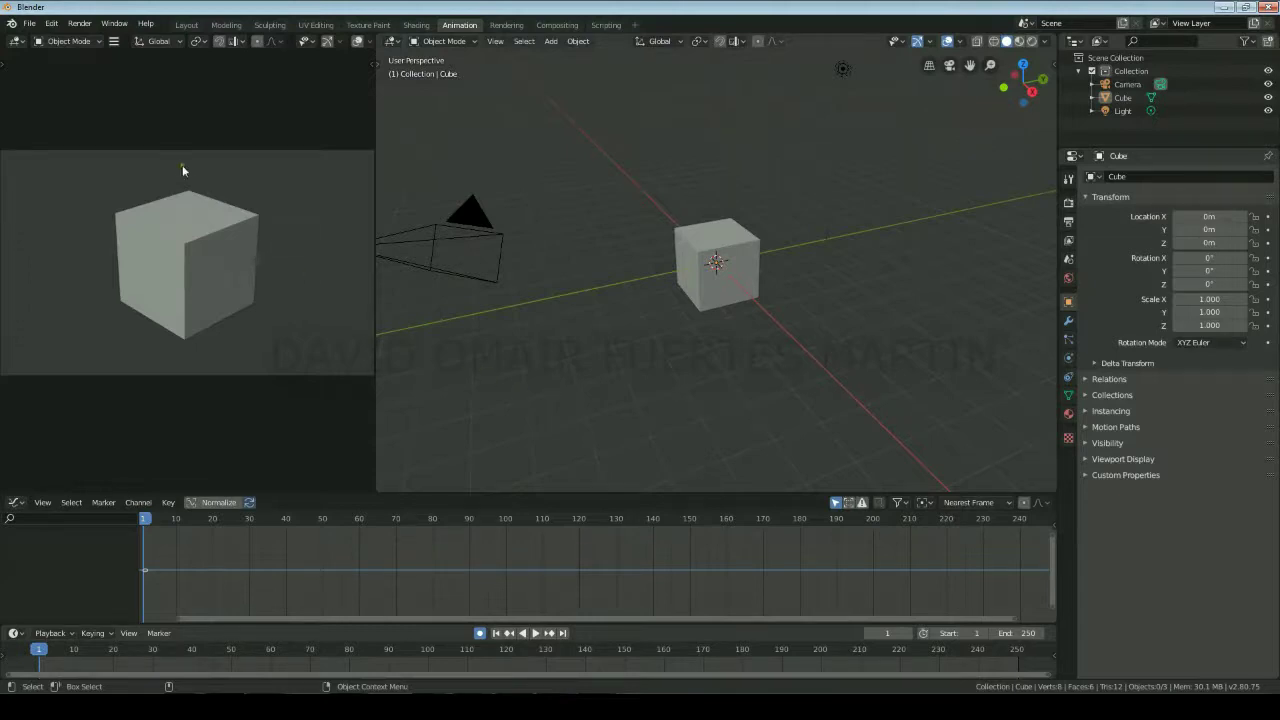
# Step: Append every object from Bony.blend's Object folder into the scene
pyautogui.click(30, 24)
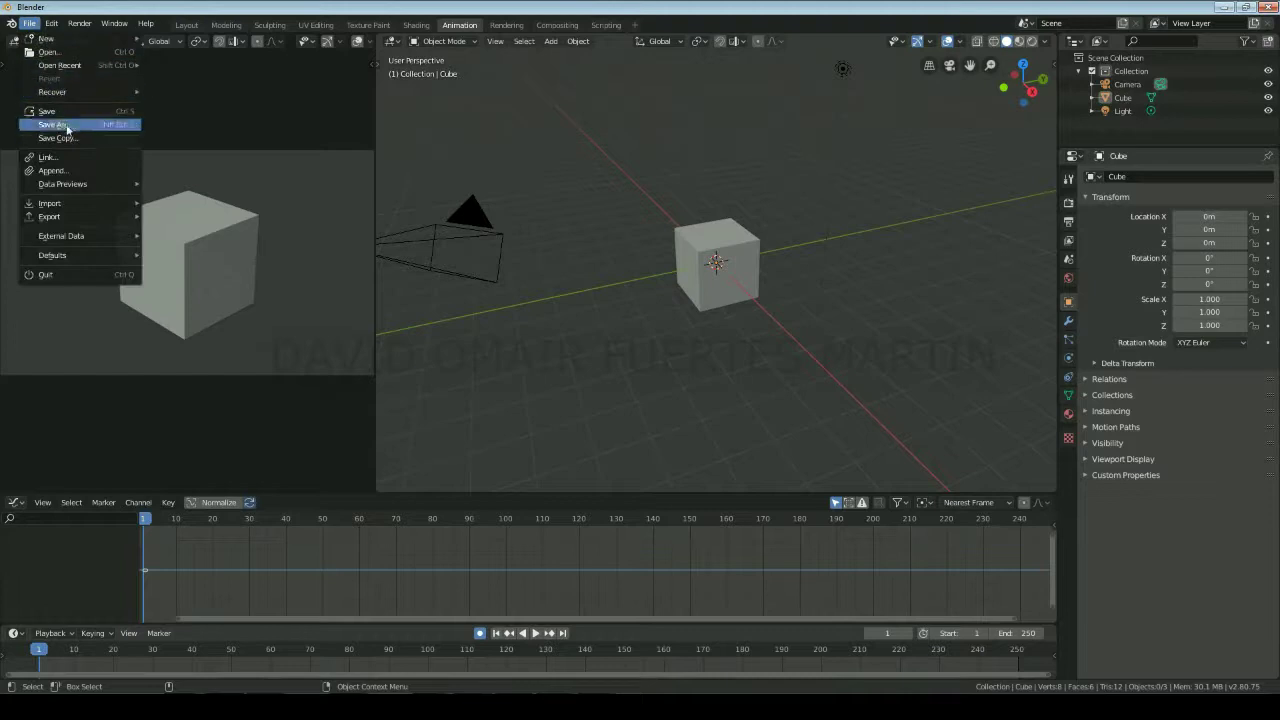
pyautogui.click(52, 171)
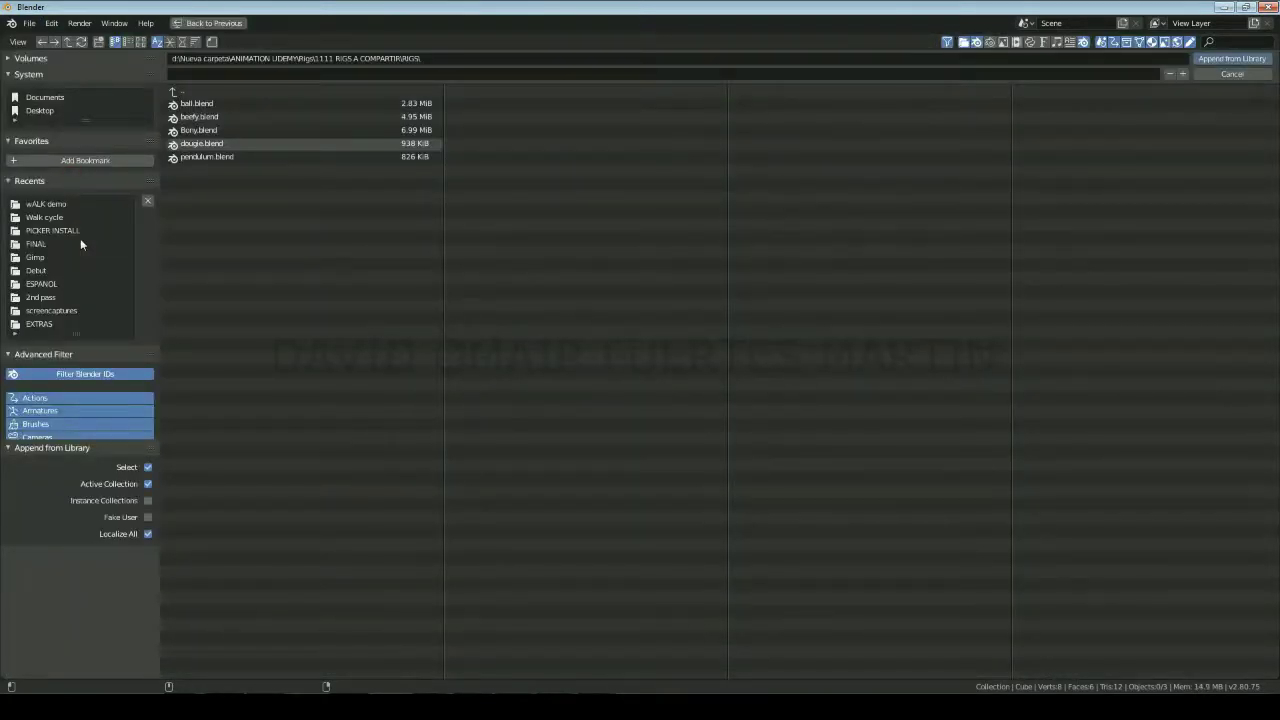
pyautogui.doubleClick(206, 130)
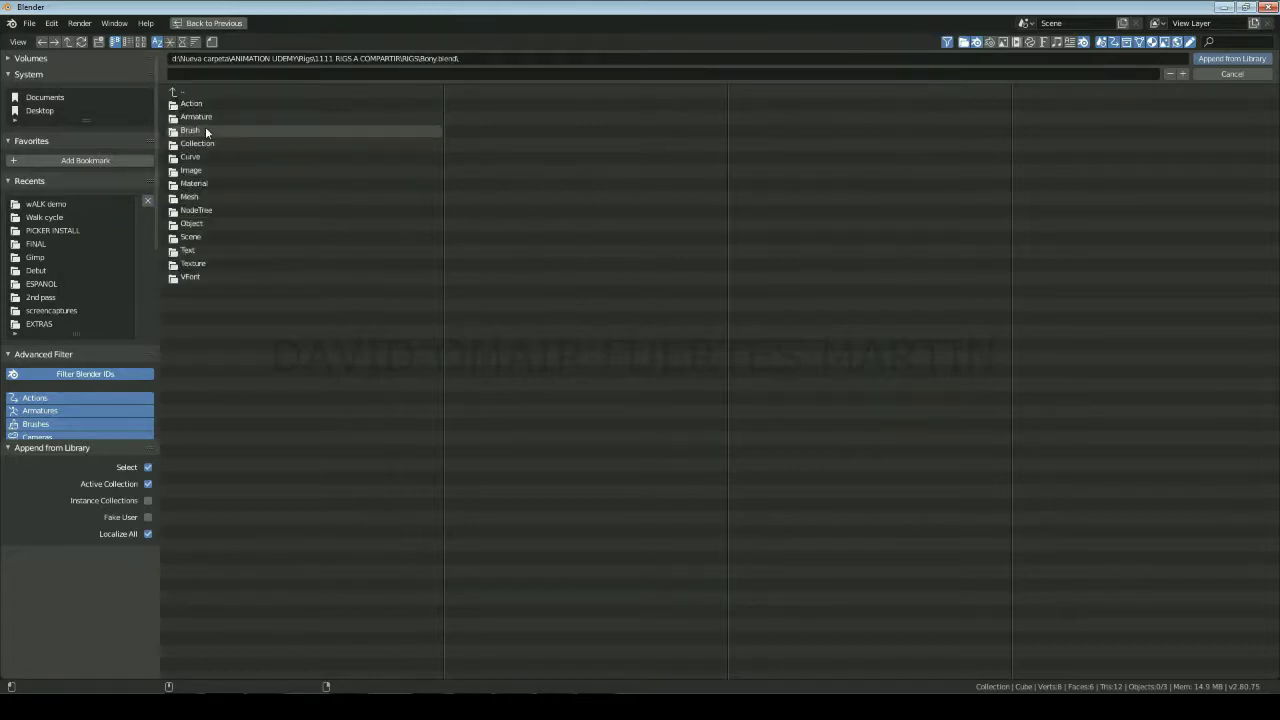
pyautogui.doubleClick(196, 224)
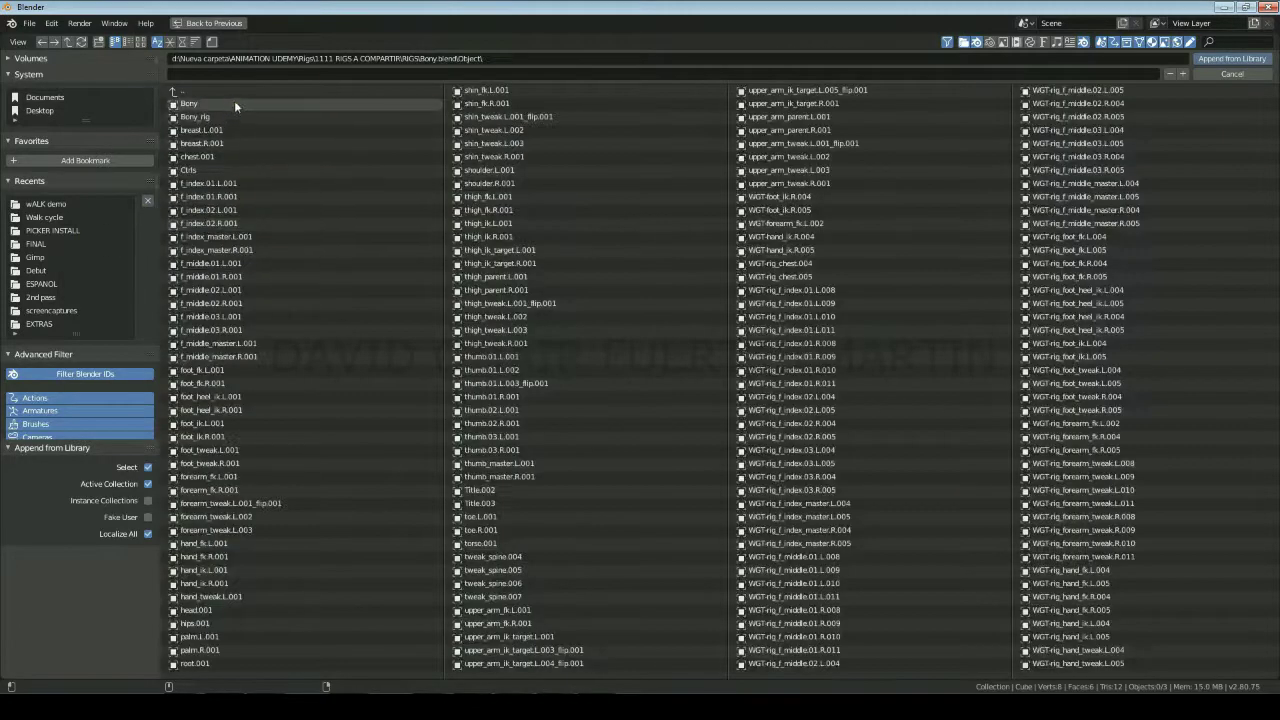
pyautogui.moveTo(234, 100); pyautogui.dragTo(1154, 660)
pyautogui.scroll(-5, 797, 305)
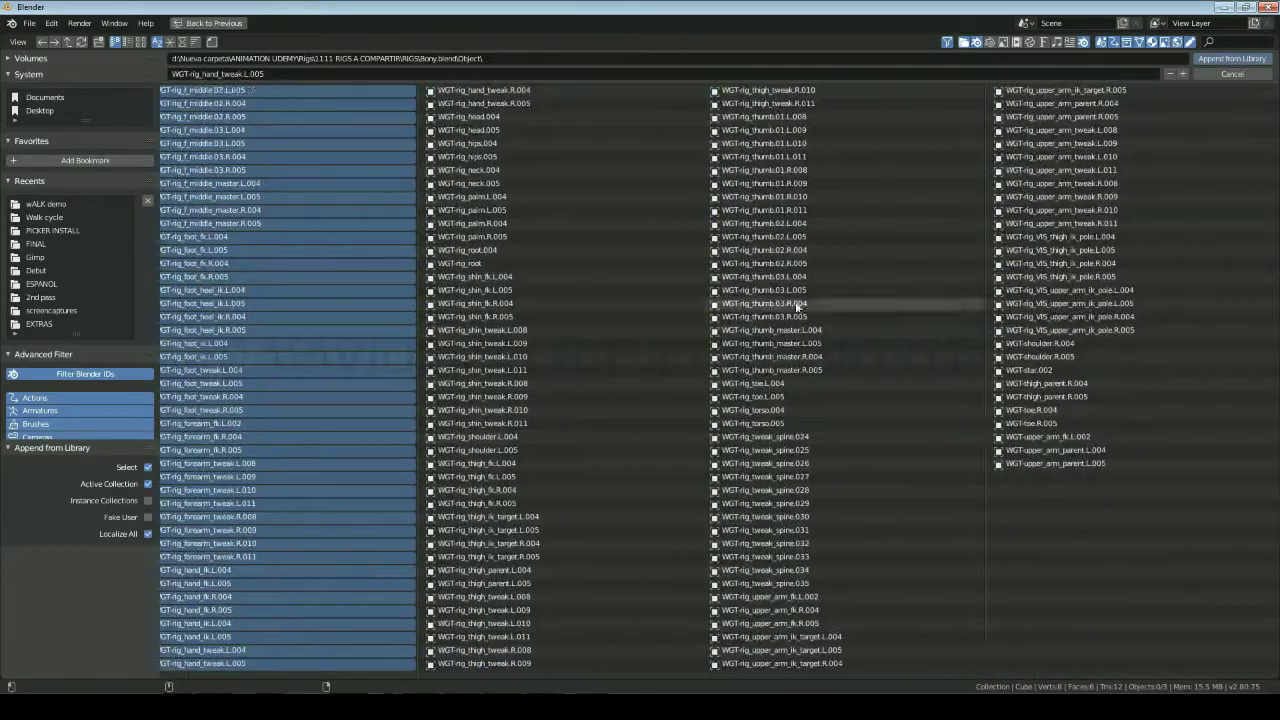
pyautogui.moveTo(562, 93); pyautogui.dragTo(1143, 686)
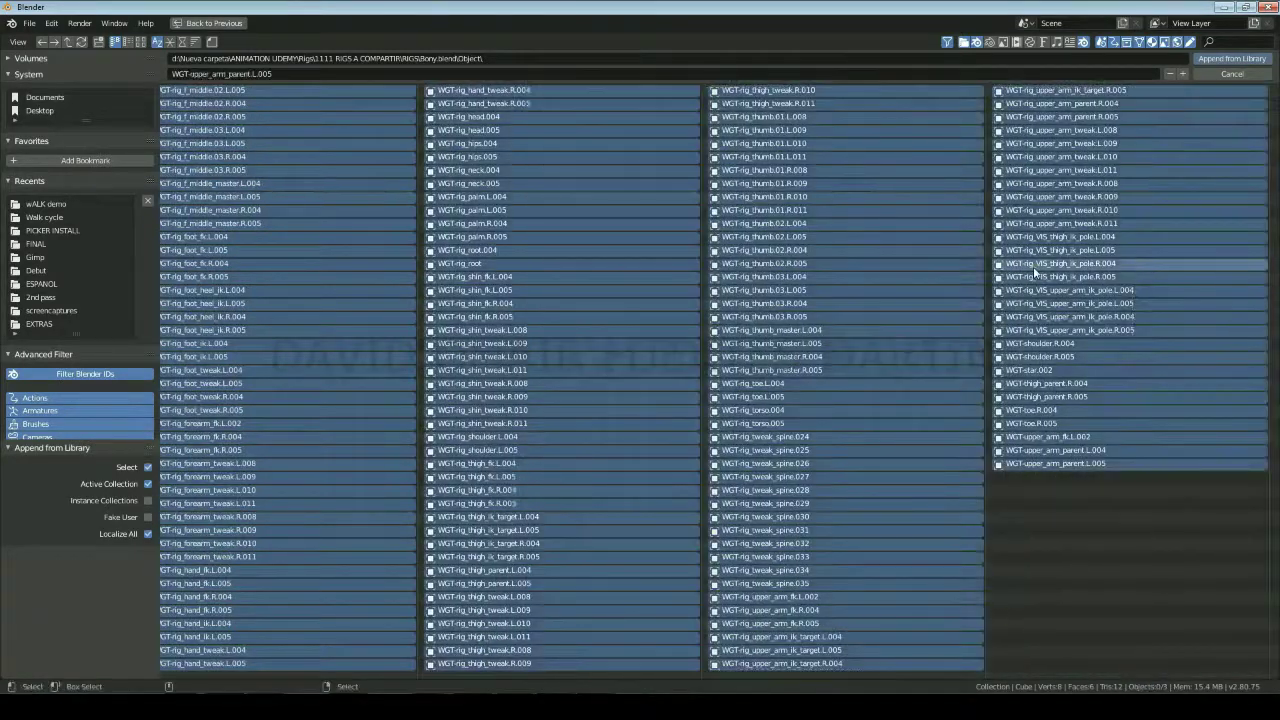
pyautogui.click(1214, 62)
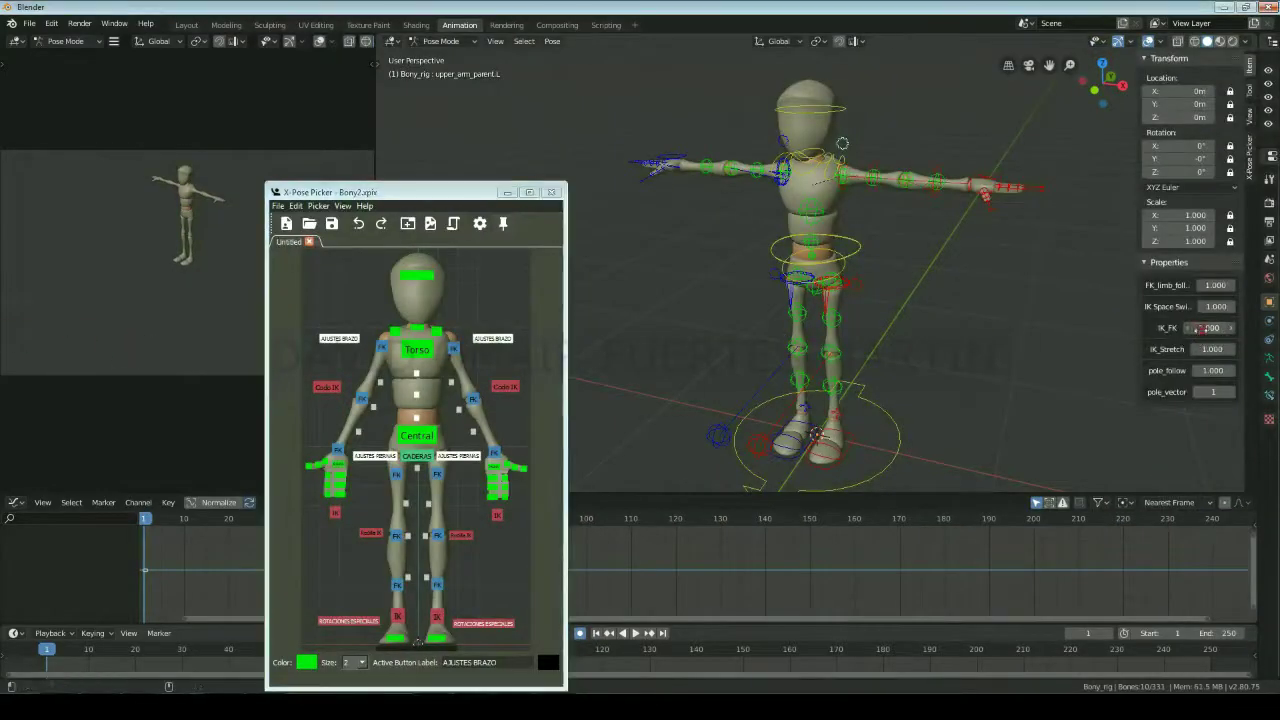
# Step: Select the torso control, set neck_follow to 0.000, and switch transform orientation to Gimbal
pyautogui.click(341, 339)
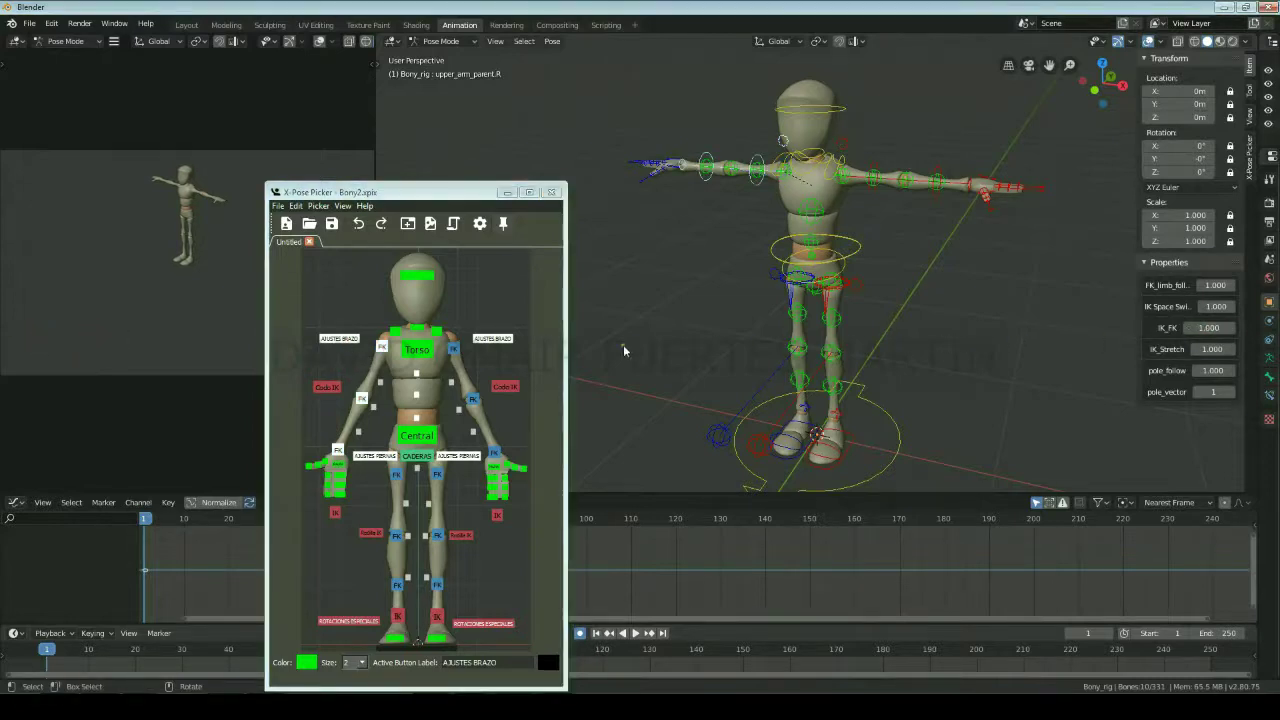
pyautogui.click(417, 435)
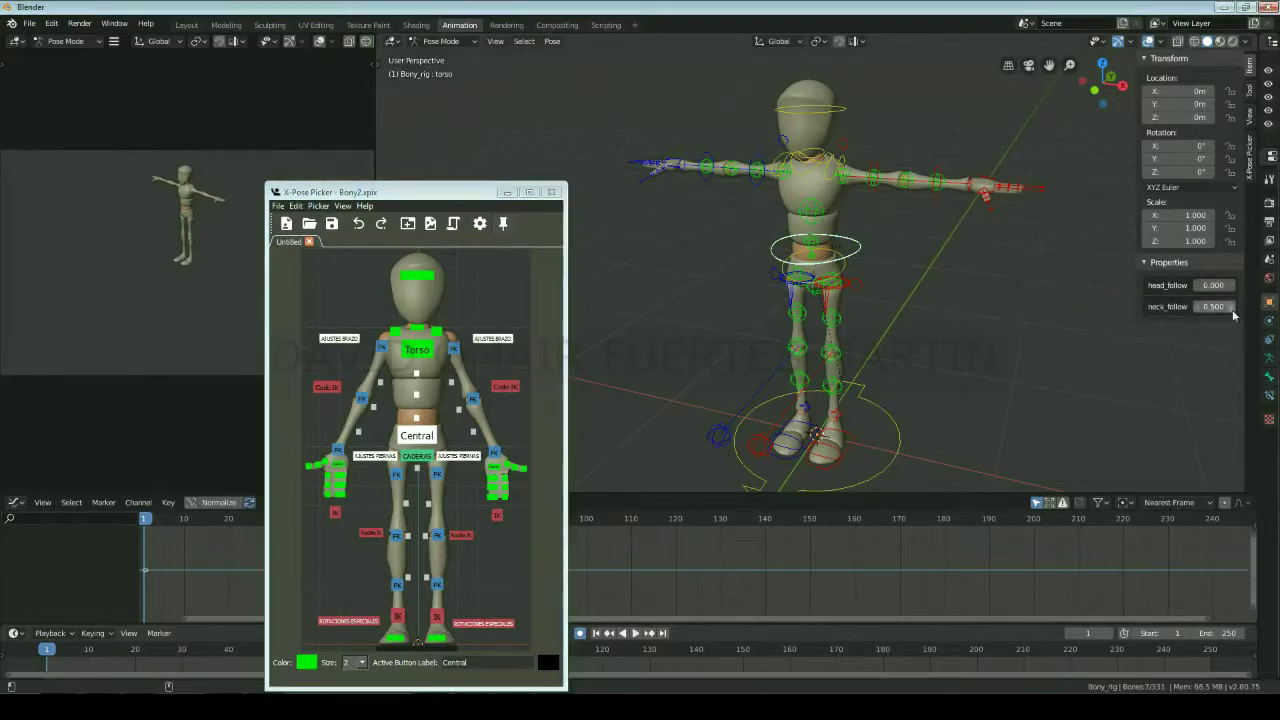
pyautogui.moveTo(1228, 306); pyautogui.dragTo(1190, 306)
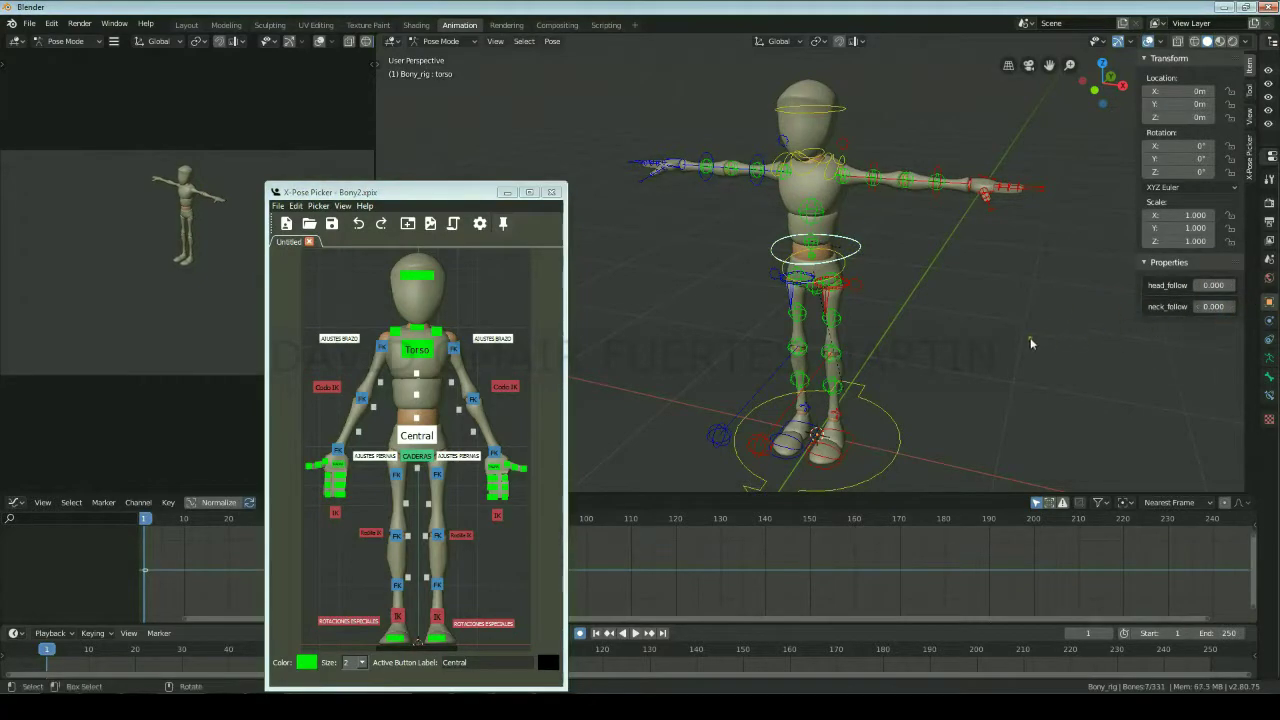
pyautogui.press('r')
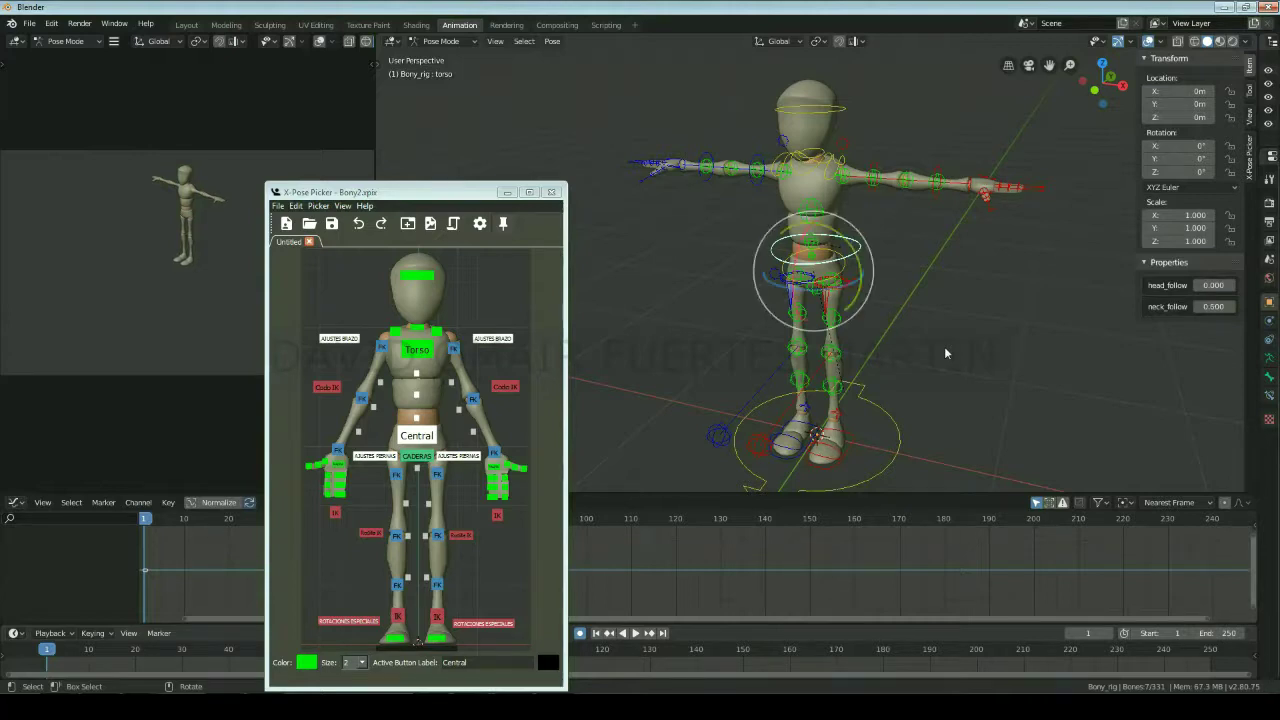
pyautogui.click(775, 41)
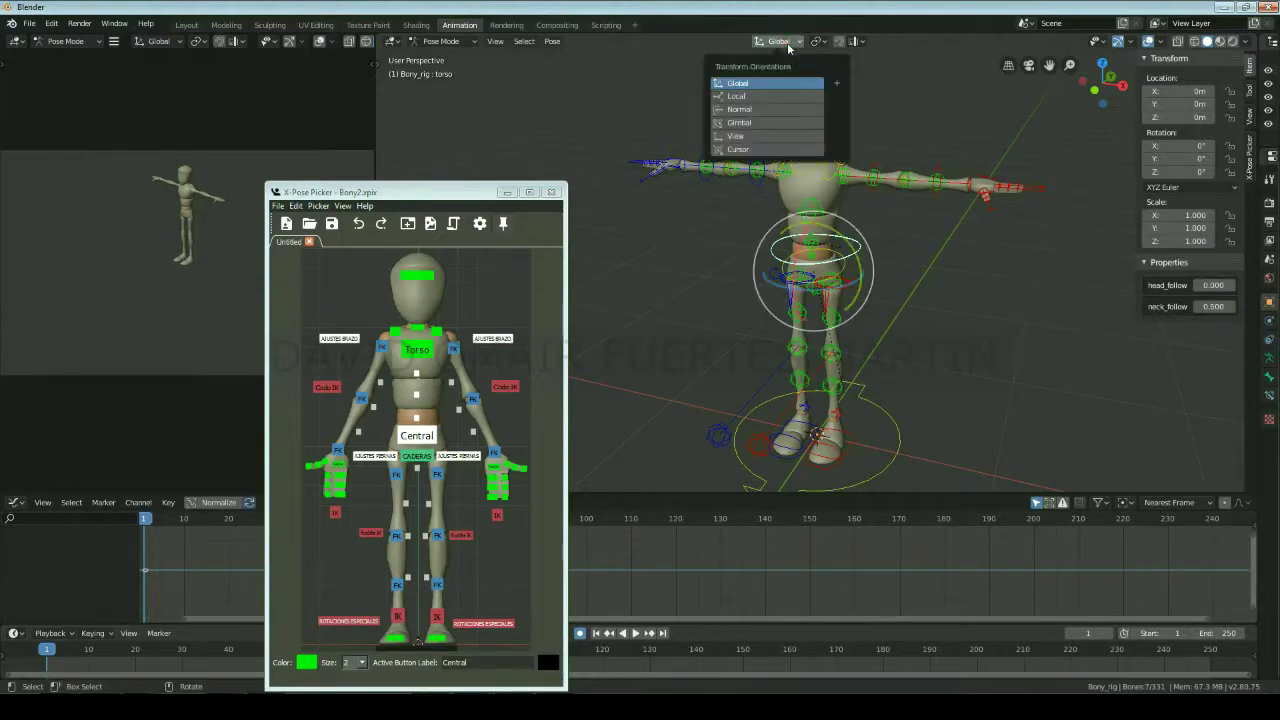
pyautogui.click(740, 122)
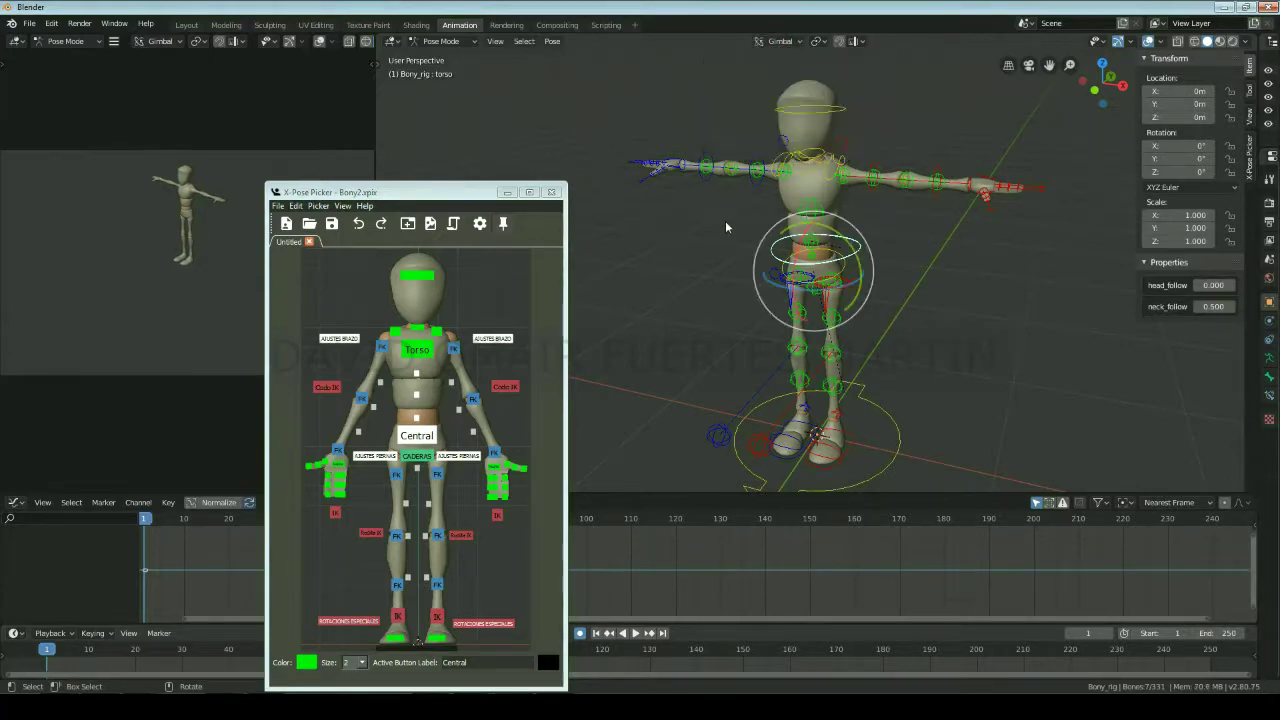
# Step: Show gizmos in the left viewport and zoom onto the character in front orthographic view
pyautogui.click(287, 41)
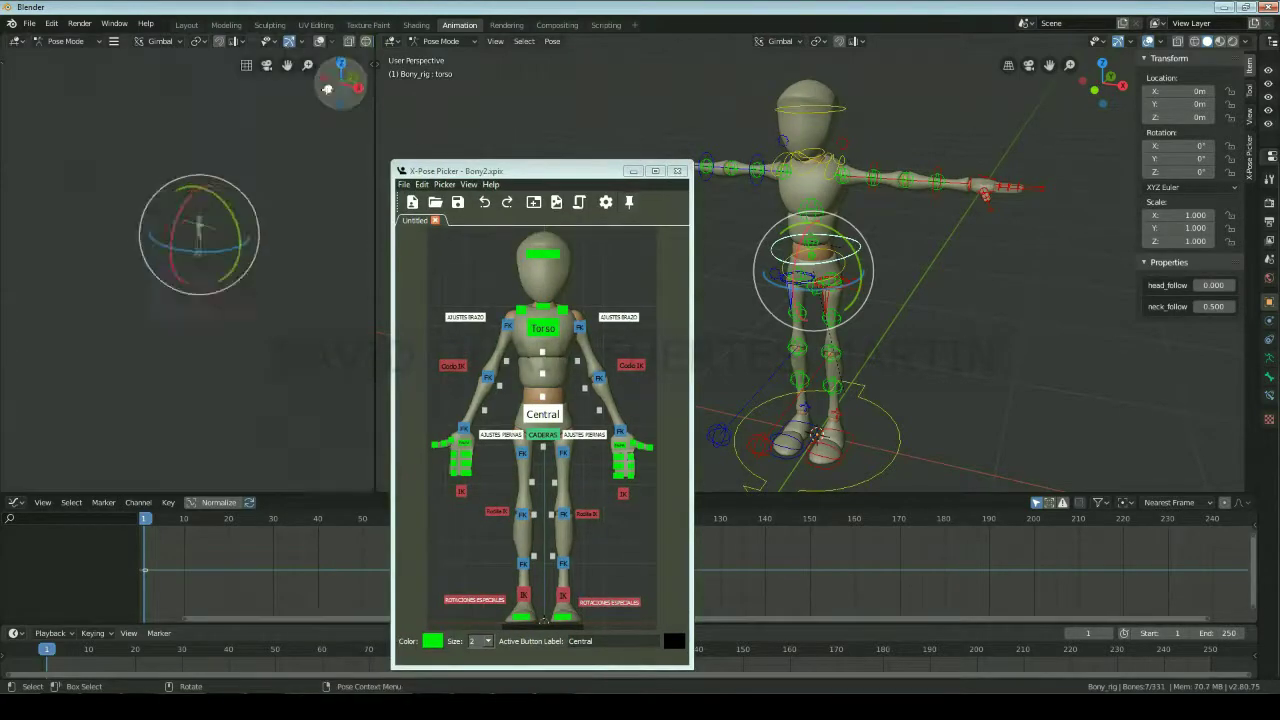
pyautogui.click(325, 89)
pyautogui.scroll(3, 210, 284)
pyautogui.keyDown('shift'); pyautogui.moveTo(210, 284); pyautogui.dragTo(276, 289, button='middle'); pyautogui.keyUp('shift')
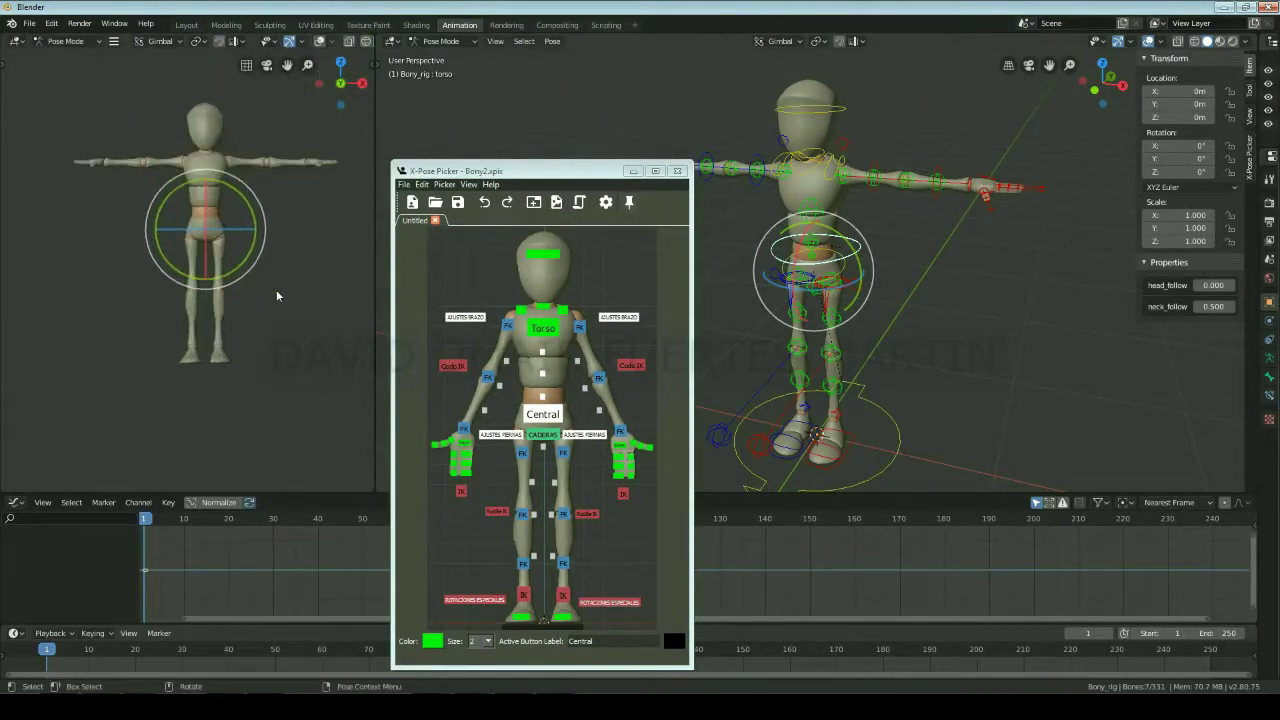
pyautogui.scroll(1, 274, 306)
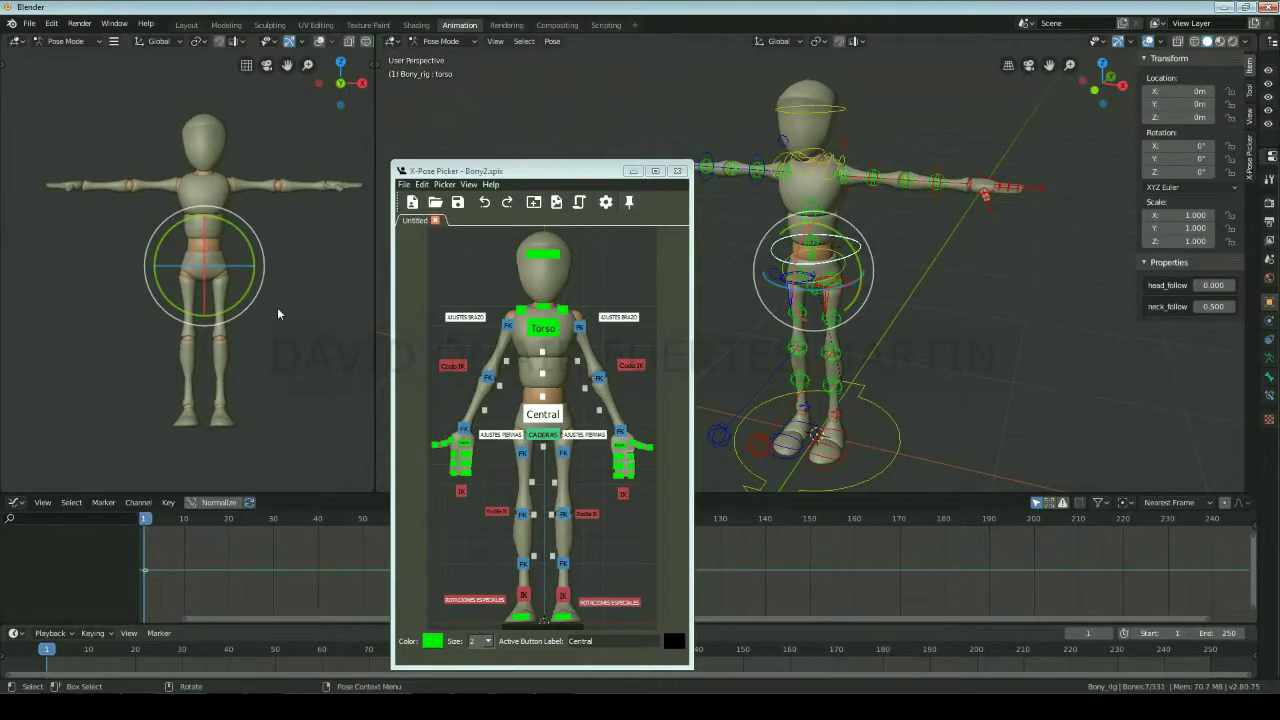
# Step: Turn X-ray off, set the right viewport to side view, deselect, and set end frame 24
pyautogui.click(1153, 42)
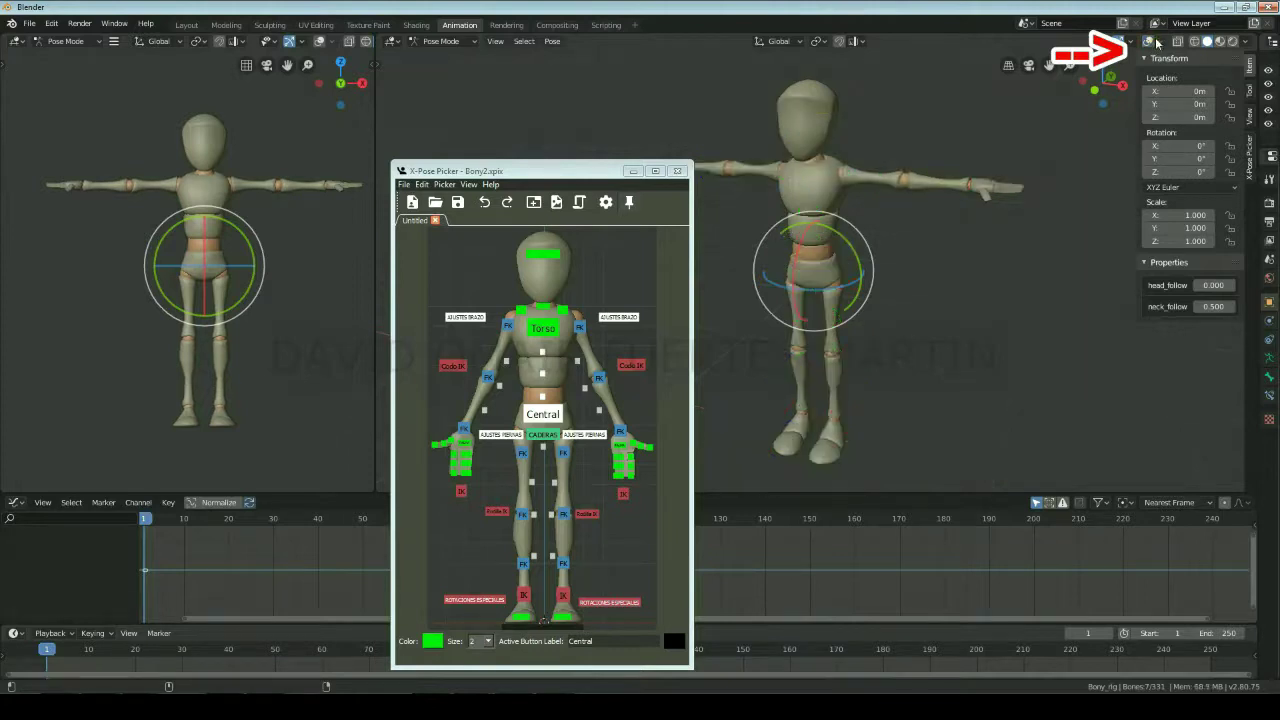
pyautogui.click(1123, 84)
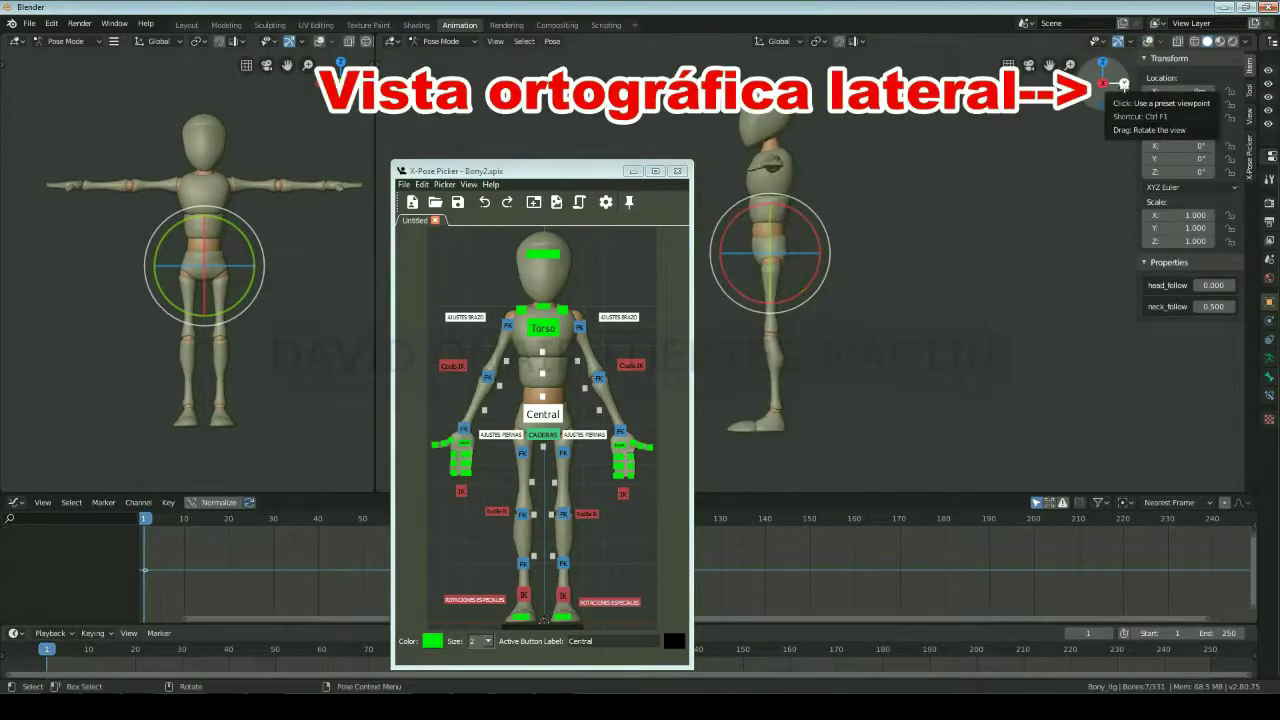
pyautogui.click(807, 198)
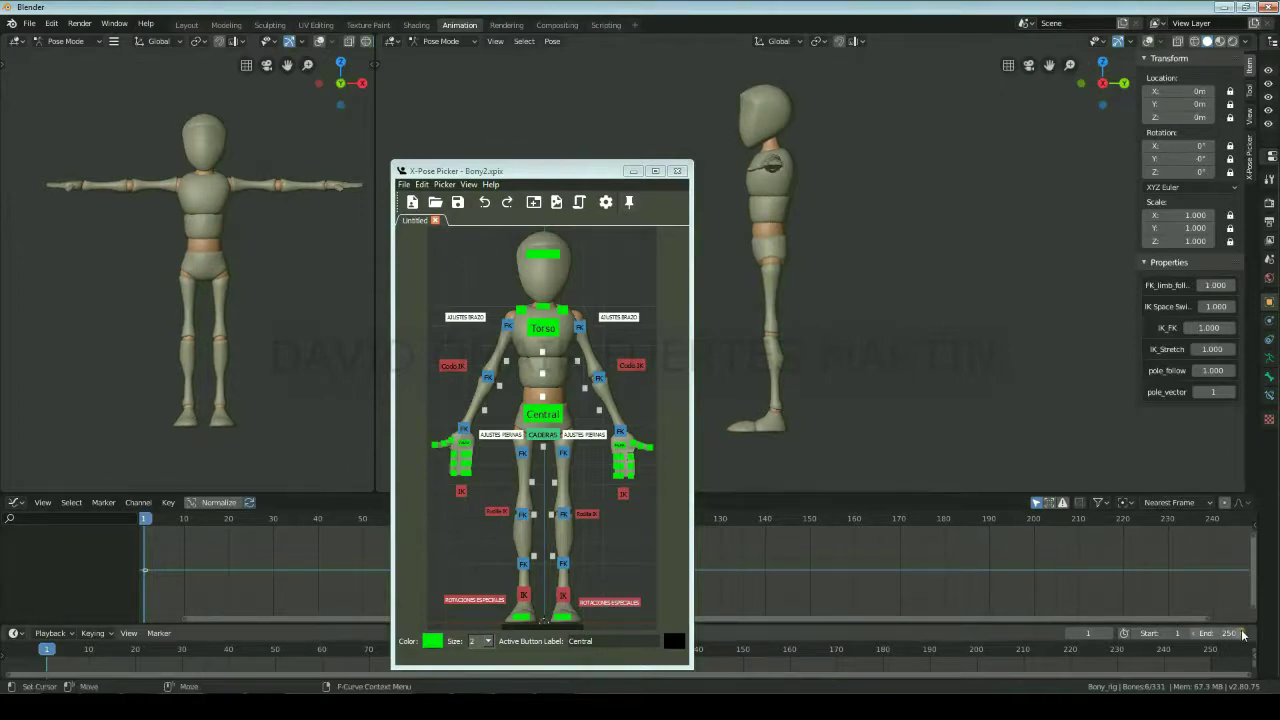
pyautogui.moveTo(1229, 636); pyautogui.dragTo(1088, 645)
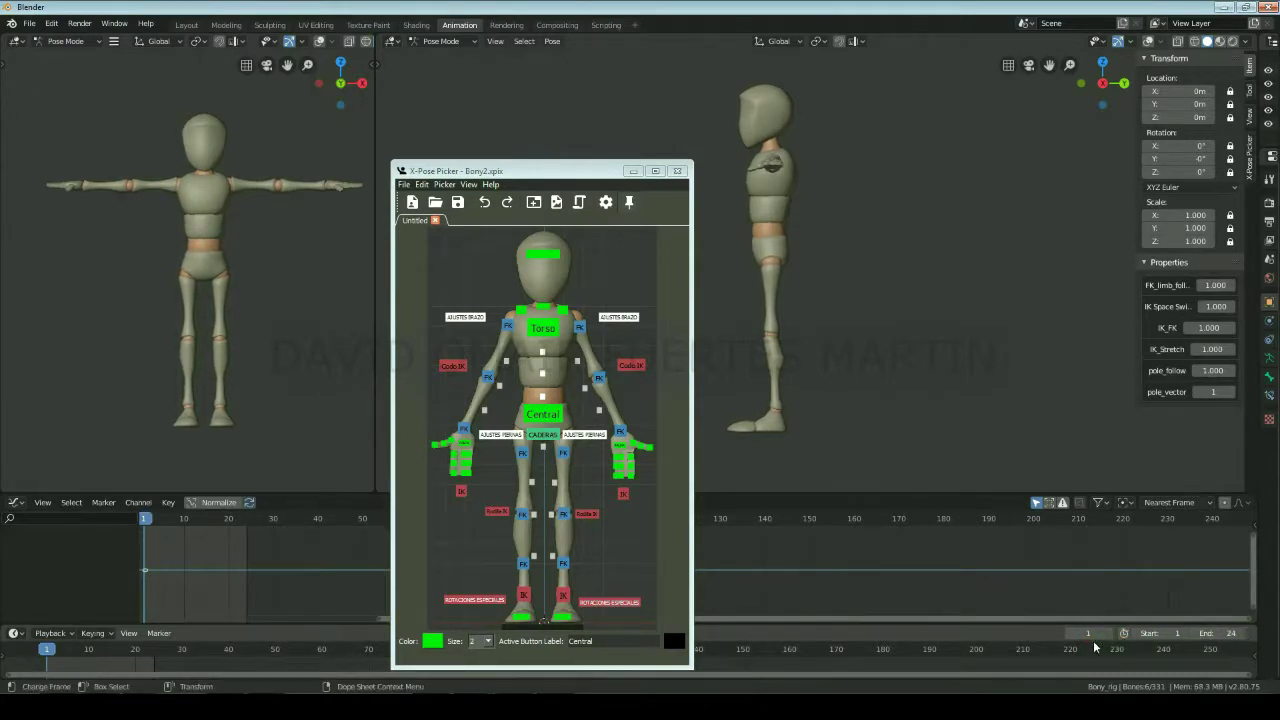
# Step: In Animation preferences, set Default Interpolation to Constant and close Preferences
pyautogui.click(51, 23)
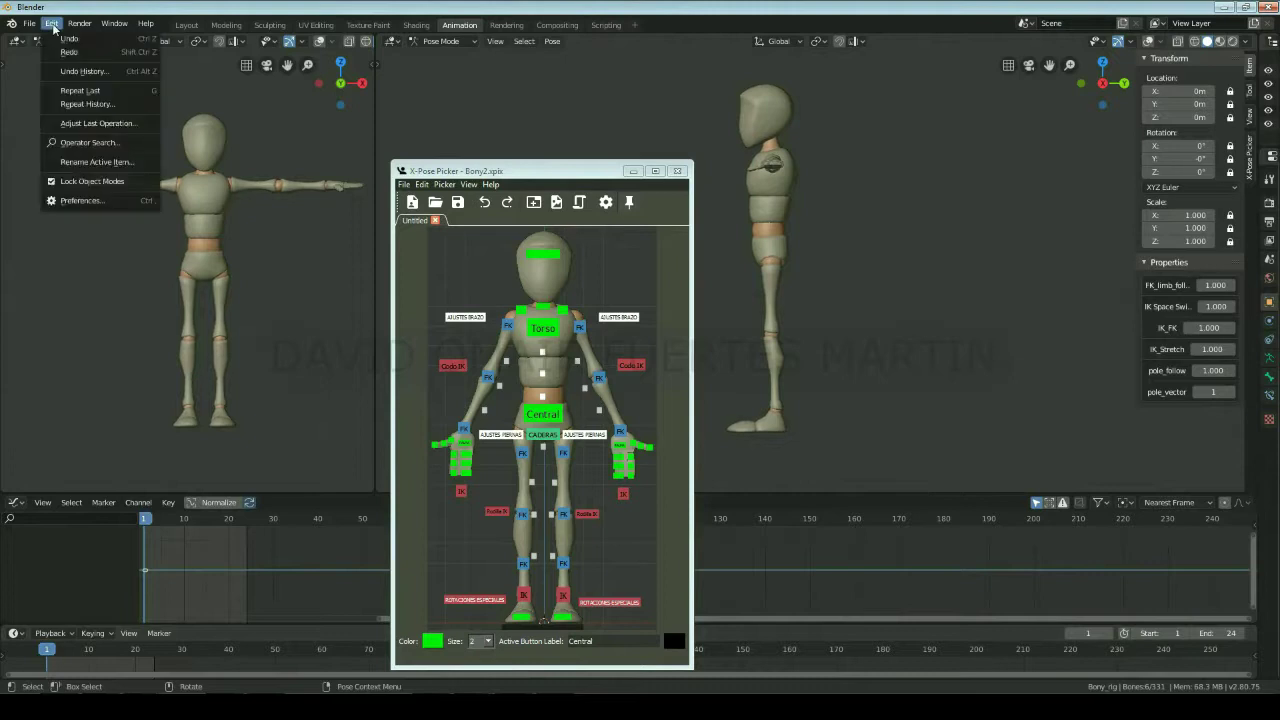
pyautogui.click(90, 201)
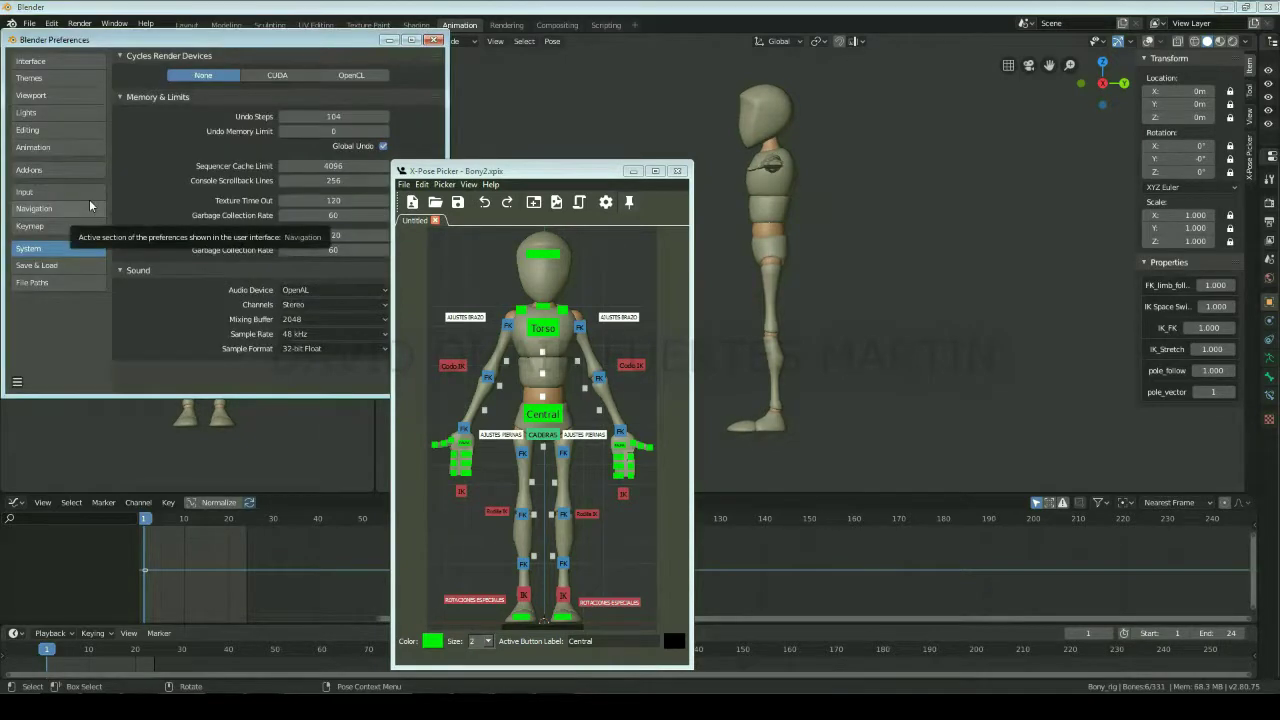
pyautogui.click(89, 149)
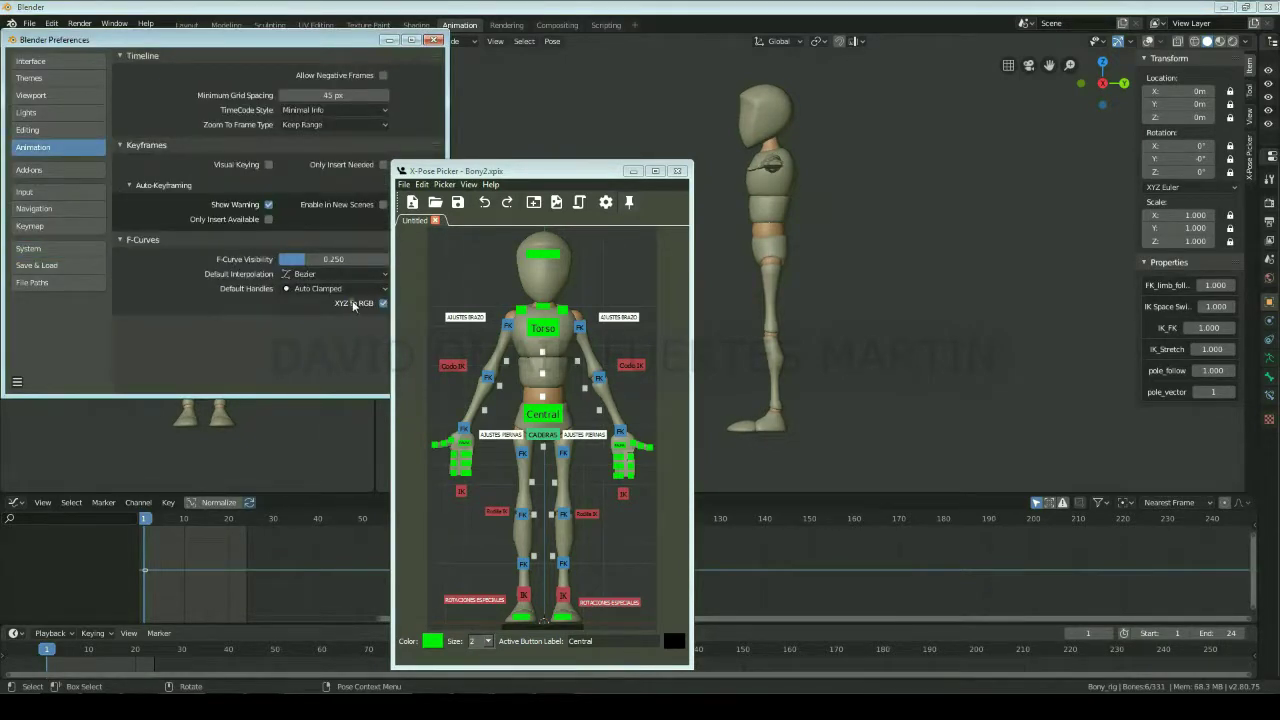
pyautogui.click(360, 274)
pyautogui.click(156, 172)
pyautogui.moveTo(470, 170); pyautogui.dragTo(548, 167)
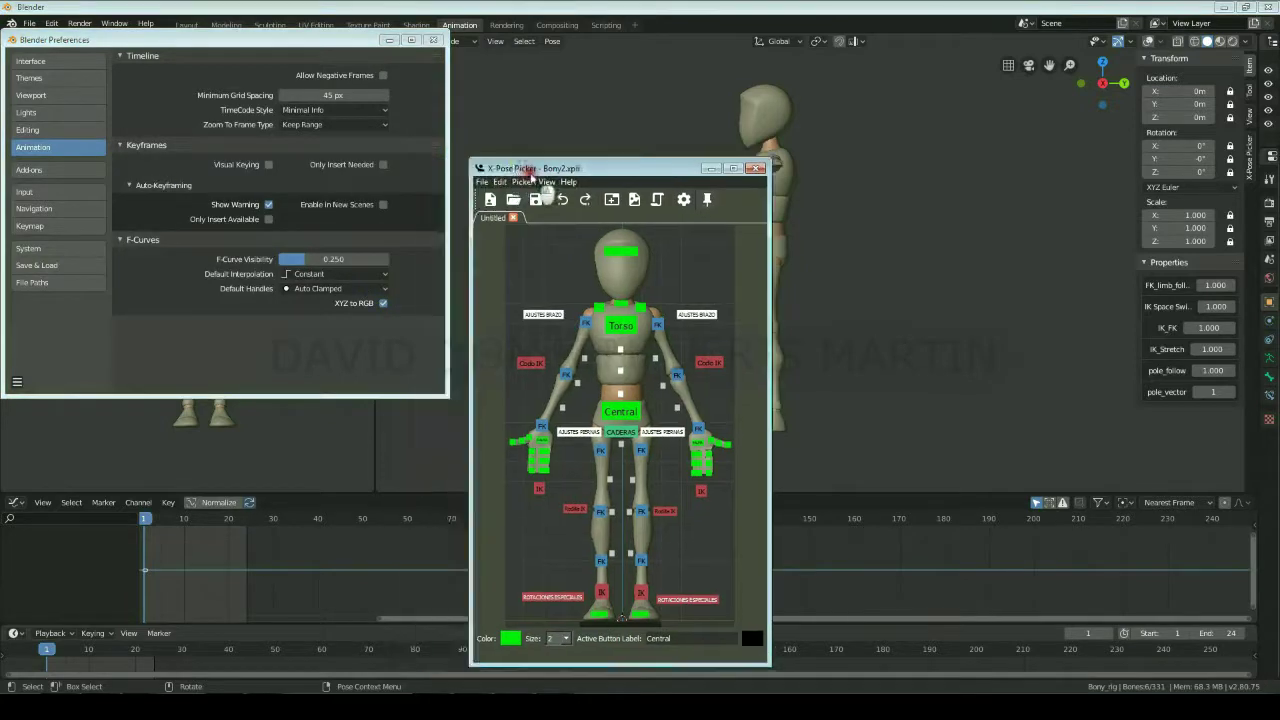
pyautogui.click(436, 40)
pyautogui.moveTo(631, 175)
pyautogui.mouseDown()
pyautogui.moveTo(533, 187)
pyautogui.moveTo(1015, 126)
pyautogui.mouseUp()
# Step: Restore the right viewport's side view, pan the character left, and nudge the pose picker
pyautogui.moveTo(788, 257); pyautogui.dragTo(534, 263, button='middle')
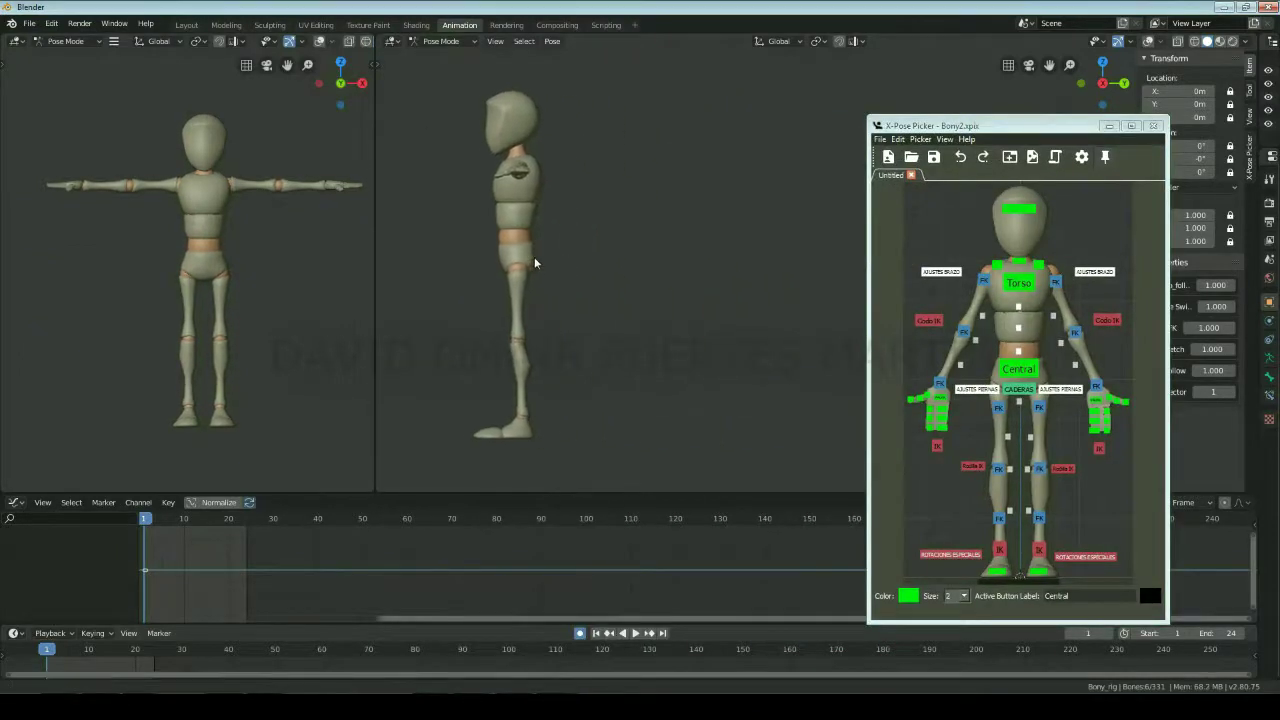
pyautogui.click(1125, 84)
pyautogui.moveTo(686, 262)
pyautogui.keyDown('shift'); pyautogui.mouseDown(button='middle')
pyautogui.moveTo(517, 255)
pyautogui.moveTo(566, 251)
pyautogui.mouseUp(button='middle'); pyautogui.keyUp('shift')
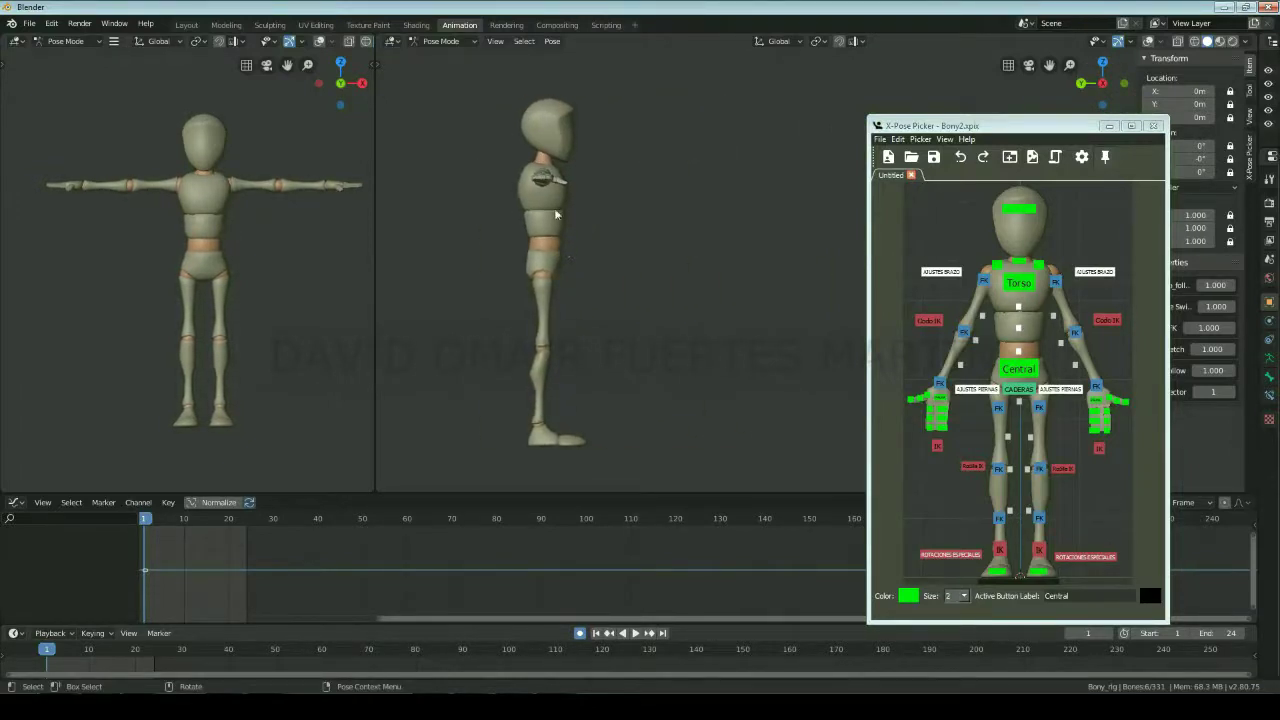
pyautogui.moveTo(1000, 126)
pyautogui.mouseDown()
pyautogui.moveTo(932, 137)
pyautogui.moveTo(978, 140)
pyautogui.mouseUp()
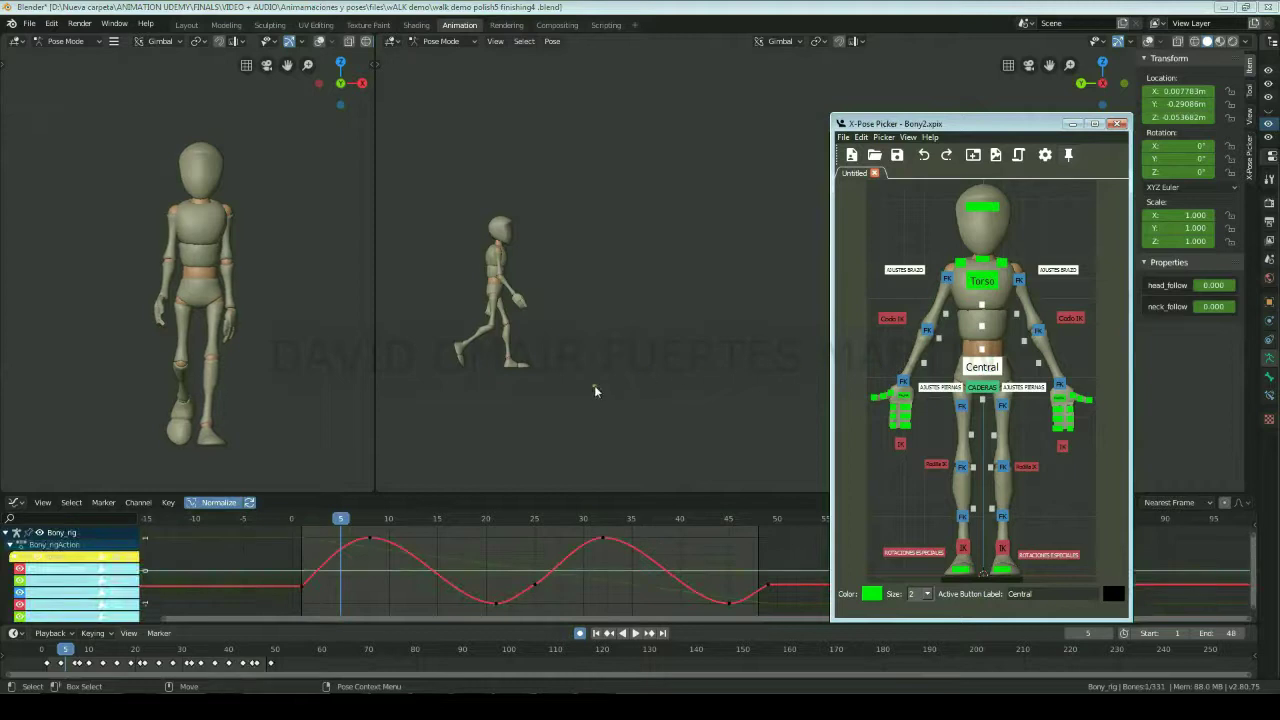
pyautogui.click(60, 580)
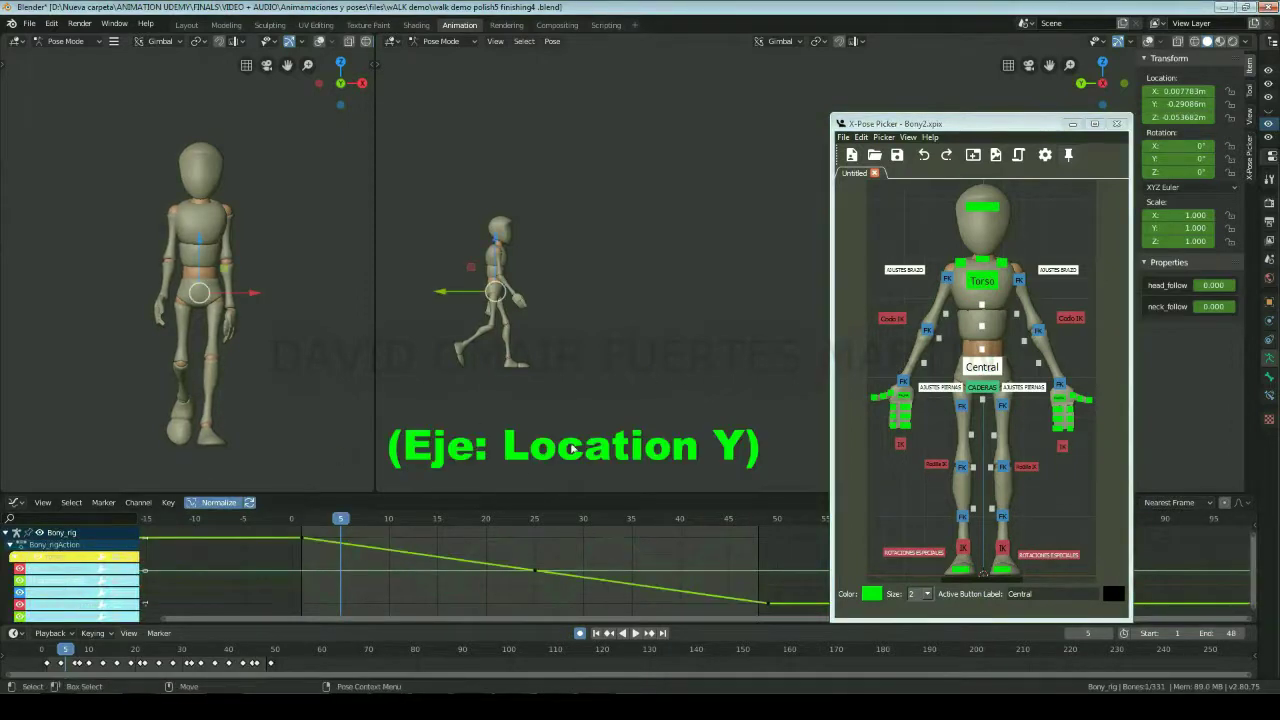
pyautogui.press('space')
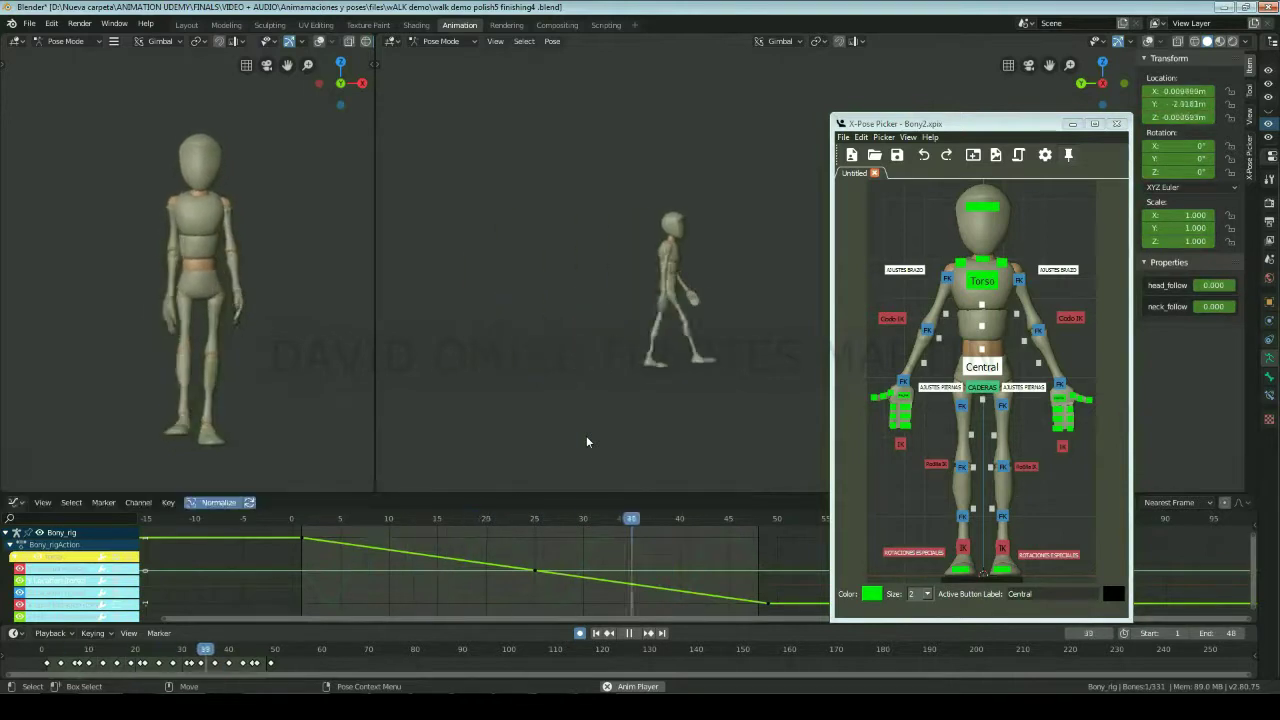
pyautogui.press('space')
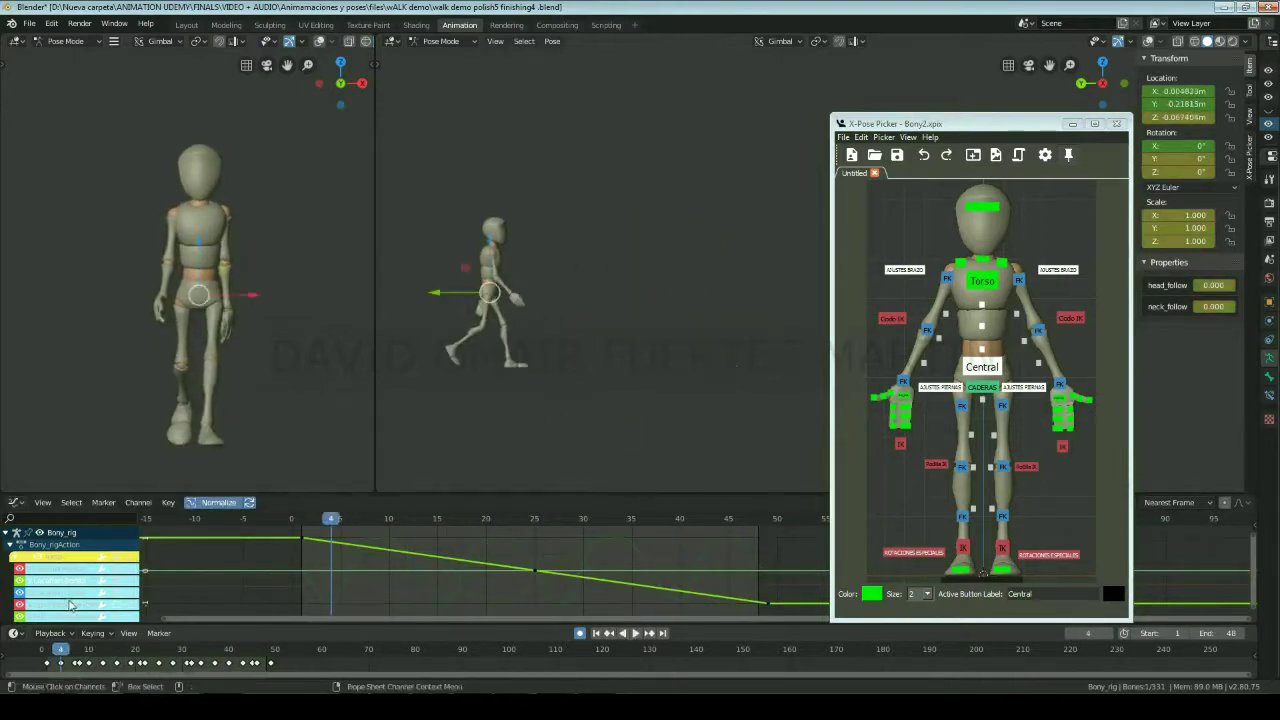
pyautogui.click(70, 604)
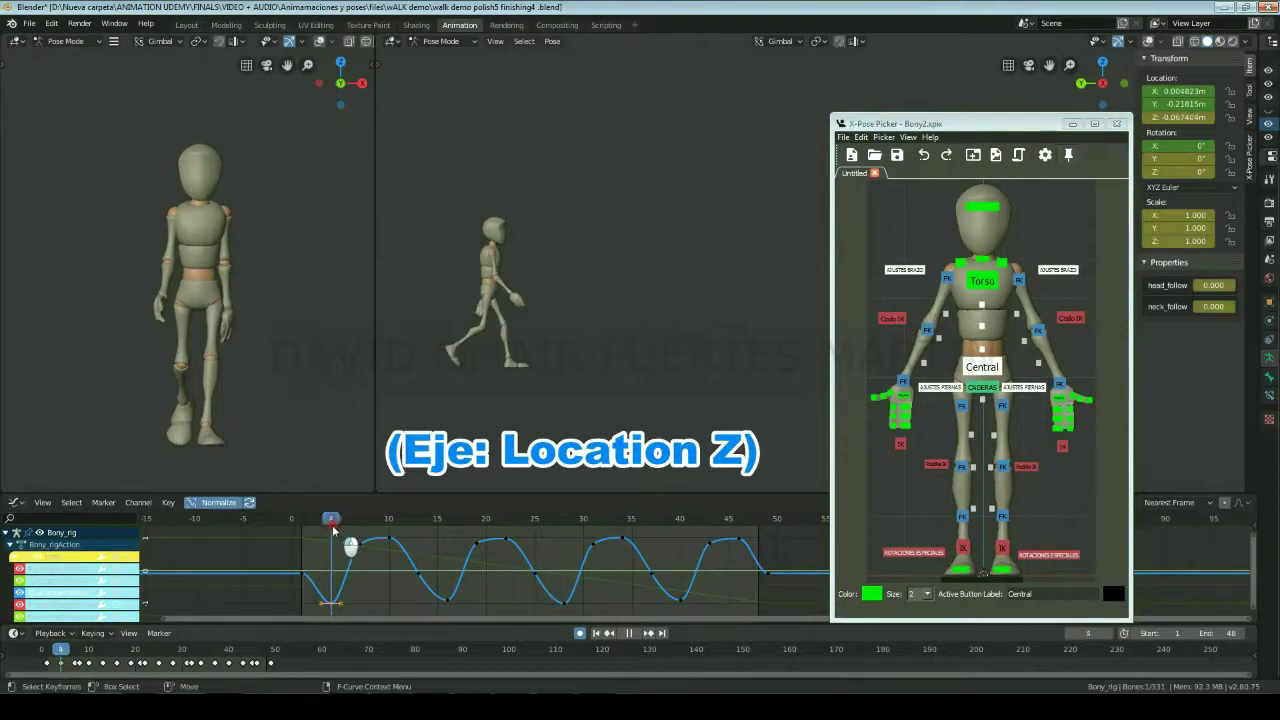
pyautogui.press('space')
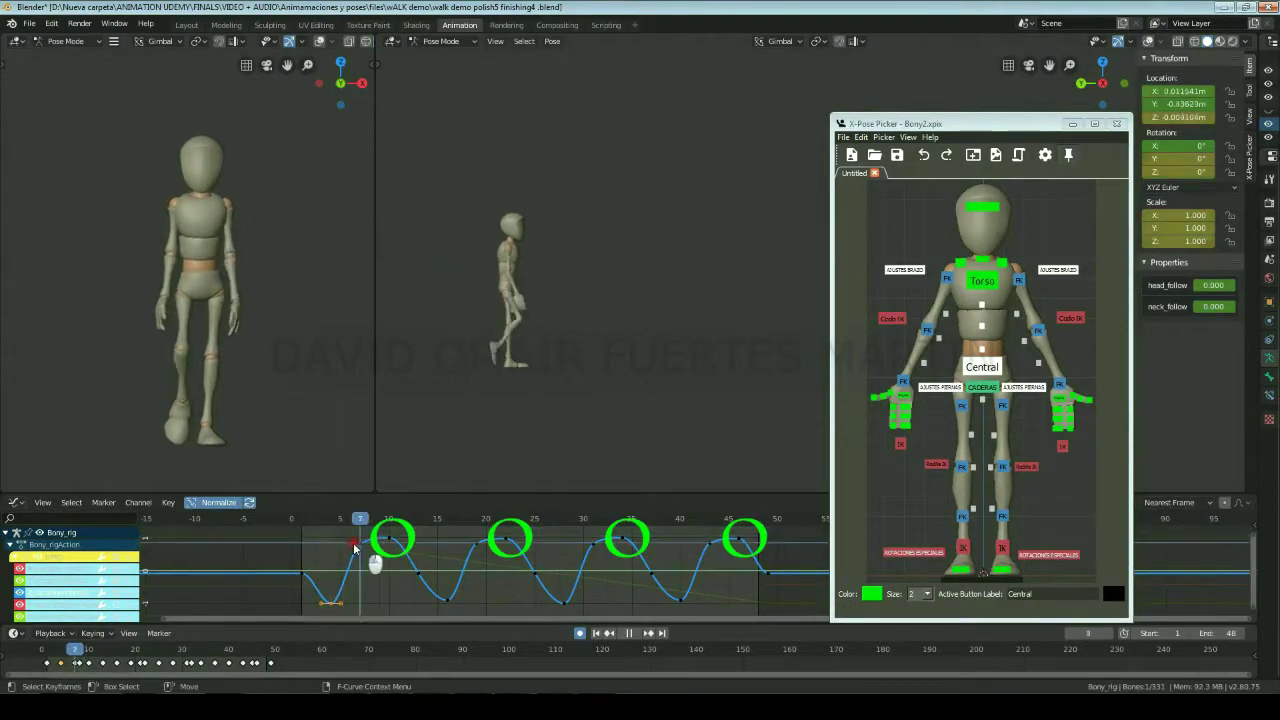
pyautogui.moveTo(362, 547); pyautogui.dragTo(446, 543)
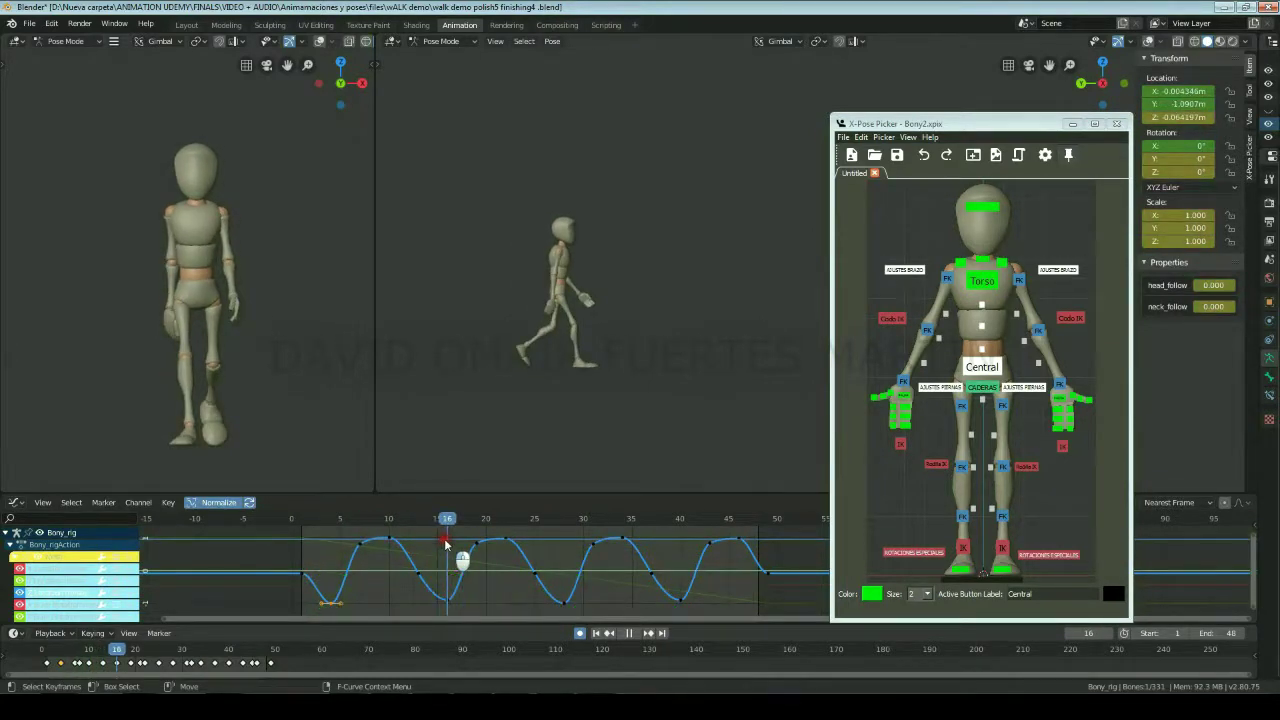
pyautogui.moveTo(446, 543); pyautogui.dragTo(443, 541)
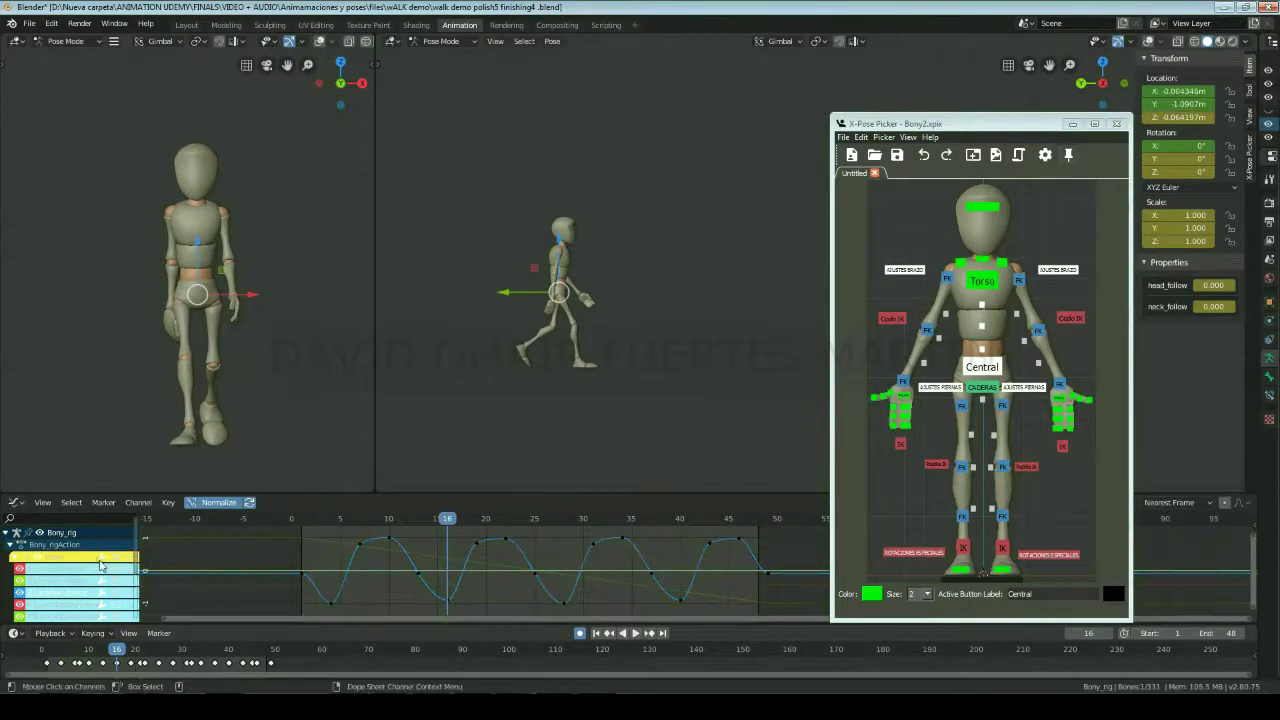
# Step: Isolate the Central Location X curve, scrub frames 3–19 around frame 13, then play the walk
pyautogui.click(57, 569)
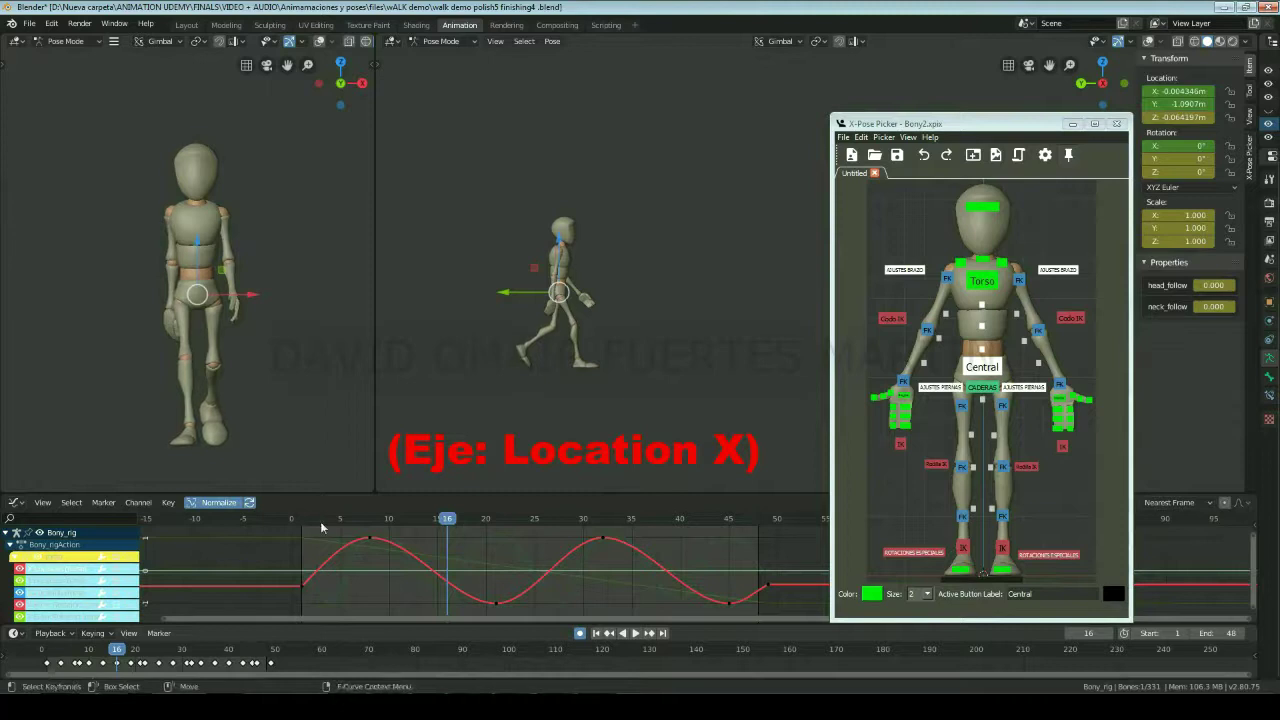
pyautogui.moveTo(321, 527)
pyautogui.mouseDown()
pyautogui.moveTo(614, 548)
pyautogui.moveTo(329, 575)
pyautogui.mouseUp()
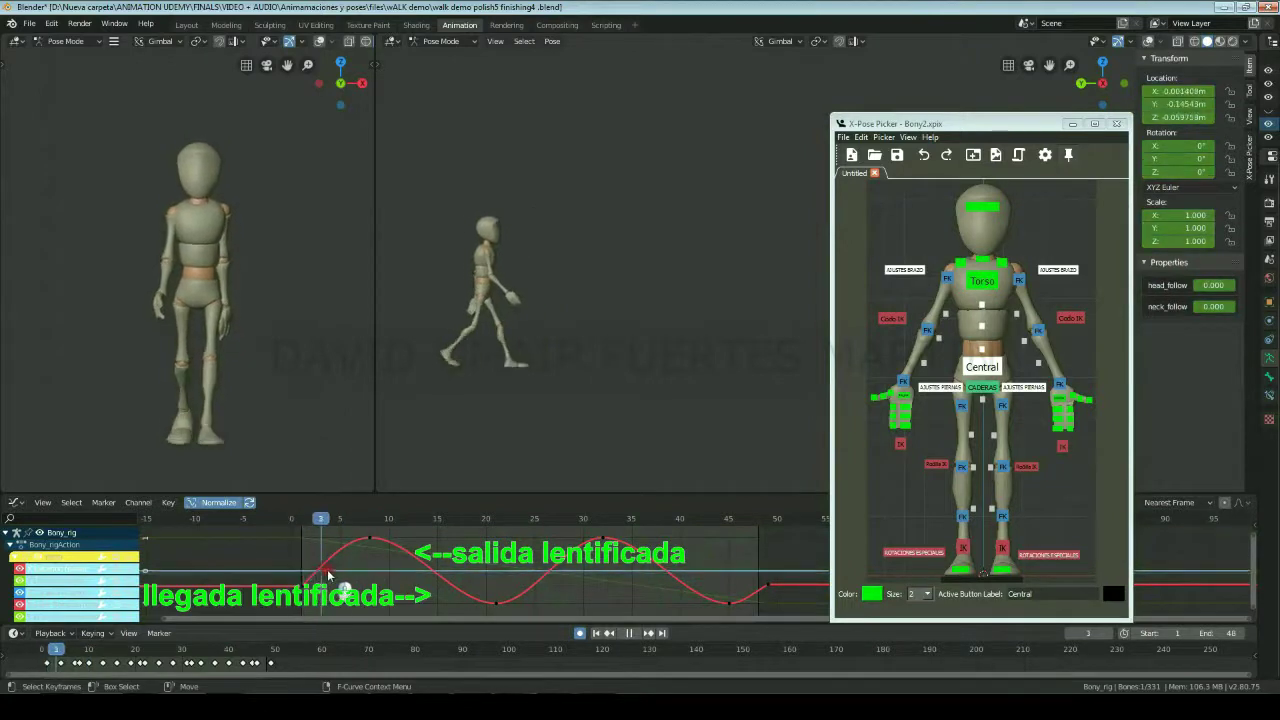
pyautogui.moveTo(329, 575)
pyautogui.mouseDown()
pyautogui.moveTo(482, 562)
pyautogui.moveTo(366, 572)
pyautogui.mouseUp()
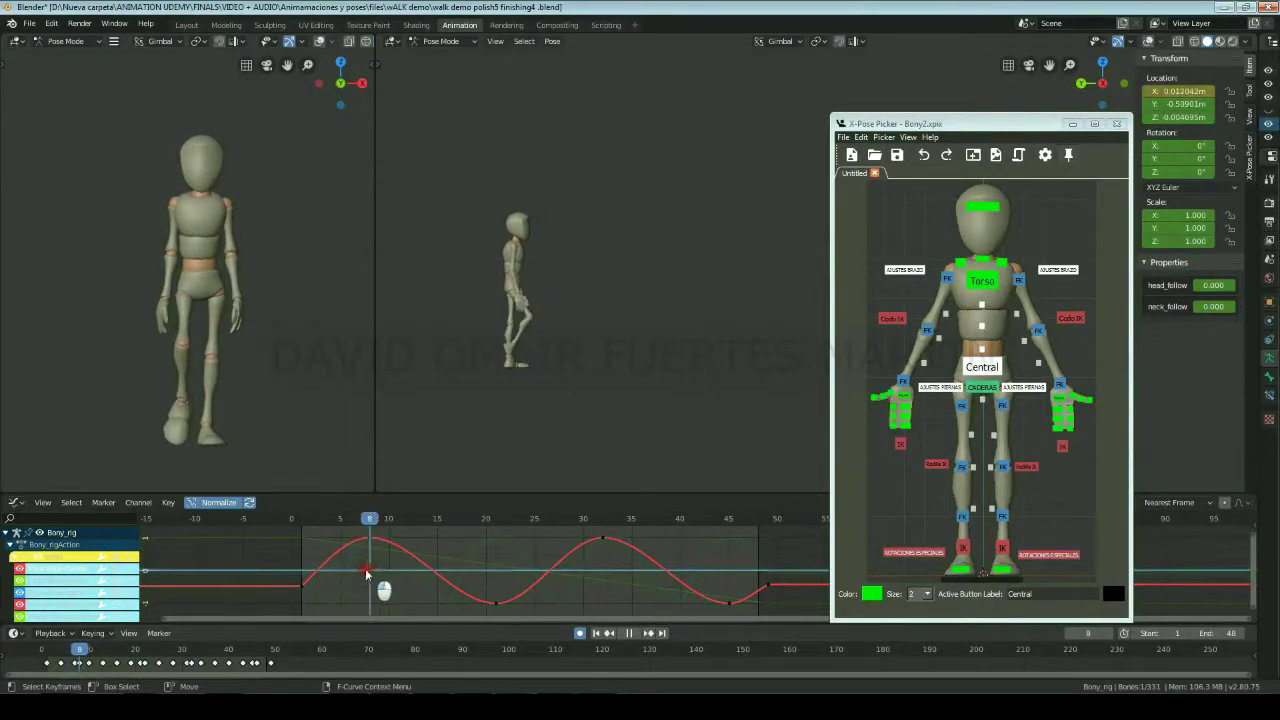
pyautogui.moveTo(366, 572); pyautogui.dragTo(375, 572)
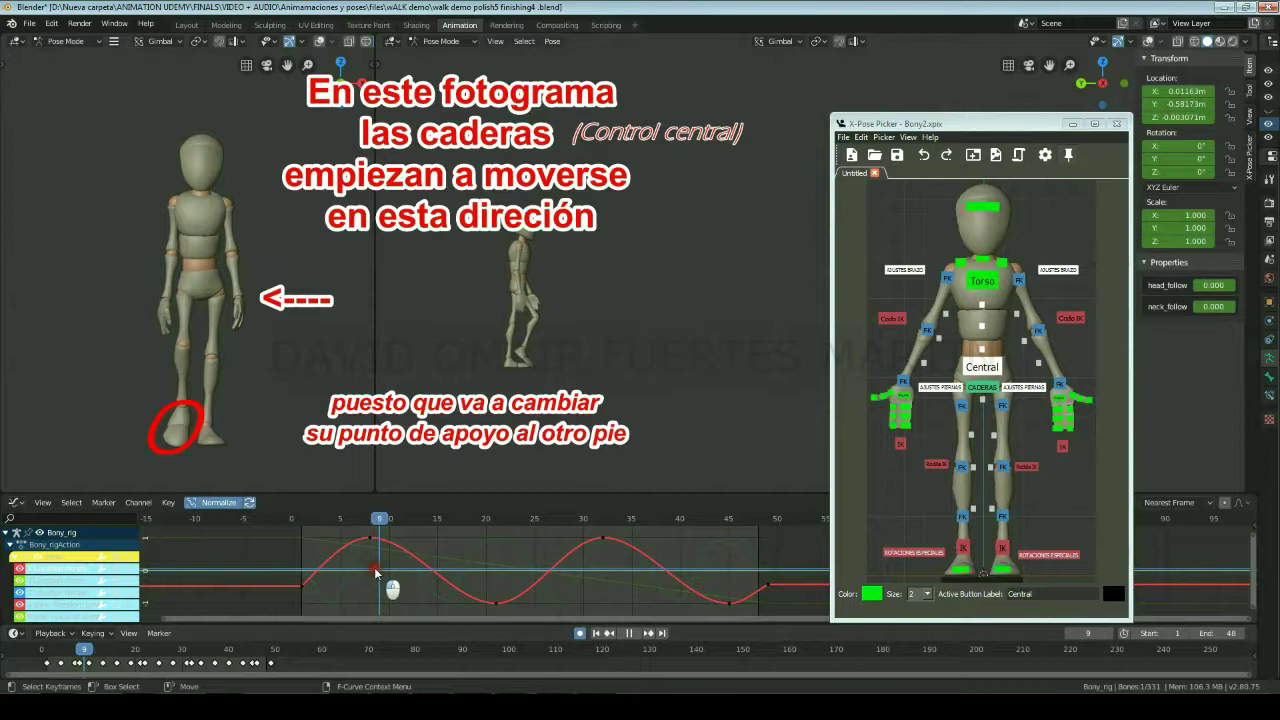
pyautogui.press('space')
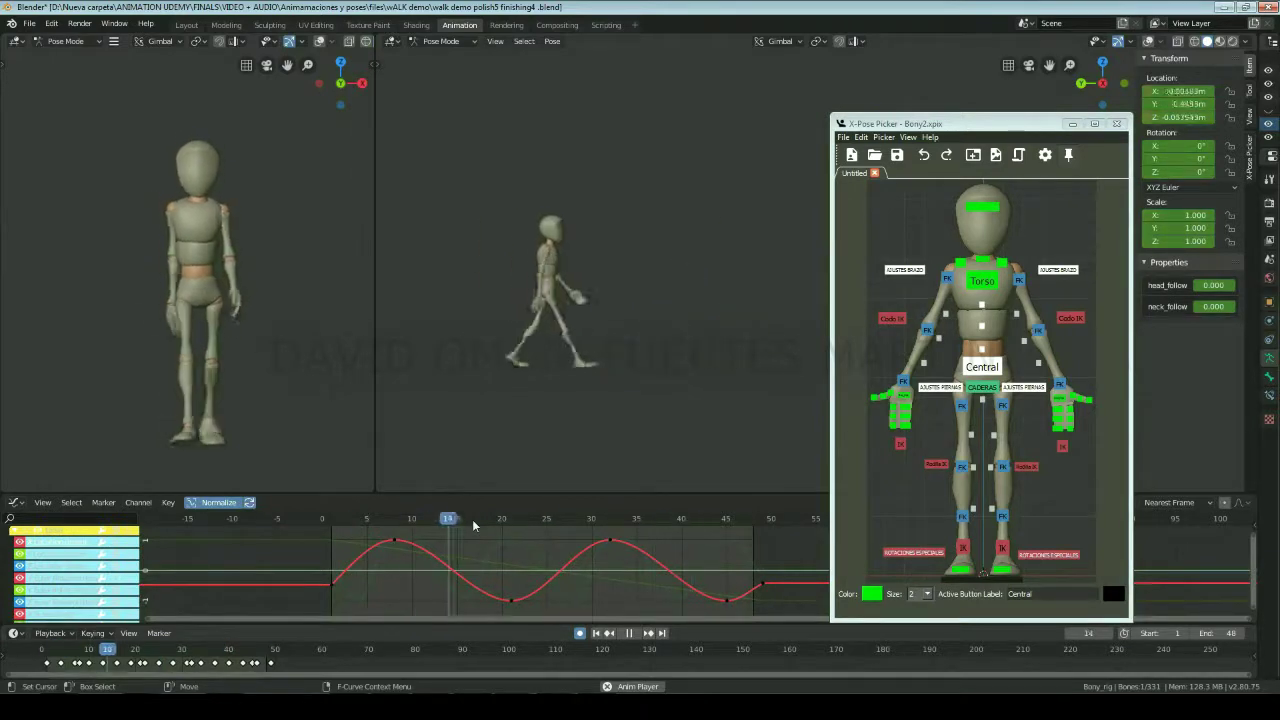
# Step: Select the torso and hips controls, isolate one rotation channel, and play and scrub to compare
pyautogui.press('space')
pyautogui.click(999, 356)
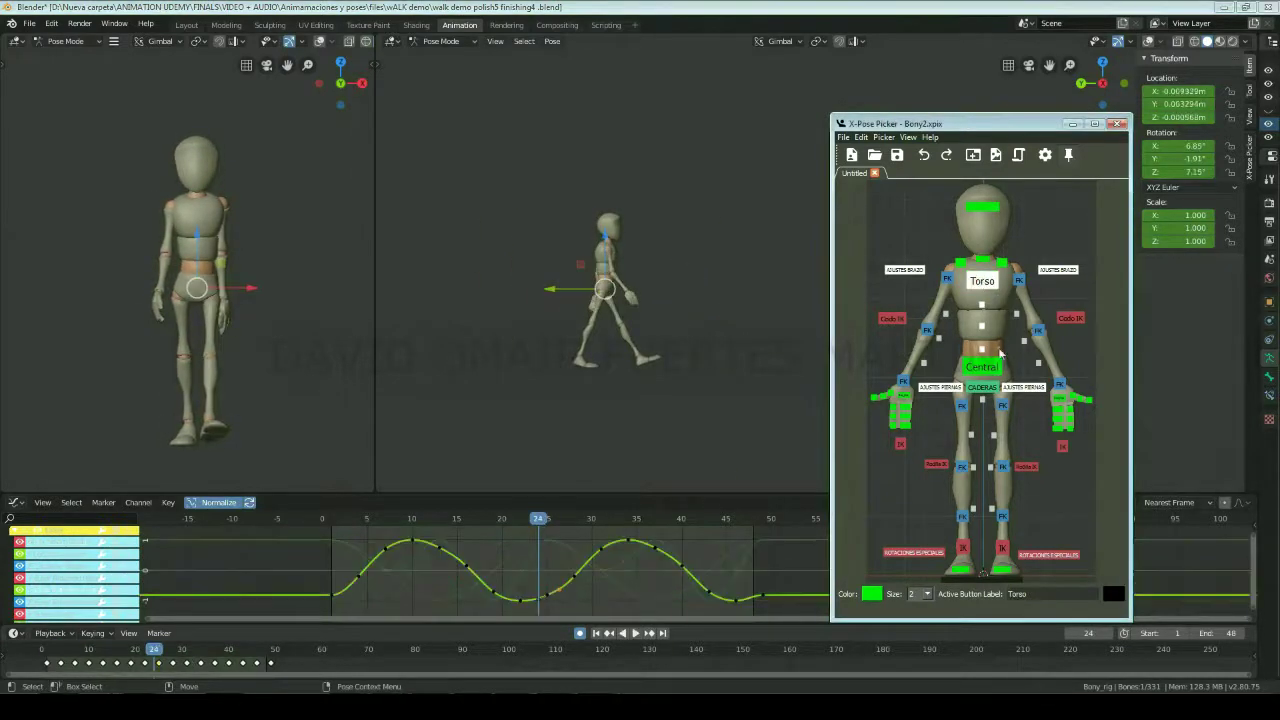
pyautogui.click(992, 389)
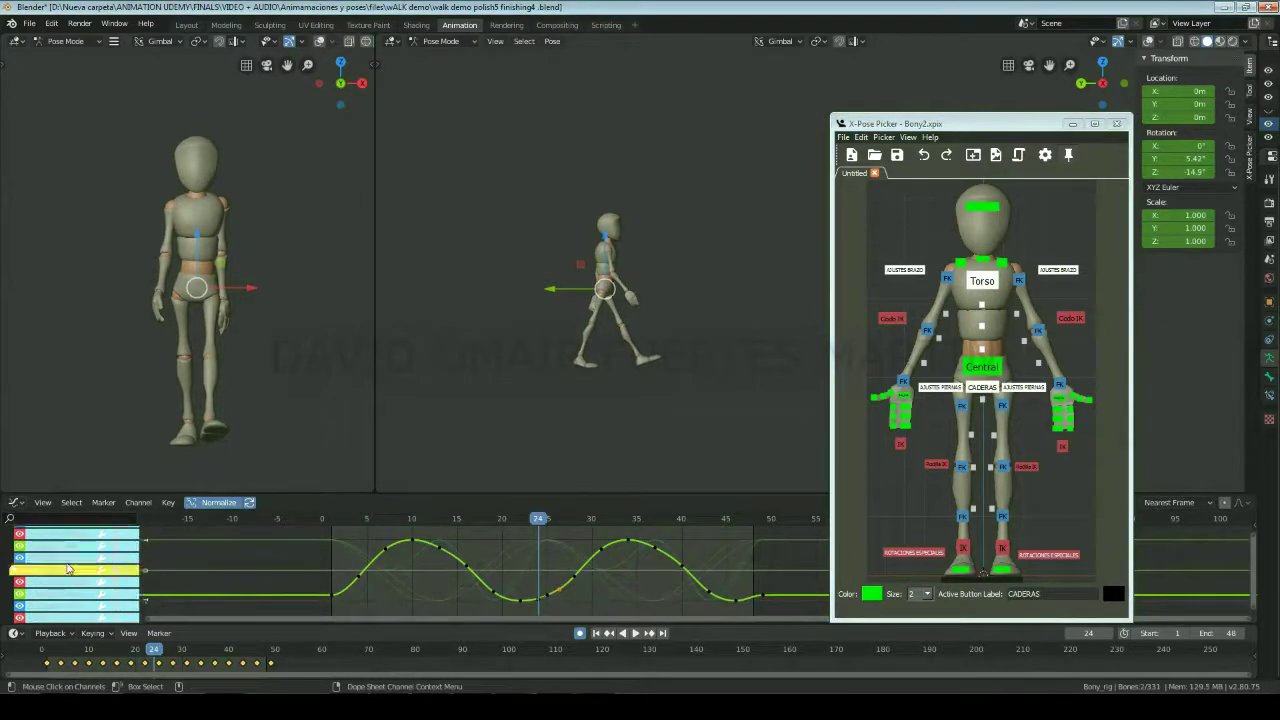
pyautogui.click(62, 558)
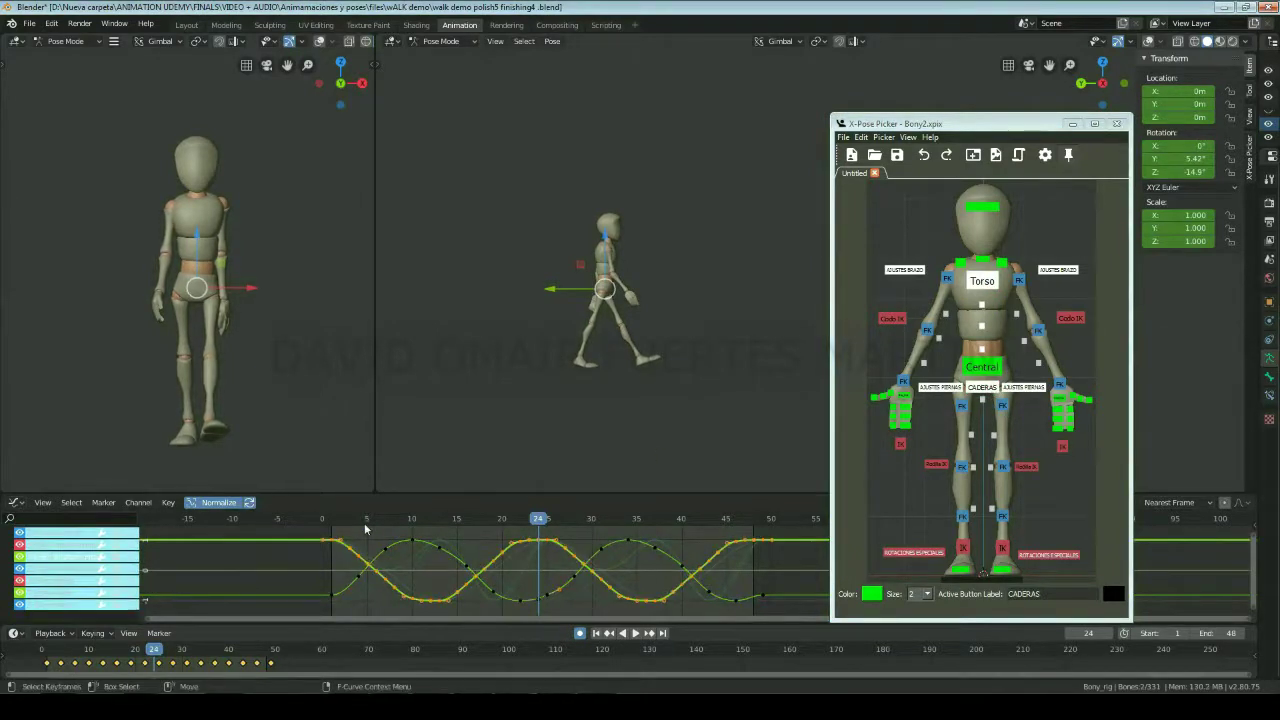
pyautogui.press('space')
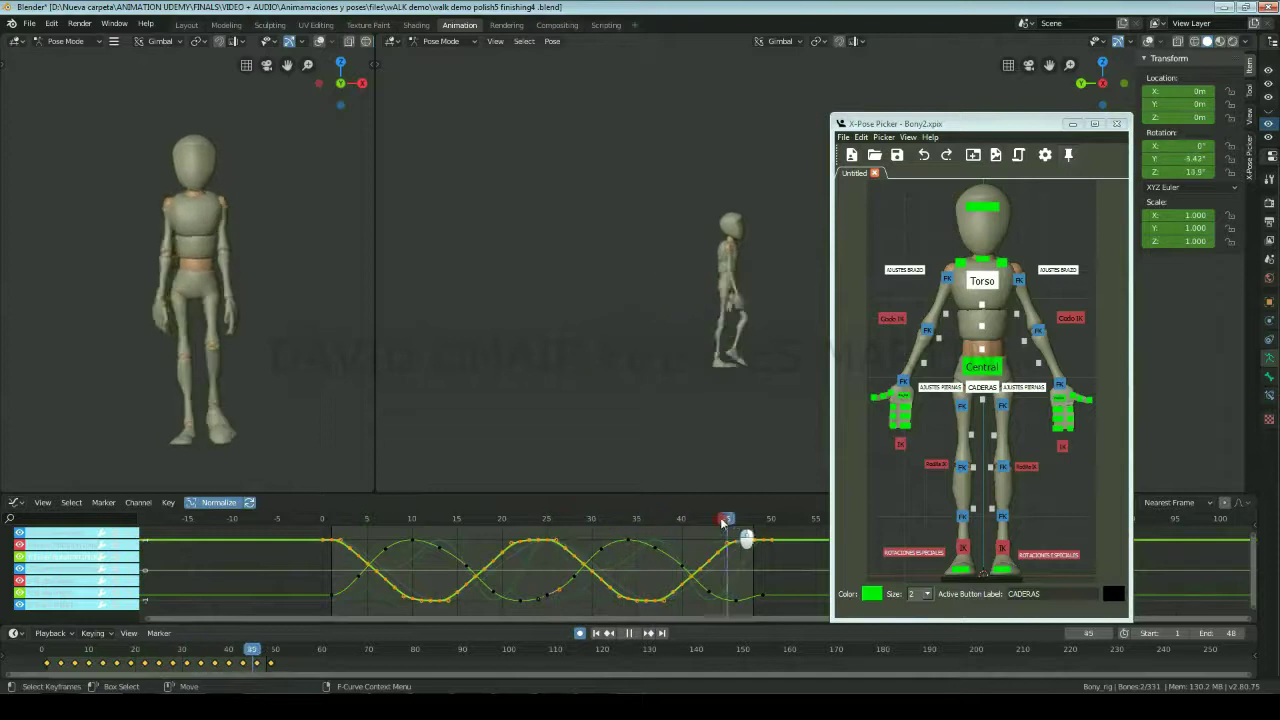
pyautogui.moveTo(517, 521)
pyautogui.mouseDown()
pyautogui.moveTo(331, 547)
pyautogui.moveTo(424, 535)
pyautogui.mouseUp()
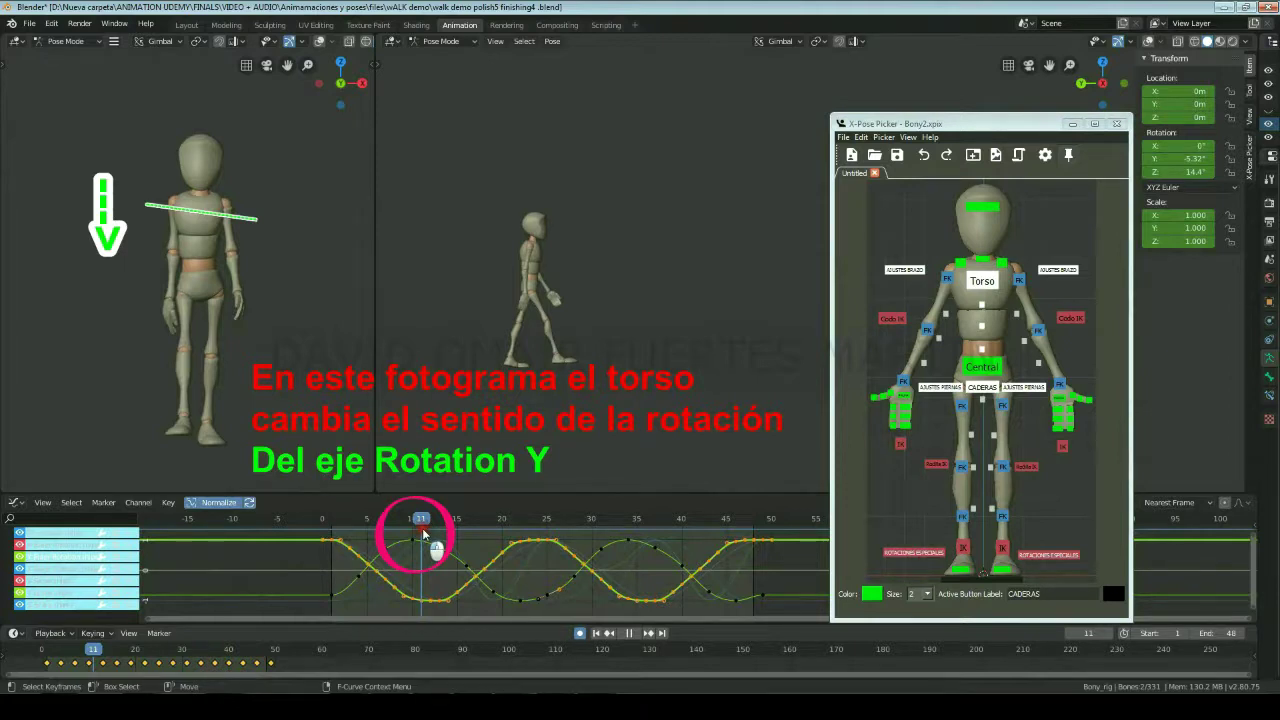
pyautogui.moveTo(424, 535); pyautogui.dragTo(470, 537)
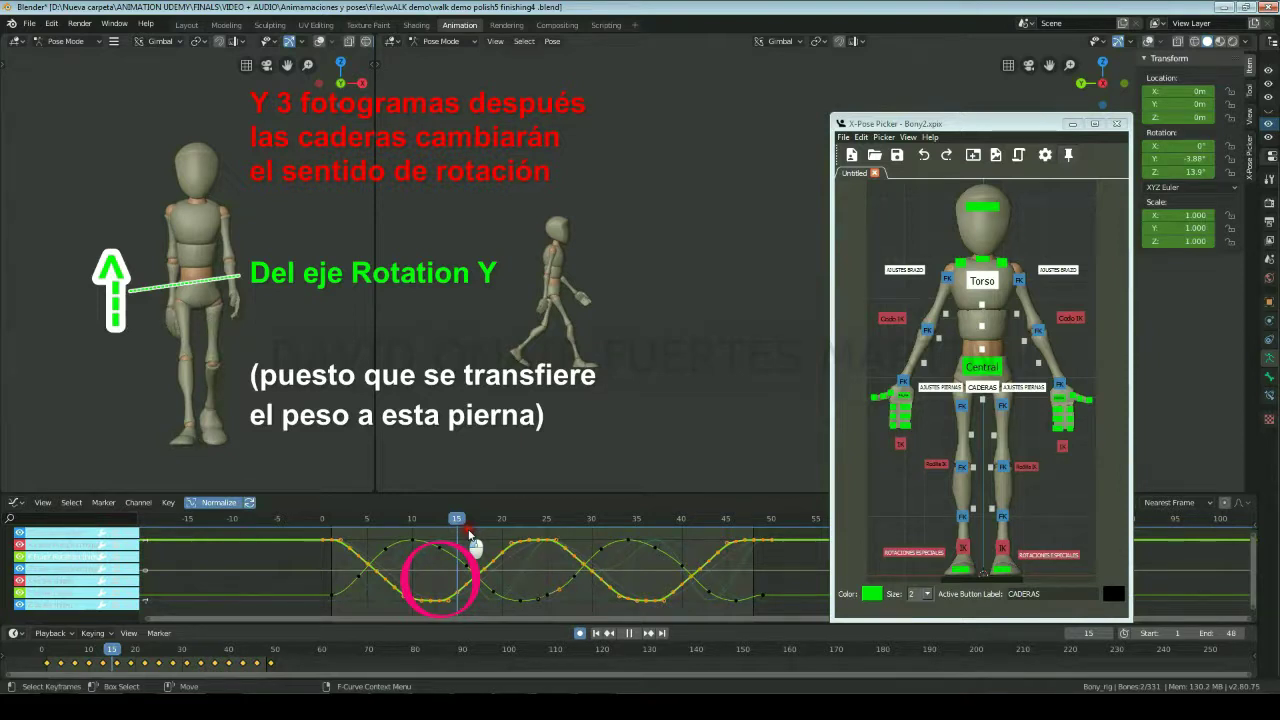
# Step: Show only the torso's red and green rotation curves, moving to frame 13
pyautogui.click(472, 610)
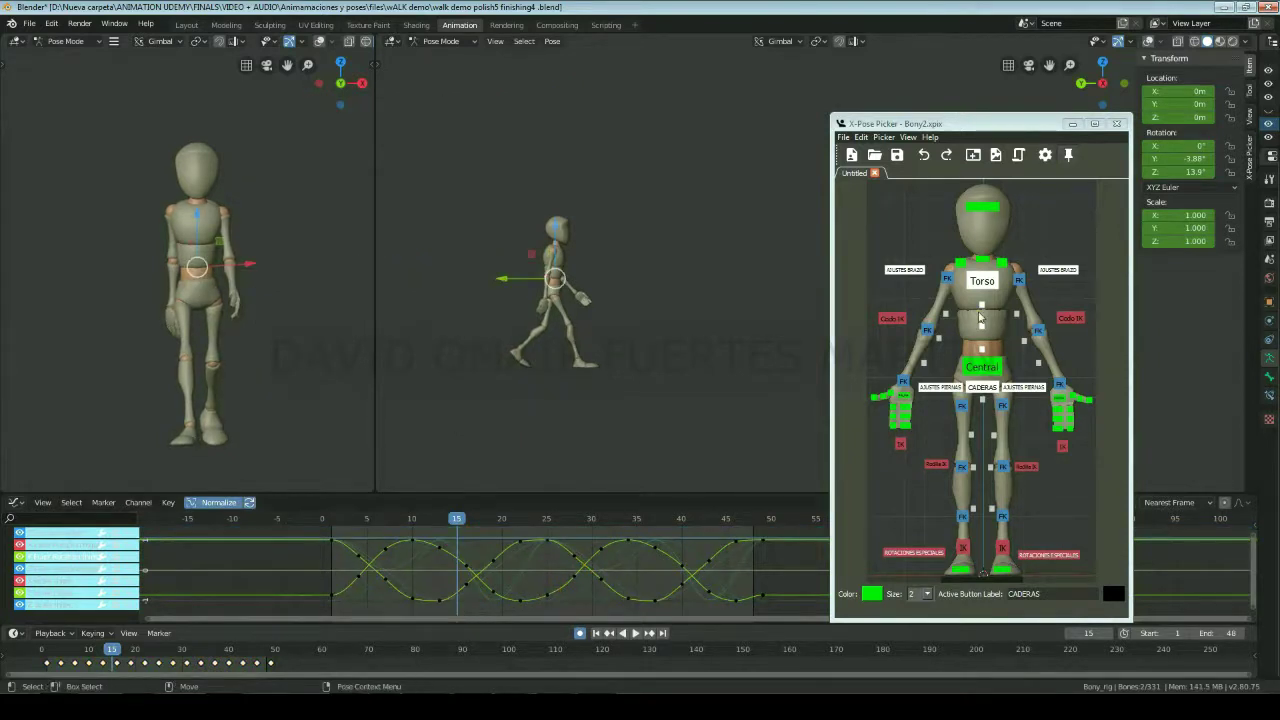
pyautogui.click(982, 281)
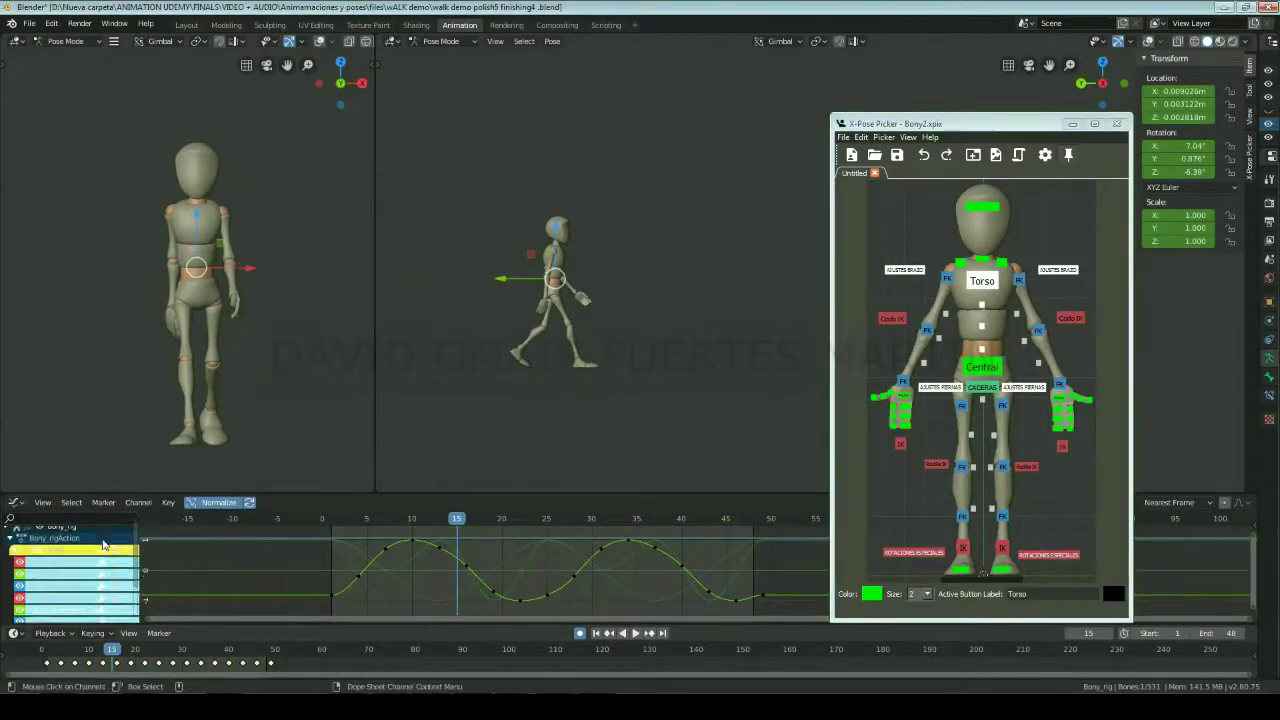
pyautogui.click(68, 543)
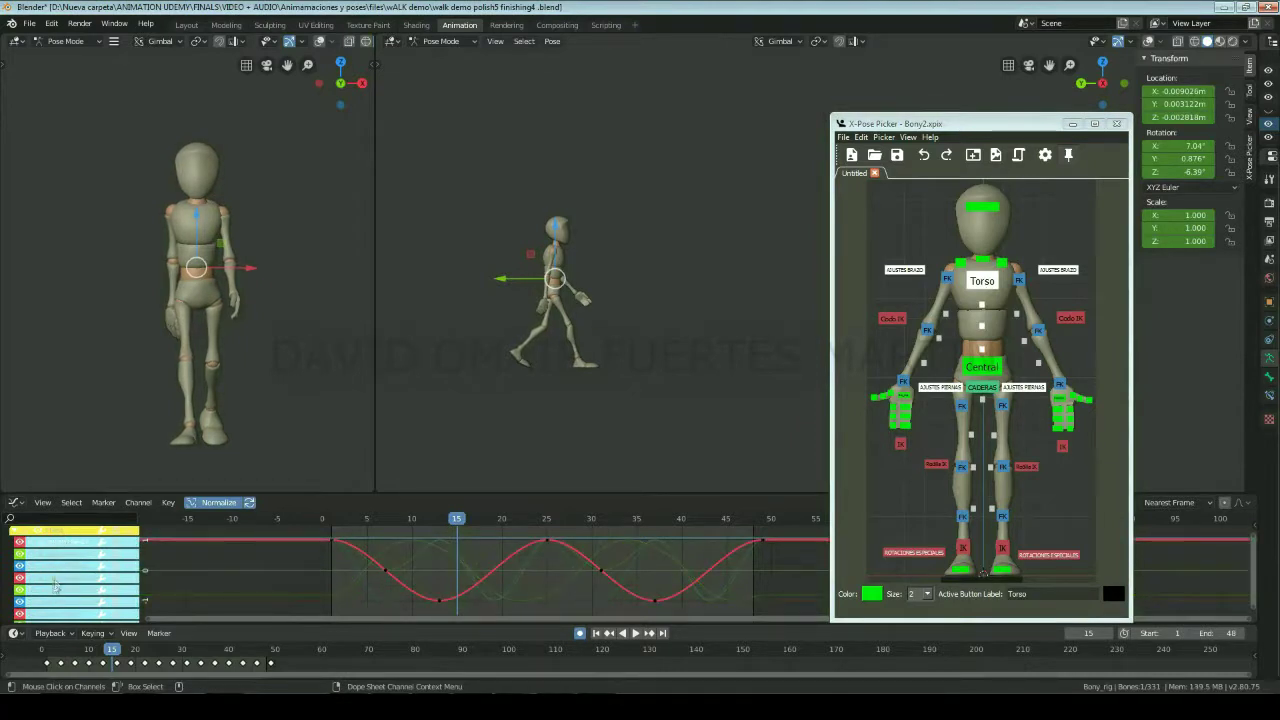
pyautogui.keyDown('shift'); pyautogui.click(56, 590); pyautogui.keyUp('shift')
pyautogui.click(362, 521)
pyautogui.moveTo(363, 521); pyautogui.dragTo(441, 521)
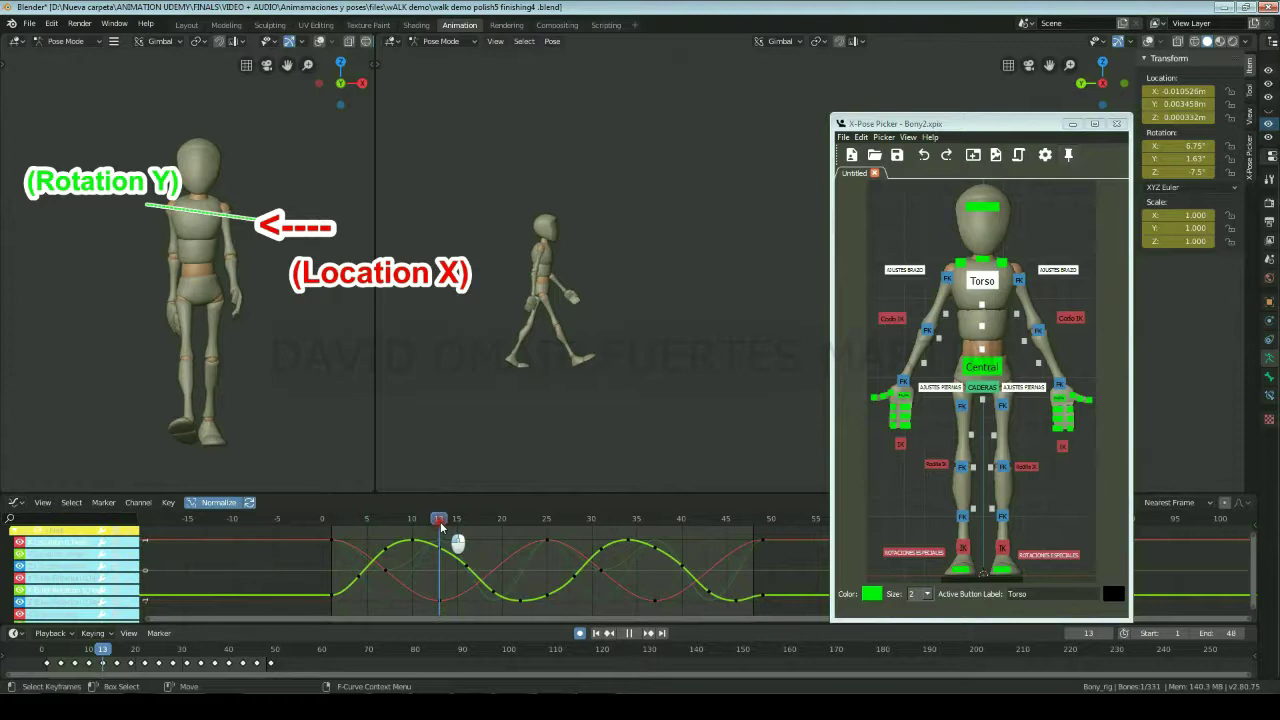
# Step: Grab the red curve's frame-13 keyframe, cancel the move, then replay the walk
pyautogui.click(443, 601)
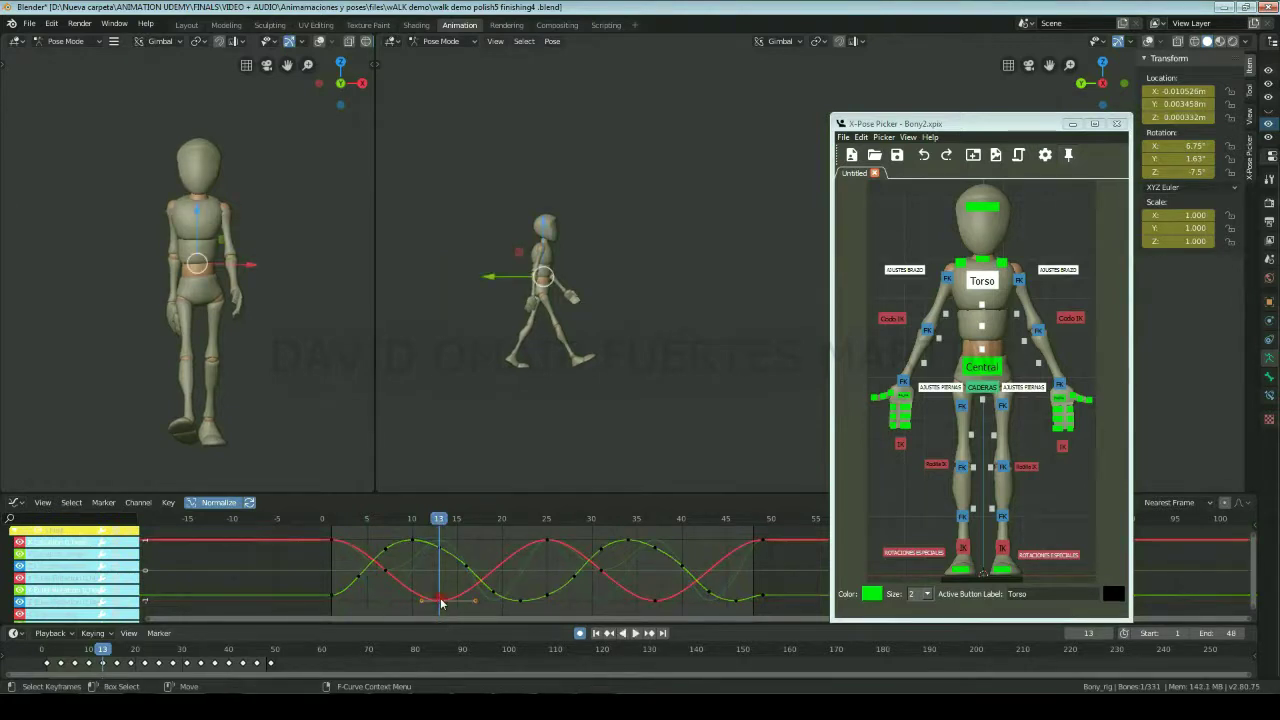
pyautogui.press('g')
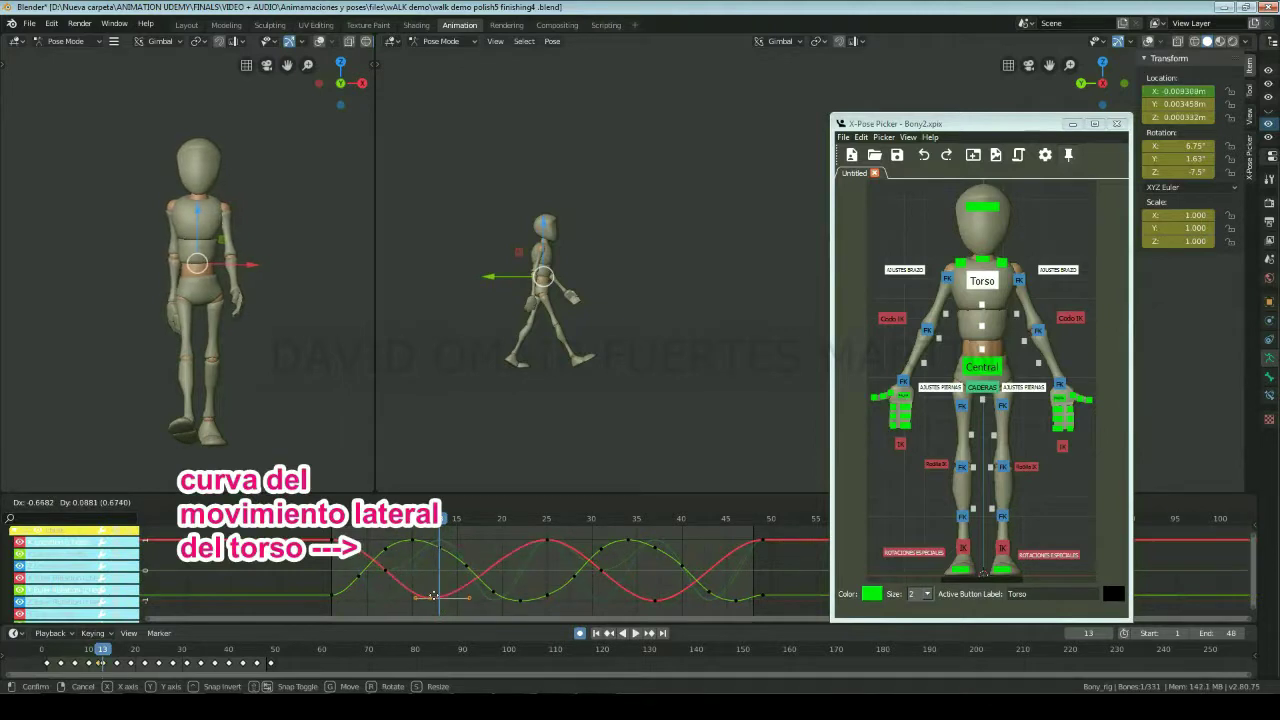
pyautogui.rightClick(433, 580)
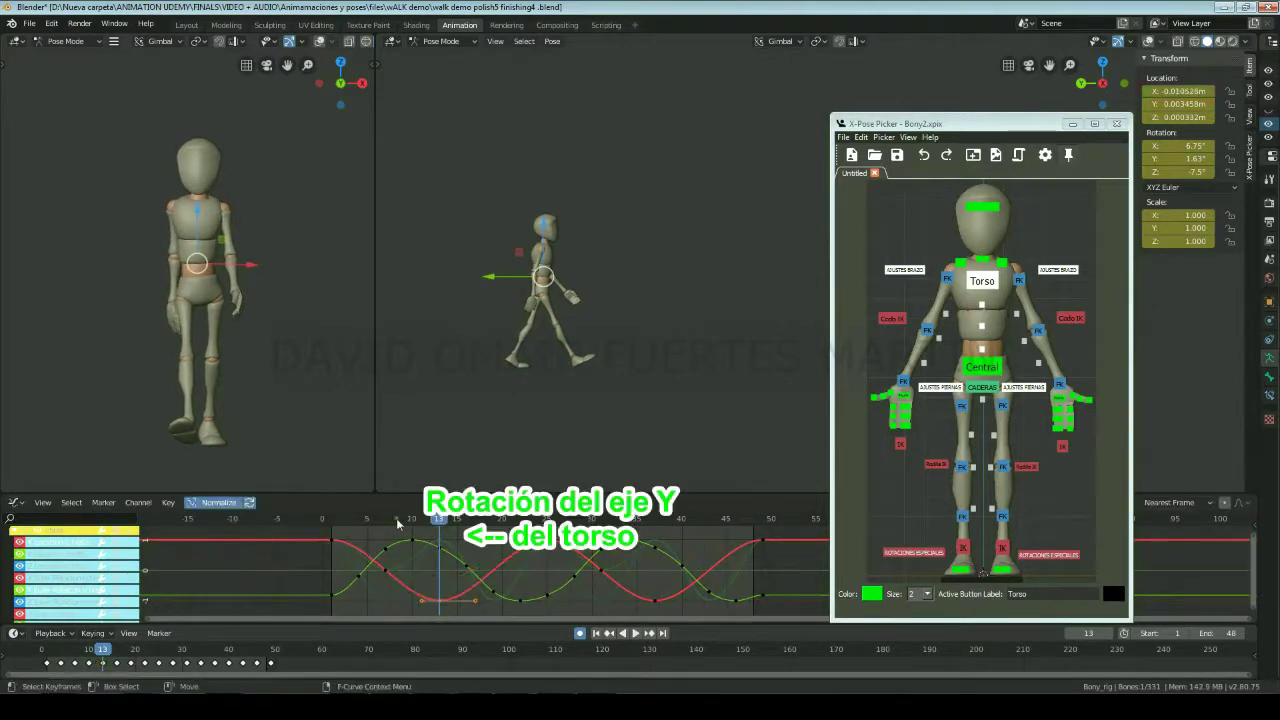
pyautogui.moveTo(438, 518)
pyautogui.mouseDown()
pyautogui.moveTo(365, 523)
pyautogui.moveTo(427, 521)
pyautogui.mouseUp()
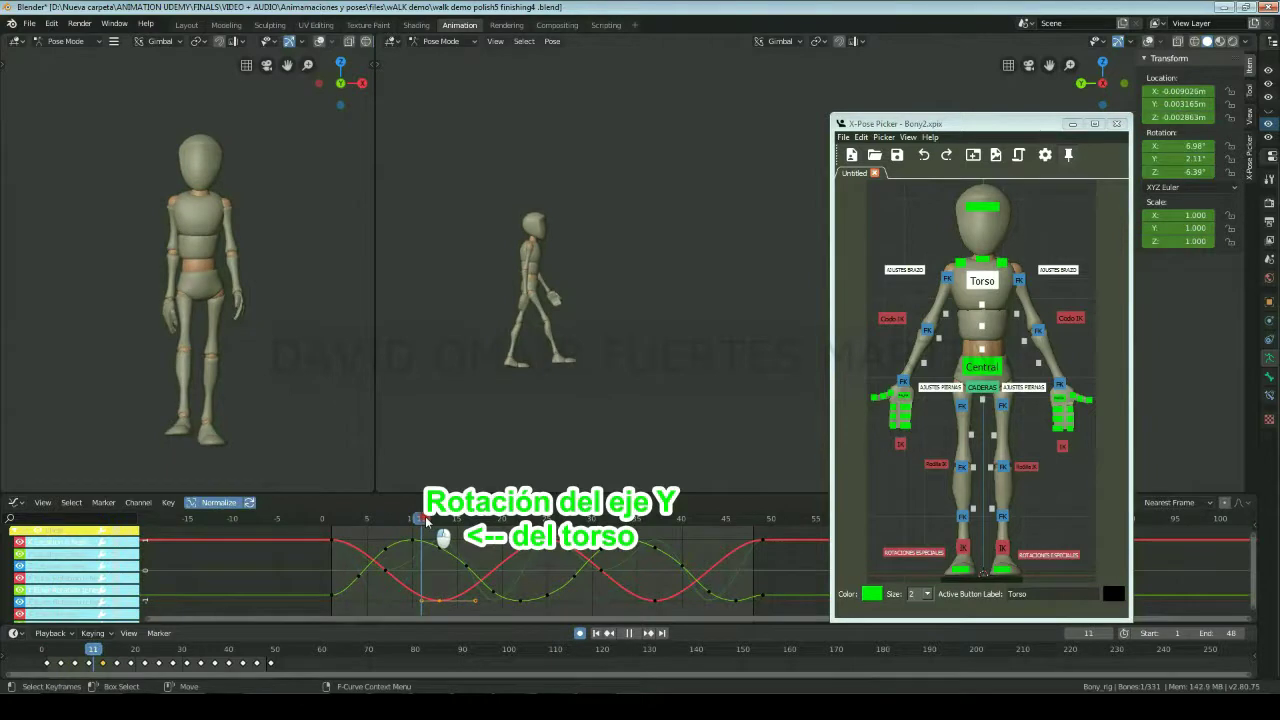
pyautogui.press('space')
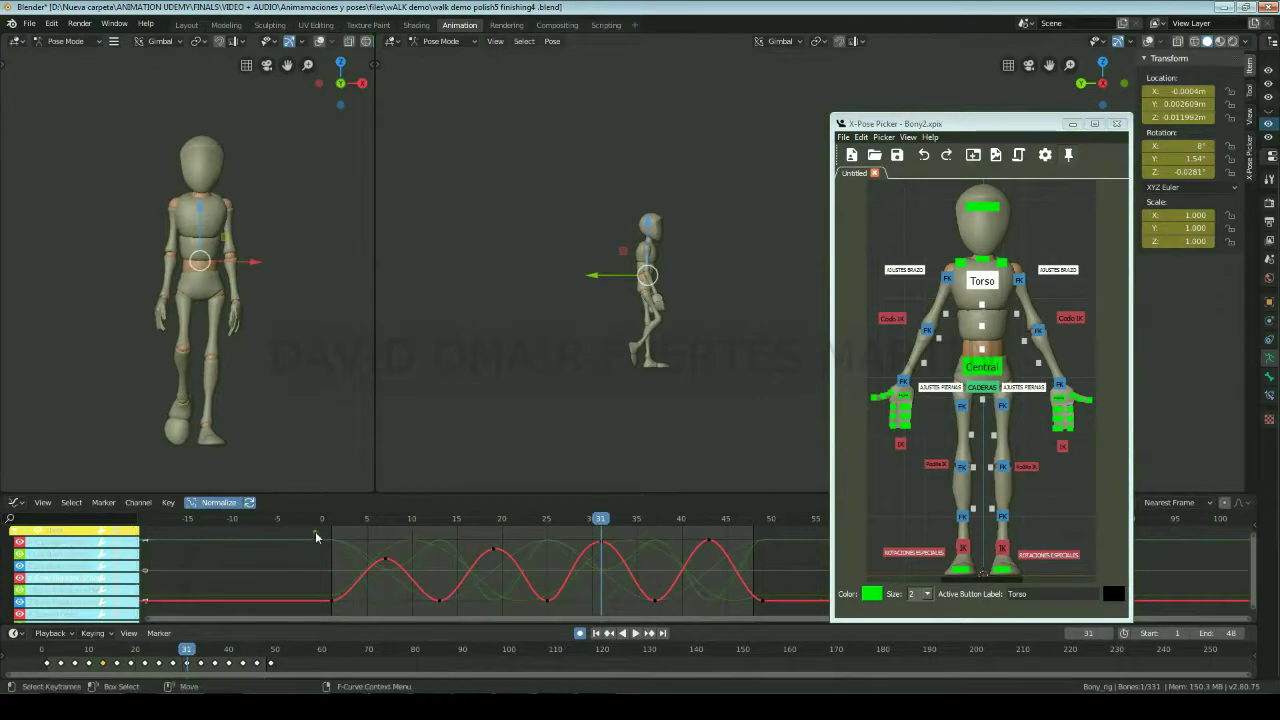
# Step: Scrub to frame 7, then frame 31, and select the left upper arm FK control
pyautogui.moveTo(357, 513); pyautogui.dragTo(386, 526)
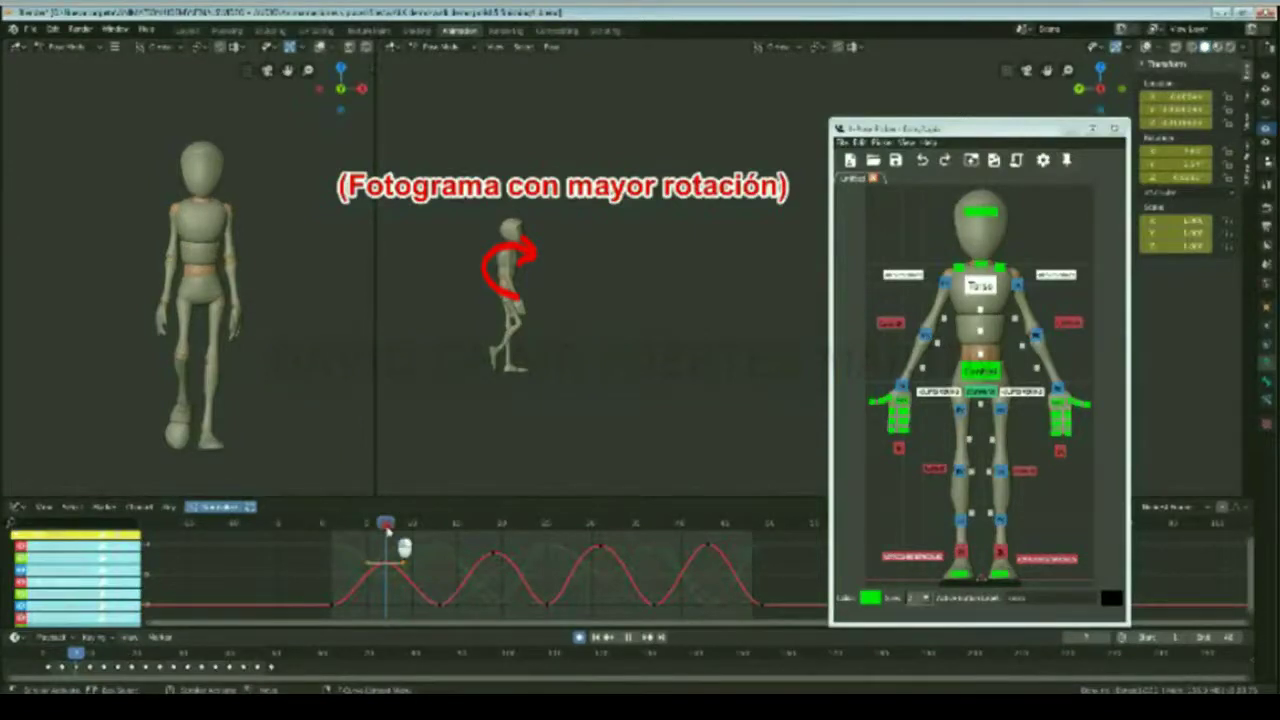
pyautogui.moveTo(387, 530); pyautogui.dragTo(443, 537)
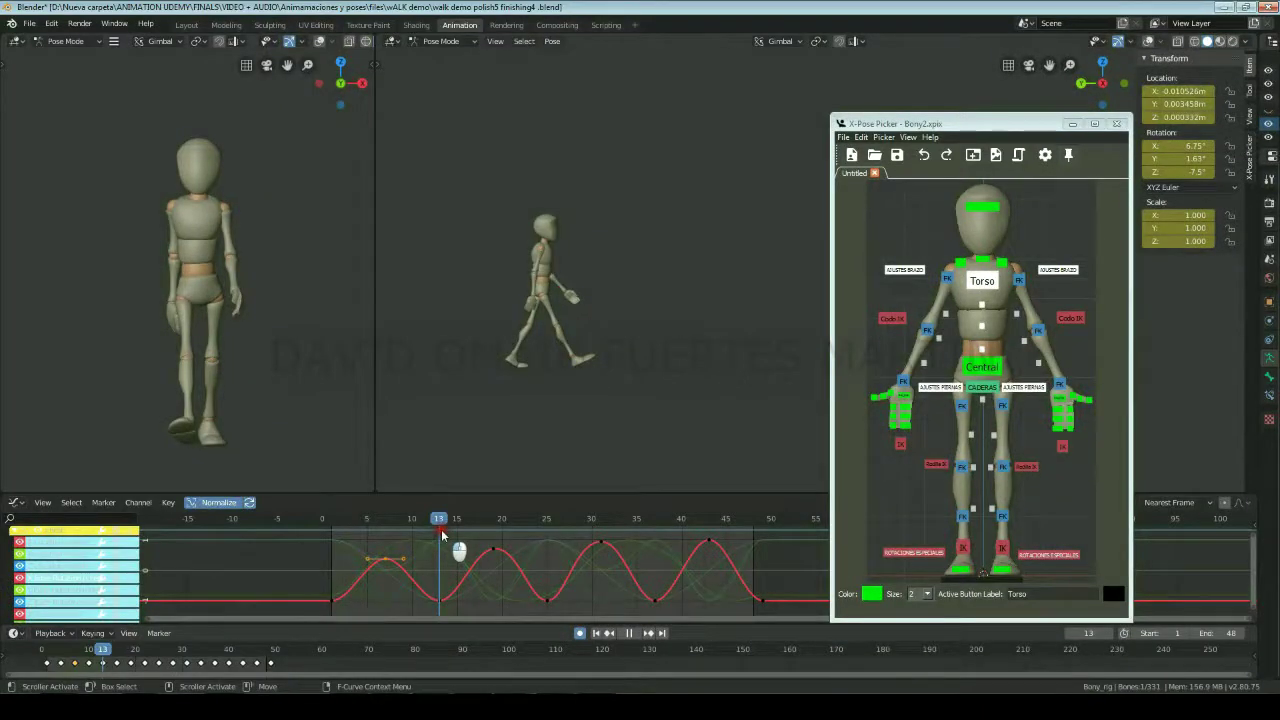
pyautogui.moveTo(442, 529); pyautogui.dragTo(599, 543)
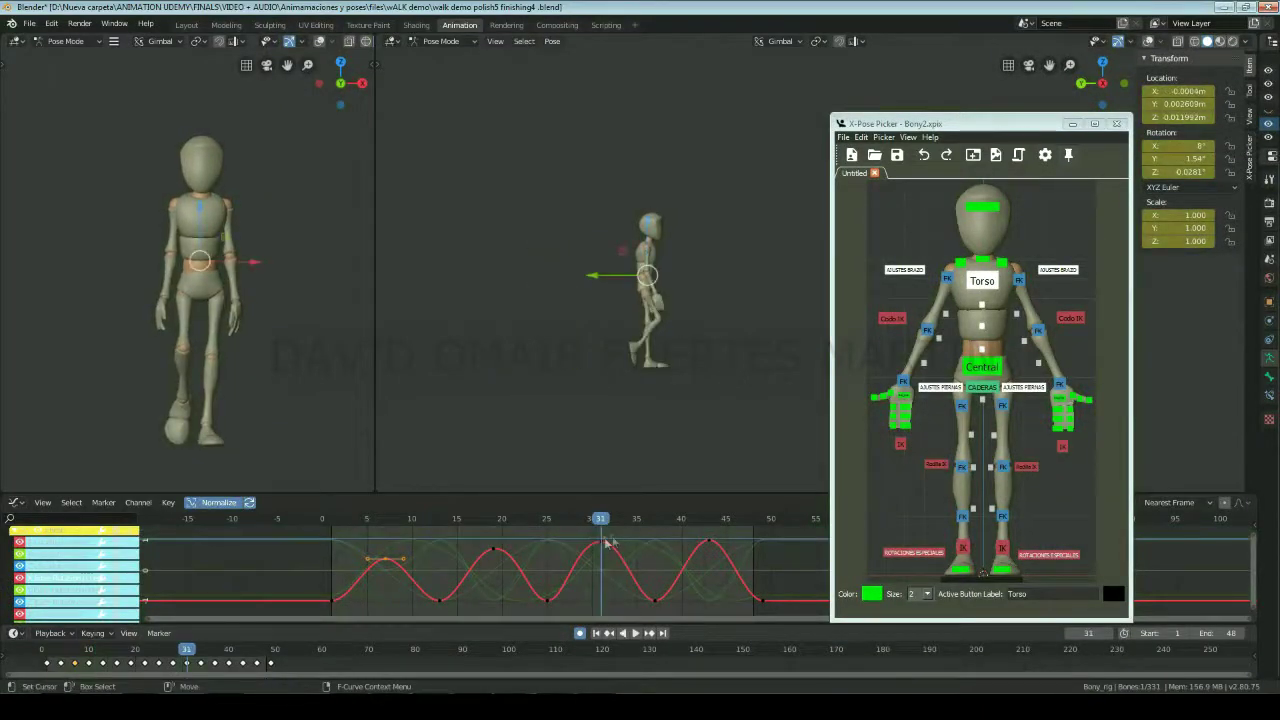
pyautogui.click(1018, 280)
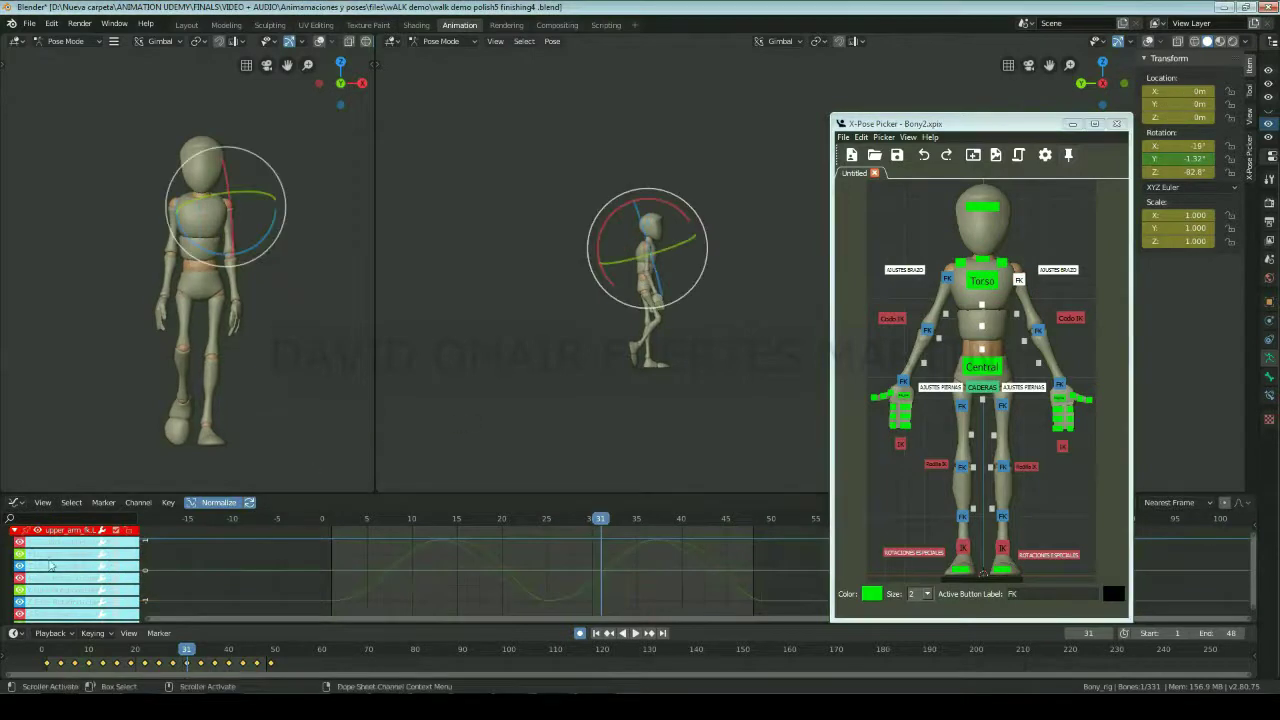
# Step: Scrub frames 13–22, return to frame 14, and show the left forearm and hand FK curves
pyautogui.moveTo(384, 518); pyautogui.dragTo(447, 523)
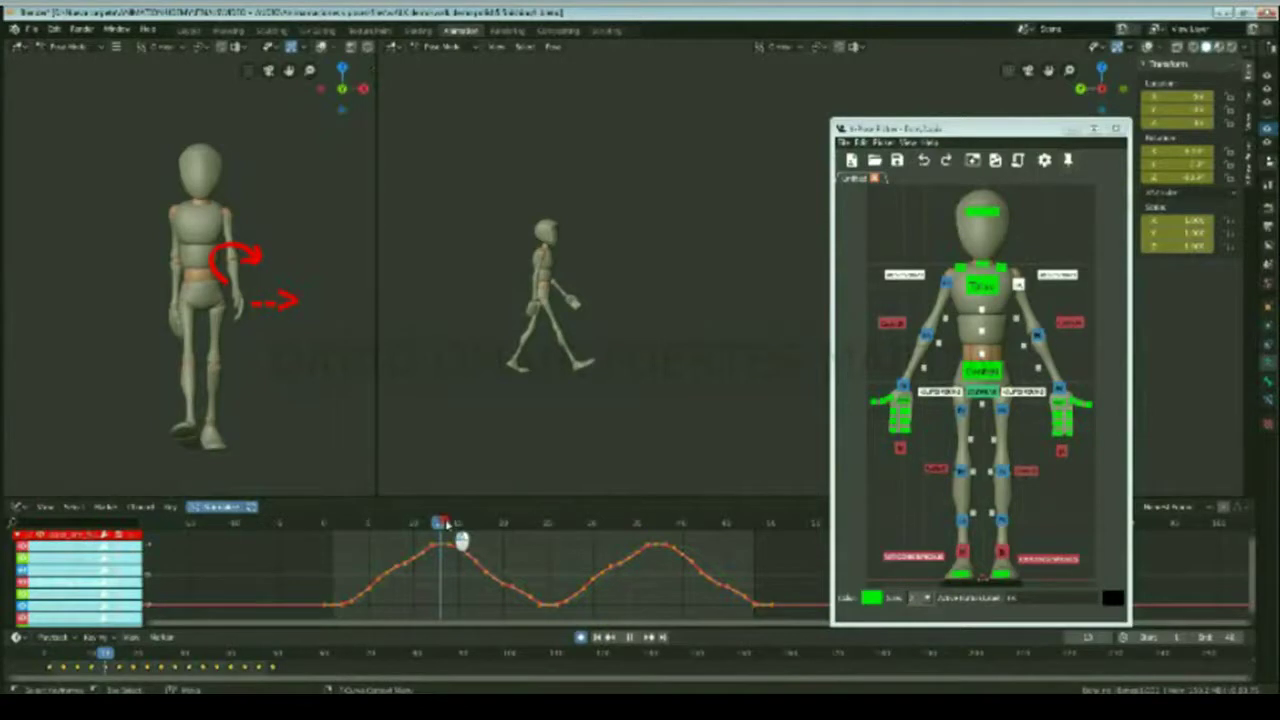
pyautogui.moveTo(447, 523); pyautogui.dragTo(547, 529)
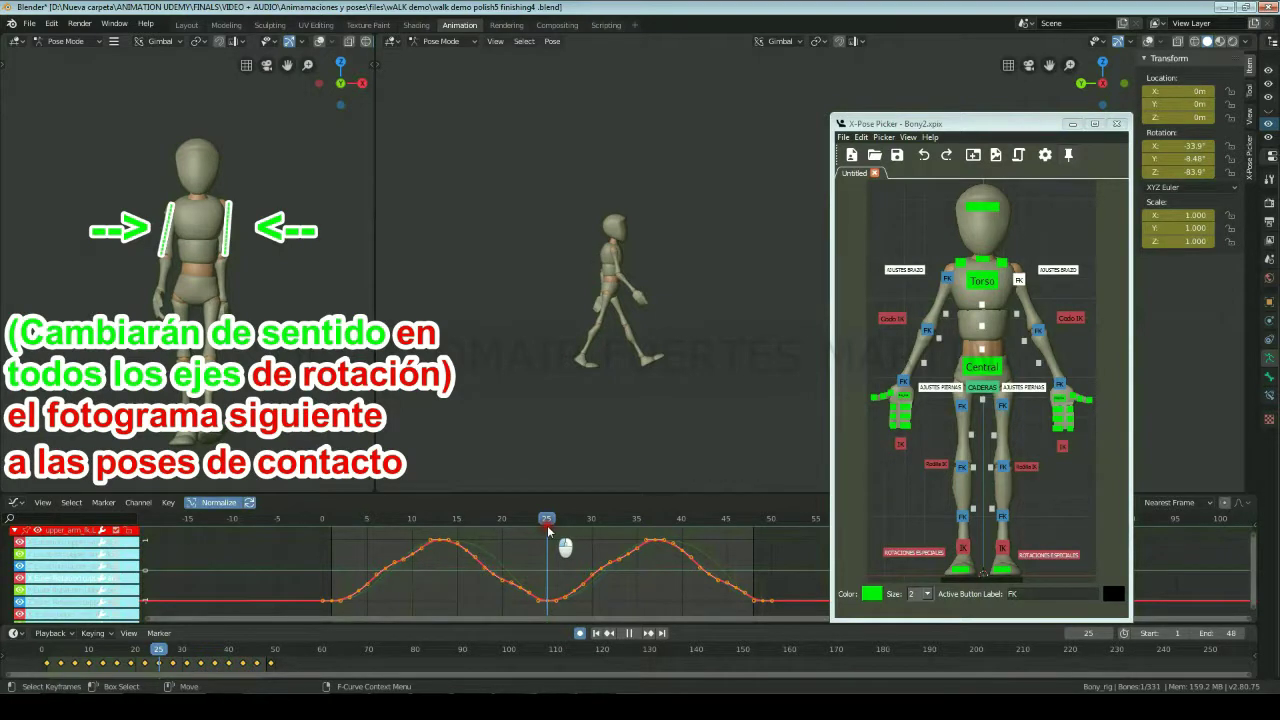
pyautogui.moveTo(547, 525); pyautogui.dragTo(448, 534)
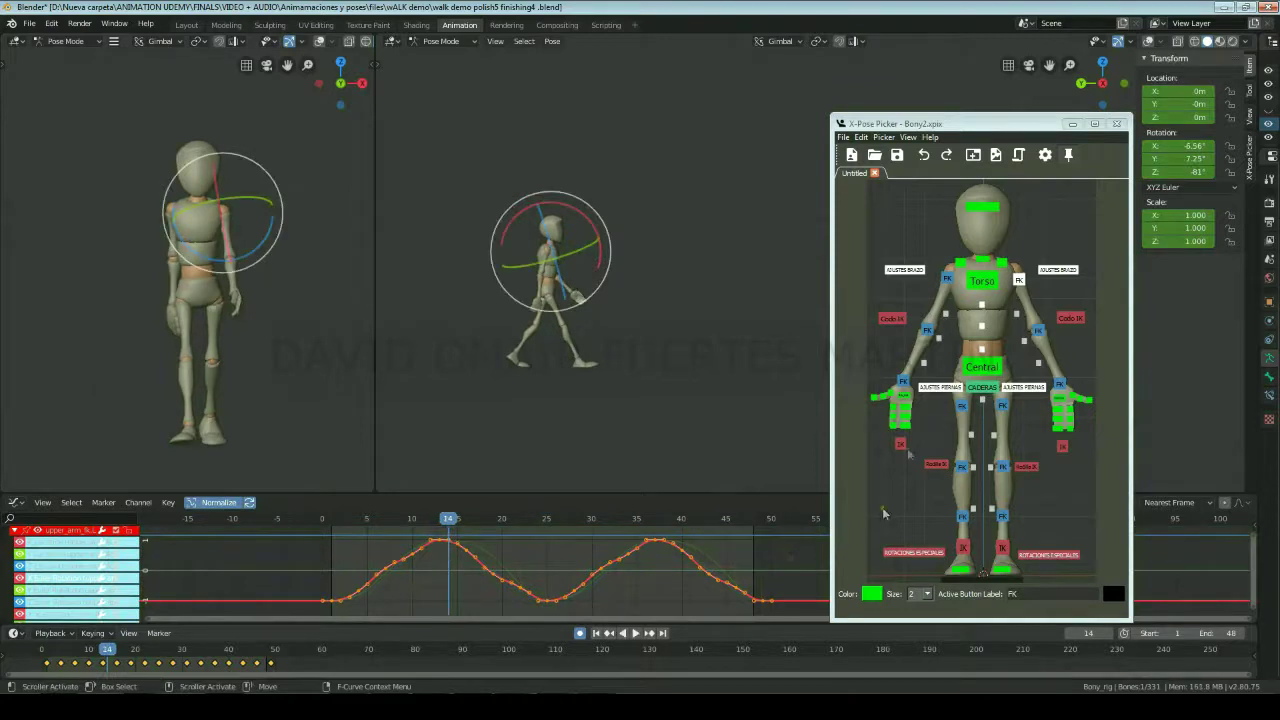
pyautogui.click(1037, 330)
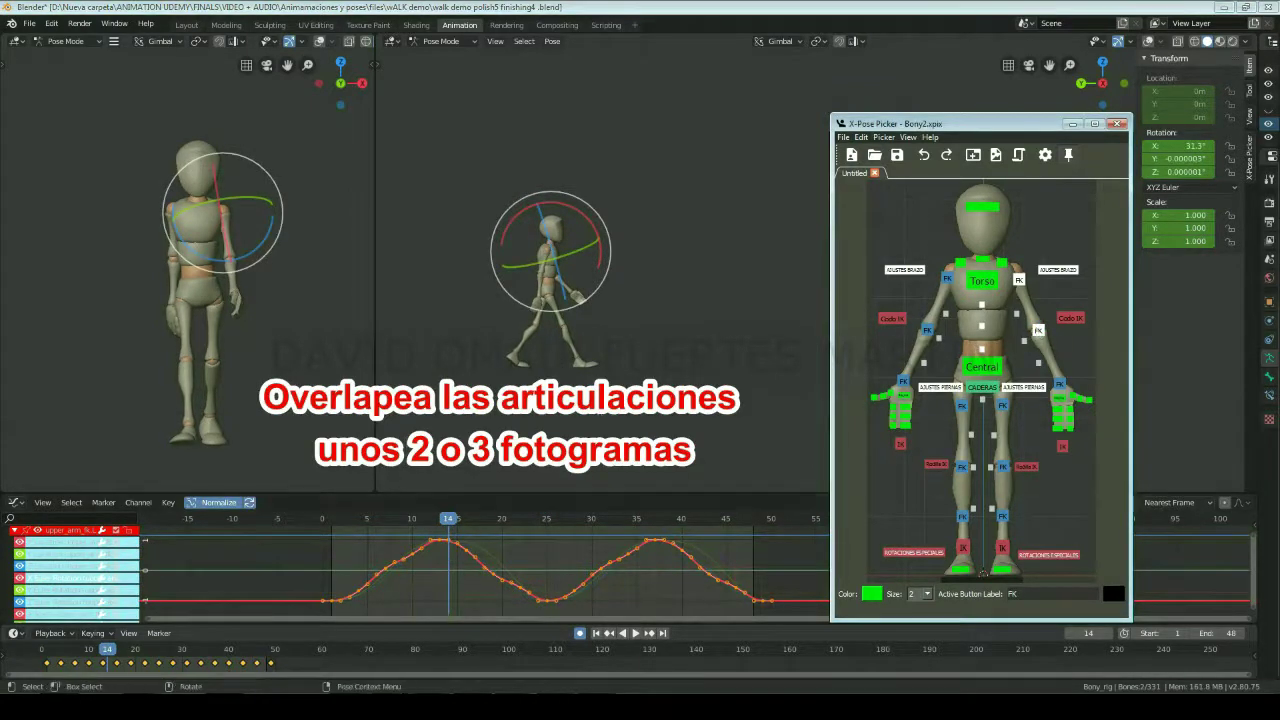
pyautogui.click(50, 545)
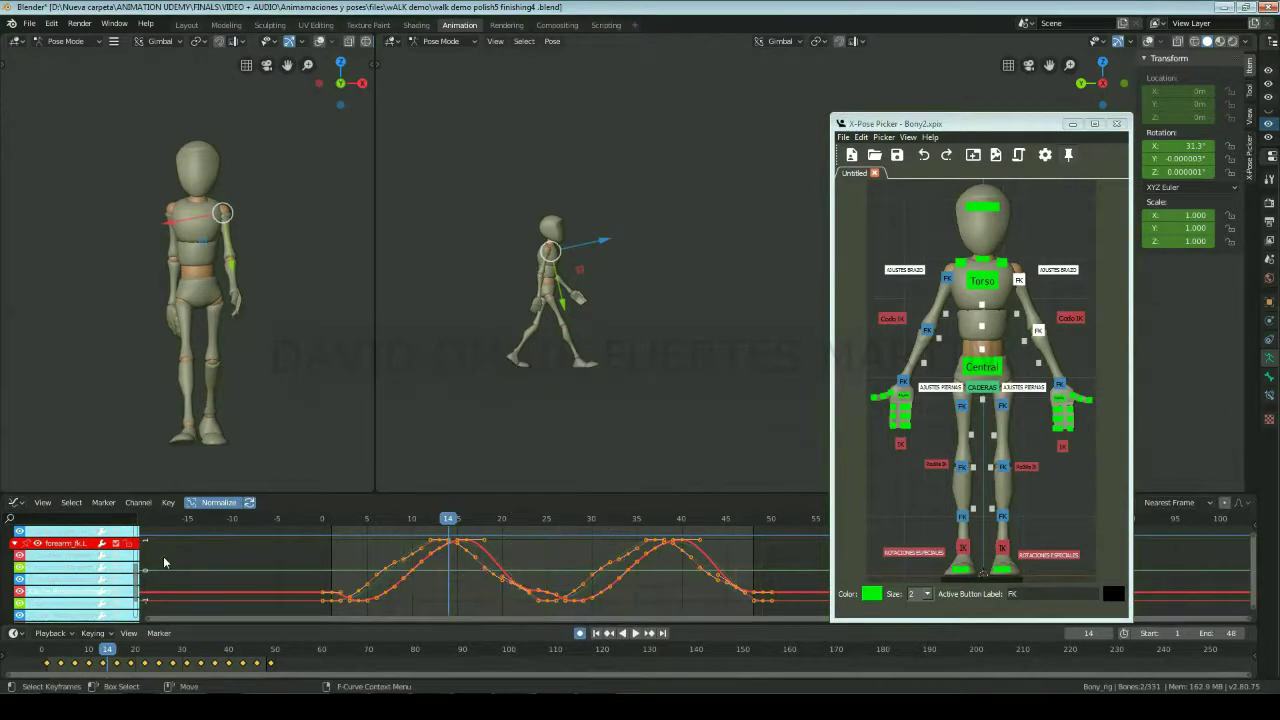
pyautogui.click(60, 556)
# Step: Scrub frames 12–20 and select the right upper arm FK control
pyautogui.moveTo(466, 520); pyautogui.dragTo(512, 520)
pyautogui.click(947, 278)
pyautogui.scroll(4, 614, 334)
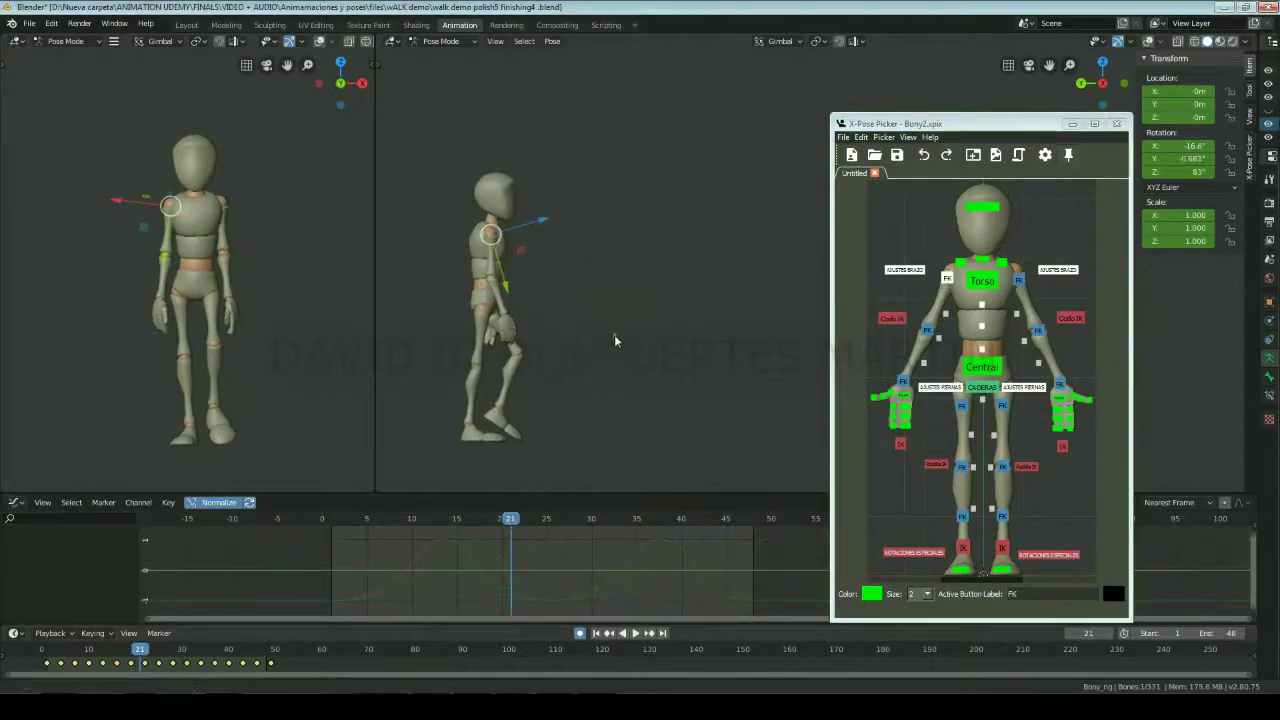
pyautogui.moveTo(420, 518)
pyautogui.mouseDown()
pyautogui.moveTo(466, 528)
pyautogui.moveTo(443, 522)
pyautogui.moveTo(458, 515)
pyautogui.mouseUp()
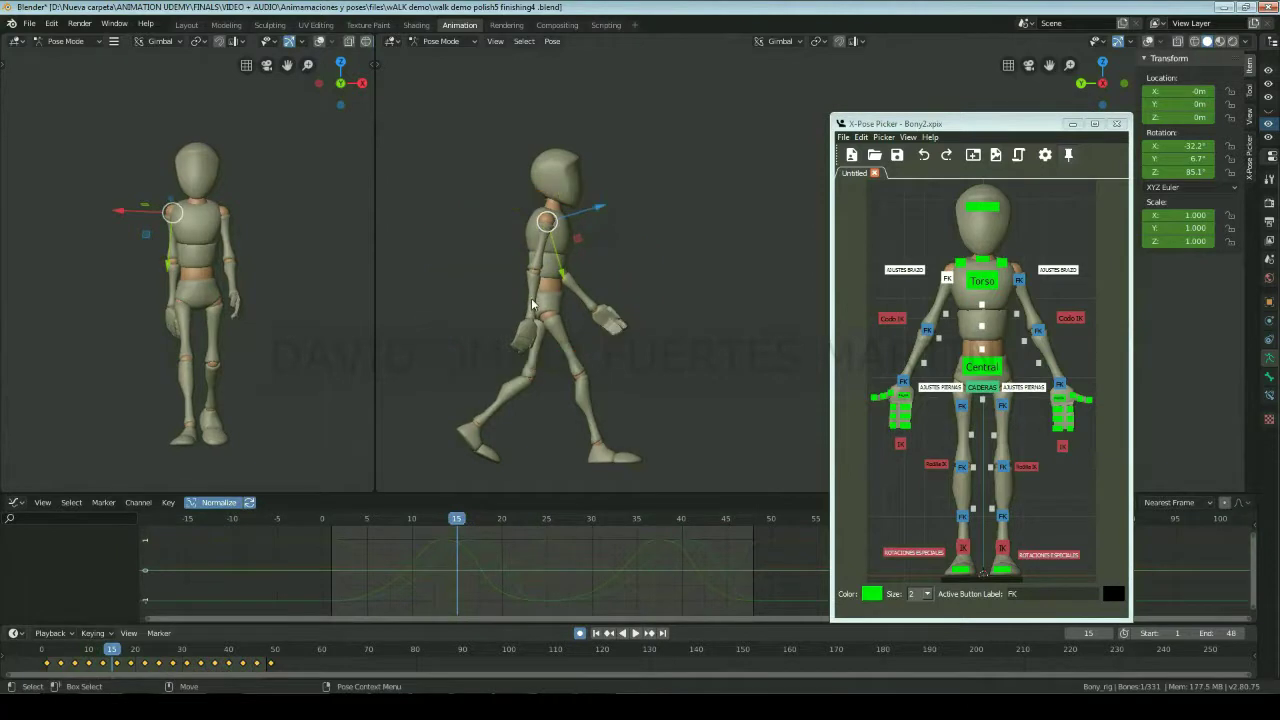
pyautogui.moveTo(479, 515); pyautogui.dragTo(502, 521)
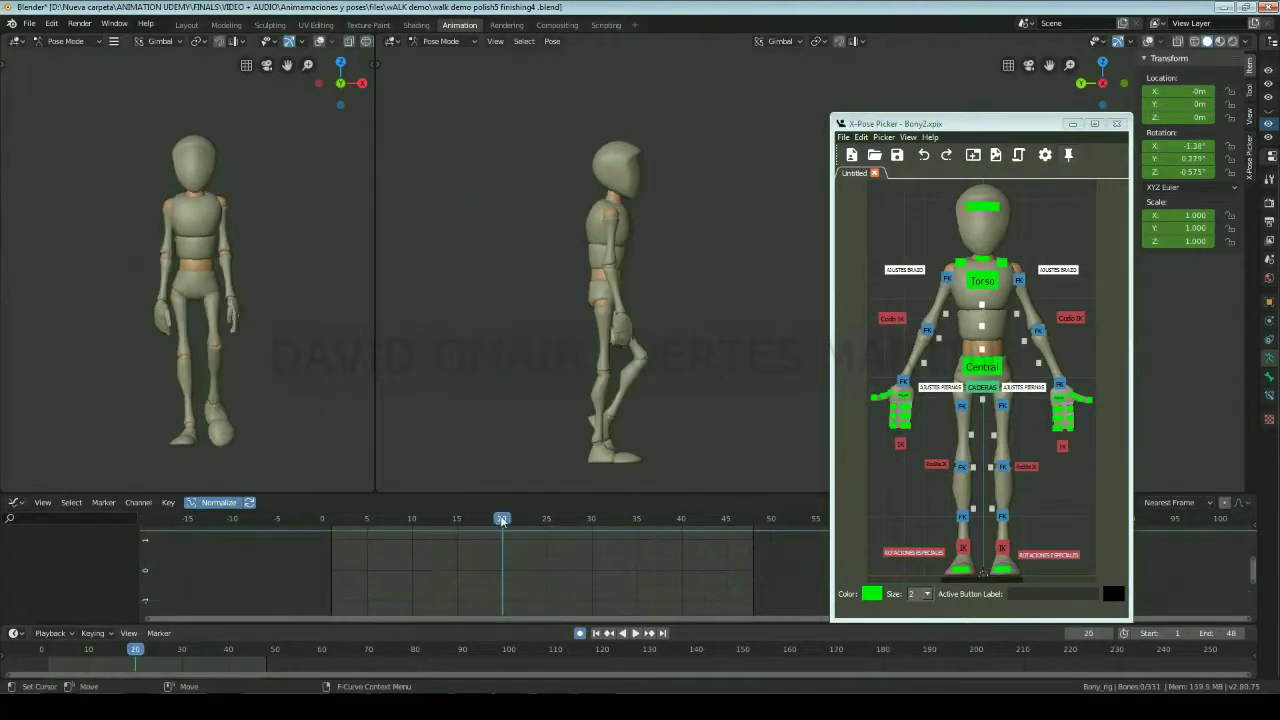
pyautogui.click(947, 281)
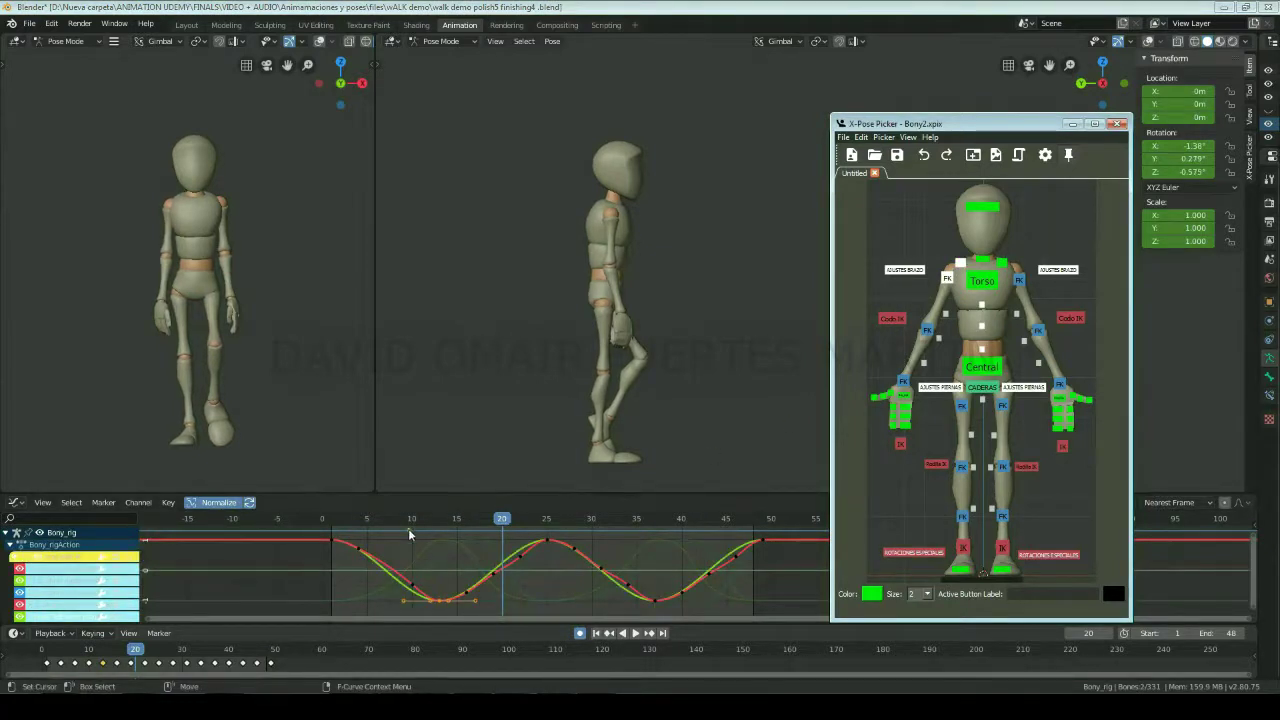
# Step: Scrub to frame 10, play, select the head control, zoom in on it, and play again
pyautogui.moveTo(362, 521); pyautogui.dragTo(414, 518)
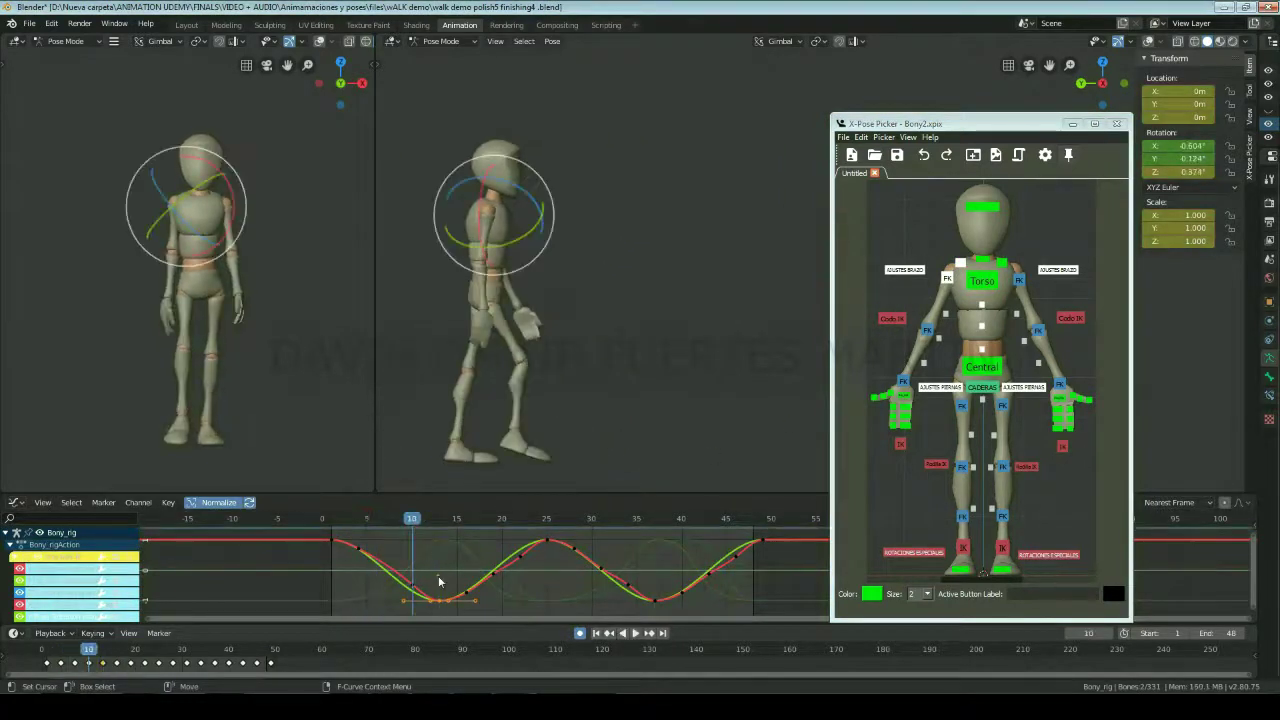
pyautogui.press('space')
pyautogui.press('space')
pyautogui.click(982, 207)
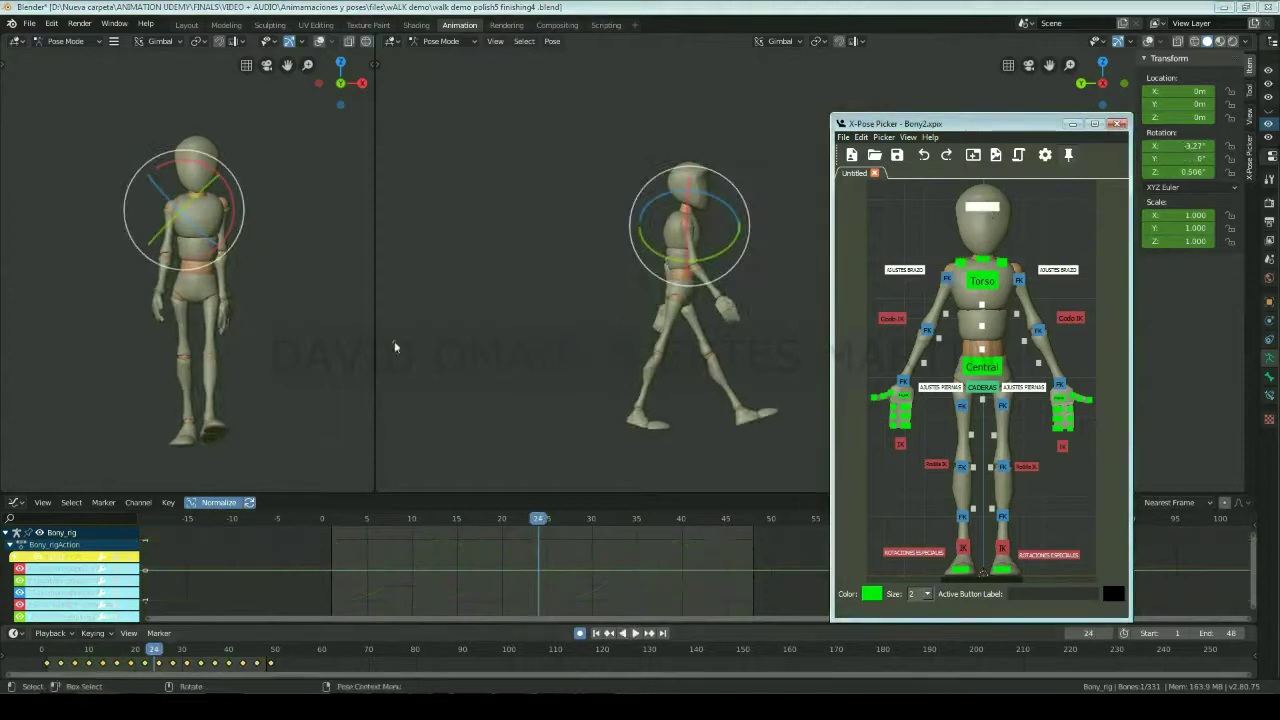
pyautogui.scroll(2, 193, 302)
pyautogui.scroll(3, 218, 323)
pyautogui.scroll(3, 225, 345)
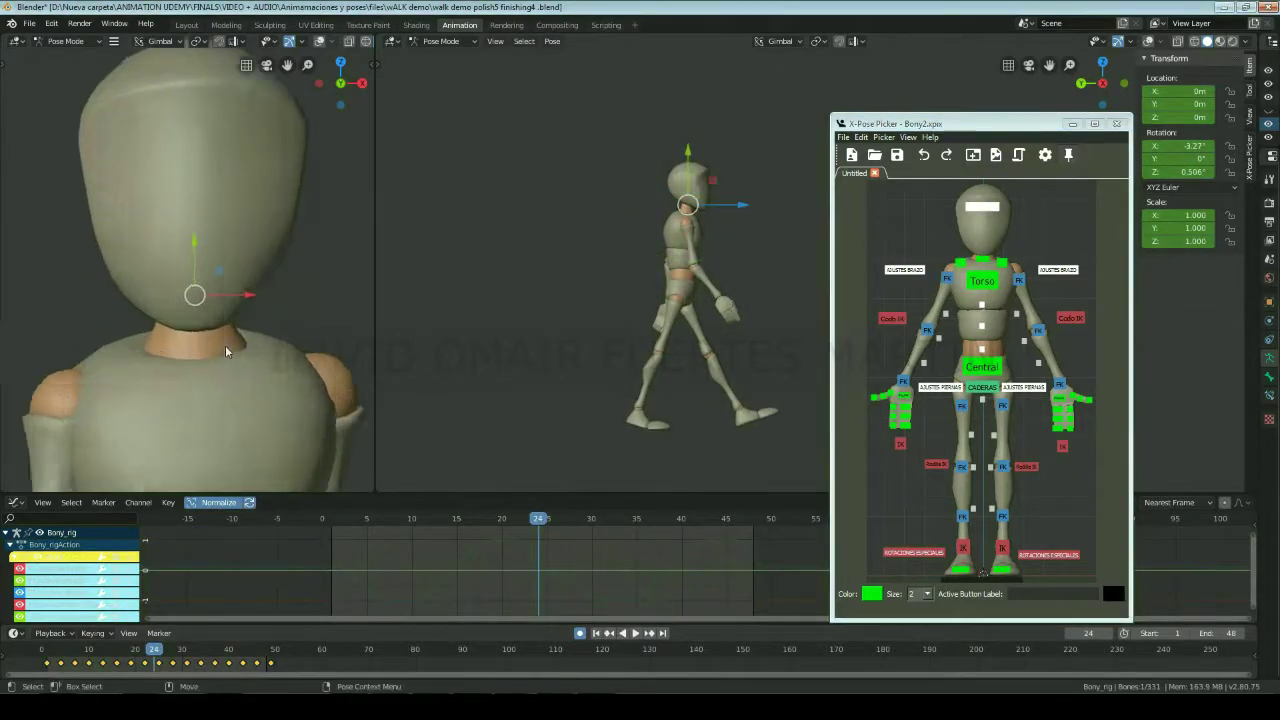
pyautogui.press('space')
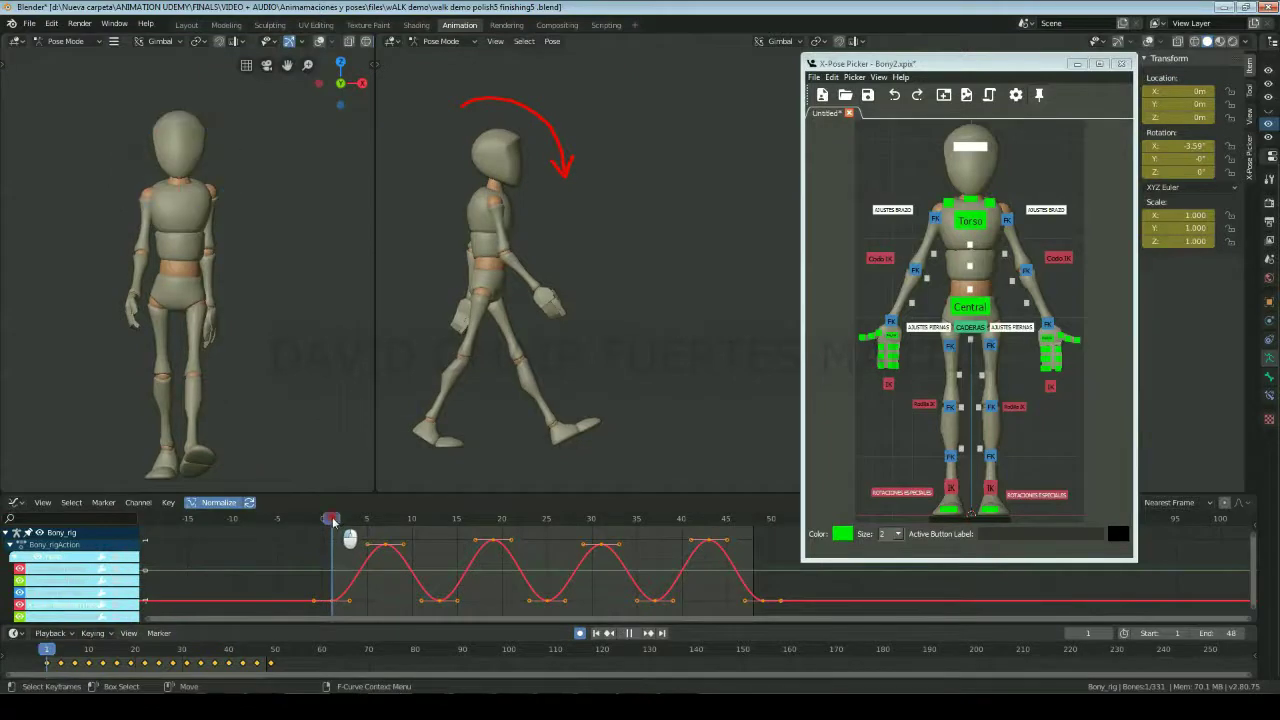
pyautogui.moveTo(333, 521)
pyautogui.mouseDown()
pyautogui.moveTo(366, 526)
pyautogui.moveTo(349, 535)
pyautogui.moveTo(385, 530)
pyautogui.mouseUp()
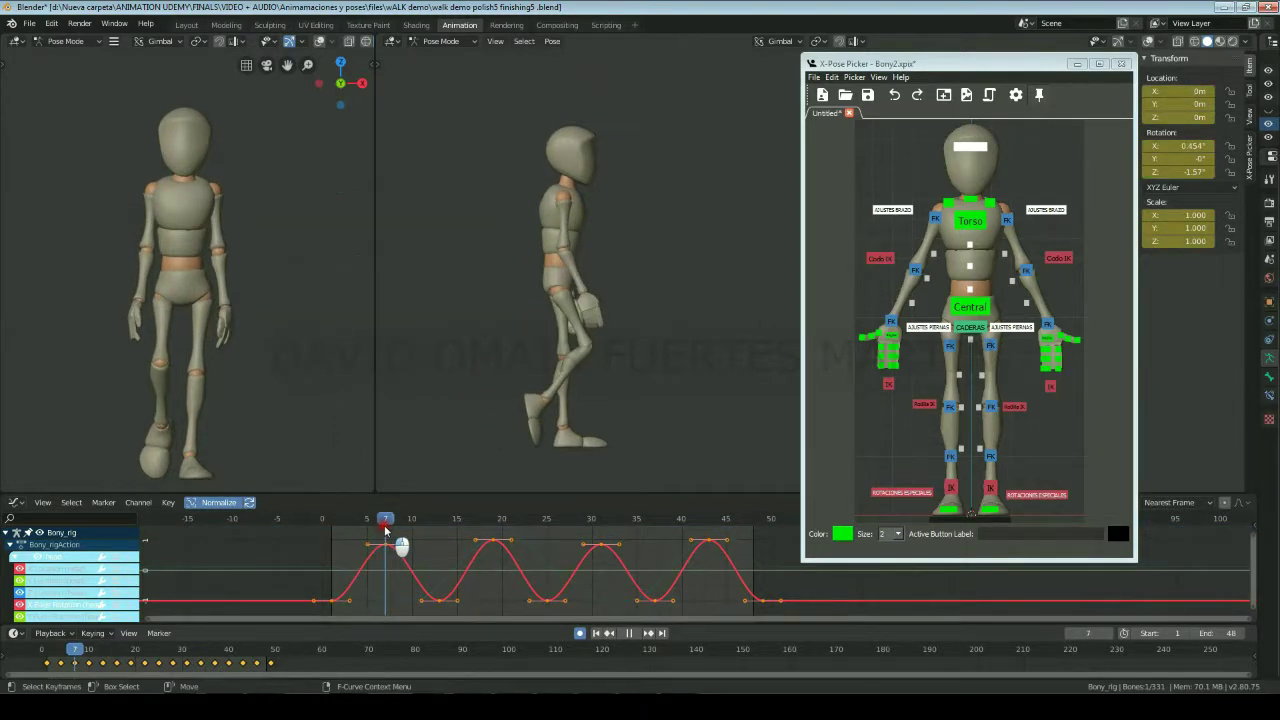
pyautogui.moveTo(385, 530)
pyautogui.mouseDown()
pyautogui.moveTo(428, 538)
pyautogui.moveTo(403, 548)
pyautogui.moveTo(438, 540)
pyautogui.mouseUp()
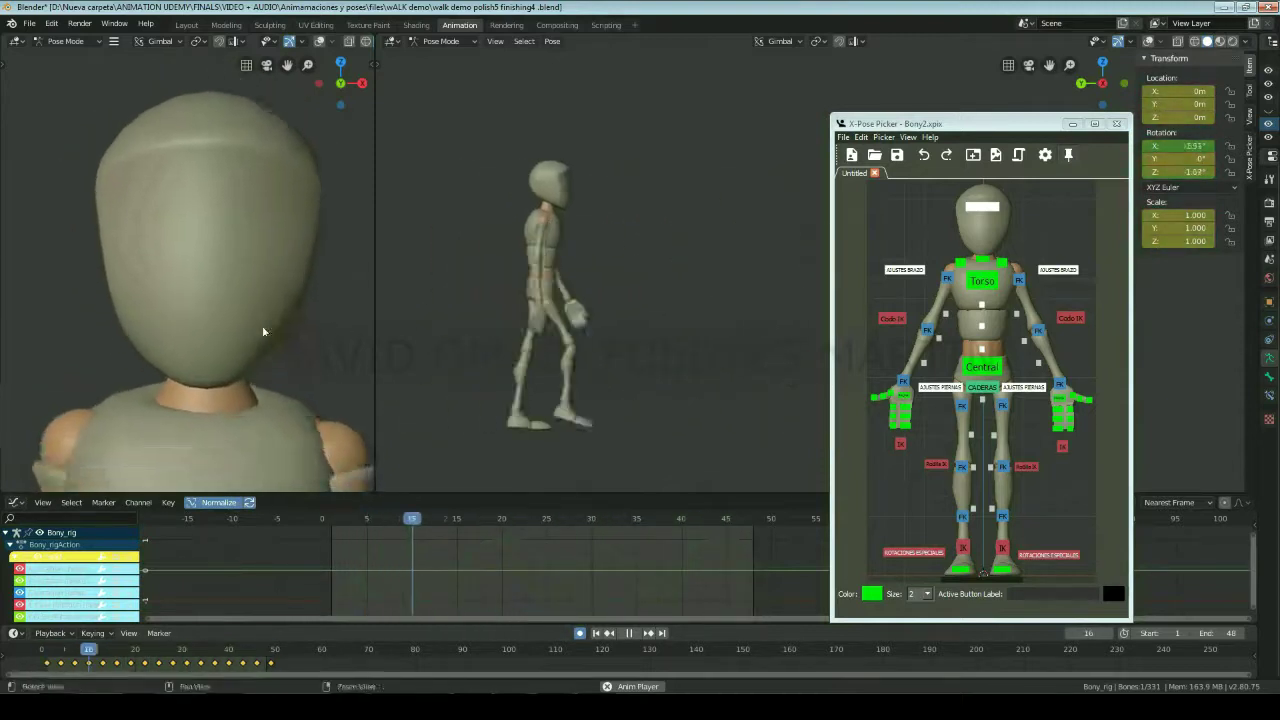
pyautogui.press('space')
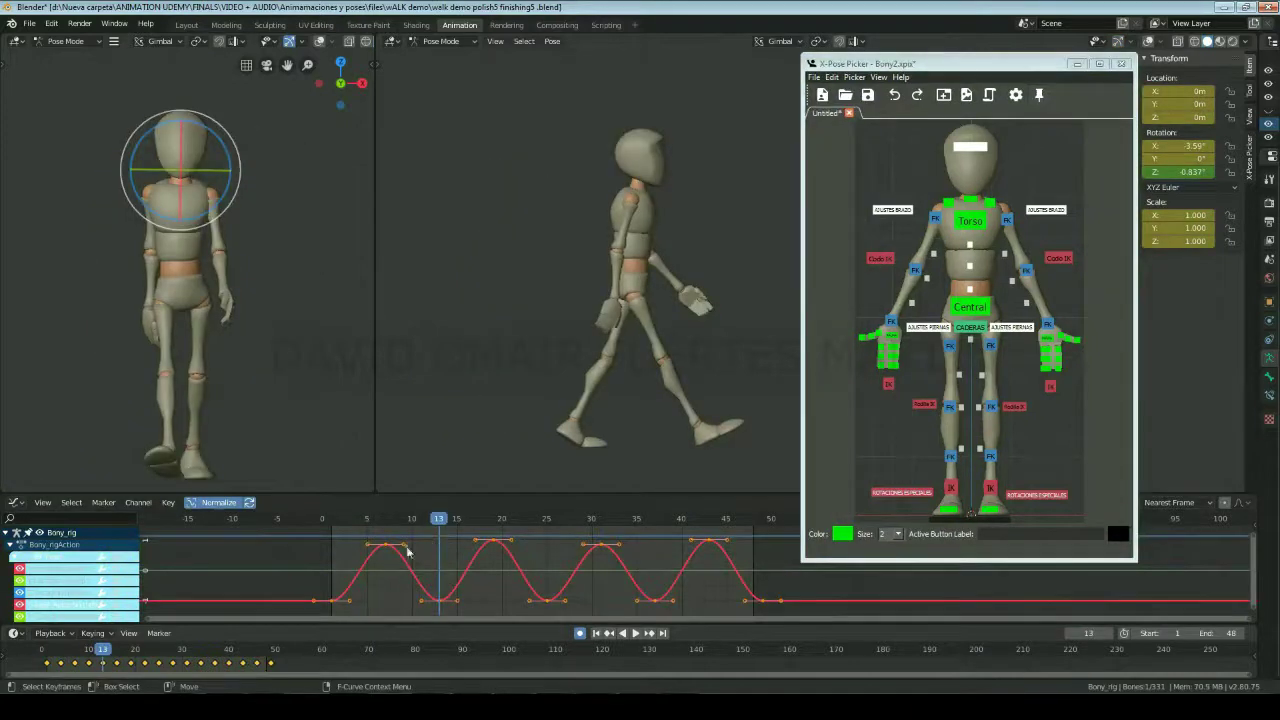
pyautogui.scroll(-2, 56, 600)
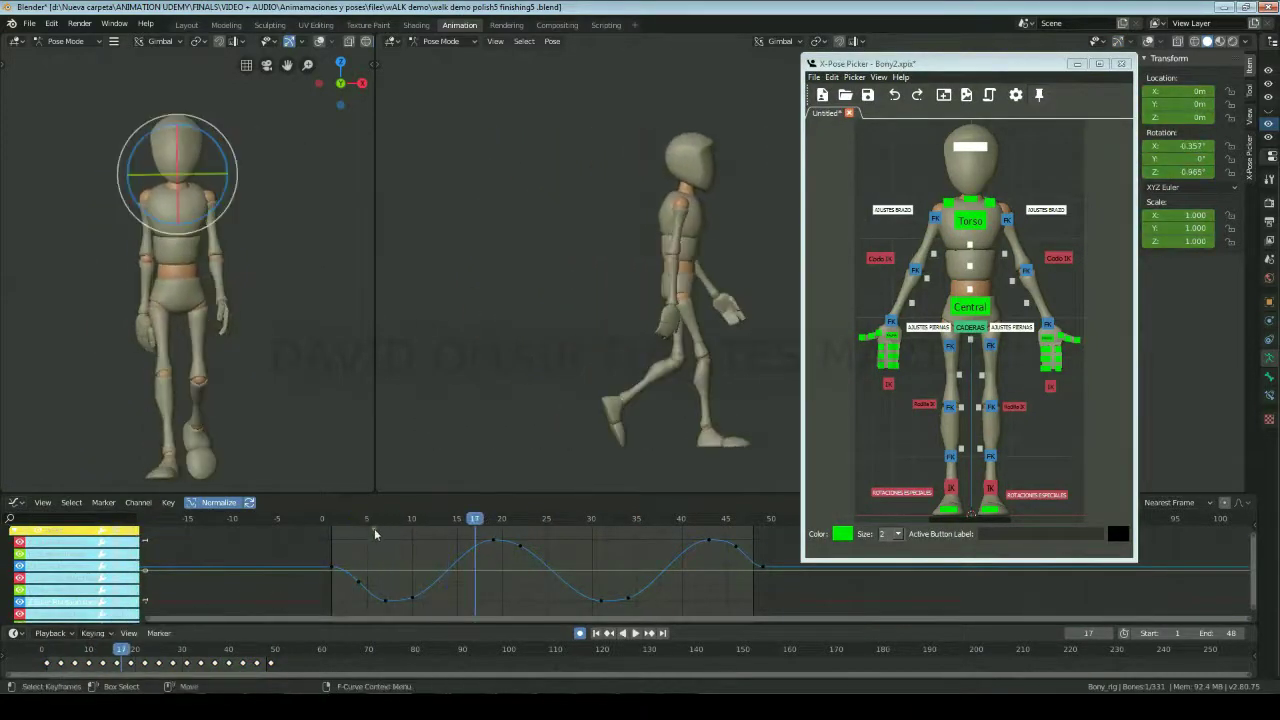
pyautogui.moveTo(357, 518); pyautogui.dragTo(385, 530)
pyautogui.press('r')
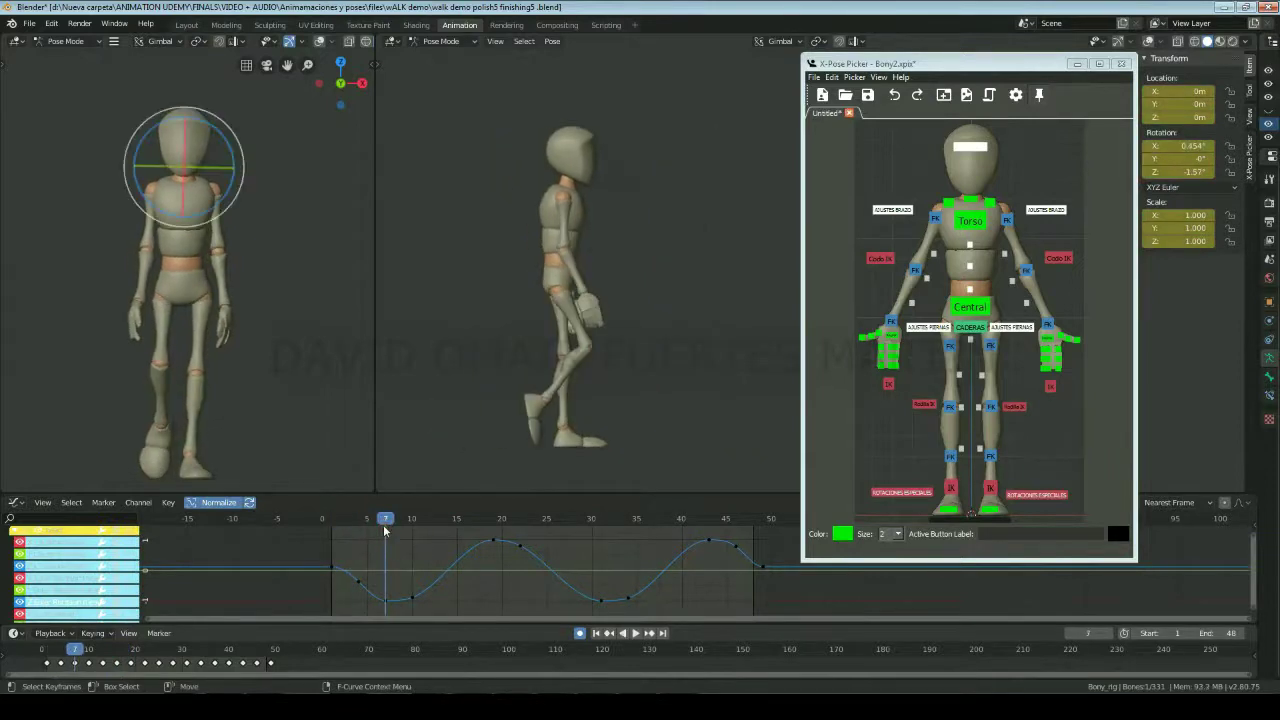
pyautogui.rightClick(235, 155)
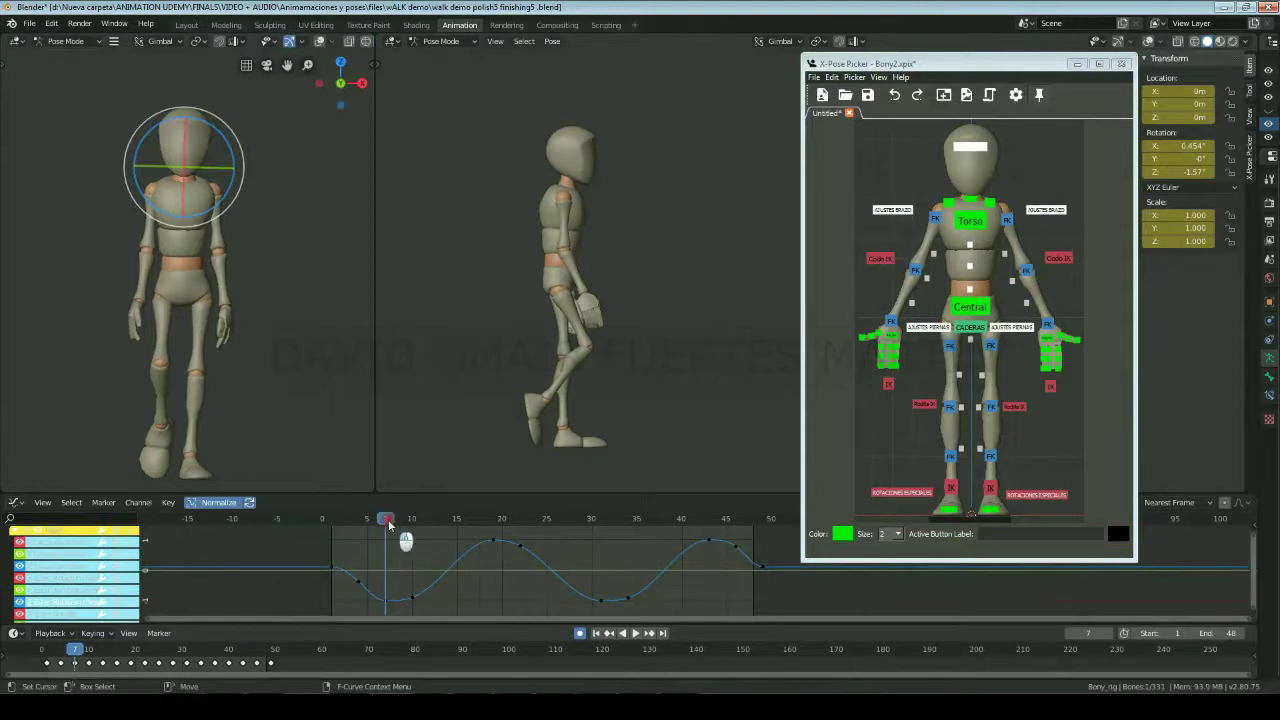
pyautogui.press('space')
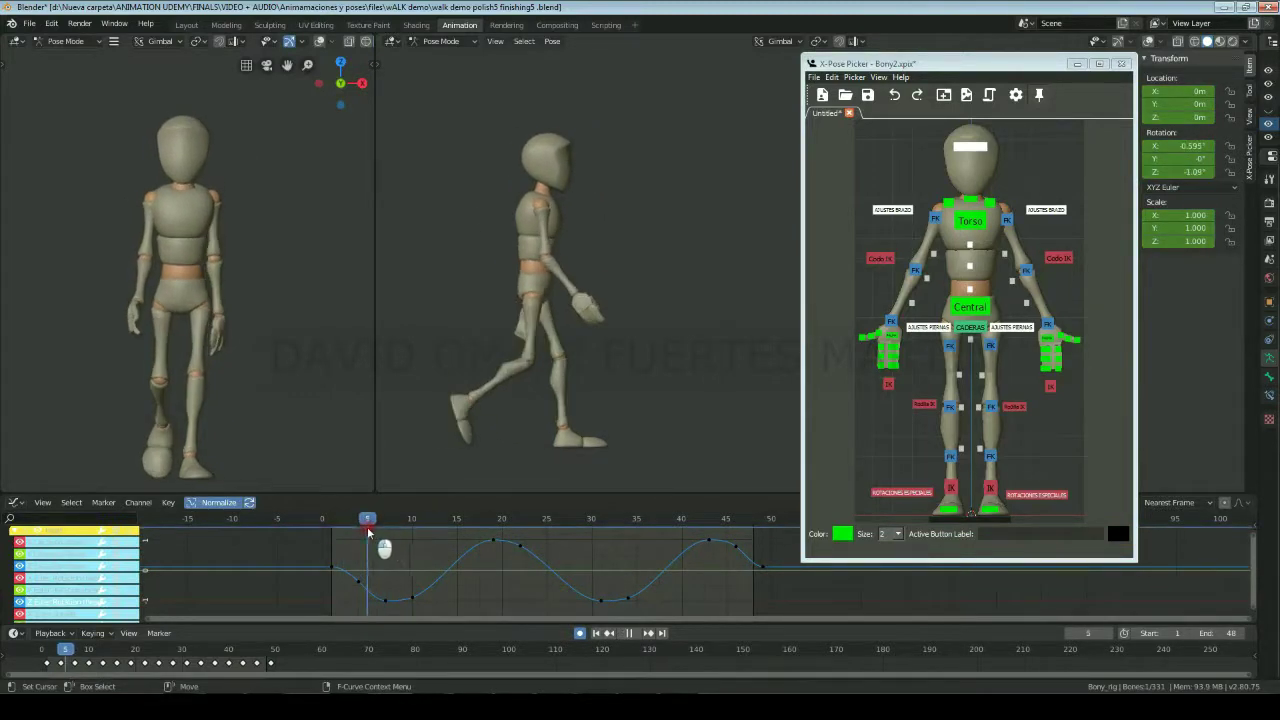
pyautogui.moveTo(368, 532); pyautogui.dragTo(386, 532)
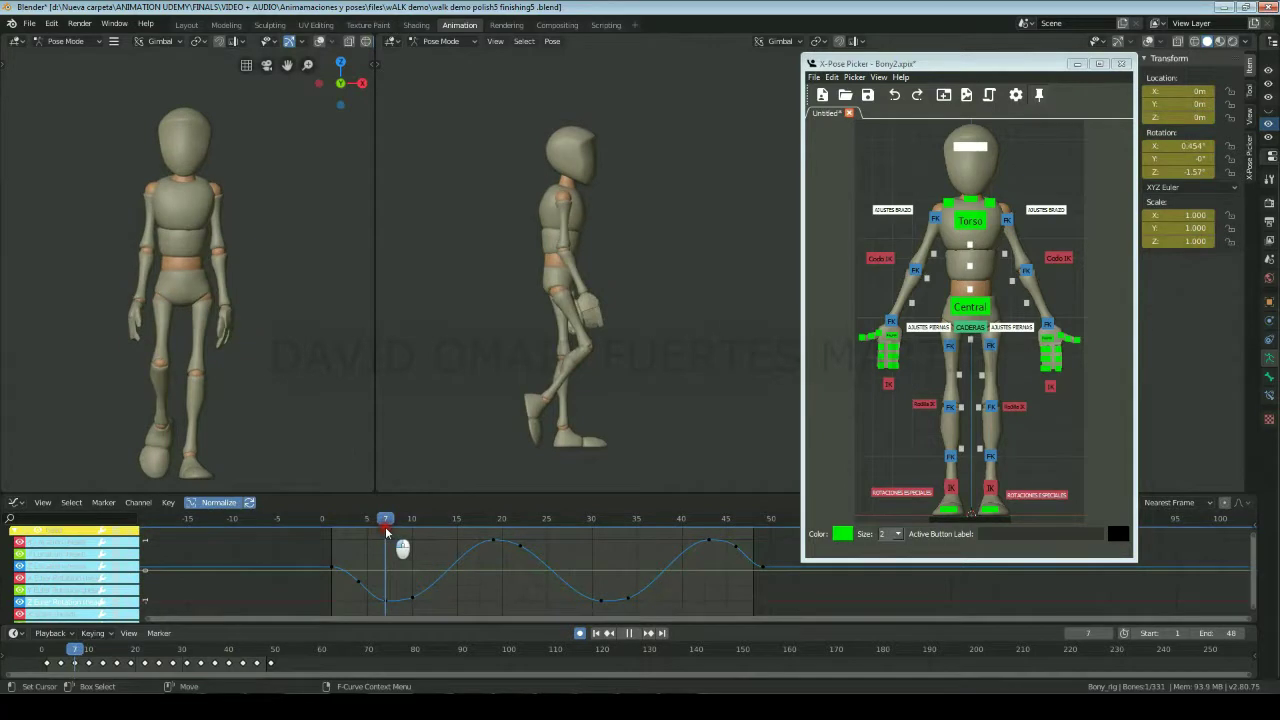
pyautogui.moveTo(386, 532); pyautogui.dragTo(600, 523)
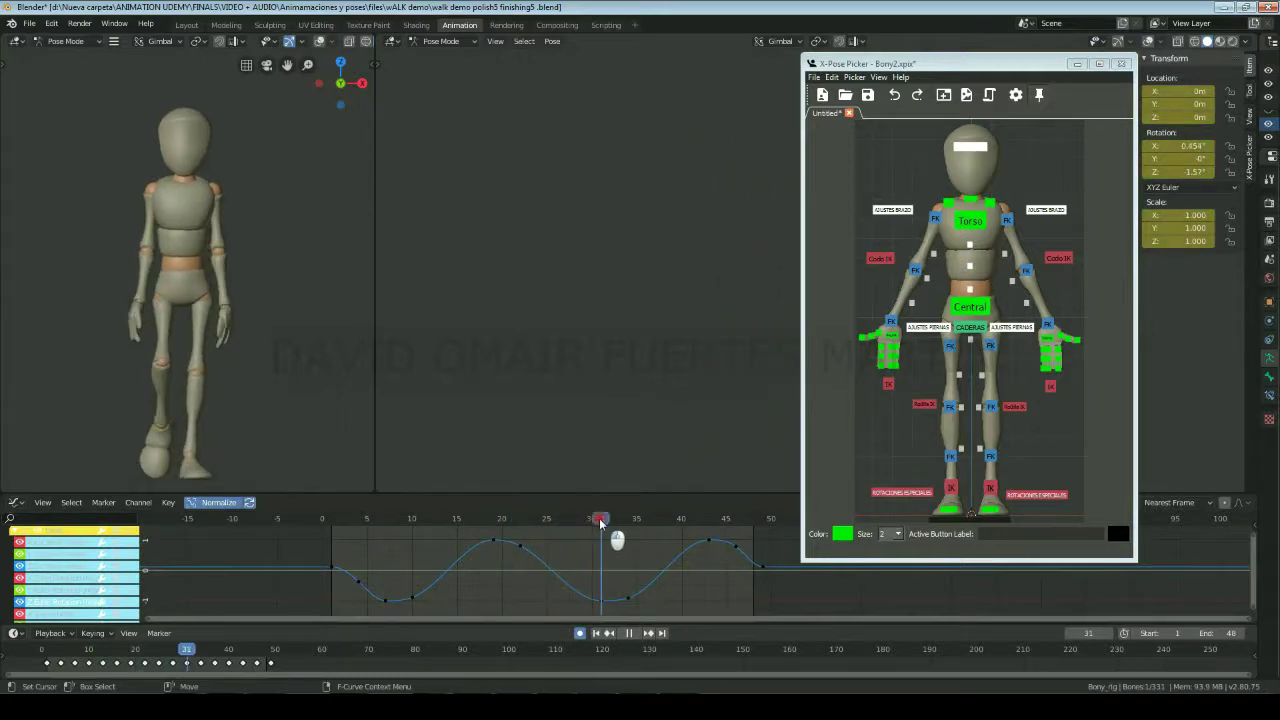
pyautogui.press('space')
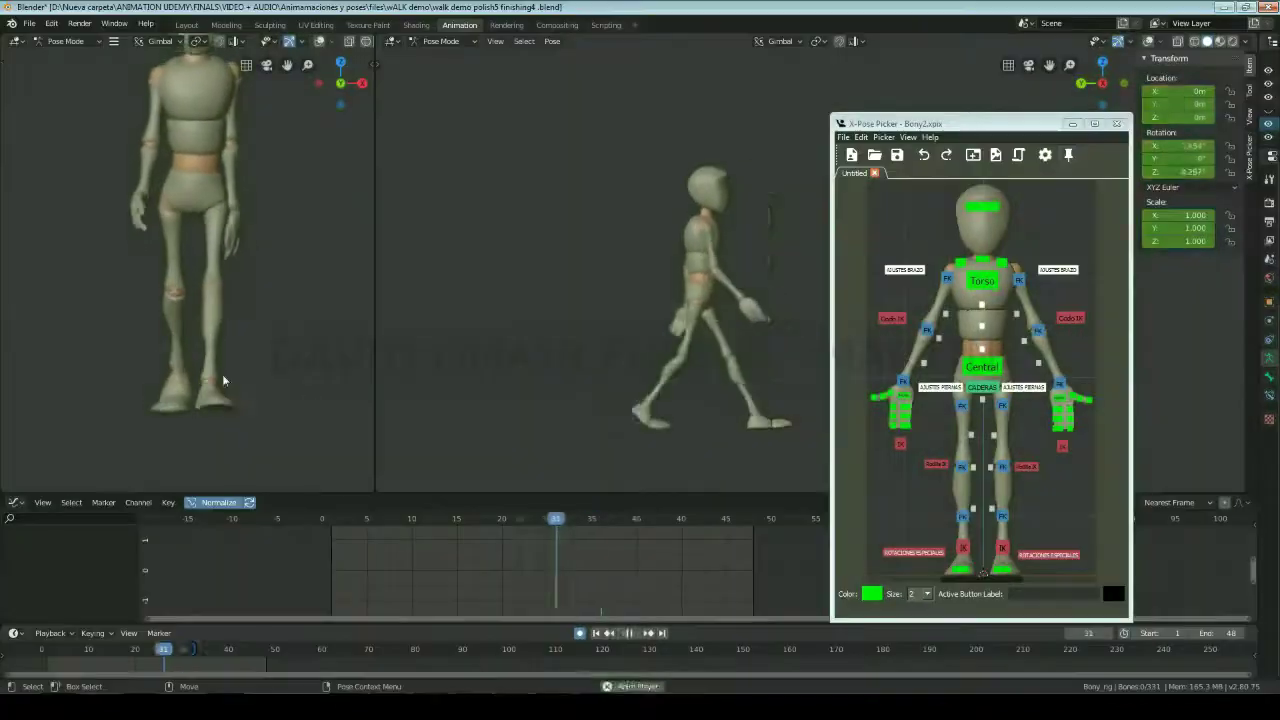
# Step: Show the right foot IK control's F-curve, then play the walk and return to frame 1
pyautogui.click(962, 547)
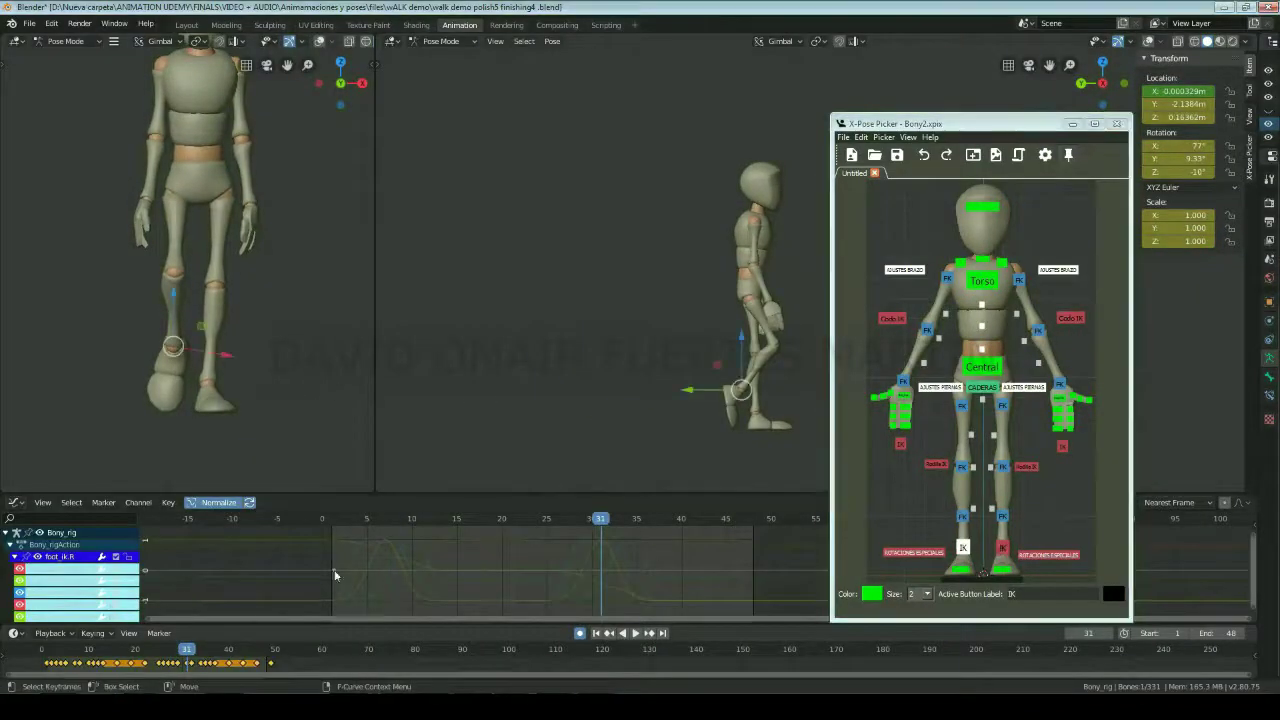
pyautogui.click(107, 574)
pyautogui.moveTo(334, 521); pyautogui.dragTo(660, 518)
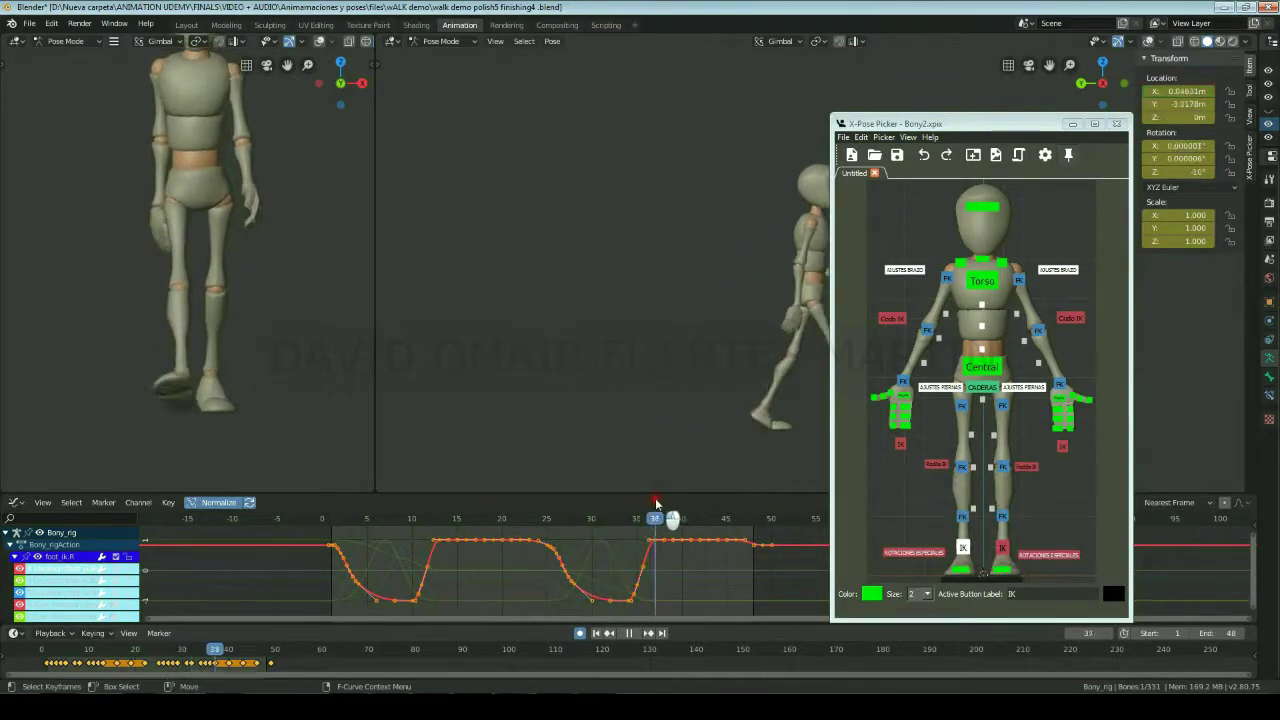
pyautogui.press('space')
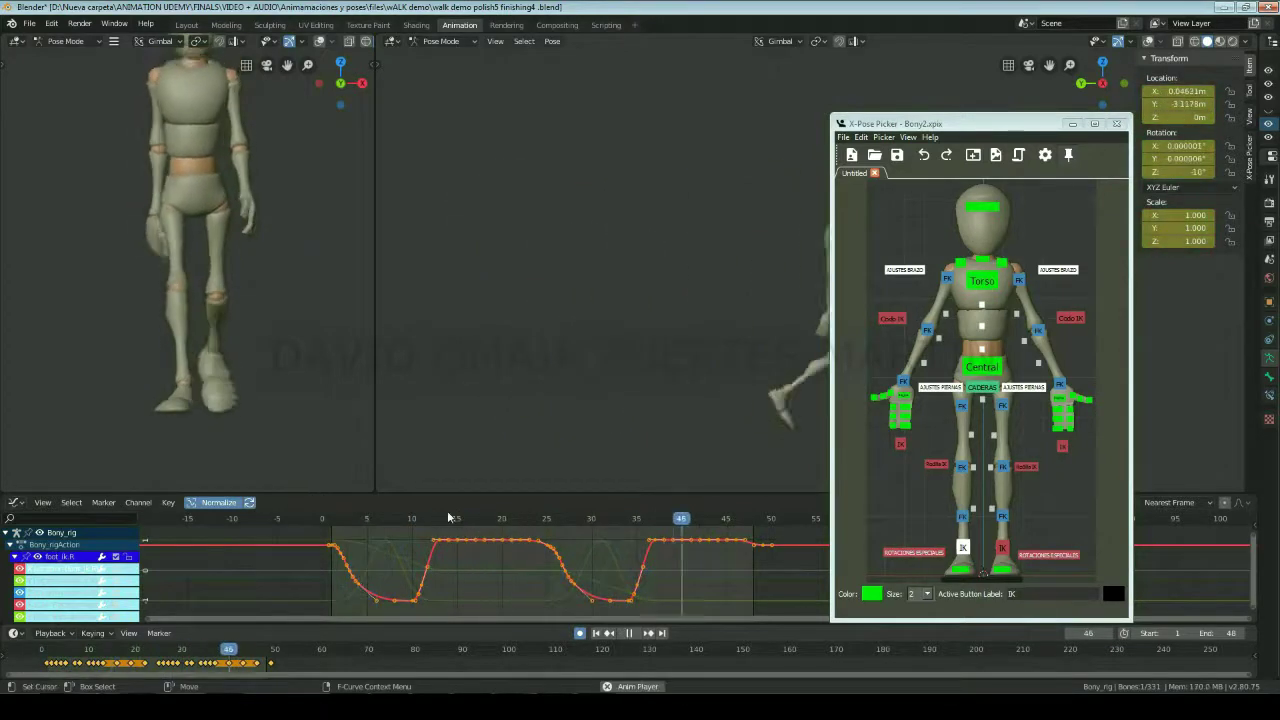
pyautogui.press('space')
pyautogui.click(332, 519)
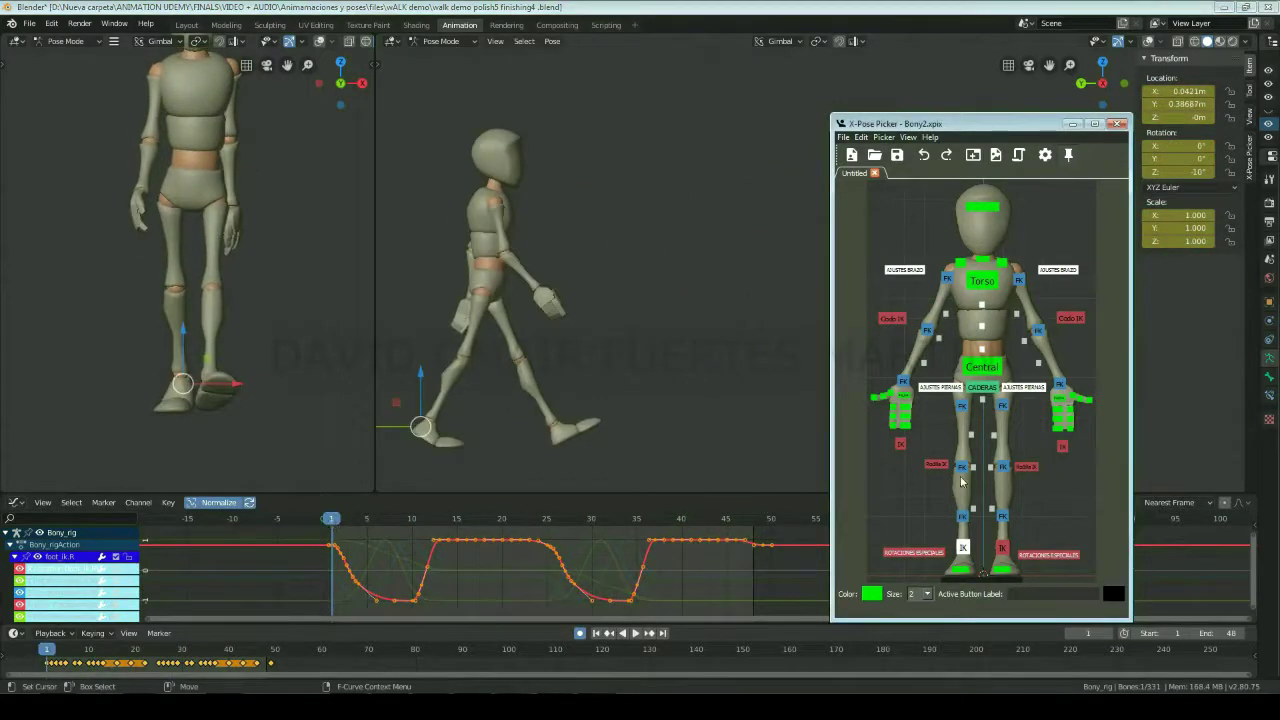
pyautogui.click(970, 473)
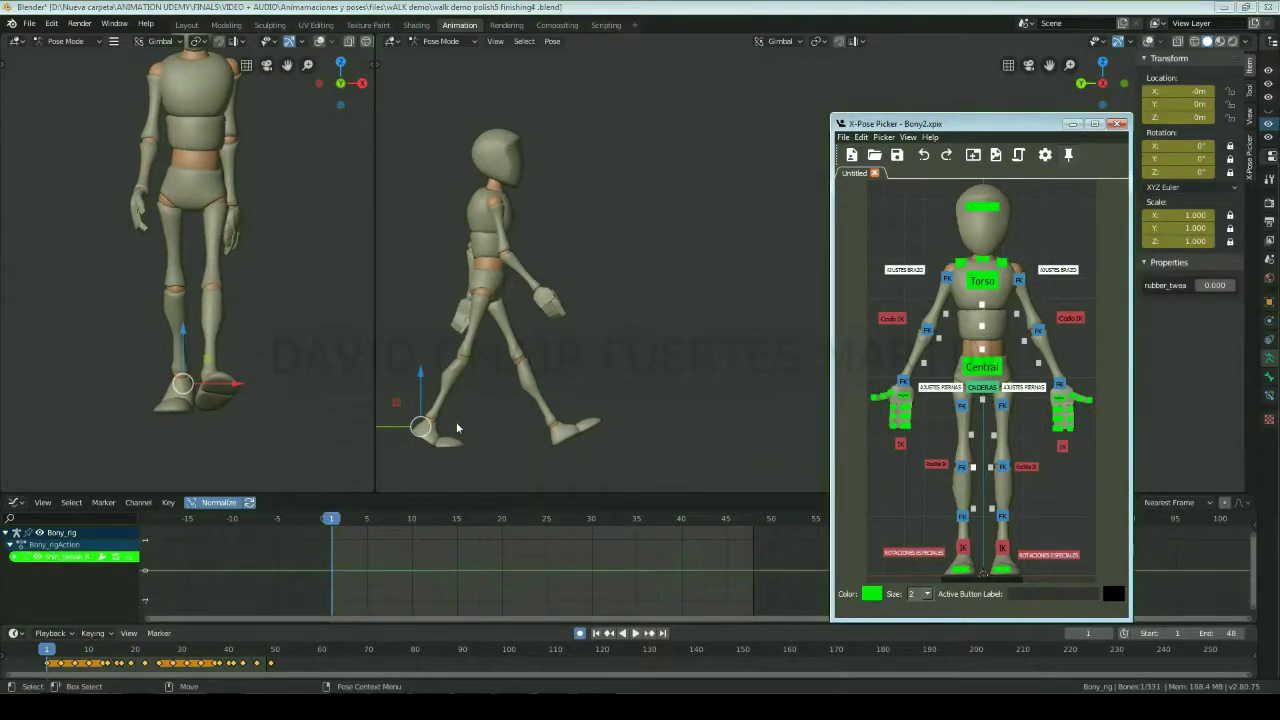
pyautogui.click(483, 405)
pyautogui.press('Right')
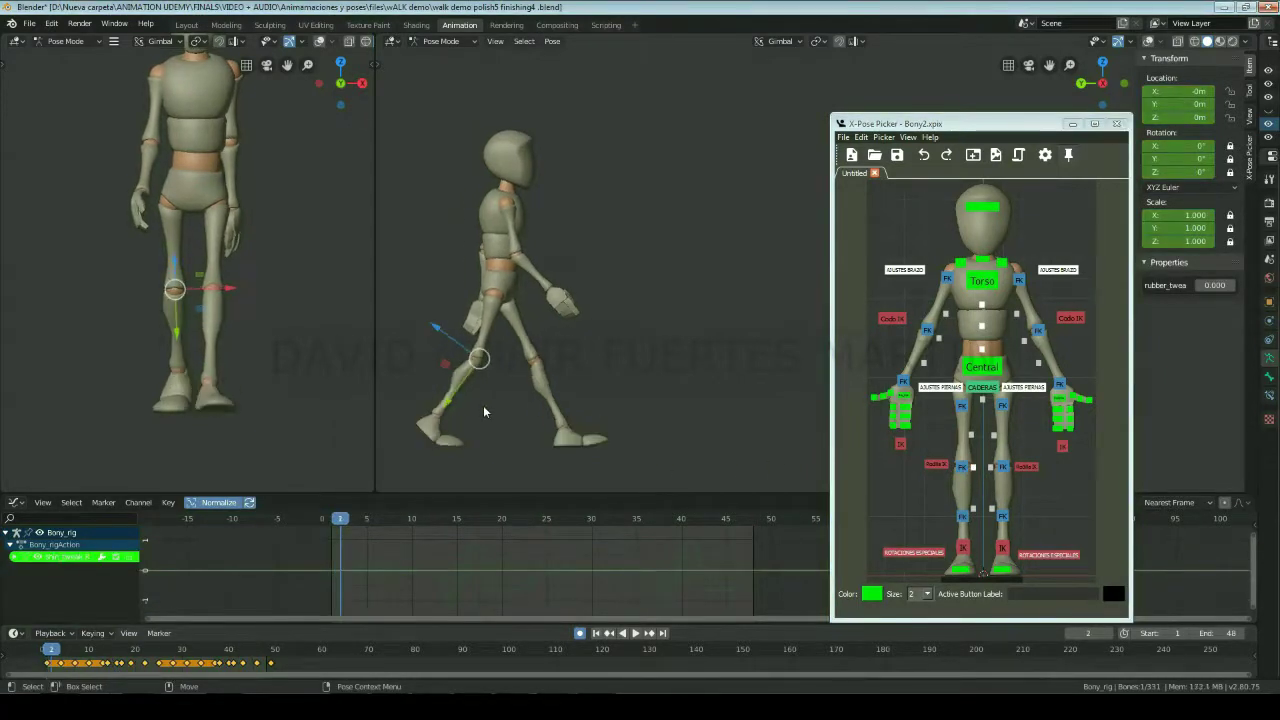
pyautogui.press('Right')
pyautogui.press('Right')
pyautogui.press('Right')
pyautogui.press('Right')
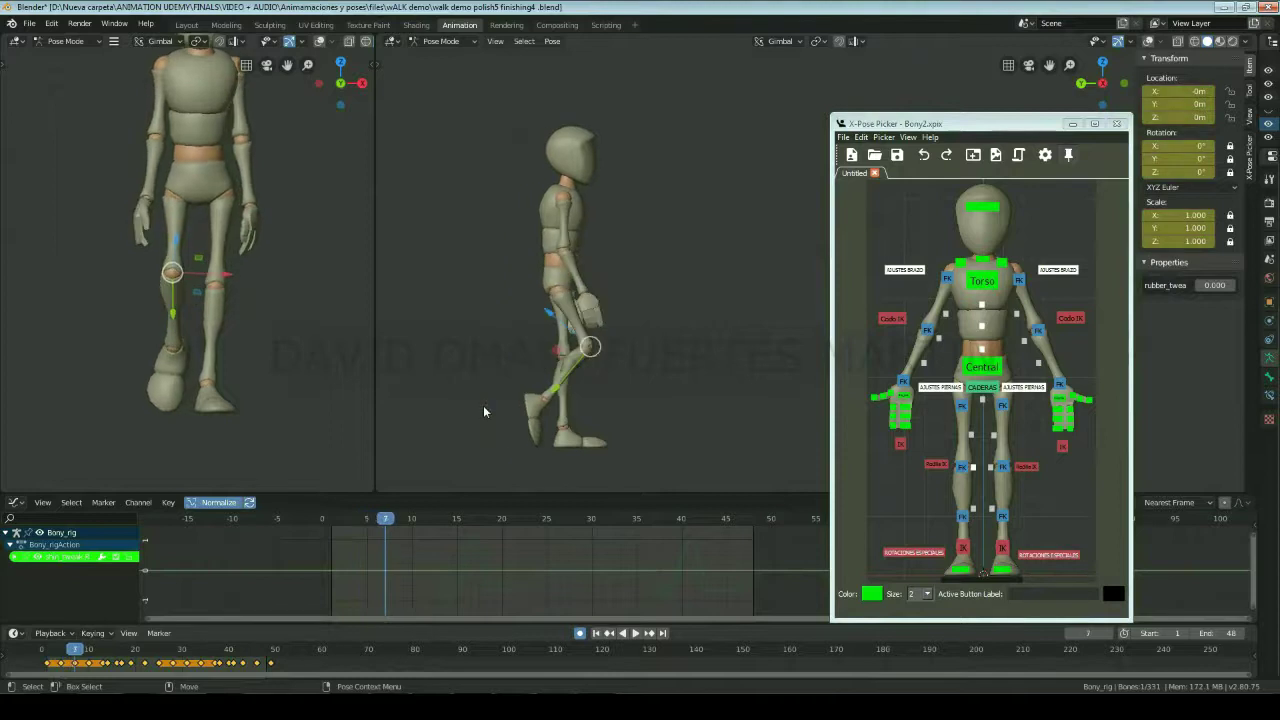
pyautogui.press('Right')
pyautogui.press('Right')
pyautogui.press('Right')
pyautogui.press('Right')
pyautogui.press('Right')
pyautogui.press('Right')
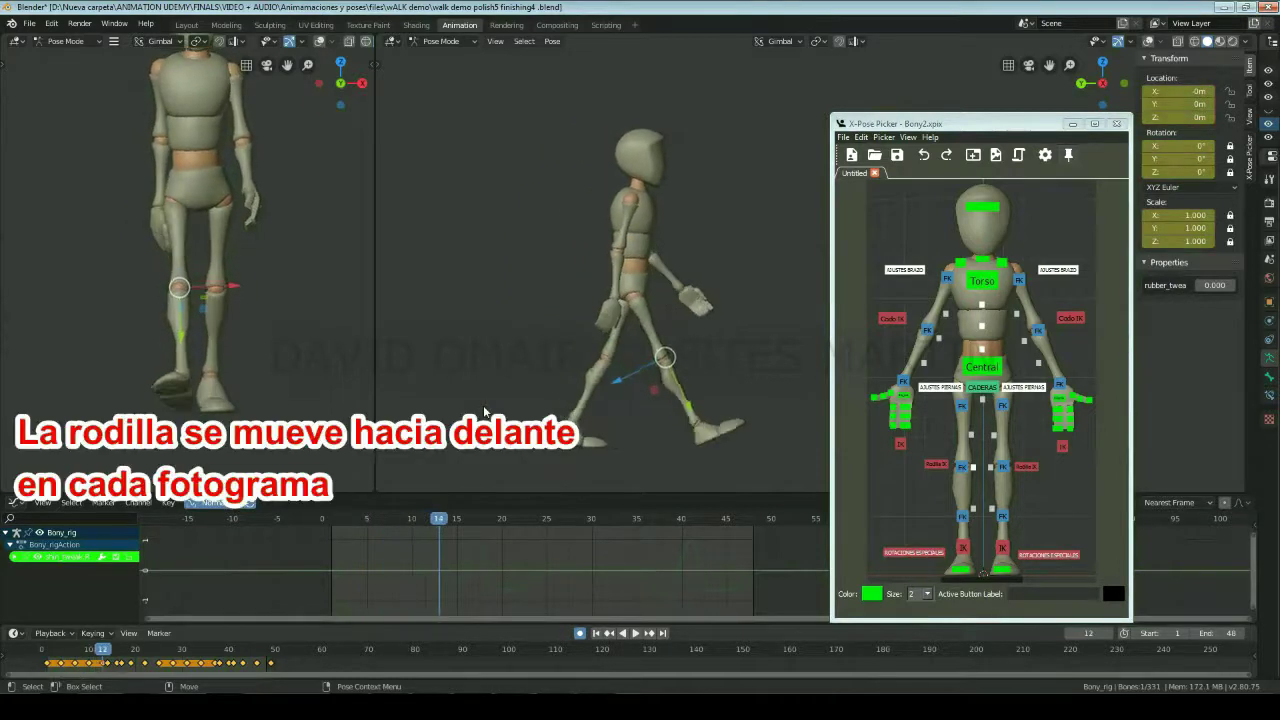
pyautogui.press('Right')
pyautogui.press('Right')
pyautogui.press('Right')
pyautogui.press('Right')
pyautogui.press('Right')
pyautogui.press('Right')
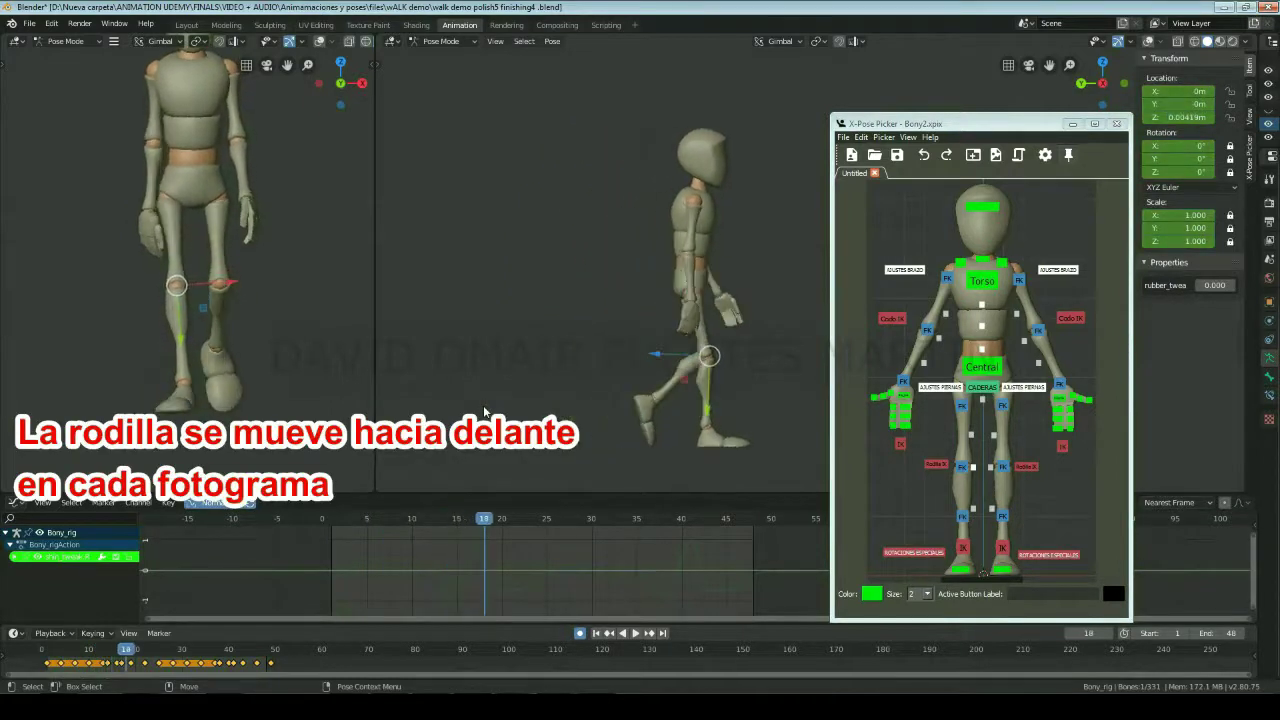
pyautogui.press('Right')
pyautogui.press('Right')
pyautogui.press('Right')
pyautogui.press('Right')
pyautogui.press('Right')
pyautogui.press('Left')
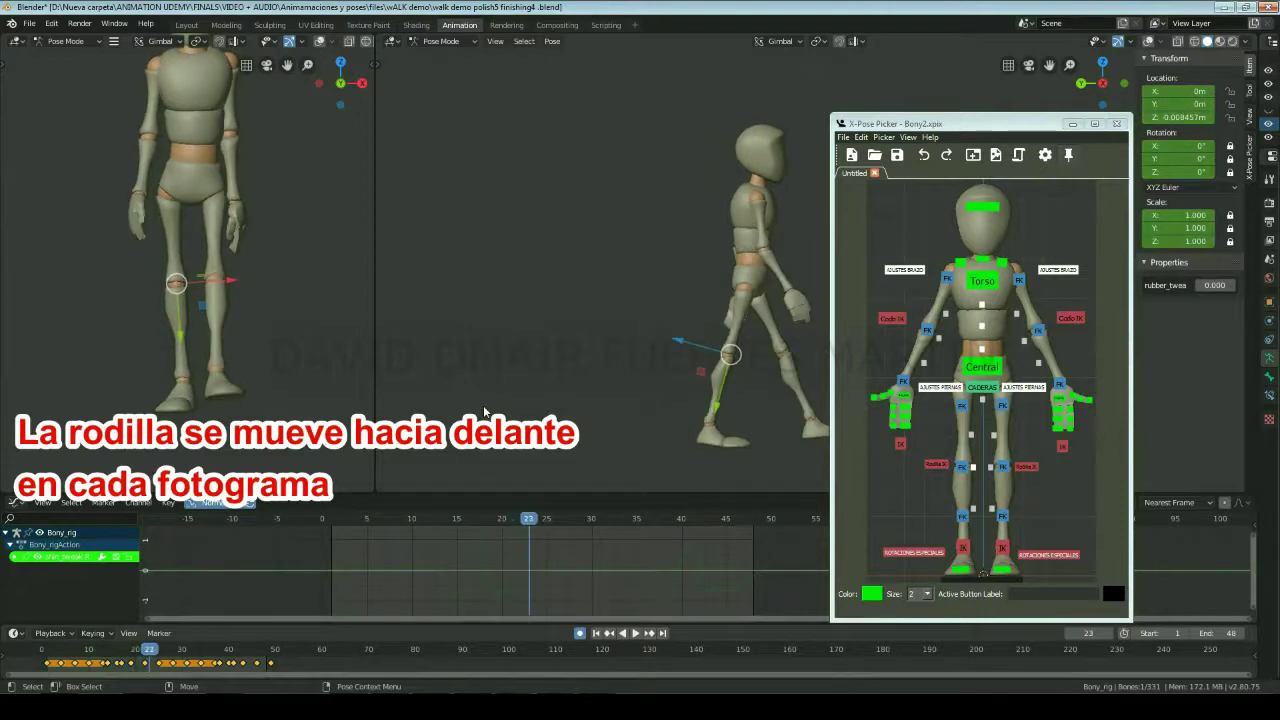
pyautogui.press('Left')
pyautogui.press('Left')
pyautogui.press('Left')
pyautogui.press('Left')
pyautogui.press('Left')
pyautogui.press('Left')
pyautogui.press('Left')
pyautogui.press('Left')
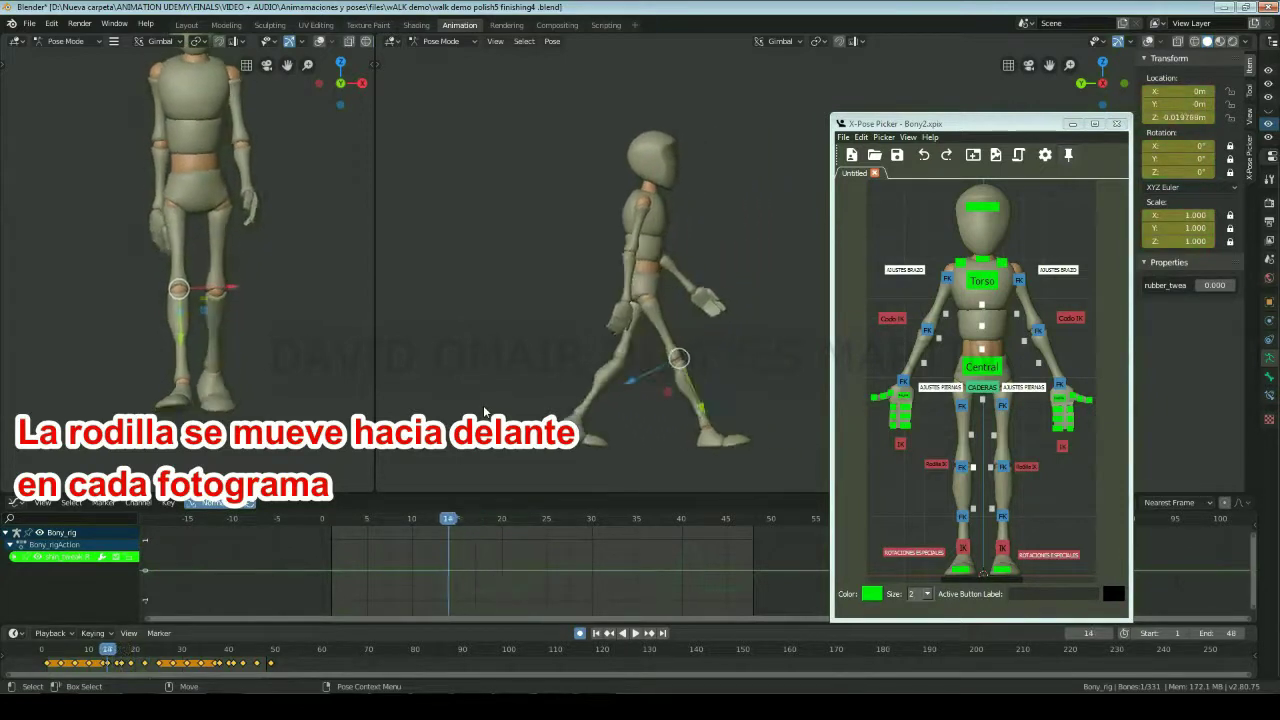
pyautogui.press('Right')
pyautogui.press('Right')
pyautogui.press('Right')
pyautogui.press('Right')
pyautogui.press('Right')
pyautogui.press('Right')
pyautogui.press('Right')
pyautogui.press('Right')
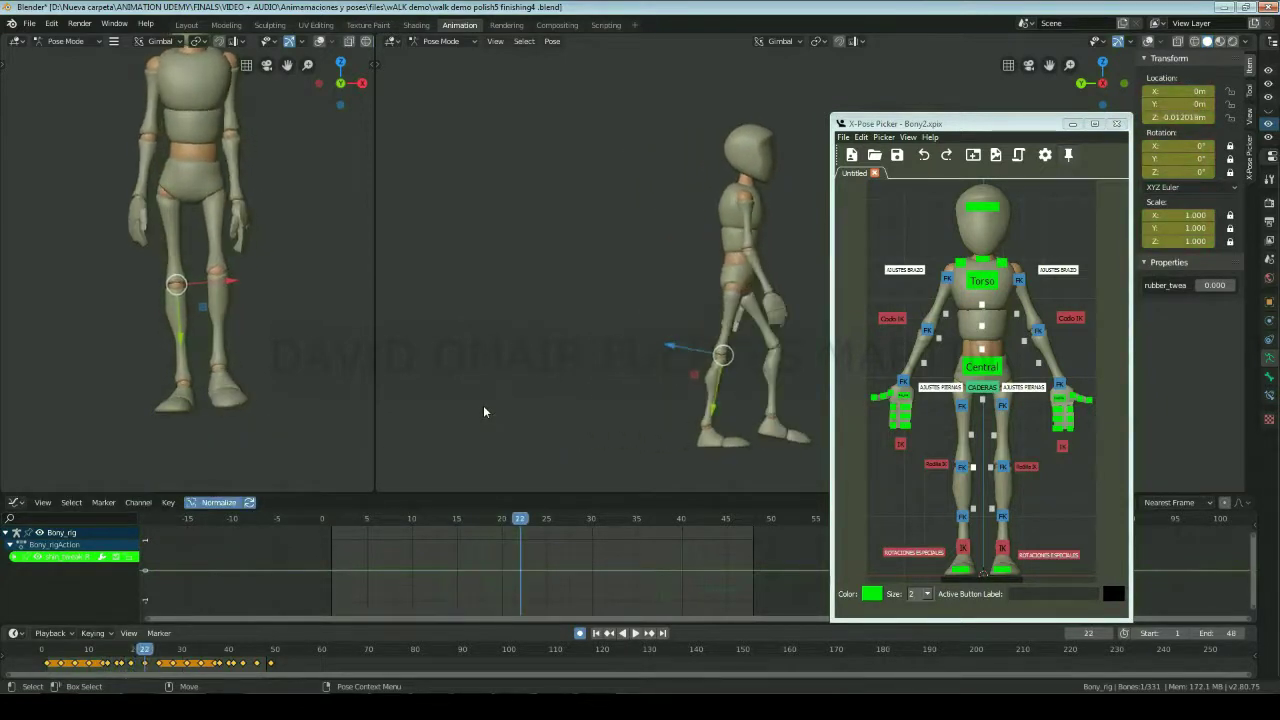
pyautogui.press('Left')
pyautogui.press('Left')
pyautogui.press('Left')
pyautogui.press('Left')
pyautogui.press('Left')
pyautogui.press('Left')
pyautogui.press('Right')
pyautogui.press('Right')
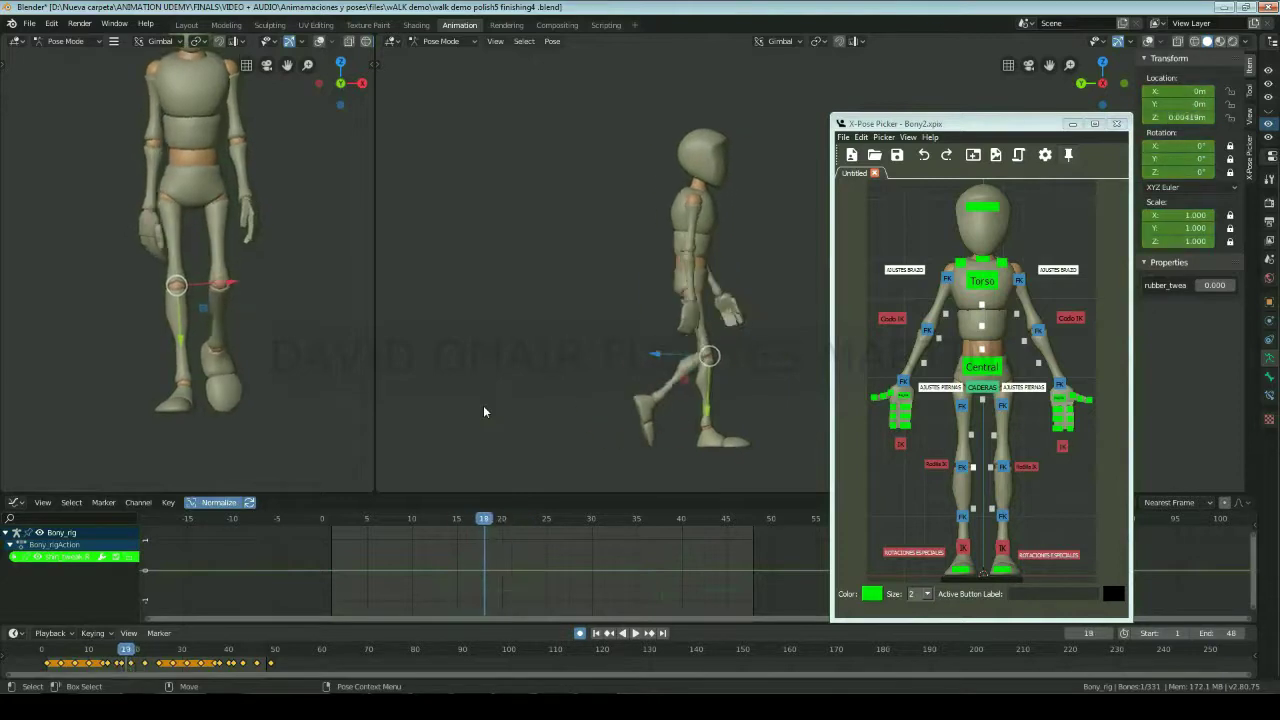
pyautogui.press('Right')
pyautogui.press('Right')
pyautogui.press('Right')
pyautogui.press('Right')
pyautogui.press('Right')
pyautogui.press('Right')
pyautogui.press('Right')
pyautogui.press('Right')
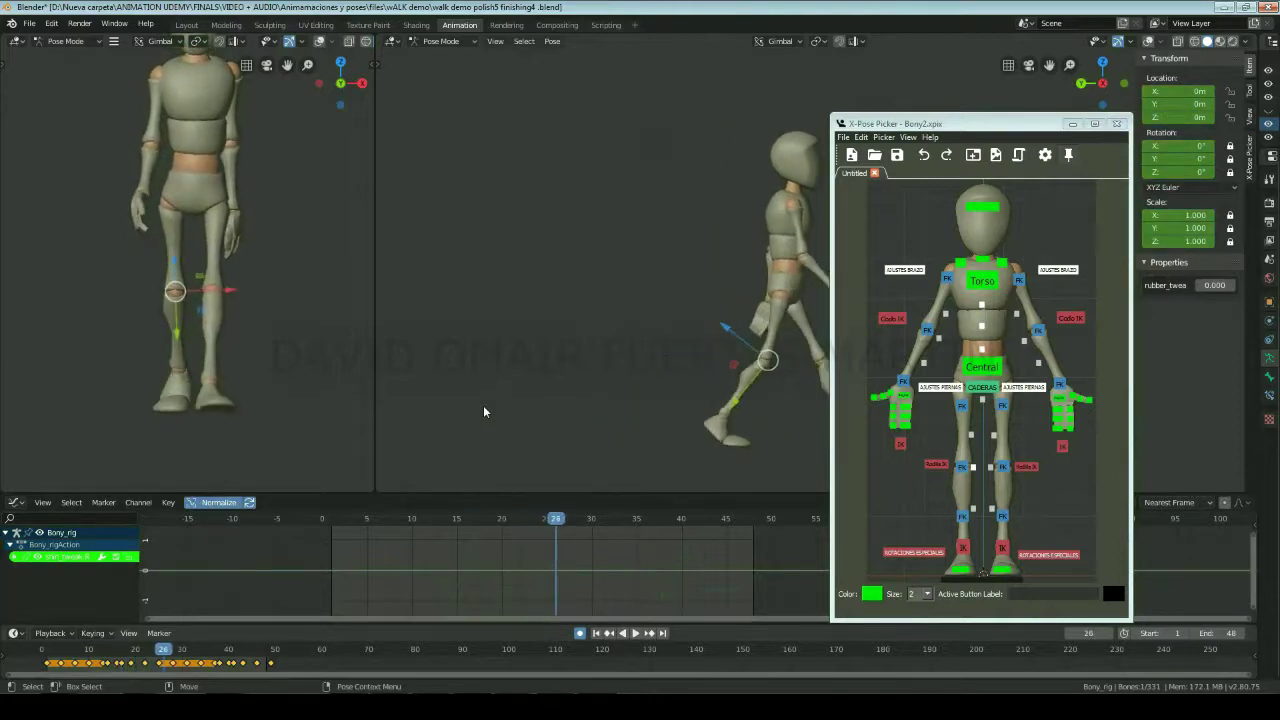
pyautogui.press('Right')
pyautogui.press('Right')
pyautogui.press('Right')
pyautogui.press('Left')
pyautogui.press('Left')
pyautogui.press('Left')
pyautogui.press('Left')
pyautogui.press('Left')
pyautogui.press('Left')
pyautogui.press('Left')
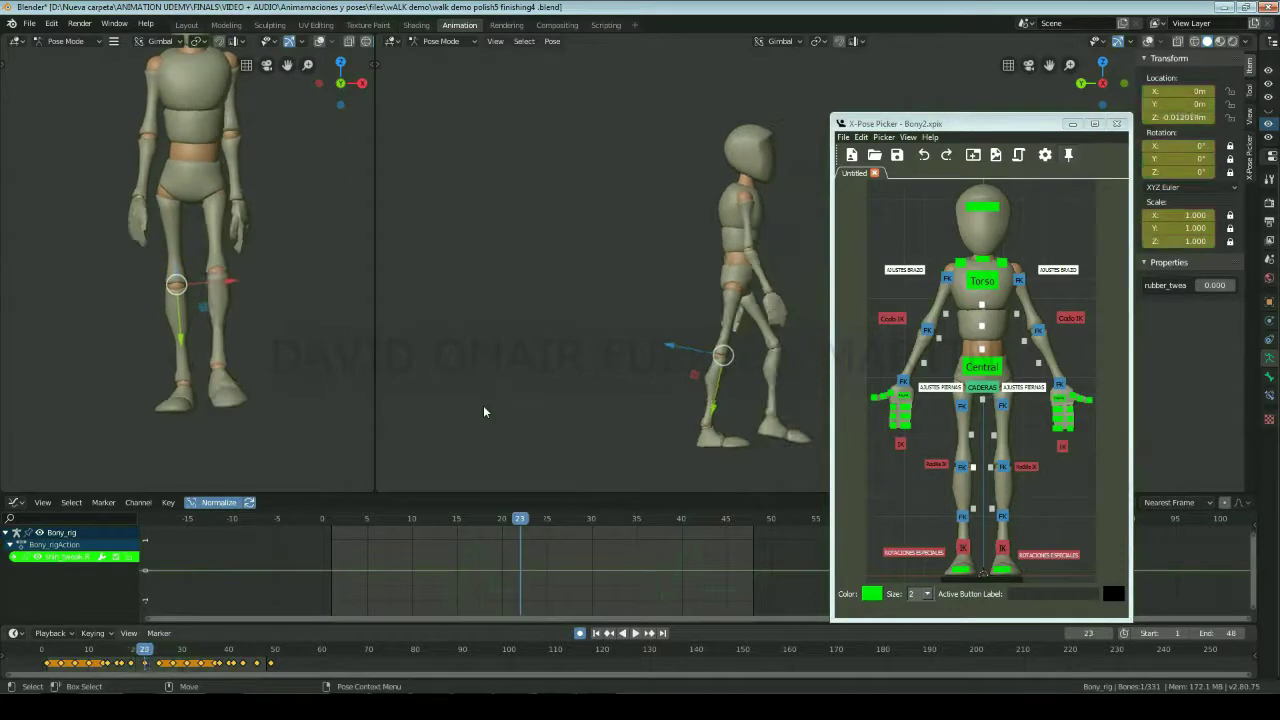
pyautogui.press('Left')
pyautogui.press('Left')
pyautogui.press('Left')
pyautogui.press('Left')
pyautogui.press('Left')
pyautogui.press('Left')
pyautogui.press('Left')
pyautogui.press('Left')
pyautogui.press('Left')
pyautogui.press('Left')
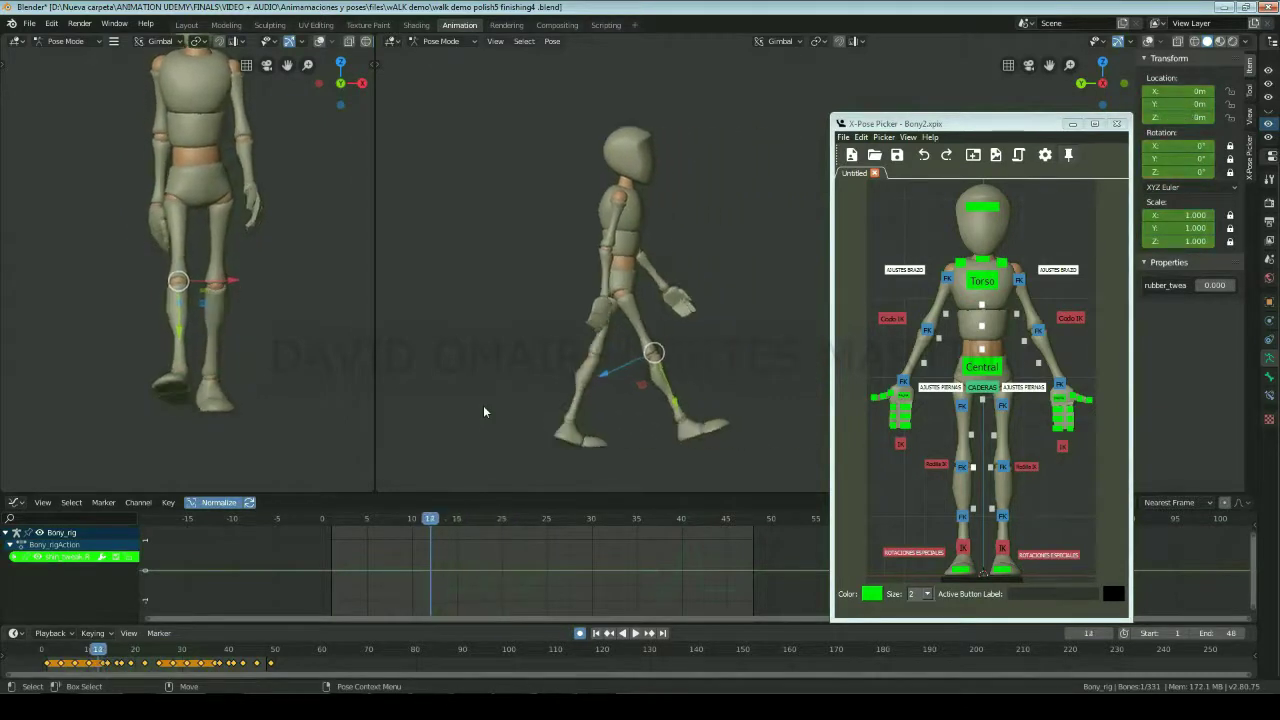
pyautogui.press('Left')
pyautogui.press('Left')
pyautogui.press('Left')
pyautogui.press('Left')
pyautogui.press('Left')
pyautogui.press('Left')
pyautogui.press('Left')
pyautogui.press('Left')
pyautogui.press('Left')
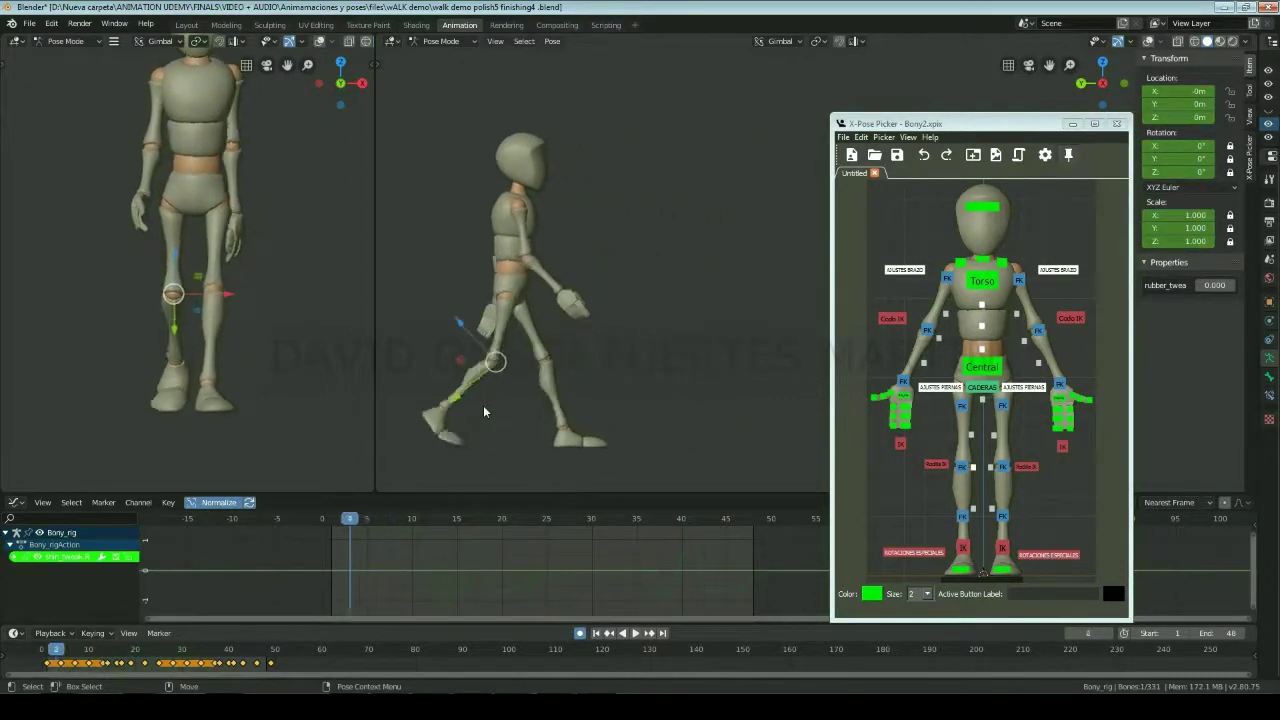
pyautogui.press('Left')
pyautogui.press('Left')
pyautogui.press('Right')
pyautogui.press('Right')
pyautogui.press('Right')
pyautogui.press('Right')
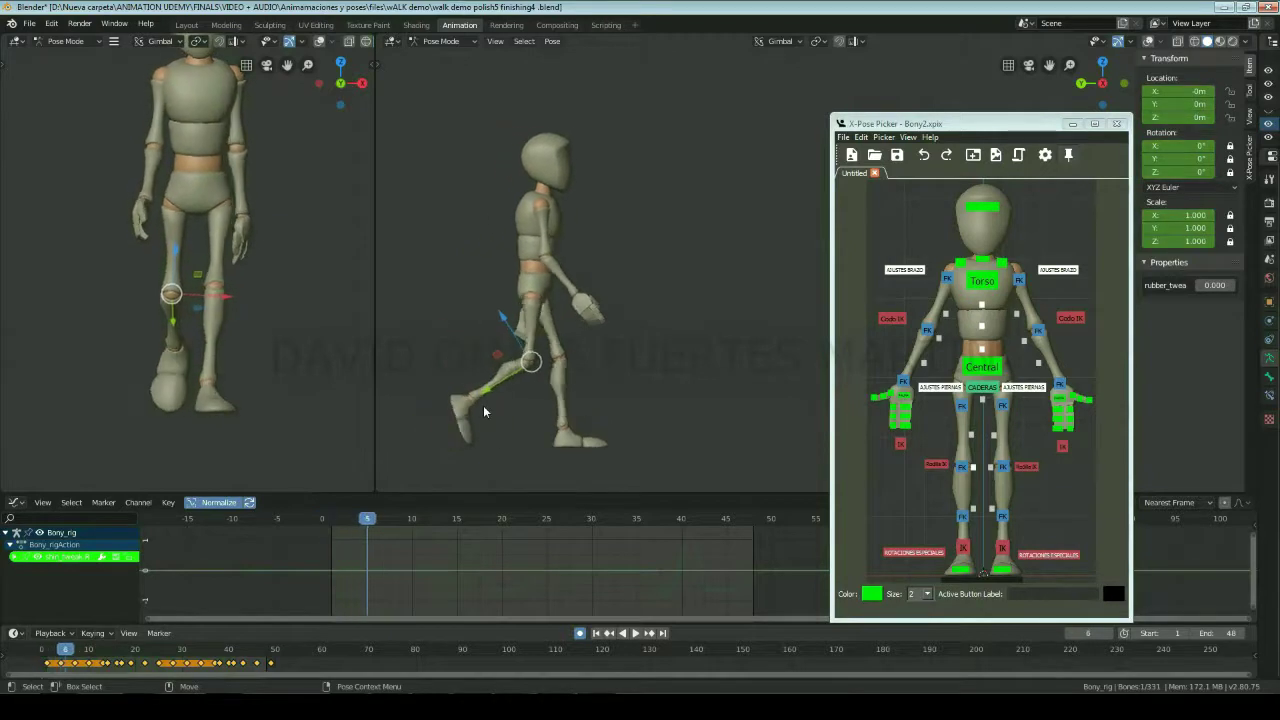
pyautogui.press('Right')
pyautogui.press('Right')
pyautogui.press('Right')
pyautogui.press('Right')
pyautogui.press('Right')
pyautogui.press('Right')
pyautogui.press('Right')
pyautogui.press('Right')
pyautogui.press('Right')
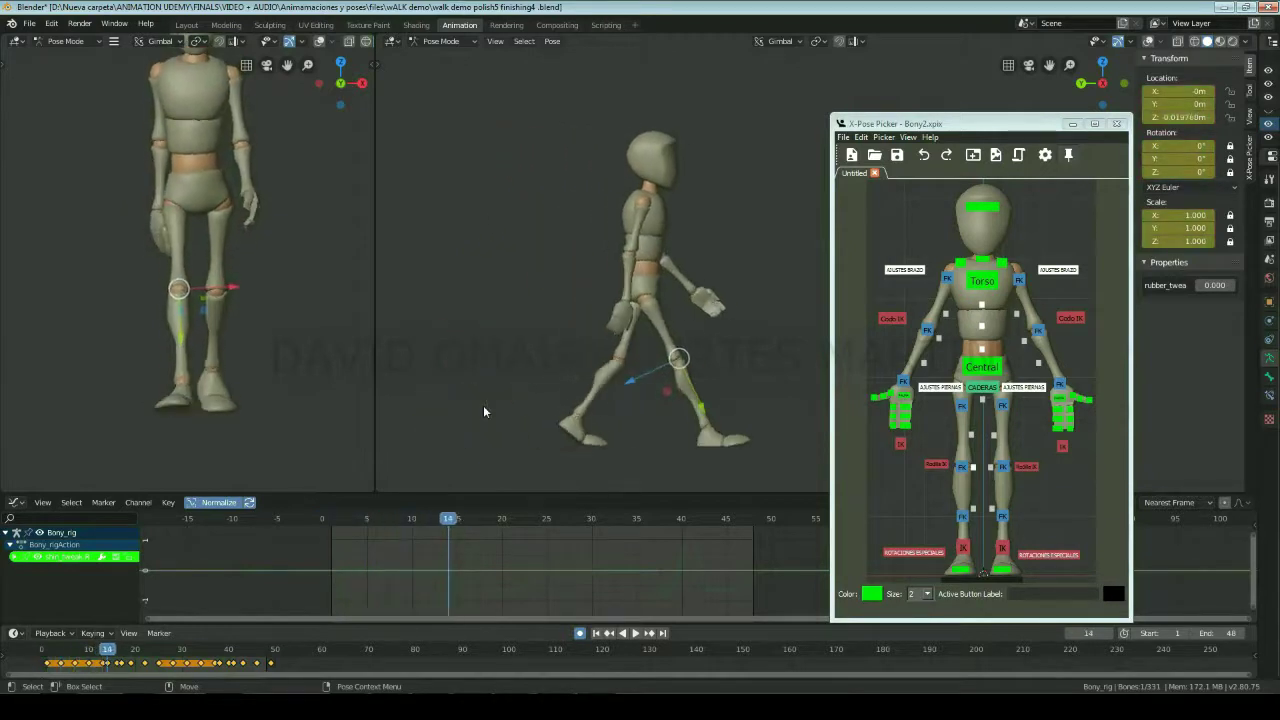
pyautogui.press('Right')
pyautogui.press('Right')
pyautogui.press('Right')
pyautogui.press('Right')
pyautogui.press('Right')
pyautogui.press('Right')
pyautogui.press('Right')
pyautogui.press('Right')
pyautogui.press('Right')
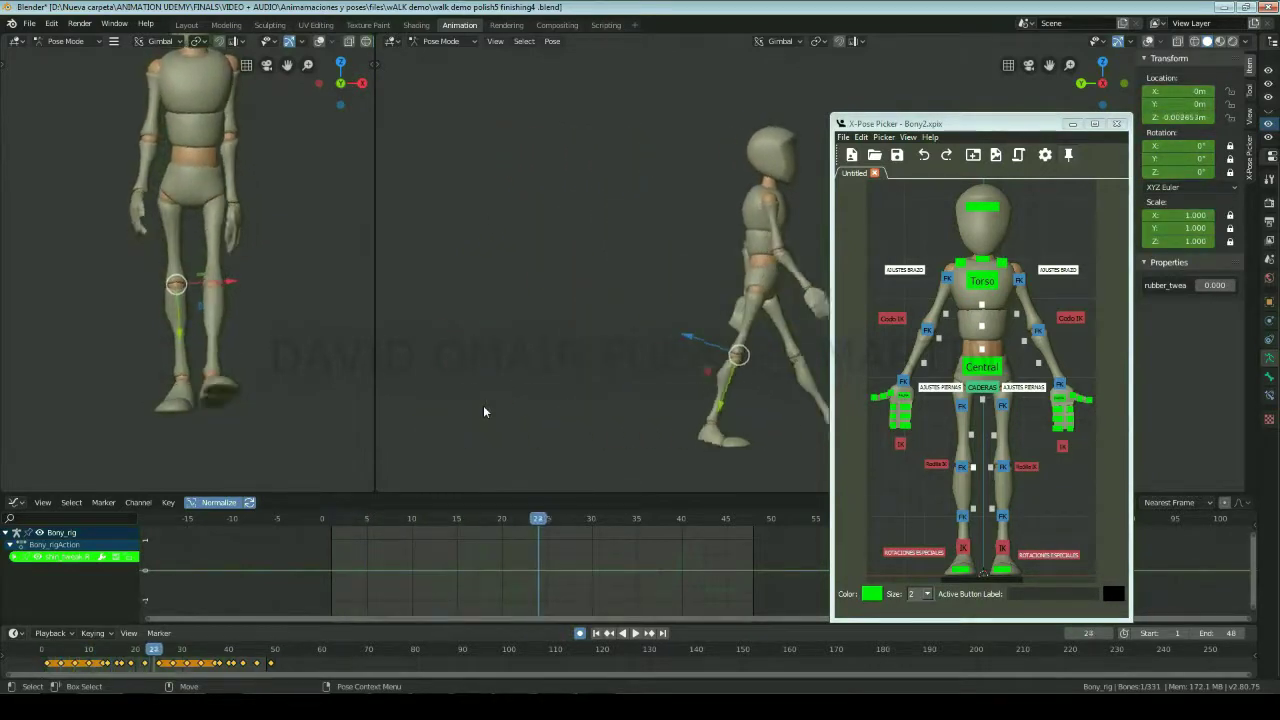
pyautogui.press('Right')
pyautogui.press('Right')
pyautogui.press('Right')
pyautogui.press('Right')
pyautogui.press('Right')
pyautogui.hotkey('shift', 'Left')
pyautogui.press('Right')
pyautogui.press('Right')
pyautogui.press('Right')
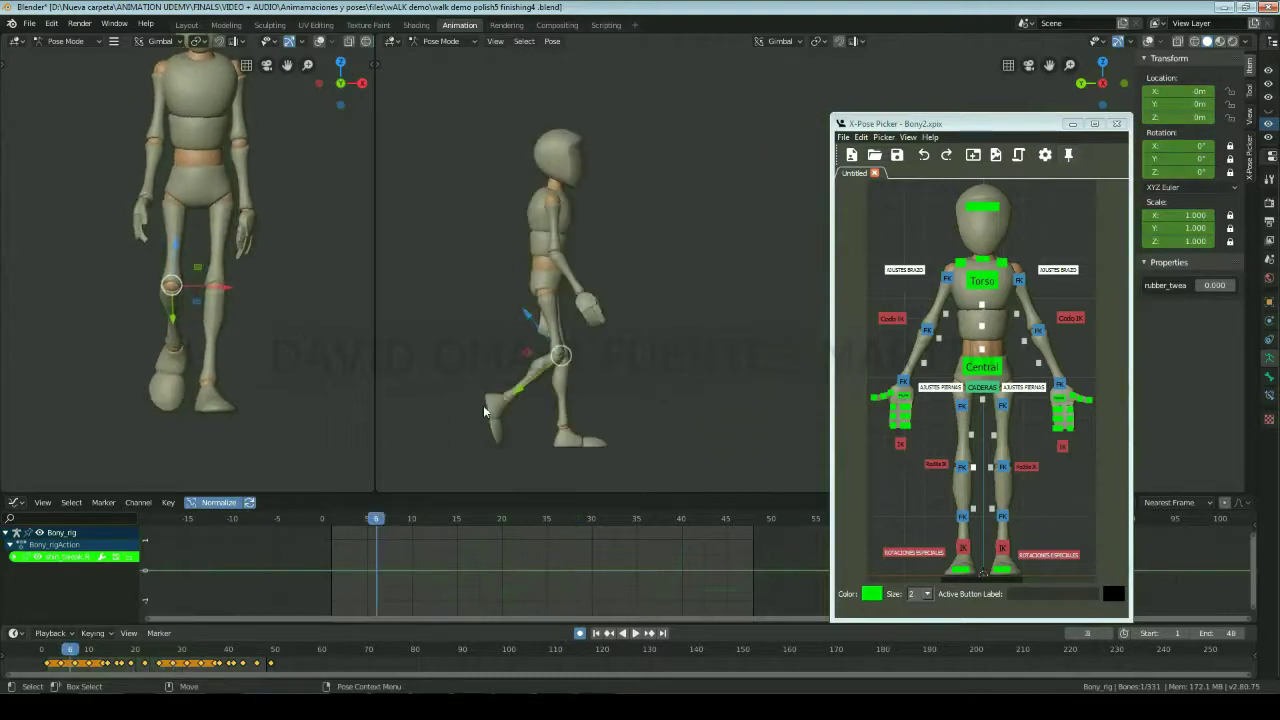
pyautogui.press('Right')
pyautogui.press('Right')
pyautogui.press('Right')
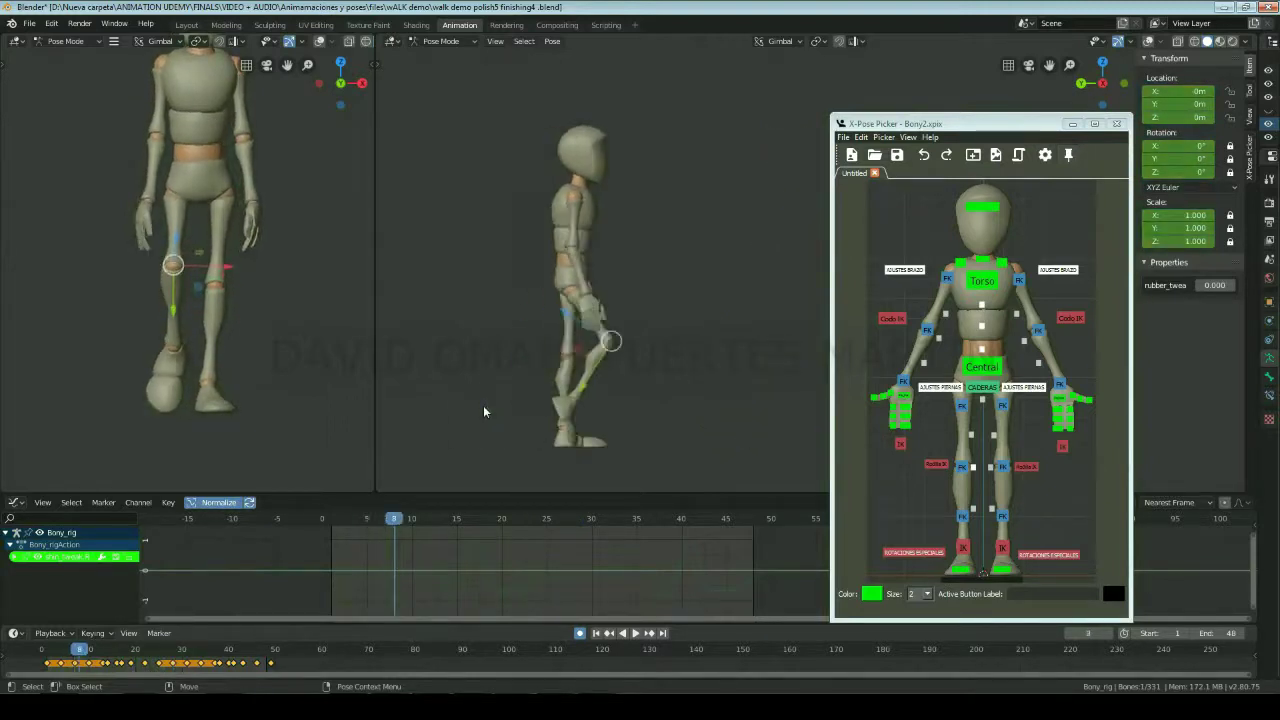
pyautogui.press('Right')
pyautogui.press('Right')
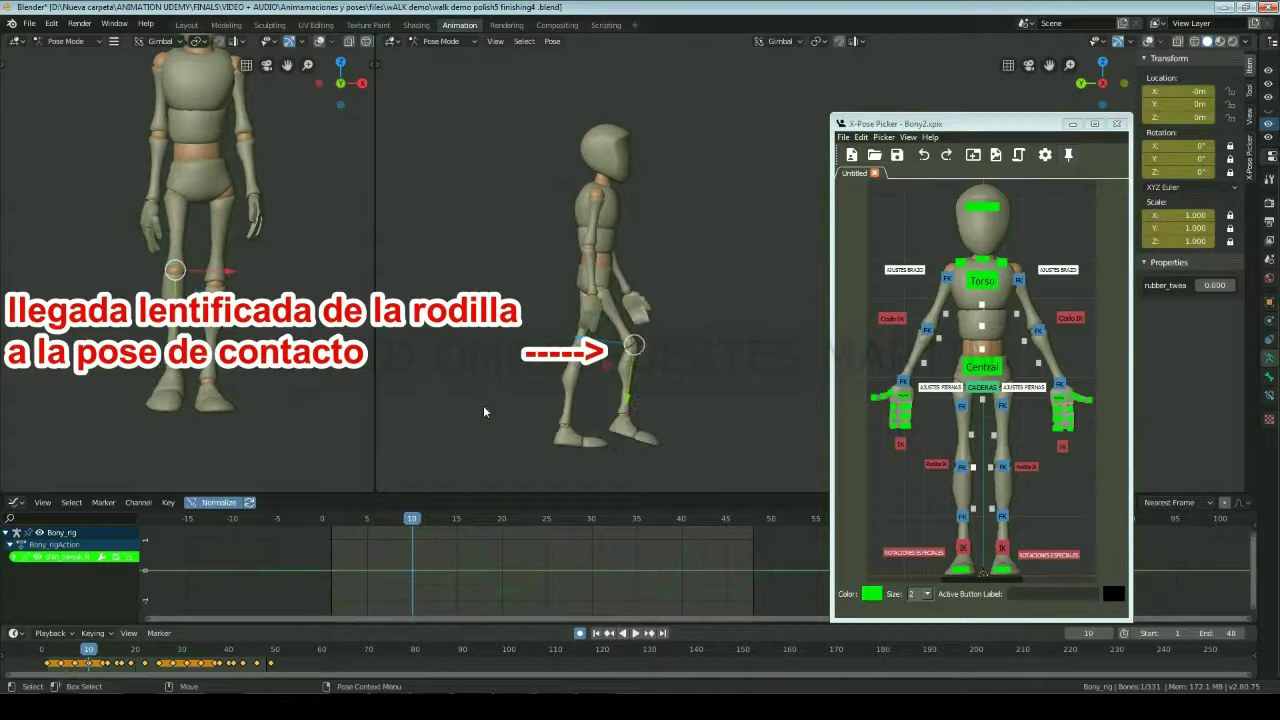
pyautogui.press('Right')
pyautogui.press('Right')
pyautogui.press('Right')
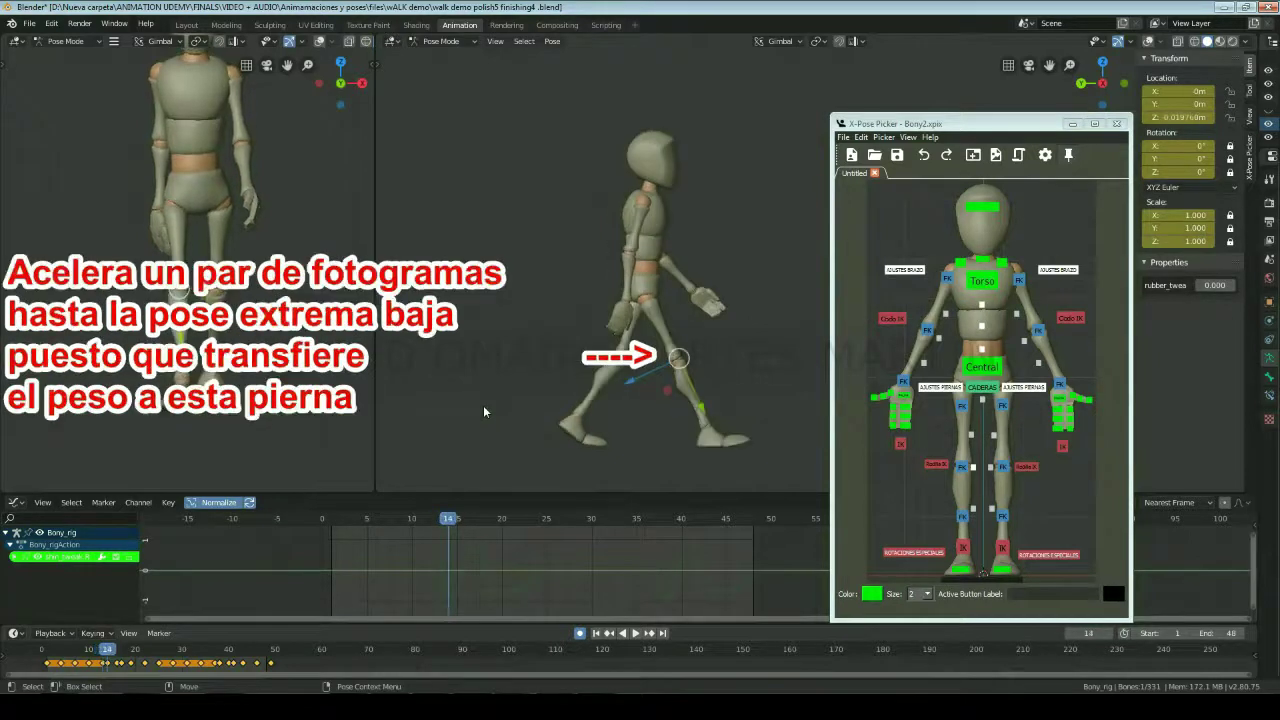
pyautogui.press('Right')
pyautogui.press('Right')
pyautogui.press('Right')
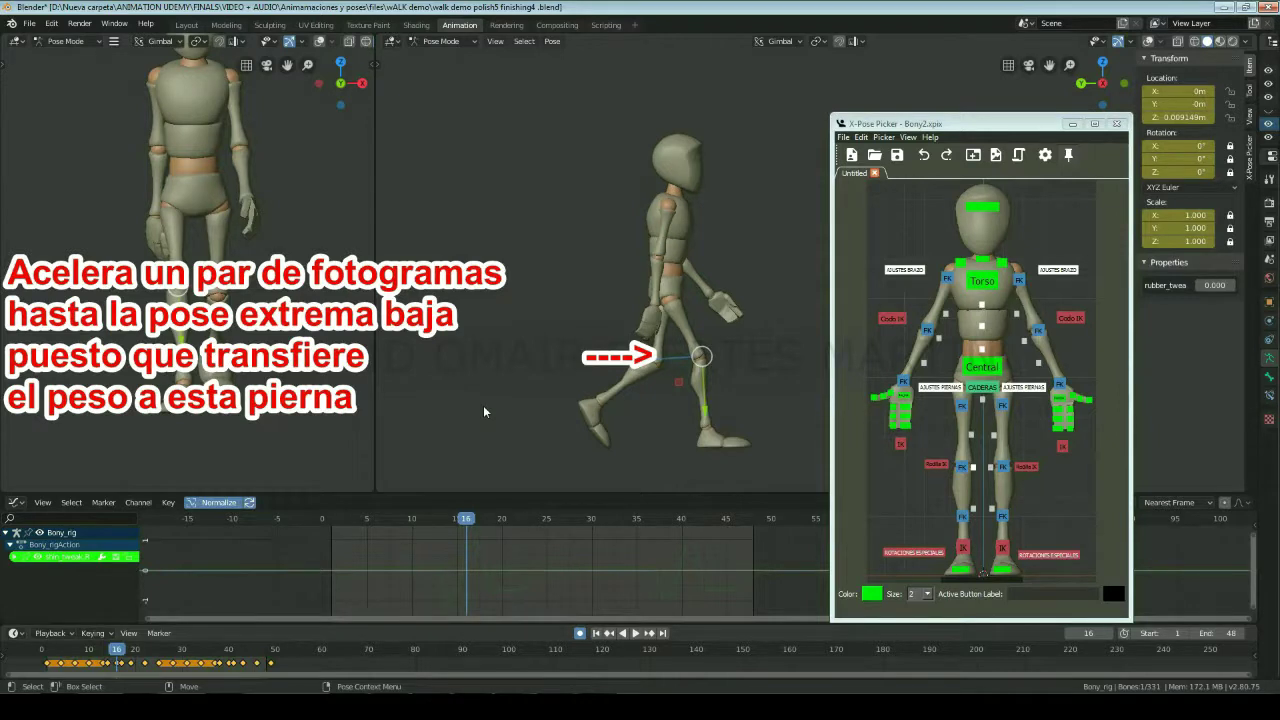
pyautogui.press('Right')
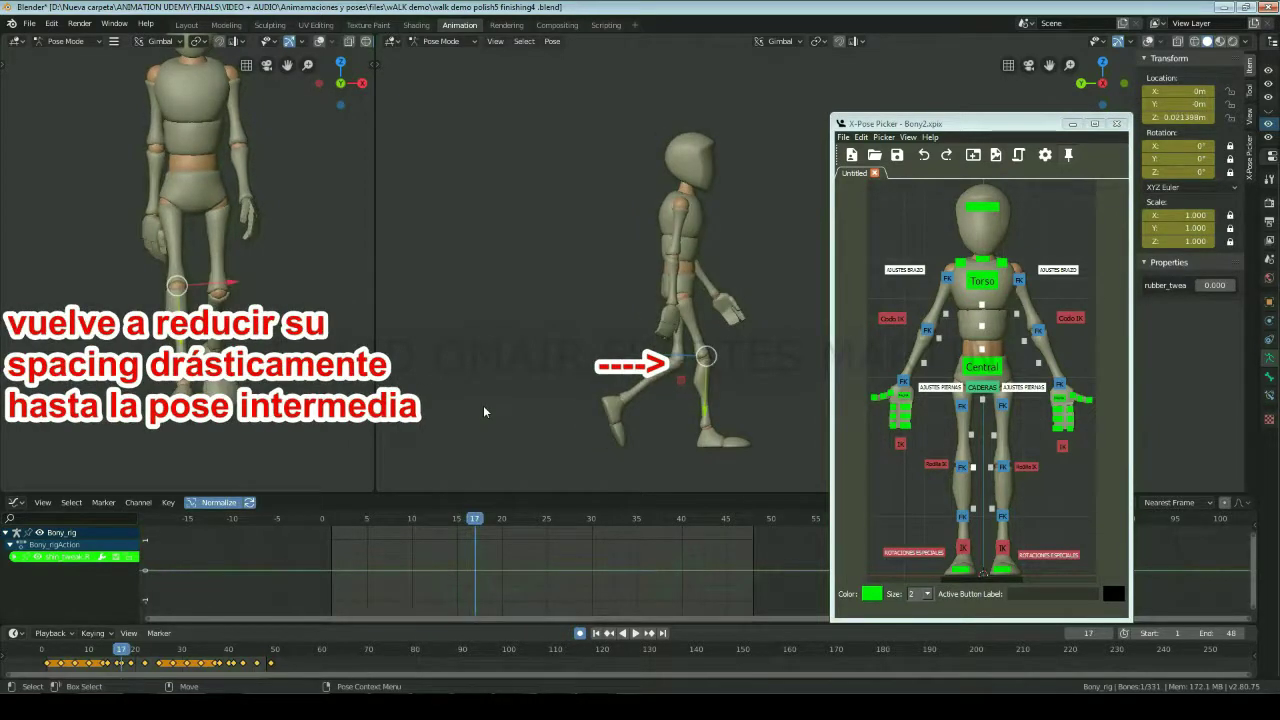
pyautogui.press('Right')
pyautogui.press('Right')
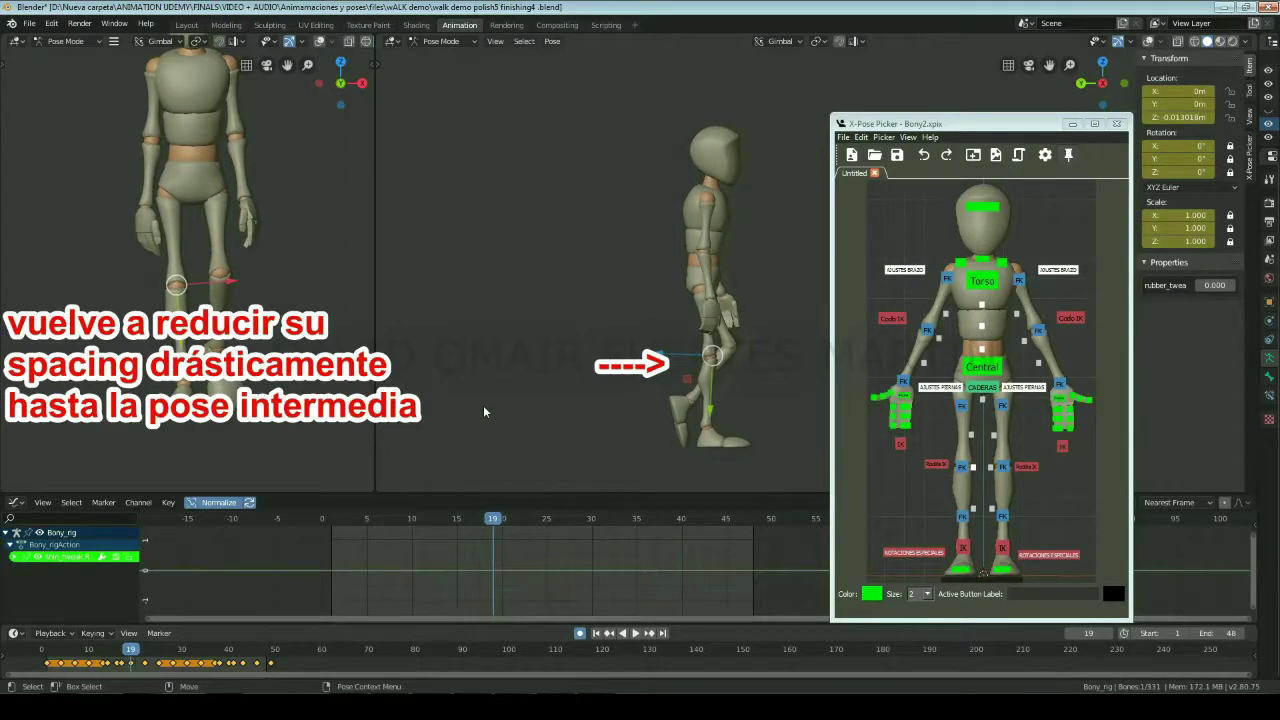
pyautogui.press('Right')
pyautogui.press('Right')
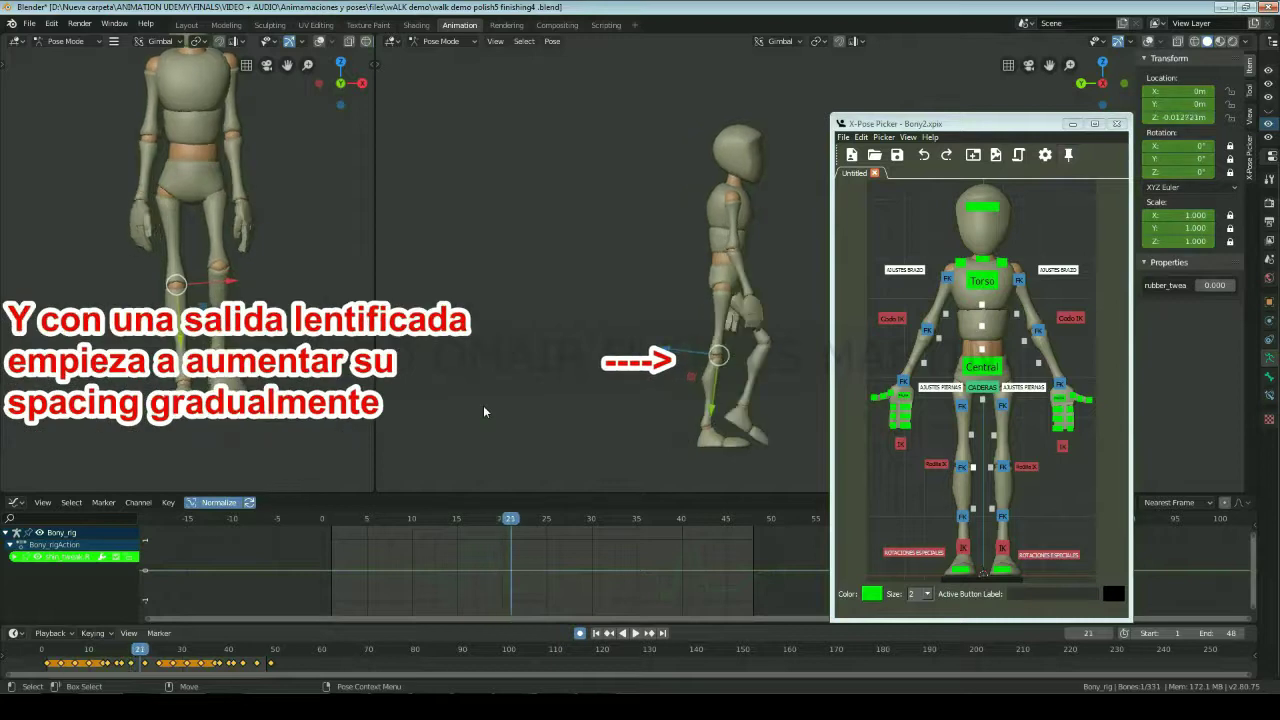
pyautogui.press('Right')
pyautogui.press('Right')
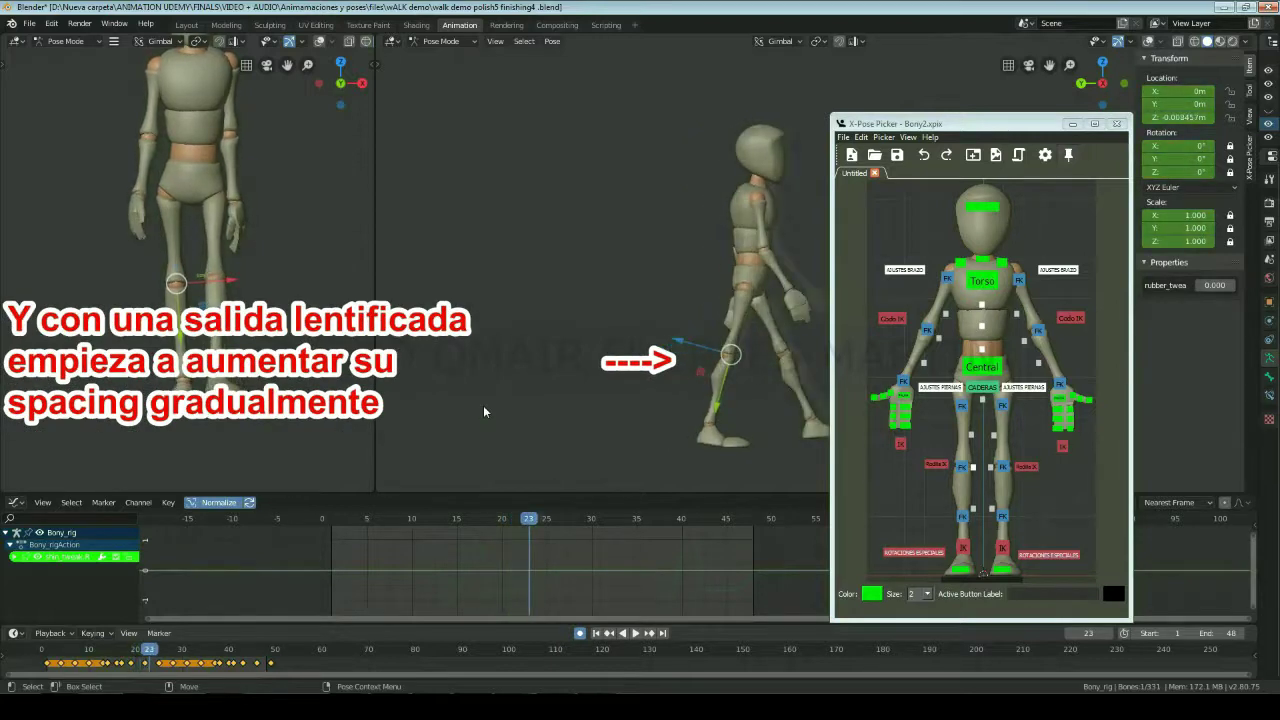
pyautogui.press('Right')
pyautogui.press('Right')
pyautogui.press('Right')
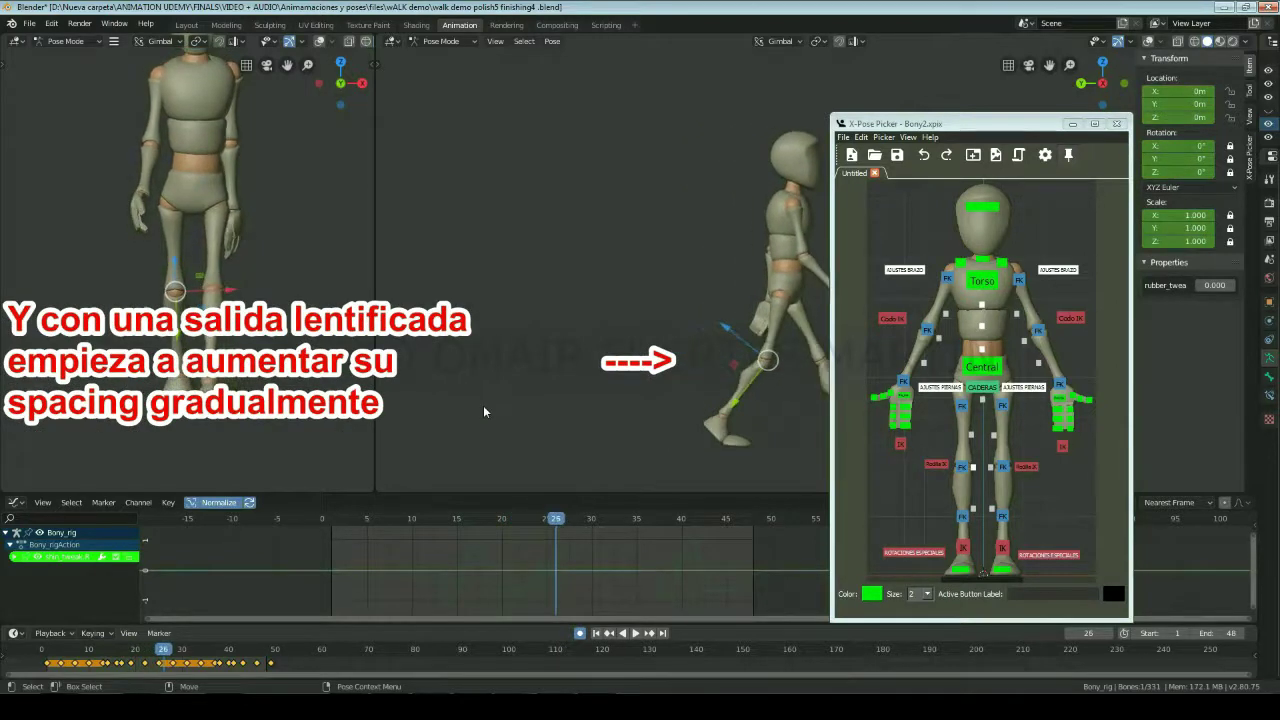
pyautogui.press('Right')
pyautogui.press('Right')
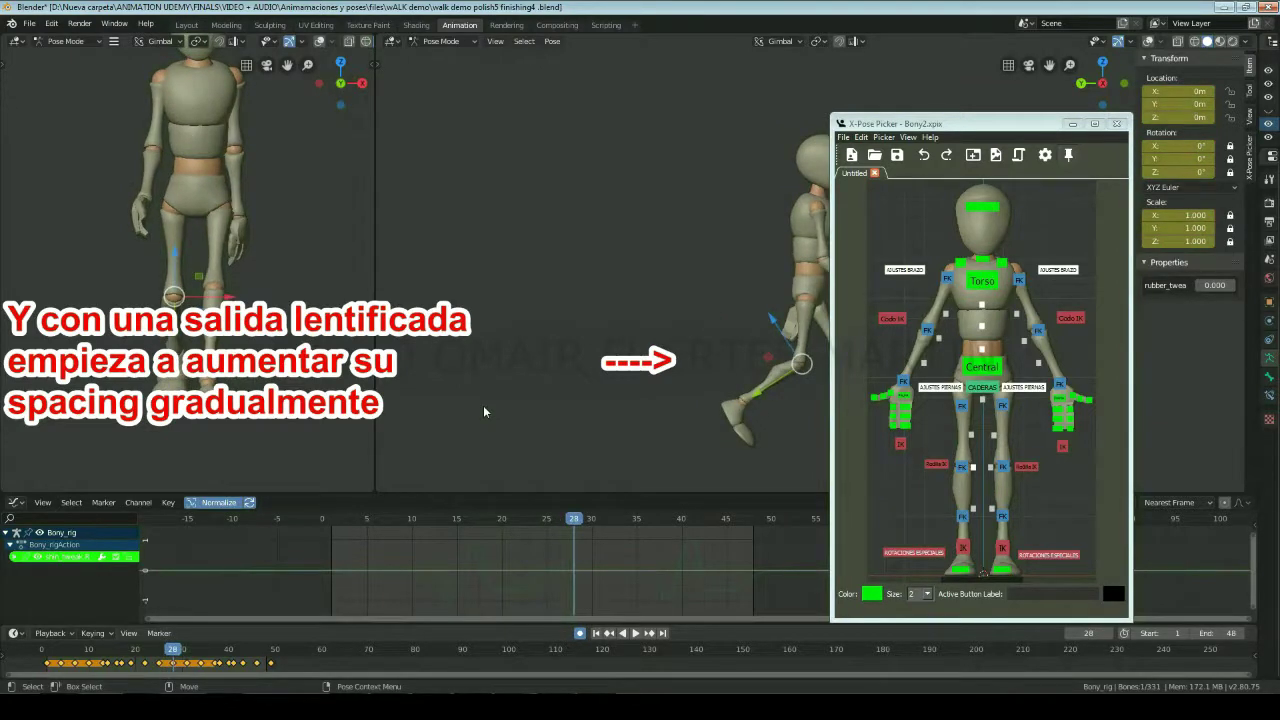
pyautogui.hotkey('shift', 'Left')
pyautogui.press('space')
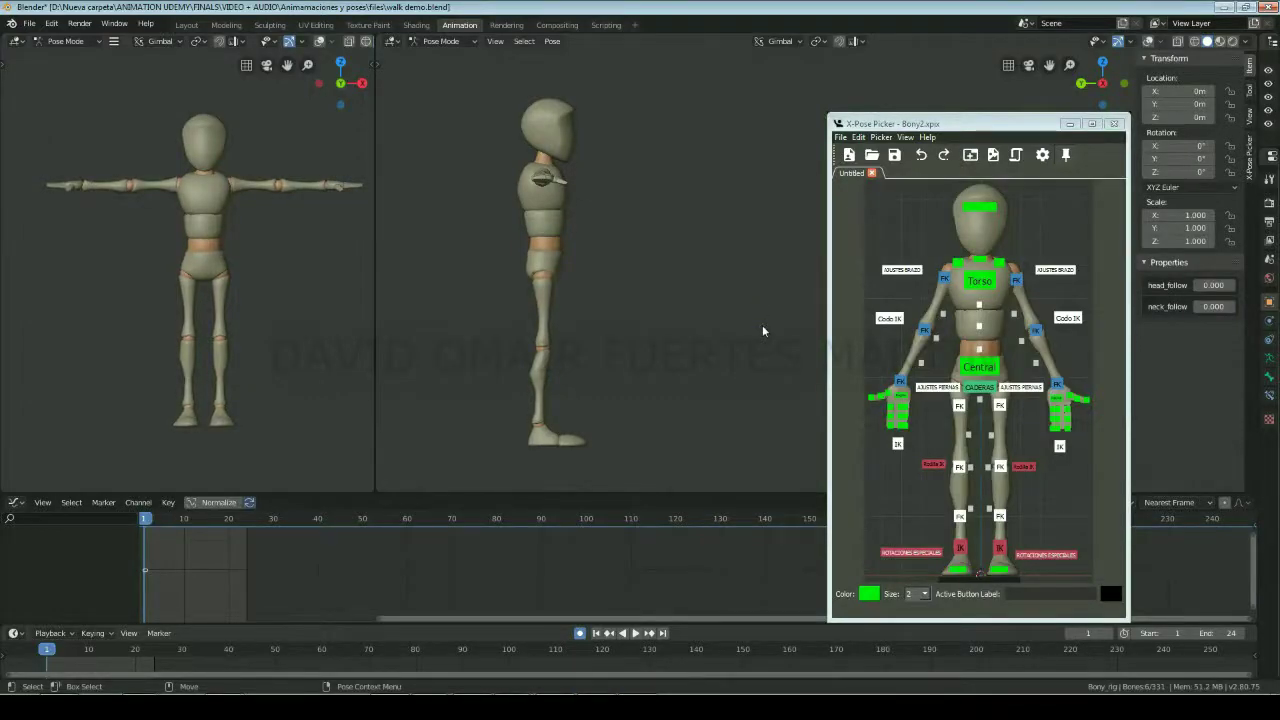
# Step: Select every rig control and insert LocRotScale keyframes on the T-pose at frame 1
pyautogui.moveTo(856, 187); pyautogui.dragTo(1090, 580)
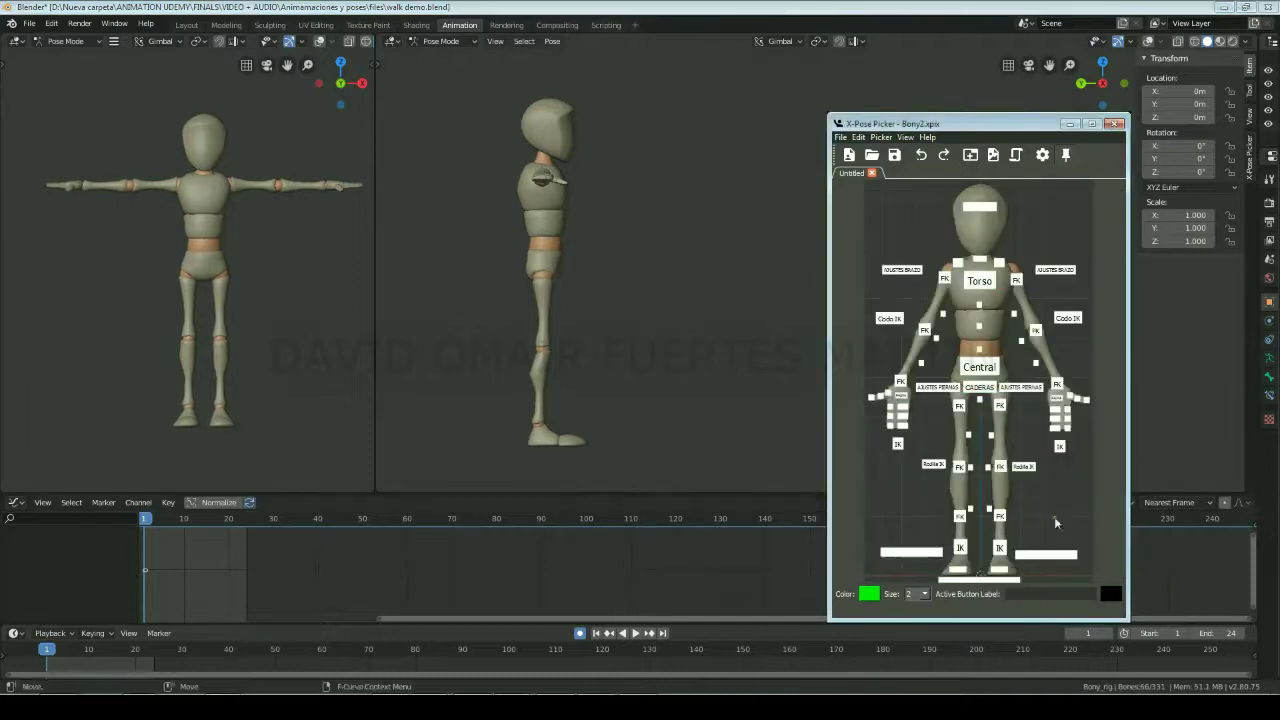
pyautogui.press('i')
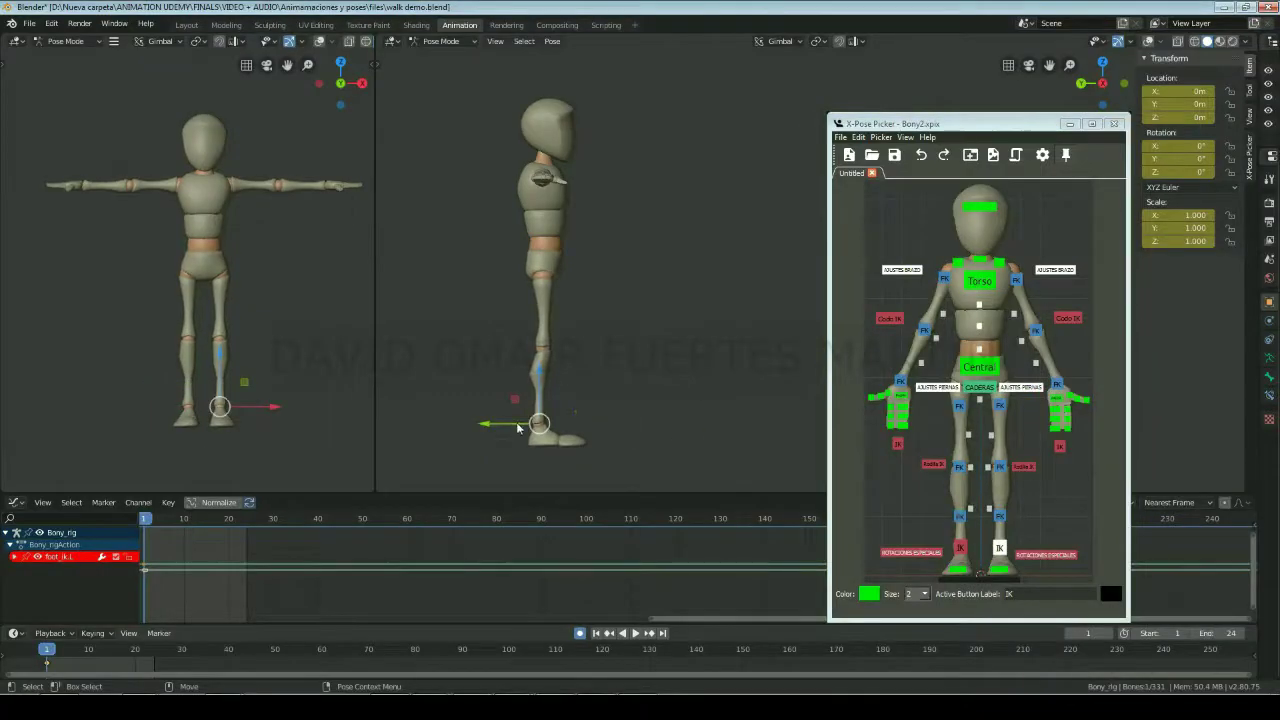
# Step: Move the left foot IK control backward along Y to open the stride
pyautogui.press('g')
pyautogui.press('y')
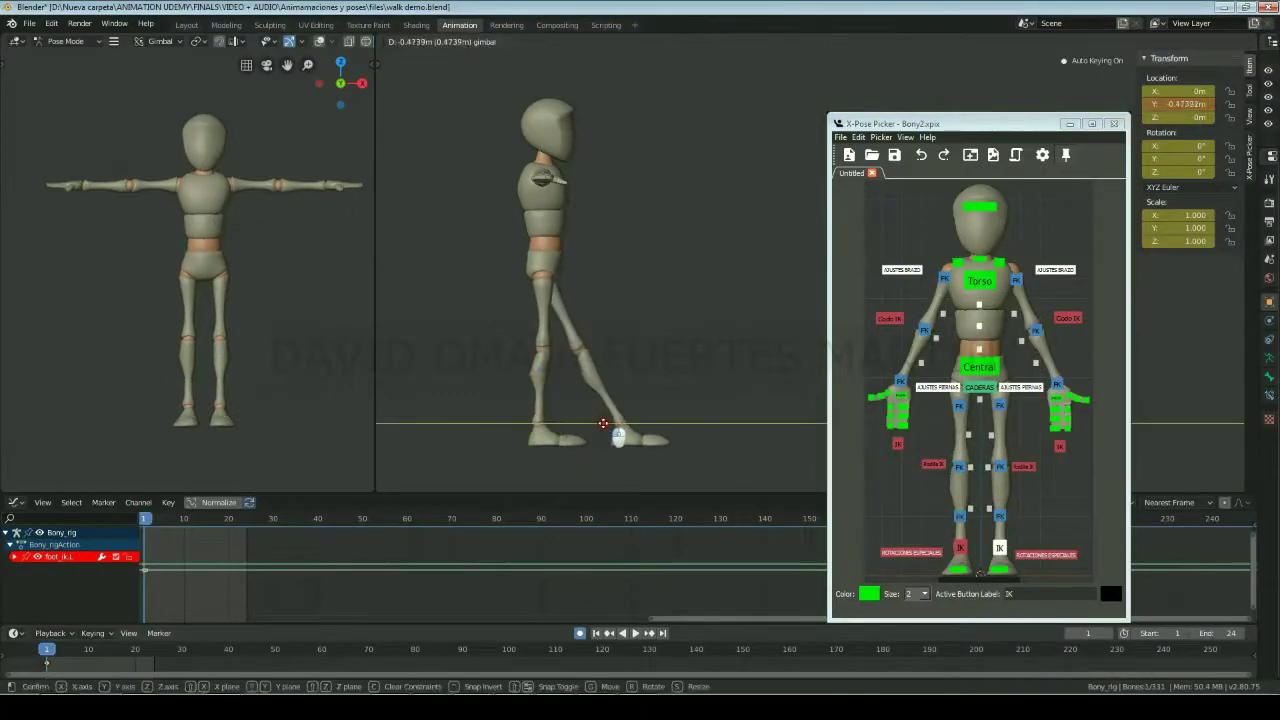
pyautogui.click(620, 434)
pyautogui.click(510, 426)
pyautogui.press('g')
pyautogui.press('y')
pyautogui.rightClick(426, 416)
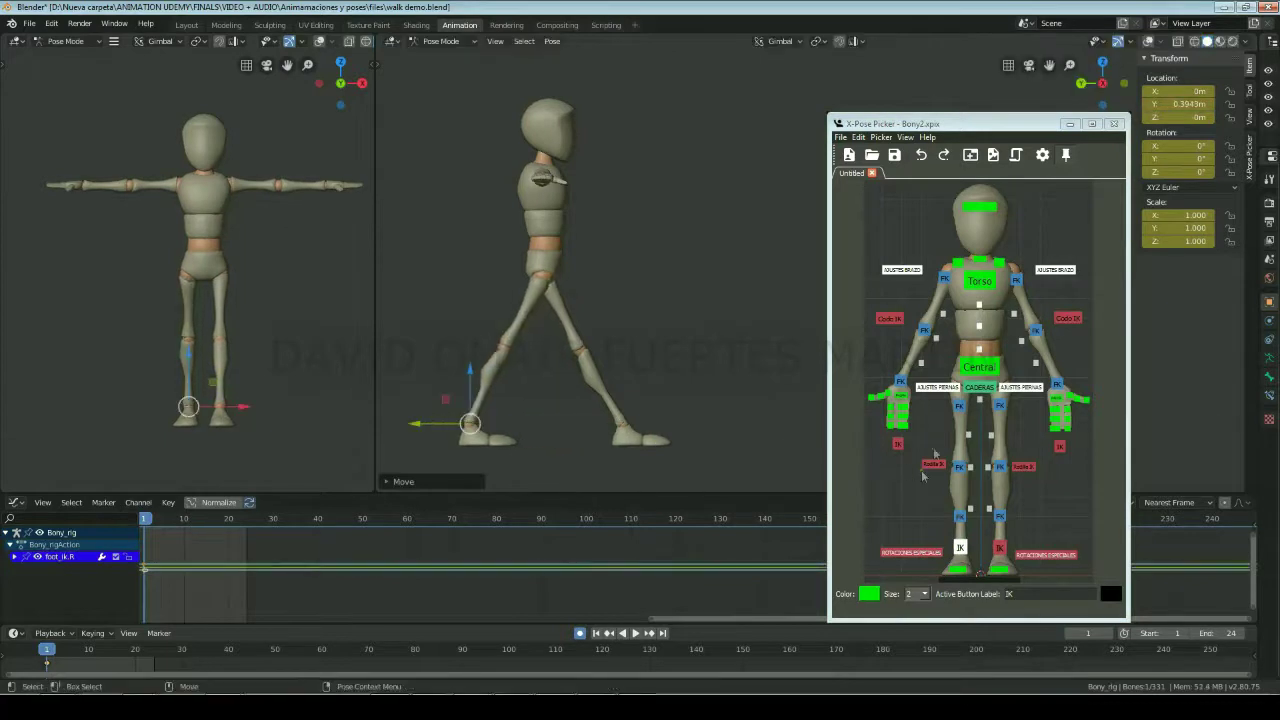
# Step: Twist the hips around Z and rotate the torso to 11.6° Z, -1.11° Y
pyautogui.click(979, 387)
pyautogui.press('r')
pyautogui.press('z')
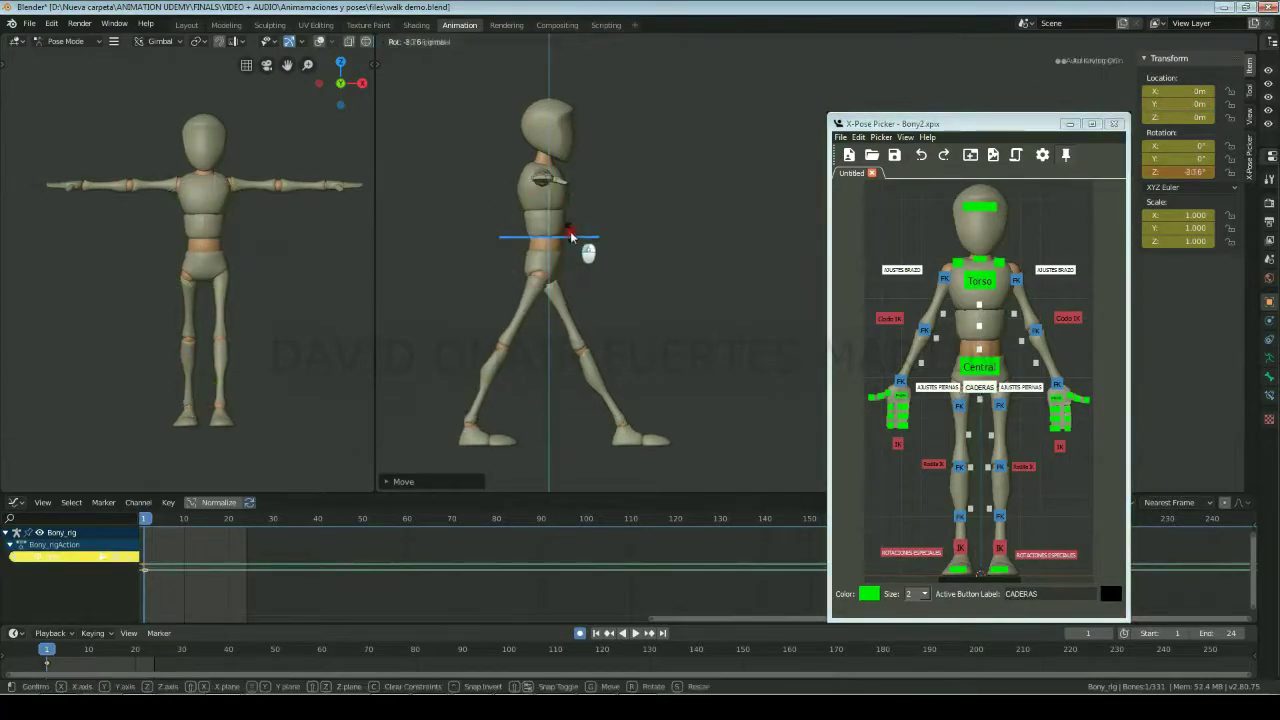
pyautogui.click(568, 227)
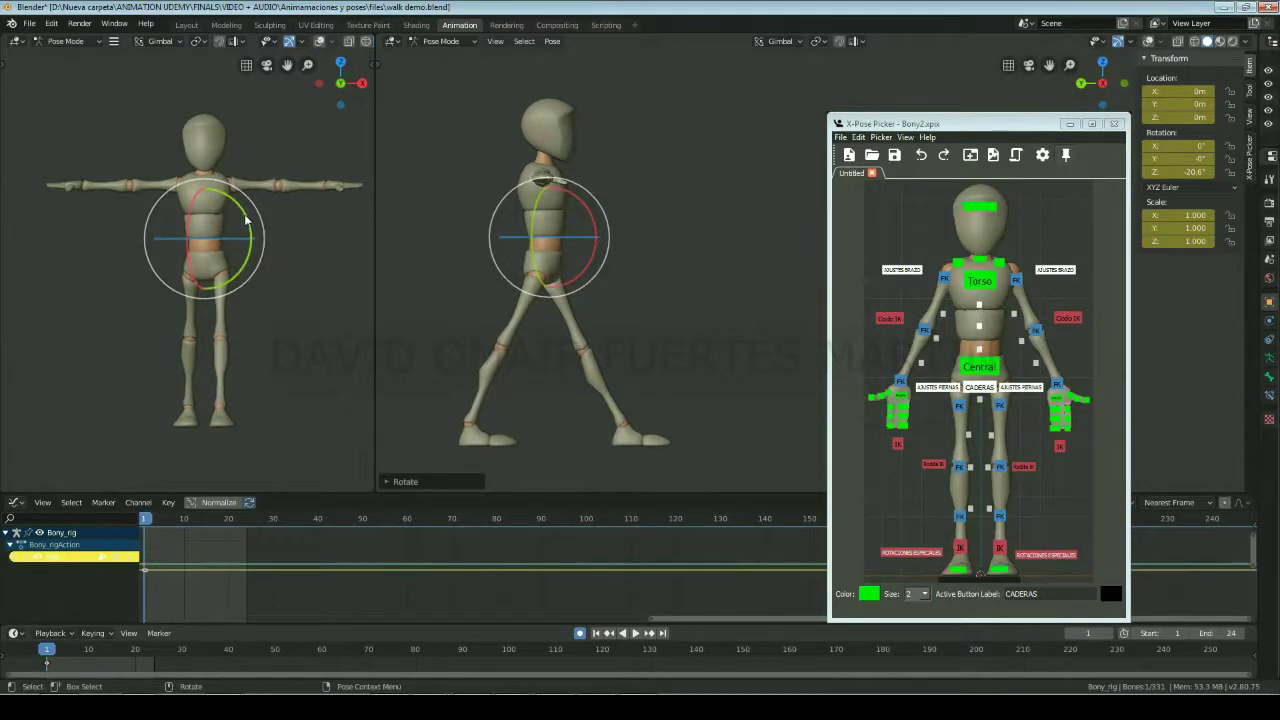
pyautogui.moveTo(245, 218); pyautogui.dragTo(245, 221)
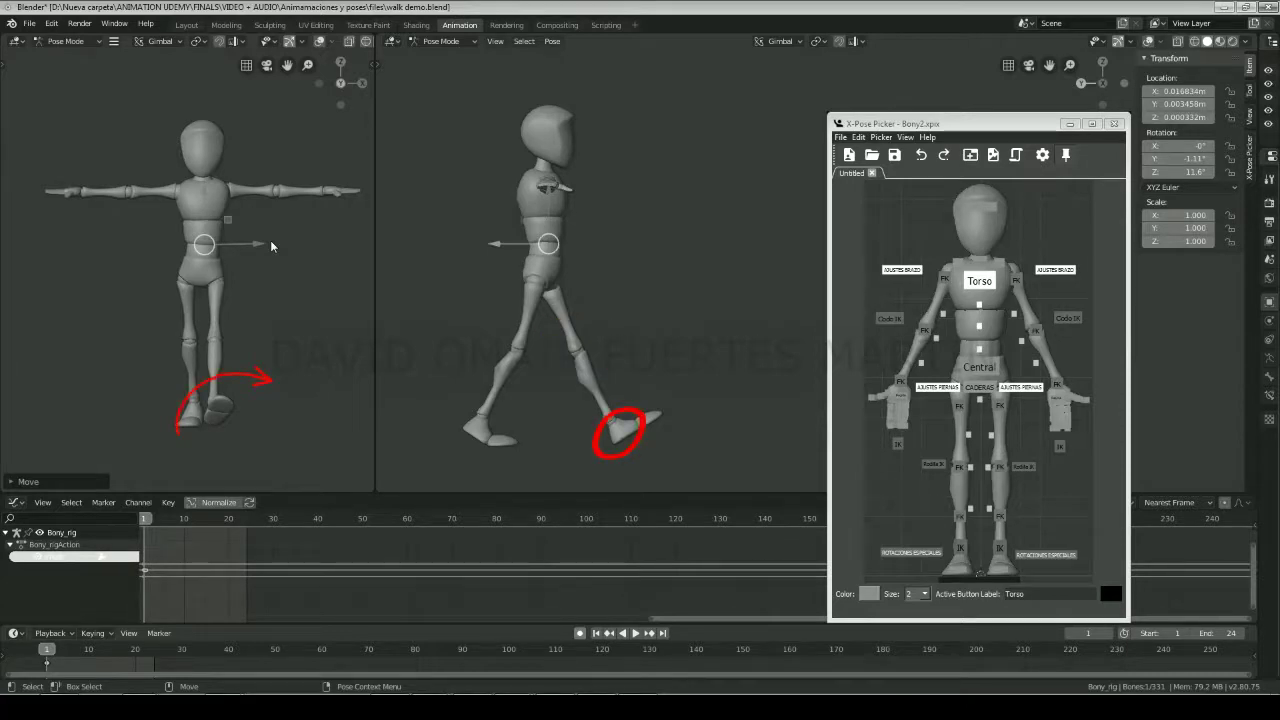
# Step: Tilt the left foot back onto its heel using the heel control
pyautogui.click(915, 551)
pyautogui.press('r')
pyautogui.click(1044, 558)
pyautogui.moveTo(623, 376); pyautogui.dragTo(641, 378)
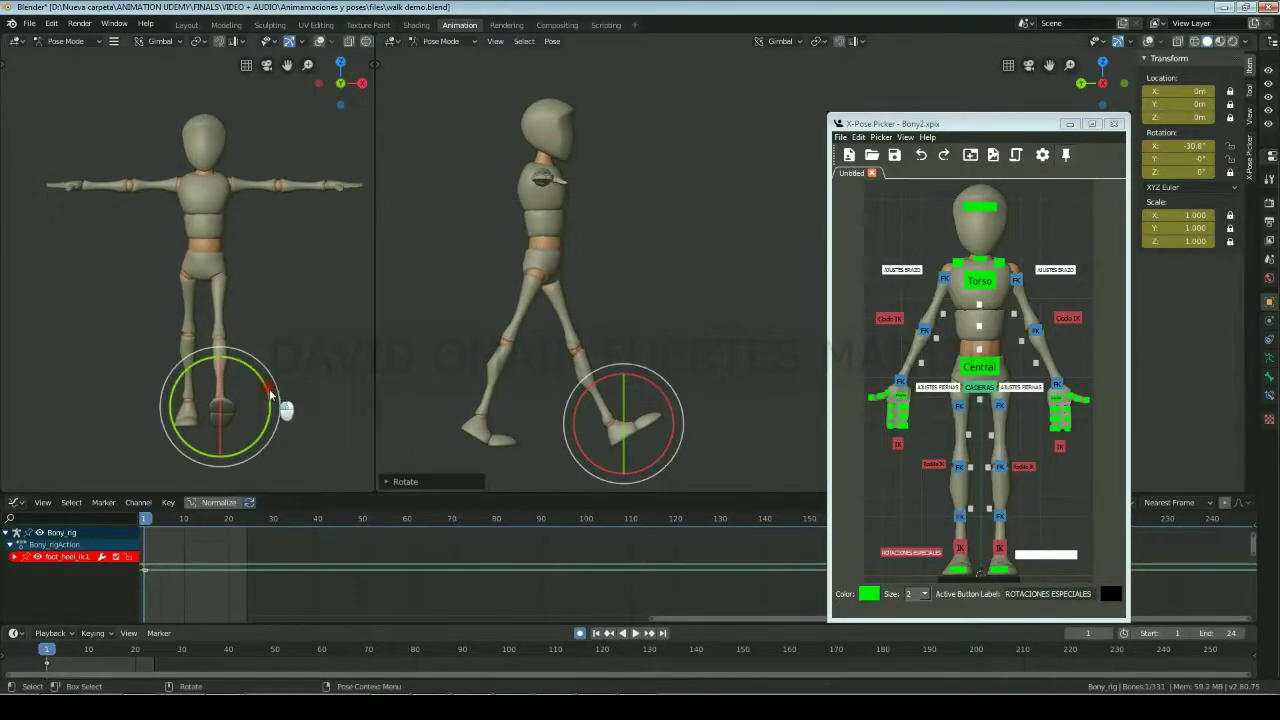
pyautogui.moveTo(267, 385); pyautogui.dragTo(270, 392)
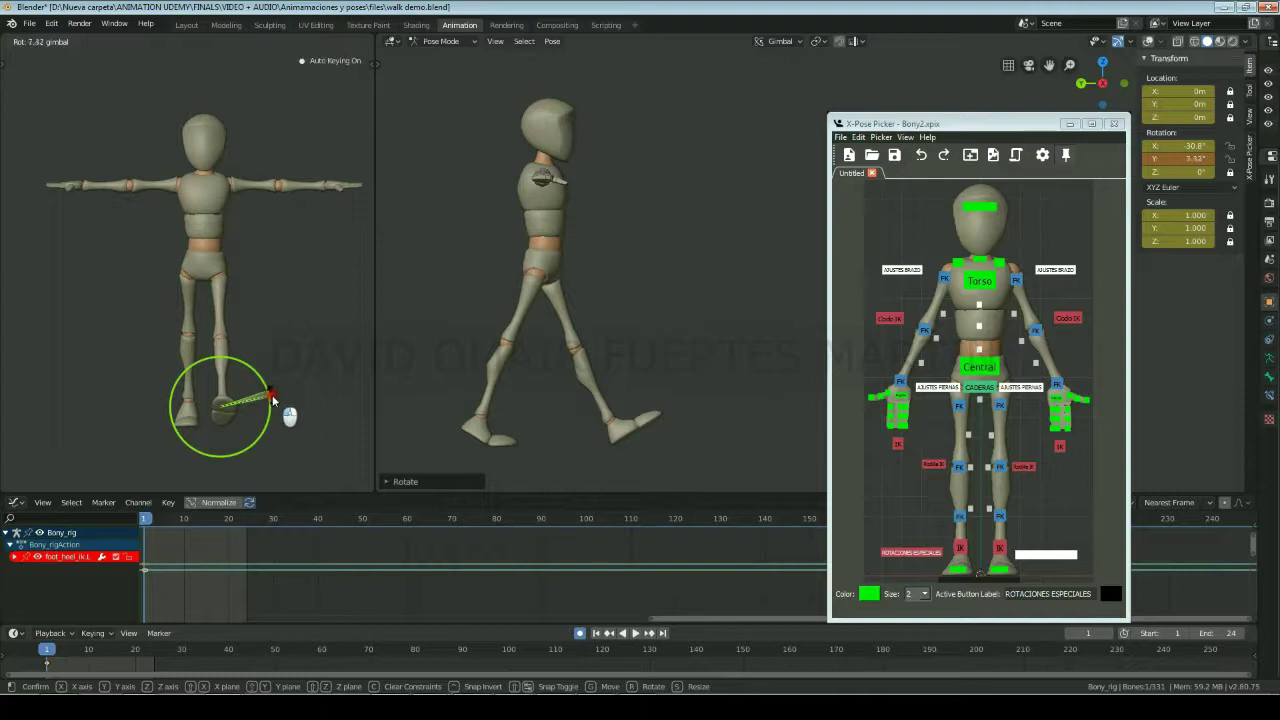
pyautogui.moveTo(271, 394); pyautogui.dragTo(272, 395)
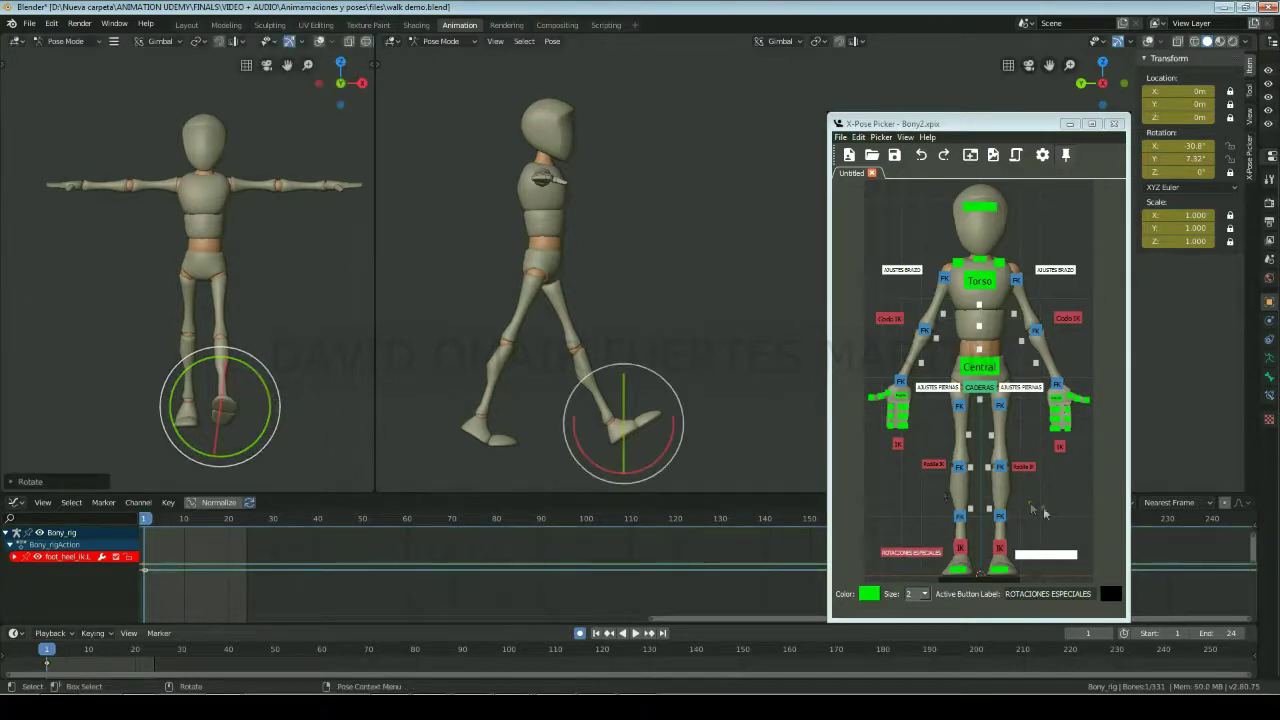
# Step: Set the left foot IK control's Z rotation to 10° and the right's to -10°
pyautogui.click(995, 548)
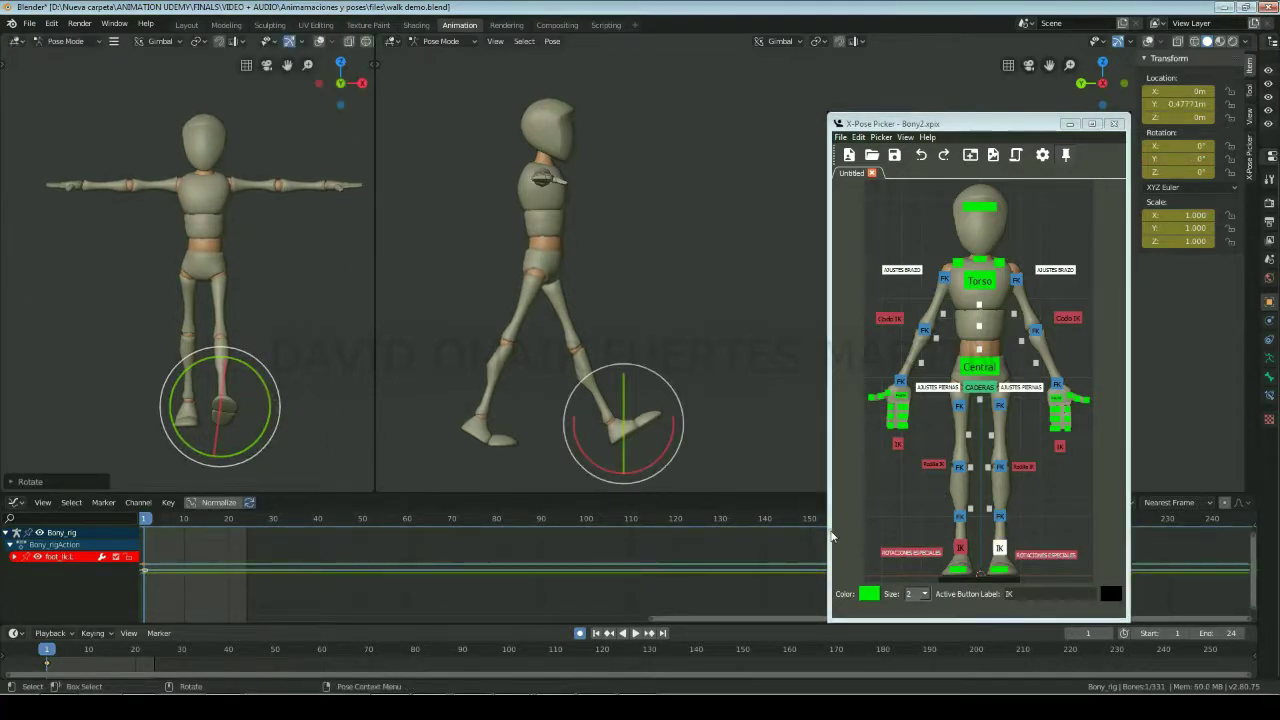
pyautogui.press('r')
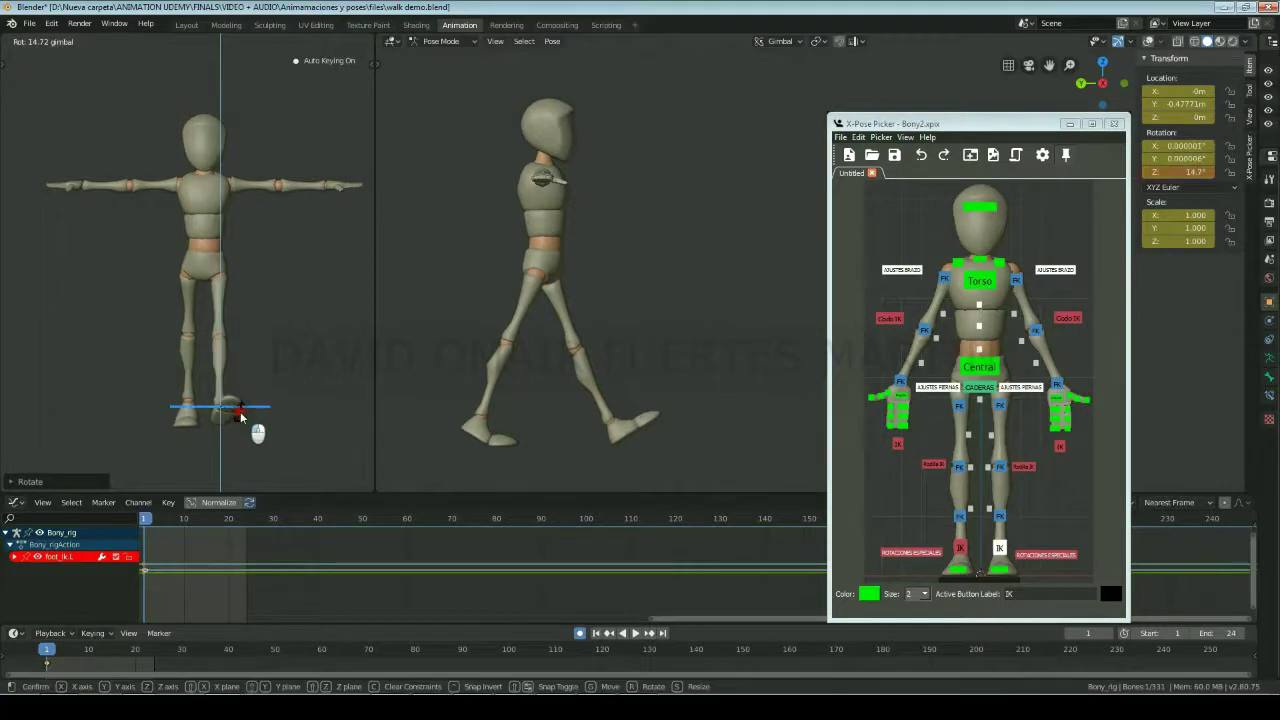
pyautogui.click(240, 411)
pyautogui.click(1180, 172)
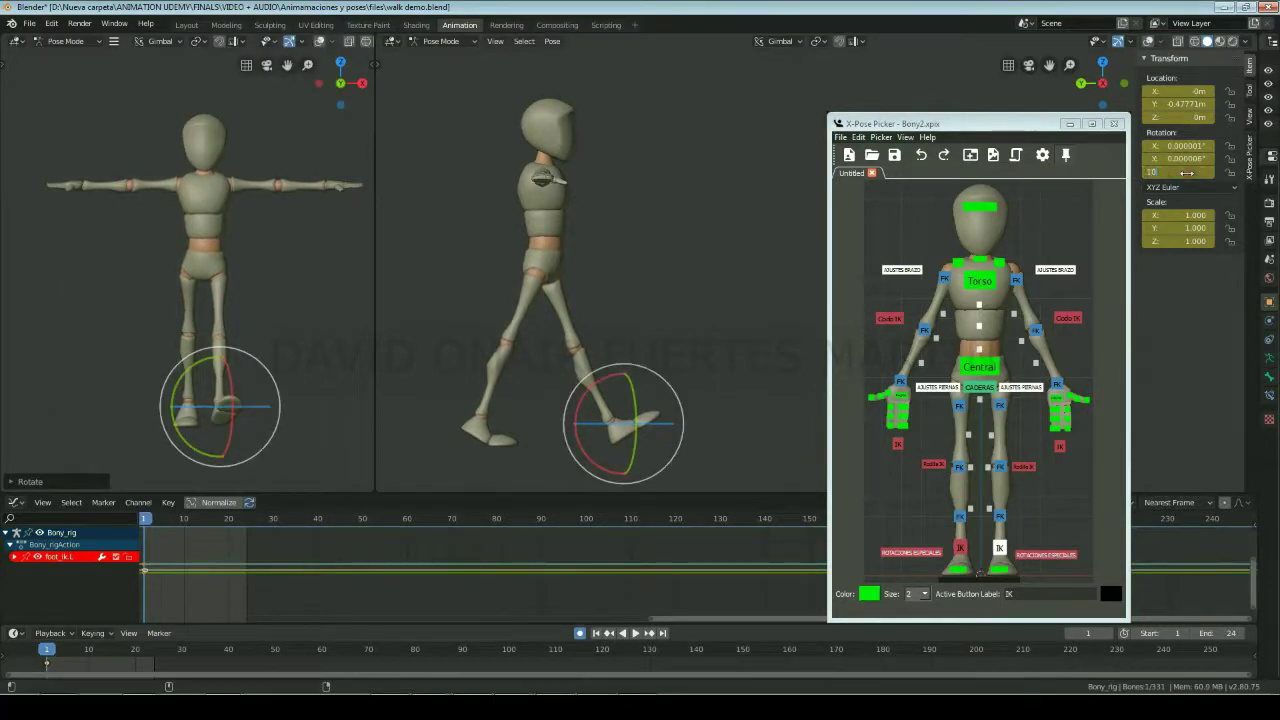
pyautogui.write('10')
pyautogui.press('Return')
pyautogui.click(960, 548)
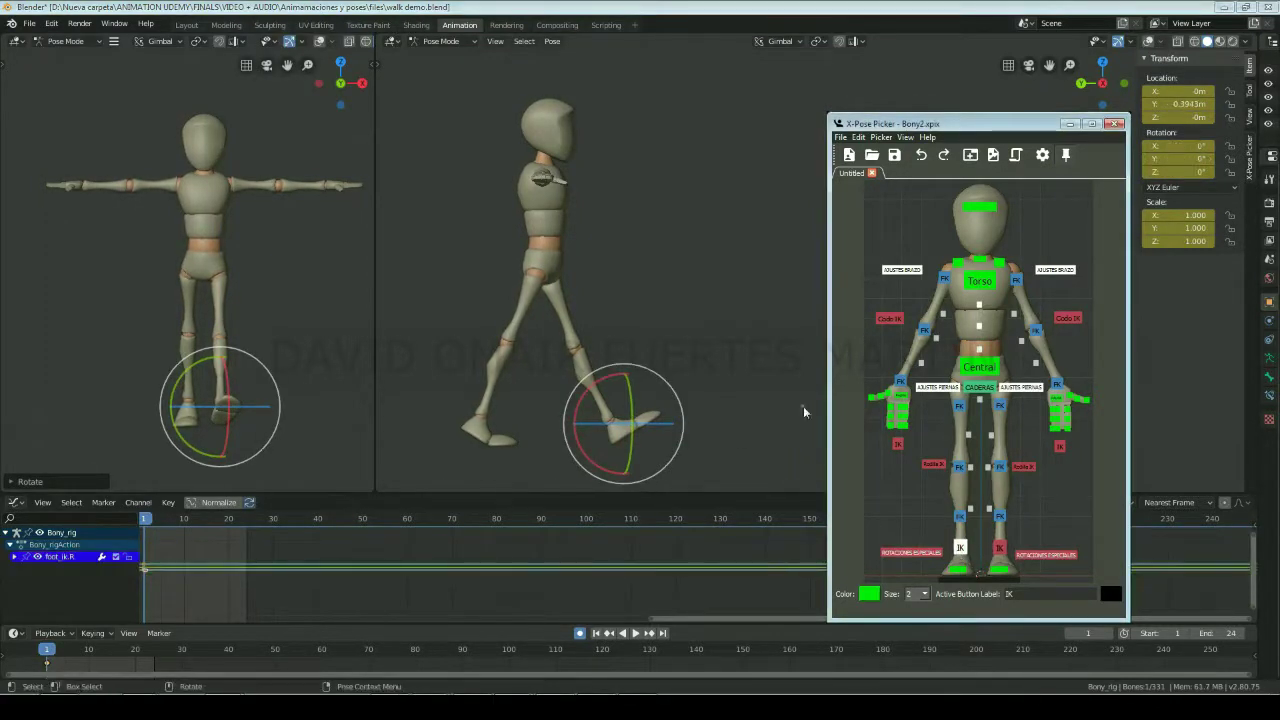
pyautogui.click(1191, 172)
pyautogui.write('-10')
pyautogui.press('Return')
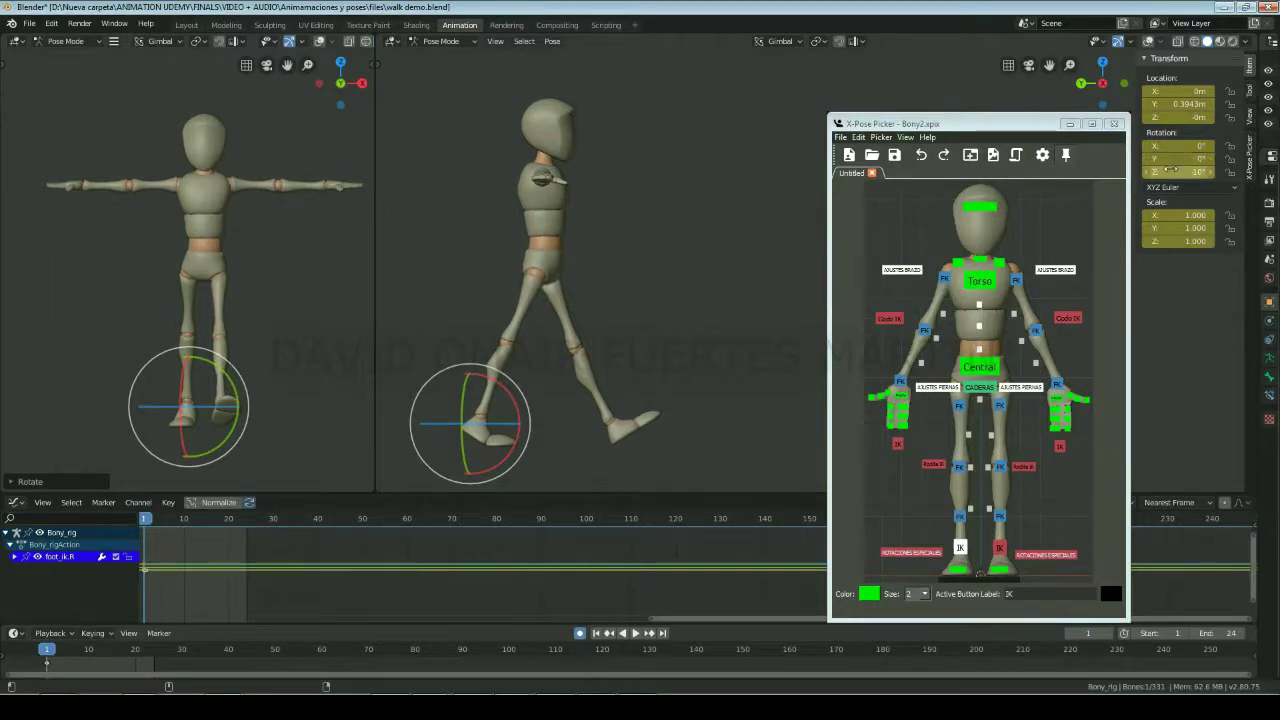
pyautogui.click(979, 367)
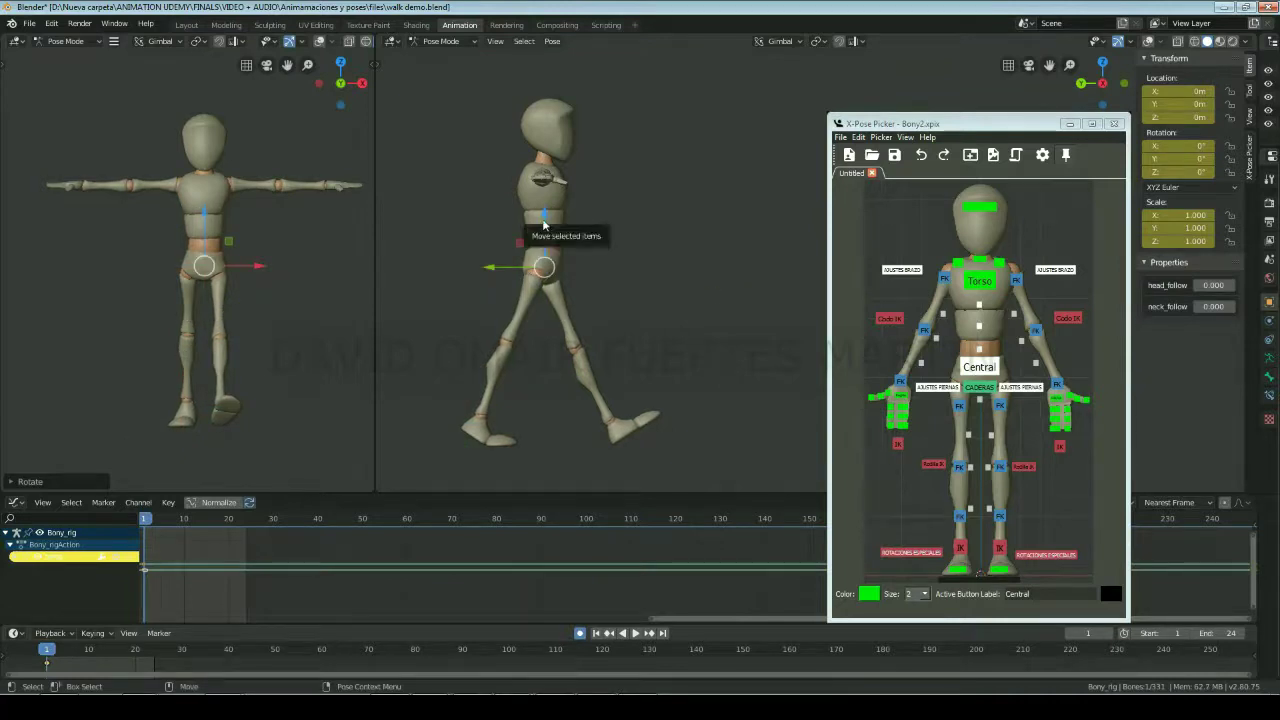
# Step: Lower the Central hip control by -0.0379 m along Z
pyautogui.press('g')
pyautogui.press('z')
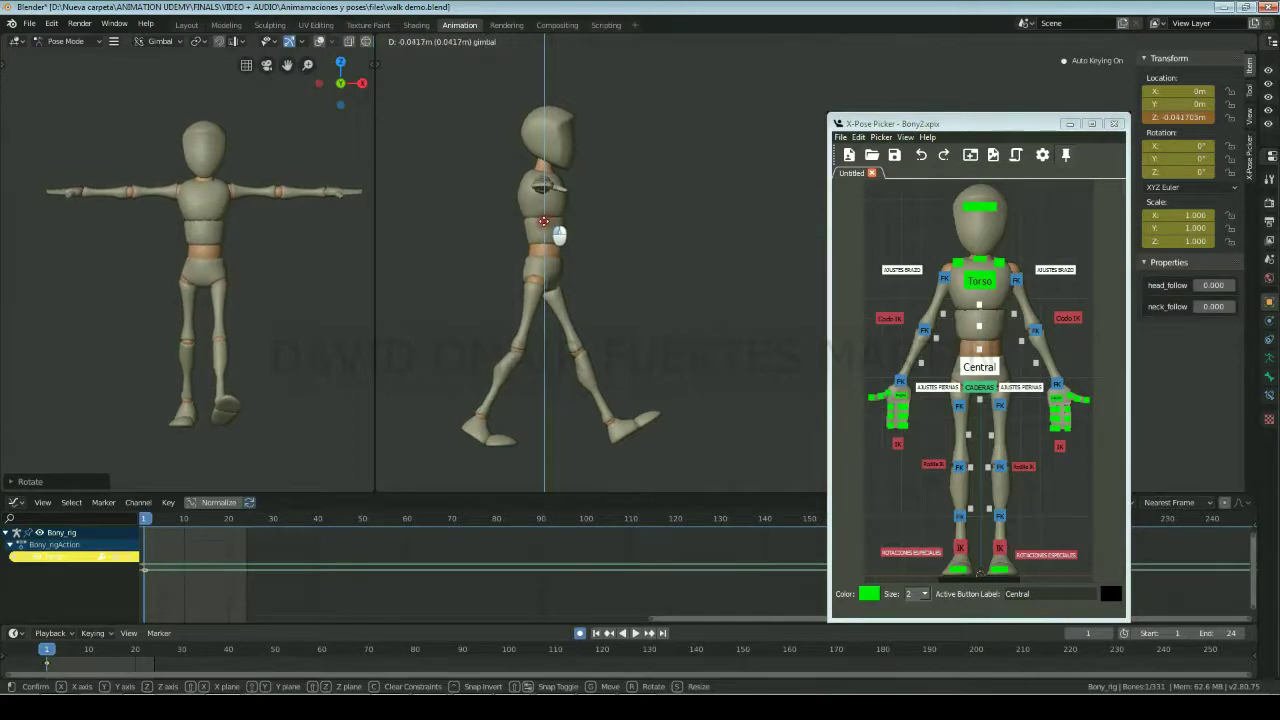
pyautogui.click(549, 223)
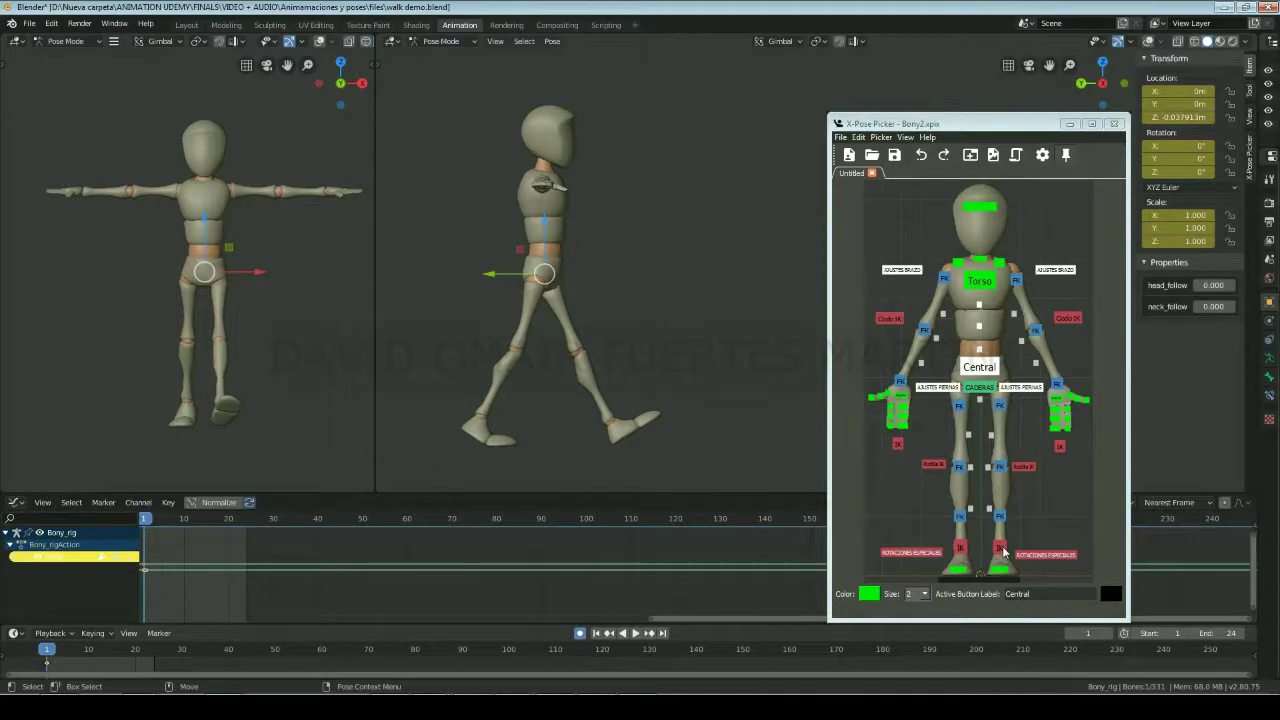
# Step: Shift both the left and right foot IK controls sideways along X
pyautogui.click(1000, 548)
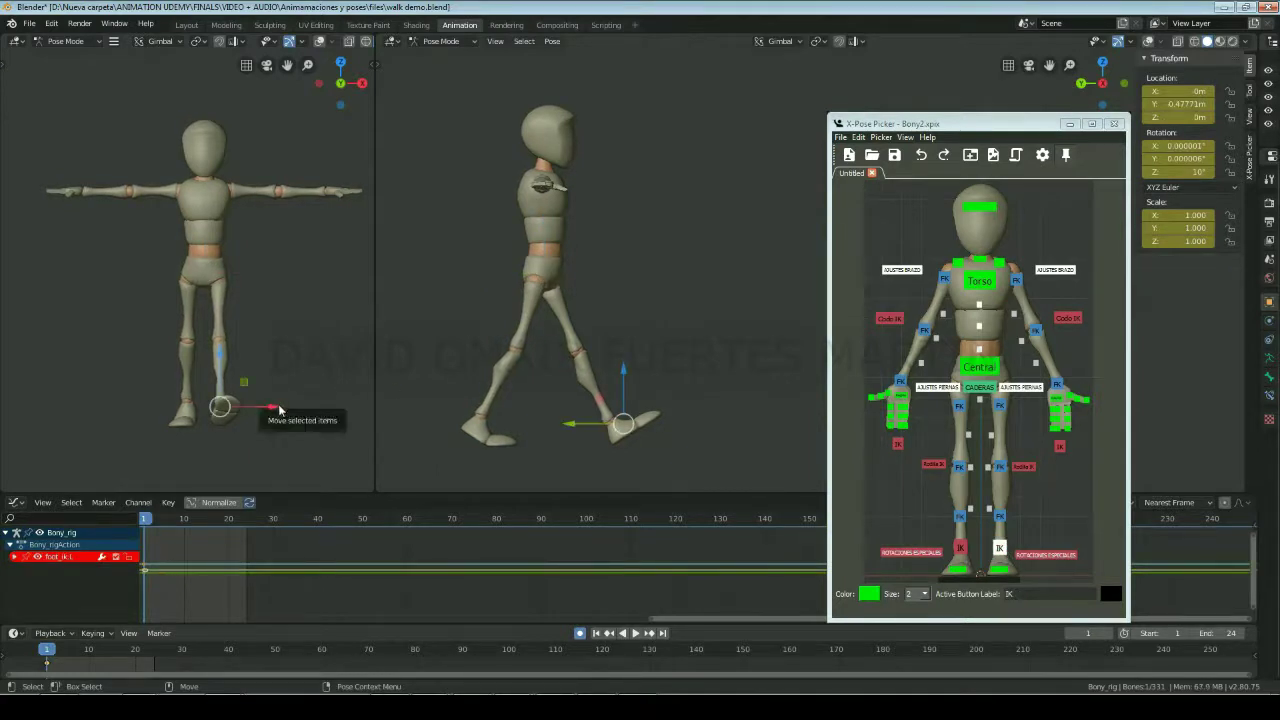
pyautogui.press('g')
pyautogui.press('x')
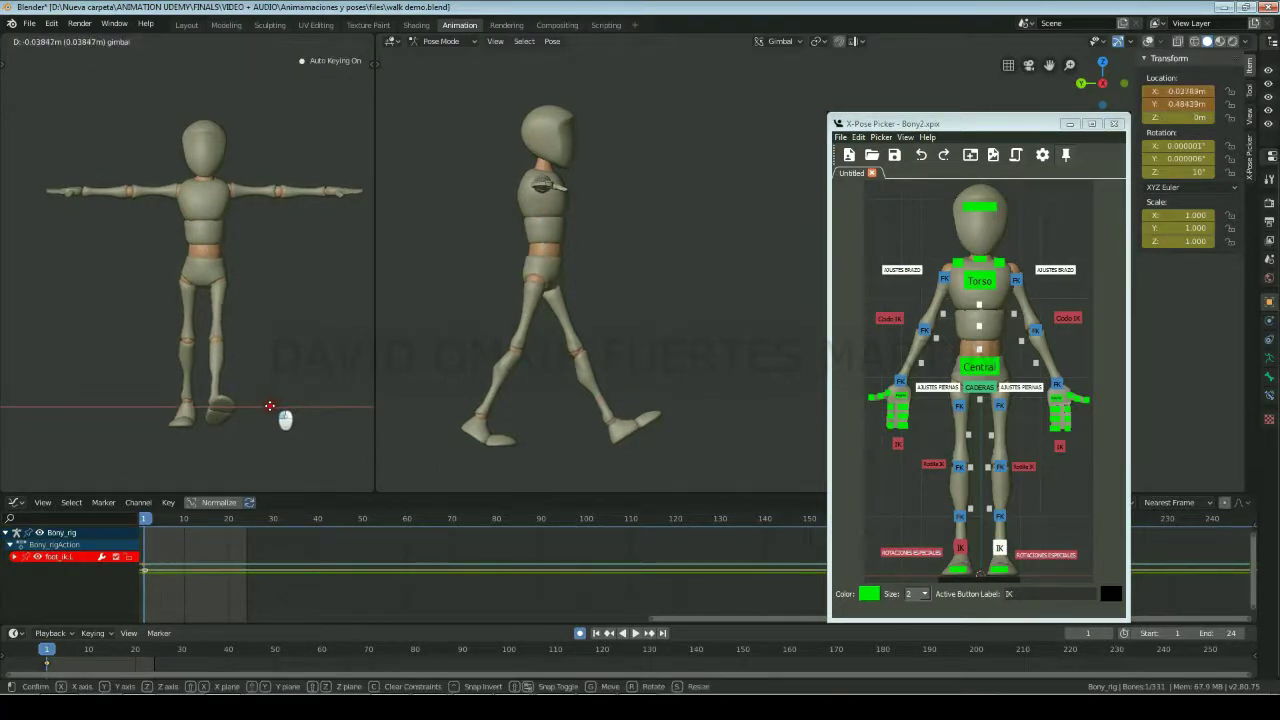
pyautogui.click(280, 420)
pyautogui.click(960, 548)
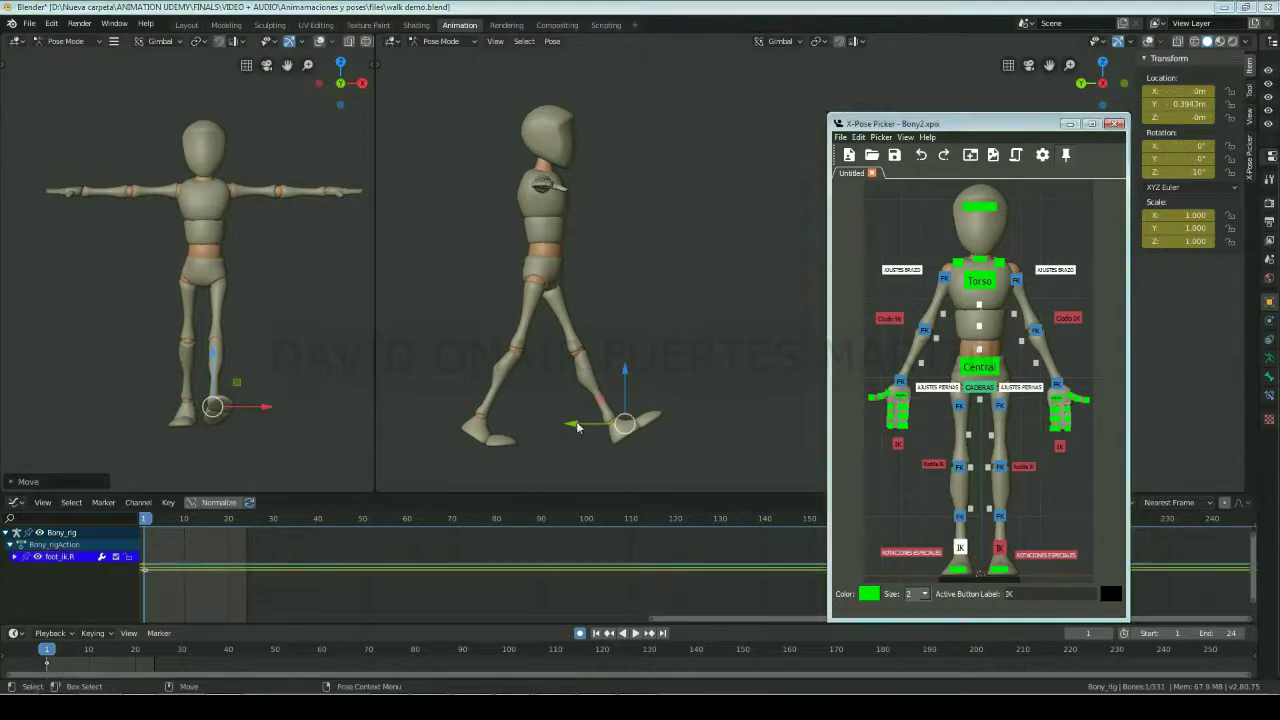
pyautogui.press('g')
pyautogui.press('x')
pyautogui.click(244, 404)
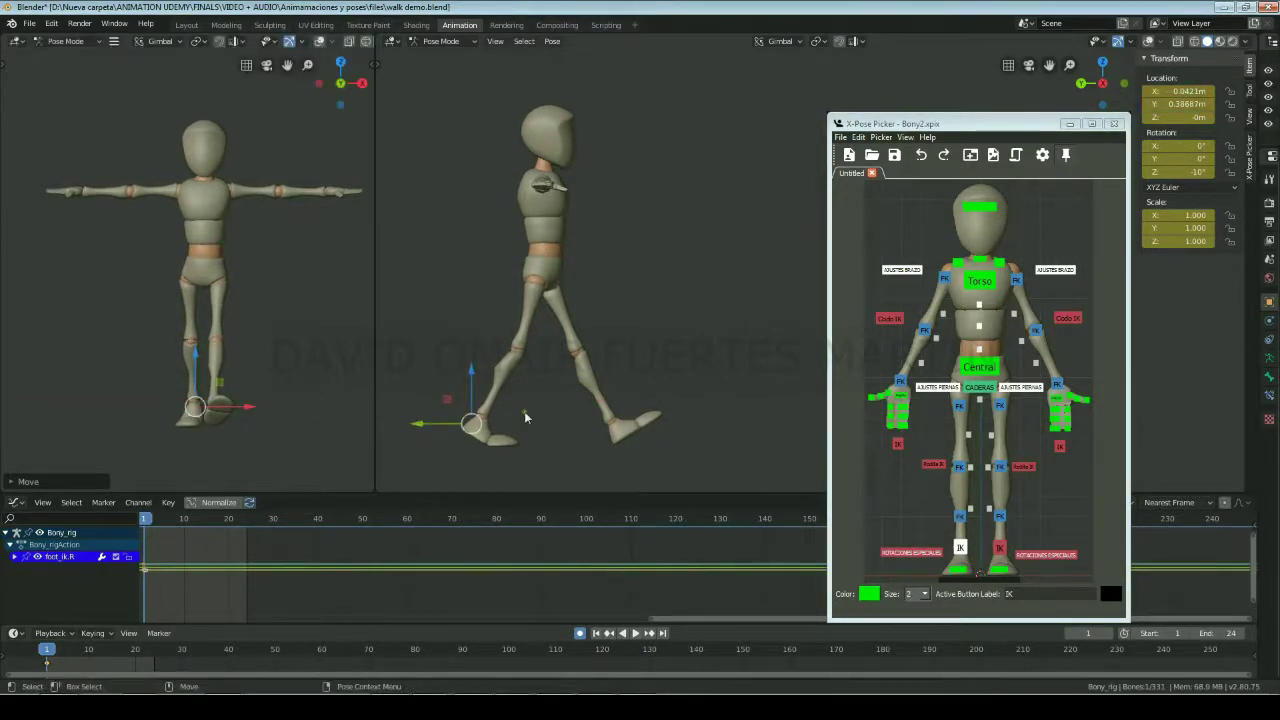
# Step: Shift the Central hip control -0.01684 m sideways along X
pyautogui.click(983, 364)
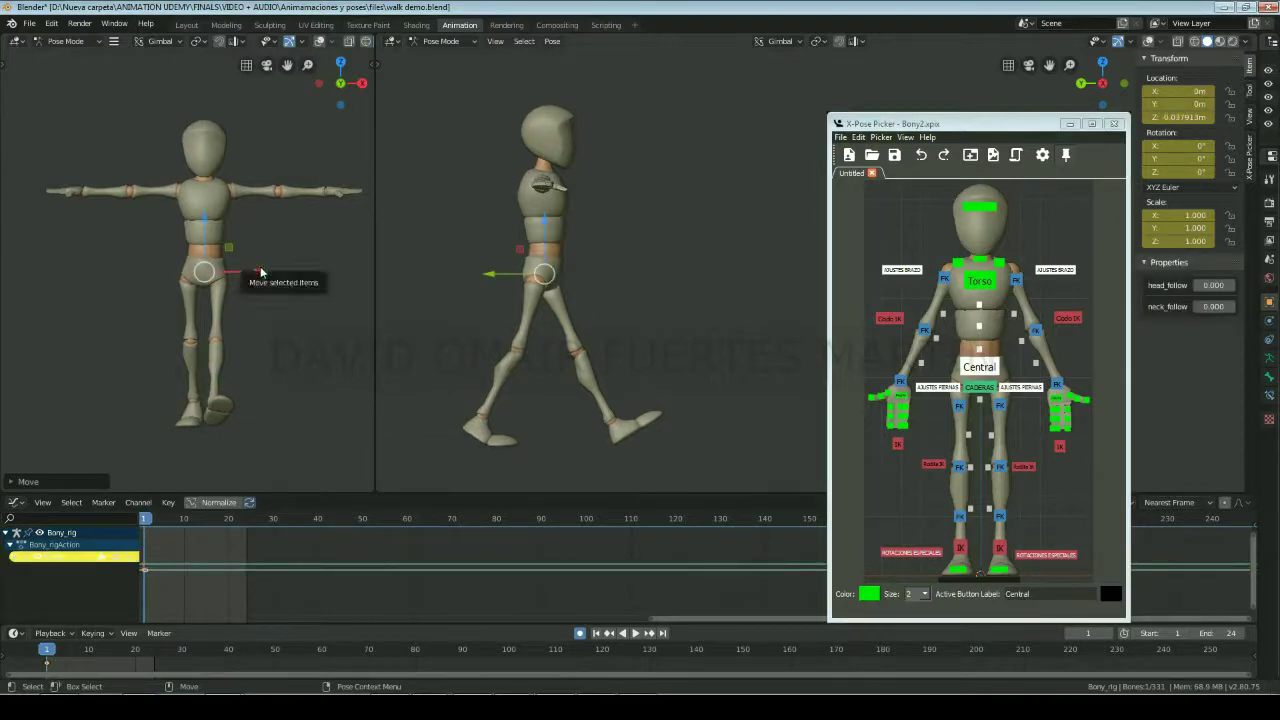
pyautogui.moveTo(256, 270); pyautogui.dragTo(252, 271)
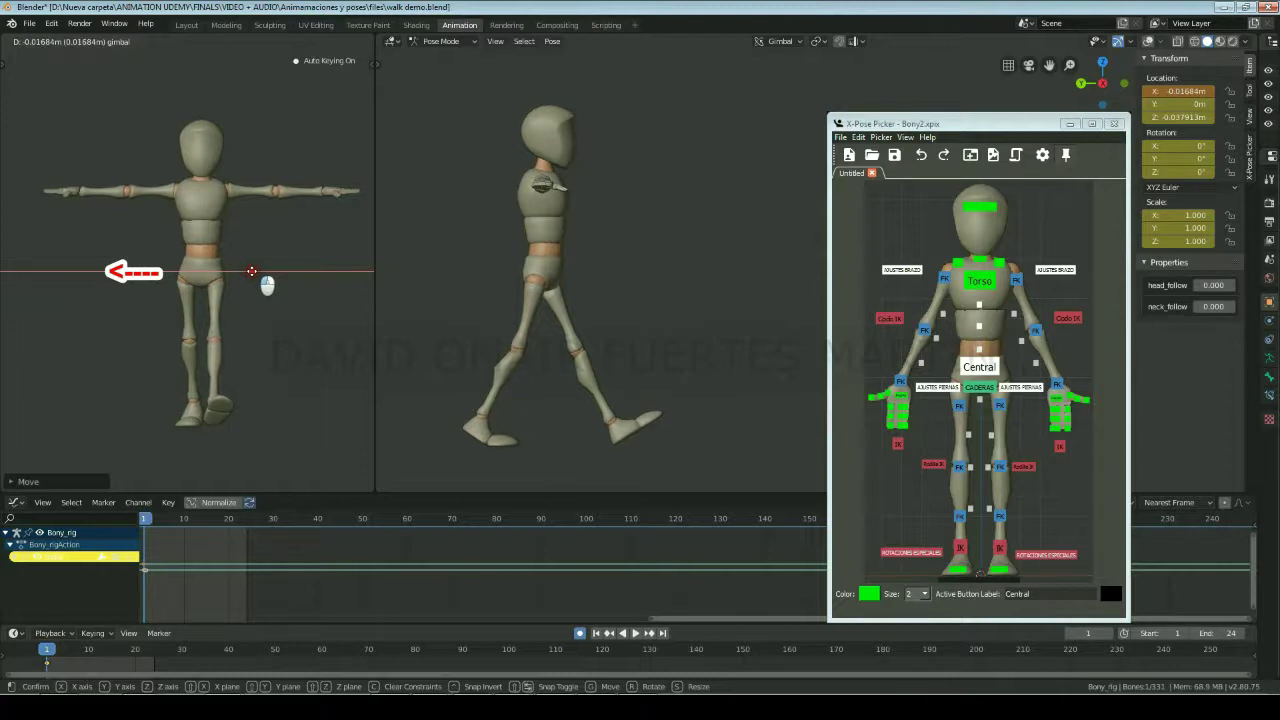
pyautogui.moveTo(251, 271); pyautogui.dragTo(252, 271)
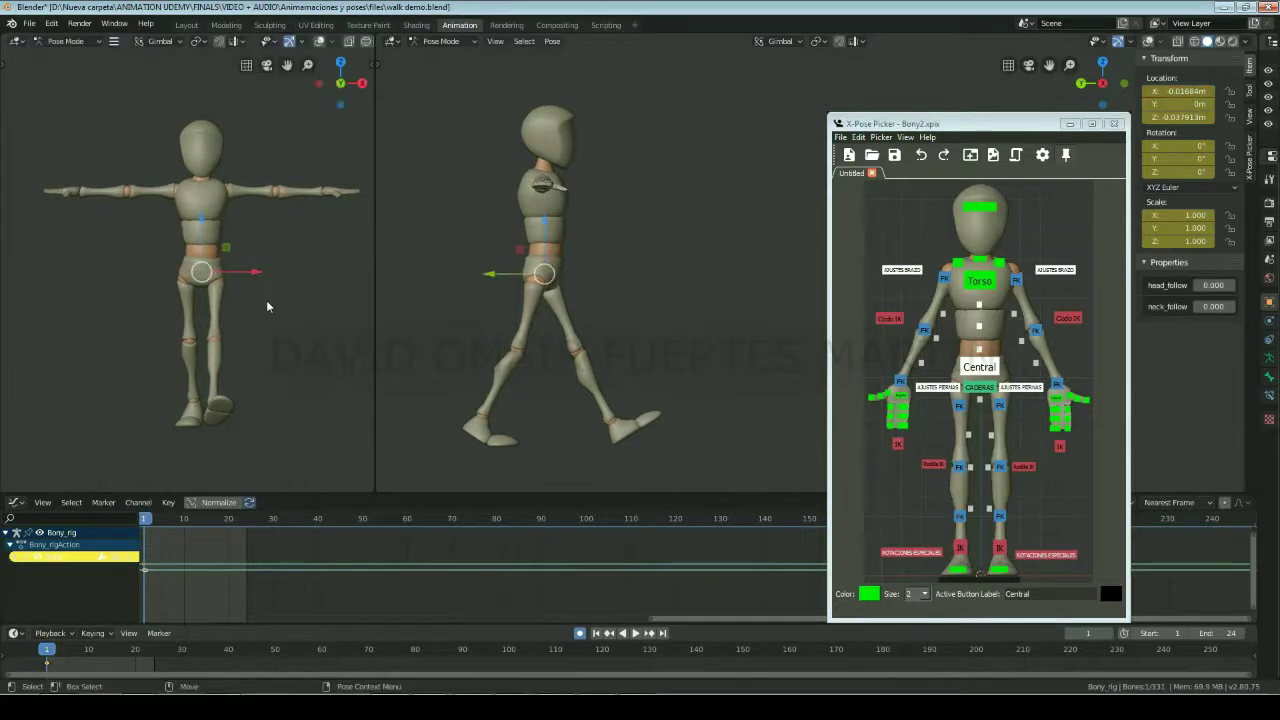
pyautogui.click(979, 281)
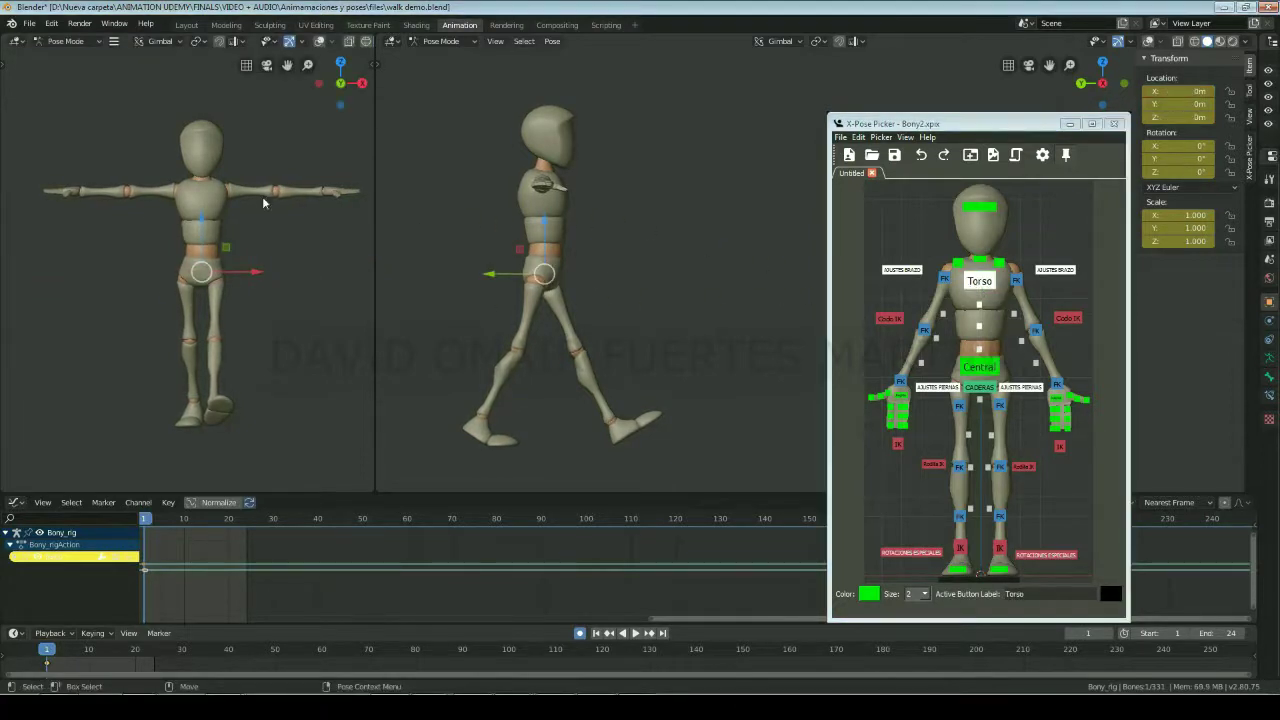
# Step: Rotate the torso, nudge it 0.0168 m along X, and lean it 6.75° in X
pyautogui.moveTo(254, 233); pyautogui.dragTo(241, 208)
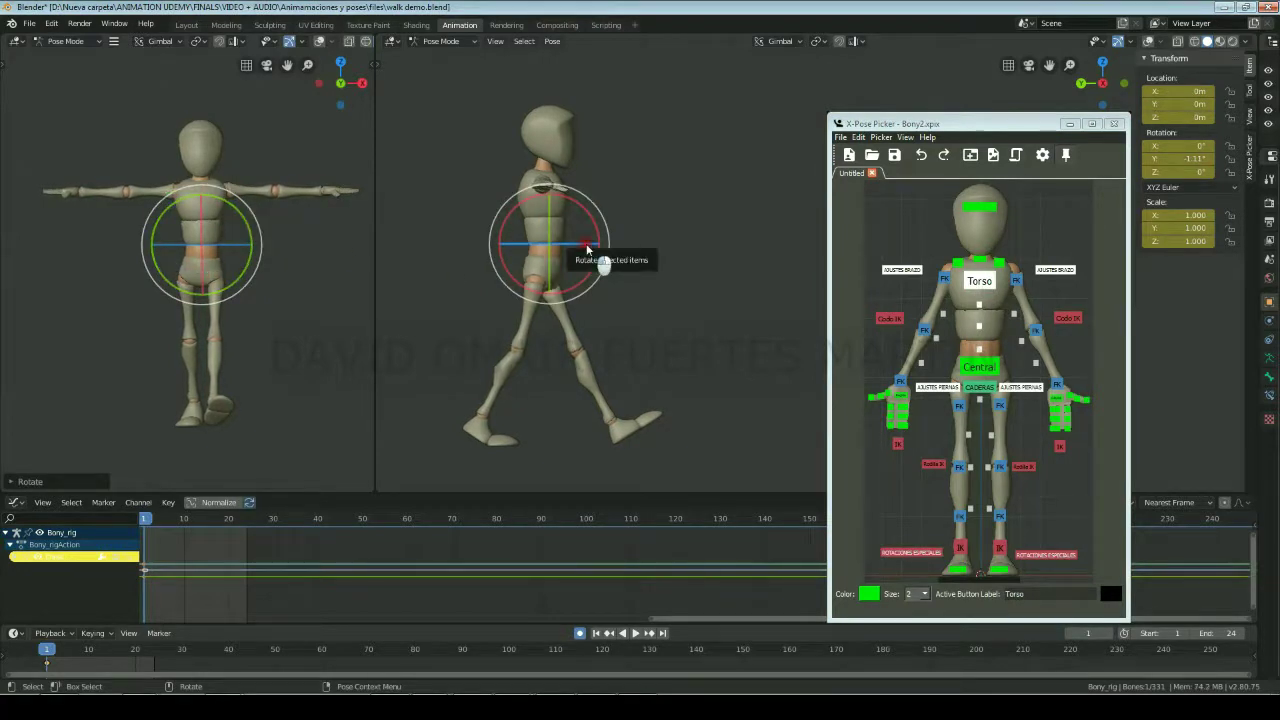
pyautogui.moveTo(585, 240); pyautogui.dragTo(585, 252)
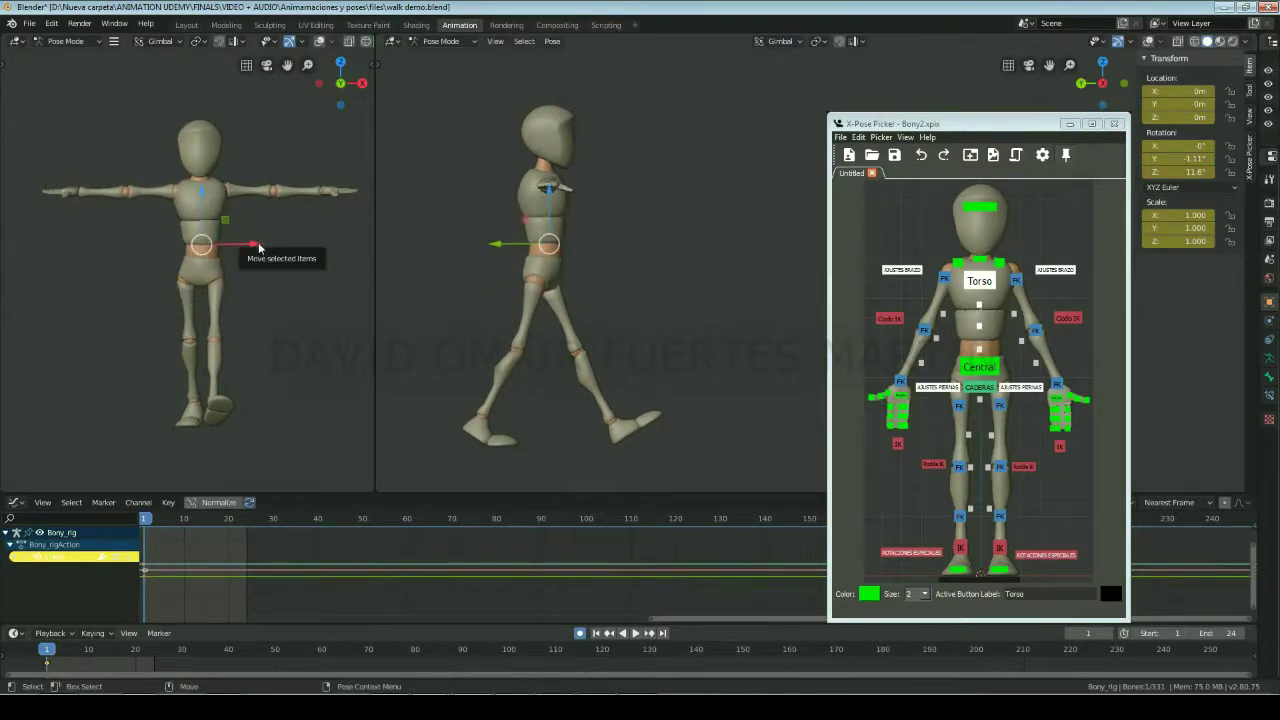
pyautogui.moveTo(258, 246); pyautogui.dragTo(262, 250)
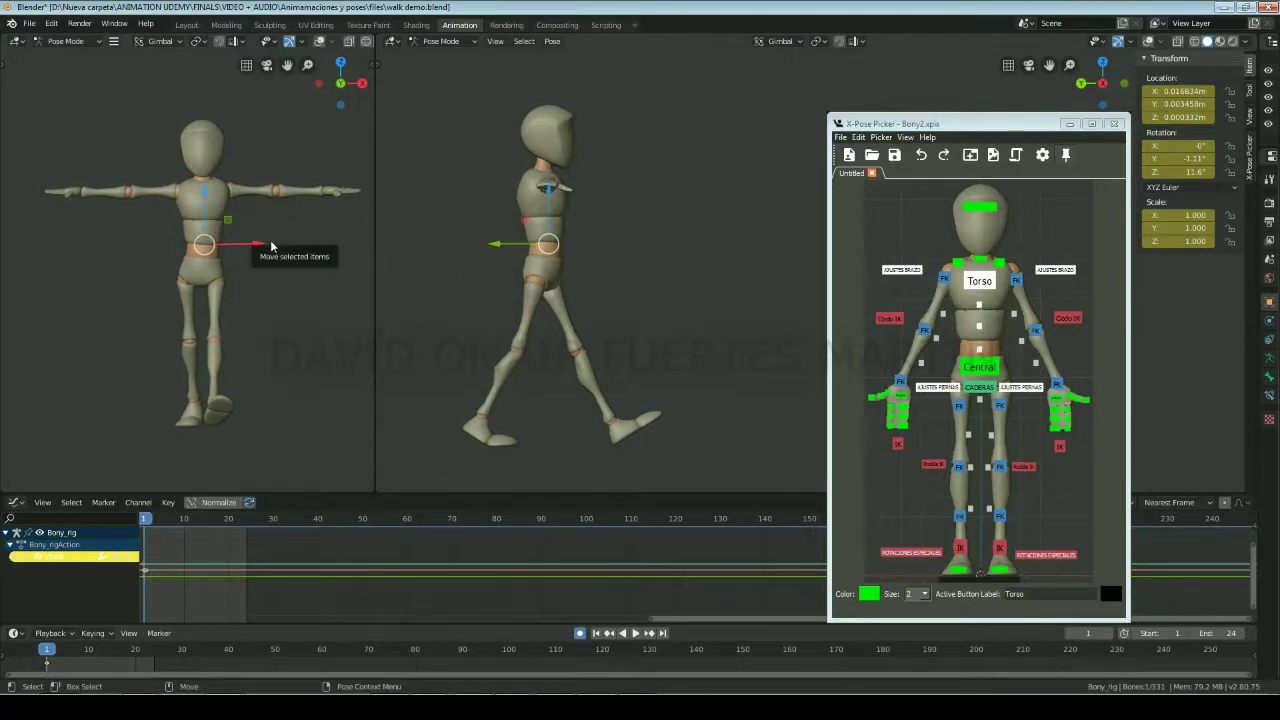
pyautogui.hotkey('shift', 'space')
pyautogui.press('r')
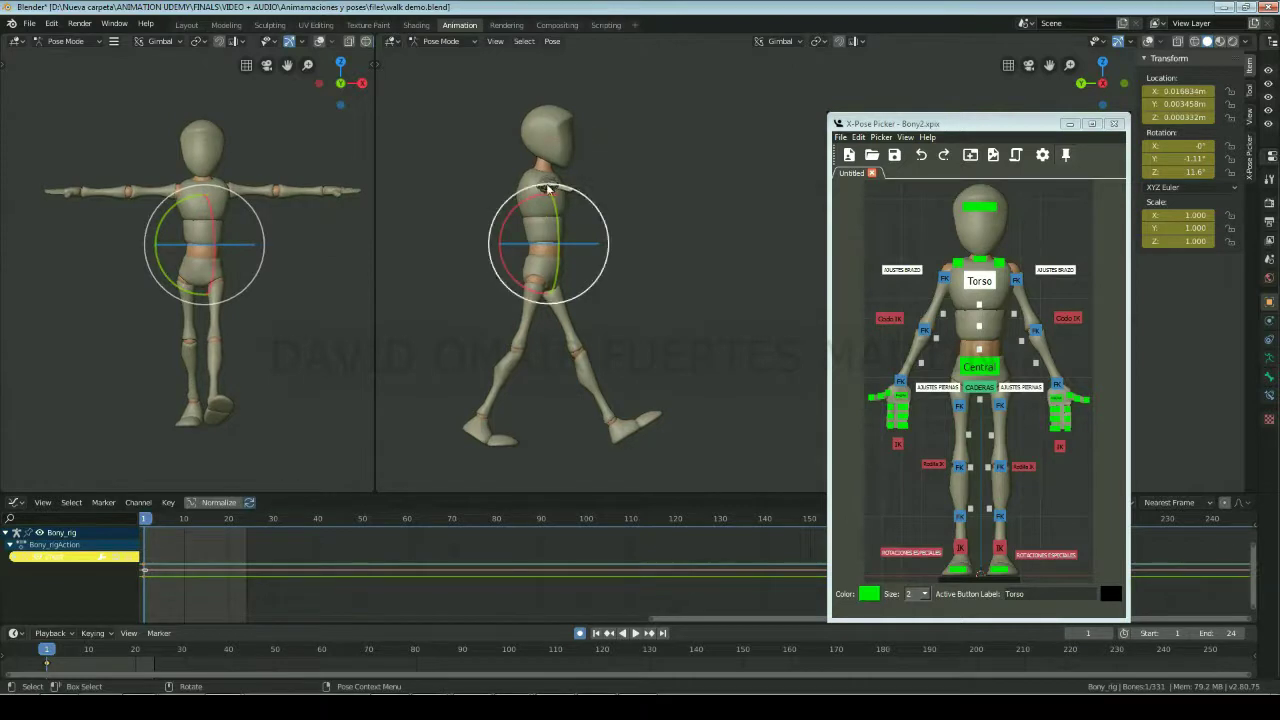
pyautogui.moveTo(526, 199); pyautogui.dragTo(532, 197)
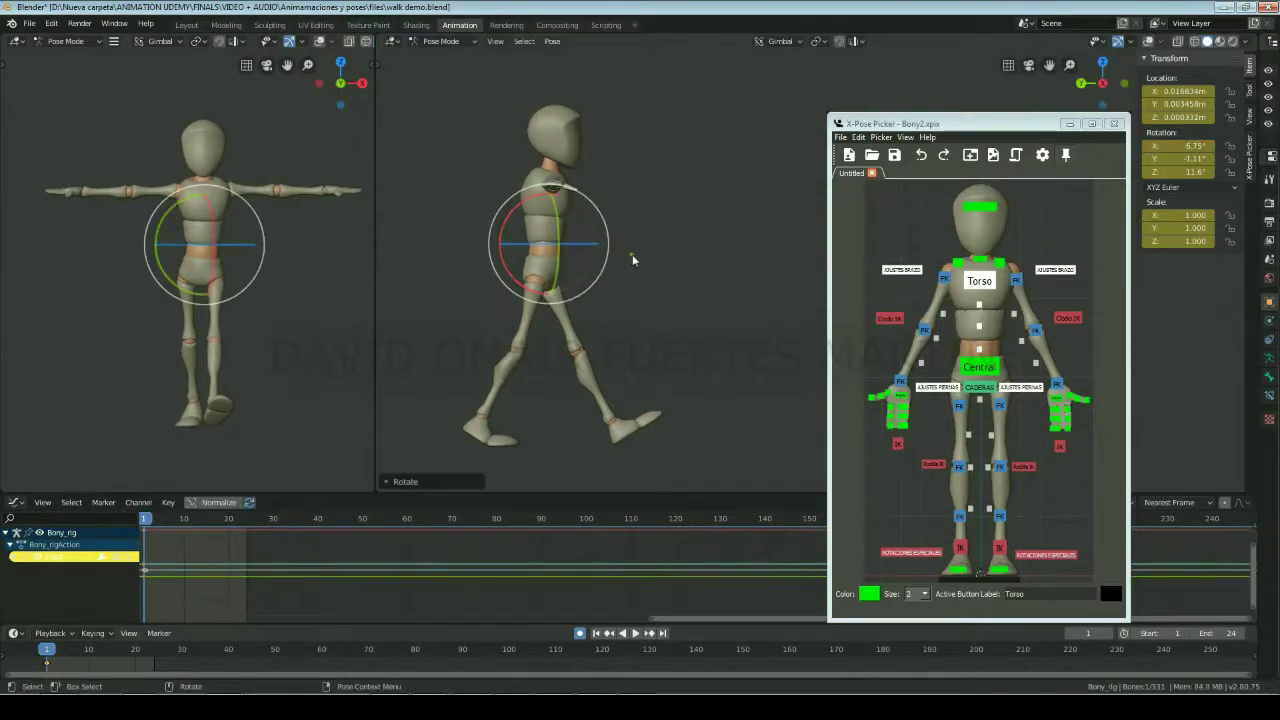
# Step: Lower the right upper arm beside the body and bend the right forearm
pyautogui.click(949, 284)
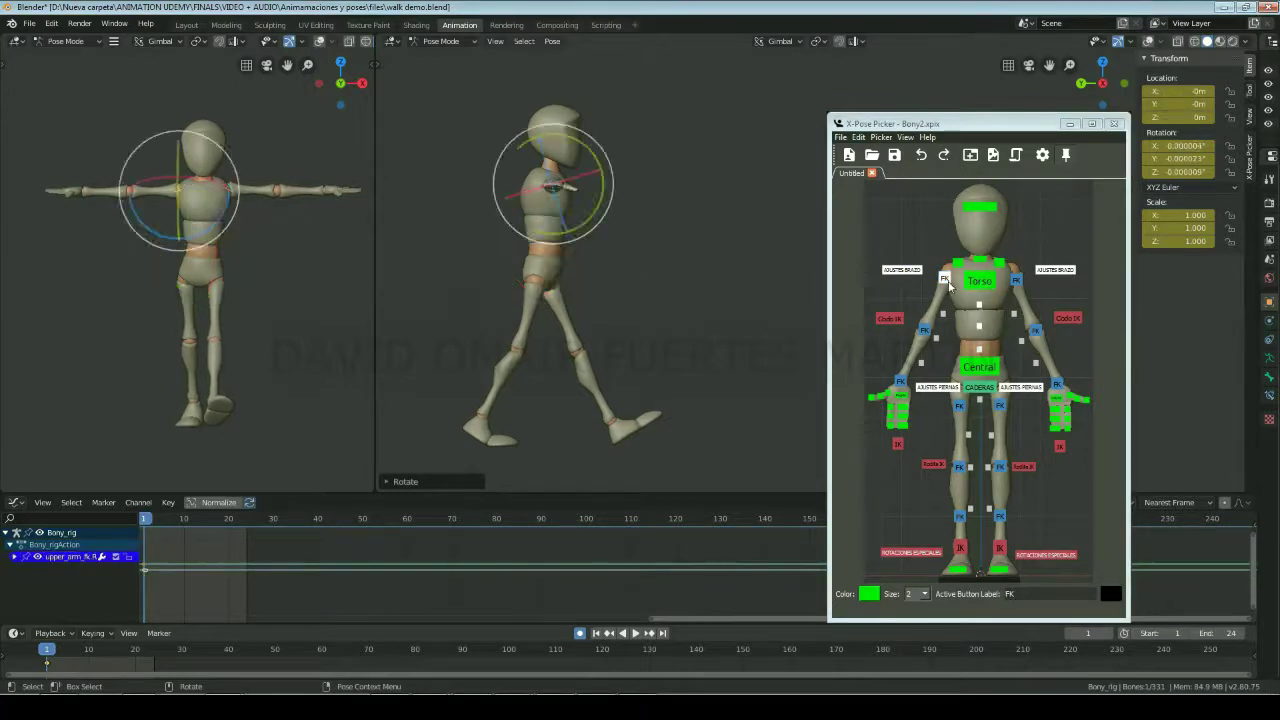
pyautogui.moveTo(561, 206)
pyautogui.mouseDown()
pyautogui.moveTo(582, 247)
pyautogui.moveTo(741, 150)
pyautogui.mouseUp()
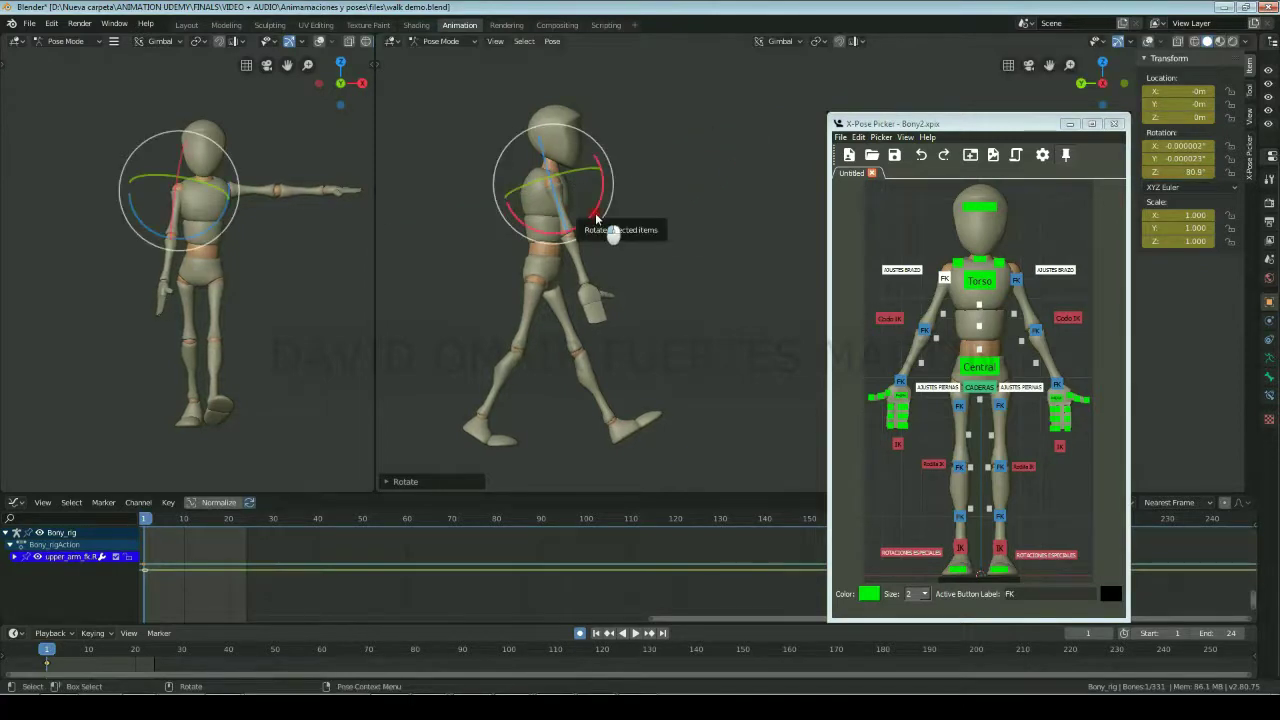
pyautogui.moveTo(597, 218)
pyautogui.mouseDown()
pyautogui.moveTo(582, 218)
pyautogui.moveTo(592, 234)
pyautogui.mouseUp()
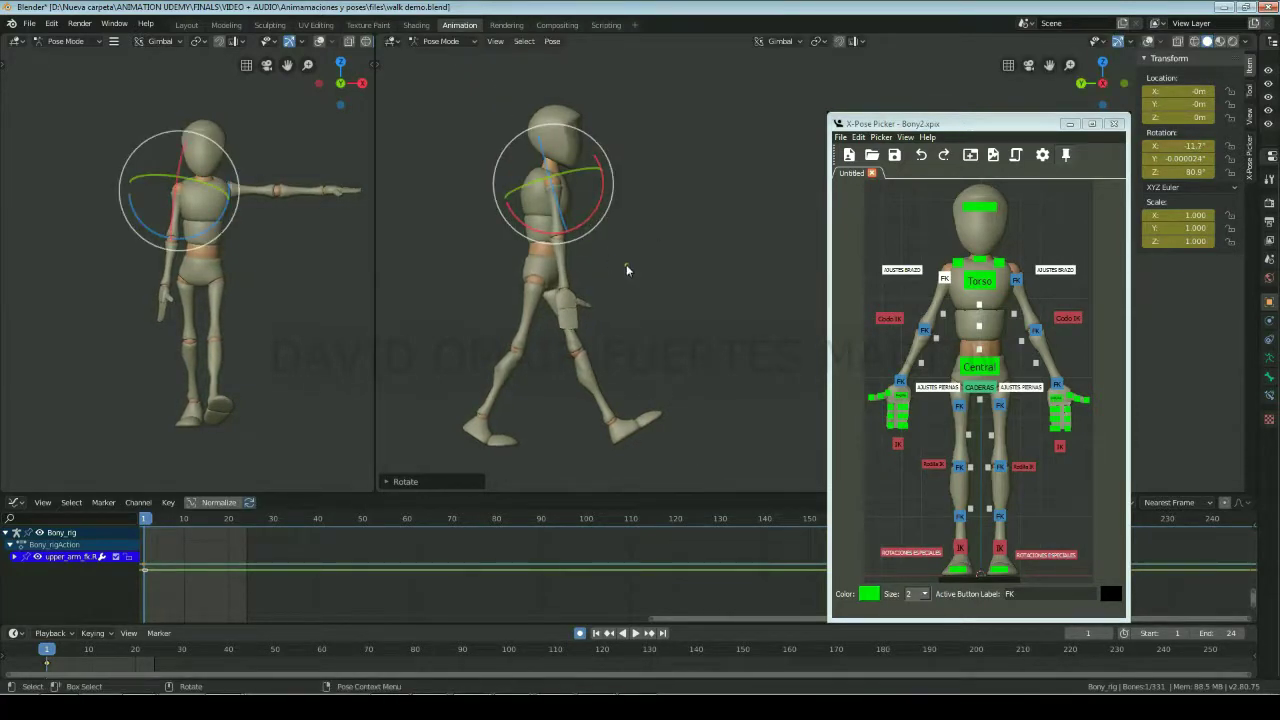
pyautogui.click(924, 330)
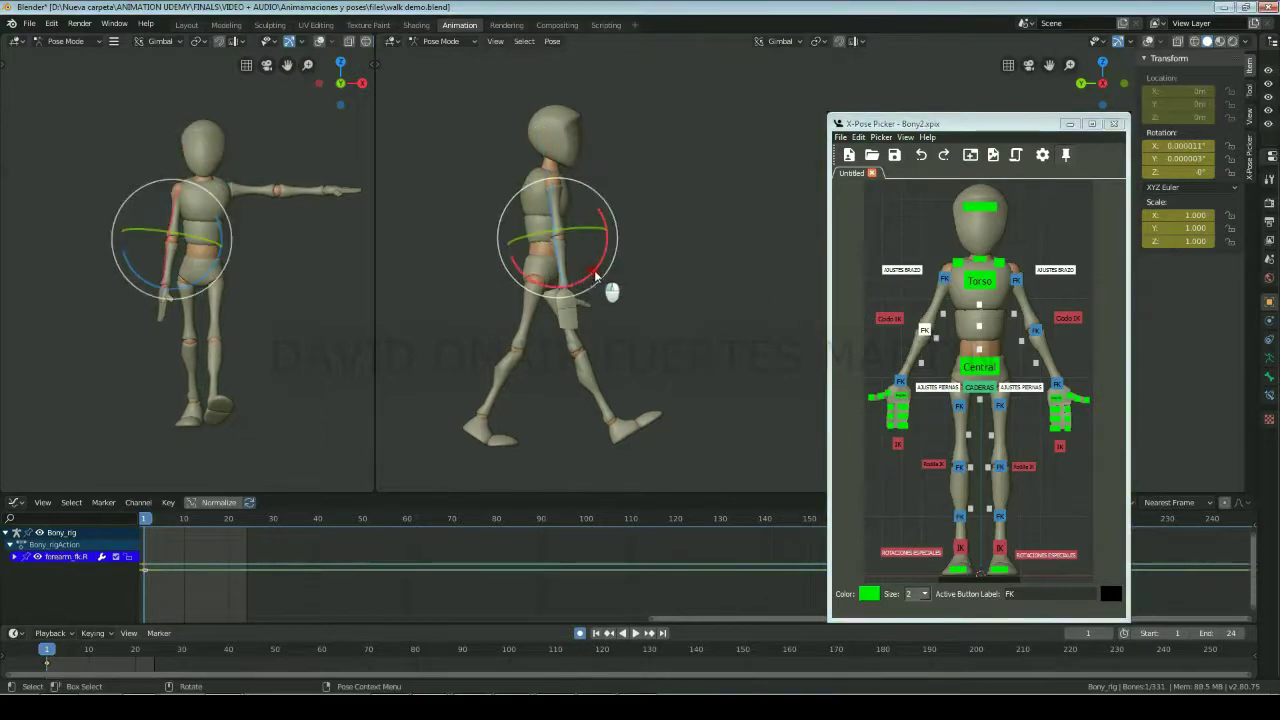
pyautogui.moveTo(594, 270); pyautogui.dragTo(642, 255)
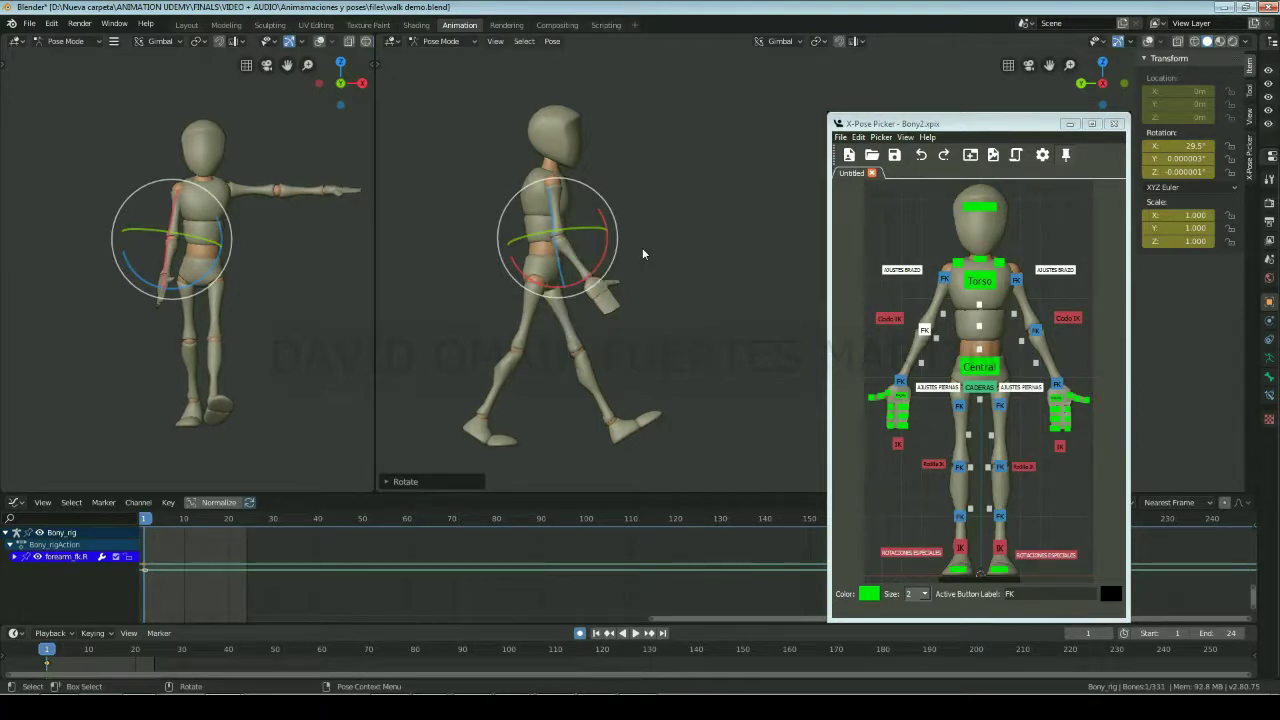
pyautogui.click(945, 276)
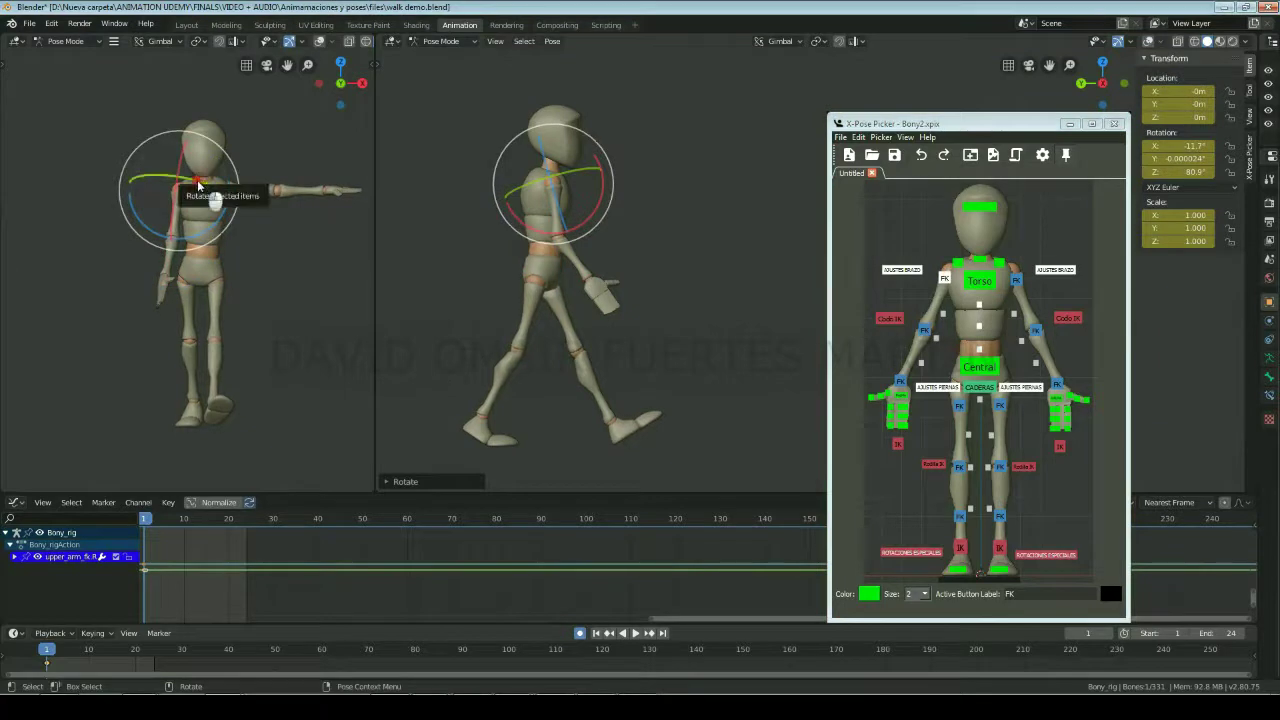
pyautogui.moveTo(198, 179); pyautogui.dragTo(218, 188)
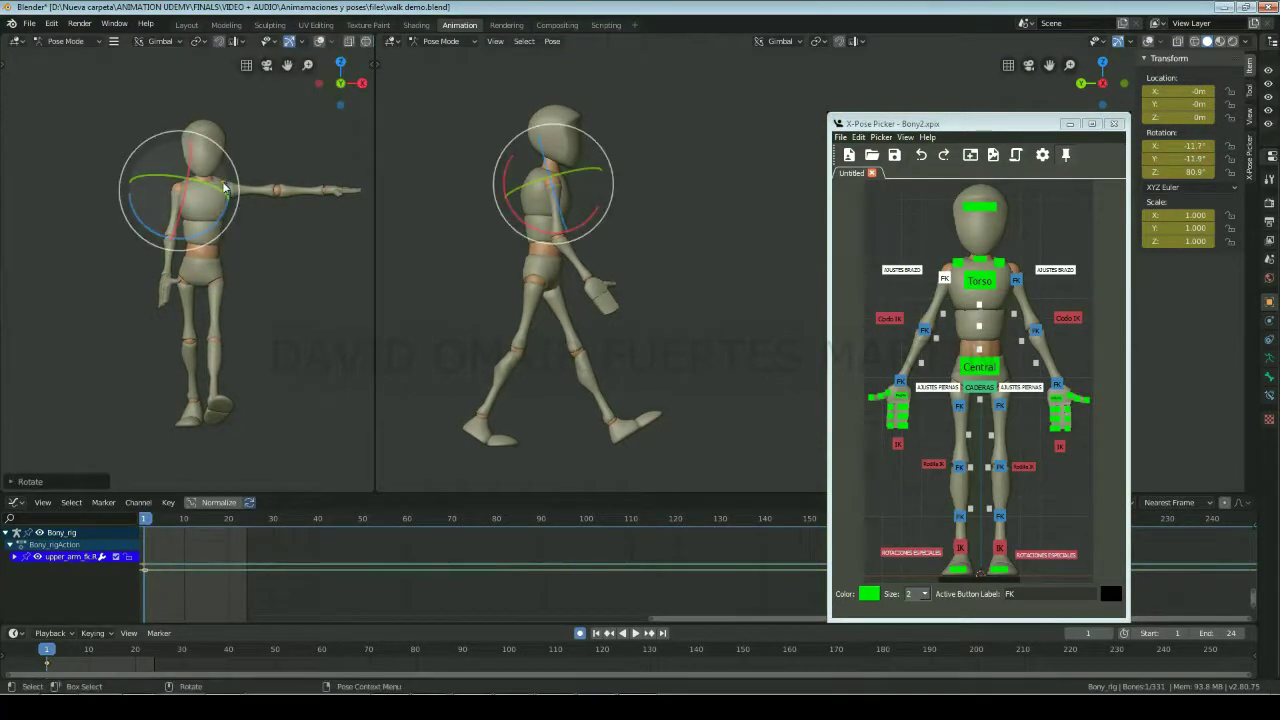
# Step: Twist the chest slightly and rotate the right hand to 12.8° X, 23.1° Y, -7.58° Z
pyautogui.click(955, 264)
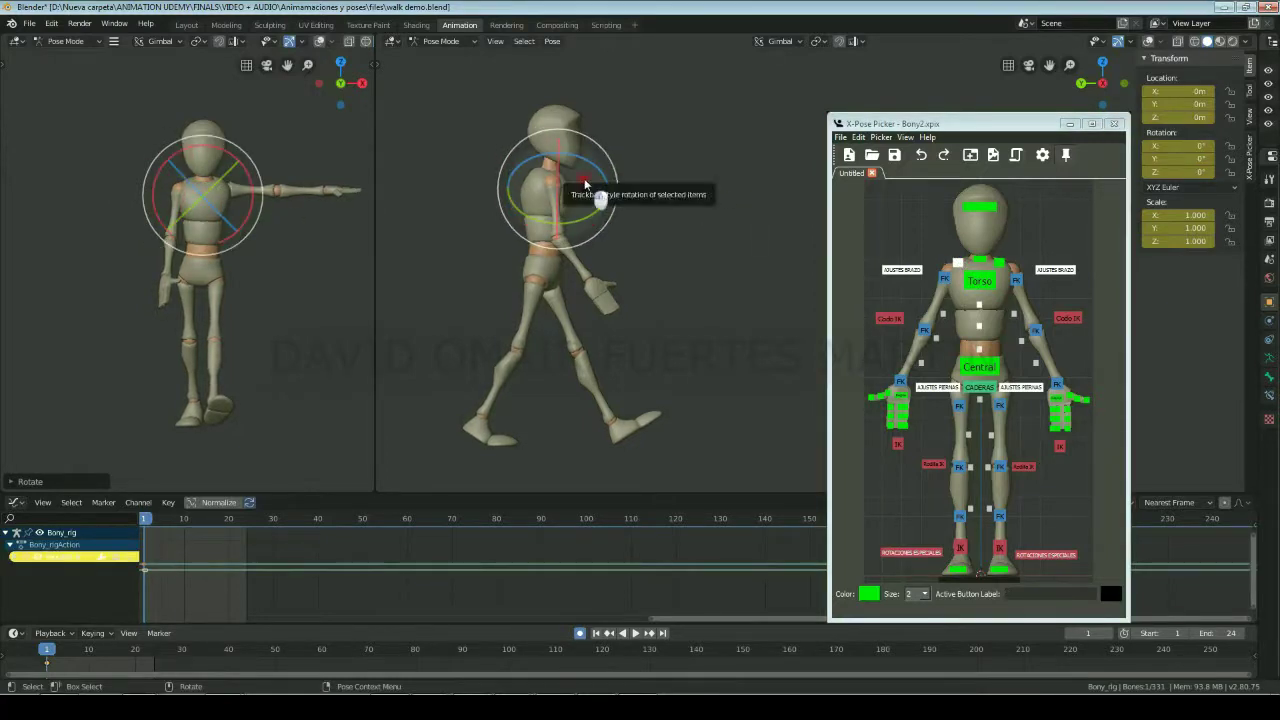
pyautogui.moveTo(585, 183); pyautogui.dragTo(587, 183)
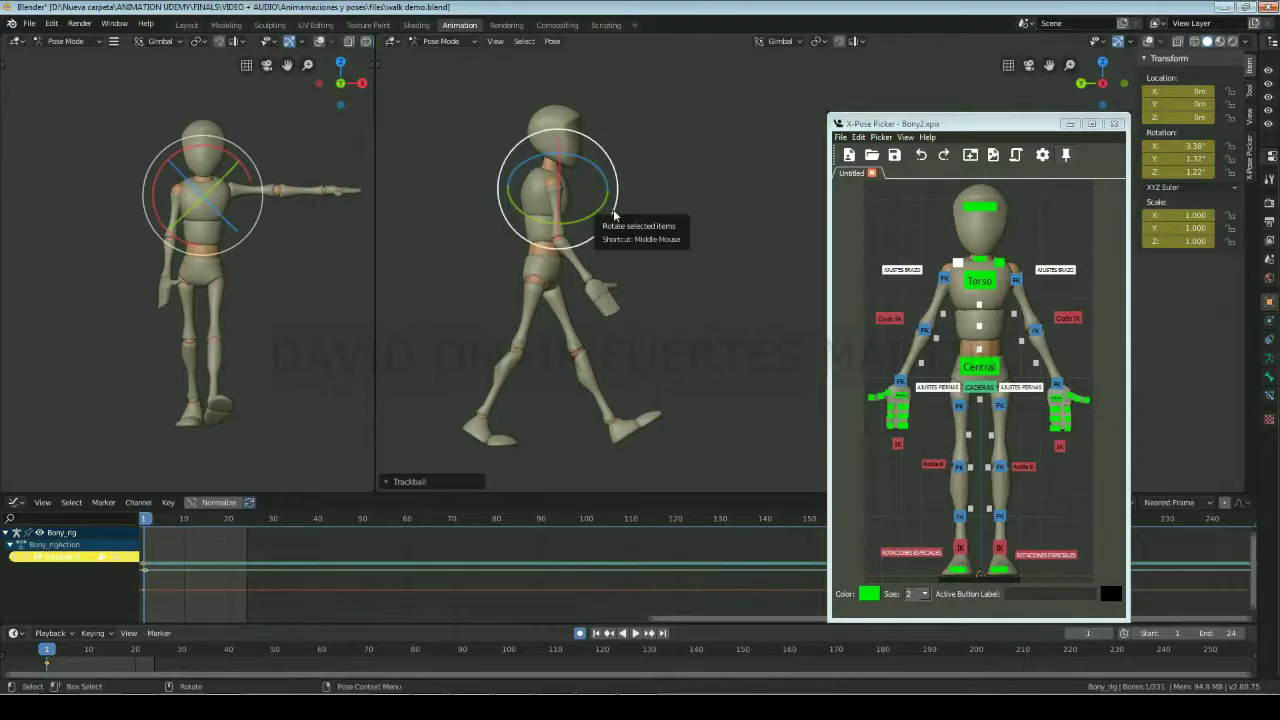
pyautogui.click(900, 381)
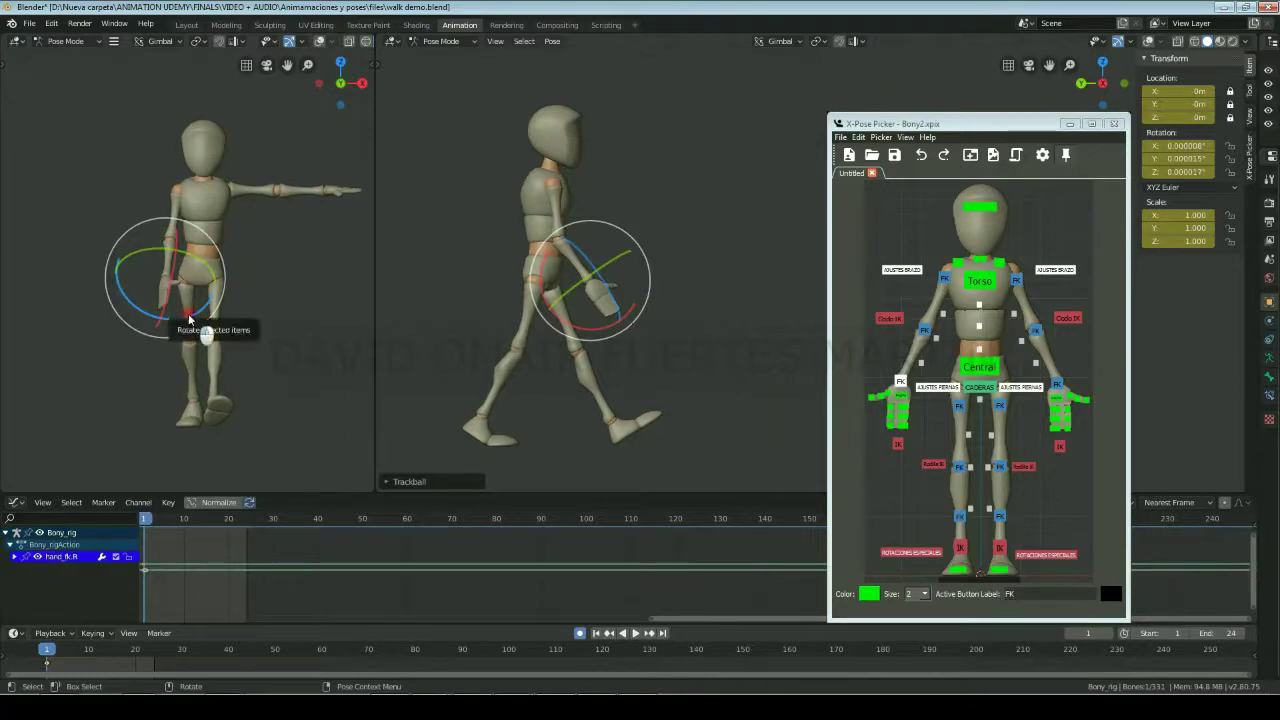
pyautogui.moveTo(186, 312); pyautogui.dragTo(182, 313)
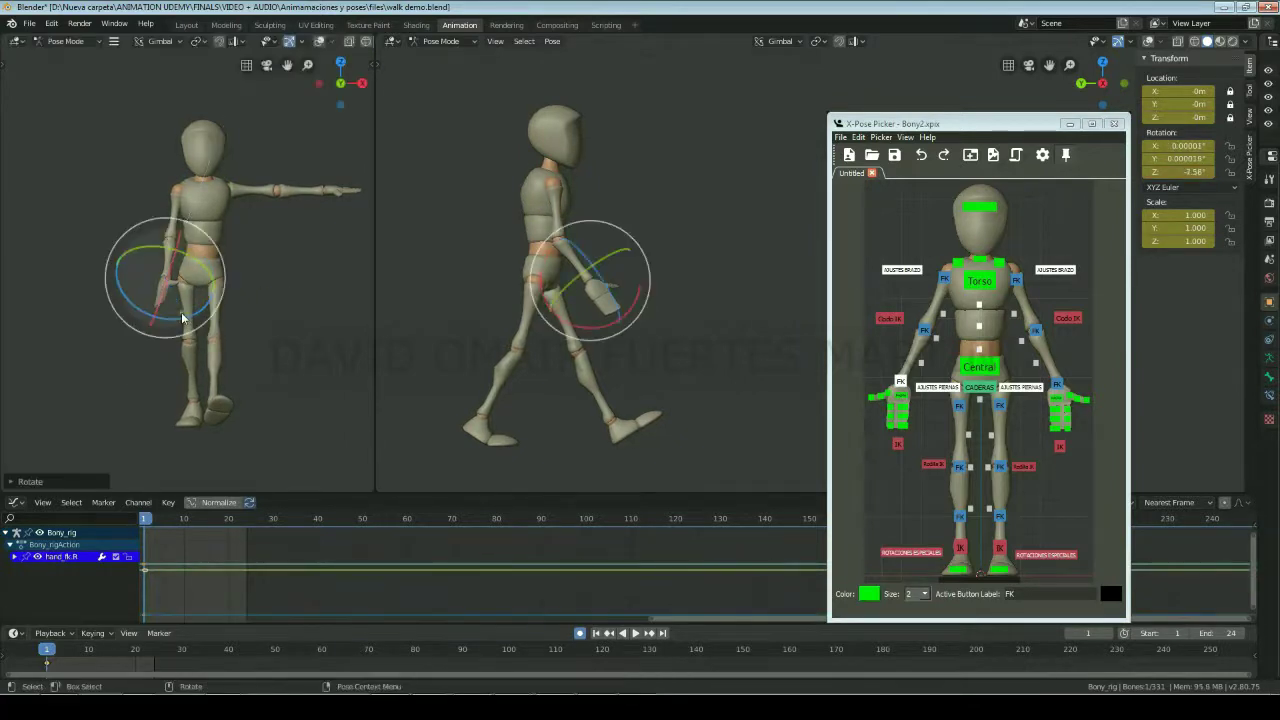
pyautogui.moveTo(574, 324); pyautogui.dragTo(584, 323)
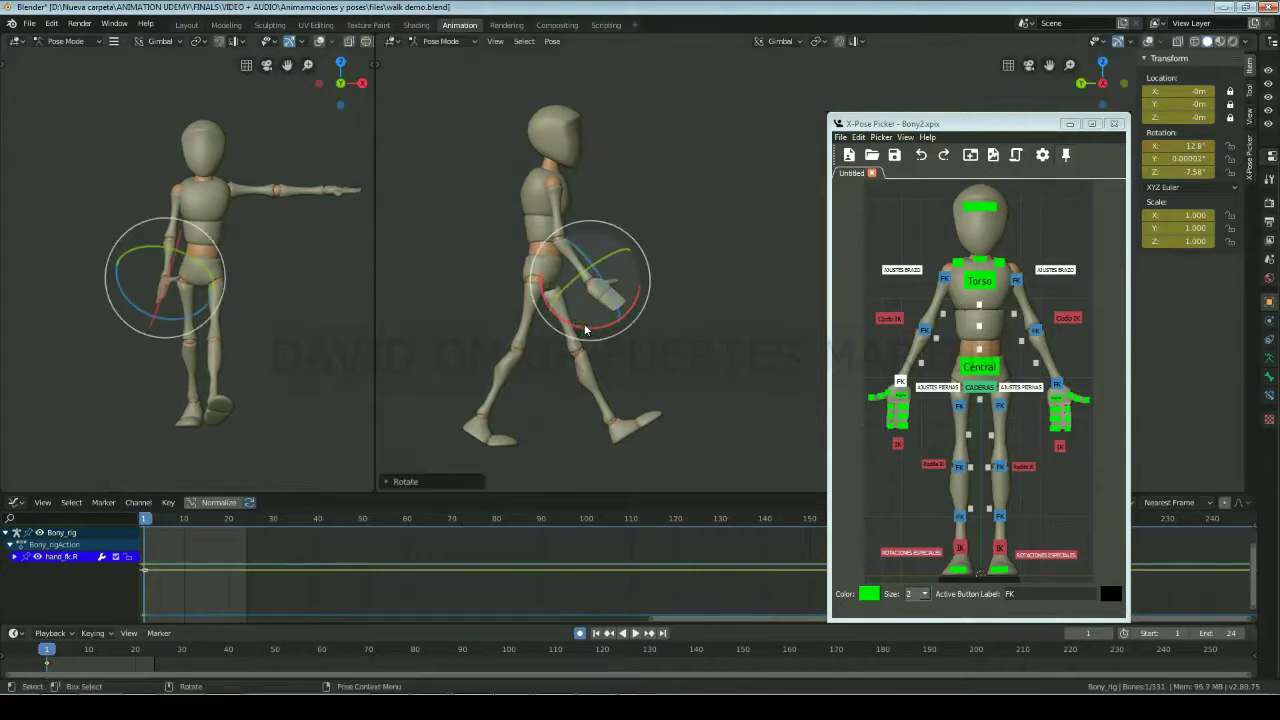
pyautogui.moveTo(197, 258); pyautogui.dragTo(182, 256)
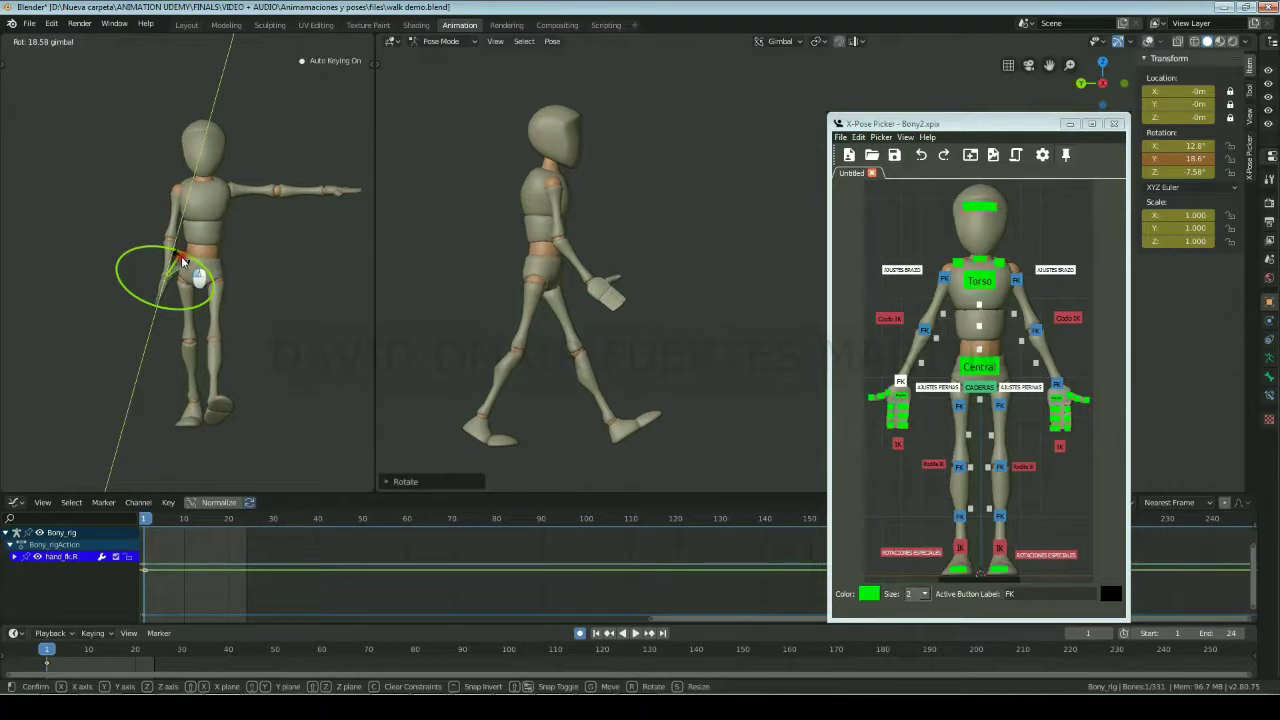
pyautogui.moveTo(180, 256); pyautogui.dragTo(180, 256)
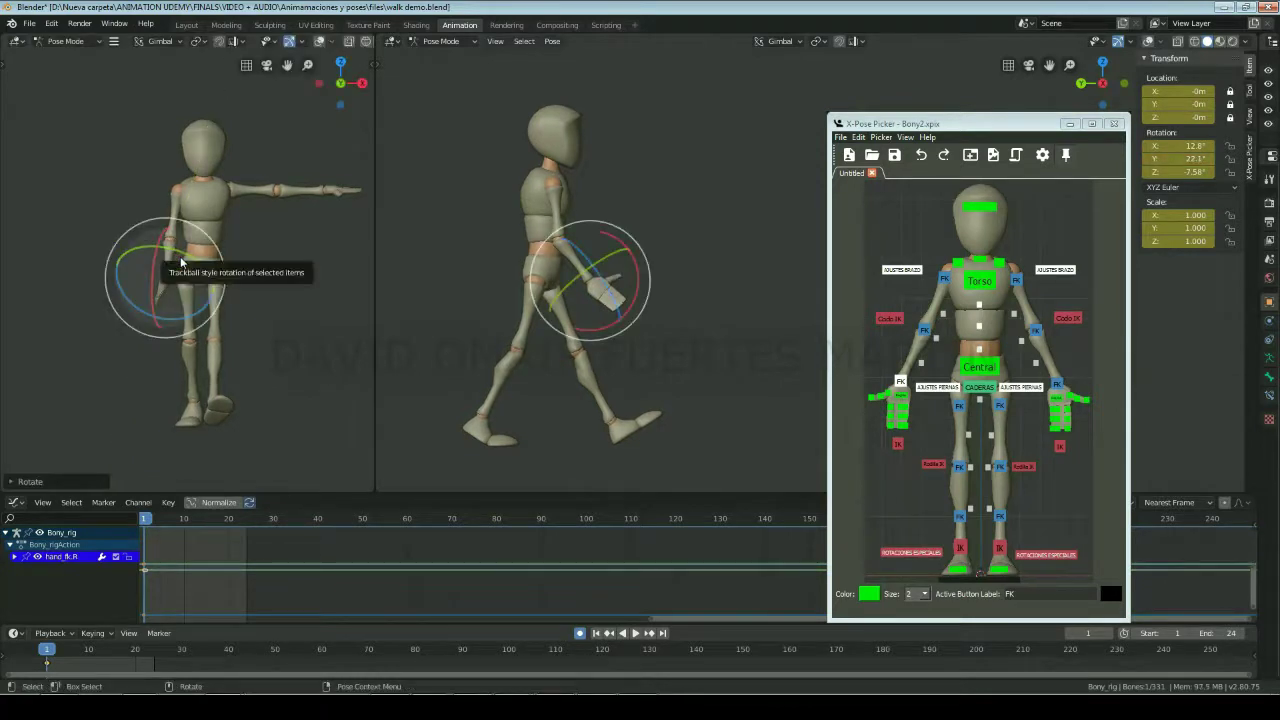
pyautogui.scroll(5, 618, 346)
pyautogui.moveTo(700, 300); pyautogui.dragTo(701, 316, button='middle')
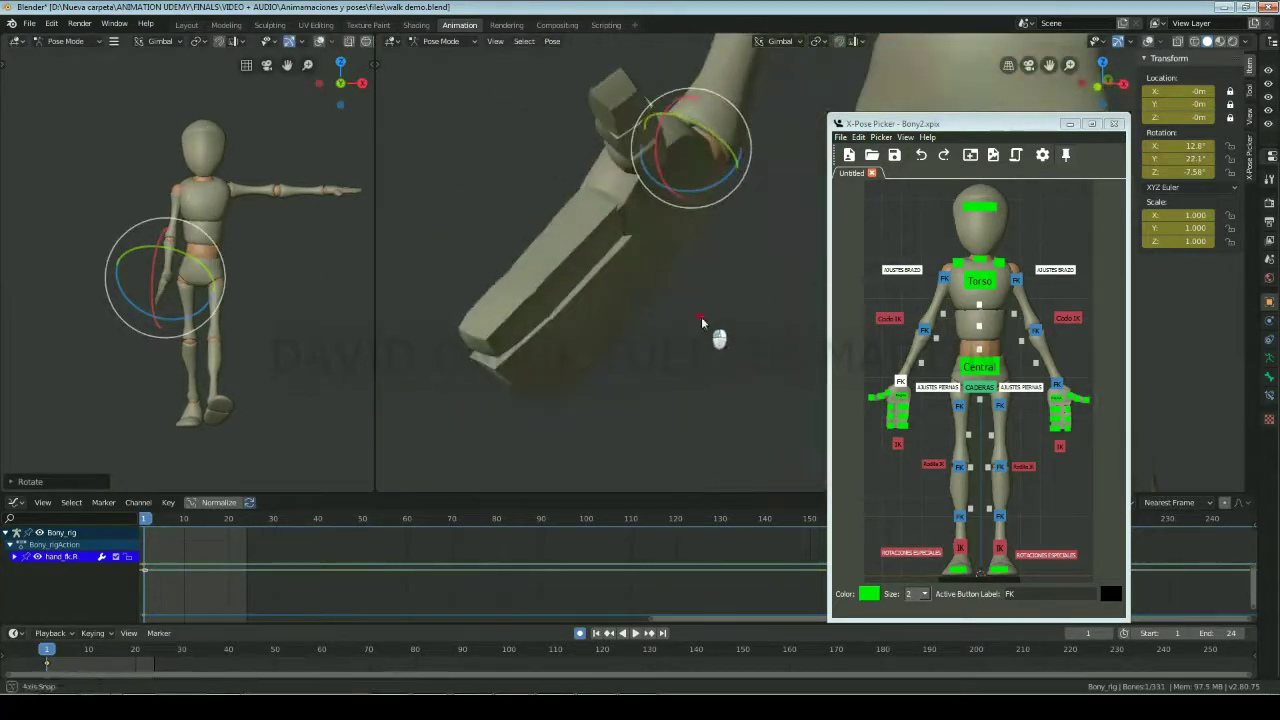
# Step: Bend the right middle finger bone
pyautogui.click(626, 313)
pyautogui.moveTo(626, 313); pyautogui.dragTo(646, 329)
pyautogui.click(903, 427)
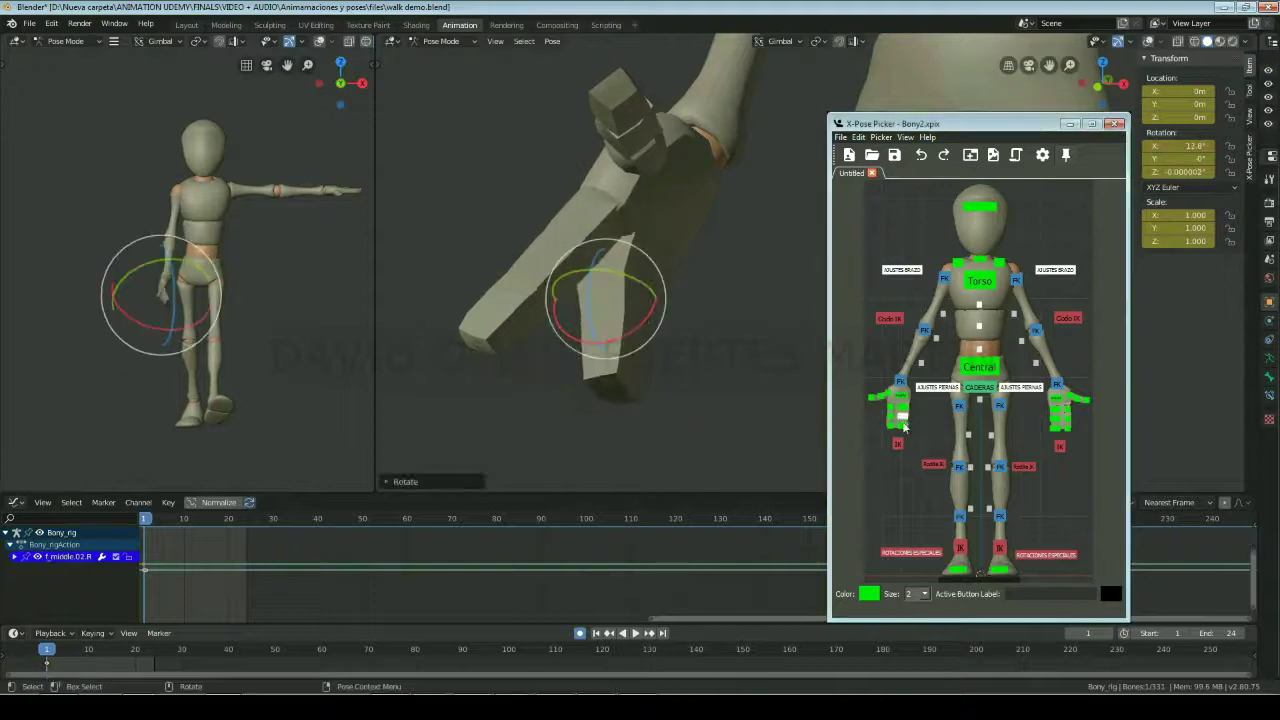
pyautogui.press('r')
pyautogui.press('r')
# Step: Curl the right index finger at both its base and tip
pyautogui.click(571, 350)
pyautogui.click(890, 408)
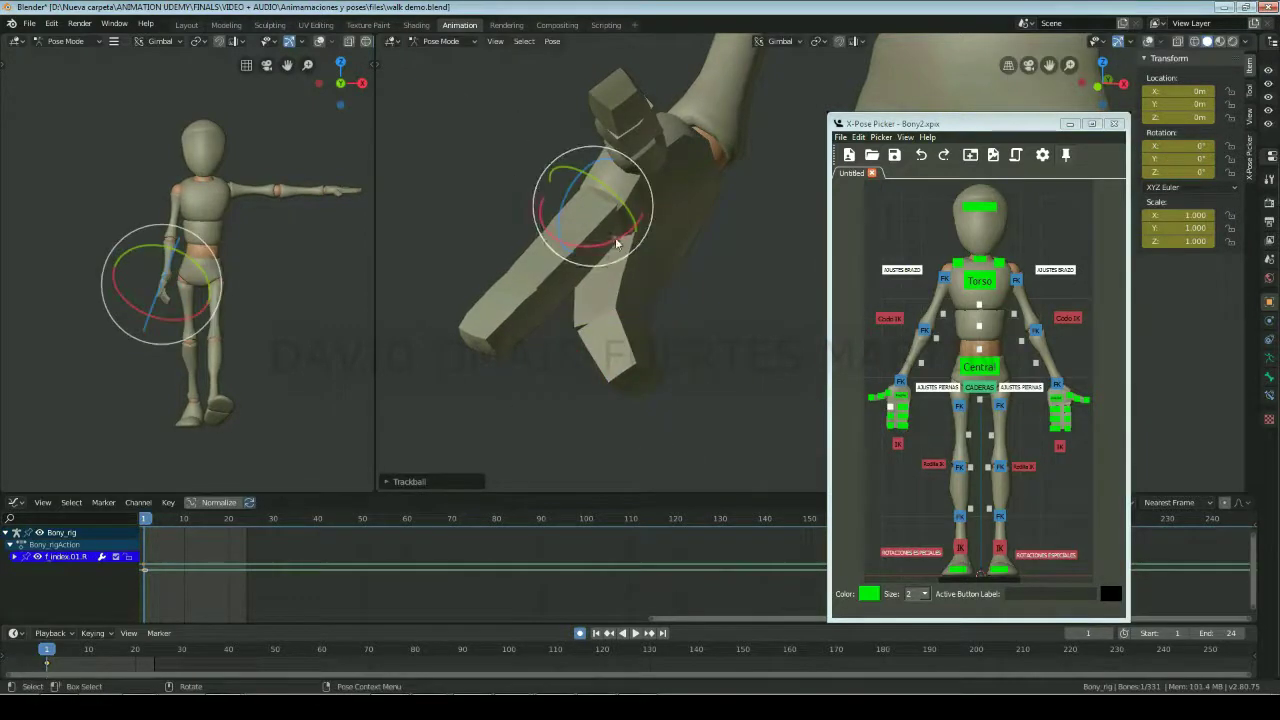
pyautogui.click(598, 300)
pyautogui.press('r')
pyautogui.click(672, 367)
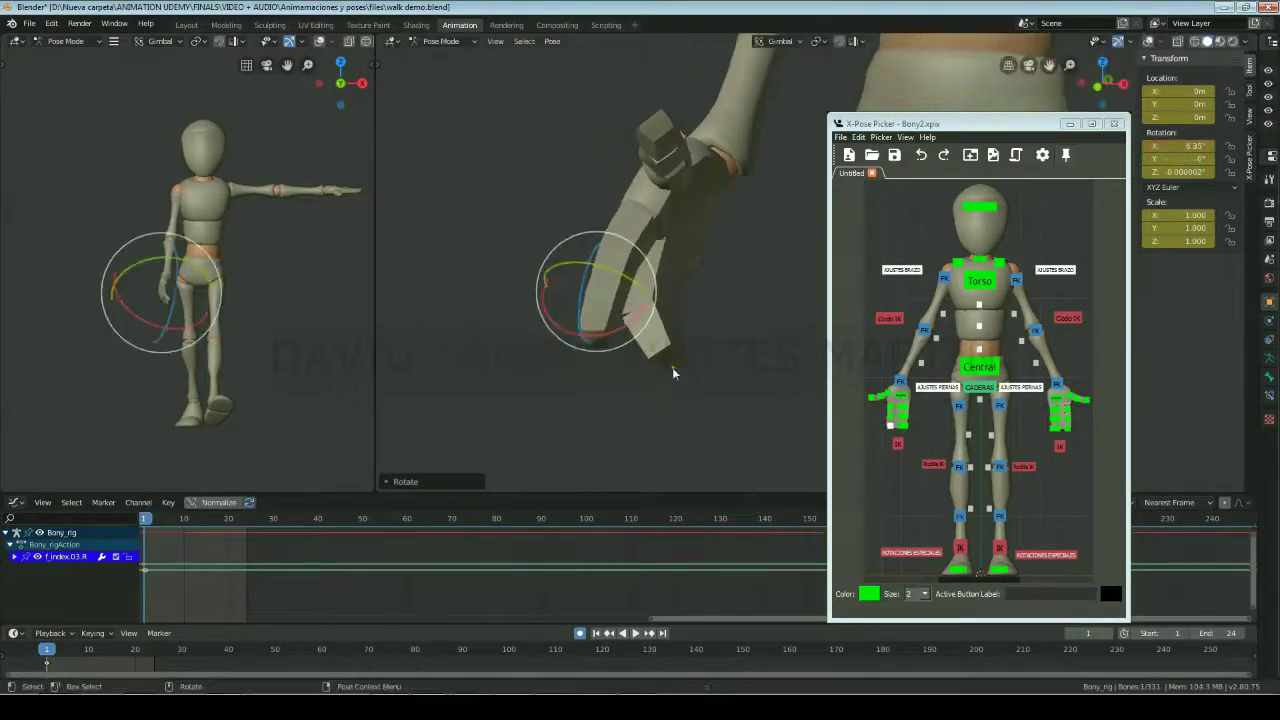
pyautogui.moveTo(672, 367)
pyautogui.mouseDown(button='middle')
pyautogui.moveTo(643, 400)
pyautogui.moveTo(600, 300)
pyautogui.mouseUp(button='middle')
pyautogui.click(600, 300)
pyautogui.press('r')
pyautogui.click(551, 253)
pyautogui.moveTo(551, 253)
pyautogui.mouseDown(button='middle')
pyautogui.moveTo(481, 352)
pyautogui.moveTo(600, 333)
pyautogui.mouseUp(button='middle')
# Step: Rotate the right thumb to 60.7° X, -11° Y, 47.9° Z
pyautogui.click(660, 255)
pyautogui.press('r')
pyautogui.press('r')
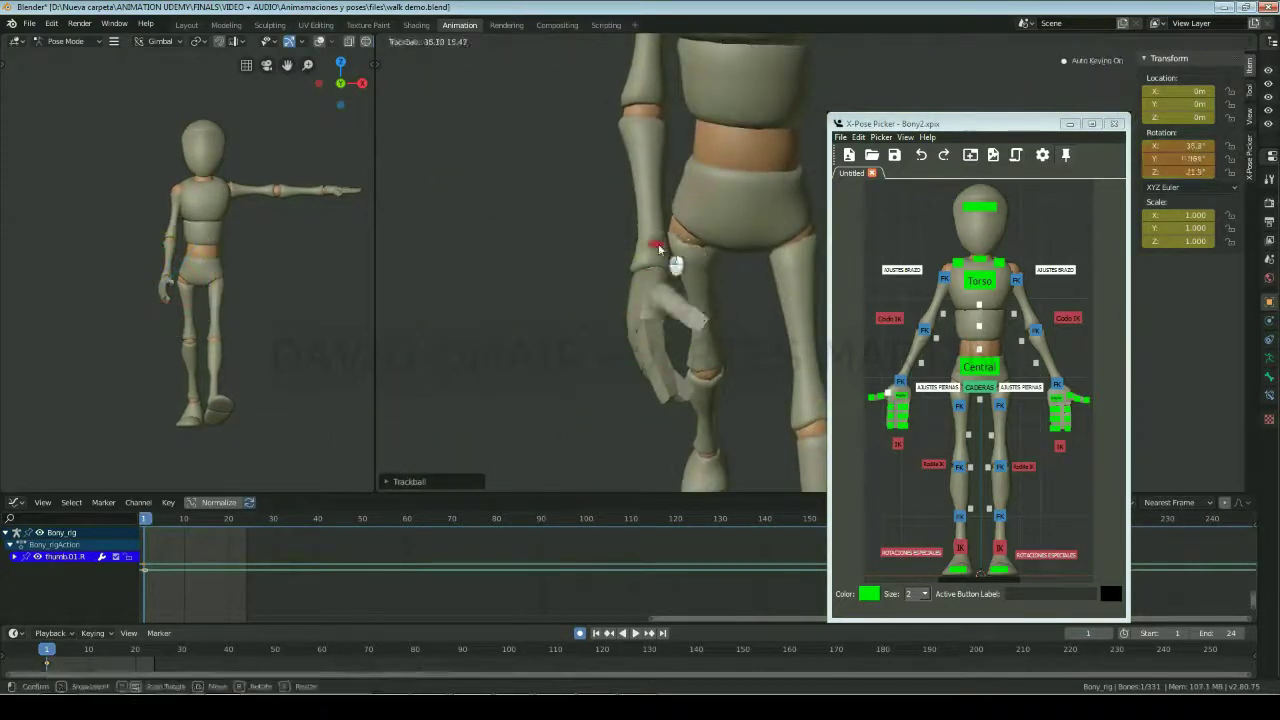
pyautogui.click(666, 366)
pyautogui.moveTo(666, 366)
pyautogui.mouseDown(button='middle')
pyautogui.moveTo(536, 393)
pyautogui.moveTo(534, 362)
pyautogui.moveTo(707, 382)
pyautogui.moveTo(594, 348)
pyautogui.moveTo(636, 342)
pyautogui.moveTo(700, 300)
pyautogui.mouseUp(button='middle')
pyautogui.press('r')
pyautogui.click(548, 355)
# Step: Deselect all bones and set a slightly tilted side view of the rig
pyautogui.scroll(3, 594, 348)
pyautogui.scroll(-5, 657, 348)
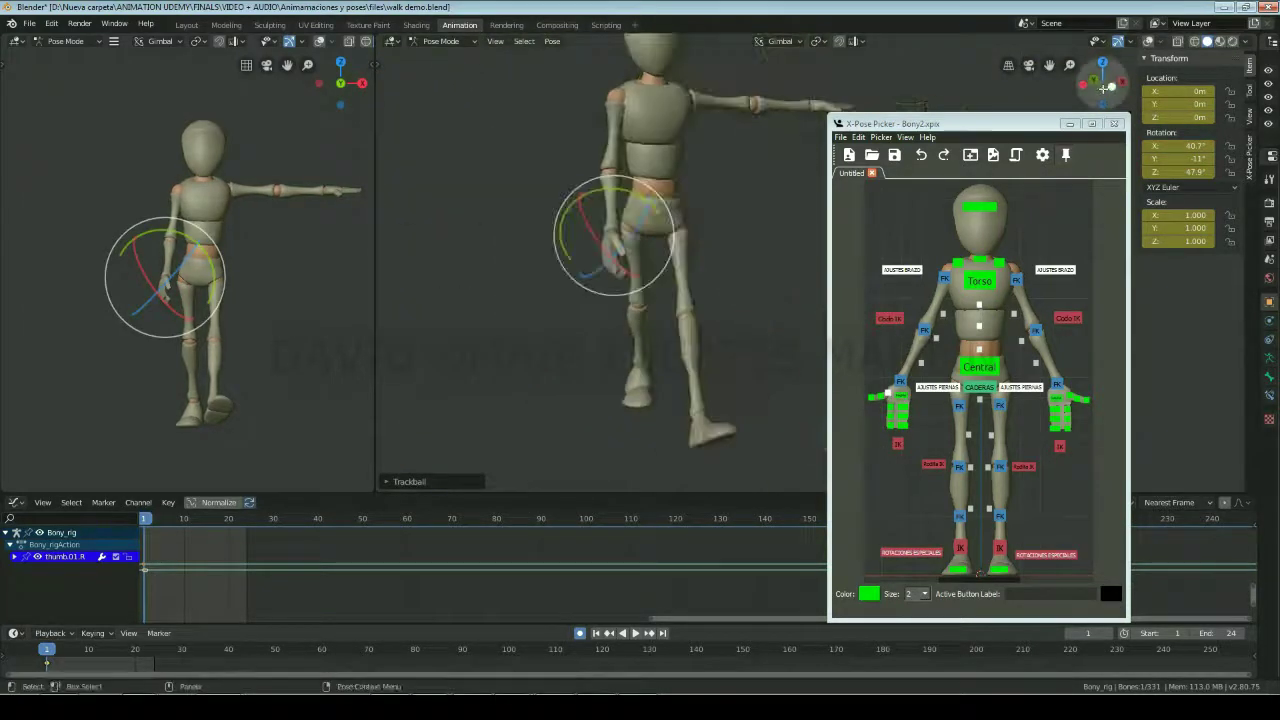
pyautogui.moveTo(1105, 100); pyautogui.dragTo(1085, 84)
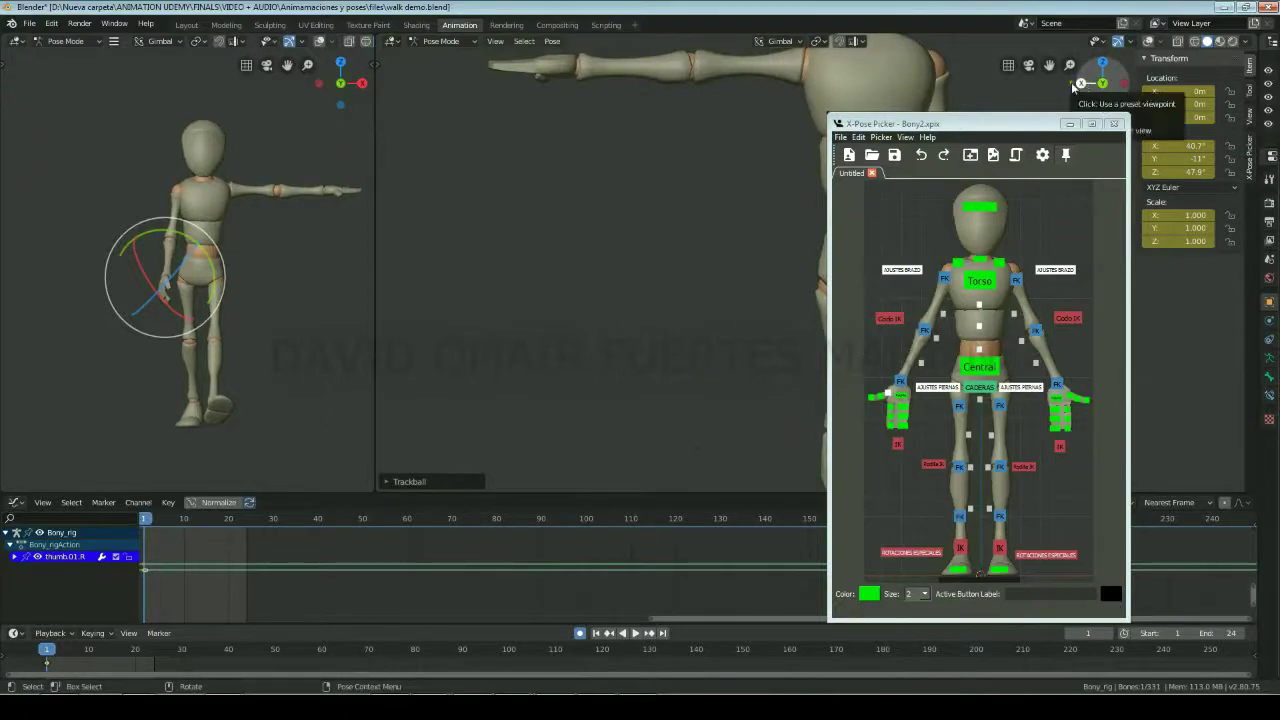
pyautogui.hotkey('alt', 'a')
pyautogui.click(1080, 82)
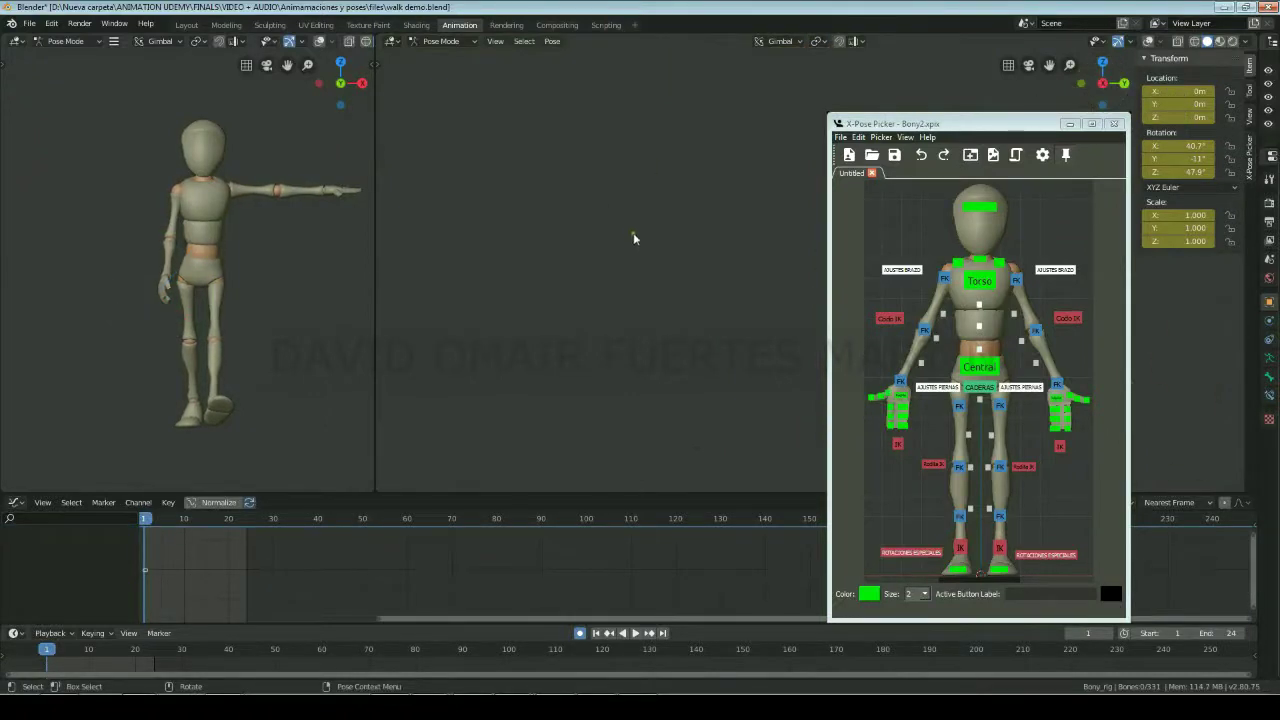
pyautogui.moveTo(499, 235); pyautogui.dragTo(634, 304, button='middle')
# Step: Rotate the left upper arm downward and tilt it on its X axis
pyautogui.scroll(2, 633, 306)
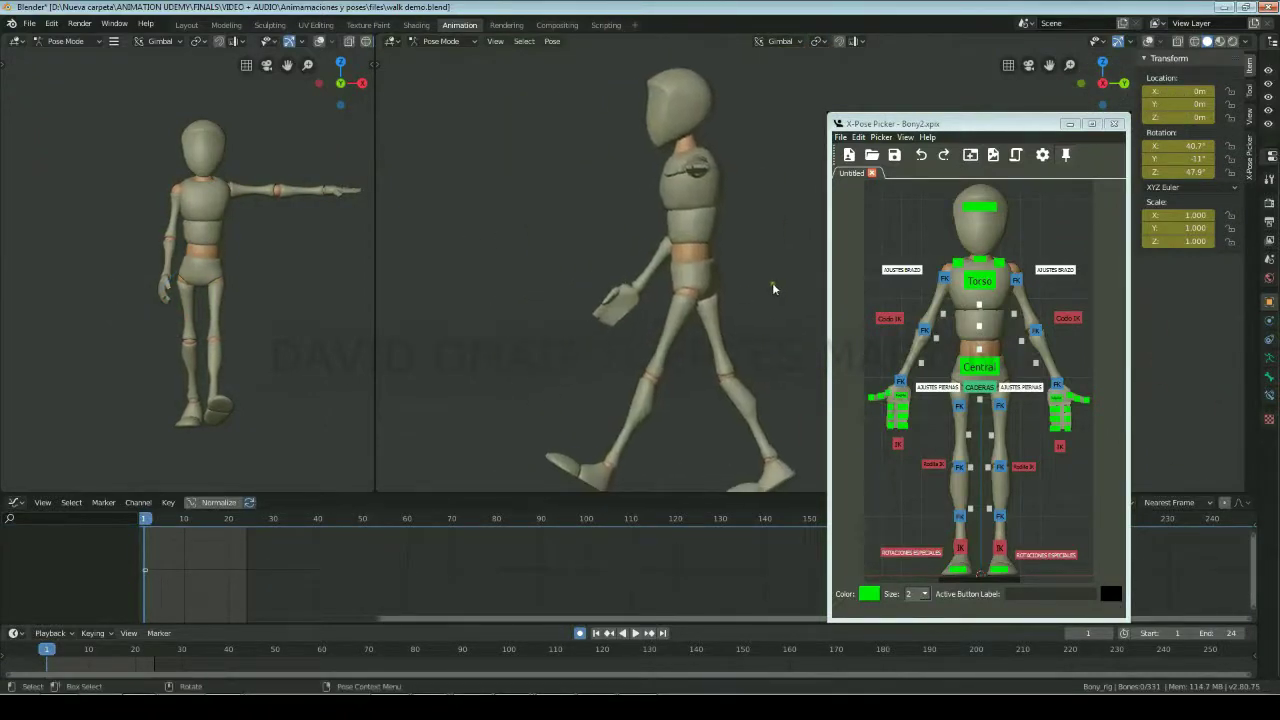
pyautogui.click(1016, 280)
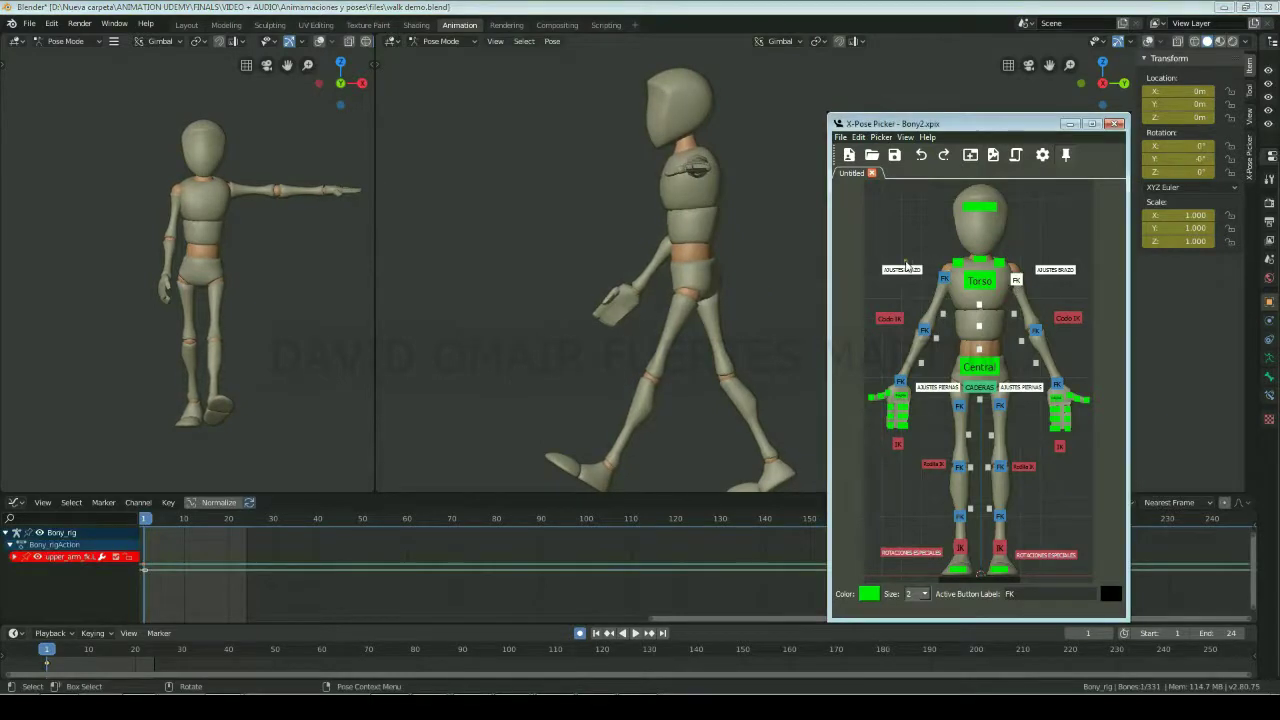
pyautogui.click(760, 251)
pyautogui.scroll(-2, 760, 256)
pyautogui.click(648, 202)
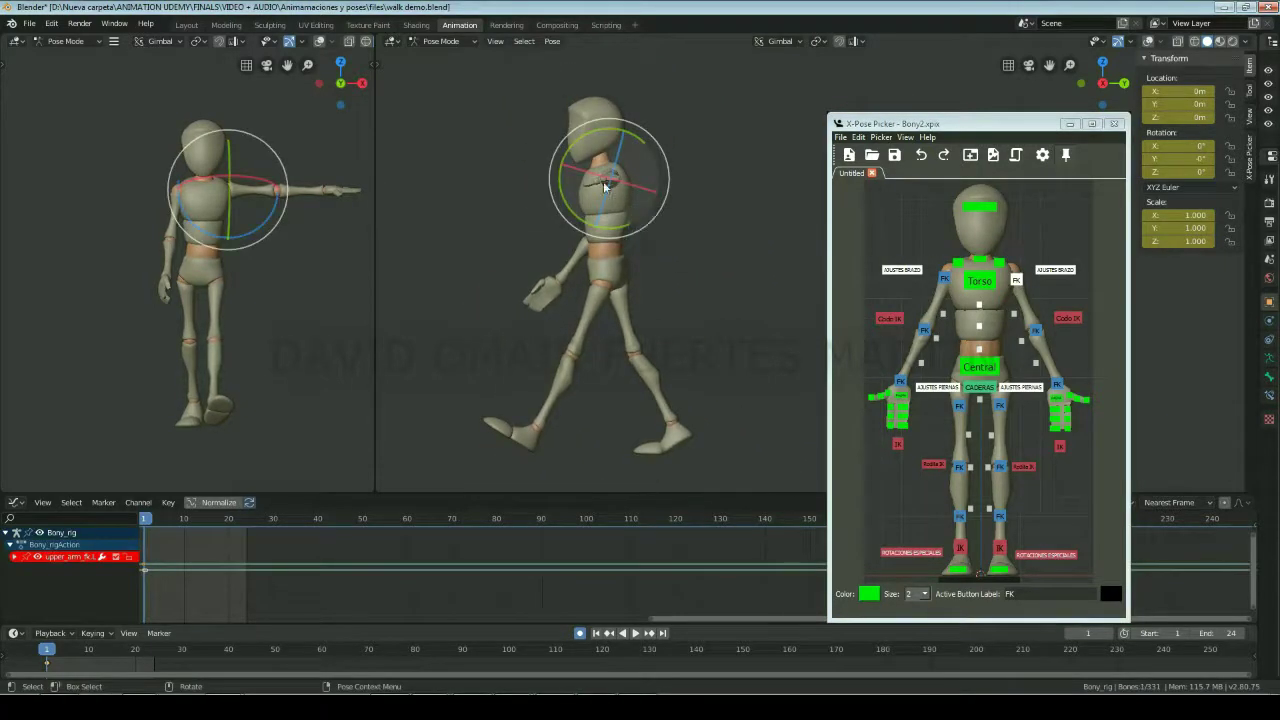
pyautogui.press('r')
pyautogui.click(400, 128)
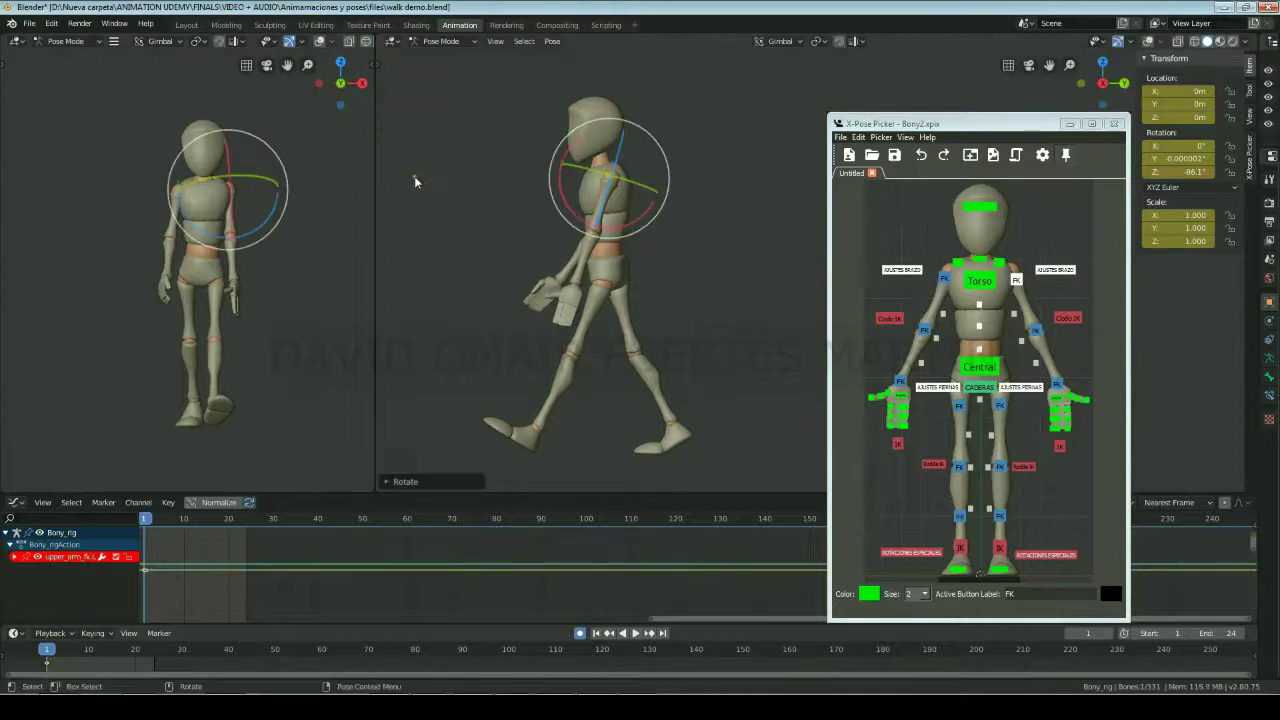
pyautogui.moveTo(612, 212); pyautogui.dragTo(624, 224)
pyautogui.click(651, 222)
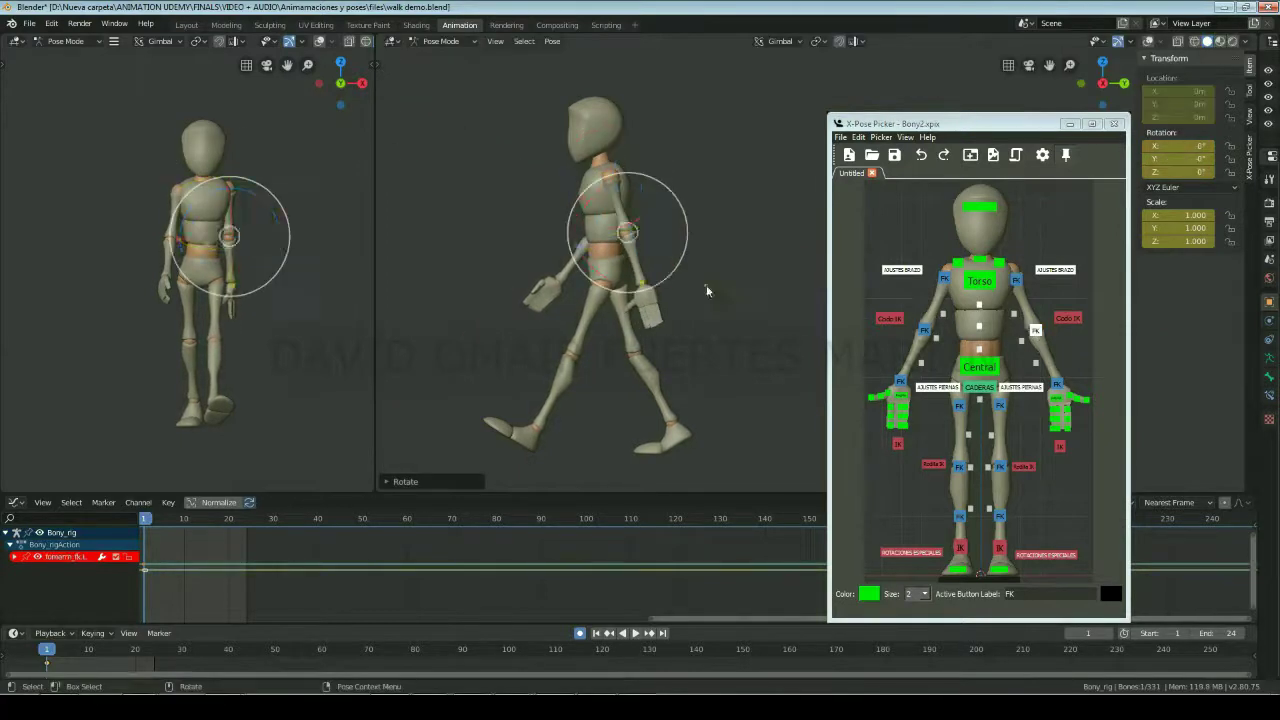
# Step: Bend the left forearm and swing the upper arm slightly further back
pyautogui.click(652, 278)
pyautogui.press('r')
pyautogui.press('Escape')
pyautogui.hotkey('ctrl', 'z')
pyautogui.press('r')
pyautogui.press('Escape')
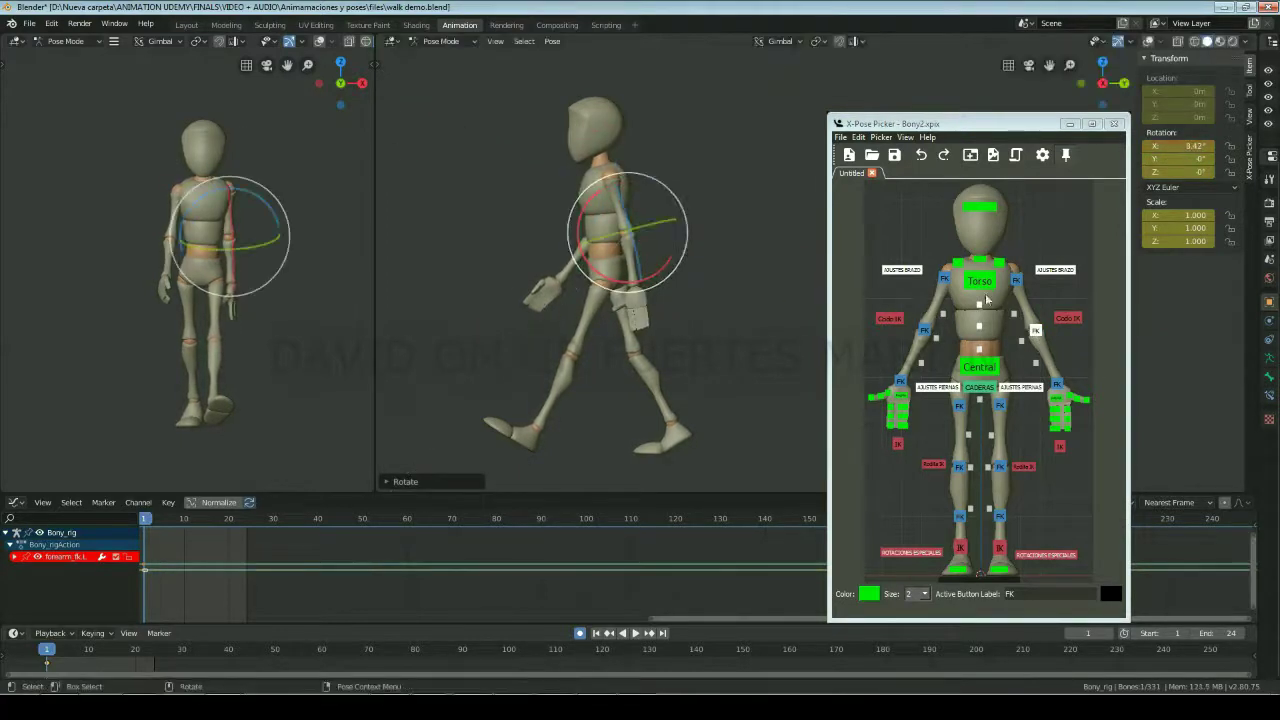
pyautogui.moveTo(627, 230); pyautogui.dragTo(632, 224)
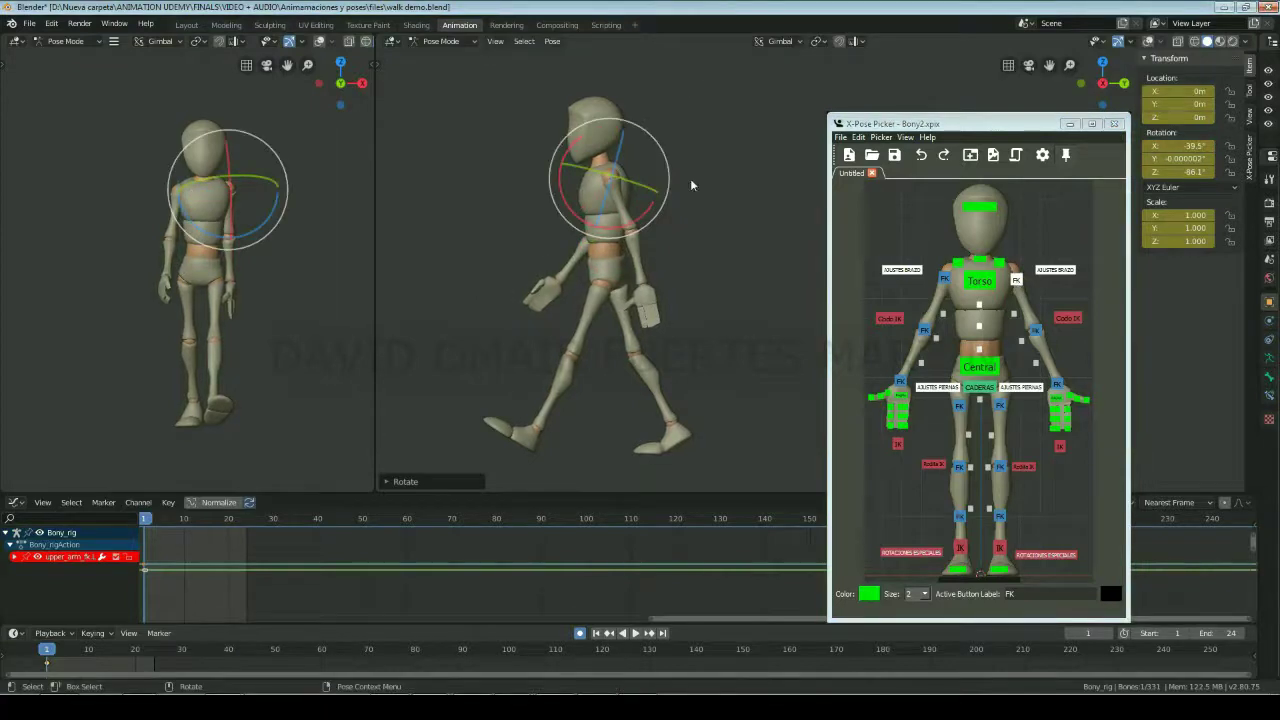
pyautogui.click(660, 280)
pyautogui.click(651, 277)
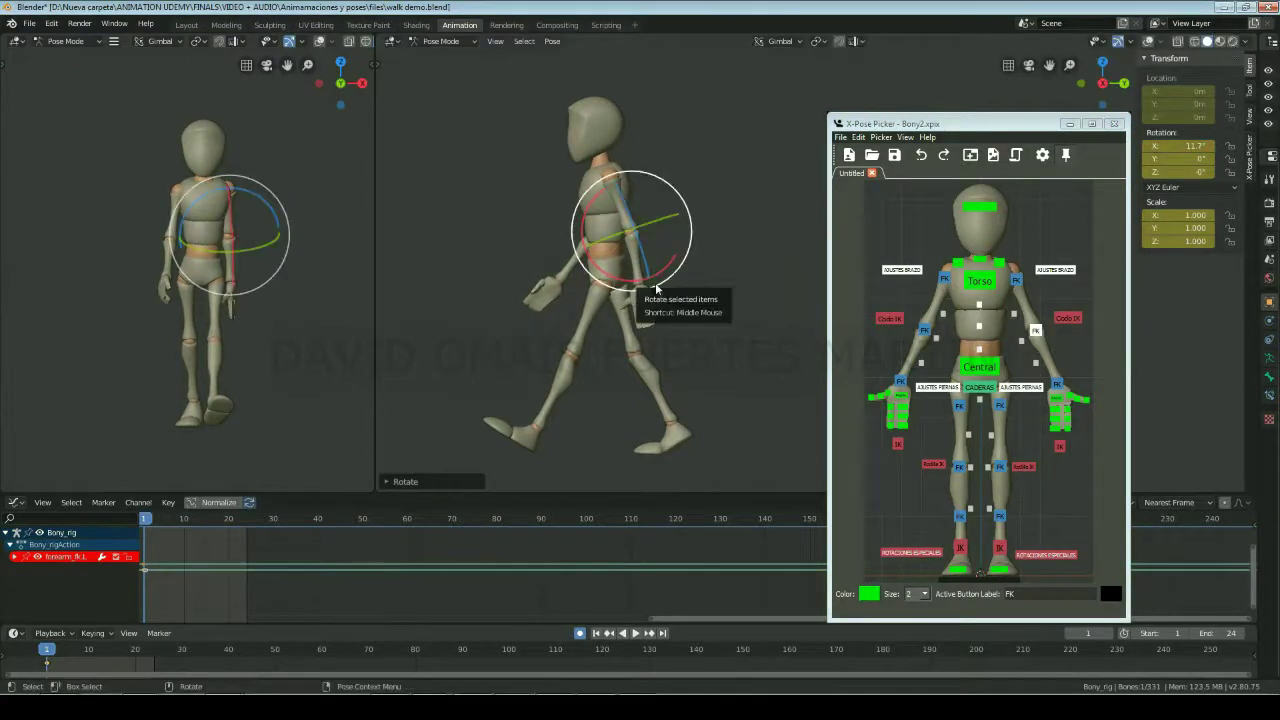
# Step: Tilt the neck slightly with a trackball rotation
pyautogui.click(590, 165)
pyautogui.press('r')
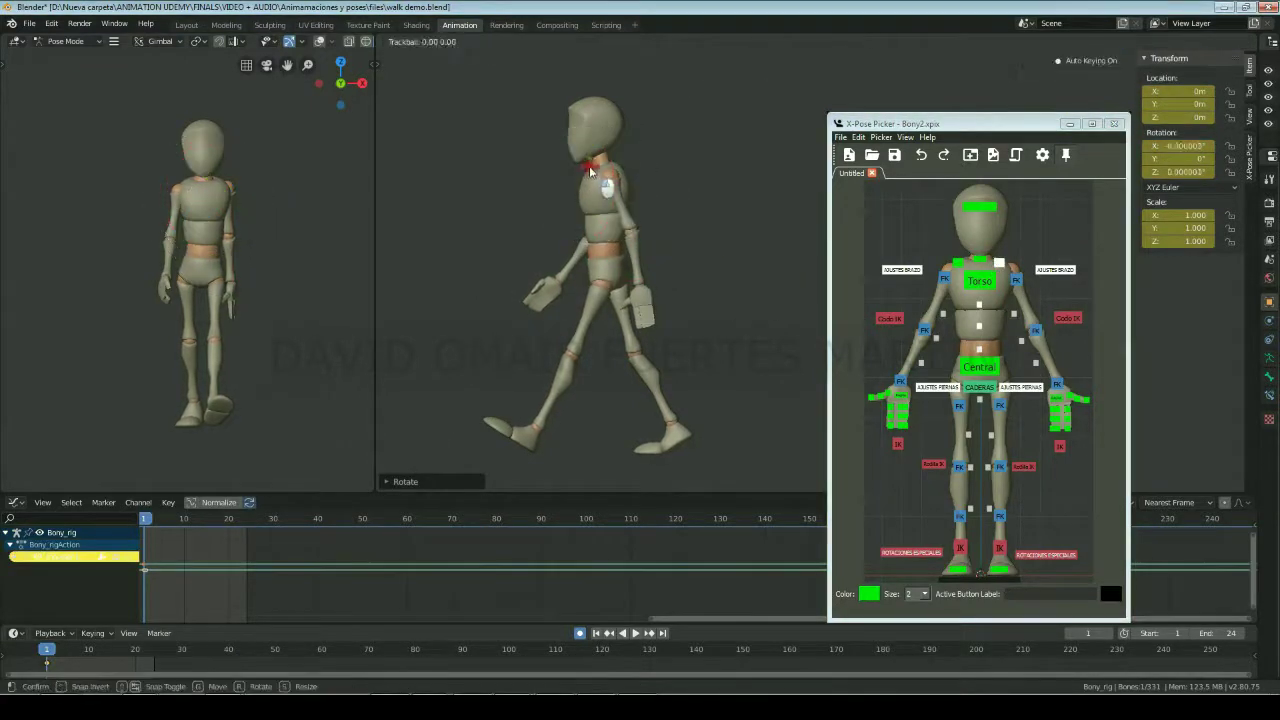
pyautogui.press('r')
pyautogui.click(591, 166)
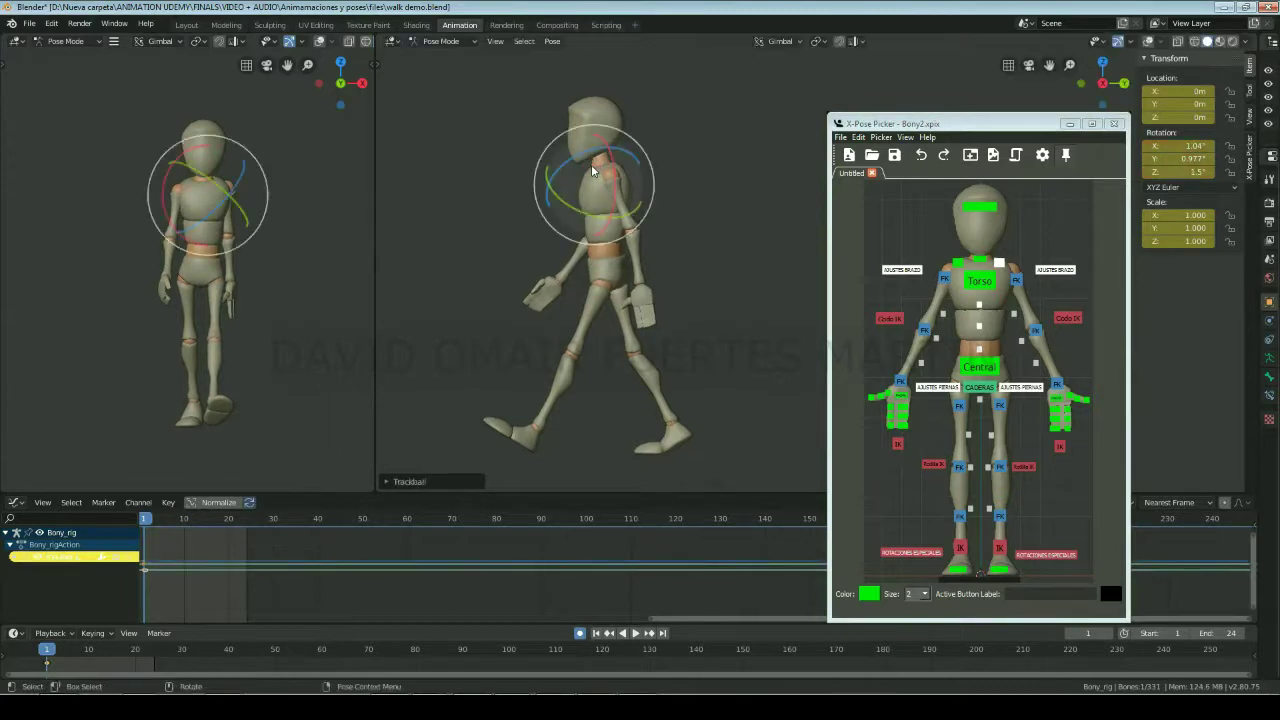
# Step: Turn the left upper arm toward the body to 39.5° X, -8.48° Y, -84.6° Z
pyautogui.click(1016, 280)
pyautogui.moveTo(228, 182); pyautogui.dragTo(256, 176)
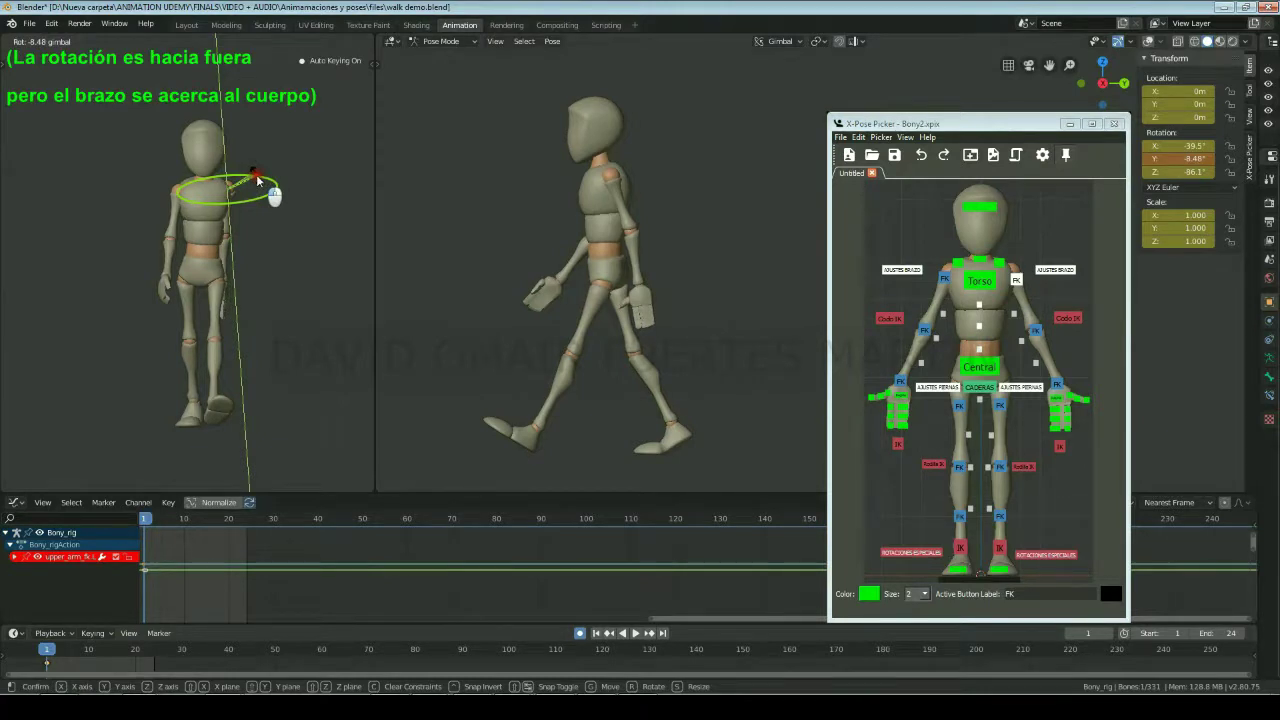
pyautogui.moveTo(256, 174); pyautogui.dragTo(250, 231)
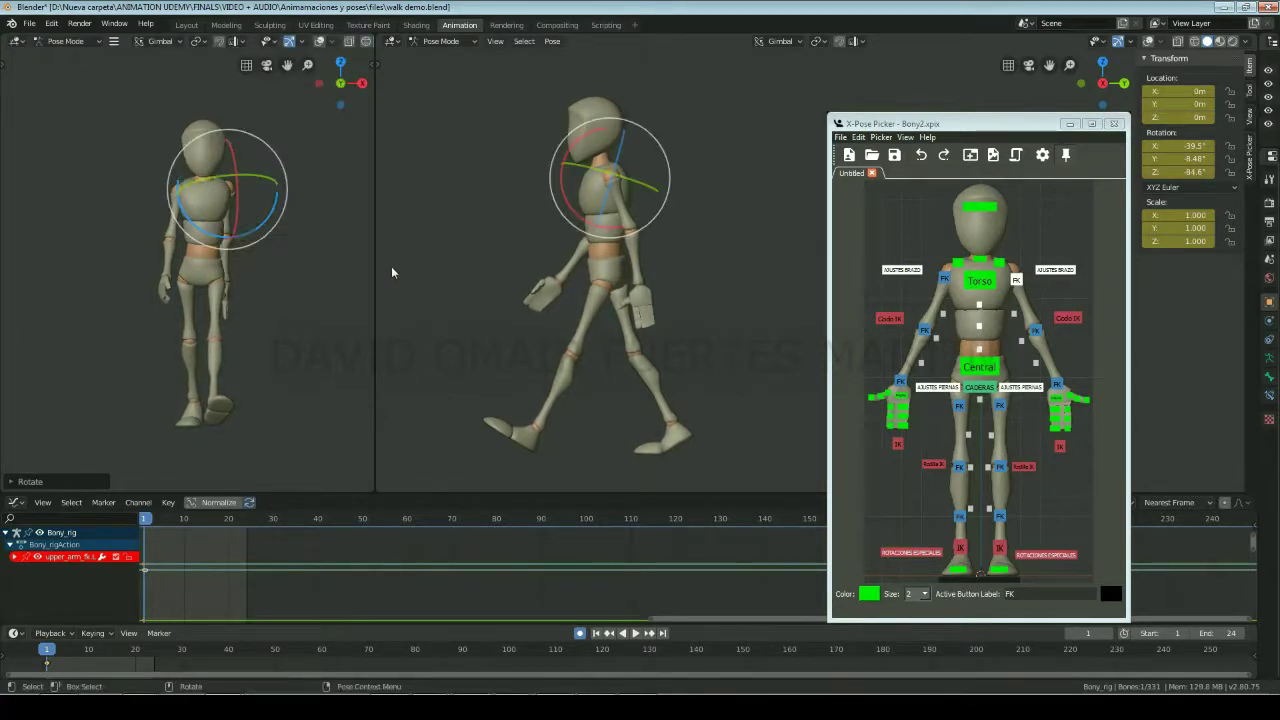
# Step: Rotate the left hand FK control to -16° X, 17.9° Y, -1.77° Z
pyautogui.click(1057, 383)
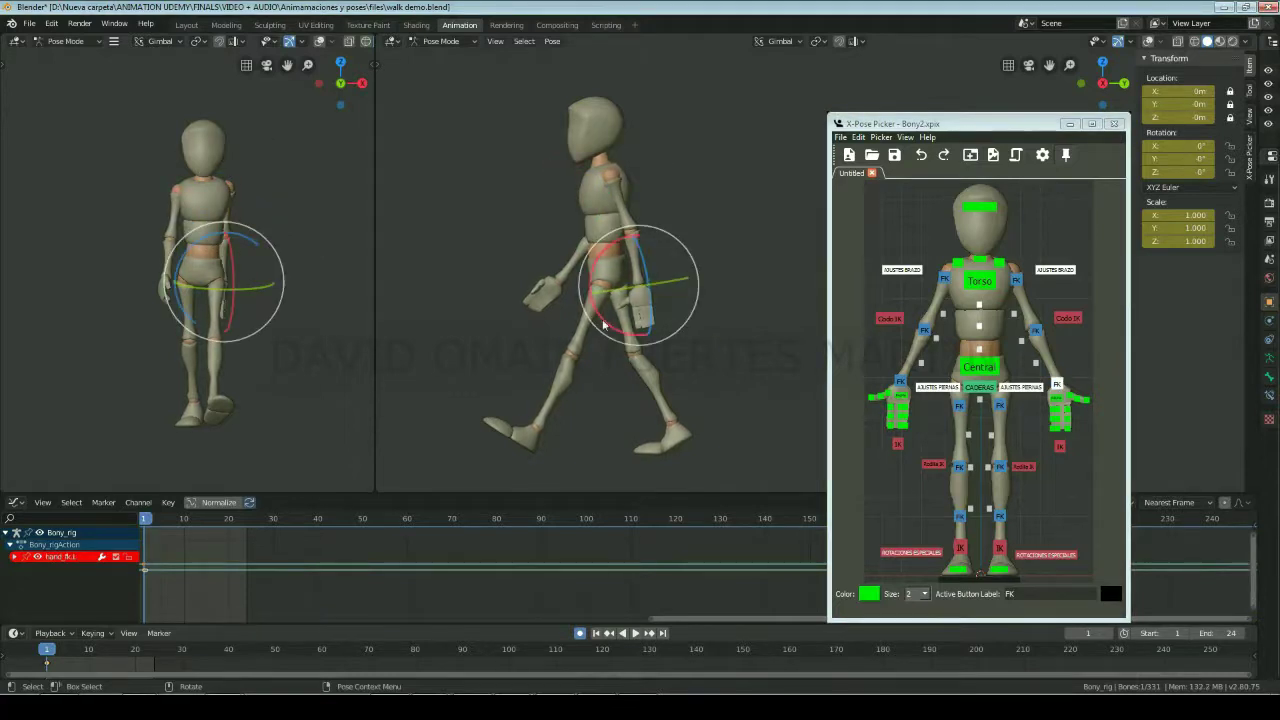
pyautogui.moveTo(606, 318); pyautogui.dragTo(617, 335)
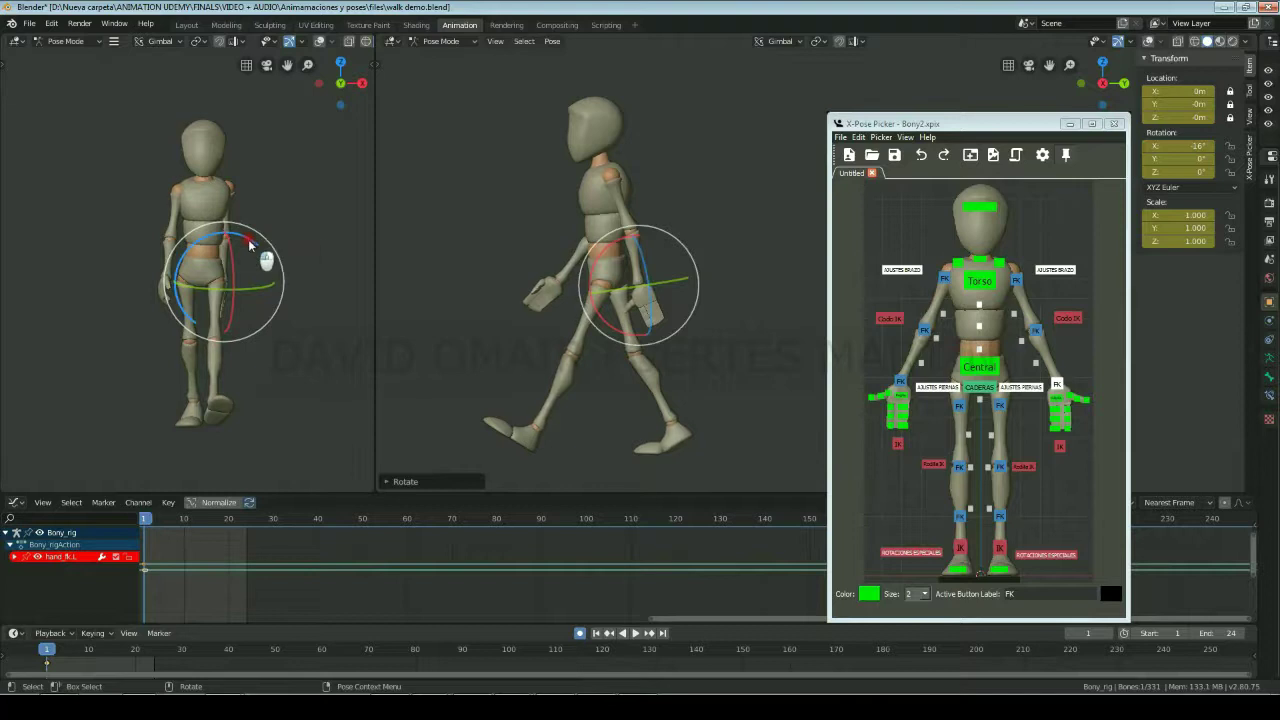
pyautogui.moveTo(248, 241); pyautogui.dragTo(237, 293)
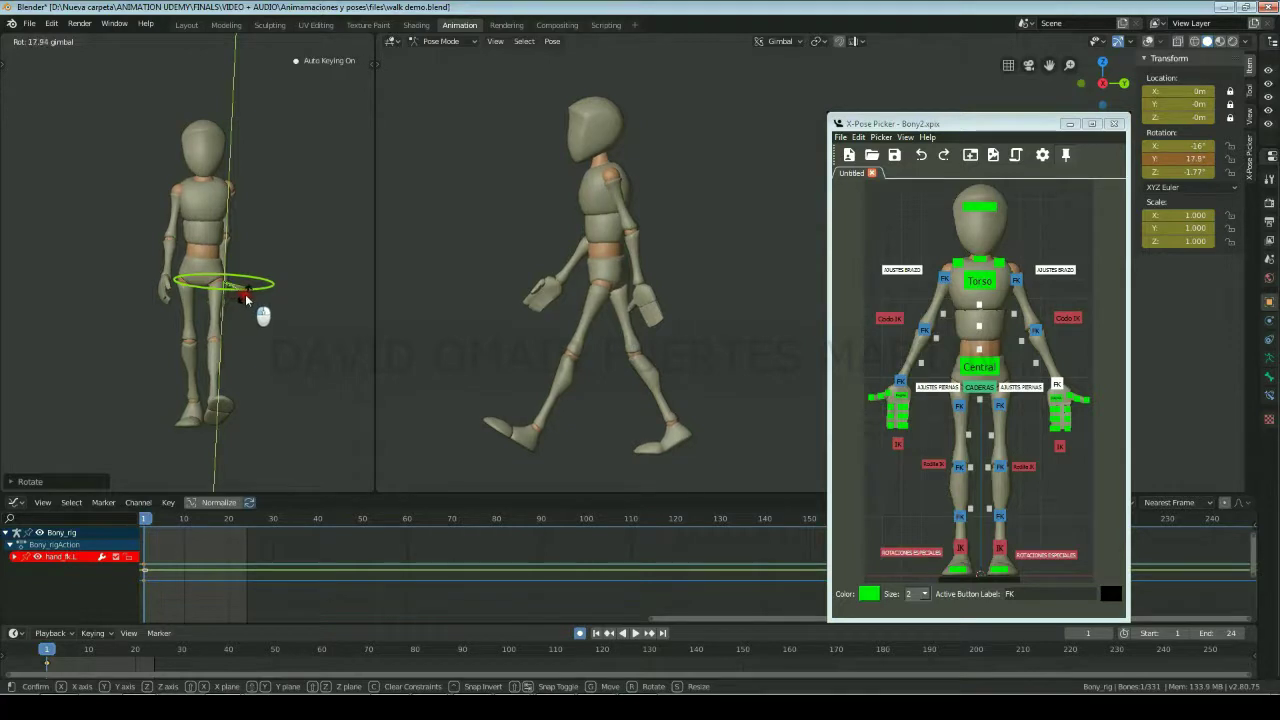
pyautogui.moveTo(245, 294); pyautogui.dragTo(245, 294)
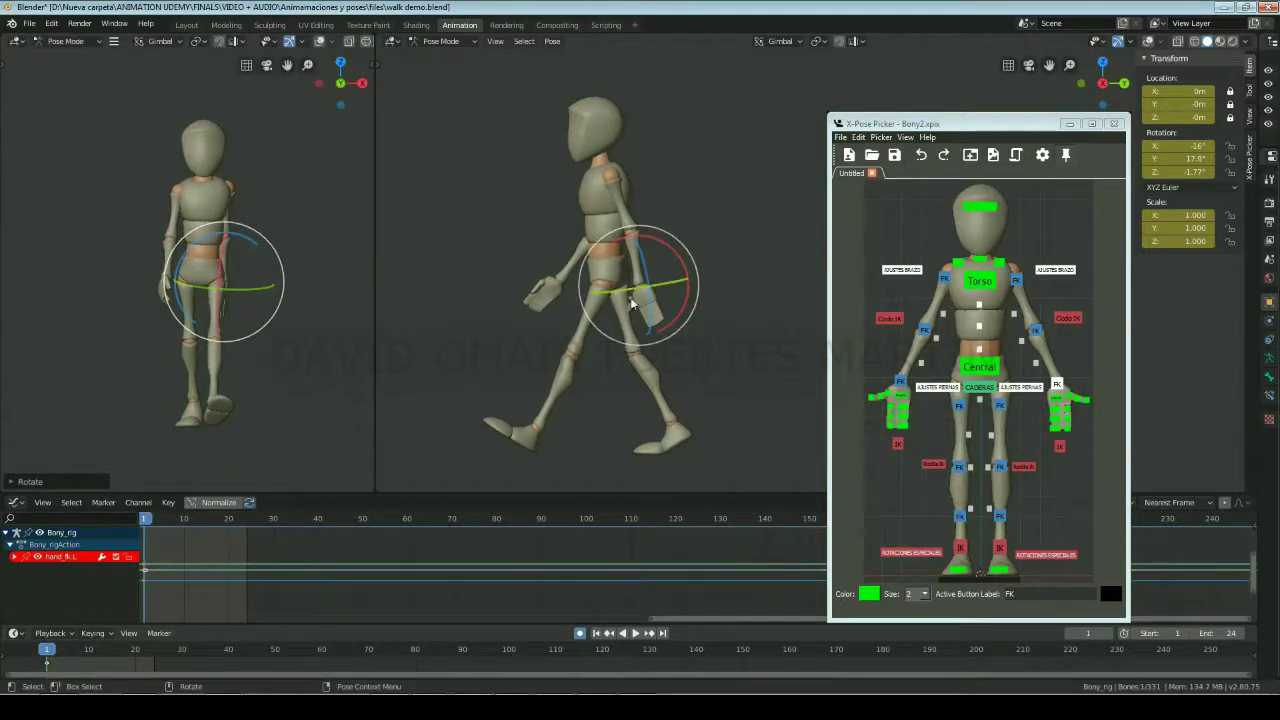
pyautogui.scroll(3, 630, 297)
pyautogui.moveTo(637, 330)
pyautogui.mouseDown(button='middle')
pyautogui.moveTo(617, 261)
pyautogui.moveTo(740, 347)
pyautogui.moveTo(736, 169)
pyautogui.mouseUp(button='middle')
pyautogui.click(1055, 408)
# Step: Bend the left middle finger into a relaxed curl with two rotations
pyautogui.press('r')
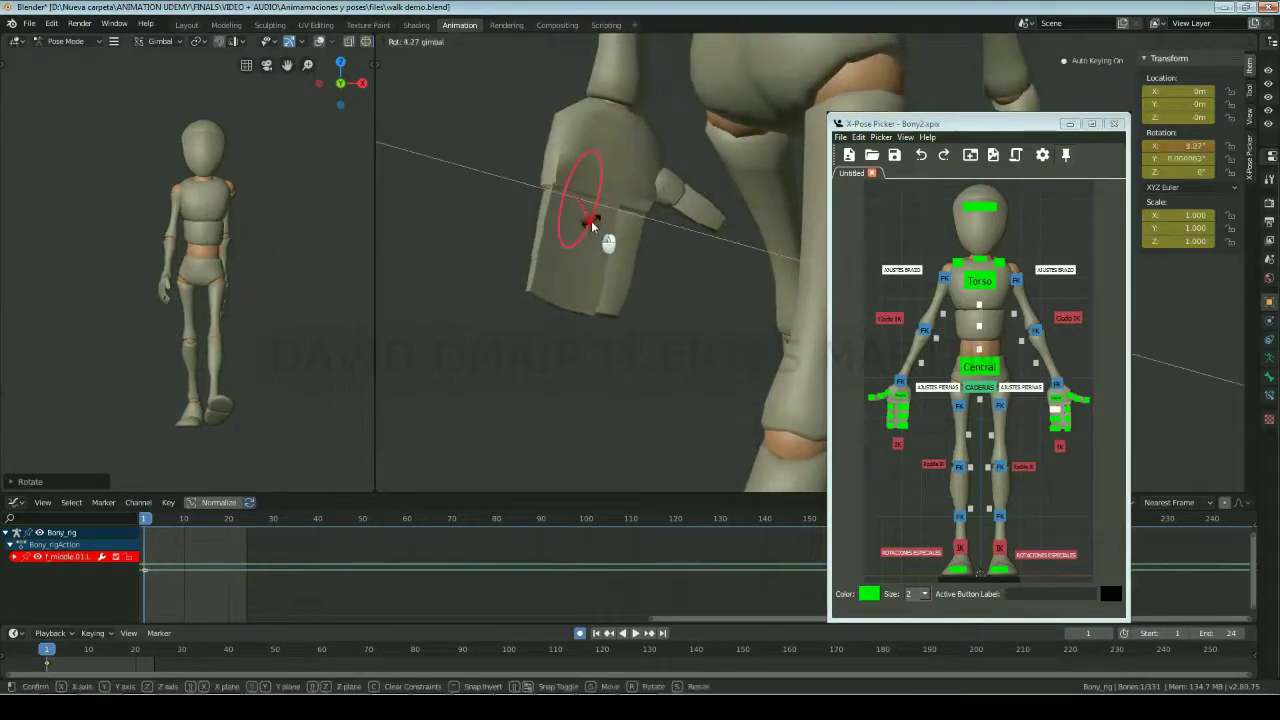
pyautogui.click(593, 235)
pyautogui.press('r')
pyautogui.press('r')
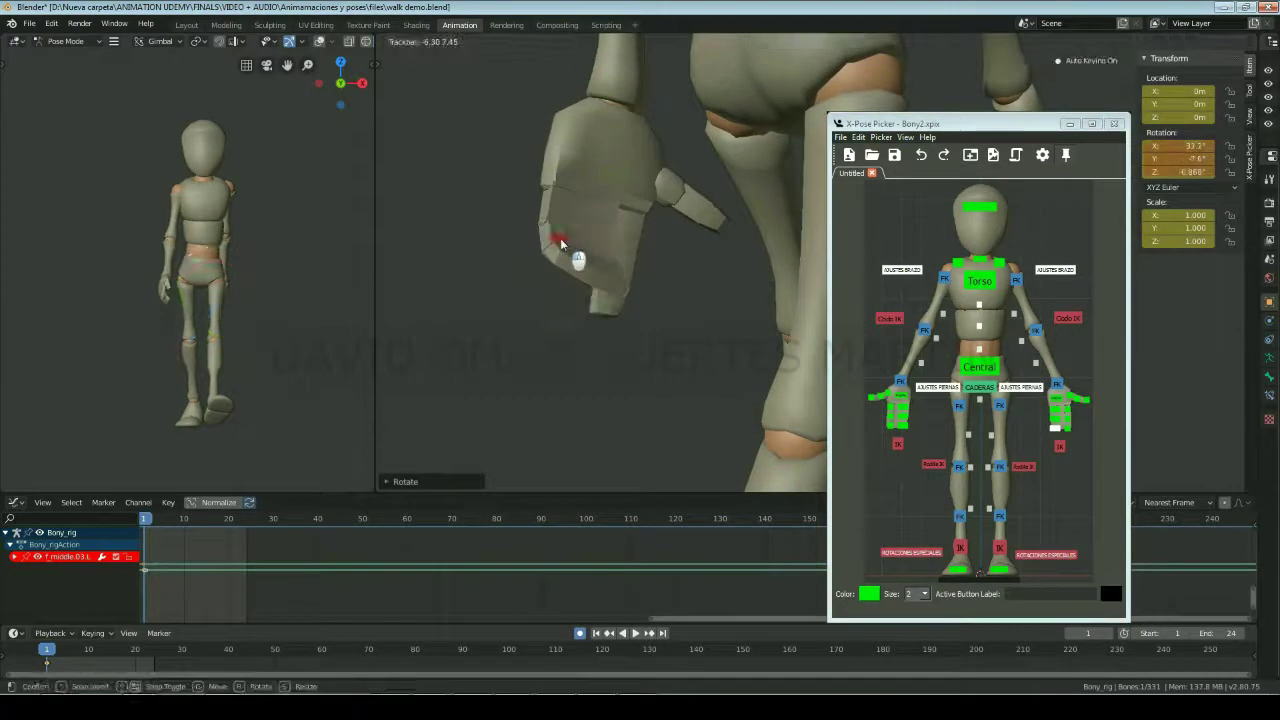
pyautogui.click(560, 238)
# Step: Curl the left index finger and thumb, thumb at 15.8° X, -1.44° Y, -56.9° Z
pyautogui.click(1083, 430)
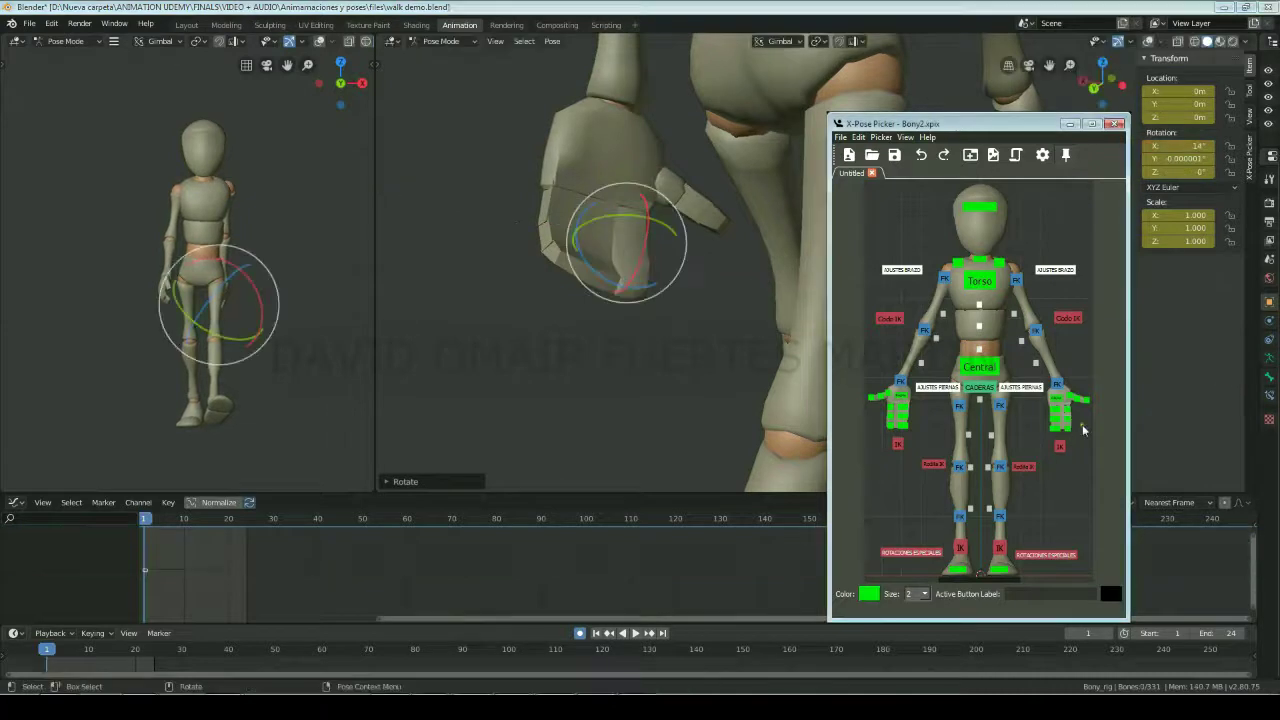
pyautogui.click(1067, 410)
pyautogui.moveTo(658, 223)
pyautogui.mouseDown(button='middle')
pyautogui.moveTo(683, 290)
pyautogui.moveTo(549, 323)
pyautogui.mouseUp(button='middle')
pyautogui.click(549, 323)
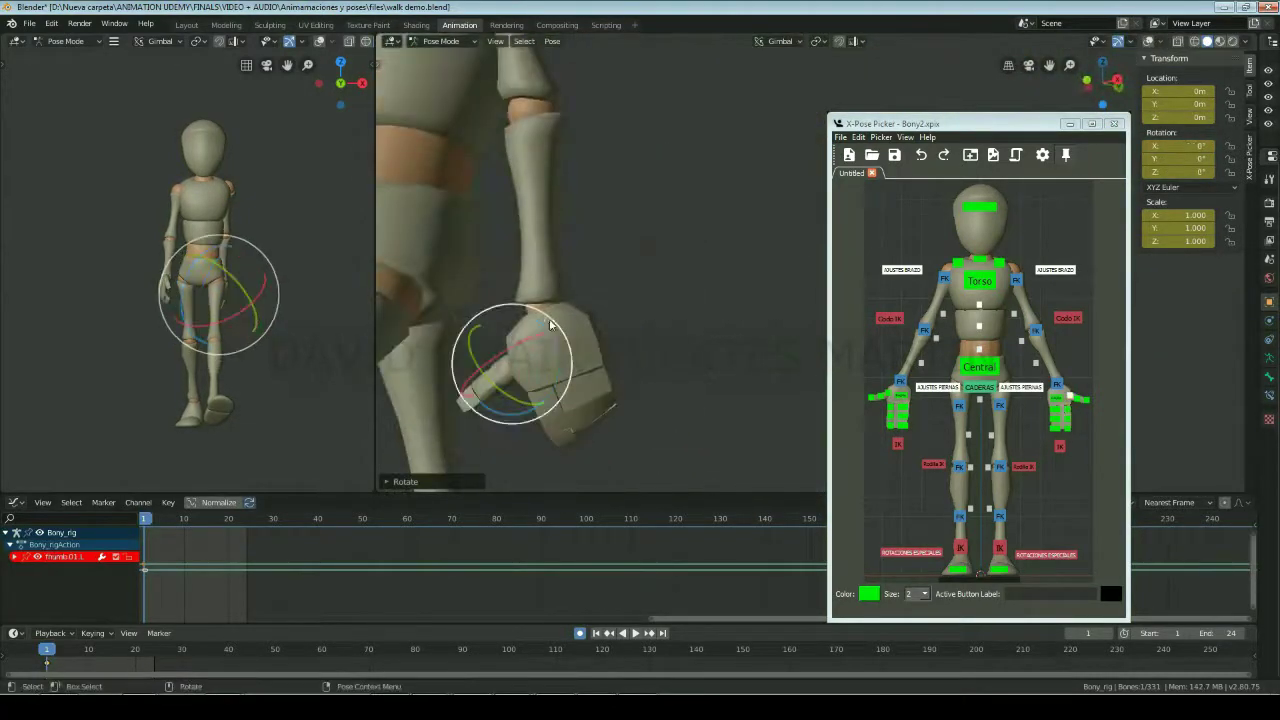
pyautogui.moveTo(549, 323); pyautogui.dragTo(470, 250)
pyautogui.moveTo(470, 250); pyautogui.dragTo(557, 310, button='middle')
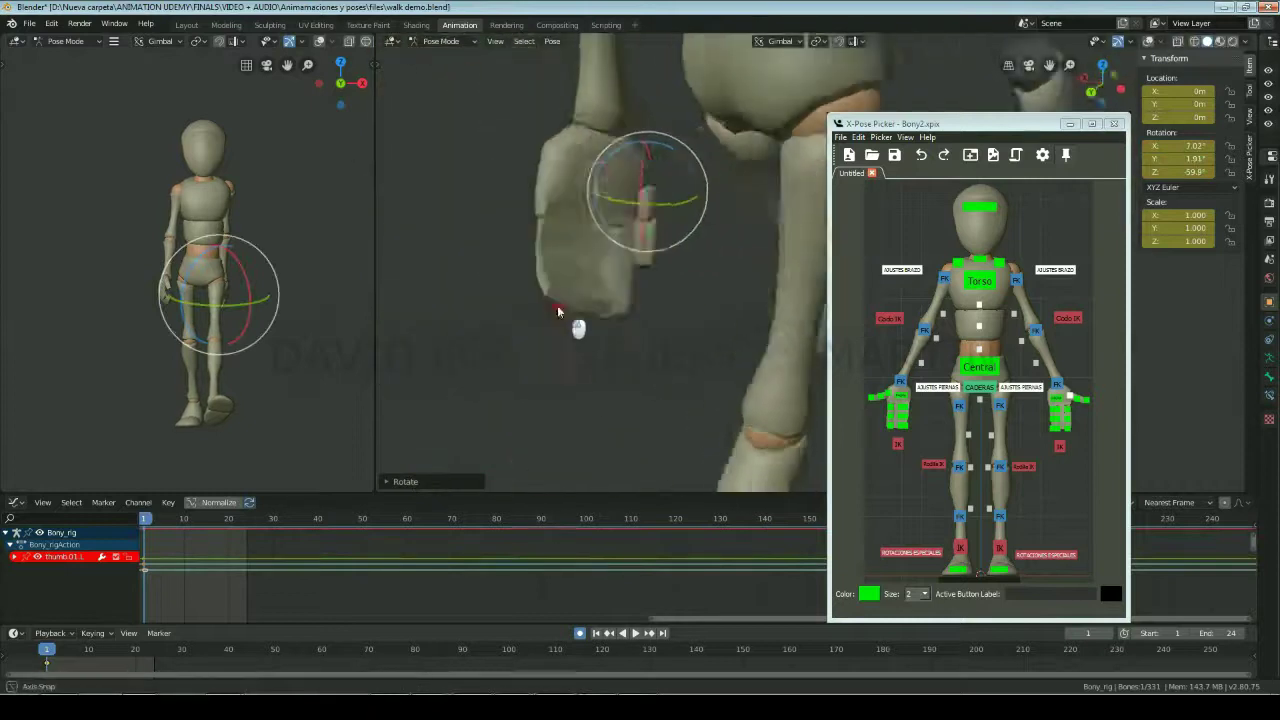
pyautogui.moveTo(557, 310); pyautogui.dragTo(603, 309, button='middle')
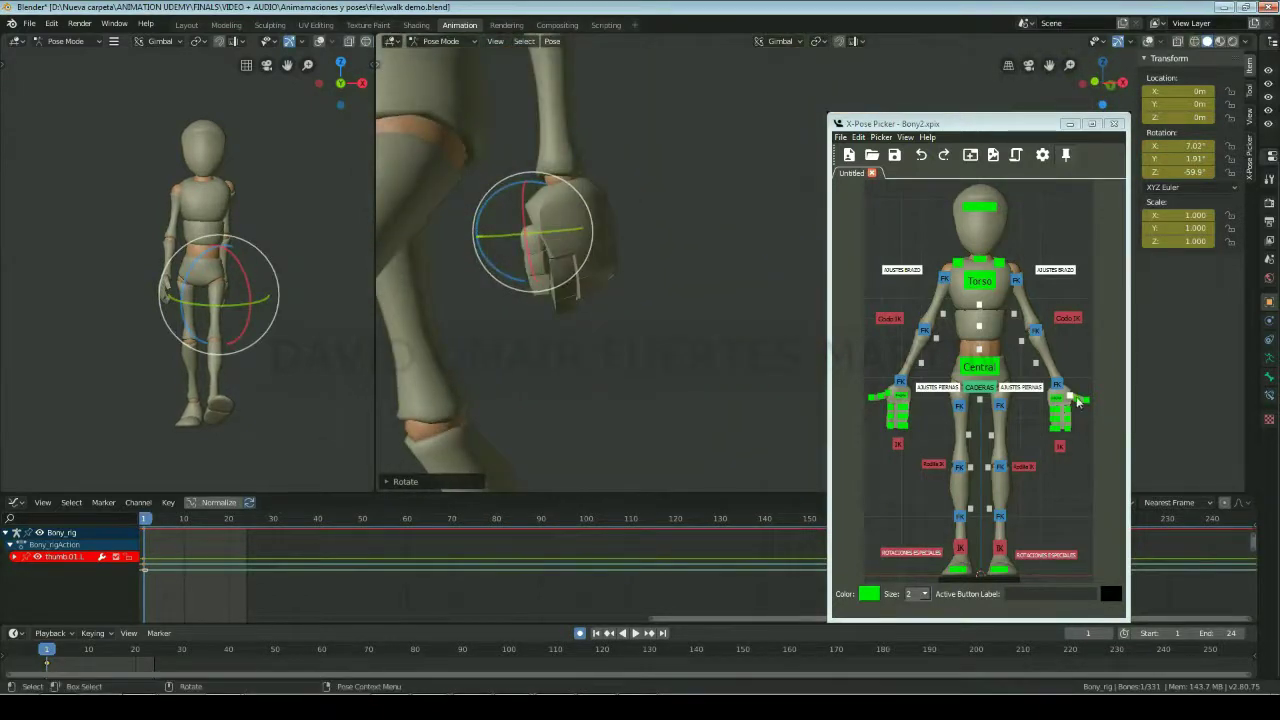
pyautogui.moveTo(545, 282); pyautogui.dragTo(551, 279)
pyautogui.moveTo(583, 199)
pyautogui.mouseDown(button='middle')
pyautogui.moveTo(568, 292)
pyautogui.moveTo(705, 233)
pyautogui.moveTo(1133, 322)
pyautogui.mouseUp(button='middle')
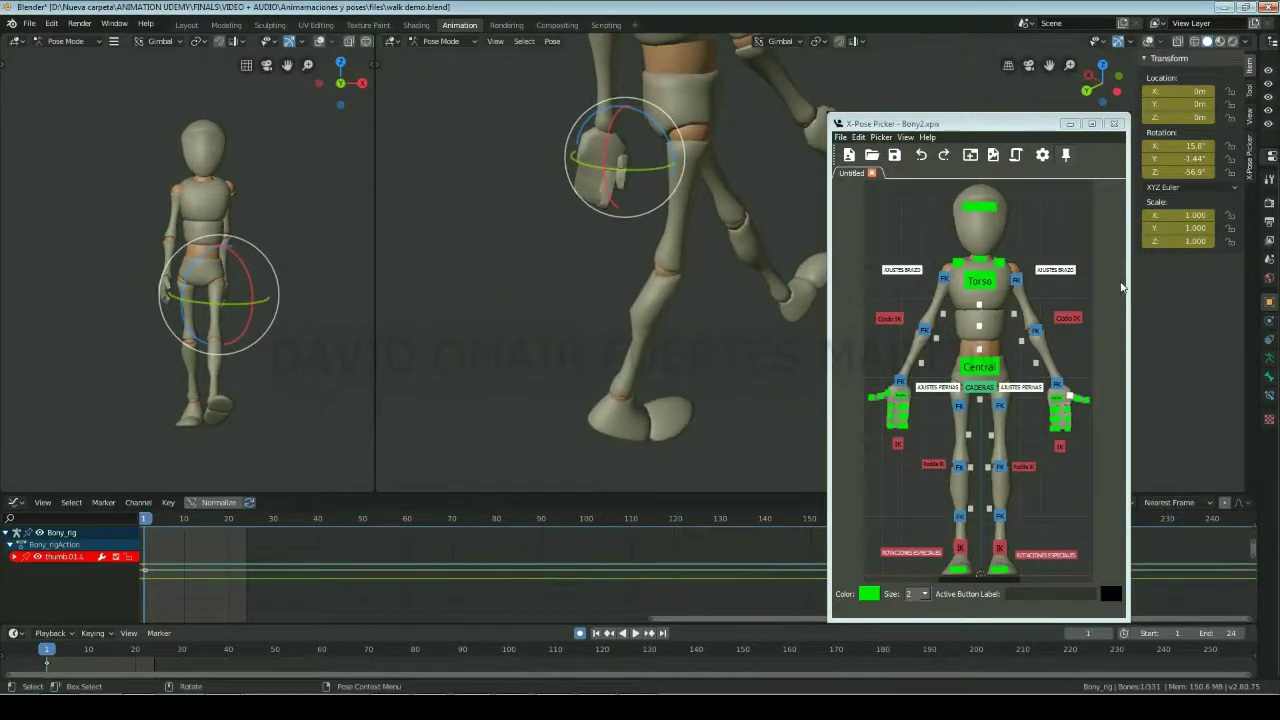
pyautogui.click(1090, 64)
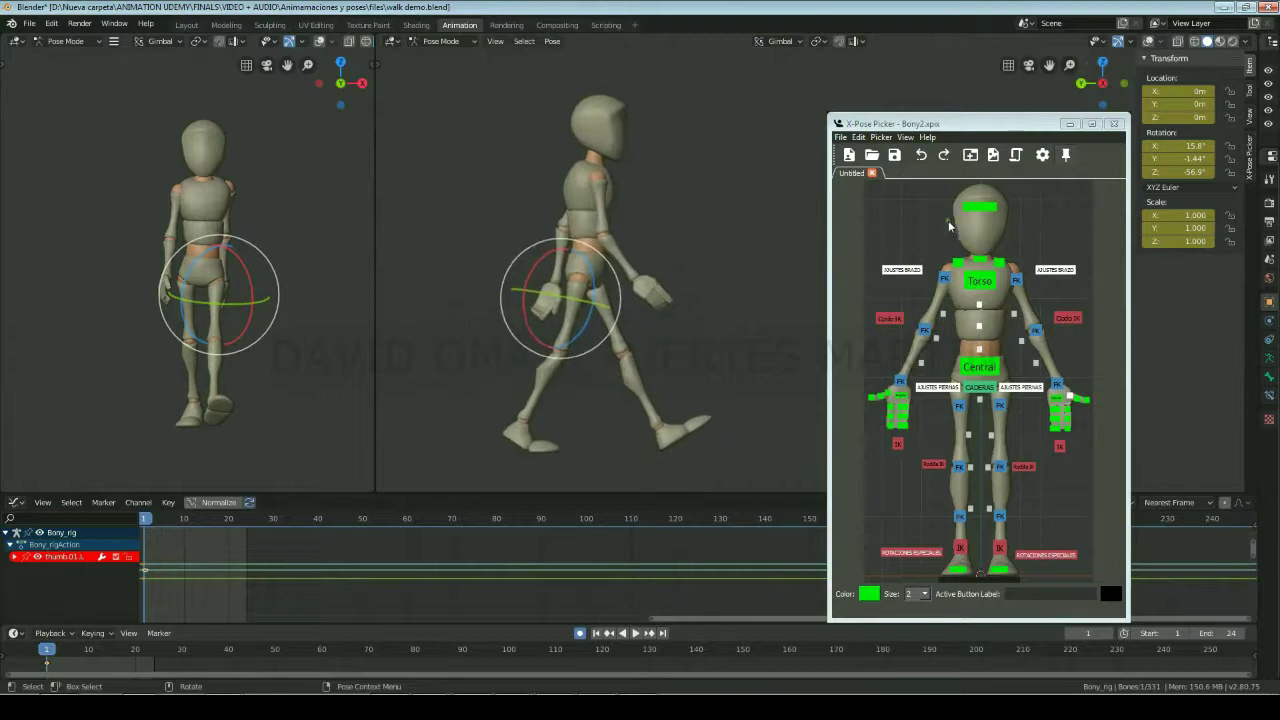
pyautogui.click(978, 207)
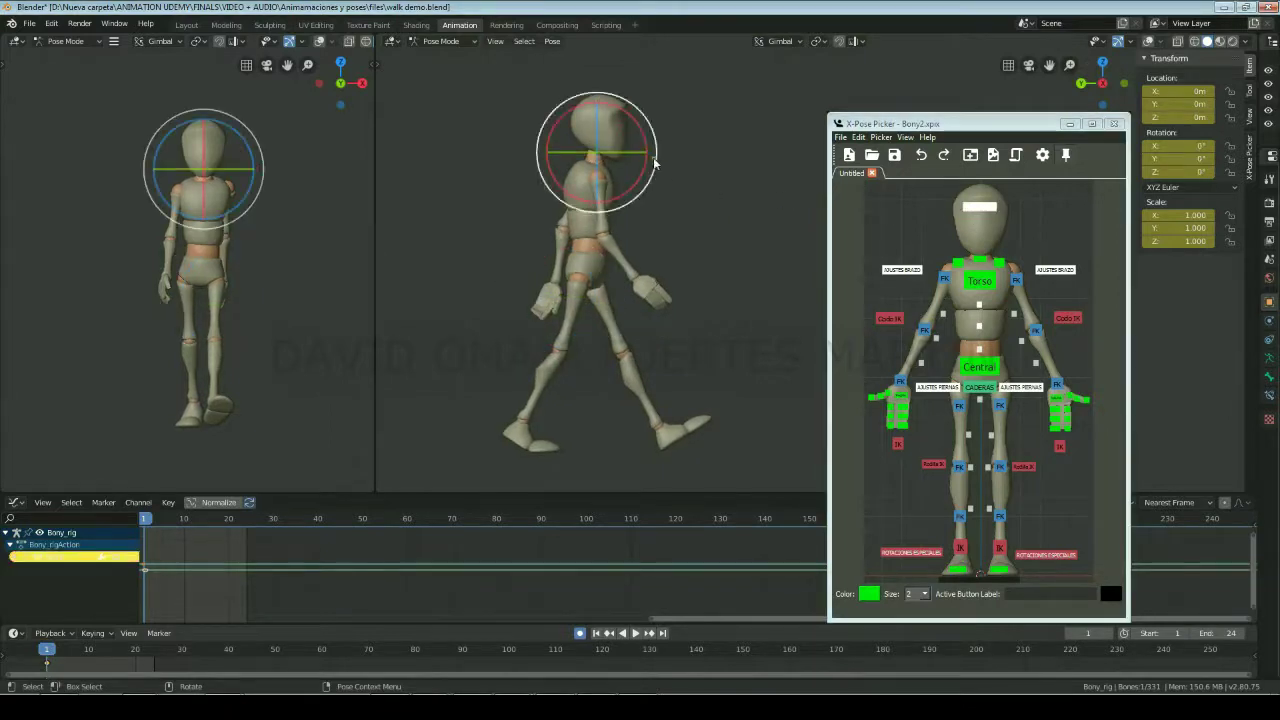
# Step: Tilt the head bone -2.98° on X, test torso bends, then reset the torso upright
pyautogui.press('r')
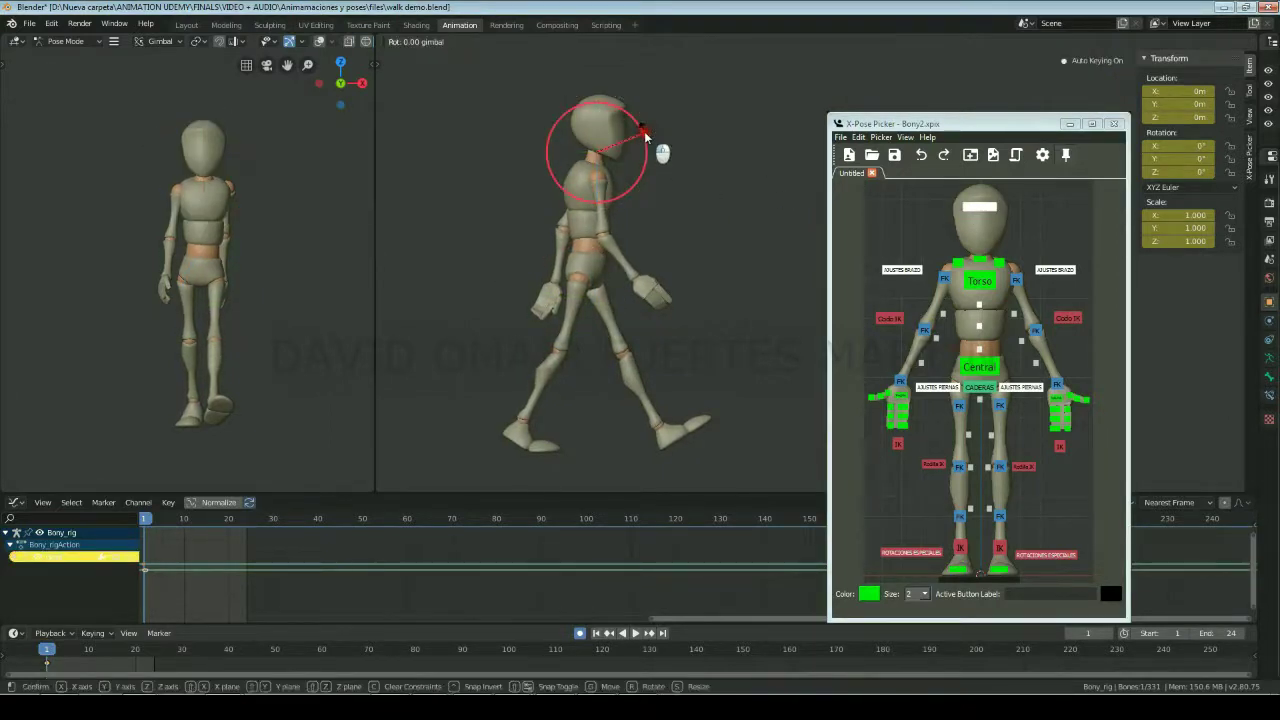
pyautogui.click(644, 130)
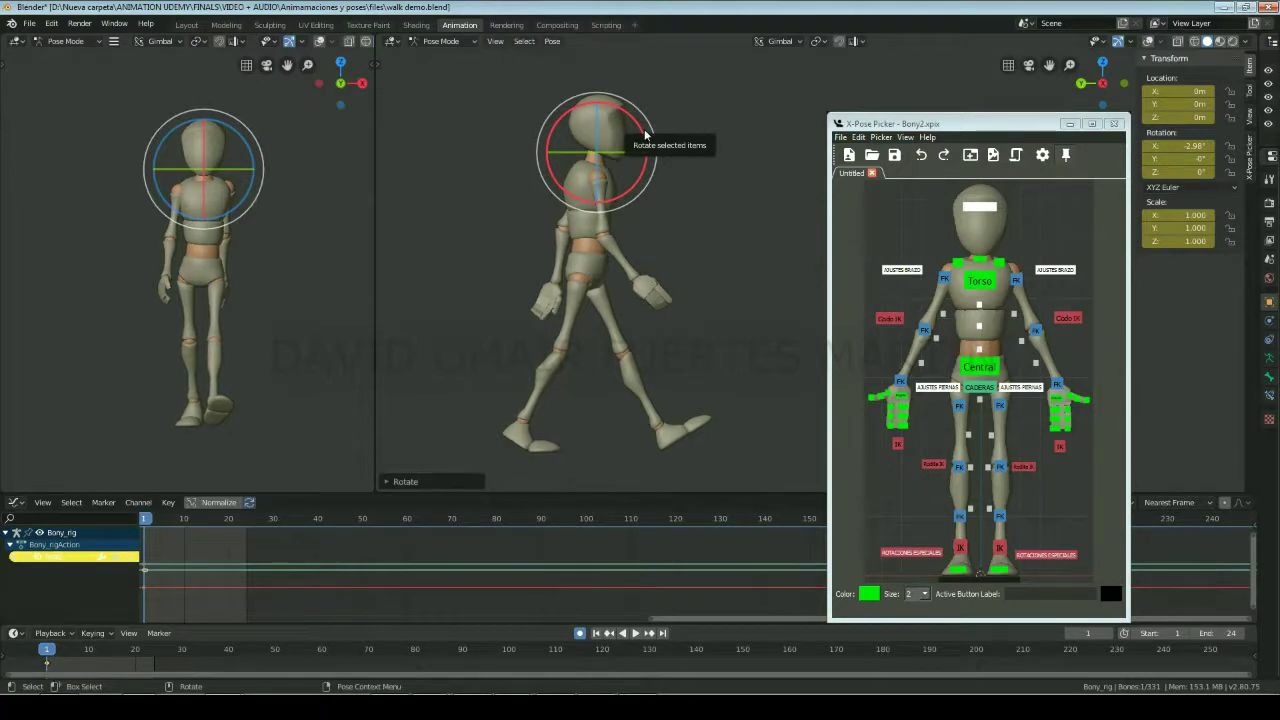
pyautogui.click(979, 281)
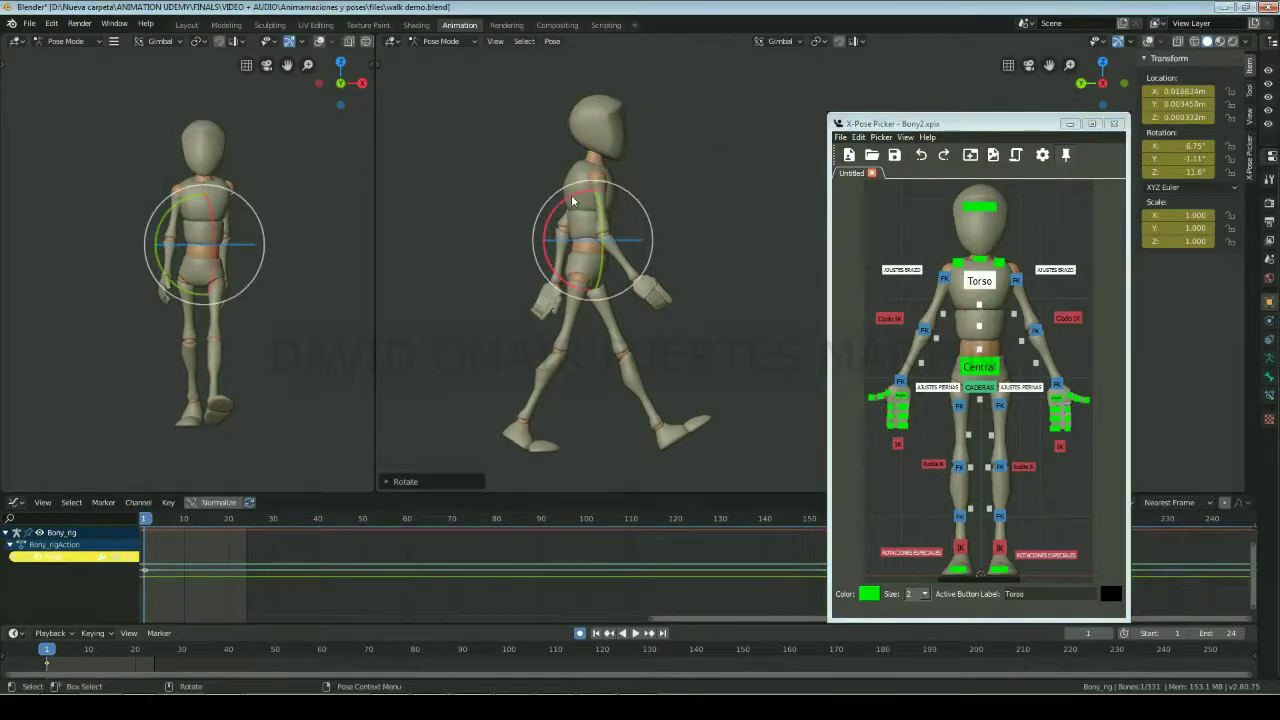
pyautogui.moveTo(572, 201); pyautogui.dragTo(530, 205)
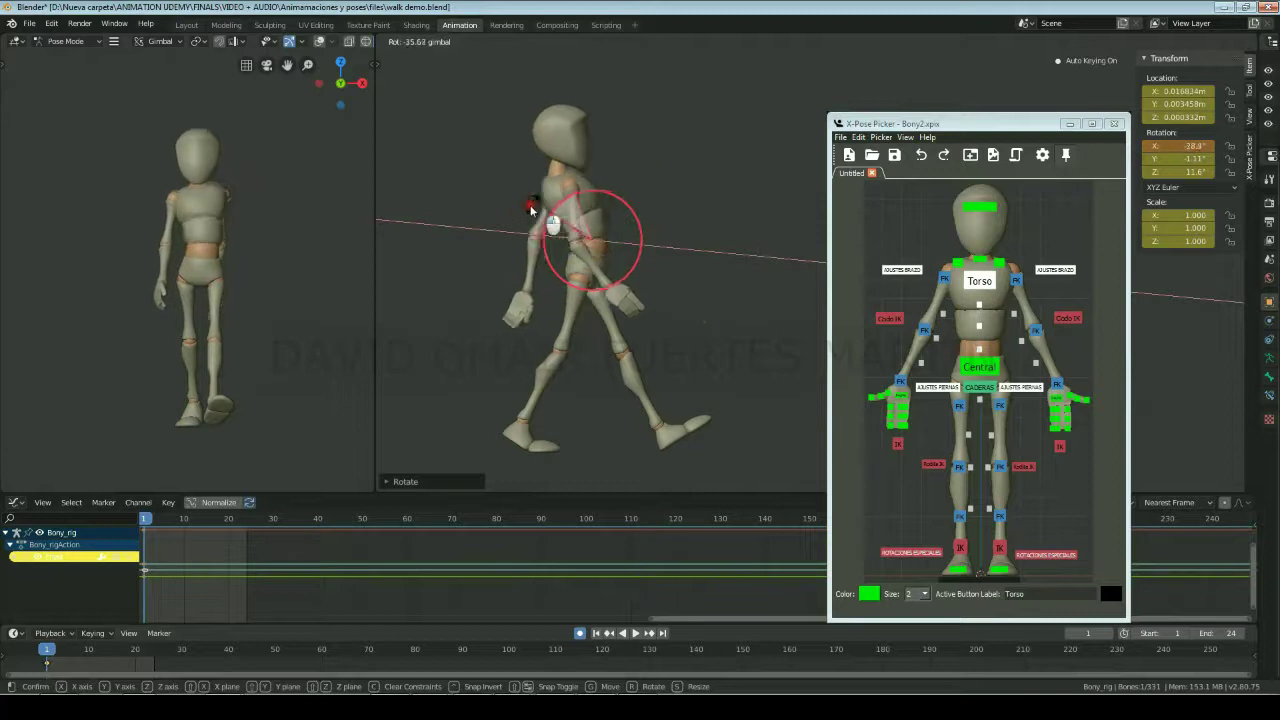
pyautogui.moveTo(530, 205); pyautogui.dragTo(555, 201)
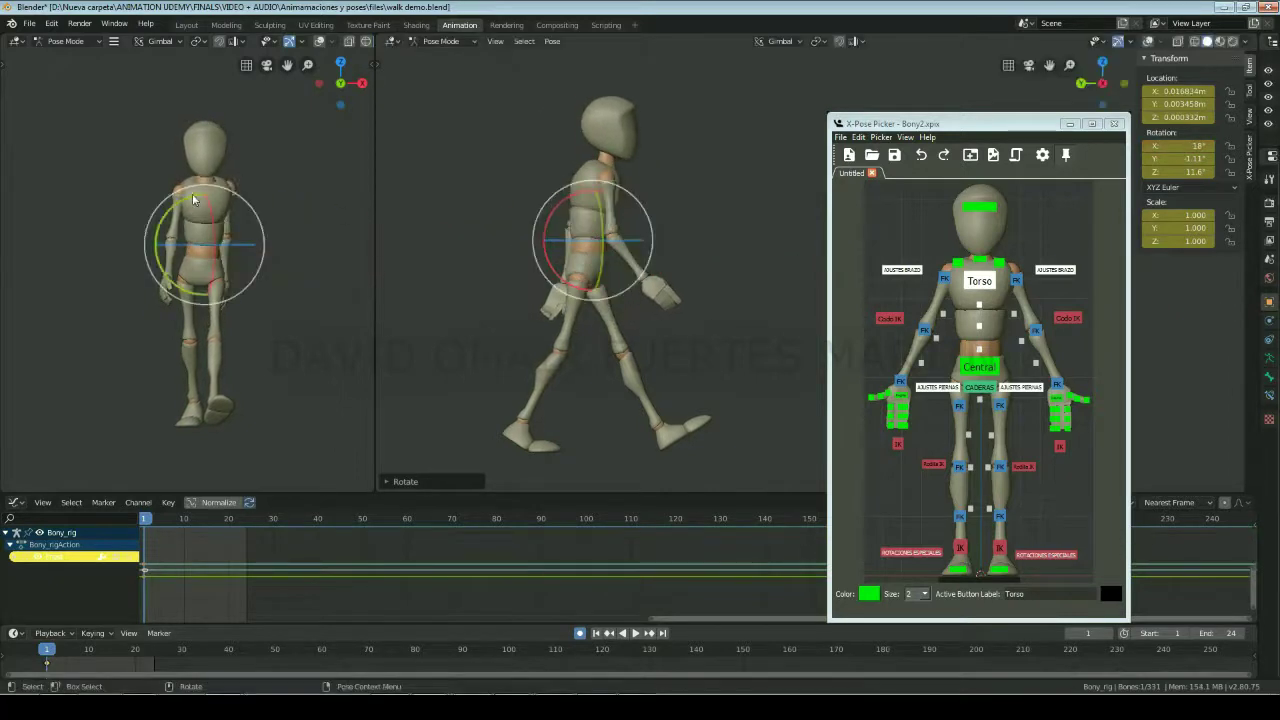
pyautogui.moveTo(193, 200); pyautogui.dragTo(216, 189)
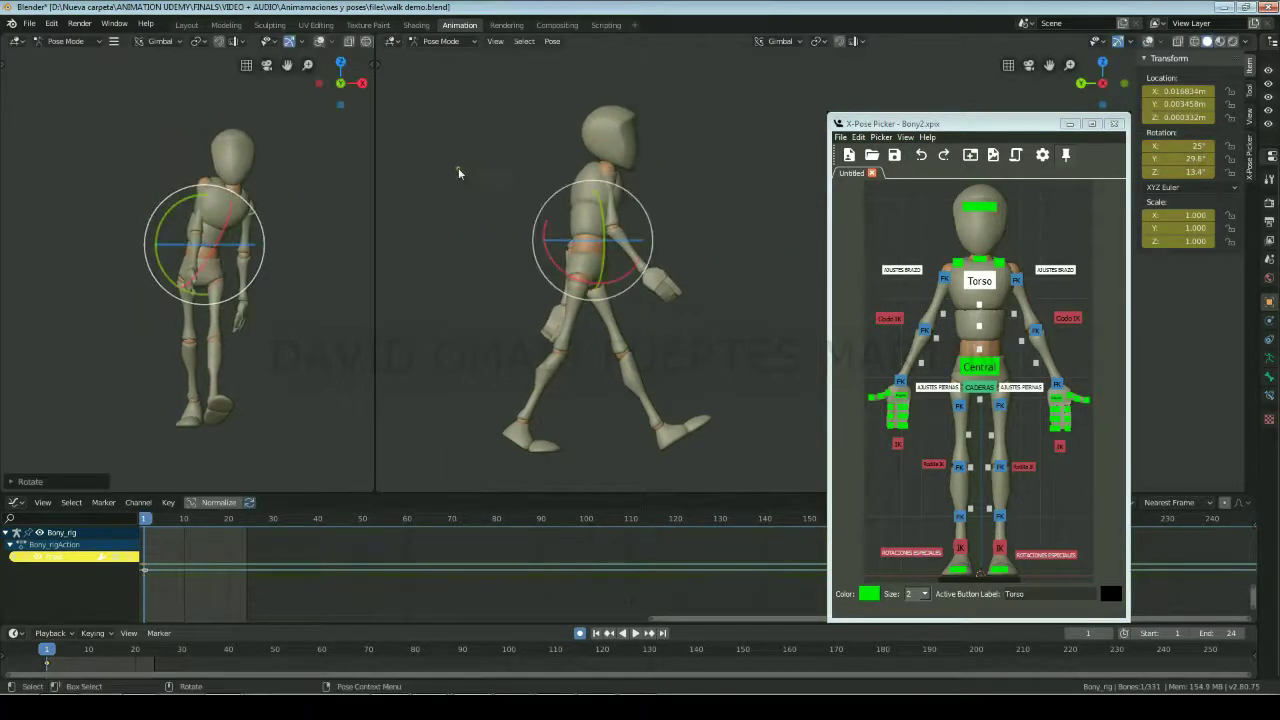
pyautogui.hotkey('alt', 'r')
pyautogui.click(583, 185)
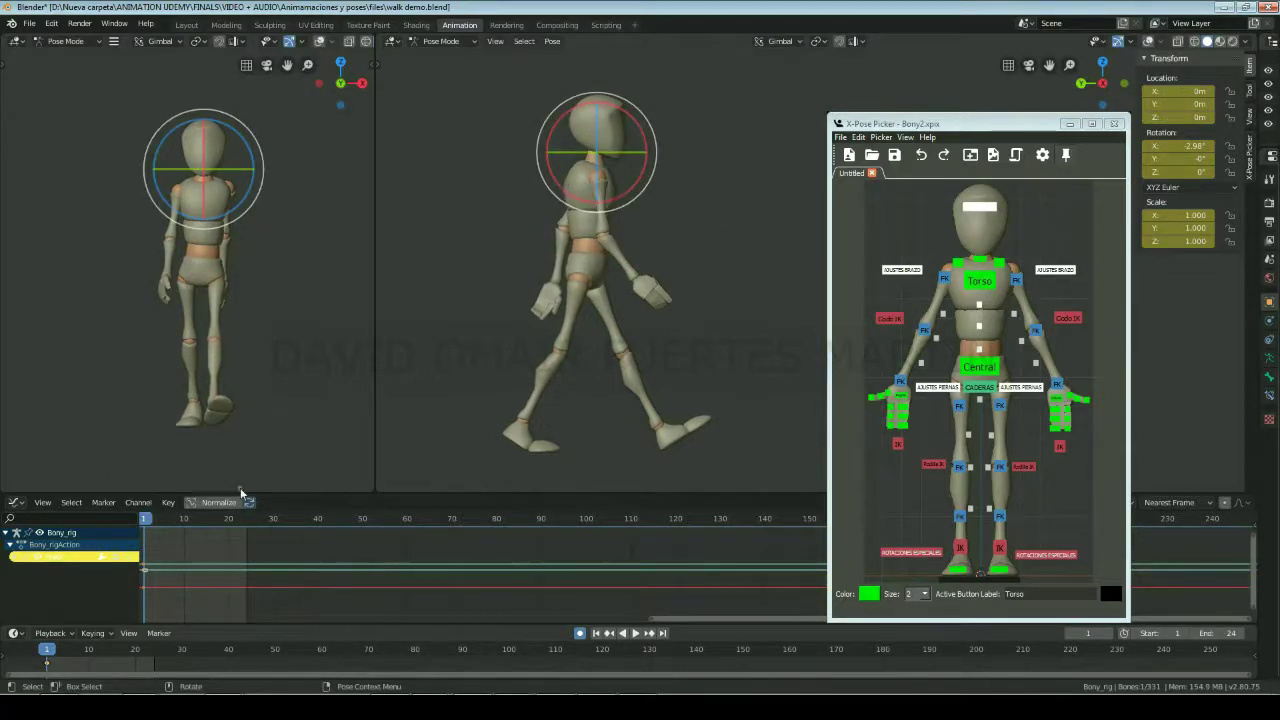
# Step: Go to frame 13, stop limiting handles to selected keys, and select every bone
pyautogui.moveTo(46, 652); pyautogui.dragTo(102, 660)
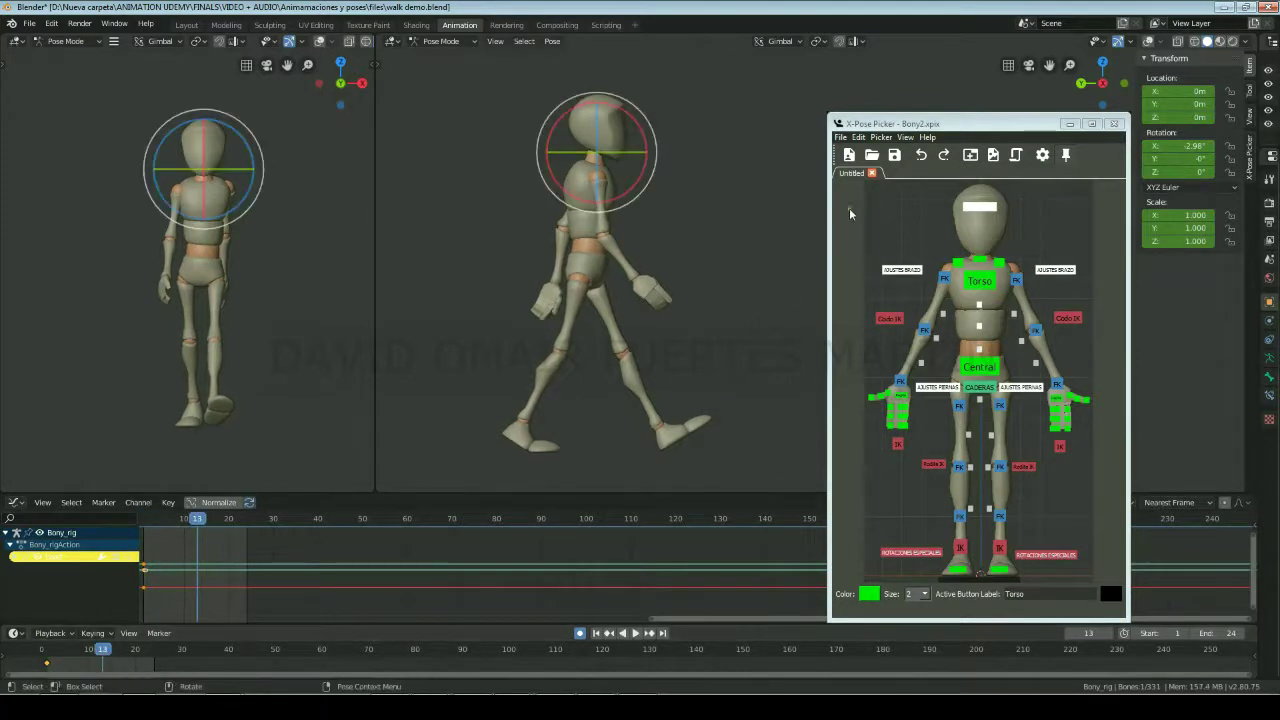
pyautogui.moveTo(843, 194); pyautogui.dragTo(1137, 609)
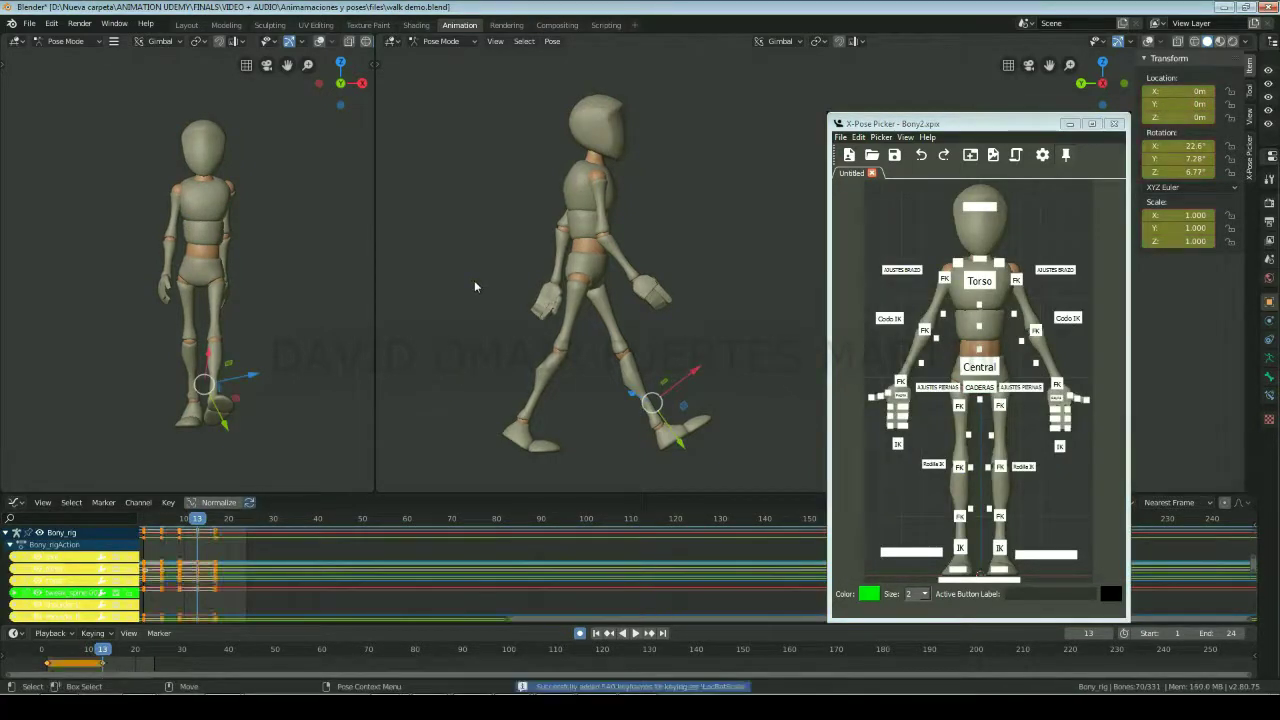
pyautogui.click(43, 501)
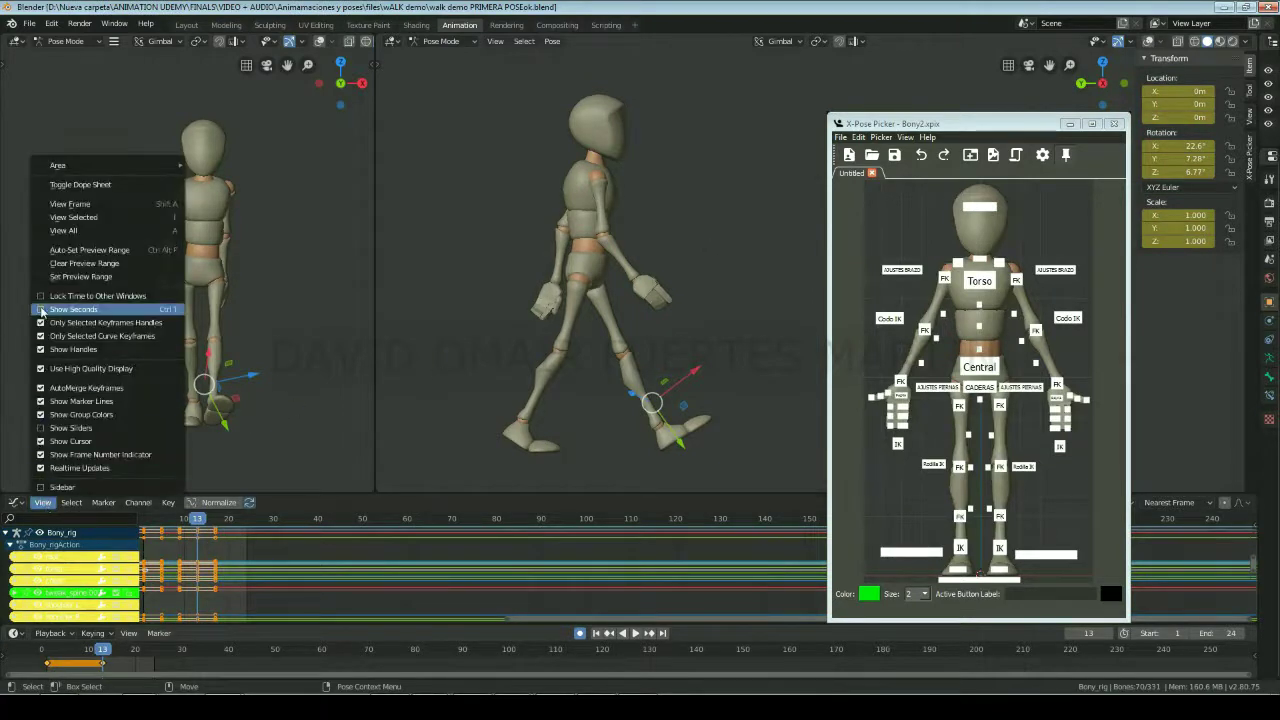
pyautogui.click(42, 322)
pyautogui.click(43, 503)
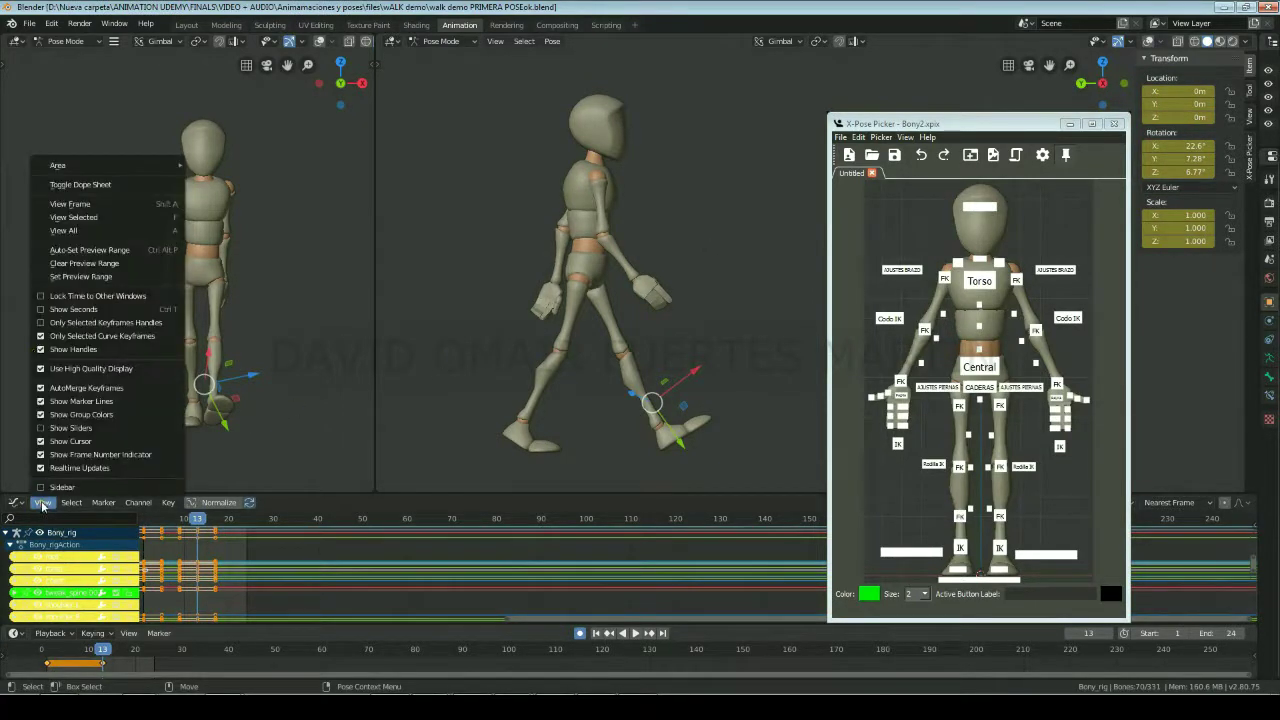
pyautogui.click(40, 335)
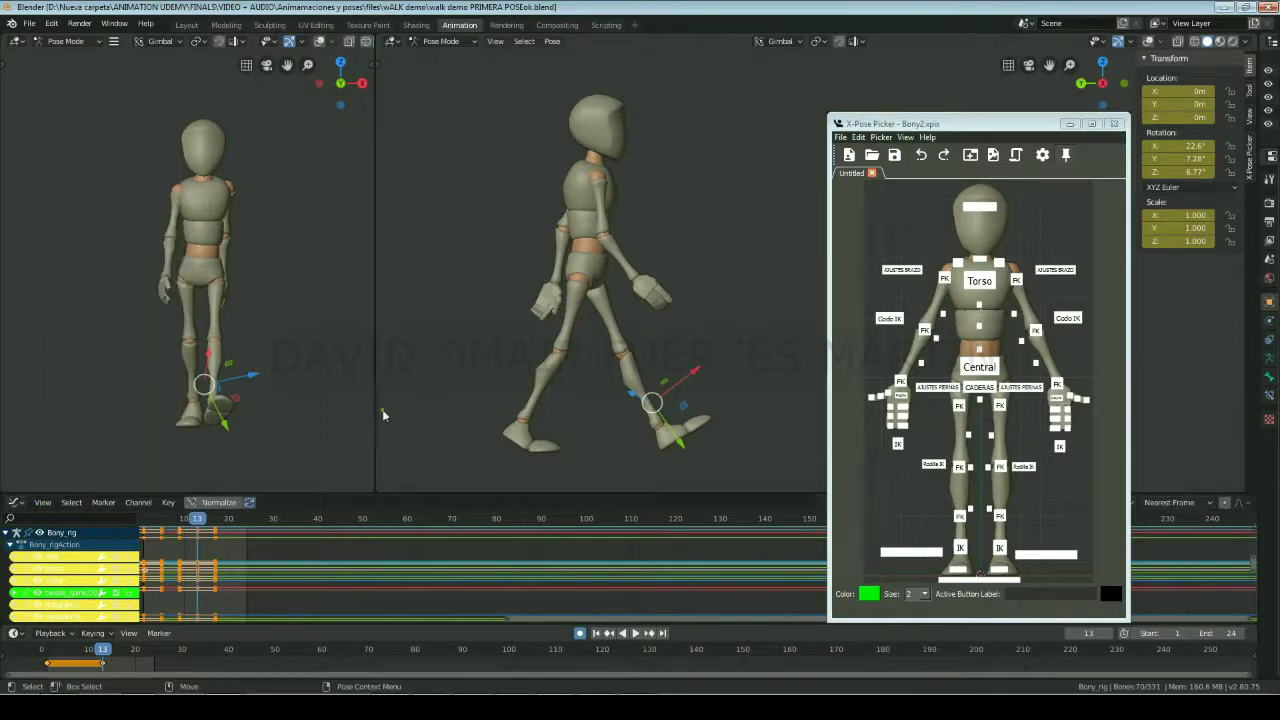
pyautogui.click(749, 284)
pyautogui.moveTo(866, 201); pyautogui.dragTo(1115, 585)
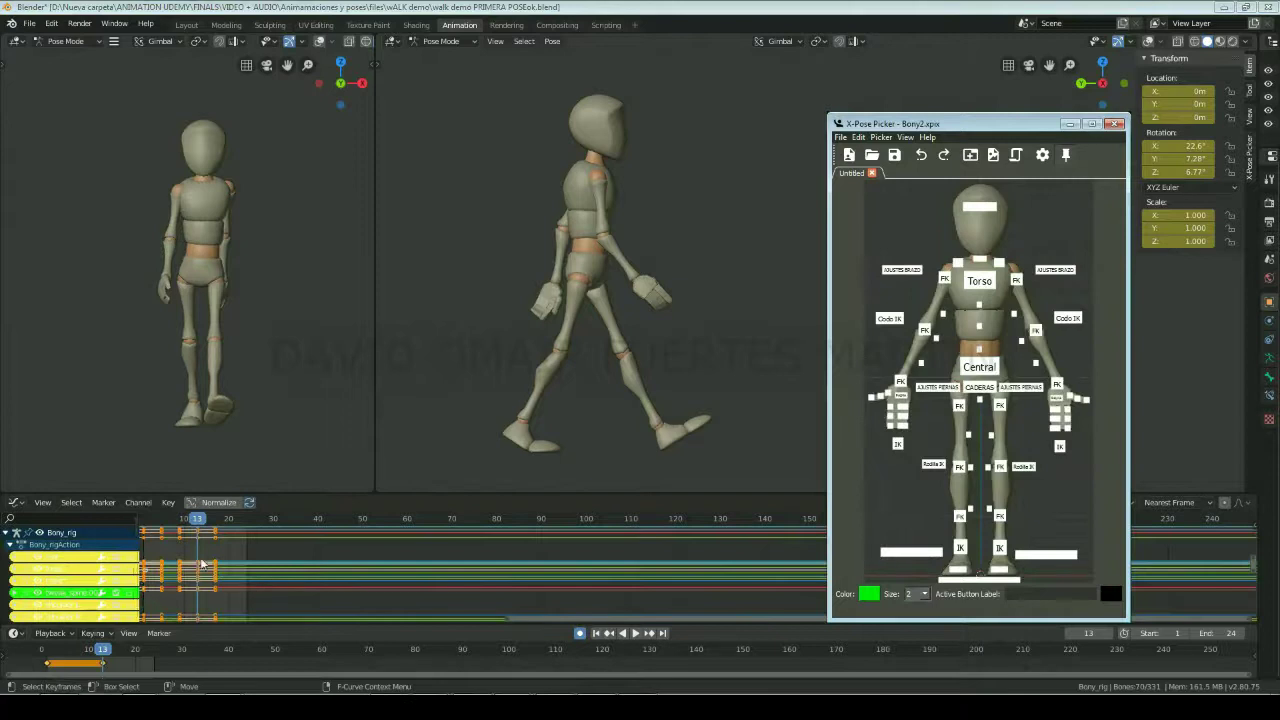
pyautogui.scroll(-2, 201, 565)
# Step: Copy the normalized frame-1 keys and paste them flipped at frame 13
pyautogui.click(228, 504)
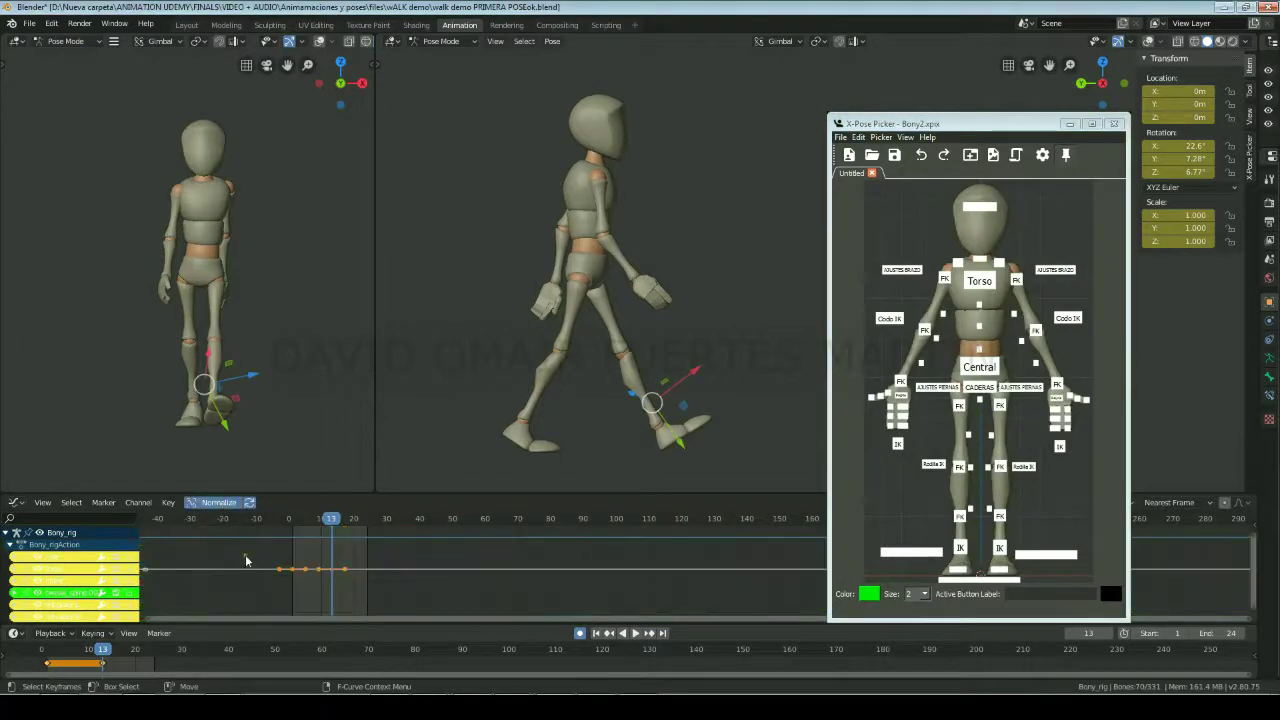
pyautogui.moveTo(265, 545); pyautogui.dragTo(311, 591)
pyautogui.rightClick(314, 590)
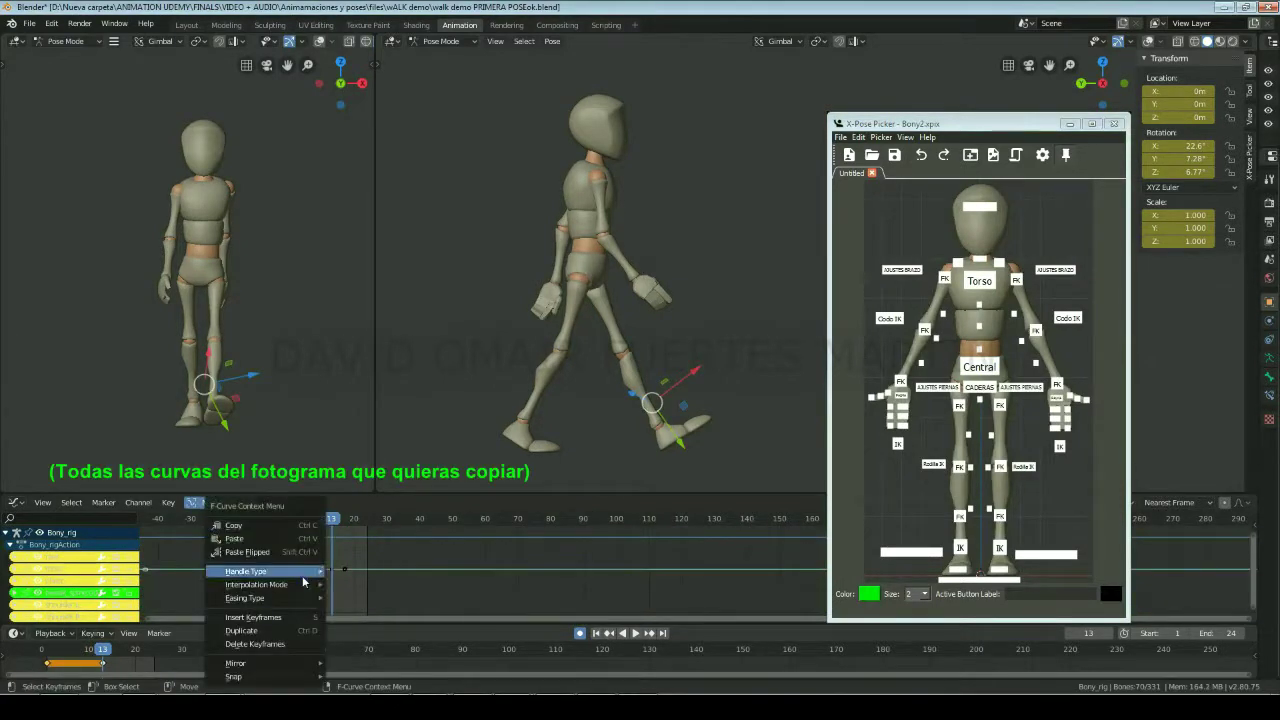
pyautogui.click(291, 525)
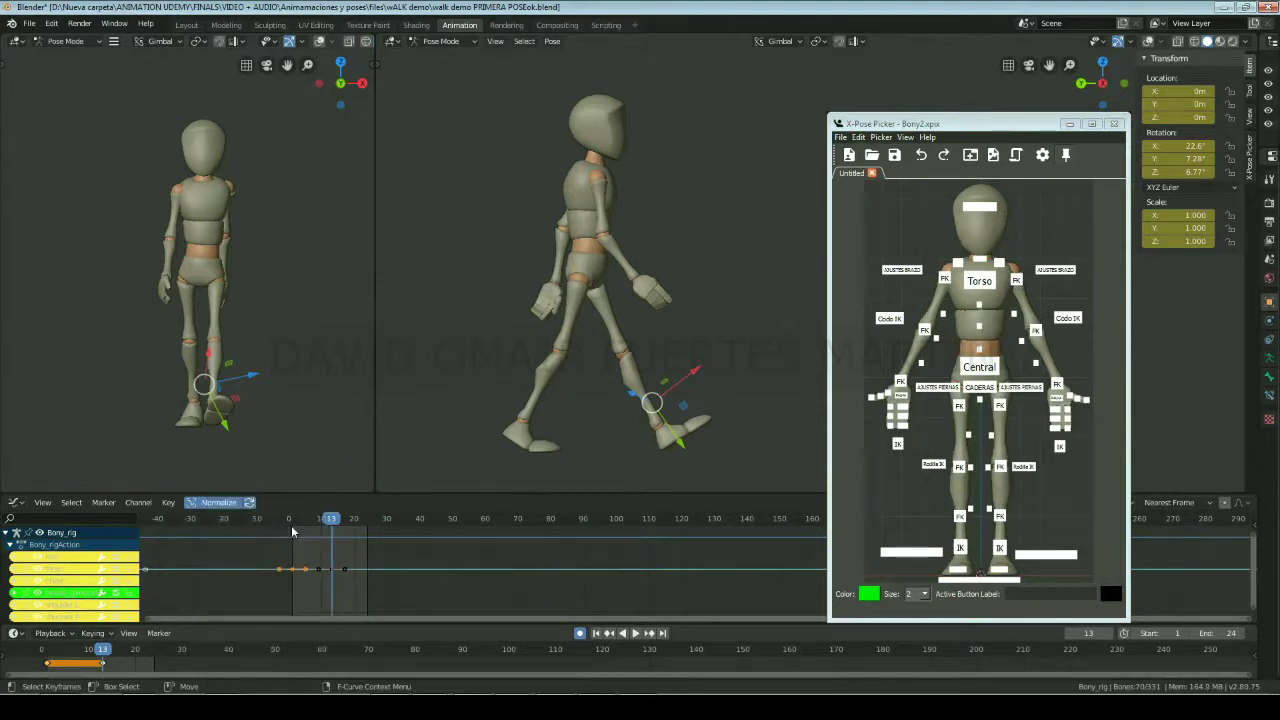
pyautogui.rightClick(107, 666)
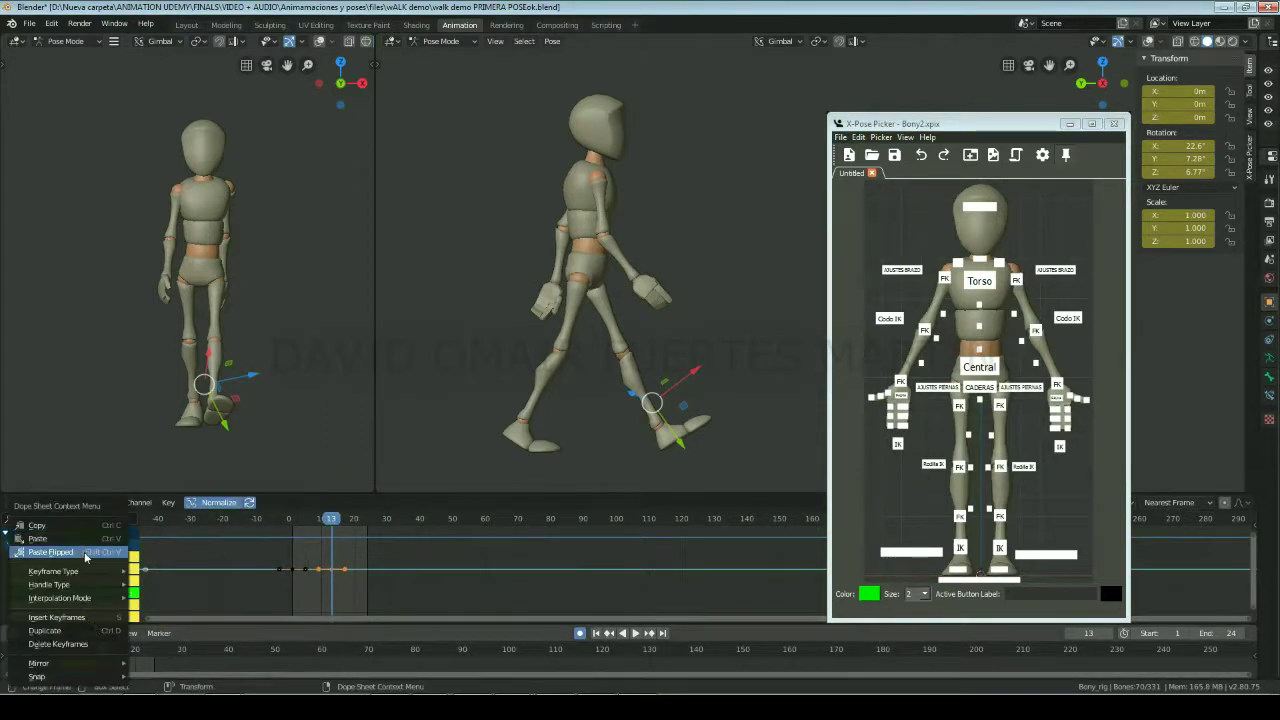
pyautogui.click(85, 557)
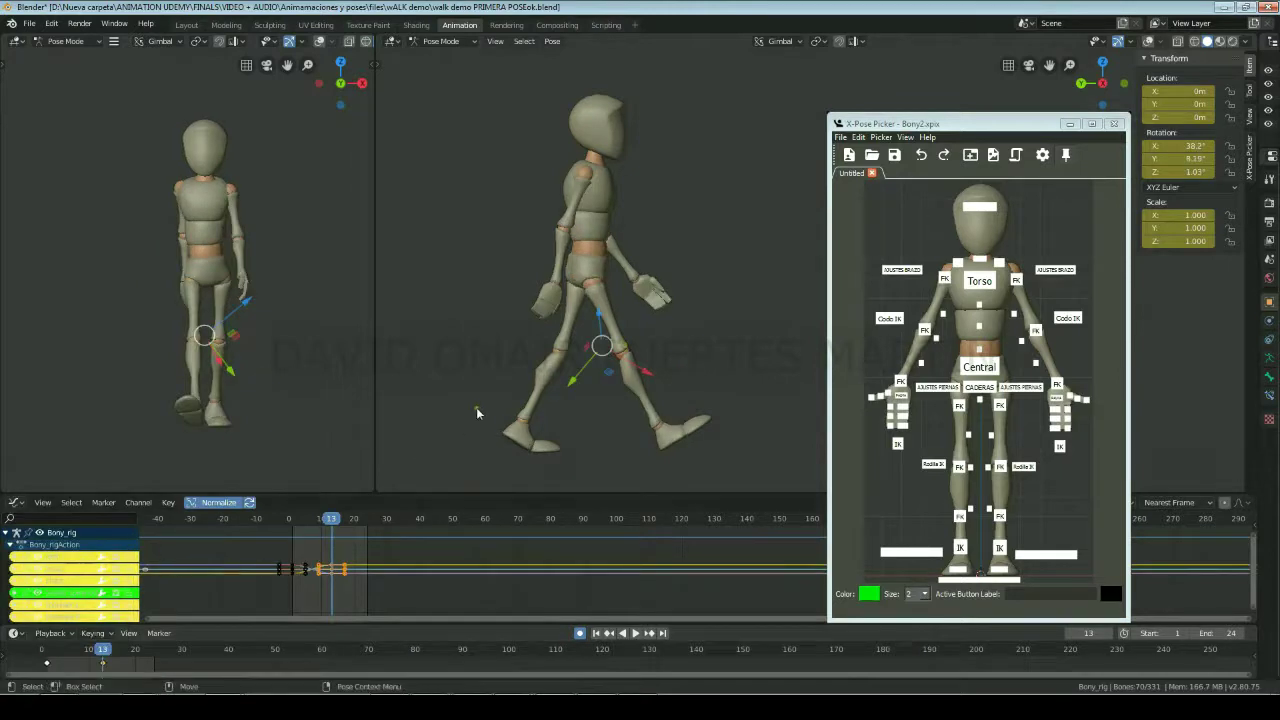
# Step: Play the cycle, stop at frame 13, and select both foot IK controls
pyautogui.press('space')
pyautogui.press('space')
pyautogui.click(970, 370)
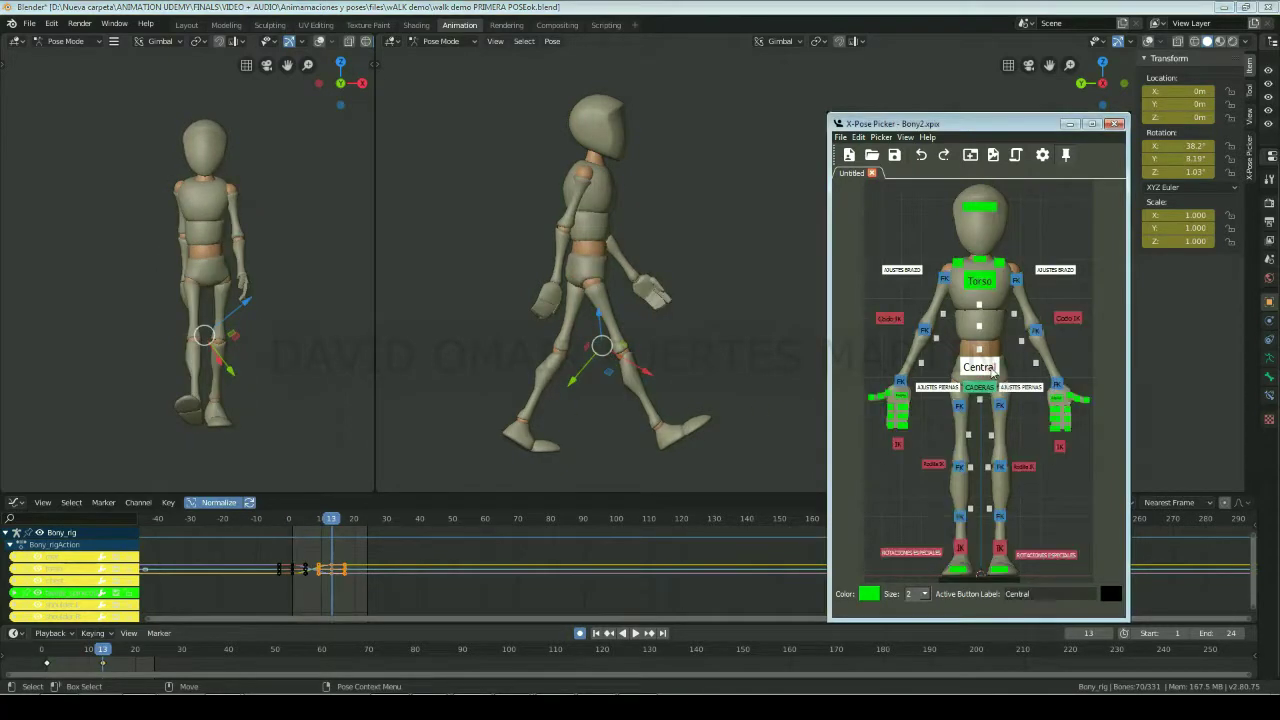
pyautogui.click(960, 549)
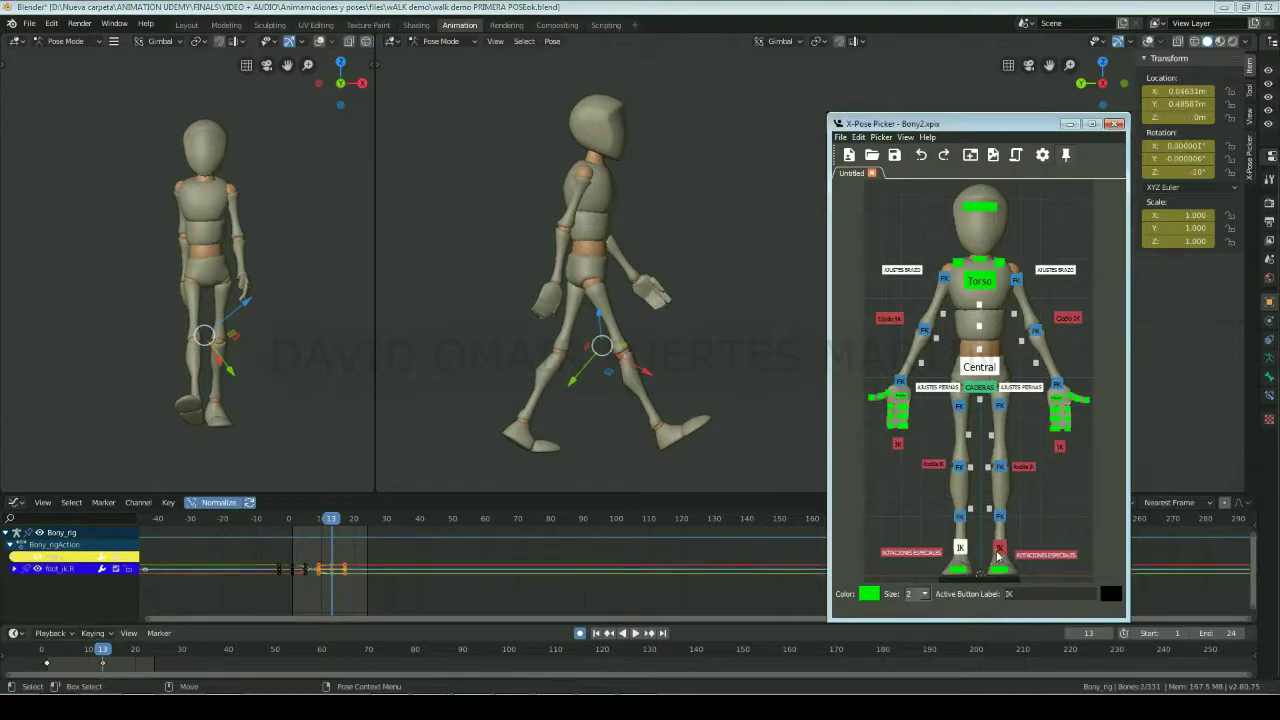
pyautogui.keyDown('shift'); pyautogui.click(1000, 550); pyautogui.keyUp('shift')
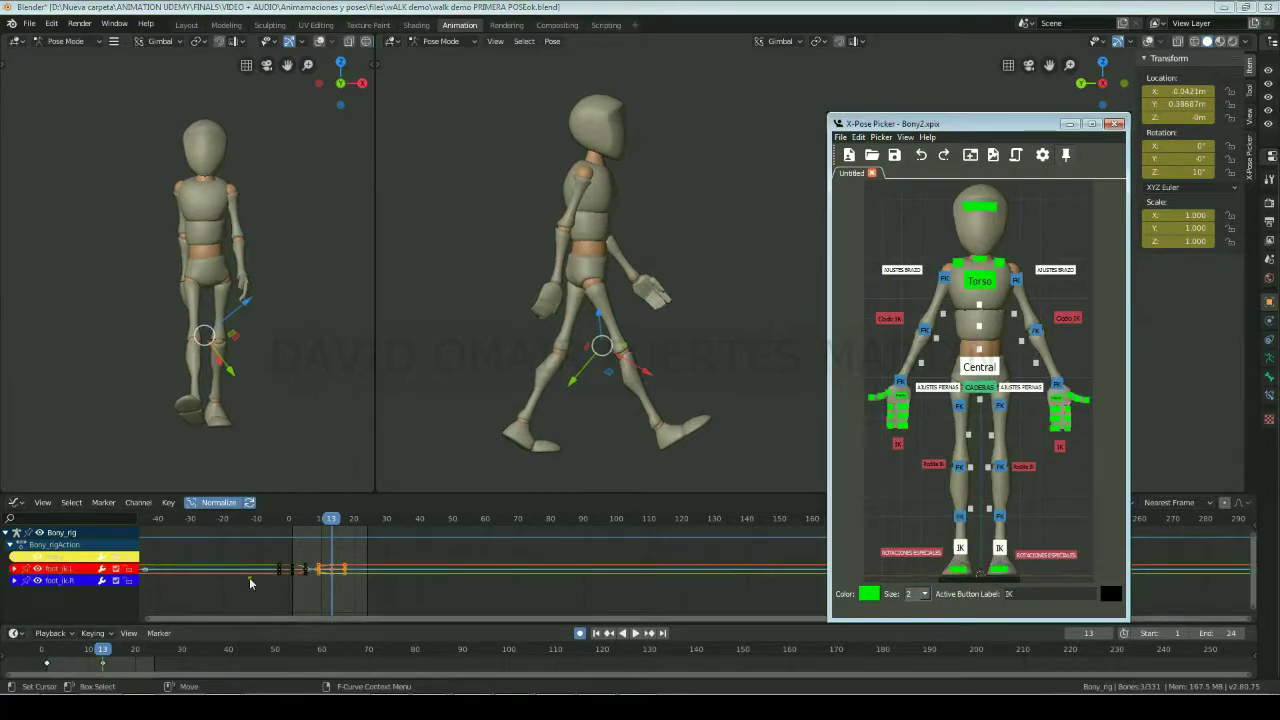
# Step: Show keyframe handles and limit keyframes to selected curves in the display options
pyautogui.click(42, 502)
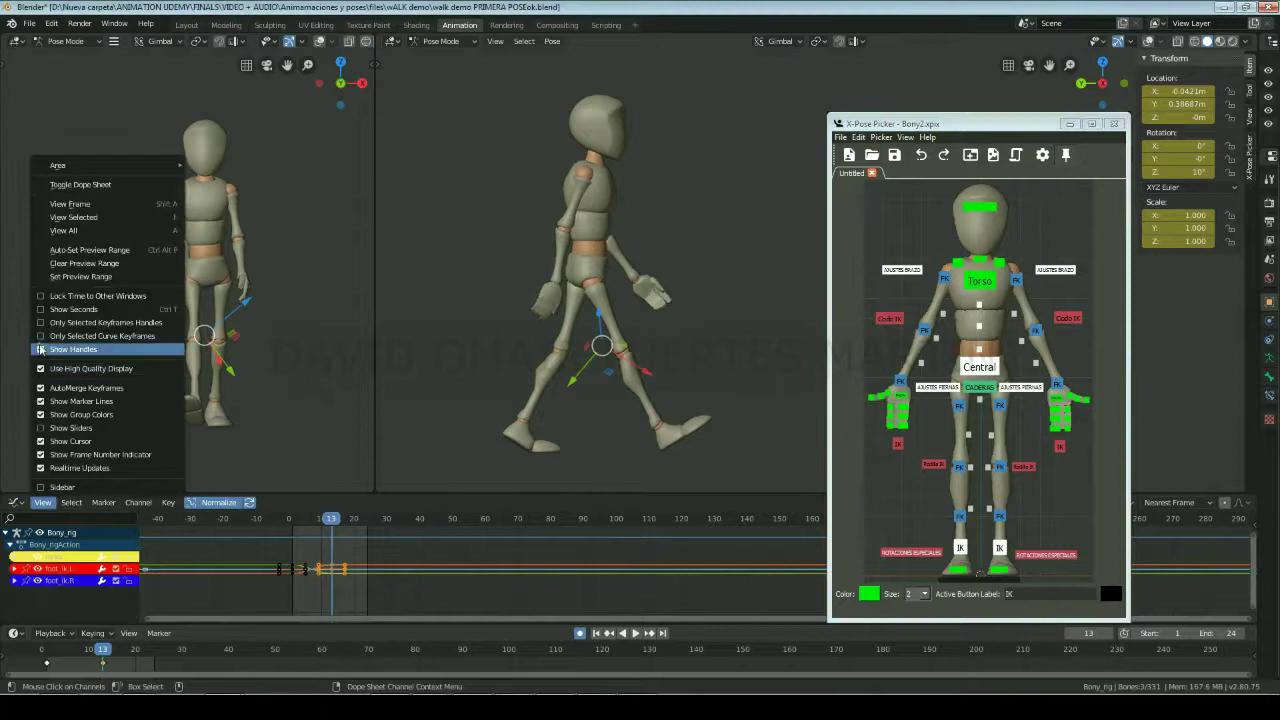
pyautogui.click(40, 349)
pyautogui.click(39, 336)
pyautogui.click(42, 502)
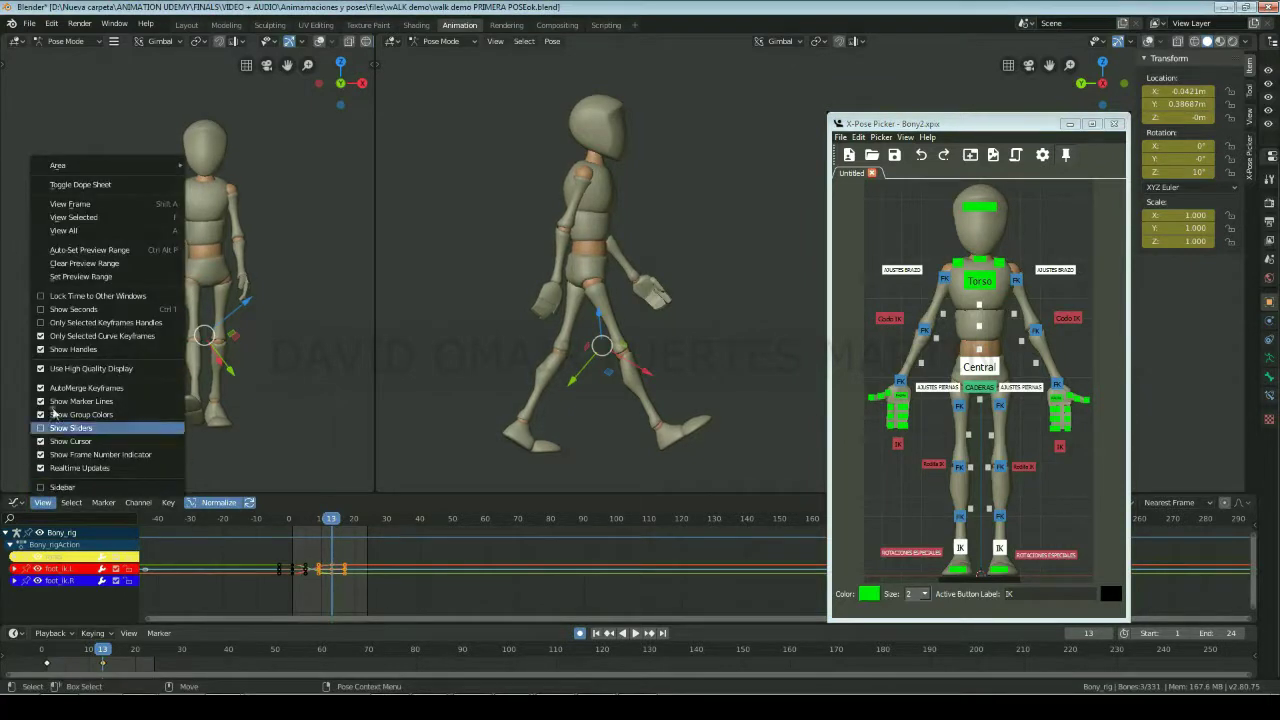
pyautogui.click(42, 336)
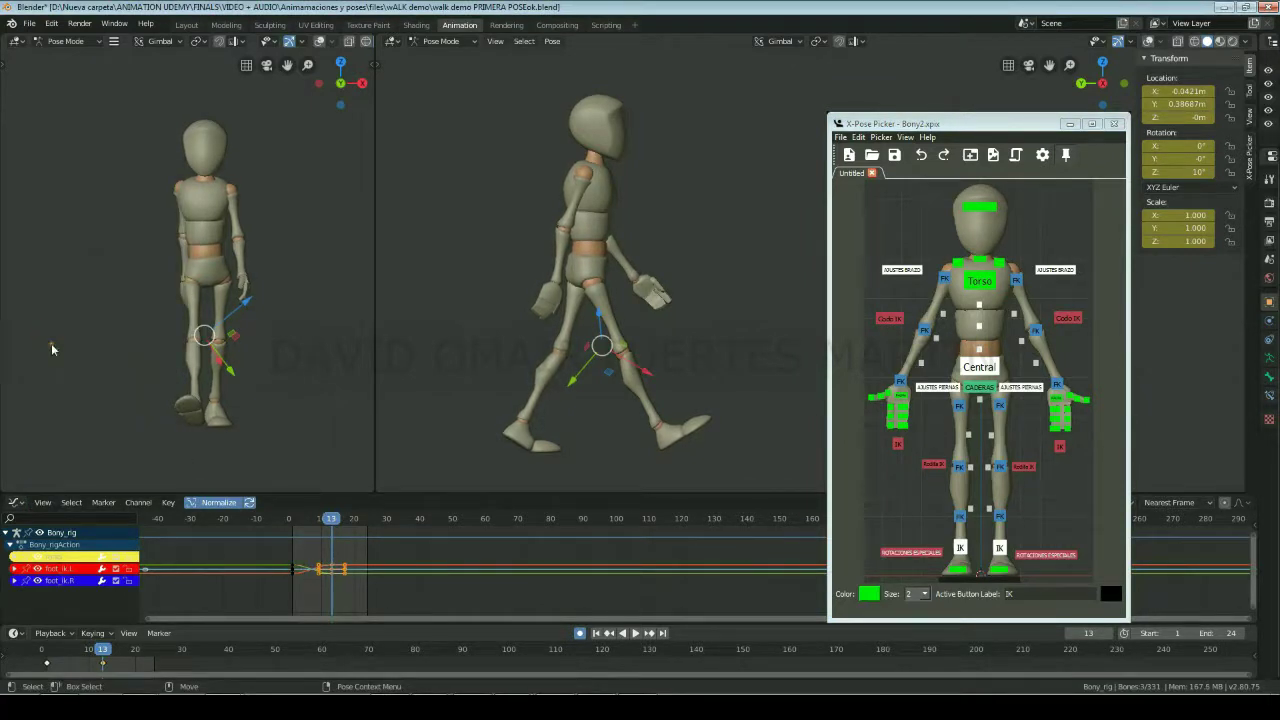
# Step: Expand the foot_ik.L and foot_ik.R channel groups in the graph editor
pyautogui.click(15, 566)
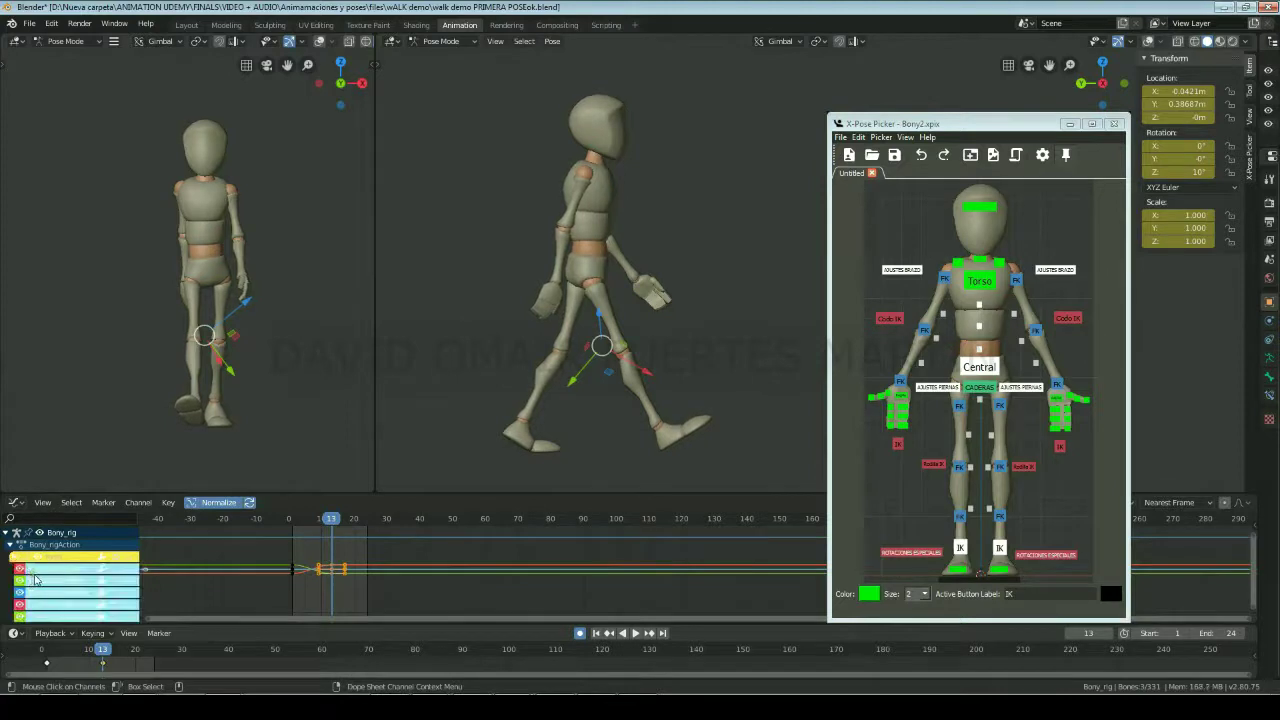
pyautogui.click(40, 582)
pyautogui.scroll(-4, 71, 594)
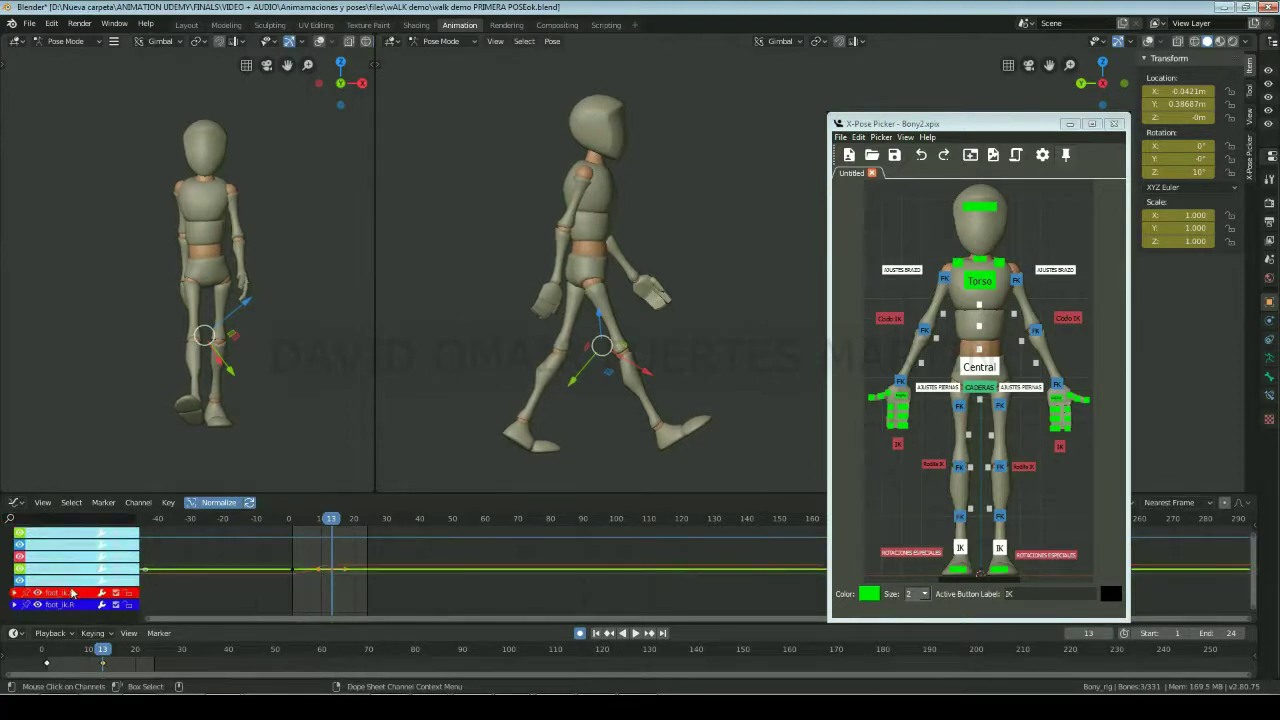
pyautogui.click(15, 592)
pyautogui.scroll(-2, 90, 585)
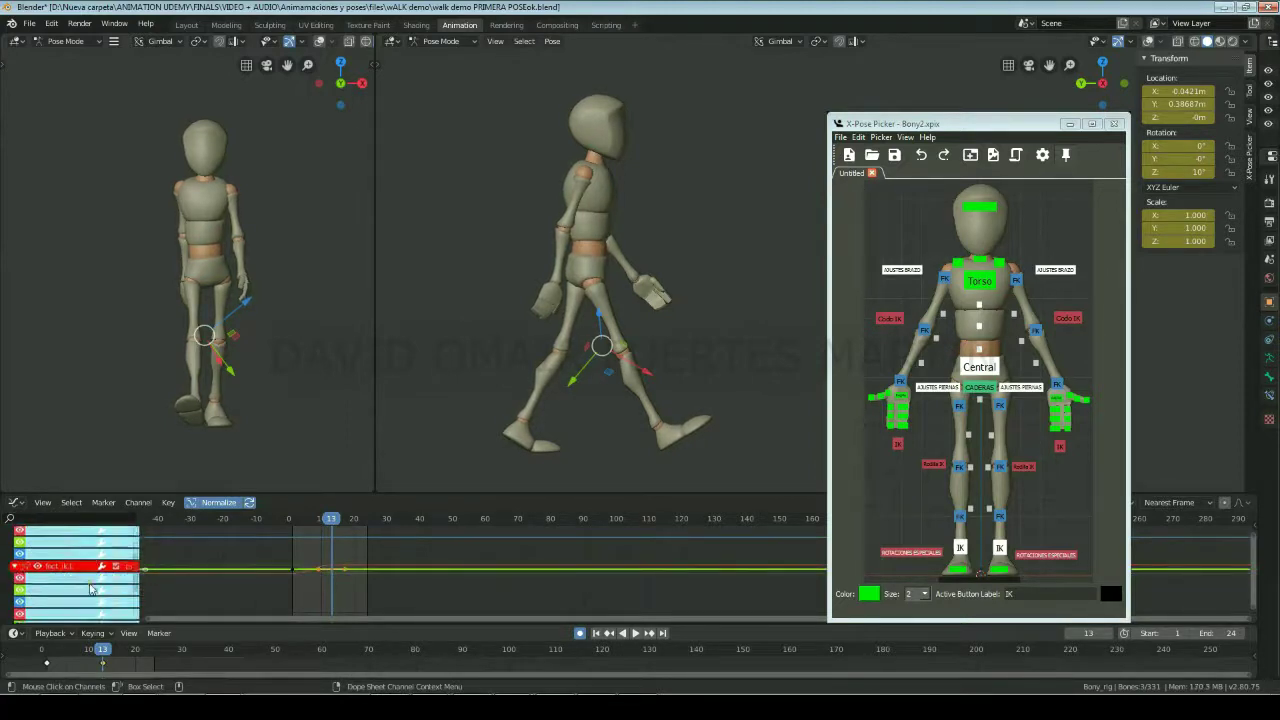
pyautogui.scroll(-3, 60, 575)
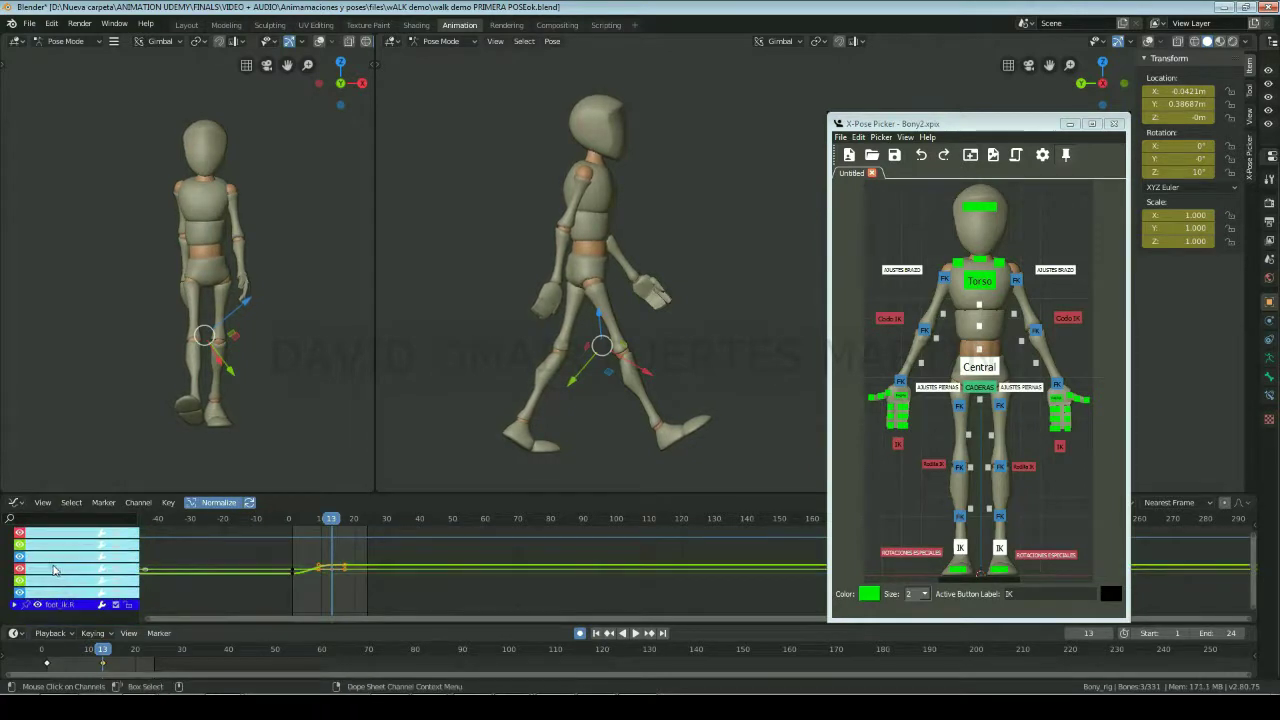
pyautogui.click(11, 604)
pyautogui.scroll(-3, 40, 570)
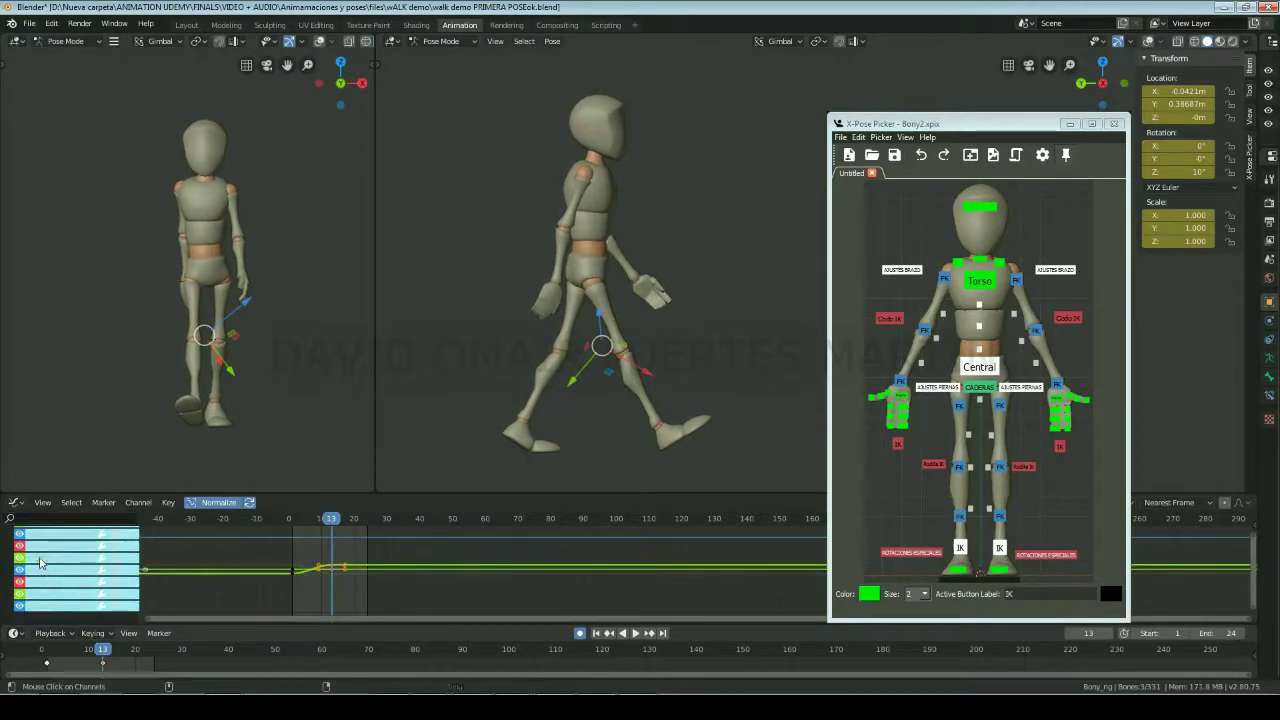
pyautogui.scroll(-1, 42, 562)
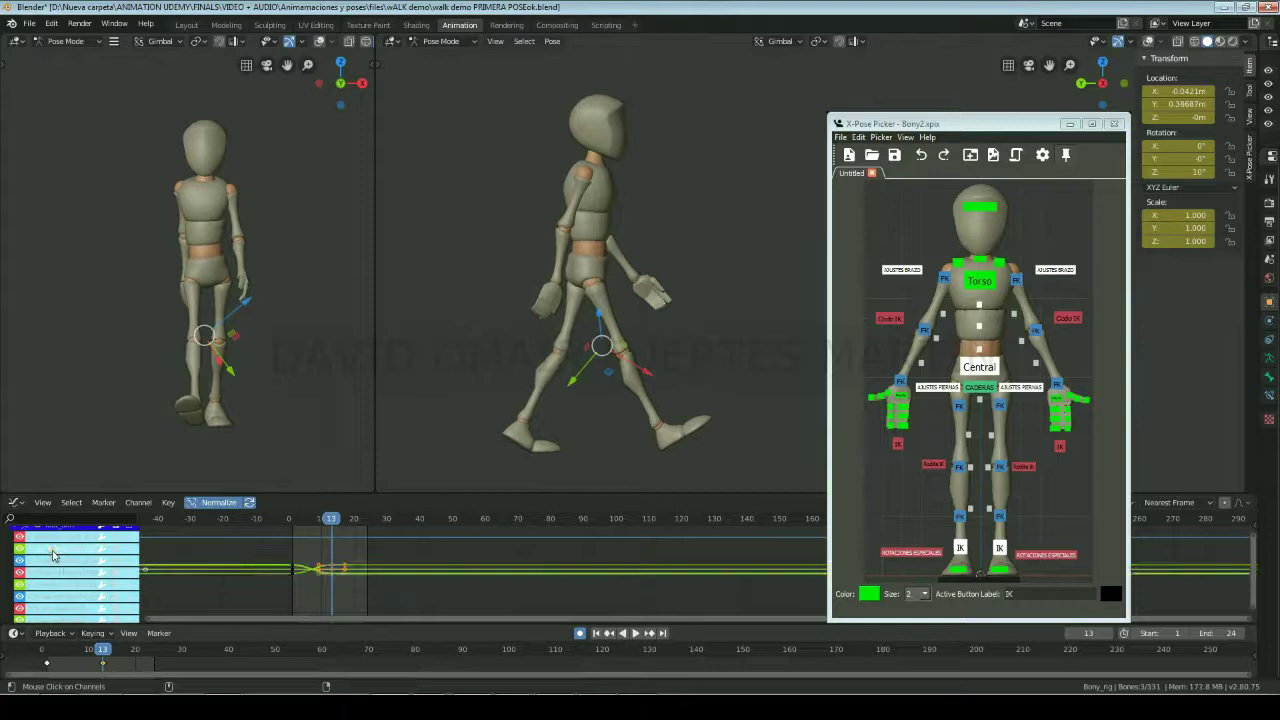
# Step: Shift the selected frame-13 keys, turn Normalize off, and adjust them again
pyautogui.moveTo(235, 601)
pyautogui.mouseDown(button='middle')
pyautogui.moveTo(253, 581)
pyautogui.moveTo(652, 582)
pyautogui.moveTo(582, 591)
pyautogui.moveTo(562, 579)
pyautogui.mouseUp(button='middle')
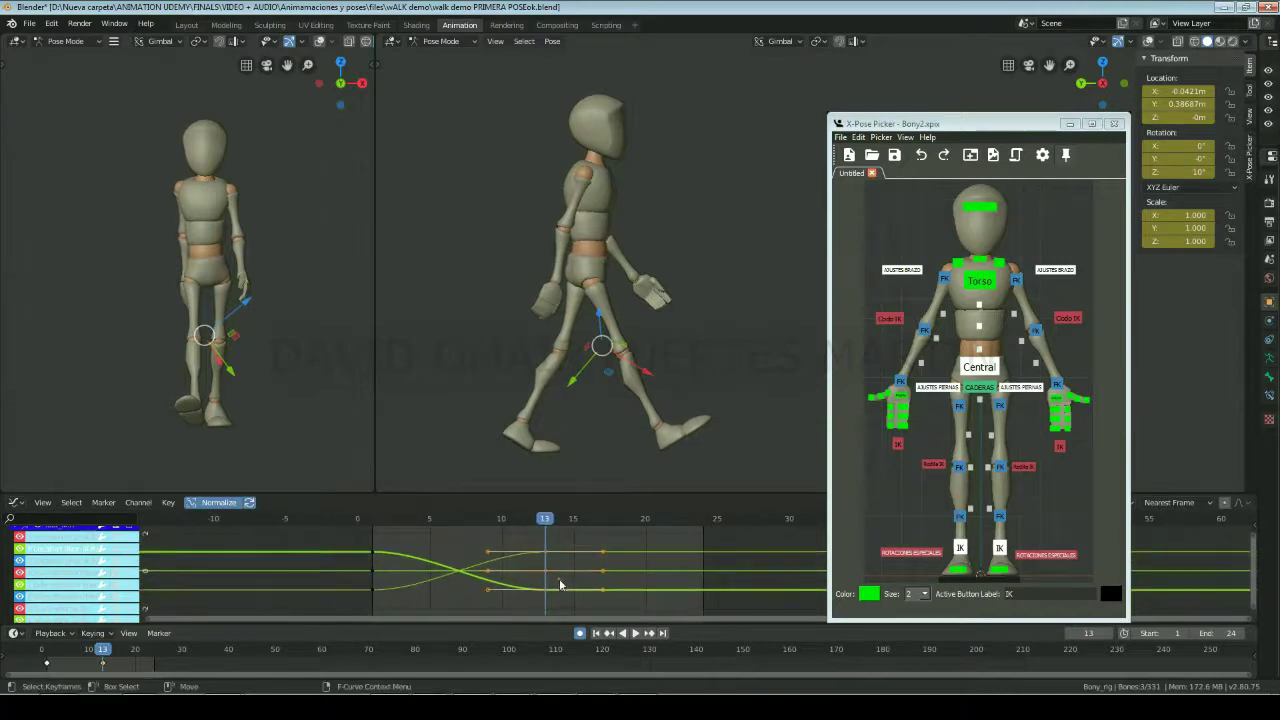
pyautogui.press('g')
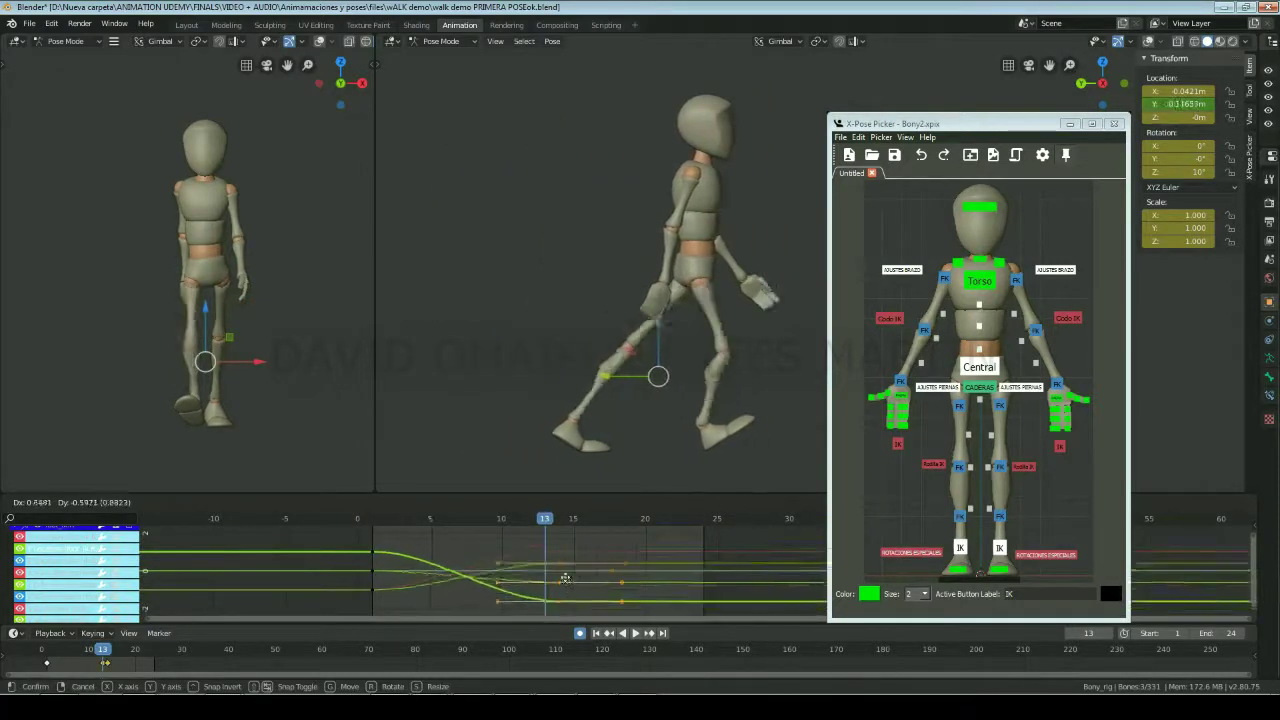
pyautogui.click(540, 566)
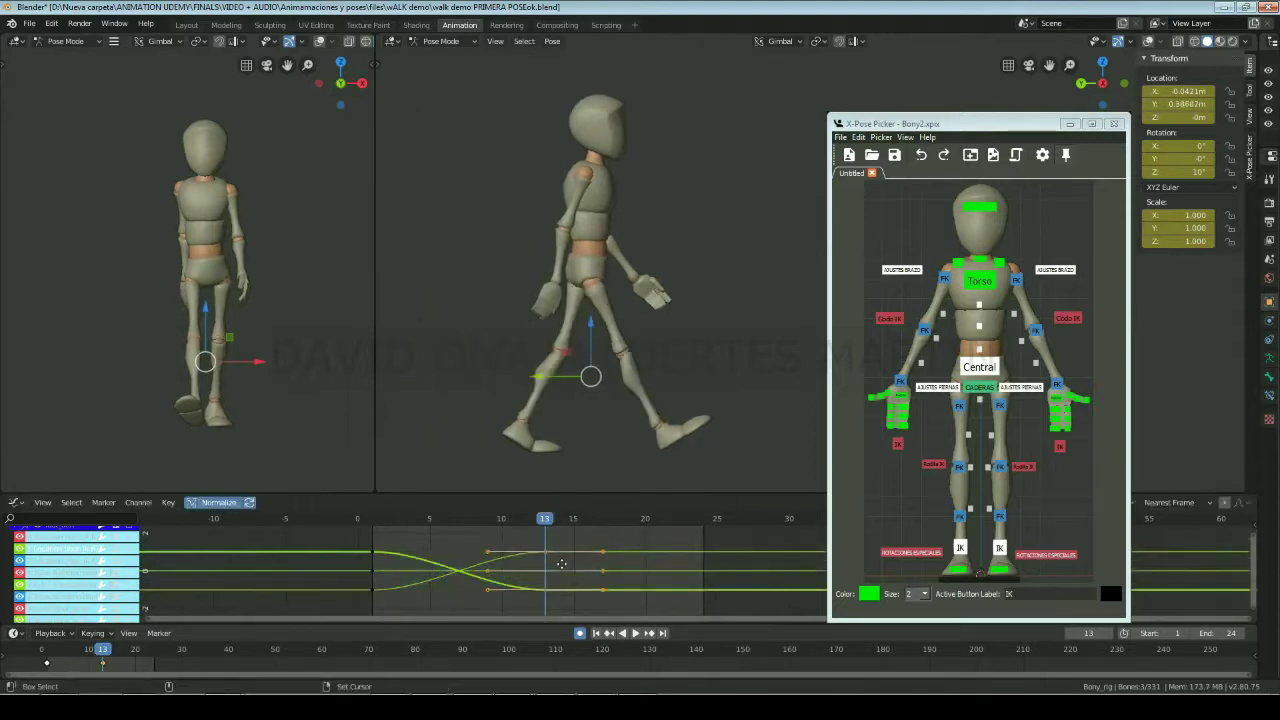
pyautogui.click(218, 507)
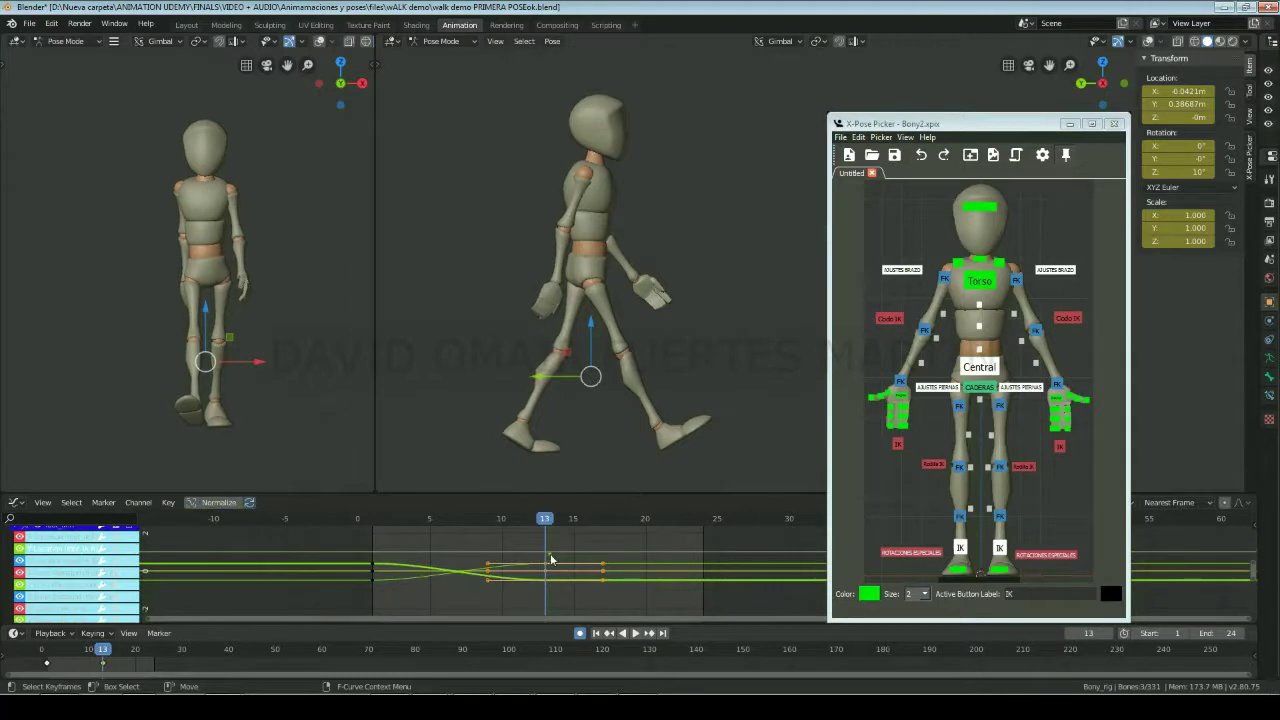
pyautogui.press('g')
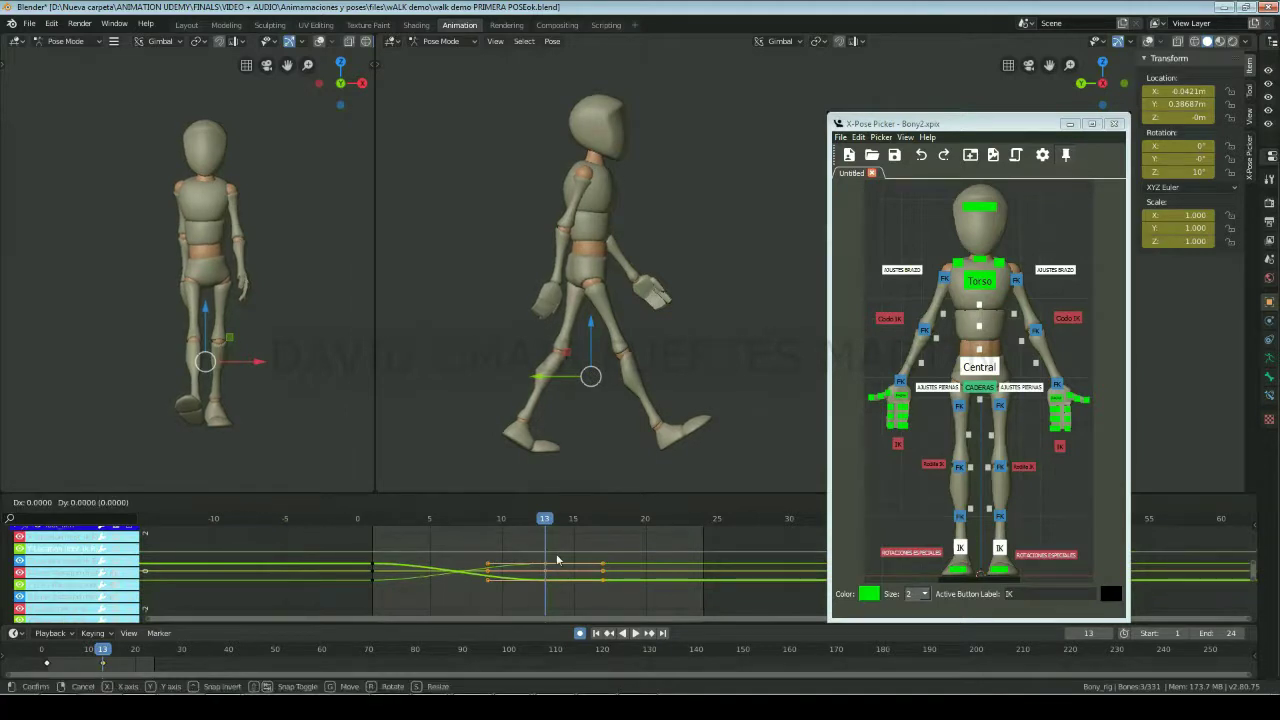
pyautogui.click(556, 569)
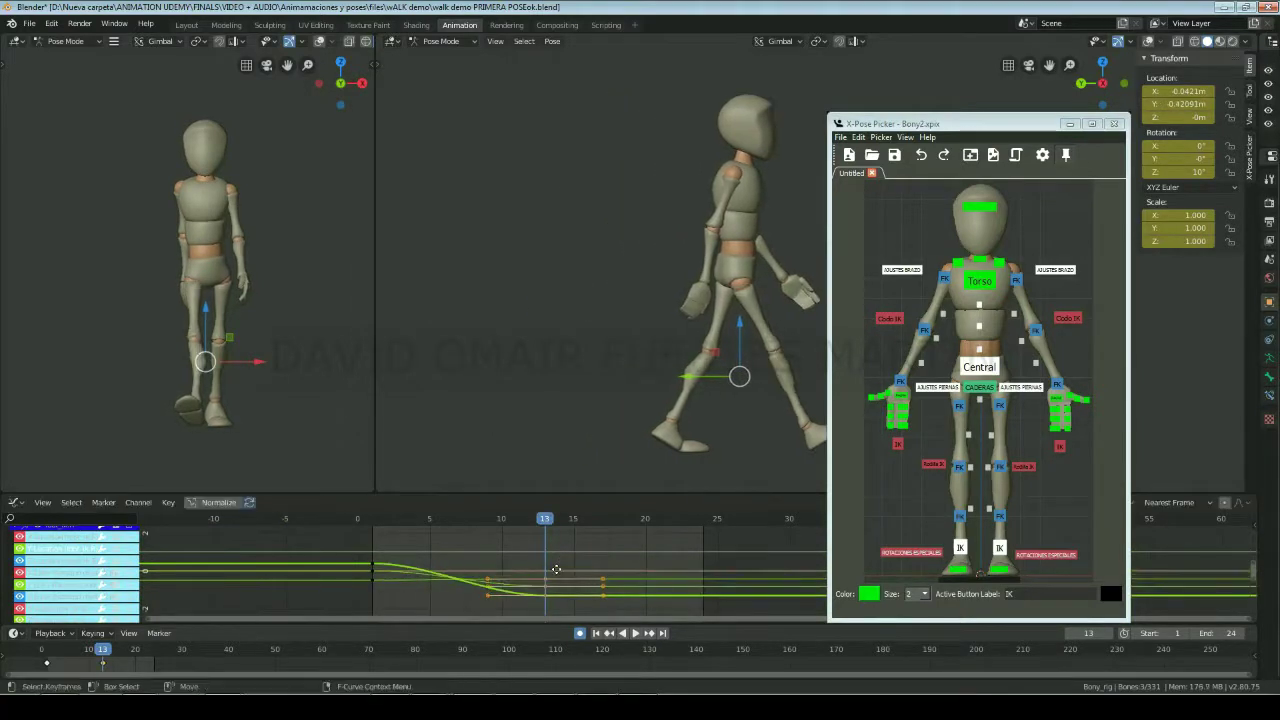
pyautogui.scroll(-5, 565, 590)
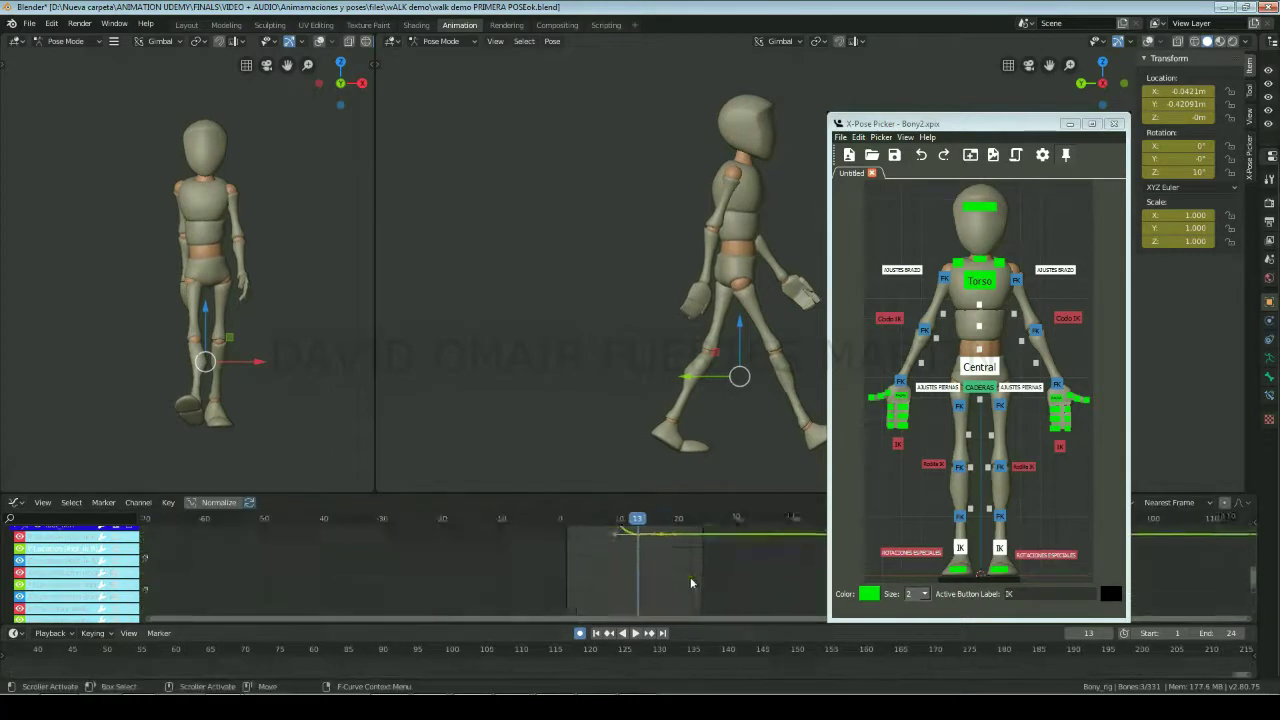
pyautogui.scroll(3, 690, 582)
pyautogui.scroll(-3, 634, 658)
pyautogui.scroll(2, 693, 600)
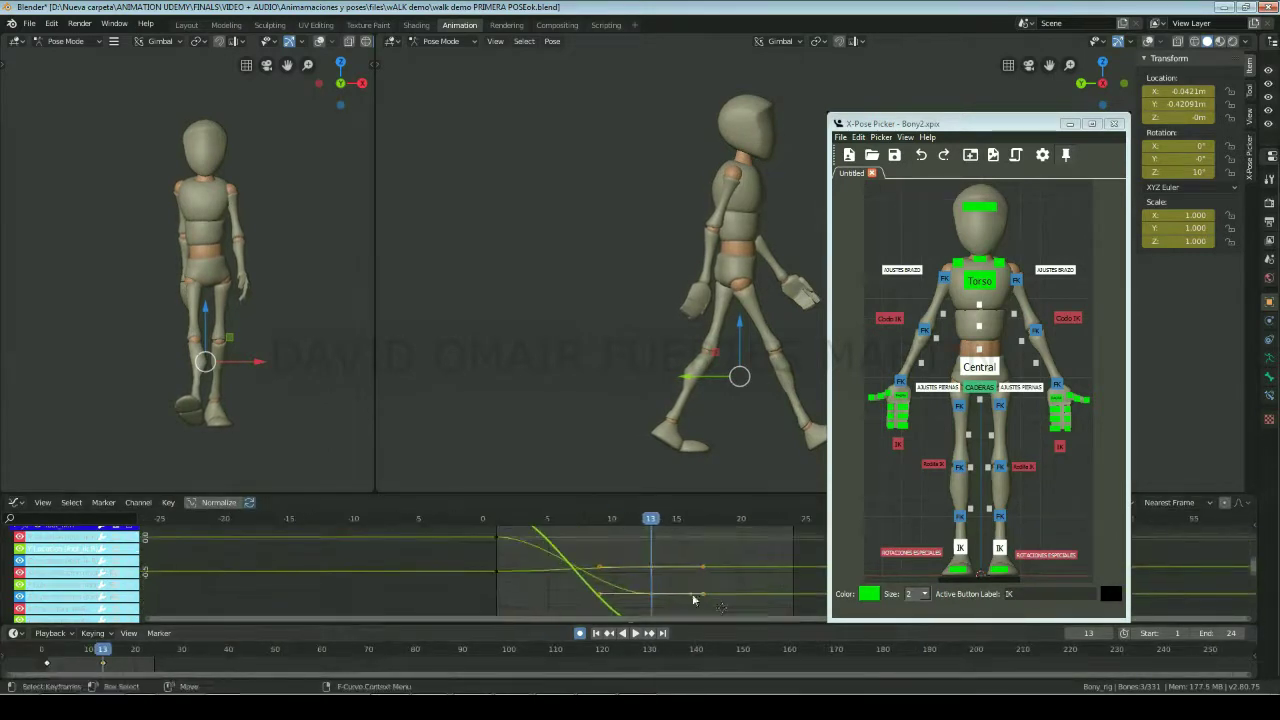
# Step: Set the foot's frame-13 Location Y key to about -0.486 m, re-enable Normalize, return to frame 1
pyautogui.press('g')
pyautogui.click(669, 583)
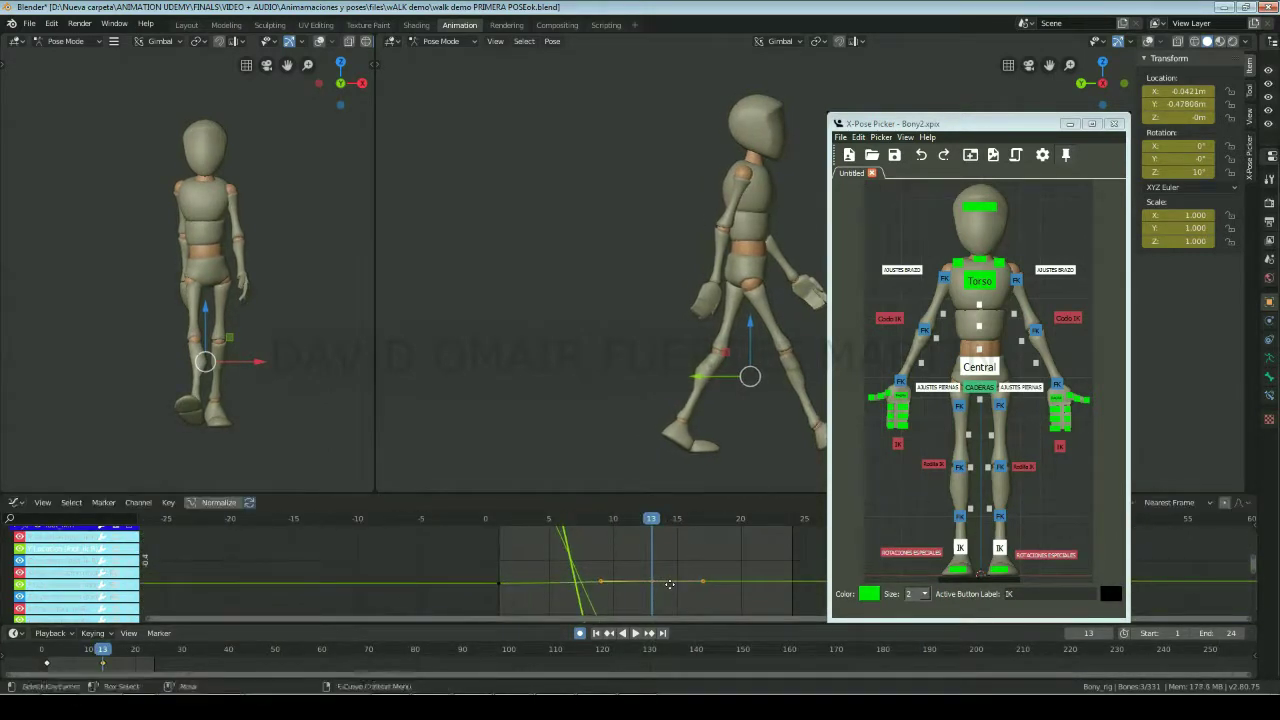
pyautogui.keyDown('ctrl'); pyautogui.moveTo(669, 583); pyautogui.dragTo(695, 564, button='middle'); pyautogui.keyUp('ctrl')
pyautogui.press('g')
pyautogui.click(680, 580)
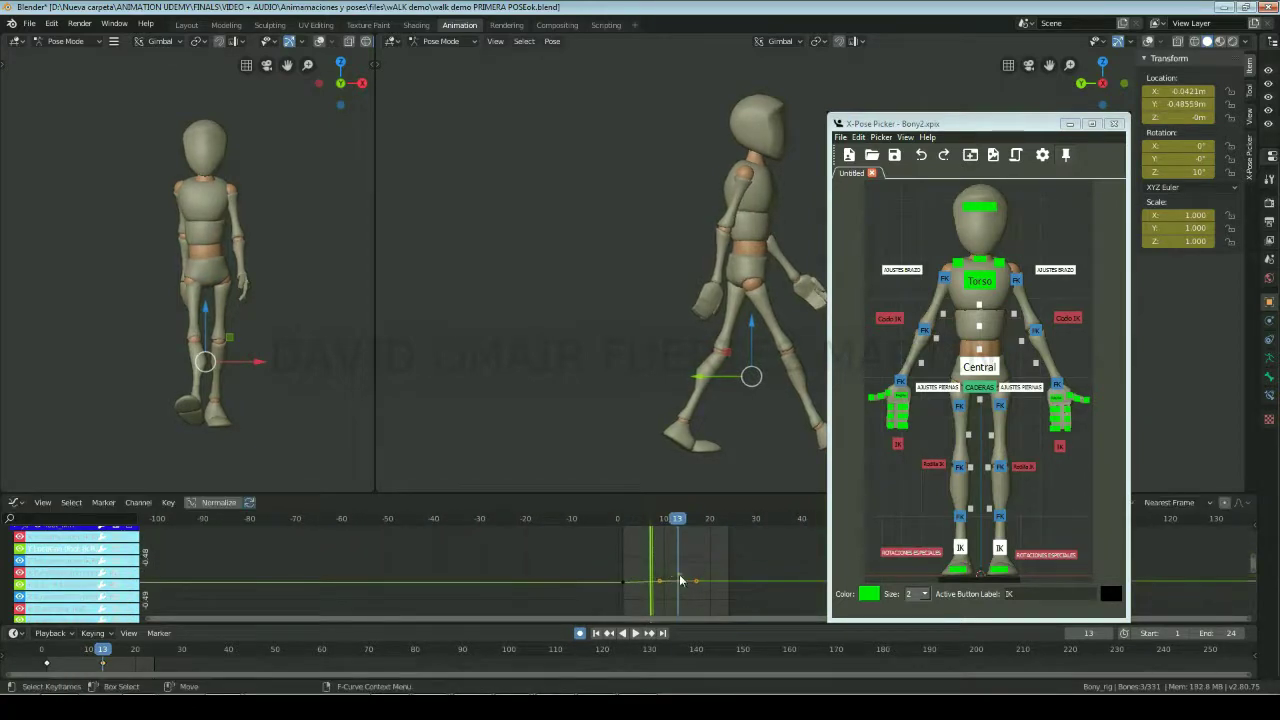
pyautogui.keyDown('ctrl'); pyautogui.moveTo(680, 580); pyautogui.dragTo(735, 578, button='middle'); pyautogui.keyUp('ctrl')
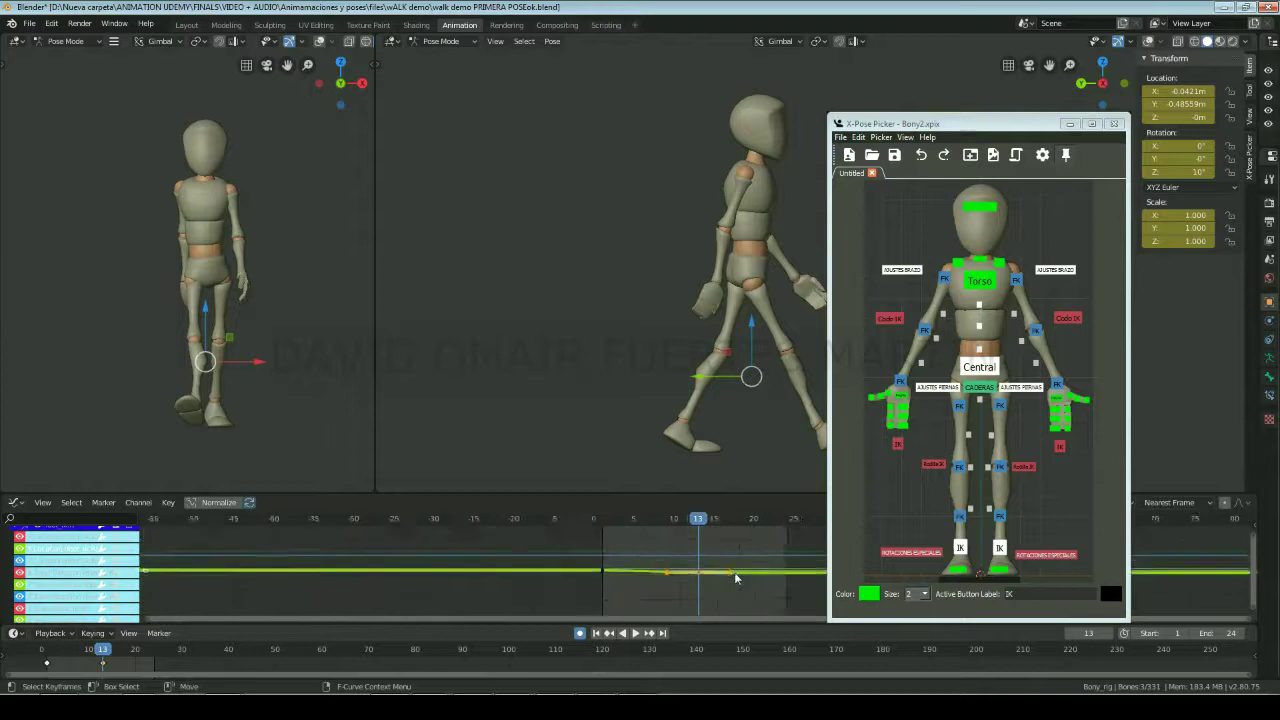
pyautogui.click(219, 502)
pyautogui.moveTo(521, 592); pyautogui.dragTo(636, 591, button='middle')
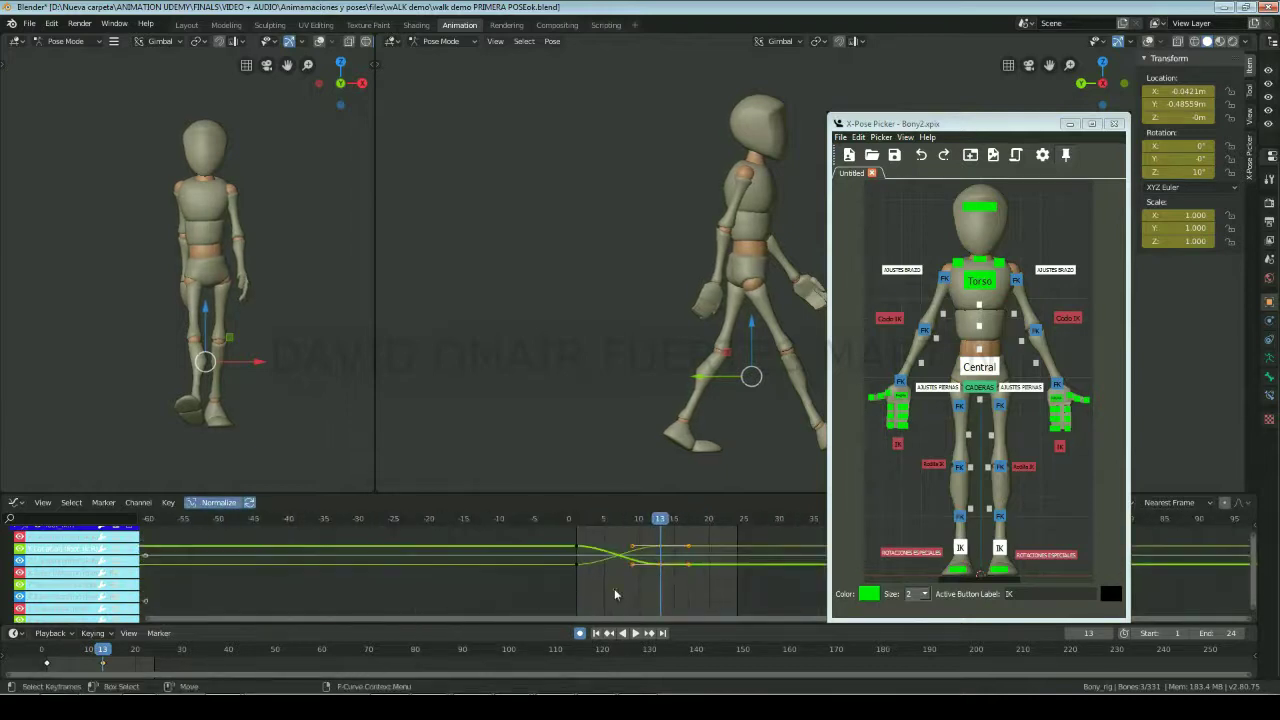
pyautogui.hotkey('shift', 'Left')
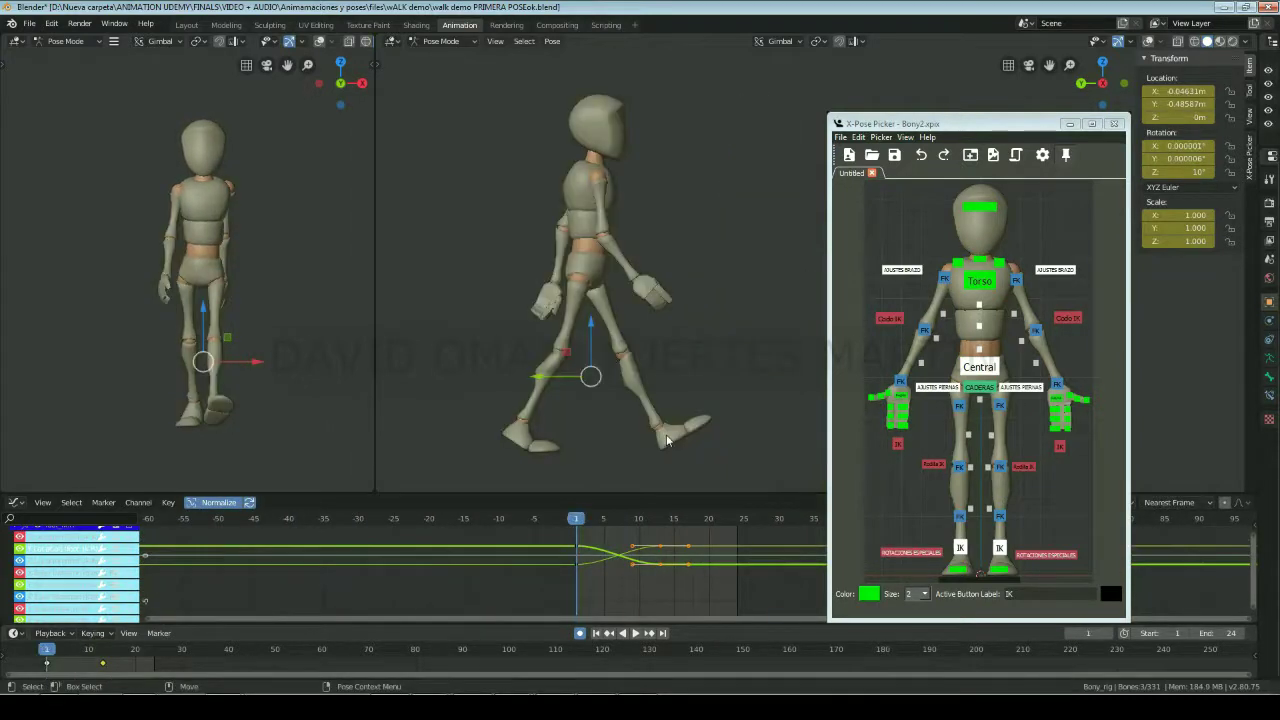
# Step: Flip between the frame-1 and frame-13 contact poses to compare them, ending on frame 13
pyautogui.press('Up')
pyautogui.press('Up')
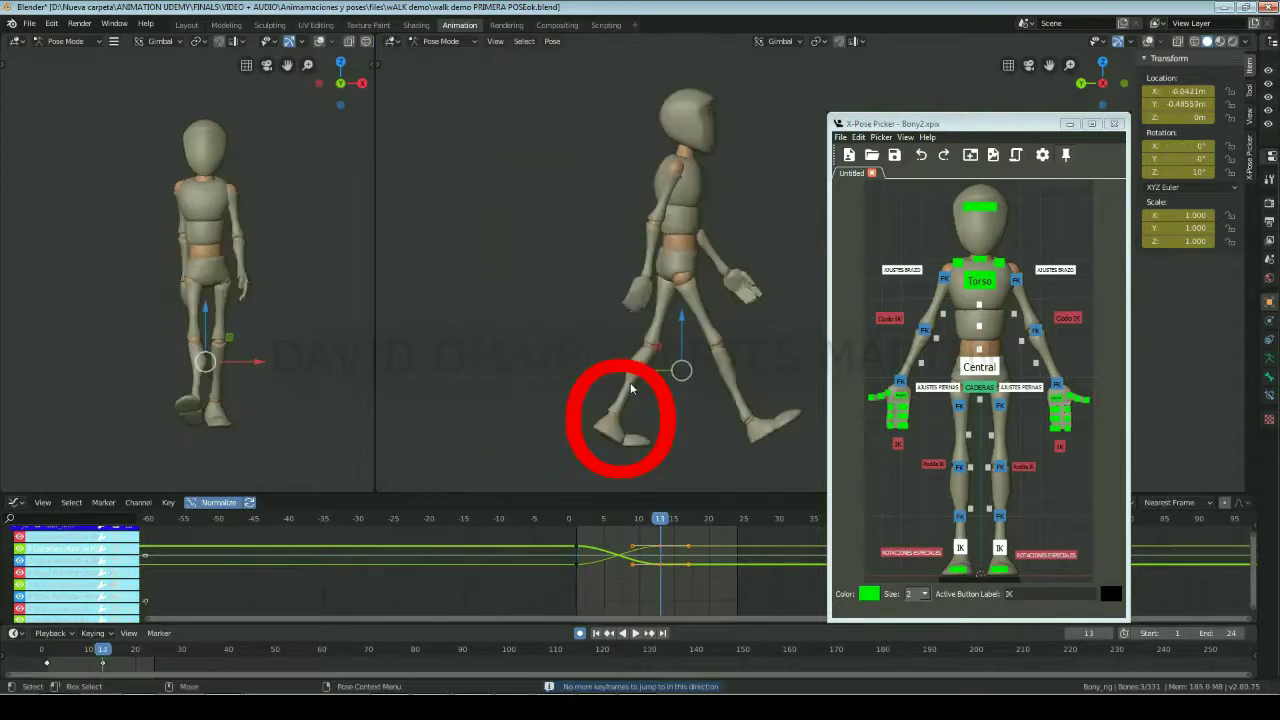
pyautogui.press('Down')
pyautogui.press('Up')
pyautogui.press('Down')
pyautogui.press('Up')
pyautogui.press('Down')
pyautogui.press('Up')
pyautogui.press('Down')
pyautogui.press('Up')
pyautogui.press('Down')
pyautogui.press('Up')
pyautogui.press('Down')
pyautogui.press('Up')
pyautogui.press('Down')
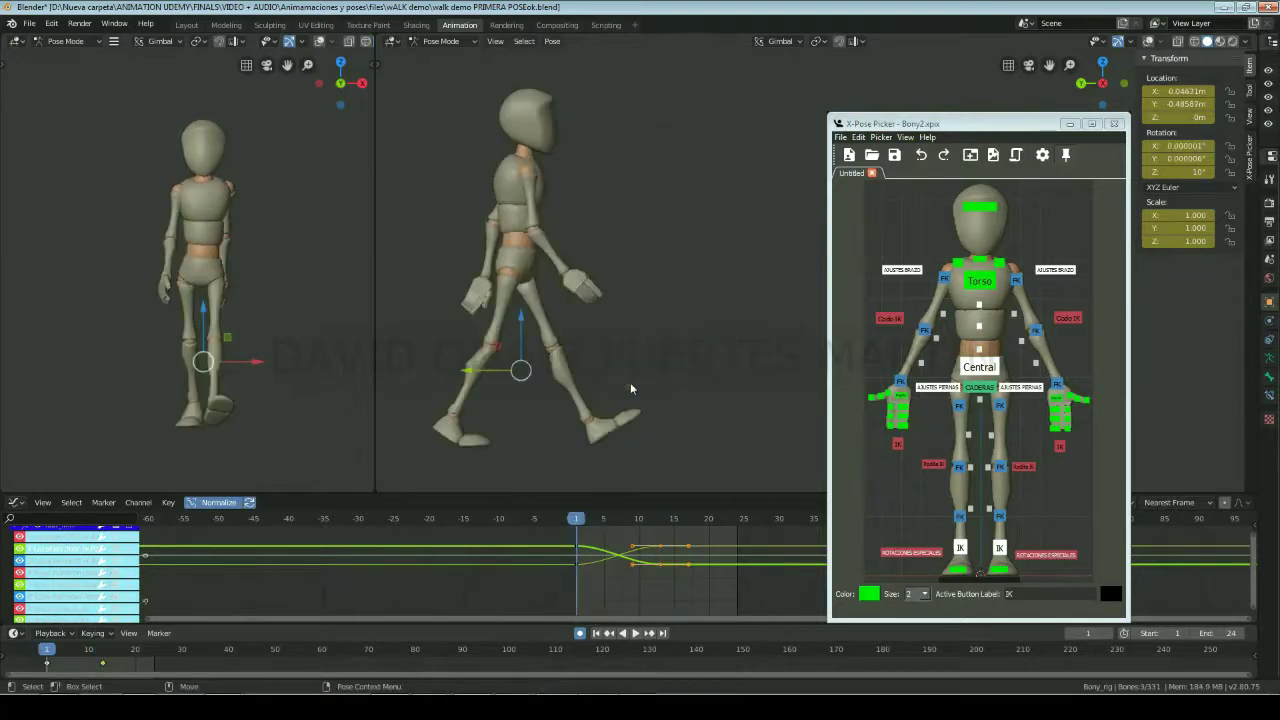
pyautogui.press('Up')
pyautogui.press('Down')
pyautogui.press('Up')
pyautogui.press('Down')
pyautogui.press('Up')
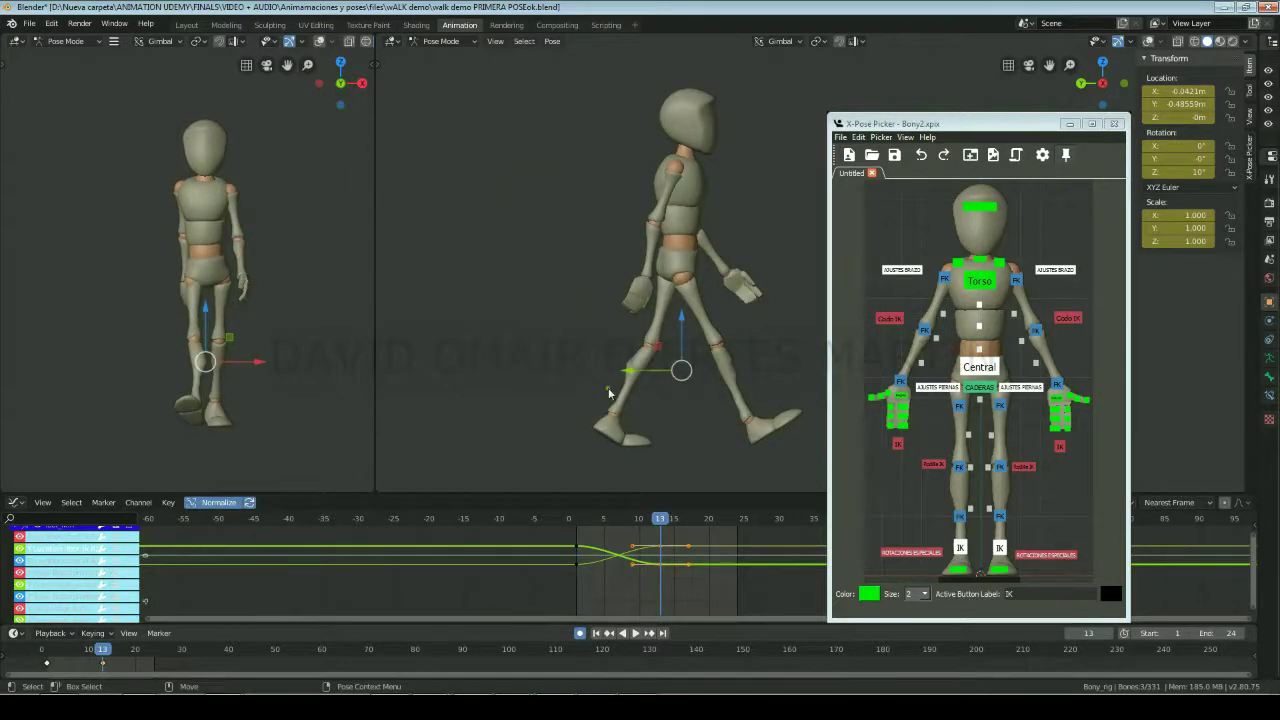
# Step: Select every rig control and move to frame 25
pyautogui.moveTo(910, 298); pyautogui.dragTo(1130, 620)
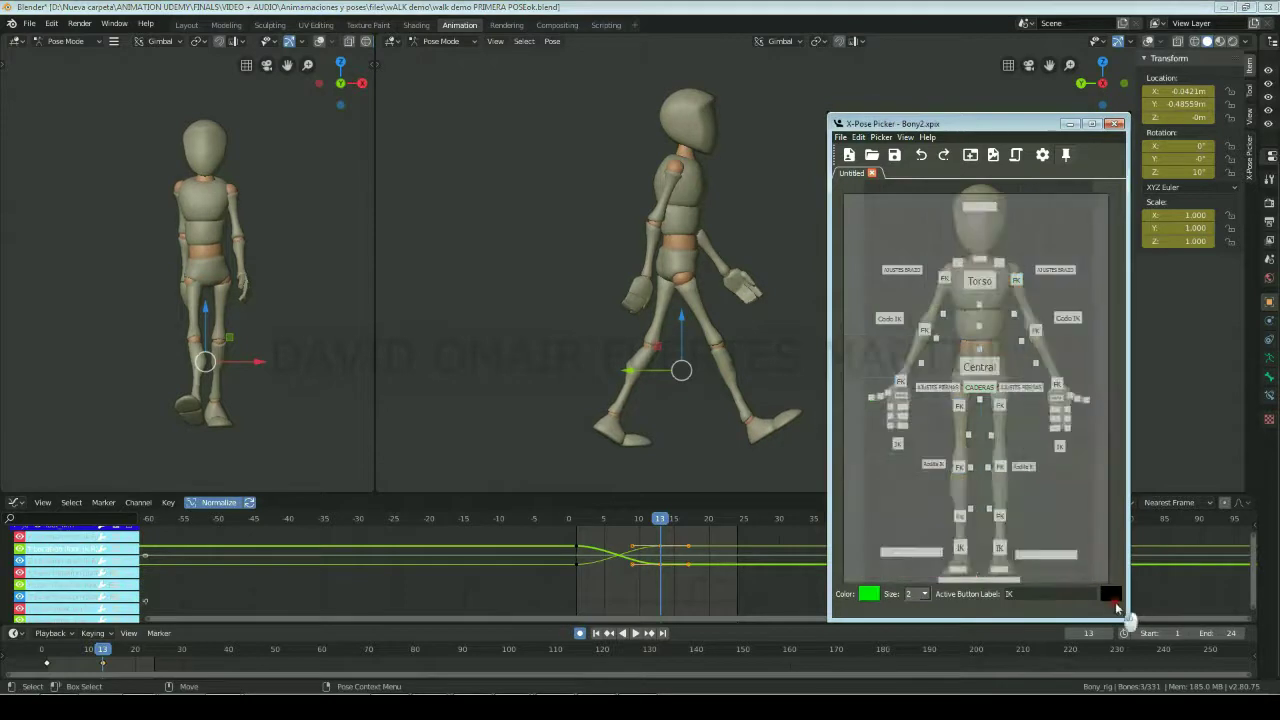
pyautogui.press('space')
pyautogui.moveTo(127, 662); pyautogui.dragTo(158, 662)
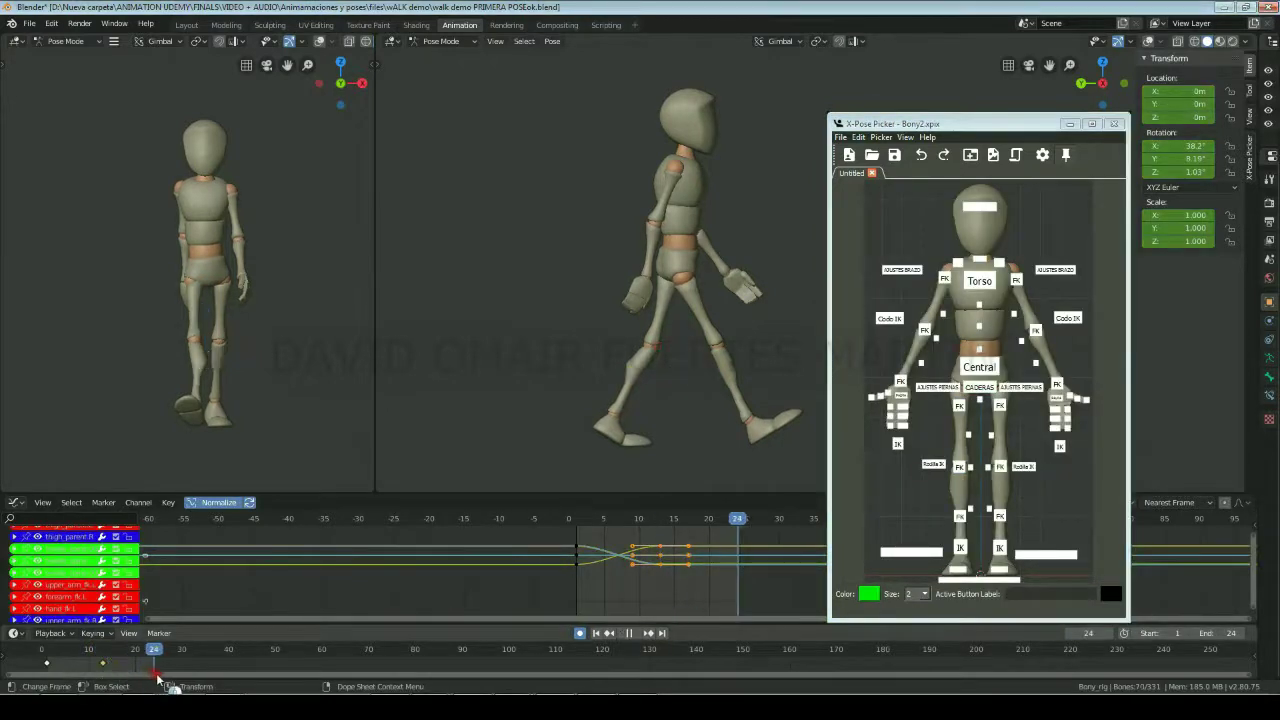
# Step: Key all selected bones at frame 25 and show keyframe points on unselected curves
pyautogui.press('i')
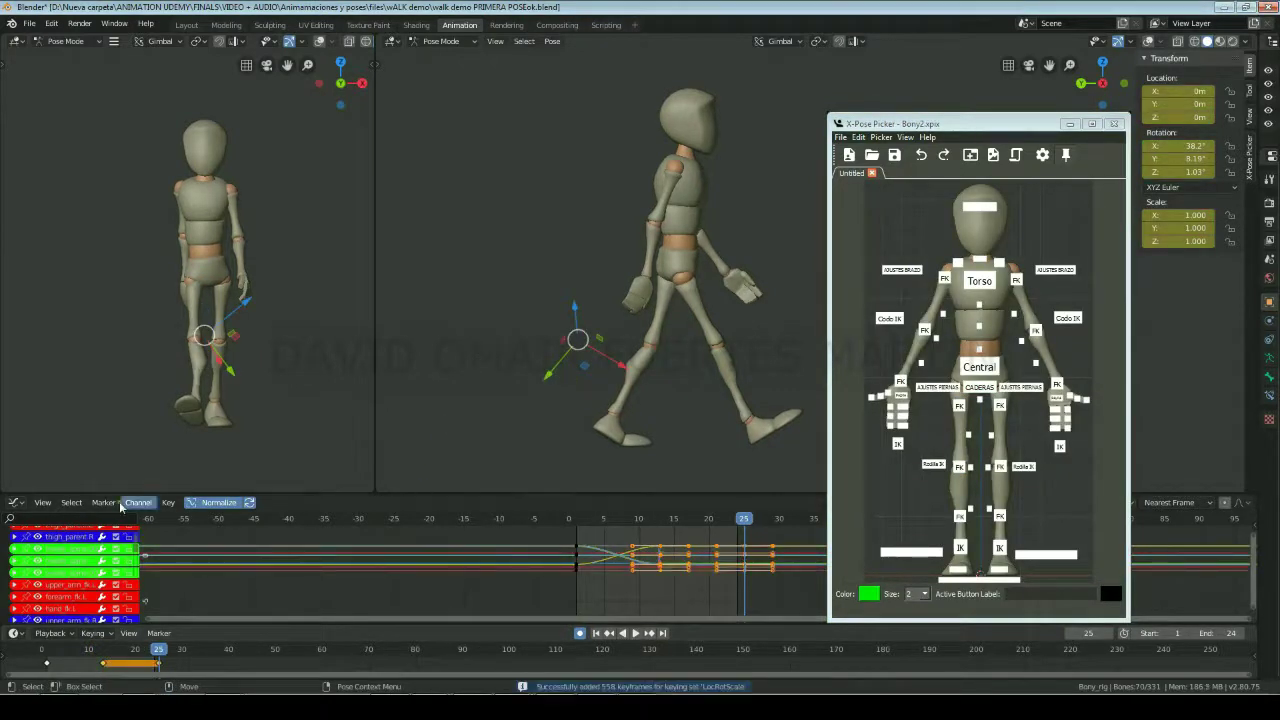
pyautogui.click(42, 502)
pyautogui.click(44, 322)
pyautogui.click(42, 502)
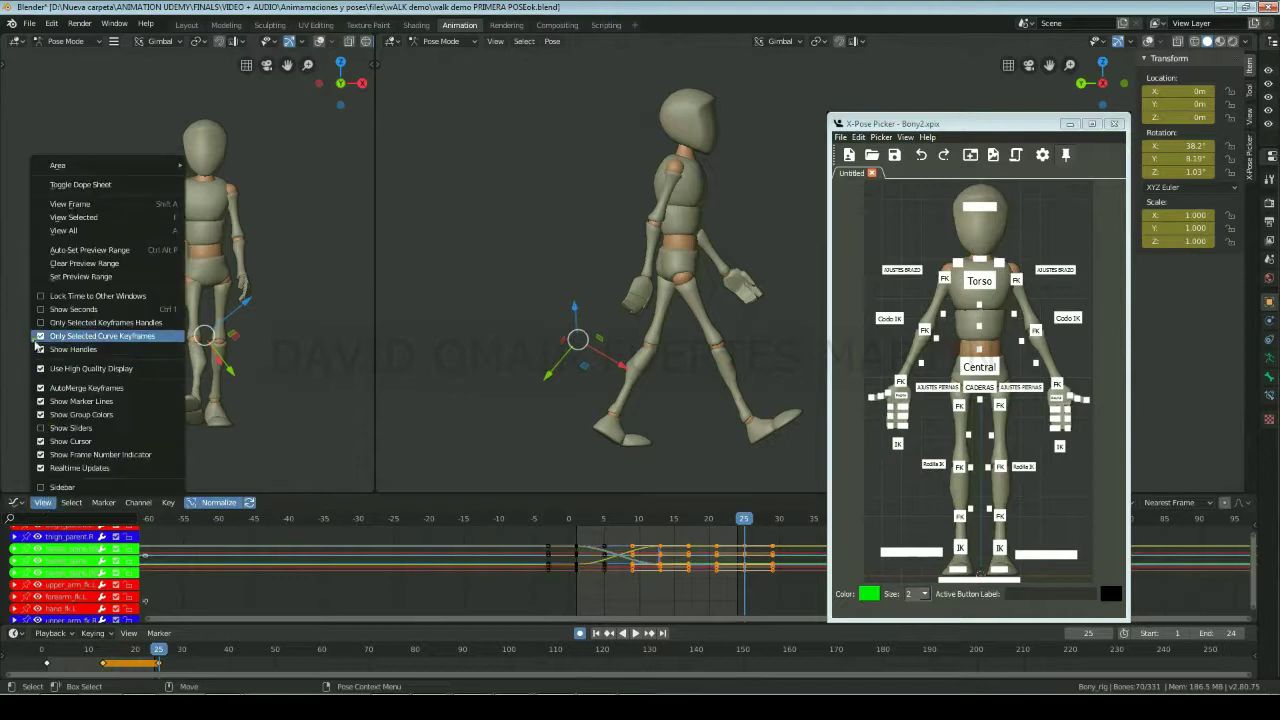
pyautogui.click(37, 342)
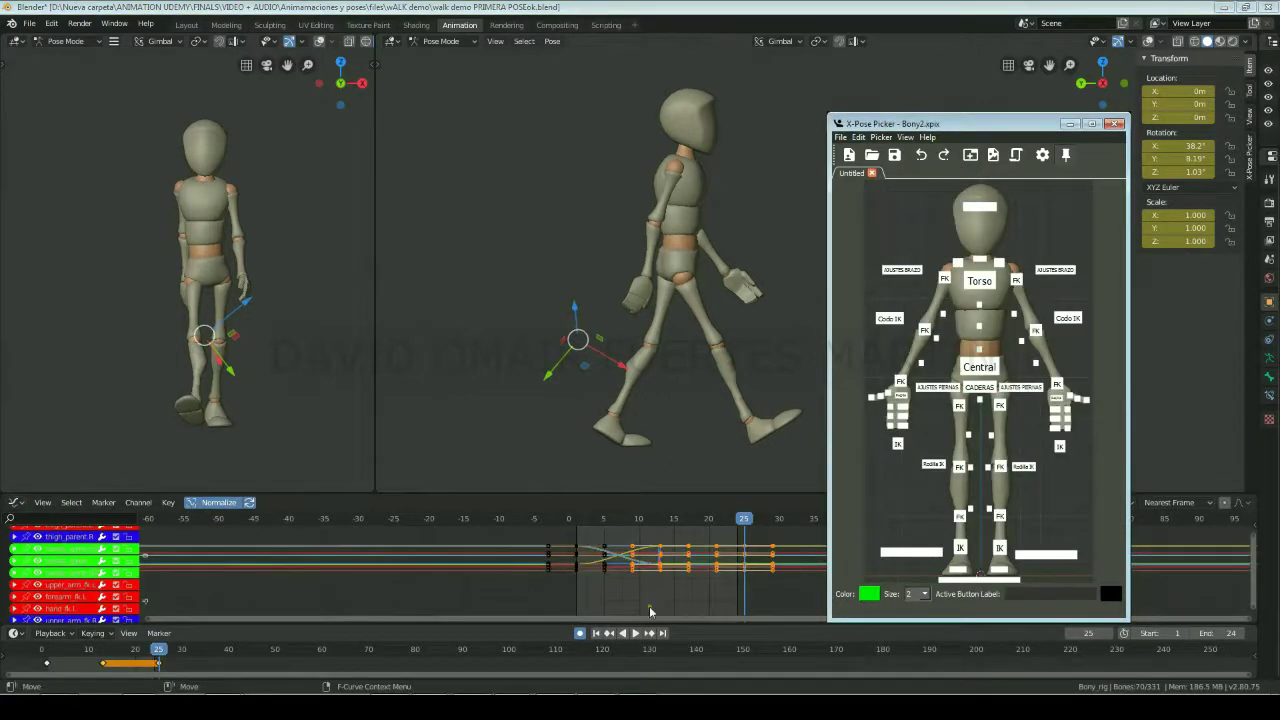
# Step: Copy the cycle-start keys and paste them flipped at frame 25
pyautogui.moveTo(530, 538); pyautogui.dragTo(620, 578)
pyautogui.rightClick(561, 530)
pyautogui.press('Escape')
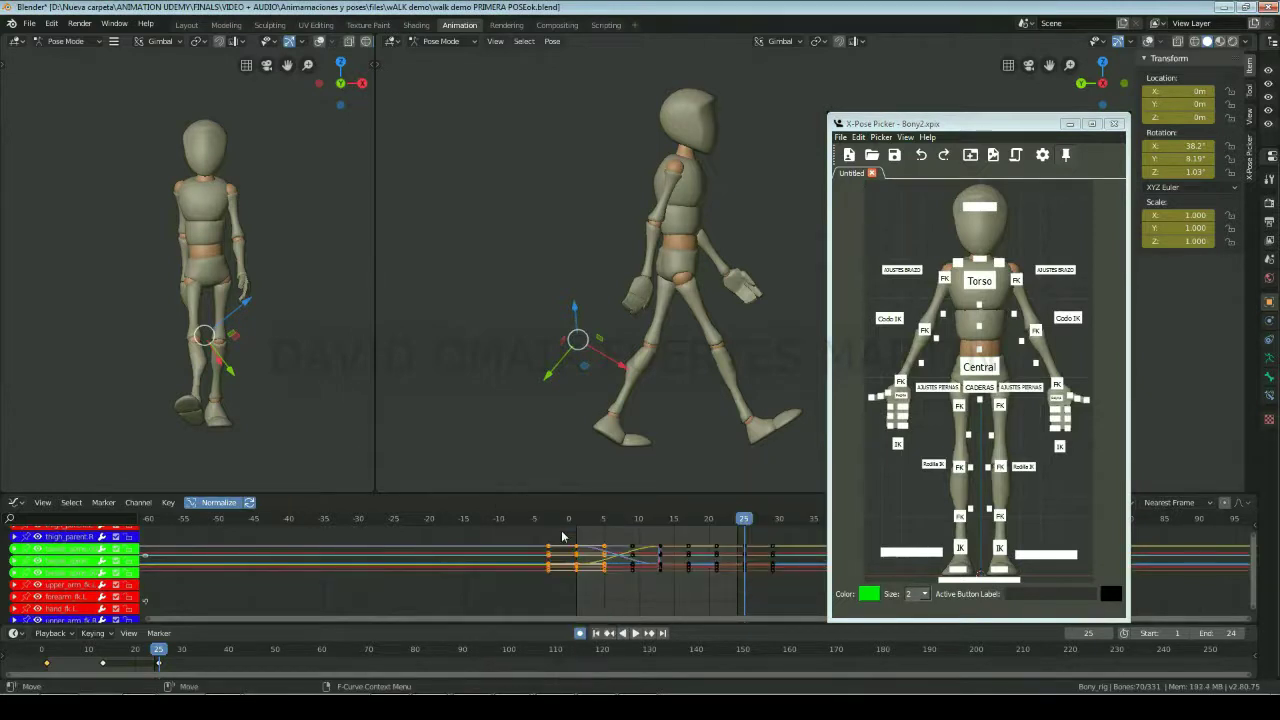
pyautogui.moveTo(128, 652); pyautogui.dragTo(186, 670)
pyautogui.rightClick(152, 660)
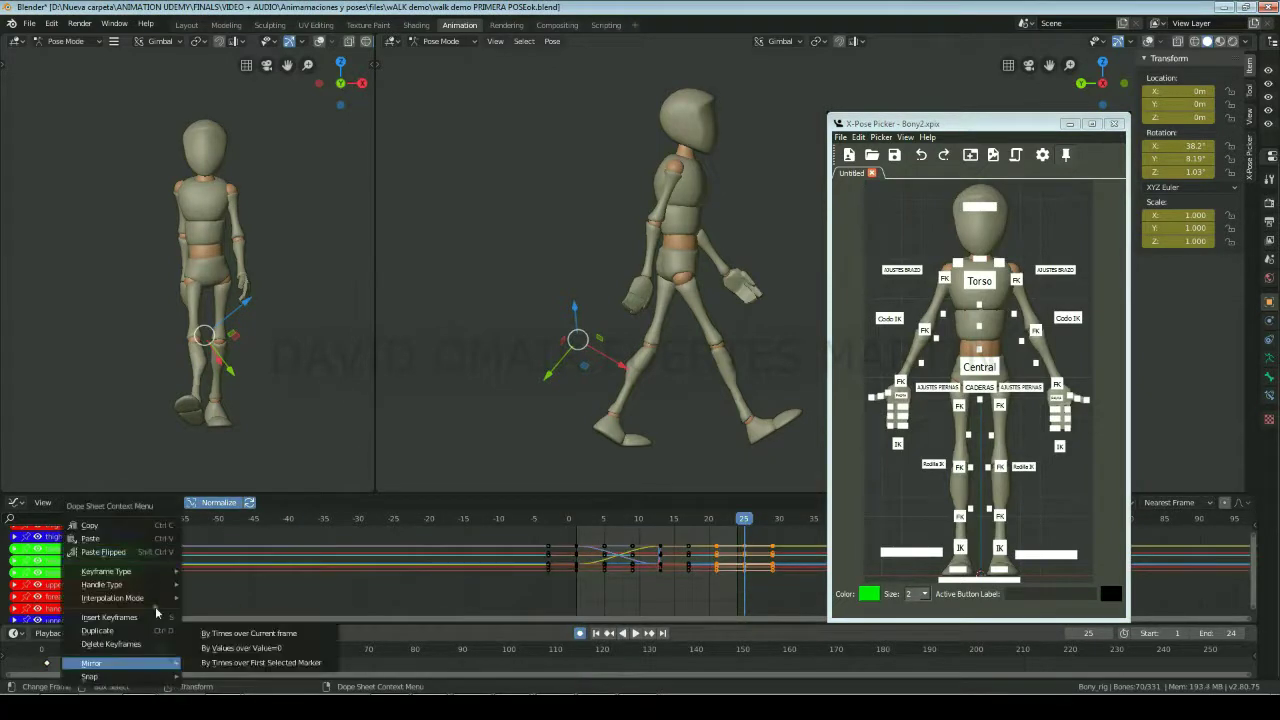
pyautogui.click(144, 553)
pyautogui.click(912, 456)
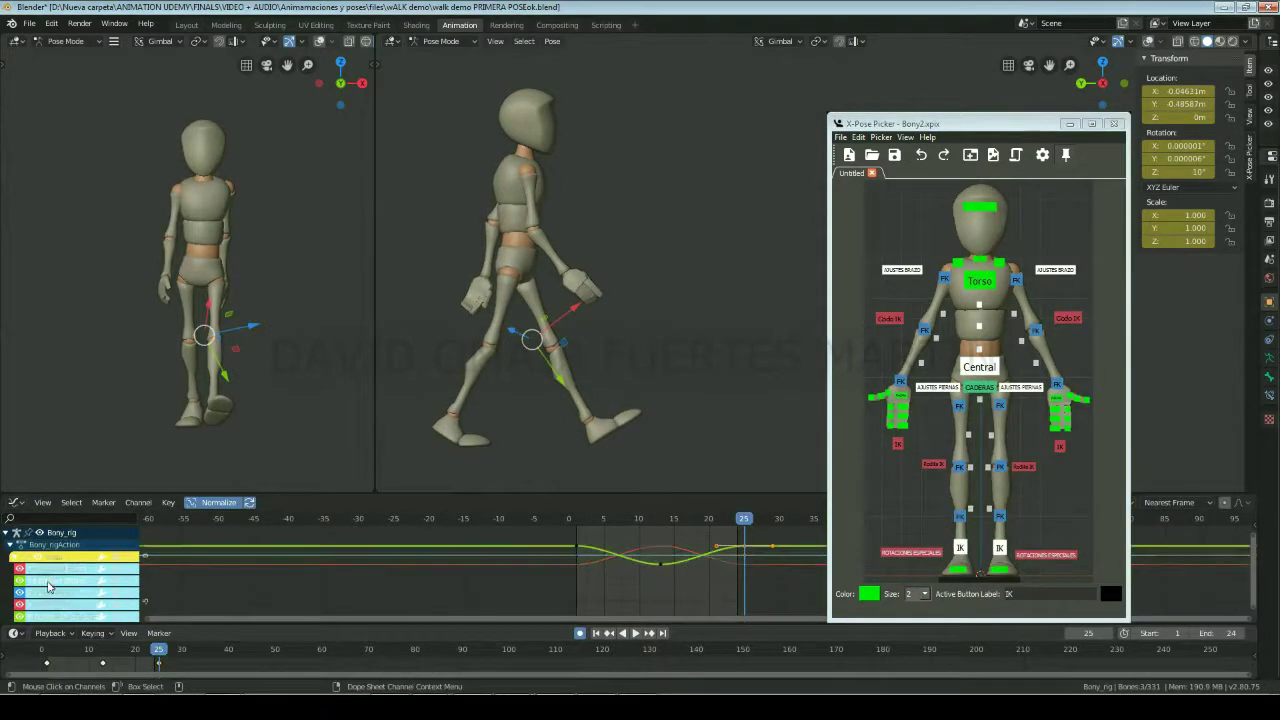
# Step: Isolate the foot_ik.R curves and move its key near frame 25
pyautogui.click(60, 556)
pyautogui.moveTo(715, 585); pyautogui.dragTo(635, 585, button='middle')
pyautogui.scroll(-4, 635, 585)
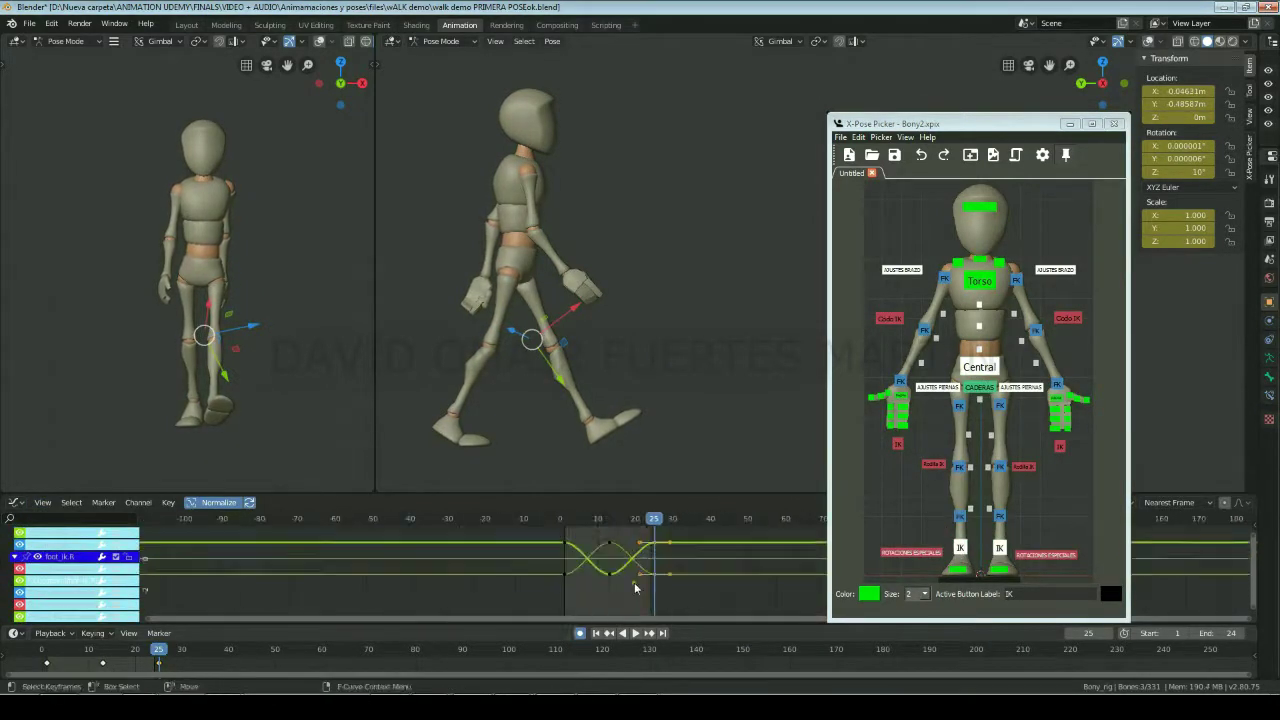
pyautogui.press('g')
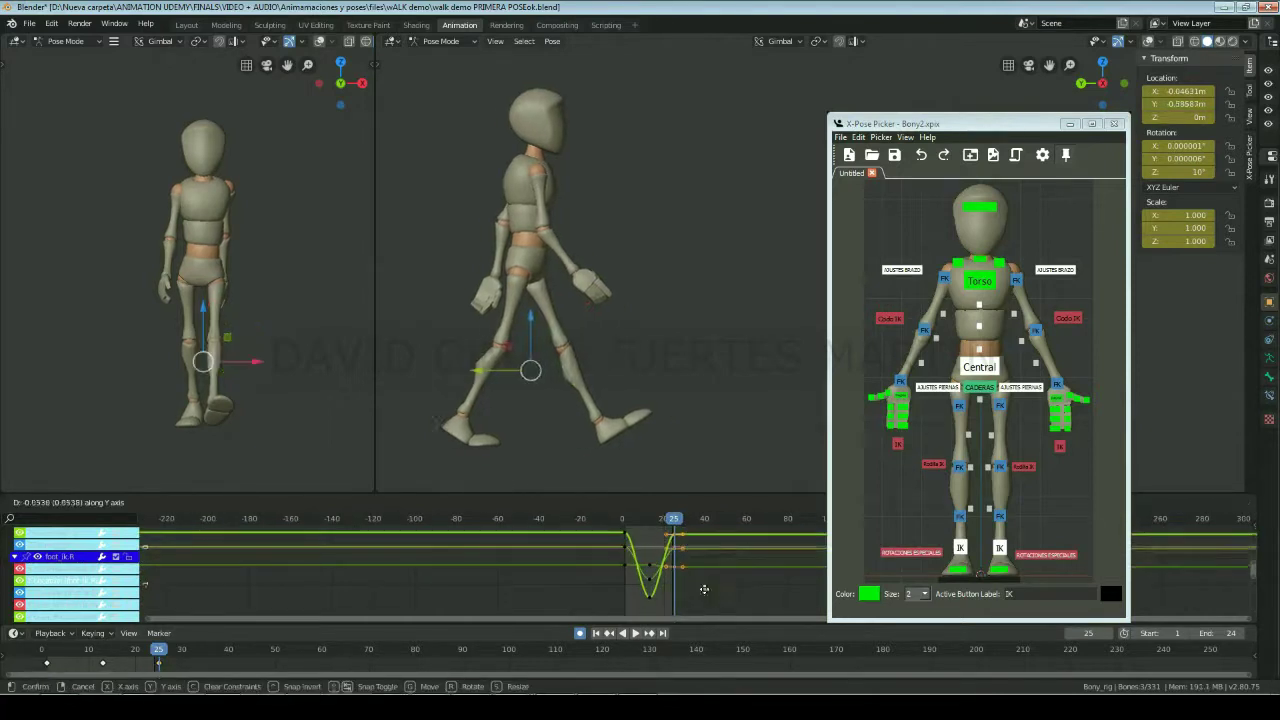
pyautogui.click(709, 600)
pyautogui.press('KP_Decimal')
pyautogui.moveTo(709, 600)
pyautogui.keyDown('ctrl'); pyautogui.mouseDown(button='middle')
pyautogui.moveTo(707, 582)
pyautogui.moveTo(695, 588)
pyautogui.mouseUp(button='middle'); pyautogui.keyUp('ctrl')
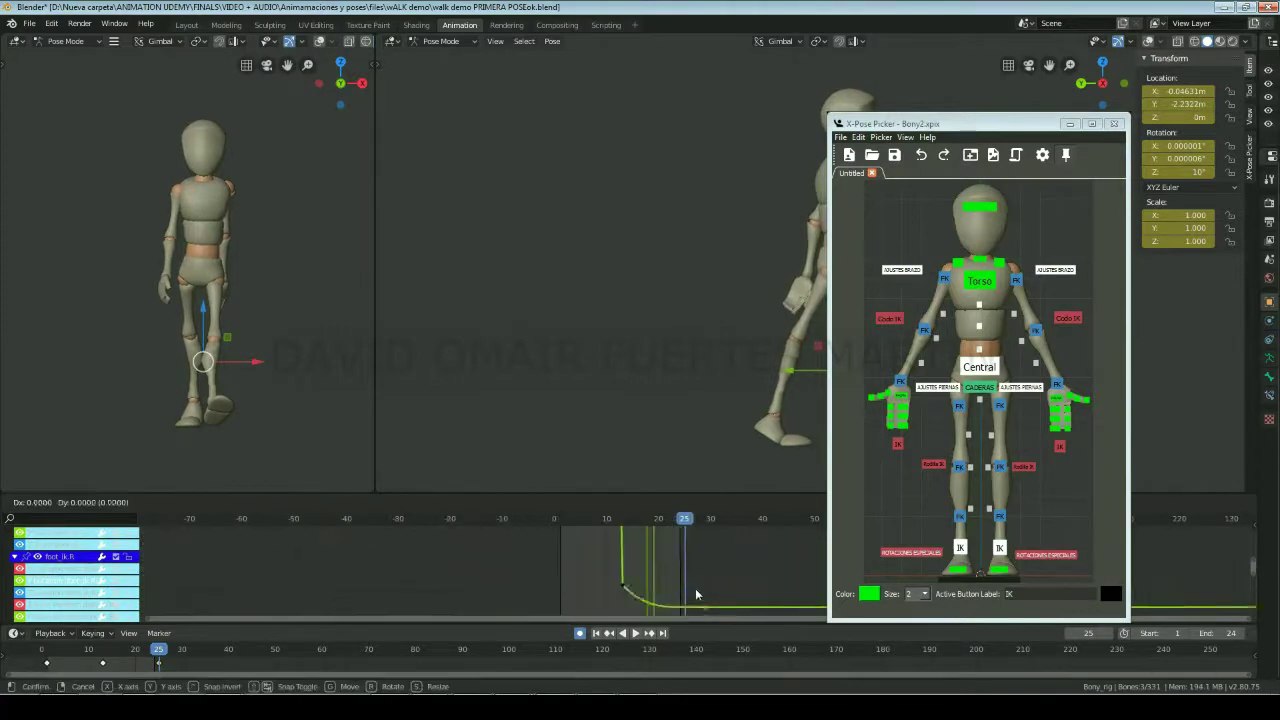
pyautogui.scroll(-3, 595, 448)
# Step: Move the knee IK targets along Y at frame 13, then again at frame 25
pyautogui.press('Down')
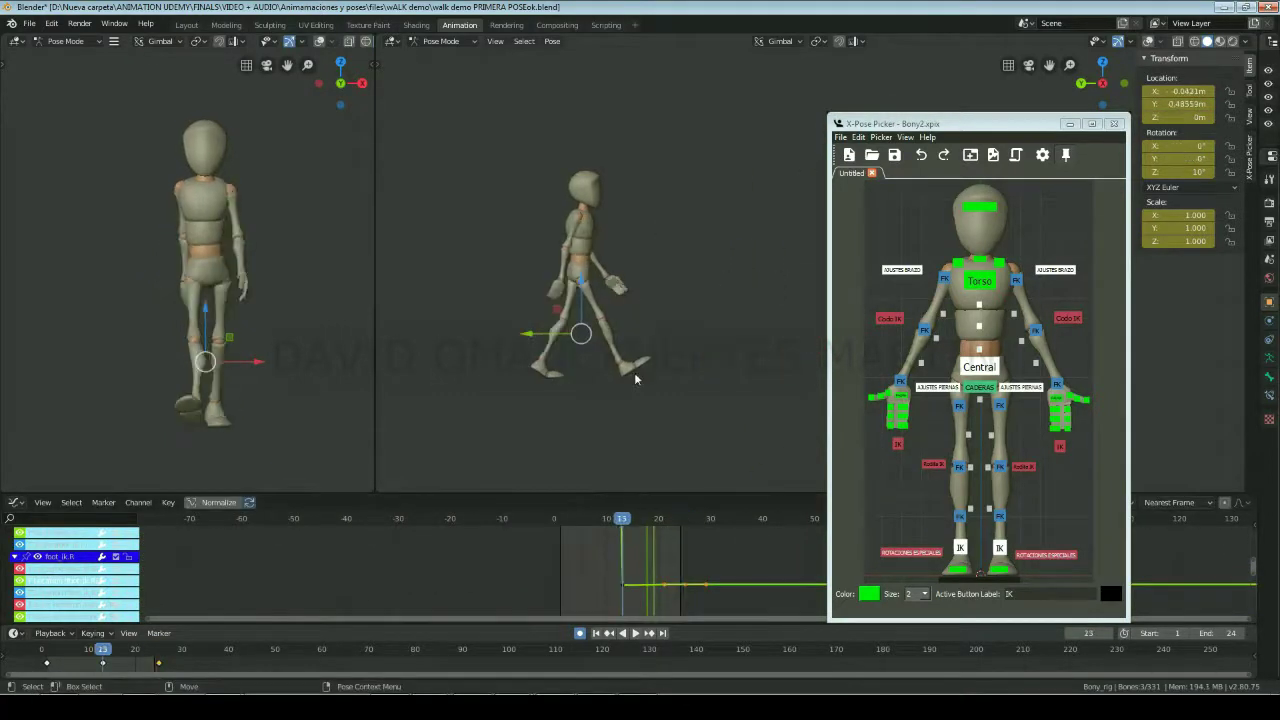
pyautogui.press('Up')
pyautogui.press('Down')
pyautogui.click(933, 464)
pyautogui.click(1032, 466)
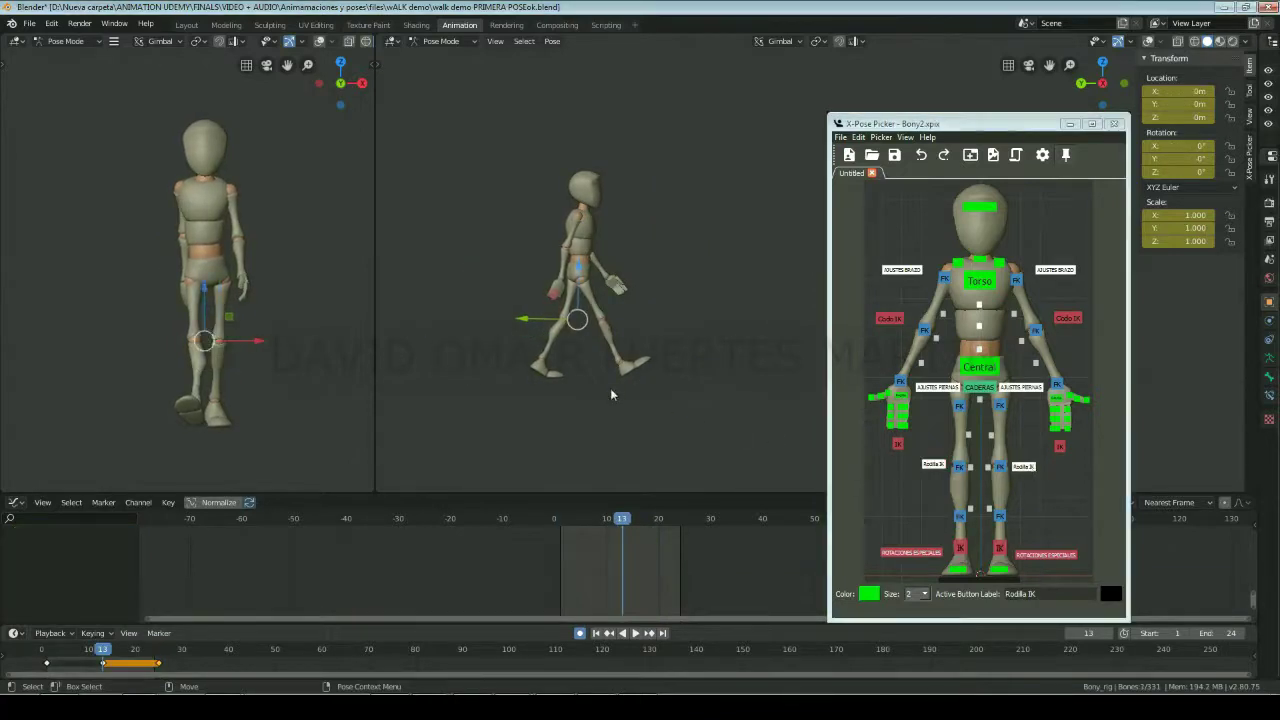
pyautogui.moveTo(534, 327); pyautogui.dragTo(797, 346)
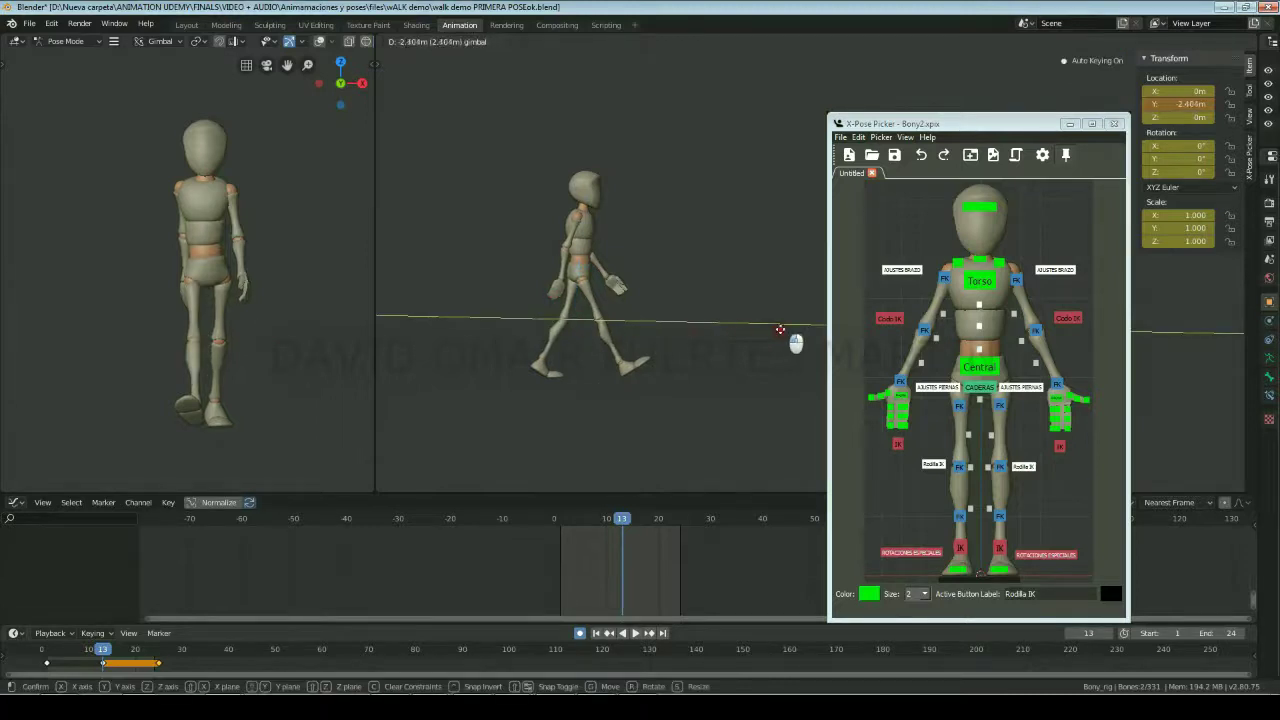
pyautogui.click(160, 652)
pyautogui.moveTo(540, 323); pyautogui.dragTo(1071, 341)
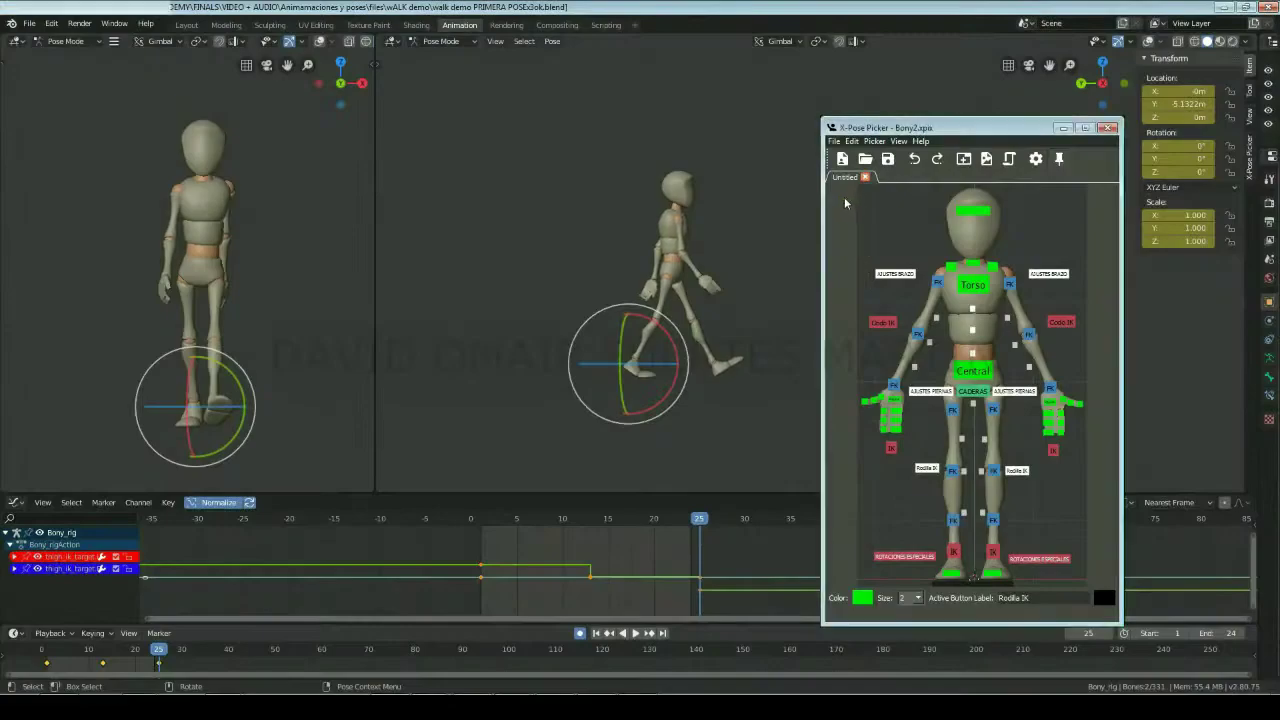
# Step: Select every rig control and key the pose at frame 7
pyautogui.moveTo(1094, 512); pyautogui.dragTo(1157, 609)
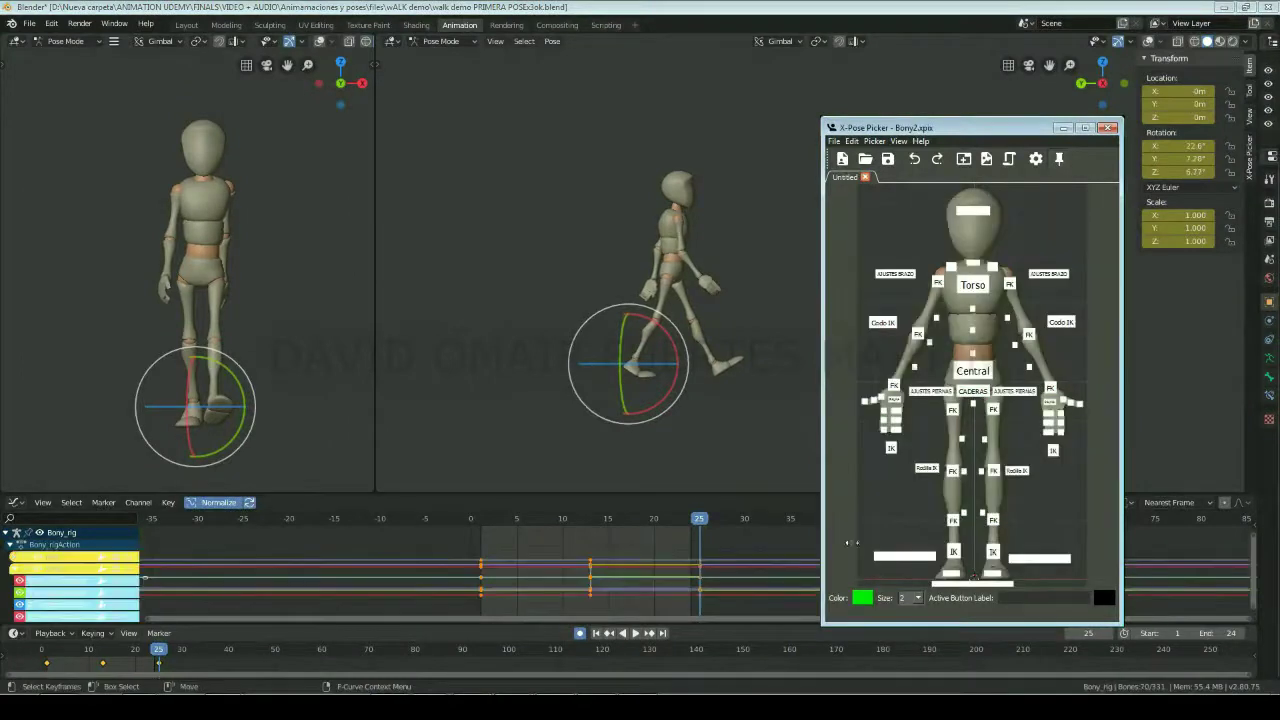
pyautogui.moveTo(76, 662); pyautogui.dragTo(78, 663)
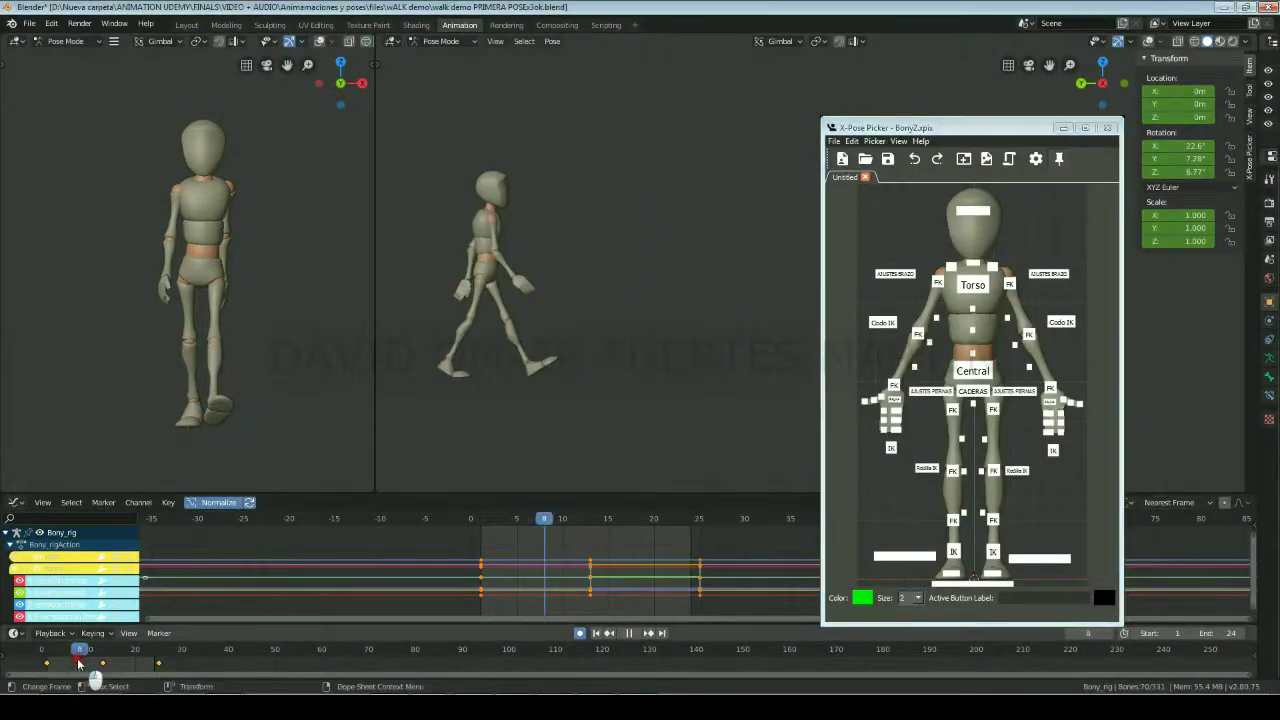
pyautogui.press('i')
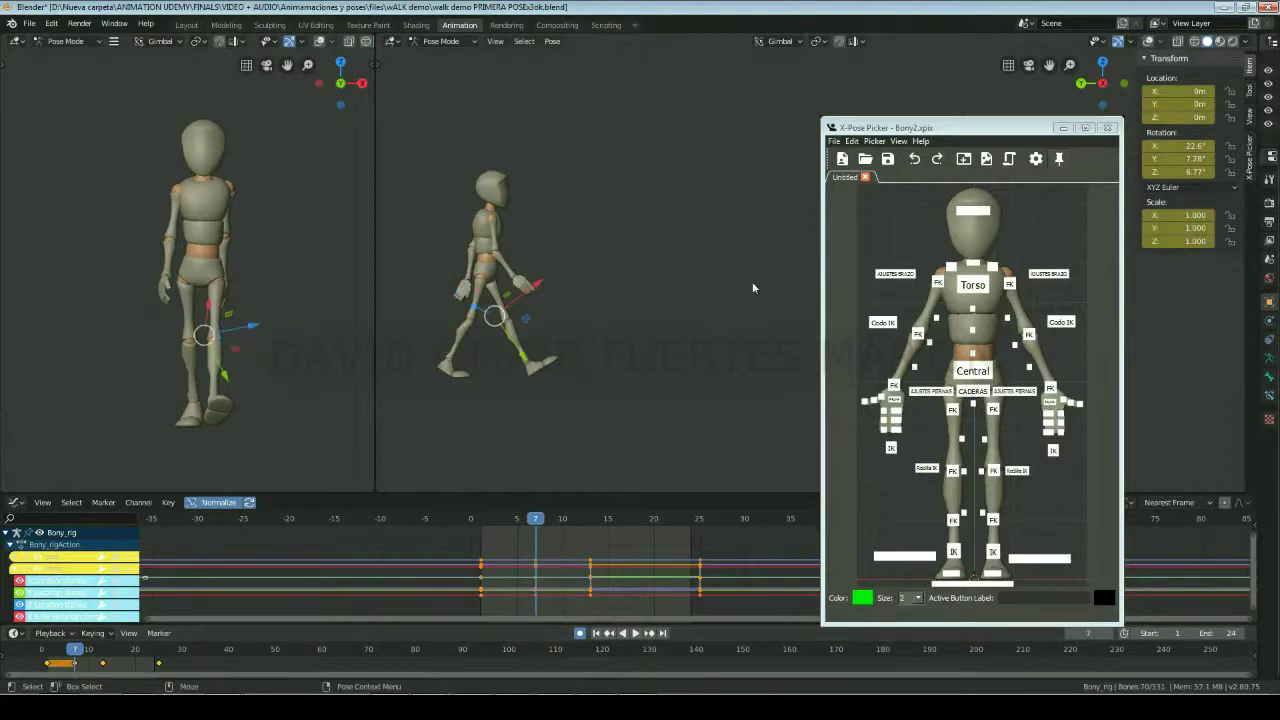
# Step: Shift the root control along Y and X over the support foot
pyautogui.click(974, 374)
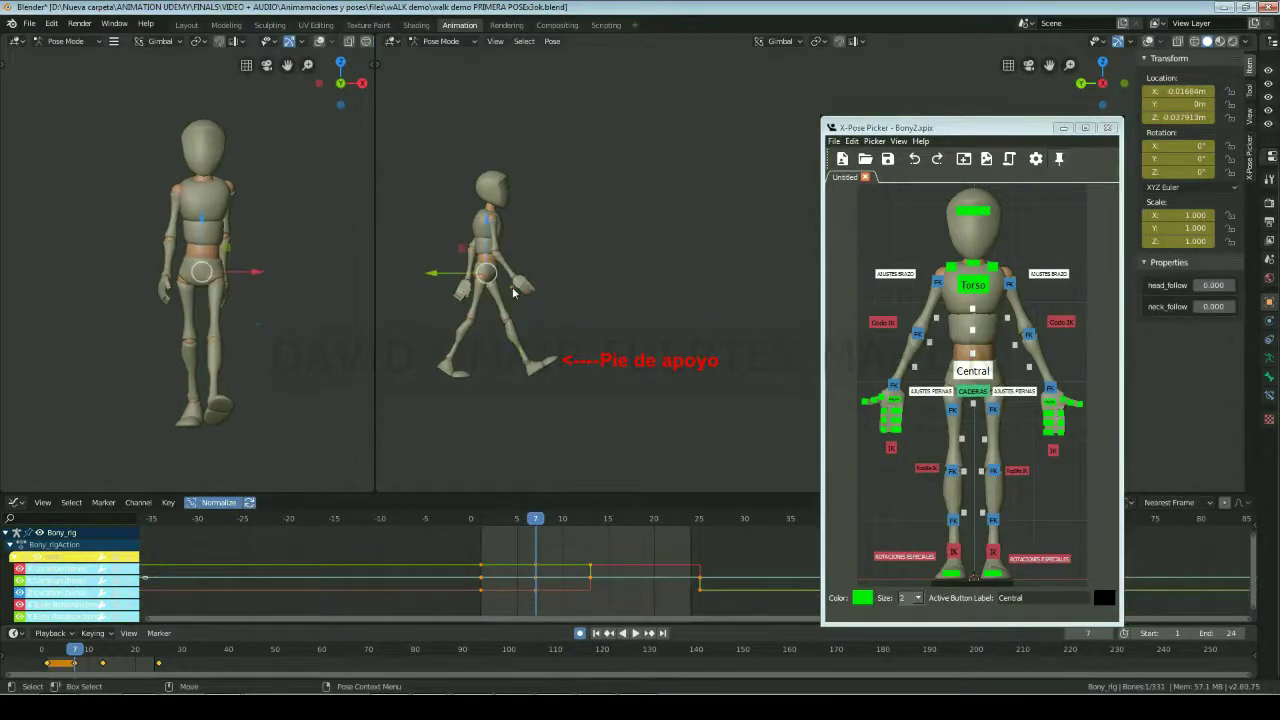
pyautogui.press('g')
pyautogui.press('y')
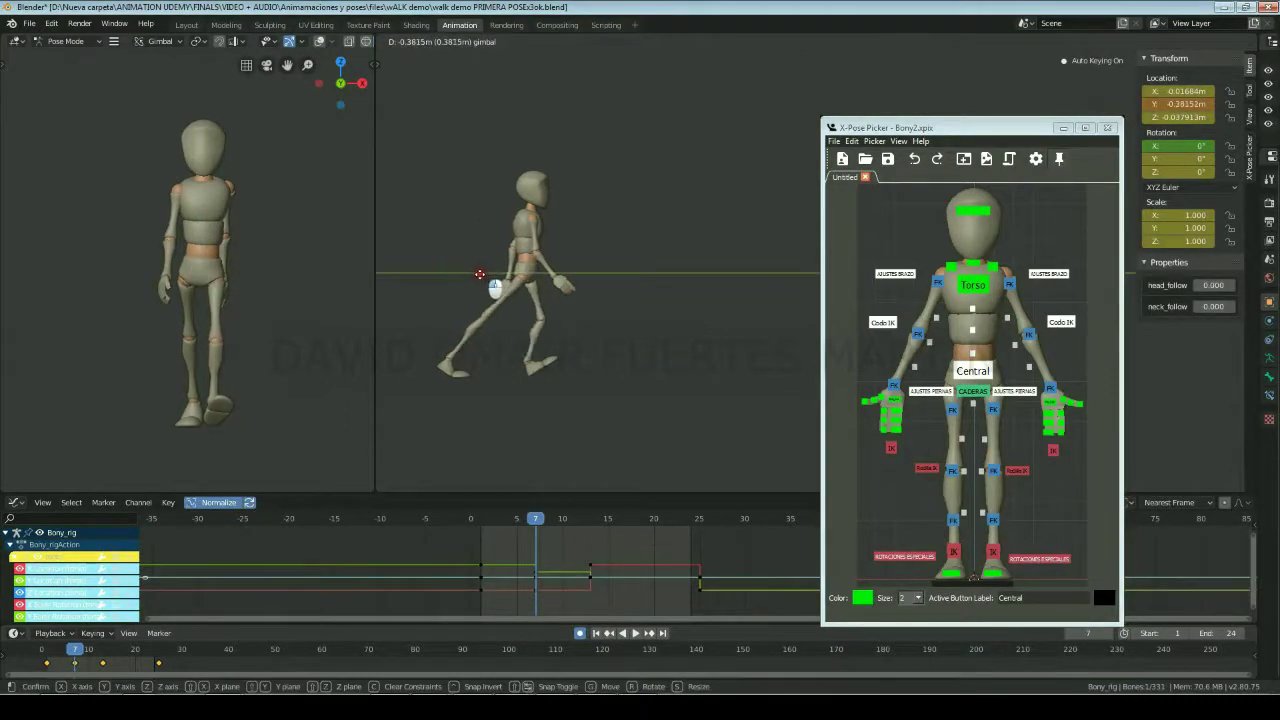
pyautogui.click(440, 284)
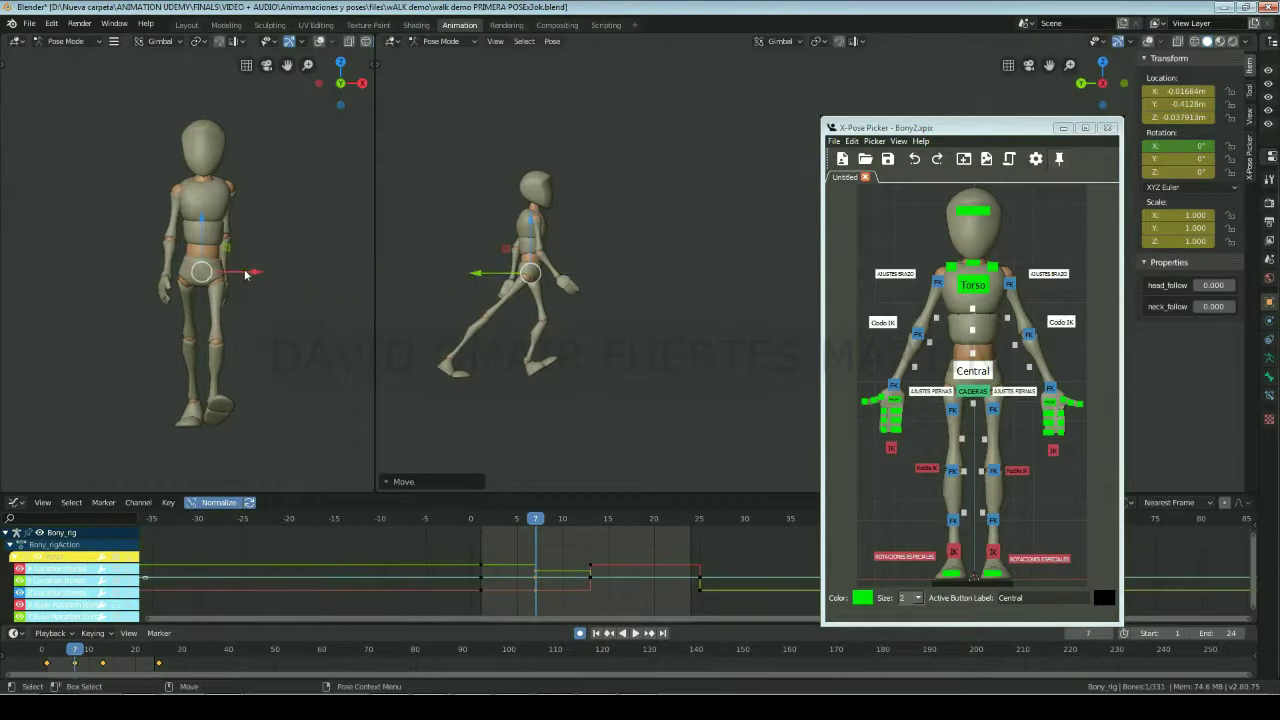
pyautogui.press('g')
pyautogui.press('x')
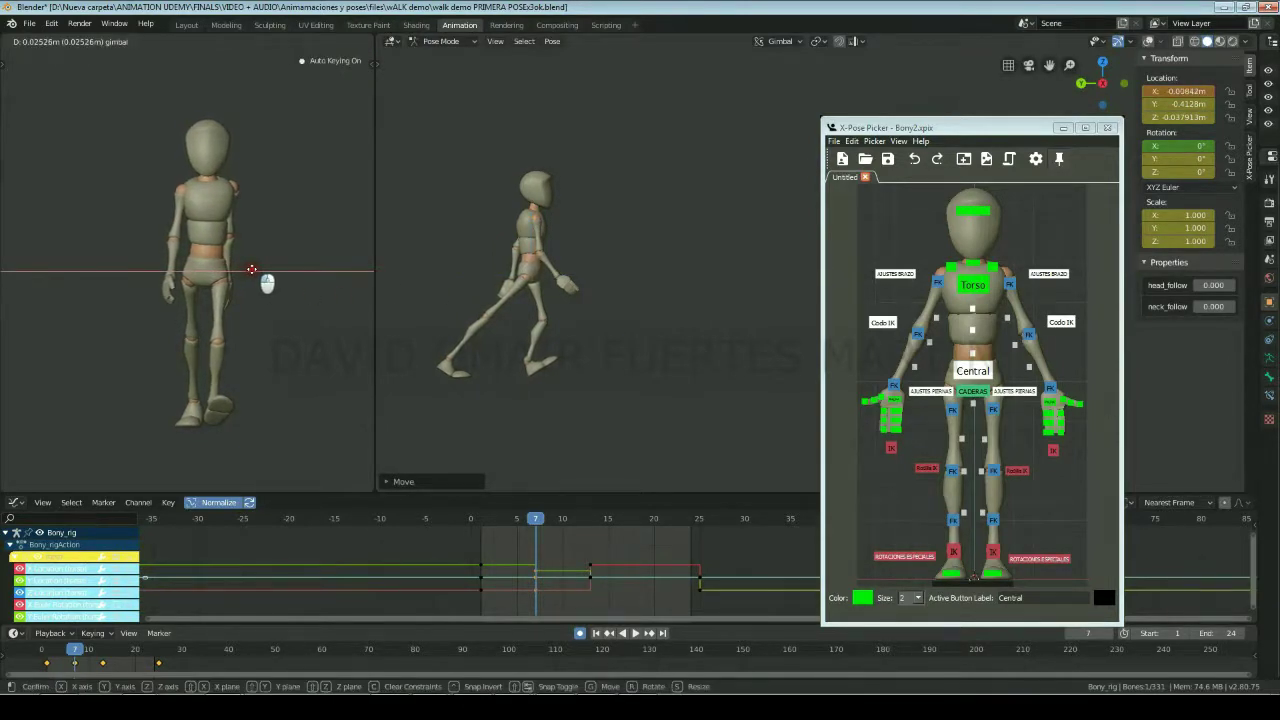
pyautogui.click(254, 276)
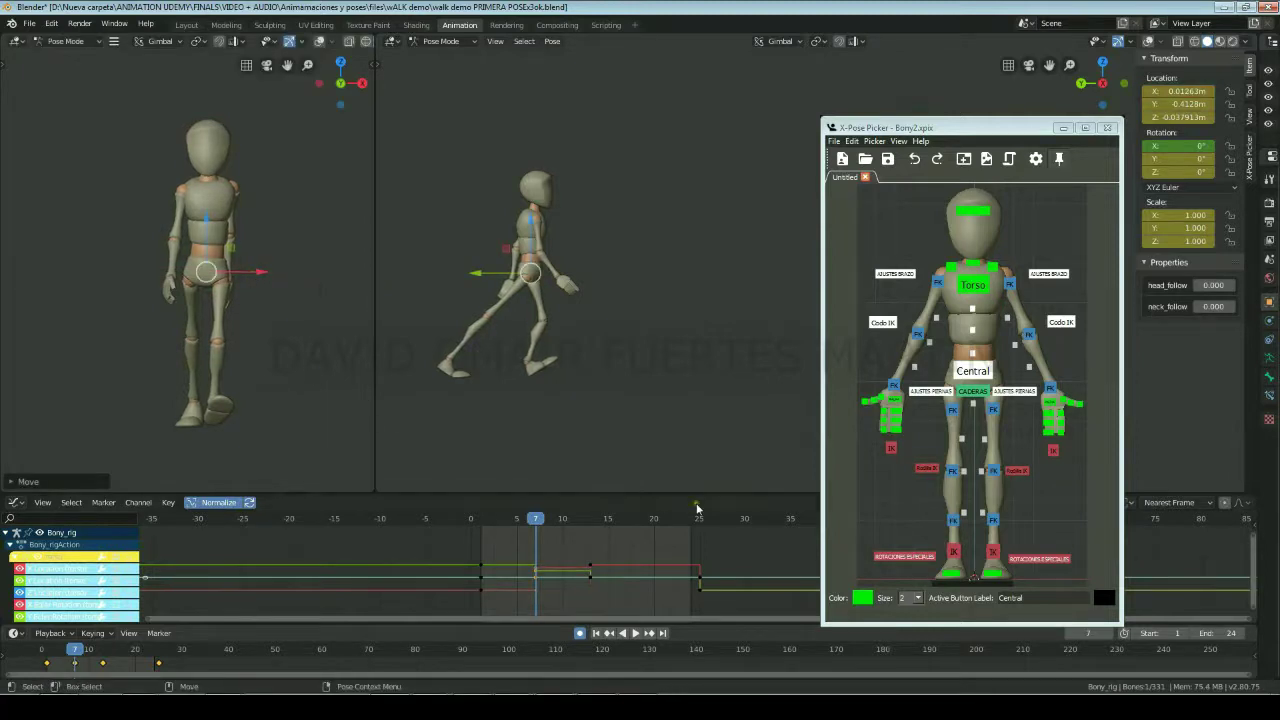
# Step: Set the heel's special rotation control to 0 in Rotation X and Y
pyautogui.click(1039, 558)
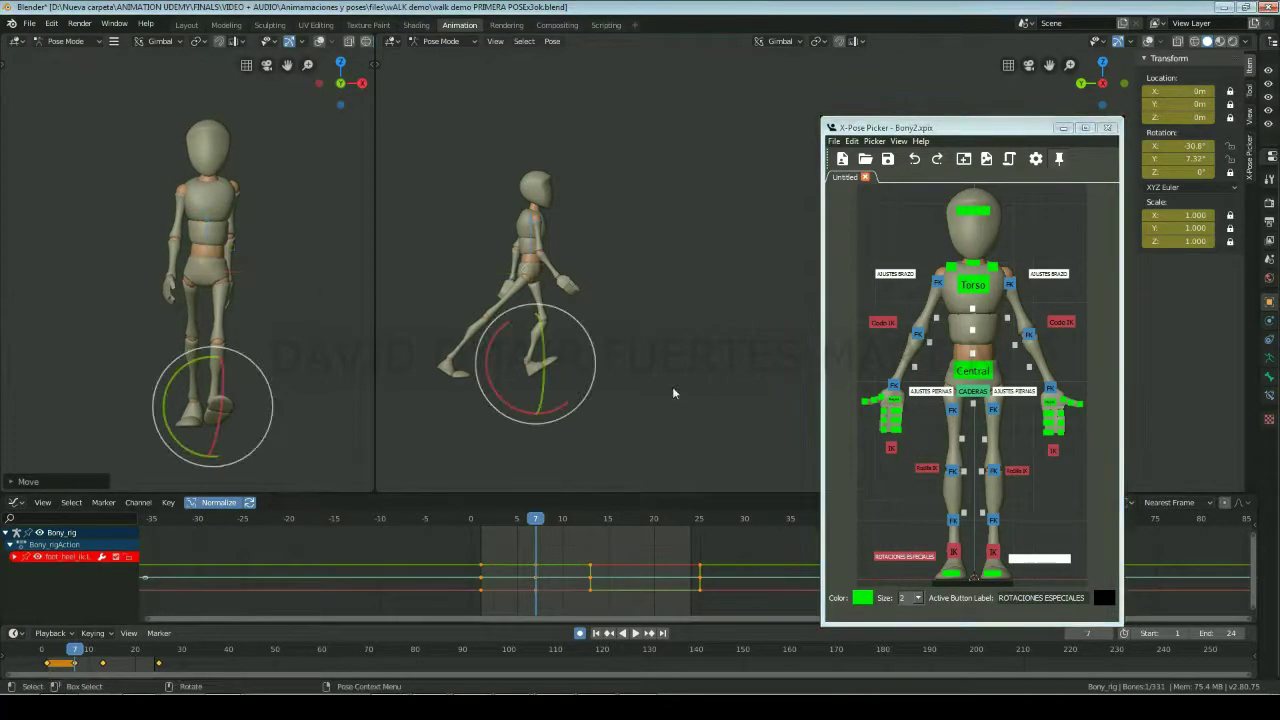
pyautogui.click(1174, 146)
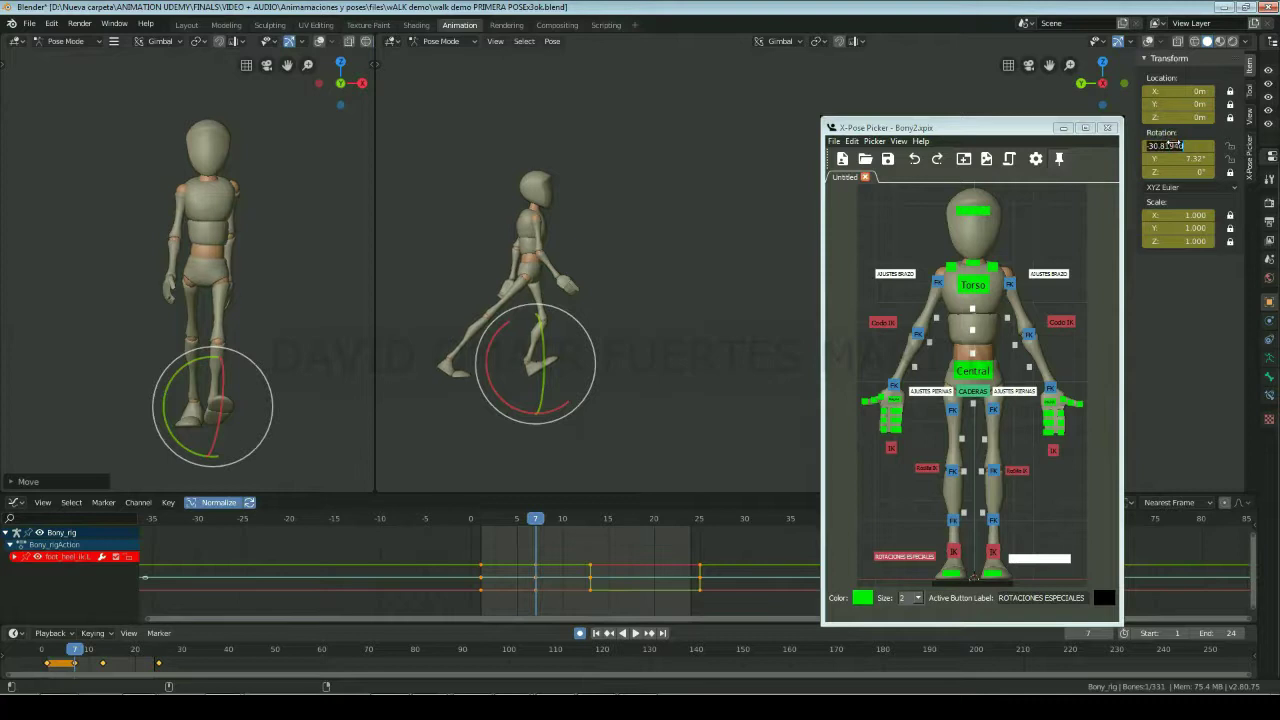
pyautogui.write('0')
pyautogui.press('Return')
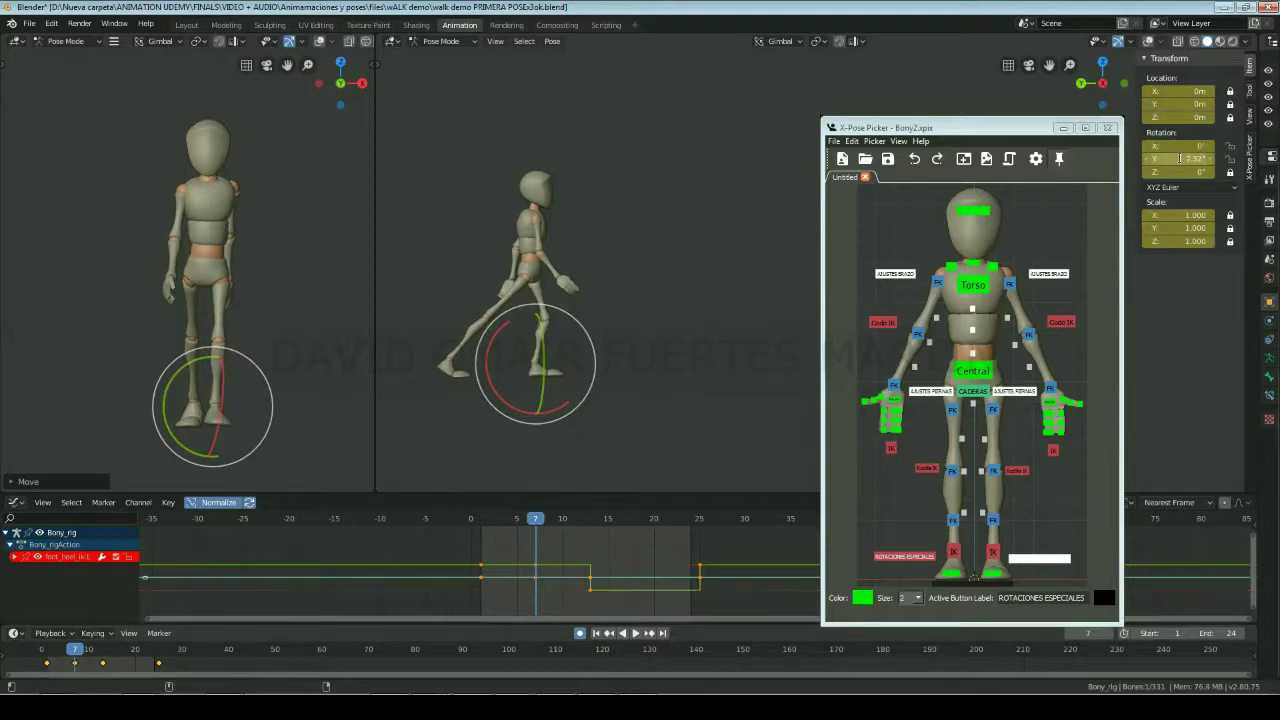
pyautogui.click(1180, 158)
pyautogui.write('0')
pyautogui.press('Return')
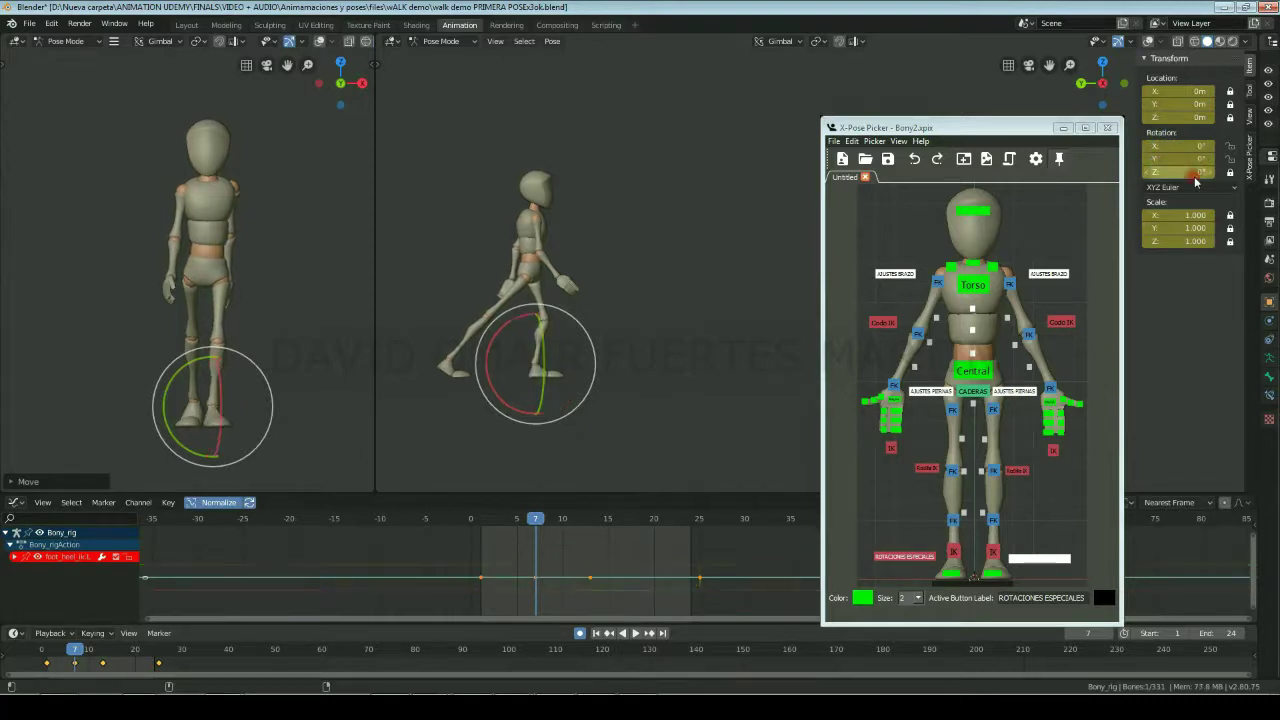
# Step: Adjust the root control's height on Z to 0.005868 m
pyautogui.click(972, 371)
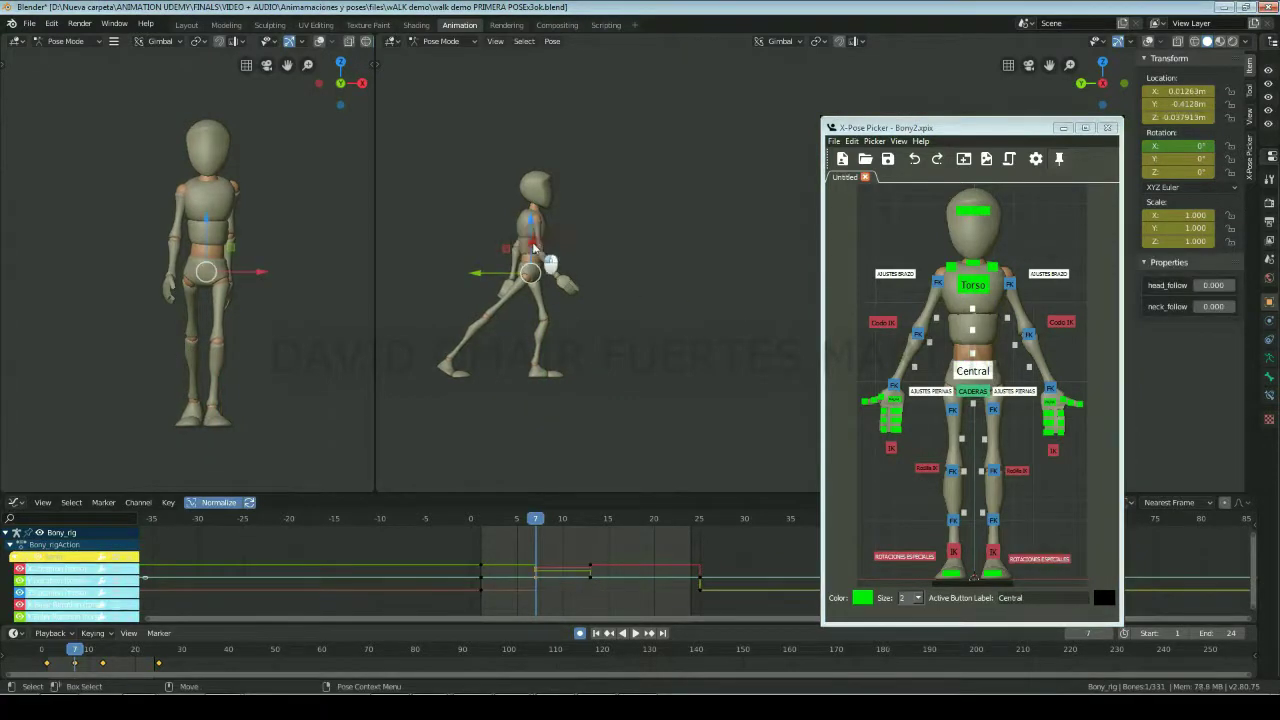
pyautogui.press('g')
pyautogui.press('z')
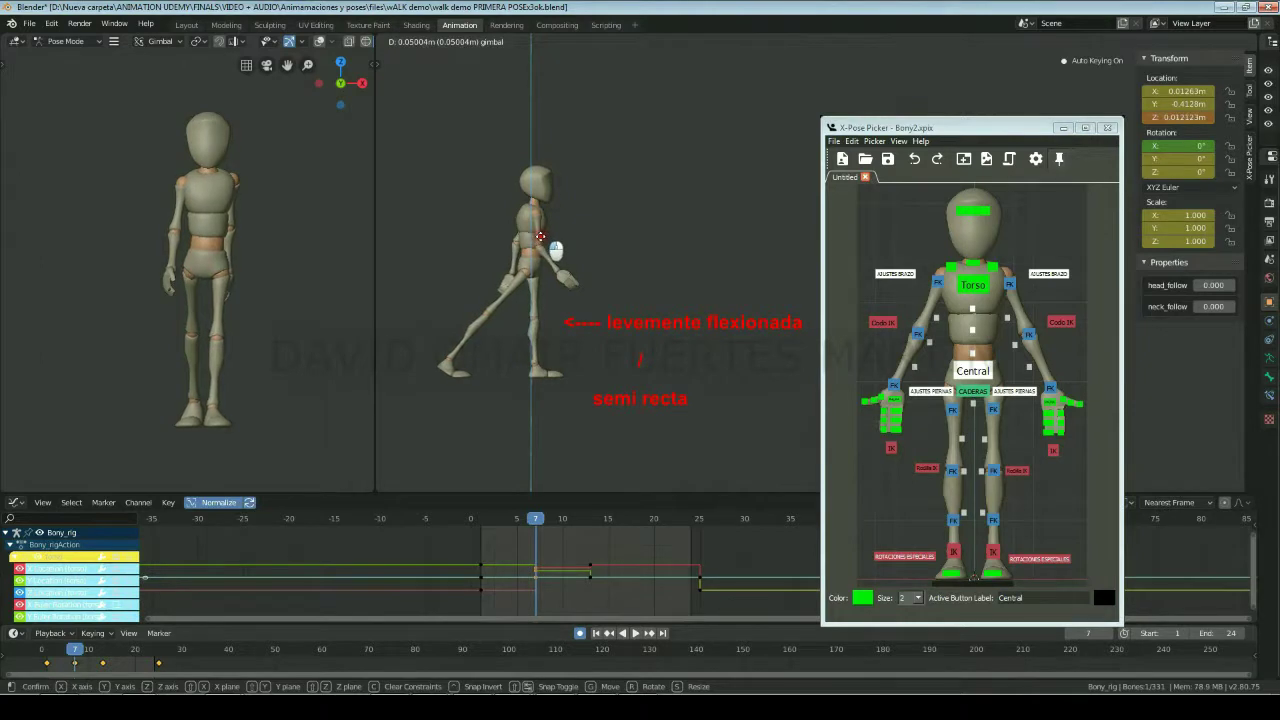
pyautogui.click(540, 237)
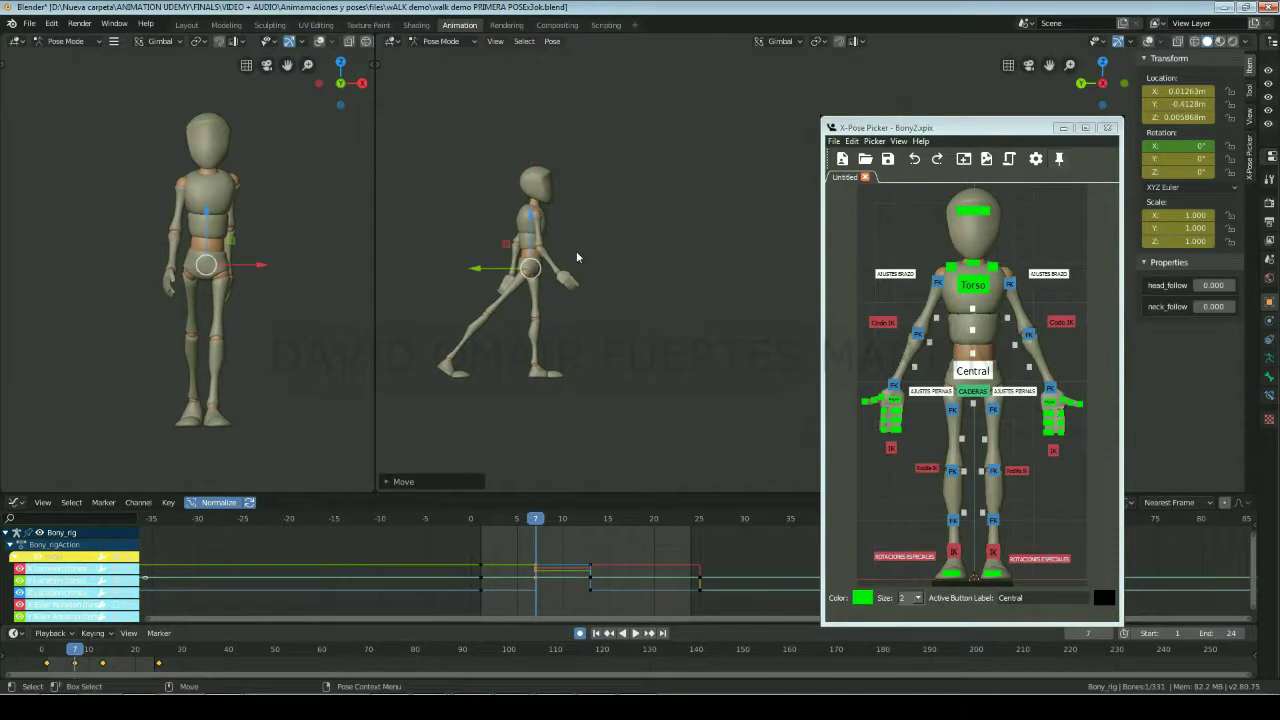
pyautogui.click(988, 398)
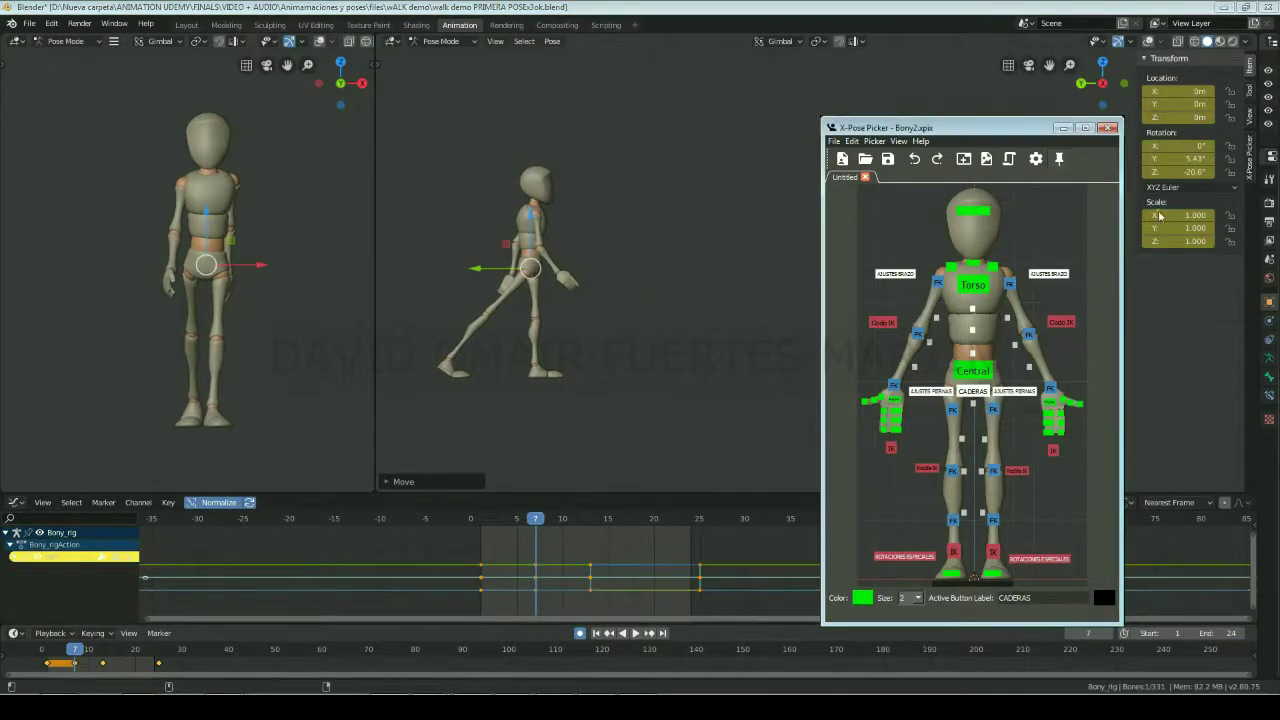
# Step: Zero the CADERAS hips' Z rotation and tilt them slightly on the Y axis
pyautogui.write('0')
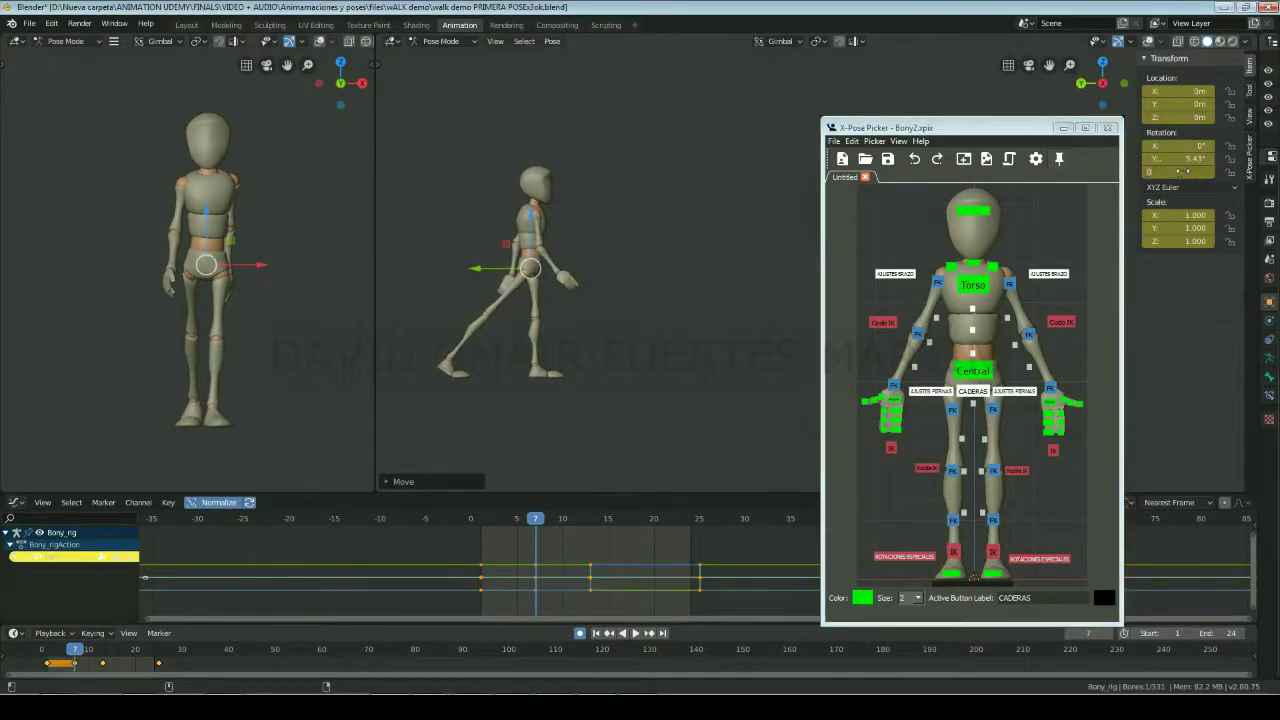
pyautogui.press('Return')
pyautogui.hotkey('shift', 'space')
pyautogui.press('r')
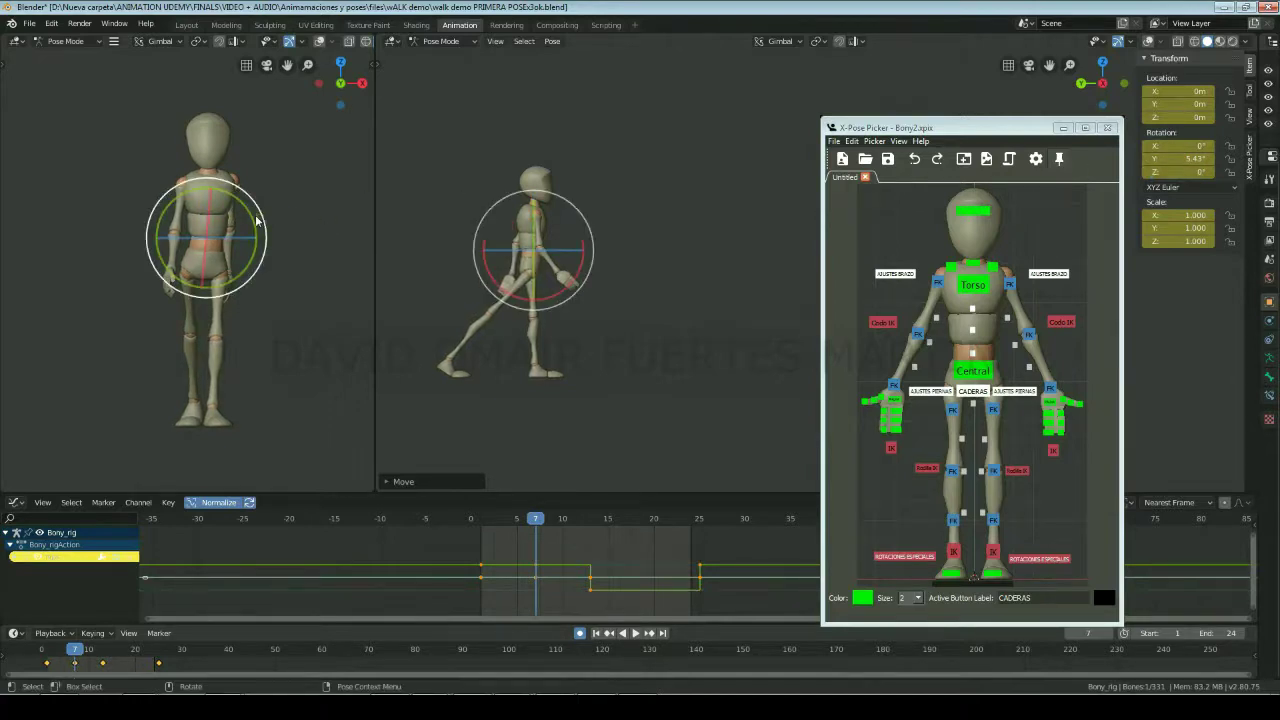
pyautogui.moveTo(253, 236); pyautogui.dragTo(258, 241)
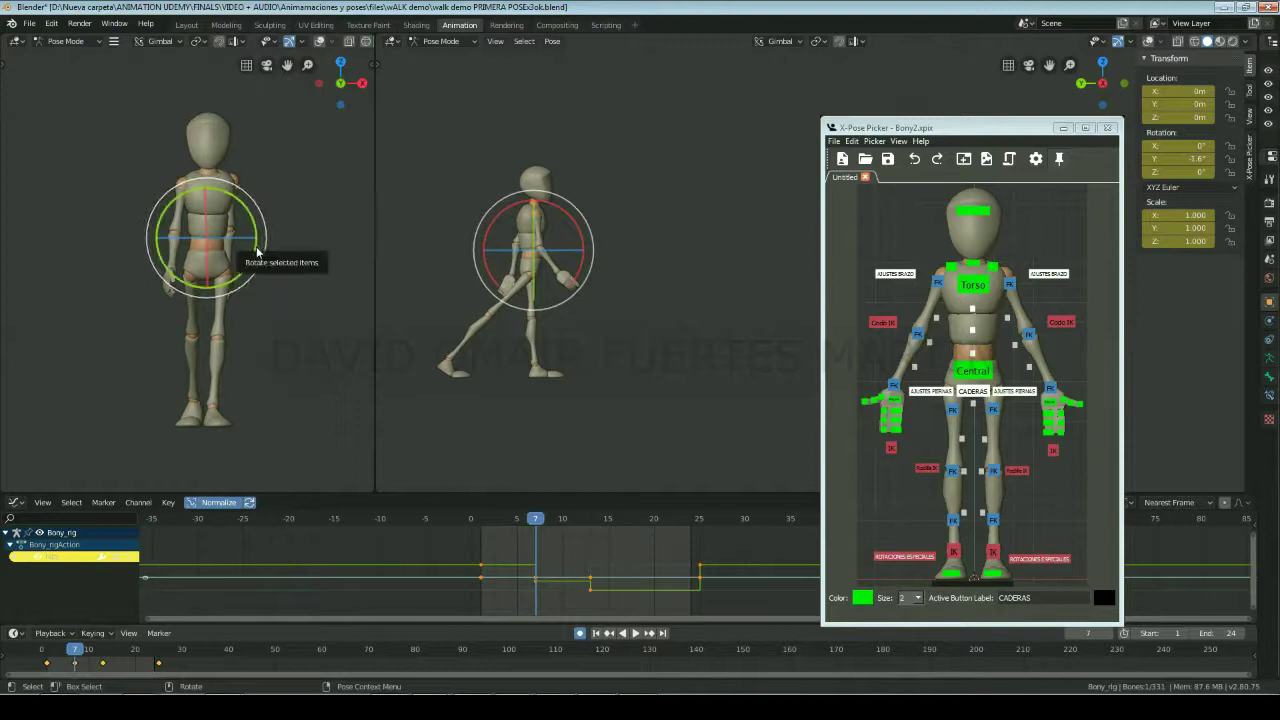
# Step: Flip between frames 7 and 13 to compare the hip tilt, then return to frame 7
pyautogui.press('Up')
pyautogui.press('Down')
pyautogui.press('Up')
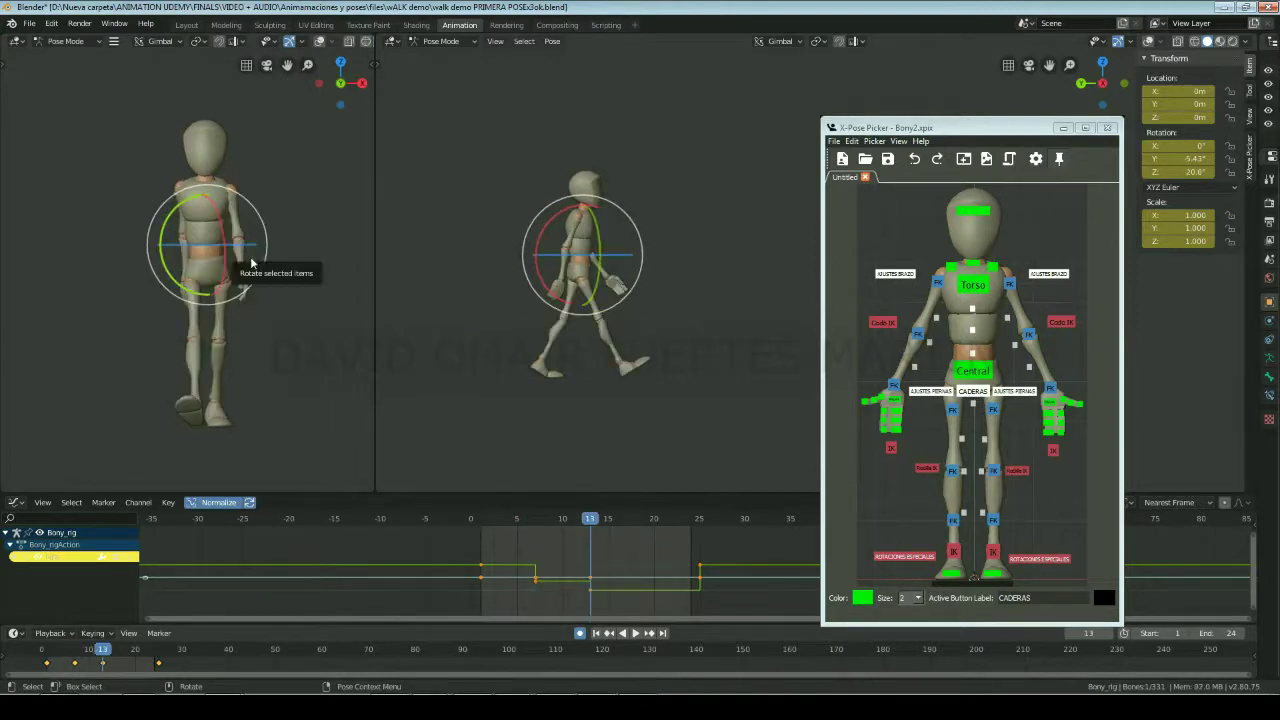
pyautogui.press('Down')
pyautogui.press('Up')
pyautogui.press('Down')
pyautogui.press('Up')
pyautogui.press('Down')
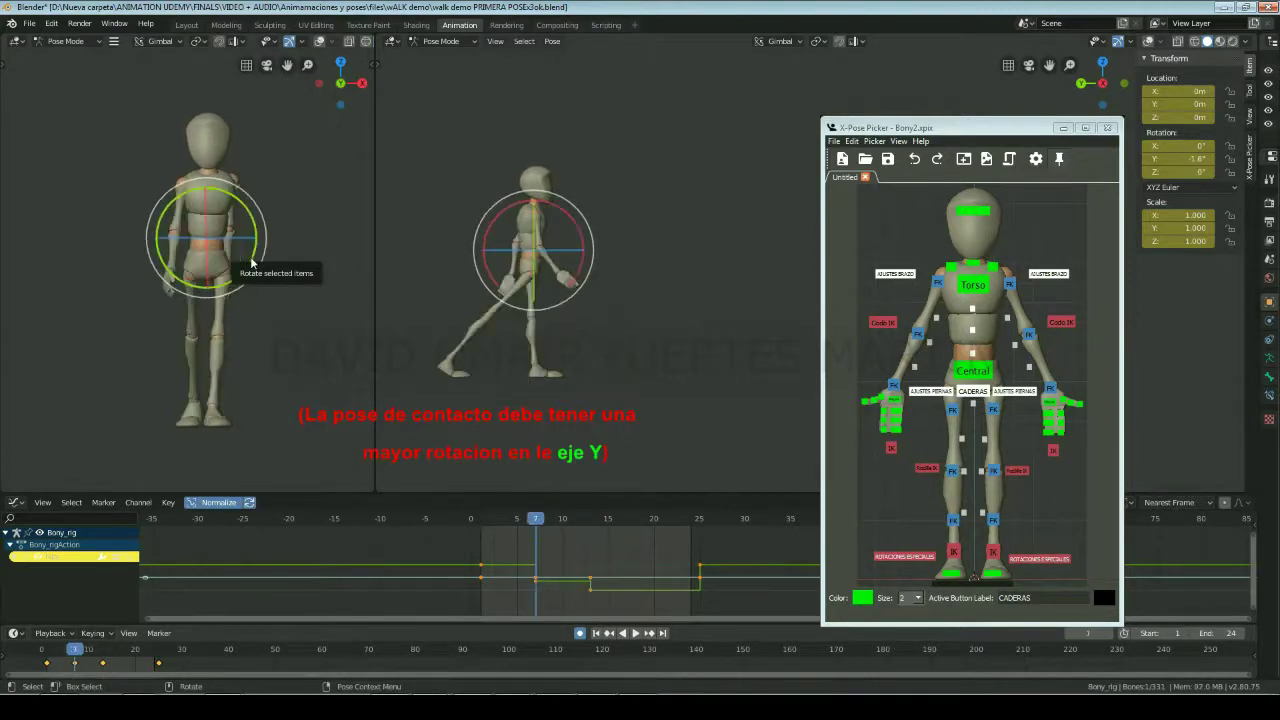
pyautogui.press('Up')
pyautogui.press('Down')
pyautogui.press('Up')
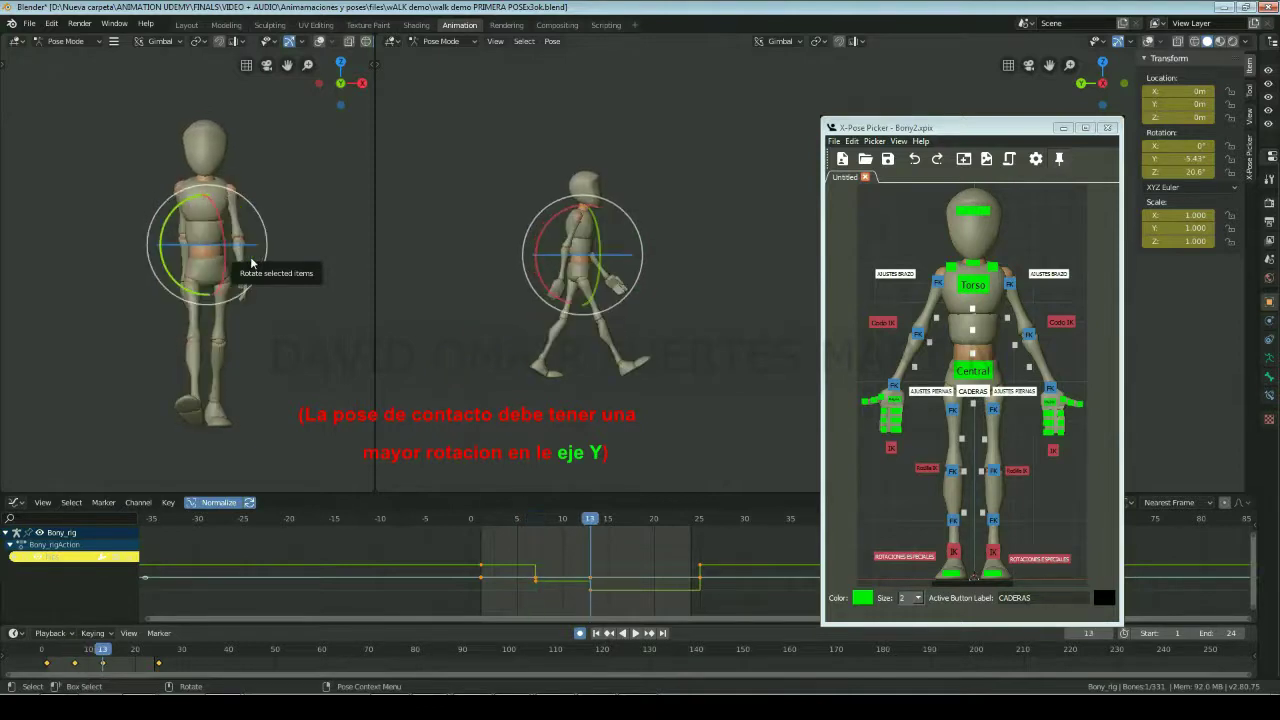
pyautogui.press('Down')
pyautogui.press('Up')
pyautogui.press('Down')
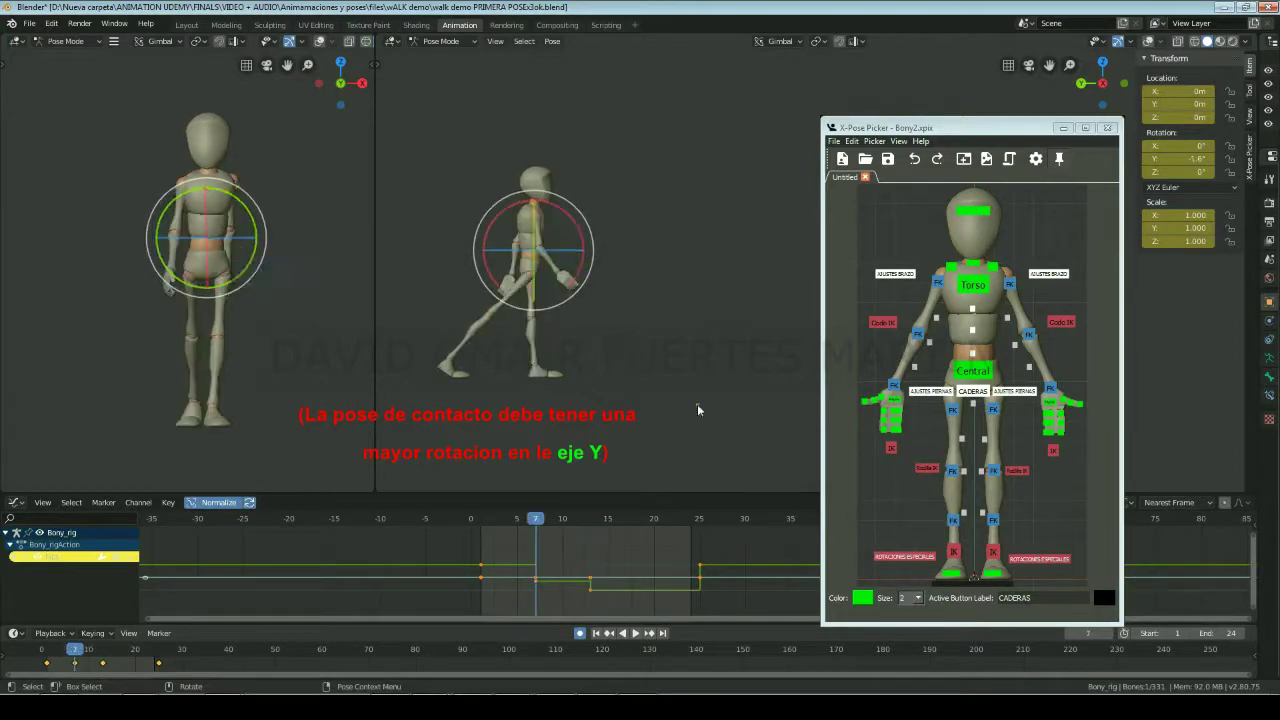
pyautogui.click(905, 556)
pyautogui.click(1183, 146)
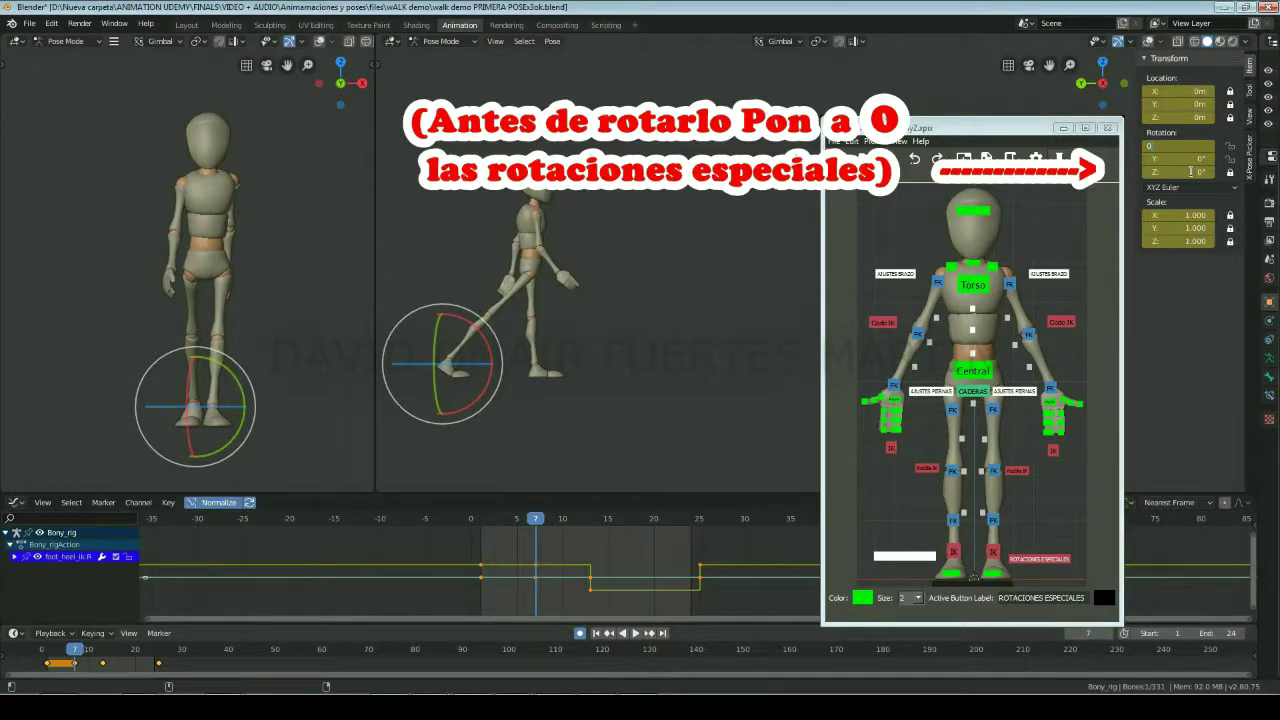
# Step: Zero the heel's X rotation and lift the right IK foot to Z 0.142 m
pyautogui.press('Return')
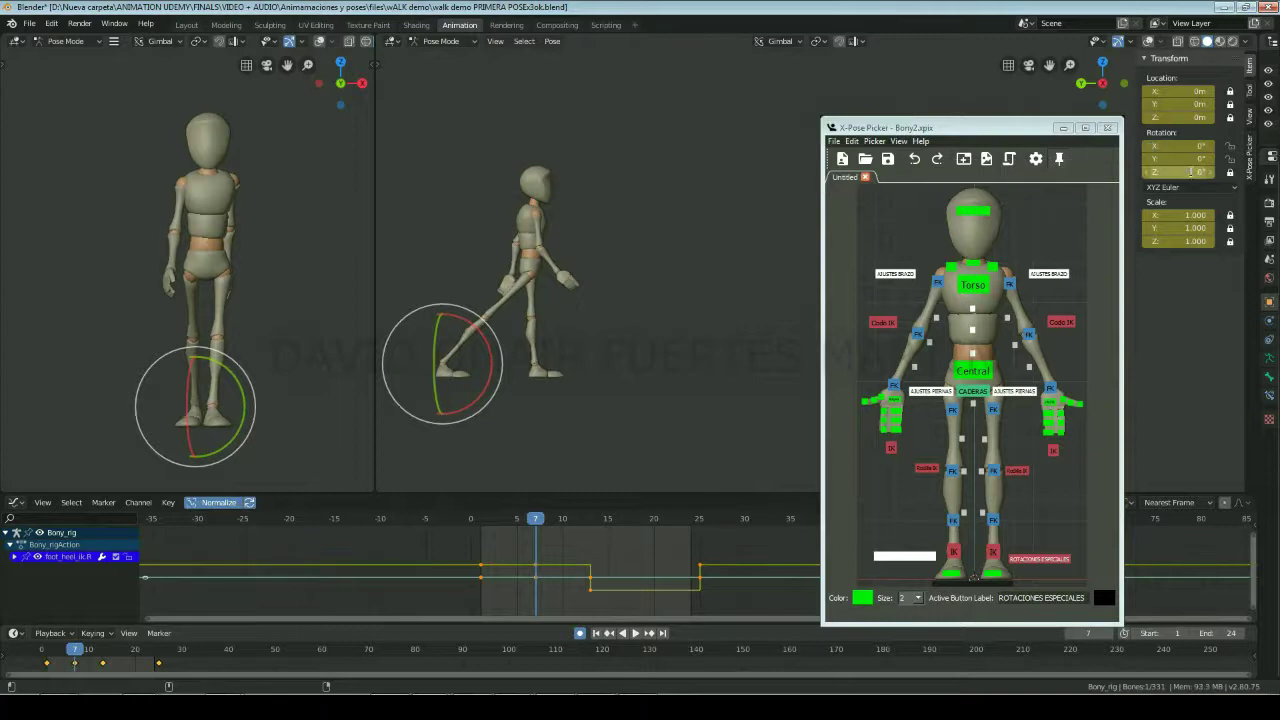
pyautogui.click(953, 553)
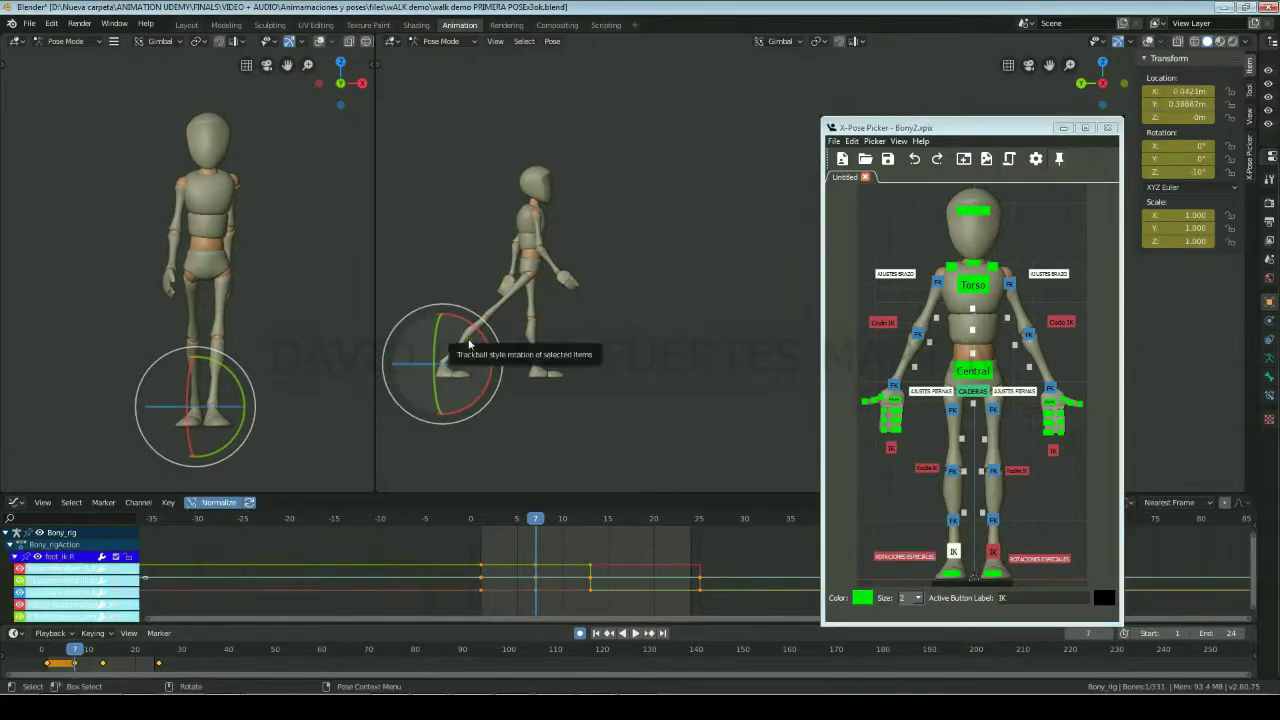
pyautogui.moveTo(490, 345)
pyautogui.mouseDown()
pyautogui.moveTo(432, 368)
pyautogui.moveTo(505, 345)
pyautogui.mouseUp()
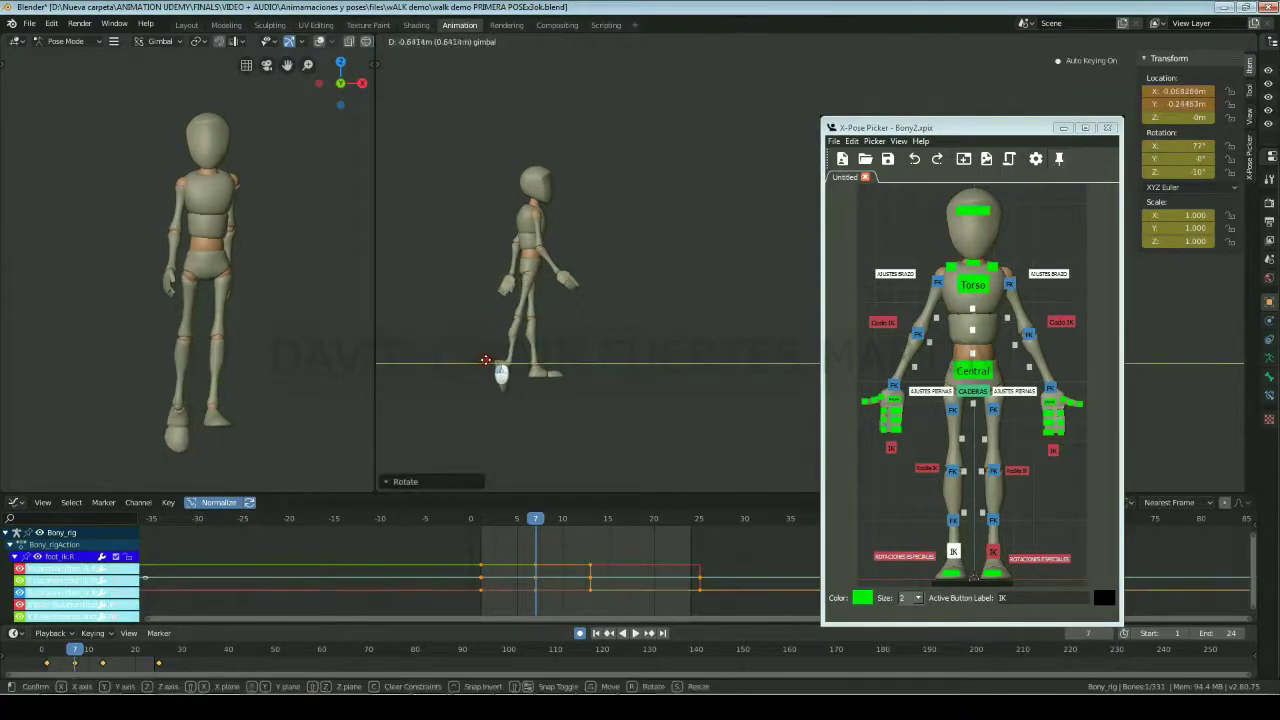
pyautogui.press('g')
pyautogui.press('z')
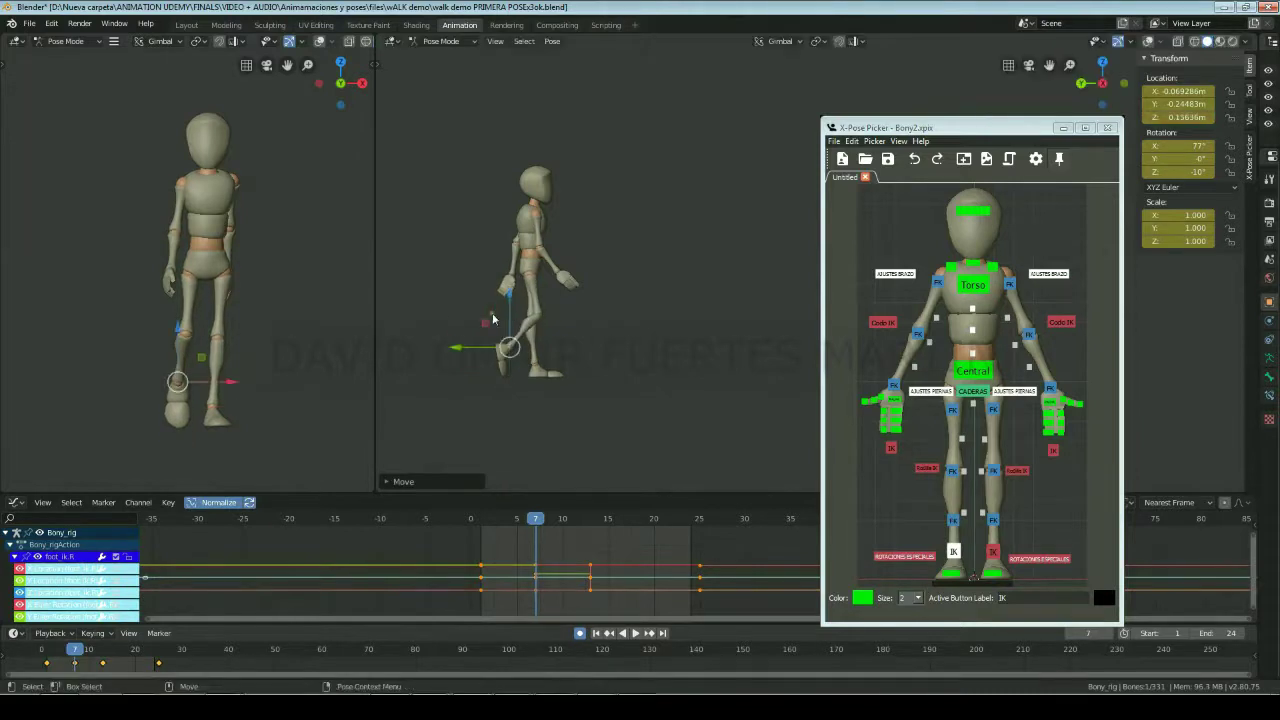
pyautogui.click(505, 335)
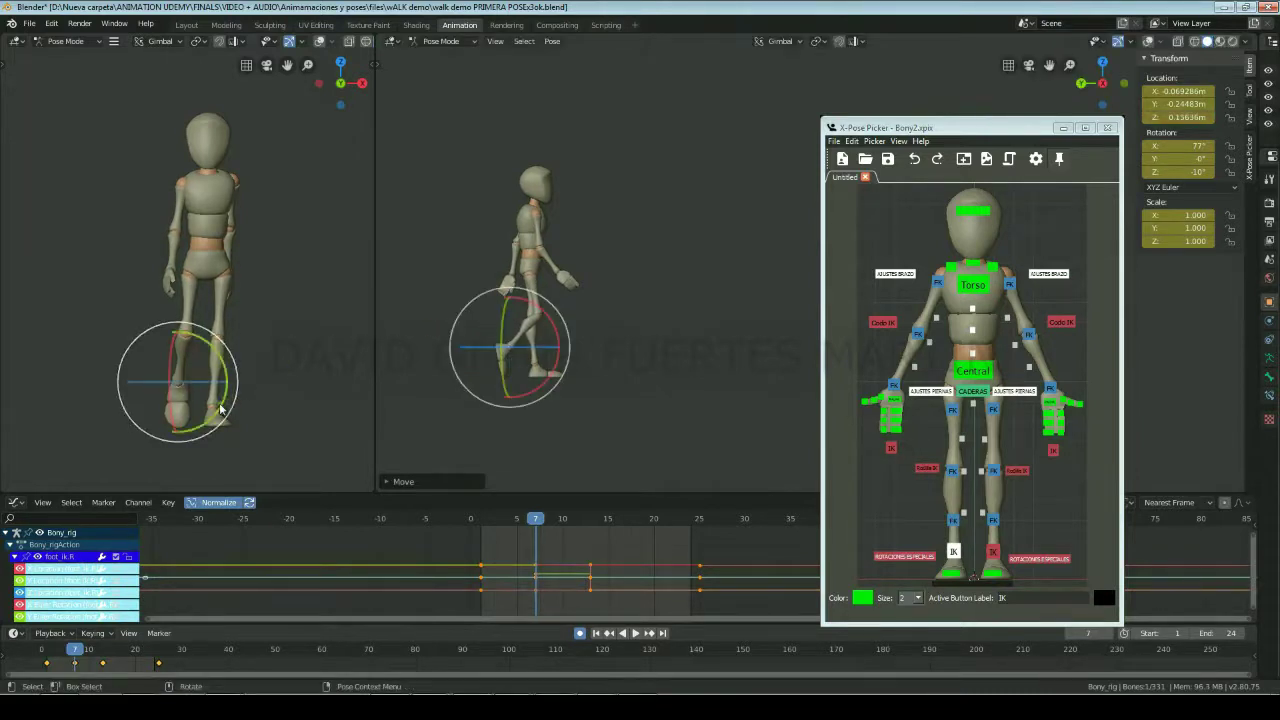
# Step: Tilt the right IK foot 9.33° on Y and place it at Y -0.379 m
pyautogui.moveTo(220, 410); pyautogui.dragTo(216, 418)
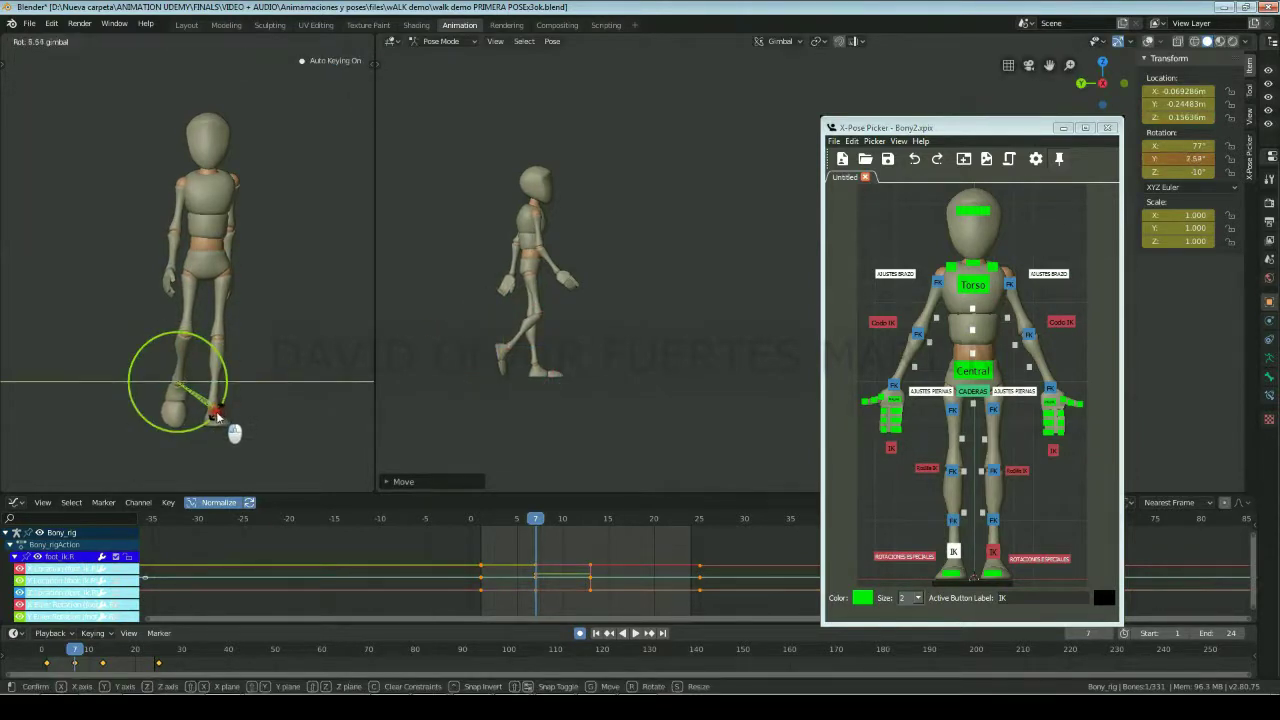
pyautogui.moveTo(215, 412); pyautogui.dragTo(215, 414)
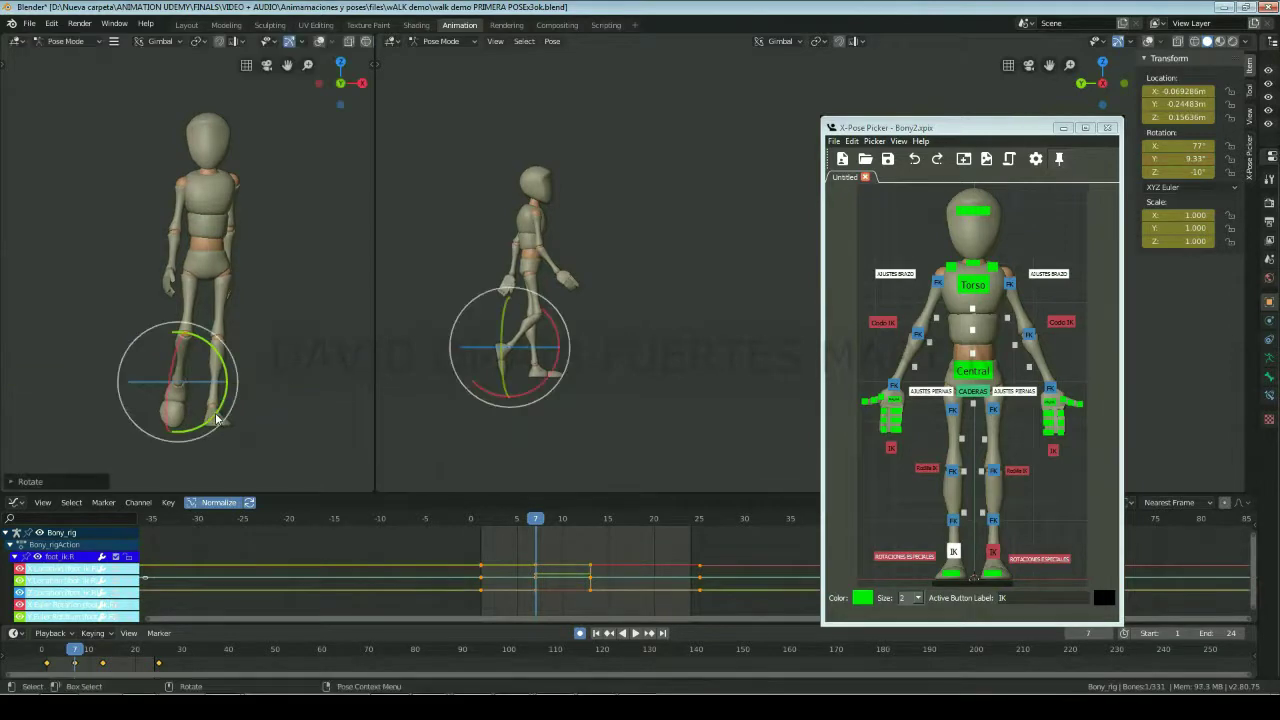
pyautogui.press('g')
pyautogui.press('y')
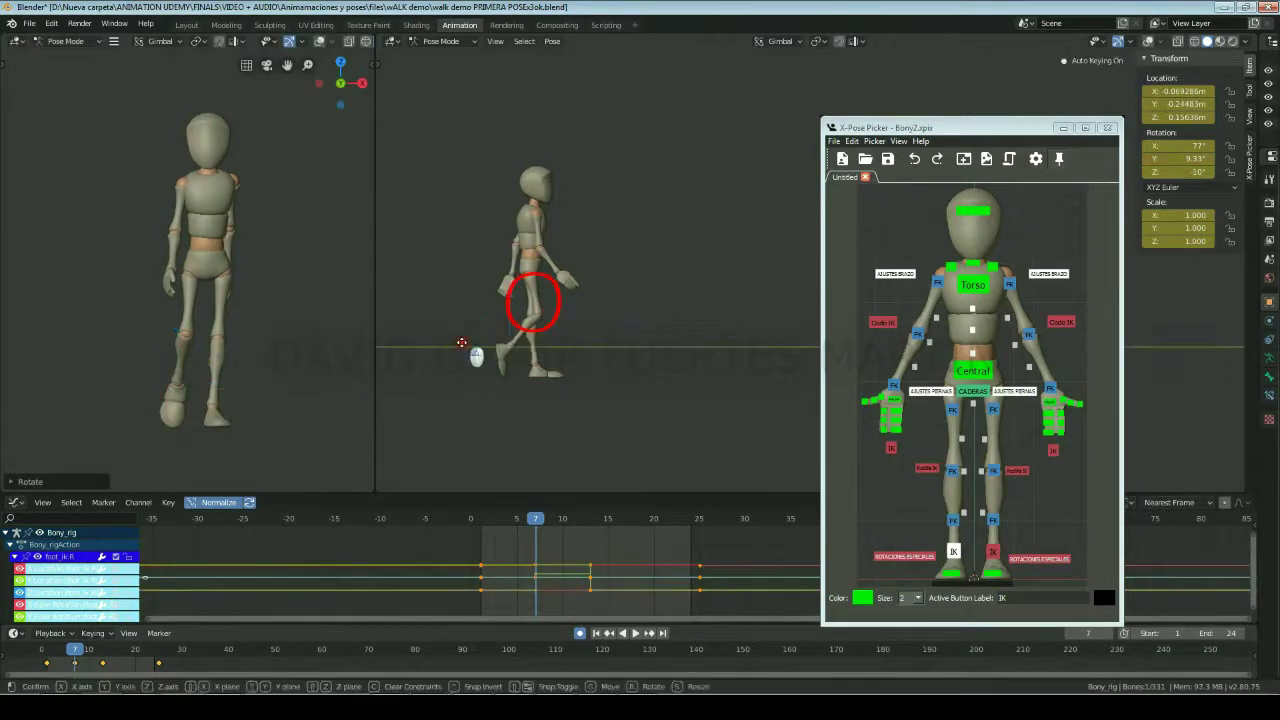
pyautogui.click(474, 343)
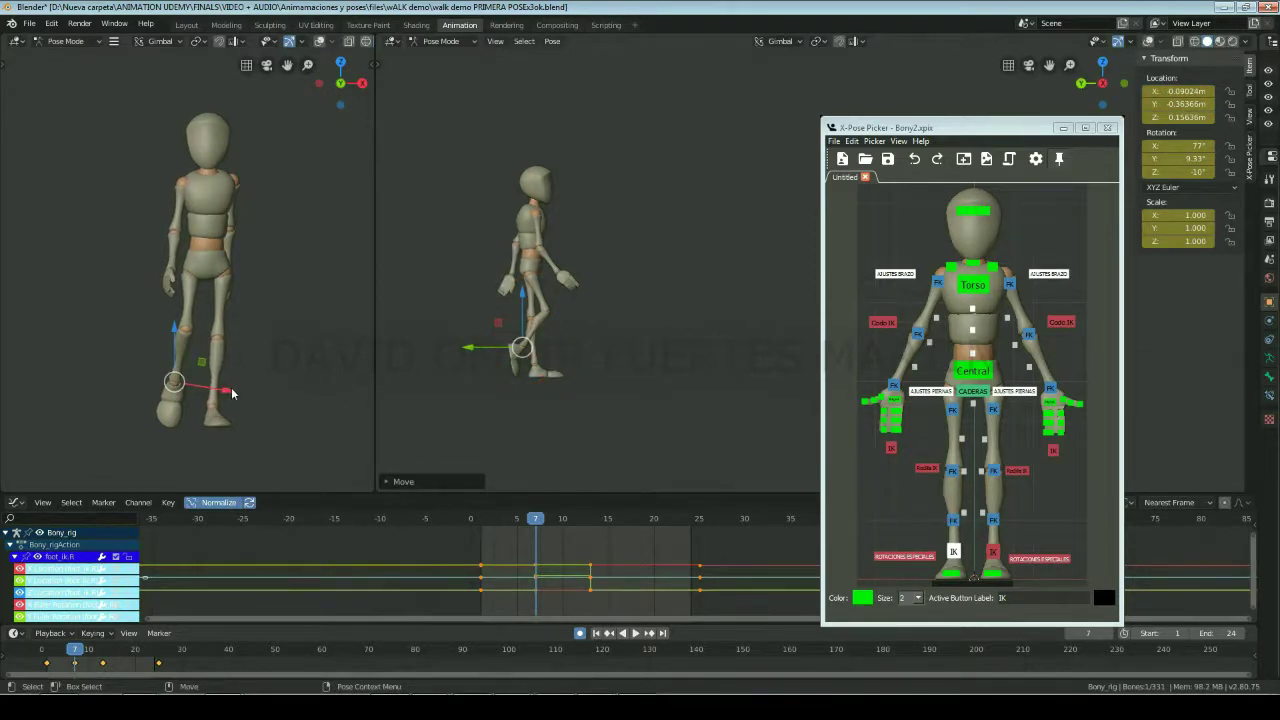
pyautogui.press('g')
pyautogui.press('x')
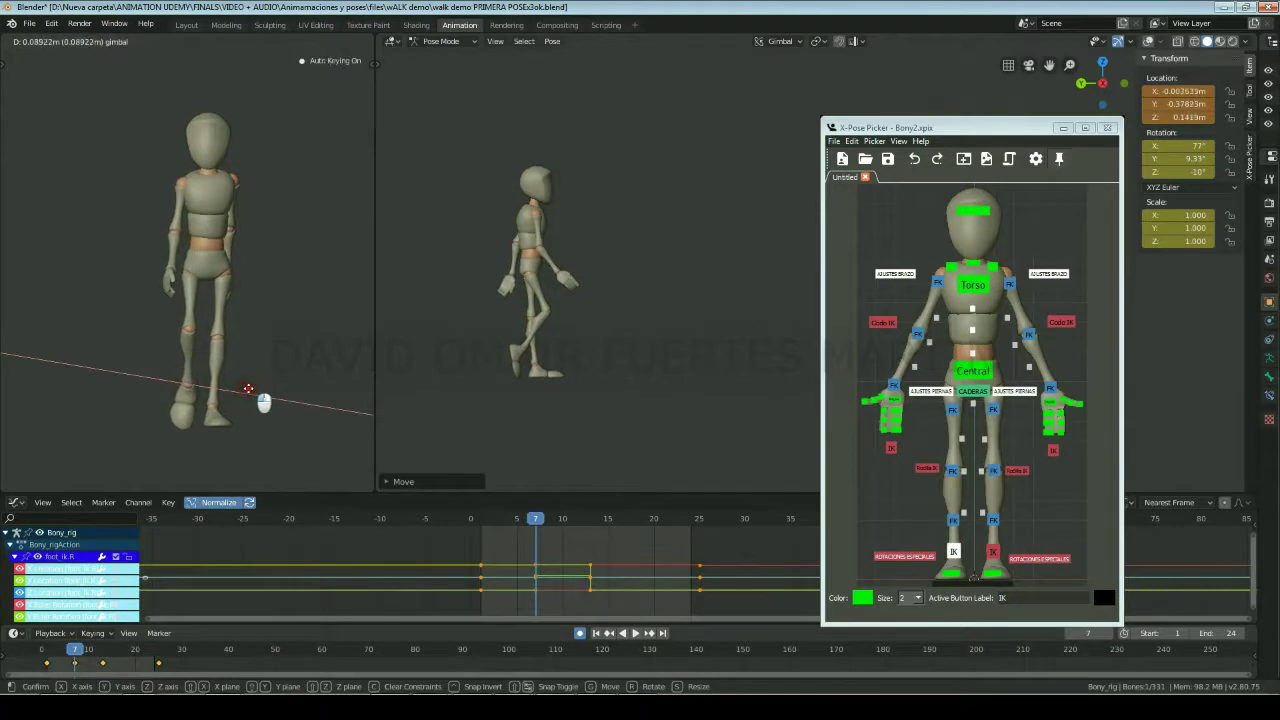
pyautogui.click(248, 388)
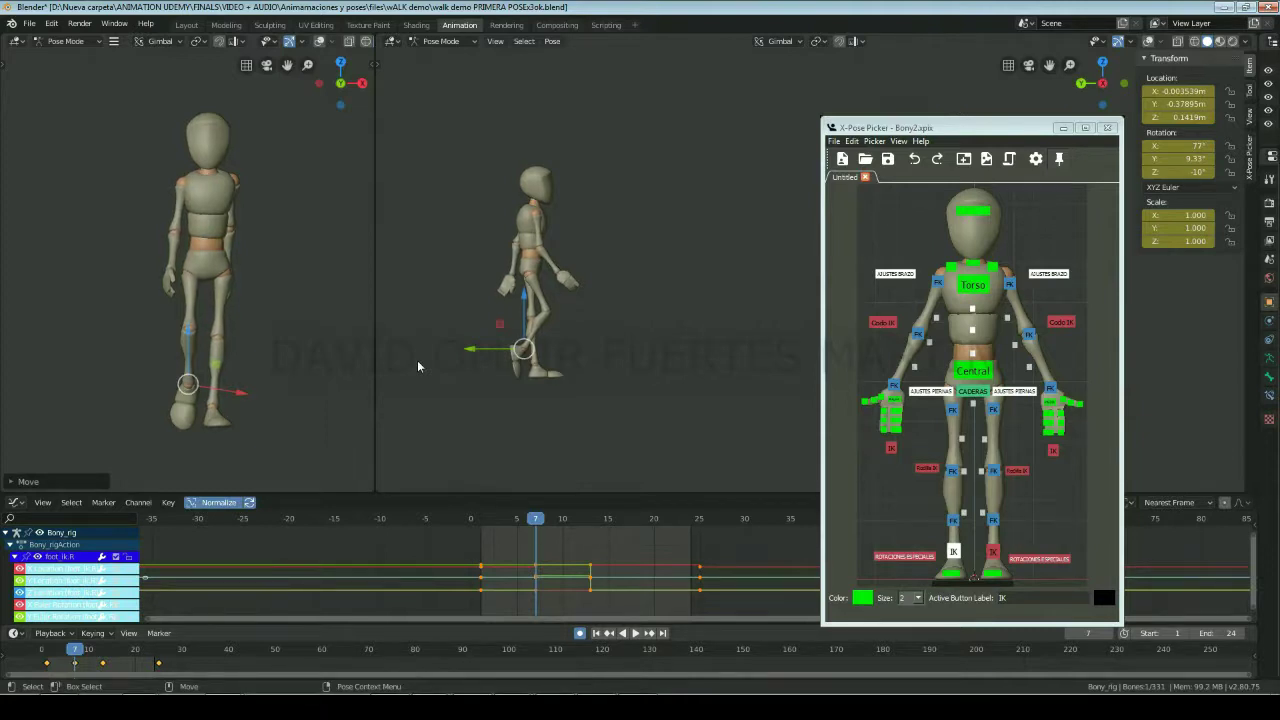
# Step: Nudge the knee IK target at frame 7 slightly along X, to about 0.046 m
pyautogui.click(927, 467)
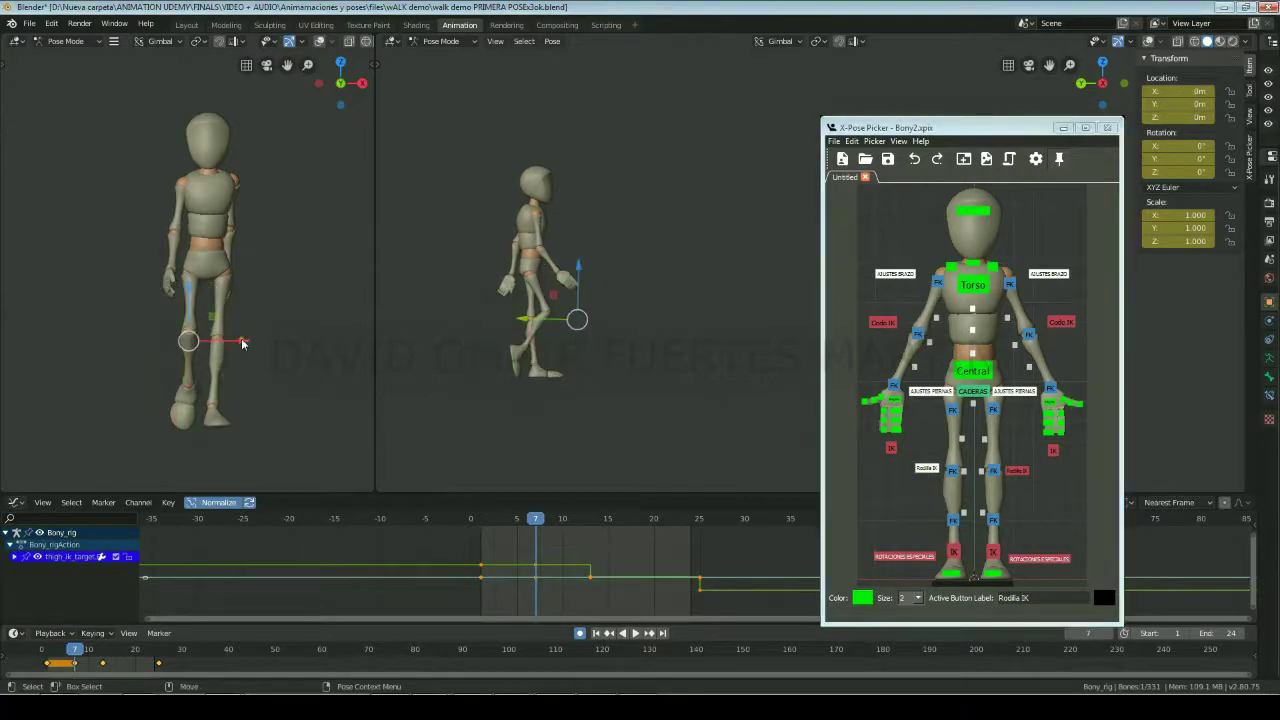
pyautogui.moveTo(250, 342); pyautogui.dragTo(258, 349)
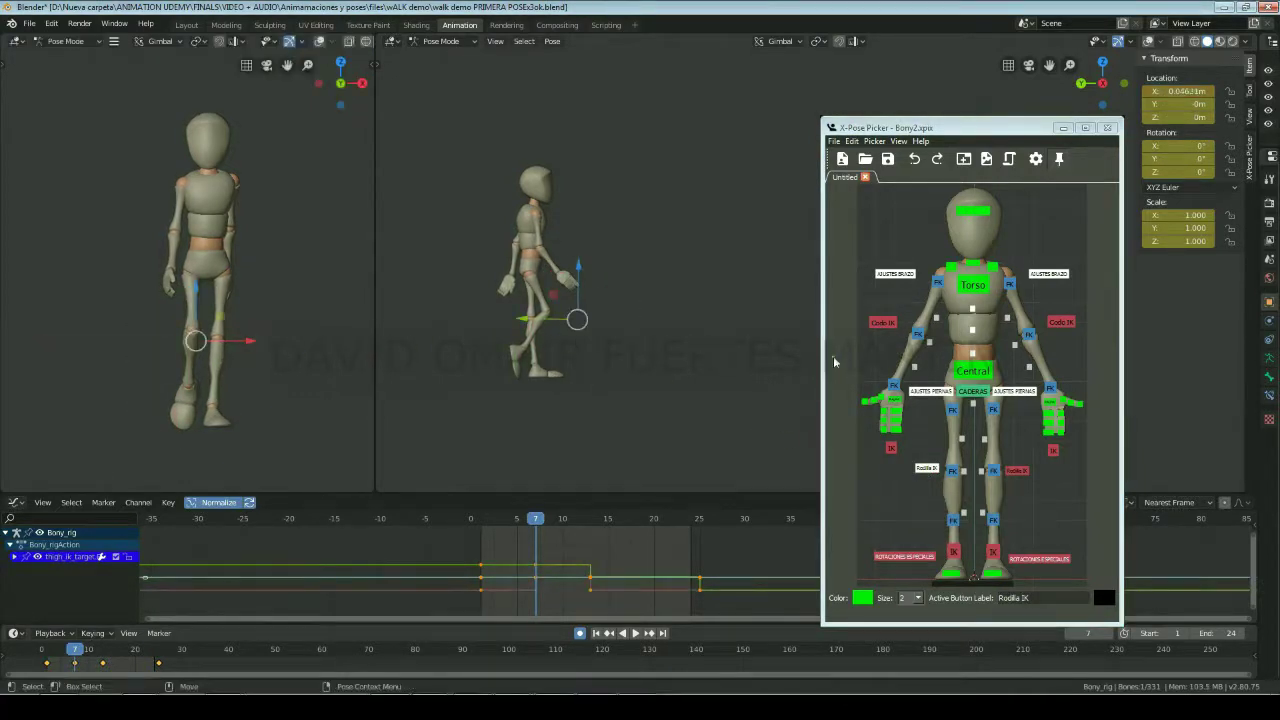
pyautogui.click(972, 285)
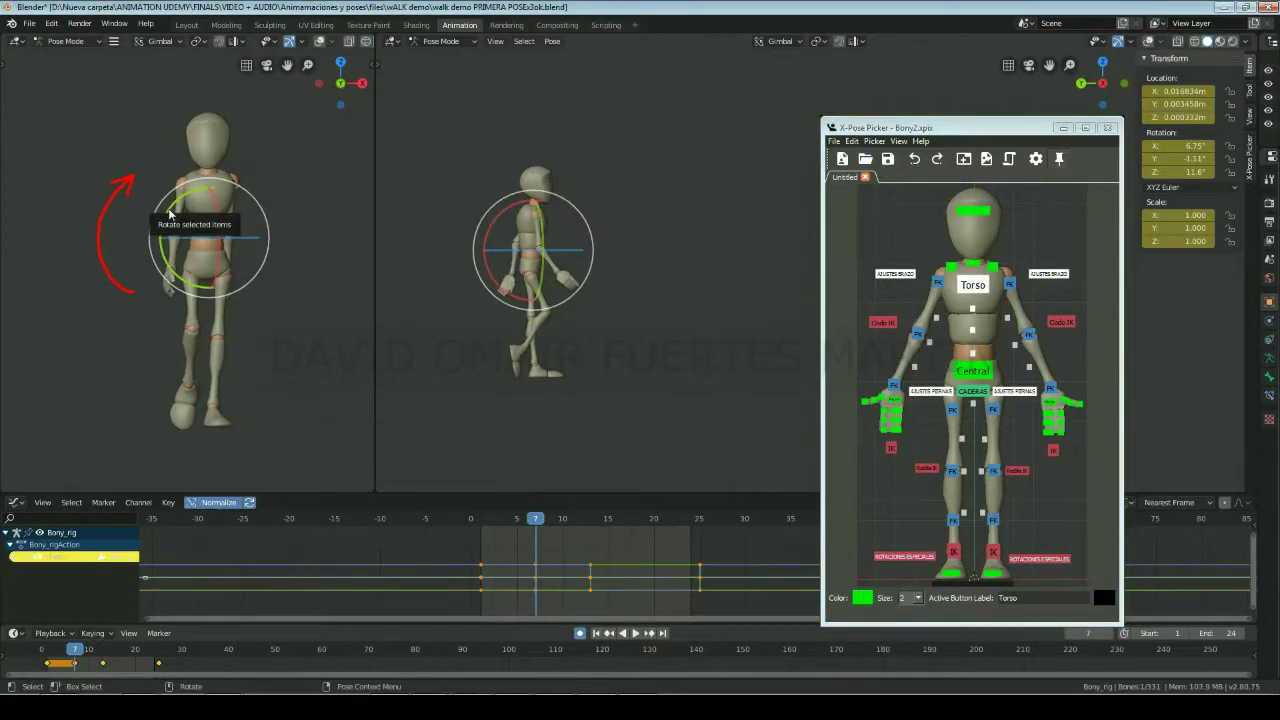
# Step: Shift the torso slightly along X, reset its Z rotation to 0°, and tilt it to 12.5° X
pyautogui.moveTo(170, 213); pyautogui.dragTo(176, 213)
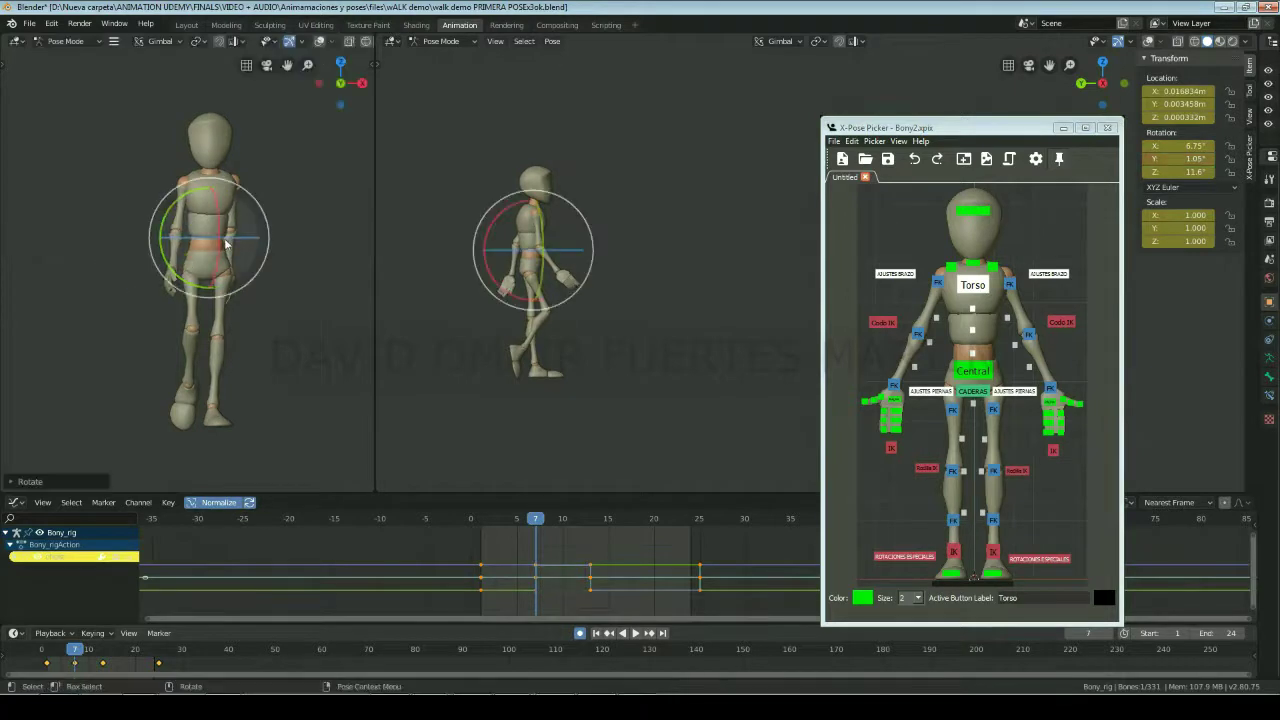
pyautogui.hotkey('shift', 'space')
pyautogui.press('g')
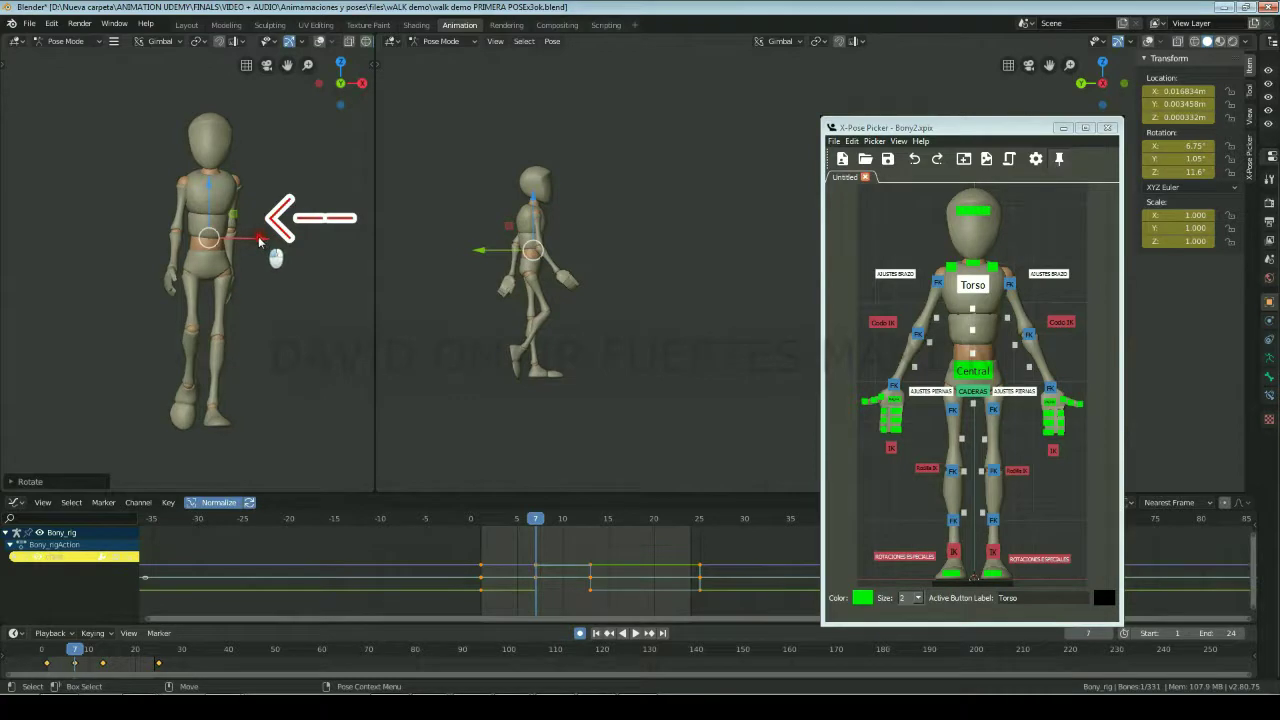
pyautogui.moveTo(259, 236); pyautogui.dragTo(255, 240)
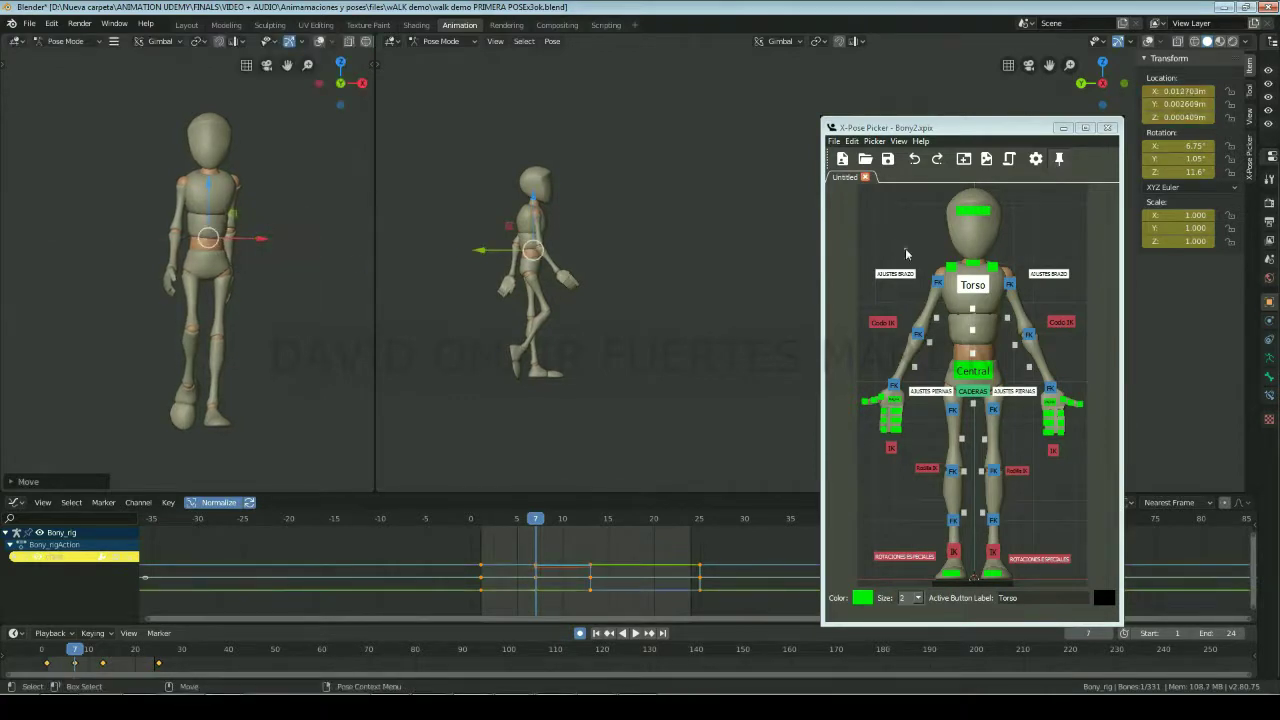
pyautogui.click(1195, 172)
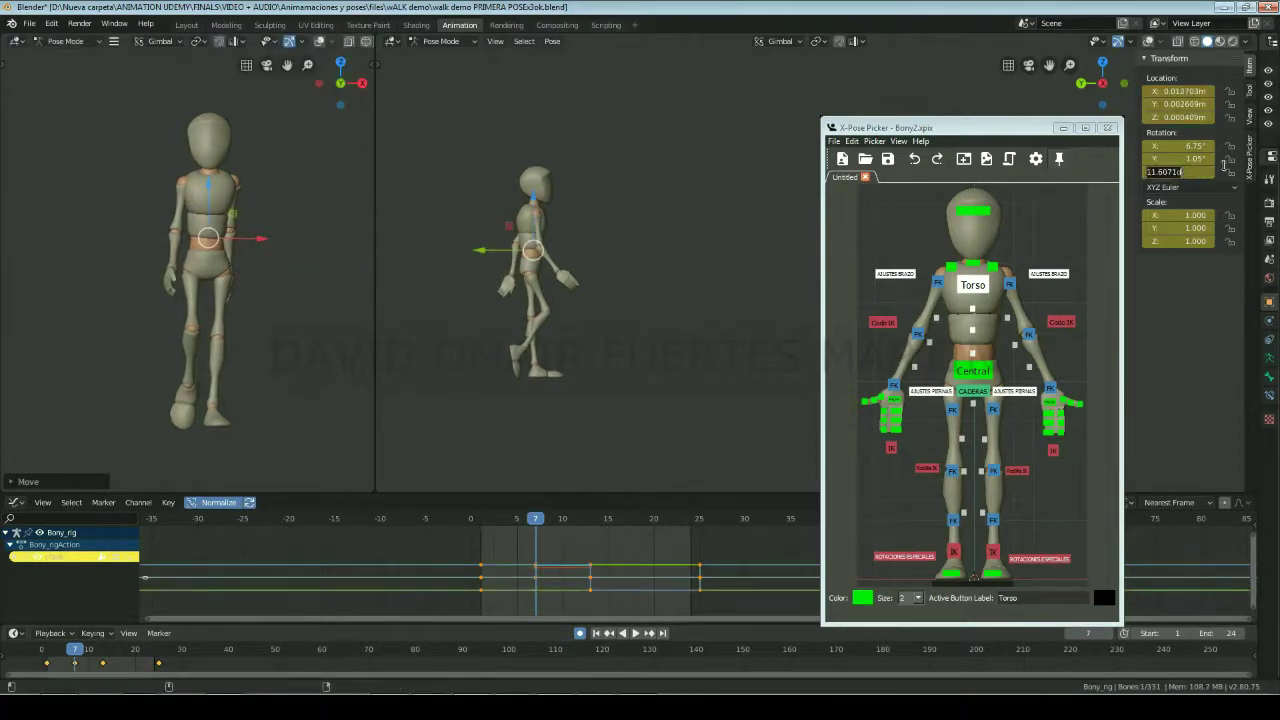
pyautogui.press('Return')
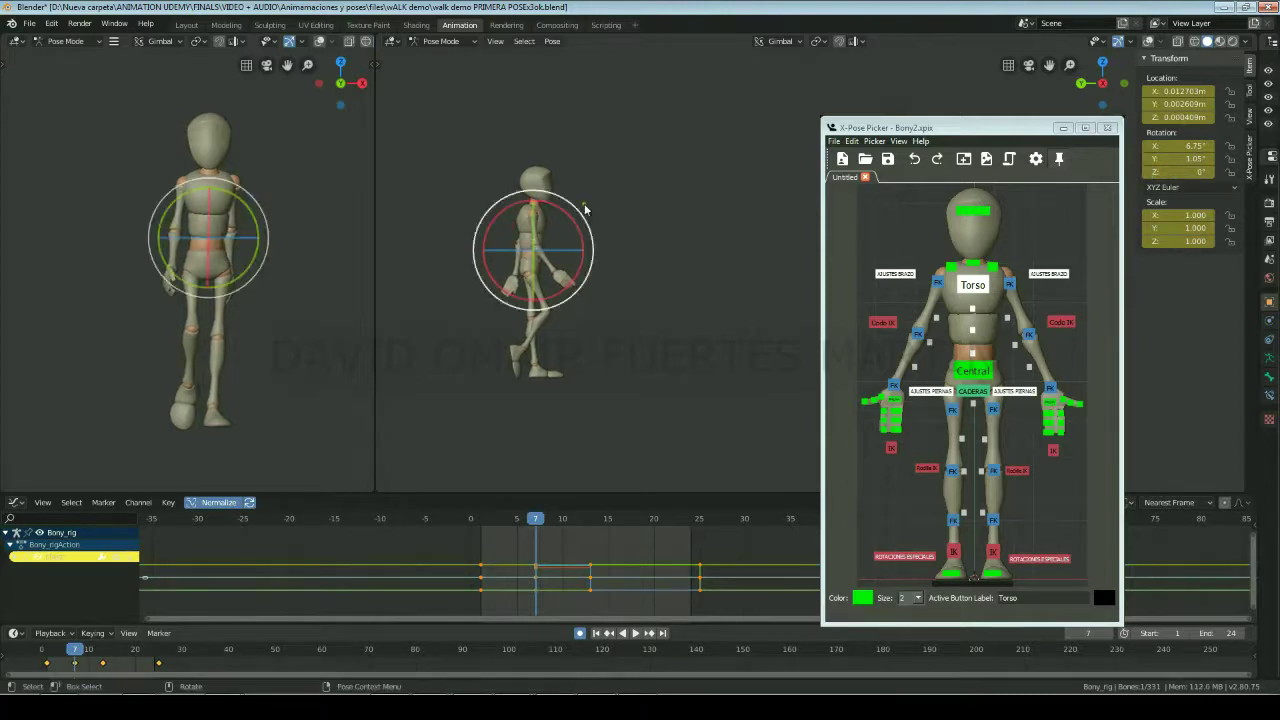
pyautogui.moveTo(565, 214); pyautogui.dragTo(573, 219)
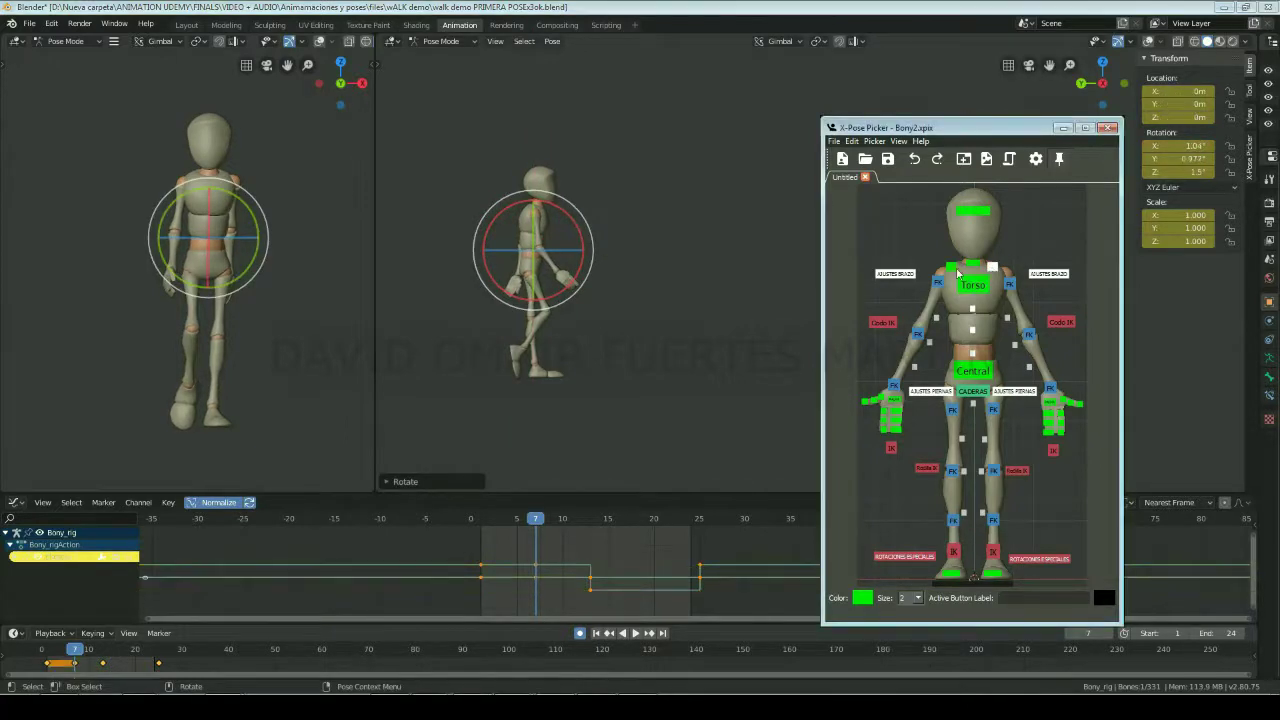
# Step: Set X, Y and Z rotation of both chest bone controls to 0°
pyautogui.click(955, 267)
pyautogui.click(1180, 146)
pyautogui.write('0')
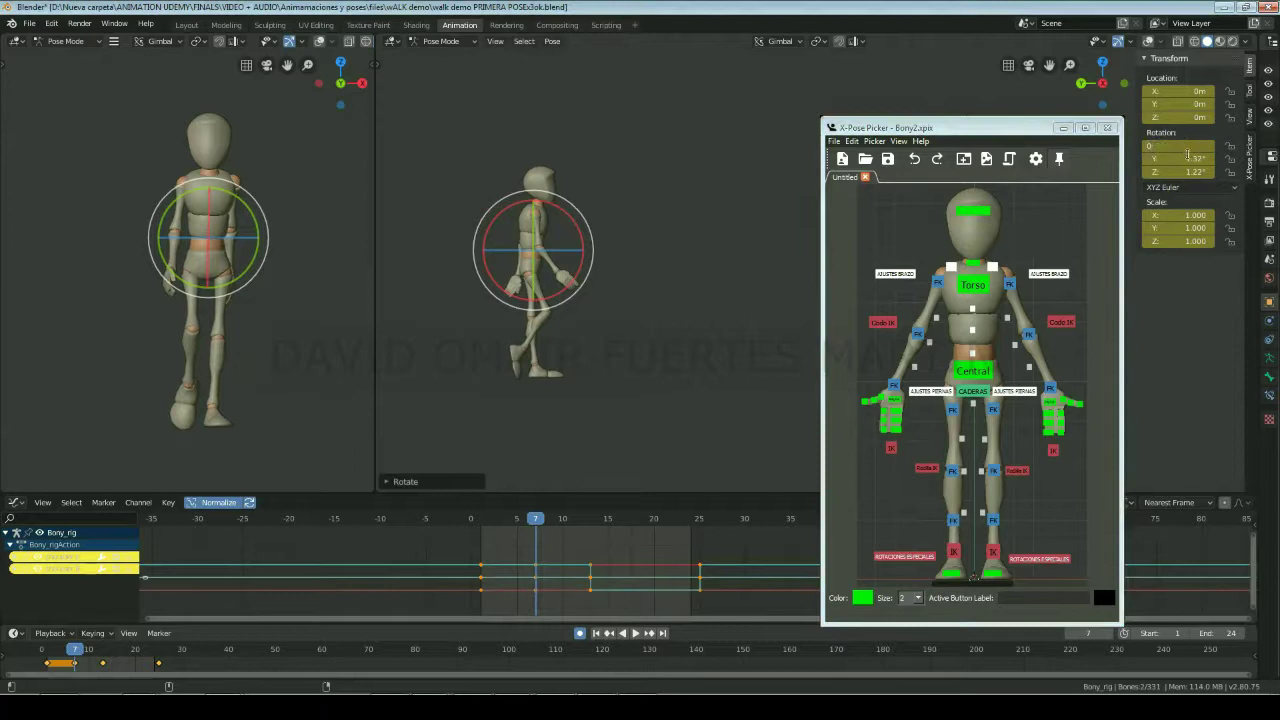
pyautogui.press('Tab')
pyautogui.write('0')
pyautogui.press('Tab')
pyautogui.write('0')
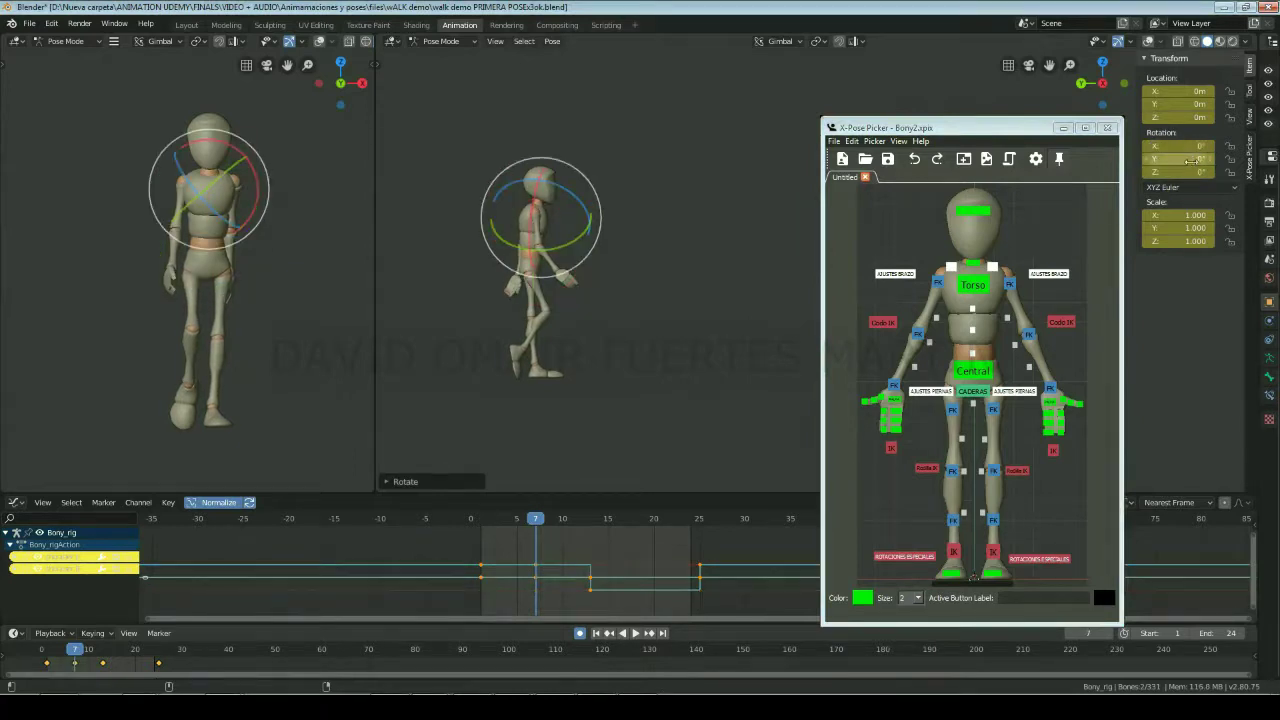
pyautogui.press('Return')
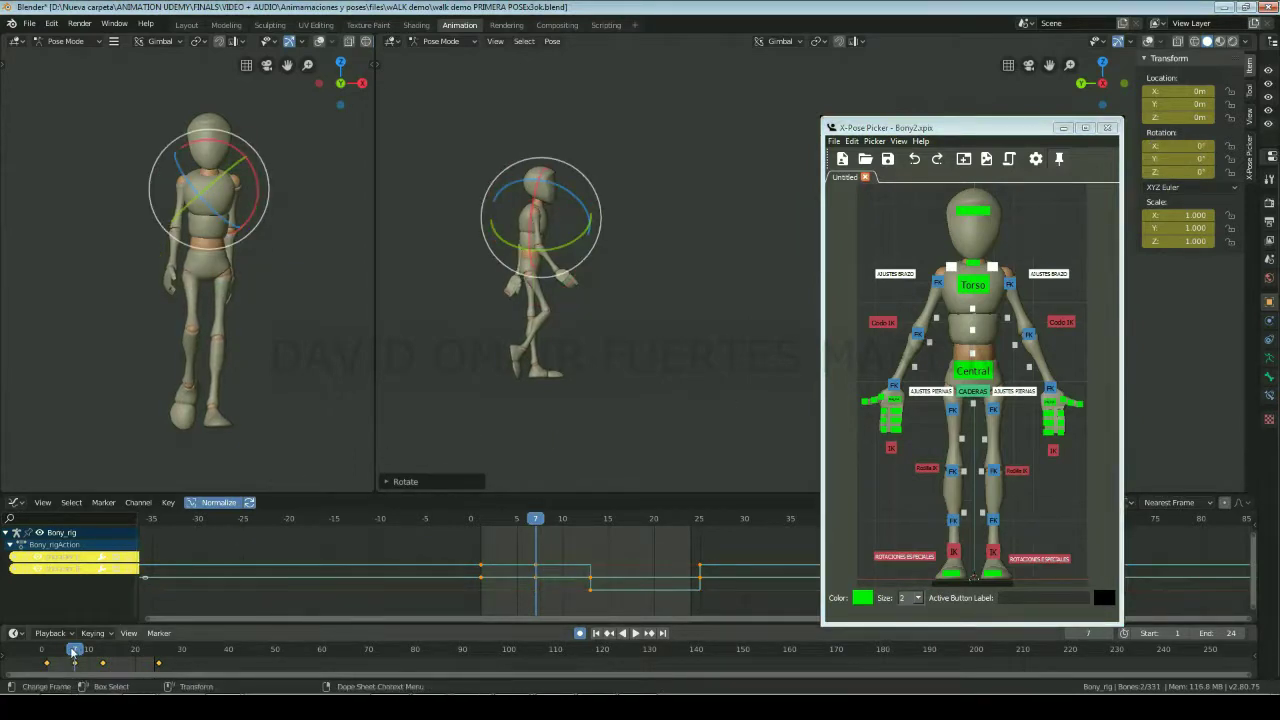
# Step: Play the walk cycle from the first frame and view it from the opposite side
pyautogui.hotkey('shift', 'Left')
pyautogui.press('space')
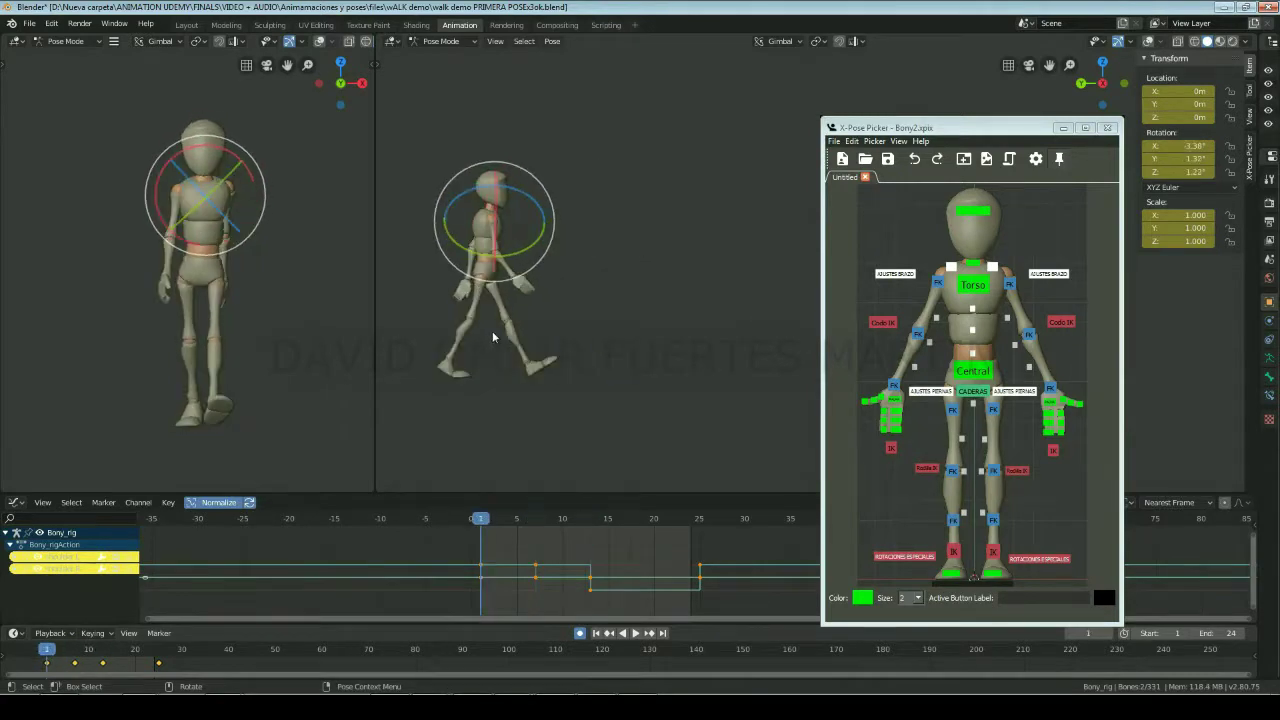
pyautogui.click(1123, 83)
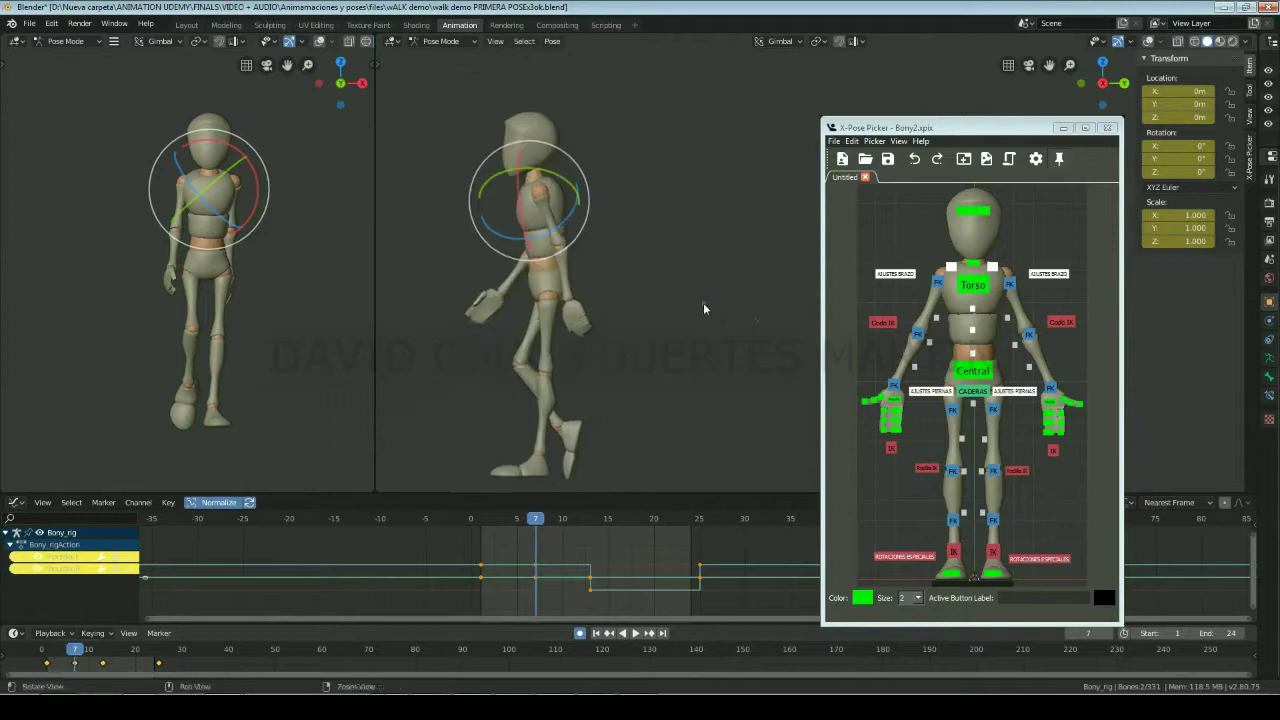
# Step: Rotate the FK upper arm to about -24.7° X and -85° Z, with Y at 0°
pyautogui.click(1012, 284)
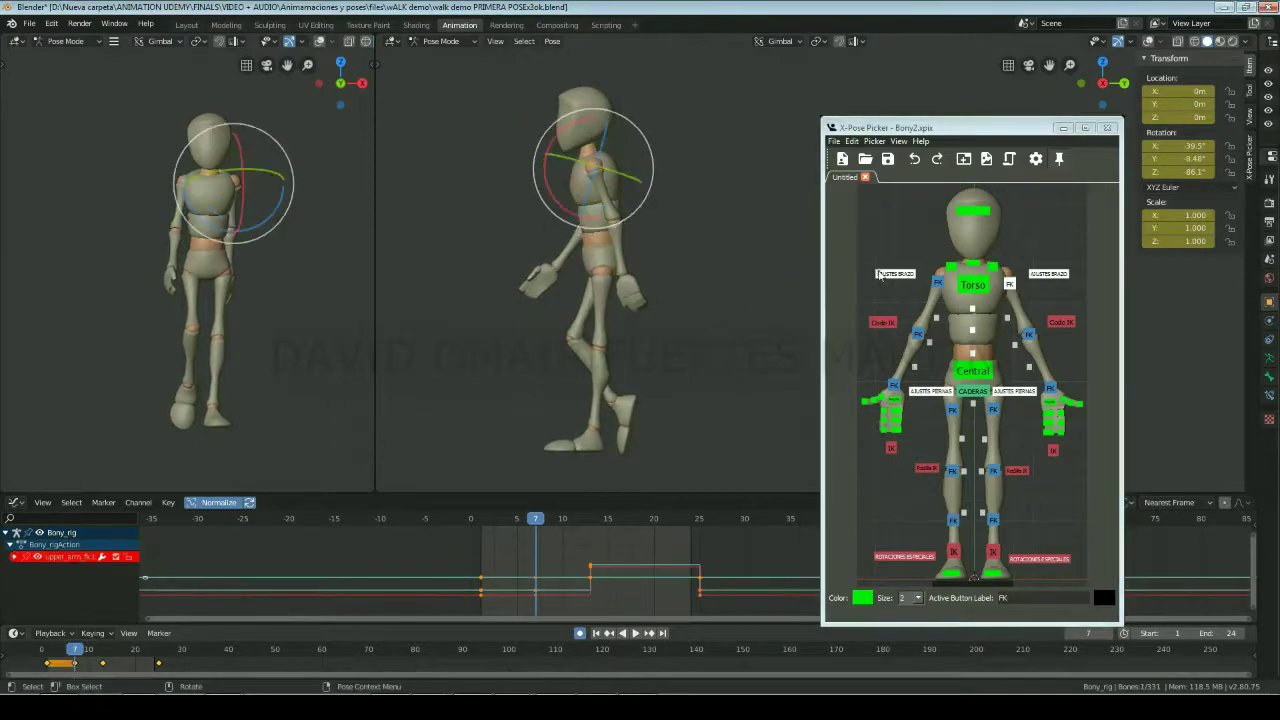
pyautogui.press('r')
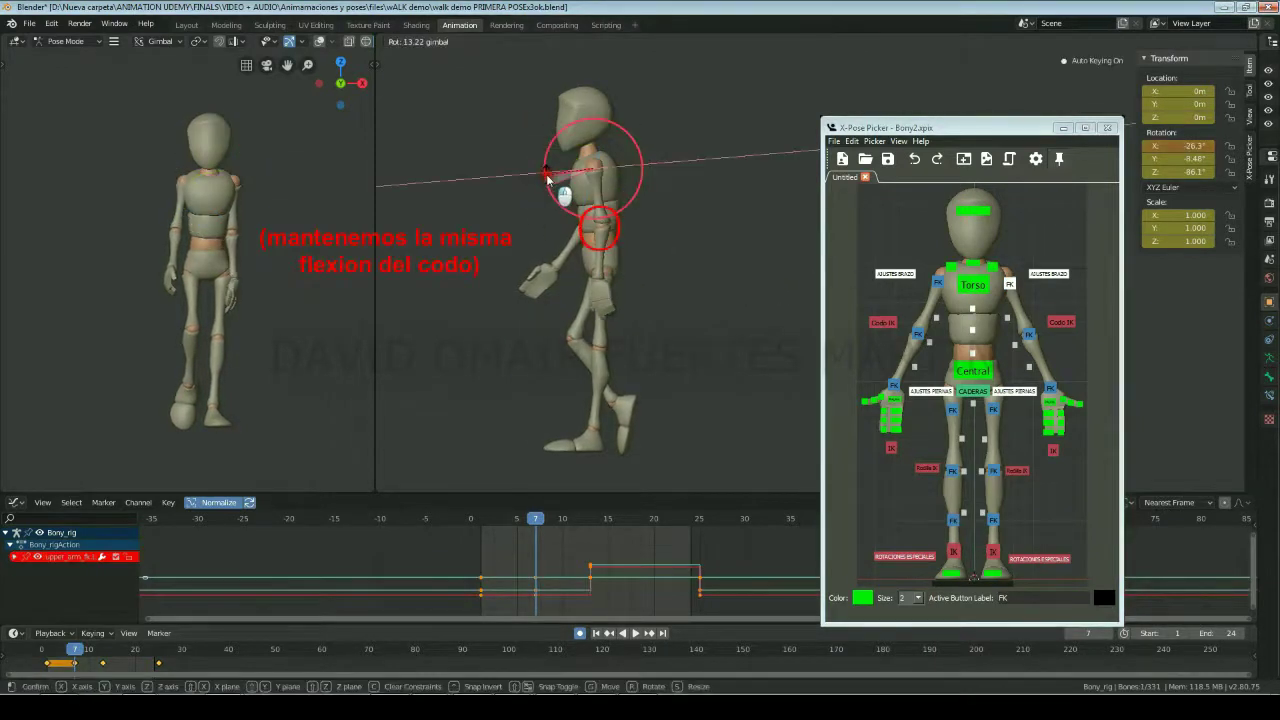
pyautogui.click(546, 173)
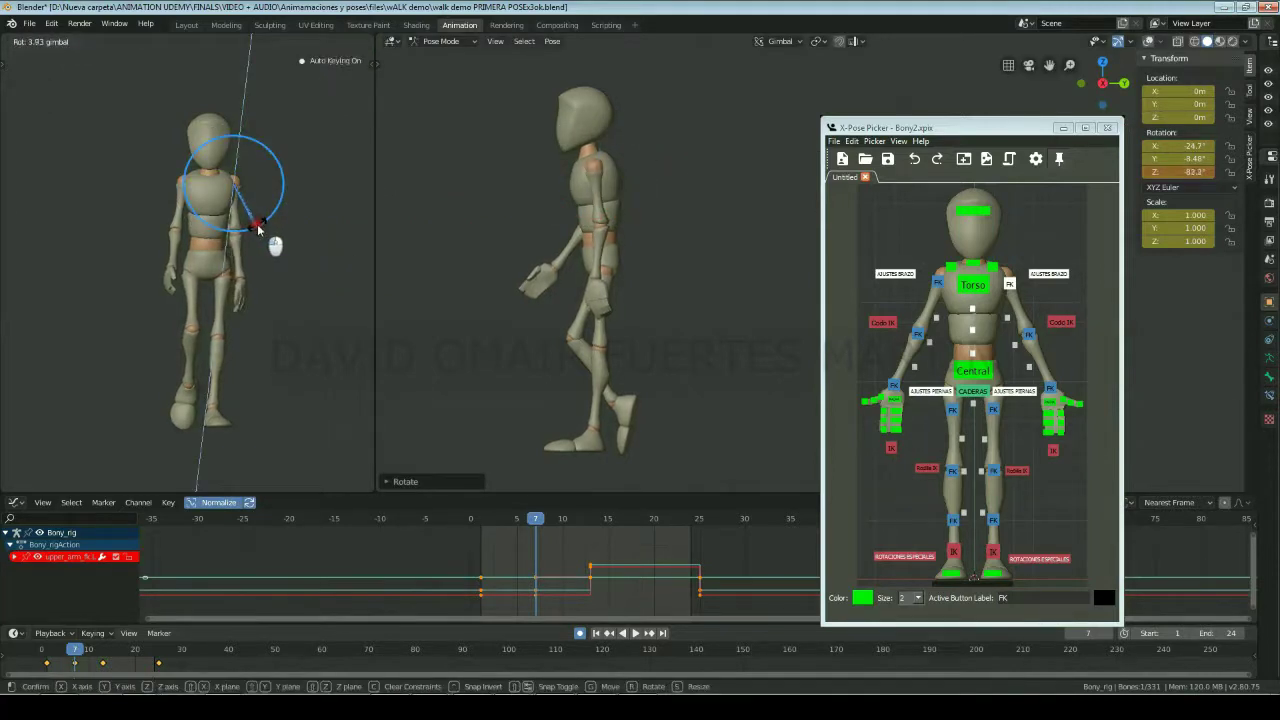
pyautogui.click(257, 224)
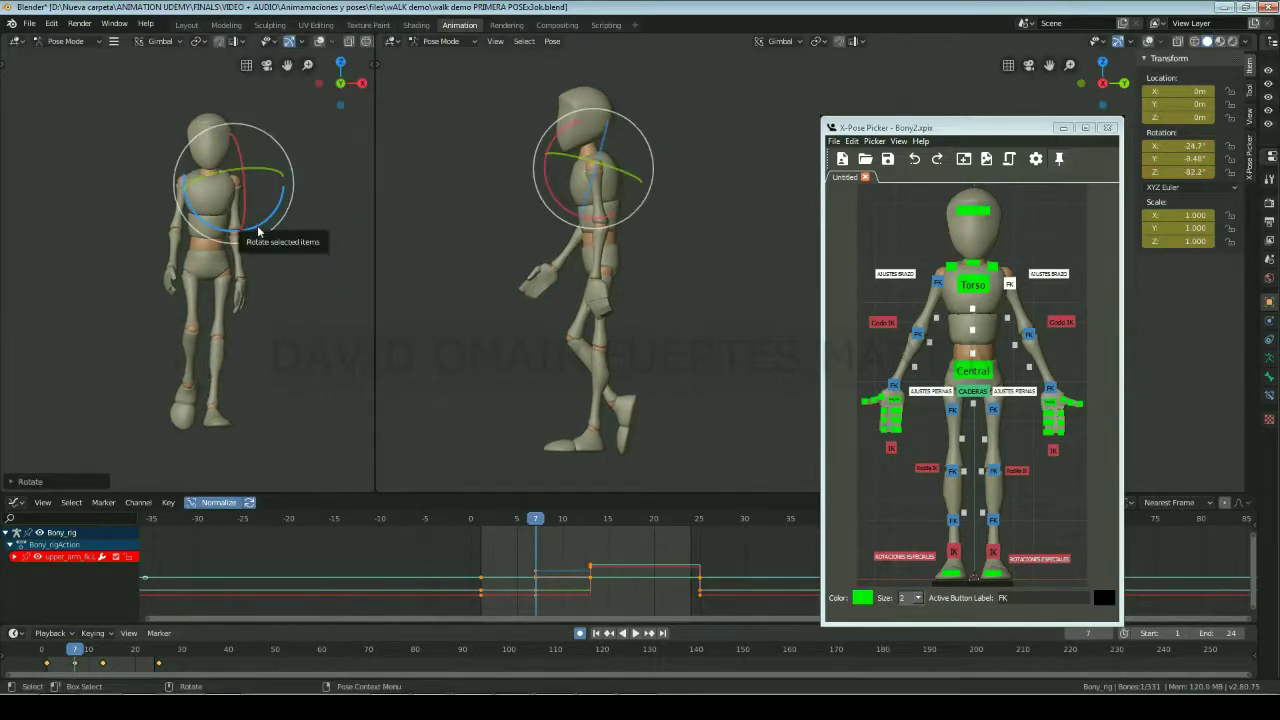
pyautogui.click(1185, 158)
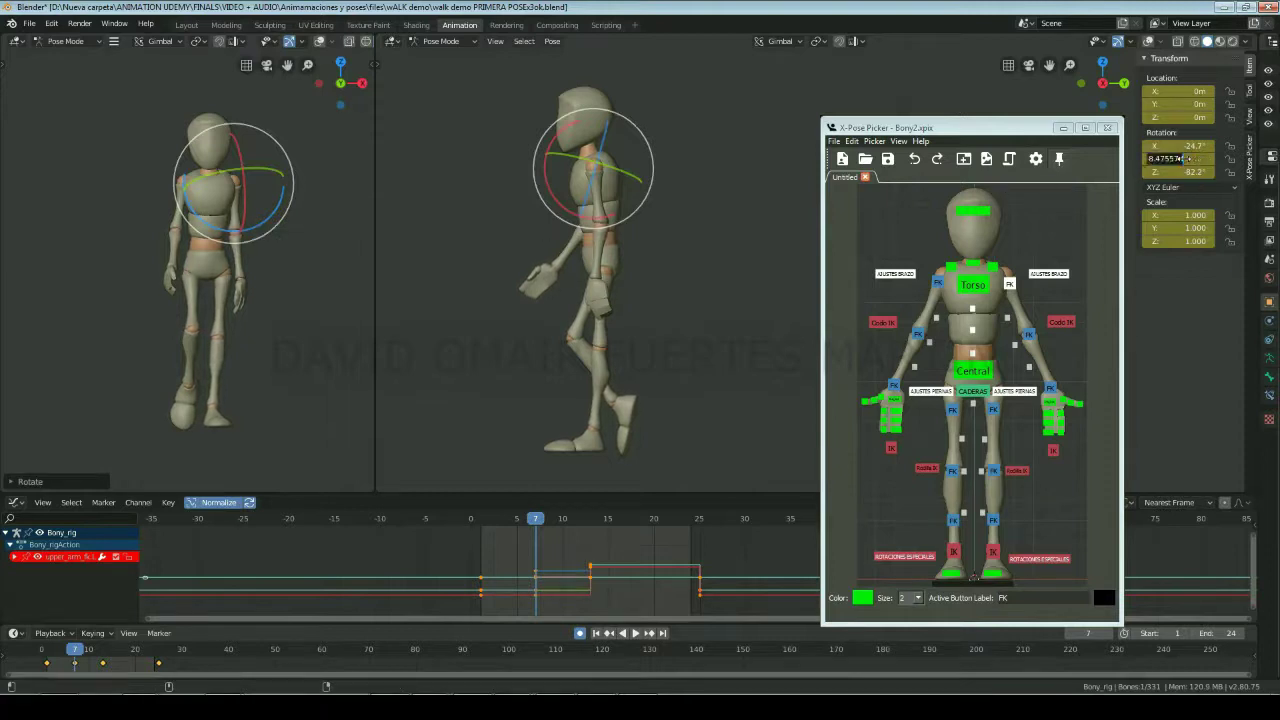
pyautogui.write('0')
pyautogui.press('Return')
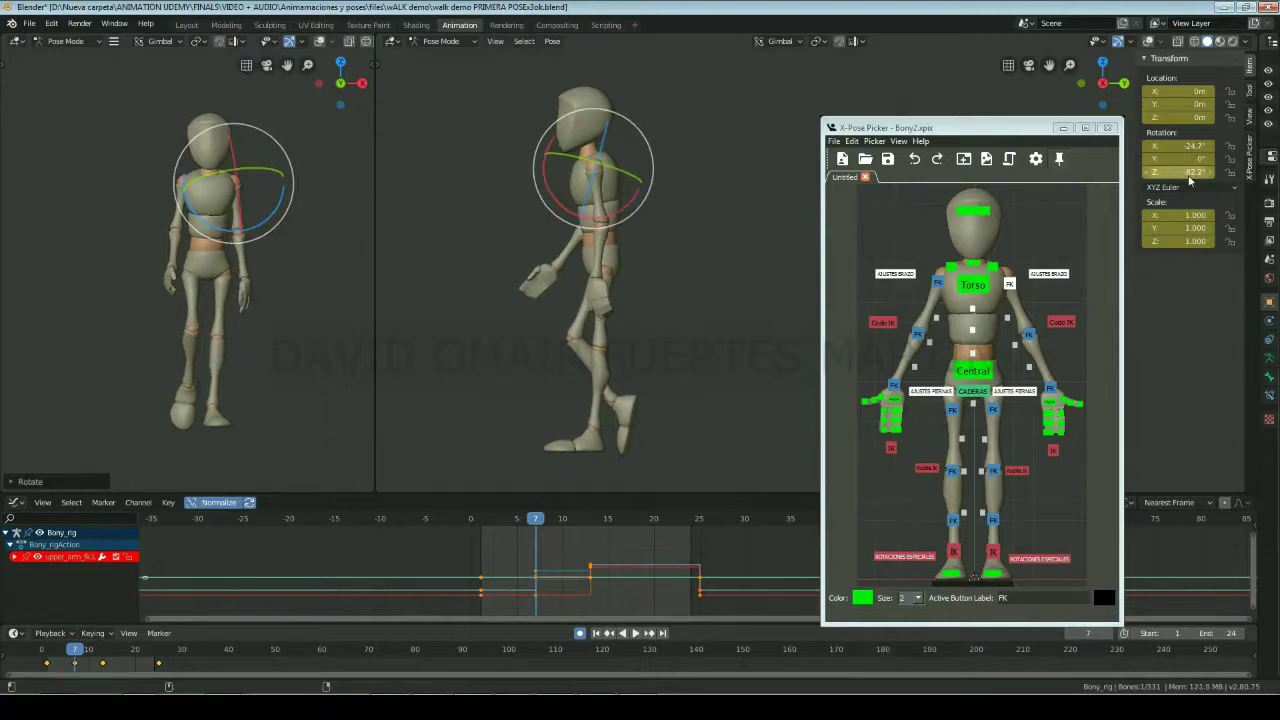
pyautogui.moveTo(277, 214); pyautogui.dragTo(279, 229)
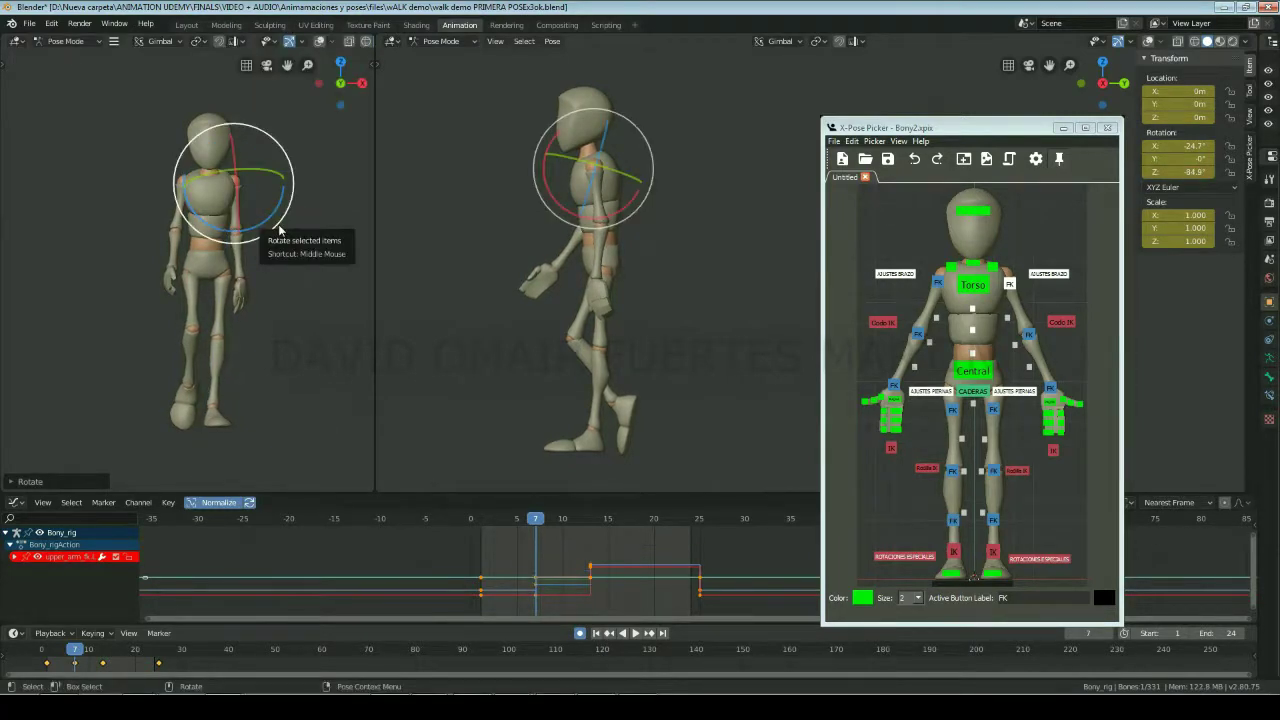
pyautogui.click(1049, 392)
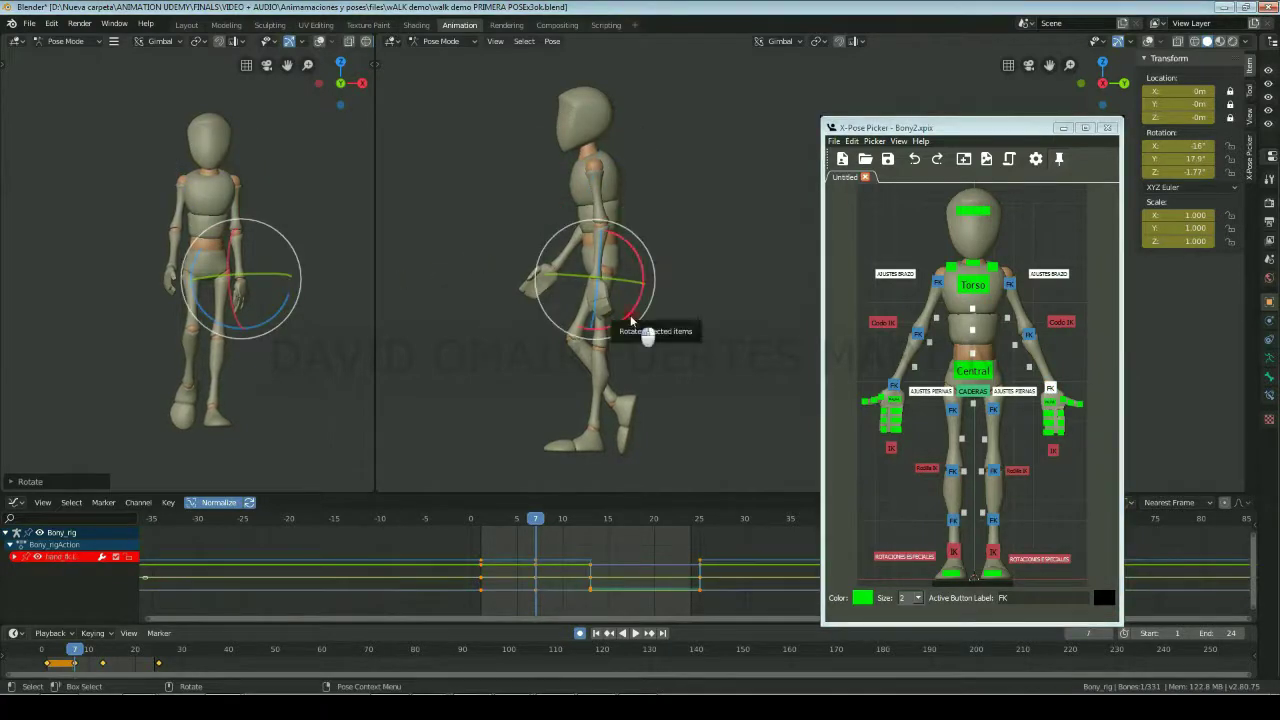
# Step: Bend the hand to about 10.8° X and 27.9° Y at frame 7
pyautogui.moveTo(621, 318); pyautogui.dragTo(627, 317)
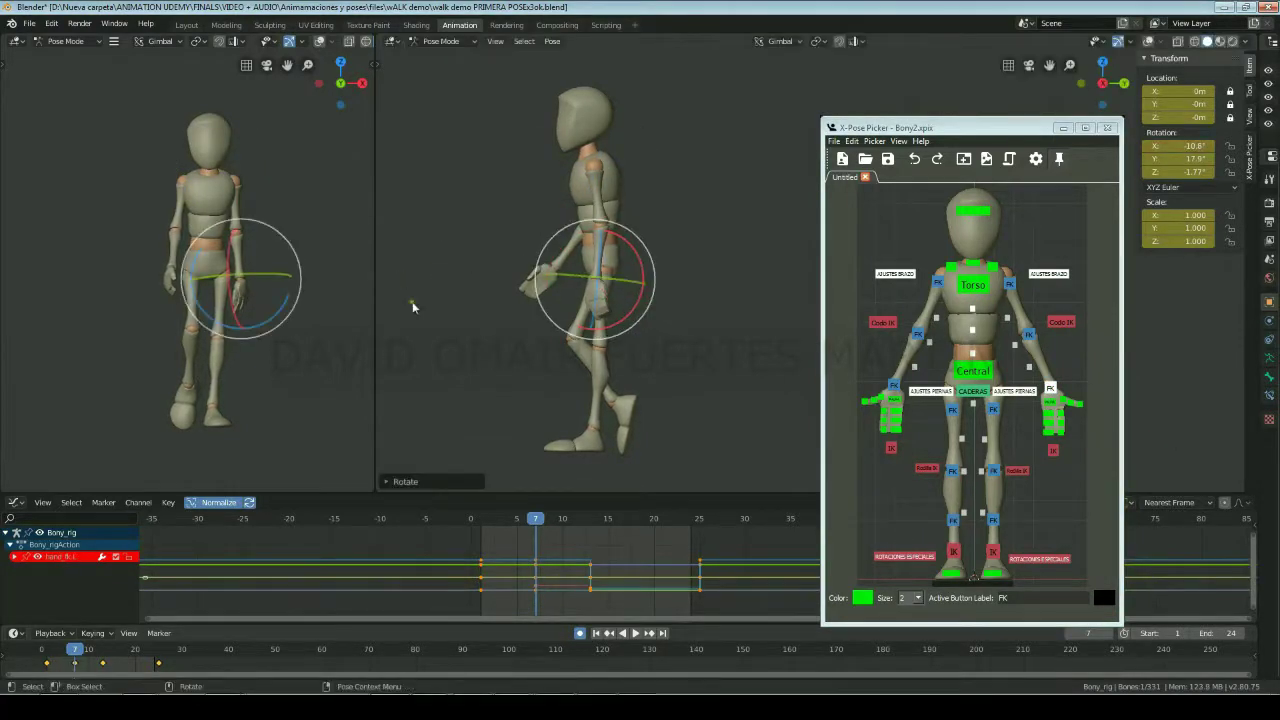
pyautogui.moveTo(268, 276); pyautogui.dragTo(276, 321)
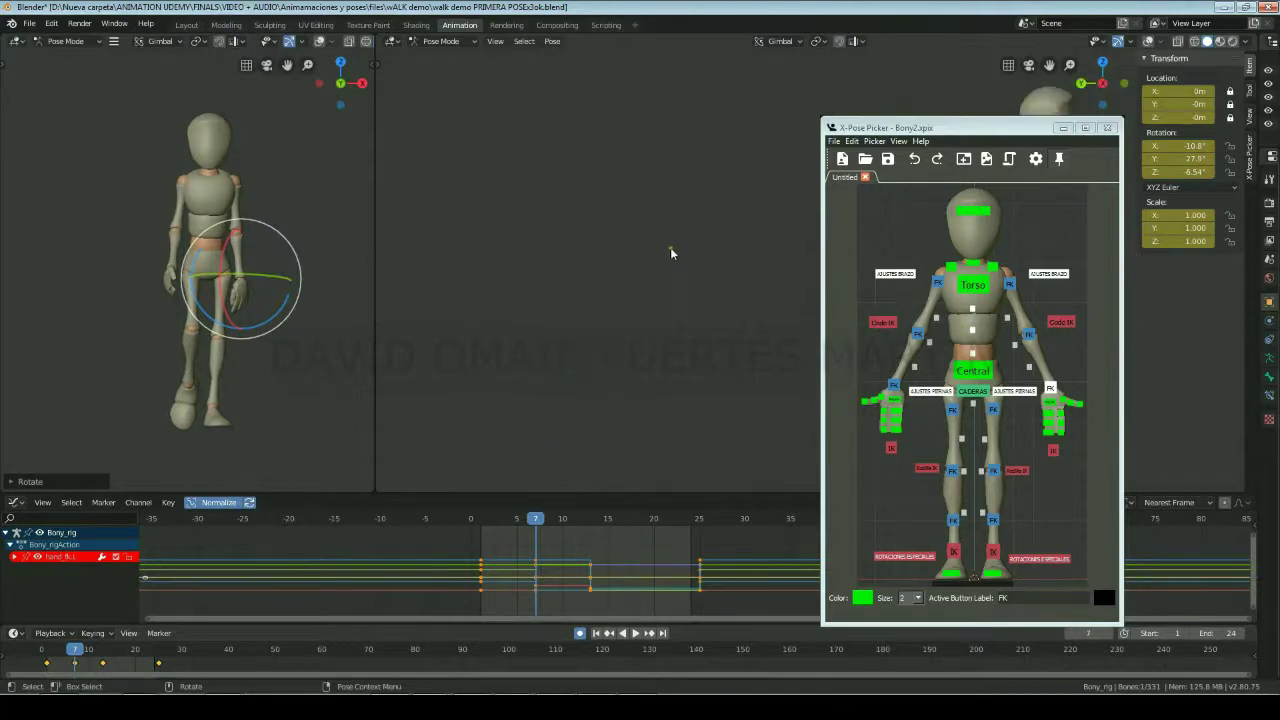
pyautogui.keyDown('shift'); pyautogui.moveTo(670, 247); pyautogui.dragTo(775, 250, button='middle'); pyautogui.keyUp('shift')
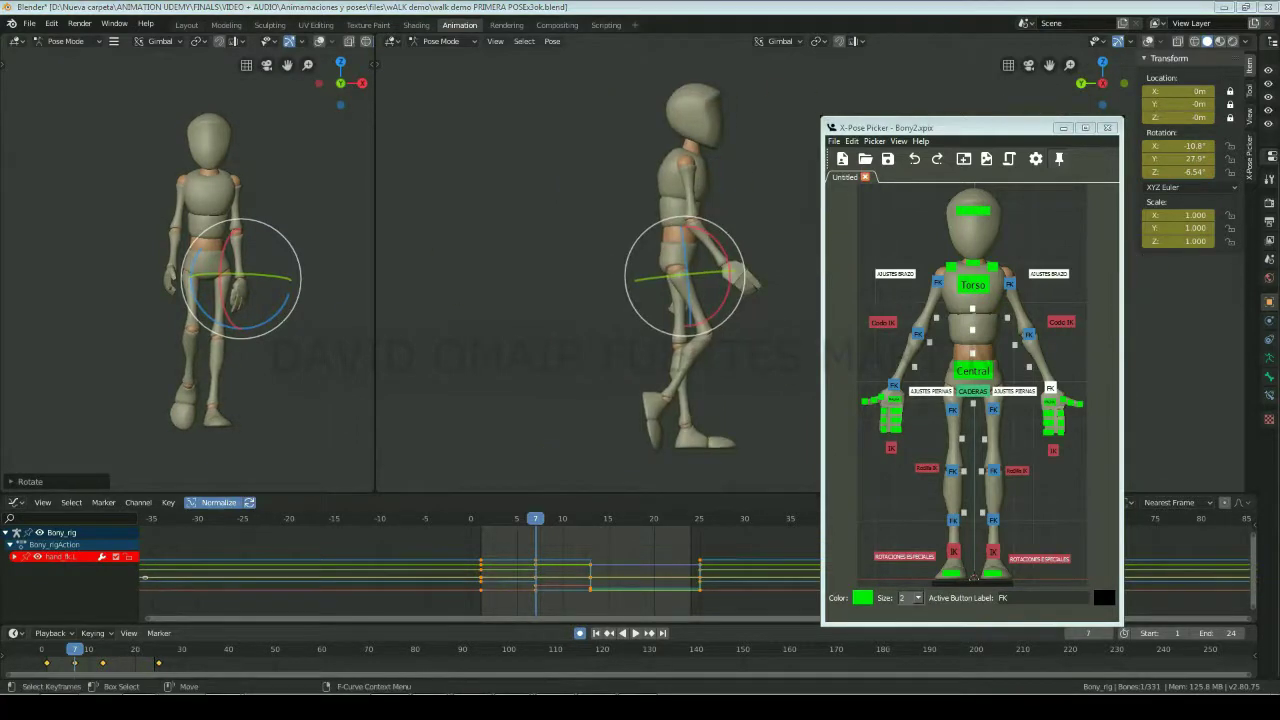
# Step: Start rotating the right FK upper arm back, to about -24.5° X
pyautogui.click(629, 202)
pyautogui.hotkey('ctrl', 'z')
pyautogui.keyDown('shift'); pyautogui.moveTo(629, 205); pyautogui.dragTo(532, 205, button='middle'); pyautogui.keyUp('shift')
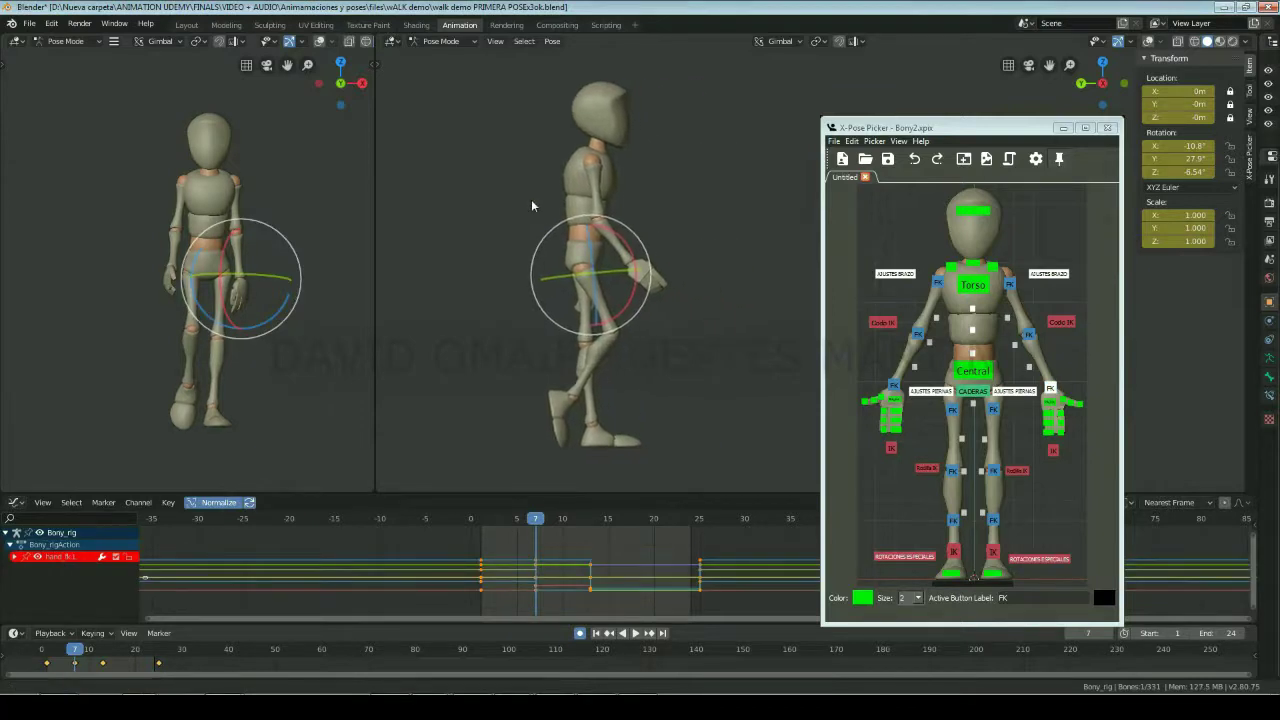
pyautogui.click(937, 283)
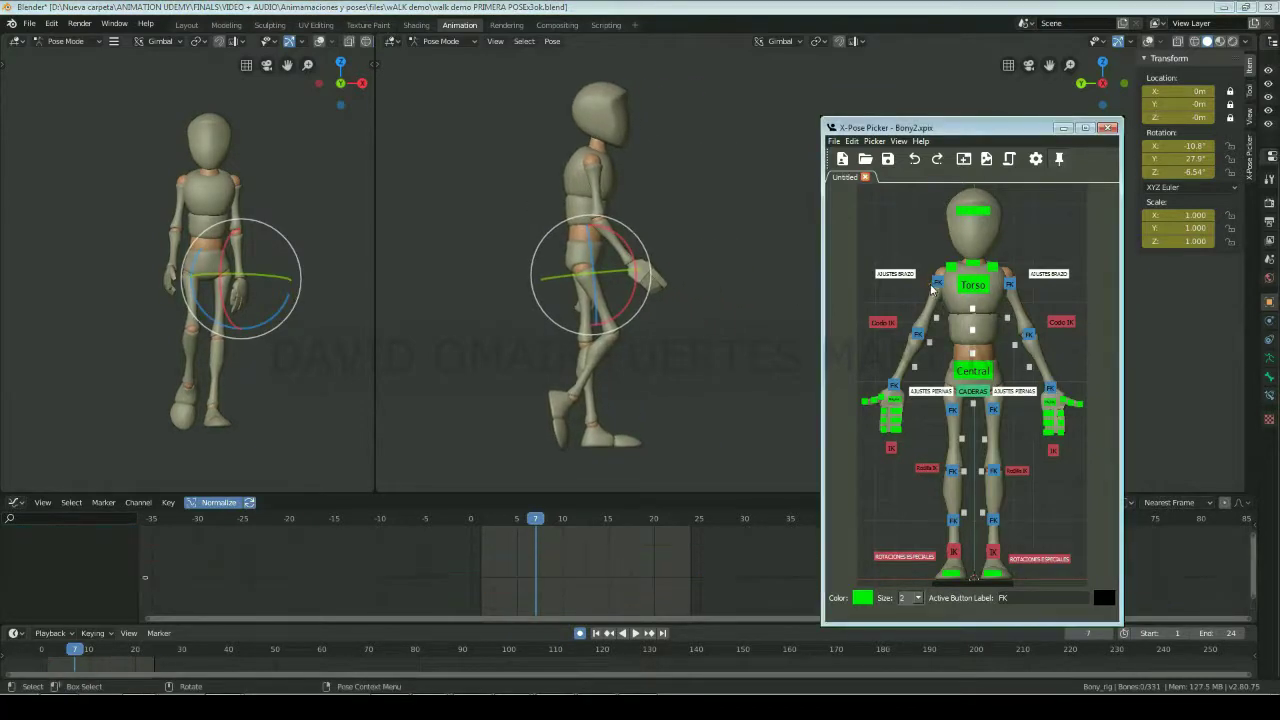
pyautogui.press('r')
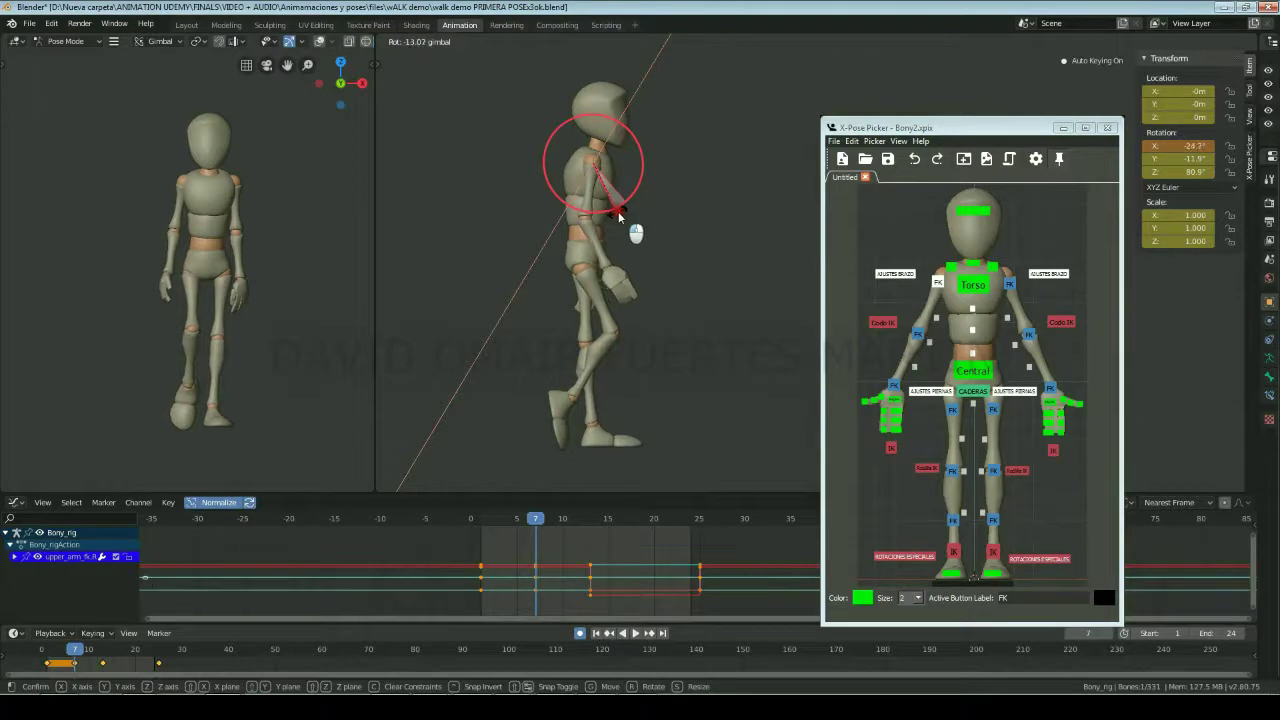
# Step: Confirm the right upper arm swing and bend the right forearm at the elbow
pyautogui.click(618, 211)
pyautogui.click(917, 333)
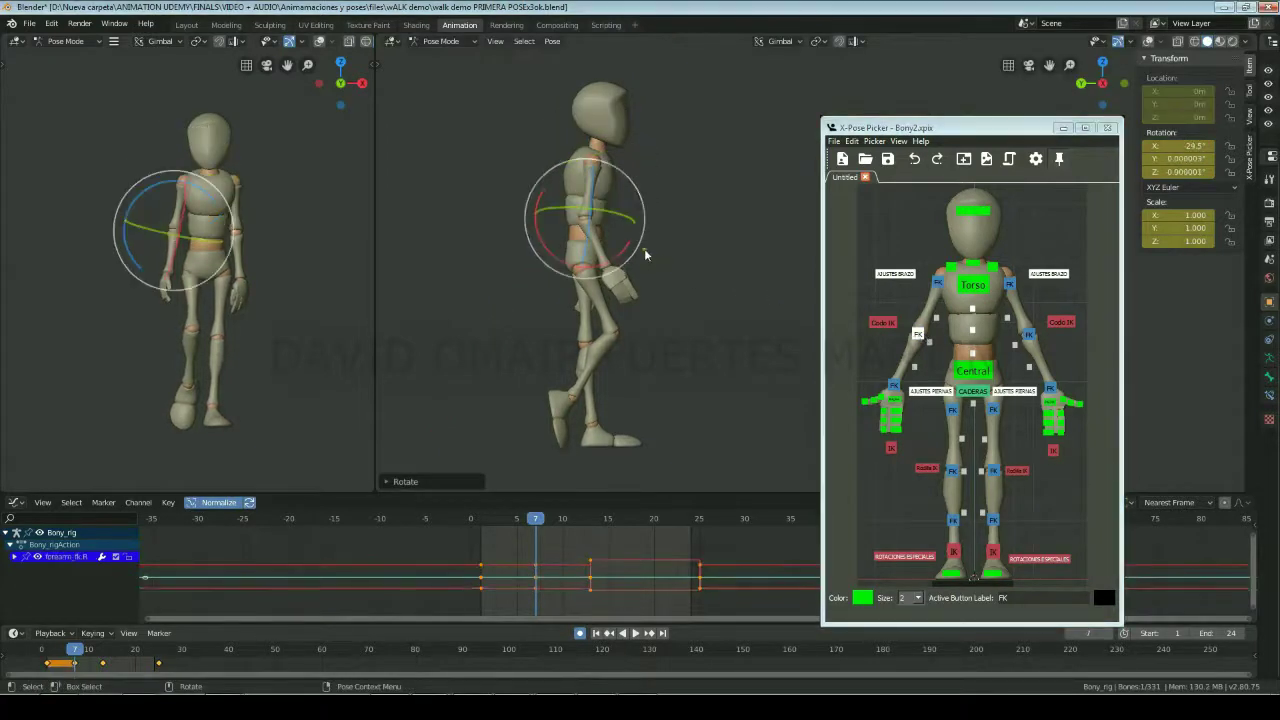
pyautogui.moveTo(622, 257); pyautogui.dragTo(610, 262)
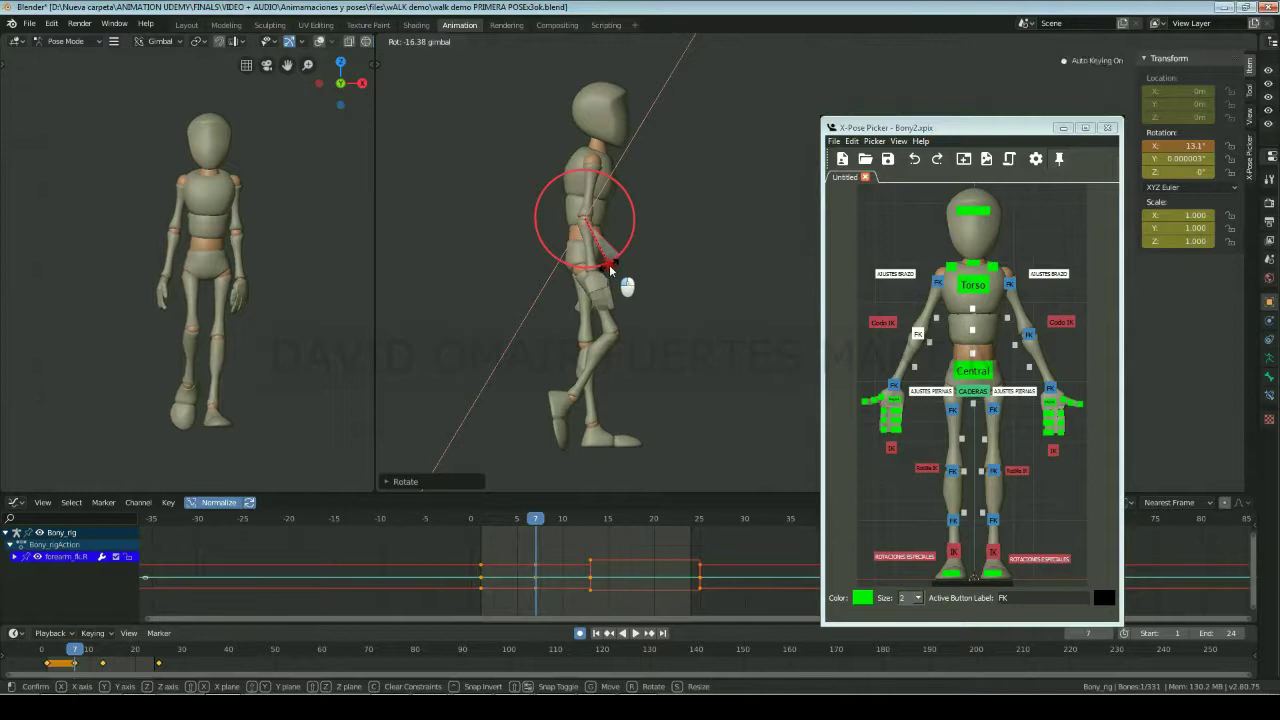
pyautogui.moveTo(609, 264); pyautogui.dragTo(610, 265)
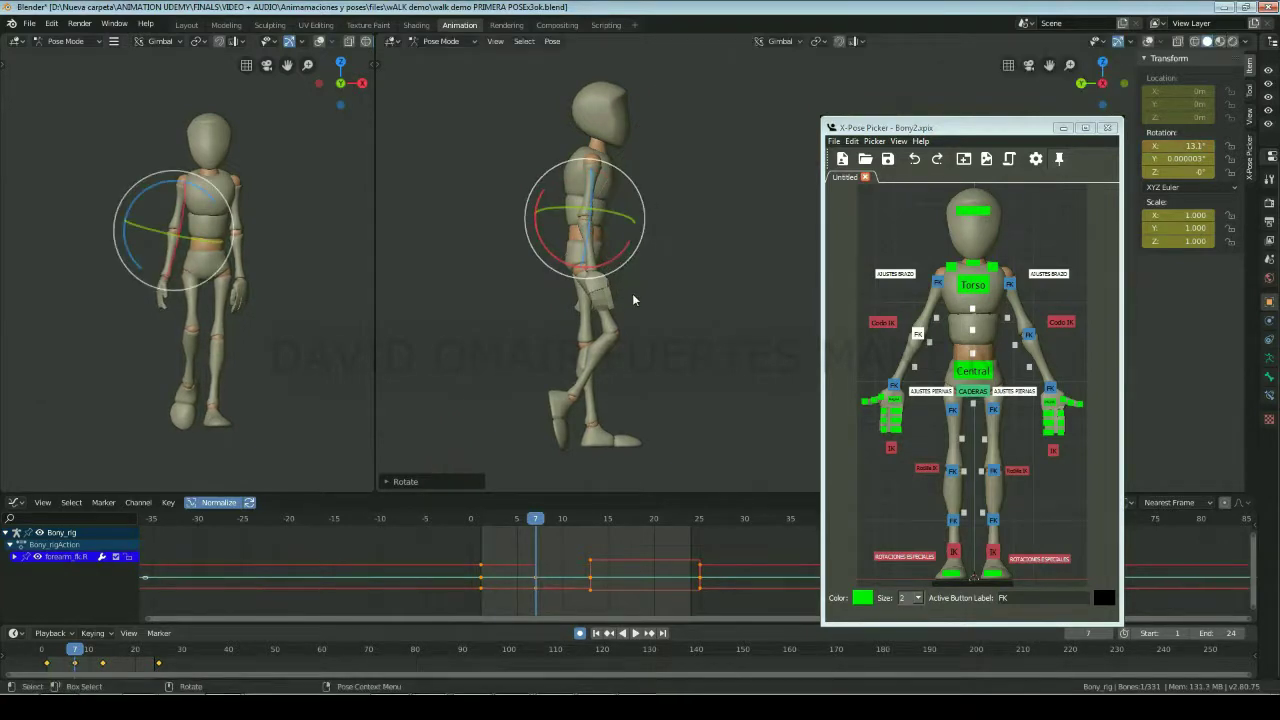
# Step: Swing the right FK upper arm out to about -24.7° X and 83° Z
pyautogui.click(938, 282)
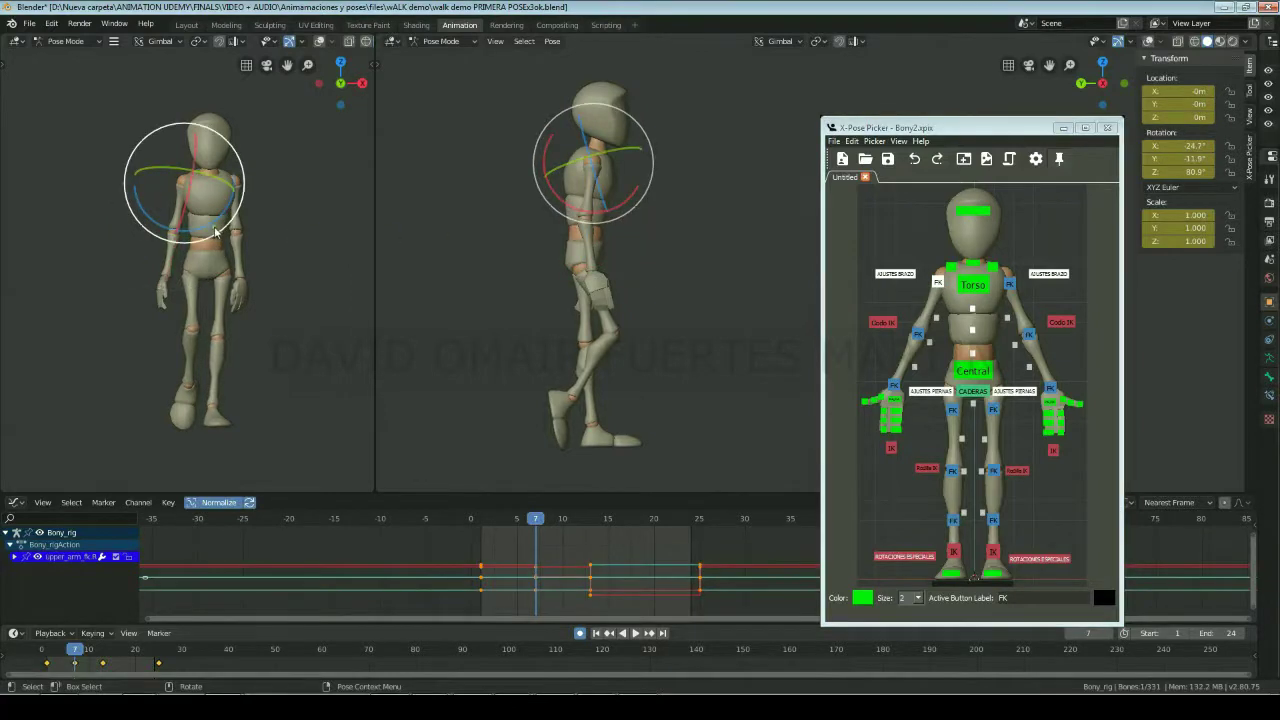
pyautogui.moveTo(215, 232)
pyautogui.mouseDown()
pyautogui.moveTo(210, 176)
pyautogui.moveTo(193, 181)
pyautogui.mouseUp()
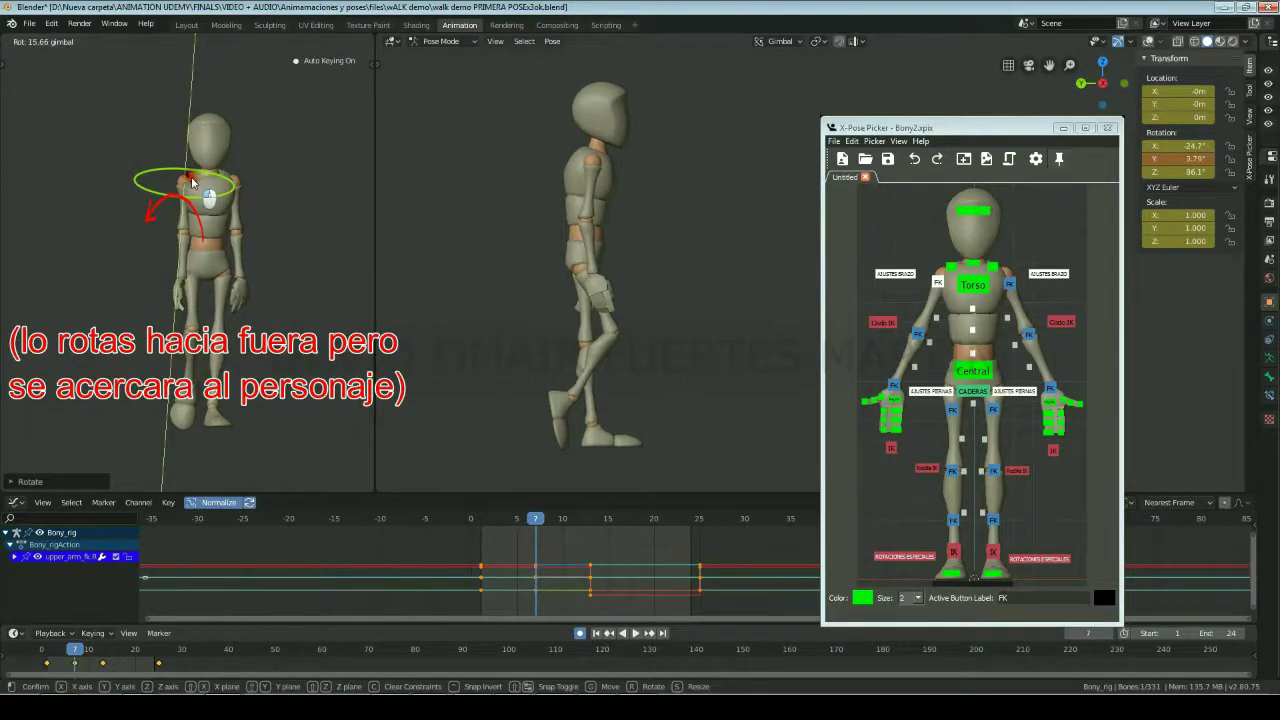
pyautogui.moveTo(193, 181); pyautogui.dragTo(212, 216)
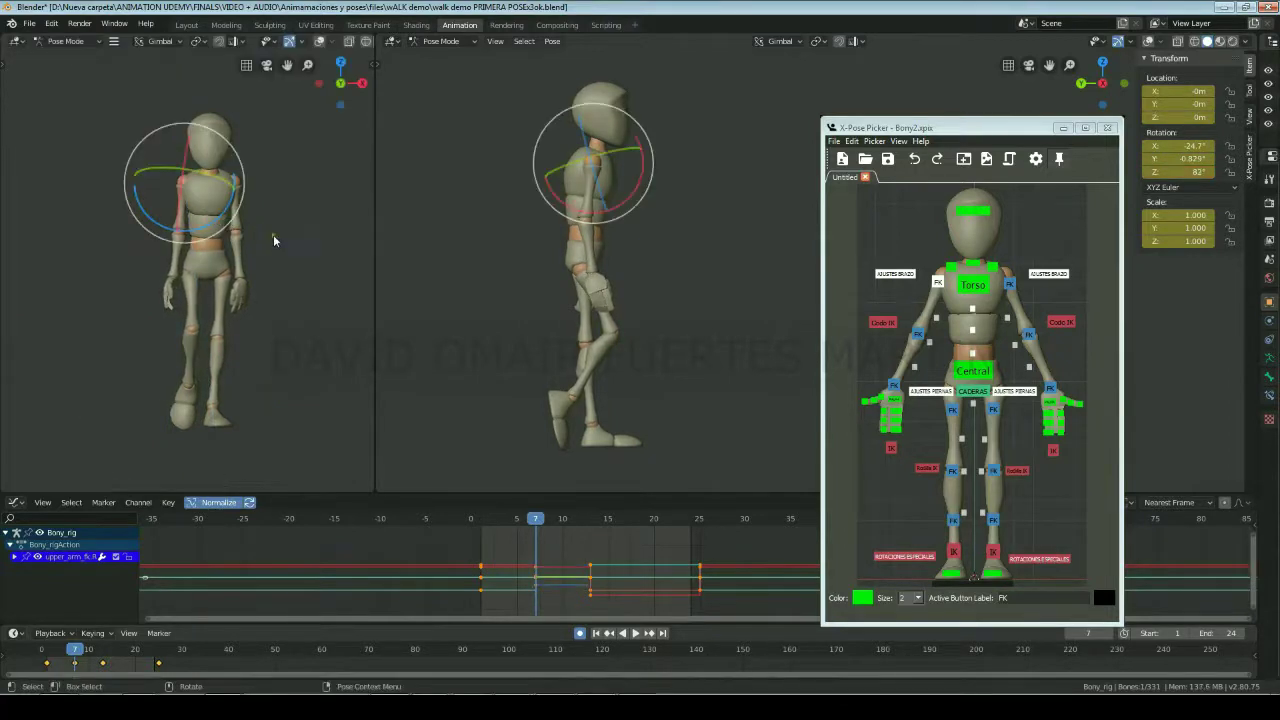
pyautogui.click(892, 384)
pyautogui.write('0')
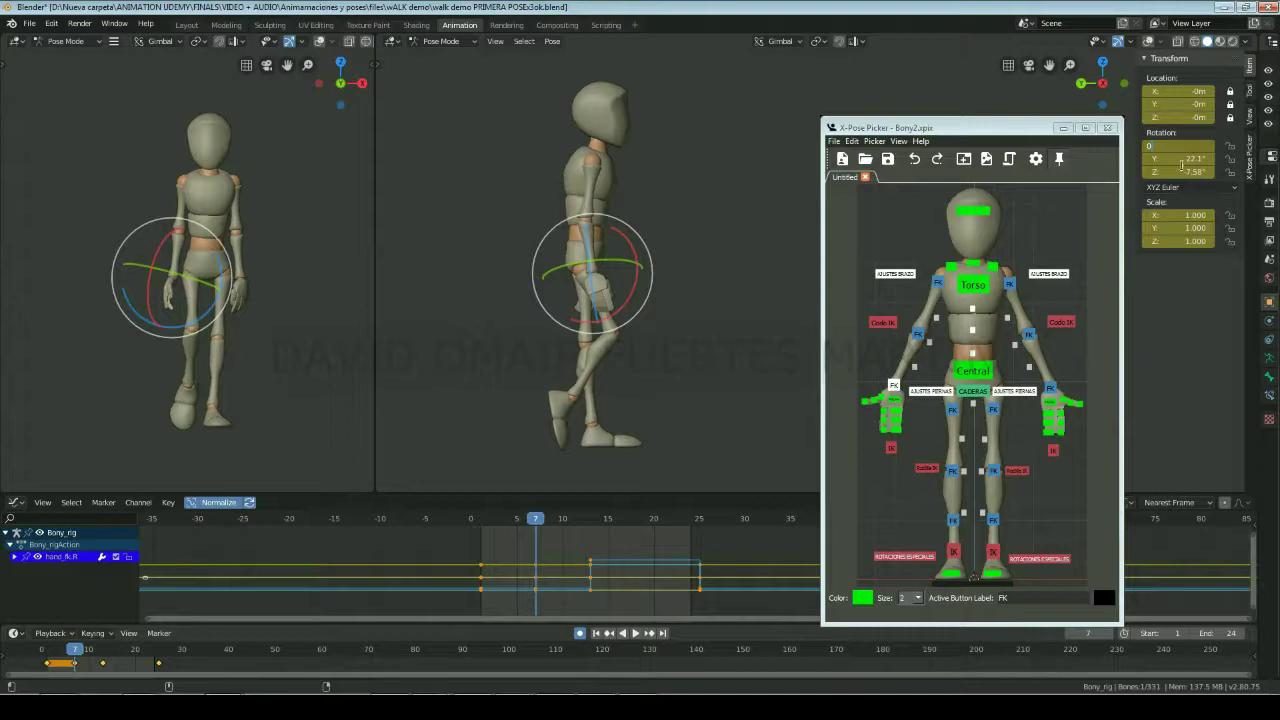
# Step: Zero the right hand's X rotation, tilt it to about -12.8° Z, and level the head's tilt
pyautogui.press('Return')
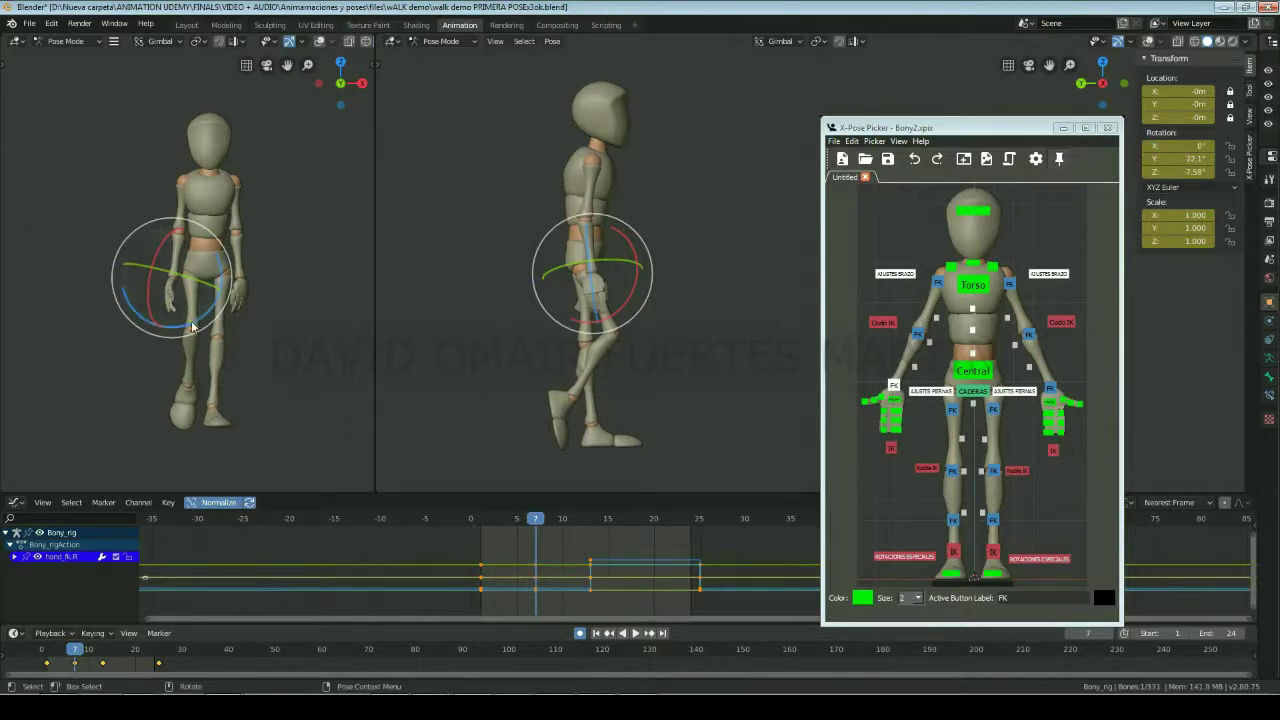
pyautogui.moveTo(190, 327); pyautogui.dragTo(186, 329)
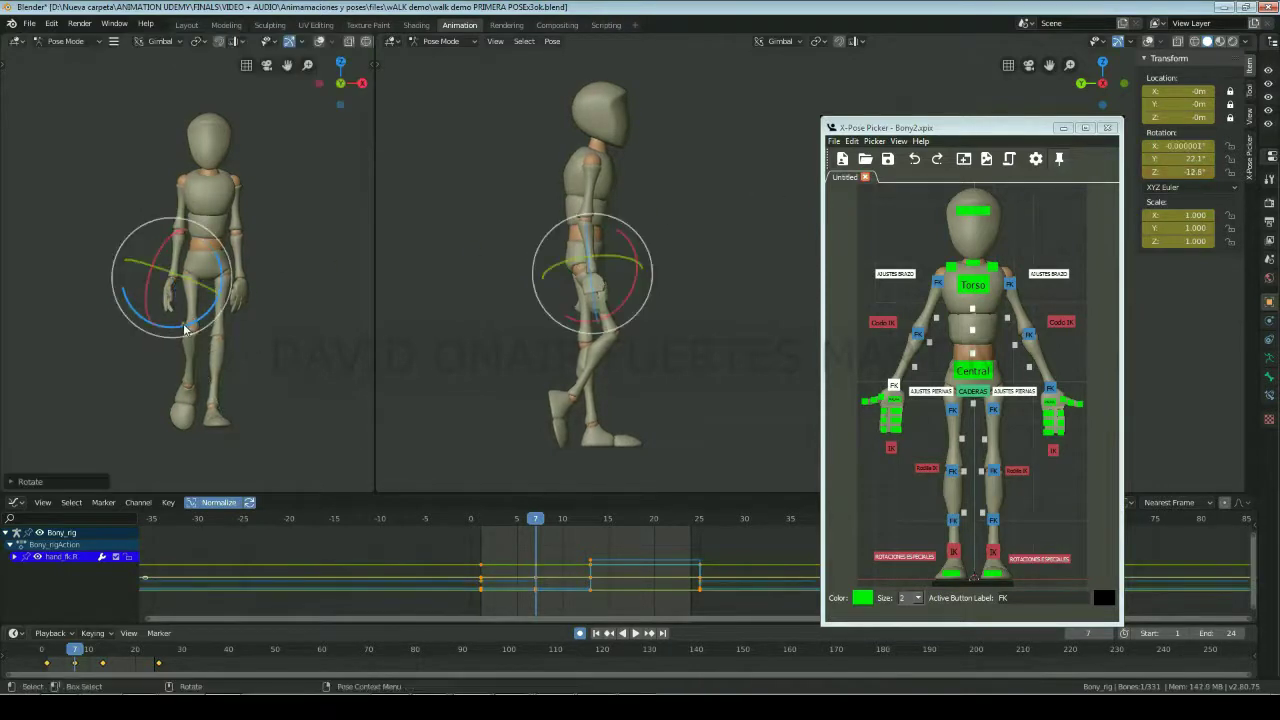
pyautogui.moveTo(189, 284); pyautogui.dragTo(197, 294)
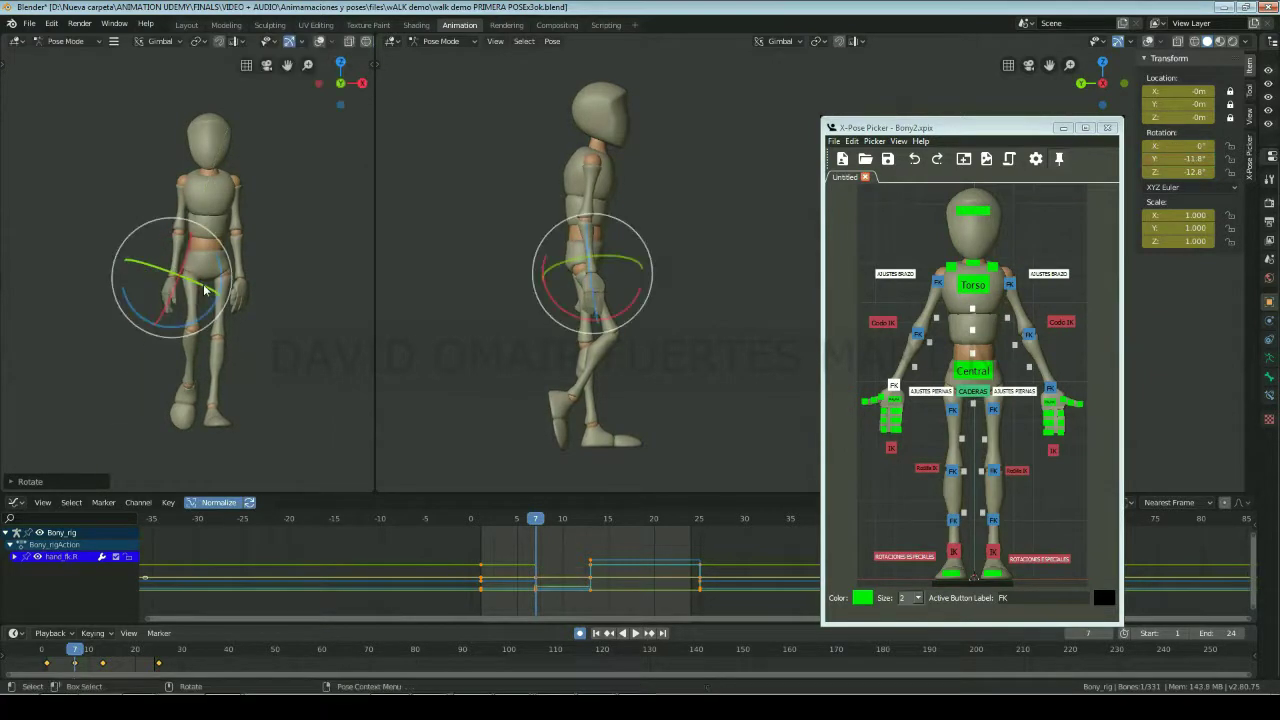
pyautogui.click(974, 216)
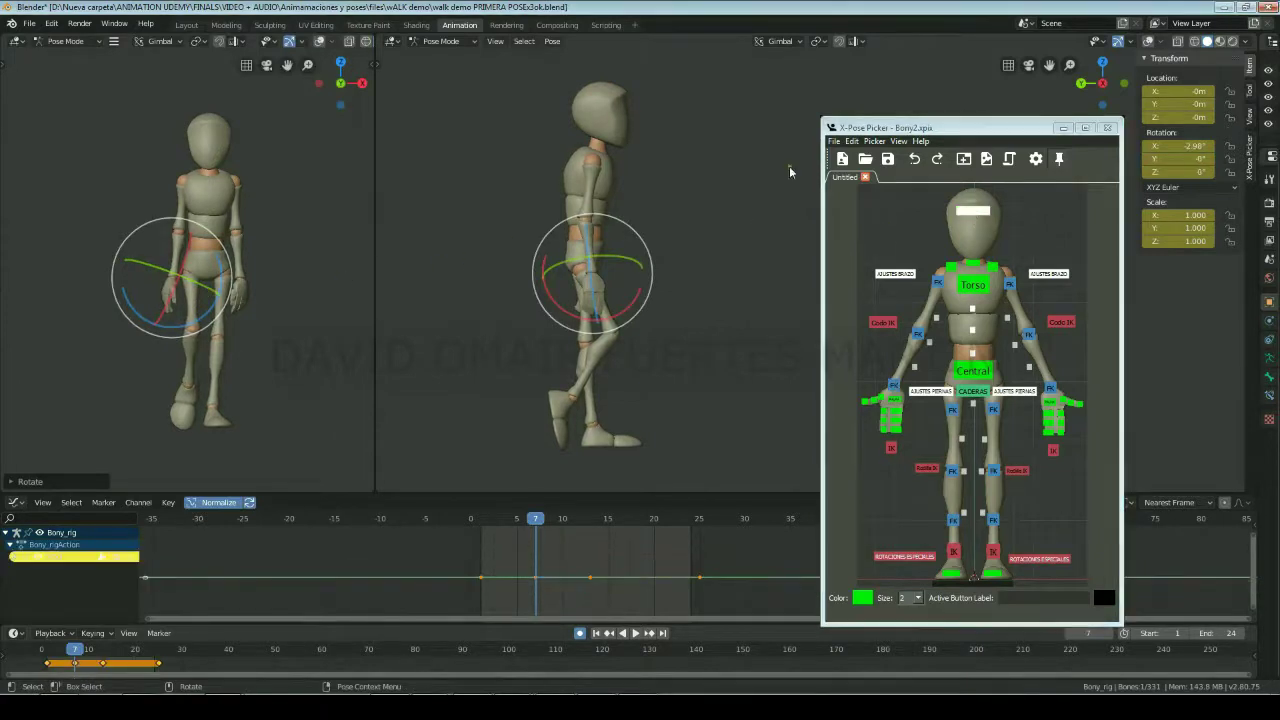
pyautogui.moveTo(647, 120); pyautogui.dragTo(650, 126)
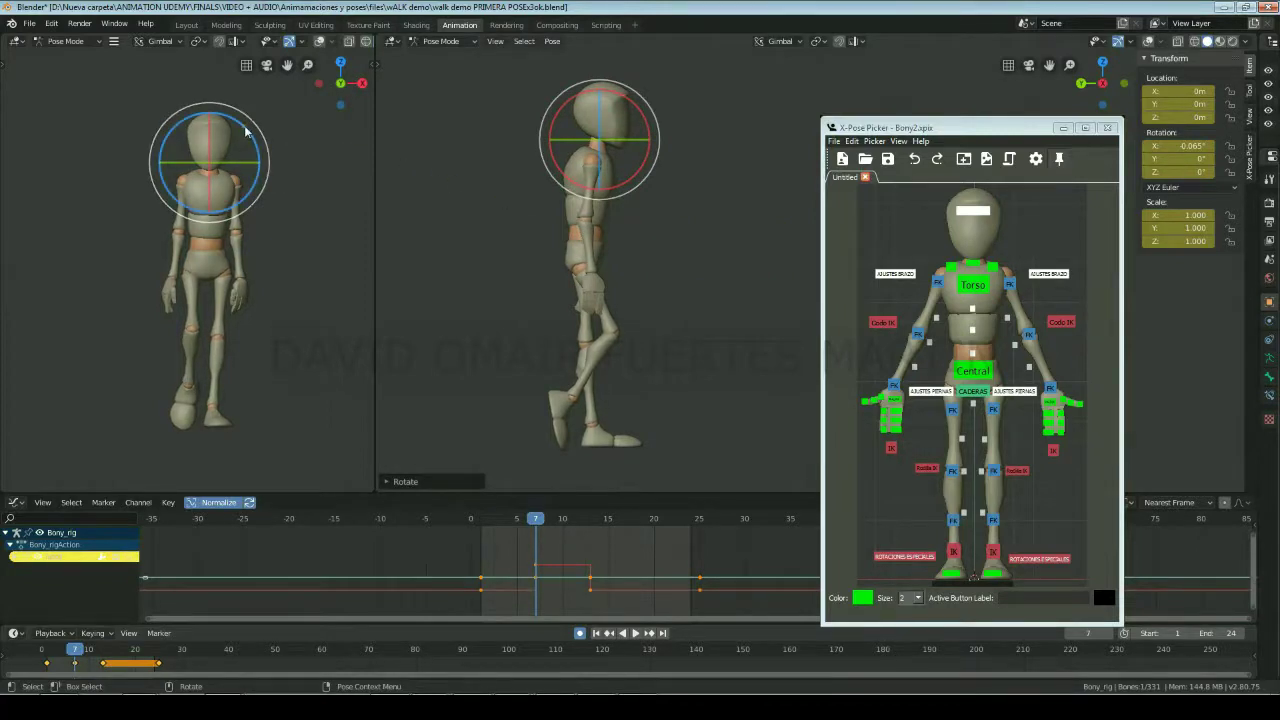
# Step: Turn the head about -1.57° on Z at frame 7, keeping its slight X tilt
pyautogui.moveTo(245, 130); pyautogui.dragTo(248, 127)
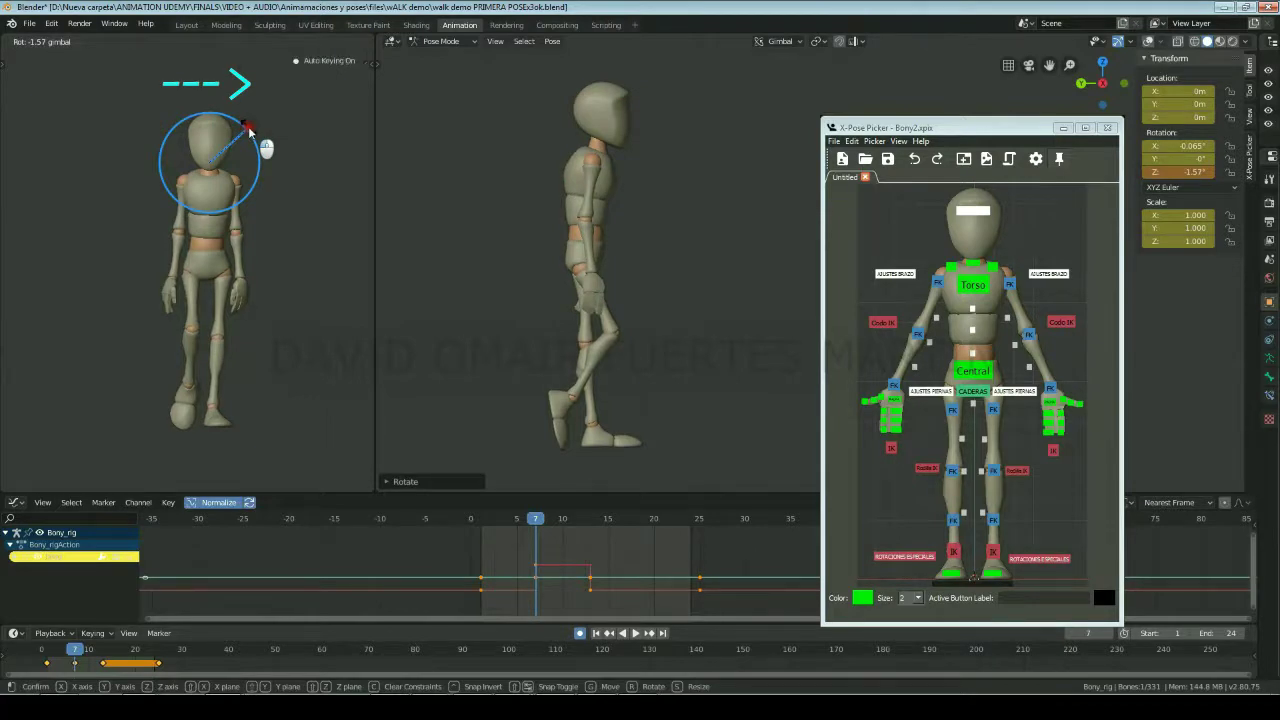
pyautogui.moveTo(248, 126); pyautogui.dragTo(248, 126)
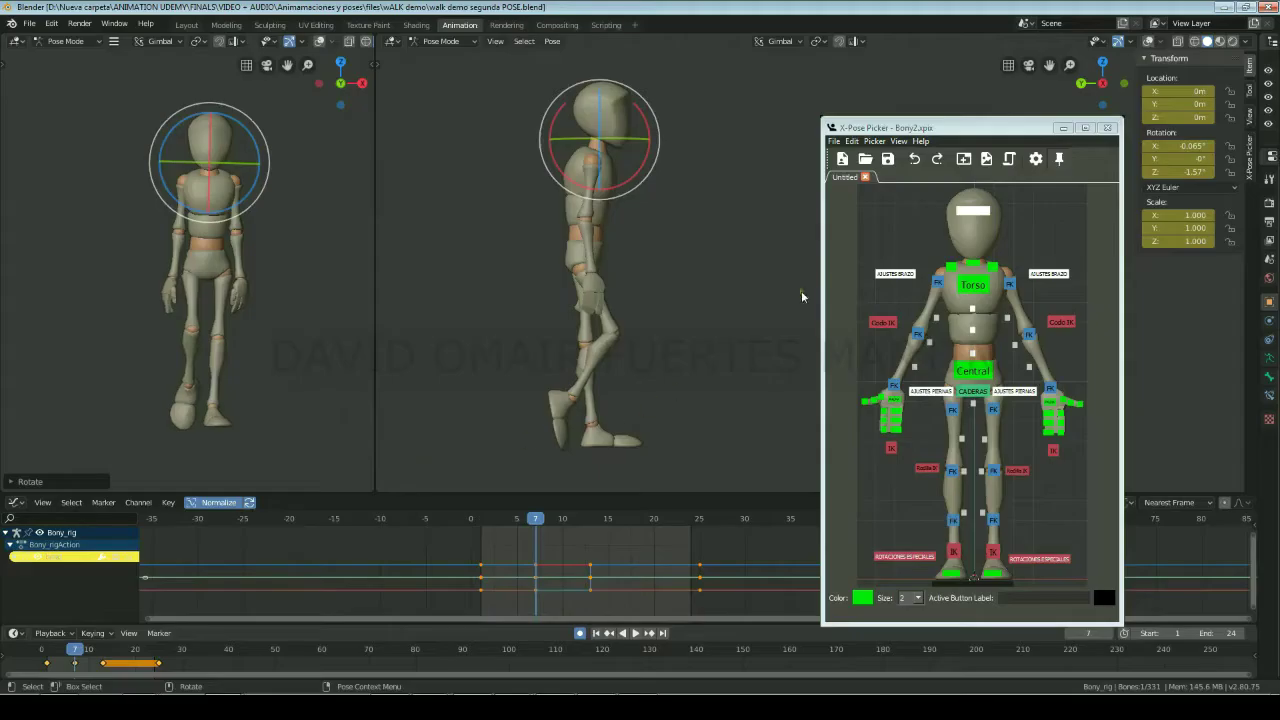
# Step: Go to frame 19 and push the Central hip control forward
pyautogui.moveTo(840, 210); pyautogui.dragTo(1105, 598)
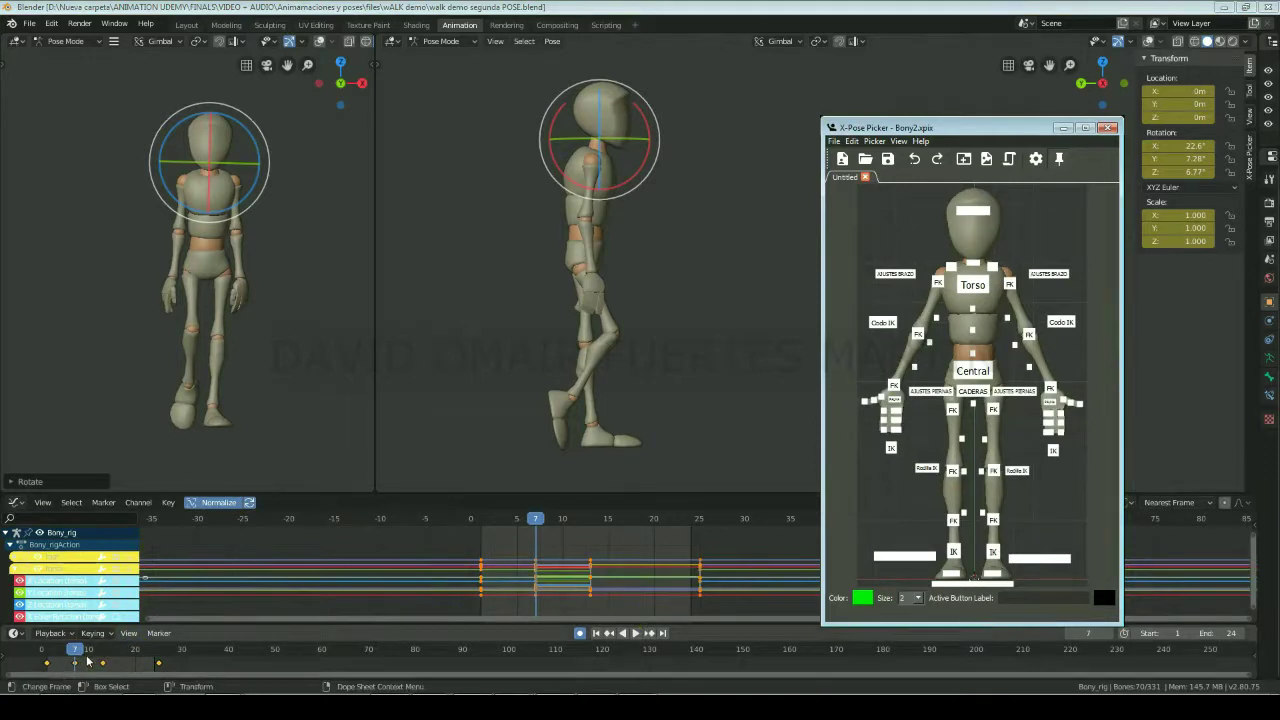
pyautogui.moveTo(78, 650); pyautogui.dragTo(130, 650)
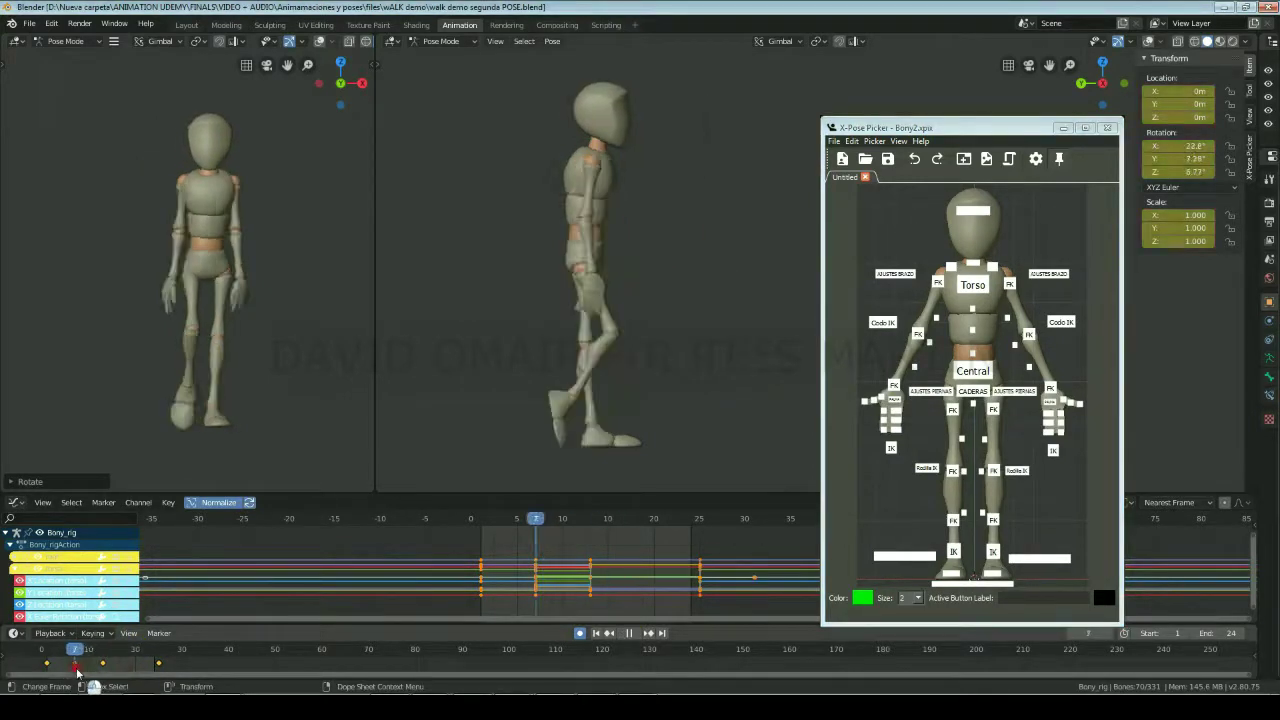
pyautogui.click(904, 556)
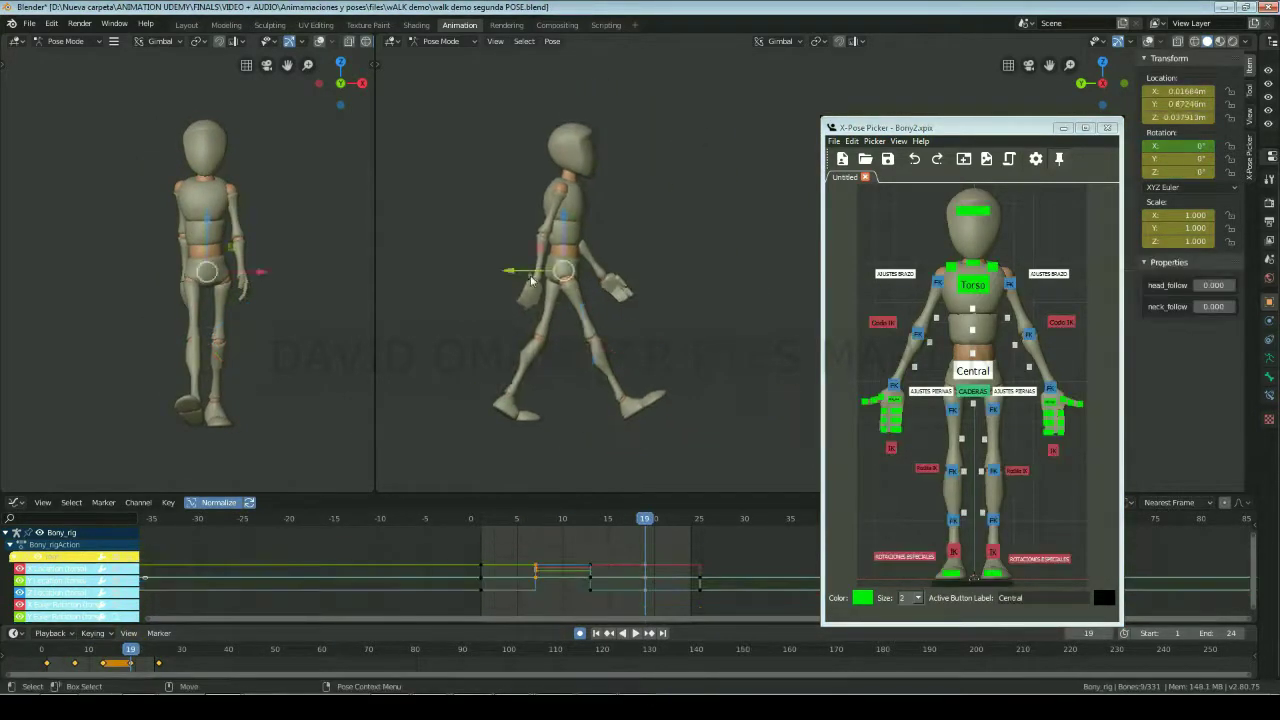
pyautogui.click(971, 374)
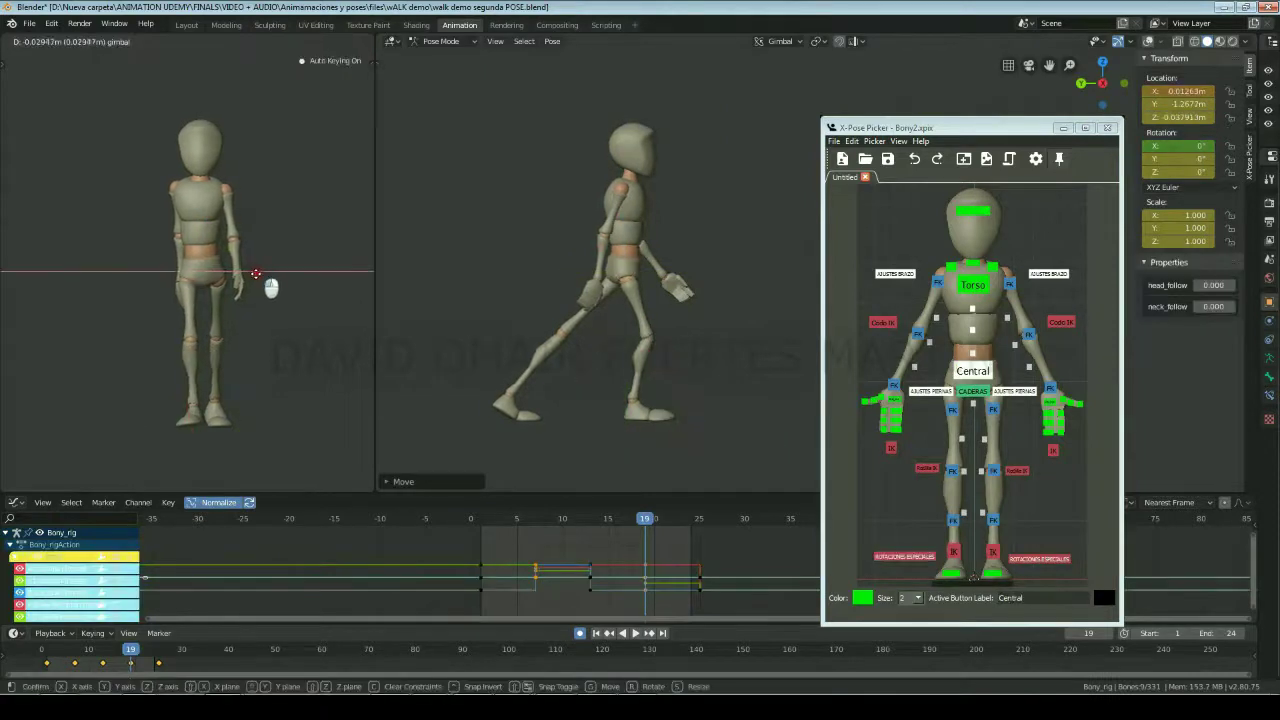
pyautogui.press('Down')
pyautogui.press('Up')
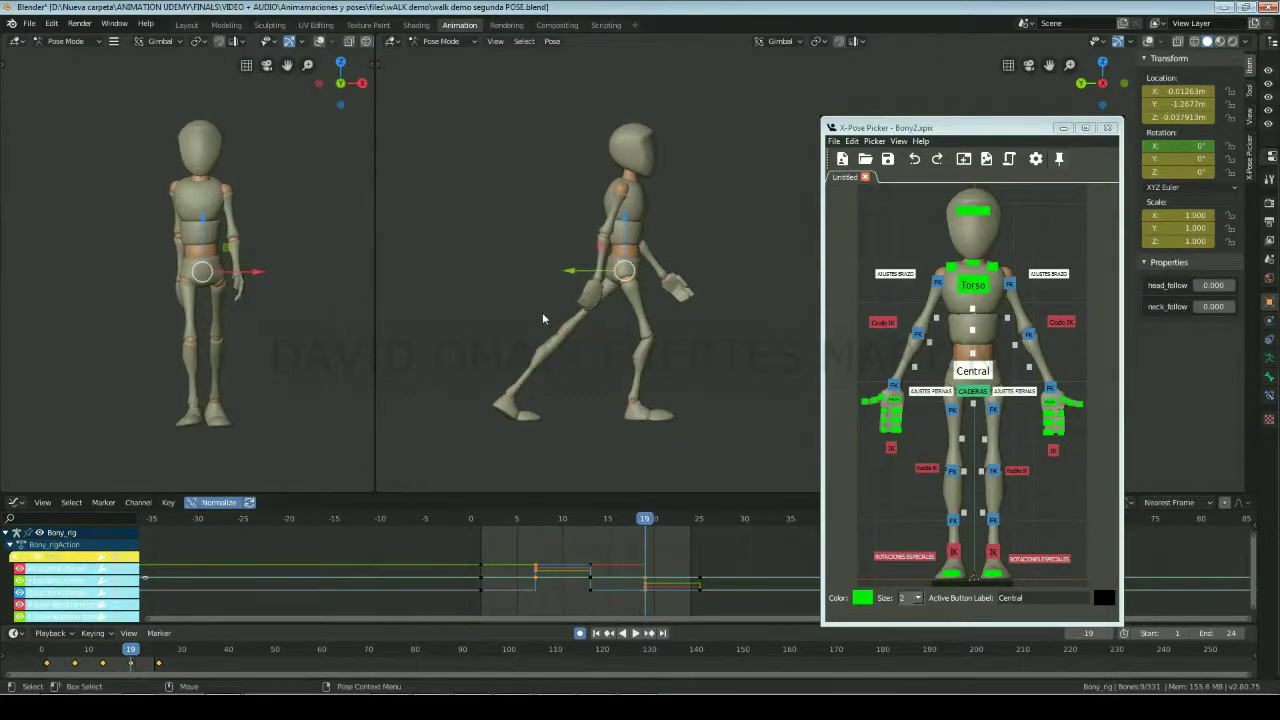
pyautogui.press('g')
pyautogui.click(664, 343)
# Step: Clear the heel roll rotation, then rotate and reposition the left IK foot
pyautogui.click(904, 556)
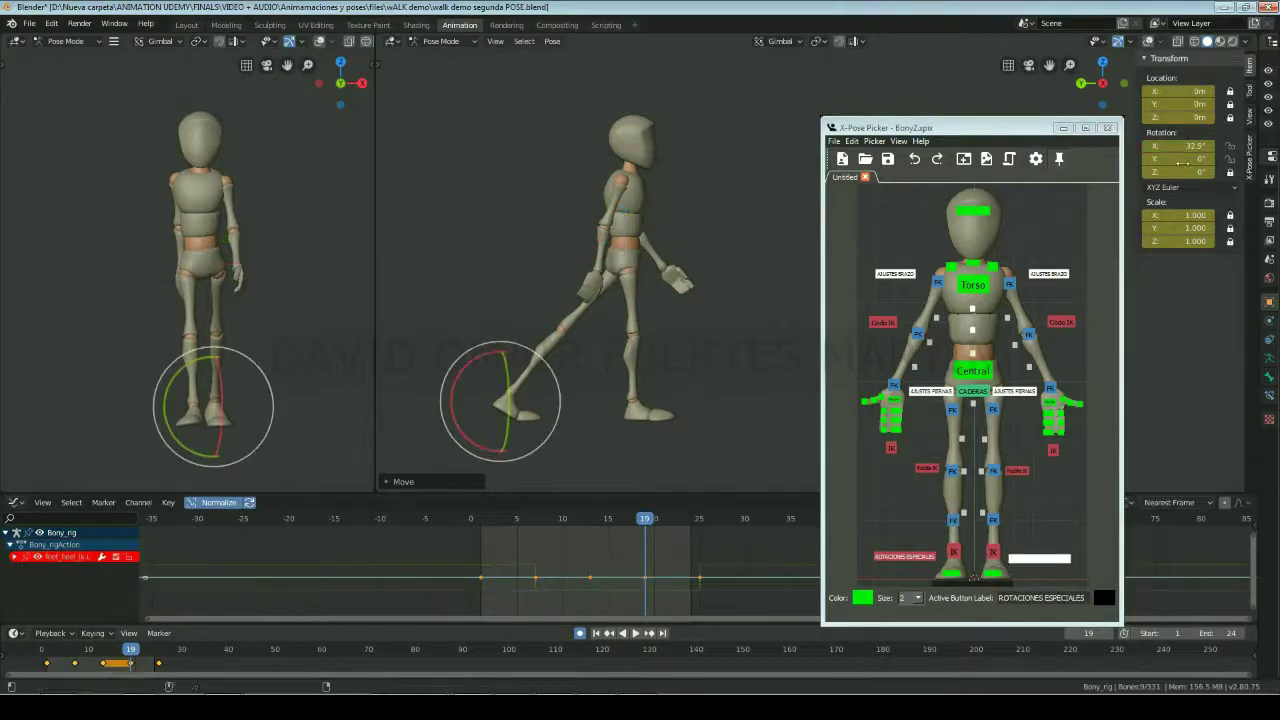
pyautogui.hotkey('alt', 'r')
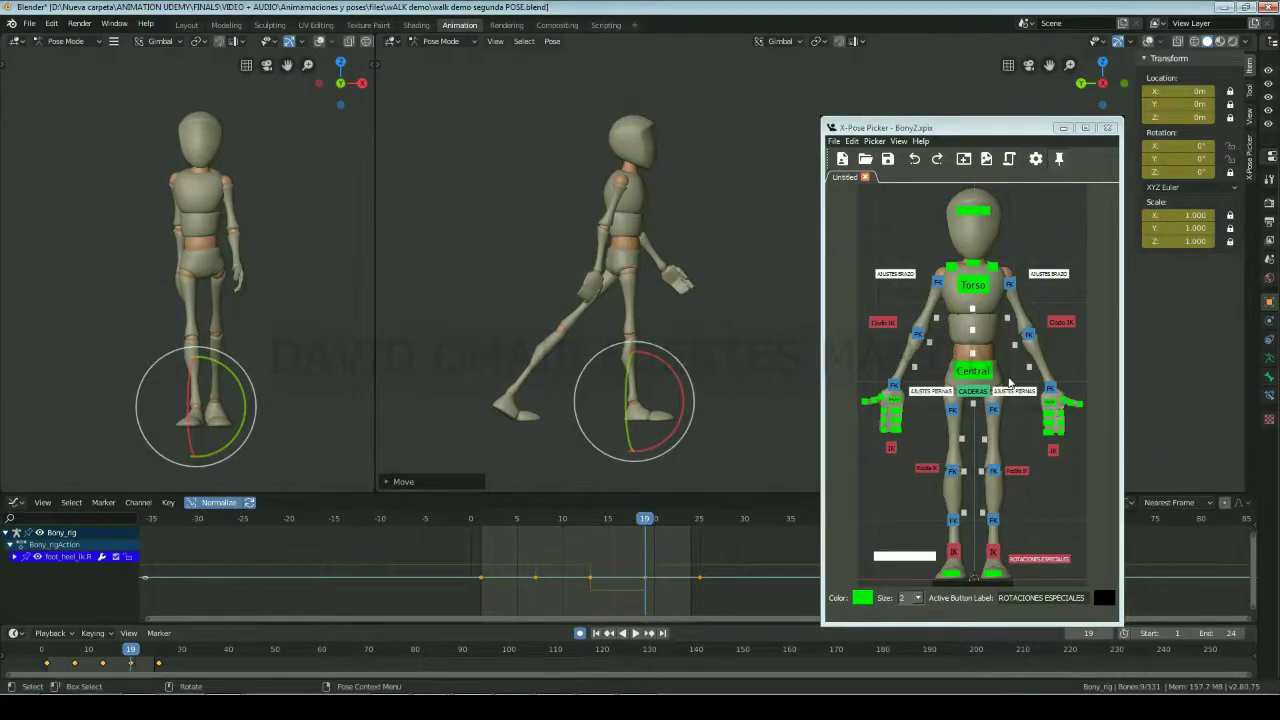
pyautogui.click(973, 391)
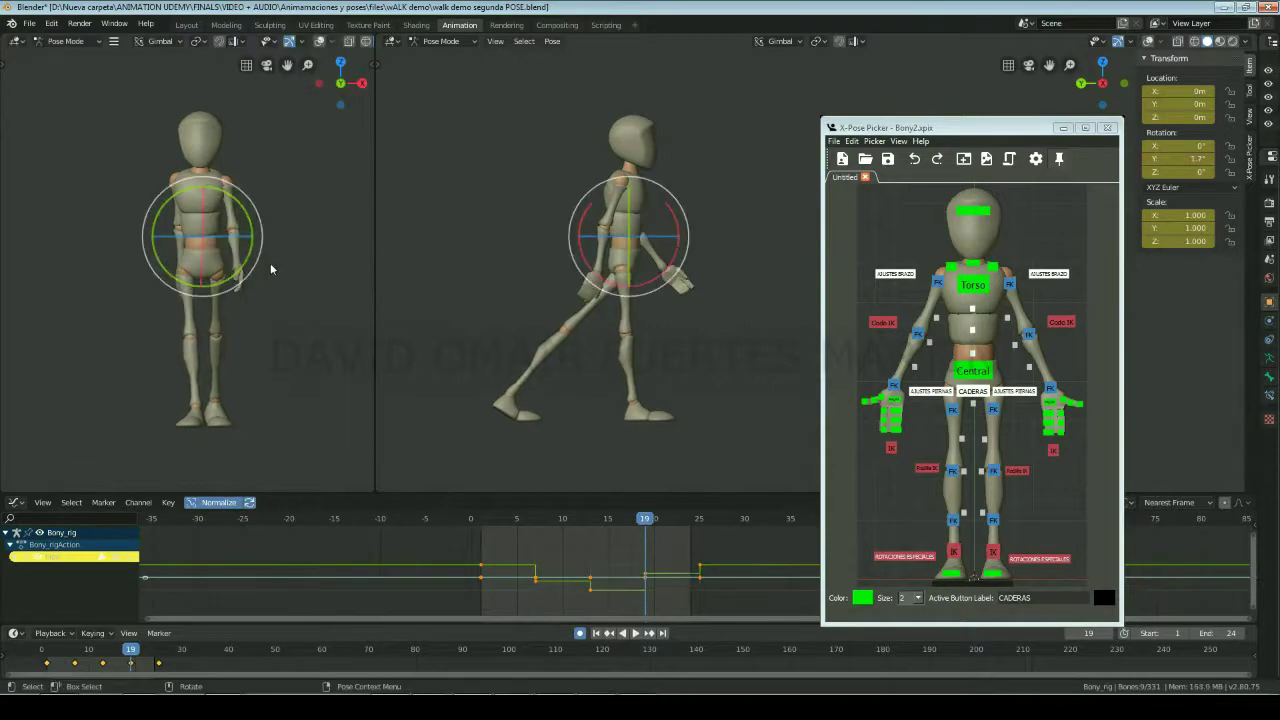
pyautogui.click(993, 551)
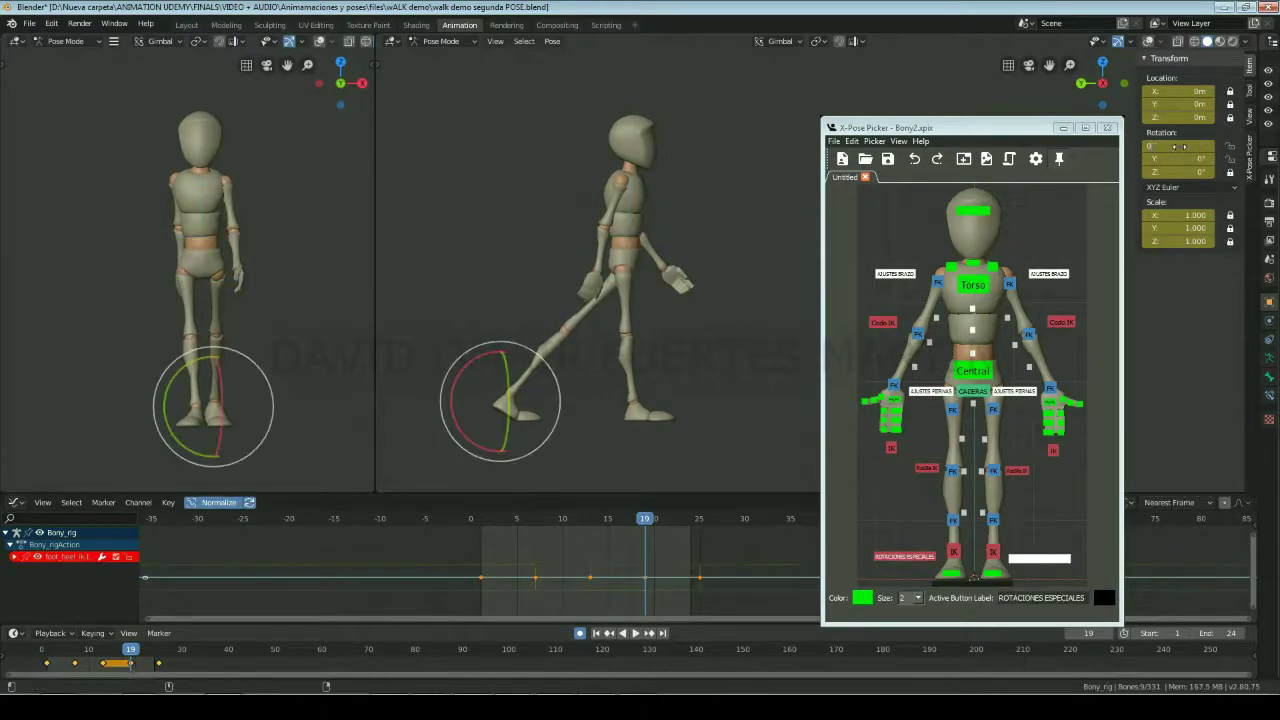
pyautogui.press('r')
pyautogui.click(505, 365)
pyautogui.press('g')
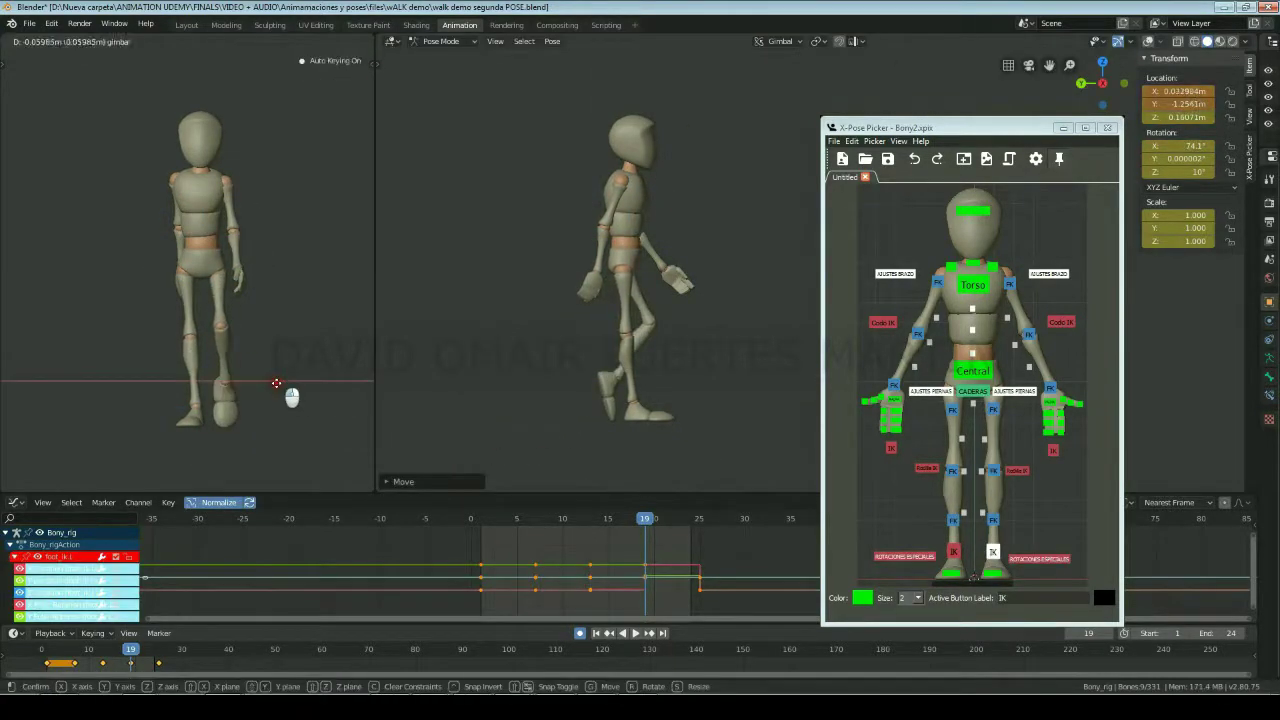
pyautogui.click(291, 394)
# Step: Rework the torso rotation at frame 19, reverting a first attempt
pyautogui.click(1016, 470)
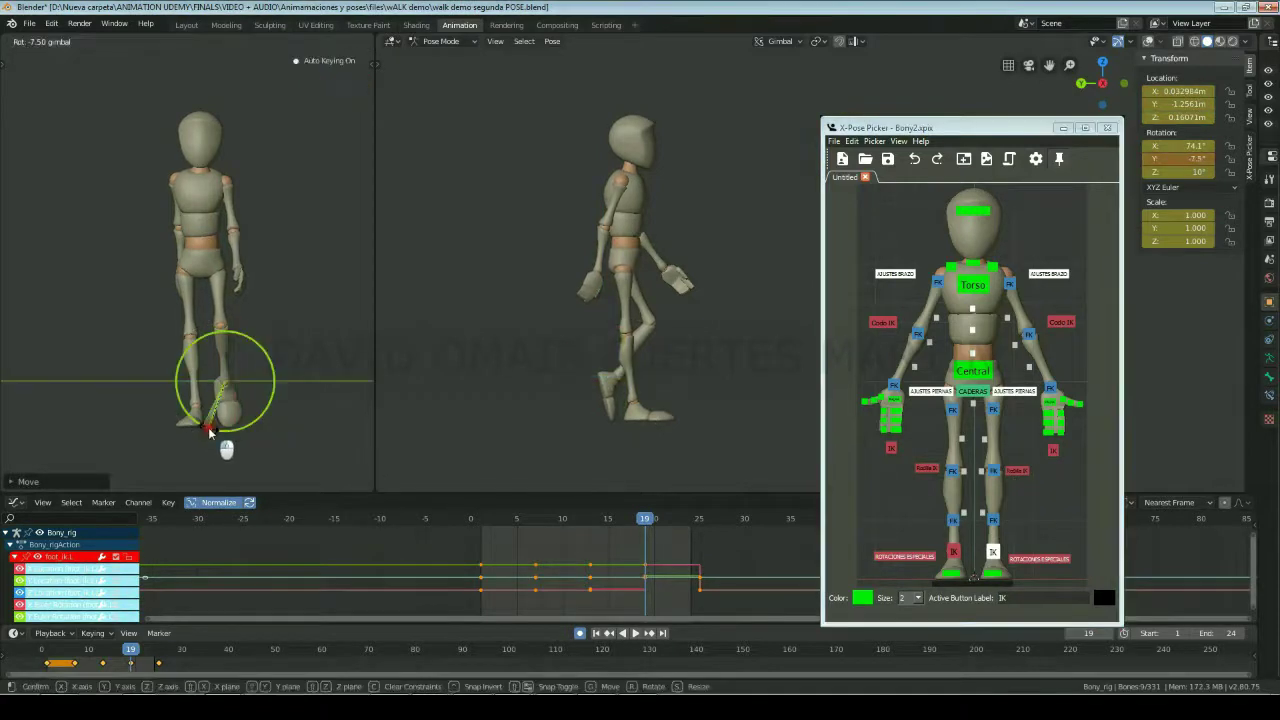
pyautogui.click(972, 371)
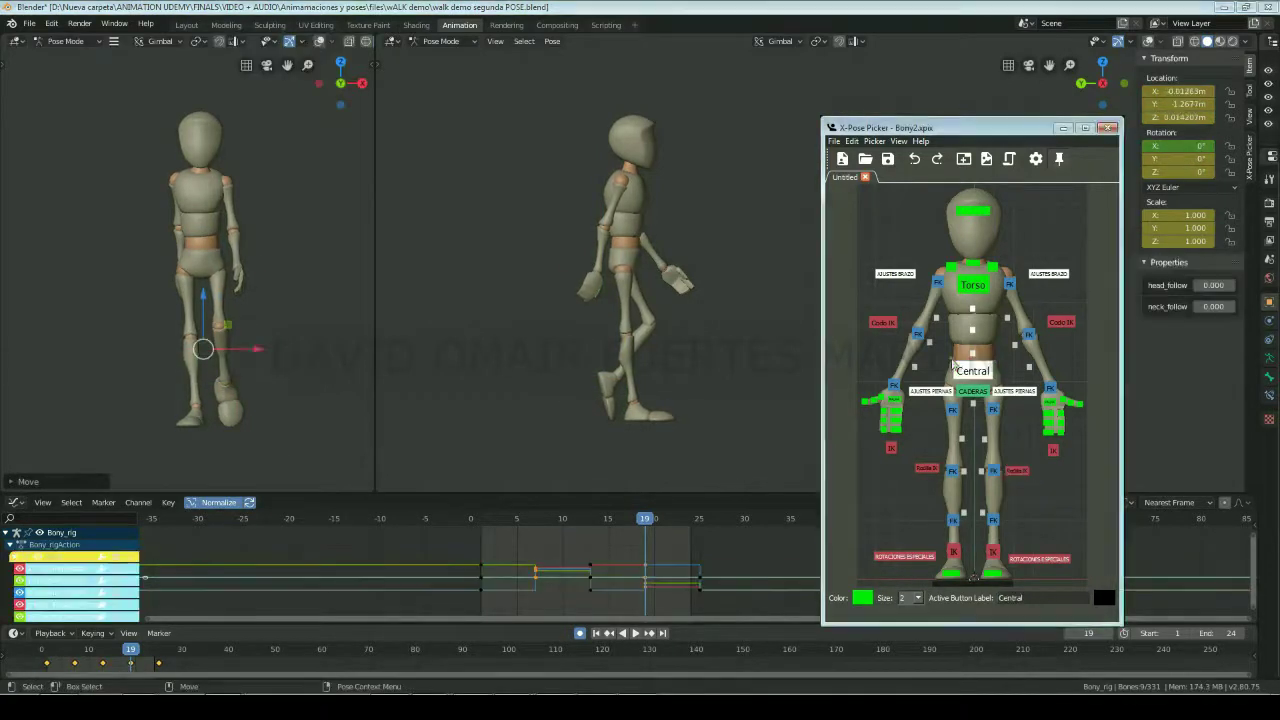
pyautogui.click(961, 286)
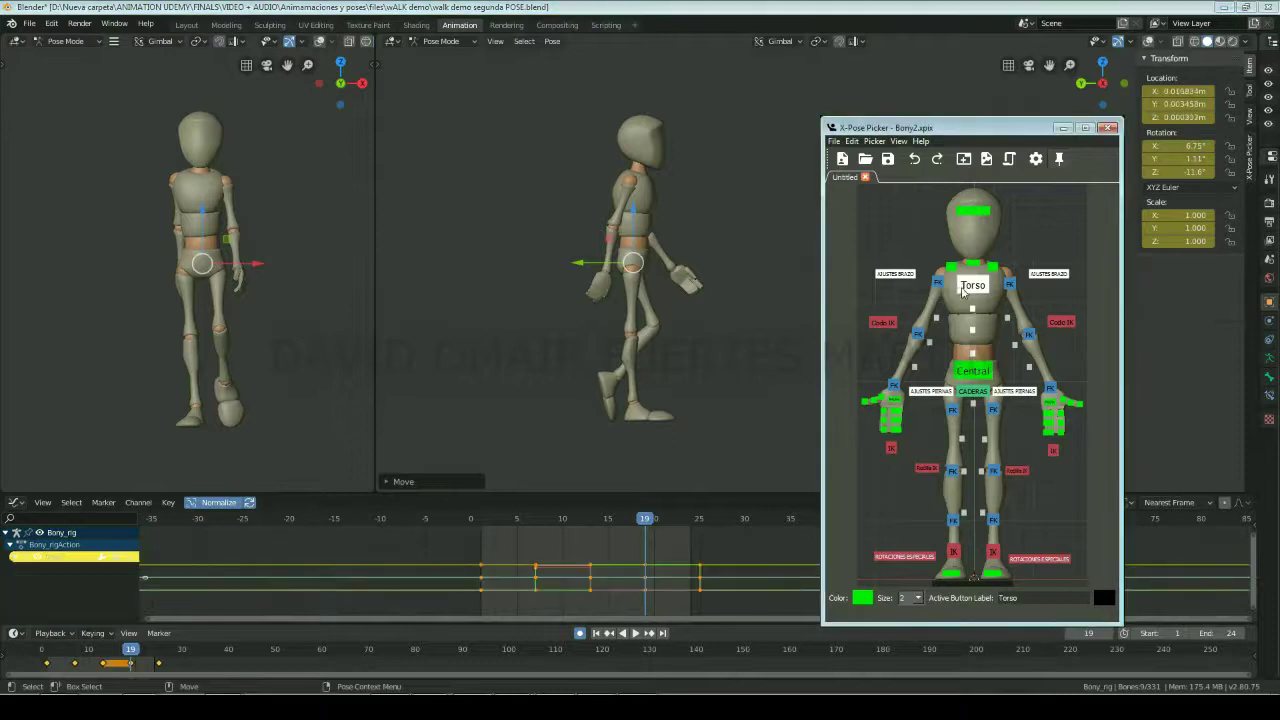
pyautogui.press('r')
pyautogui.click(280, 254)
pyautogui.hotkey('ctrl', 'z')
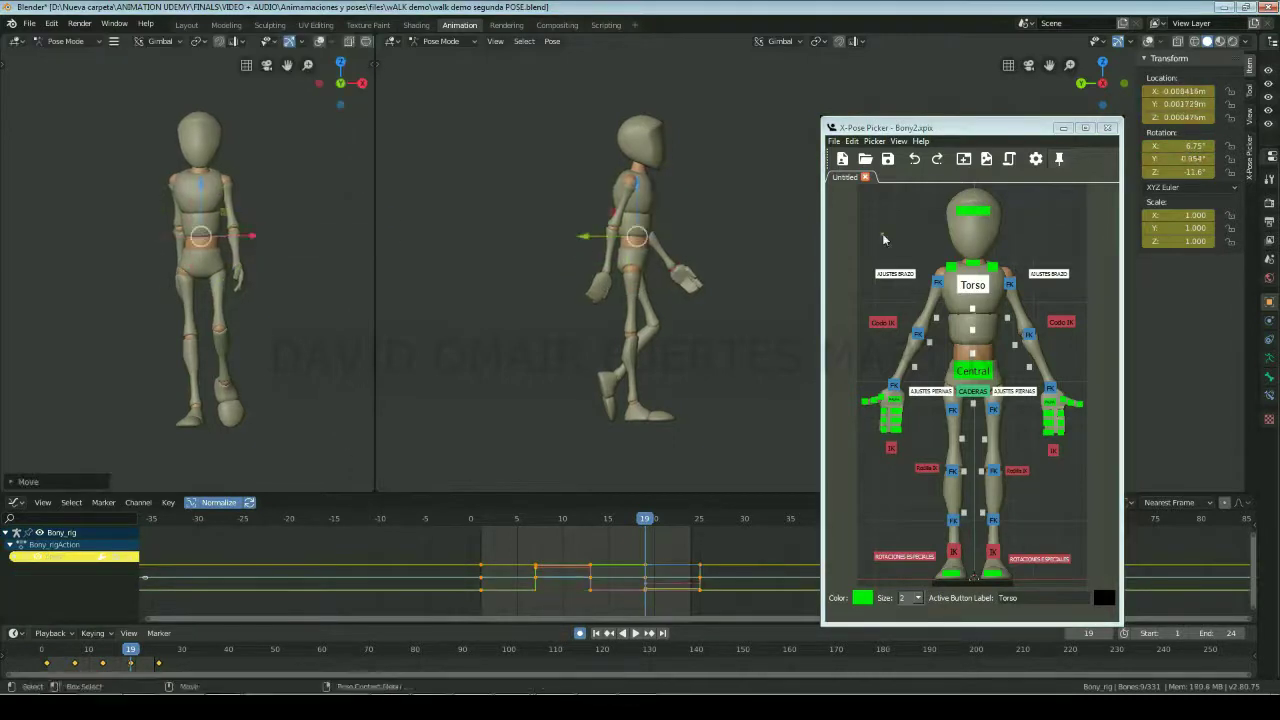
pyautogui.moveTo(691, 214)
pyautogui.mouseDown()
pyautogui.moveTo(695, 235)
pyautogui.moveTo(655, 238)
pyautogui.mouseUp()
# Step: Rotate the right upper arm and twist its FK hand back at frame 19
pyautogui.click(990, 272)
pyautogui.moveTo(1193, 158); pyautogui.dragTo(1170, 158)
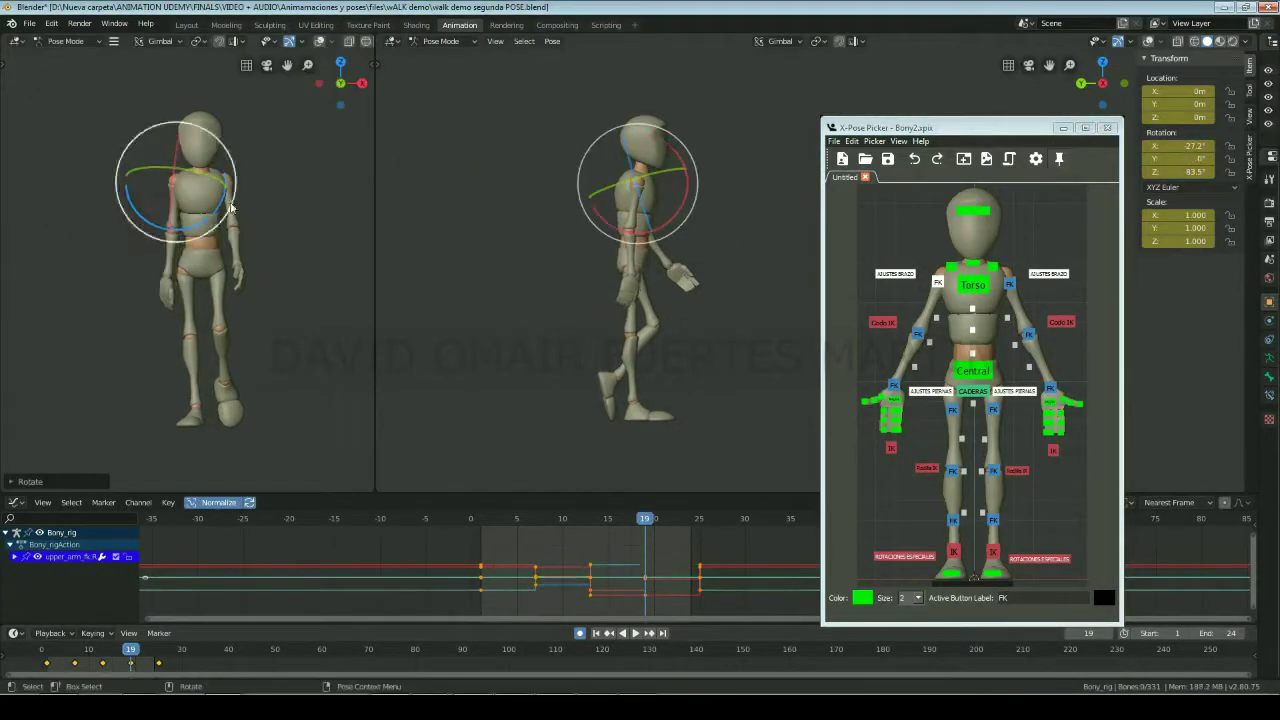
pyautogui.click(893, 385)
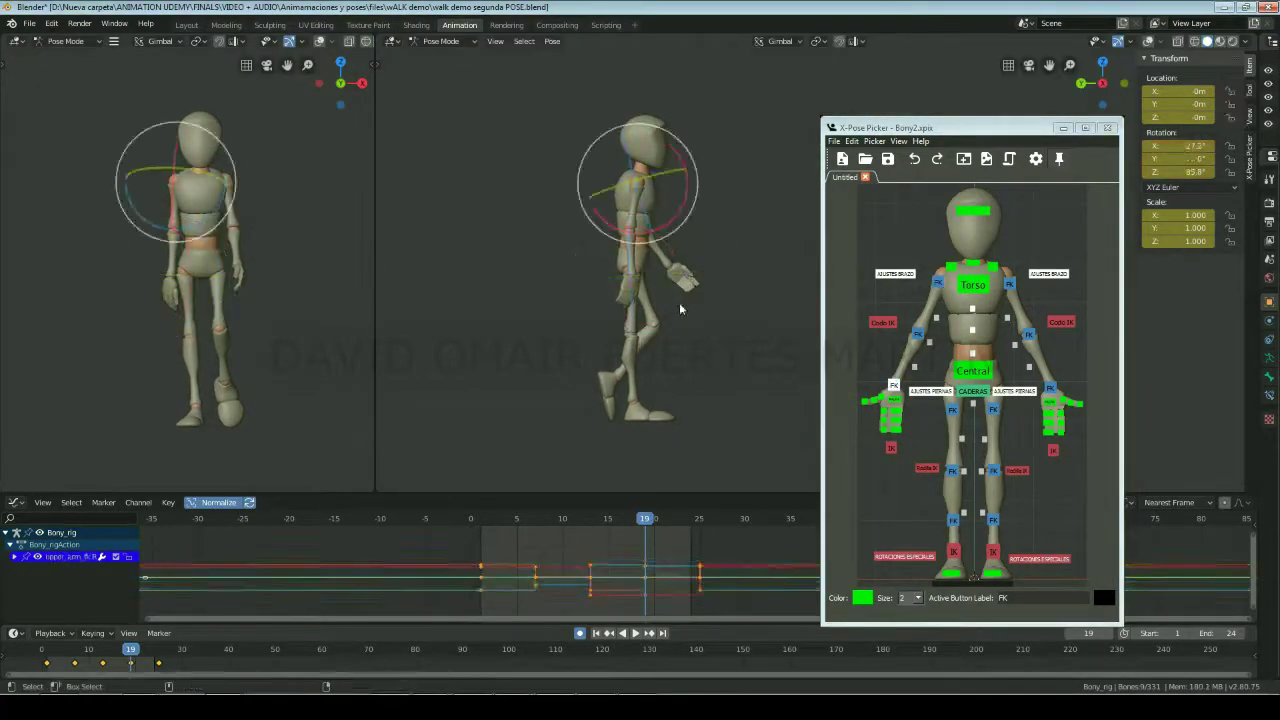
pyautogui.moveTo(594, 323); pyautogui.dragTo(623, 334)
pyautogui.moveTo(165, 248); pyautogui.dragTo(186, 314)
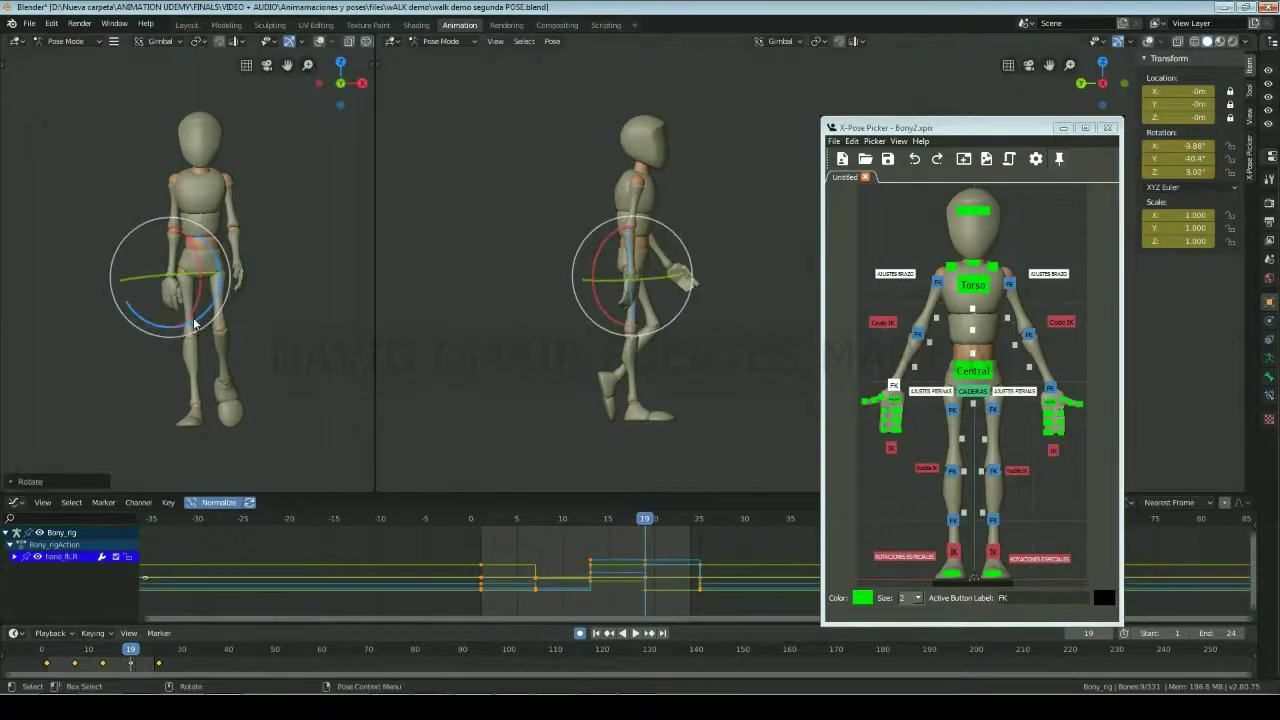
pyautogui.press('KP_3')
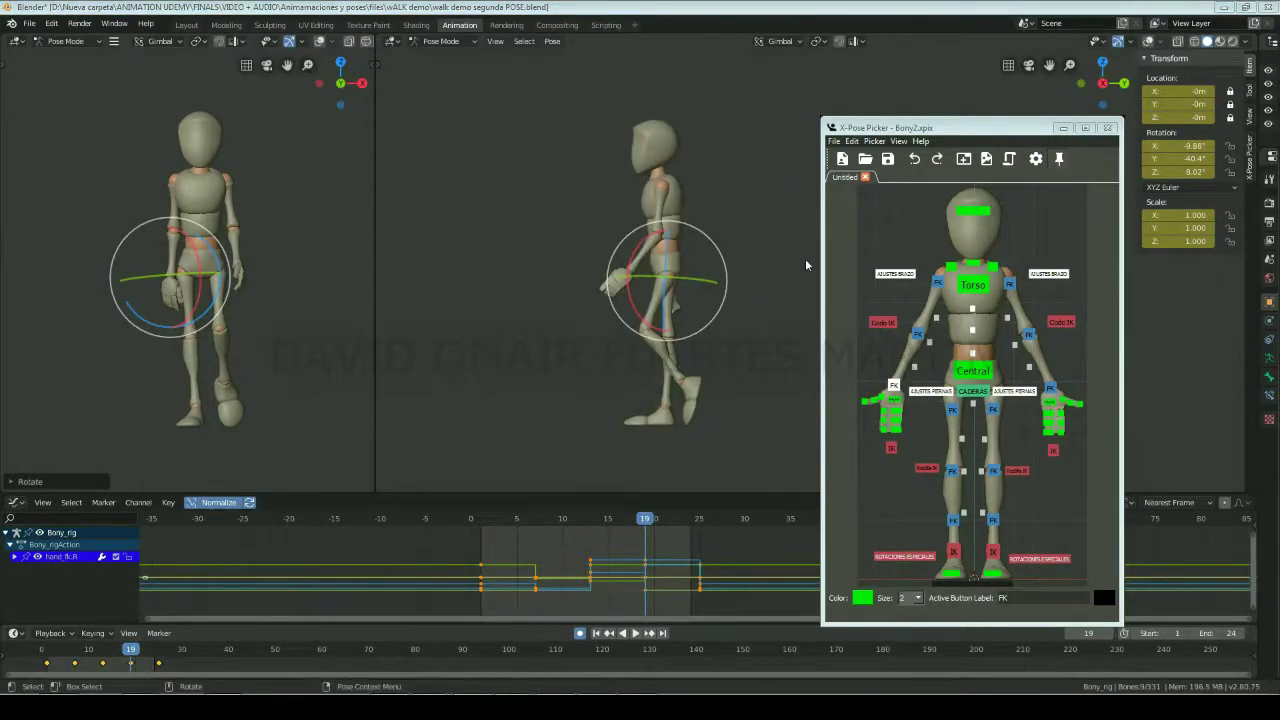
# Step: Adjust the upper arm to about -83.3° Z and tilt the hand to about 15.6° Y
pyautogui.moveTo(690, 238)
pyautogui.mouseDown()
pyautogui.moveTo(660, 255)
pyautogui.moveTo(723, 277)
pyautogui.mouseUp()
pyautogui.moveTo(276, 192)
pyautogui.mouseDown()
pyautogui.moveTo(271, 177)
pyautogui.moveTo(258, 224)
pyautogui.mouseUp()
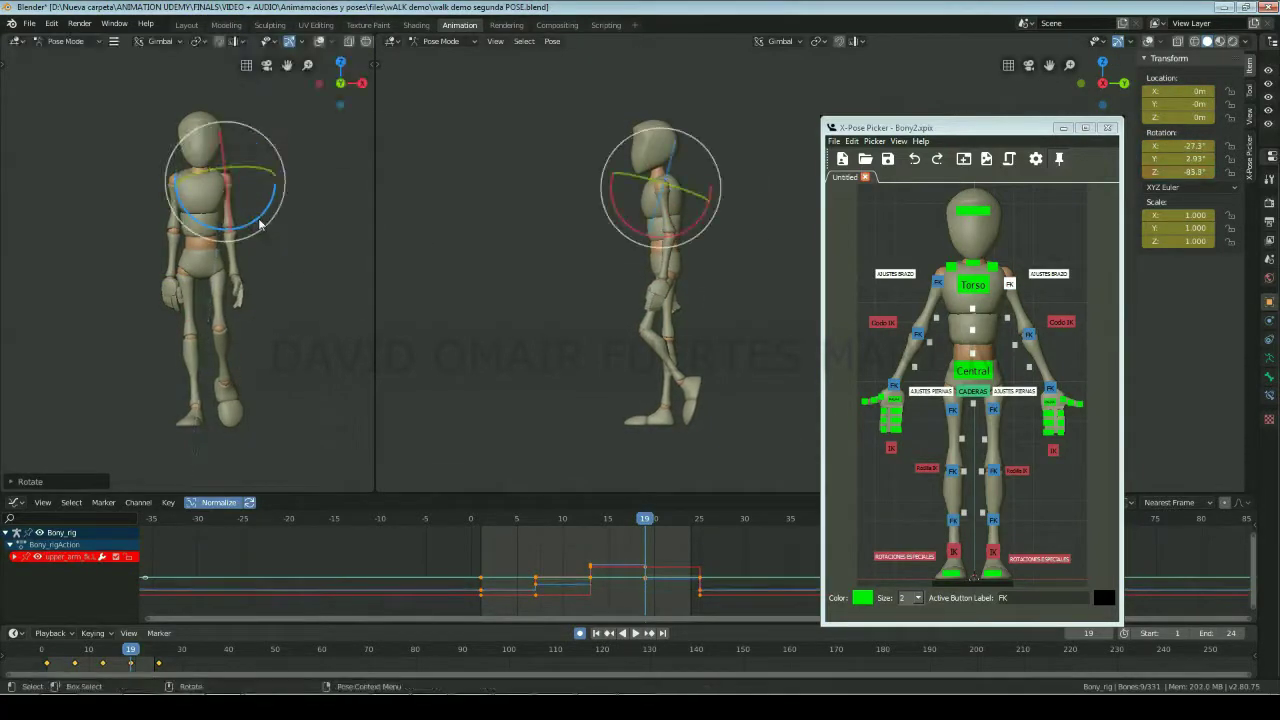
pyautogui.click(1050, 387)
pyautogui.moveTo(271, 329)
pyautogui.mouseDown()
pyautogui.moveTo(286, 329)
pyautogui.moveTo(265, 325)
pyautogui.mouseUp()
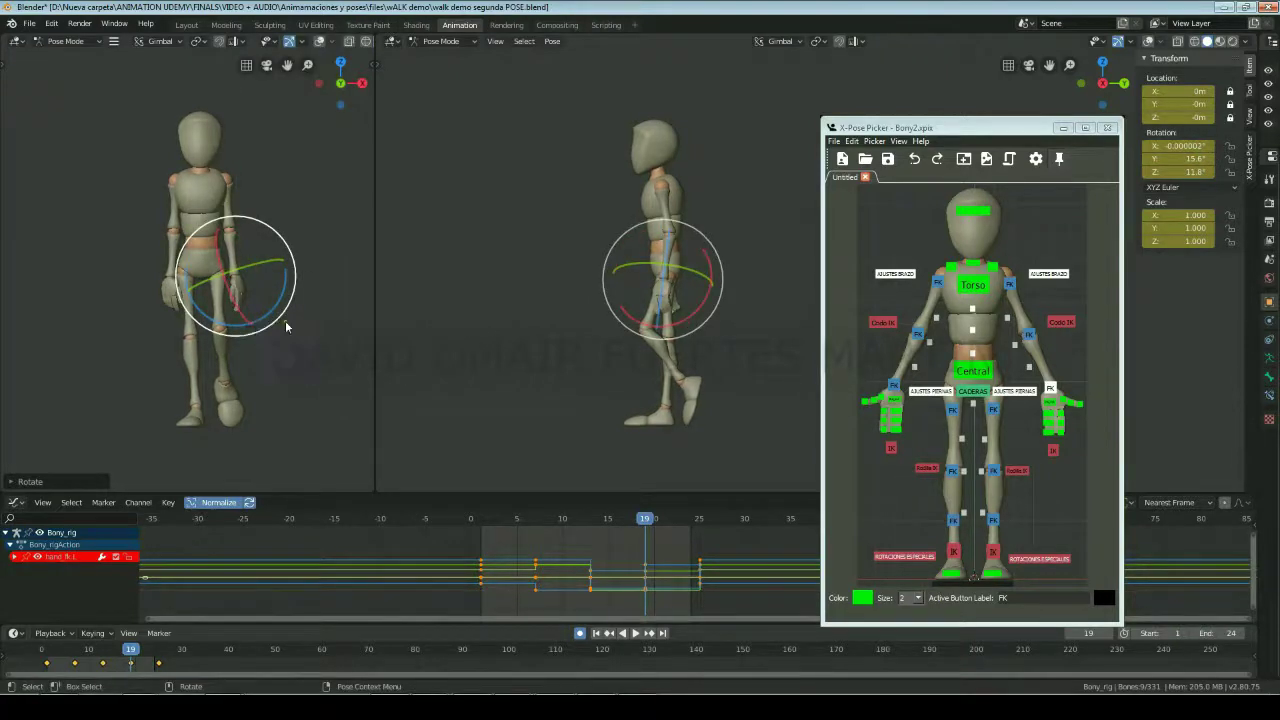
# Step: Turn the head slightly around Z at frame 19
pyautogui.click(655, 150)
pyautogui.moveTo(657, 222); pyautogui.dragTo(660, 222)
pyautogui.moveTo(249, 140); pyautogui.dragTo(272, 159)
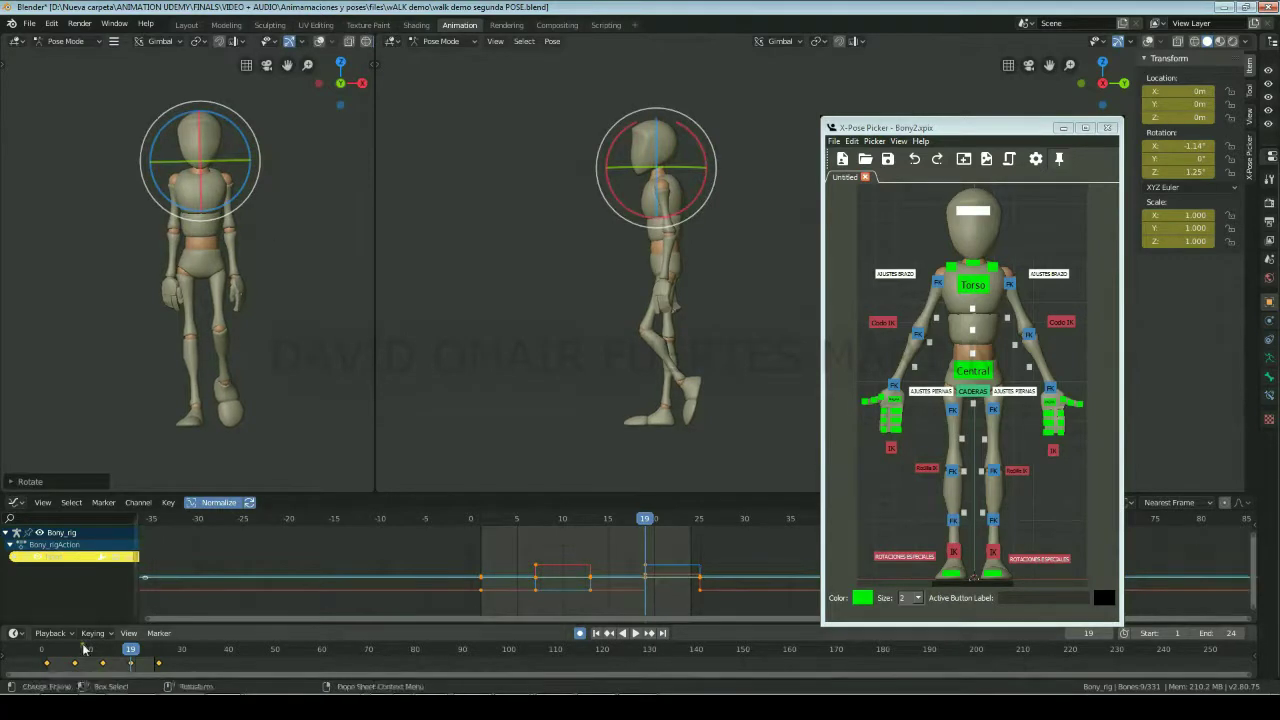
# Step: Select the Central control, scrub frames 7 and 20, step through the keyframes, and play the walk
pyautogui.click(983, 377)
pyautogui.moveTo(62, 652); pyautogui.dragTo(76, 655)
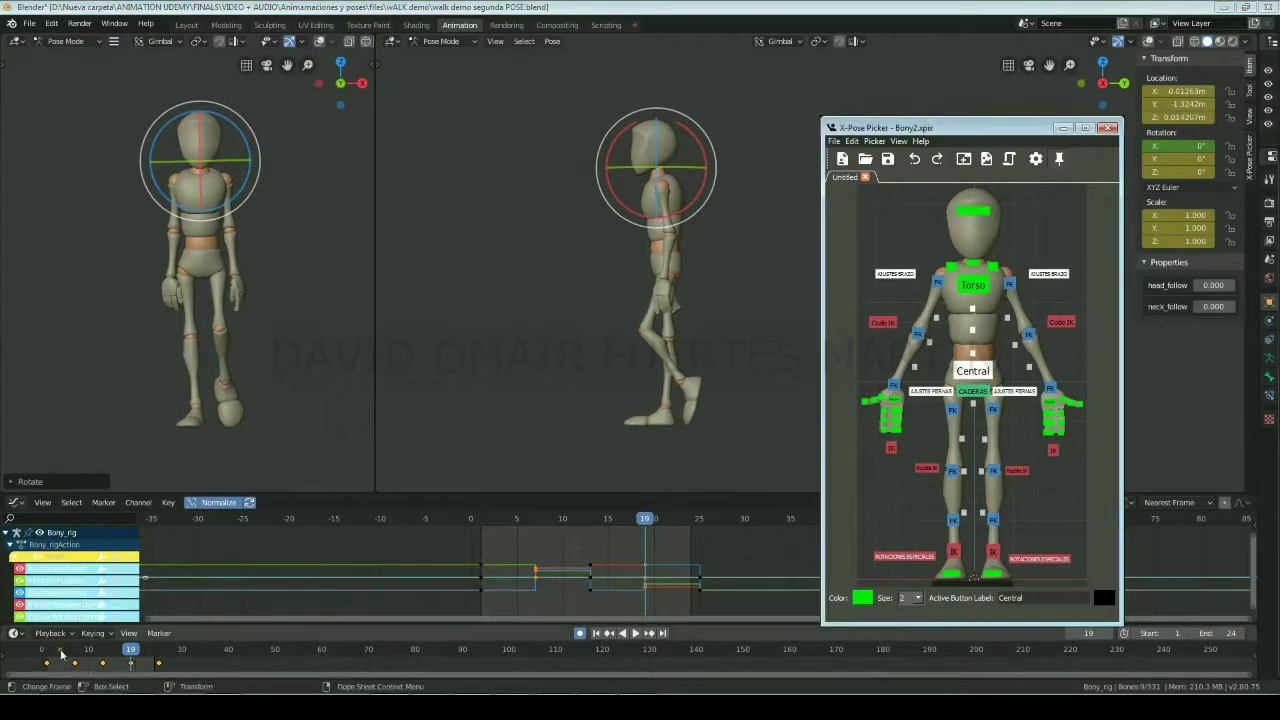
pyautogui.click(135, 657)
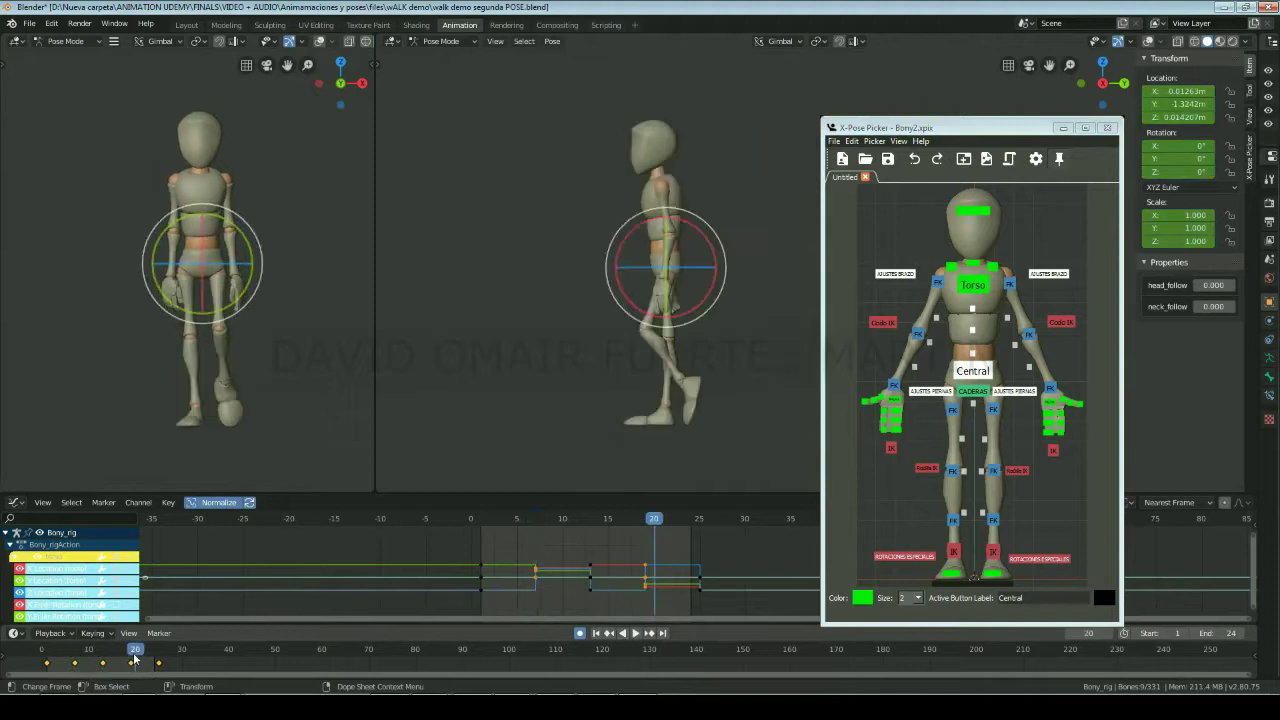
pyautogui.press('Up')
pyautogui.press('Up')
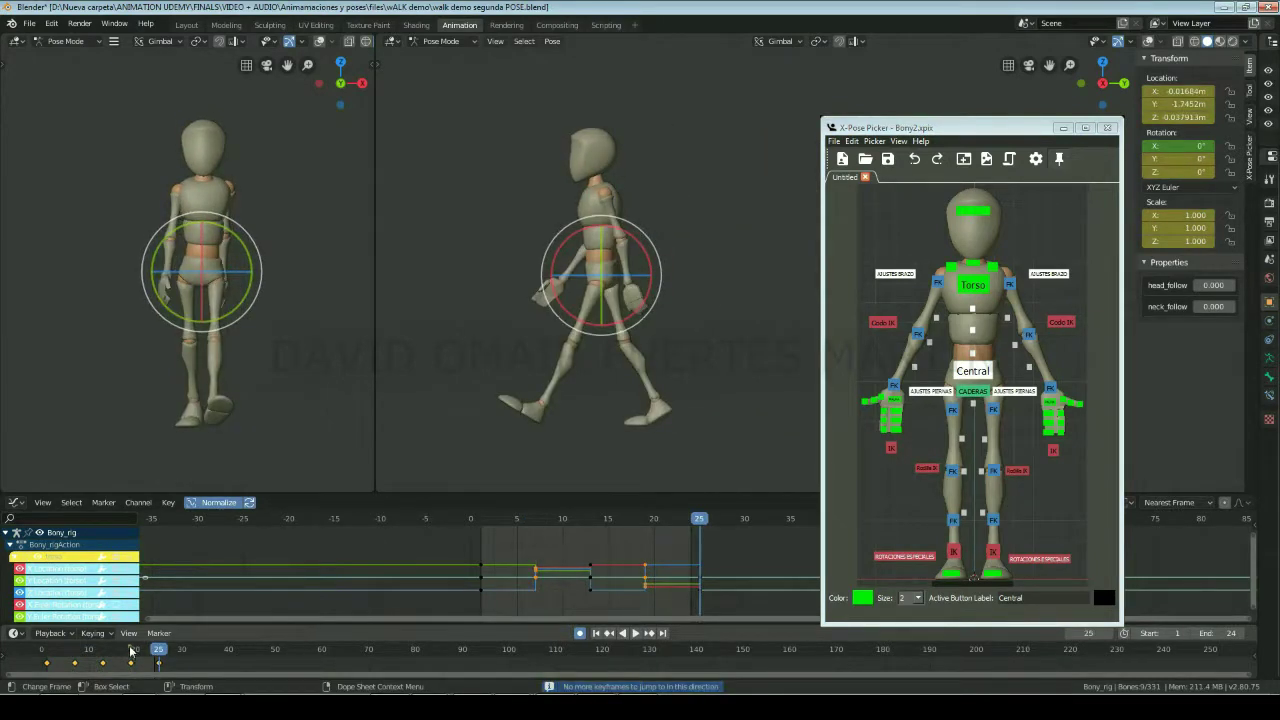
pyautogui.press('Down')
pyautogui.hotkey('shift', 'Left')
pyautogui.press('space')
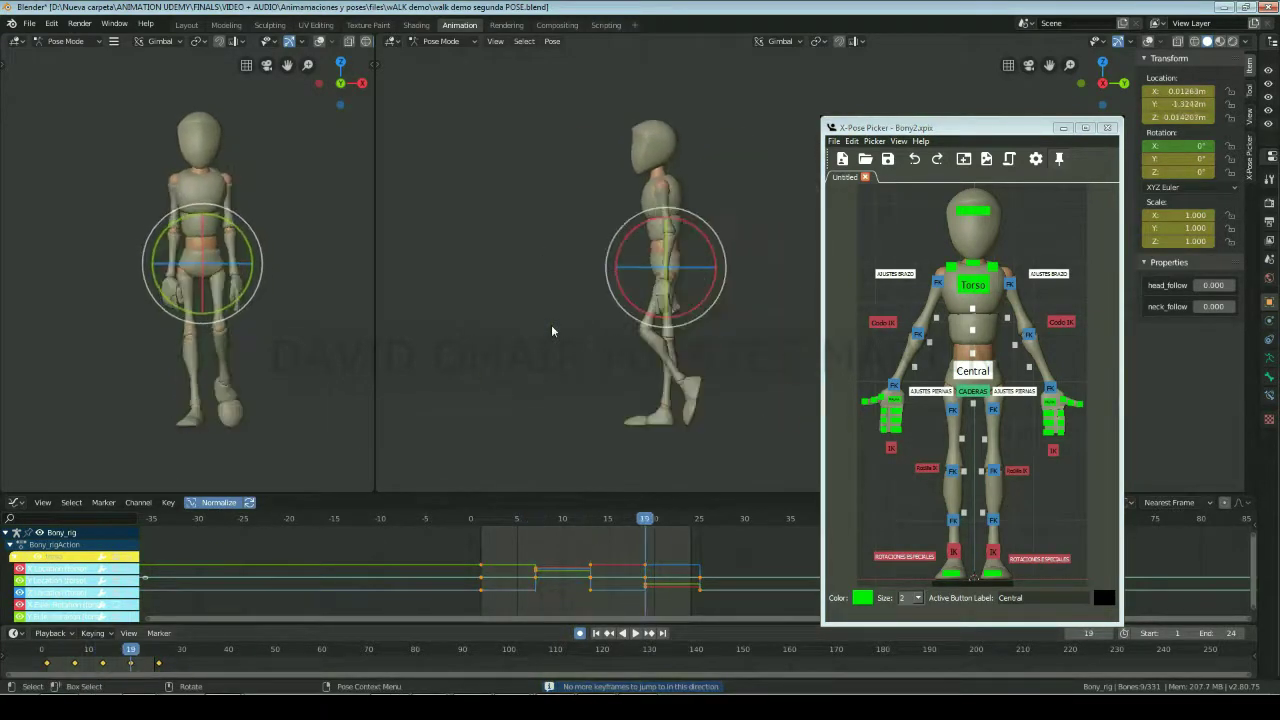
pyautogui.press('space')
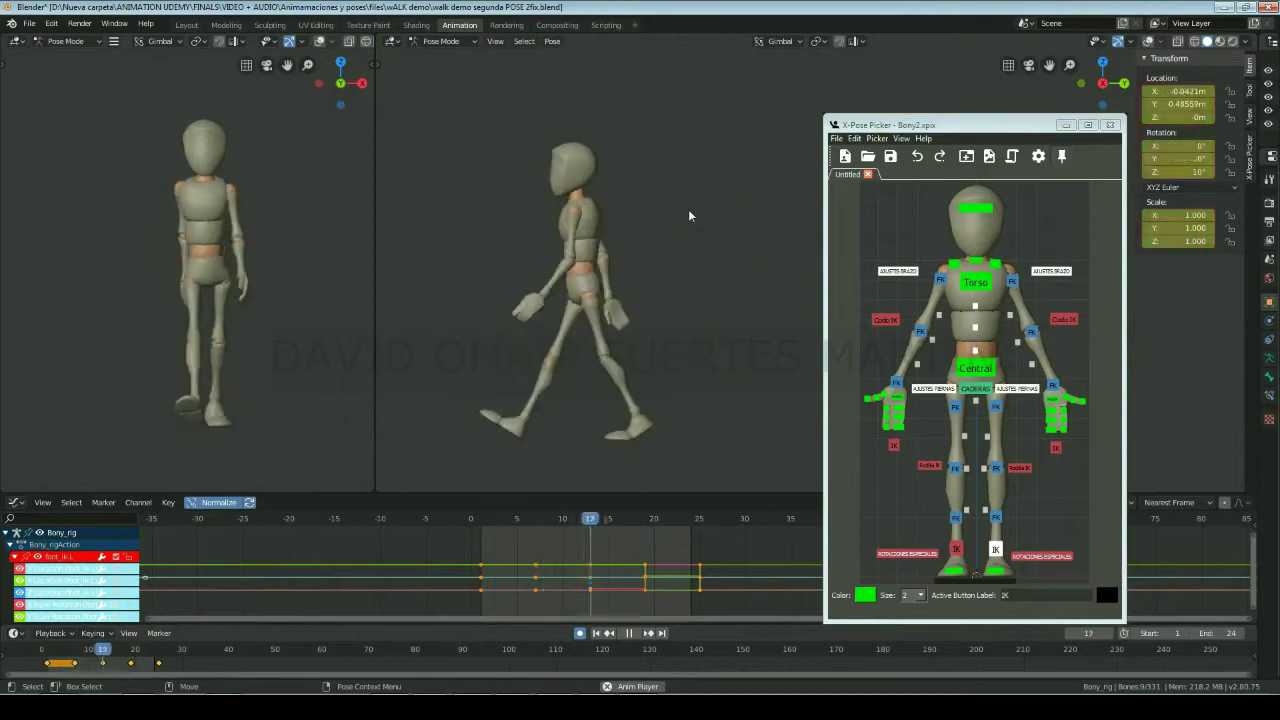
# Step: Stop playback, go to frame 4 and key every bone of the rig
pyautogui.press('space')
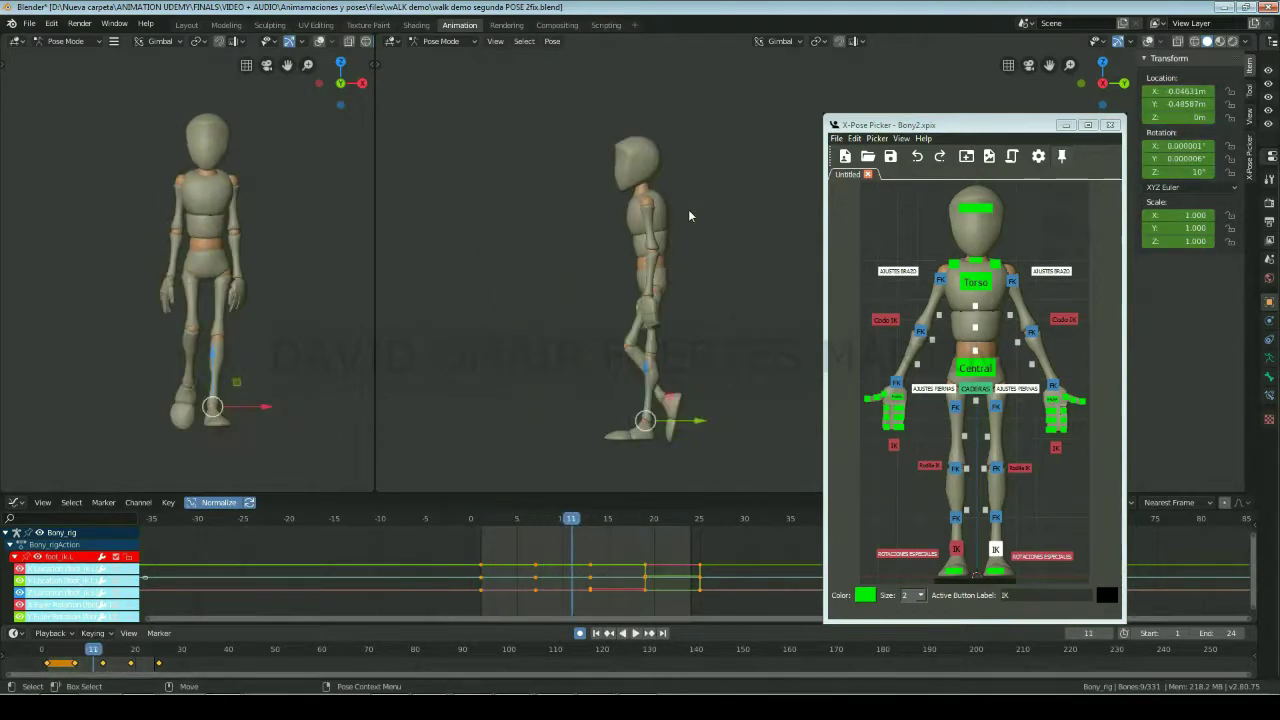
pyautogui.click(100, 651)
pyautogui.moveTo(100, 651); pyautogui.dragTo(60, 651)
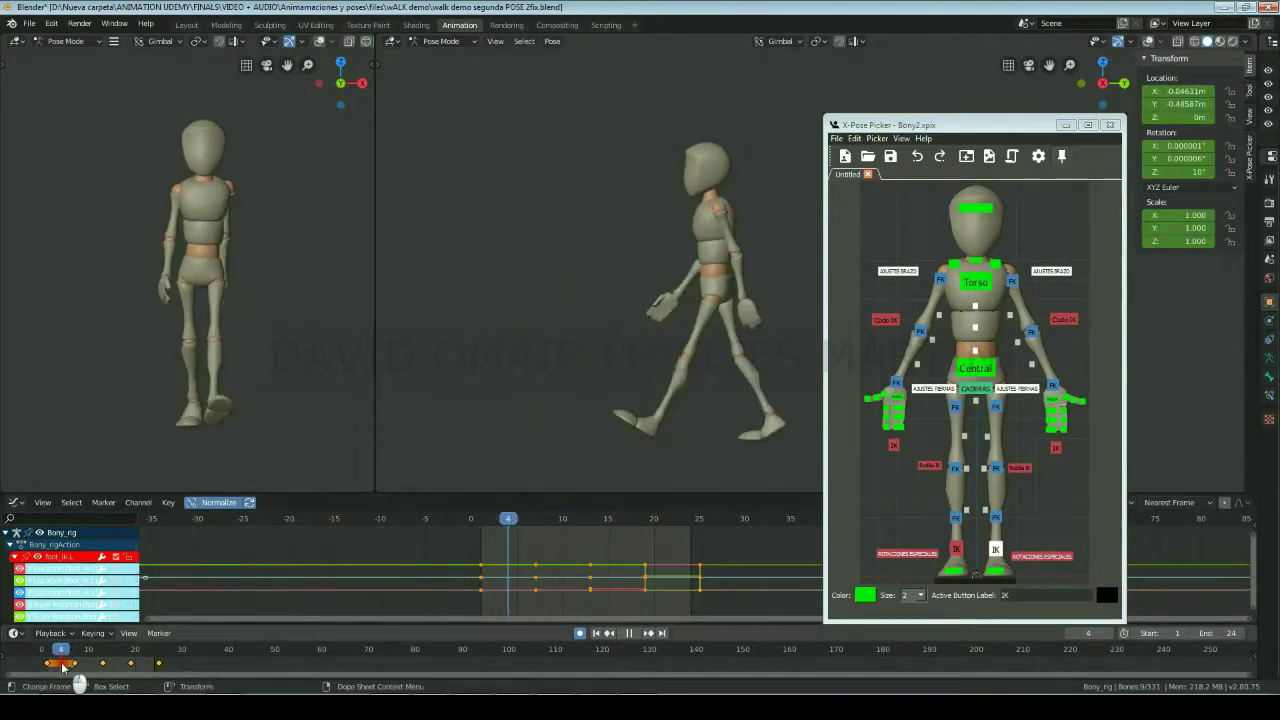
pyautogui.moveTo(840, 188); pyautogui.dragTo(1042, 492)
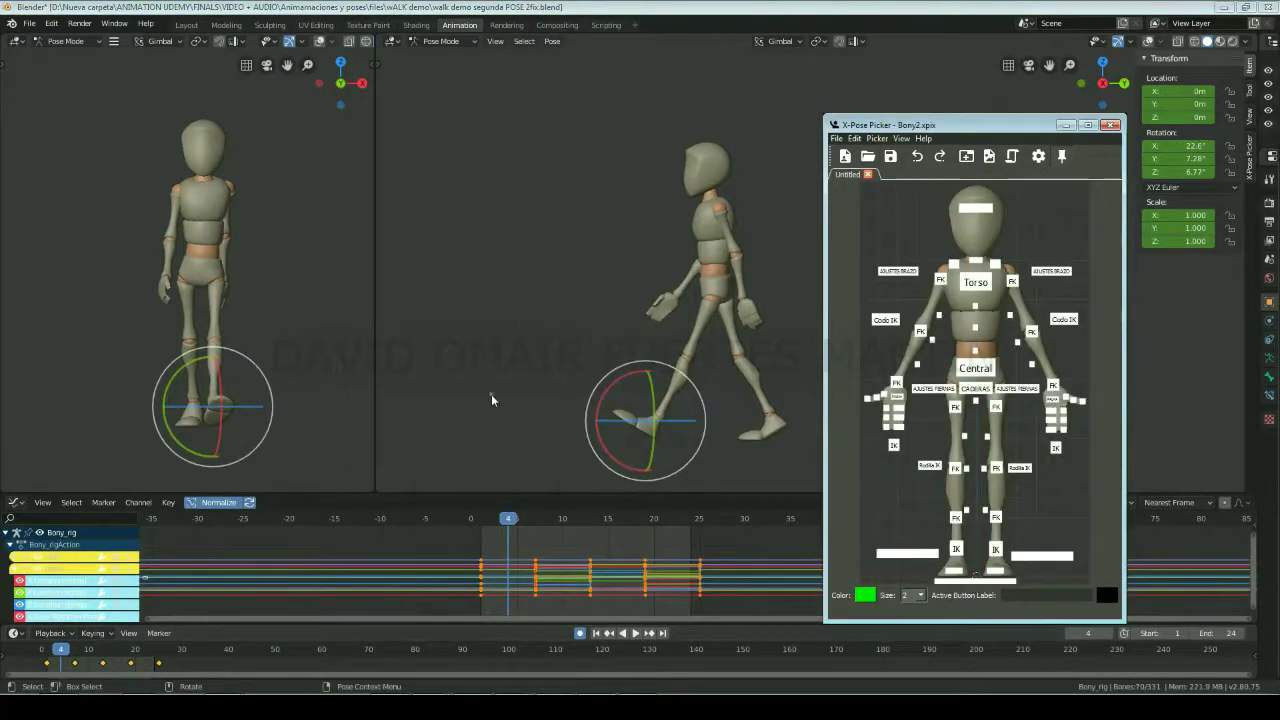
pyautogui.press('i')
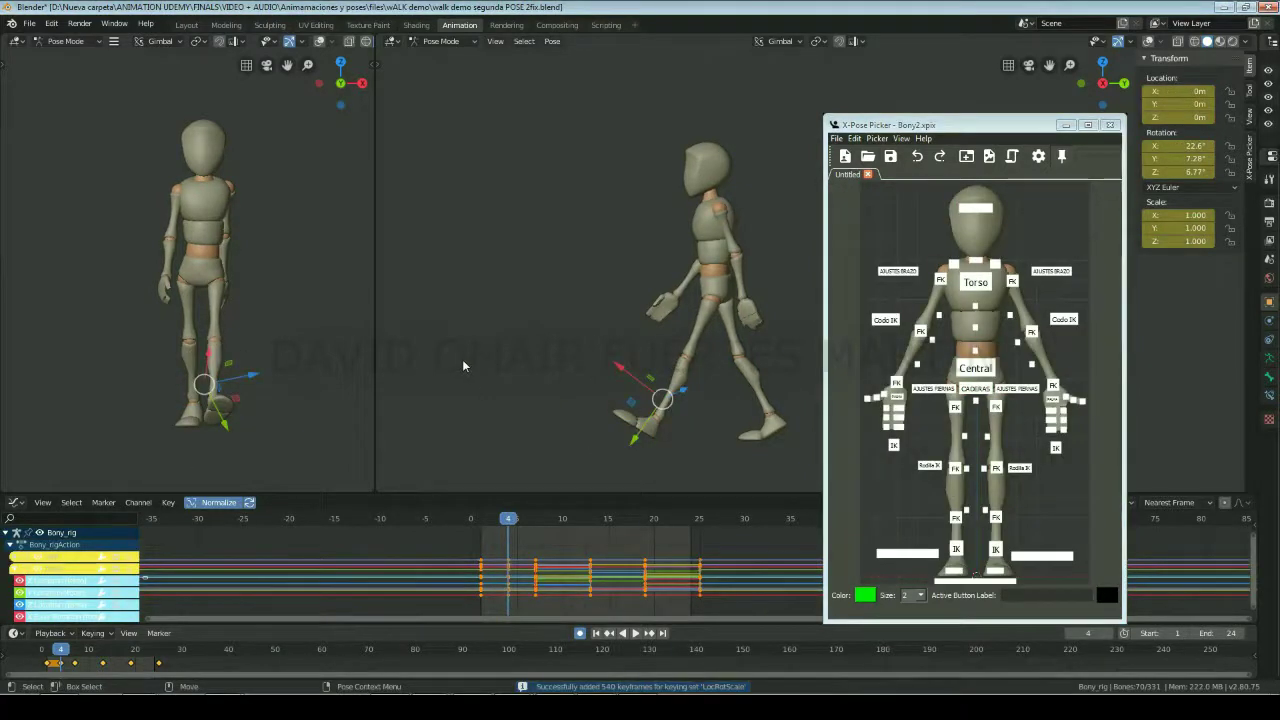
# Step: Zero the heel-roll control's X and Y rotation, then select the hips and Torso controls
pyautogui.click(1037, 560)
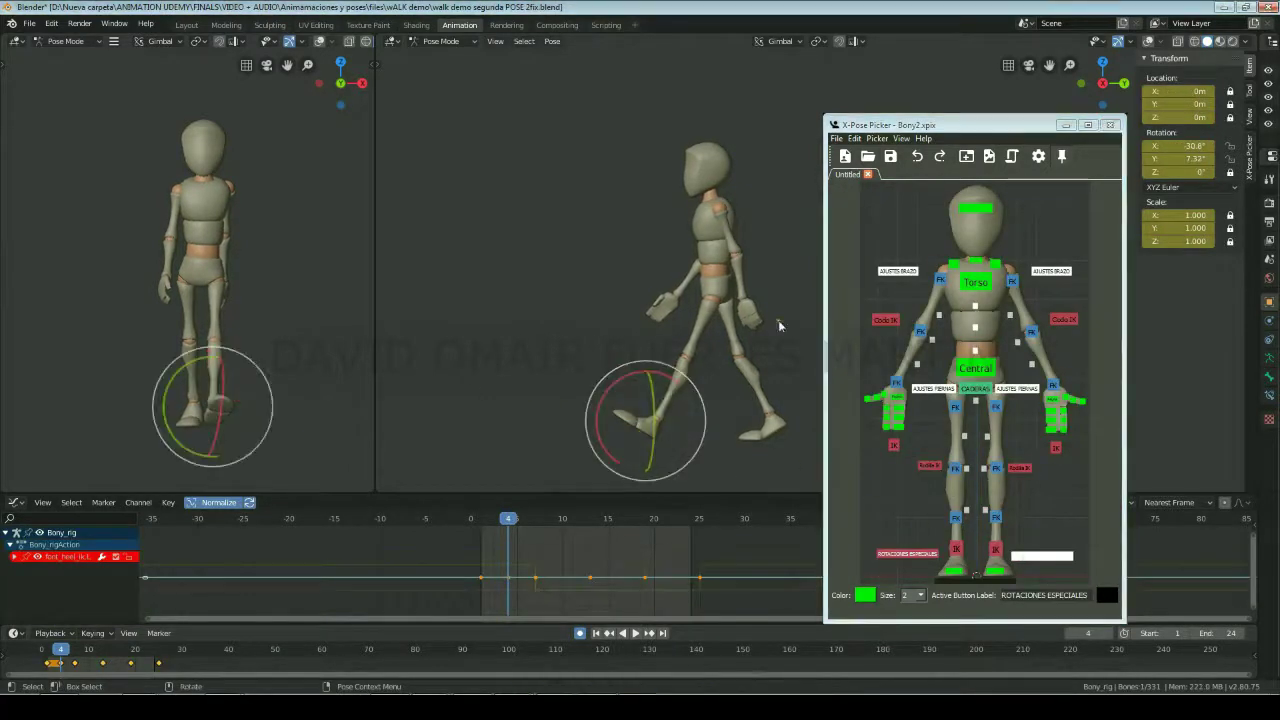
pyautogui.doubleClick(1180, 145)
pyautogui.doubleClick(1182, 158)
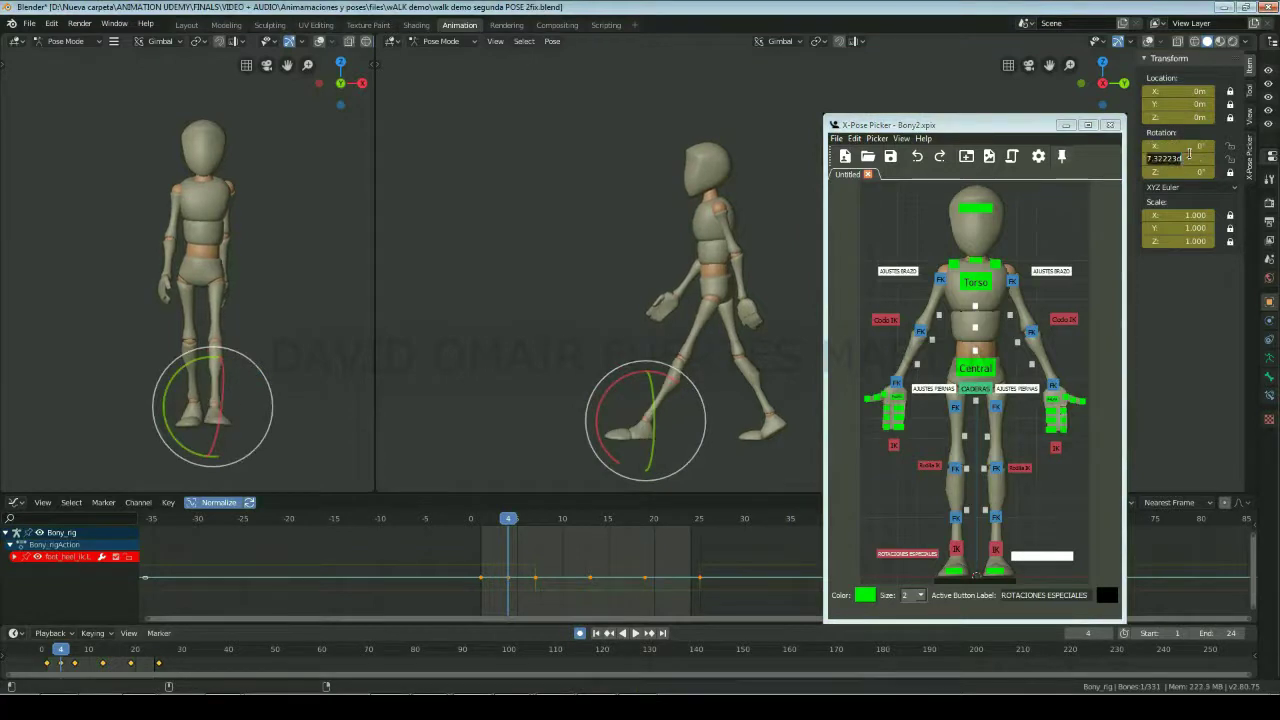
pyautogui.press('Return')
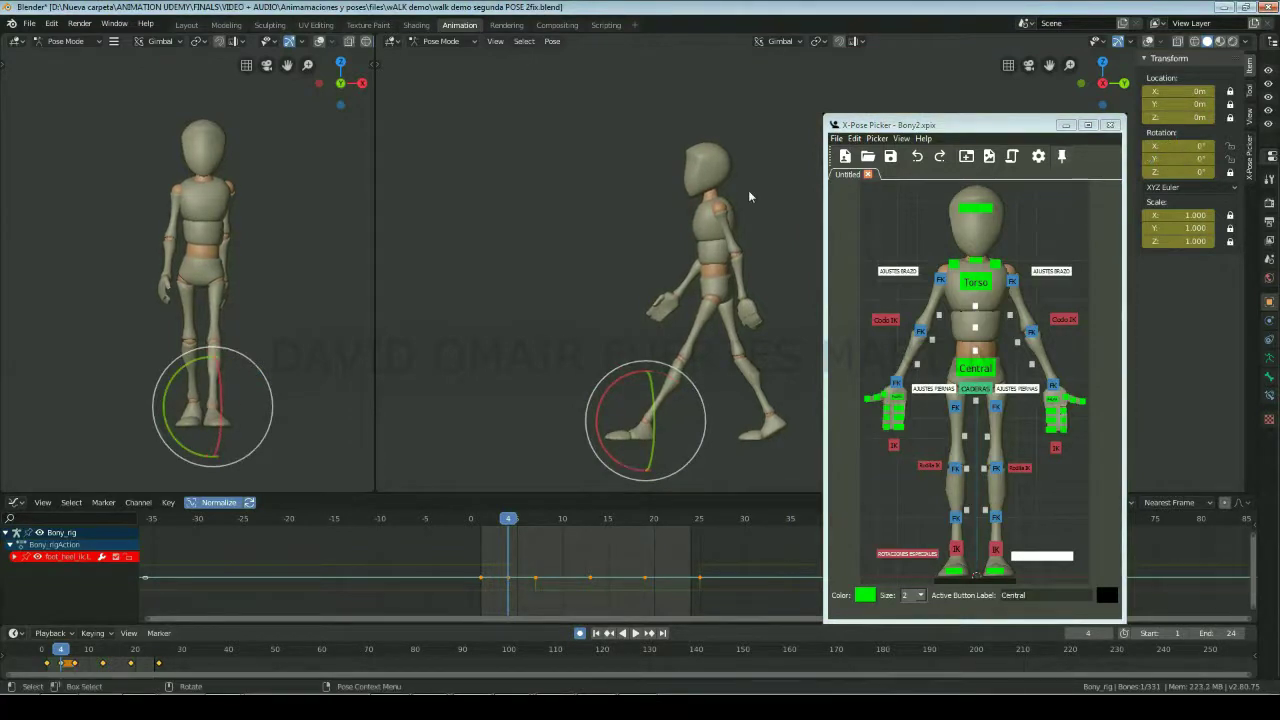
pyautogui.click(977, 388)
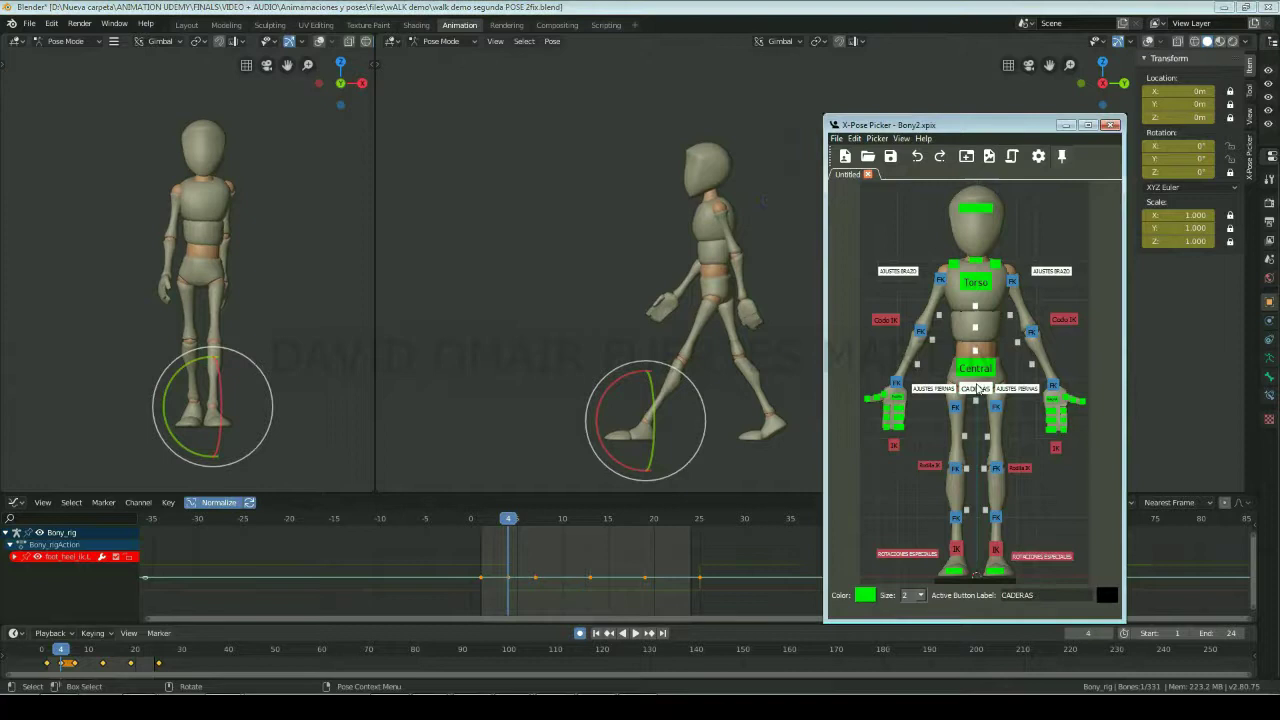
pyautogui.click(988, 294)
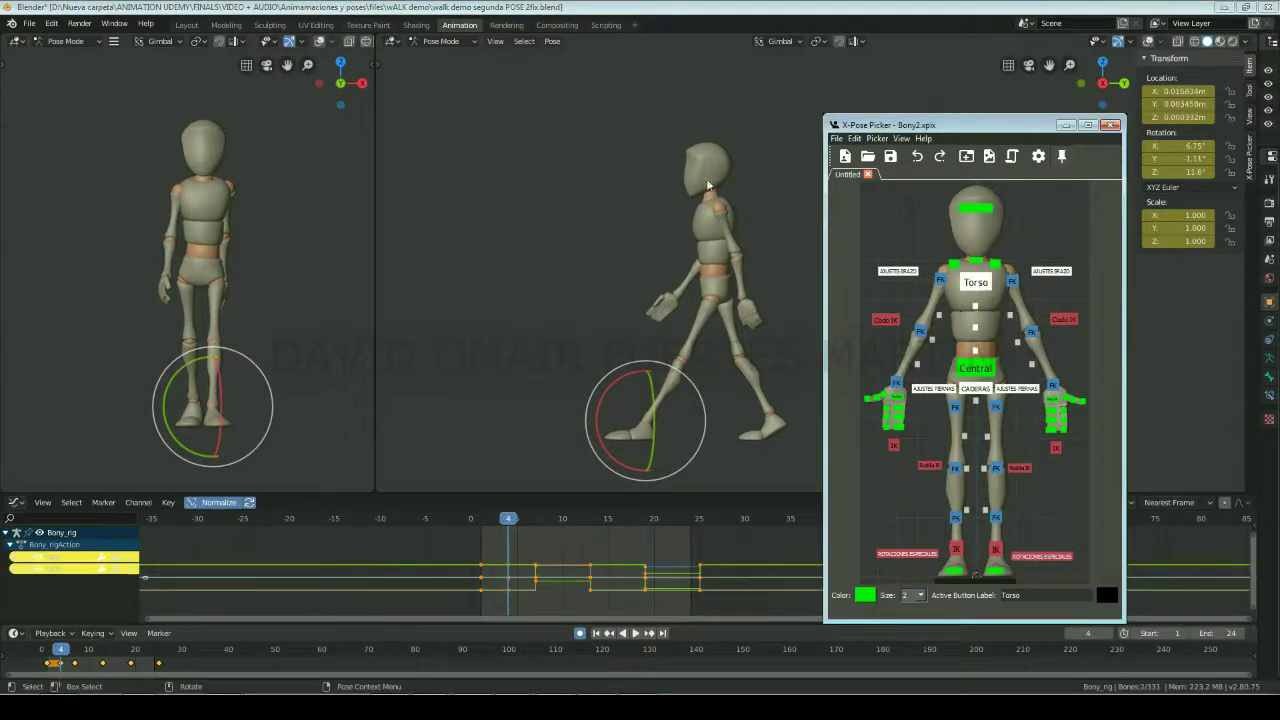
# Step: Blend the Torso toward its neighbouring keys with a 40% Pose Breakdowner
pyautogui.click(552, 41)
pyautogui.moveTo(580, 135)
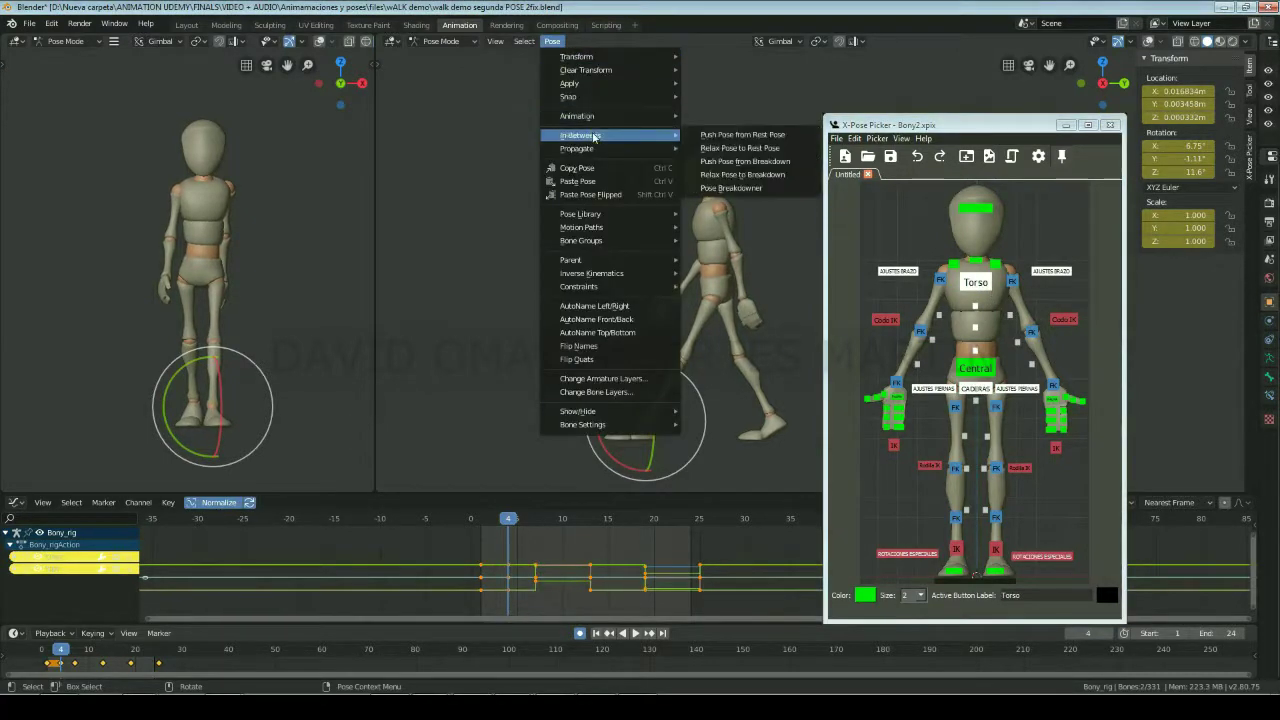
pyautogui.click(736, 189)
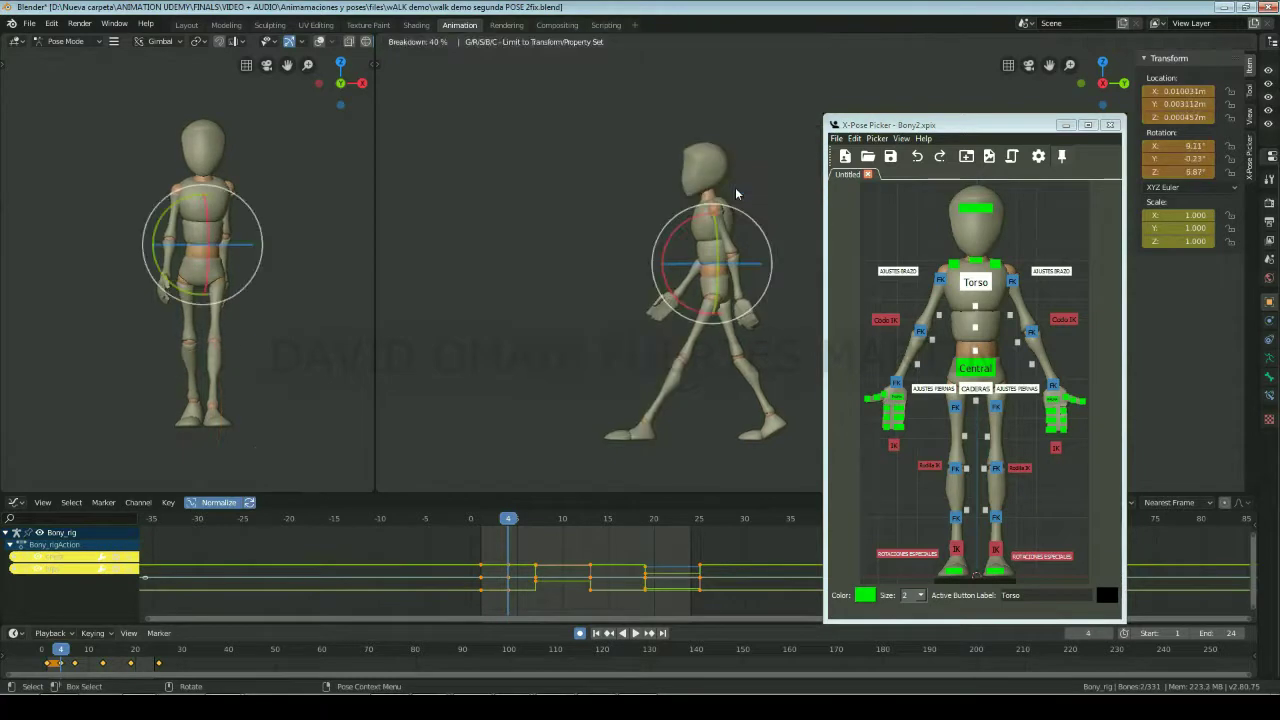
pyautogui.click(736, 193)
# Step: Select the Central control and give it a 41% Pose Breakdowner blend
pyautogui.click(968, 370)
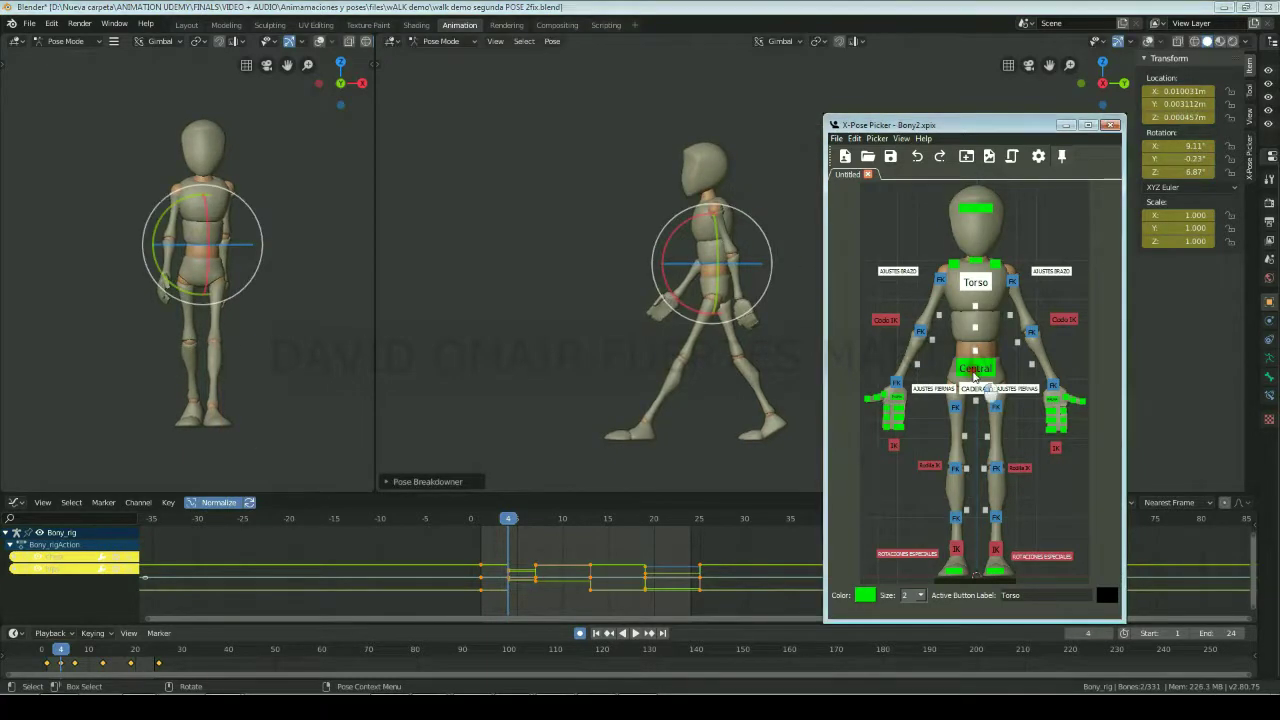
pyautogui.click(552, 41)
pyautogui.moveTo(581, 135)
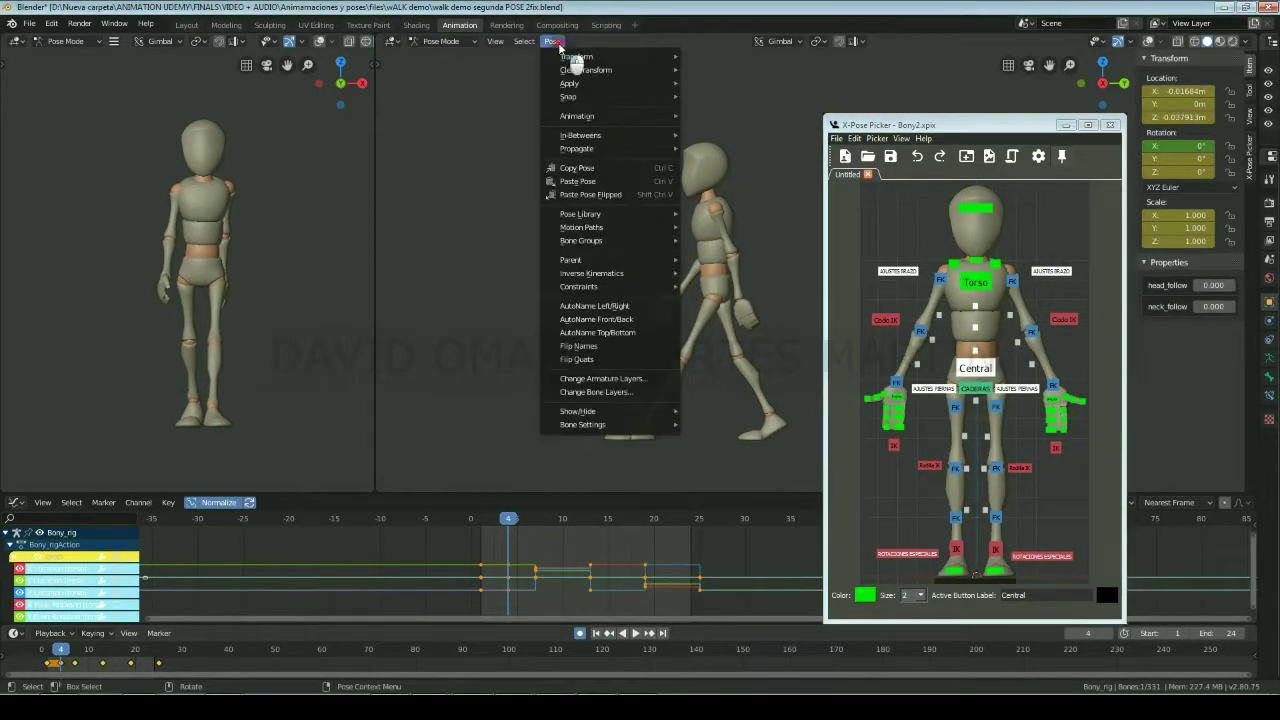
pyautogui.click(741, 176)
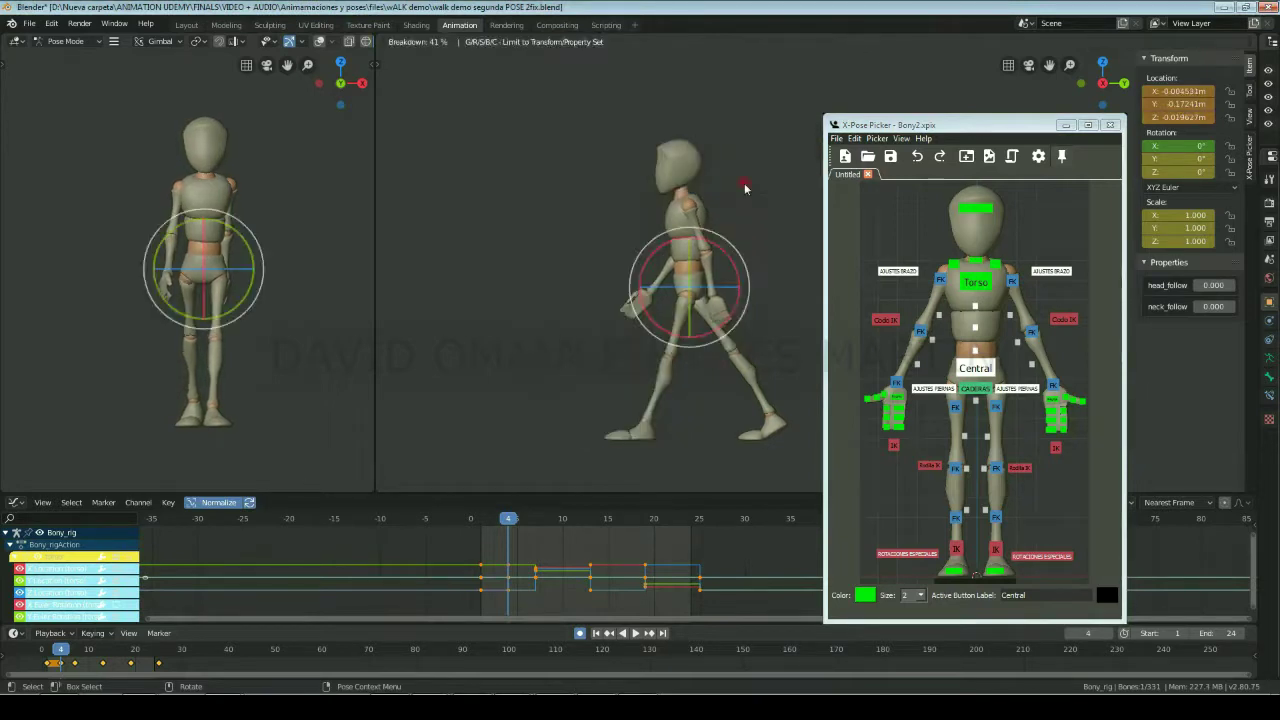
pyautogui.click(744, 188)
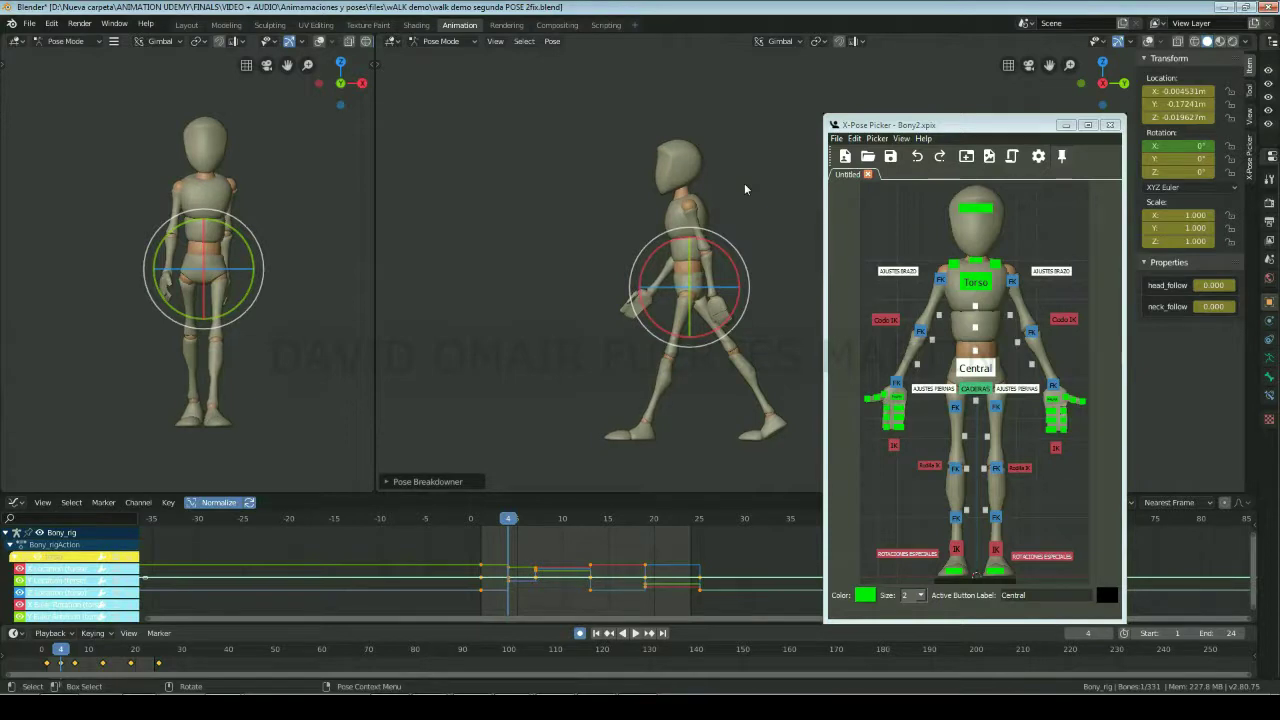
pyautogui.hotkey('shift', 'space')
# Step: Move the Central hip control so it sits at about Z -0.067 m at frame 4
pyautogui.press('g')
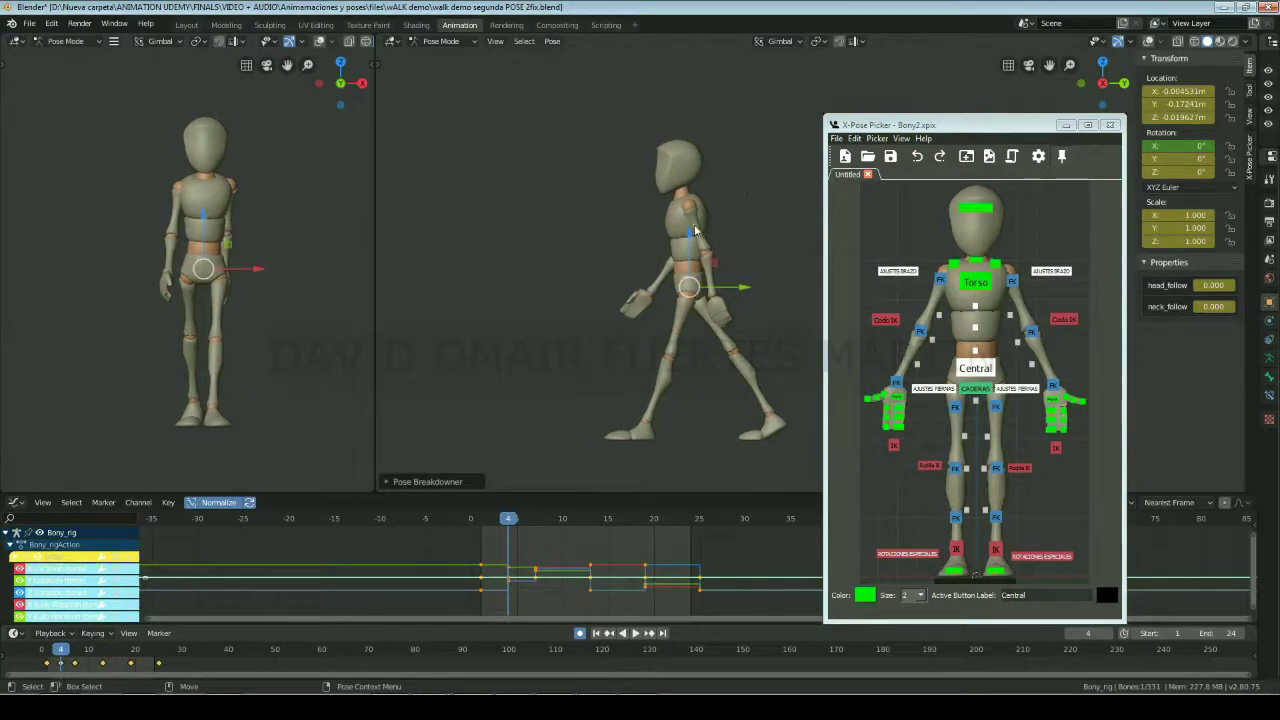
pyautogui.moveTo(688, 237); pyautogui.dragTo(688, 245)
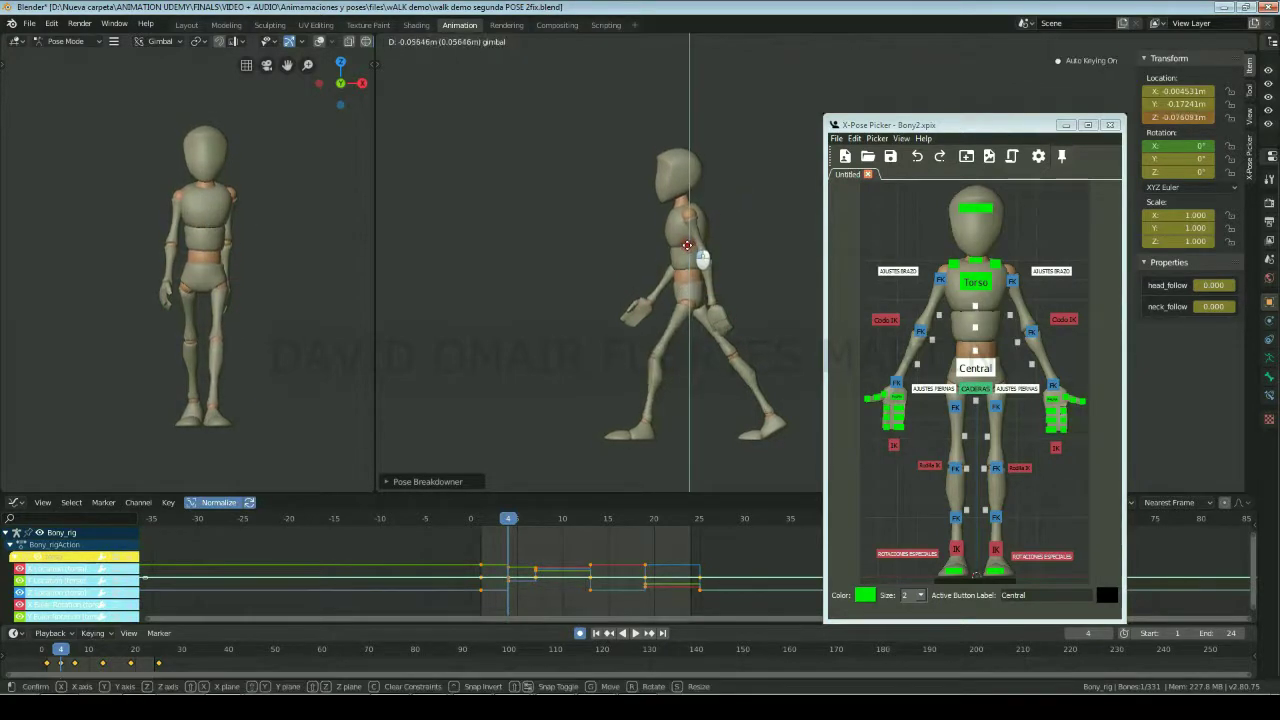
pyautogui.moveTo(688, 245); pyautogui.dragTo(688, 252)
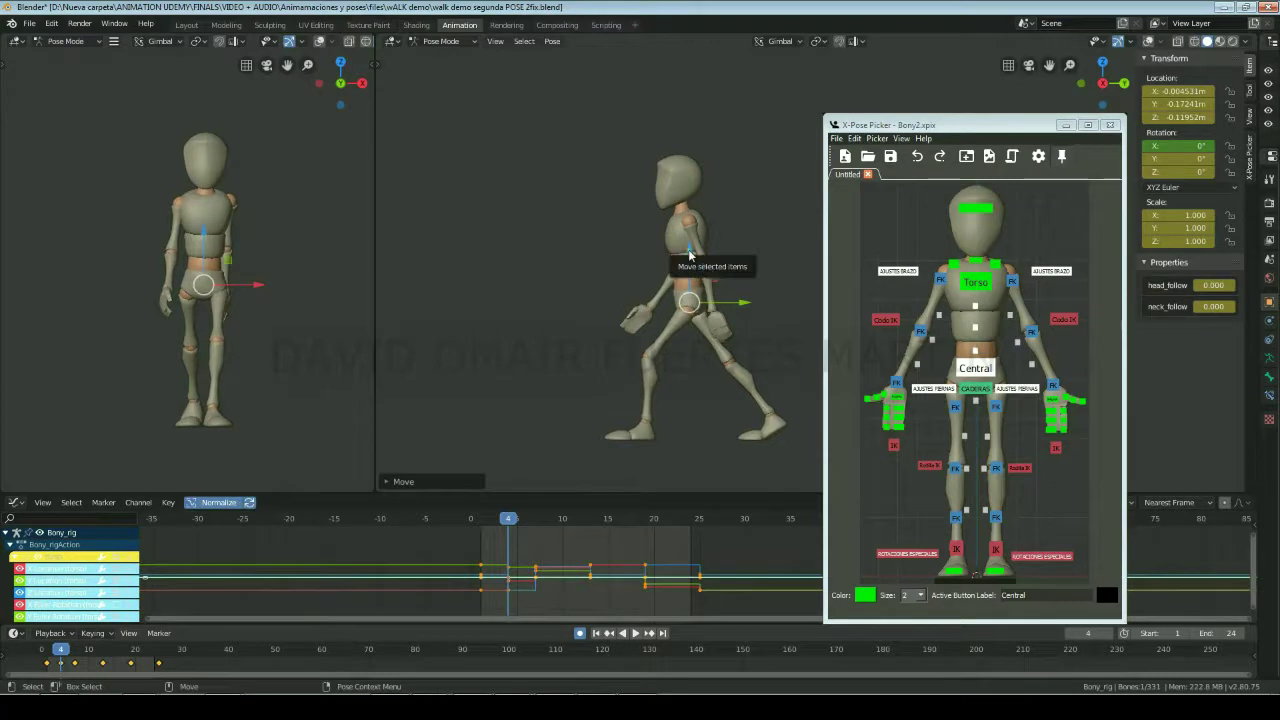
pyautogui.moveTo(688, 268); pyautogui.dragTo(708, 255)
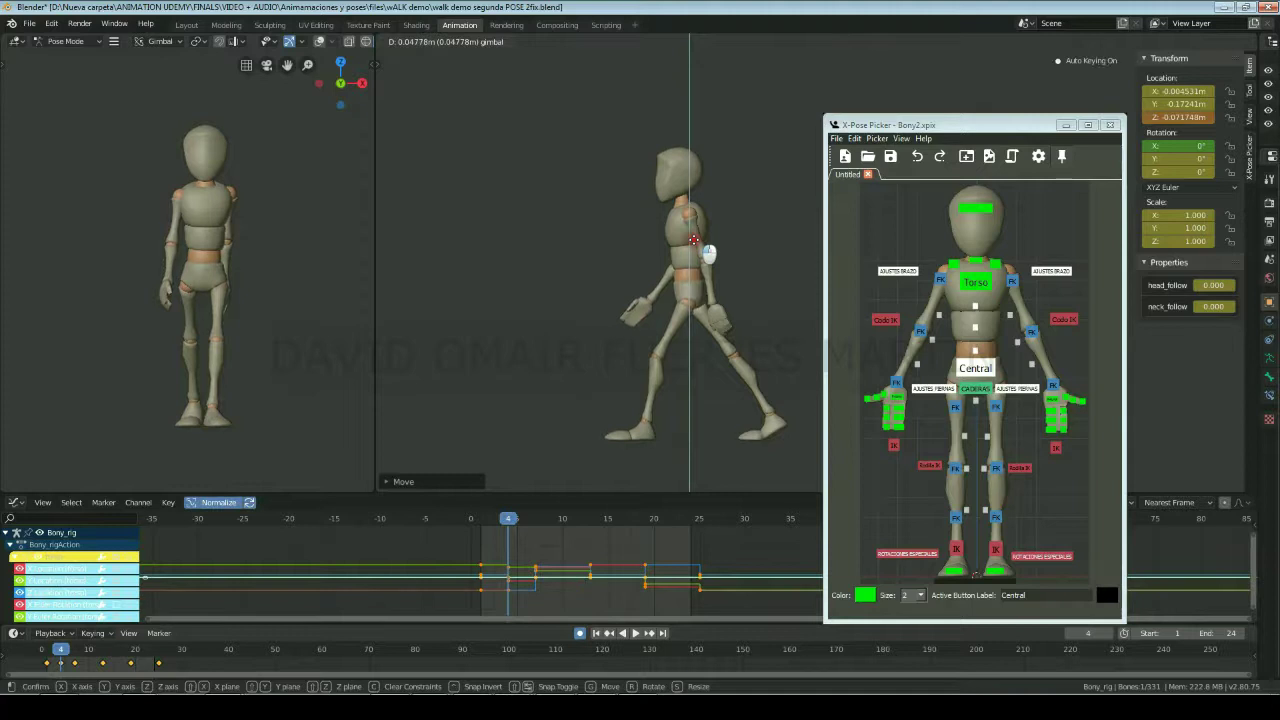
pyautogui.moveTo(708, 254); pyautogui.dragTo(692, 255)
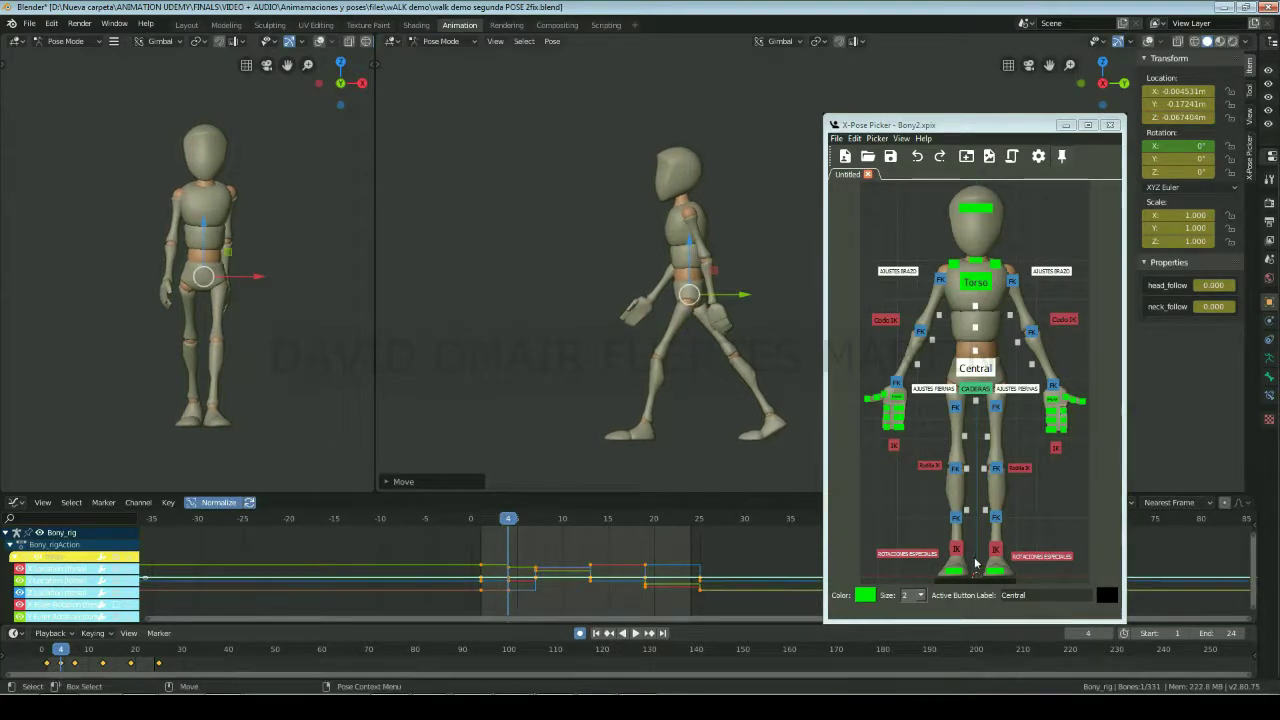
pyautogui.click(930, 554)
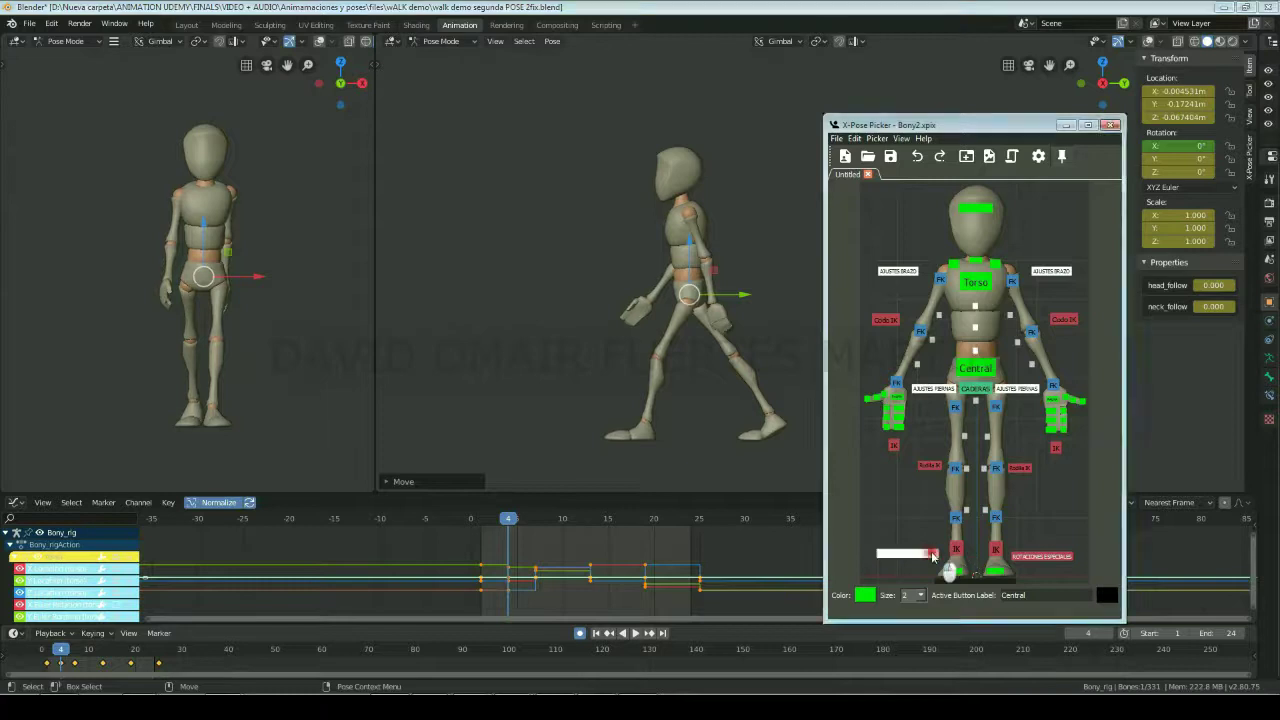
# Step: Clear the heel roll's X rotation, then tilt and reposition the right IK foot
pyautogui.click(1185, 146)
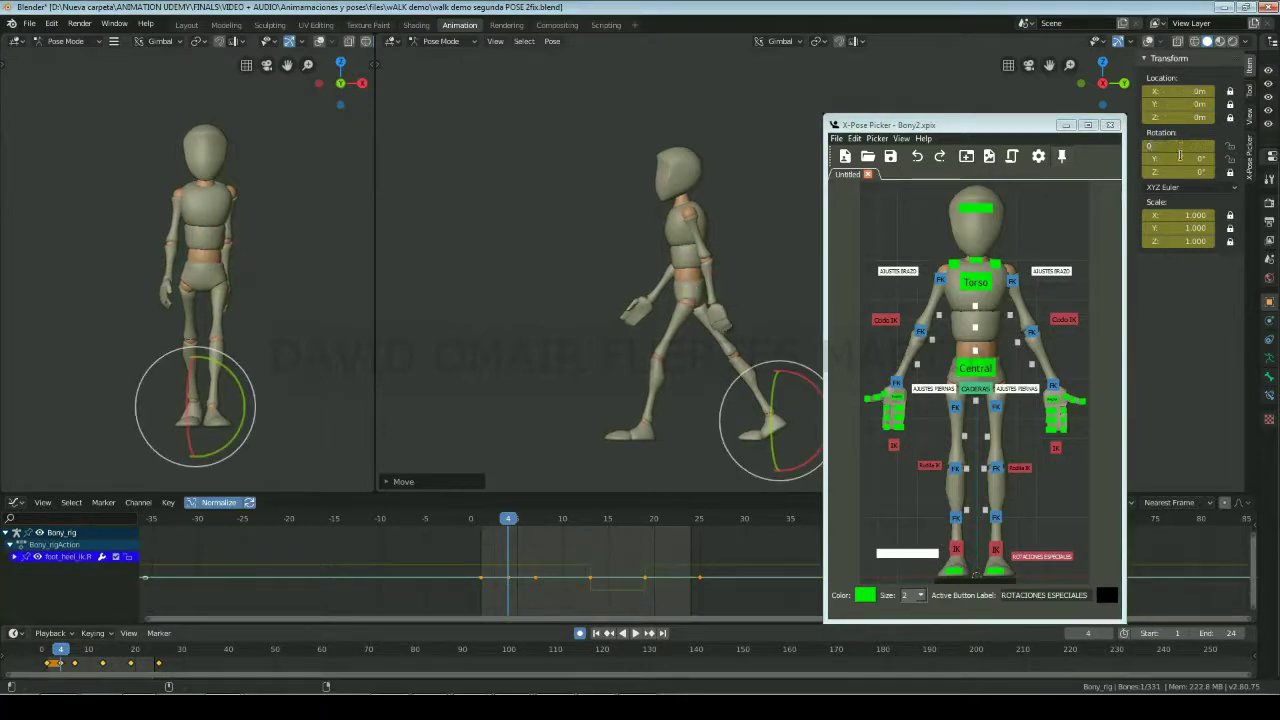
pyautogui.press('Return')
pyautogui.click(956, 549)
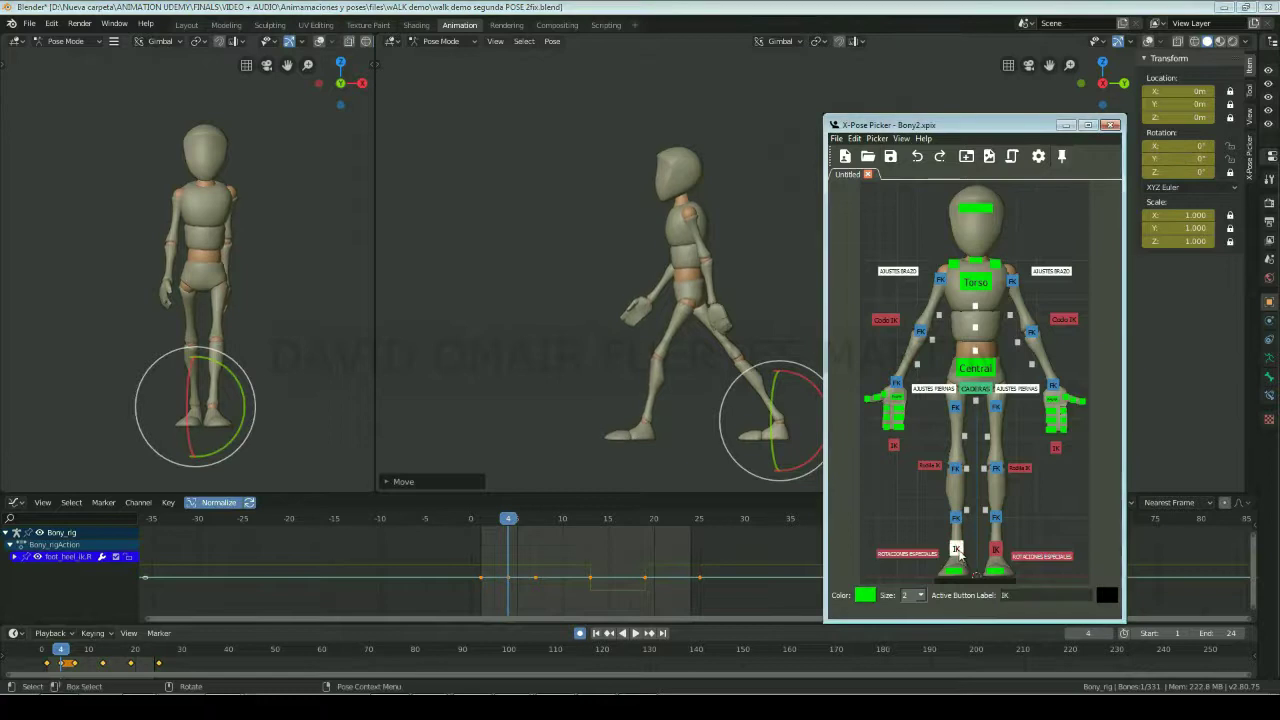
pyautogui.moveTo(790, 376); pyautogui.dragTo(775, 381)
pyautogui.press('g')
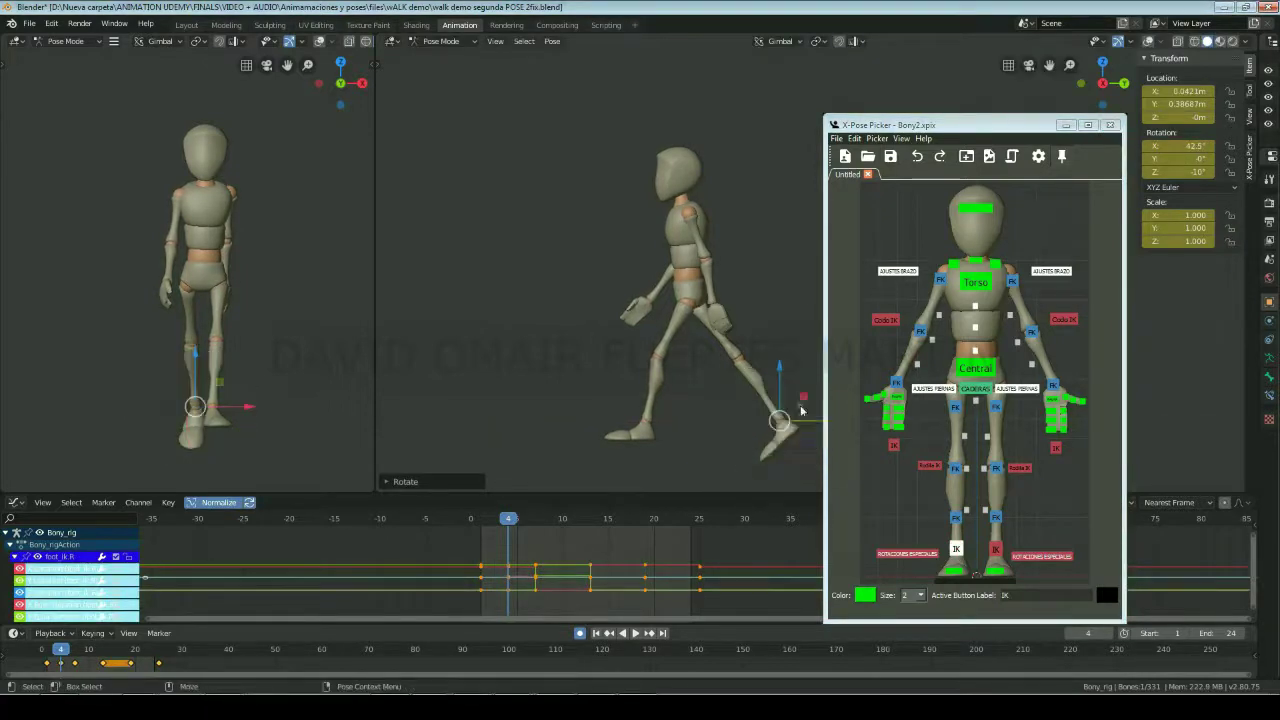
pyautogui.click(796, 421)
pyautogui.press('g')
pyautogui.click(760, 364)
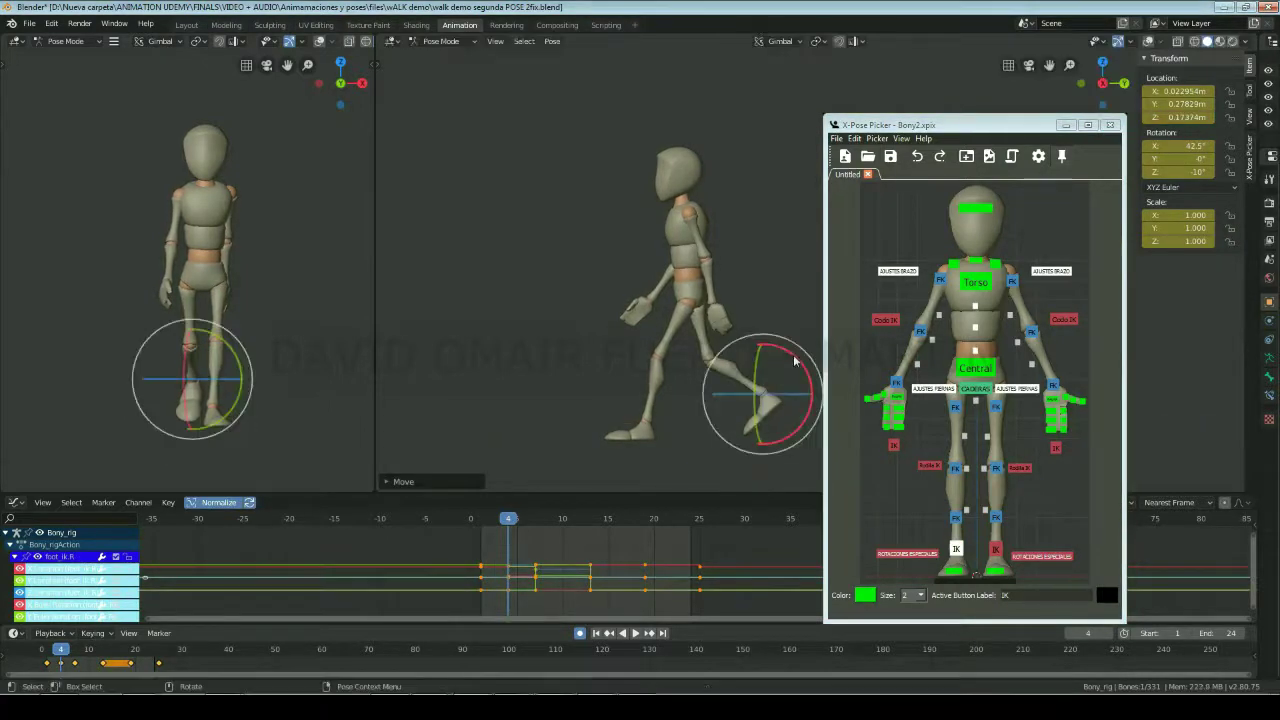
pyautogui.hotkey('shift', 'space')
pyautogui.press('g')
pyautogui.press('g')
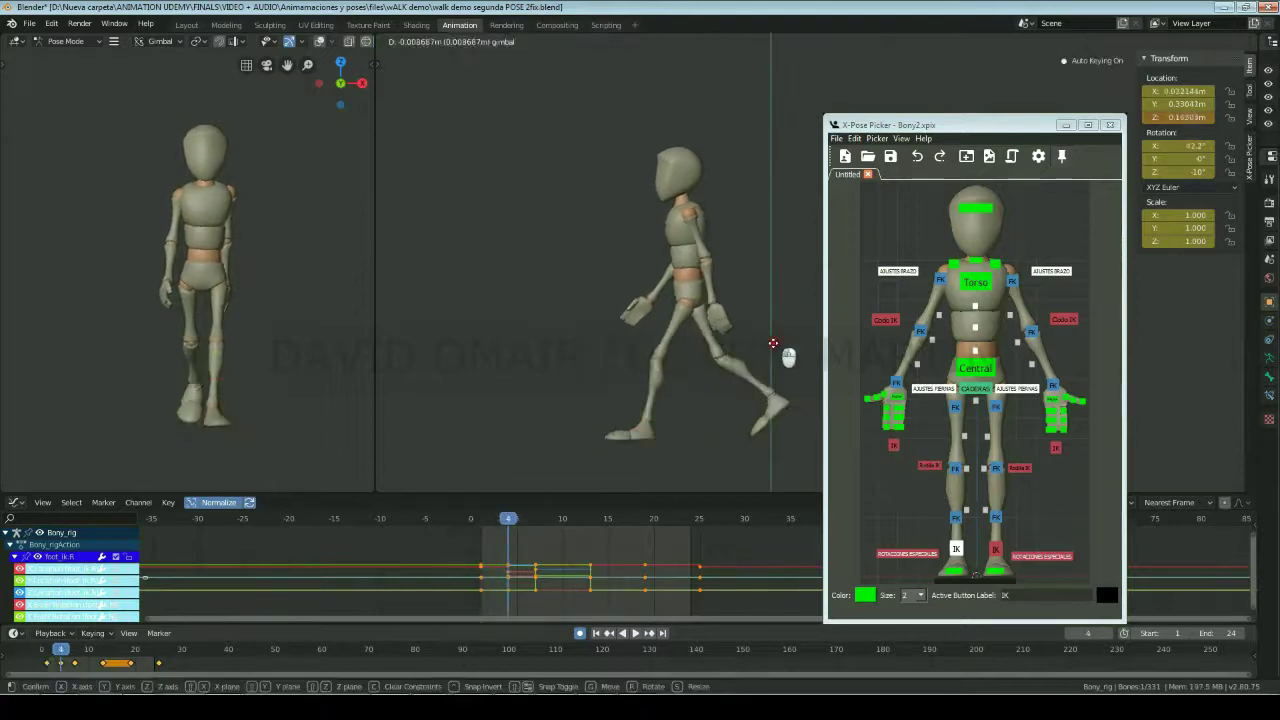
pyautogui.press('y')
pyautogui.click(800, 400)
# Step: Compare frames 1 and 4, then rotate the right foot twice, turning it about -12°
pyautogui.press('Down')
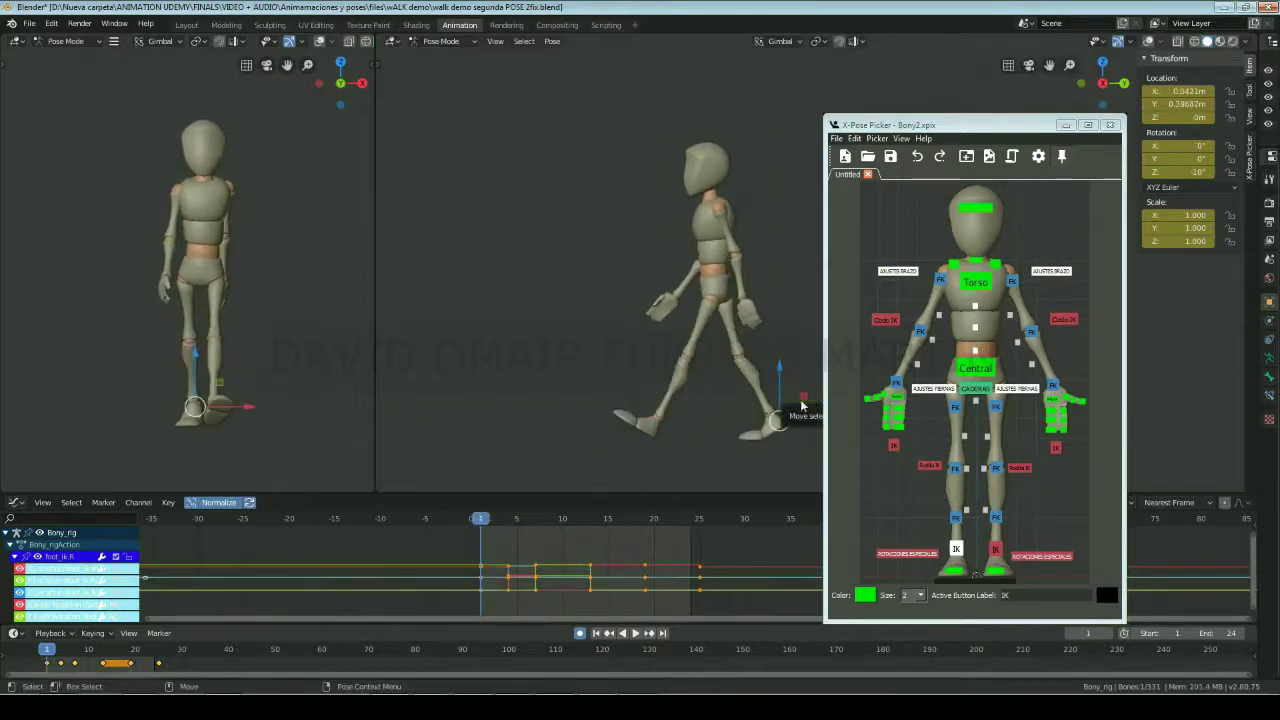
pyautogui.press('Up')
pyautogui.press('Down')
pyautogui.press('Up')
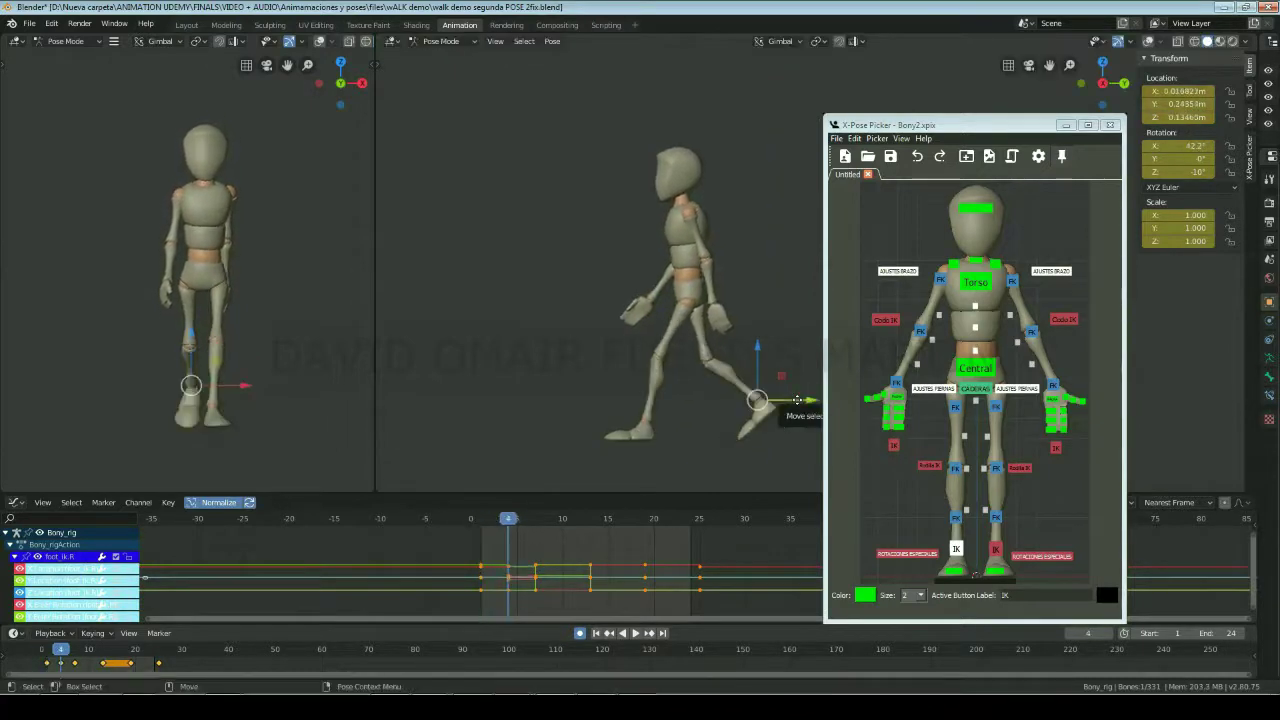
pyautogui.press('Down')
pyautogui.press('Up')
pyautogui.press('Down')
pyautogui.press('Up')
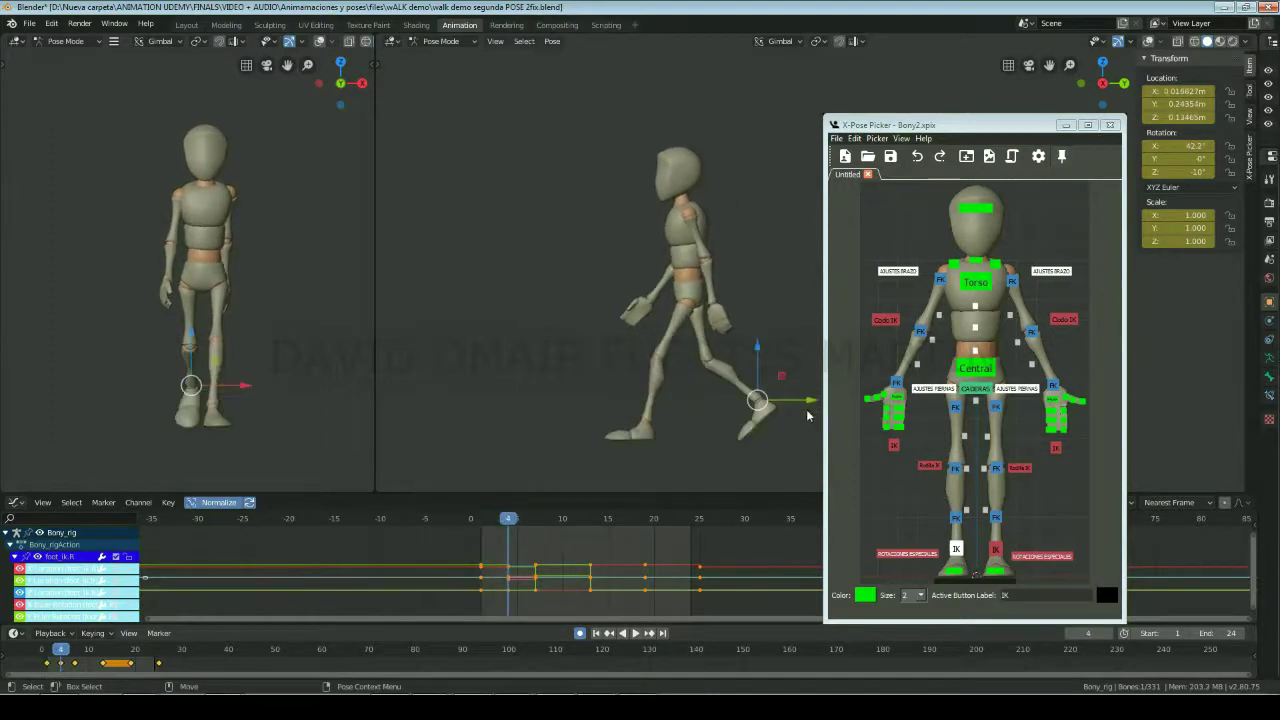
pyautogui.press('Down')
pyautogui.press('Up')
pyautogui.press('Up')
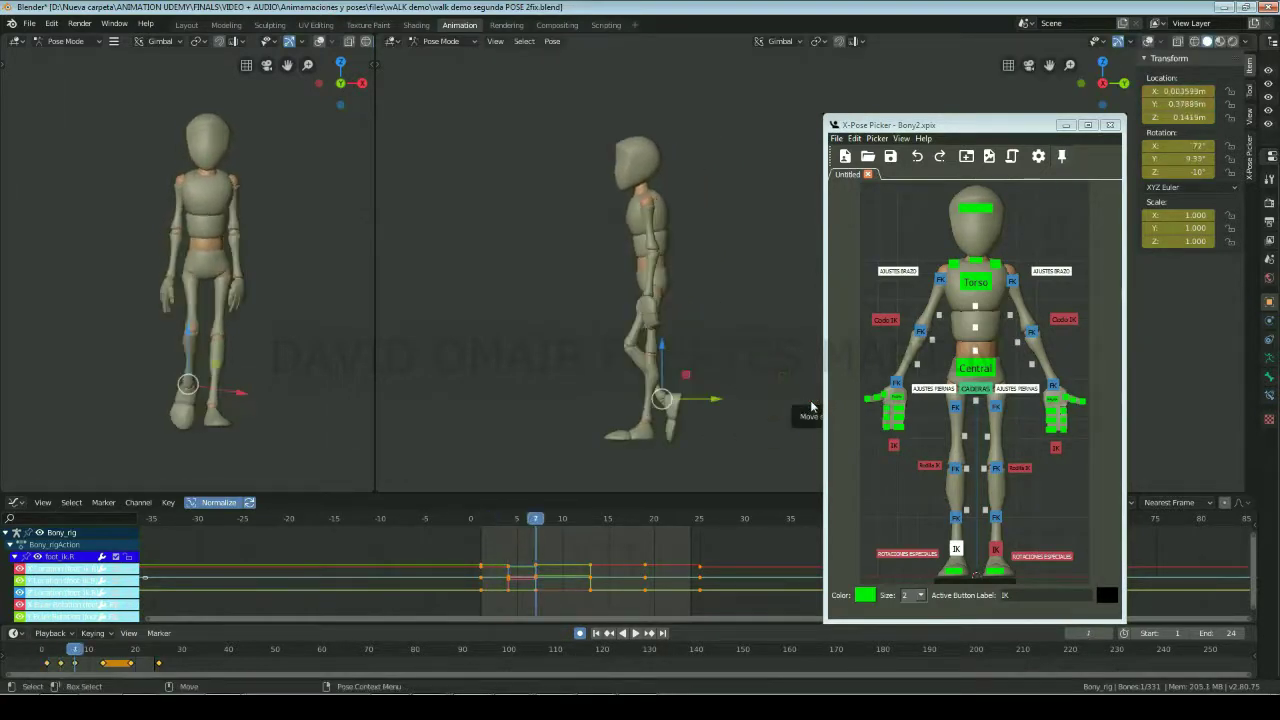
pyautogui.press('Down')
pyautogui.press('Down')
pyautogui.press('Up')
pyautogui.press('Down')
pyautogui.press('Up')
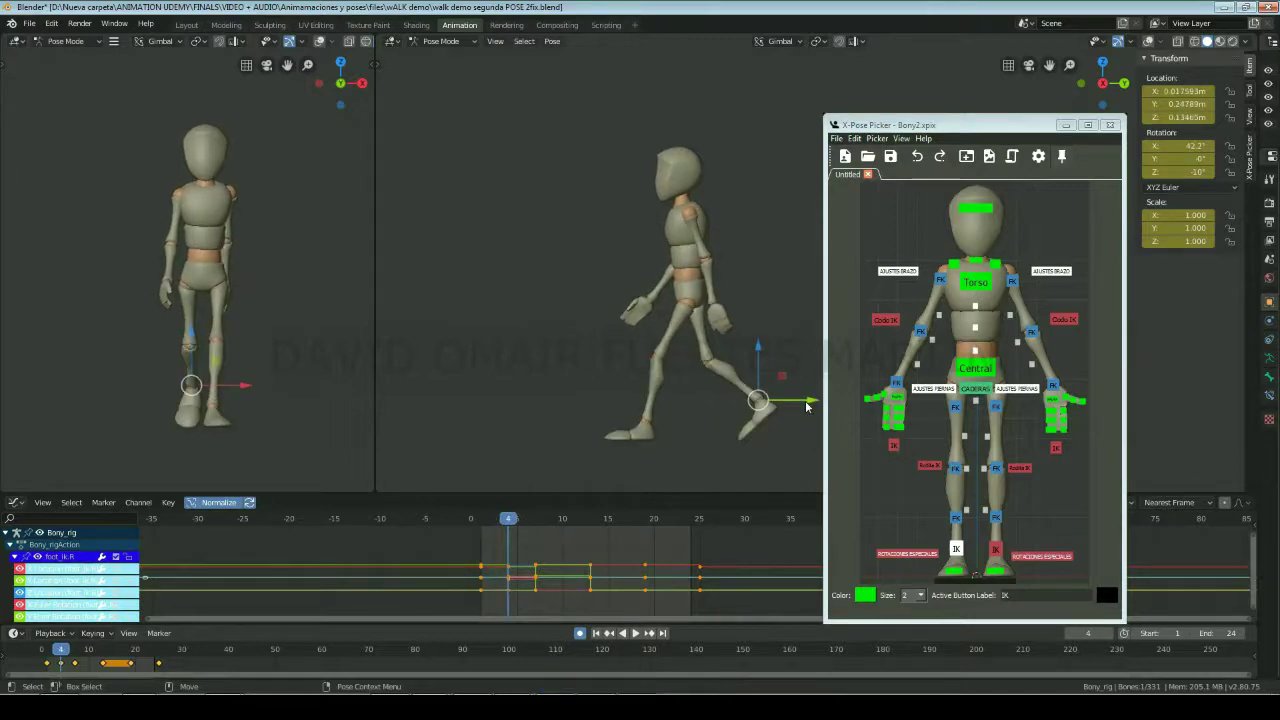
pyautogui.press('r')
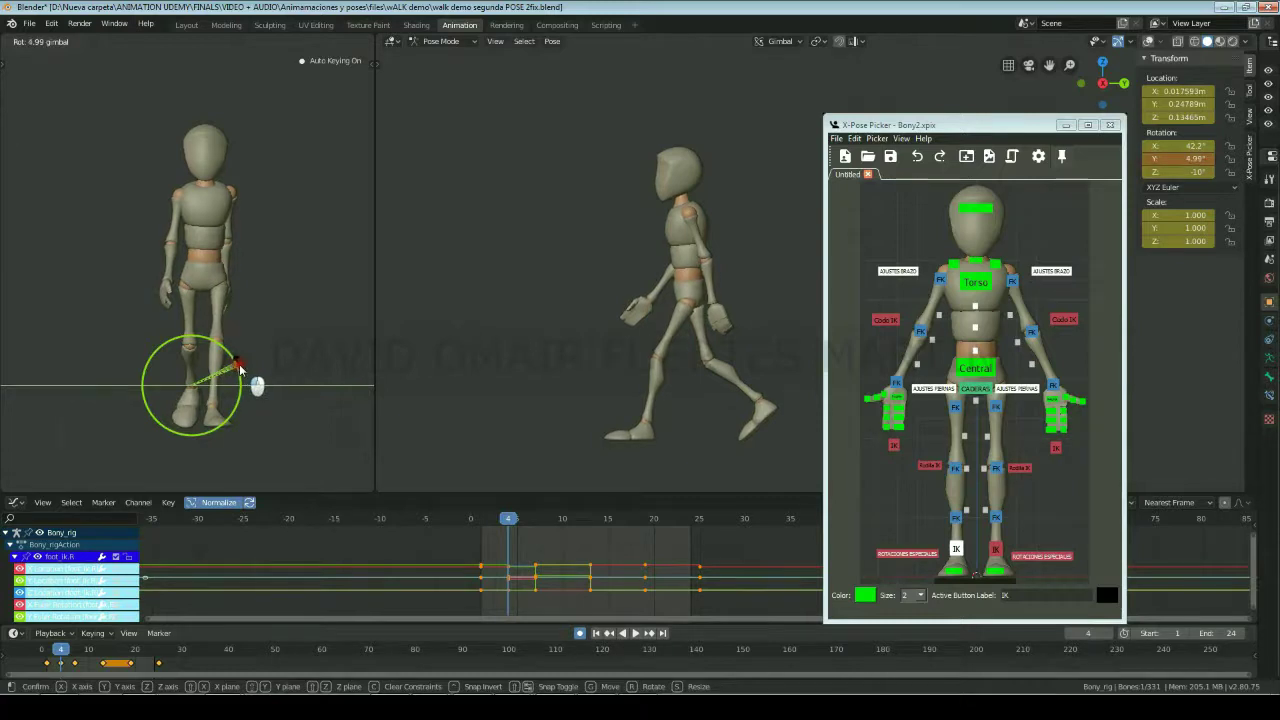
pyautogui.click(240, 370)
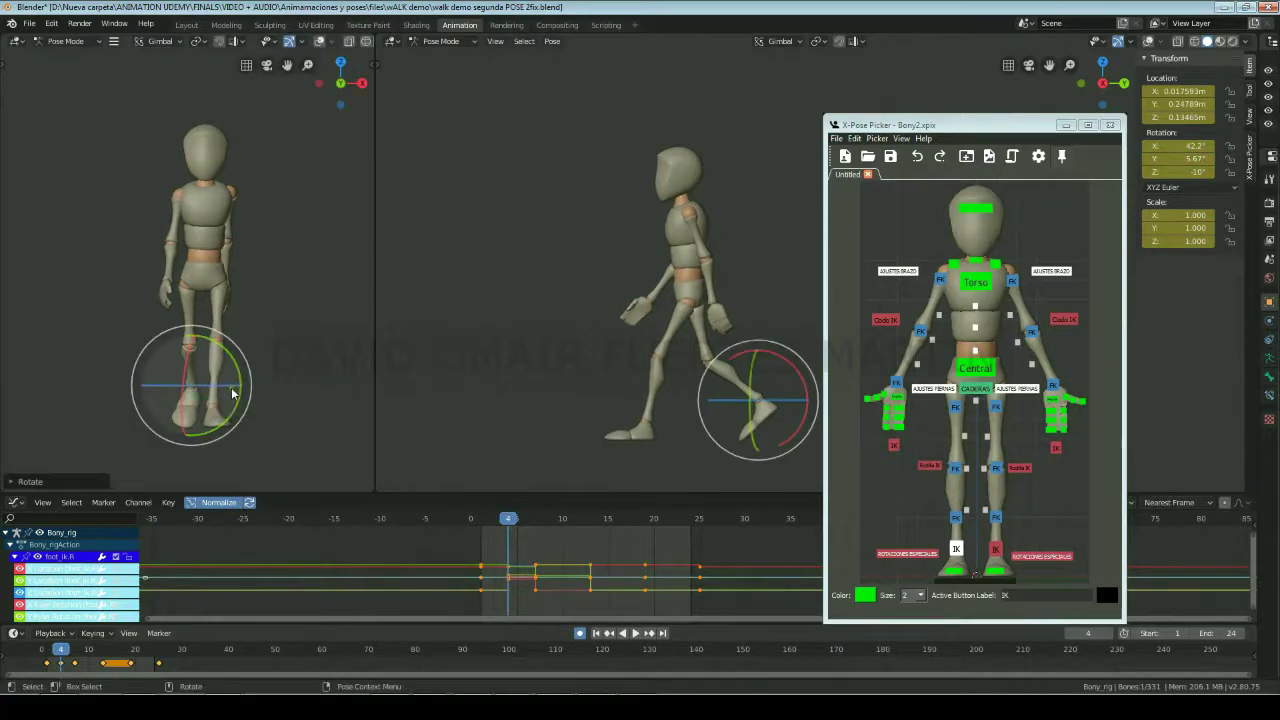
pyautogui.press('r')
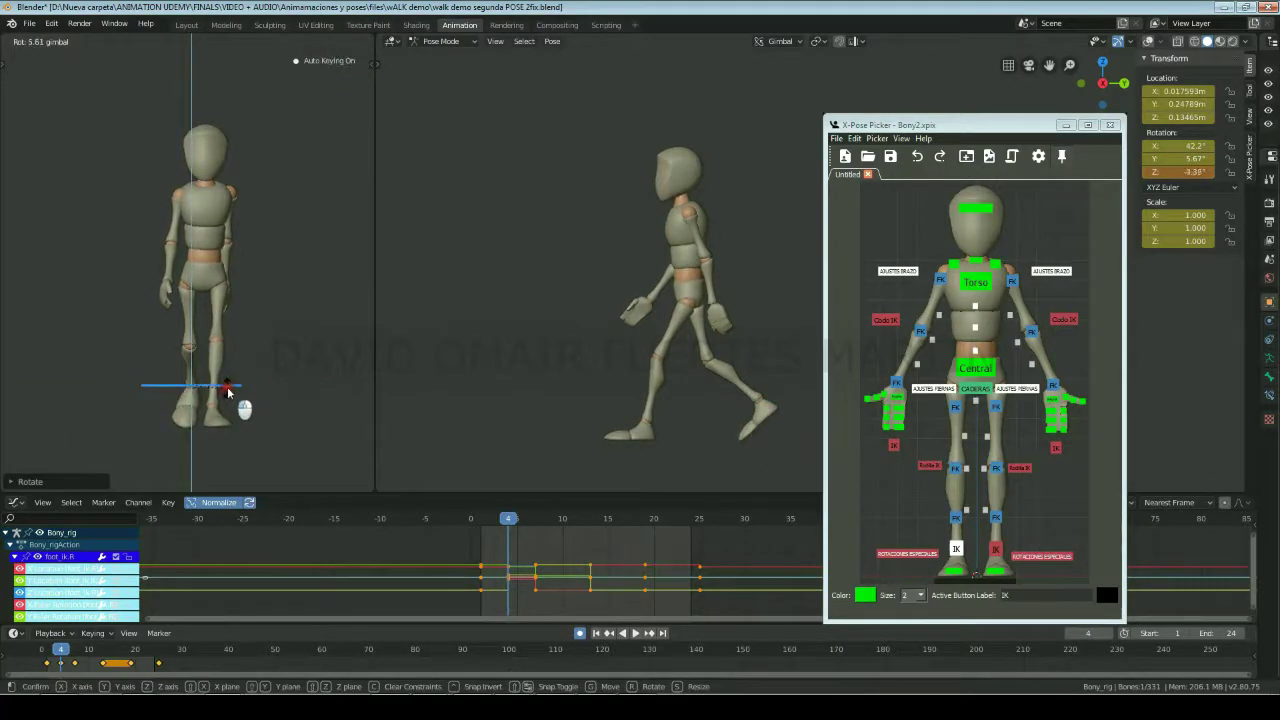
pyautogui.click(228, 390)
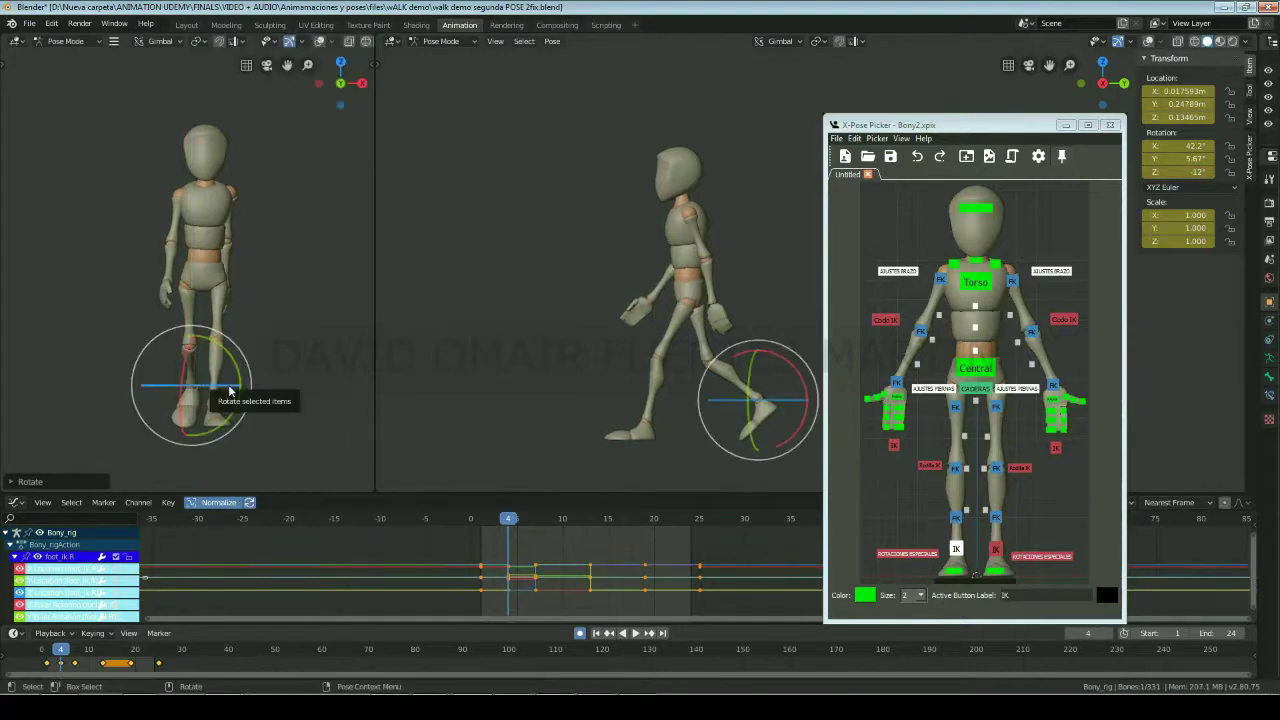
# Step: Recheck frames 1 and 4 and nudge the right foot to about X 0.039, Y 0.243, Z 0.132 m
pyautogui.hotkey('shift', 'Left')
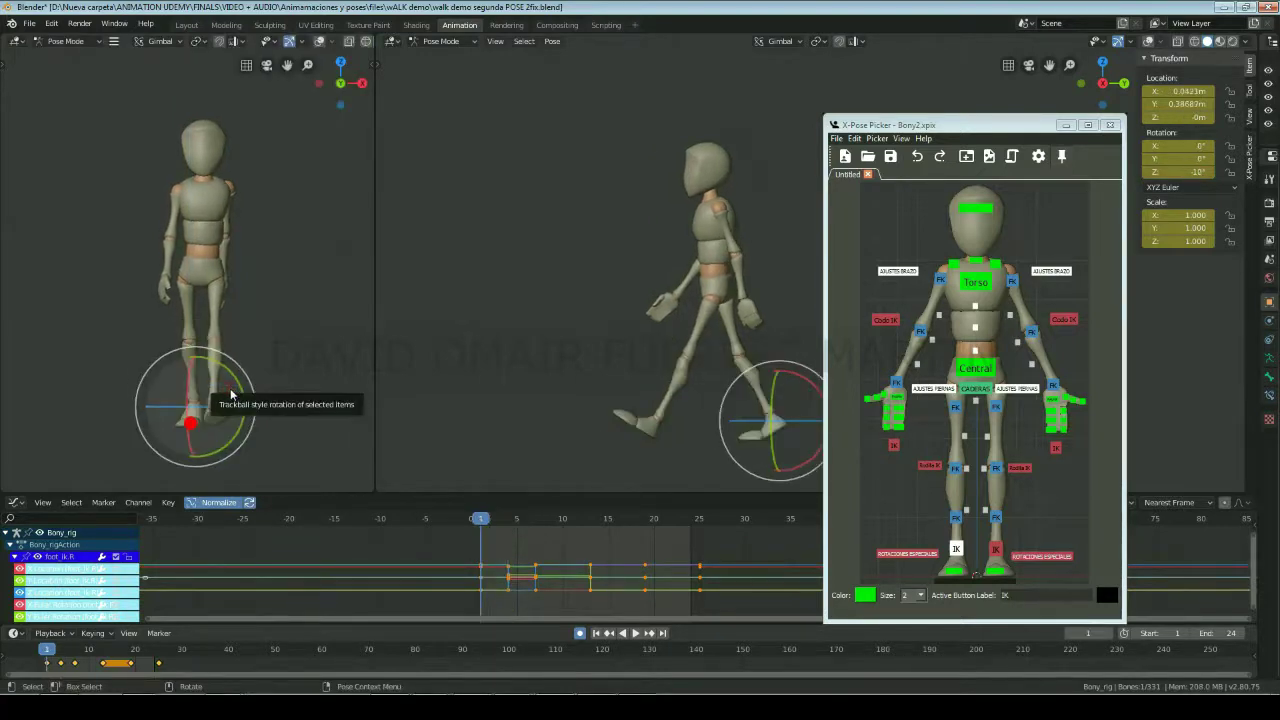
pyautogui.press('Up')
pyautogui.press('Down')
pyautogui.press('Up')
pyautogui.press('Down')
pyautogui.press('Up')
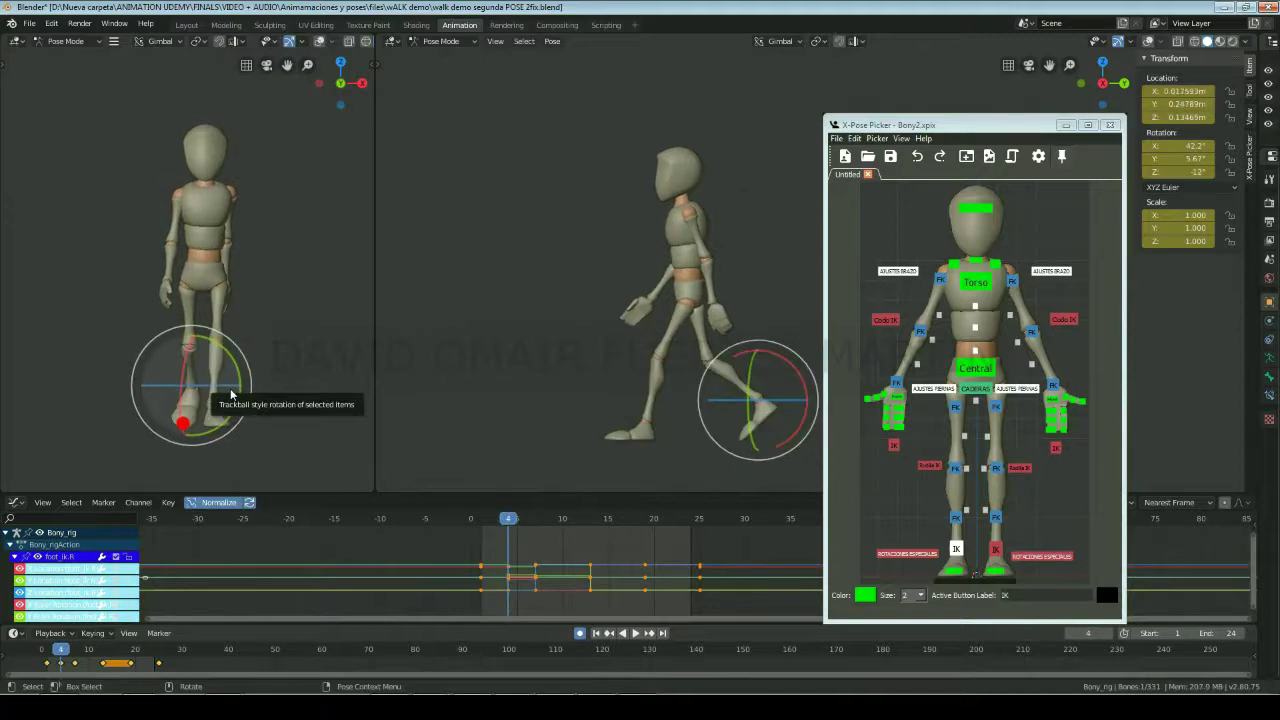
pyautogui.press('Down')
pyautogui.press('Up')
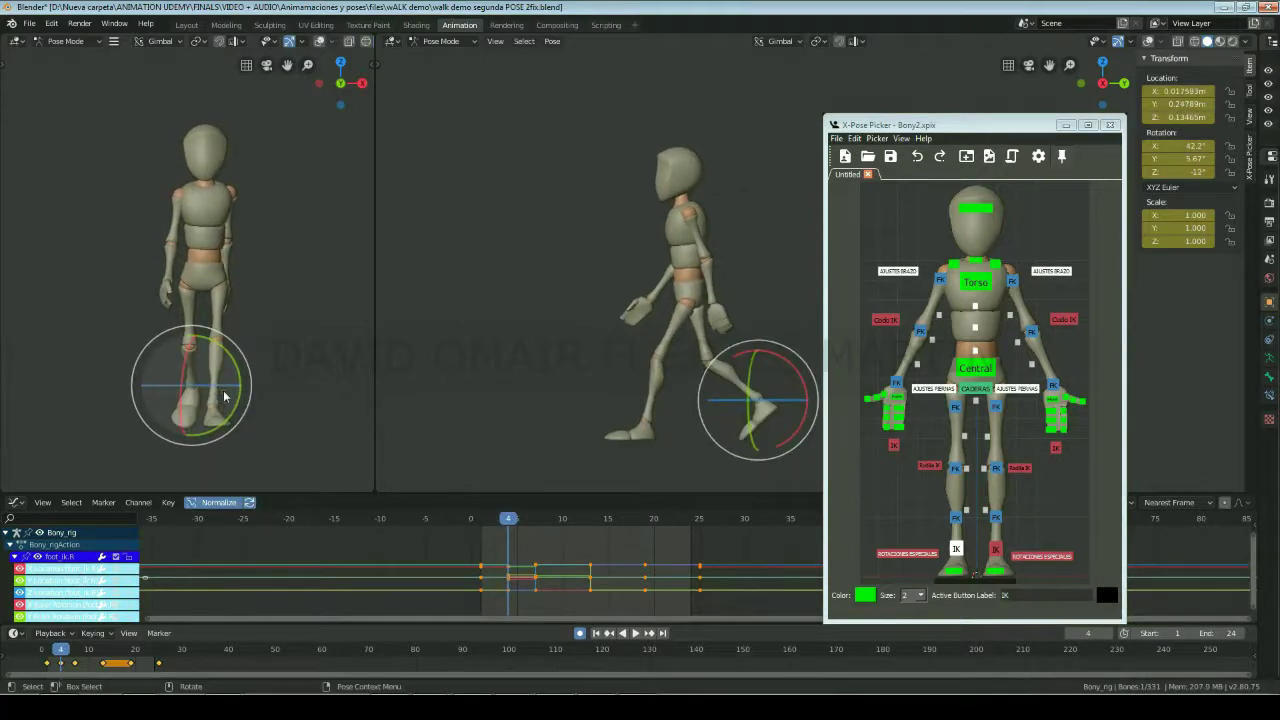
pyautogui.press('w')
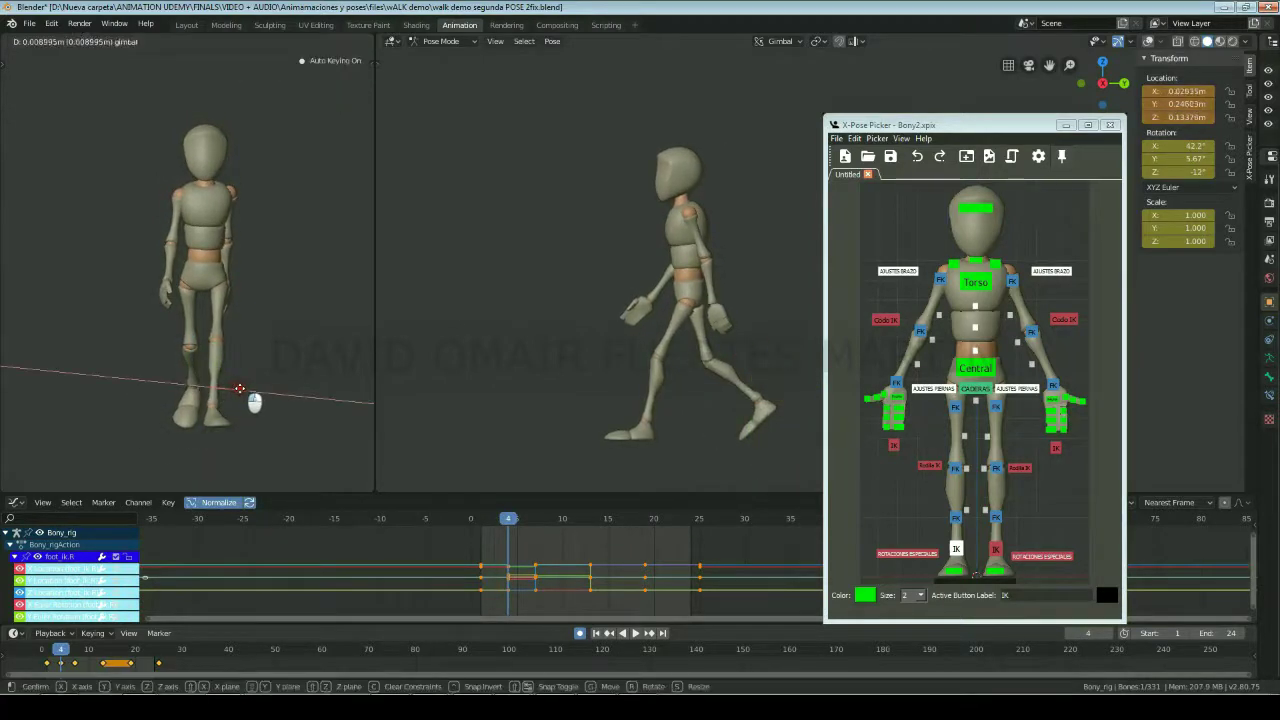
pyautogui.moveTo(240, 393); pyautogui.dragTo(242, 395)
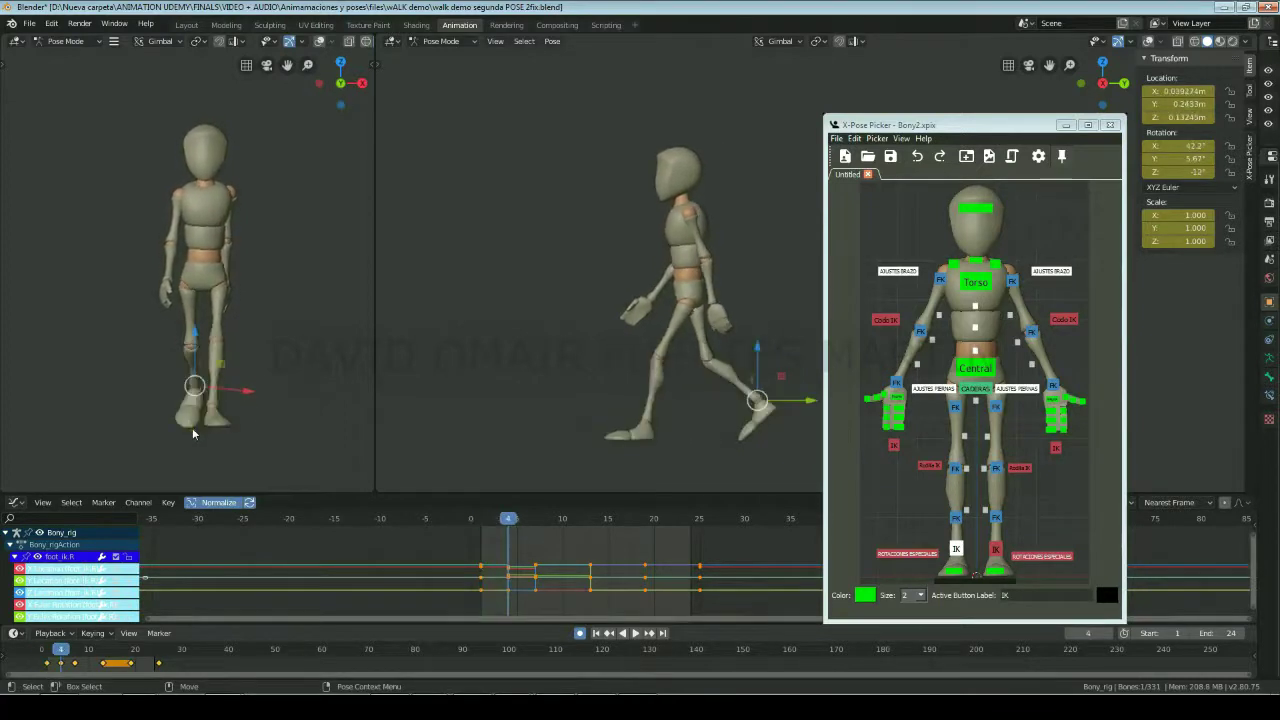
# Step: Apply a Pose Breakdowner blend to both knee IK targets
pyautogui.click(938, 470)
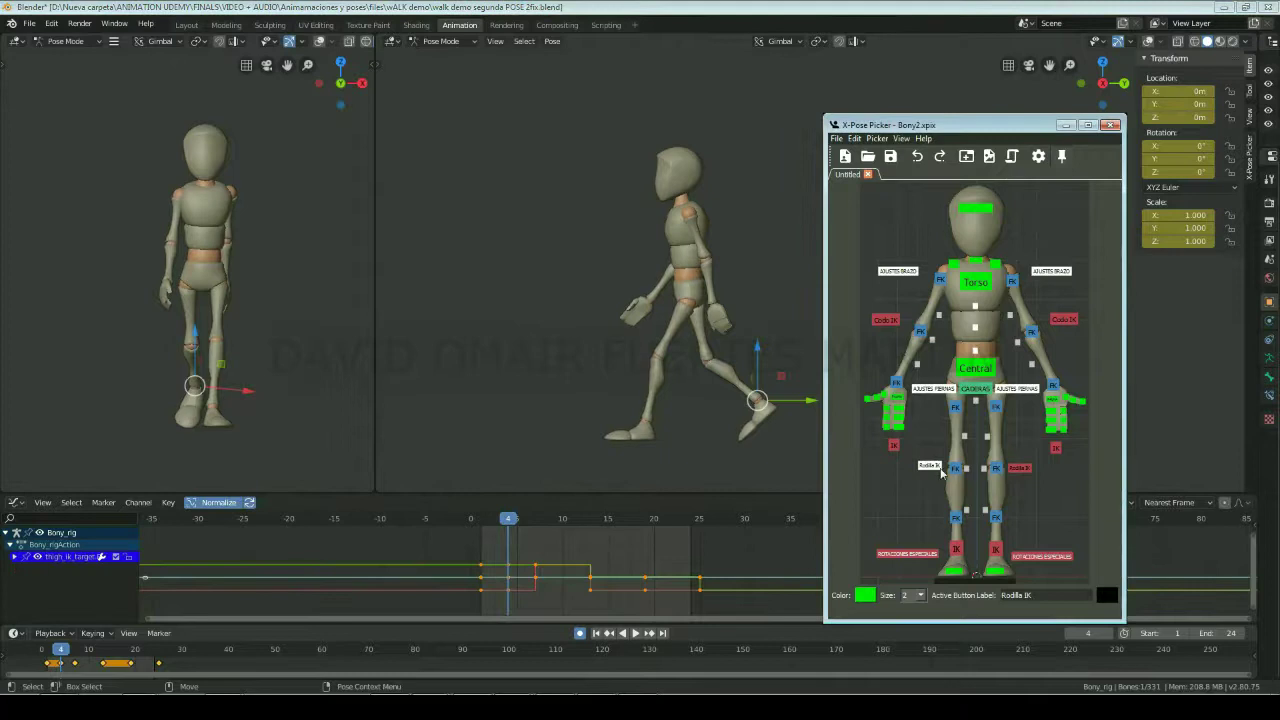
pyautogui.keyDown('shift'); pyautogui.click(1019, 468); pyautogui.keyUp('shift')
pyautogui.click(552, 41)
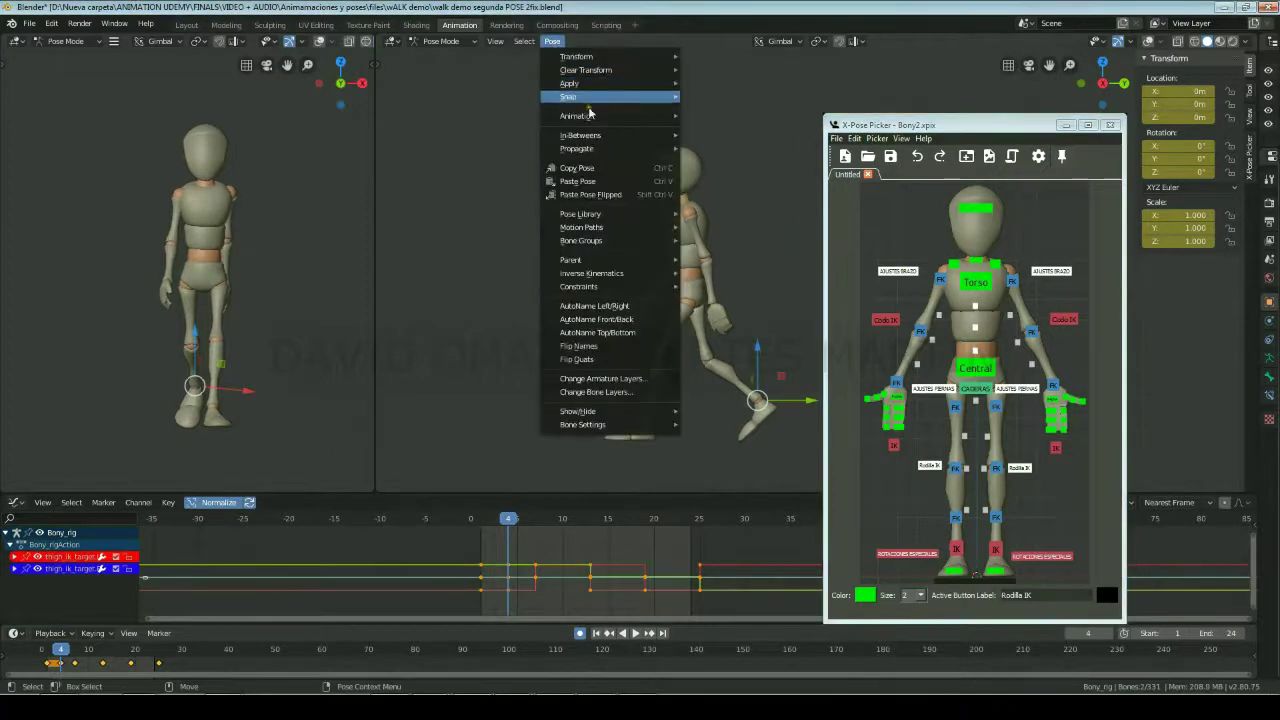
pyautogui.click(730, 185)
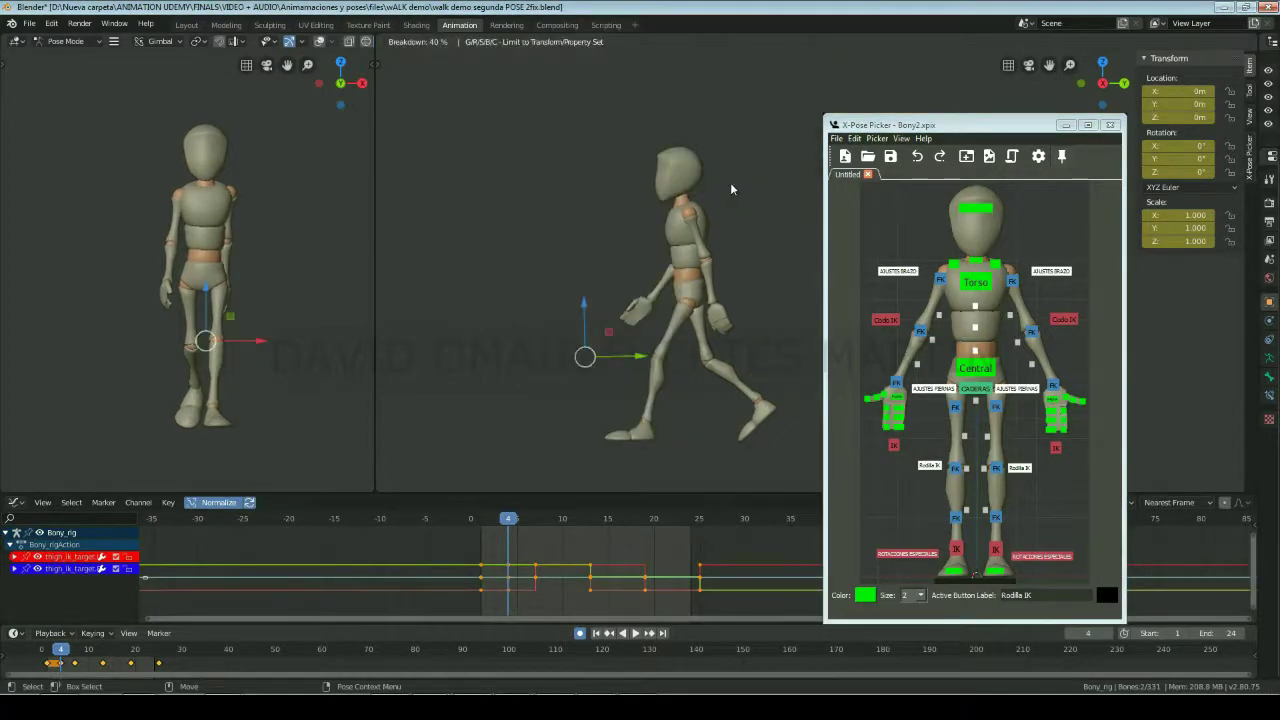
pyautogui.click(730, 182)
# Step: Breakdown both arms' shoulder, forearm and hand FK controls at about 39%
pyautogui.click(946, 282)
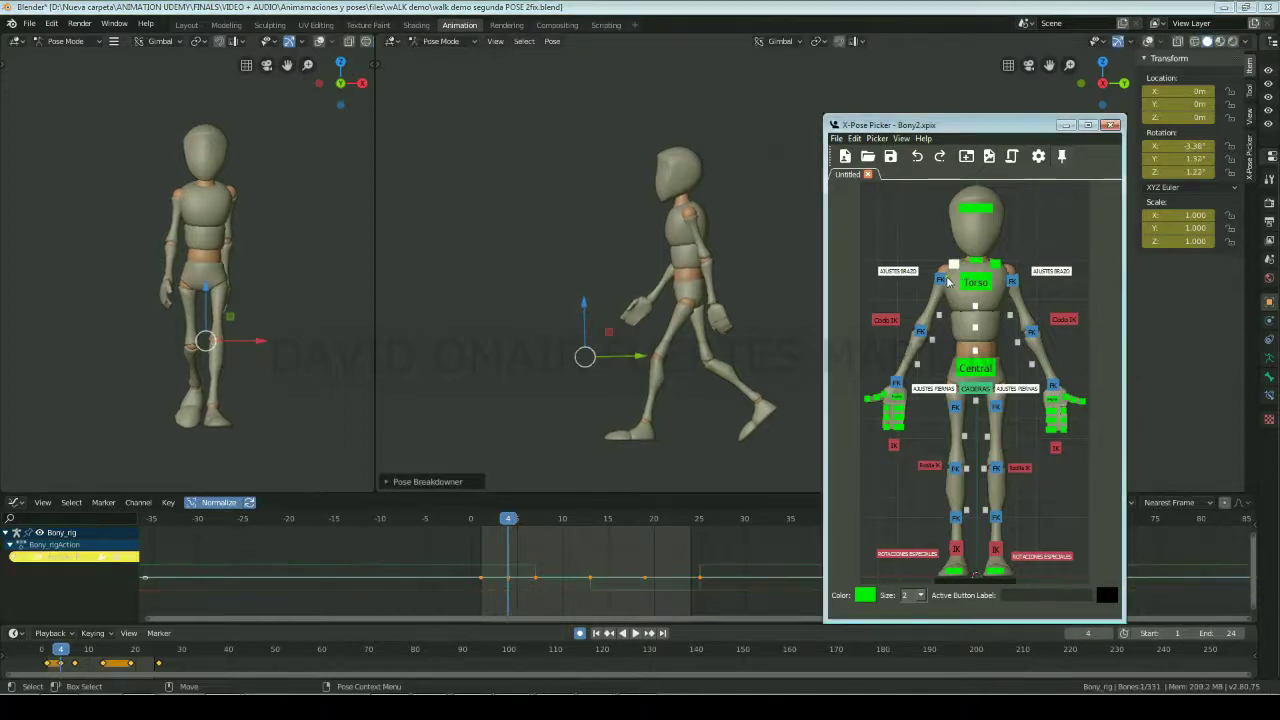
pyautogui.keyDown('shift'); pyautogui.click(920, 330); pyautogui.keyUp('shift')
pyautogui.keyDown('shift'); pyautogui.click(896, 383); pyautogui.keyUp('shift')
pyautogui.keyDown('shift'); pyautogui.click(1012, 281); pyautogui.keyUp('shift')
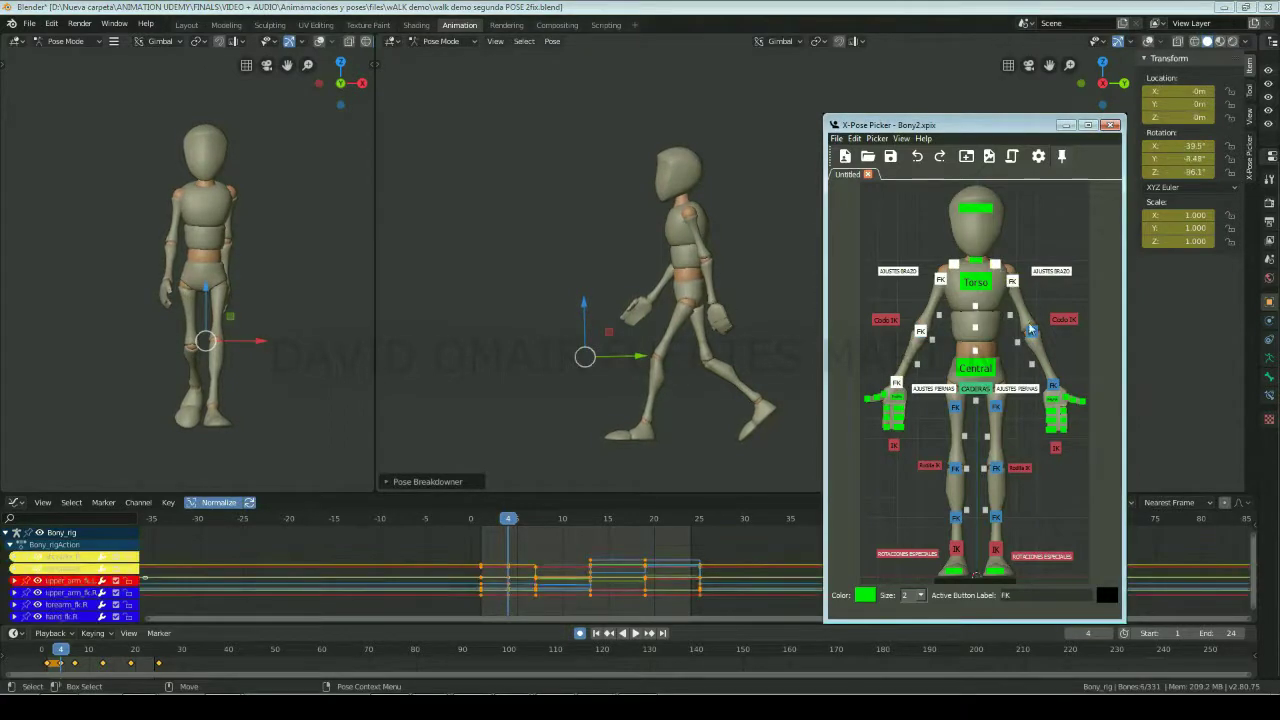
pyautogui.keyDown('shift'); pyautogui.click(1031, 330); pyautogui.keyUp('shift')
pyautogui.keyDown('shift'); pyautogui.click(1052, 385); pyautogui.keyUp('shift')
pyautogui.click(552, 41)
pyautogui.moveTo(581, 135)
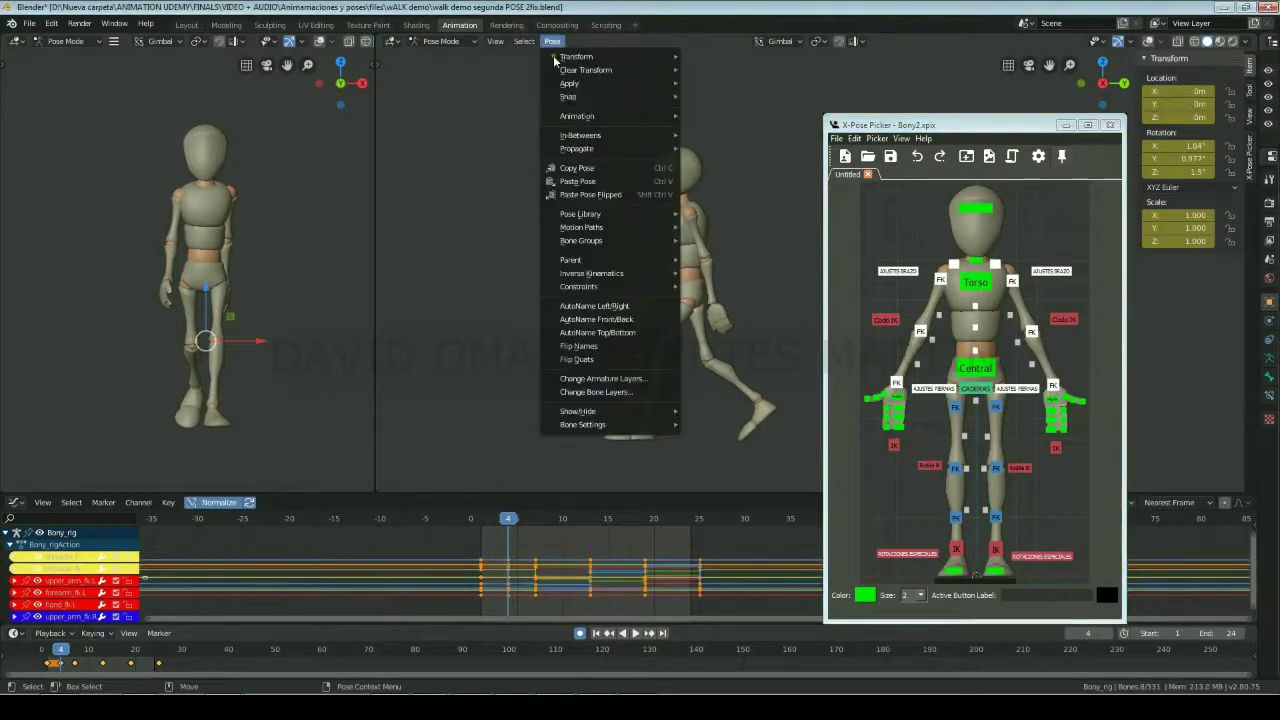
pyautogui.click(743, 188)
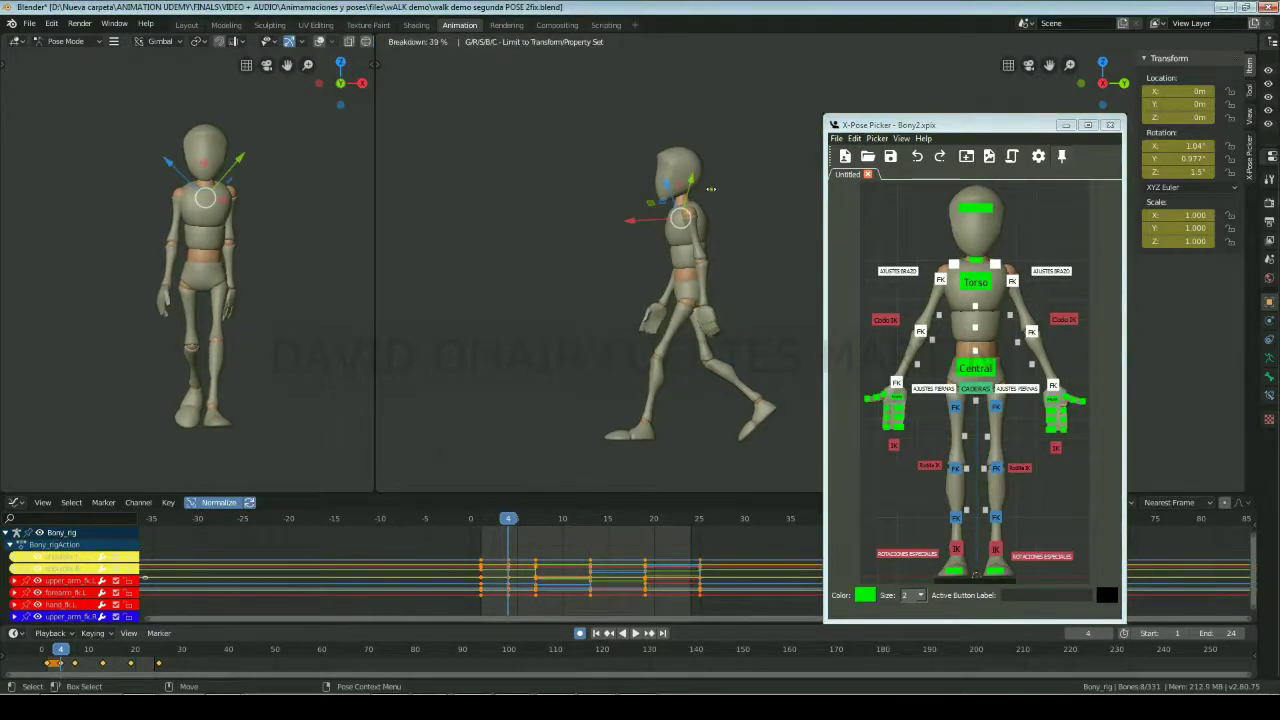
pyautogui.click(647, 190)
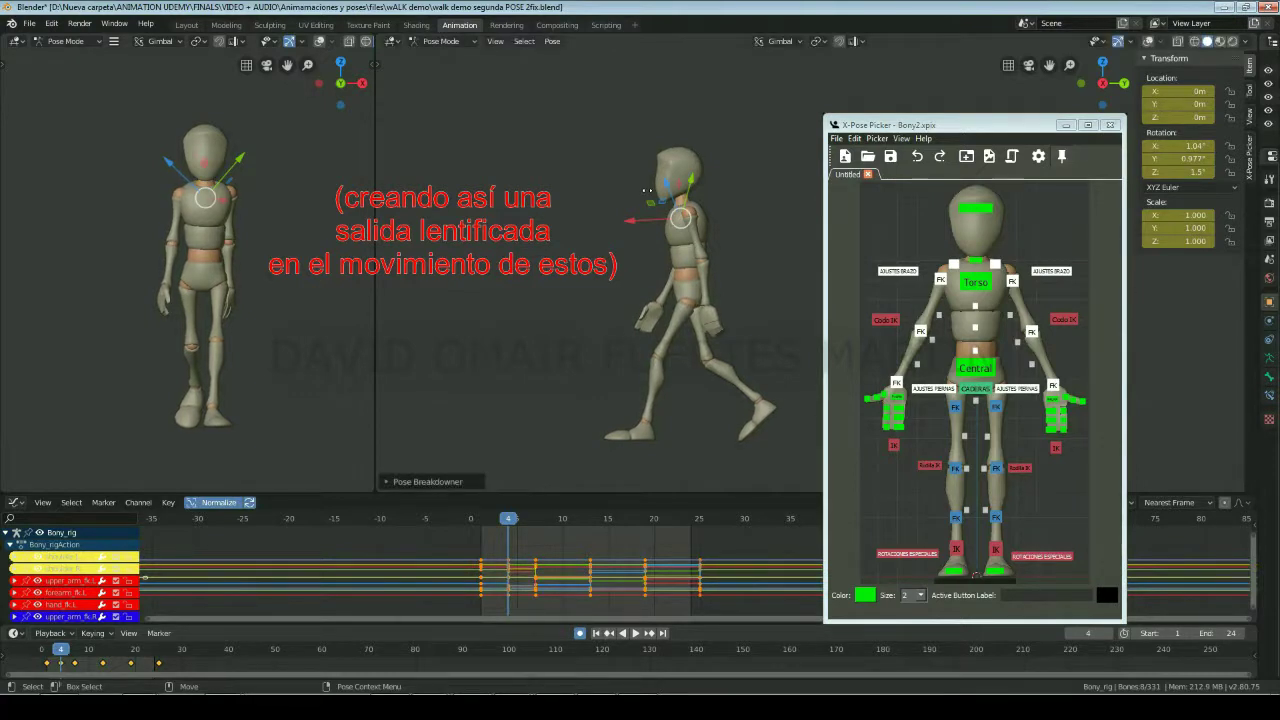
# Step: Rotate the left forearm FK control slightly back
pyautogui.click(1032, 330)
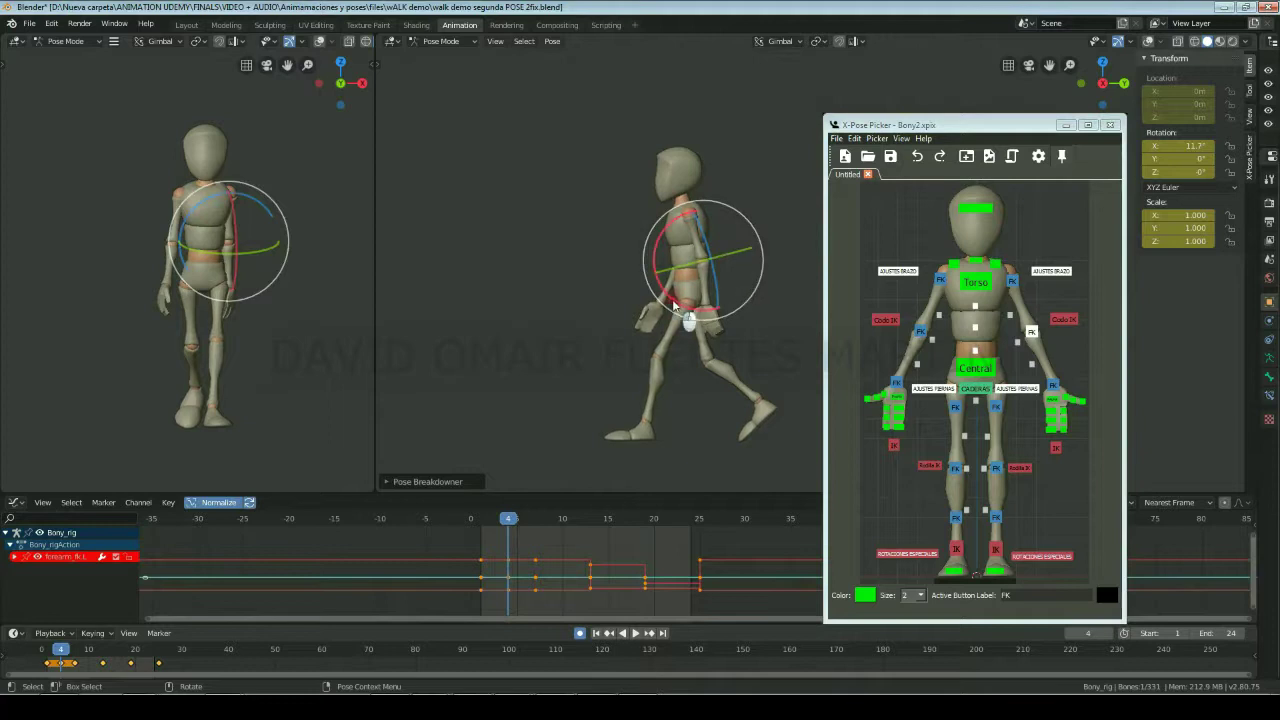
pyautogui.moveTo(673, 305); pyautogui.dragTo(678, 306)
pyautogui.click(678, 306)
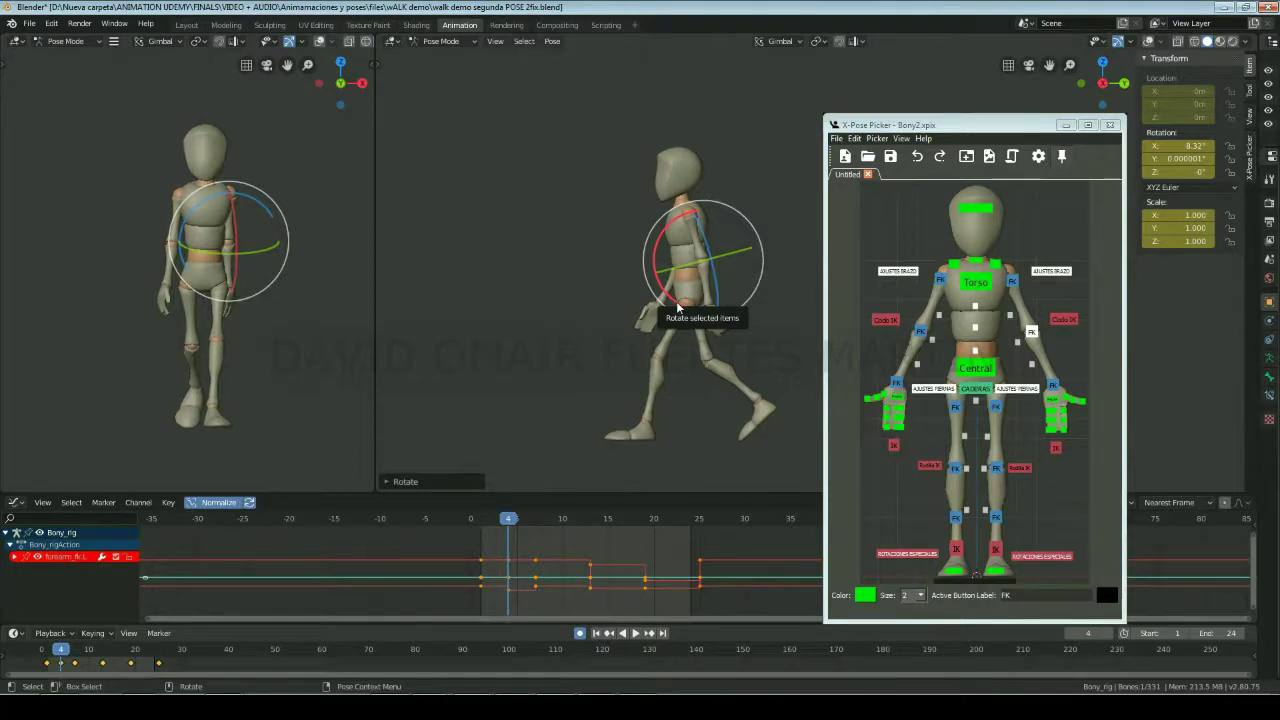
# Step: Blend the head toward a breakdown pose, then select all controls and play the walk
pyautogui.click(960, 211)
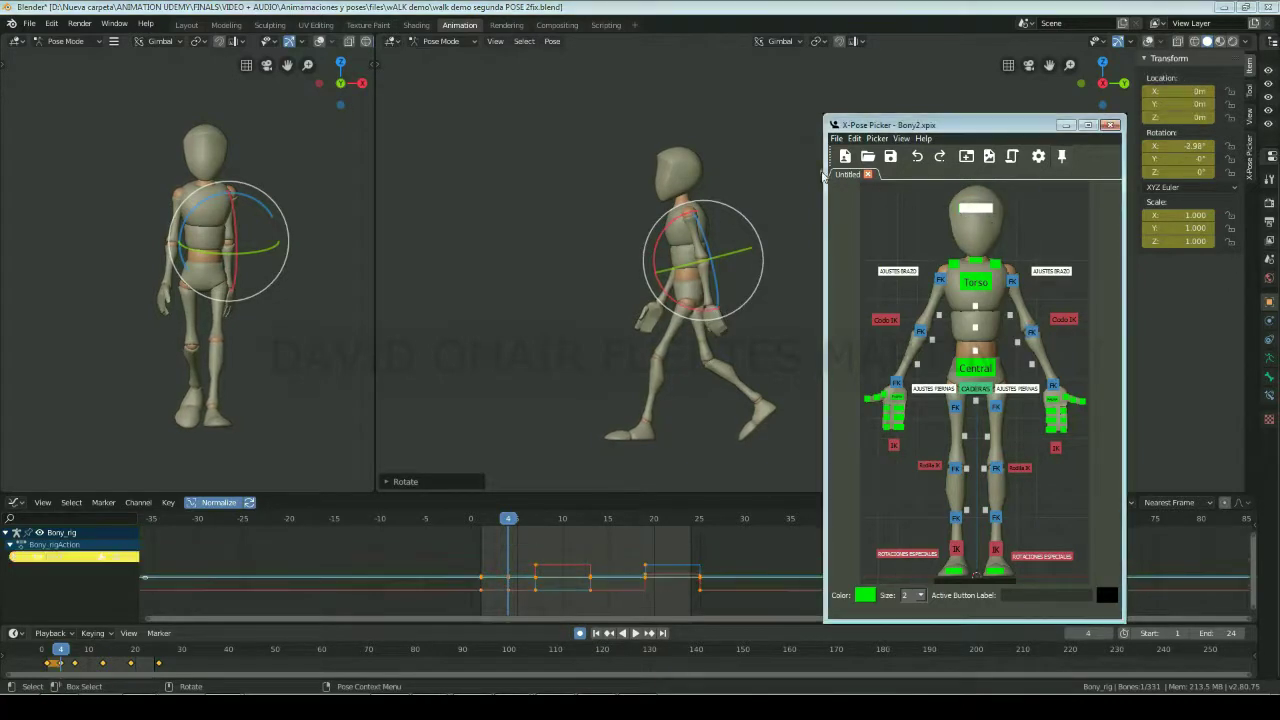
pyautogui.click(552, 41)
pyautogui.moveTo(581, 135)
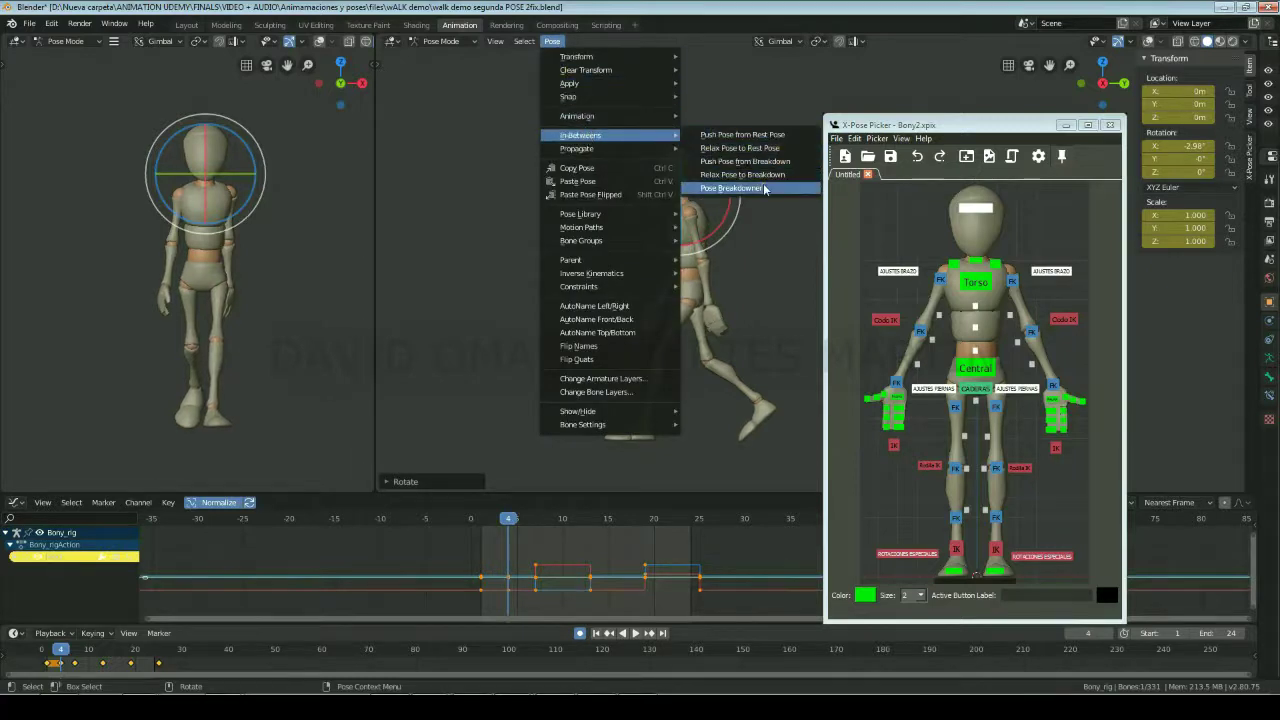
pyautogui.click(763, 188)
pyautogui.click(763, 188)
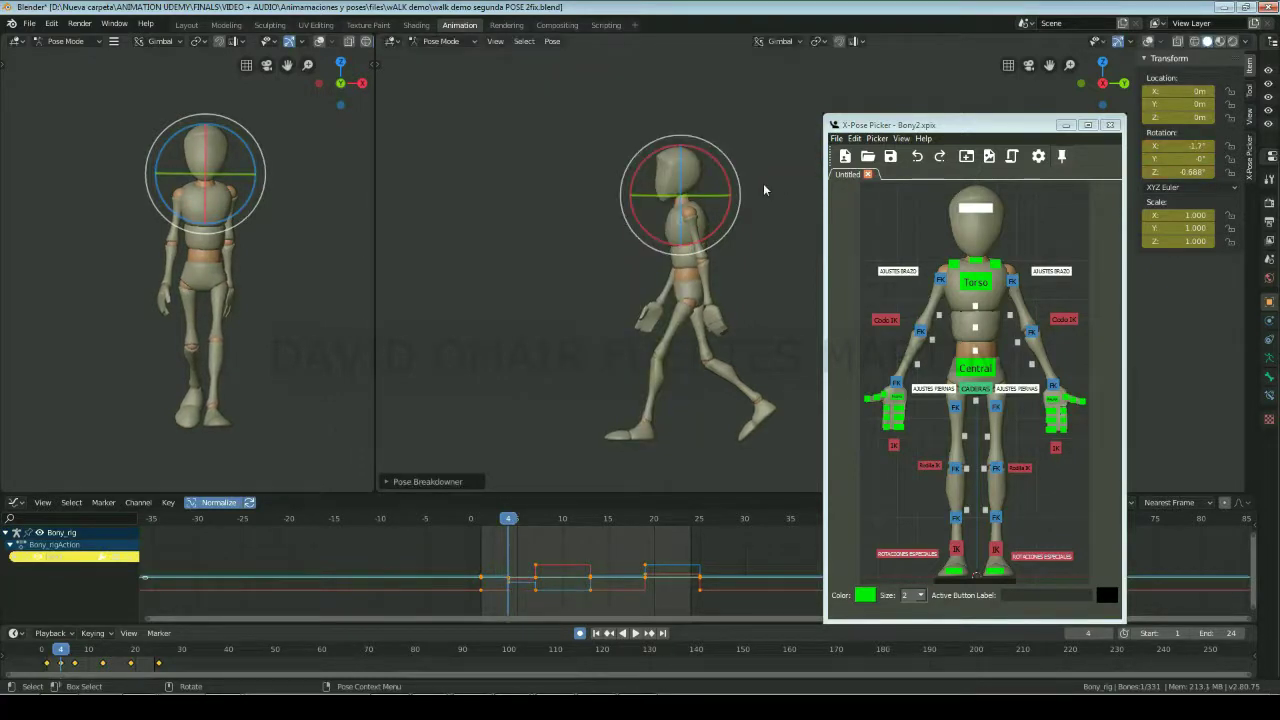
pyautogui.moveTo(853, 184); pyautogui.dragTo(1120, 600)
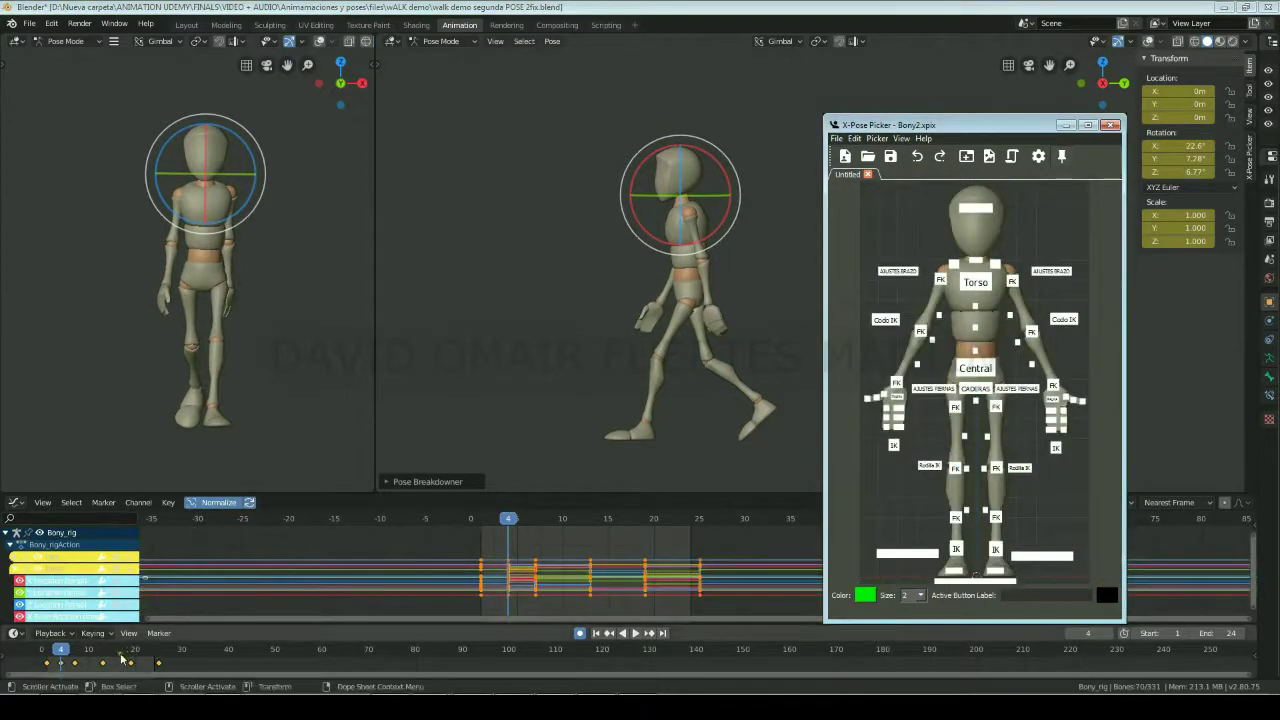
pyautogui.press('space')
pyautogui.press('space')
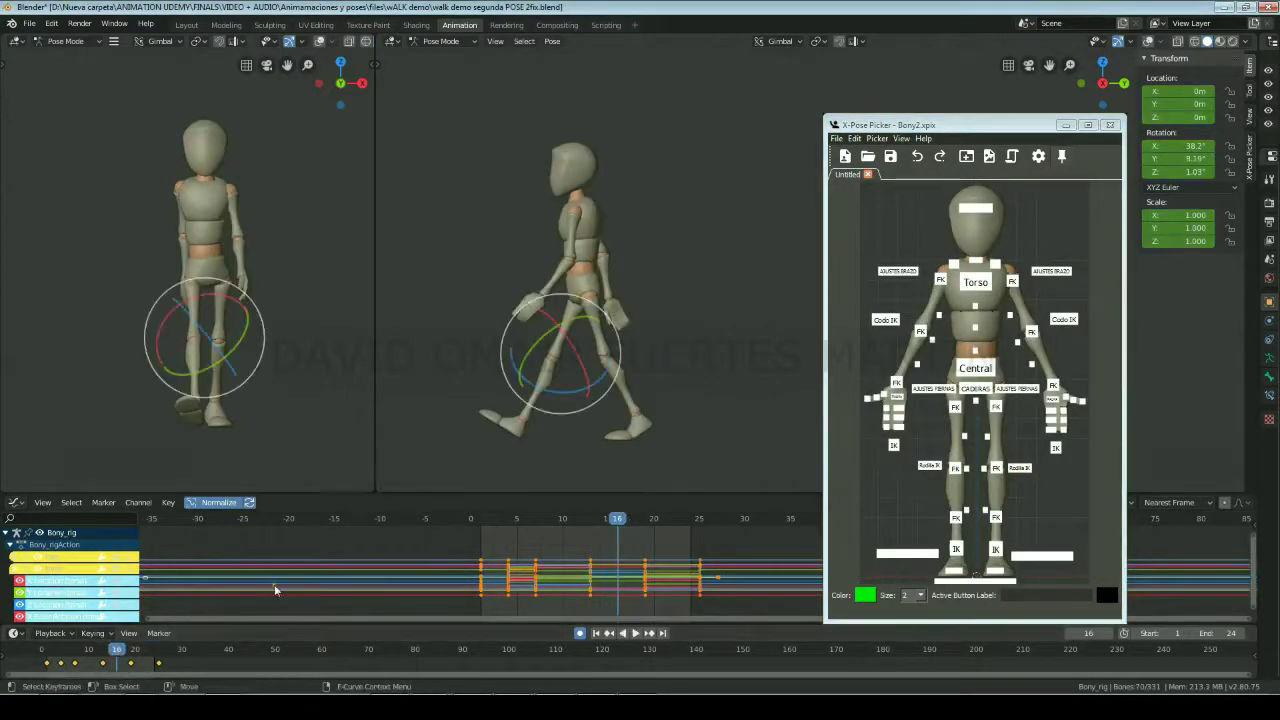
# Step: Clear the Central control's rotation, give it a breakdown blend and shift the body
pyautogui.click(893, 357)
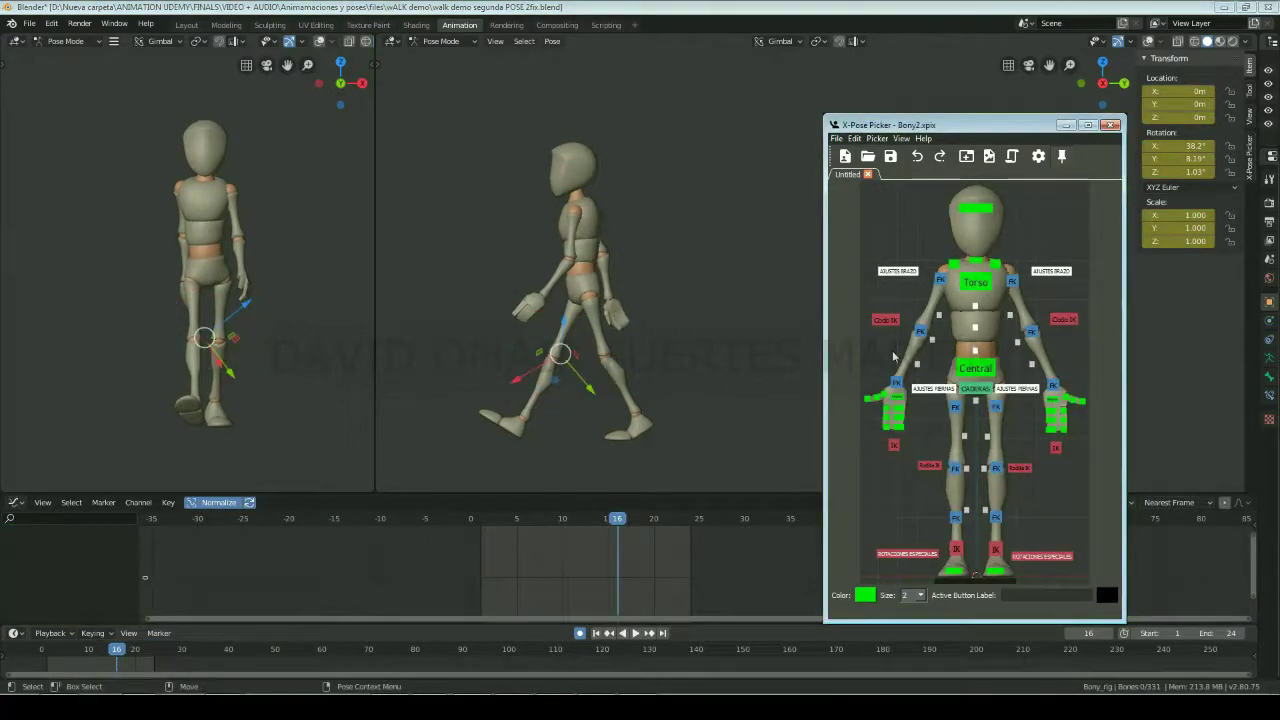
pyautogui.click(975, 368)
pyautogui.hotkey('alt', 'r')
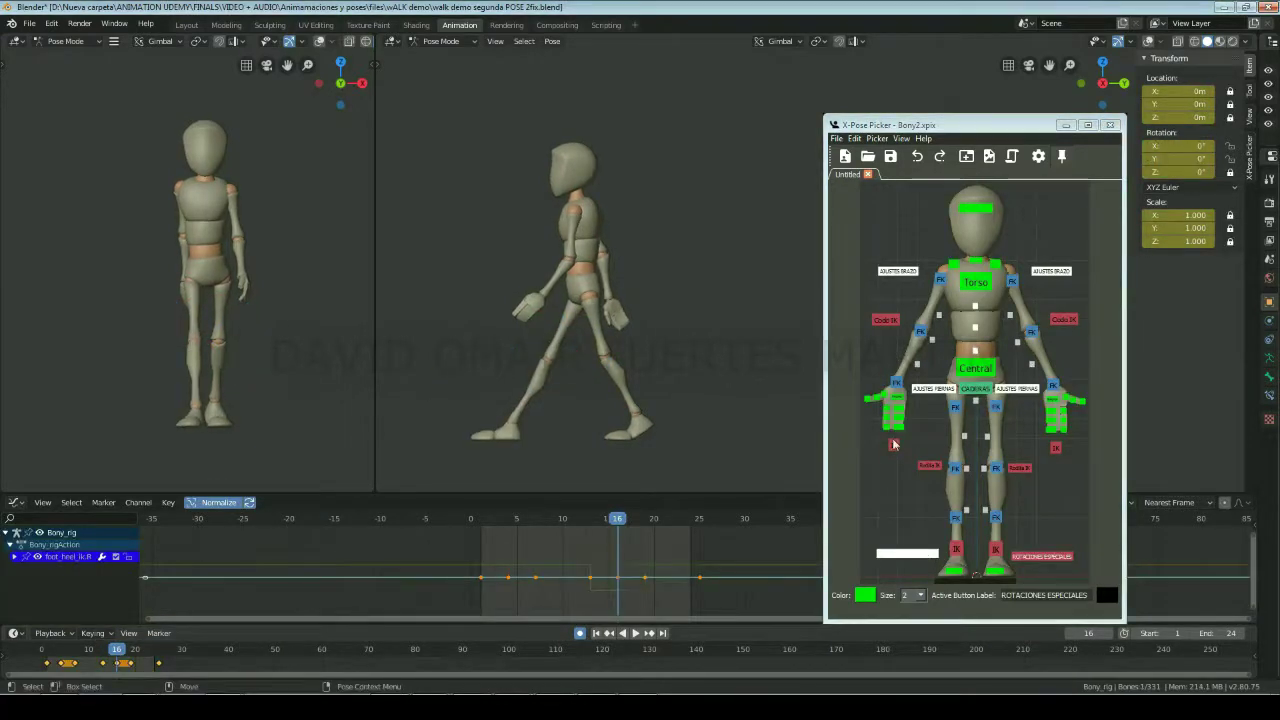
pyautogui.click(552, 41)
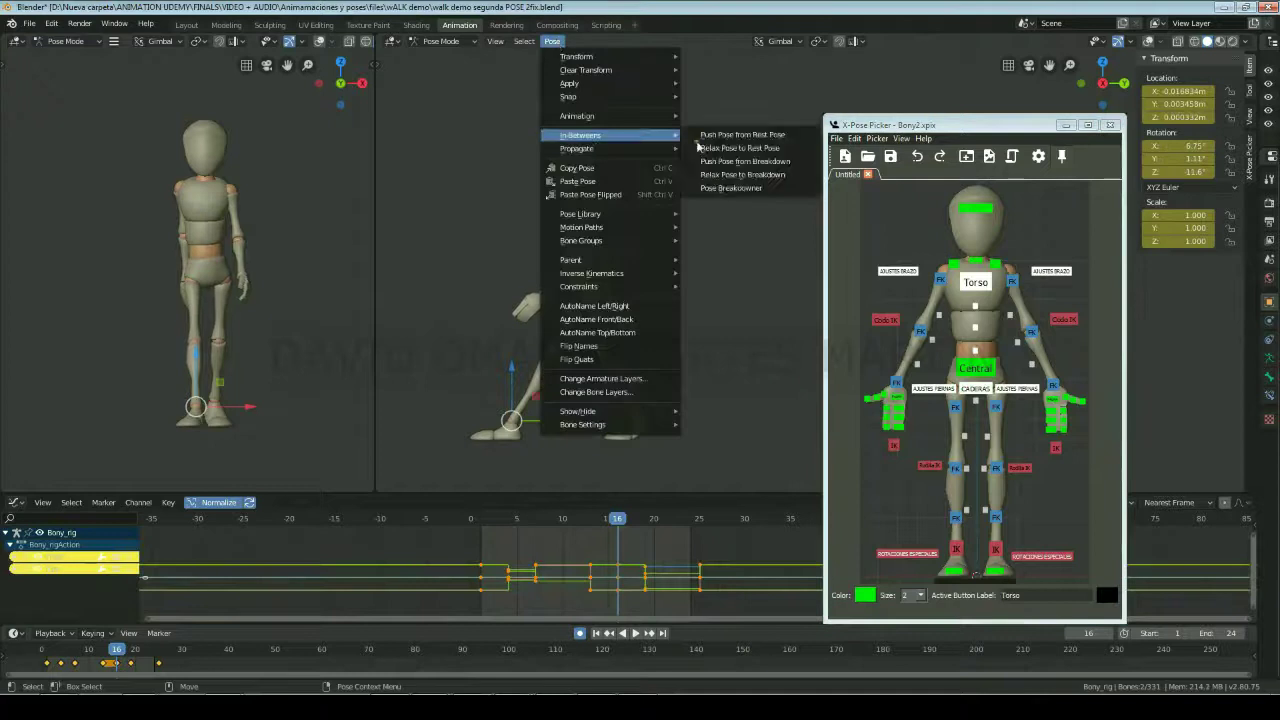
pyautogui.click(743, 191)
pyautogui.click(612, 126)
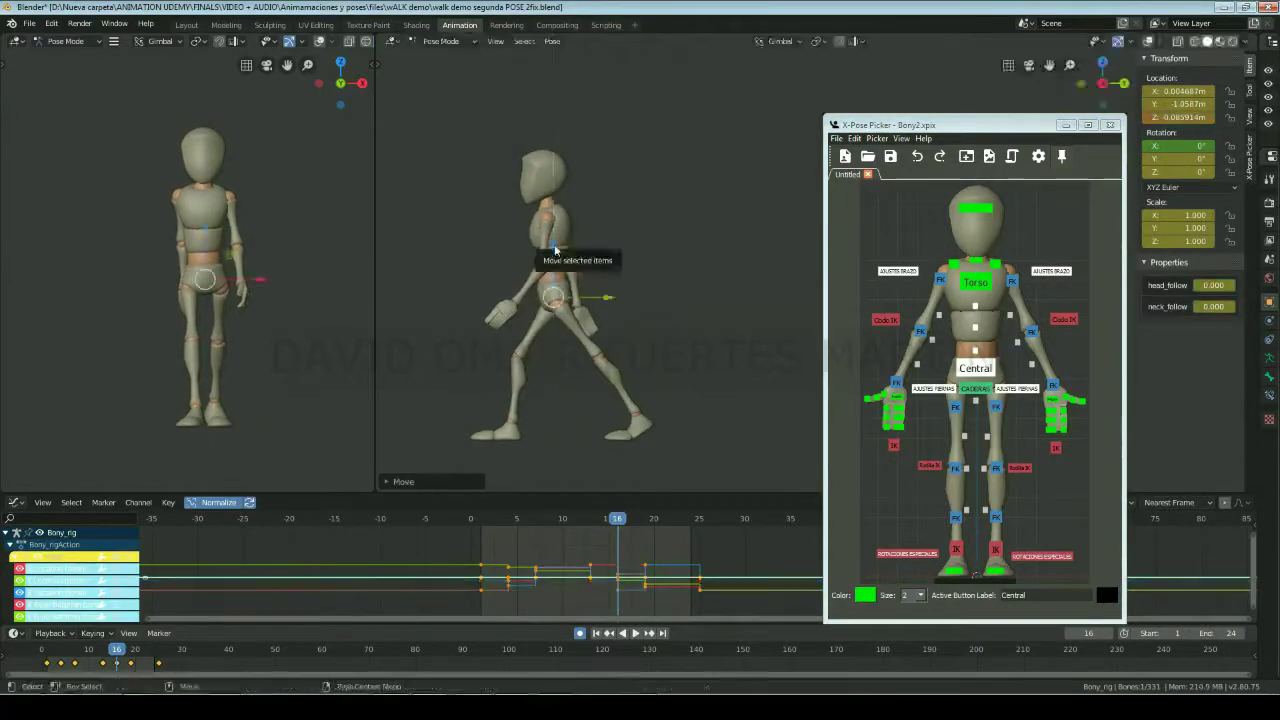
pyautogui.moveTo(558, 252); pyautogui.dragTo(556, 238)
pyautogui.click(556, 238)
# Step: Rotate, lift and roll the foot IK to about 47.2° X, -7.47° Y, 12.4° Z
pyautogui.click(995, 549)
pyautogui.press('r')
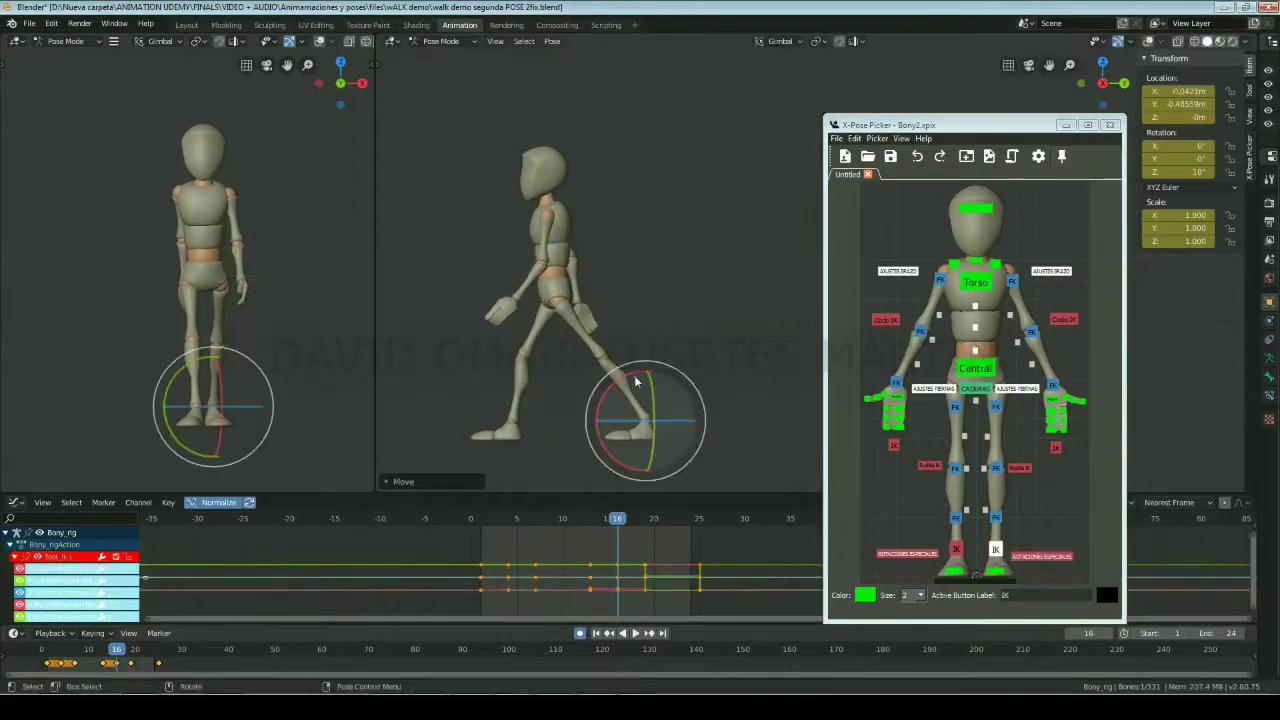
pyautogui.click(659, 443)
pyautogui.press('g')
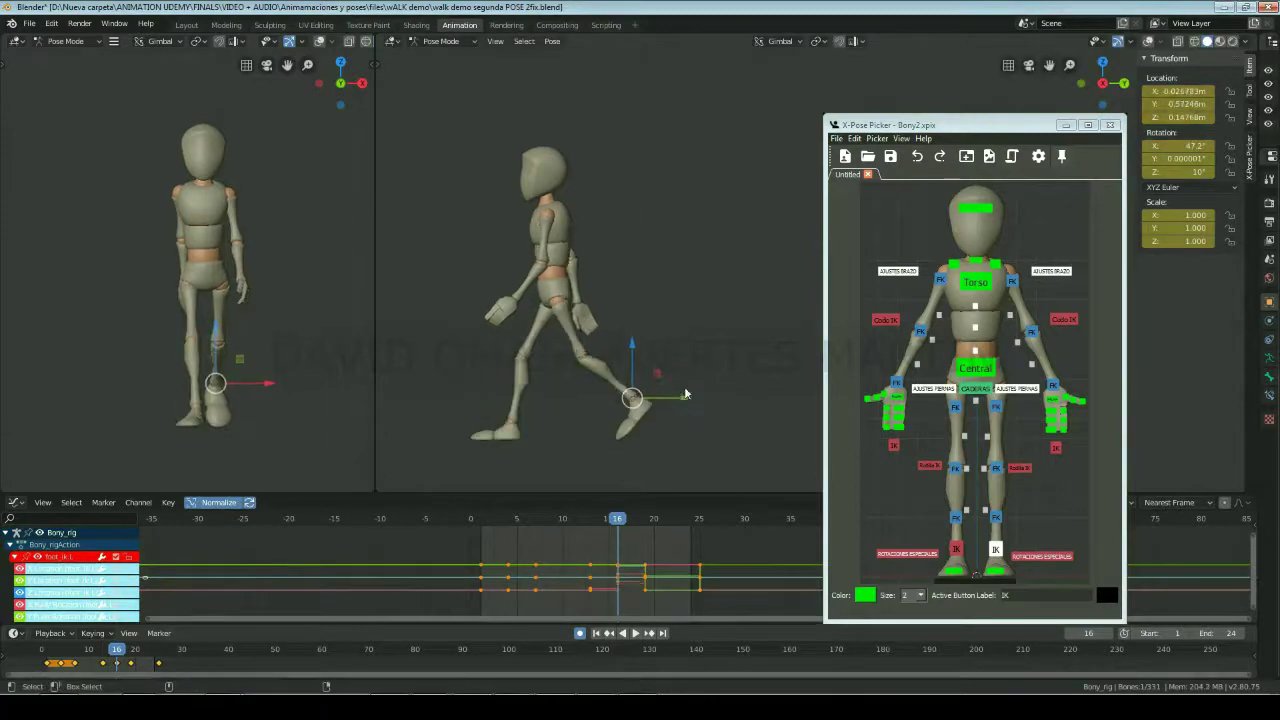
pyautogui.click(682, 400)
pyautogui.moveTo(682, 400); pyautogui.dragTo(673, 404)
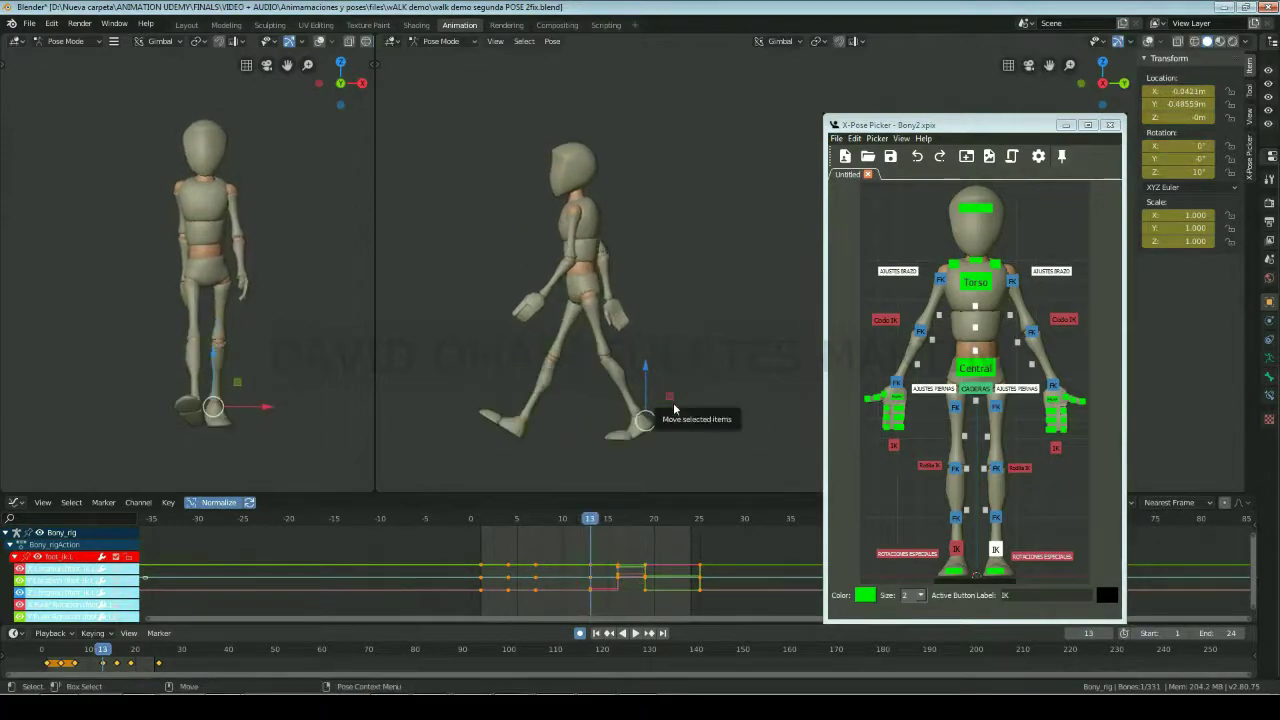
pyautogui.press('Up')
pyautogui.press('r')
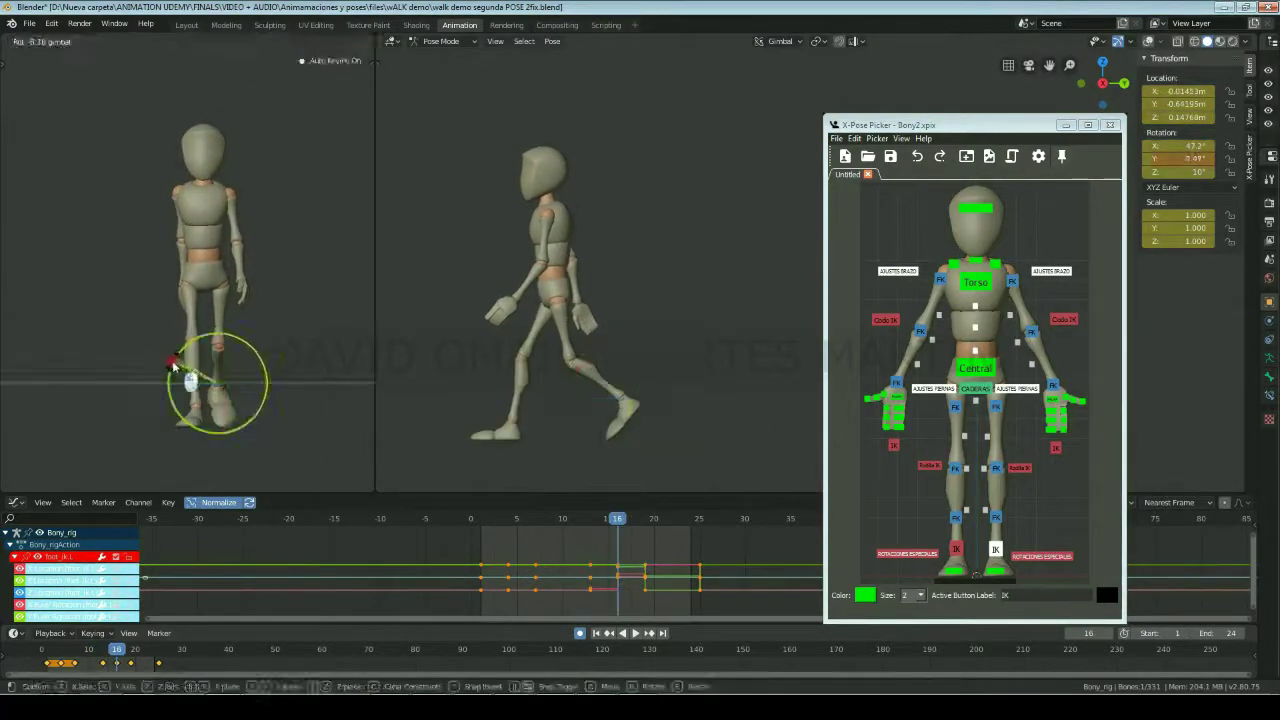
pyautogui.moveTo(186, 371)
pyautogui.mouseDown()
pyautogui.moveTo(220, 385)
pyautogui.moveTo(252, 371)
pyautogui.mouseUp()
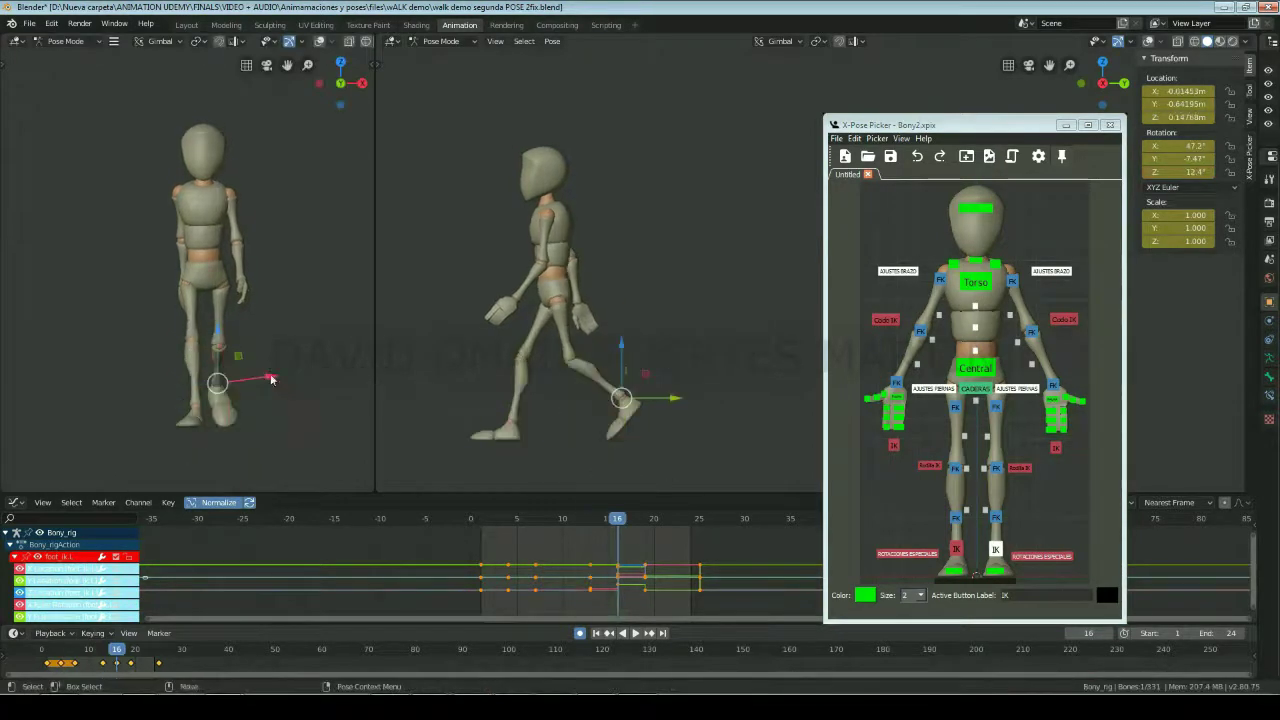
pyautogui.click(657, 351)
# Step: Clear the arms' transforms with Pose > Clear Transform
pyautogui.click(552, 41)
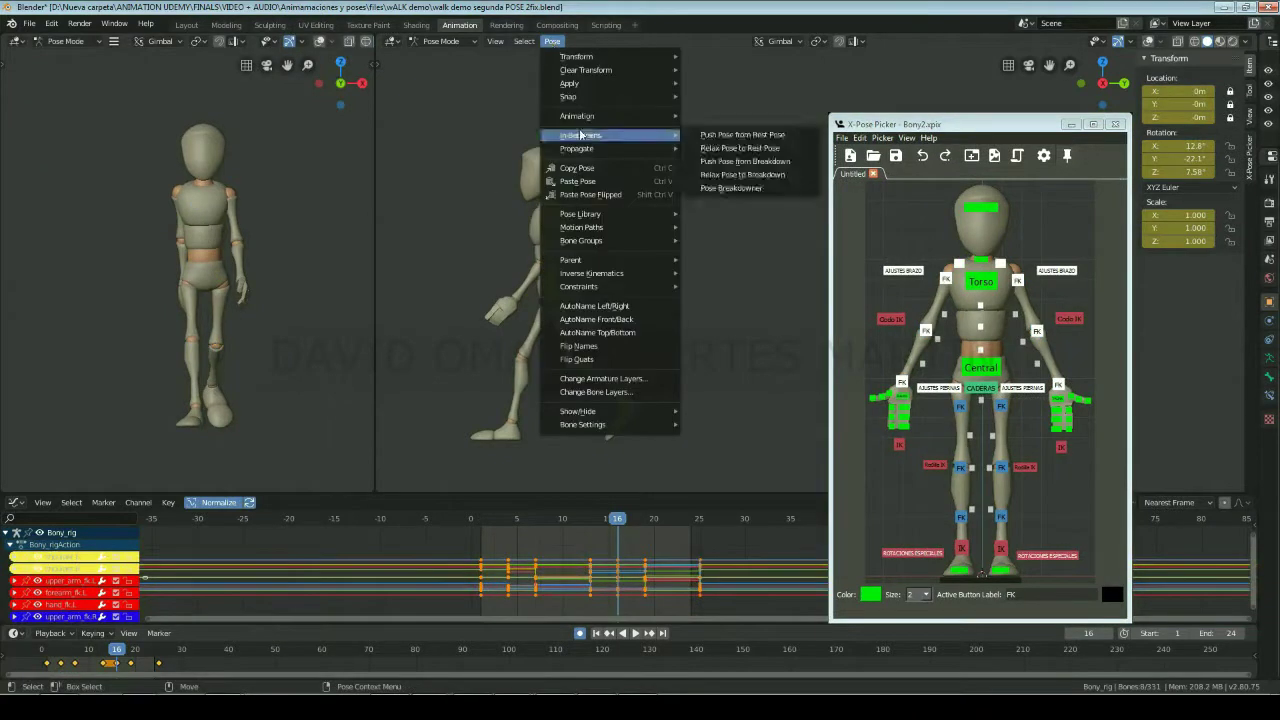
pyautogui.click(745, 131)
pyautogui.click(530, 240)
# Step: Rotate the right forearm FK control, select the head and play the walk cycle
pyautogui.click(925, 330)
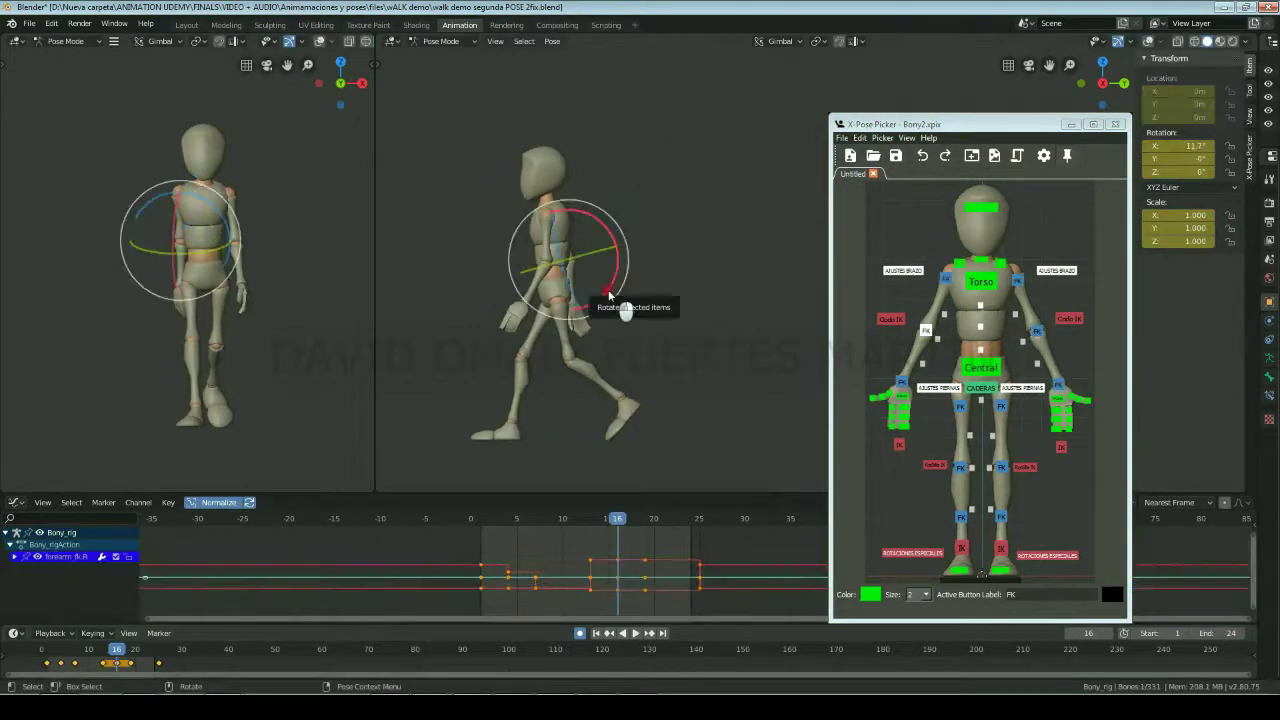
pyautogui.moveTo(608, 289); pyautogui.dragTo(620, 285)
pyautogui.click(545, 170)
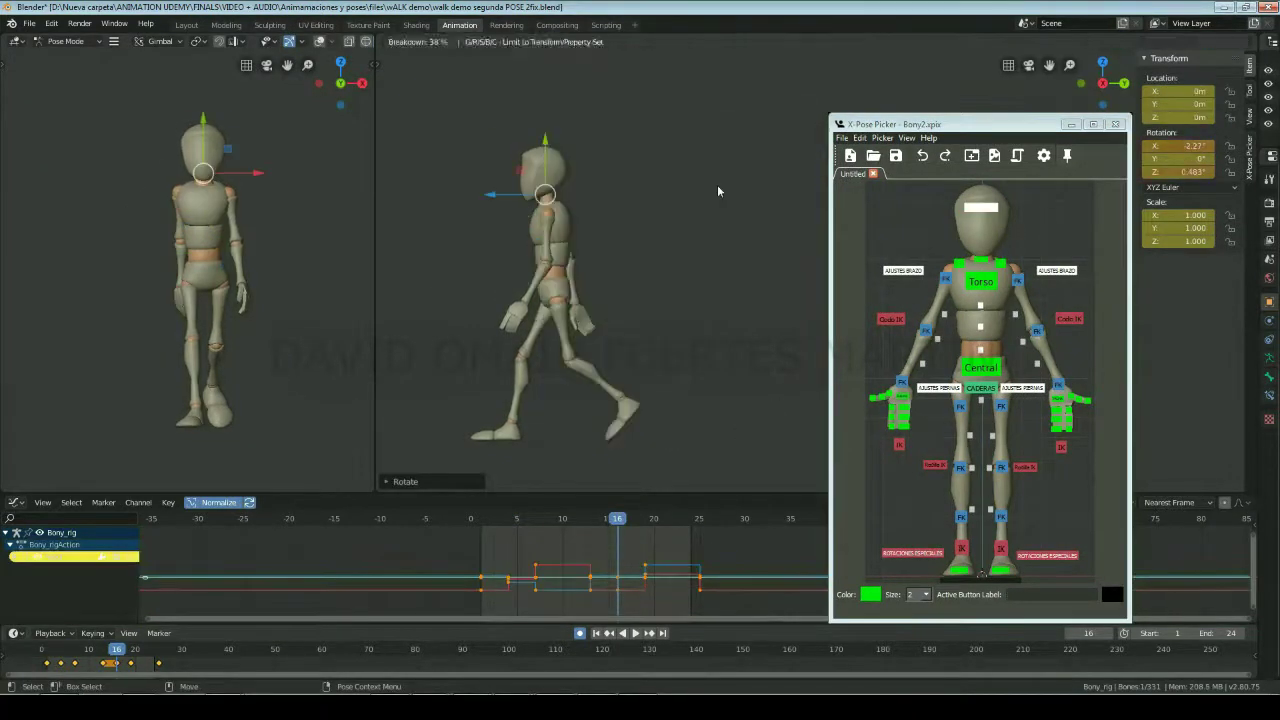
pyautogui.press('space')
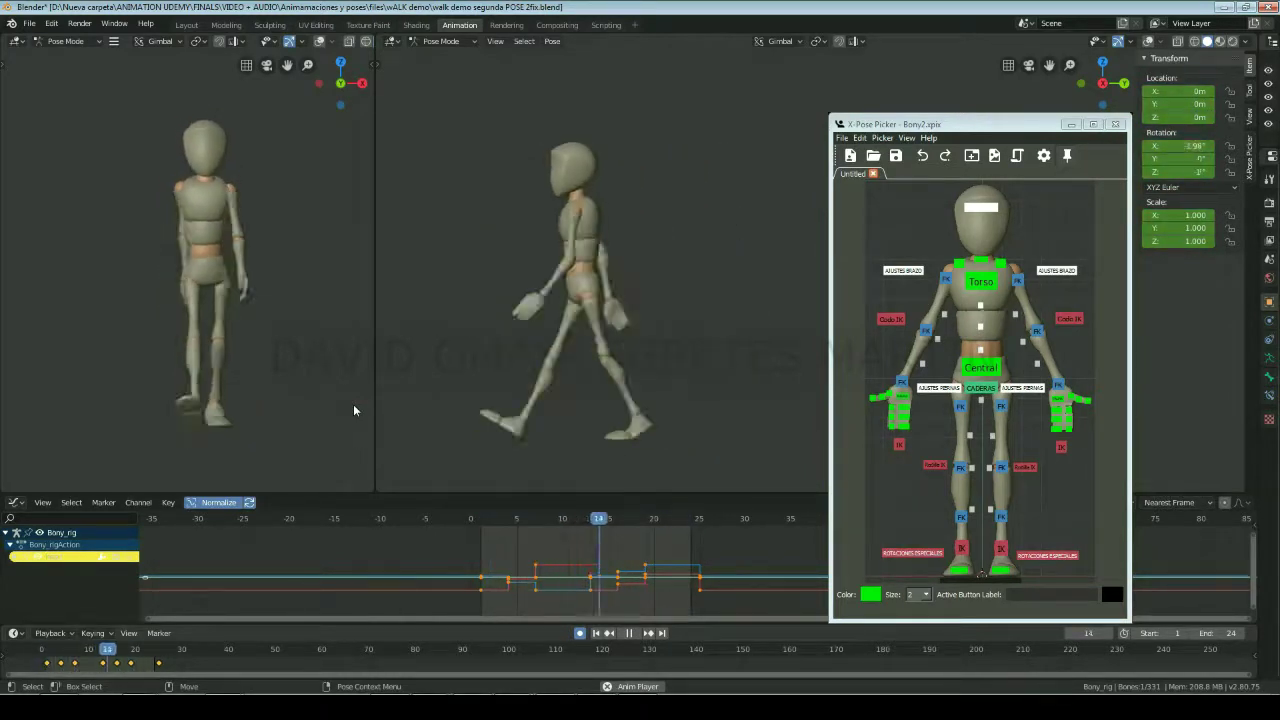
# Step: Stop playback, go to frame 10 and key every control of the rig
pyautogui.press('space')
pyautogui.moveTo(148, 660); pyautogui.dragTo(89, 655)
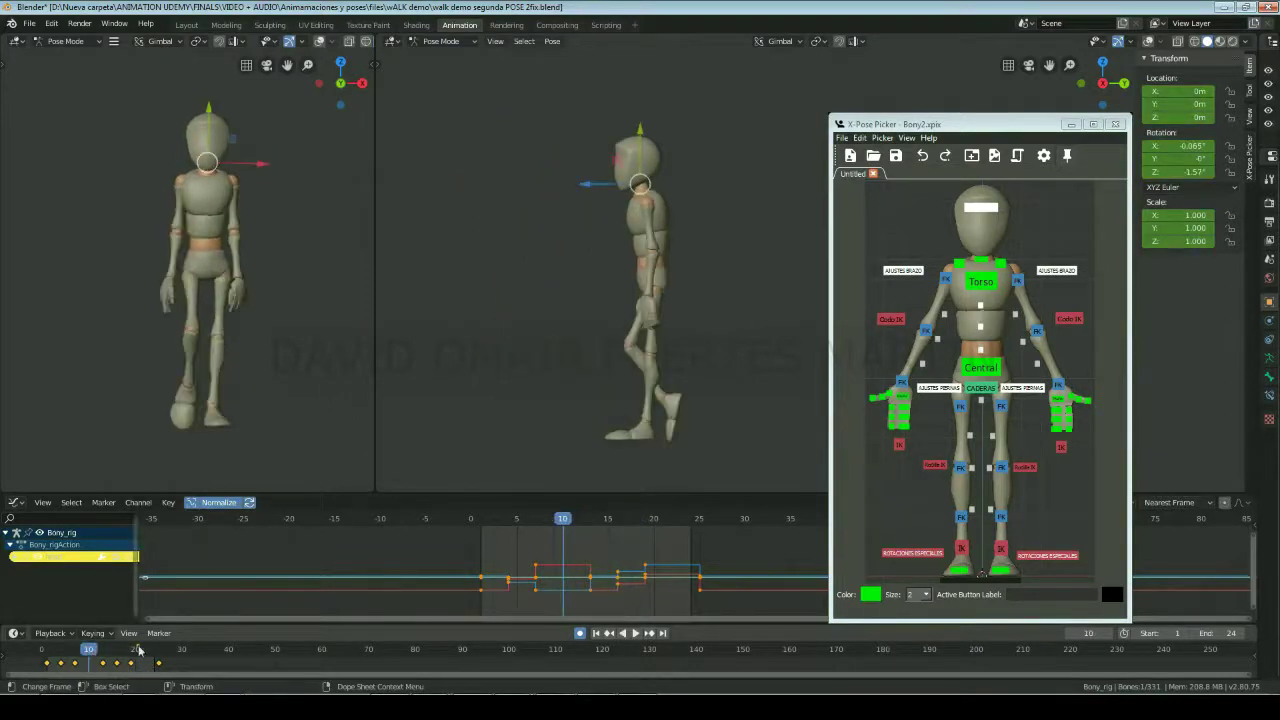
pyautogui.moveTo(850, 185); pyautogui.dragTo(1114, 590)
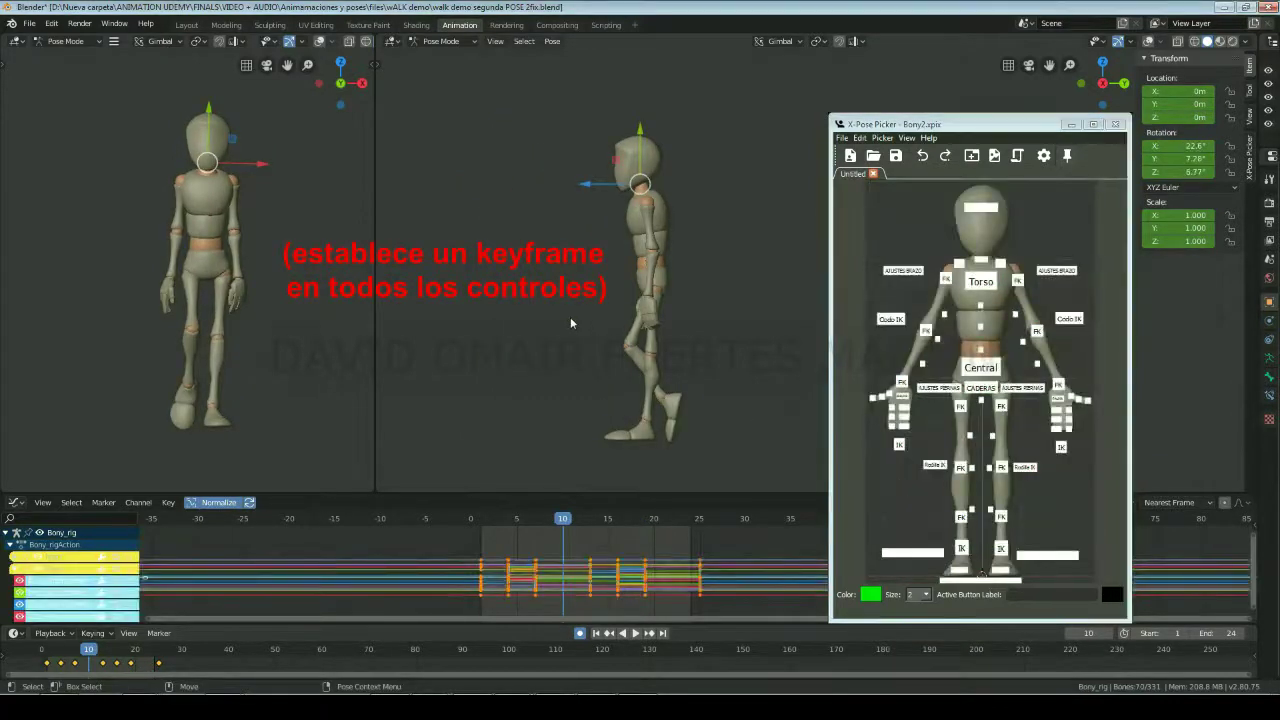
pyautogui.press('i')
# Step: Apply a 39% Pose Breakdowner blend to the Central control
pyautogui.click(978, 368)
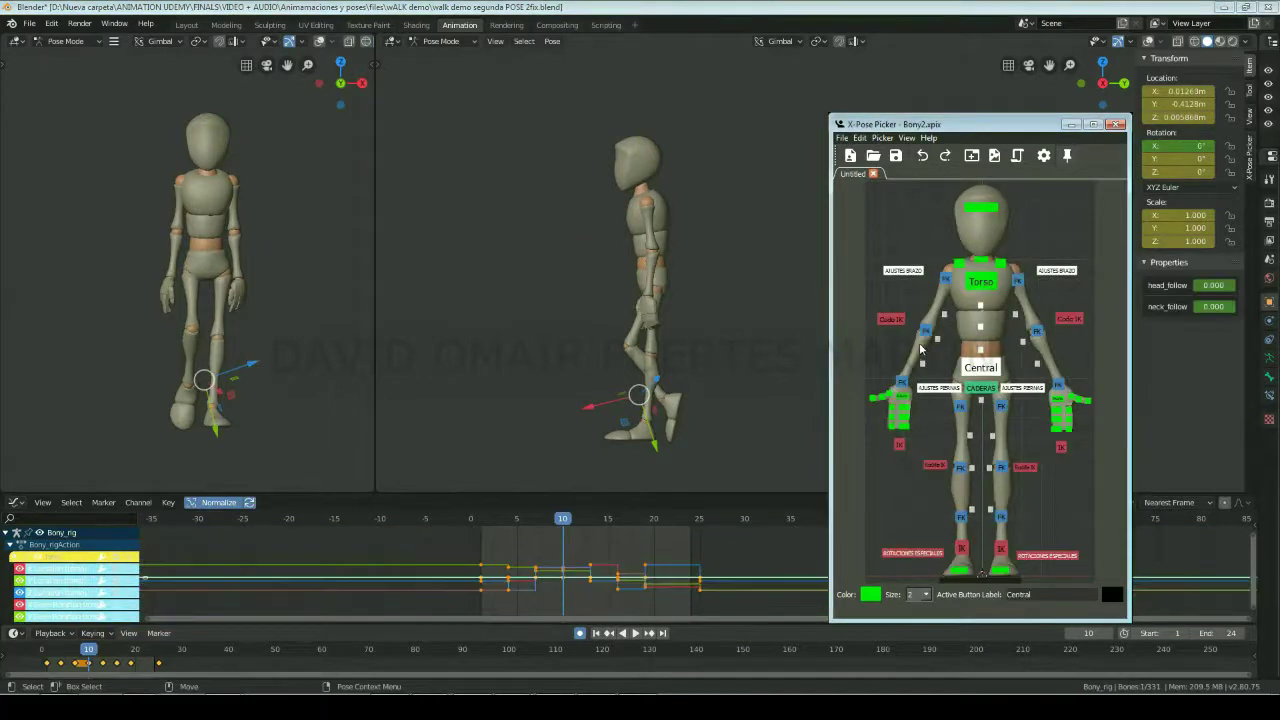
pyautogui.click(552, 41)
pyautogui.moveTo(581, 135)
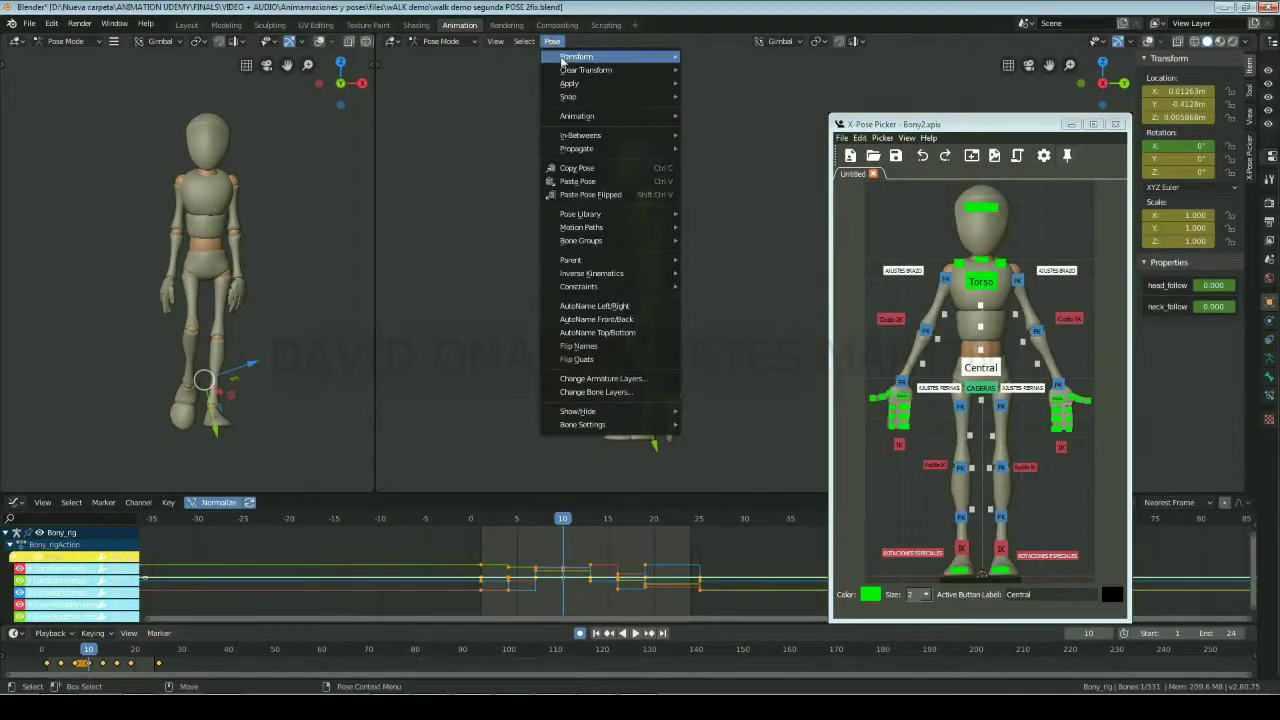
pyautogui.click(727, 186)
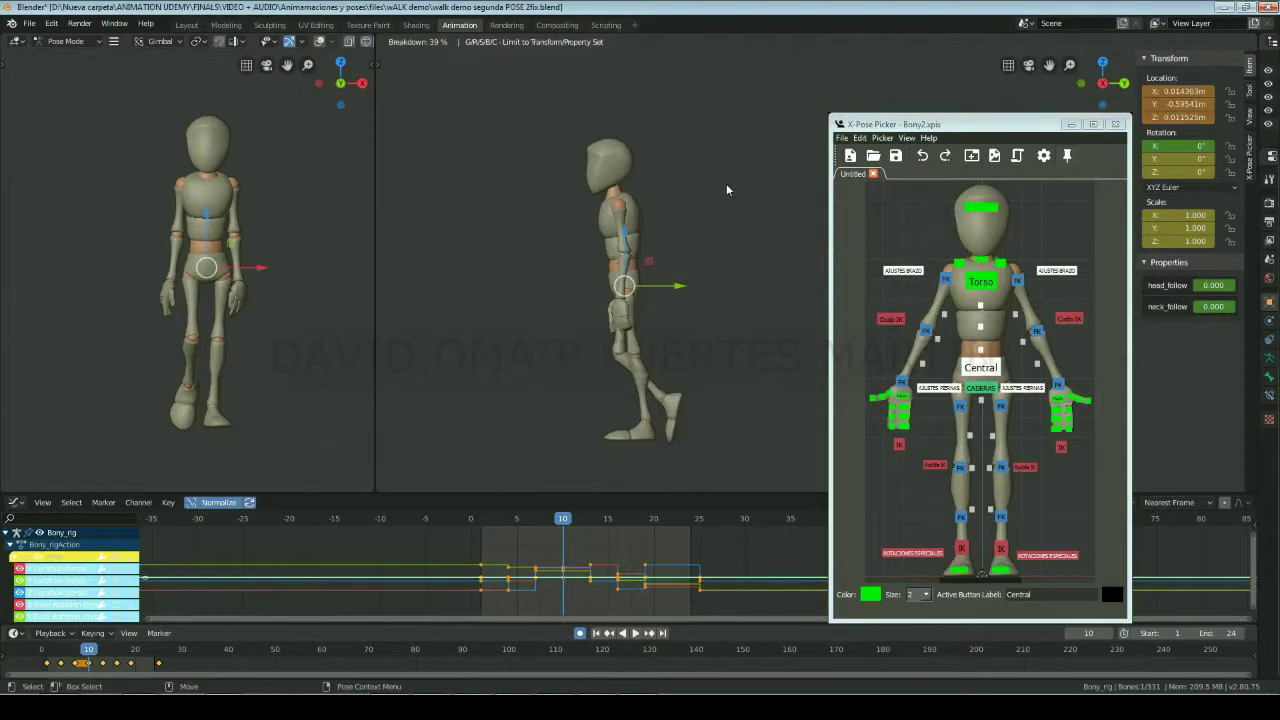
pyautogui.click(727, 186)
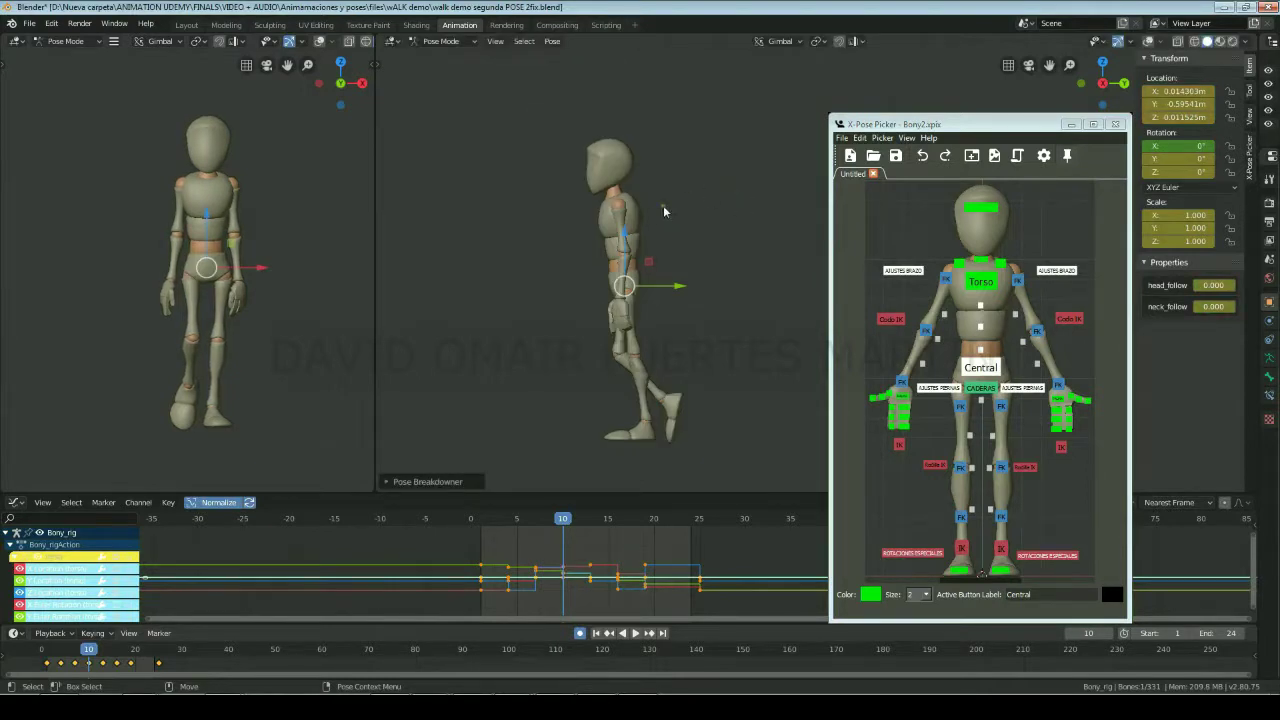
# Step: Raise the torso bone slightly along Z, then cancel a second vertical move
pyautogui.click(628, 238)
pyautogui.press('g')
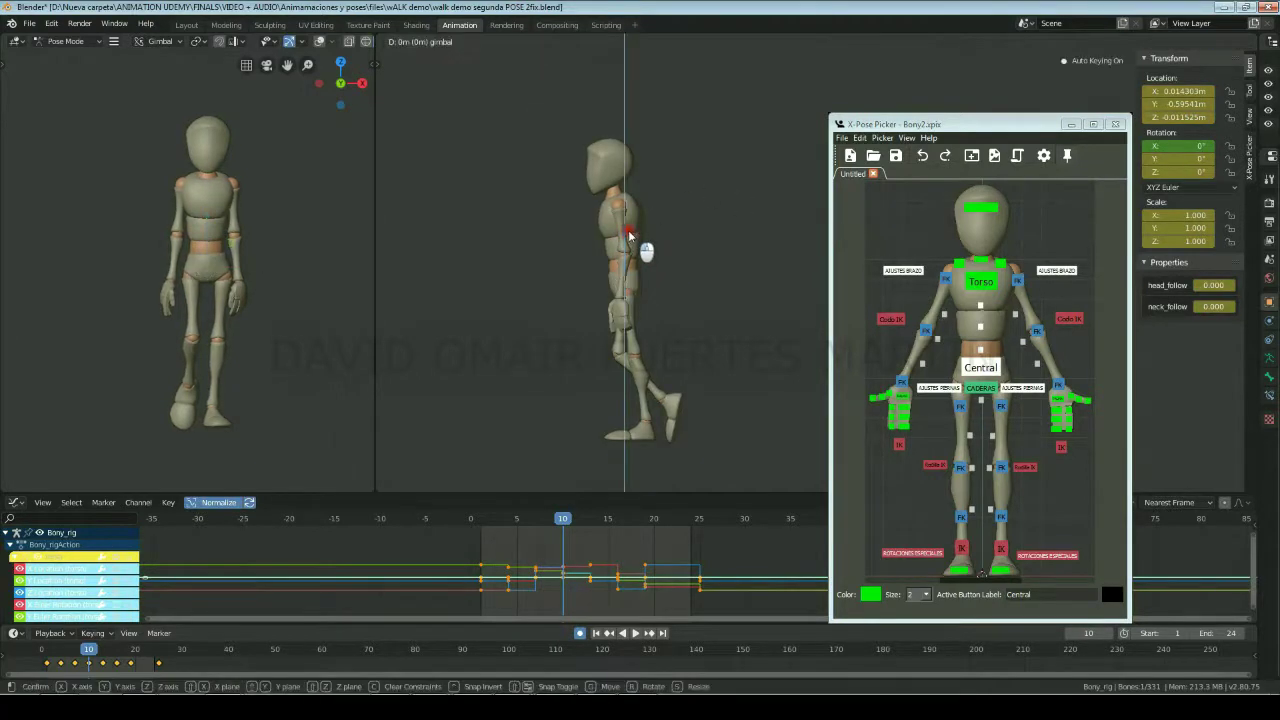
pyautogui.press('z')
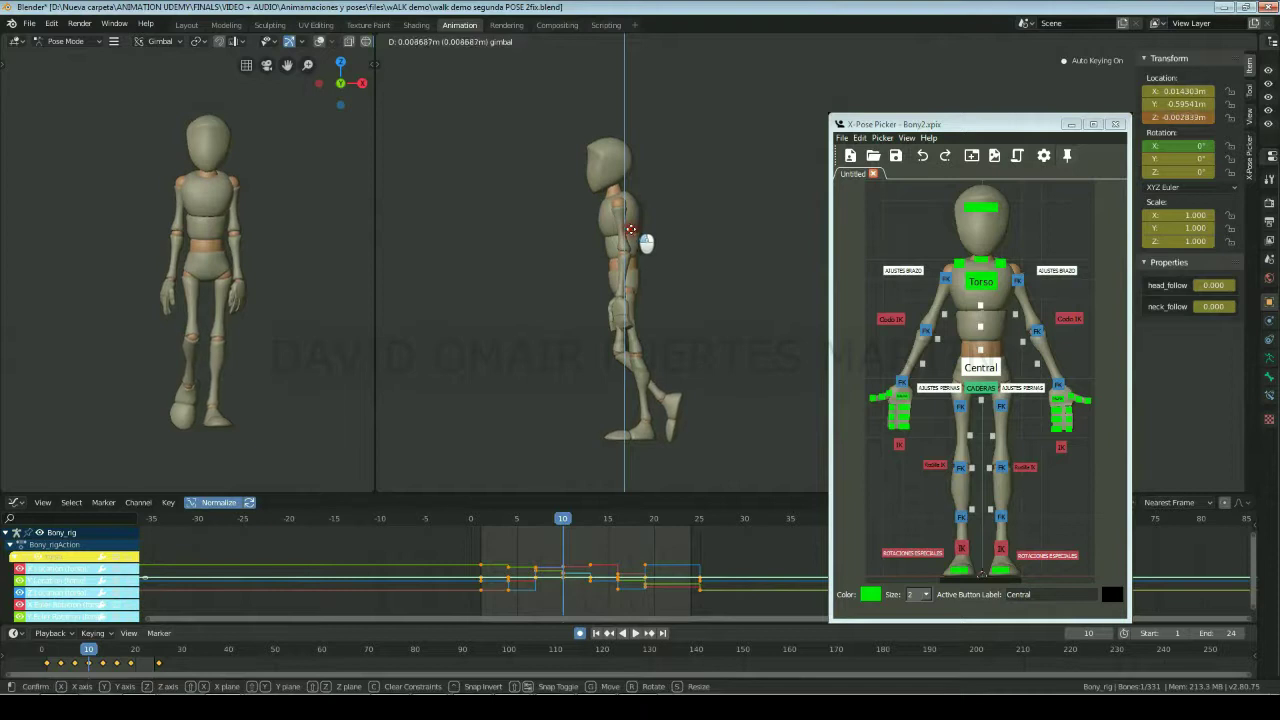
pyautogui.click(631, 230)
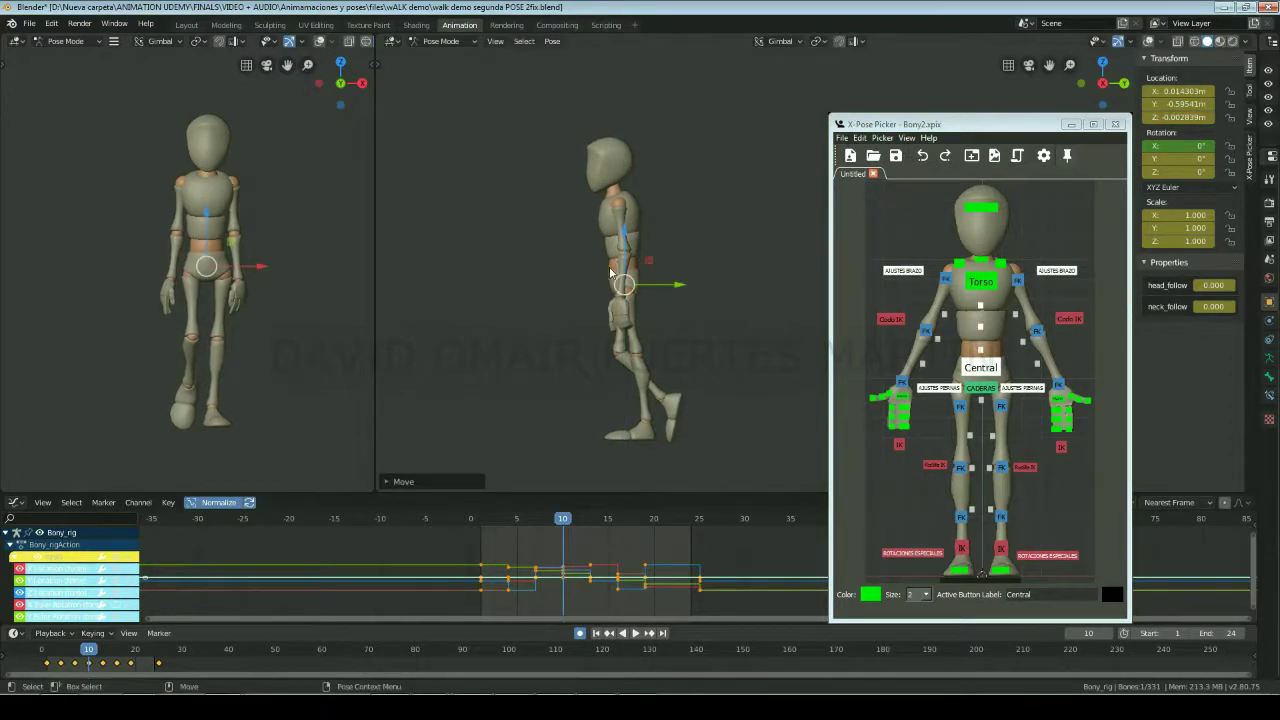
pyautogui.press('g')
pyautogui.press('z')
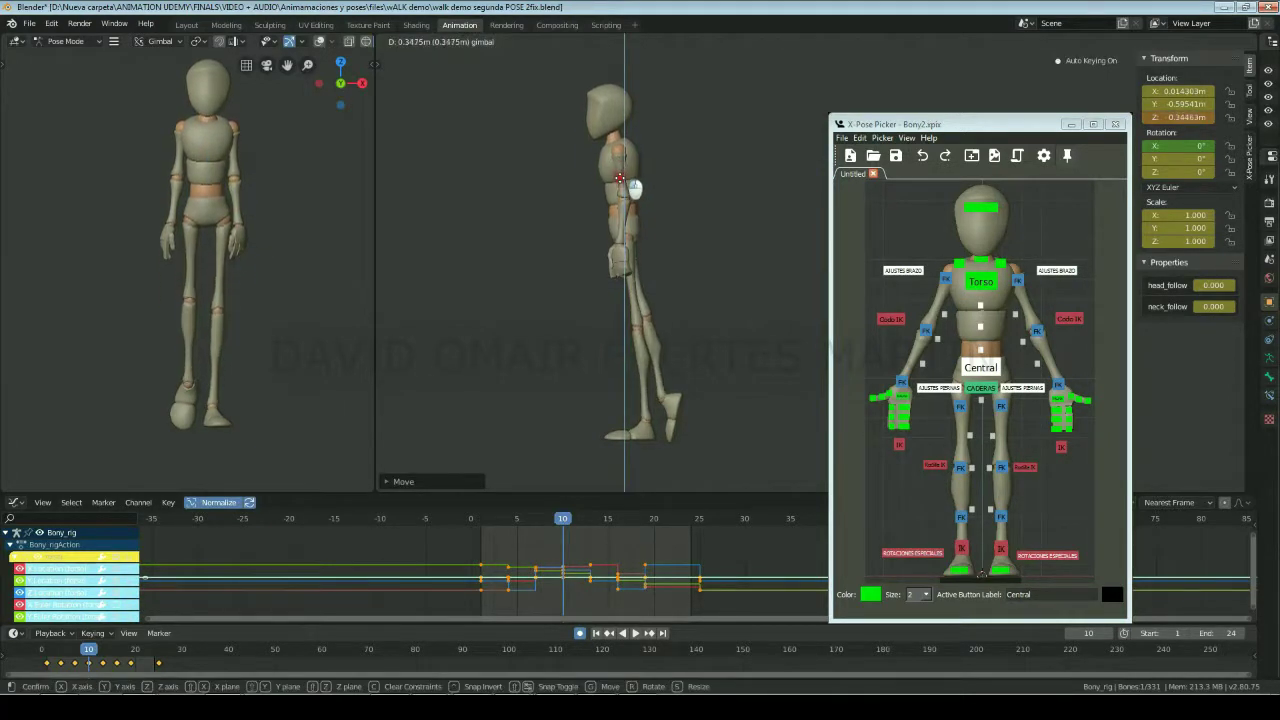
pyautogui.rightClick(651, 239)
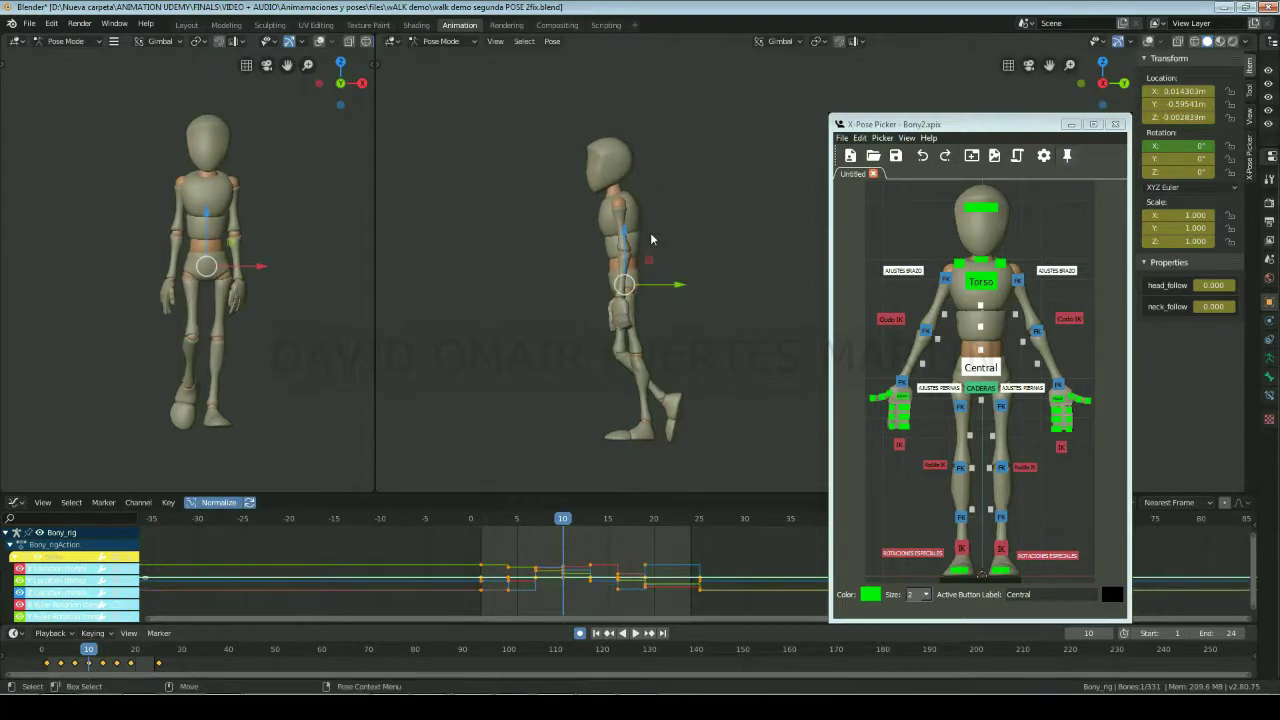
# Step: Isolate the X Location curve and raise its frame-10 key slightly
pyautogui.click(119, 570)
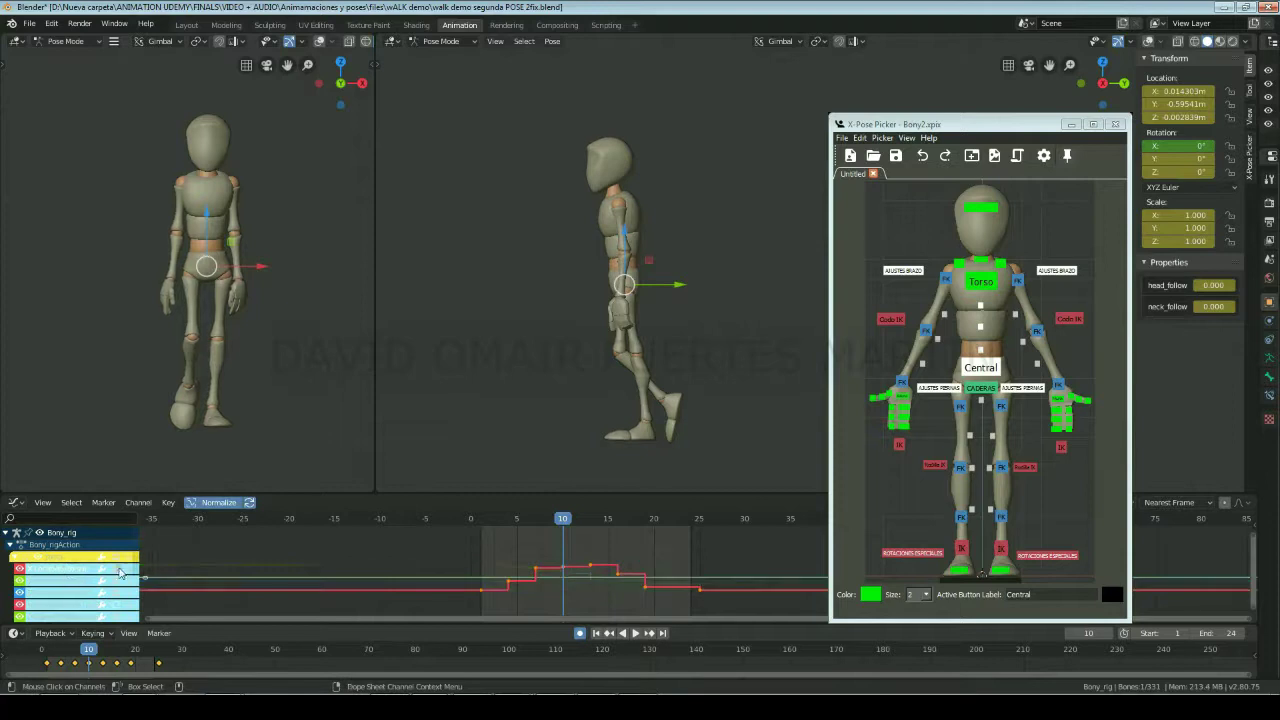
pyautogui.scroll(2, 538, 555)
pyautogui.scroll(1, 560, 570)
pyautogui.scroll(1, 603, 566)
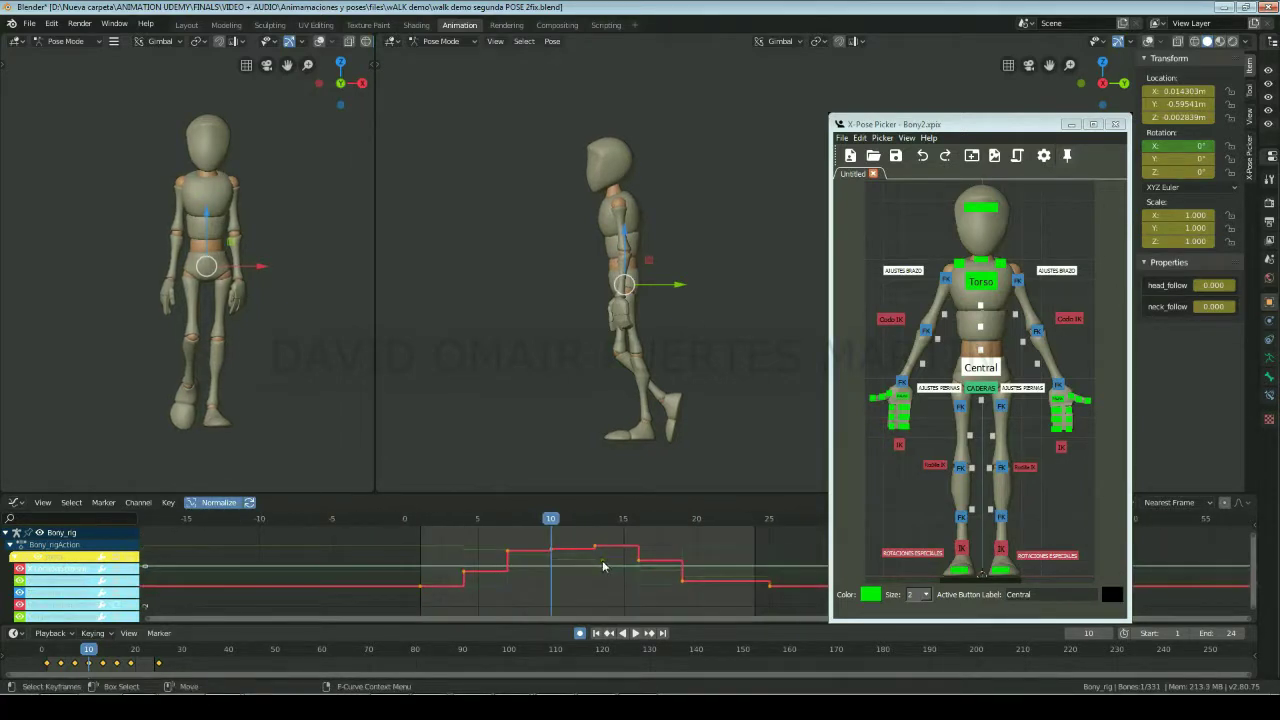
pyautogui.scroll(1, 604, 564)
pyautogui.scroll(2, 609, 558)
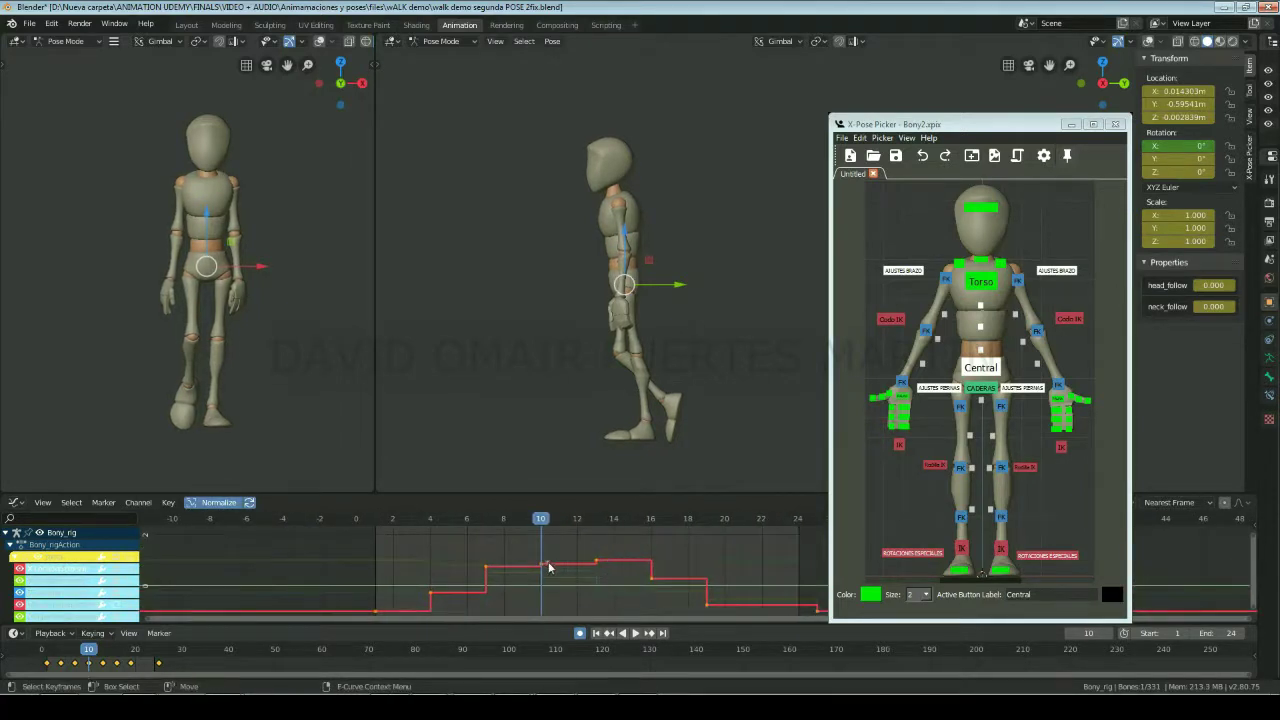
pyautogui.scroll(-1, 570, 574)
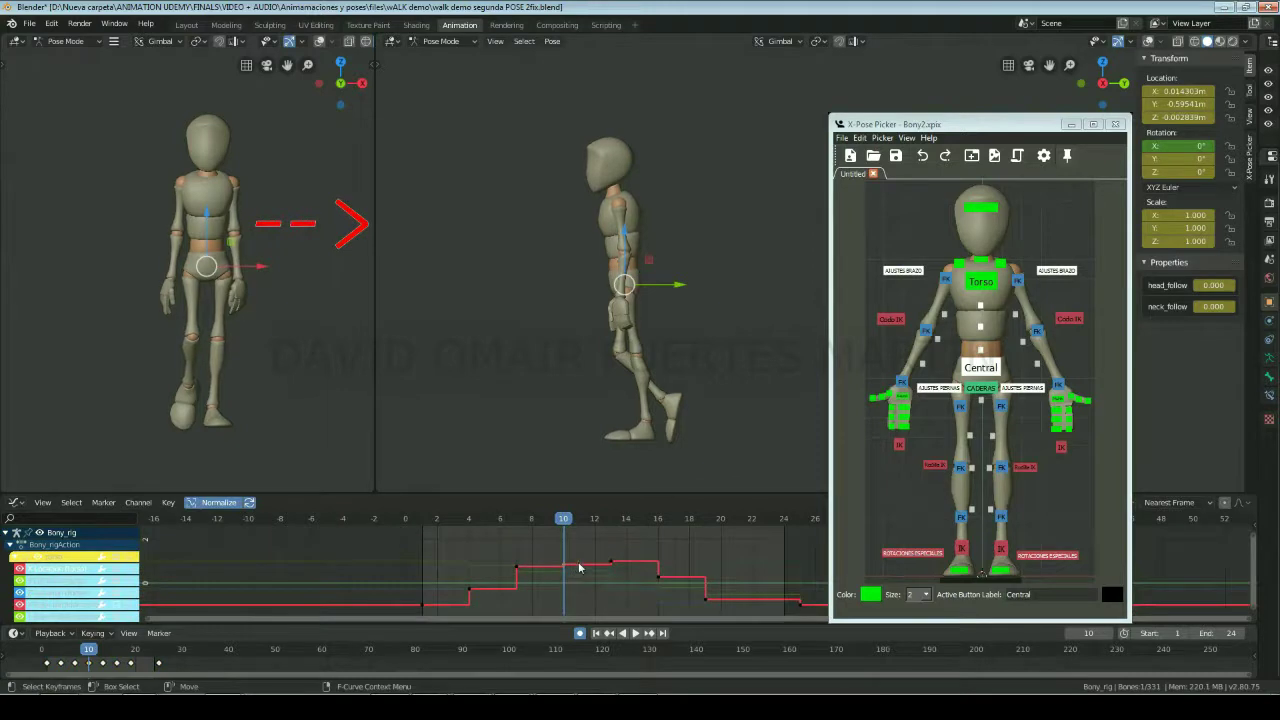
pyautogui.moveTo(579, 567); pyautogui.dragTo(580, 561)
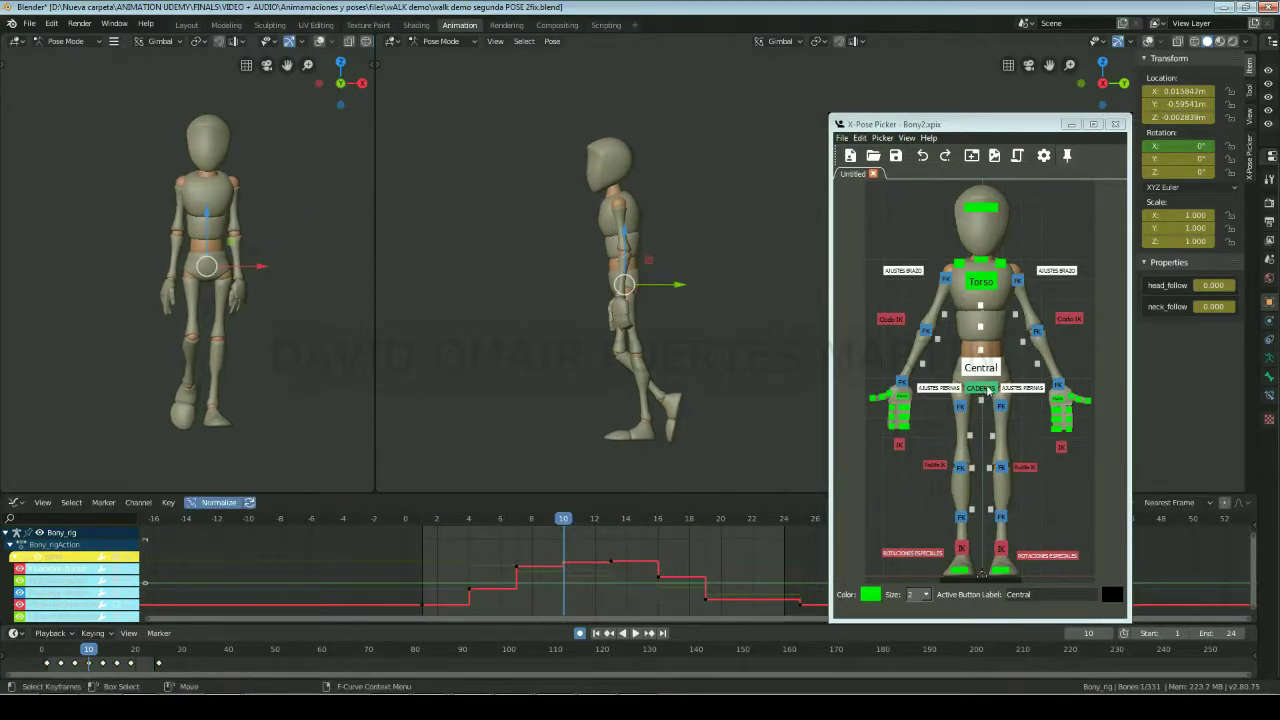
# Step: Blend the CADERAS hips control into a breakdown pose at frame 10
pyautogui.click(986, 389)
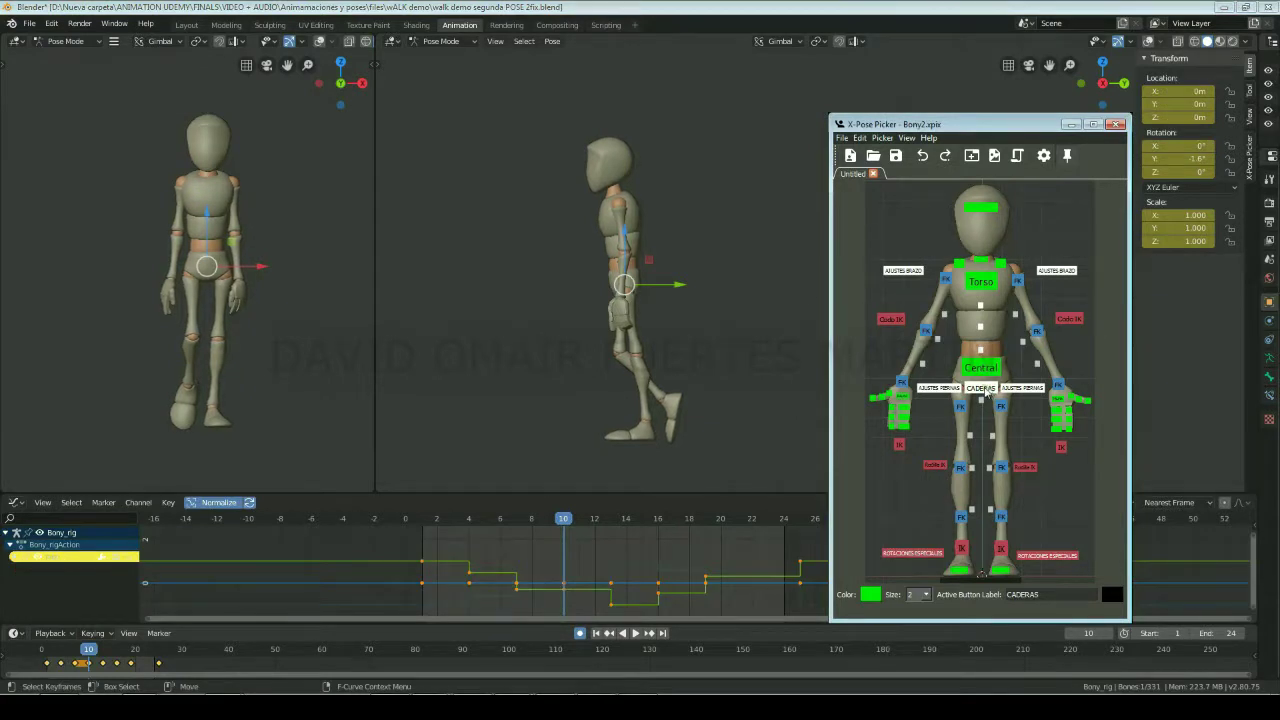
pyautogui.click(552, 41)
pyautogui.click(709, 192)
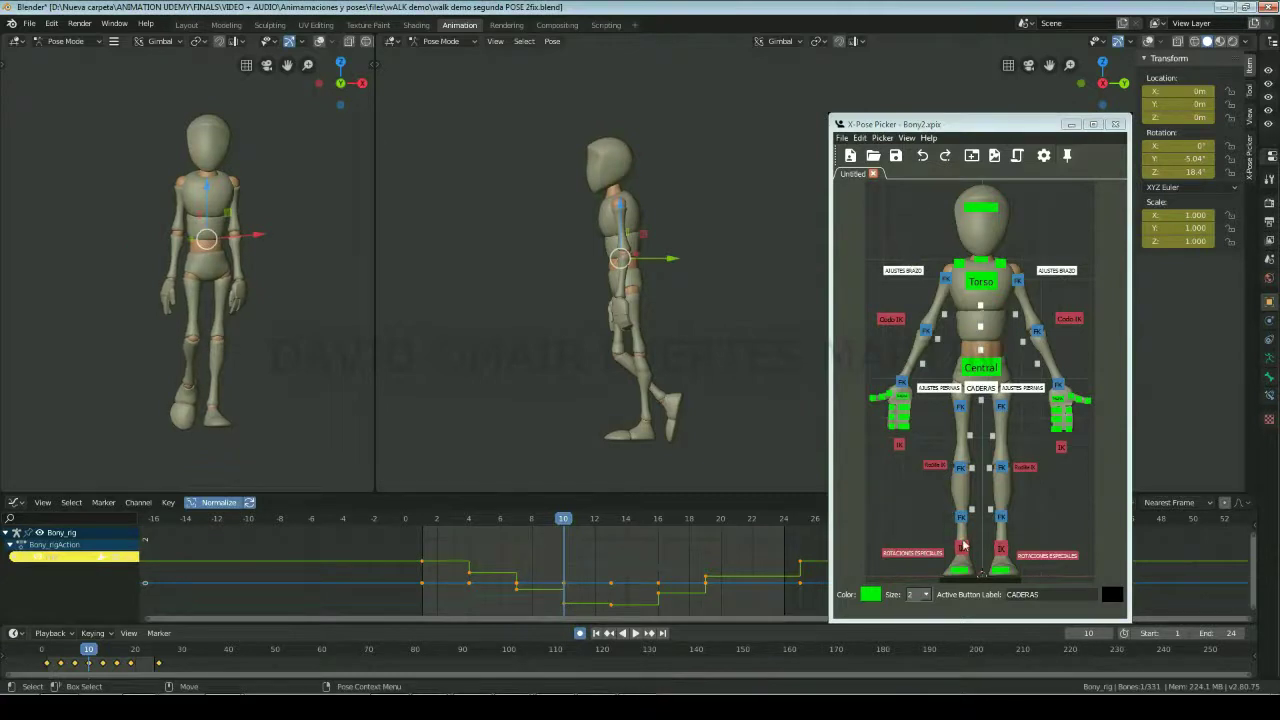
# Step: Move and rotate the right foot IK control into a new frame-10 pose
pyautogui.click(962, 545)
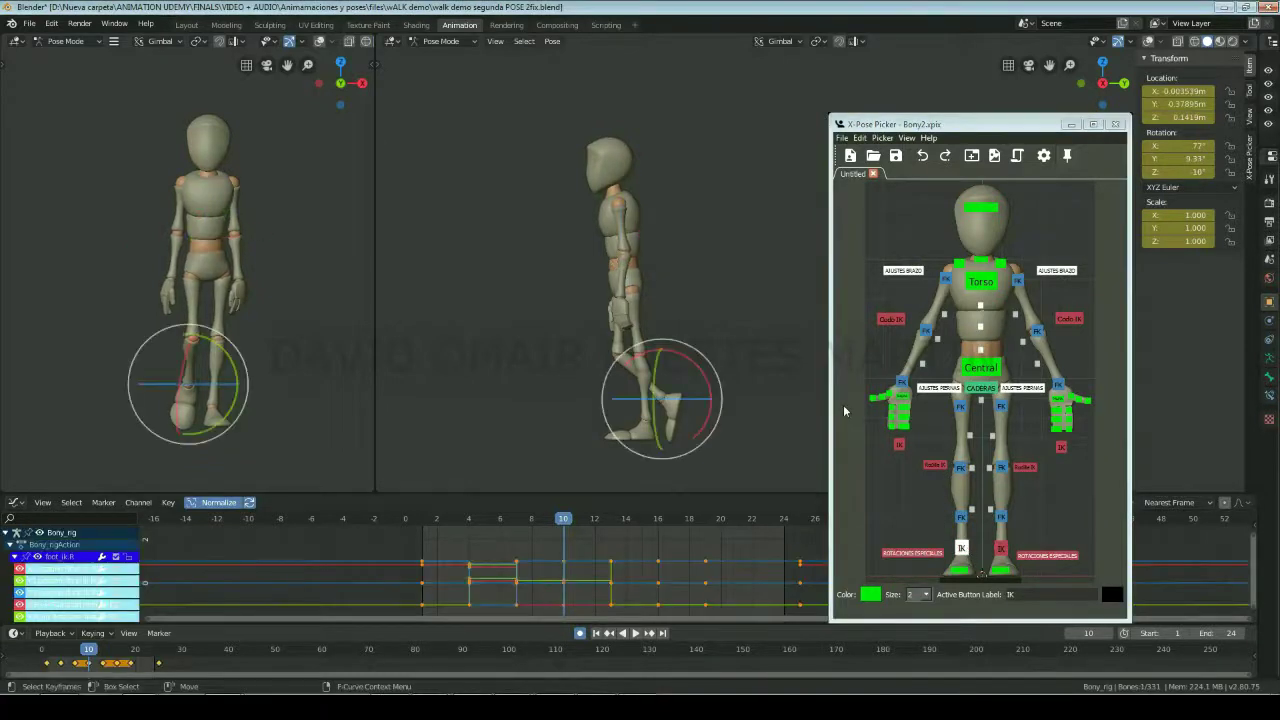
pyautogui.press('g')
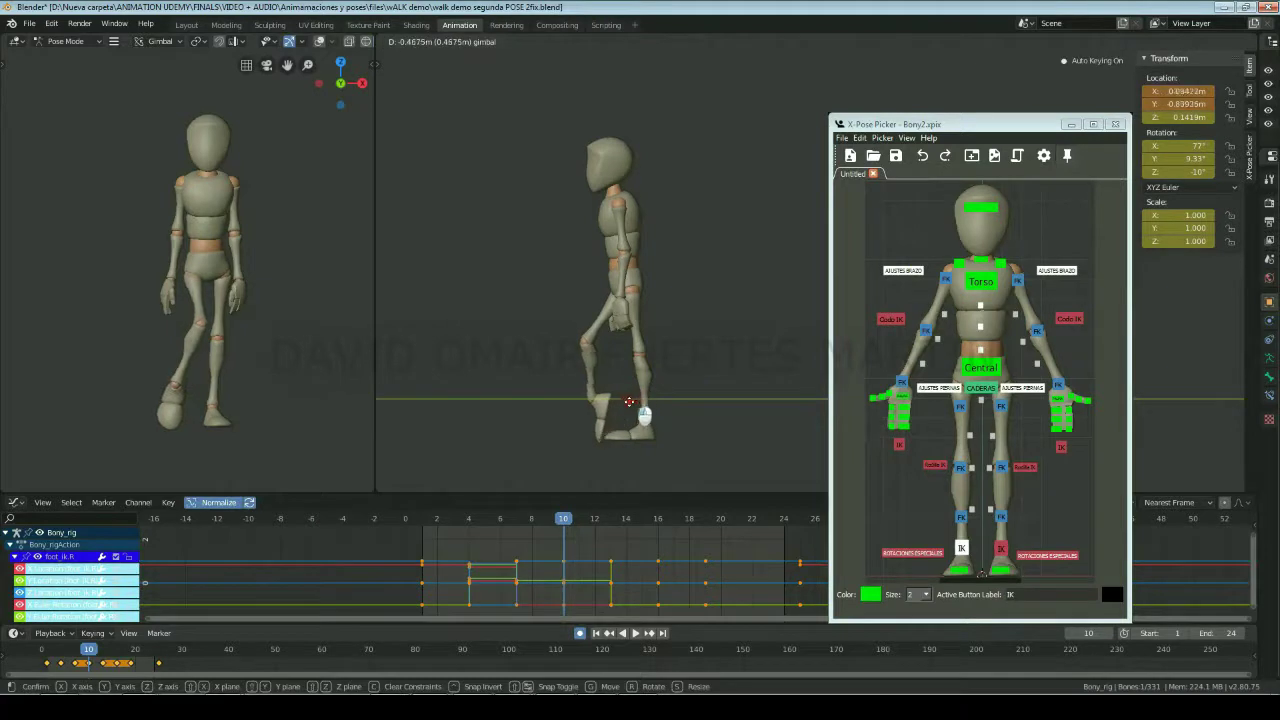
pyautogui.click(628, 398)
pyautogui.press('r')
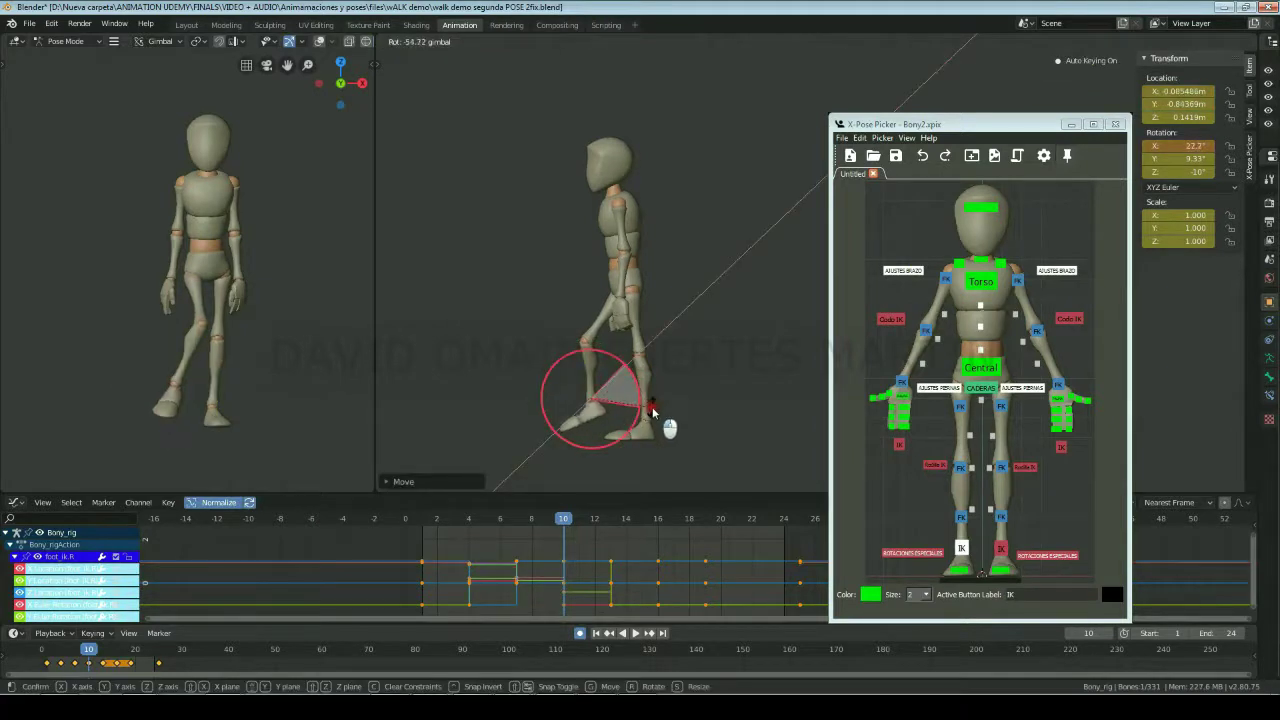
pyautogui.click(651, 426)
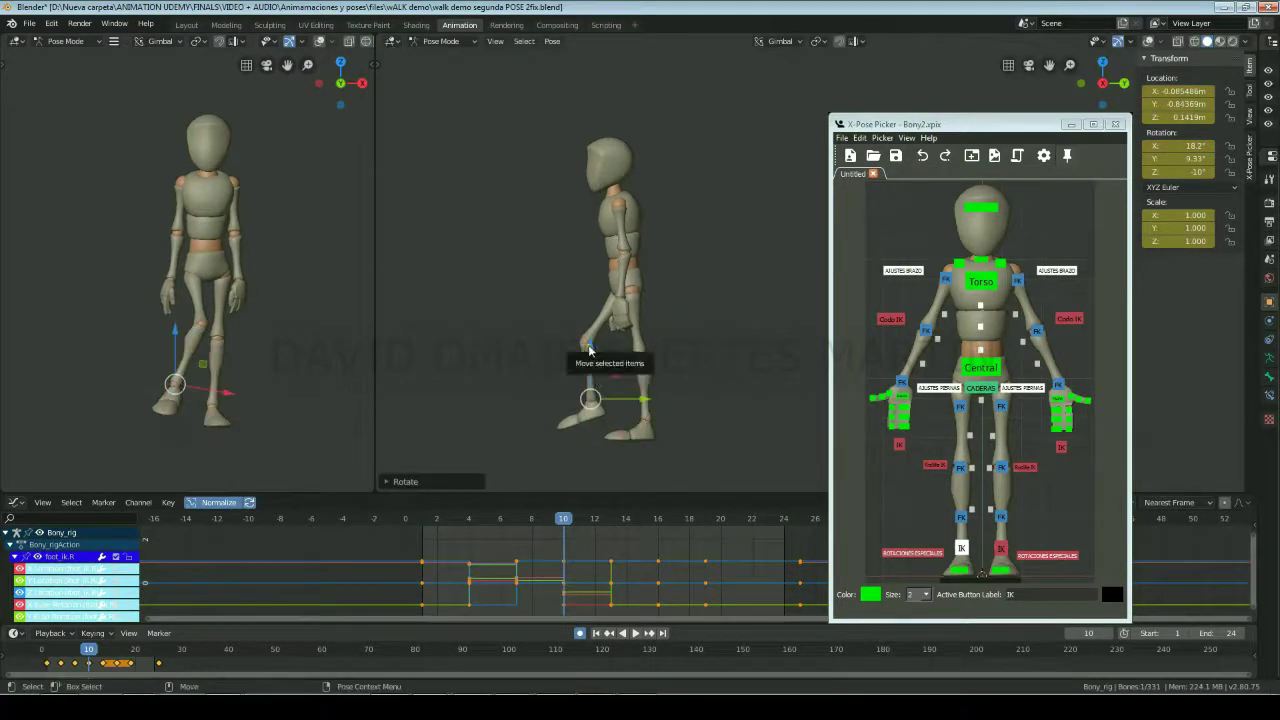
# Step: Refine the right foot with X-axis moves plus Y and Z rotations, reaching 18.2° X
pyautogui.press('g')
pyautogui.press('x')
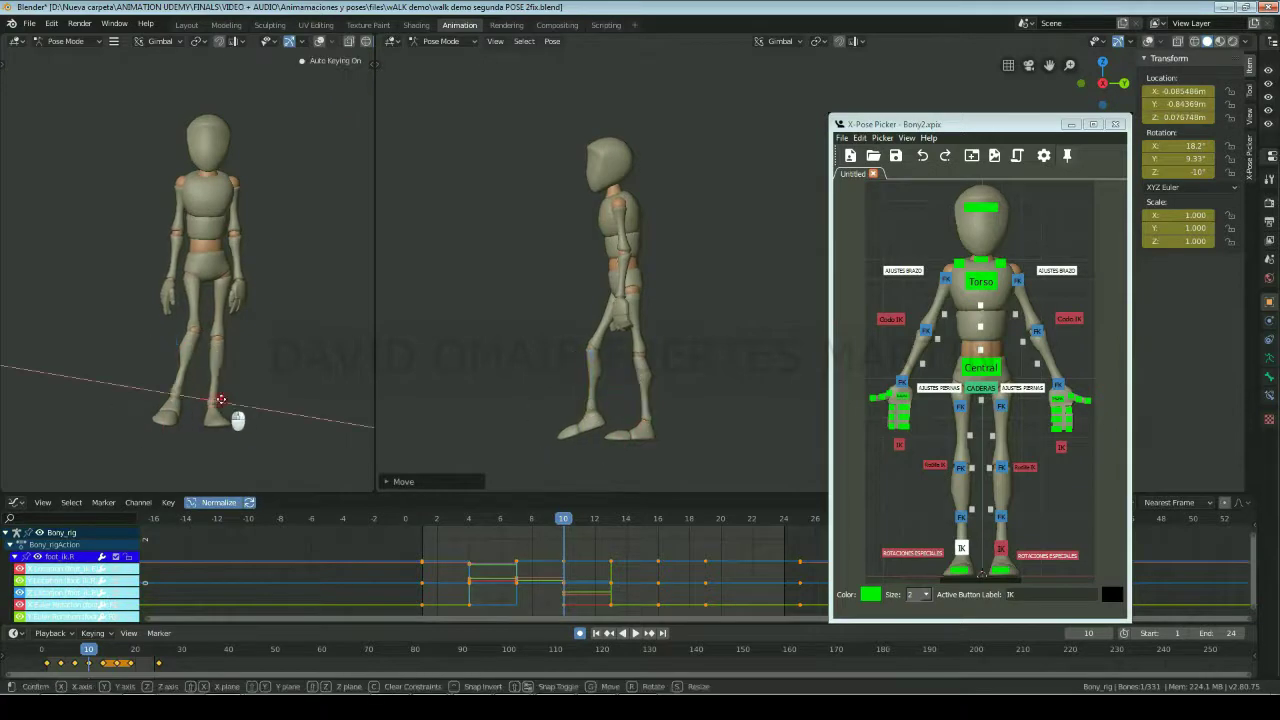
pyautogui.click(222, 398)
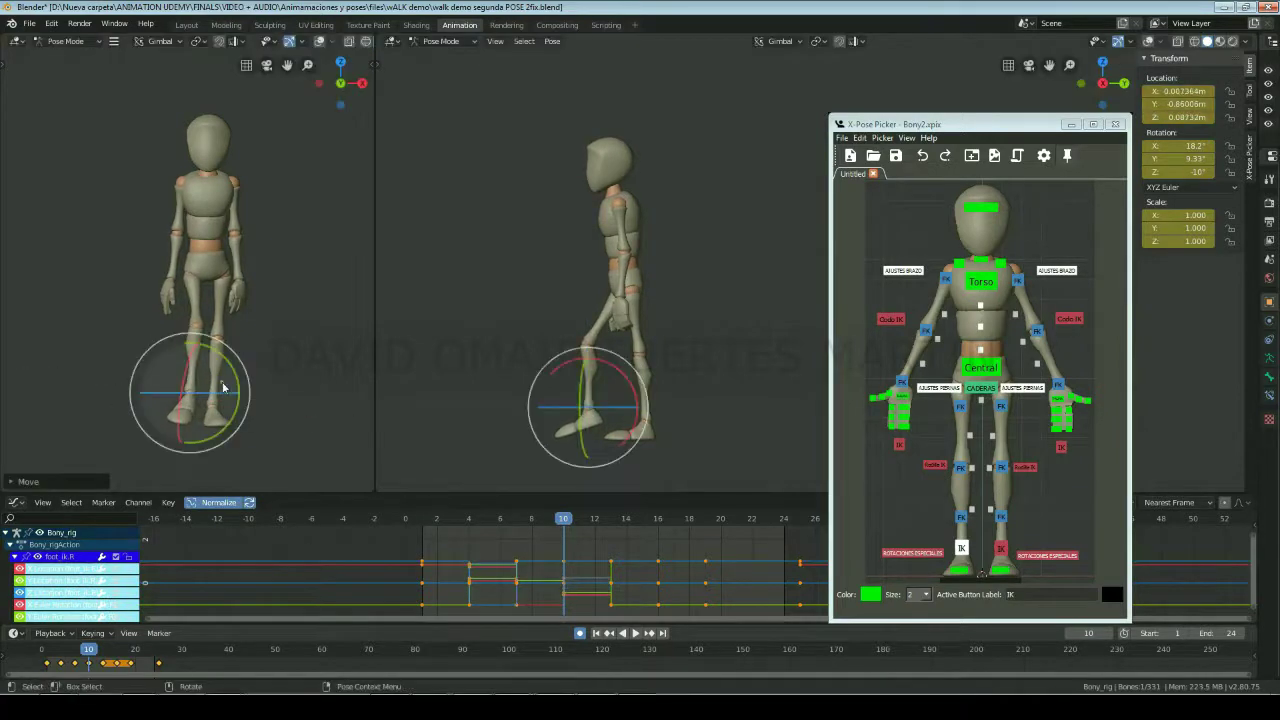
pyautogui.press('r')
pyautogui.press('y')
pyautogui.click(242, 356)
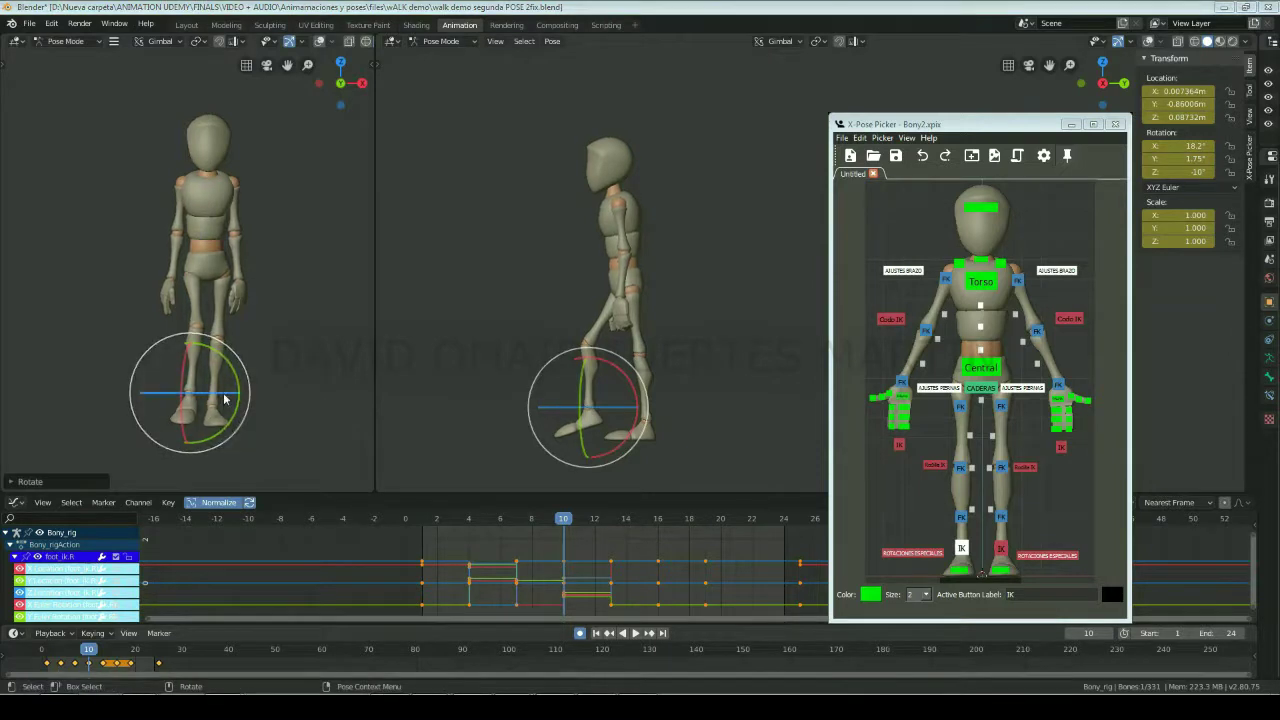
pyautogui.moveTo(226, 397); pyautogui.dragTo(236, 398)
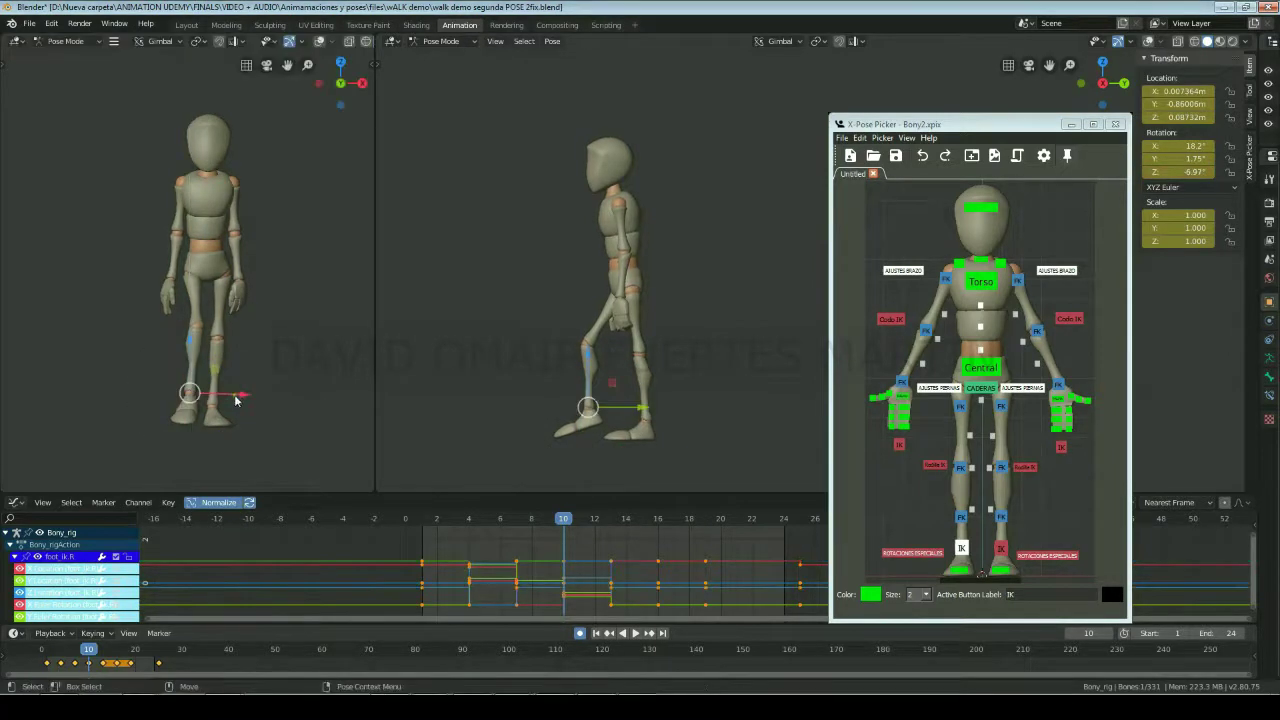
pyautogui.press('g')
pyautogui.press('x')
pyautogui.click(231, 395)
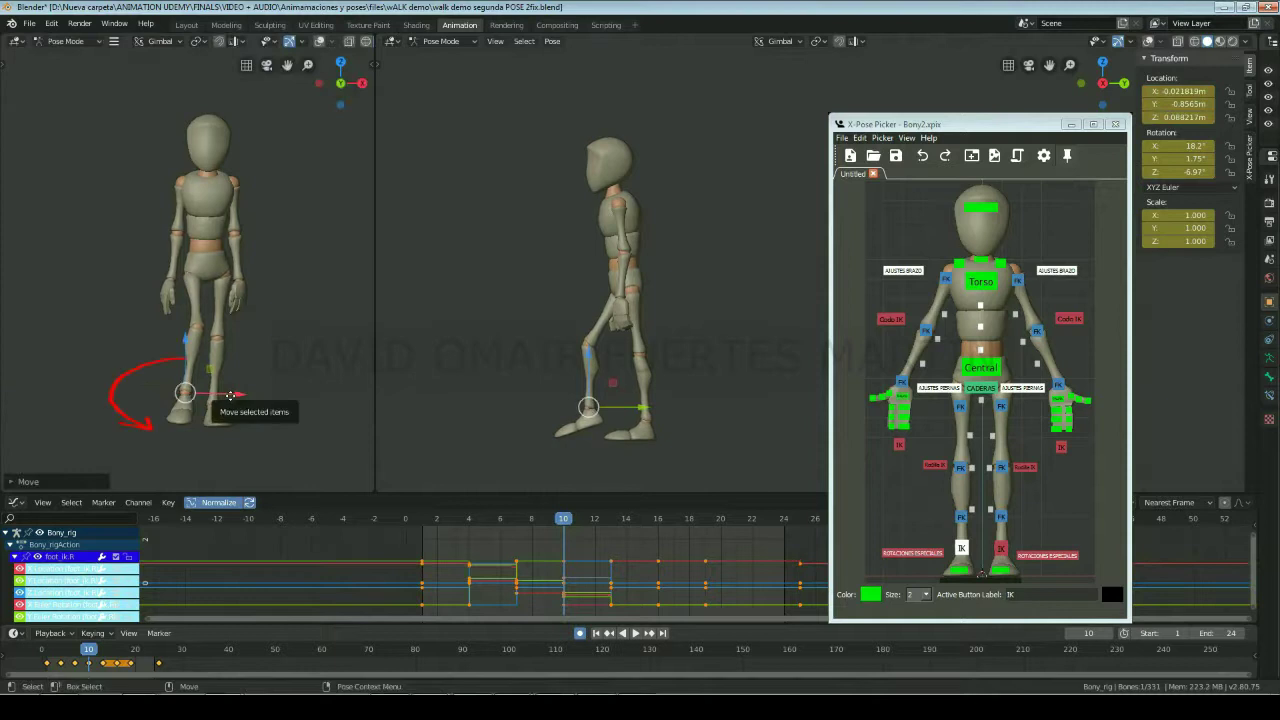
# Step: Review the walk around frame 10, then move the Rodilla IK knee target to Y -2.127 m
pyautogui.press('Right')
pyautogui.press('Right')
pyautogui.press('Right')
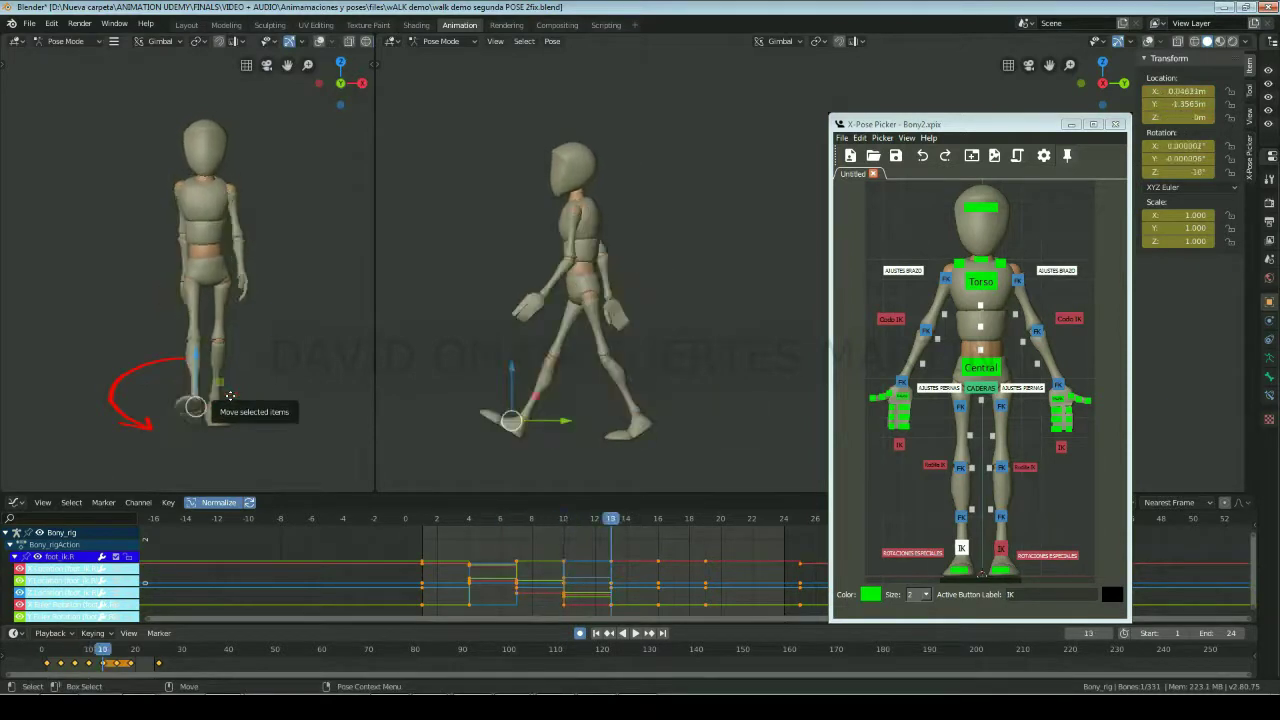
pyautogui.press('Left')
pyautogui.press('Left')
pyautogui.press('Left')
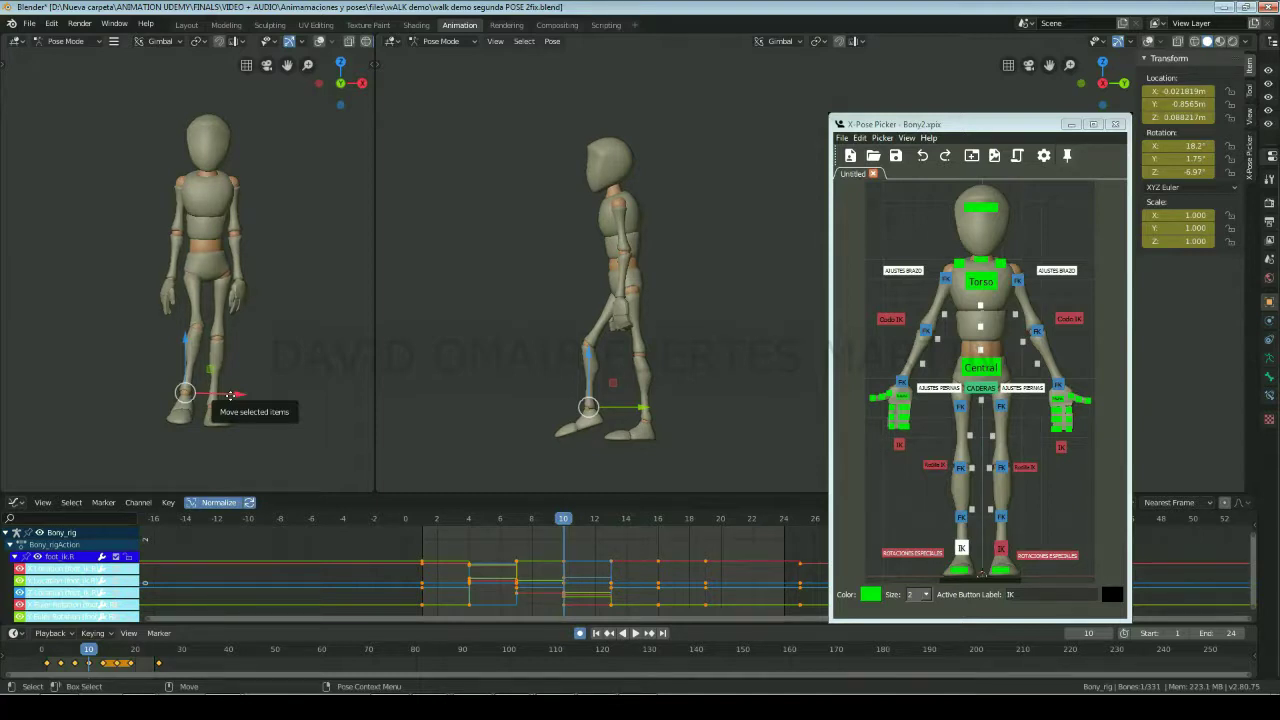
pyautogui.press('space')
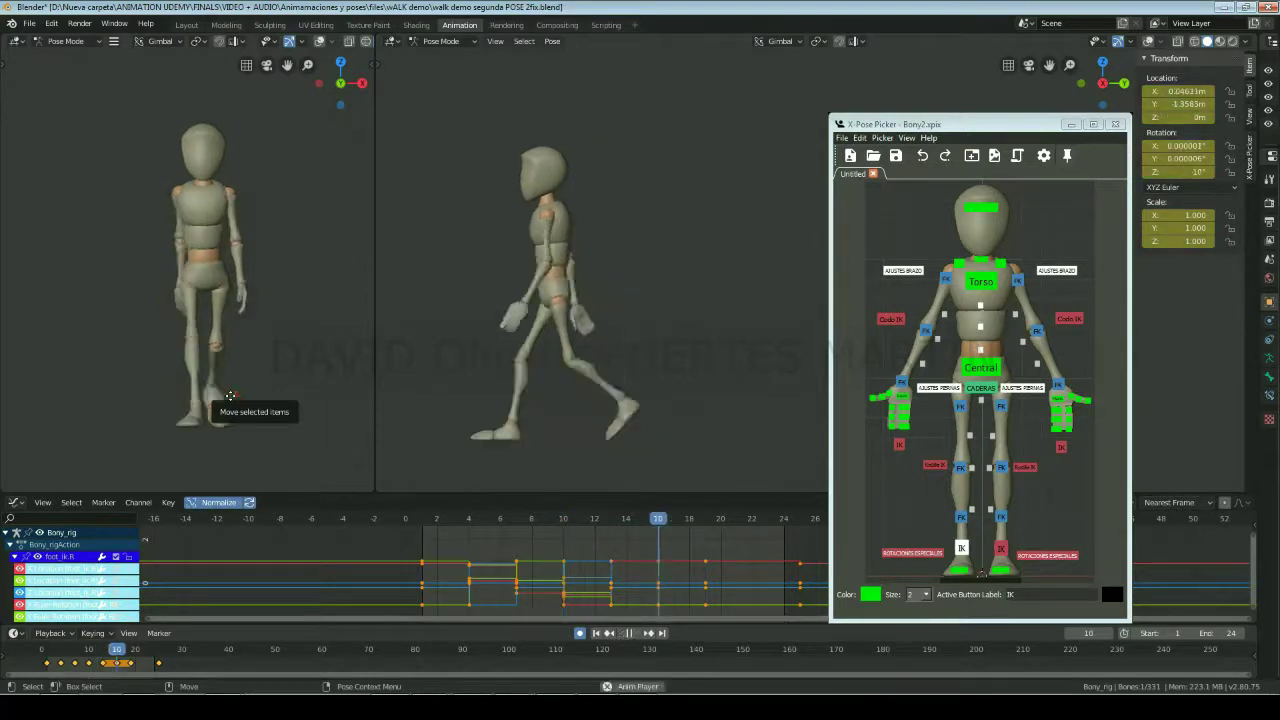
pyautogui.press('Escape')
pyautogui.click(922, 462)
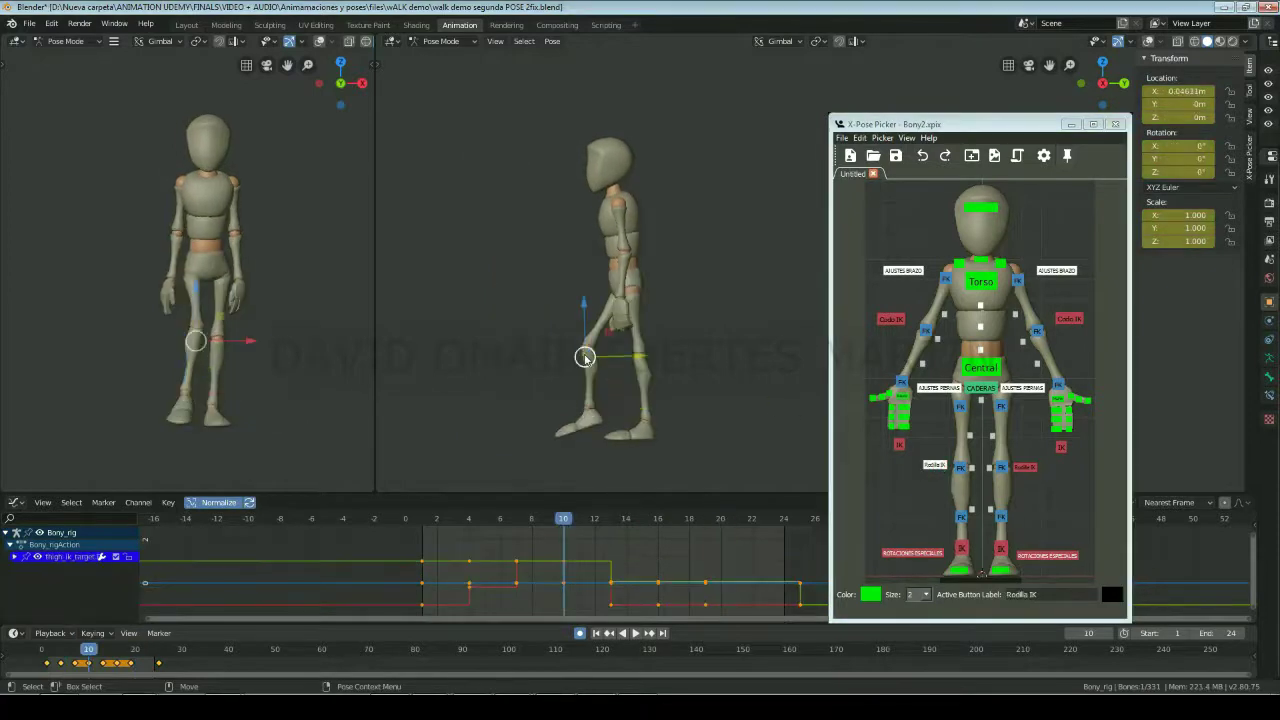
pyautogui.moveTo(631, 364)
pyautogui.mouseDown()
pyautogui.moveTo(418, 372)
pyautogui.moveTo(1191, 376)
pyautogui.mouseUp()
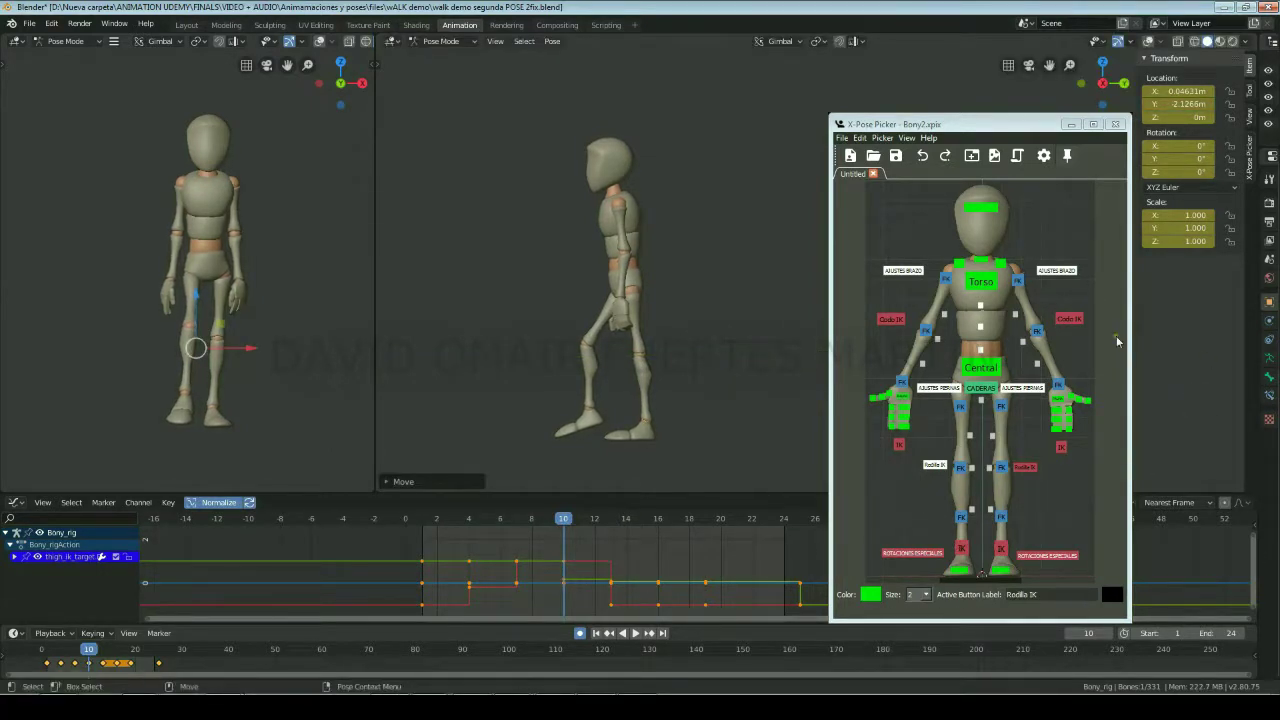
# Step: Blend the Torso control into a breakdown pose at frame 10
pyautogui.click(980, 282)
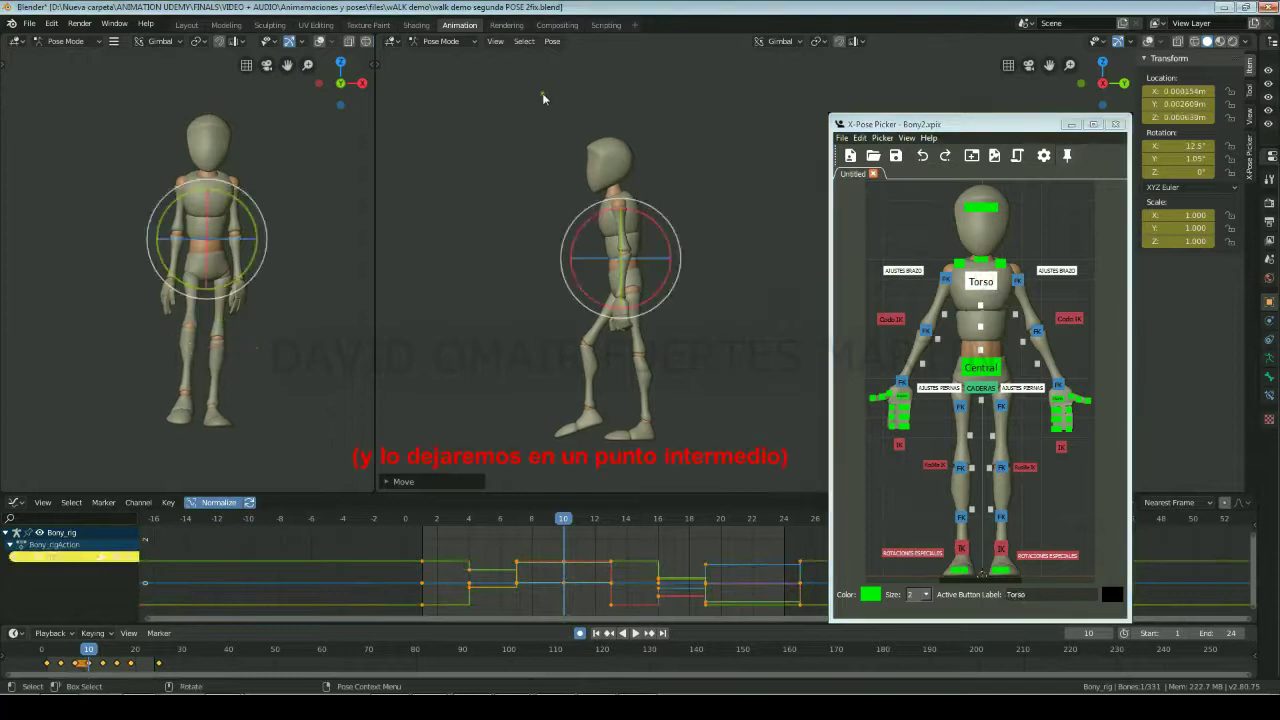
pyautogui.click(552, 41)
pyautogui.moveTo(581, 135)
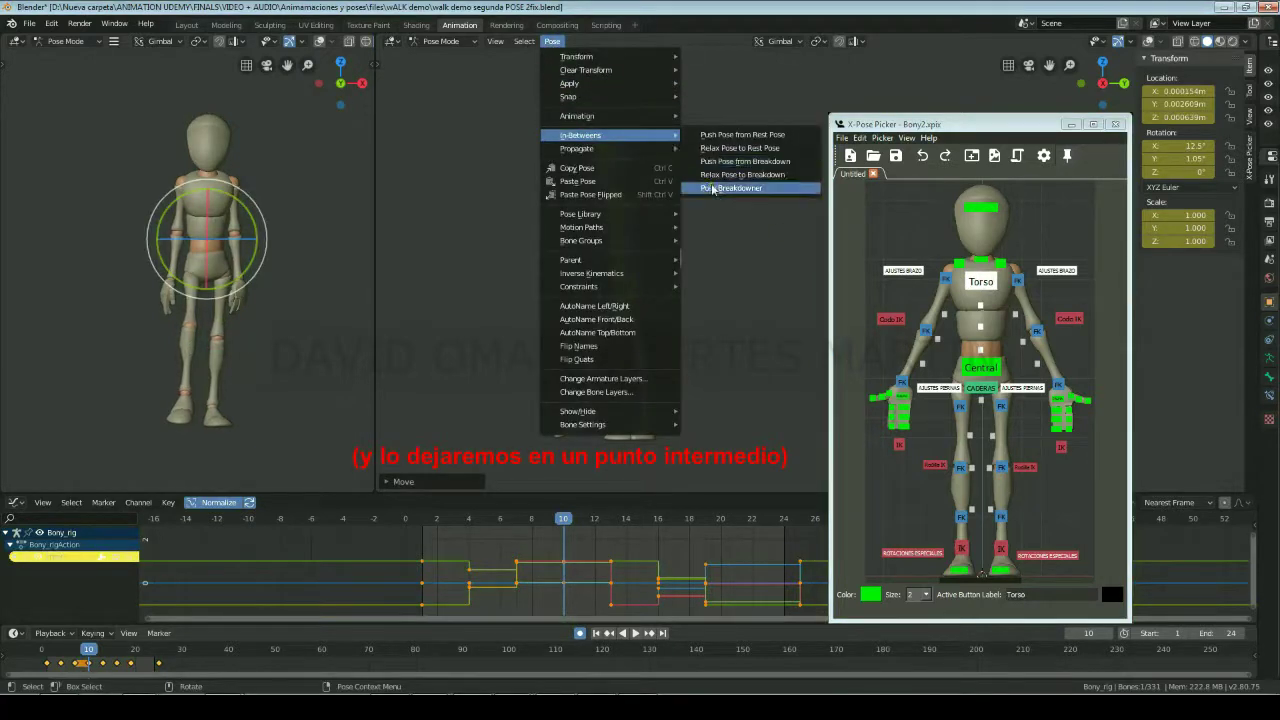
pyautogui.click(714, 186)
pyautogui.click(714, 186)
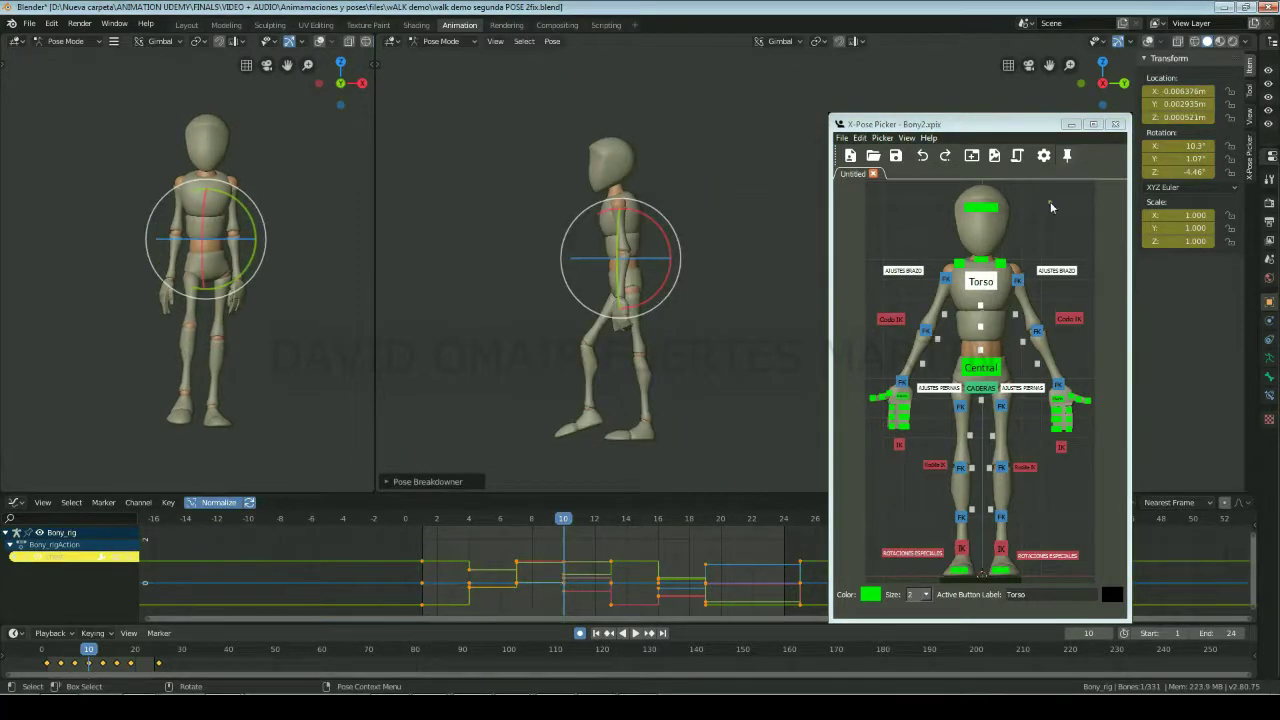
# Step: Expand the torso channels and isolate its yellow-green curve, cancelling a key move
pyautogui.click(17, 556)
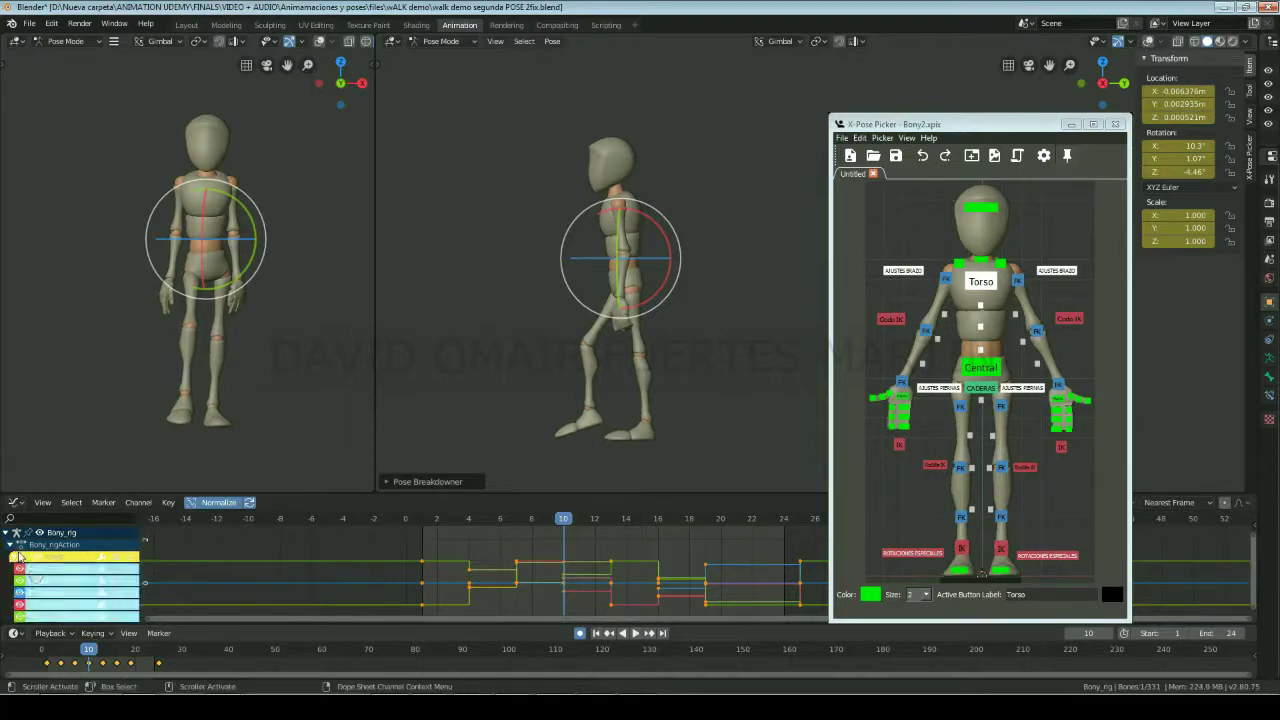
pyautogui.click(56, 606)
pyautogui.click(60, 616)
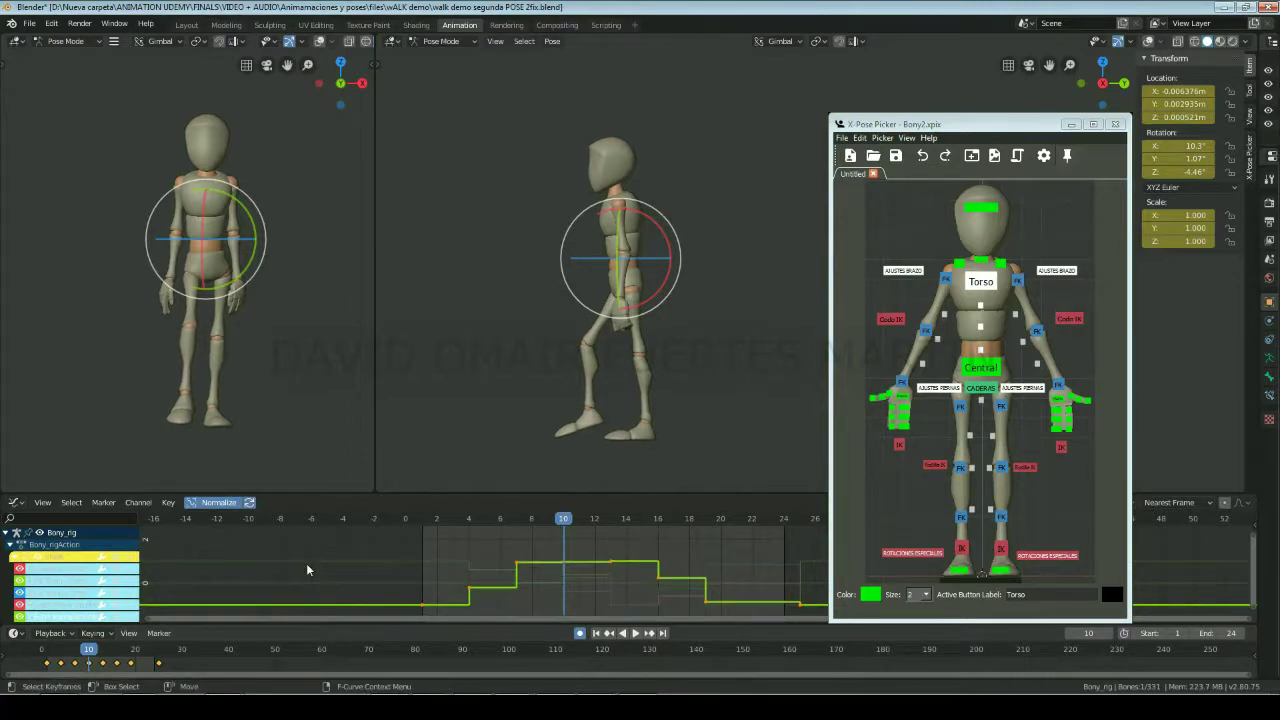
pyautogui.press('g')
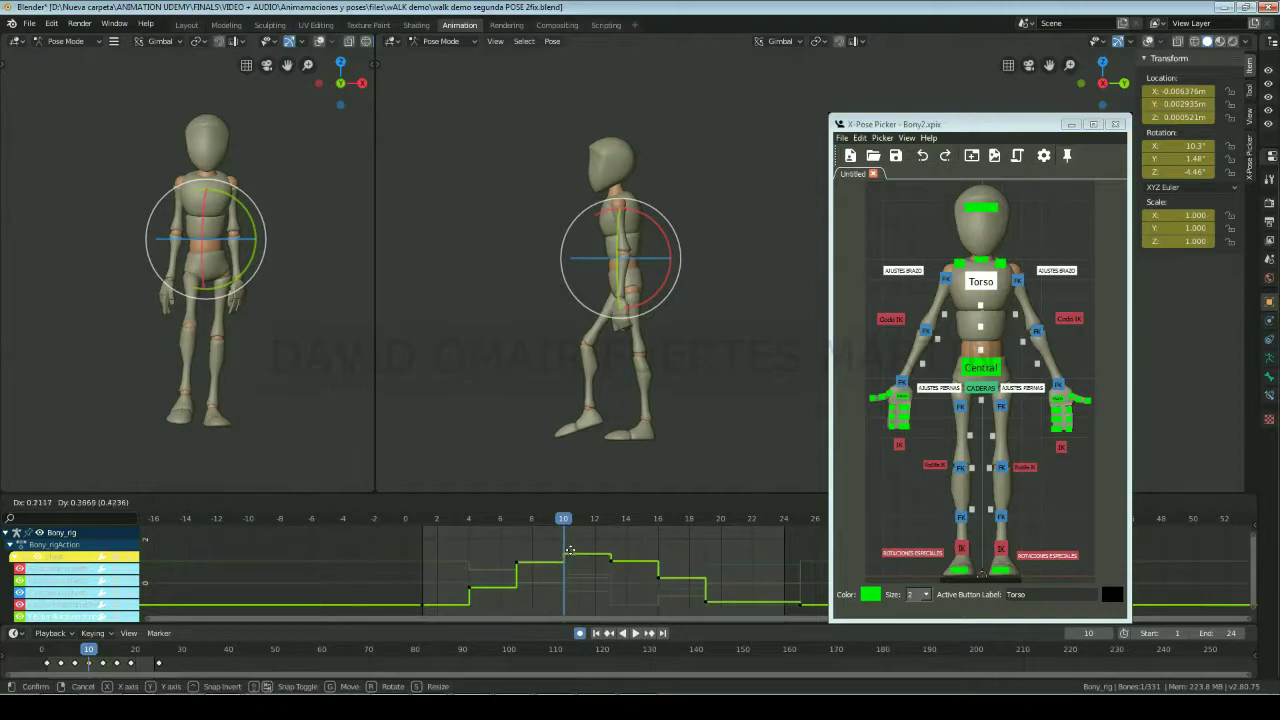
pyautogui.rightClick(569, 549)
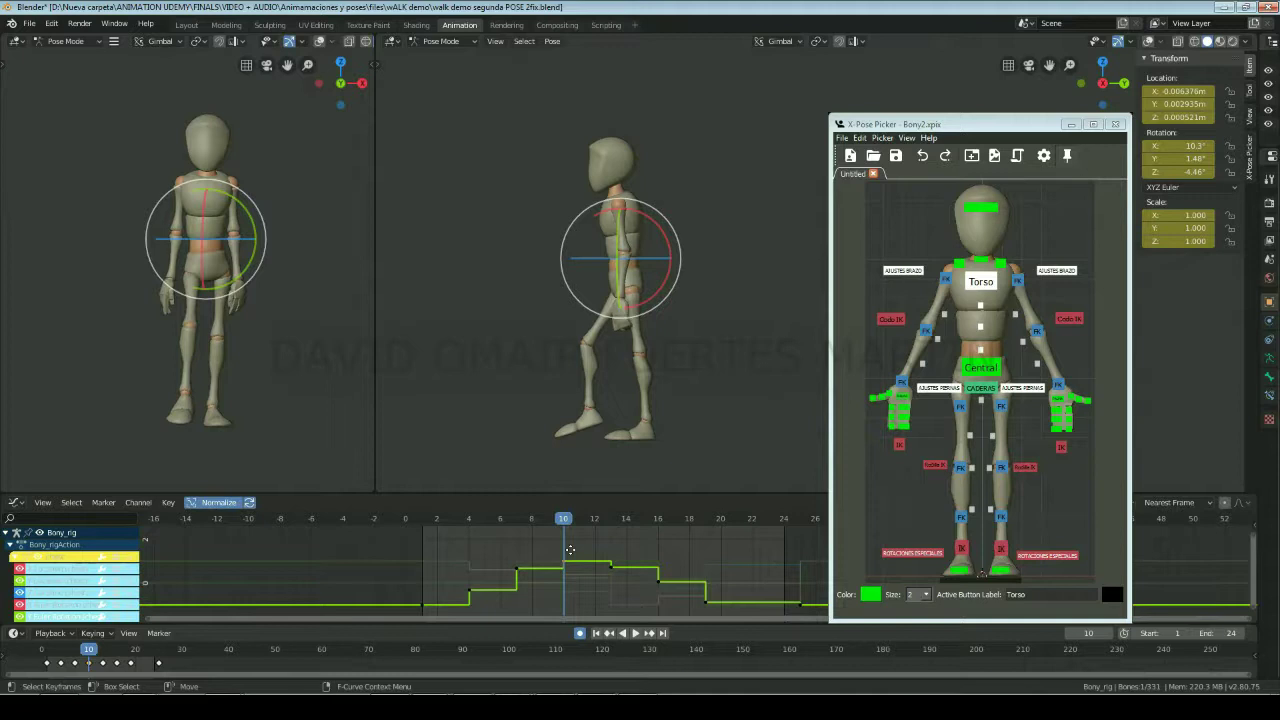
# Step: Select the torso and all six arm FK controls and apply a breakdown pose
pyautogui.click(946, 278)
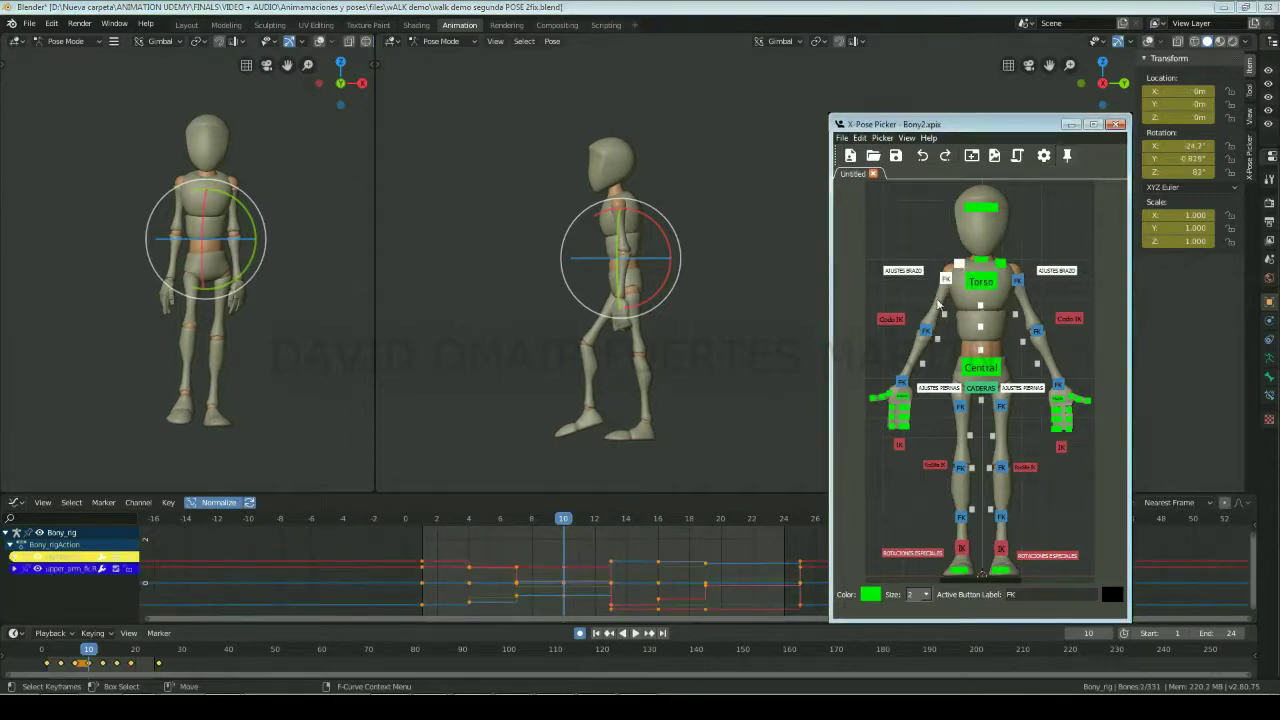
pyautogui.keyDown('shift'); pyautogui.click(1017, 281); pyautogui.keyUp('shift')
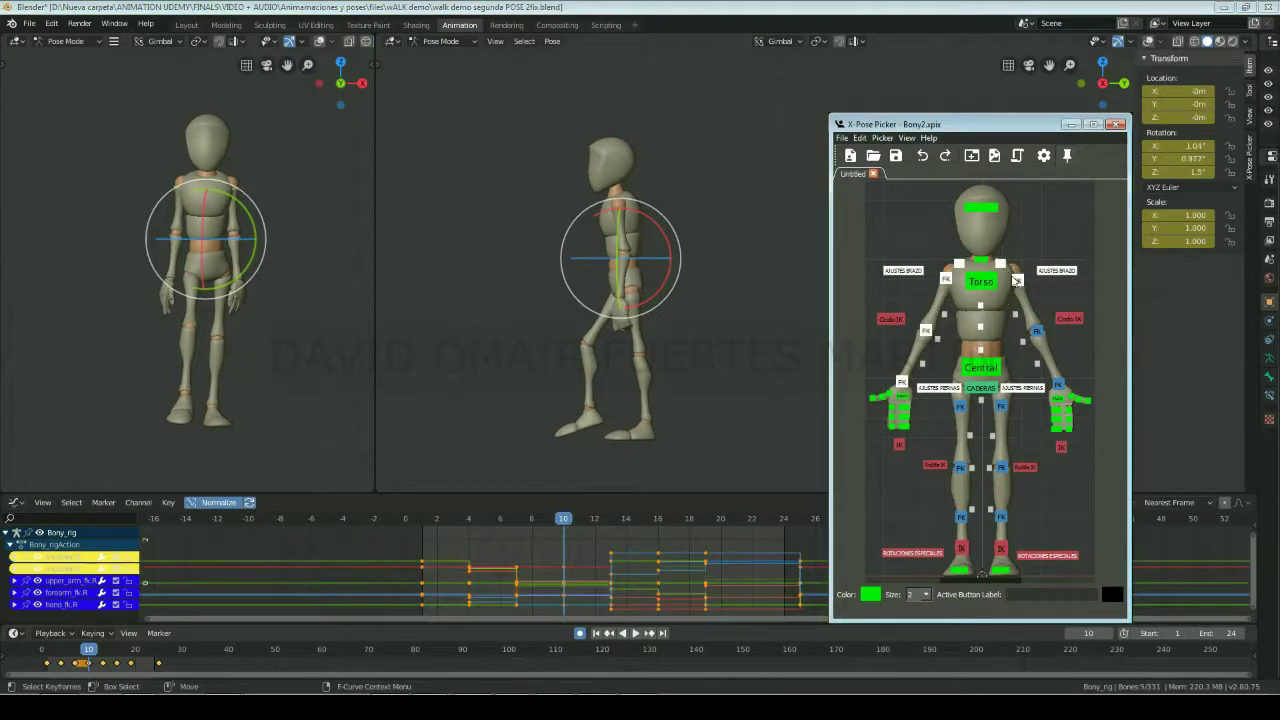
pyautogui.keyDown('shift'); pyautogui.click(1037, 330); pyautogui.keyUp('shift')
pyautogui.keyDown('shift'); pyautogui.click(1058, 385); pyautogui.keyUp('shift')
pyautogui.keyDown('shift'); pyautogui.click(1063, 390); pyautogui.keyUp('shift')
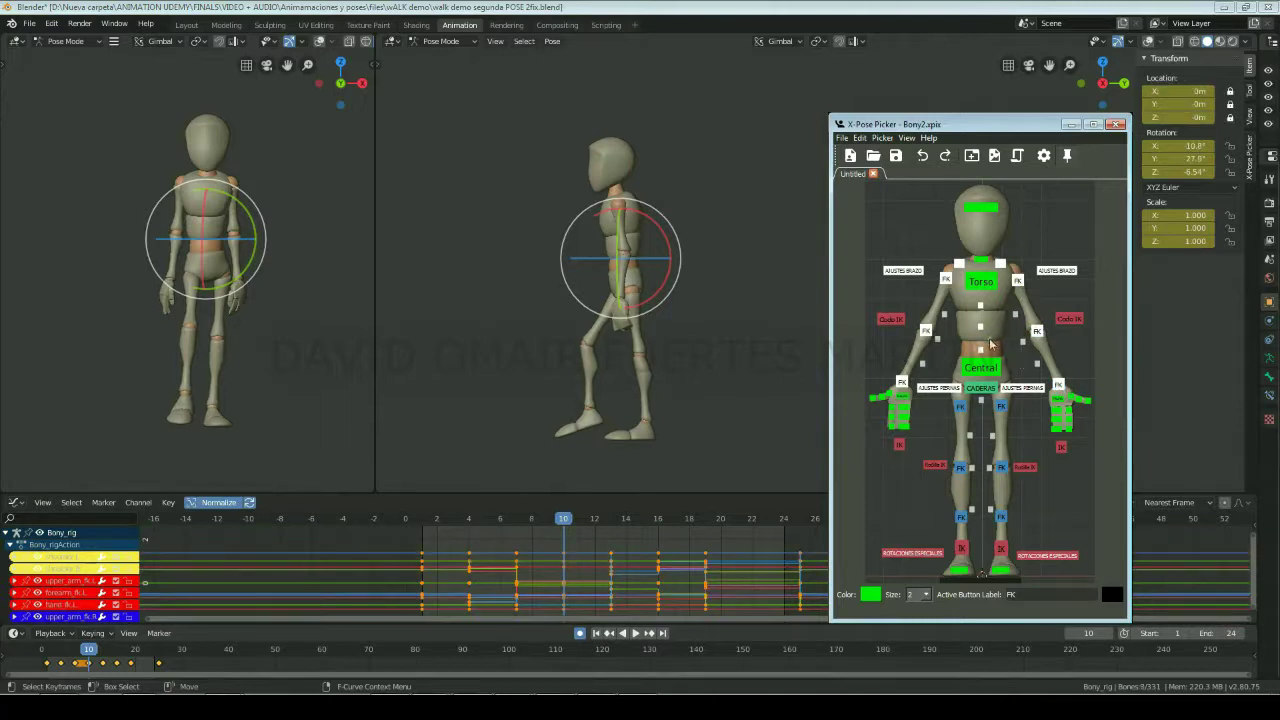
pyautogui.click(553, 41)
pyautogui.moveTo(581, 135)
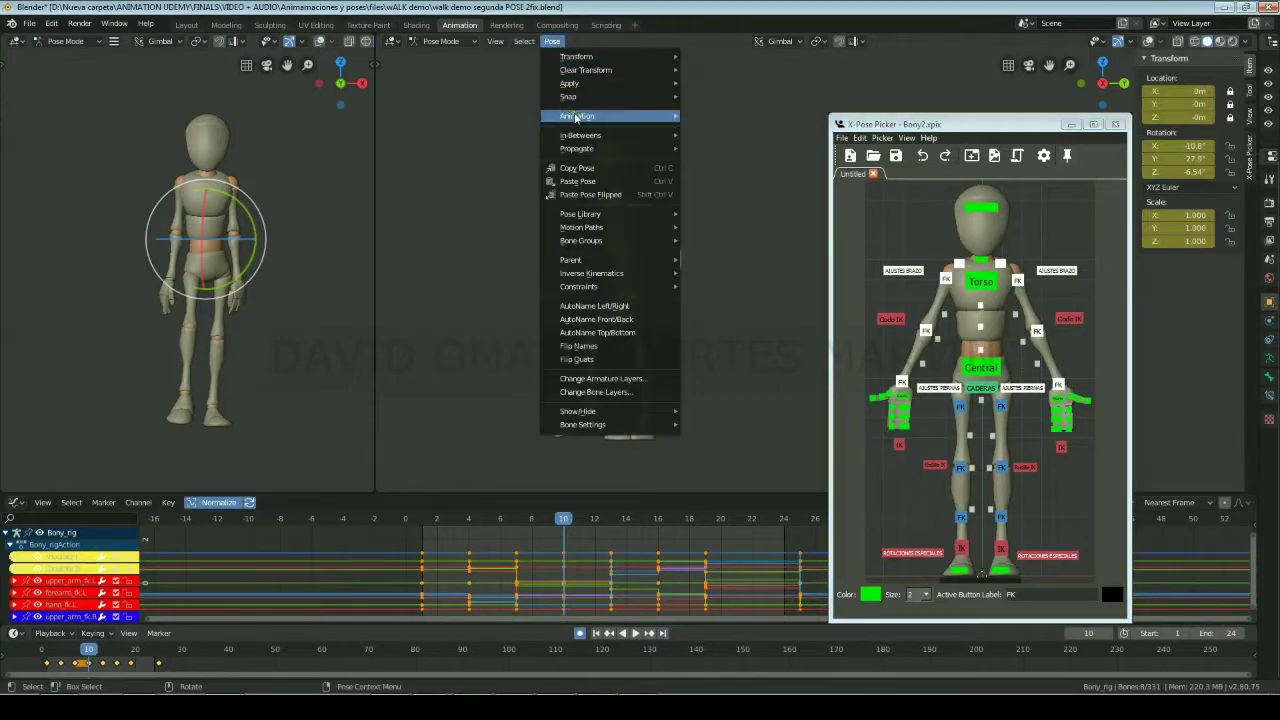
pyautogui.click(735, 188)
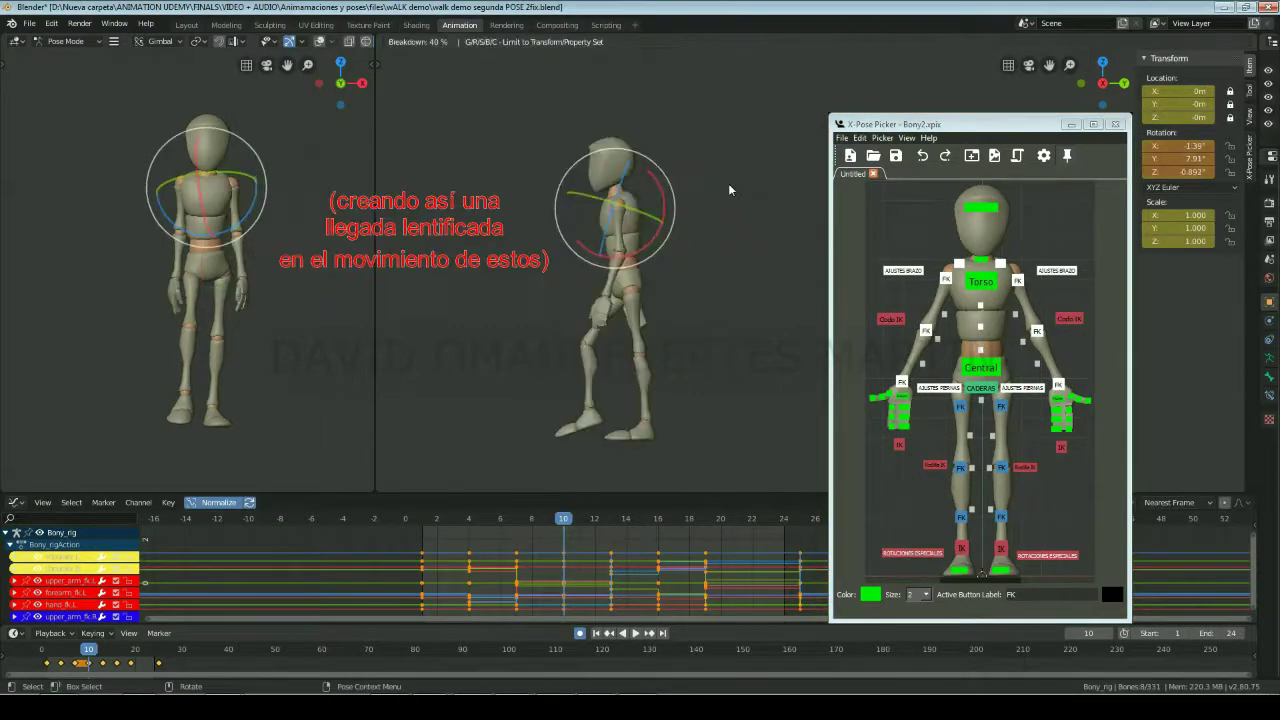
pyautogui.click(800, 198)
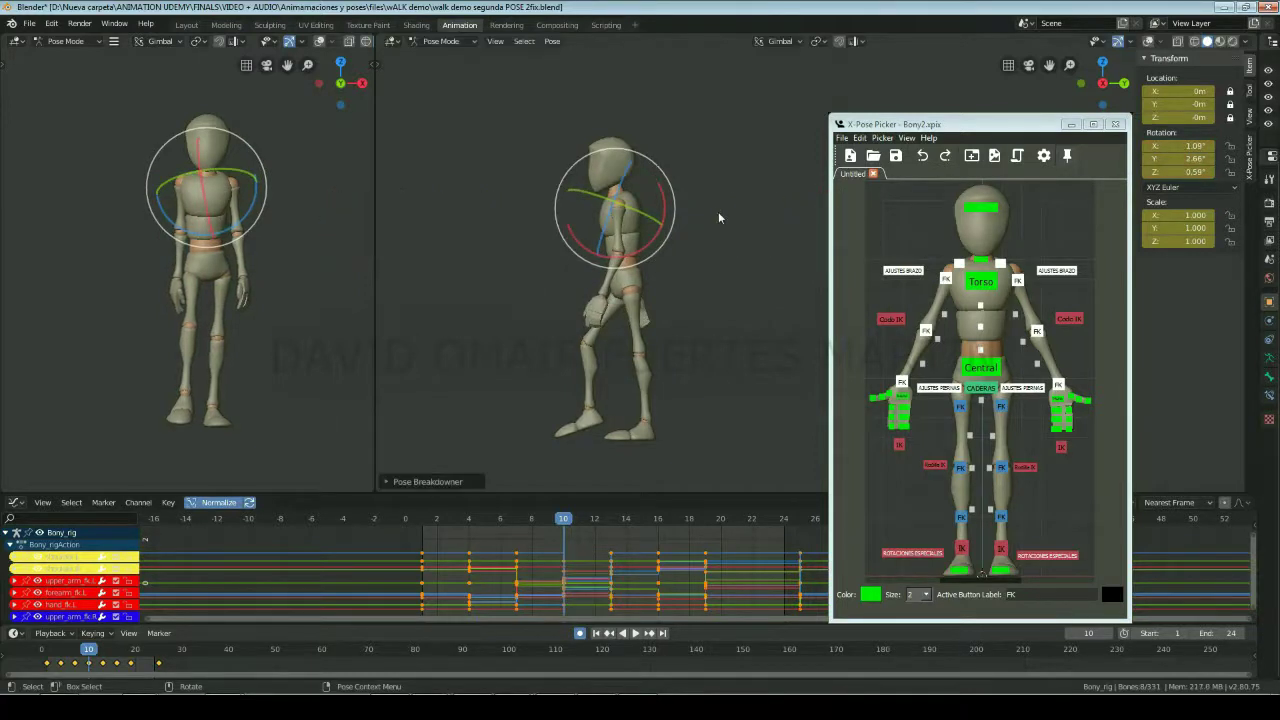
# Step: At frame 22, give the Central control a breakdown pose and nudge its height
pyautogui.click(752, 518)
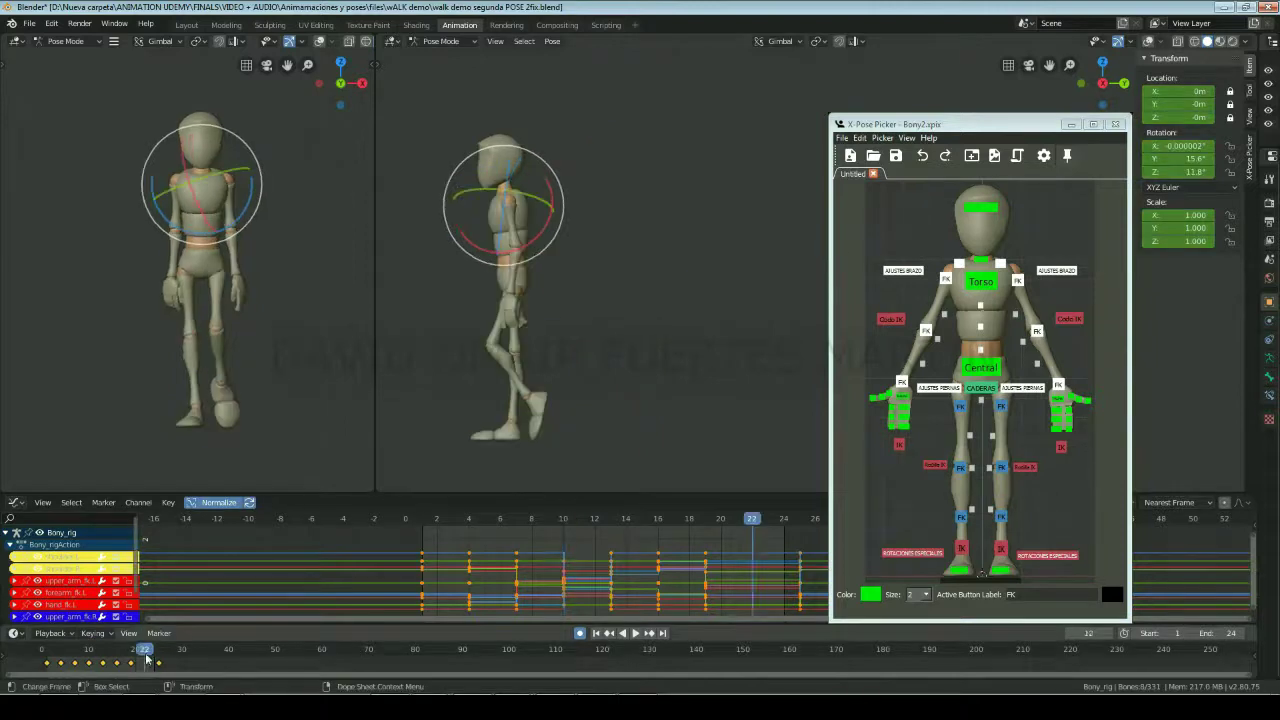
pyautogui.press('a')
pyautogui.press('i')
pyautogui.click(981, 367)
pyautogui.click(552, 41)
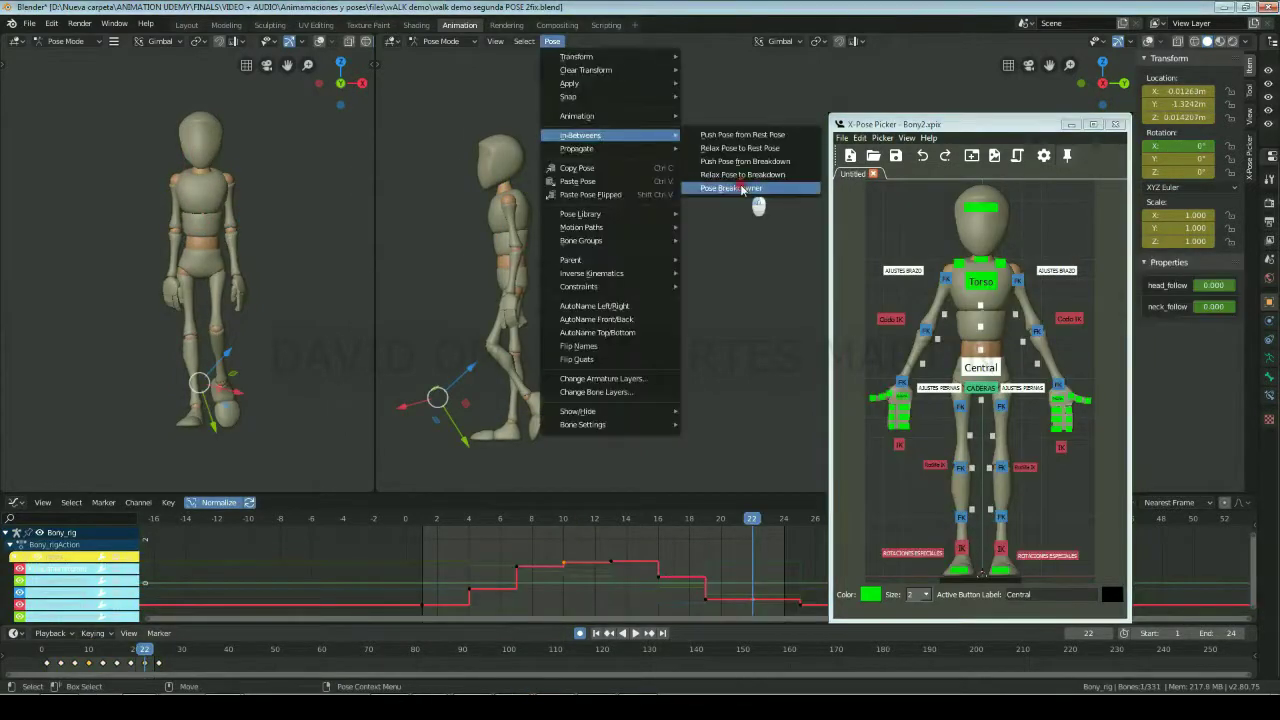
pyautogui.click(757, 195)
pyautogui.click(685, 200)
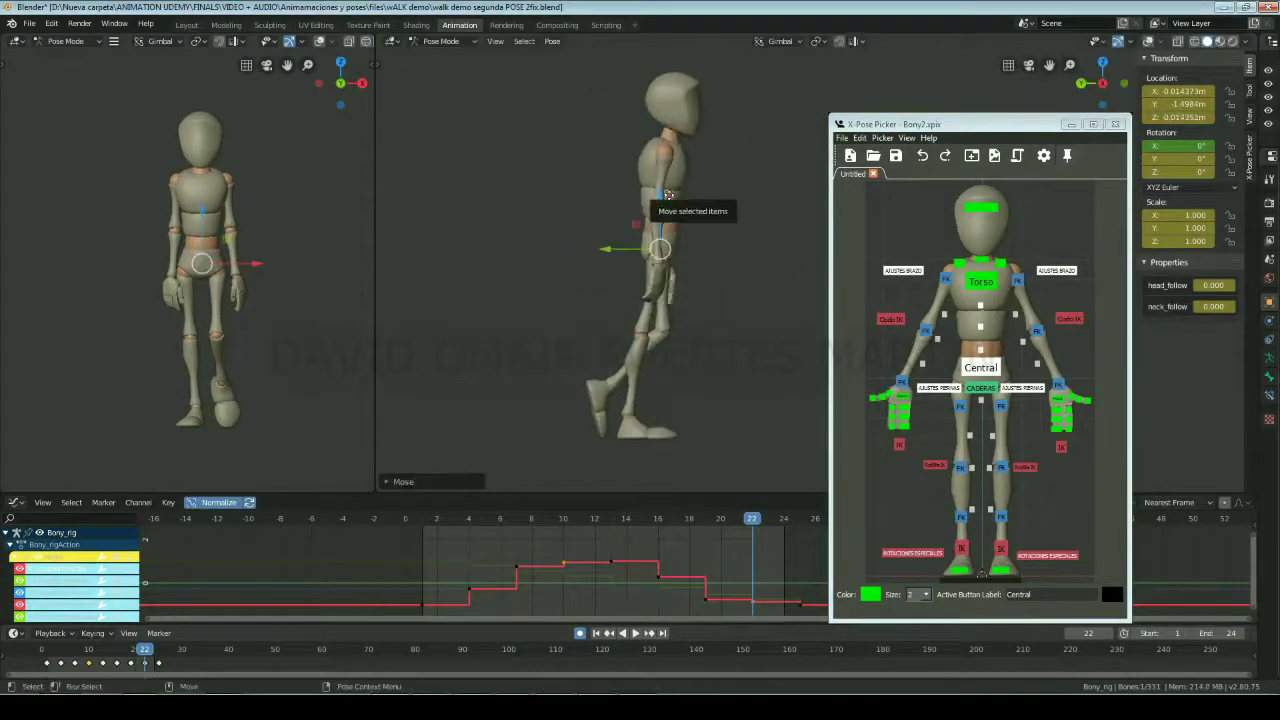
pyautogui.moveTo(664, 203); pyautogui.dragTo(665, 199)
pyautogui.click(752, 603)
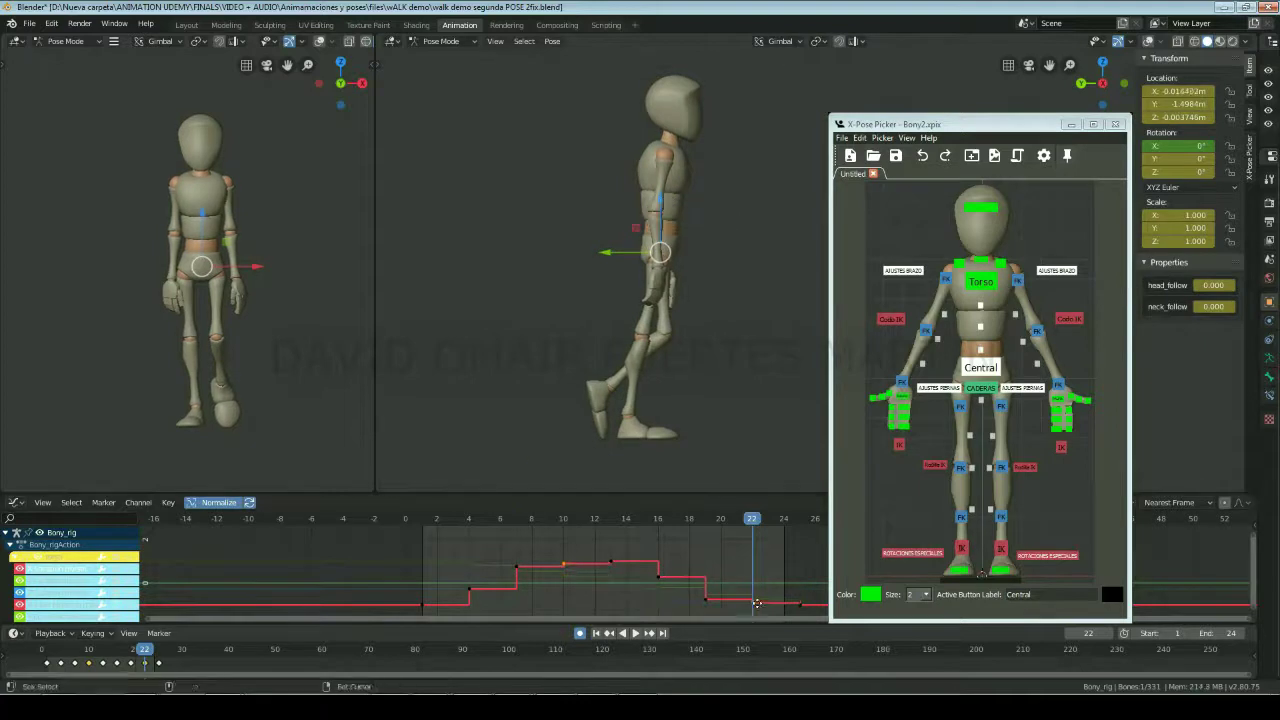
# Step: Apply a breakdown pose to the CADERAS hips control at frame 22
pyautogui.click(981, 387)
pyautogui.click(552, 41)
pyautogui.click(757, 180)
pyautogui.click(1163, 286)
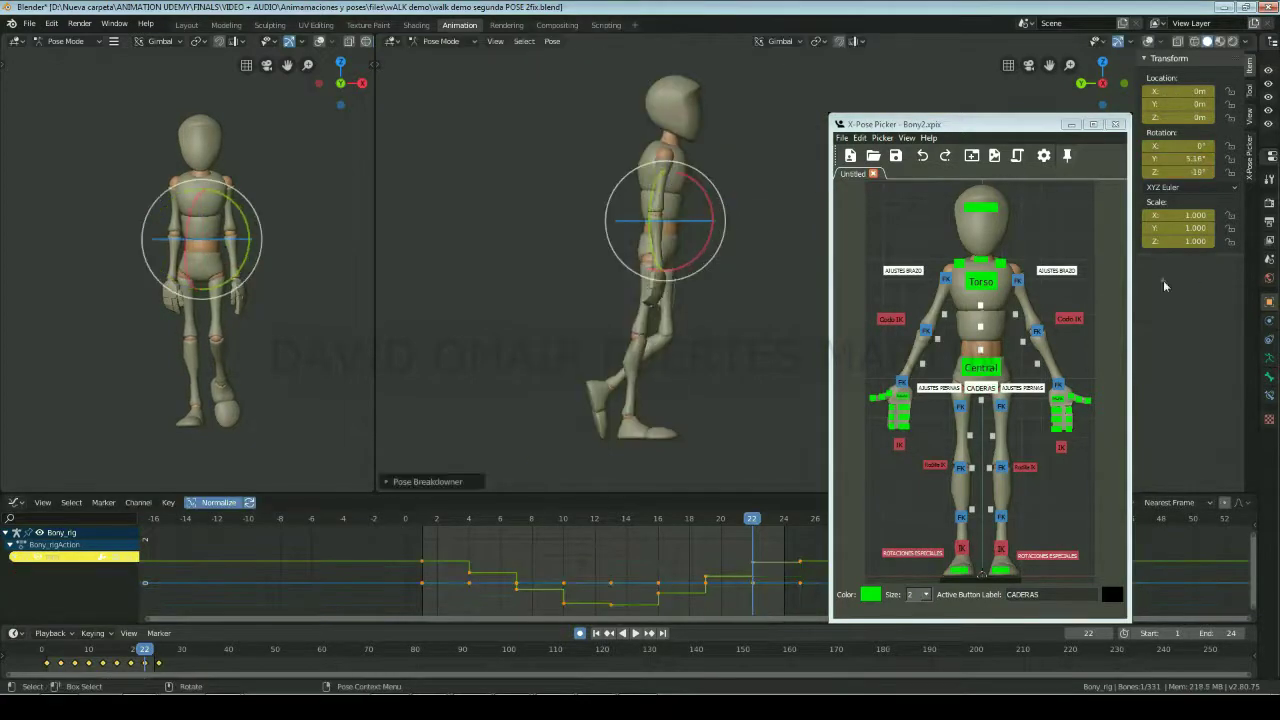
# Step: Move and rotate the left foot IK into a heel roll near 12° X, 6.75° Z
pyautogui.click(1001, 548)
pyautogui.press('g')
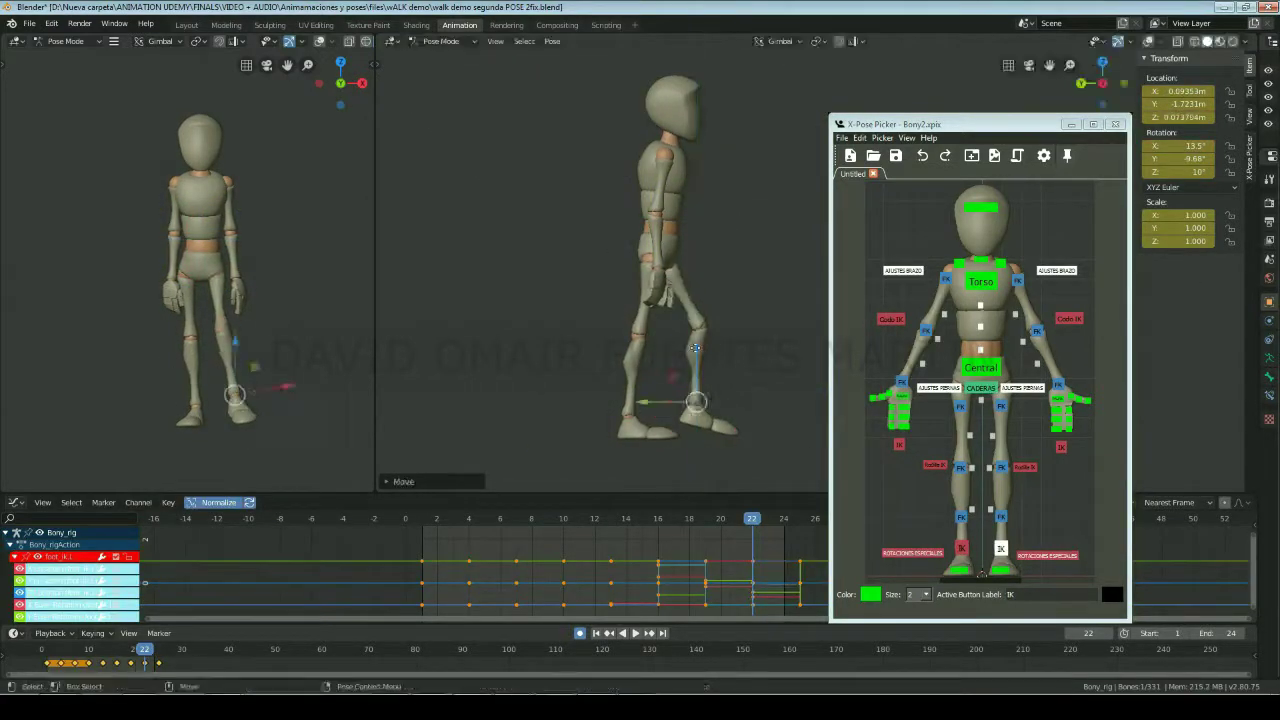
pyautogui.click(583, 403)
pyautogui.press('r')
pyautogui.click(229, 366)
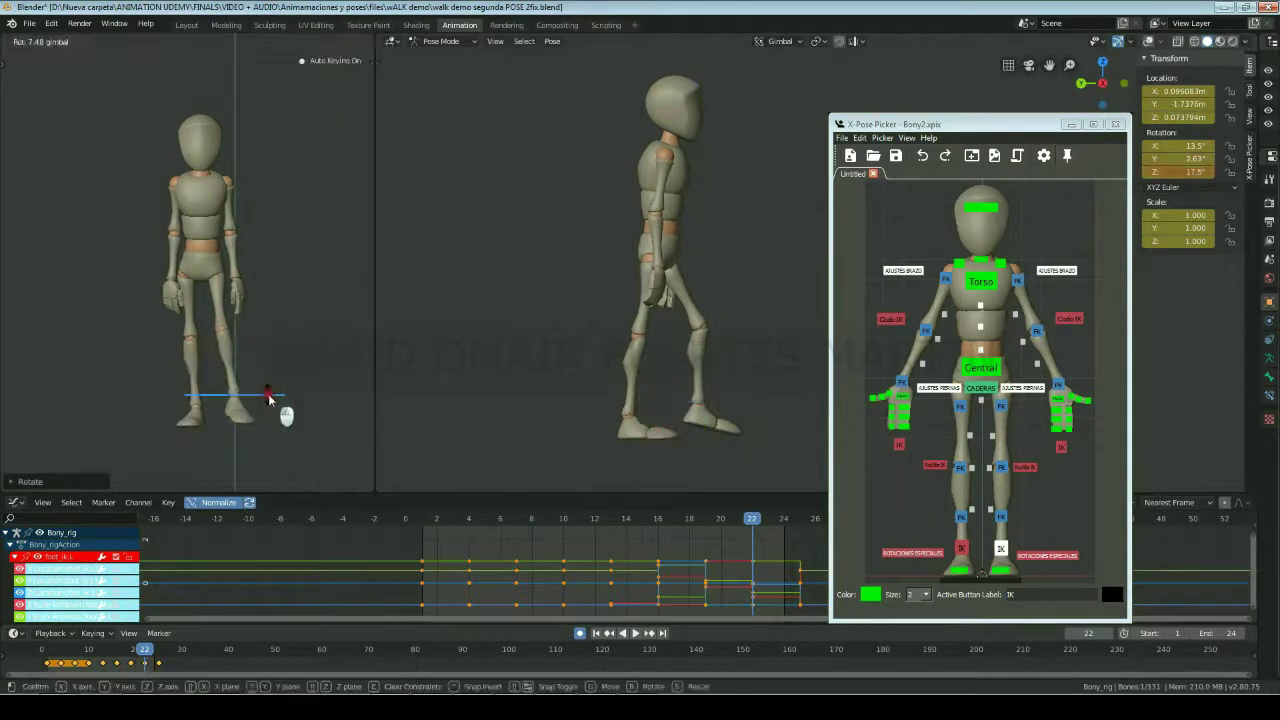
pyautogui.press('g')
pyautogui.click(268, 399)
pyautogui.hotkey('ctrl', 'z')
pyautogui.press('r')
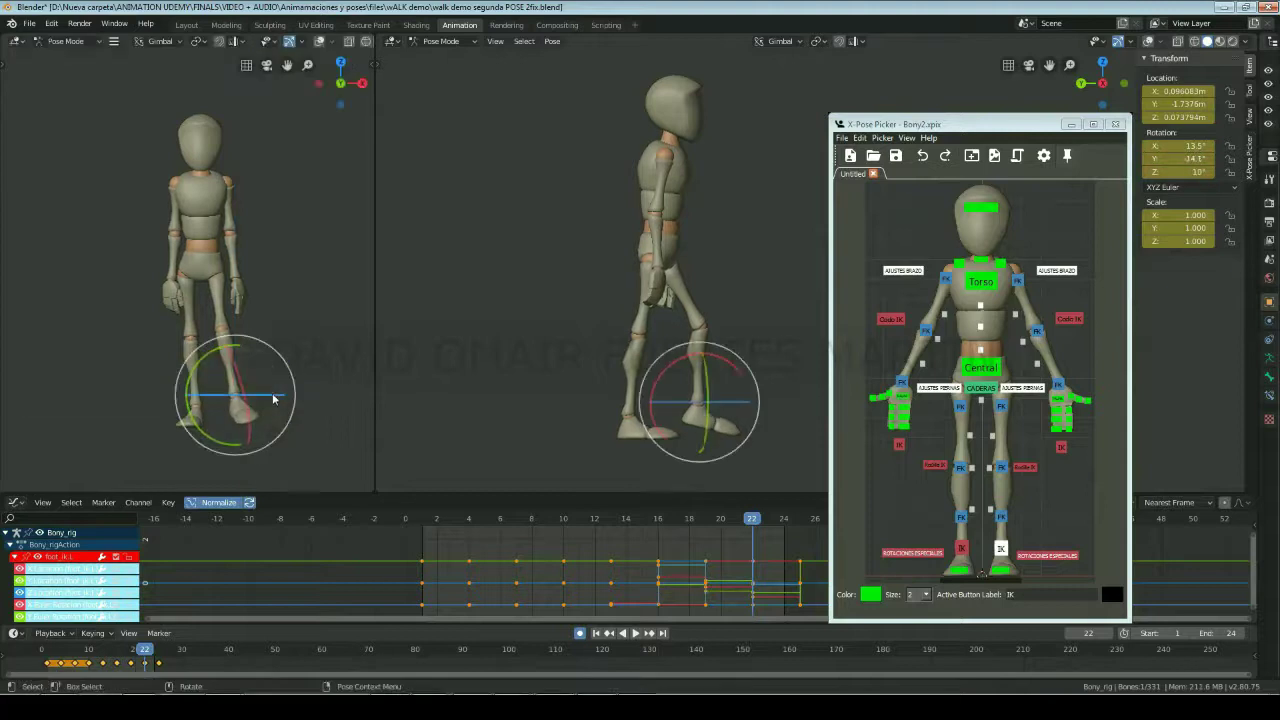
pyautogui.click(284, 387)
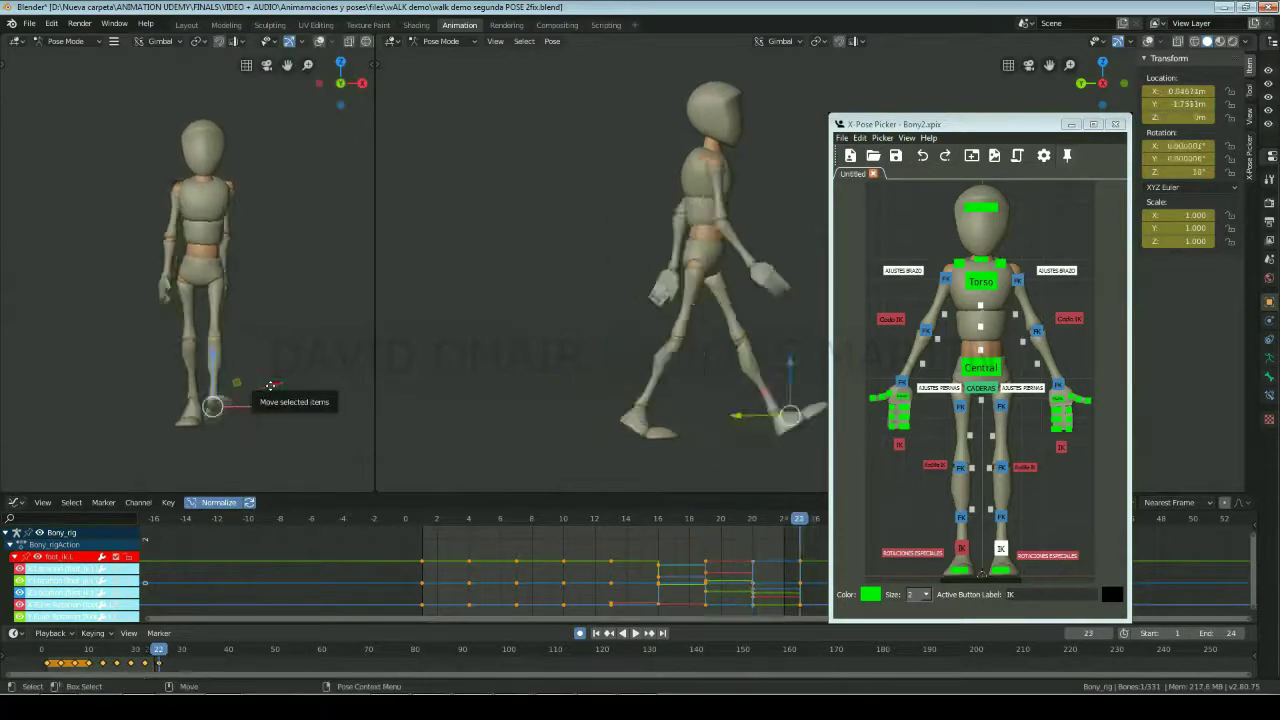
# Step: Preview the walk around frame 22, then give the Torso a breakdown pose
pyautogui.press('Down')
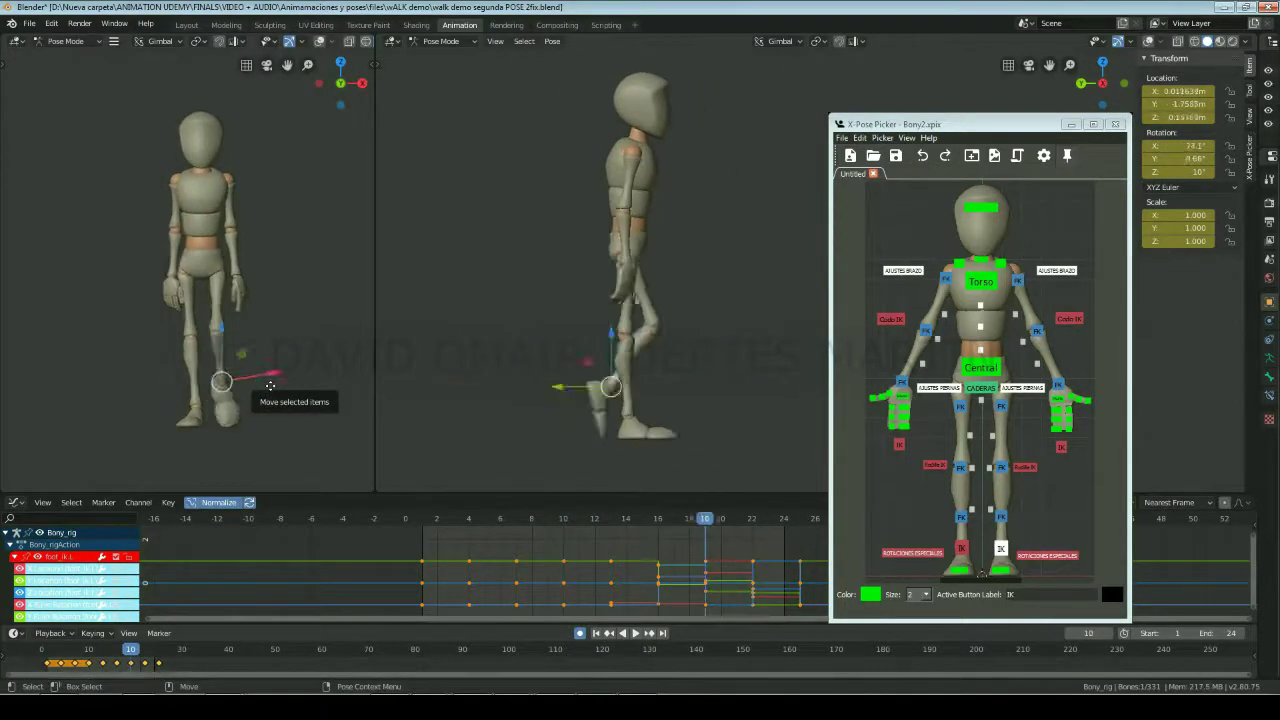
pyautogui.press('space')
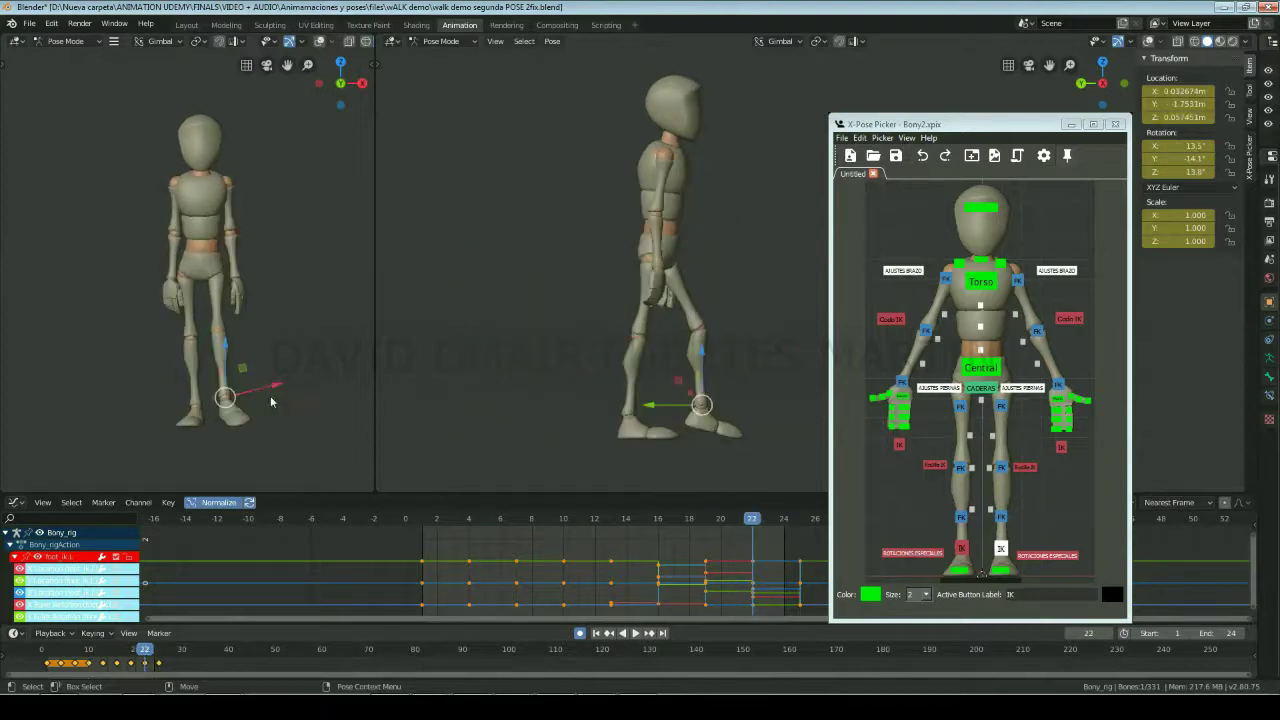
pyautogui.press('r')
pyautogui.rightClick(243, 400)
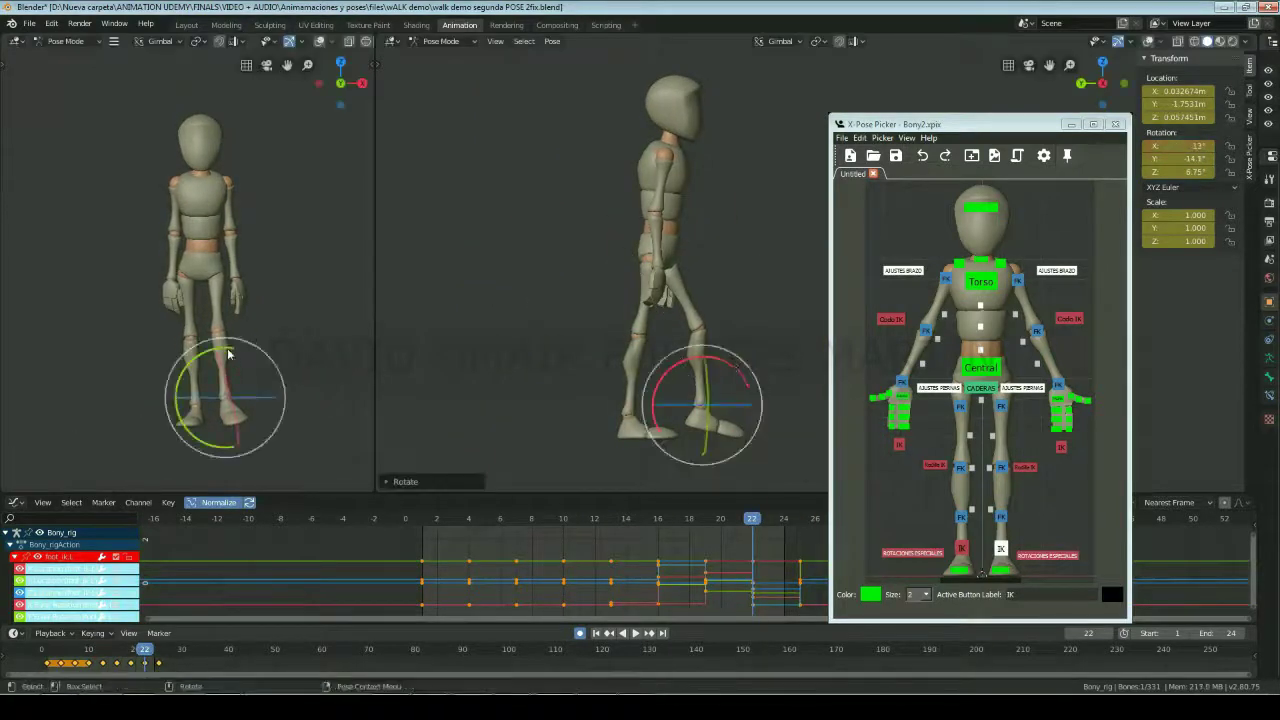
pyautogui.press('space')
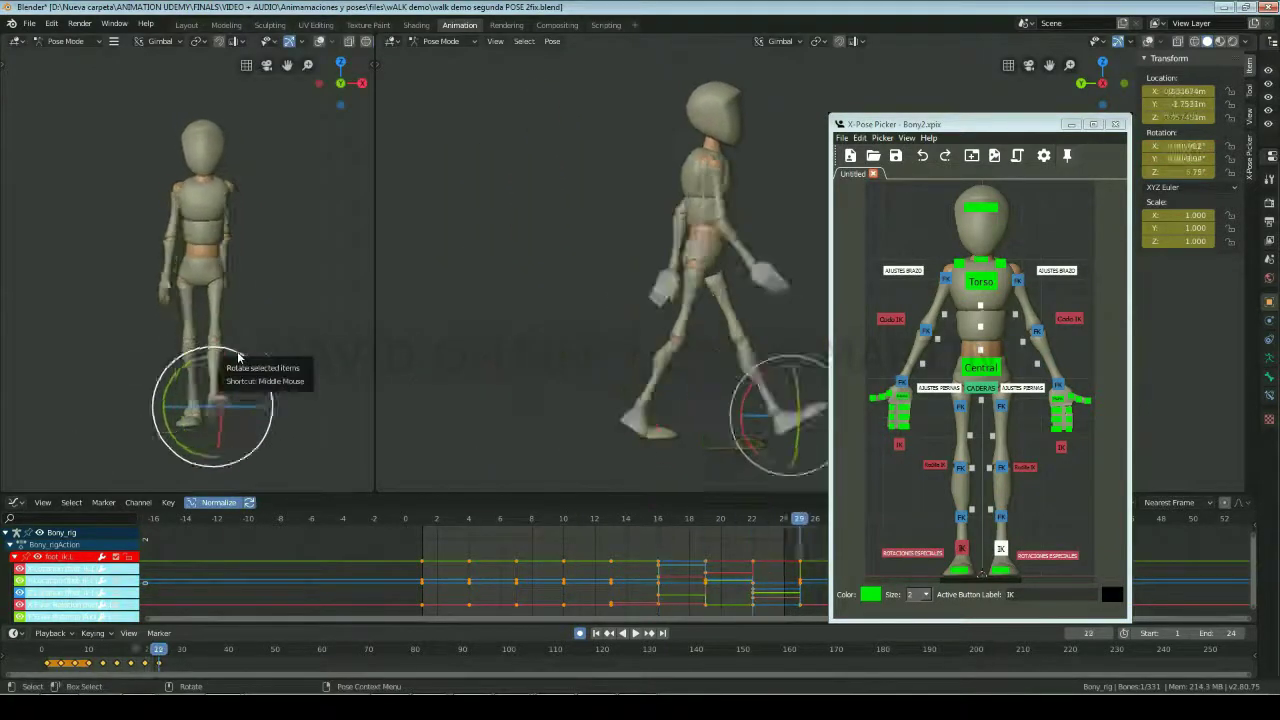
pyautogui.press('Escape')
pyautogui.press('Right')
pyautogui.press('Right')
pyautogui.press('Right')
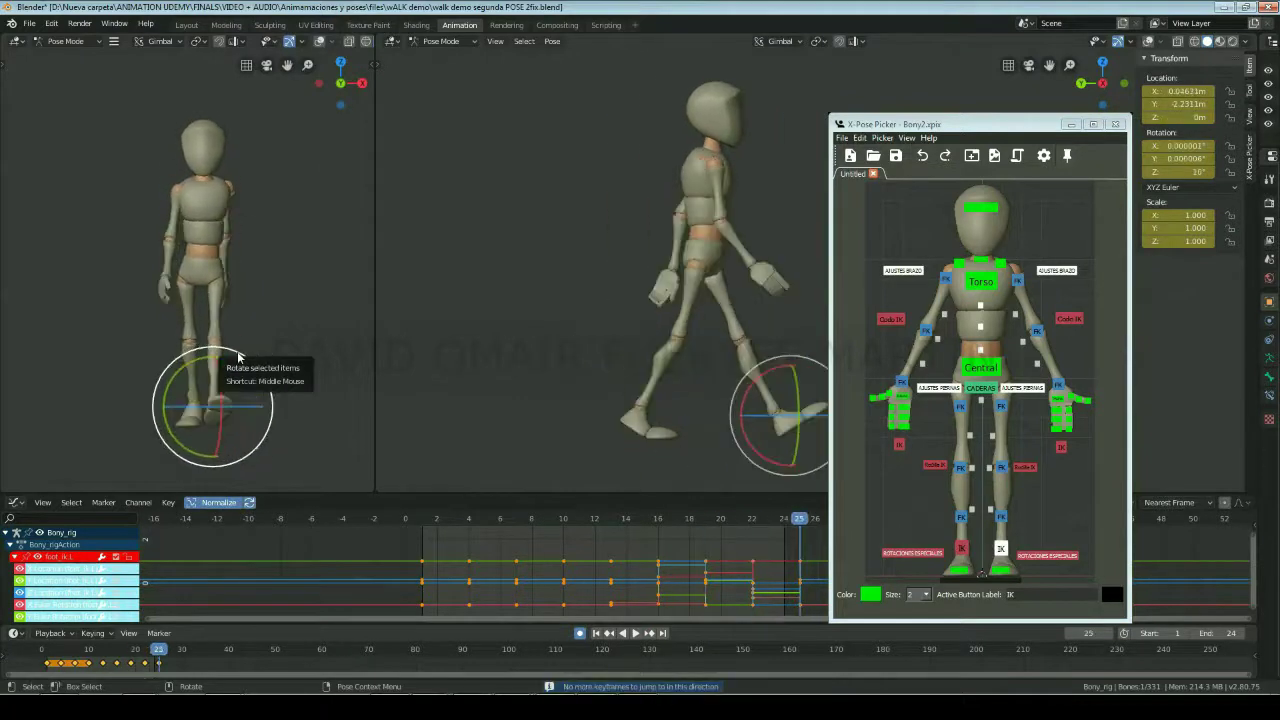
pyautogui.press('Left')
pyautogui.press('Left')
pyautogui.press('Left')
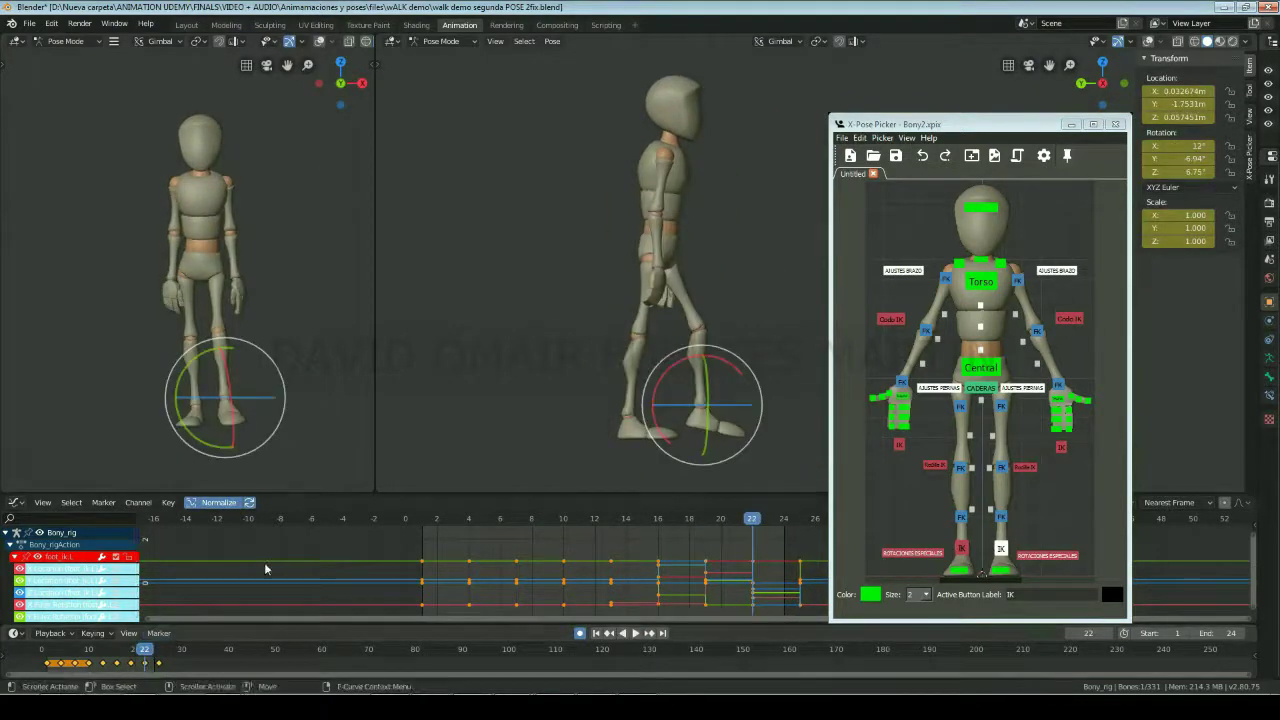
pyautogui.click(981, 281)
pyautogui.click(746, 184)
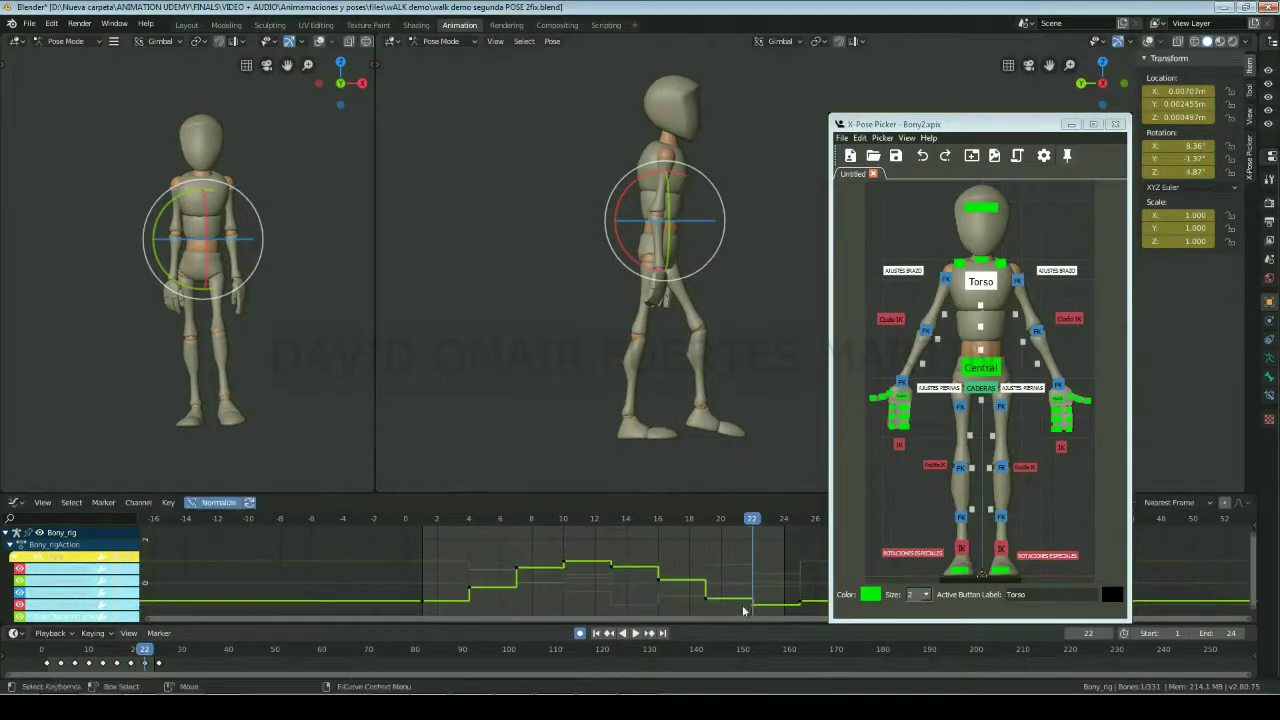
# Step: Apply a breakdown to the arm FK controls, then play and scrub frames 5–25
pyautogui.click(552, 41)
pyautogui.click(803, 190)
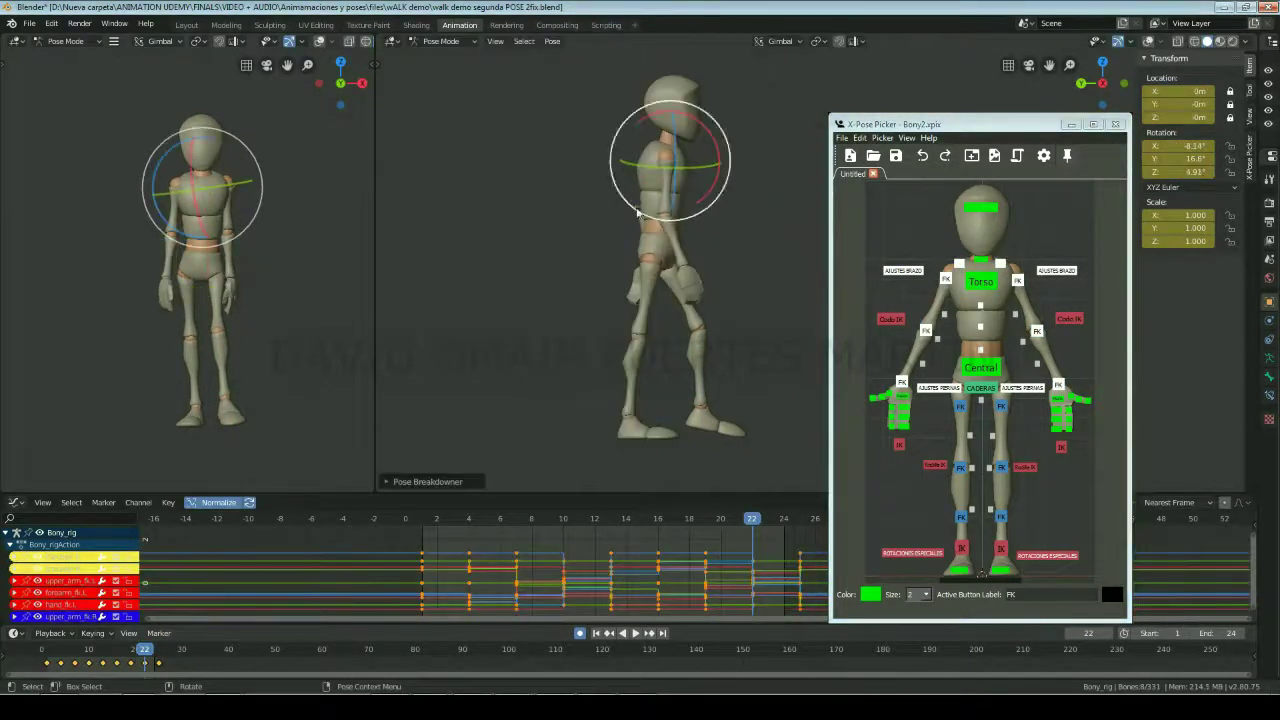
pyautogui.press('space')
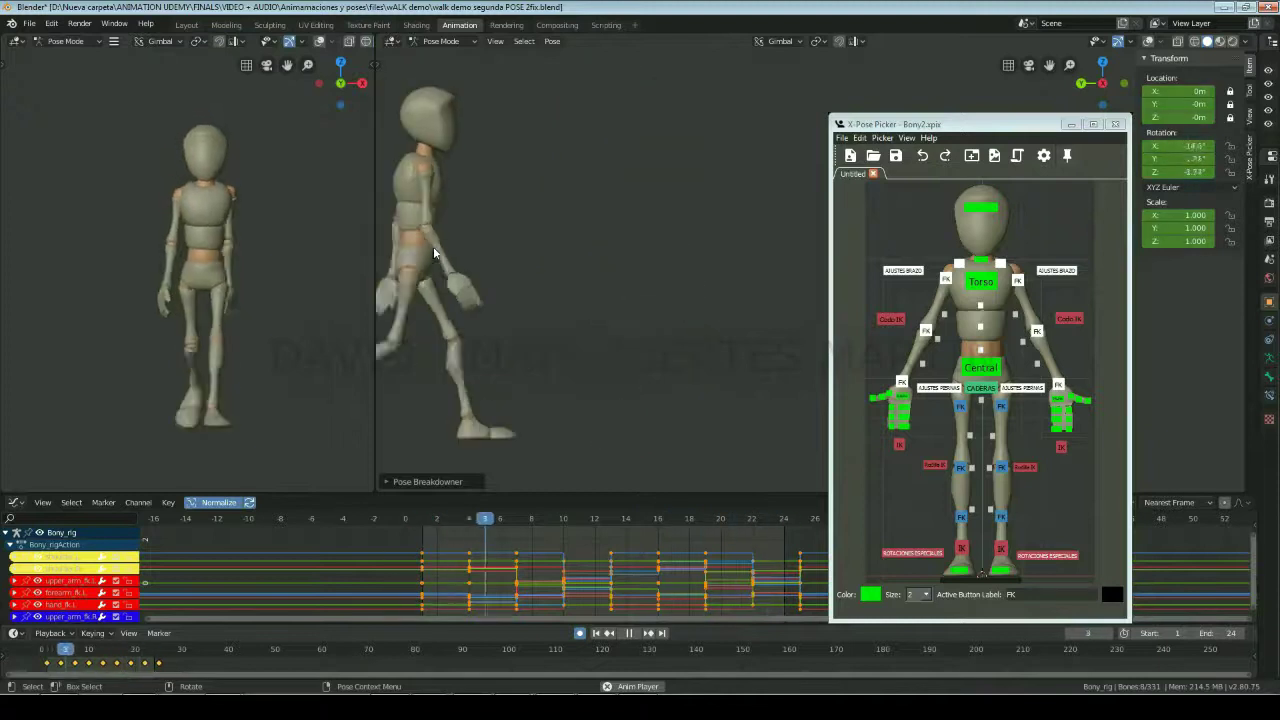
pyautogui.press('space')
pyautogui.press('space')
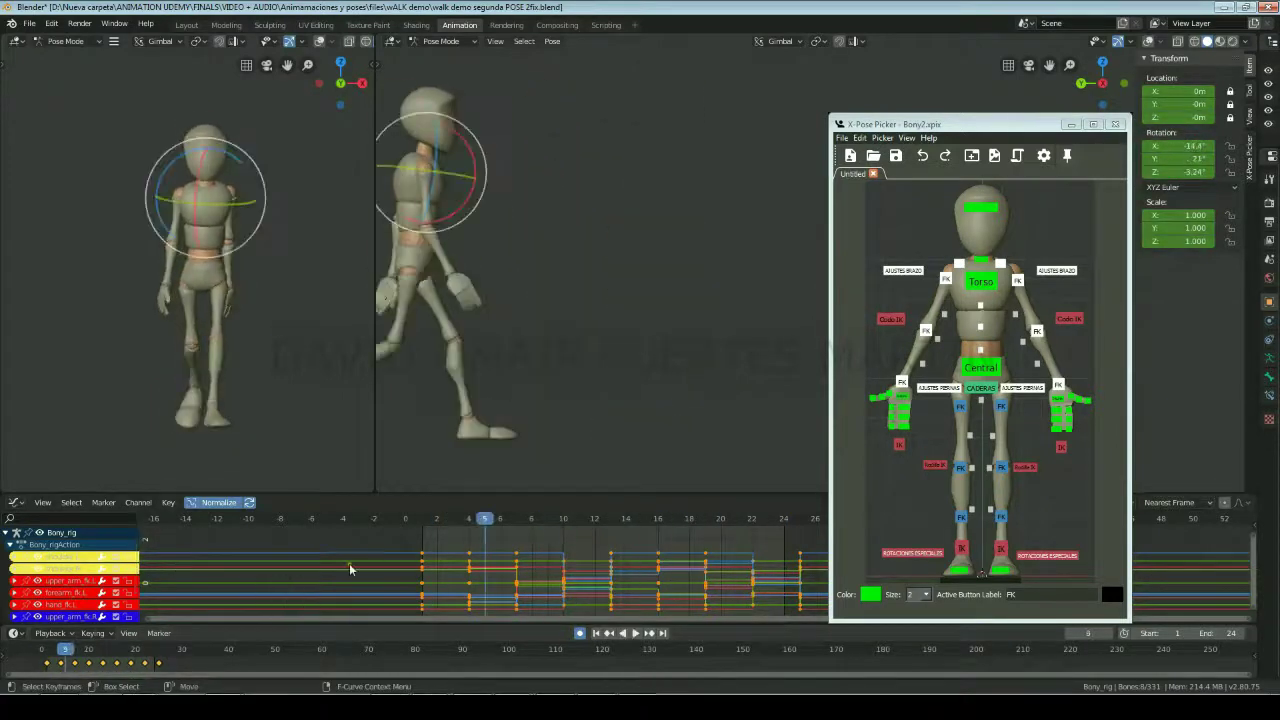
pyautogui.moveTo(60, 652)
pyautogui.mouseDown()
pyautogui.moveTo(160, 653)
pyautogui.moveTo(118, 665)
pyautogui.mouseUp()
# Step: Reposition the left foot IK control and check it across neighbouring keyframes
pyautogui.click(1047, 555)
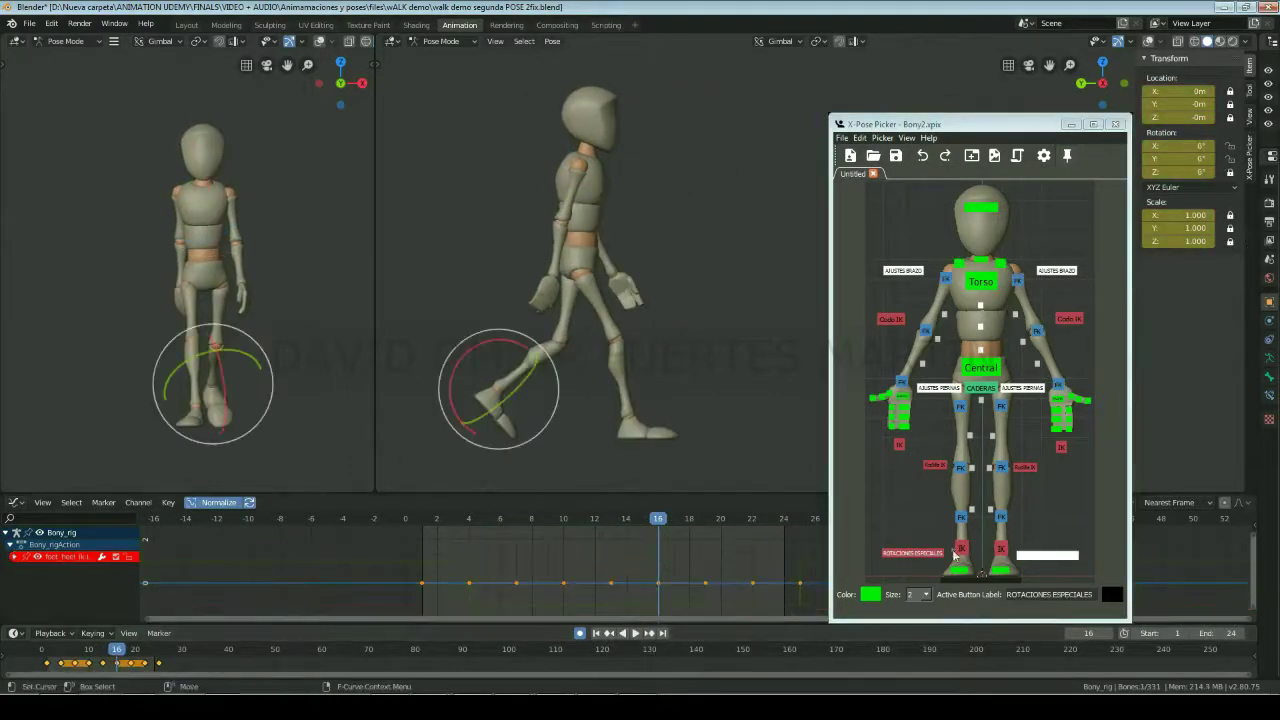
pyautogui.click(1001, 548)
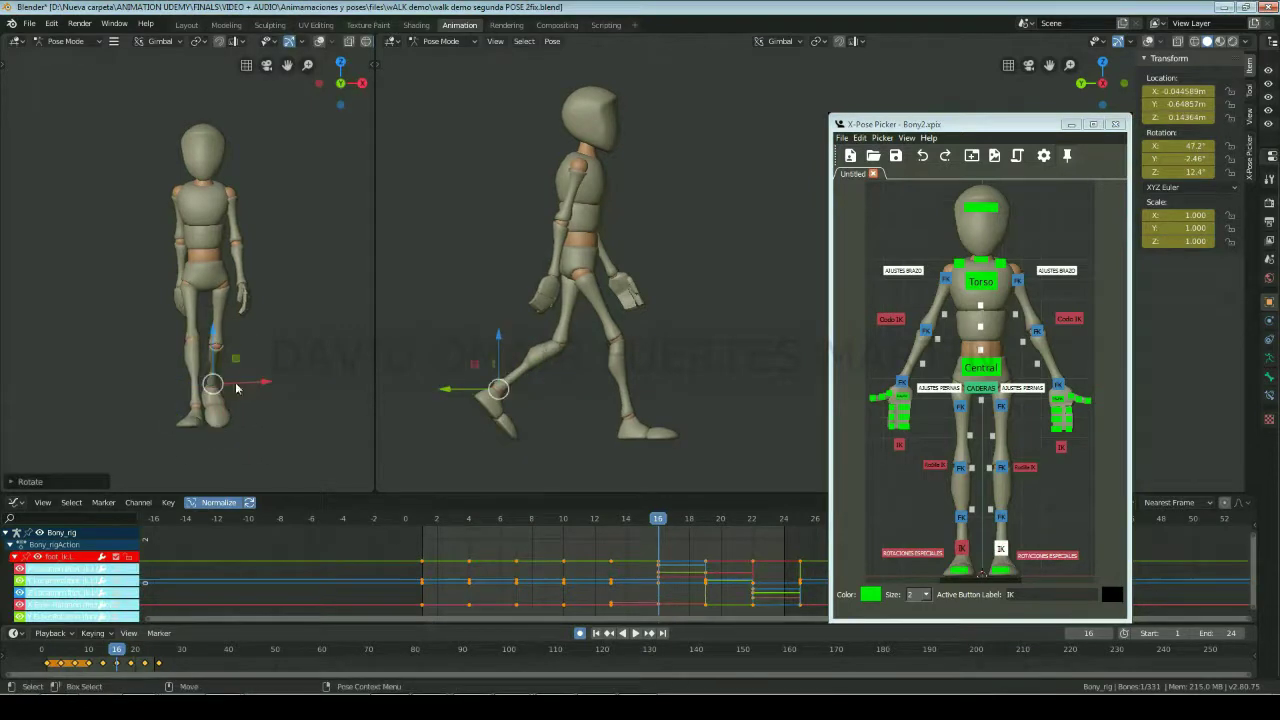
pyautogui.click(245, 381)
pyautogui.press('Down')
pyautogui.press('Up')
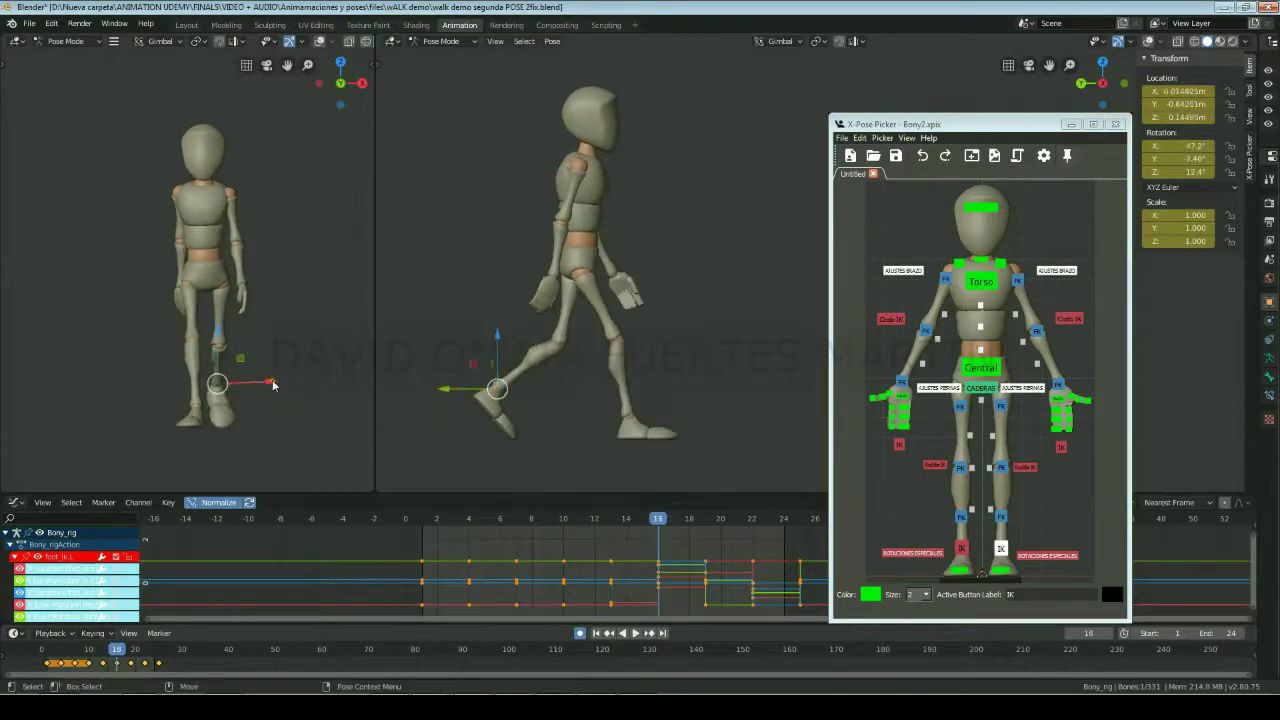
pyautogui.press('Up')
pyautogui.press('space')
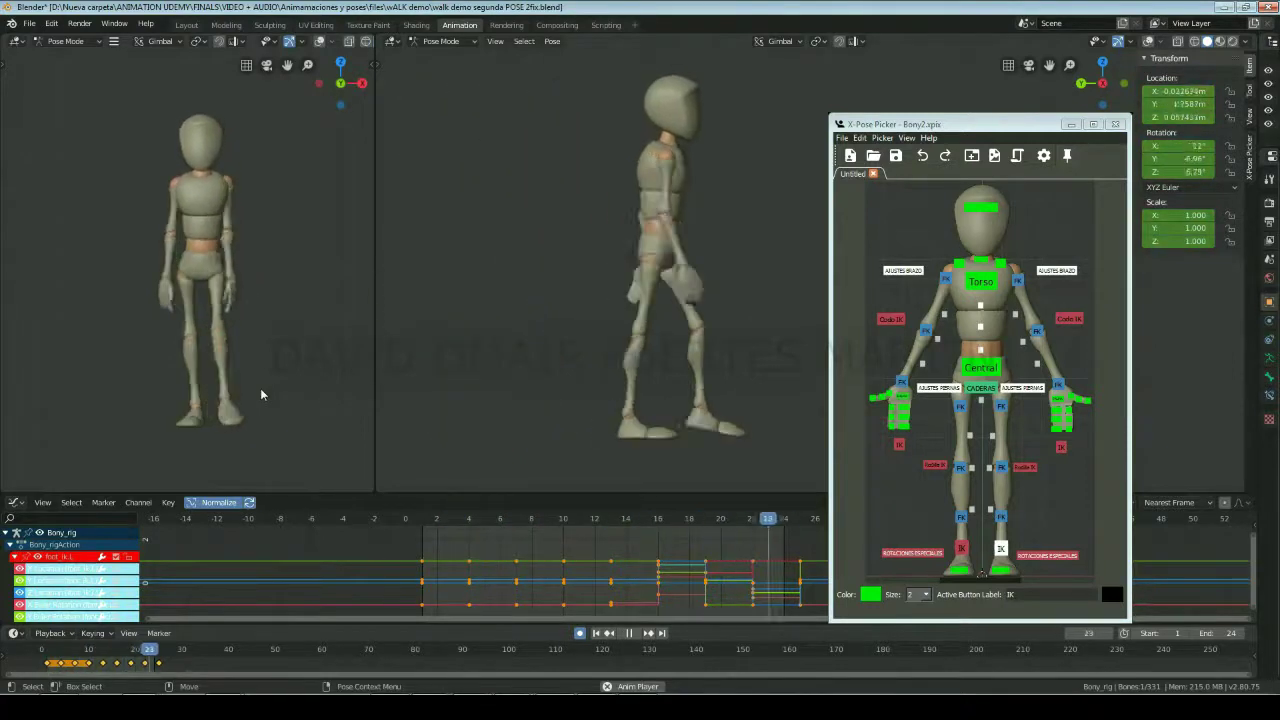
pyautogui.press('Escape')
pyautogui.press('space')
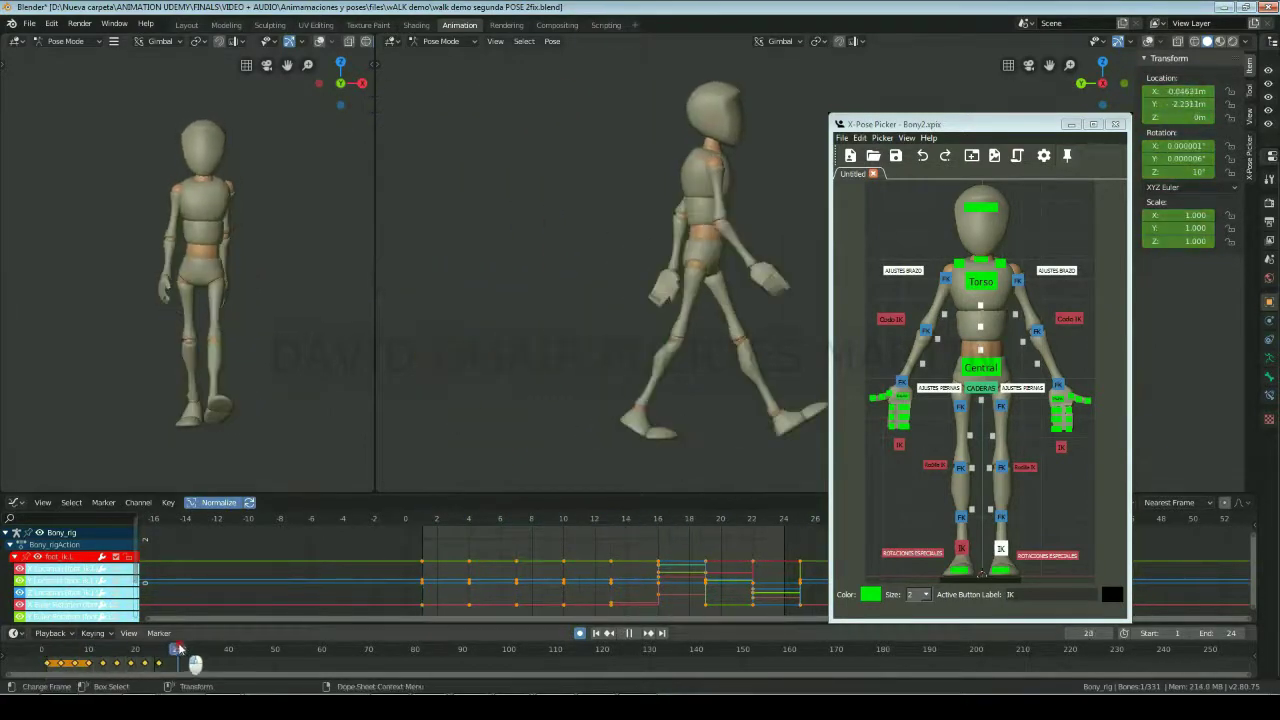
pyautogui.click(66, 654)
pyautogui.press('space')
# Step: Reposition the right foot IK bone and review it in playback
pyautogui.click(196, 386)
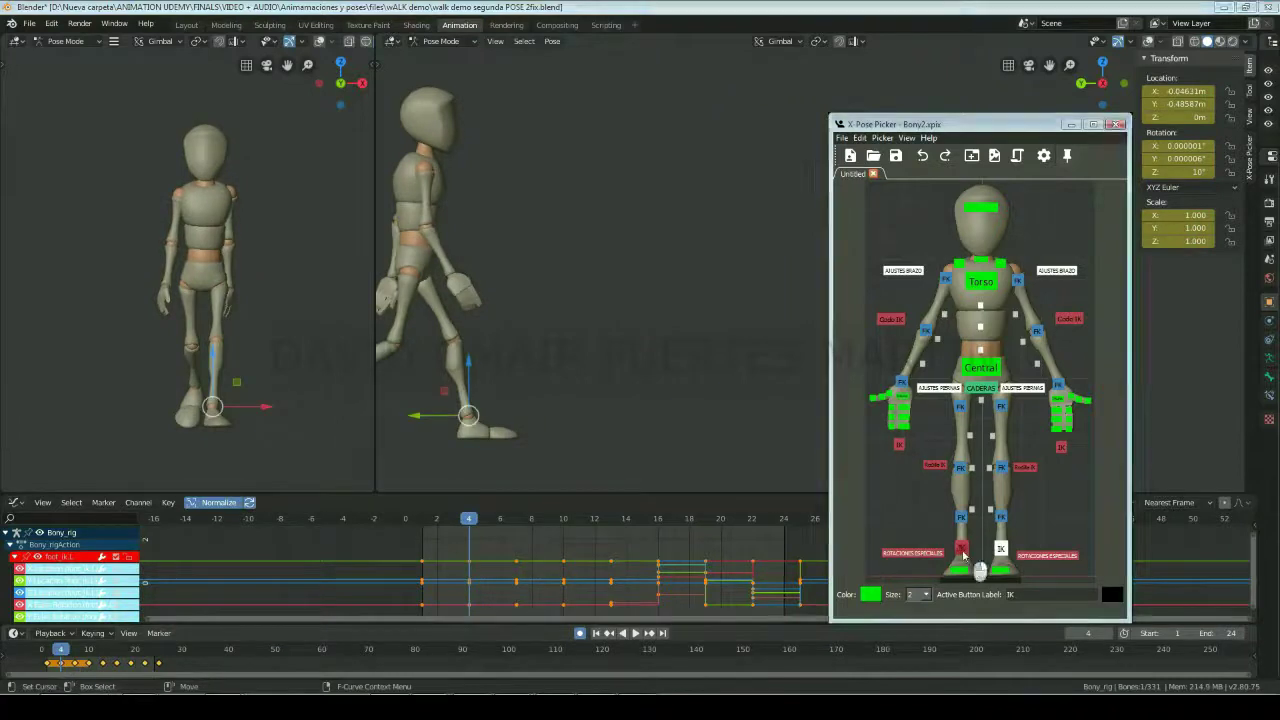
pyautogui.click(244, 388)
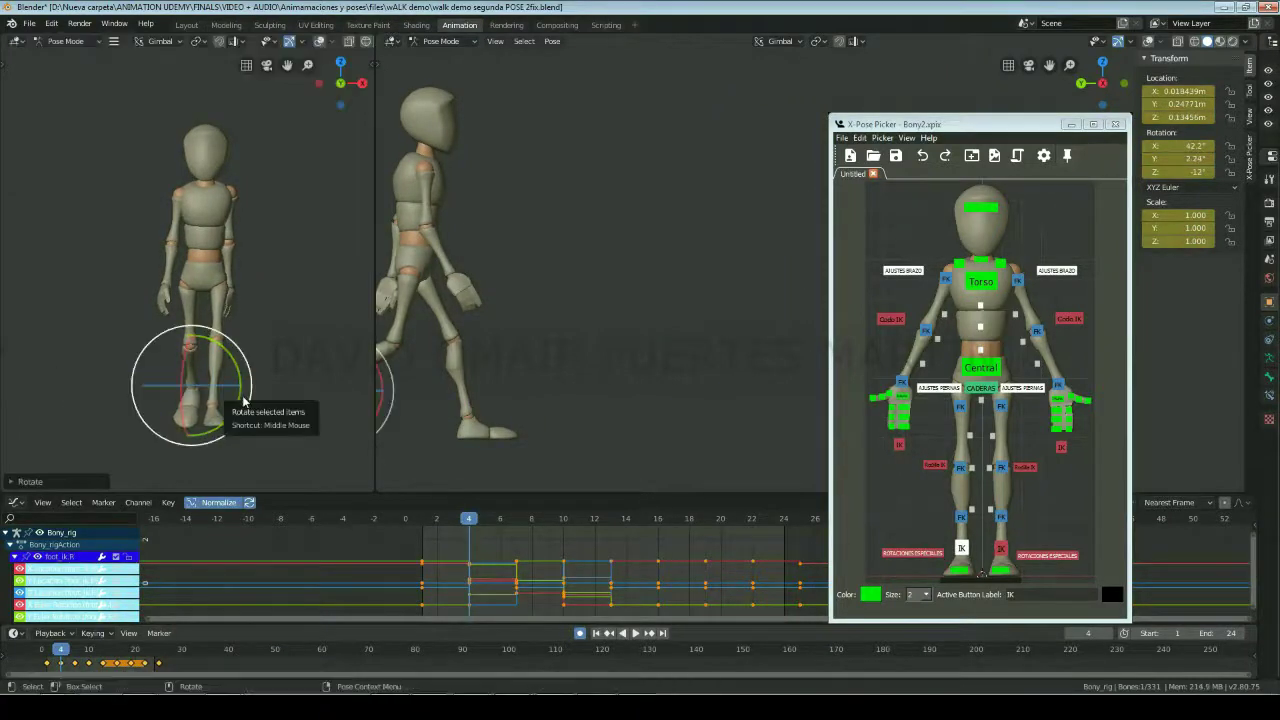
pyautogui.press('space')
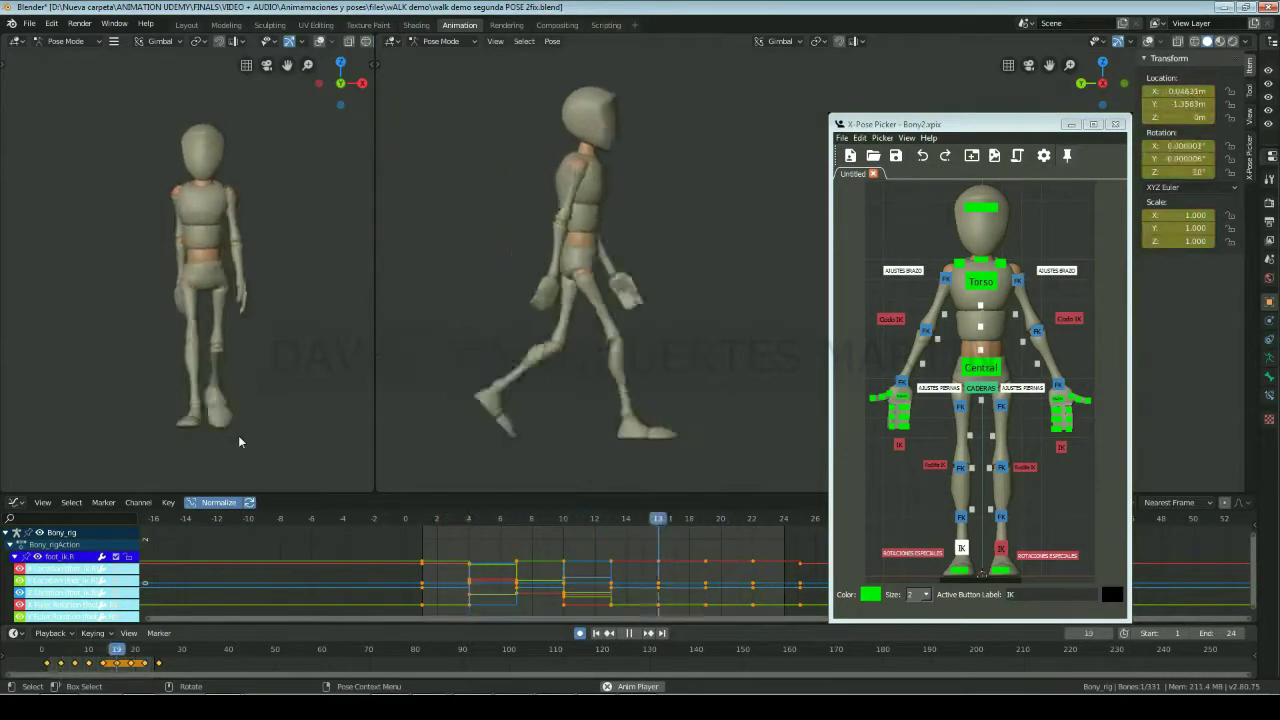
pyautogui.press('space')
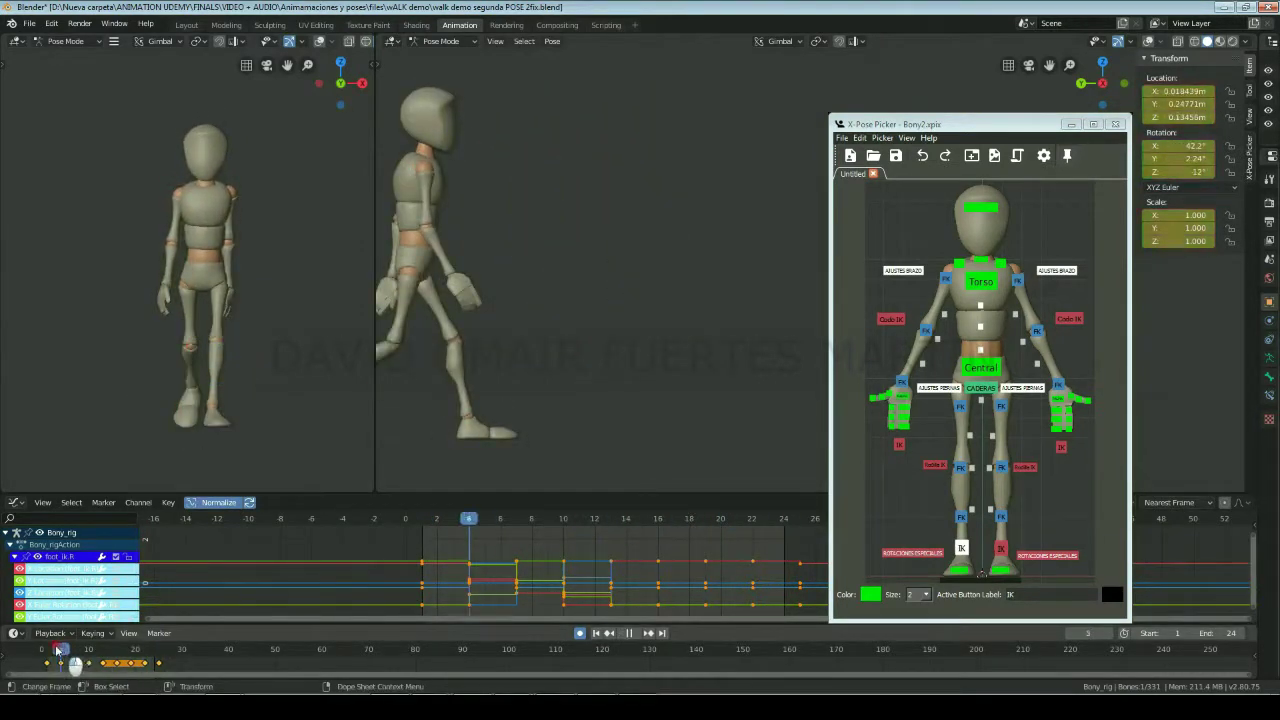
pyautogui.moveTo(60, 648); pyautogui.dragTo(48, 650)
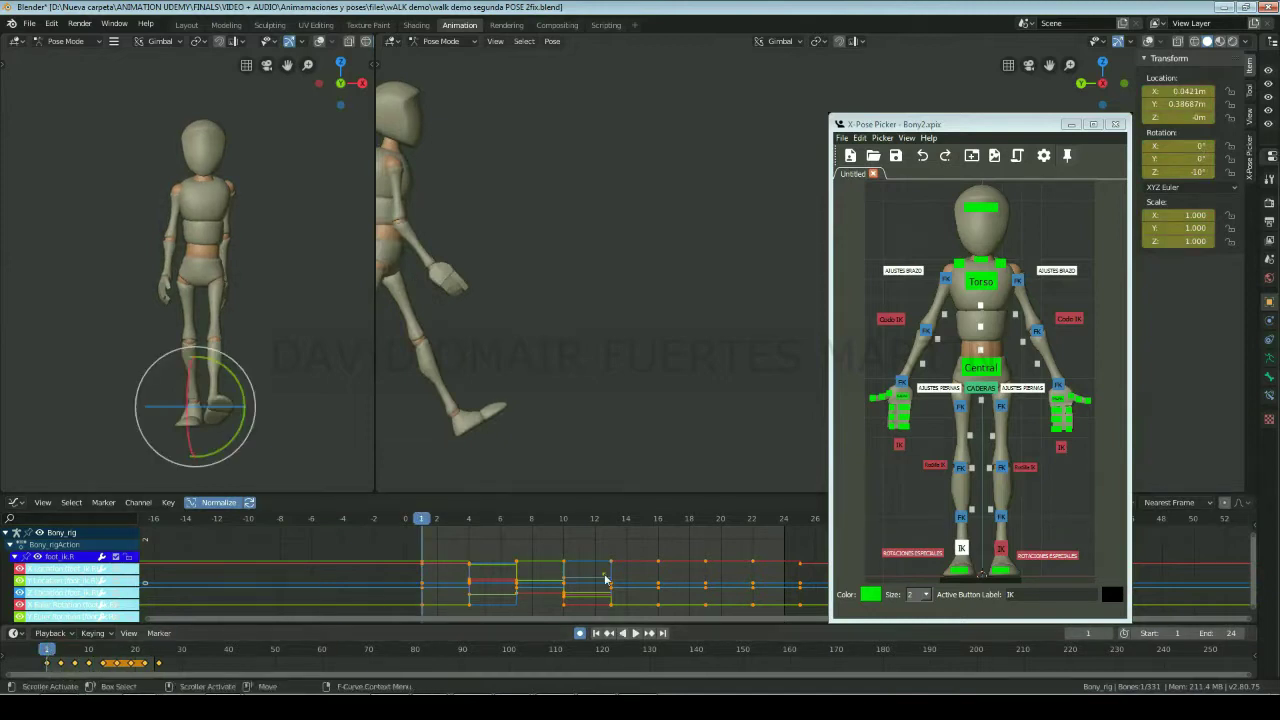
# Step: Adjust both heel roll bones and the knee IK target, then play the walk cycle
pyautogui.click(1062, 552)
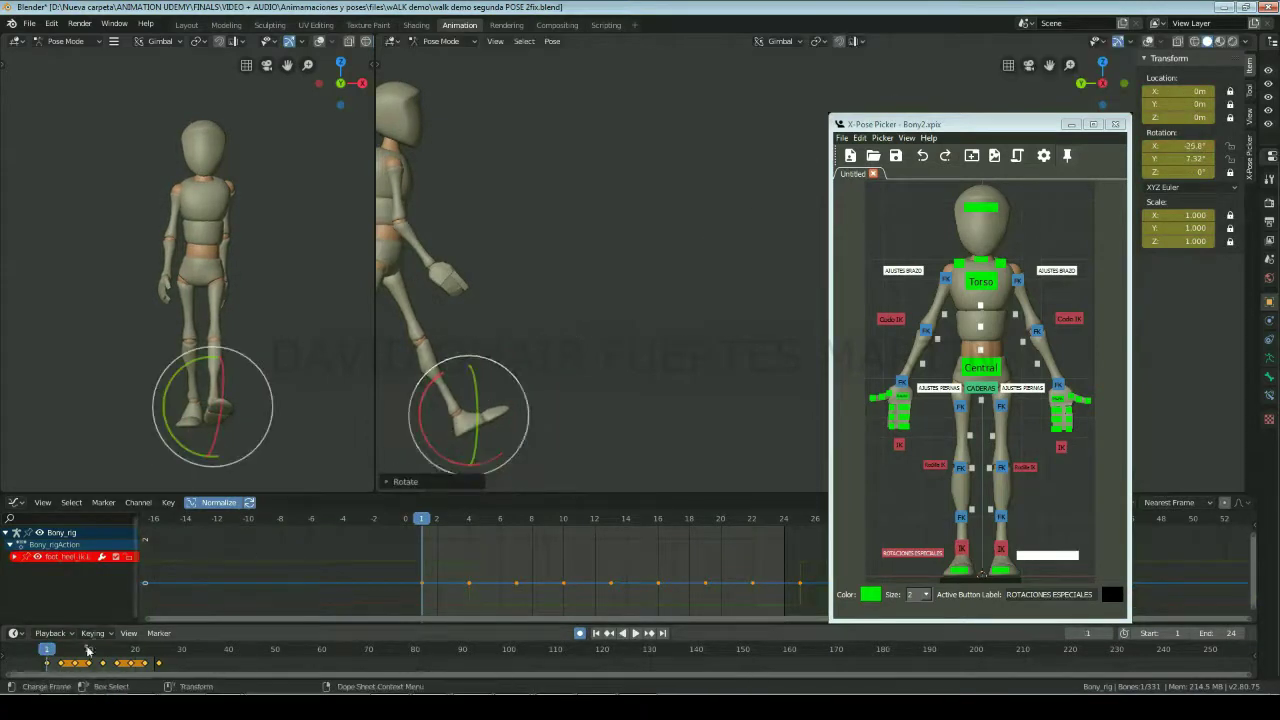
pyautogui.moveTo(88, 650); pyautogui.dragTo(158, 650)
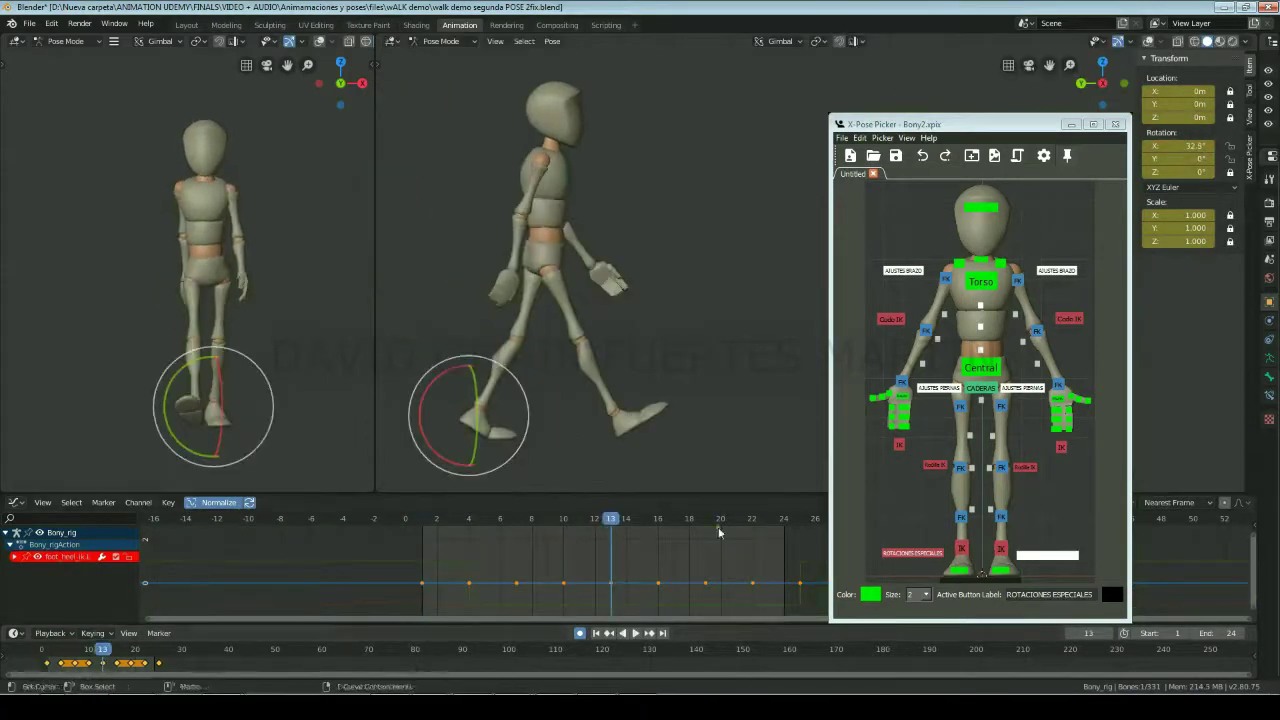
pyautogui.click(938, 556)
pyautogui.press('space')
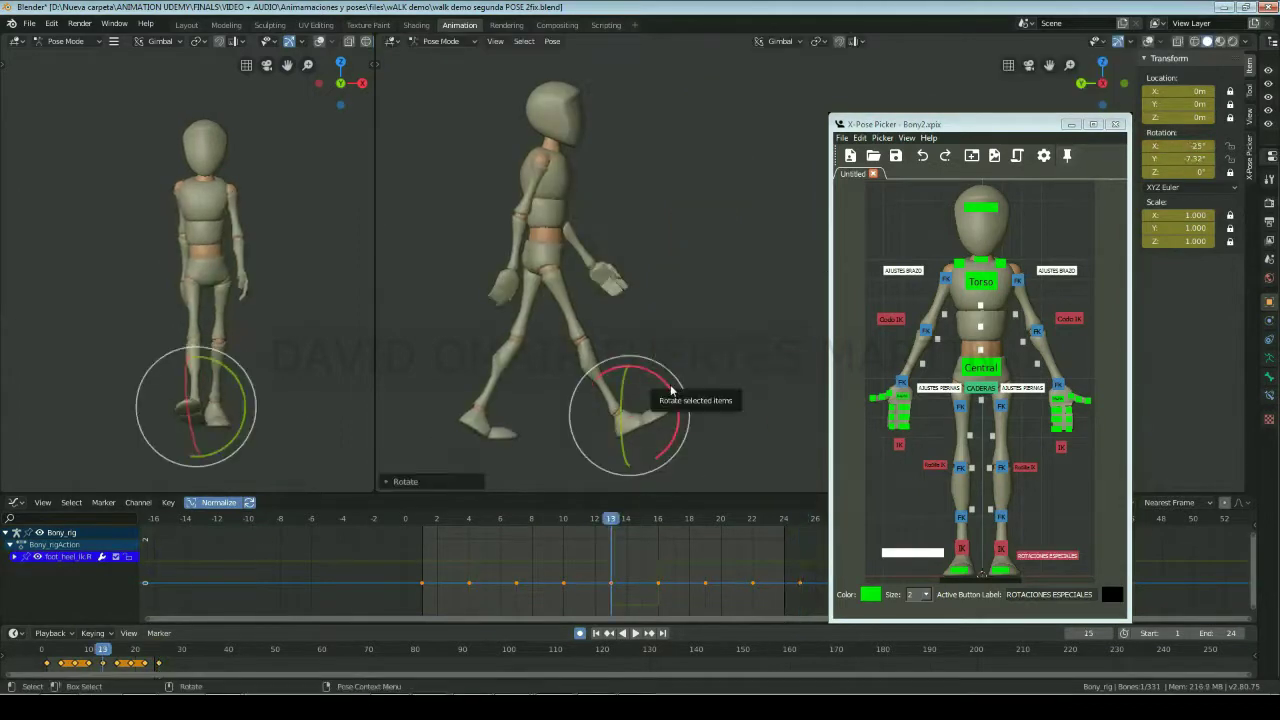
pyautogui.press('Left')
pyautogui.press('Left')
pyautogui.click(934, 464)
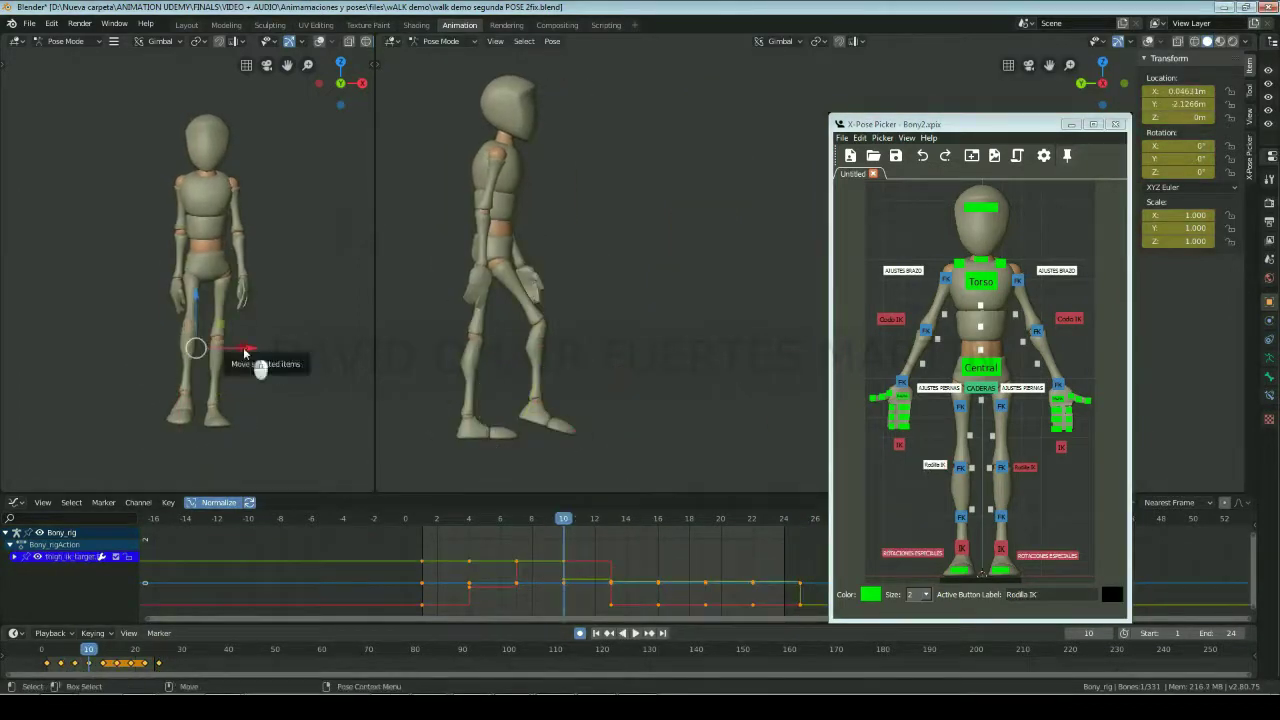
pyautogui.press('space')
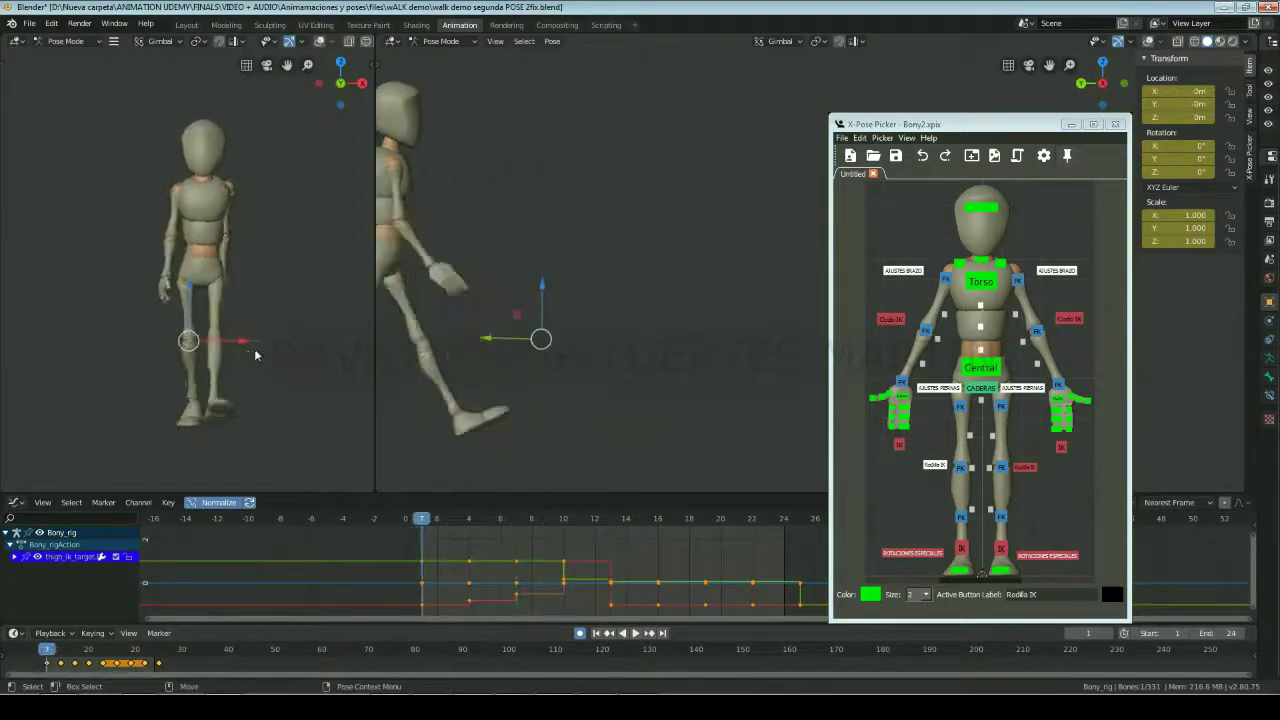
pyautogui.press('space')
pyautogui.press('space')
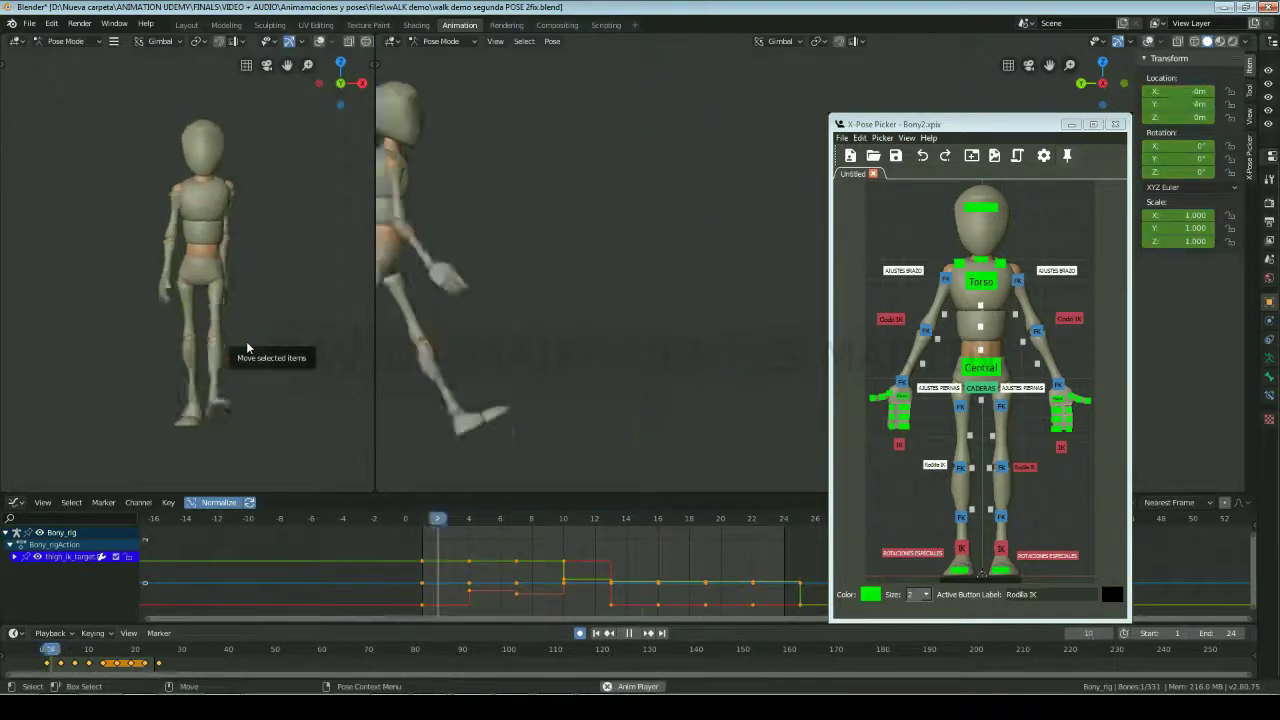
pyautogui.press('space')
pyautogui.press('space')
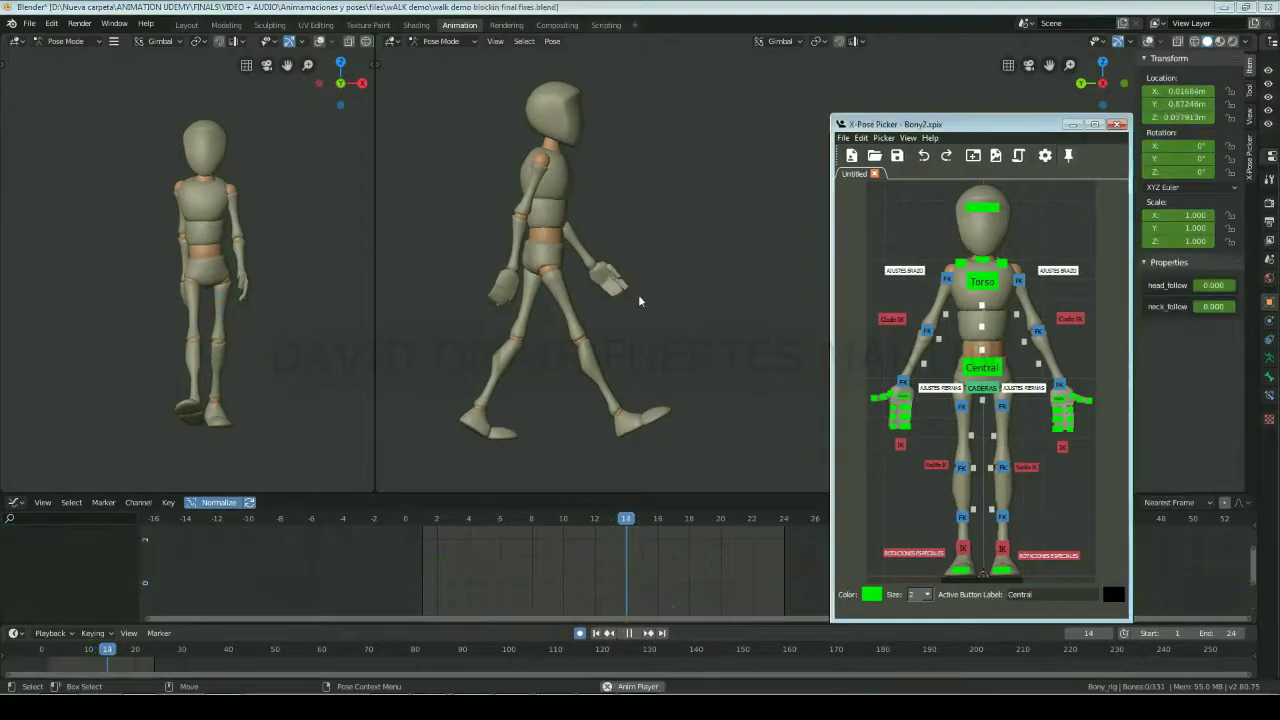
# Step: Inspect the Central hip control's curves by scrubbing frames 2–19 and playing the walk
pyautogui.press('space')
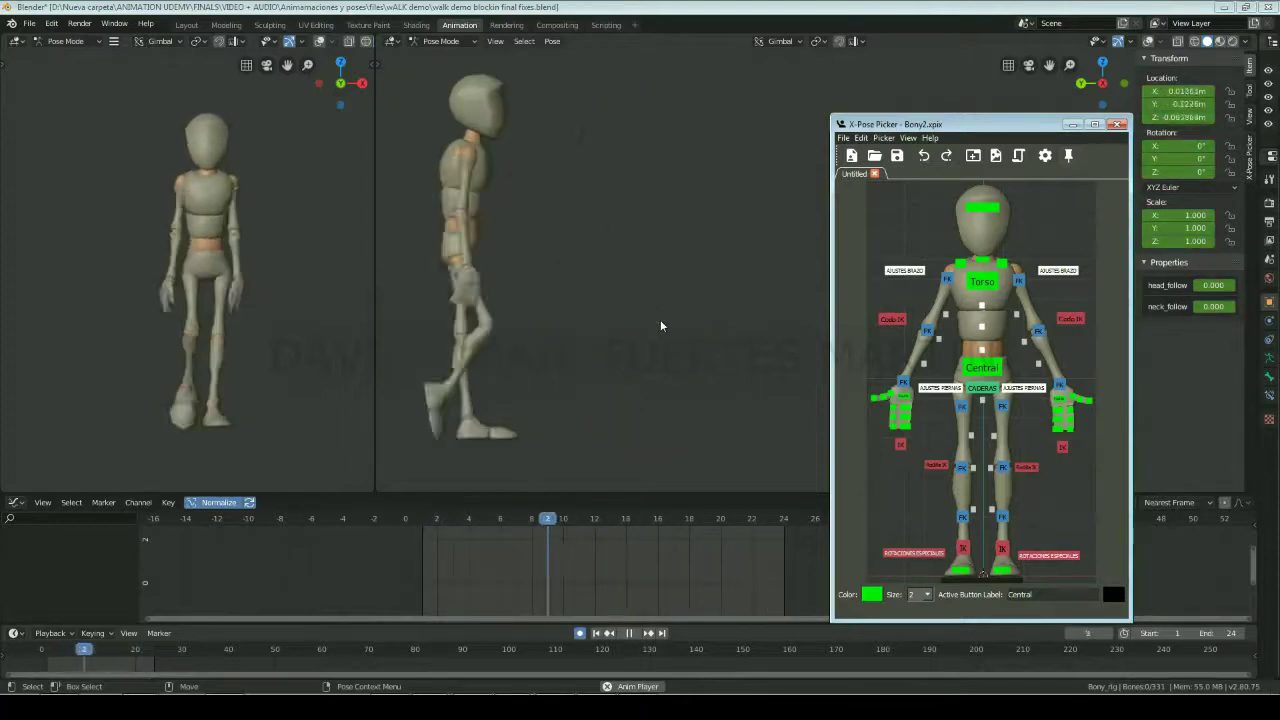
pyautogui.press('space')
pyautogui.click(995, 368)
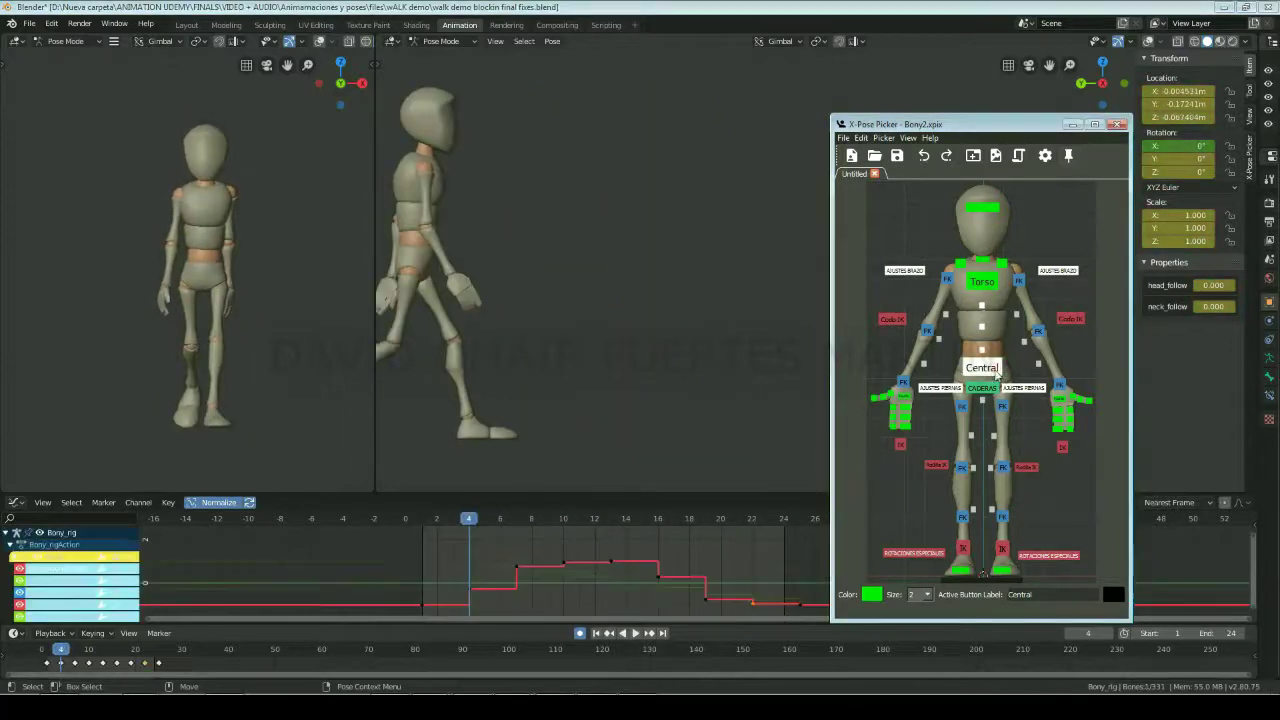
pyautogui.click(453, 518)
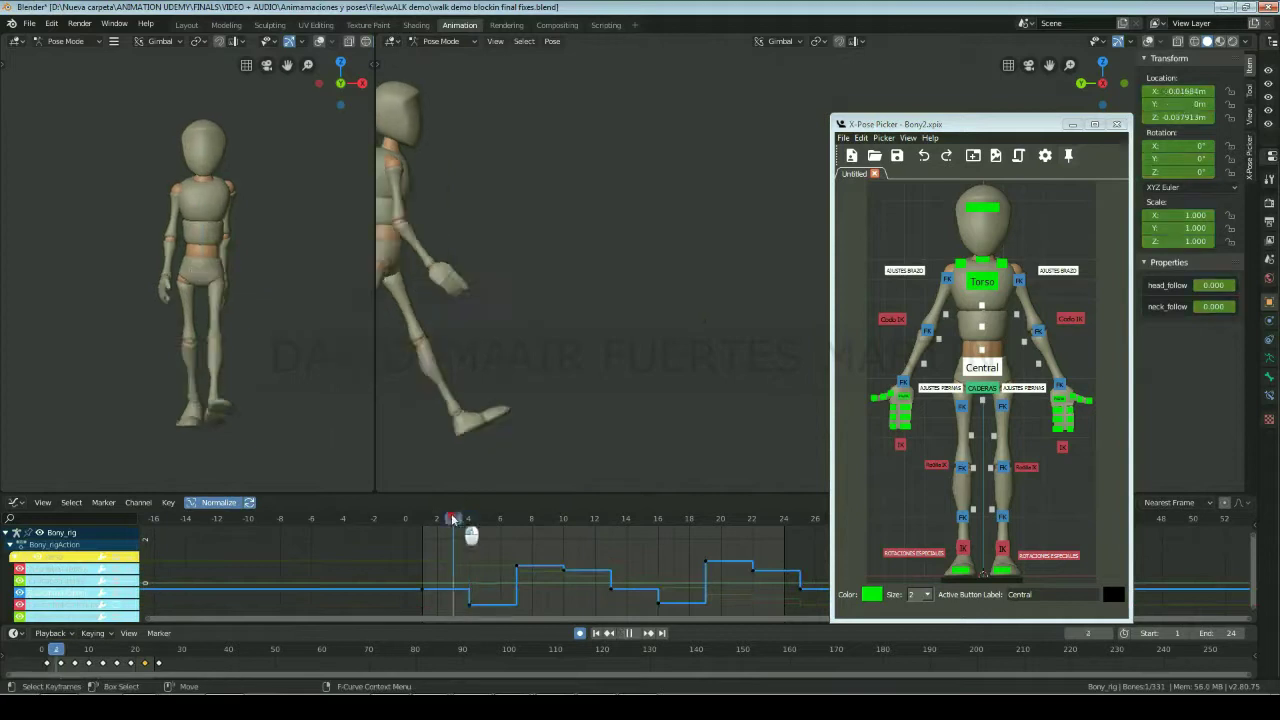
pyautogui.moveTo(440, 514); pyautogui.dragTo(565, 497)
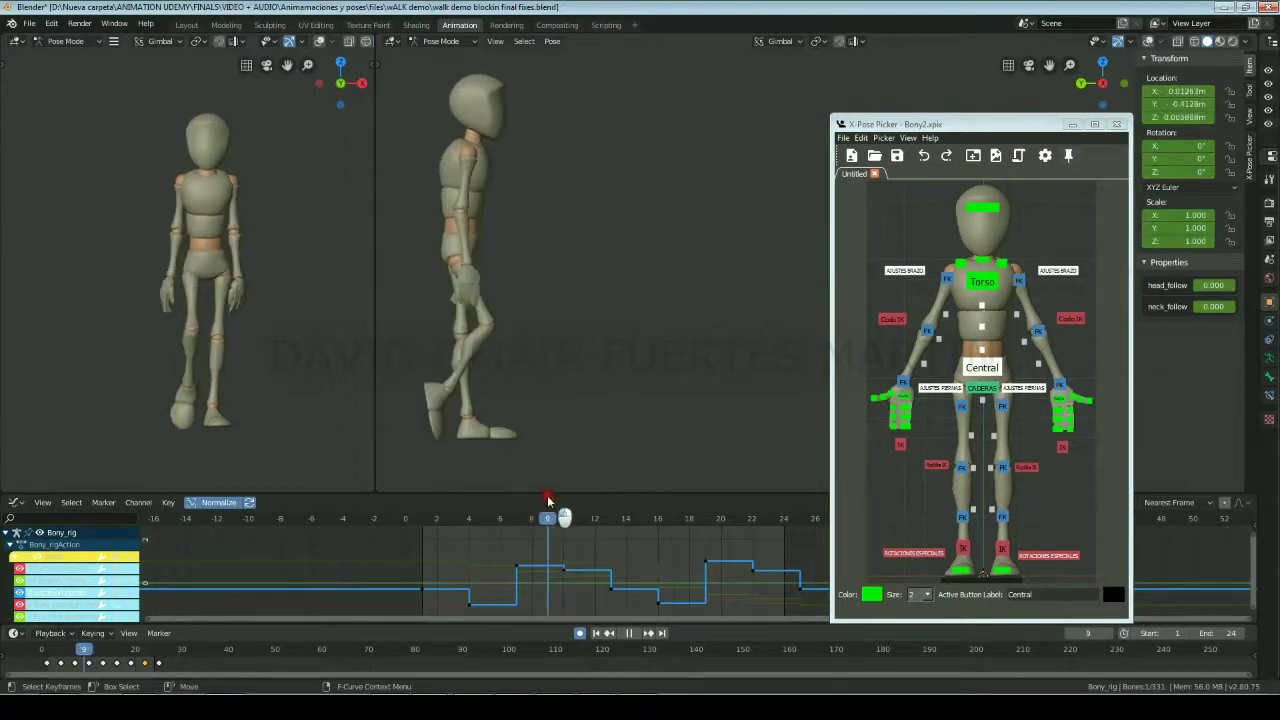
pyautogui.press('Escape')
pyautogui.moveTo(540, 525); pyautogui.dragTo(518, 535)
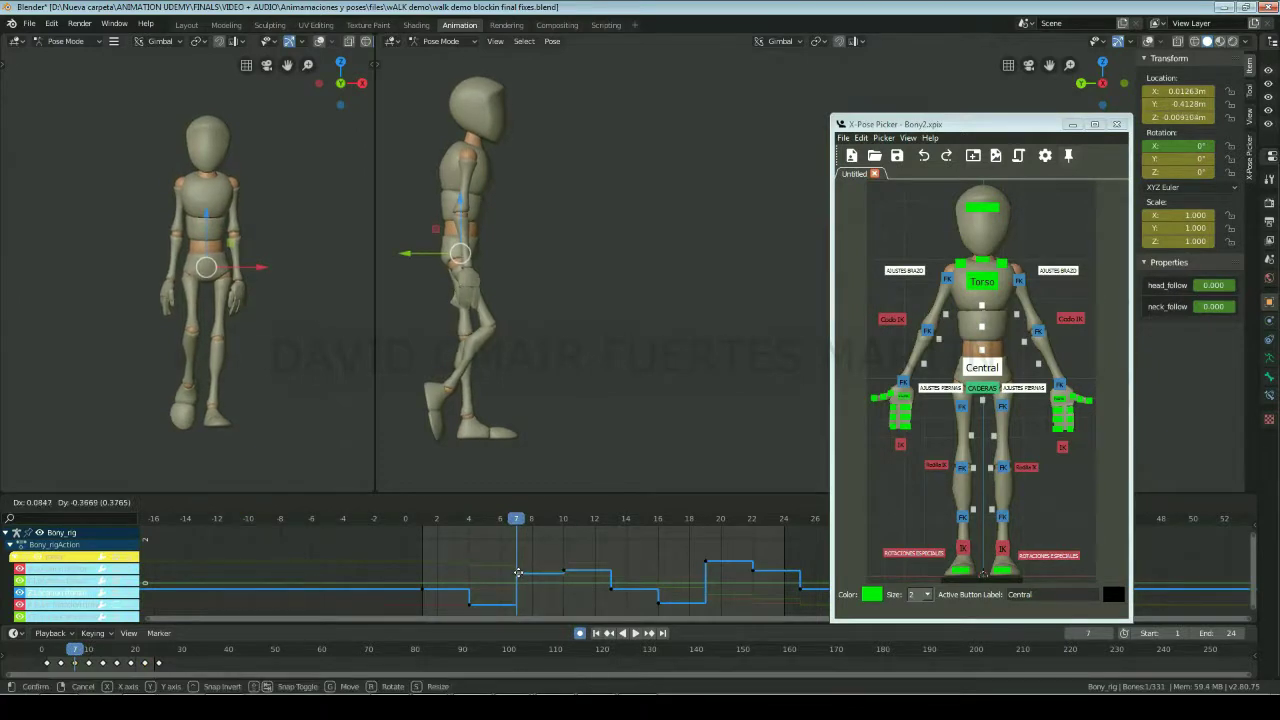
pyautogui.moveTo(547, 517); pyautogui.dragTo(706, 525)
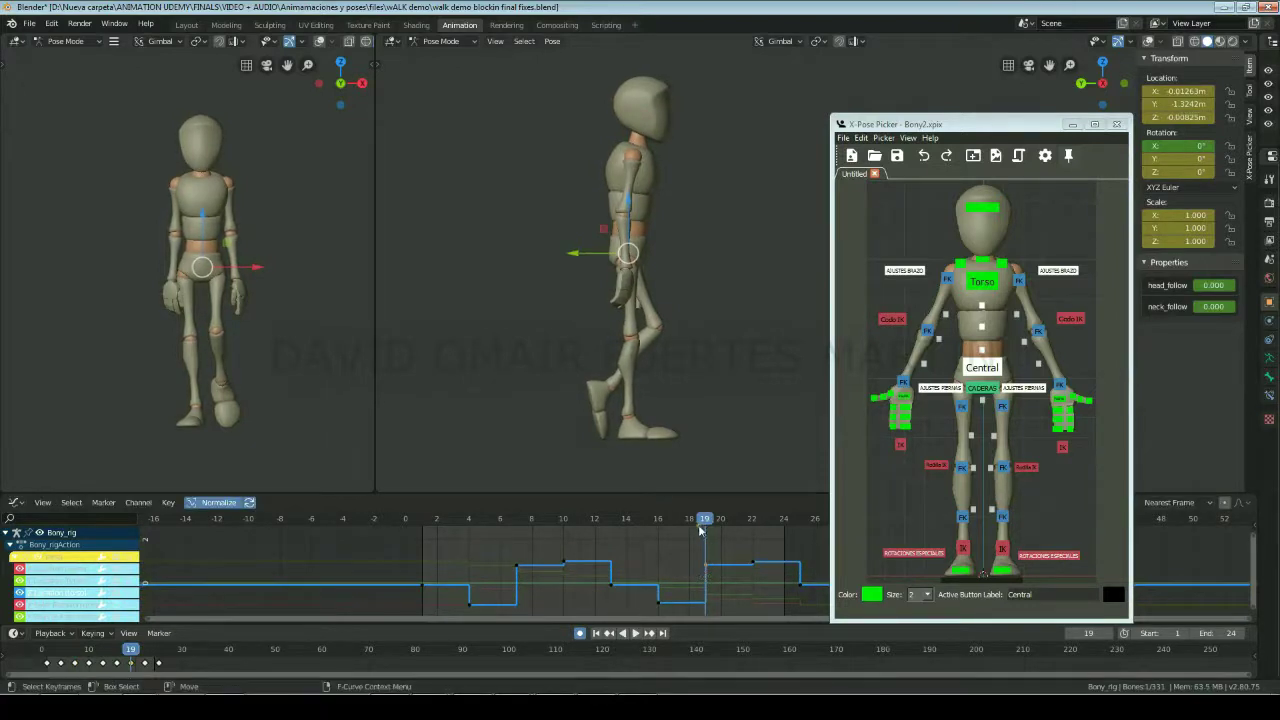
pyautogui.press('space')
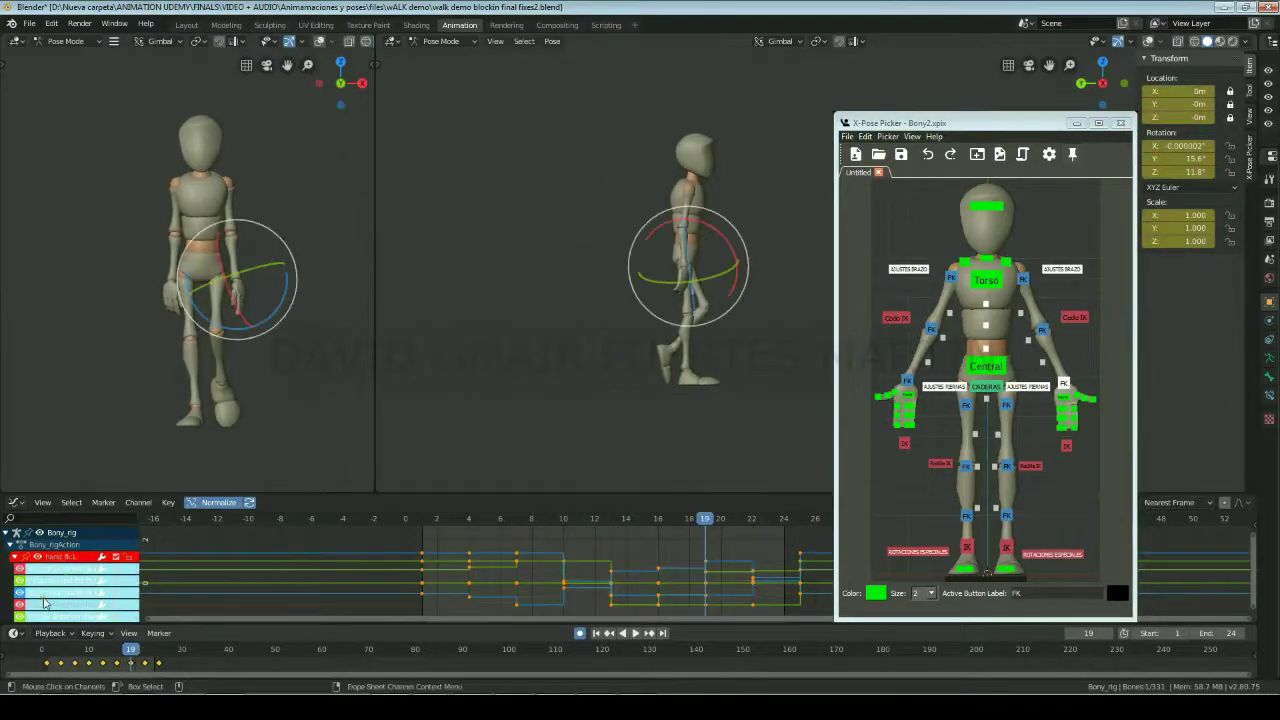
# Step: Shift a key on the left hand's rotation curve at frame 12 to smooth it
pyautogui.press('space')
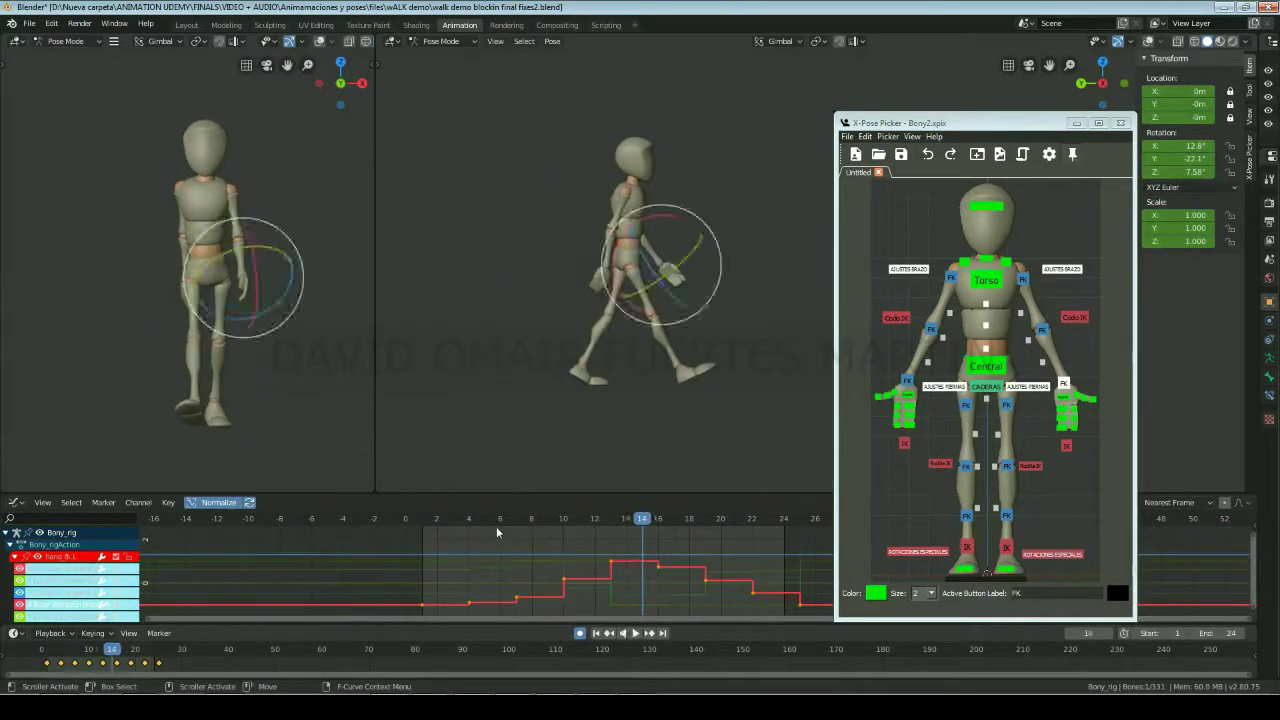
pyautogui.moveTo(535, 516)
pyautogui.mouseDown()
pyautogui.moveTo(608, 538)
pyautogui.moveTo(558, 551)
pyautogui.moveTo(668, 538)
pyautogui.moveTo(594, 519)
pyautogui.moveTo(658, 521)
pyautogui.mouseUp()
pyautogui.click(612, 563)
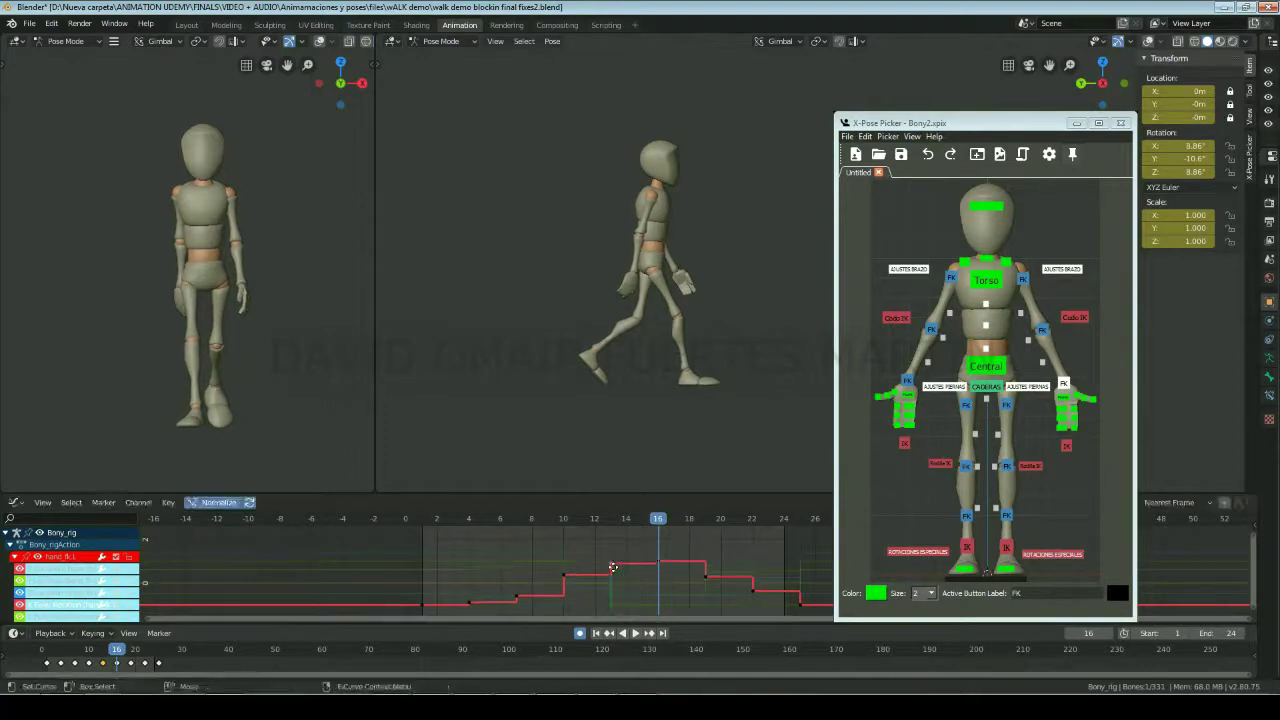
pyautogui.moveTo(613, 568); pyautogui.dragTo(611, 556)
# Step: Select the right hand FK bone and review the arm swing across the walk
pyautogui.click(720, 518)
pyautogui.click(907, 380)
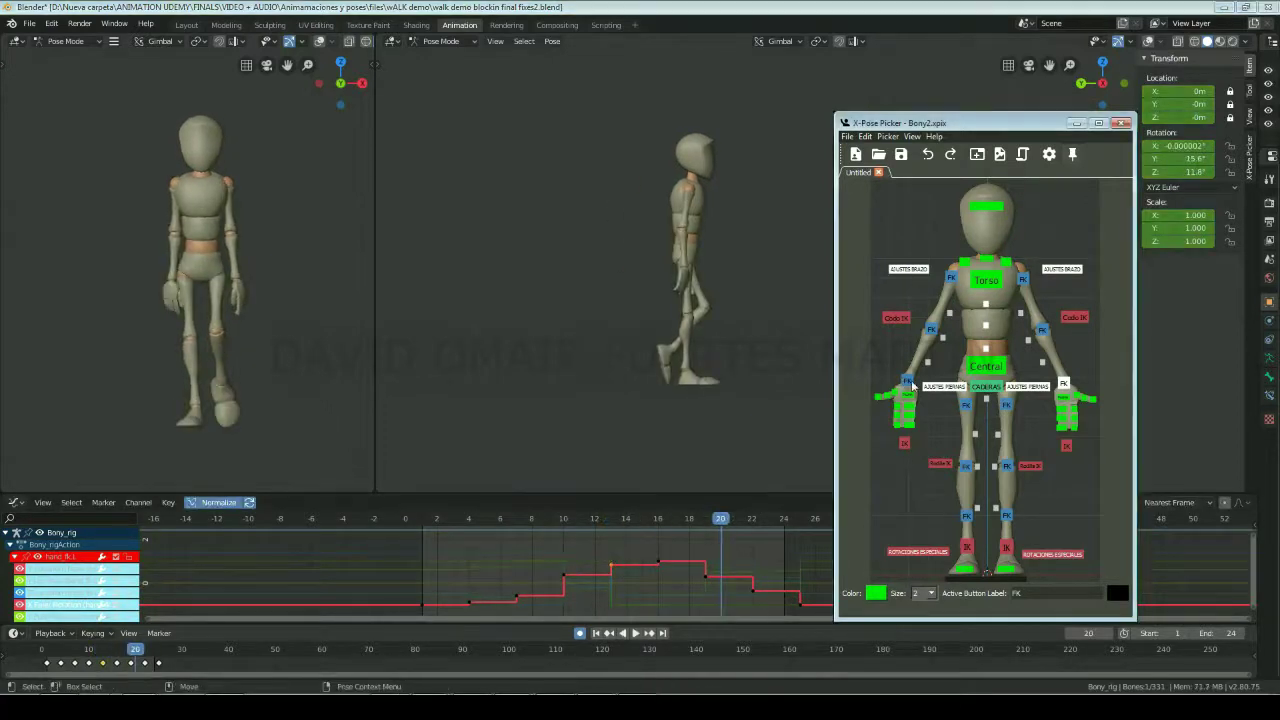
pyautogui.press('space')
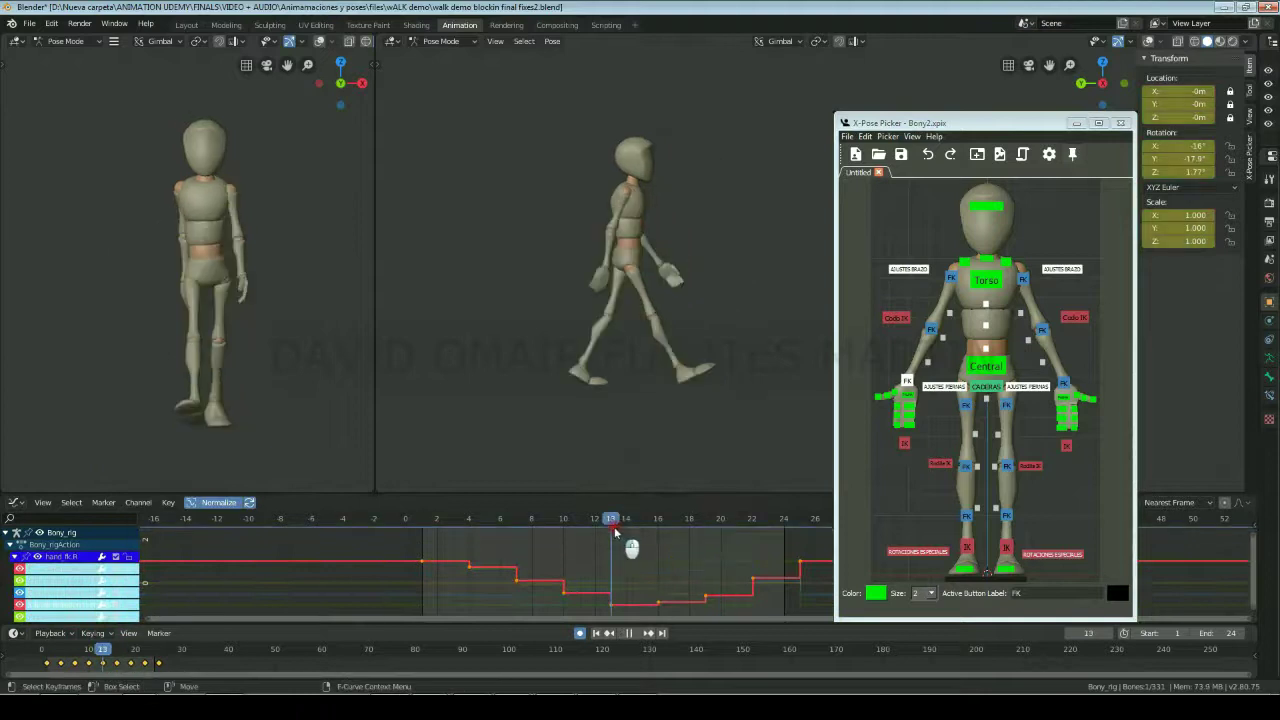
pyautogui.moveTo(440, 528); pyautogui.dragTo(776, 523)
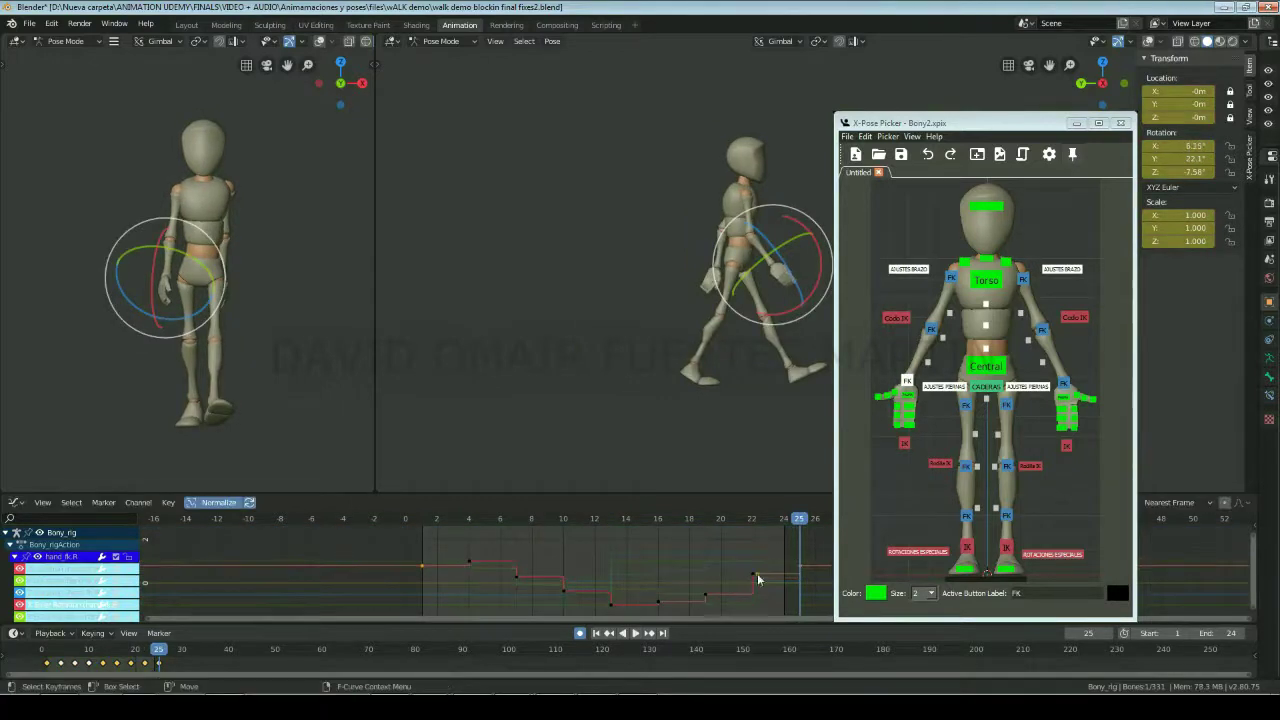
pyautogui.press('space')
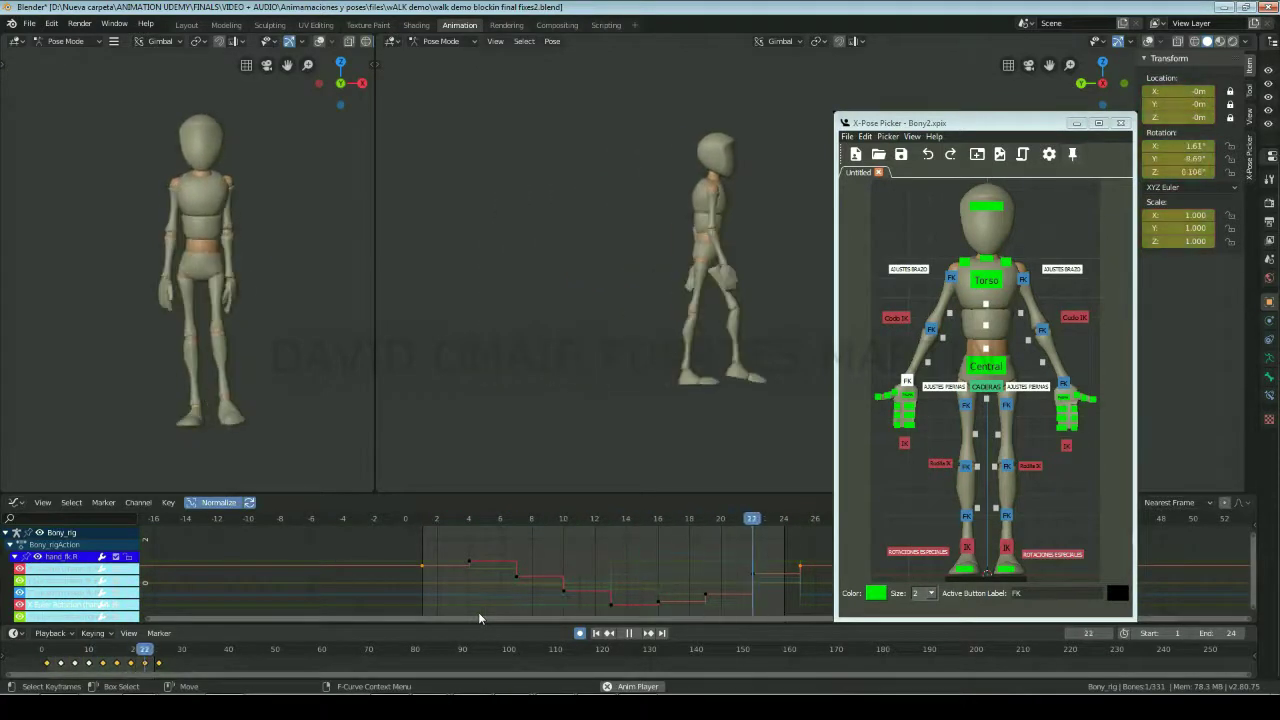
pyautogui.click(677, 351)
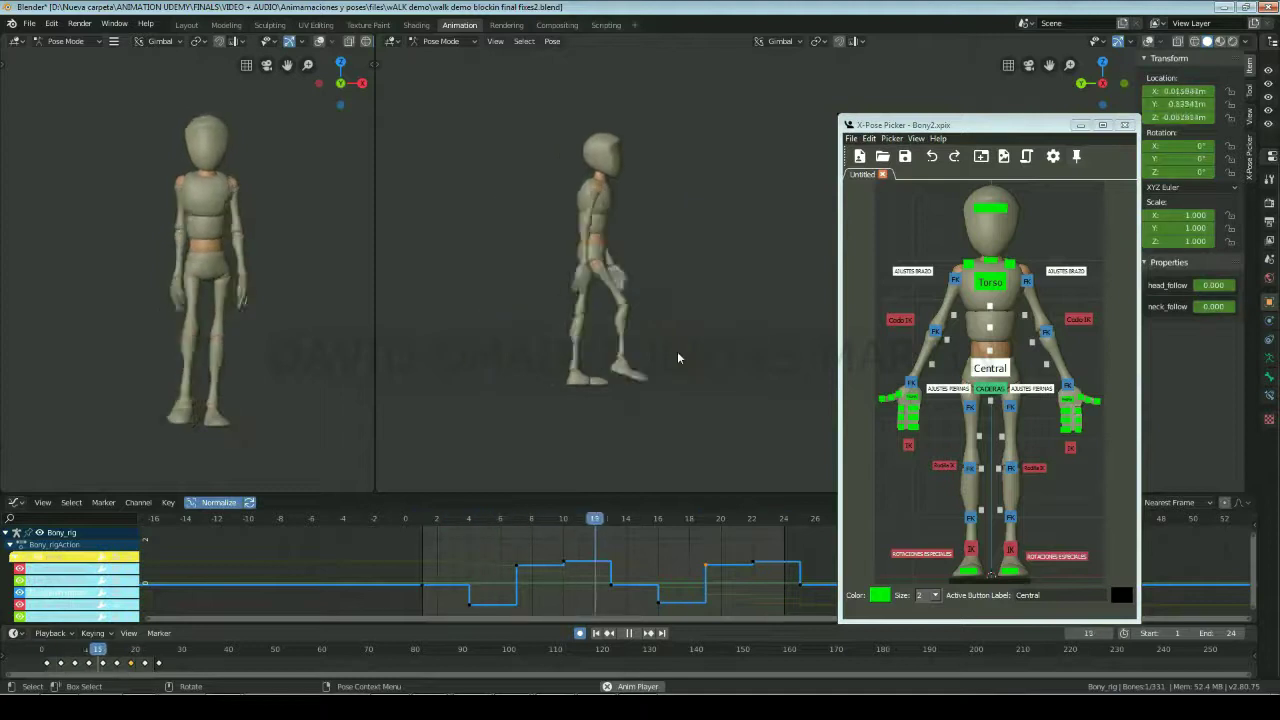
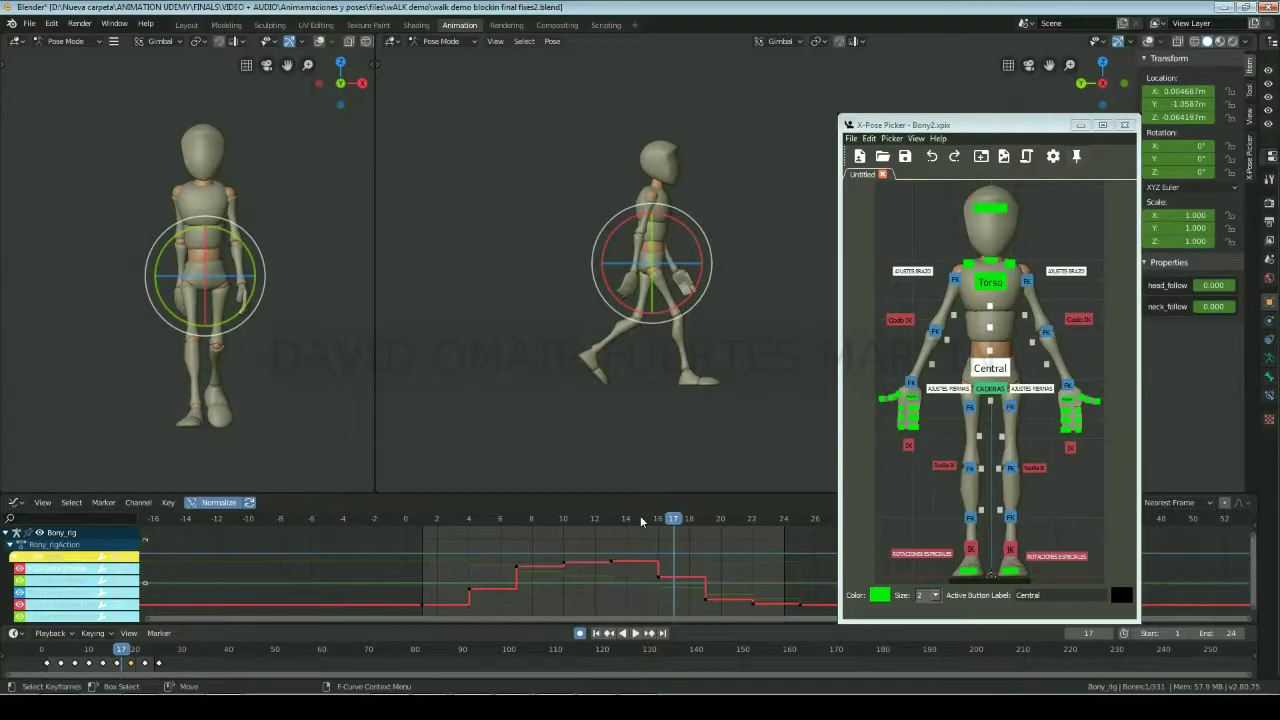
# Step: Set the Graph Editor to show handles on all keyframes and keys on unselected curves
pyautogui.click(44, 503)
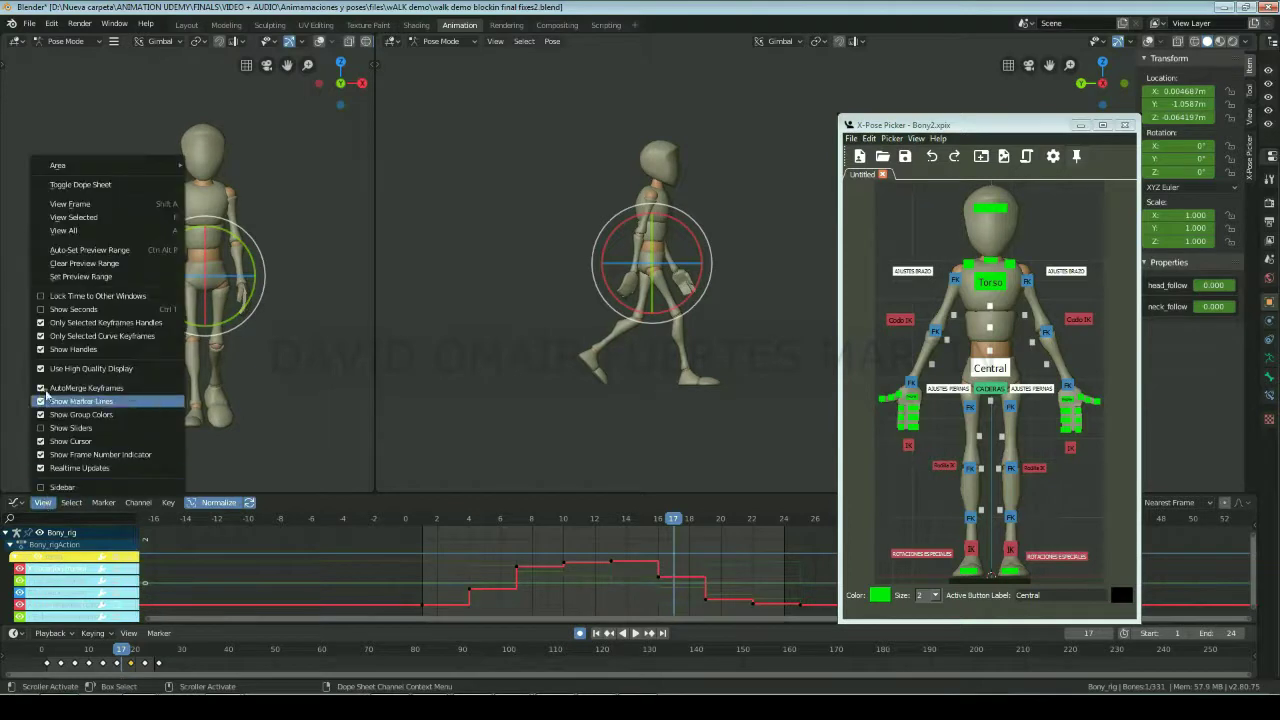
pyautogui.click(42, 322)
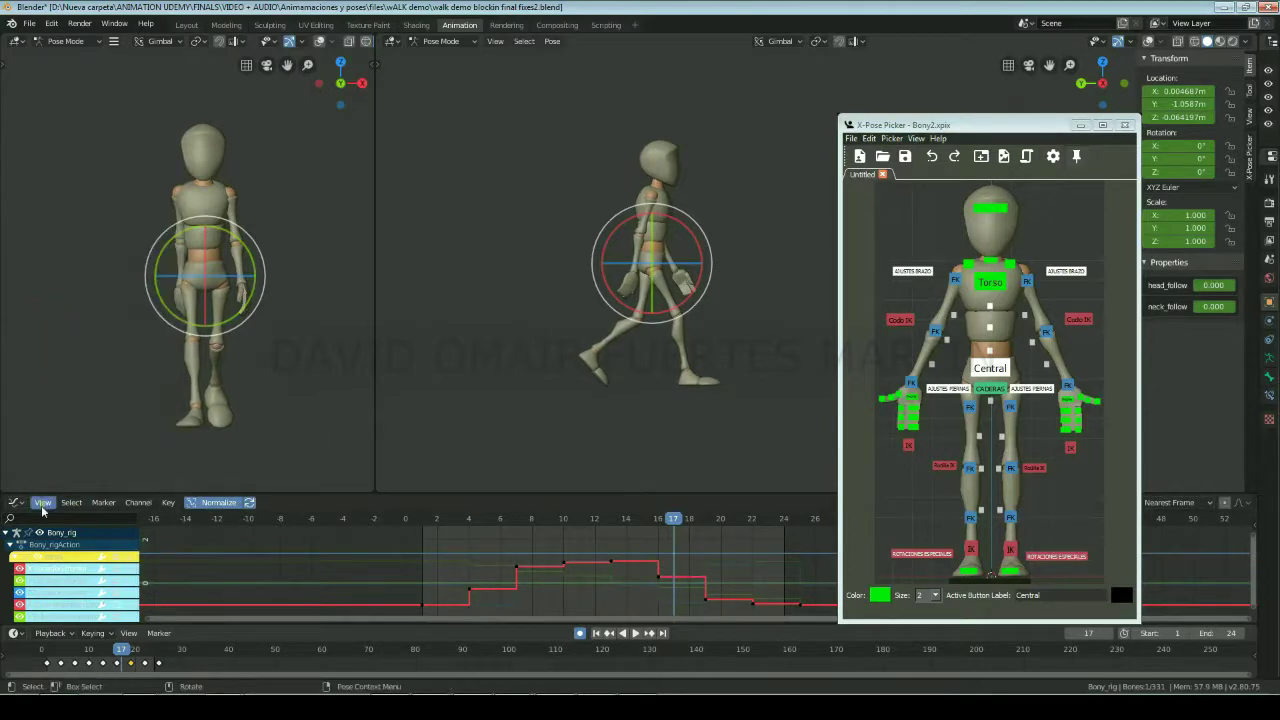
pyautogui.click(43, 502)
pyautogui.click(42, 336)
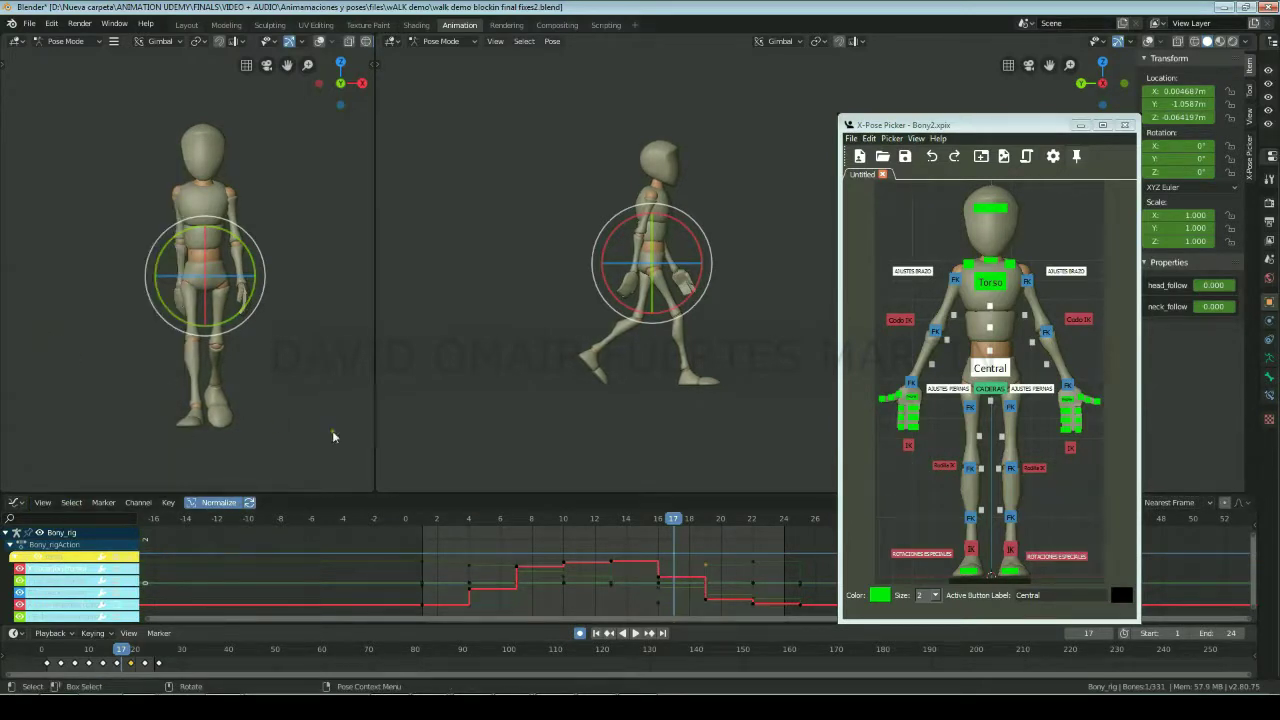
# Step: Select every character control and all their keyframes, and set the interpolation to Bezier
pyautogui.moveTo(872, 190); pyautogui.dragTo(1148, 590)
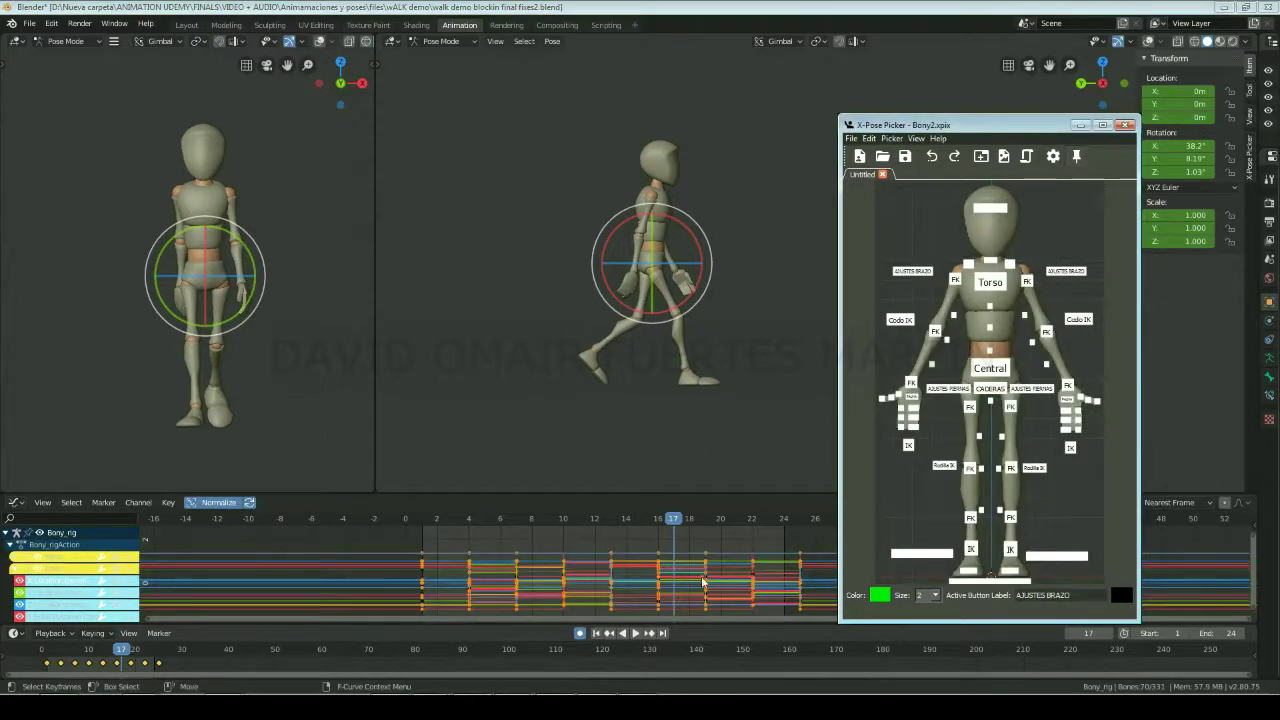
pyautogui.click(700, 582)
pyautogui.scroll(-2, 700, 582)
pyautogui.scroll(-2, 700, 582)
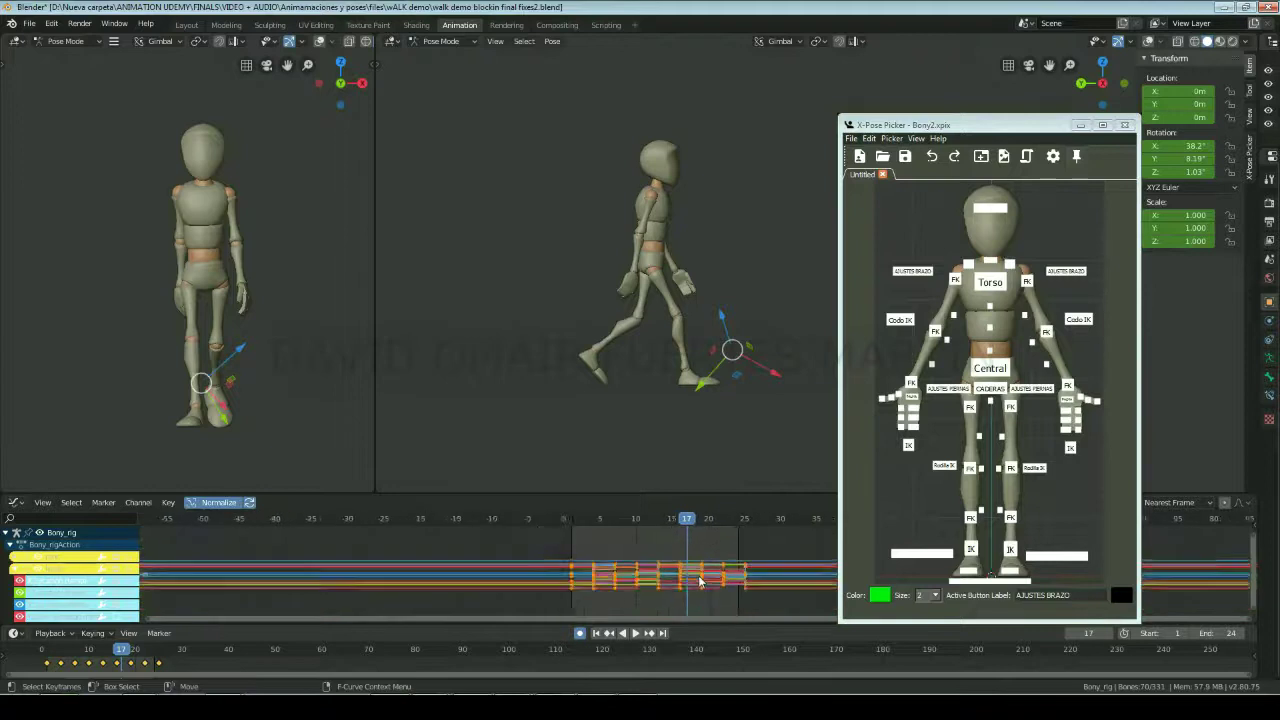
pyautogui.scroll(-1, 700, 582)
pyautogui.moveTo(773, 600); pyautogui.dragTo(534, 540)
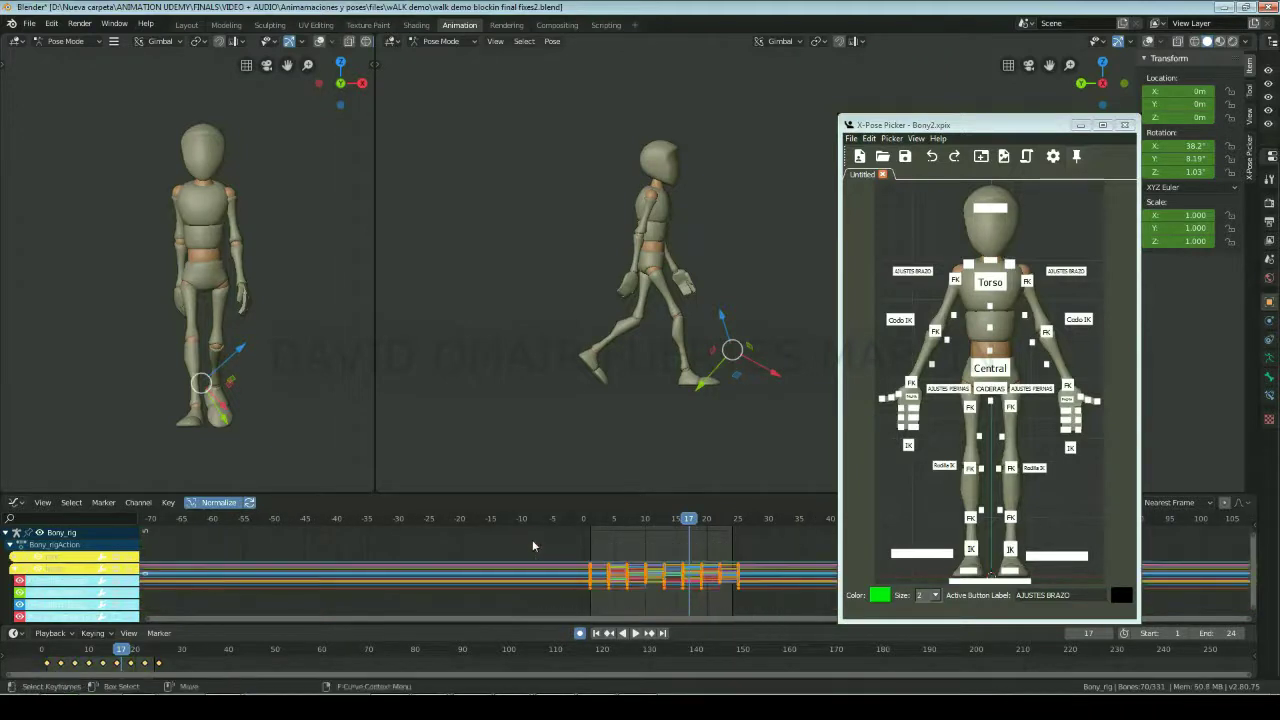
pyautogui.rightClick(591, 565)
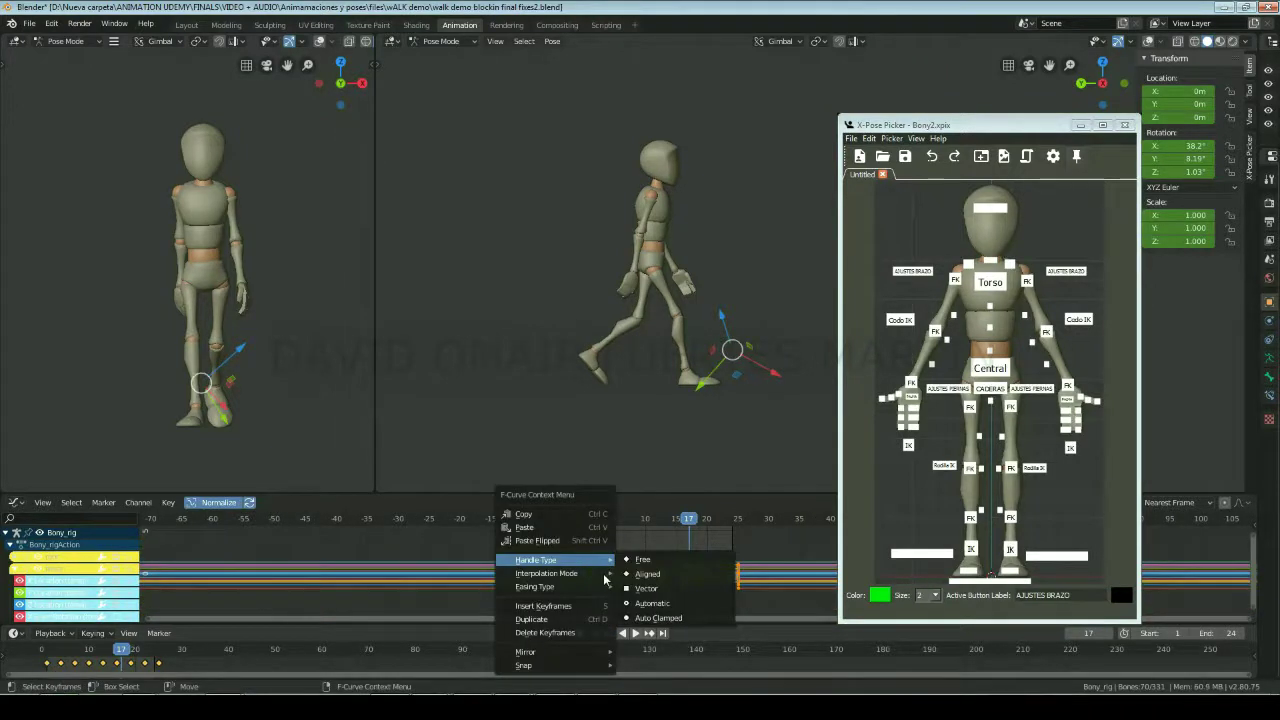
pyautogui.moveTo(553, 573)
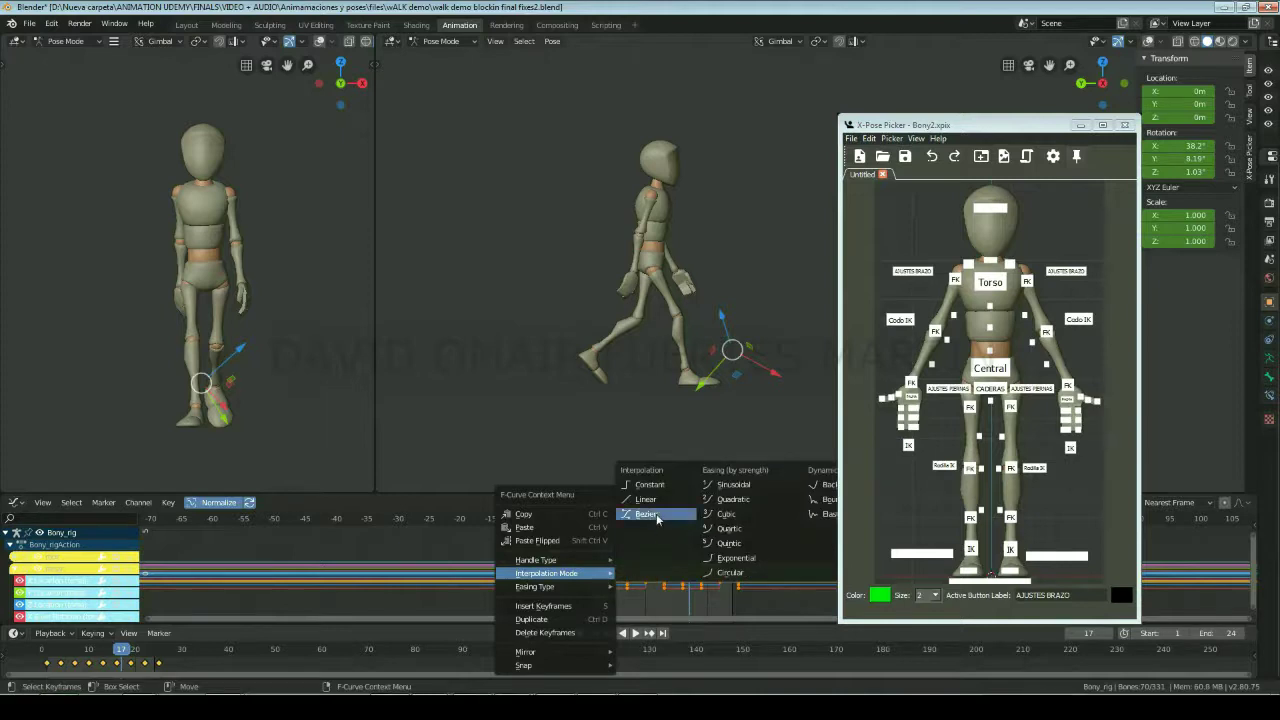
pyautogui.click(657, 517)
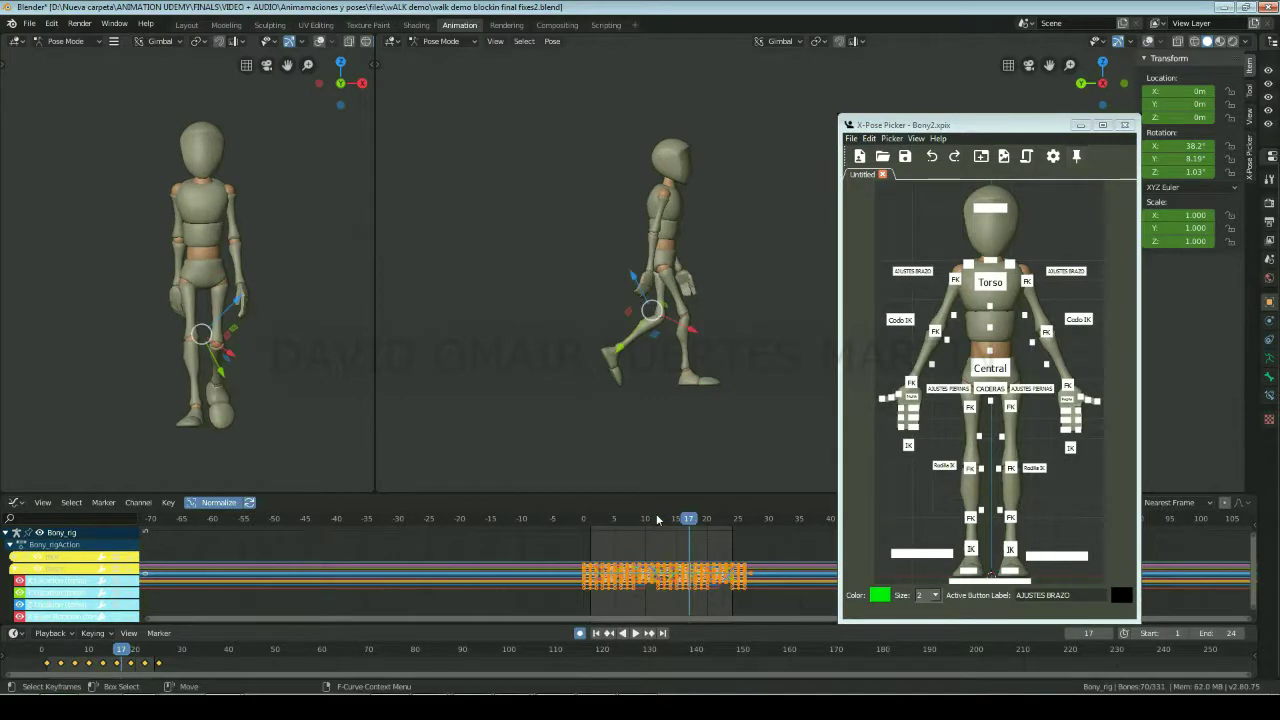
# Step: Restore the Graph Editor to show keyframes only on selected curves
pyautogui.click(43, 502)
pyautogui.click(51, 336)
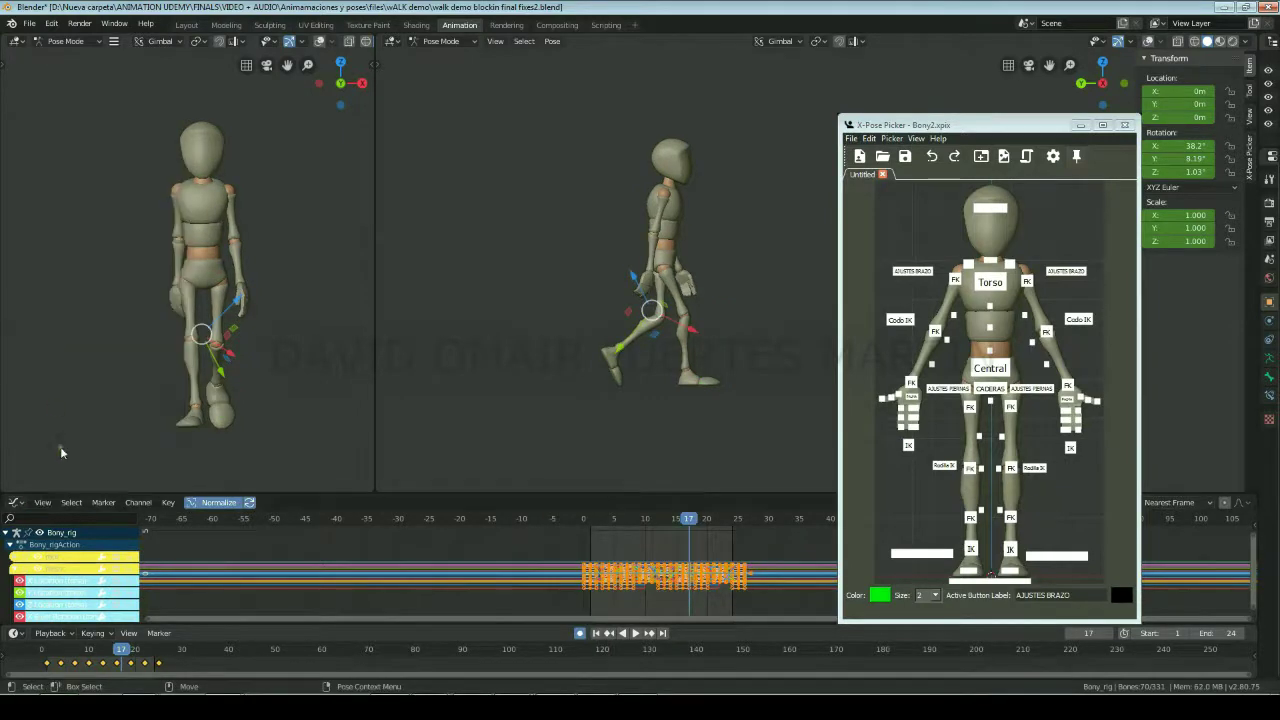
pyautogui.click(43, 502)
pyautogui.click(41, 324)
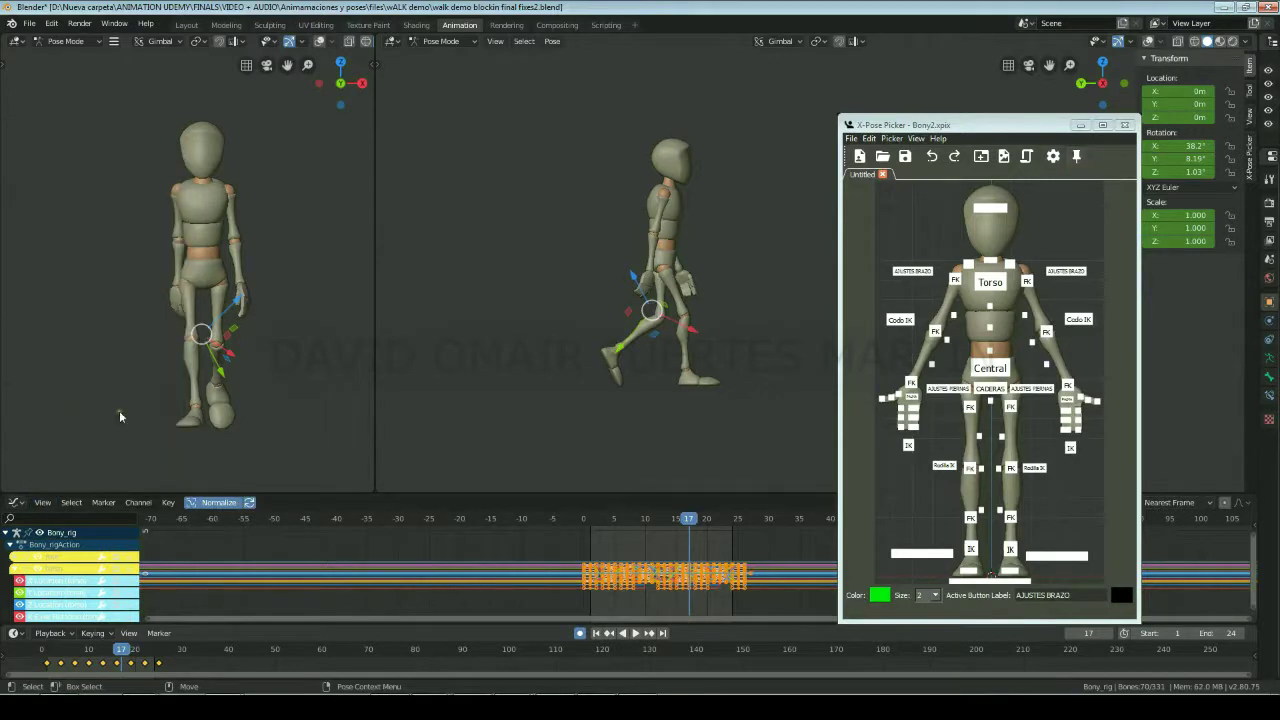
# Step: Set Preferences > Animation F-Curve Default Interpolation to Bezier, then close Preferences
pyautogui.click(52, 23)
pyautogui.click(81, 198)
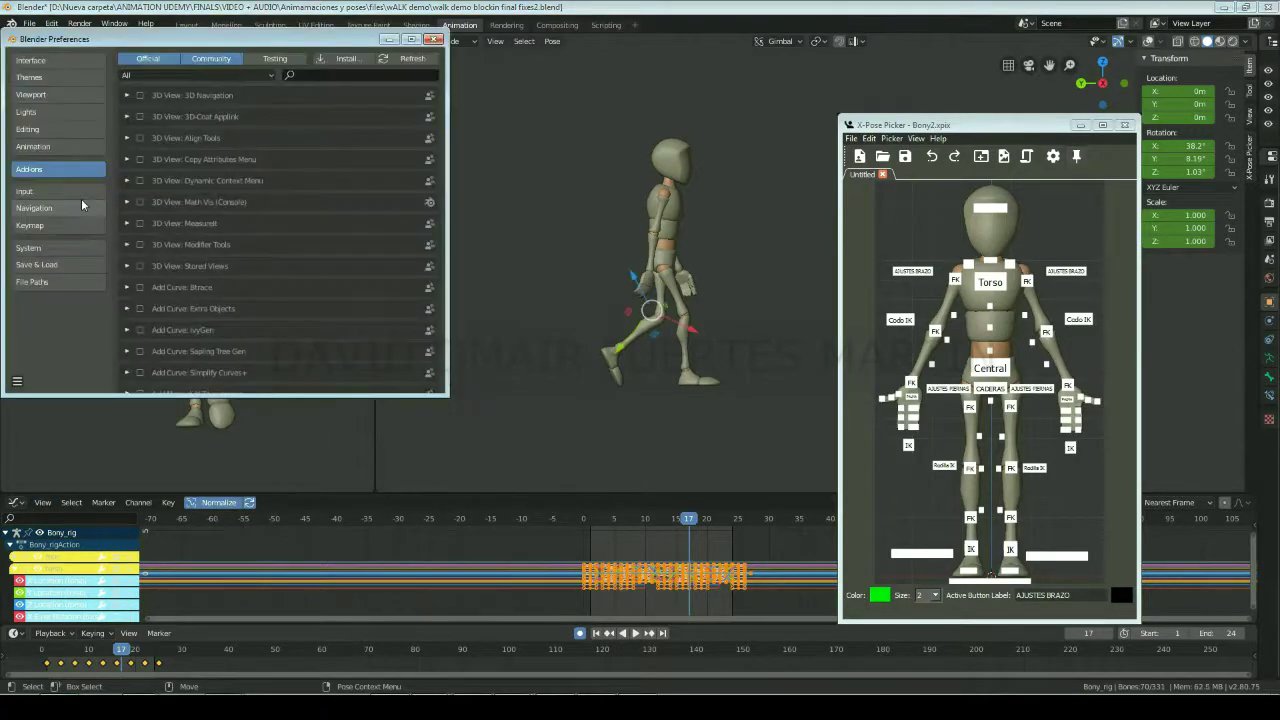
pyautogui.click(52, 148)
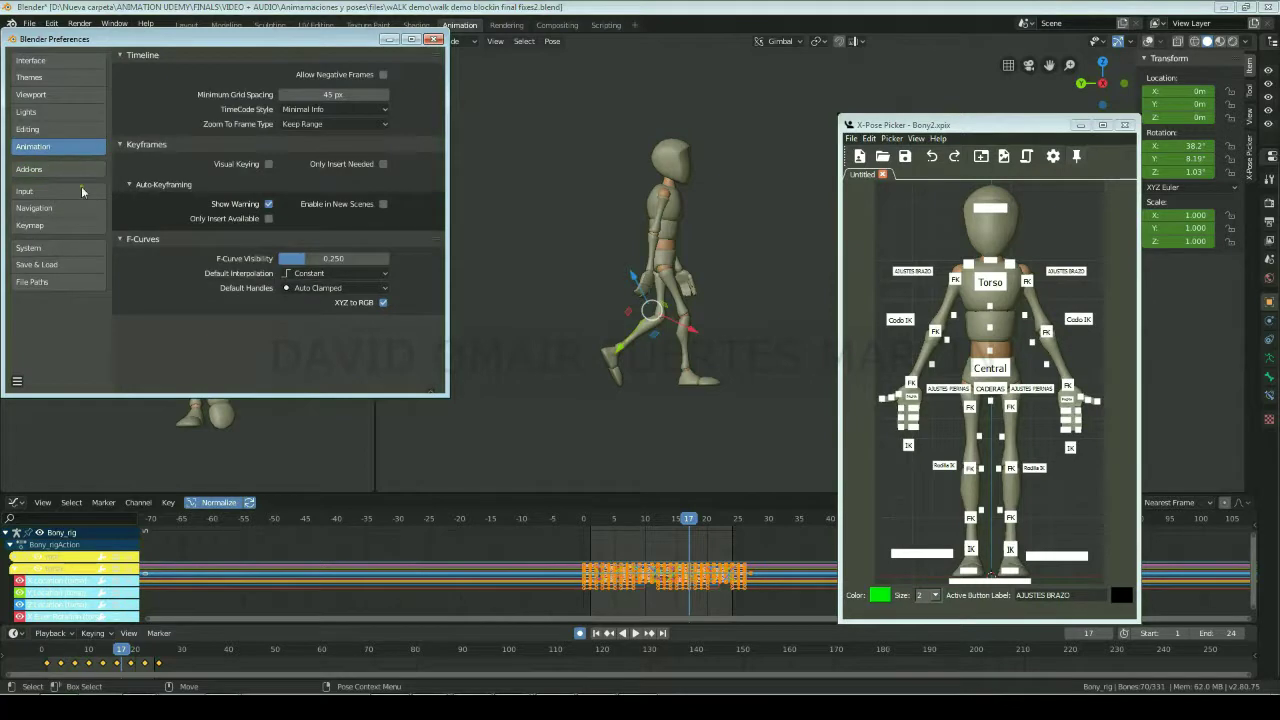
pyautogui.click(361, 274)
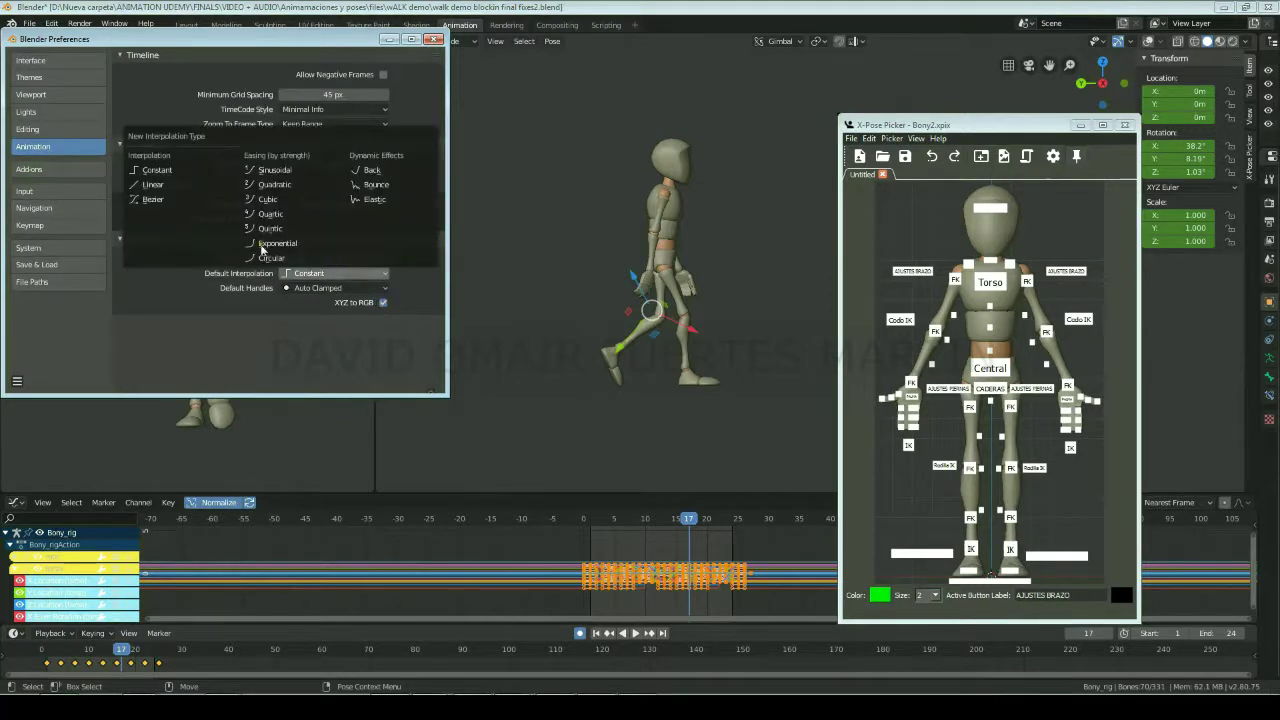
pyautogui.click(155, 200)
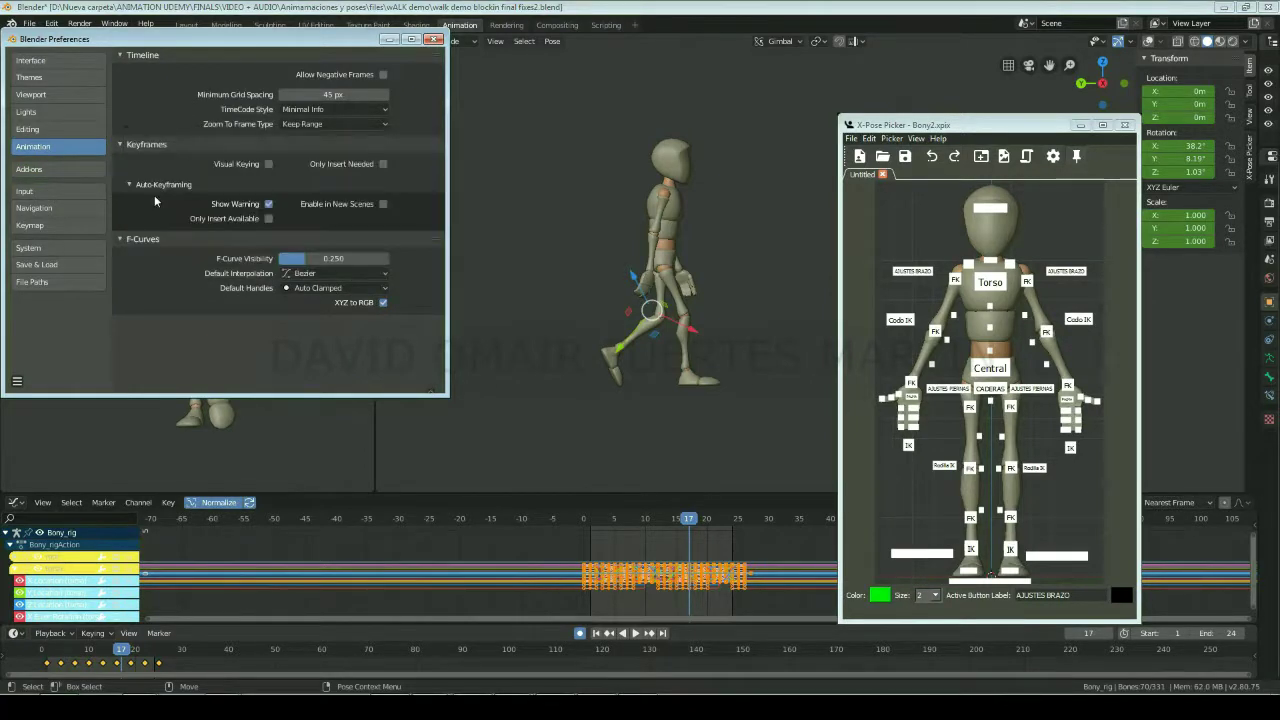
pyautogui.click(434, 40)
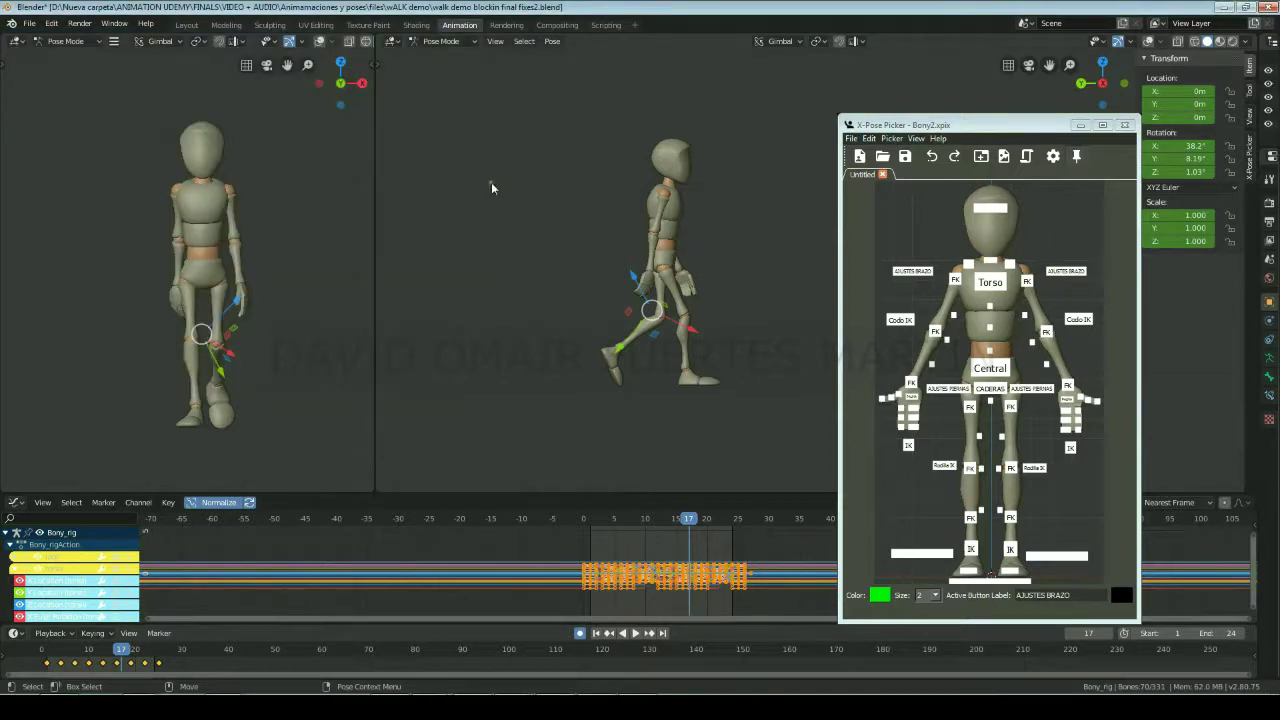
pyautogui.hotkey('alt', 'a')
pyautogui.press('space')
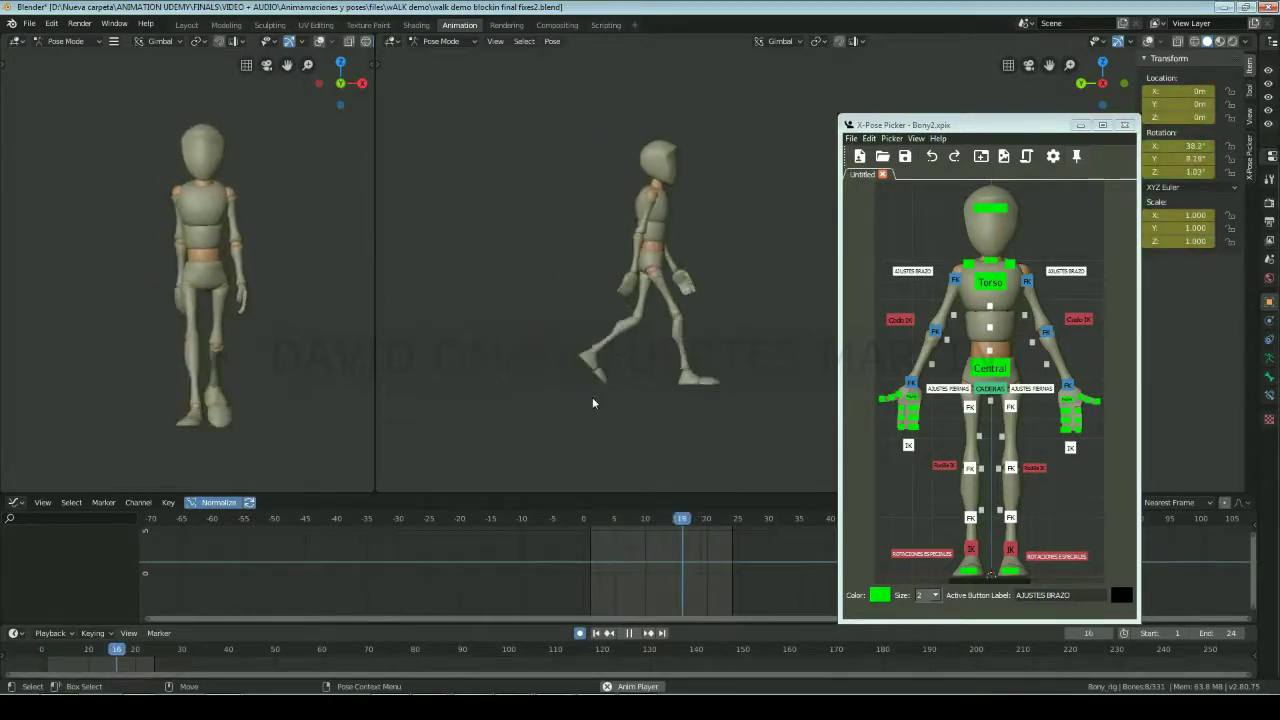
pyautogui.press('space')
# Step: Select the Central hip control, frame its curves in the graph, and check frame 8
pyautogui.click(990, 368)
pyautogui.press('Left')
pyautogui.press('Left')
pyautogui.press('Left')
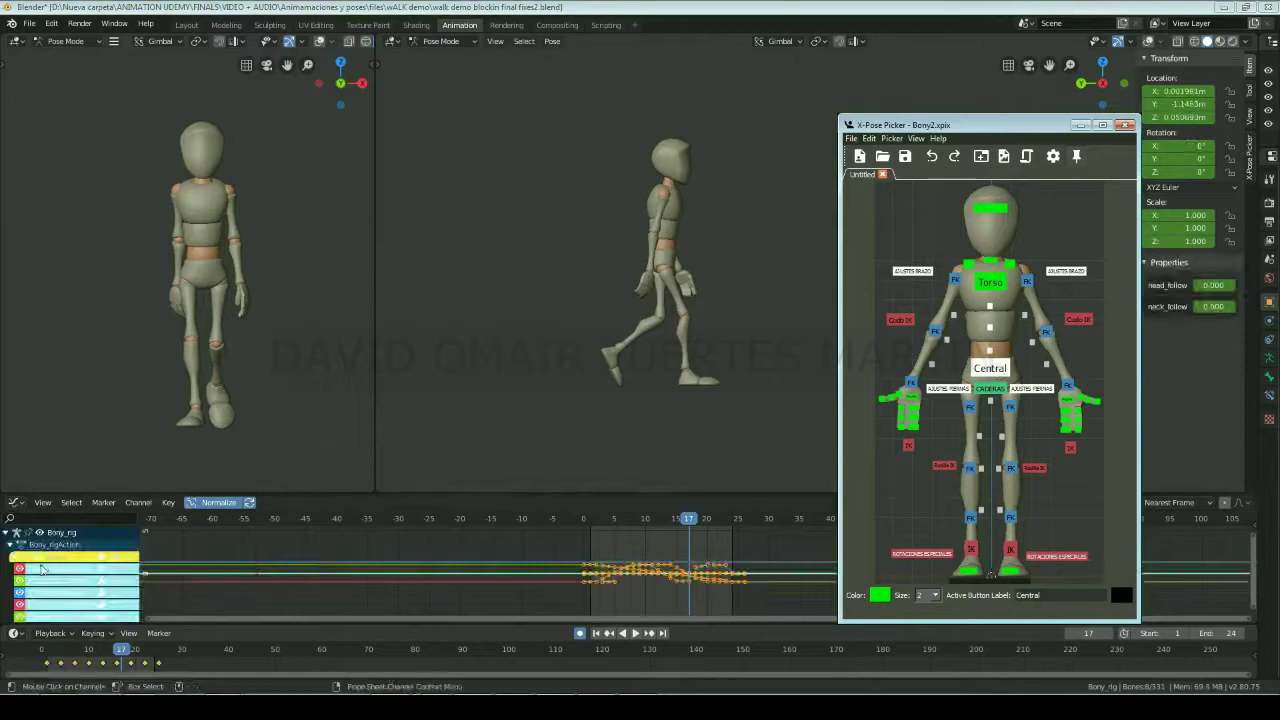
pyautogui.press('Home')
pyautogui.scroll(-2, 611, 570)
pyautogui.scroll(-1, 611, 570)
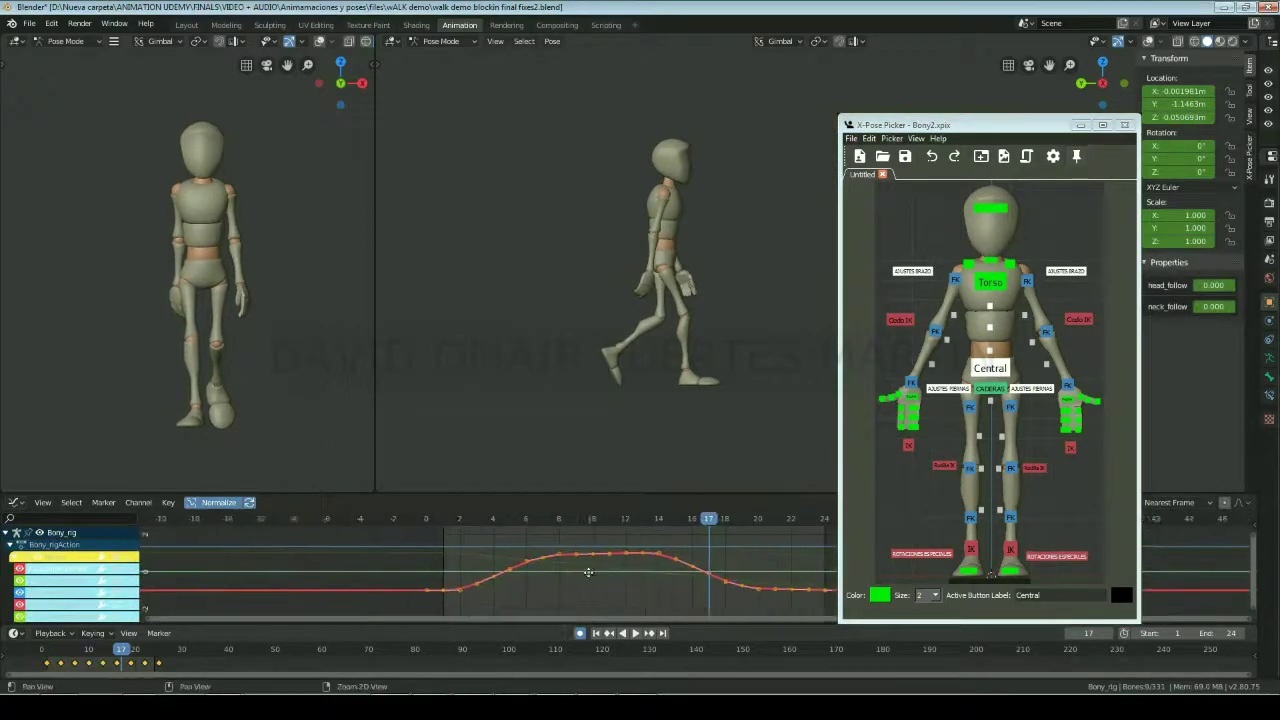
pyautogui.moveTo(611, 570); pyautogui.dragTo(521, 572, button='middle')
pyautogui.click(482, 518)
pyautogui.press('space')
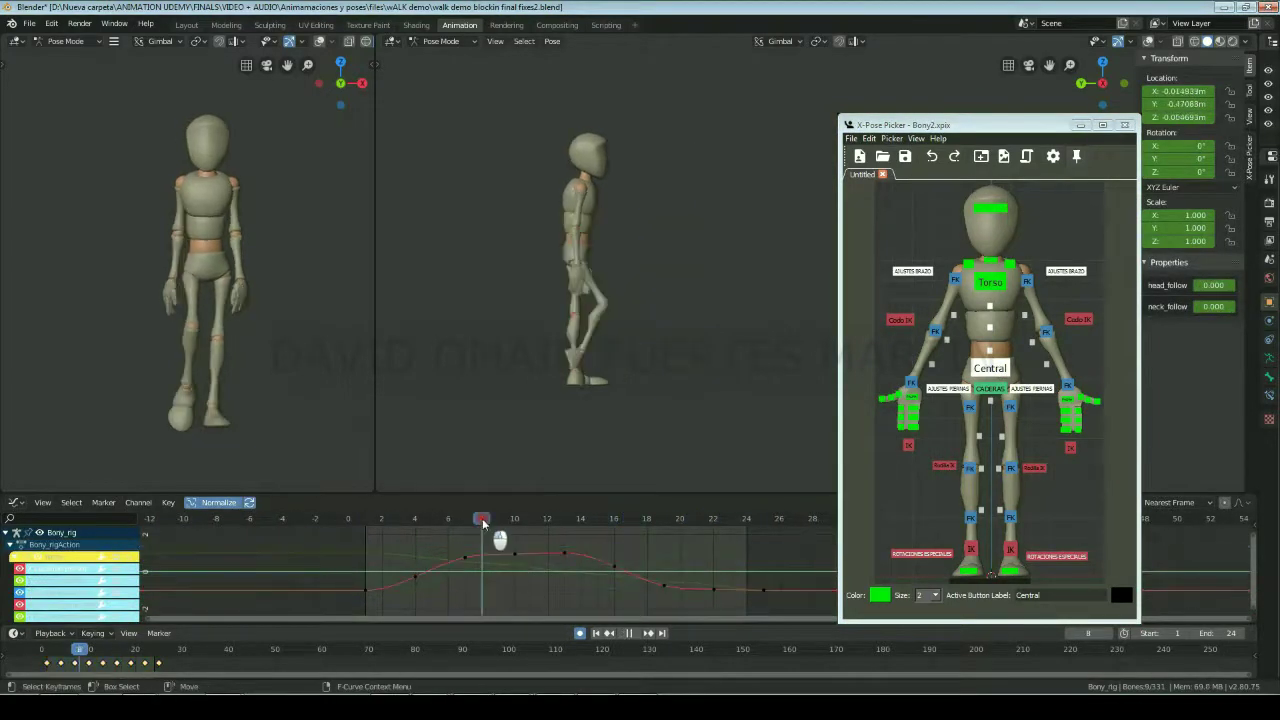
pyautogui.press('space')
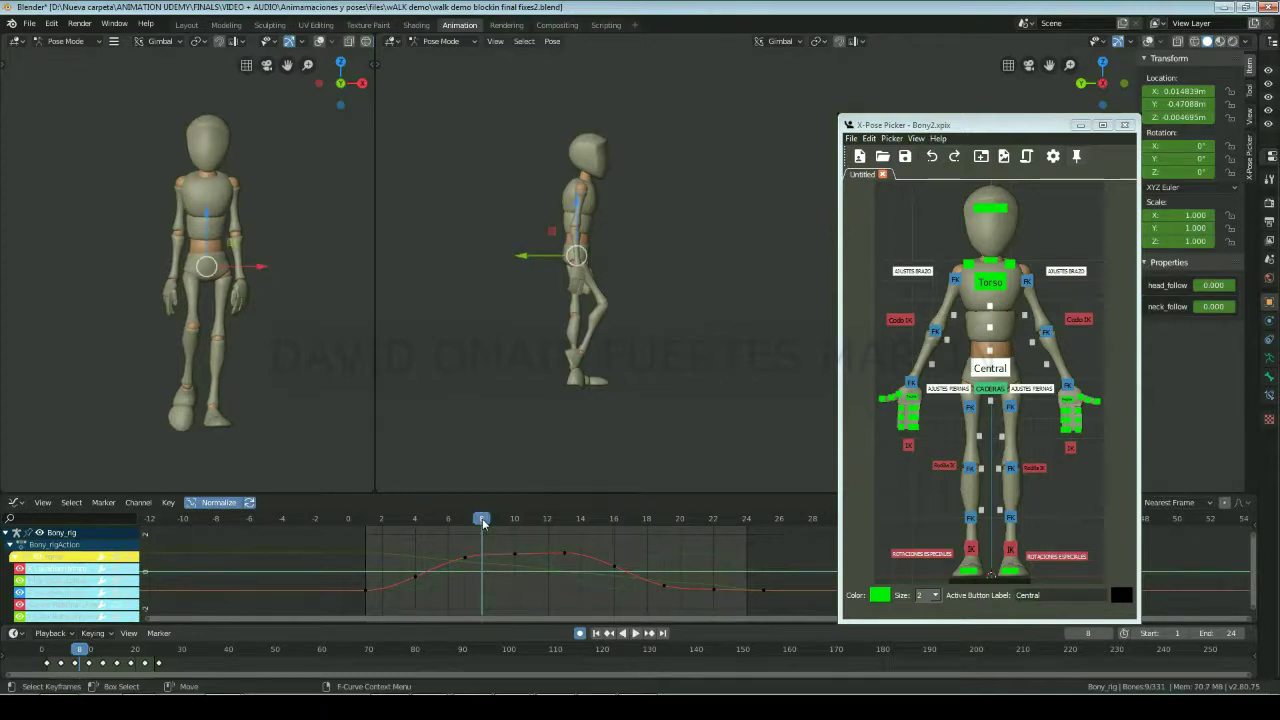
# Step: Move the red curve's keys at frames 8 and 20 and delete the redundant keys
pyautogui.click(467, 562)
pyautogui.press('g')
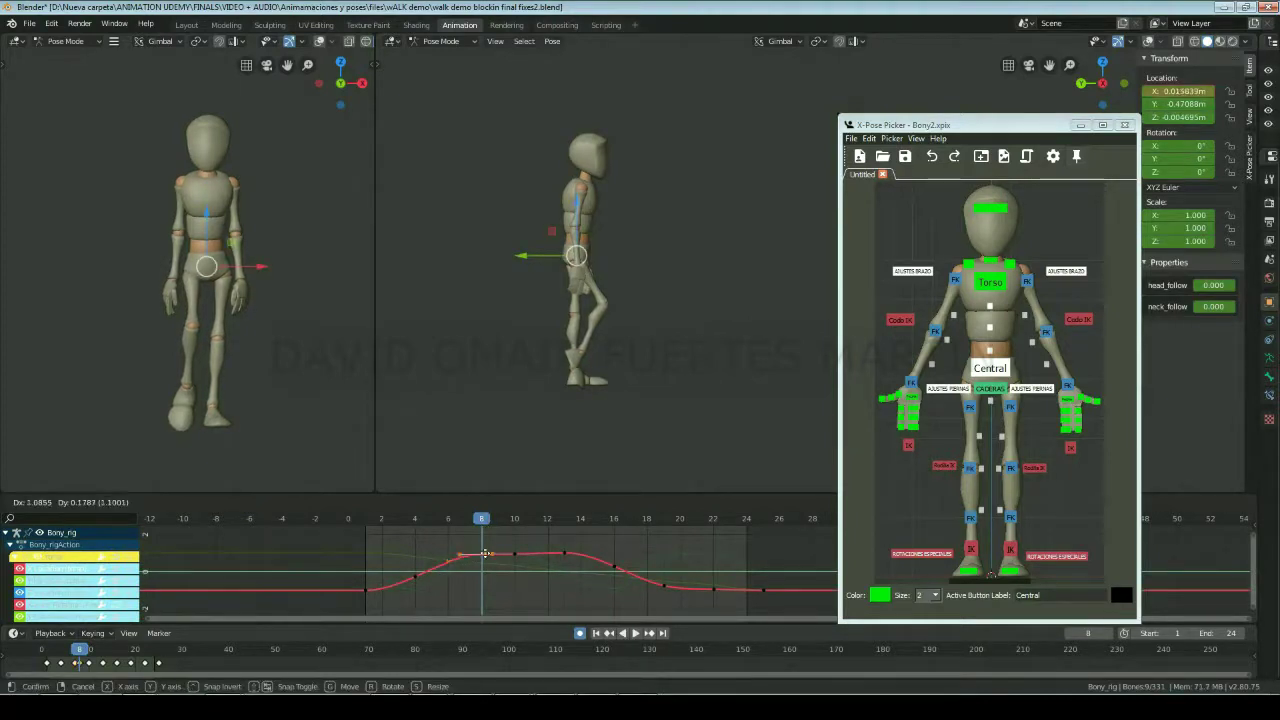
pyautogui.click(486, 552)
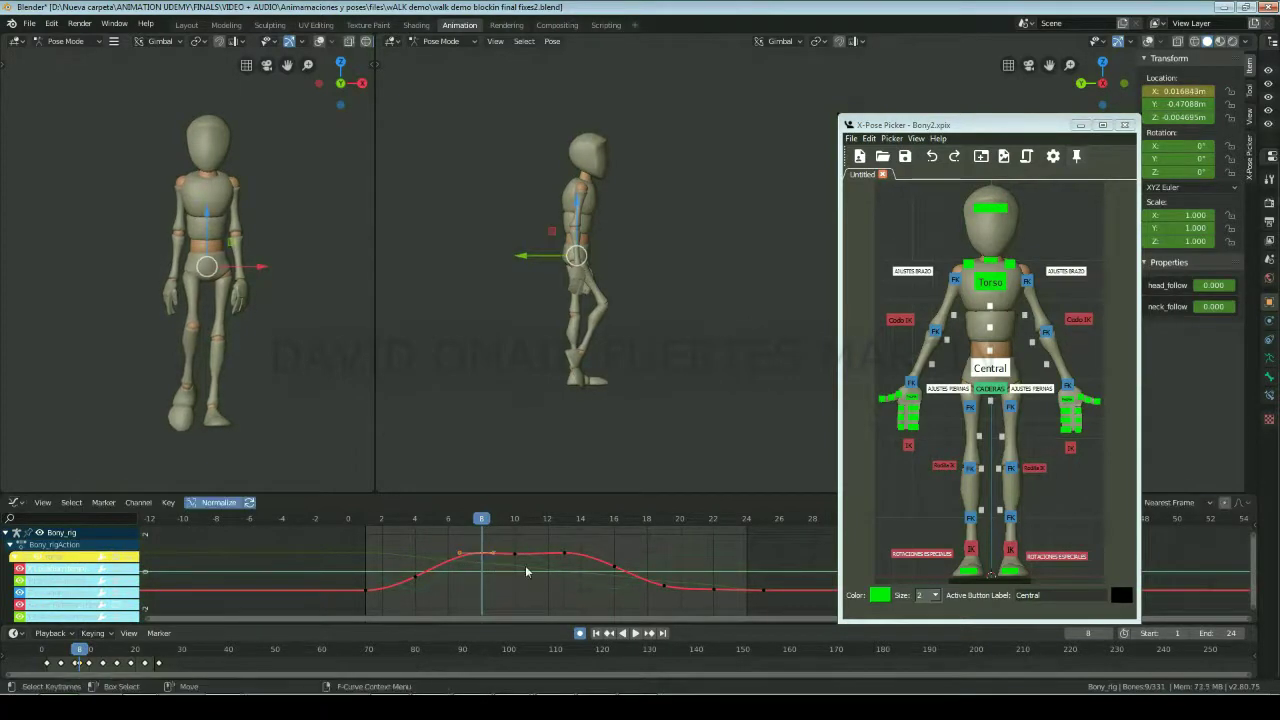
pyautogui.click(679, 519)
pyautogui.press('g')
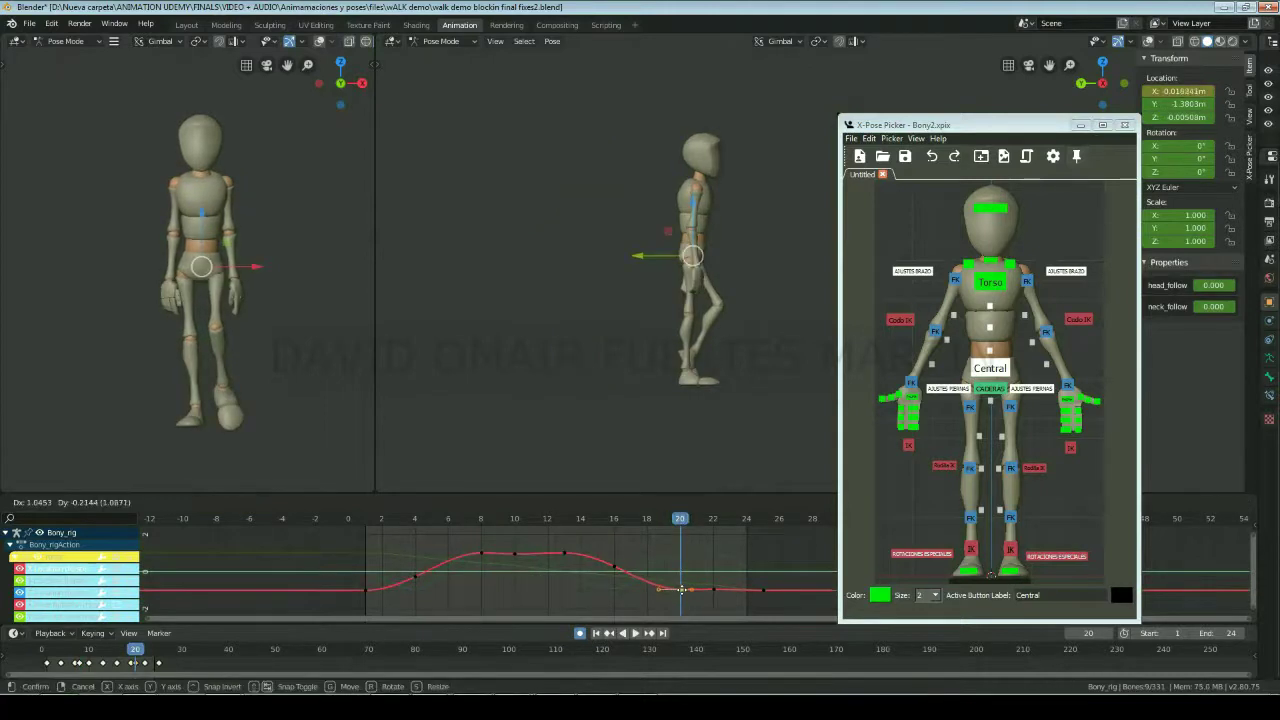
pyautogui.click(681, 589)
pyautogui.click(600, 600)
pyautogui.rightClick(545, 605)
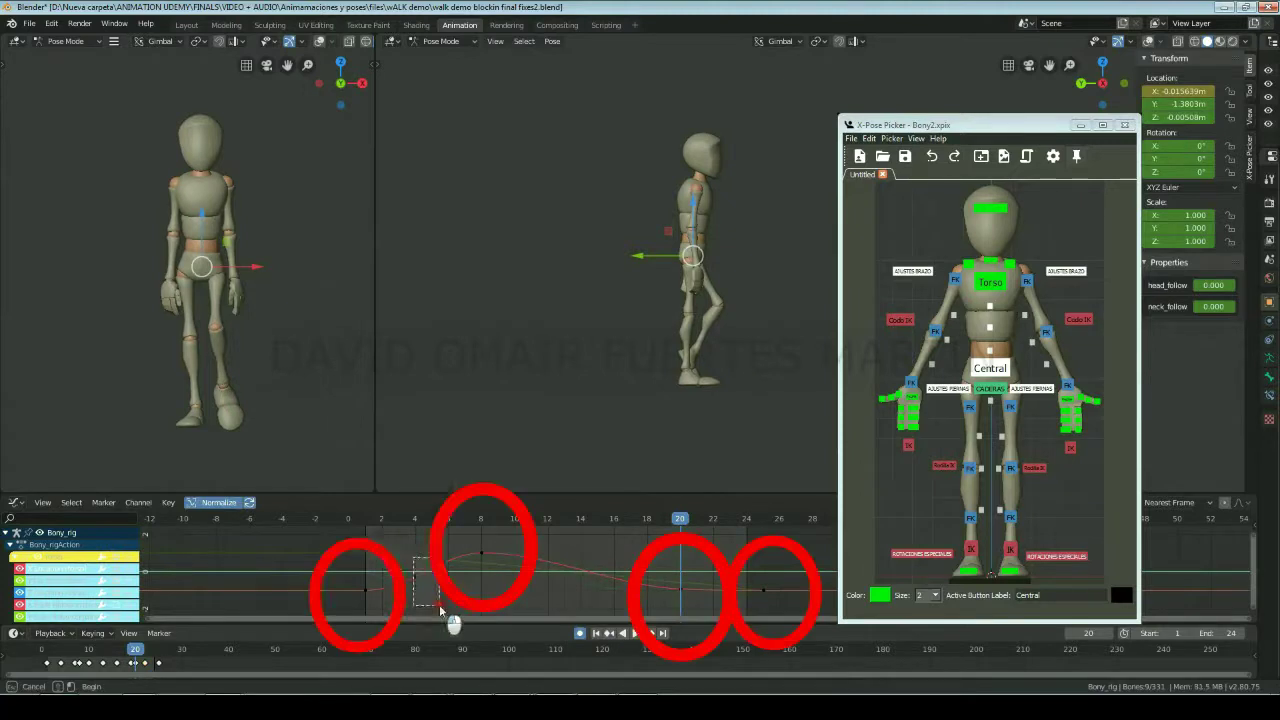
pyautogui.rightClick(432, 584)
pyautogui.click(432, 584)
# Step: Raise the frame 1 and frame 24 red-curve keys level so the loop matches, then play
pyautogui.click(375, 592)
pyautogui.hotkey('shift', 'Left')
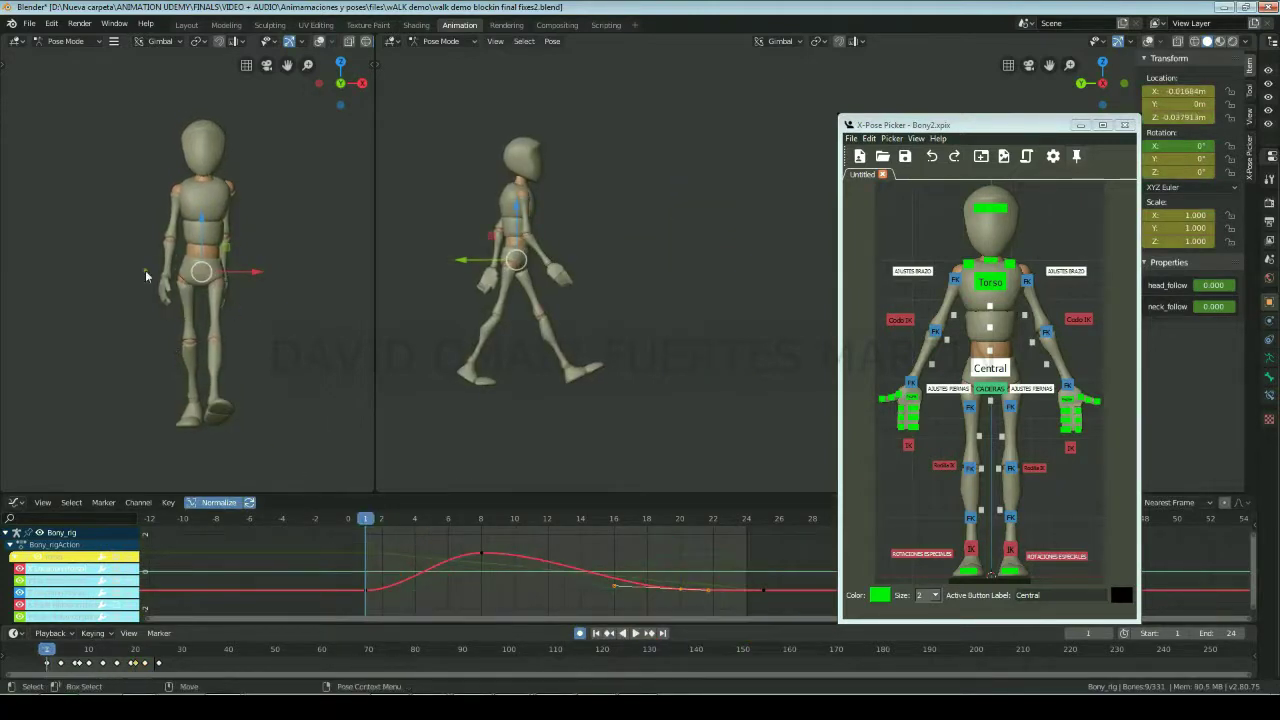
pyautogui.moveTo(367, 590); pyautogui.dragTo(372, 579)
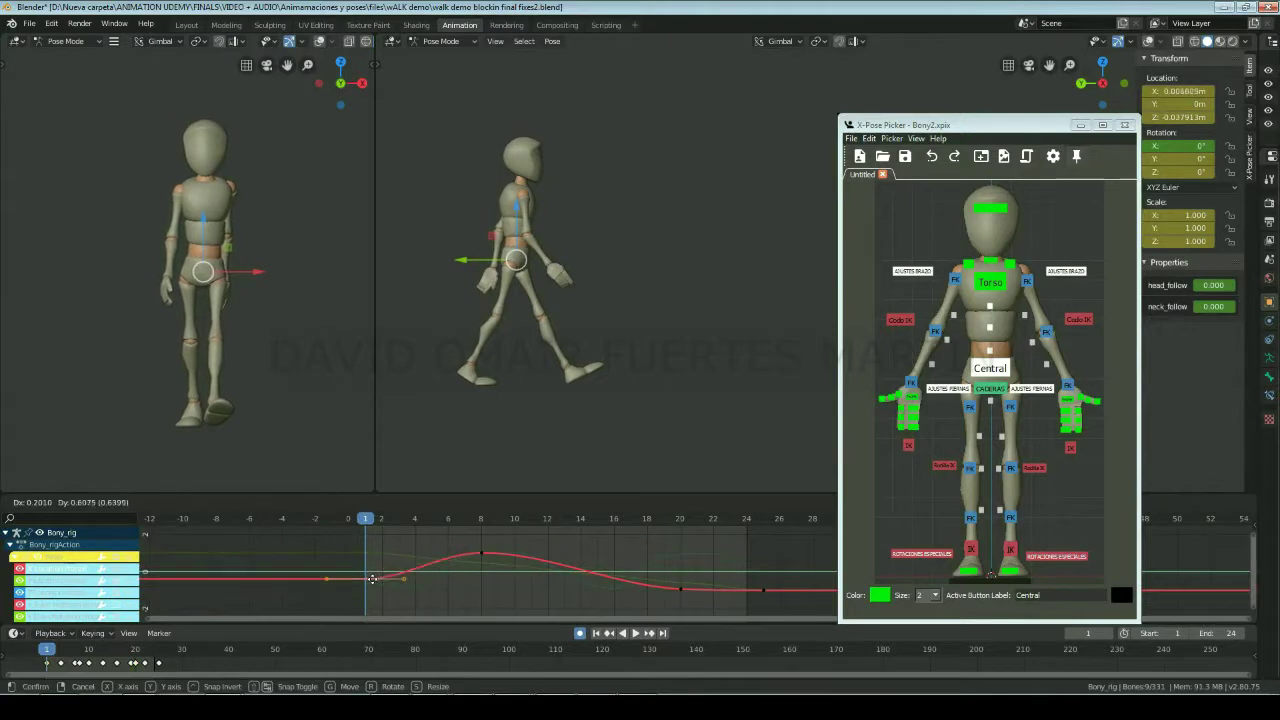
pyautogui.moveTo(764, 589); pyautogui.dragTo(768, 579)
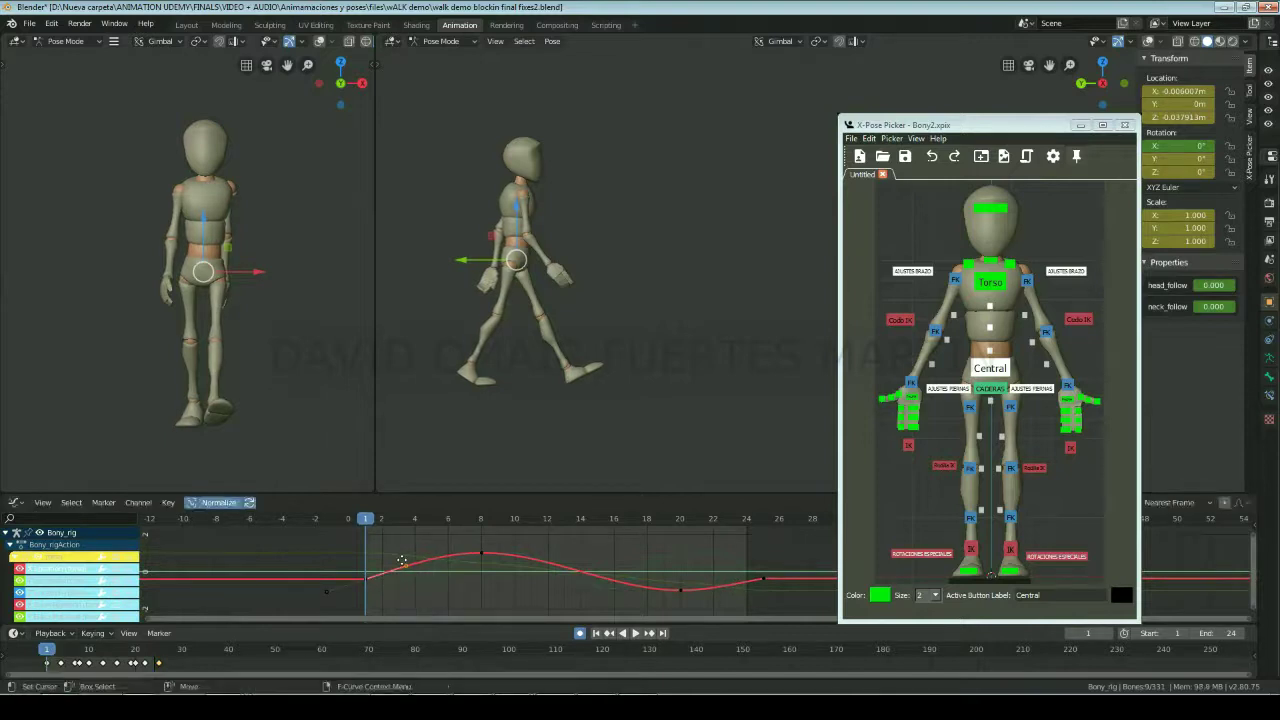
pyautogui.press('space')
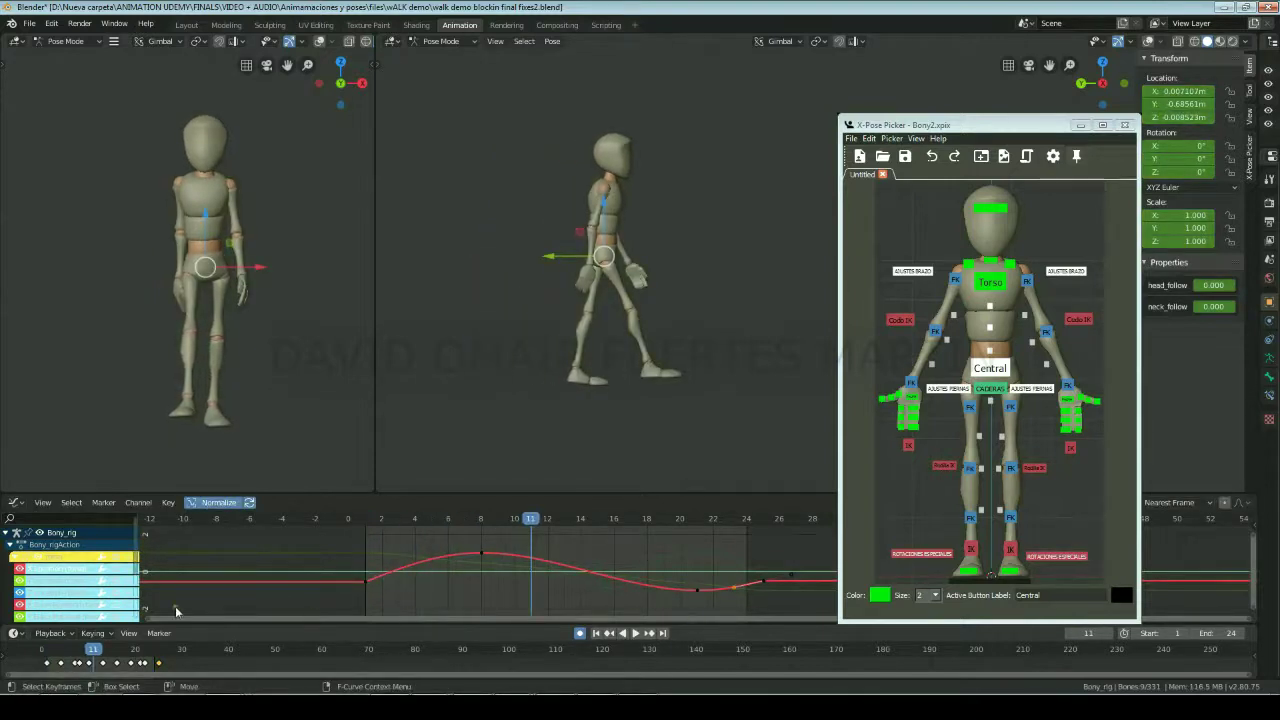
# Step: Select all keys on the Central control's green Location Y curve and smooth them
pyautogui.click(73, 587)
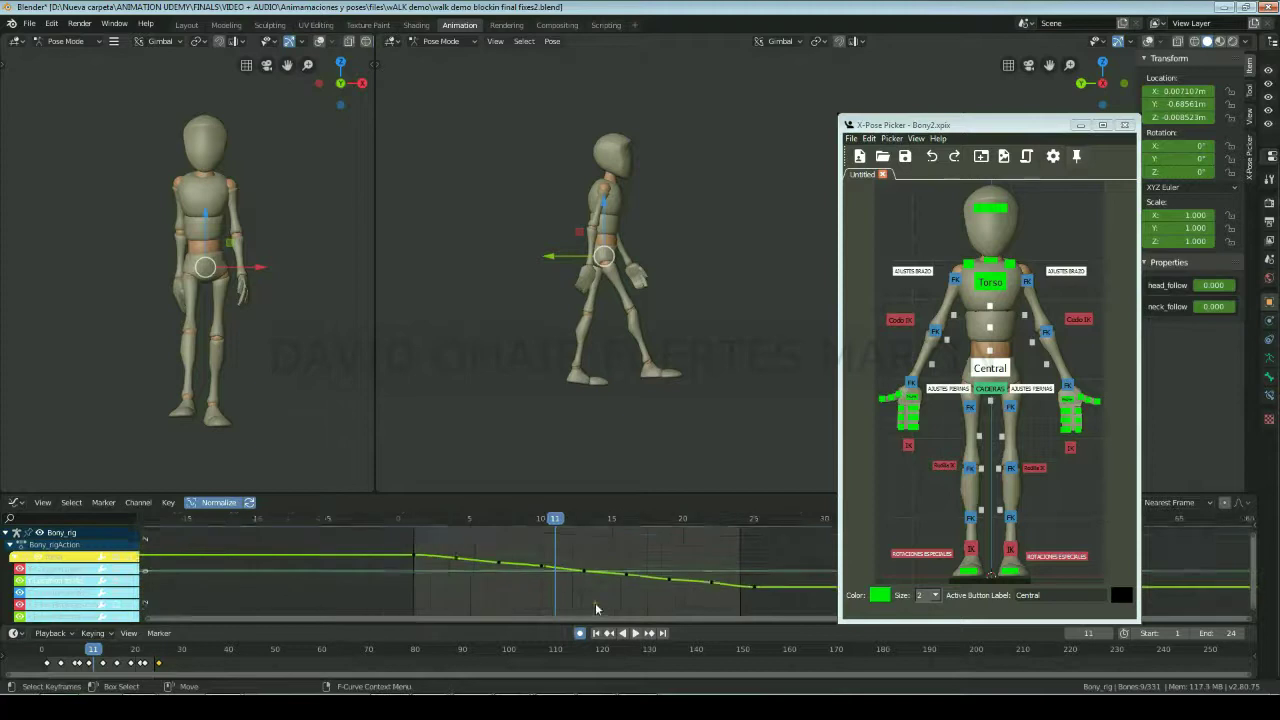
pyautogui.scroll(-2, 579, 589)
pyautogui.moveTo(501, 548); pyautogui.dragTo(723, 611)
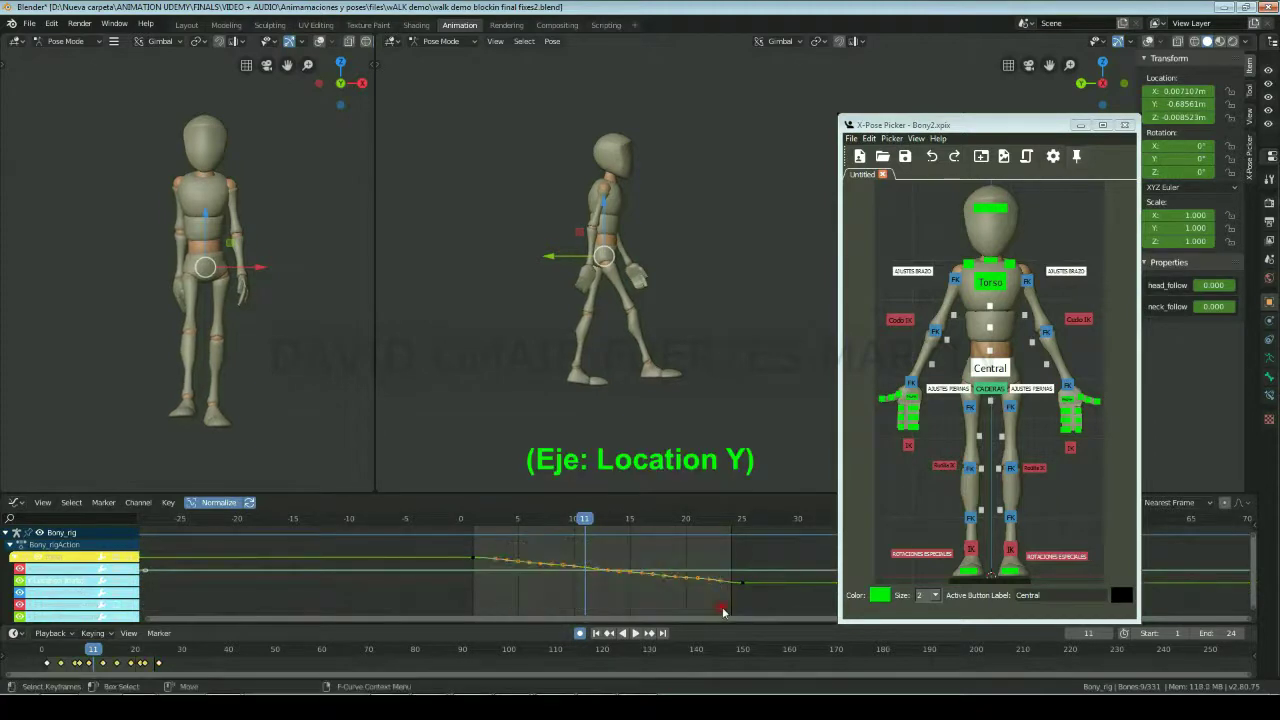
pyautogui.rightClick(698, 585)
pyautogui.click(683, 620)
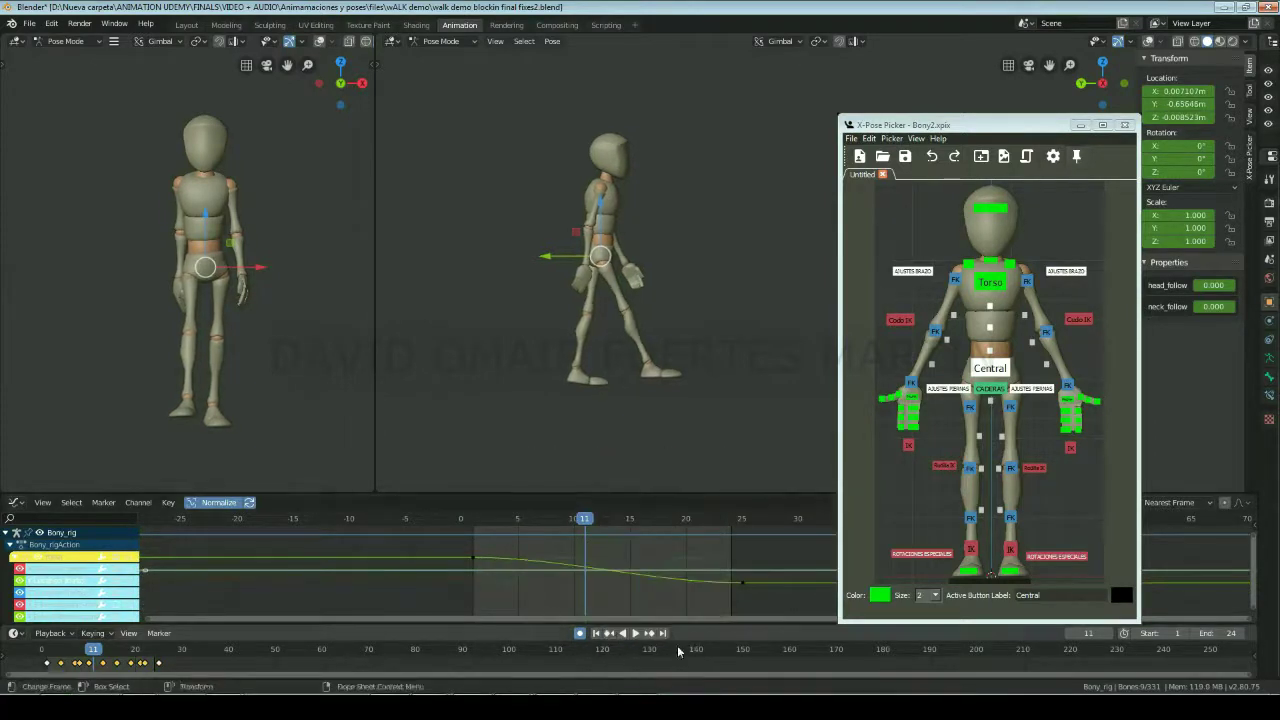
# Step: Set the green curve's selected keys to Vector handles so it runs straight, then play
pyautogui.moveTo(742, 598); pyautogui.dragTo(452, 533)
pyautogui.rightClick(453, 545)
pyautogui.moveTo(410, 474)
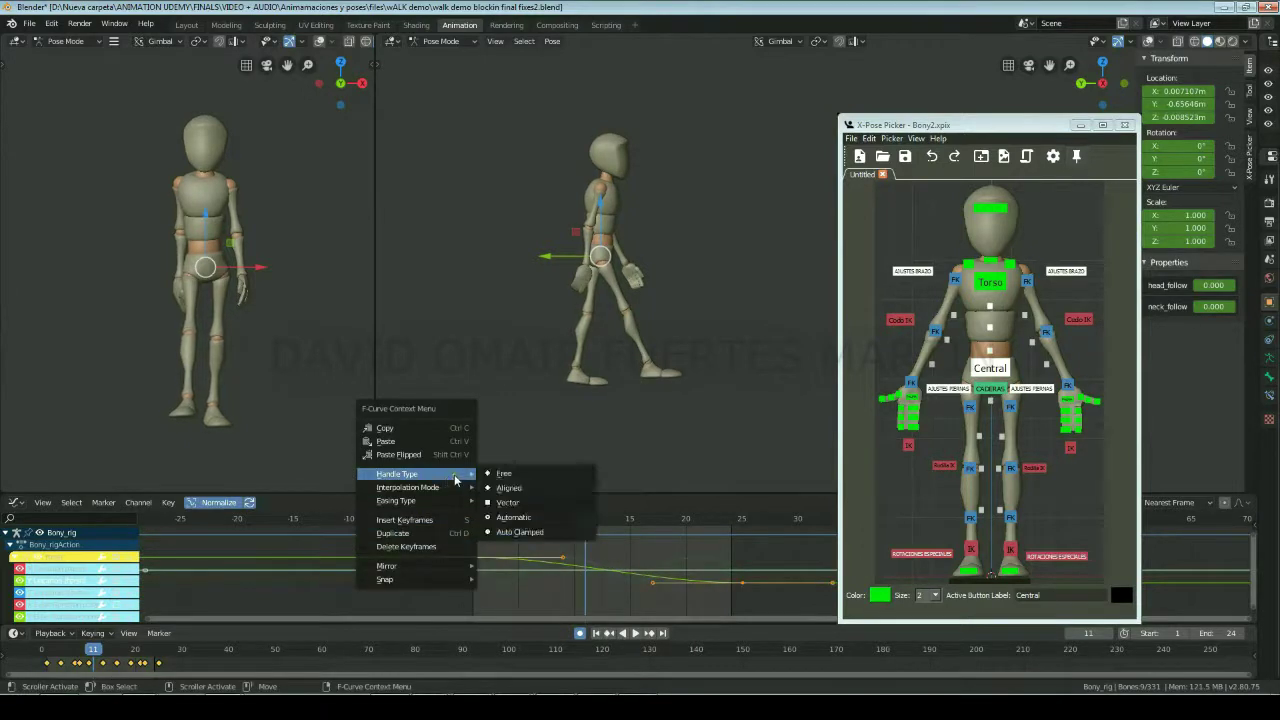
pyautogui.click(512, 518)
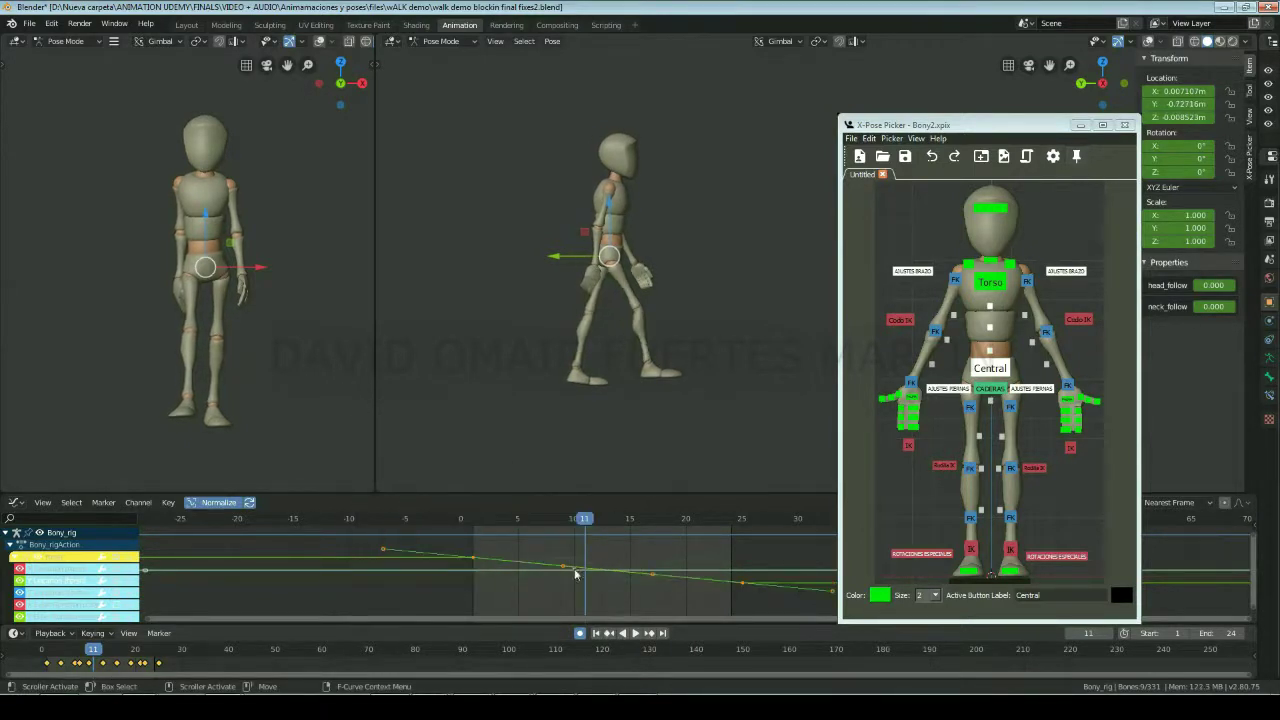
pyautogui.press('space')
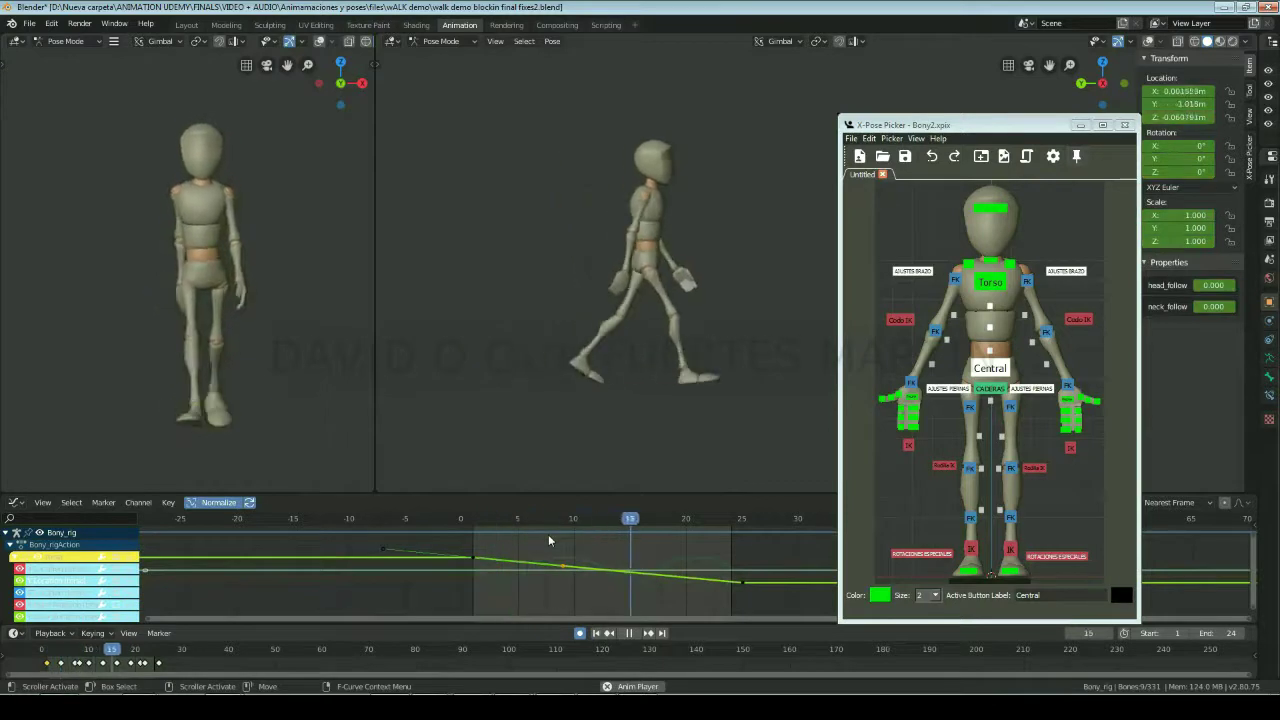
# Step: Select the Torso control and set its rotation keys to Auto Clamped handles
pyautogui.press('space')
pyautogui.click(966, 281)
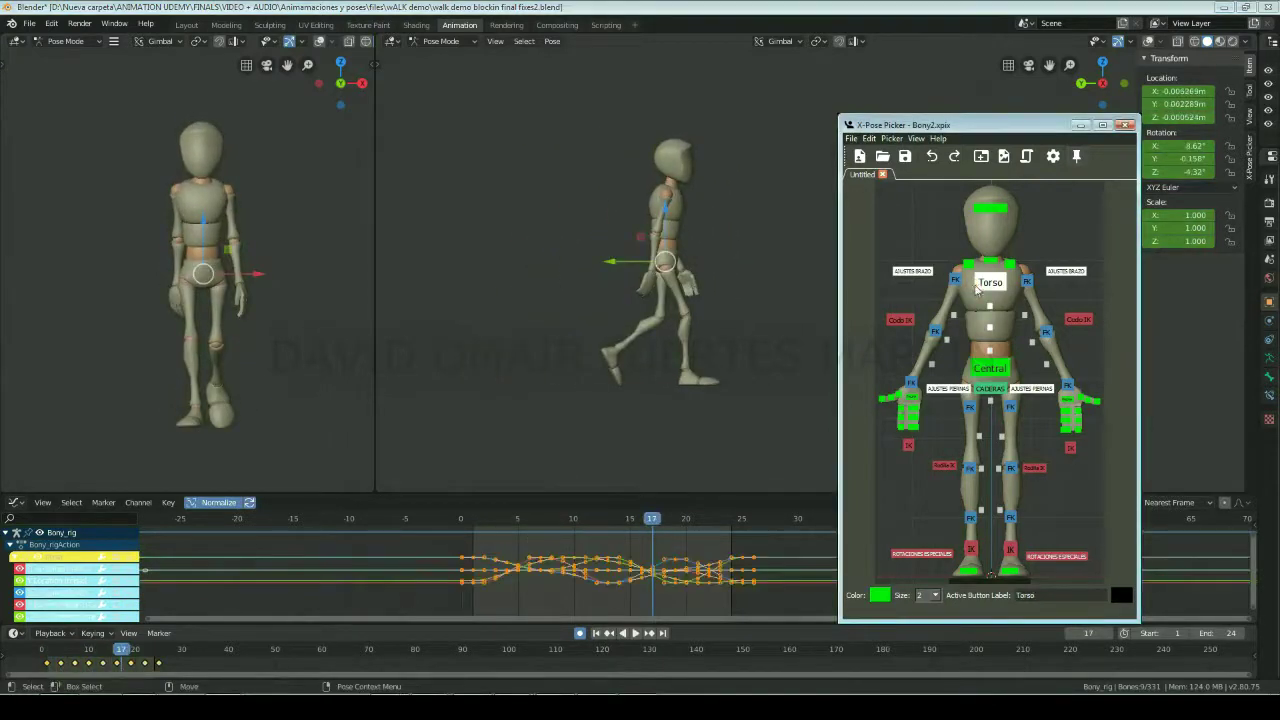
pyautogui.press('space')
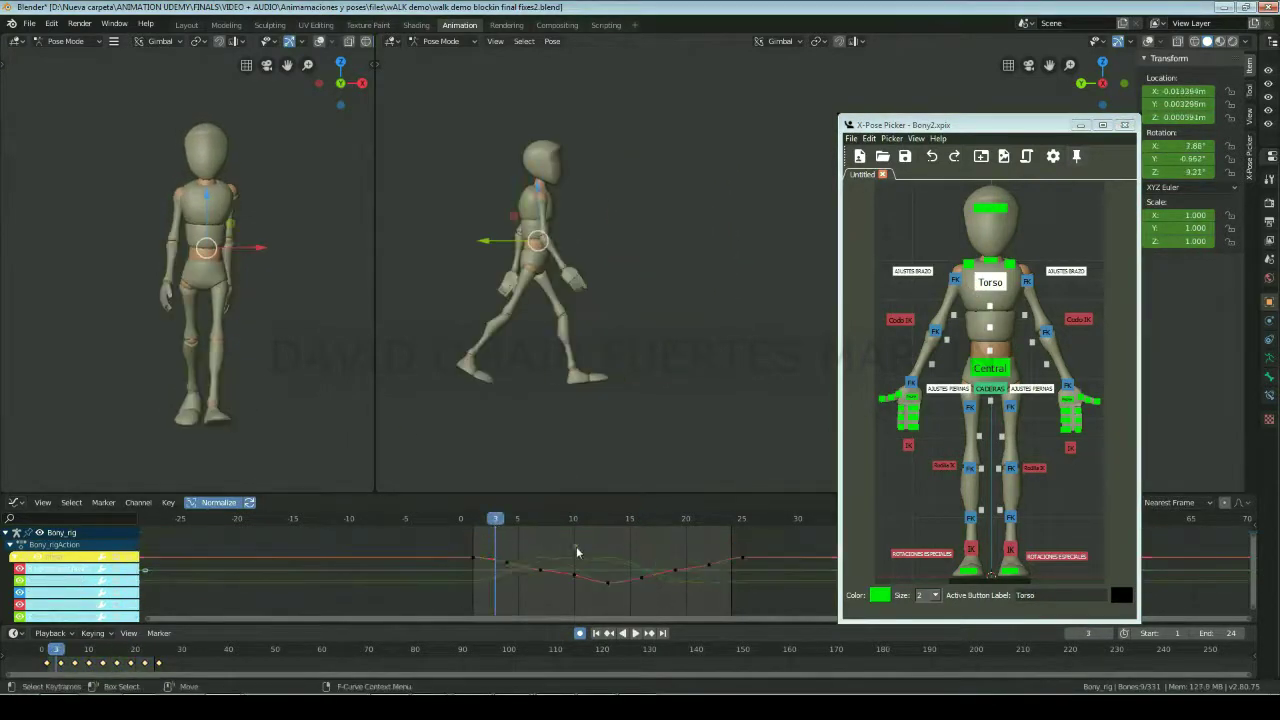
pyautogui.moveTo(662, 572); pyautogui.dragTo(662, 574)
pyautogui.rightClick(686, 646)
pyautogui.click(686, 646)
pyautogui.press('space')
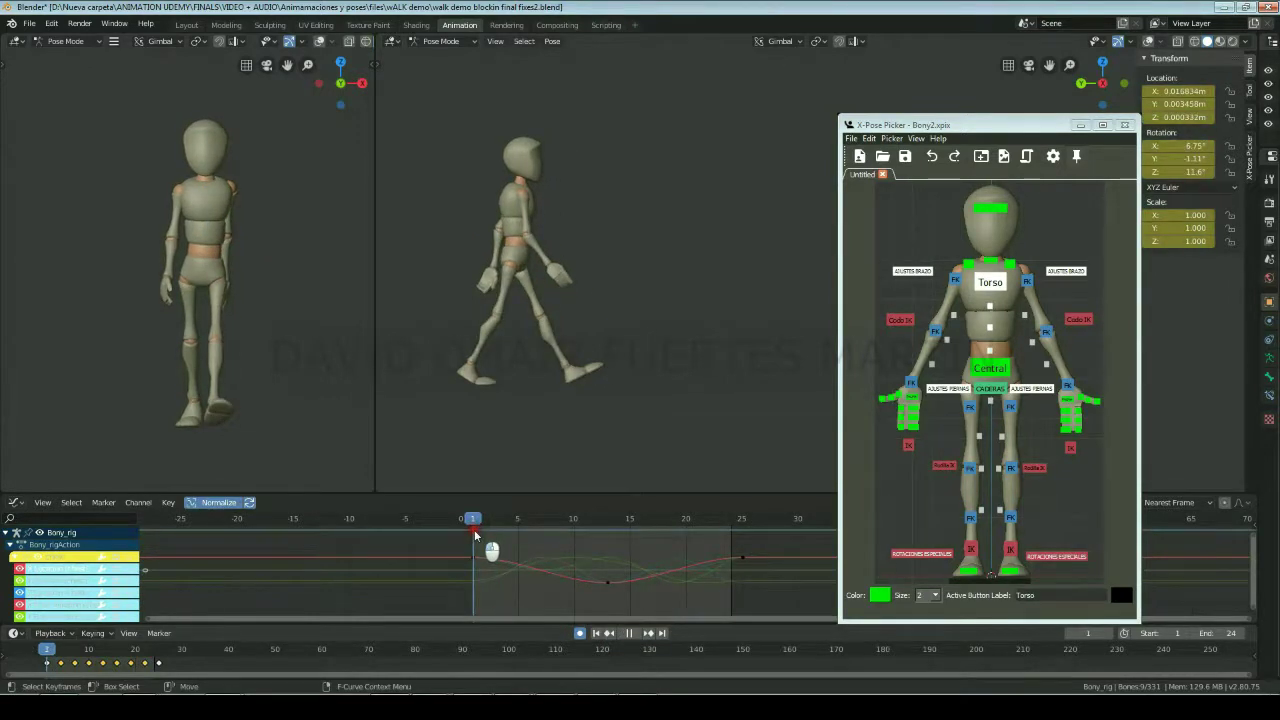
# Step: Scrub to frame 12, select the torso rotation curve, and play back to review
pyautogui.moveTo(474, 529); pyautogui.dragTo(601, 528)
pyautogui.press('space')
pyautogui.click(511, 560)
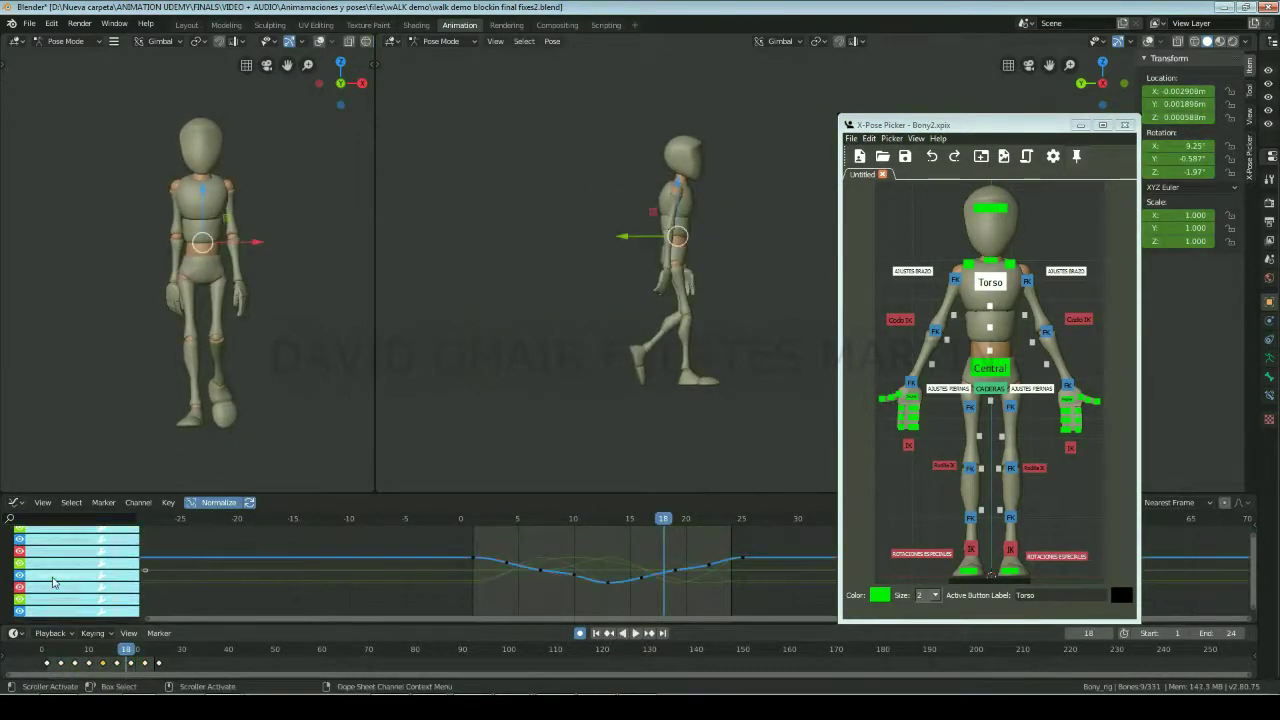
pyautogui.click(517, 518)
pyautogui.moveTo(511, 546); pyautogui.dragTo(720, 577)
pyautogui.press('space')
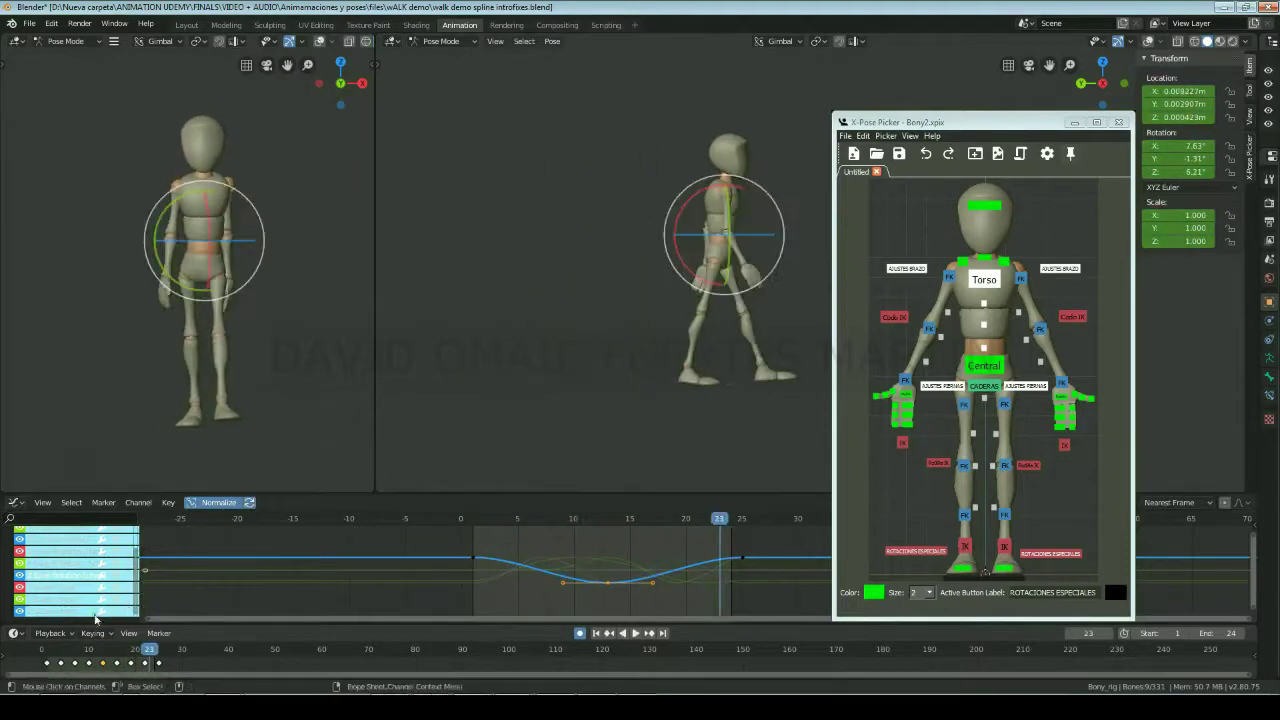
# Step: Zero the ROTACIONES ESPECIALES foot control's X and Y rotation at frame 3
pyautogui.click(59, 652)
pyautogui.moveTo(59, 652); pyautogui.dragTo(49, 667)
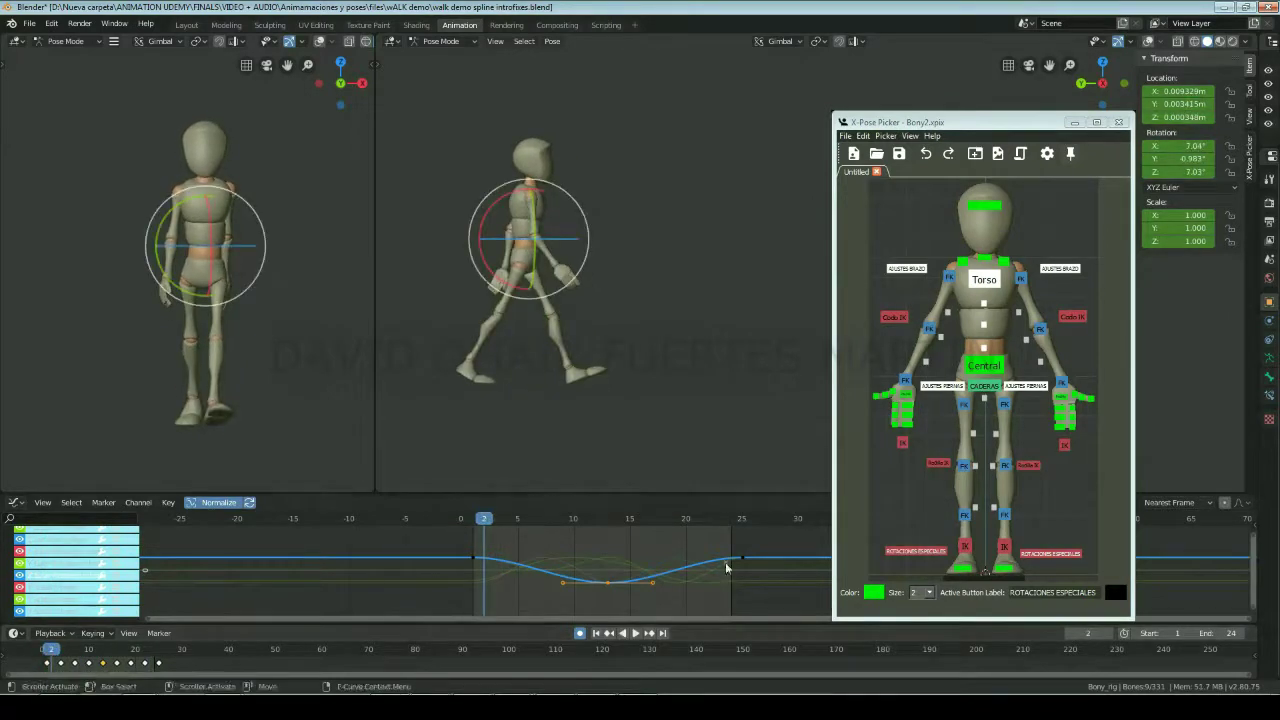
pyautogui.click(1049, 552)
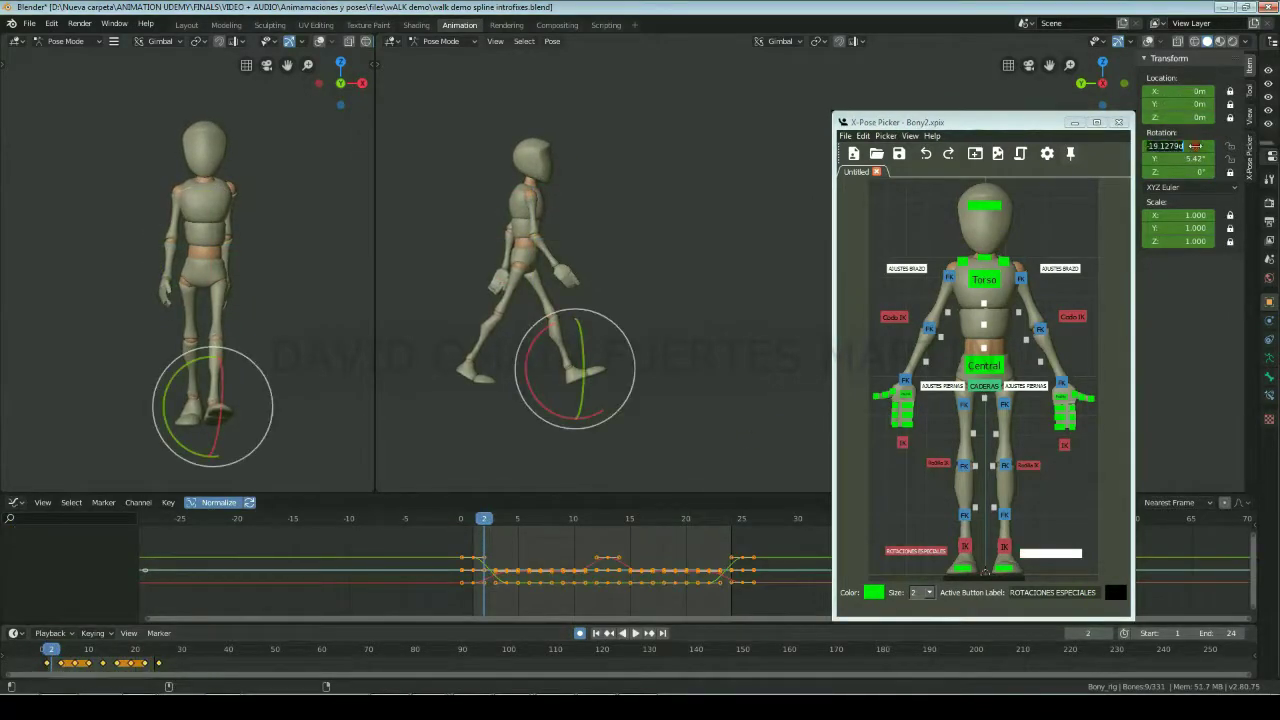
pyautogui.press('Return')
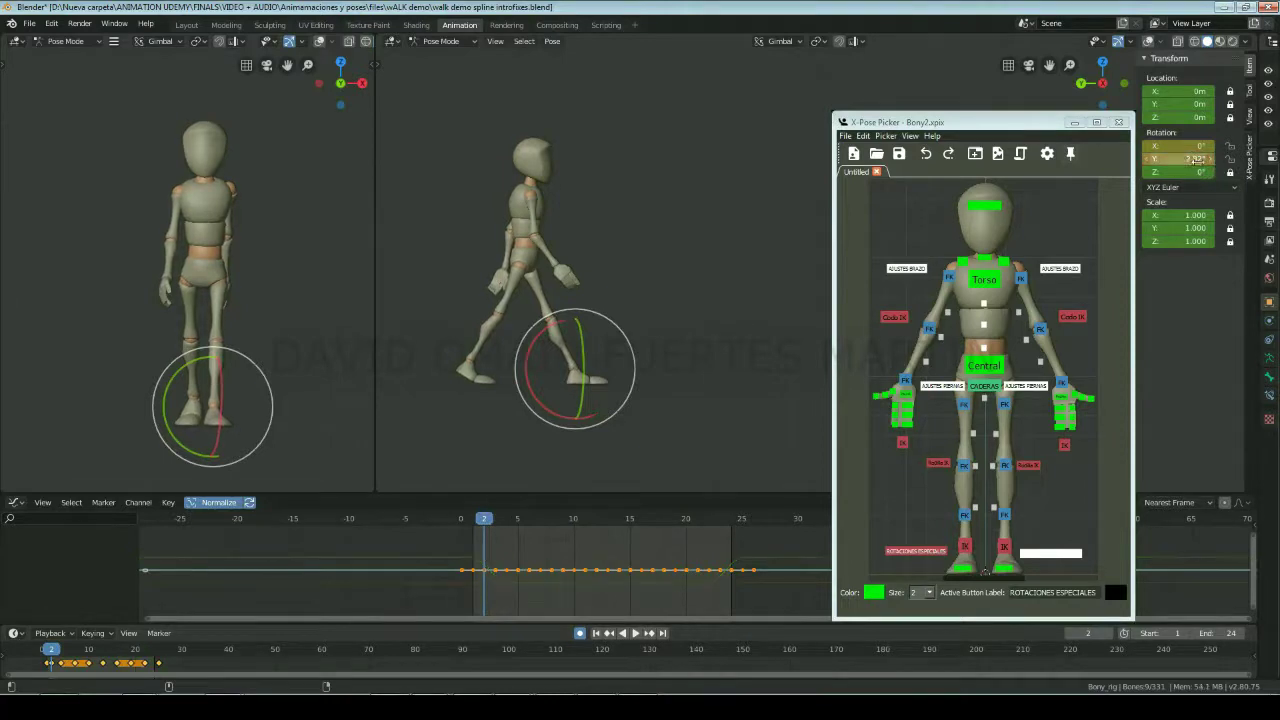
pyautogui.click(966, 550)
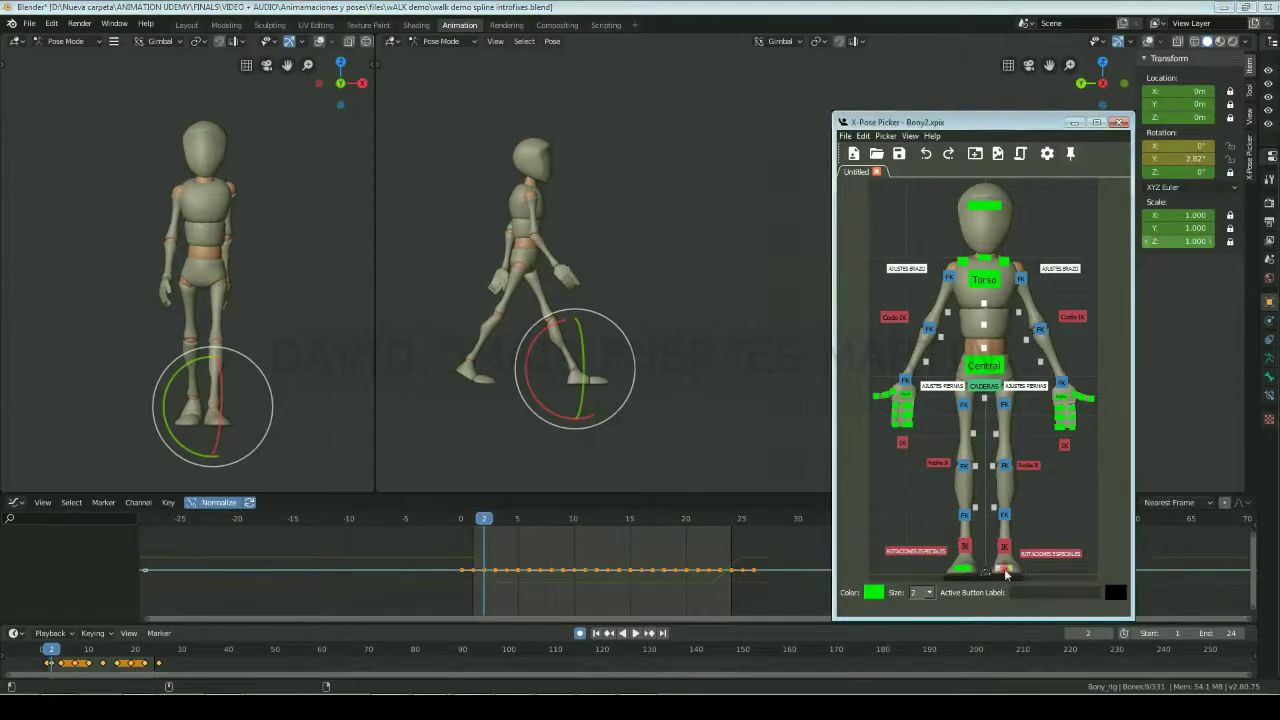
# Step: Tilt the foot forward on X and roll it up at frame 14, then review playback
pyautogui.moveTo(567, 340); pyautogui.dragTo(556, 341)
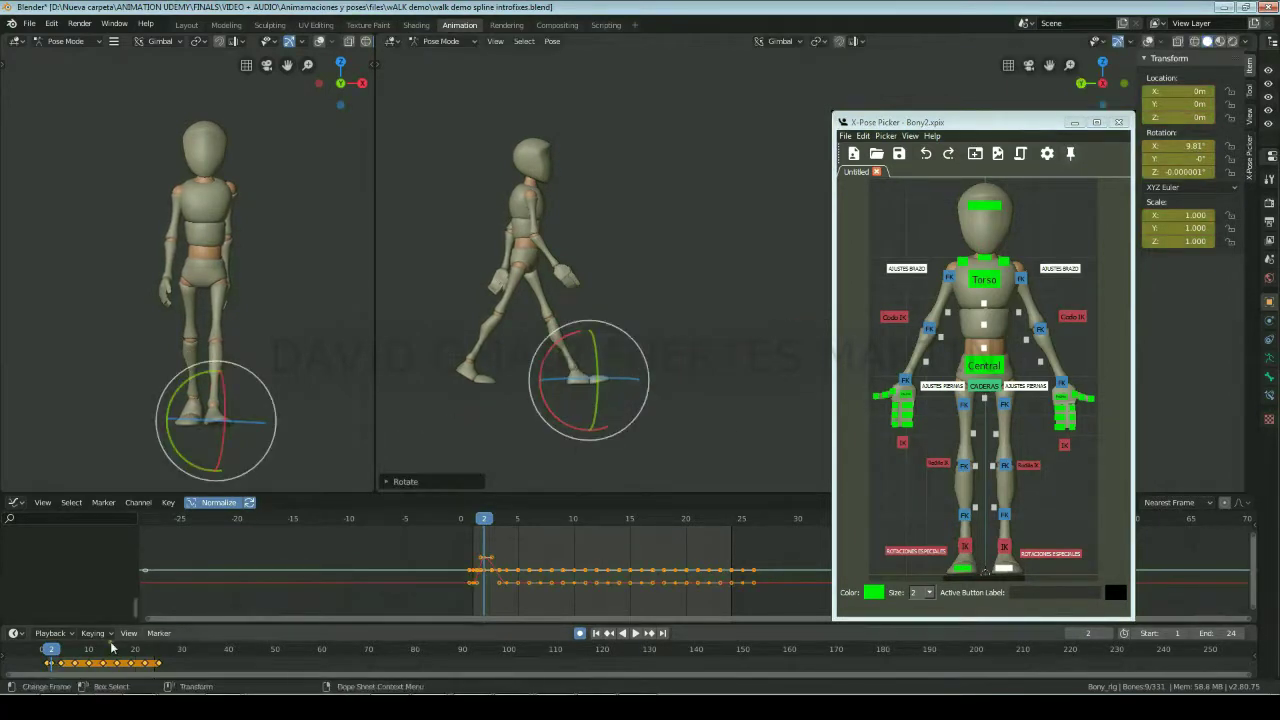
pyautogui.press('Right')
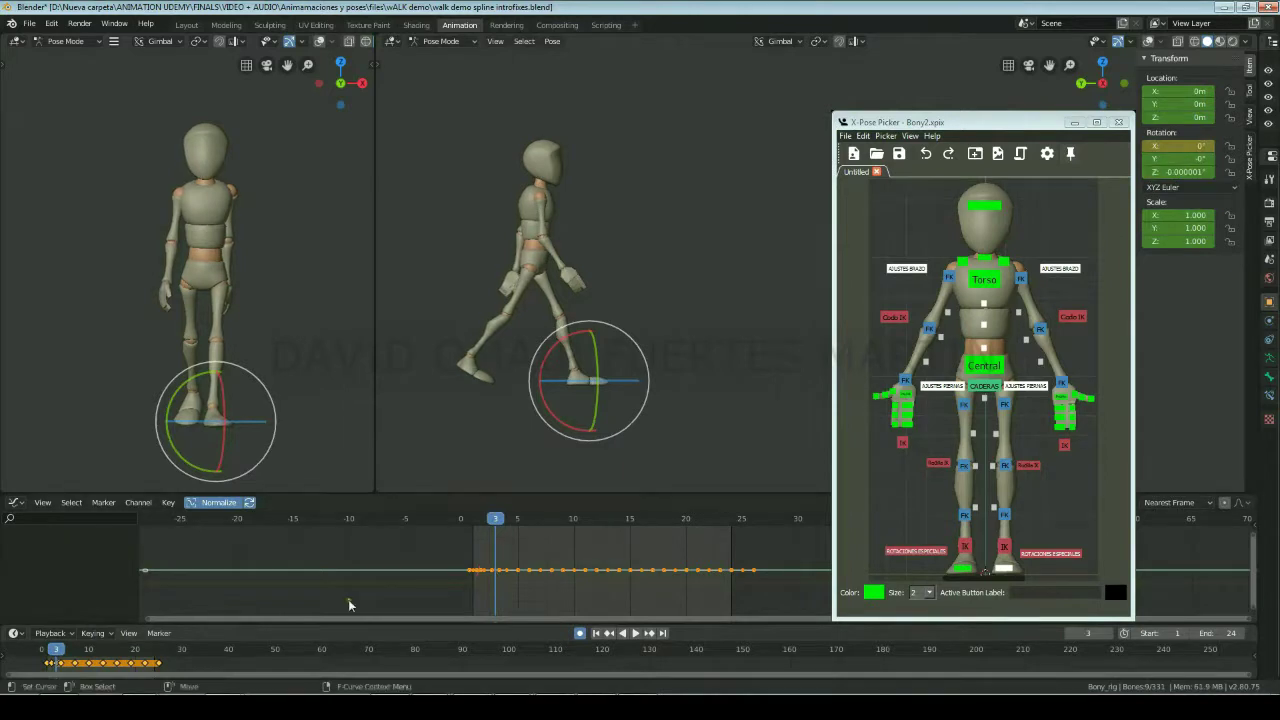
pyautogui.press('space')
pyautogui.press('space')
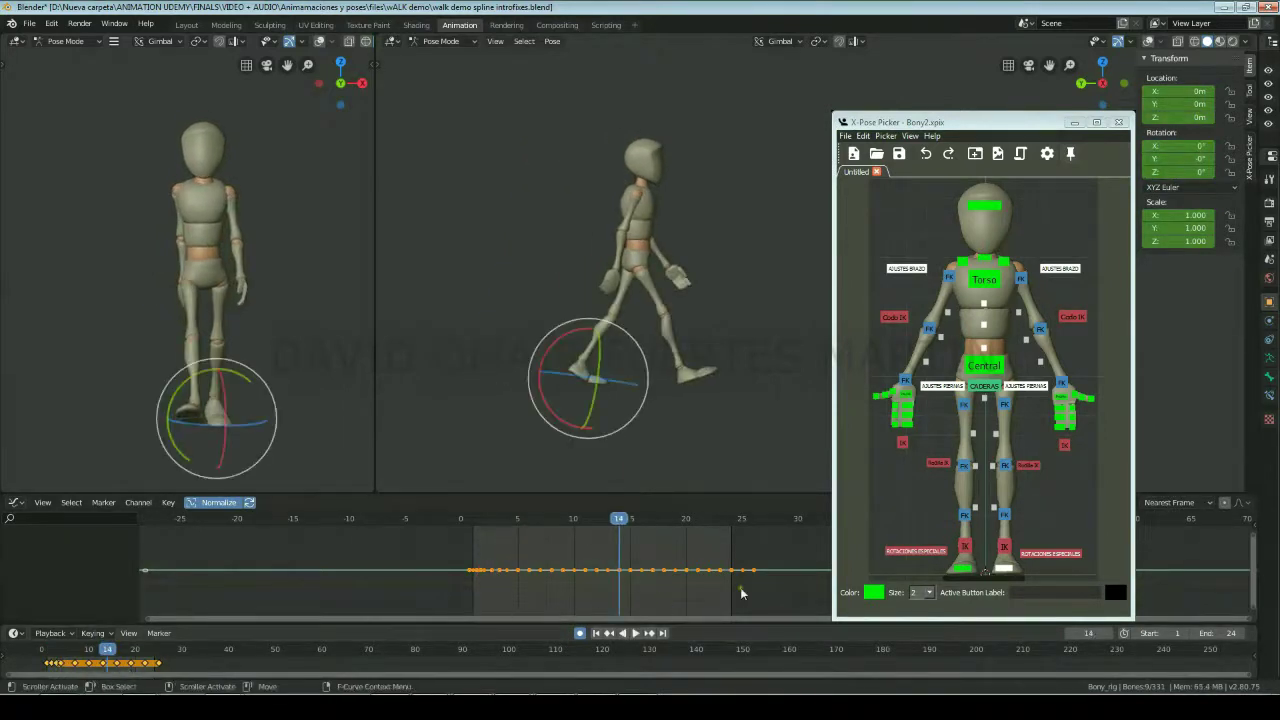
pyautogui.click(916, 550)
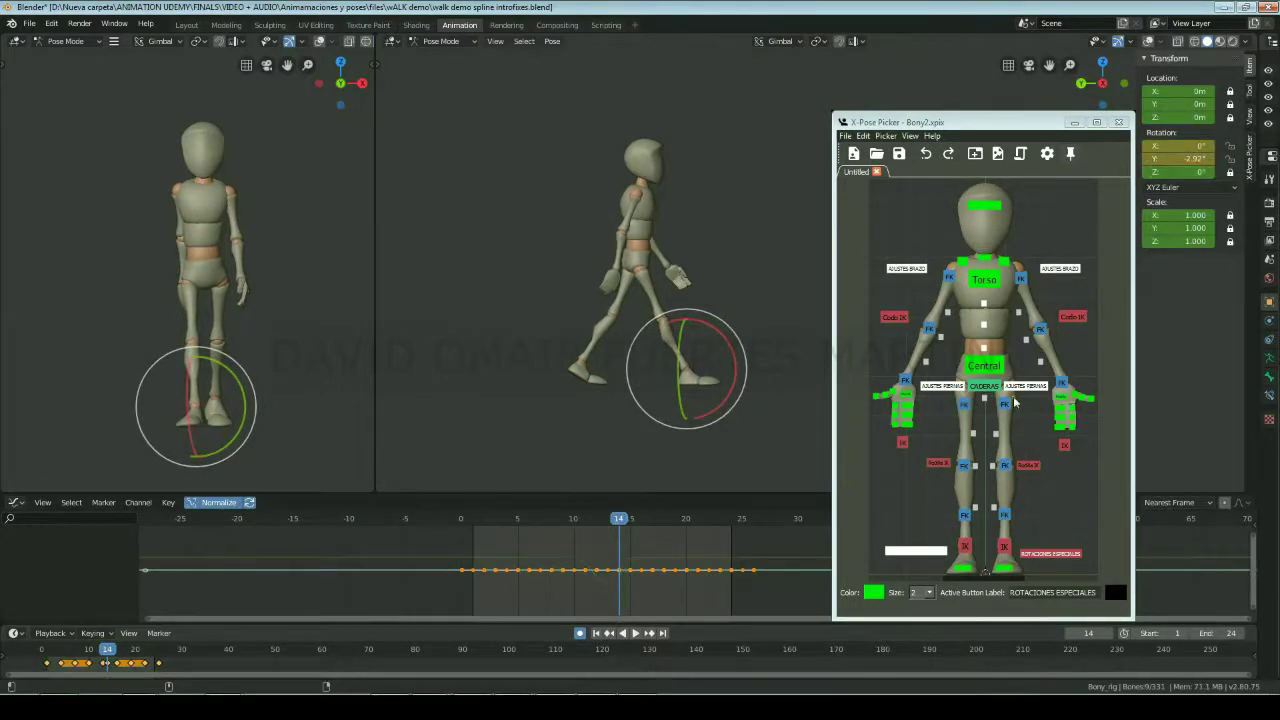
pyautogui.moveTo(745, 365); pyautogui.dragTo(733, 345)
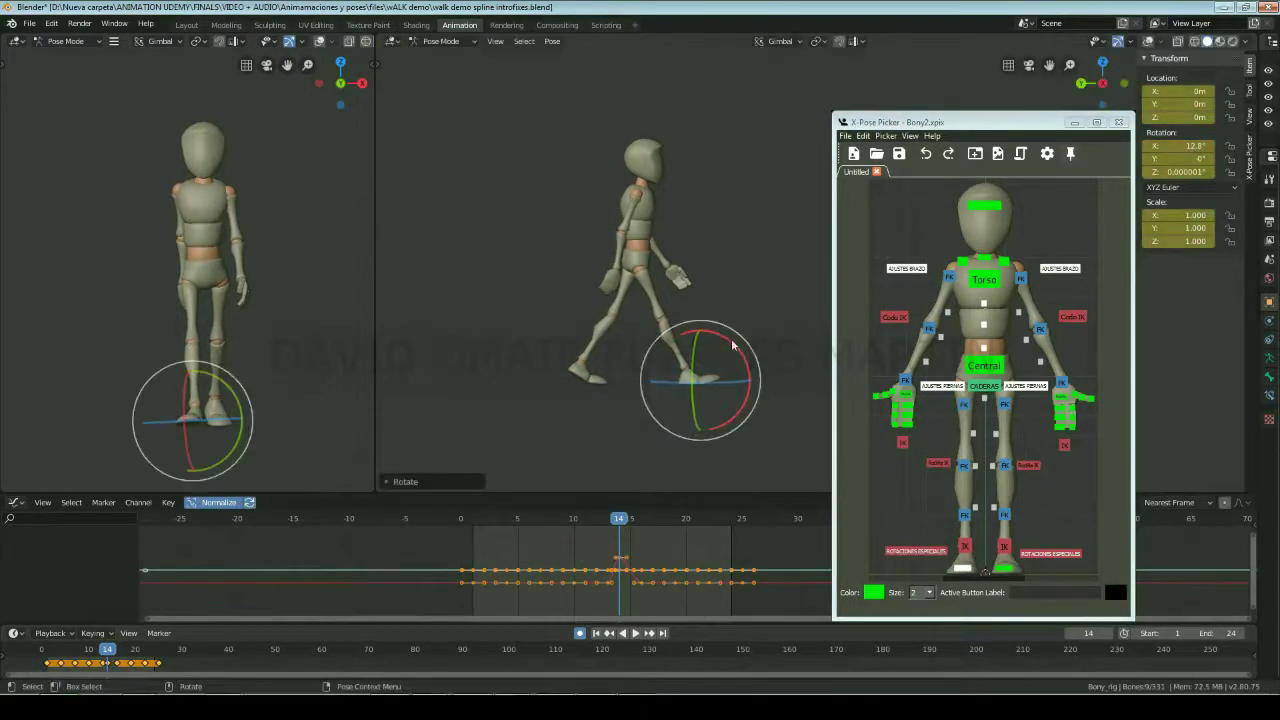
pyautogui.press('r')
pyautogui.press('Escape')
pyautogui.press('Right')
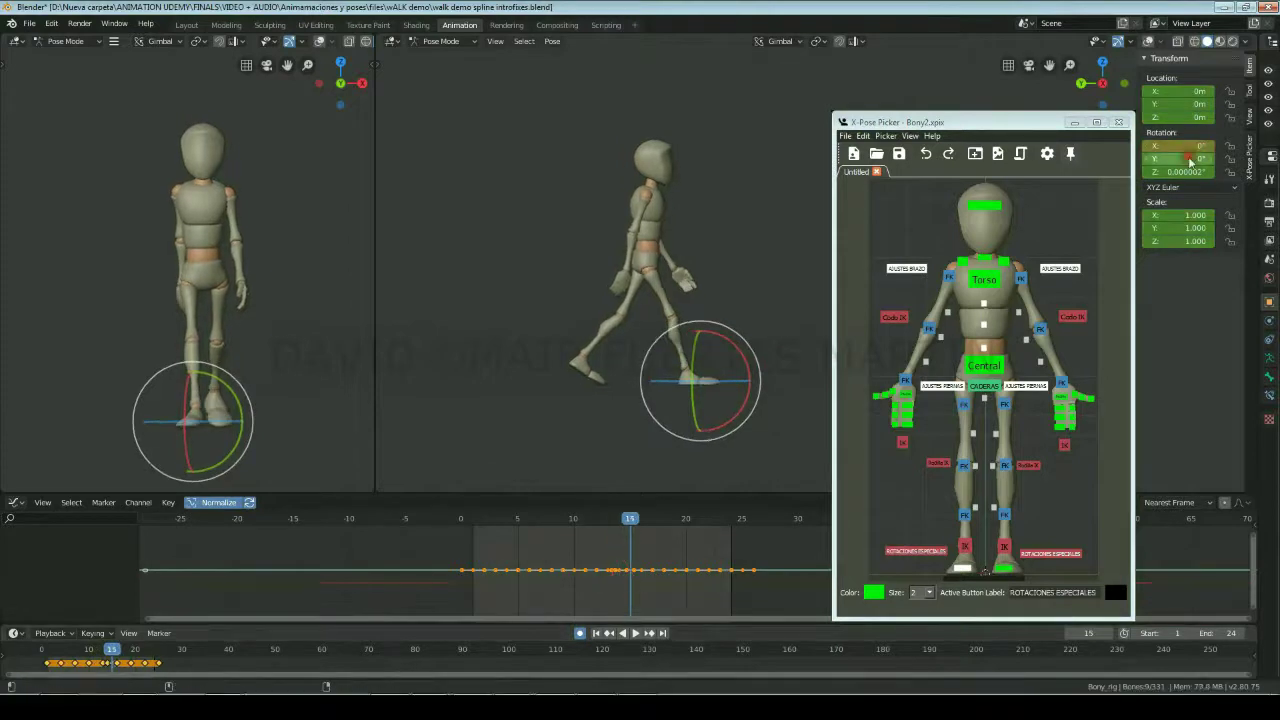
pyautogui.click(916, 550)
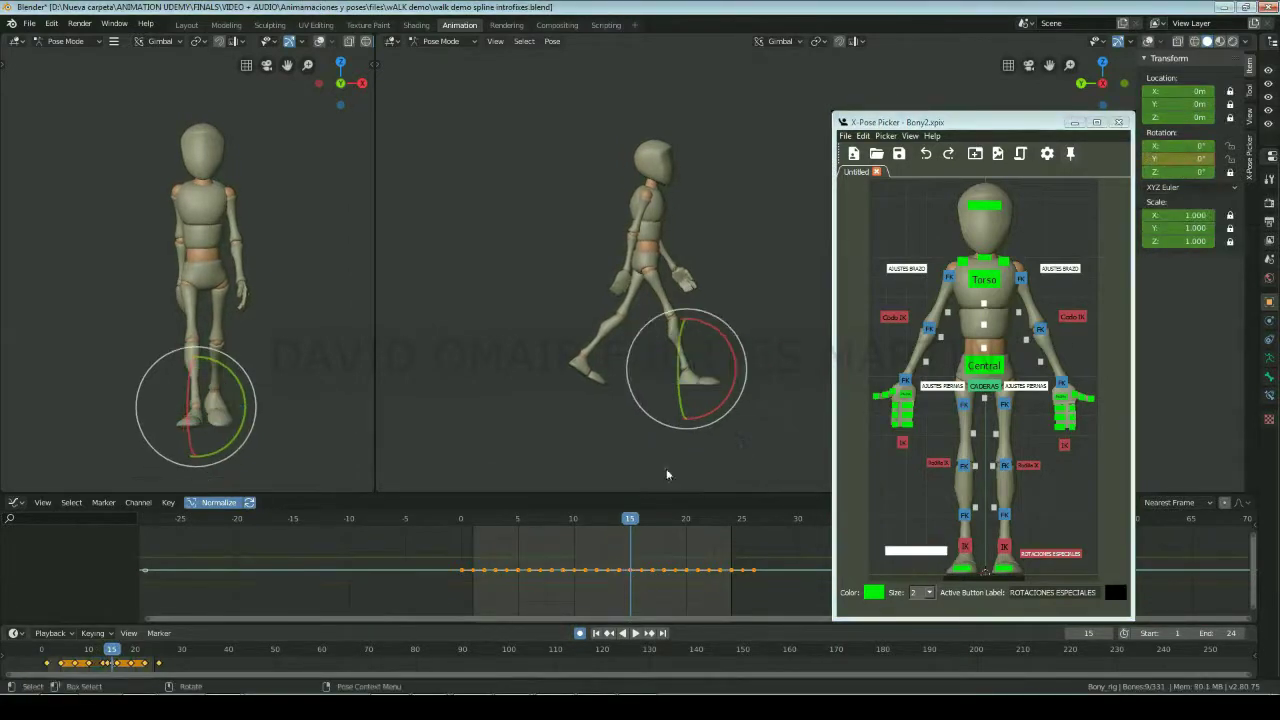
pyautogui.click(49, 652)
pyautogui.press('space')
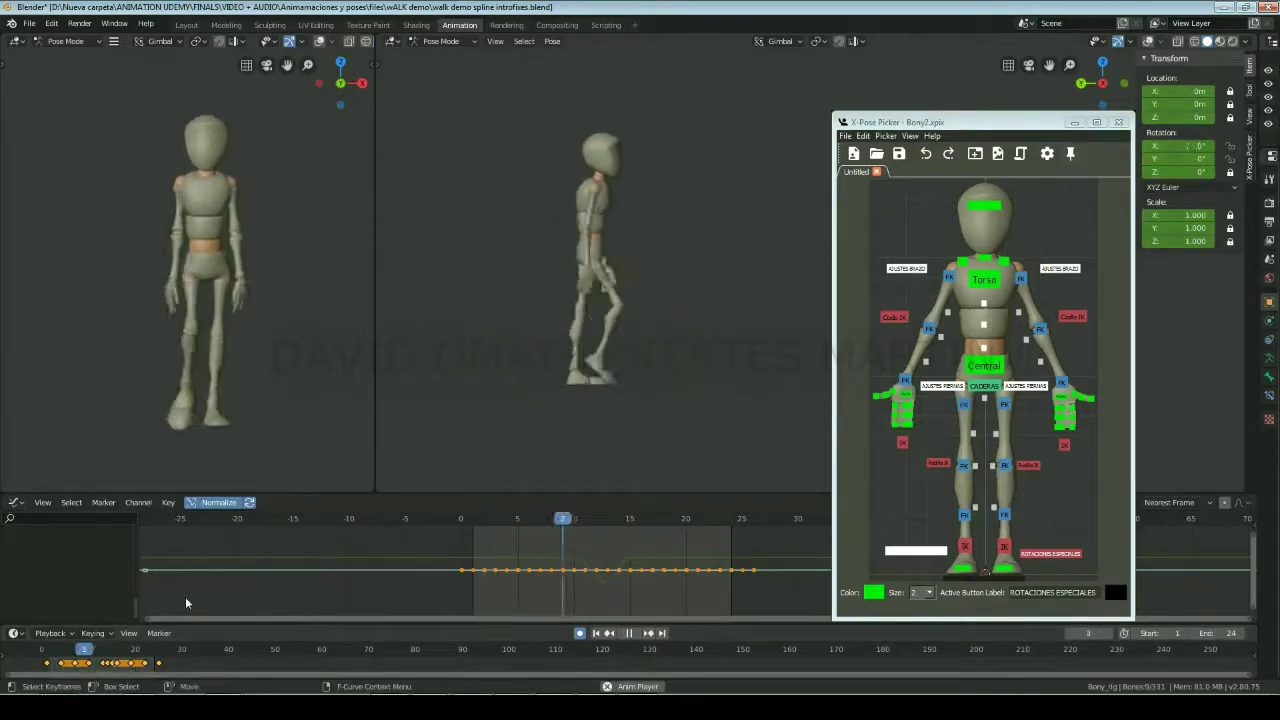
# Step: Rotate the foot control to 9.04° on X at frame 4, then go to frame 2
pyautogui.click(60, 648)
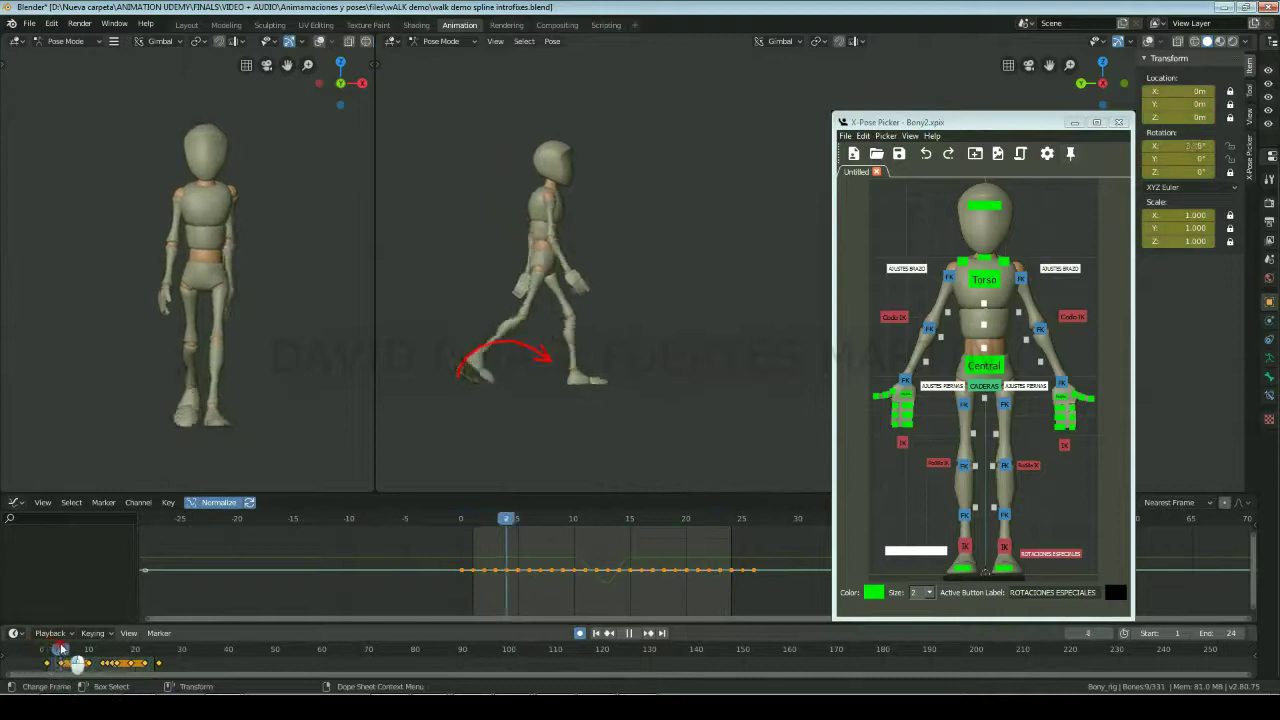
pyautogui.press('space')
pyautogui.click(522, 343)
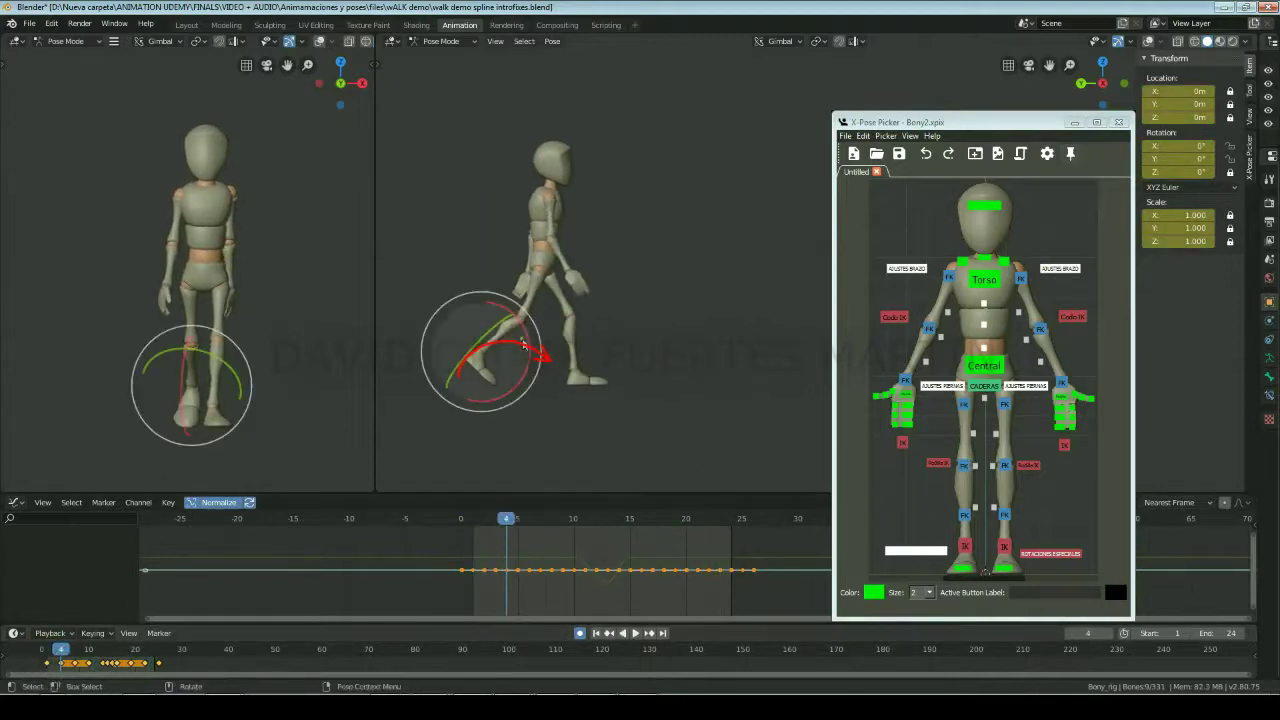
pyautogui.moveTo(522, 343); pyautogui.dragTo(533, 355)
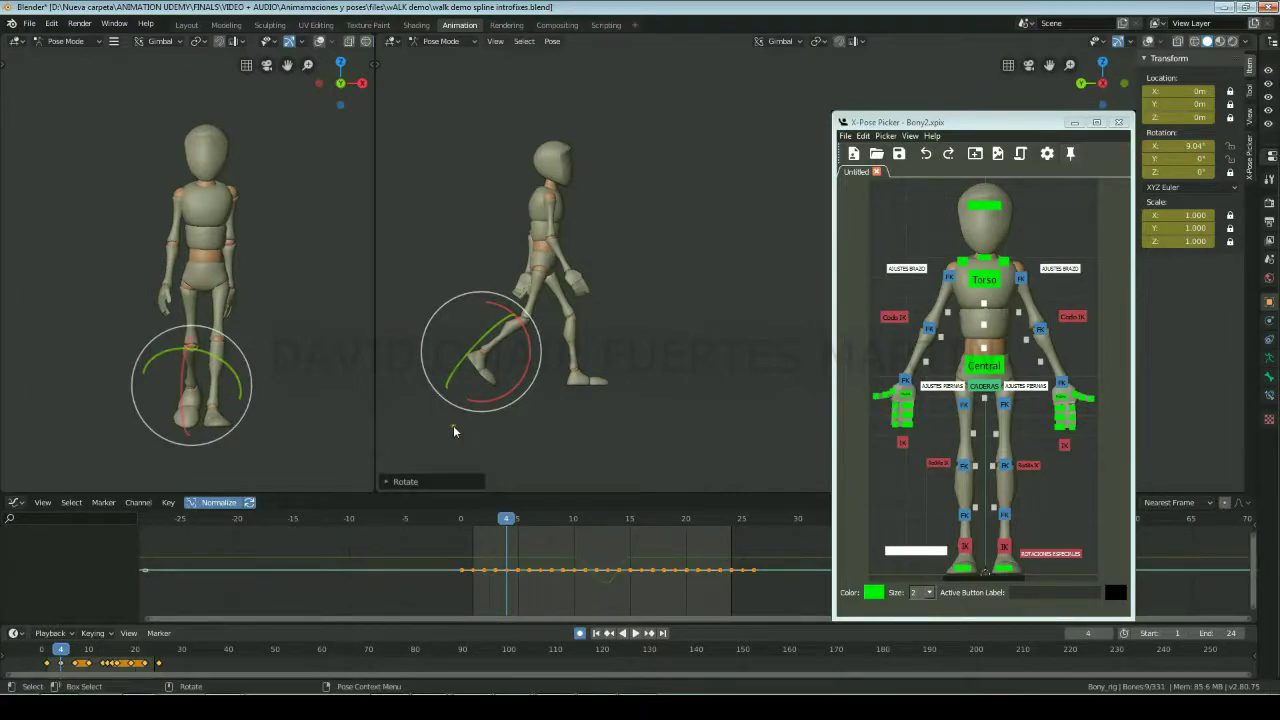
pyautogui.click(52, 662)
# Step: Nudge the IK foot's position slightly at frame 2
pyautogui.click(478, 372)
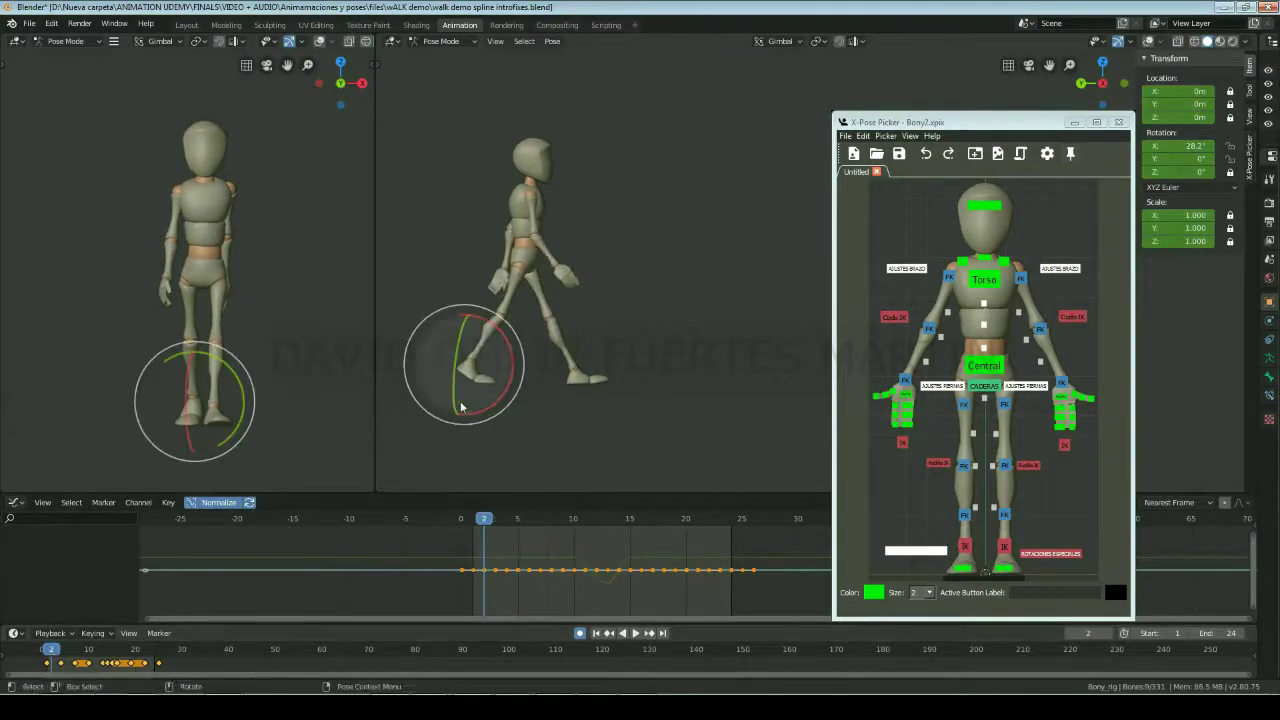
pyautogui.scroll(4, 470, 370)
pyautogui.scroll(-1, 683, 350)
pyautogui.press('Right')
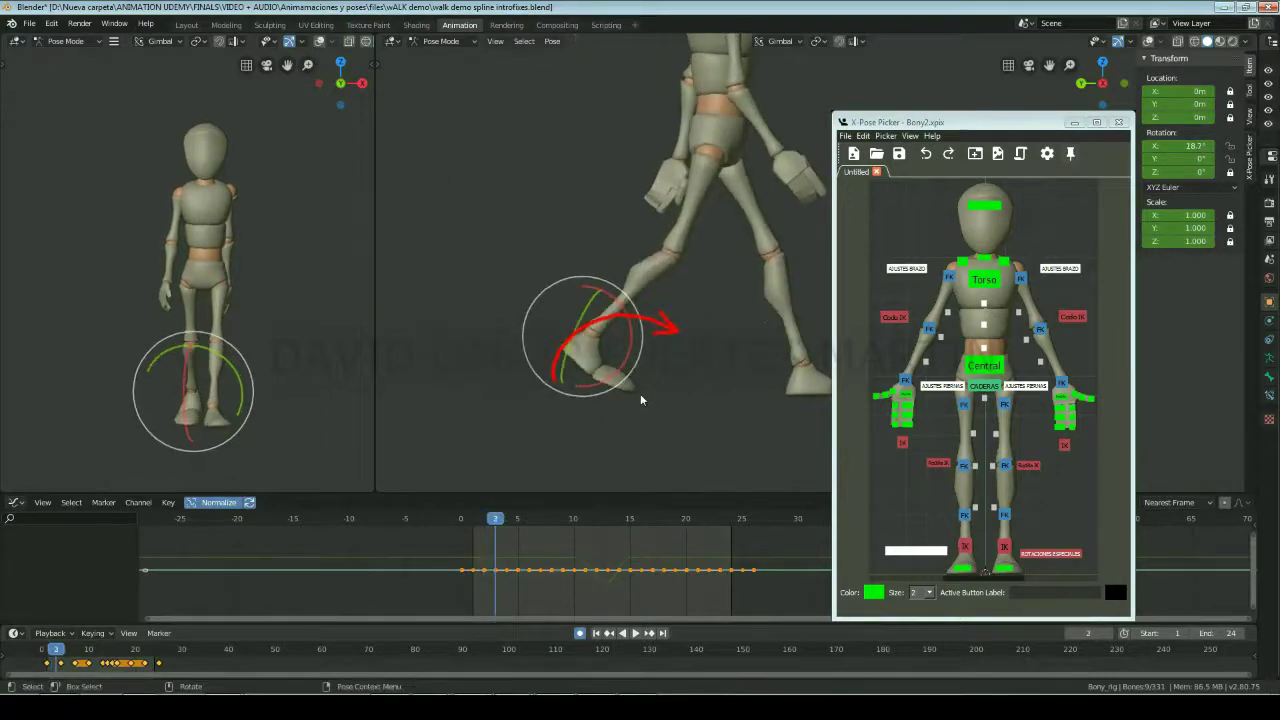
pyautogui.press('Right')
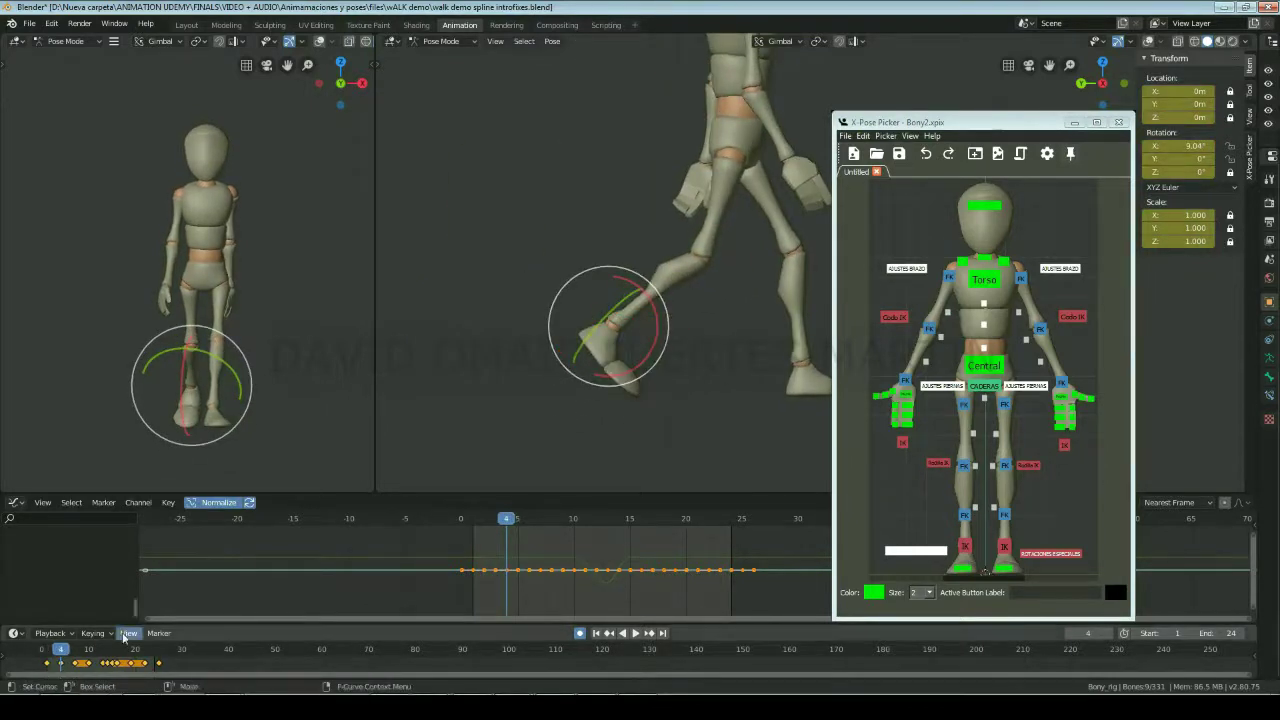
pyautogui.press('Left')
pyautogui.press('Left')
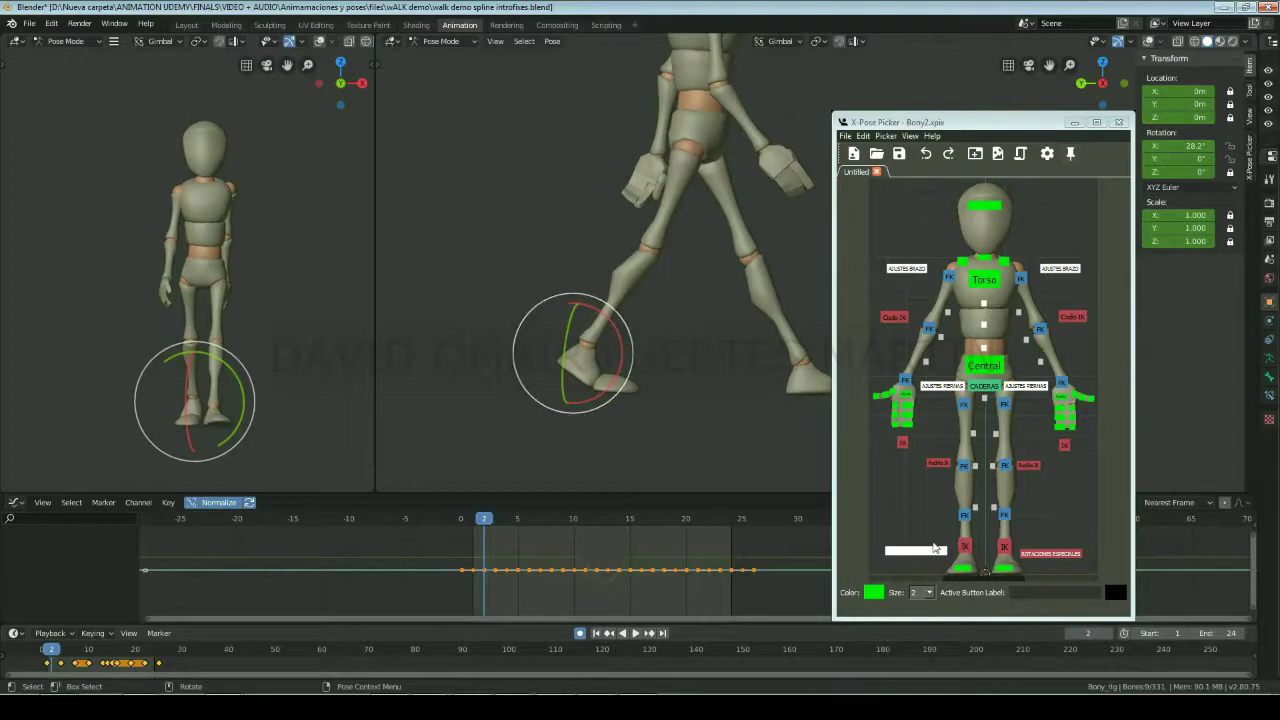
pyautogui.click(965, 546)
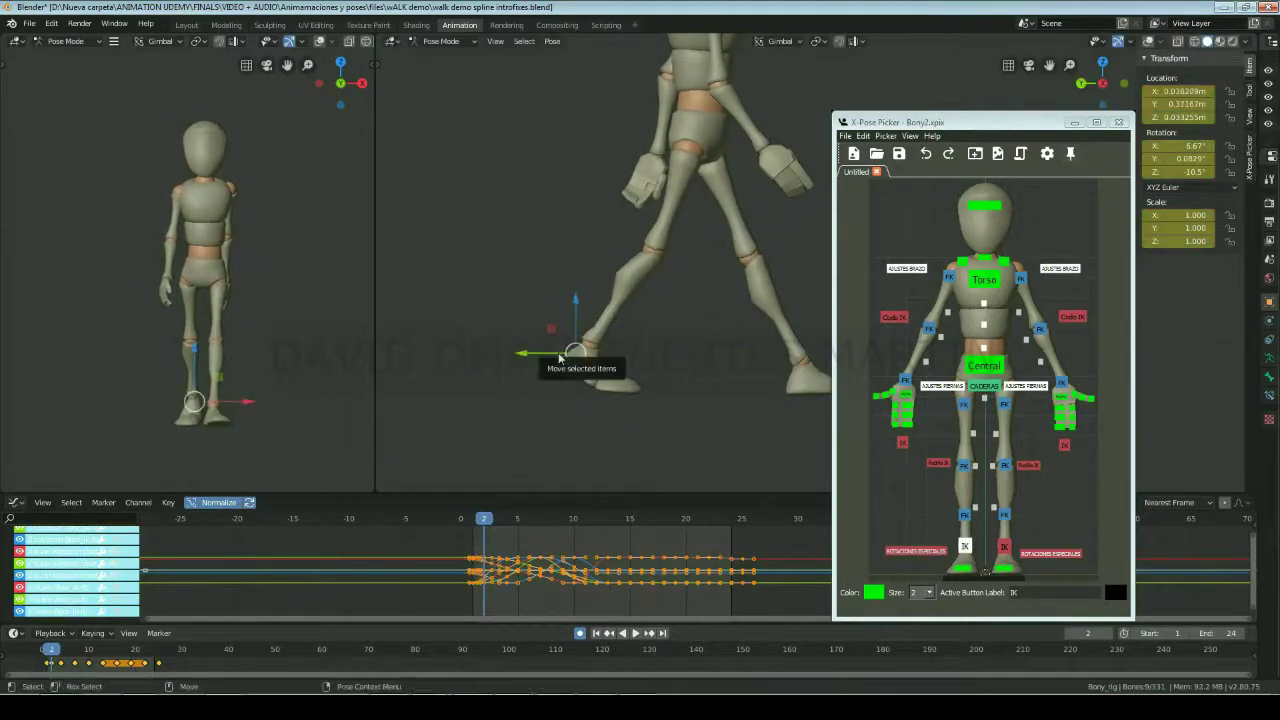
pyautogui.moveTo(559, 358); pyautogui.dragTo(643, 413)
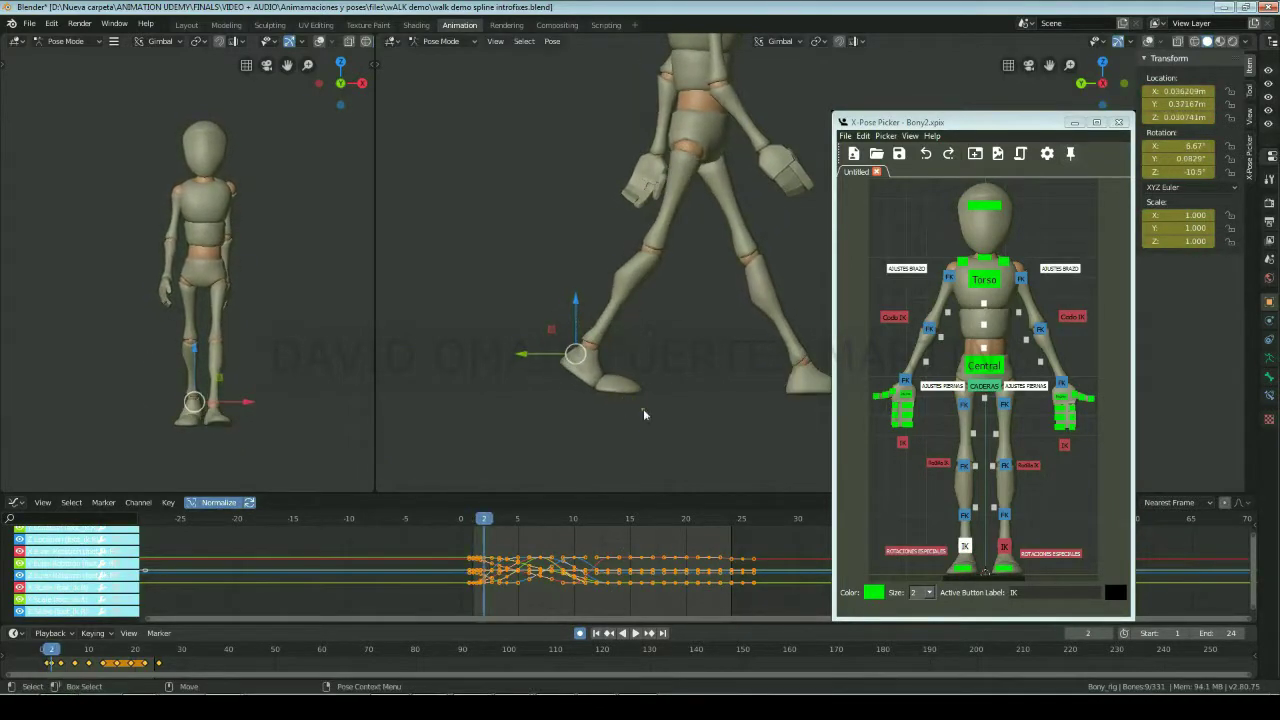
# Step: Rotate the foot special rotation control, comparing frames 1 and 2
pyautogui.click(915, 550)
pyautogui.hotkey('shift', 'space')
pyautogui.press('r')
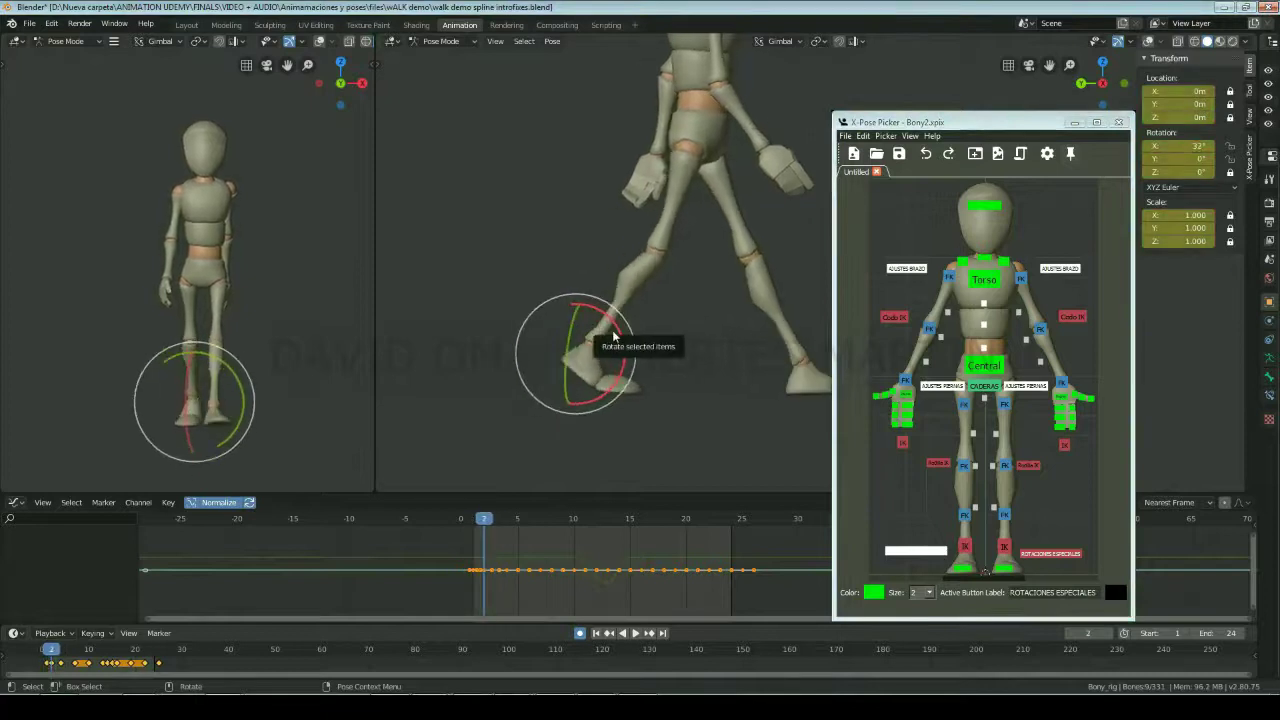
pyautogui.press('Left')
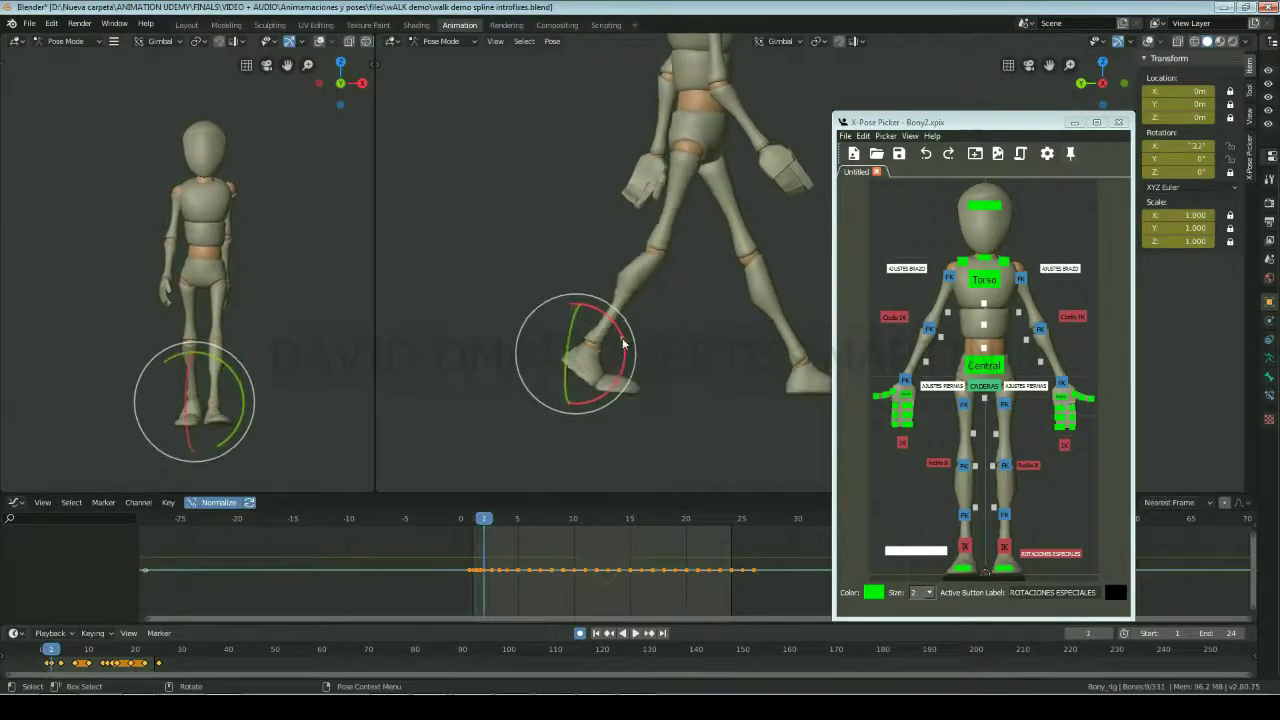
pyautogui.press('Left')
pyautogui.press('Right')
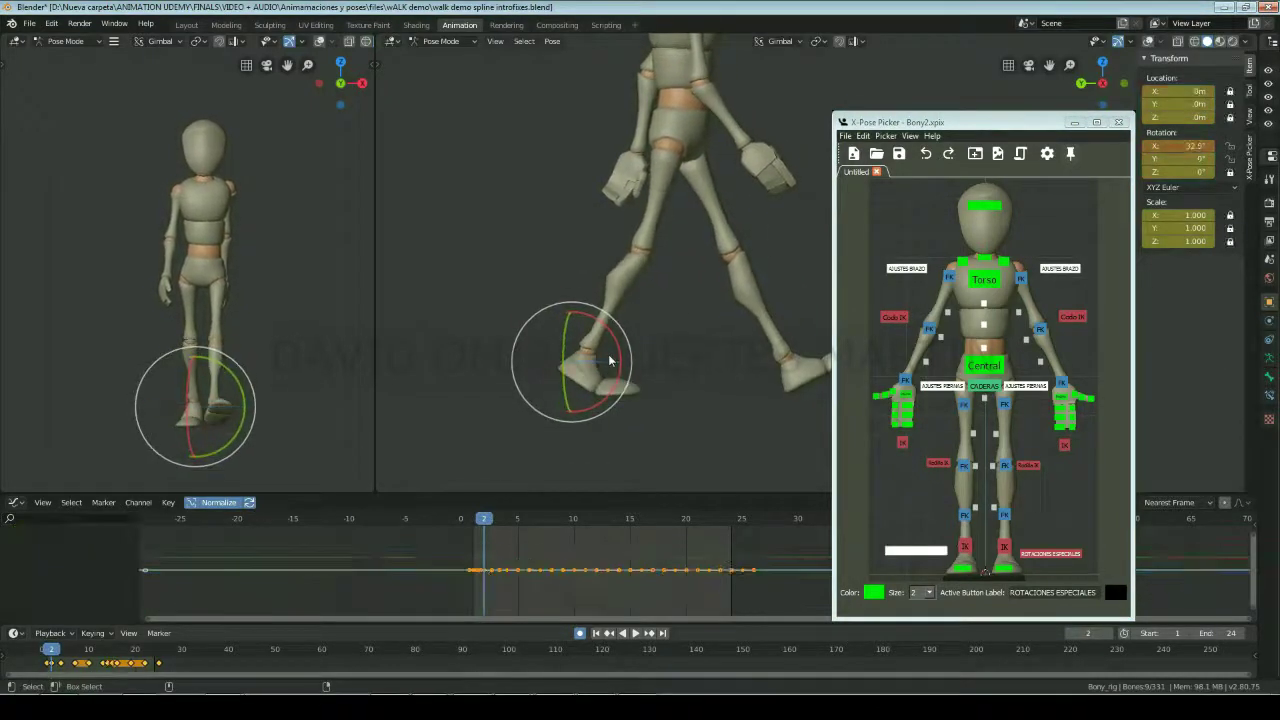
pyautogui.press('Left')
pyautogui.press('Right')
pyautogui.press('Left')
pyautogui.press('Right')
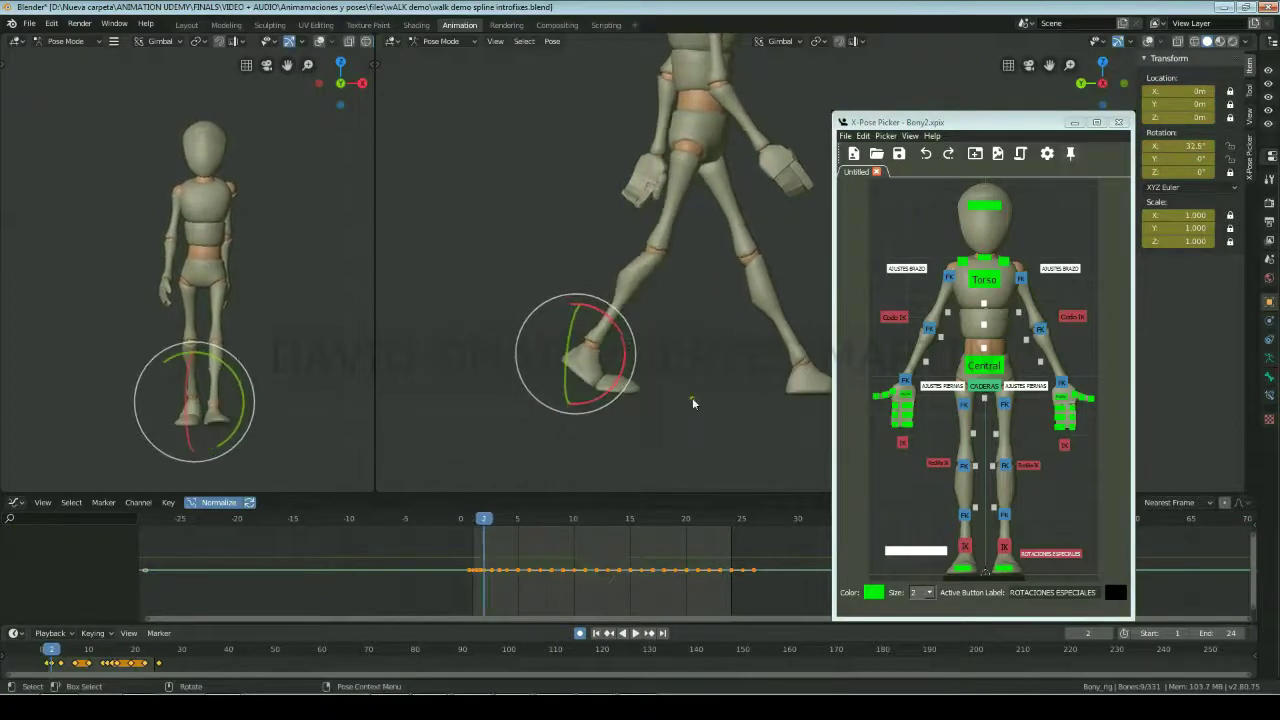
# Step: Try rotating the leg around the foot, cancel it, and replay the step
pyautogui.click(575, 350)
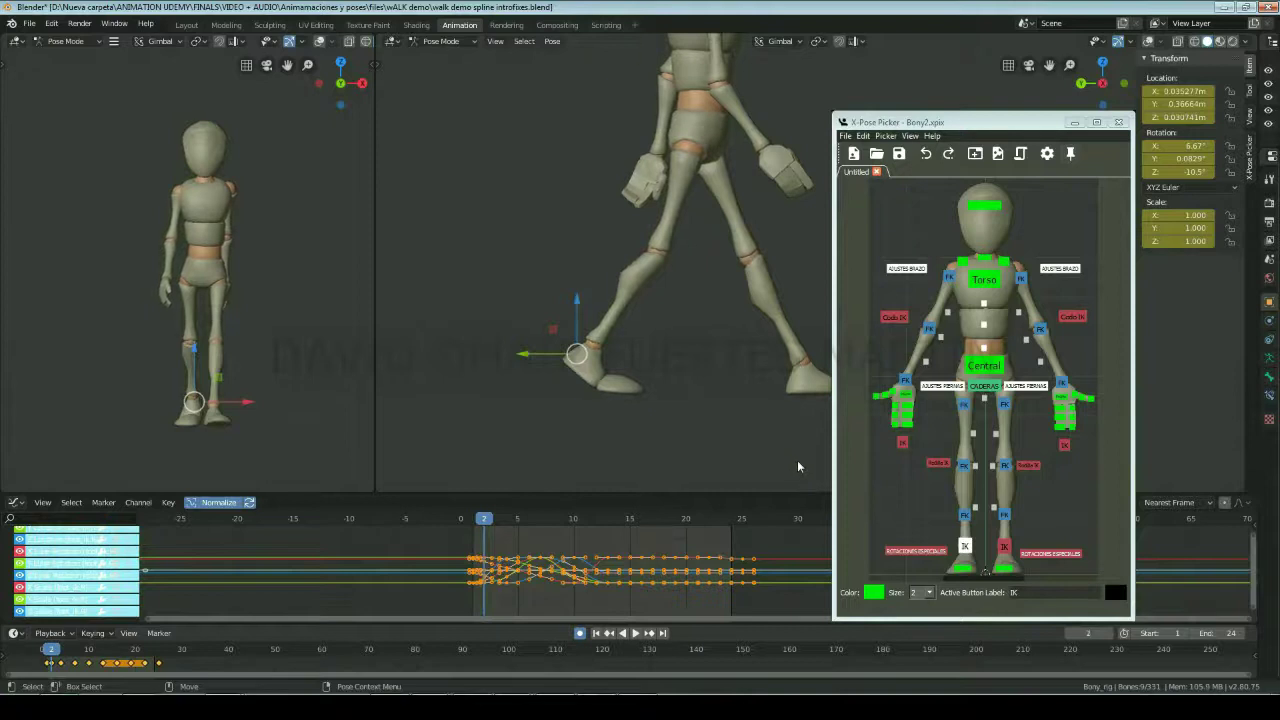
pyautogui.click(915, 550)
pyautogui.press('r')
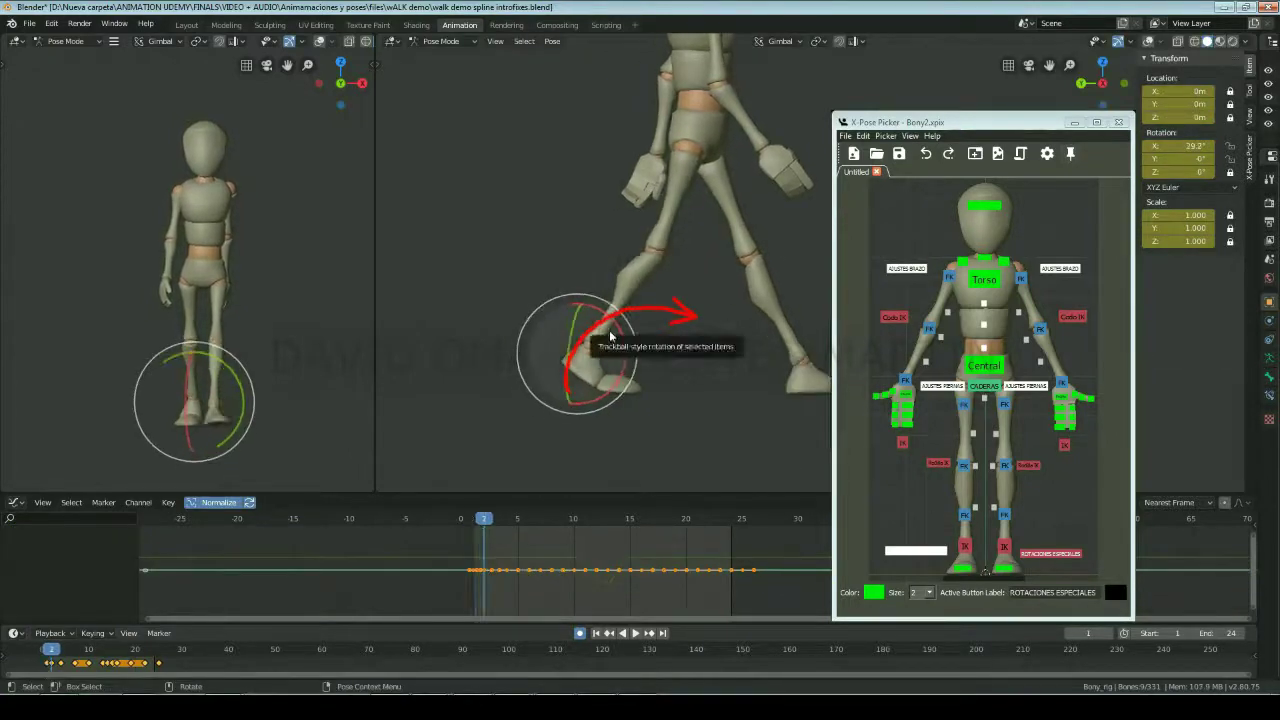
pyautogui.click(575, 352)
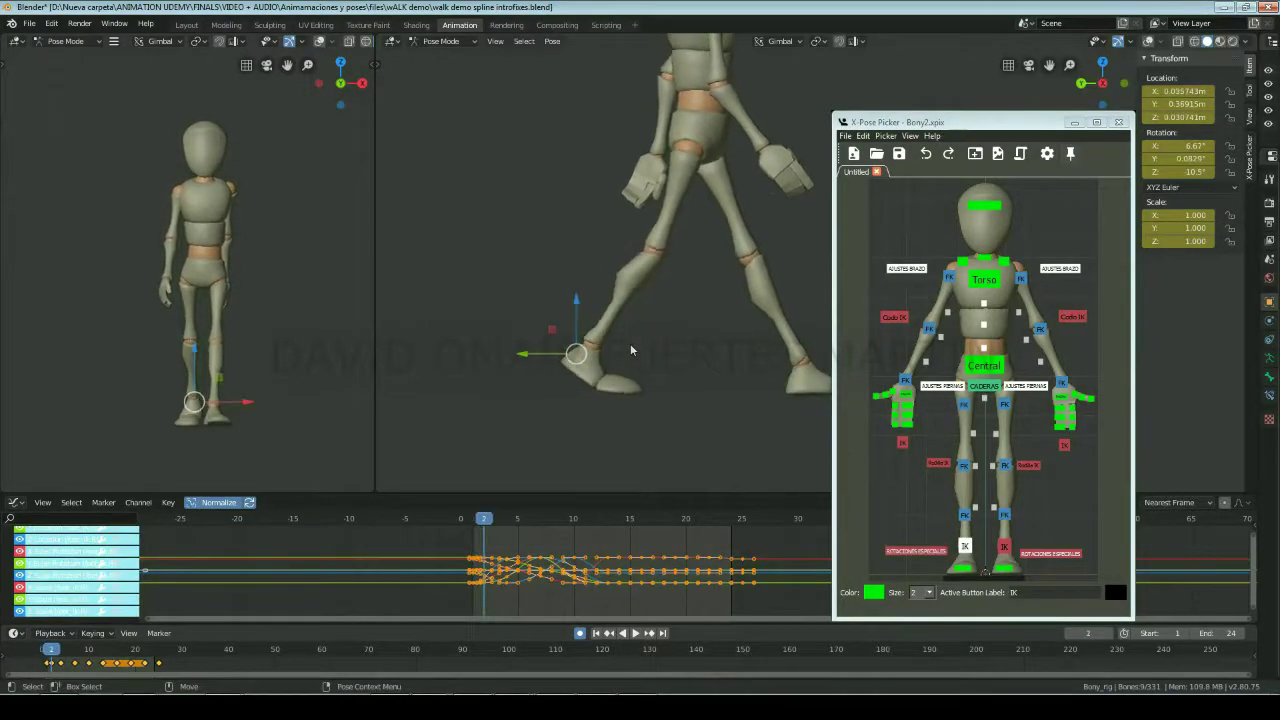
pyautogui.click(915, 550)
pyautogui.press('r')
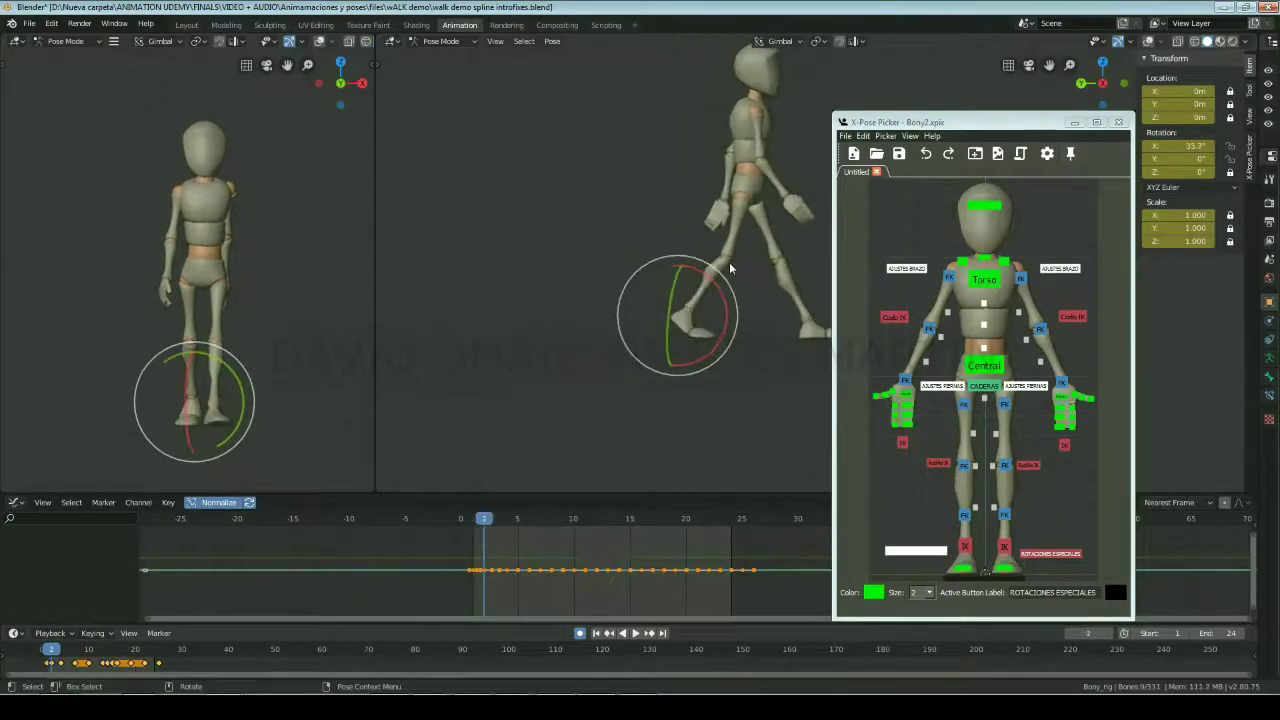
pyautogui.scroll(3, 700, 300)
pyautogui.rightClick(655, 360)
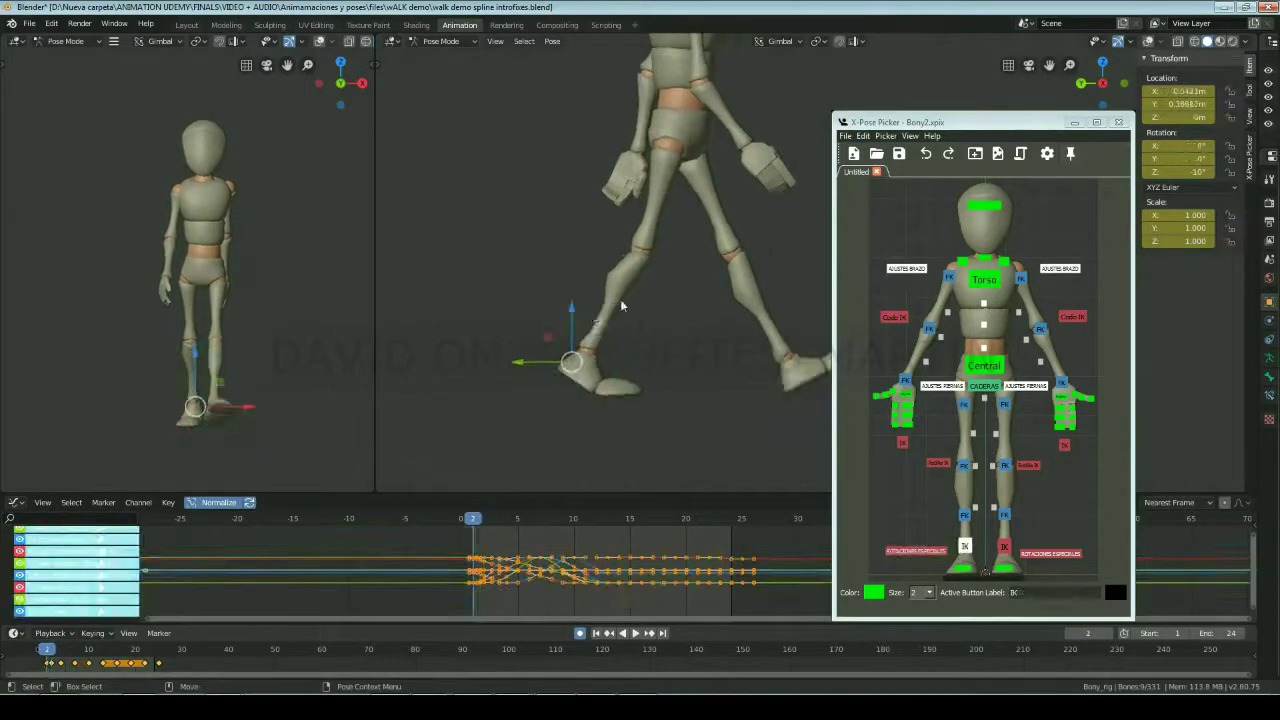
pyautogui.click(667, 393)
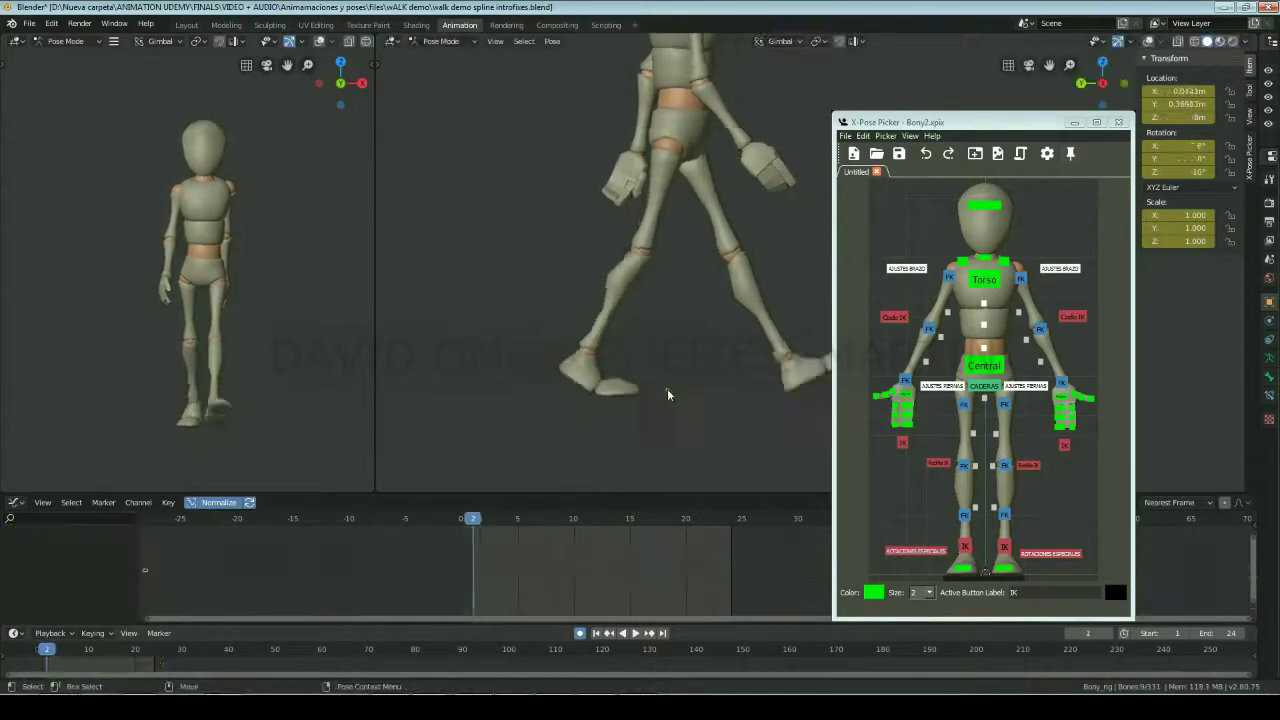
pyautogui.press('space')
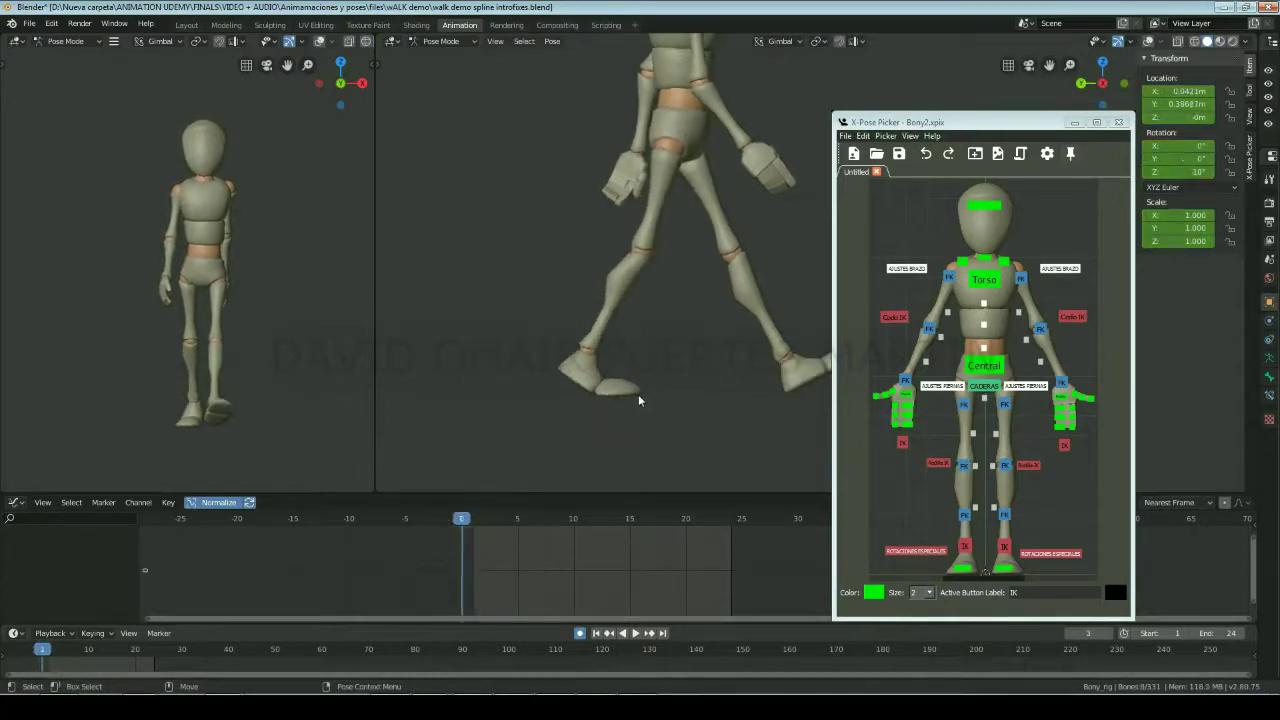
# Step: Roll the IK foot to a new angle and key it
pyautogui.click(638, 397)
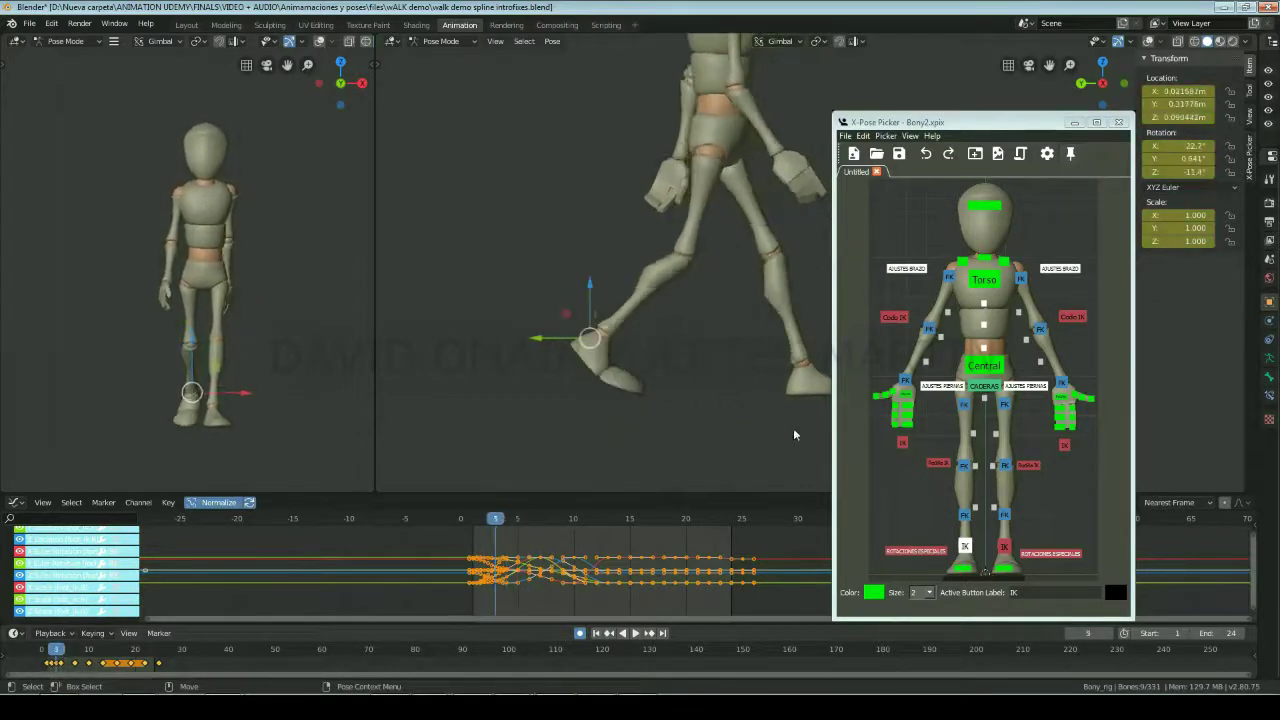
pyautogui.press('r')
pyautogui.moveTo(672, 343); pyautogui.dragTo(706, 308)
pyautogui.press('i')
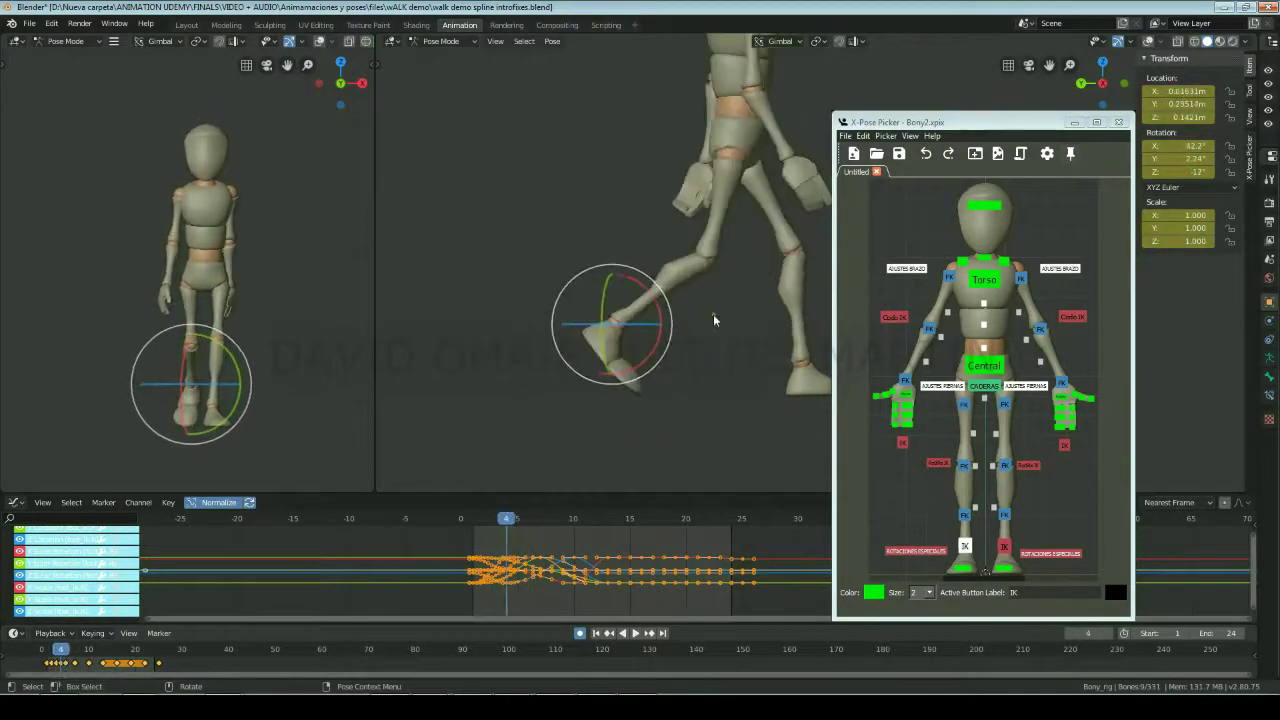
pyautogui.hotkey('shift', 'space')
pyautogui.press('g')
# Step: Reposition the foot across frames 4–9, raising it around frame 8 to remove the pop
pyautogui.press('Left')
pyautogui.press('Left')
pyautogui.press('Right')
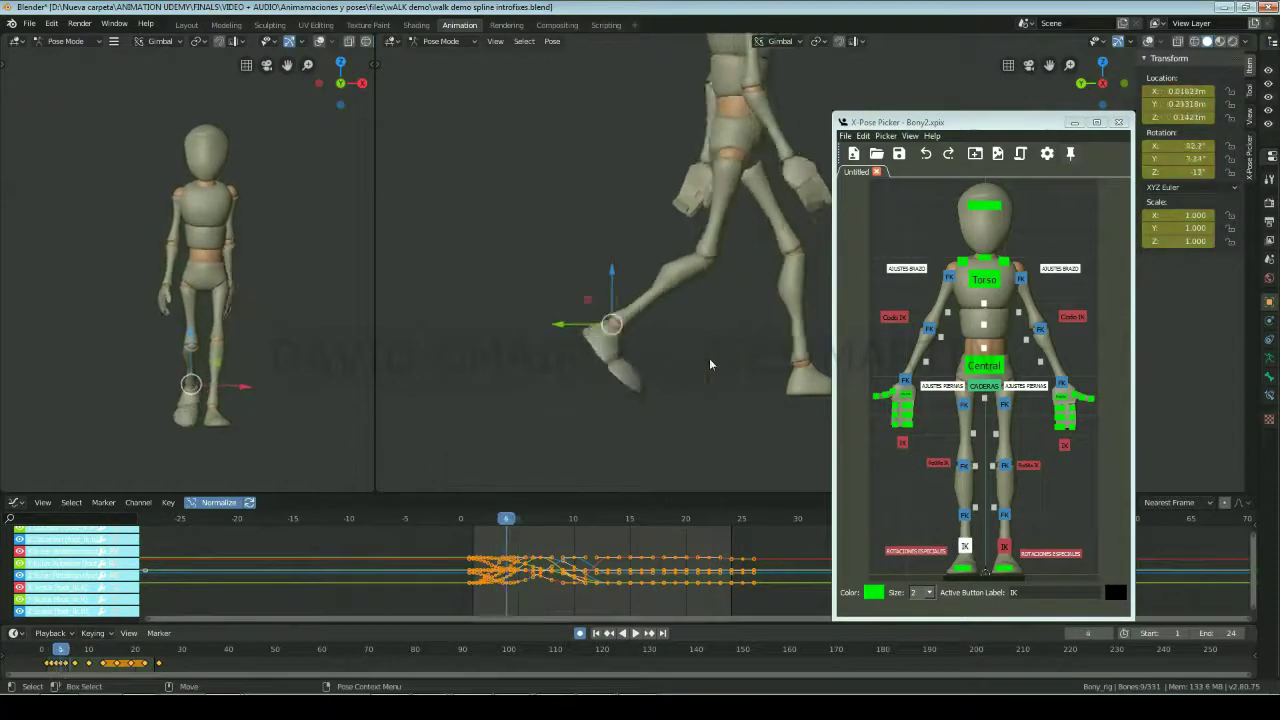
pyautogui.press('Right')
pyautogui.press('Right')
pyautogui.press('Left')
pyautogui.press('Left')
pyautogui.press('Left')
pyautogui.press('Left')
pyautogui.press('Right')
pyautogui.press('Right')
pyautogui.press('Right')
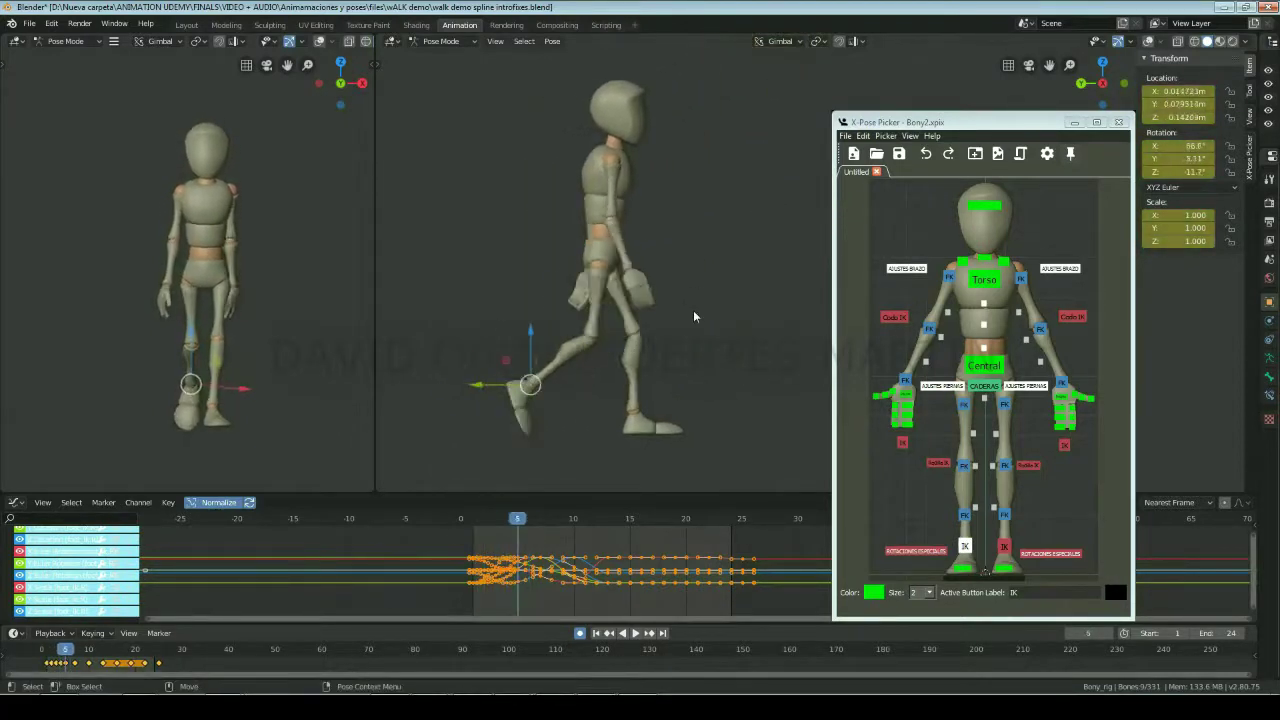
pyautogui.press('Left')
pyautogui.press('Right')
pyautogui.press('Right')
pyautogui.press('Right')
pyautogui.press('Right')
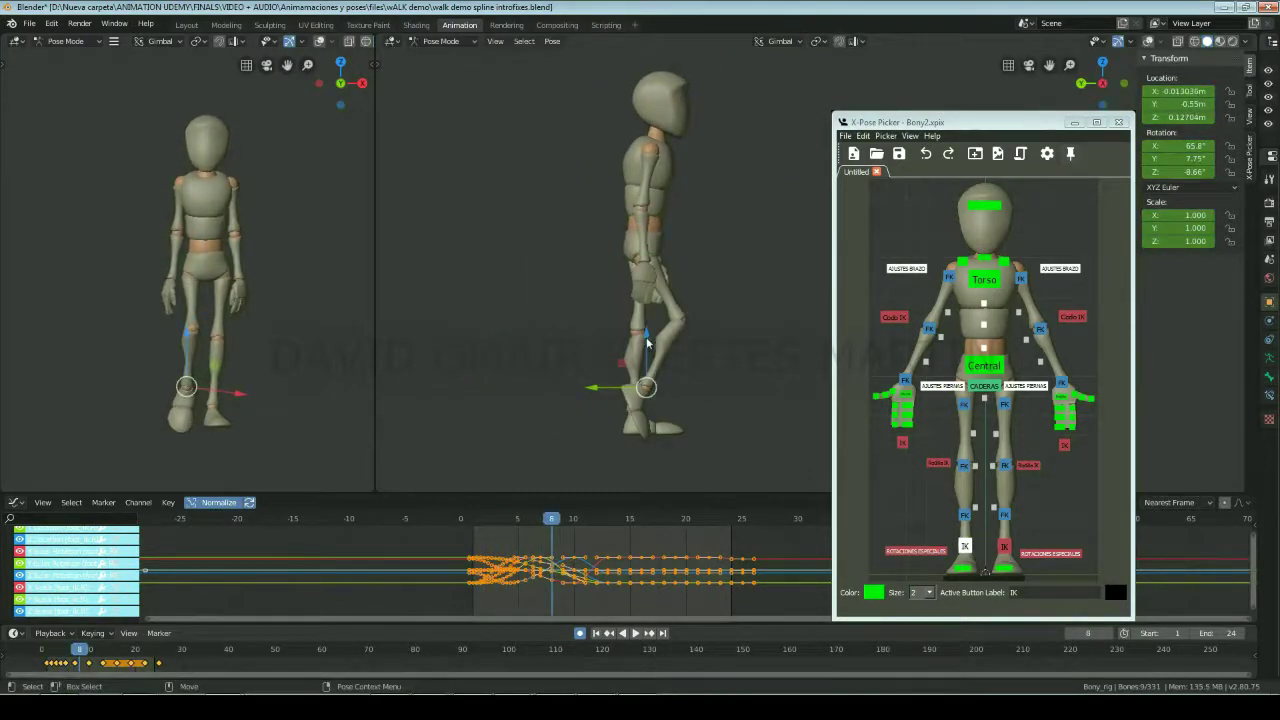
pyautogui.press('Left')
pyautogui.press('Right')
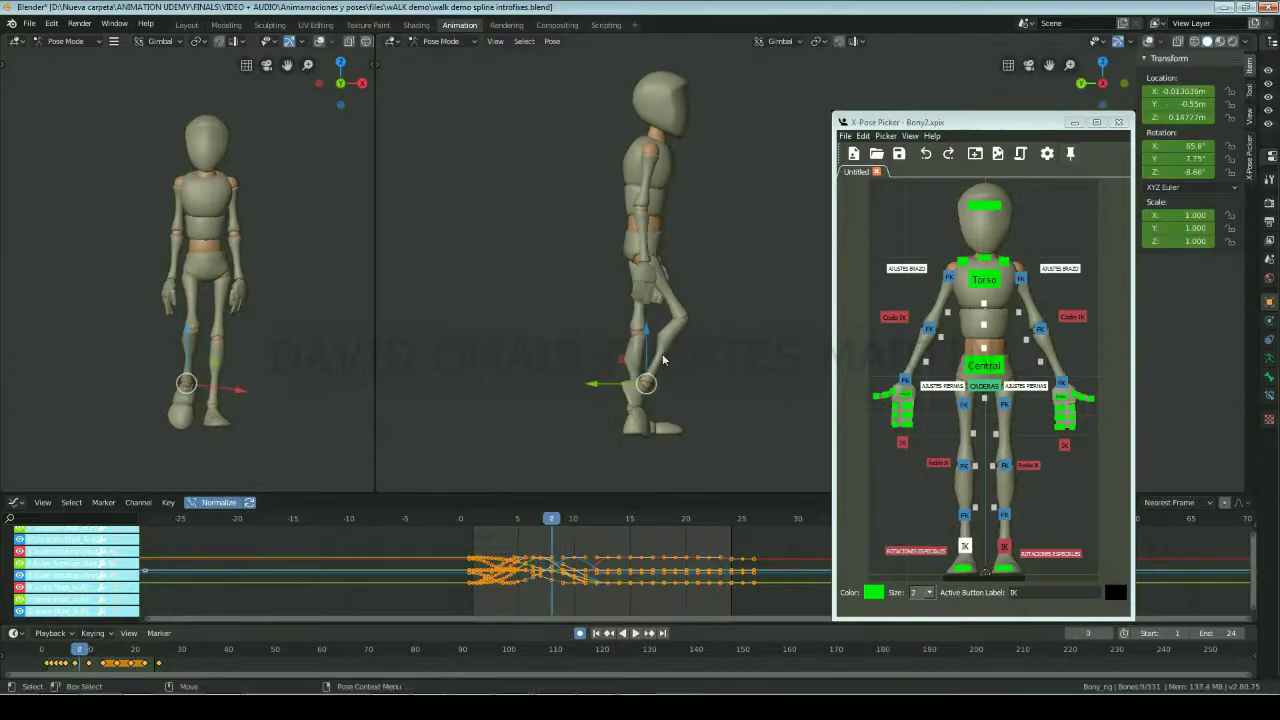
pyautogui.press('Right')
pyautogui.press('Left')
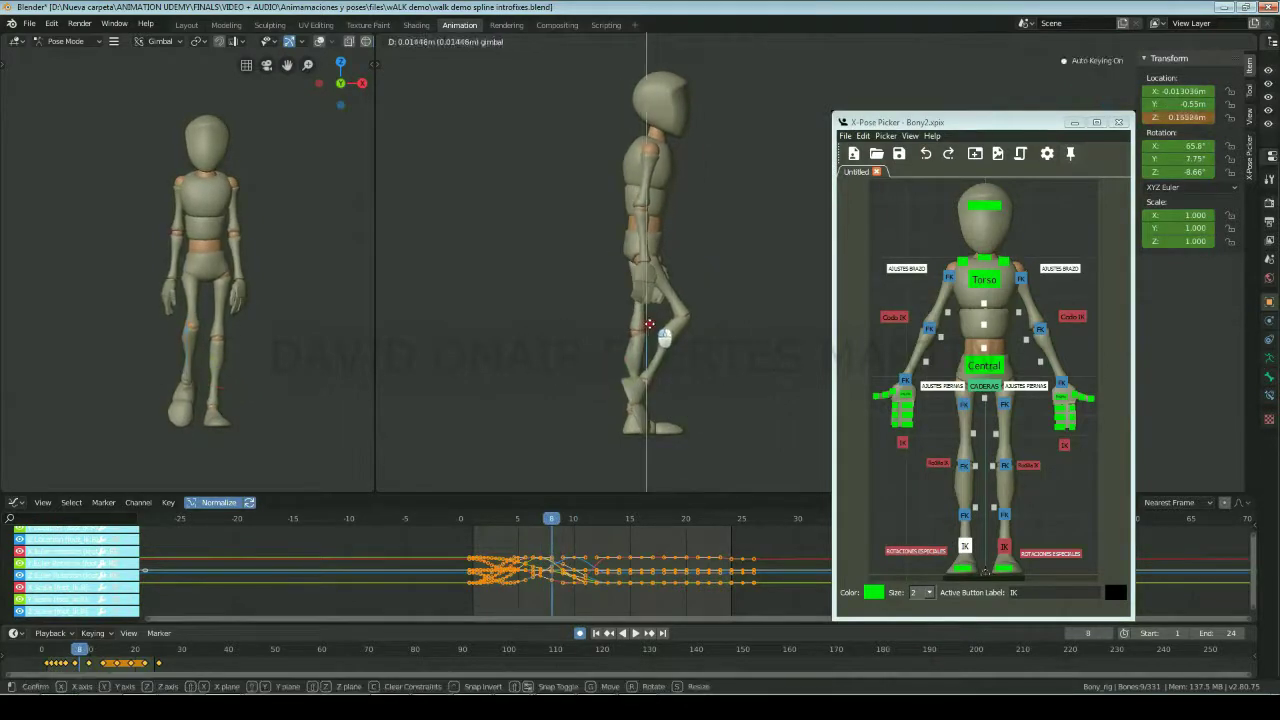
pyautogui.click(697, 346)
pyautogui.press('Right')
pyautogui.press('Left')
pyautogui.press('Left')
pyautogui.press('Left')
pyautogui.press('Right')
pyautogui.press('Right')
pyautogui.press('Right')
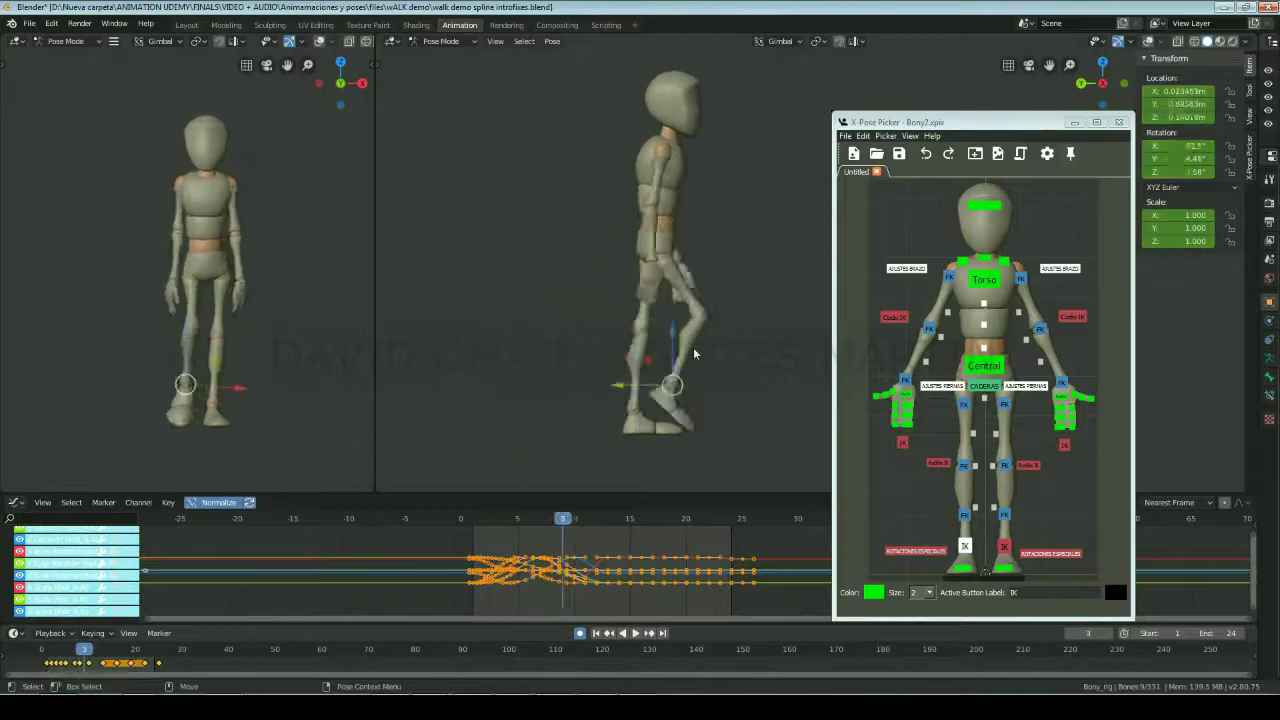
pyautogui.press('Right')
pyautogui.press('Right')
pyautogui.press('Right')
pyautogui.press('Left')
pyautogui.press('Left')
pyautogui.press('Left')
pyautogui.press('Left')
pyautogui.press('Left')
pyautogui.press('Left')
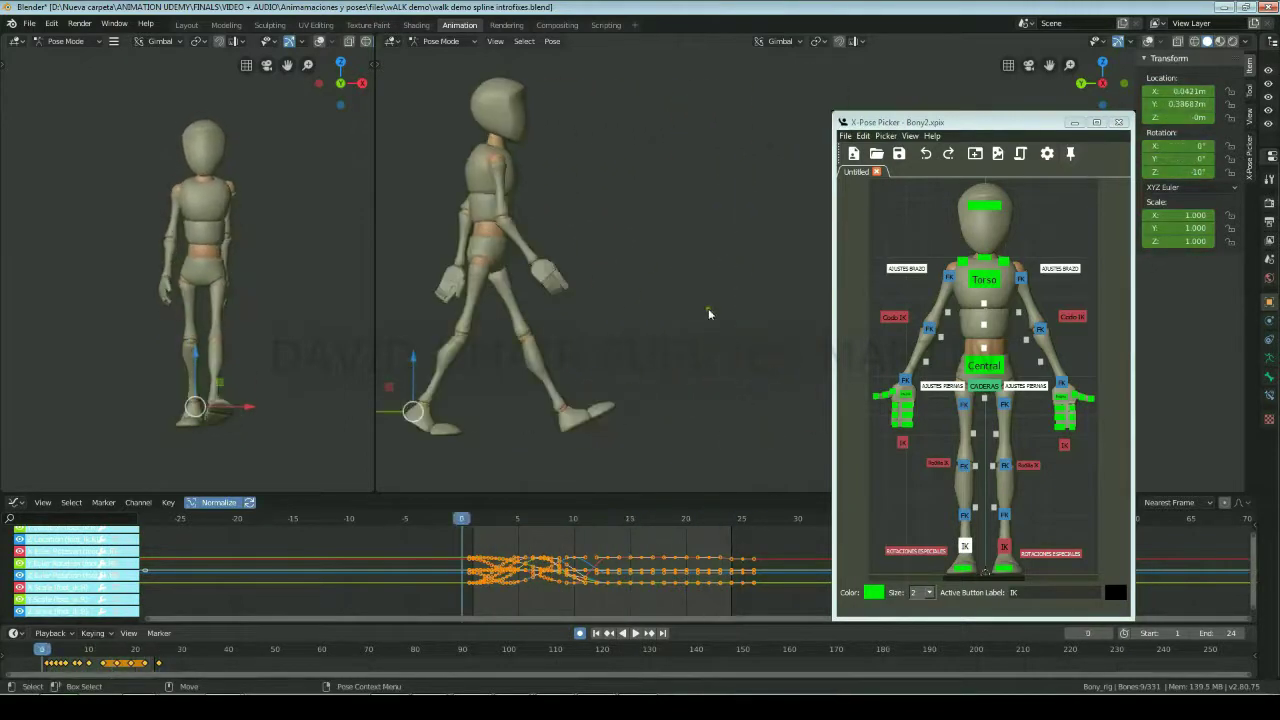
# Step: Select the IK foot control and scrub frames 12–17 to find the rough part of the step
pyautogui.moveTo(514, 519); pyautogui.dragTo(628, 520)
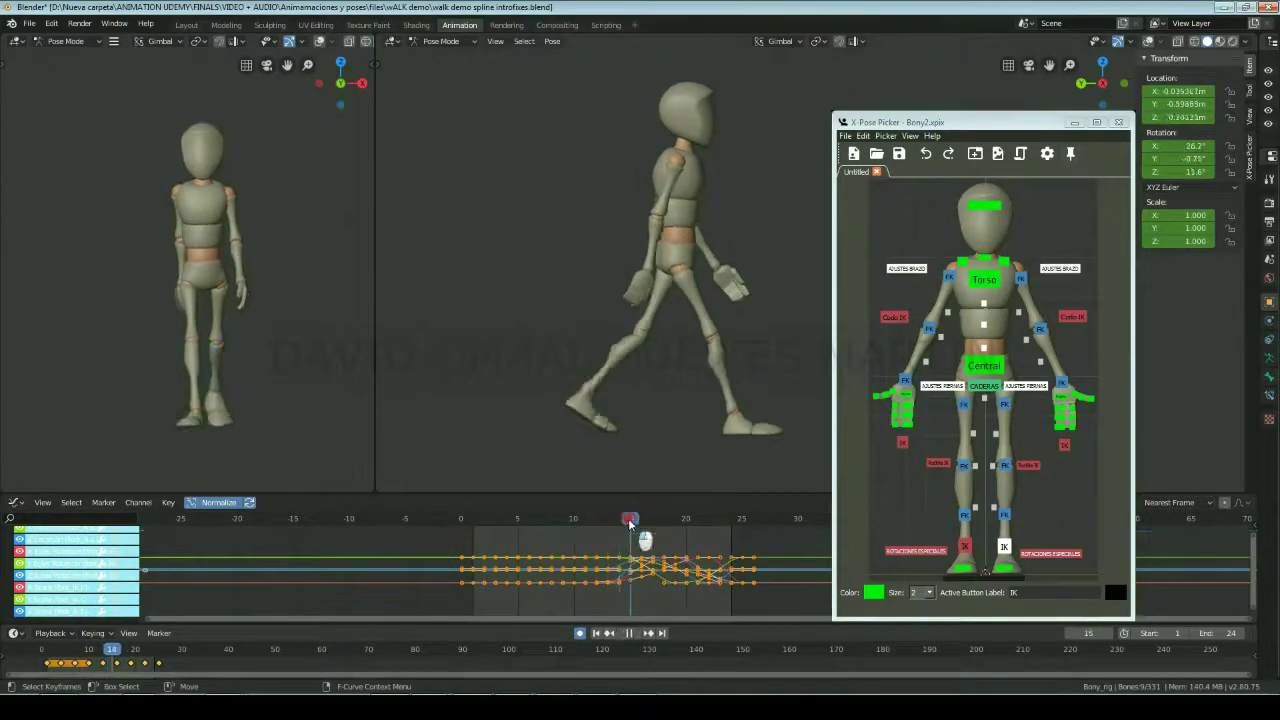
pyautogui.click(592, 400)
pyautogui.press('Left')
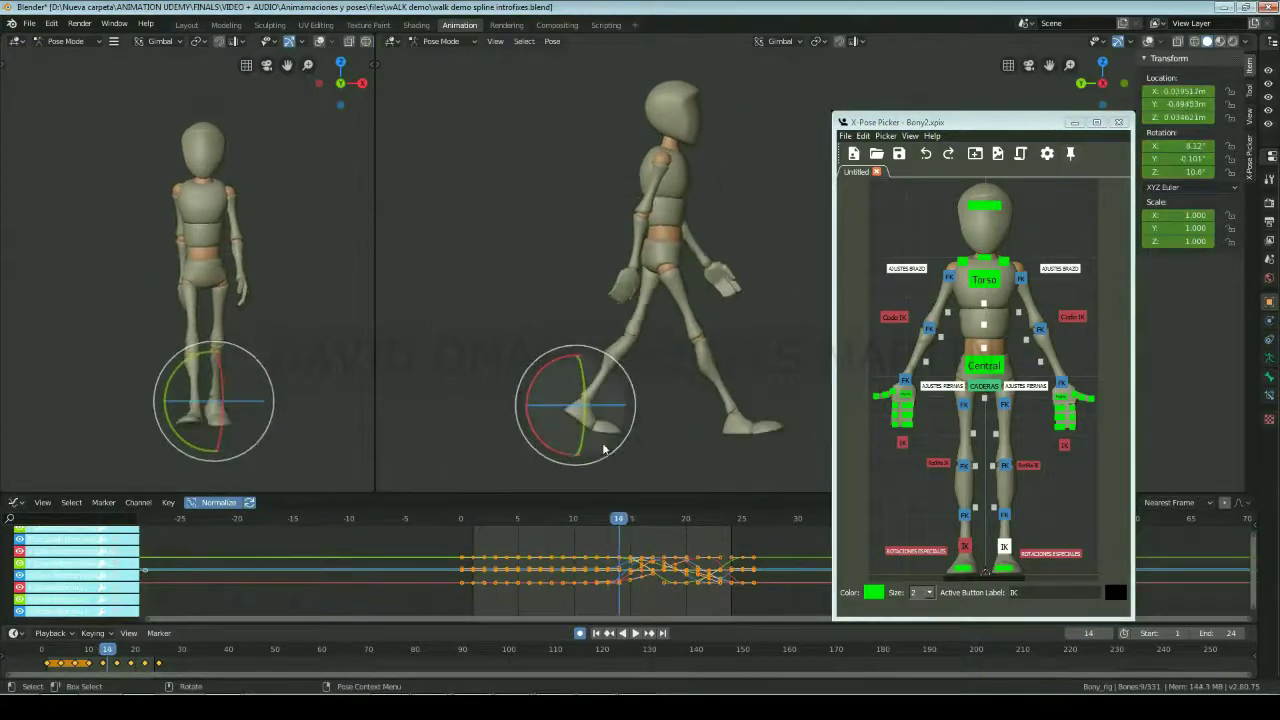
pyautogui.scroll(4, 604, 450)
pyautogui.hotkey('shift', 'space')
pyautogui.press('g')
pyautogui.press('Escape')
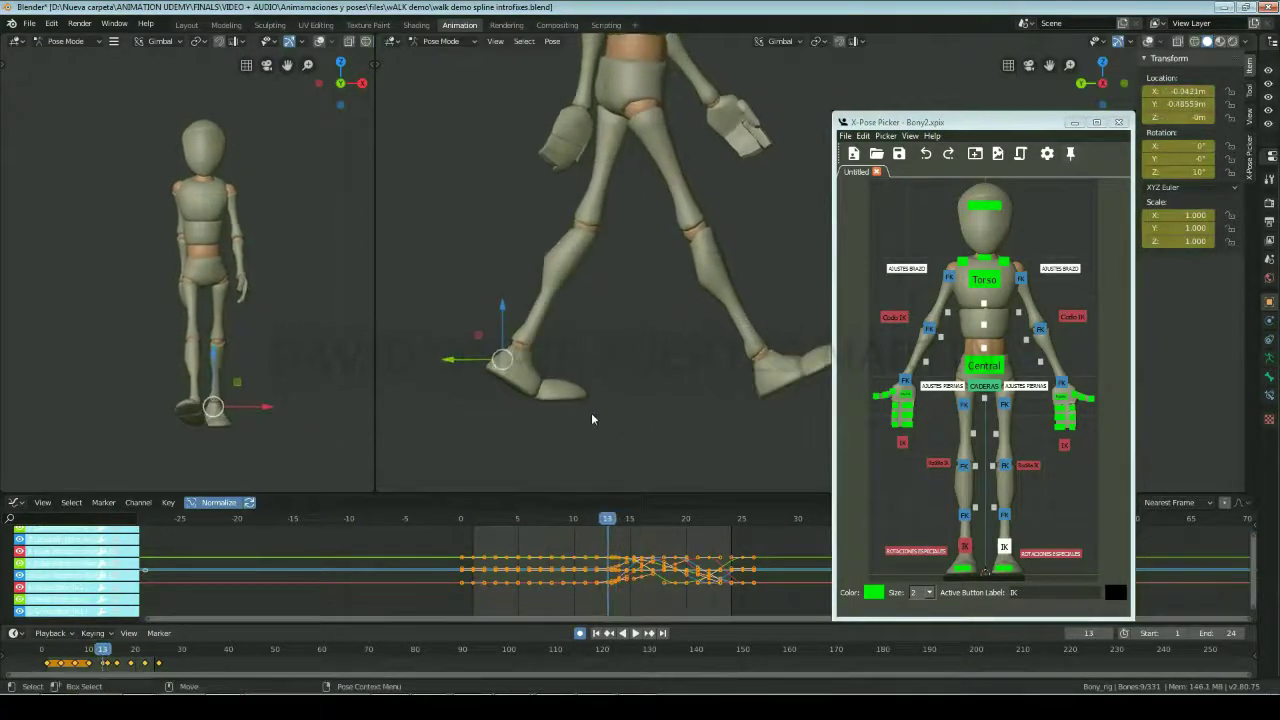
pyautogui.press('Left')
pyautogui.press('Left')
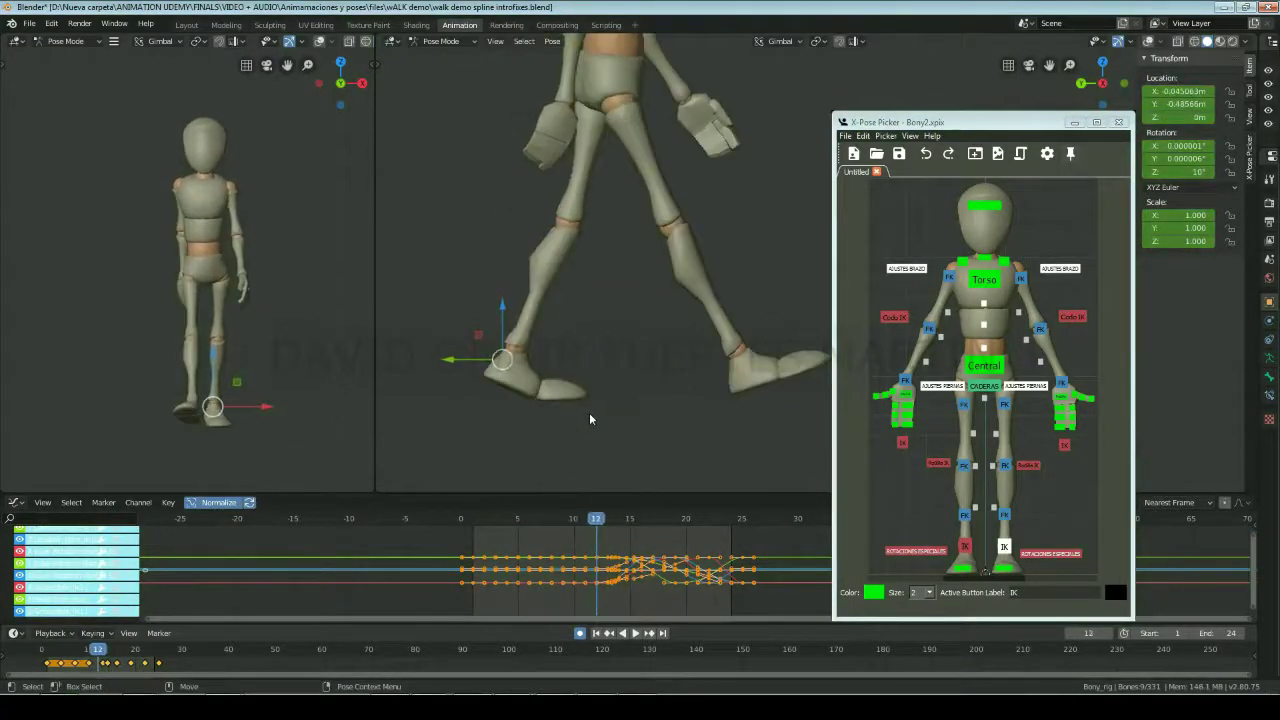
pyautogui.press('Right')
pyautogui.press('Right')
pyautogui.press('Right')
pyautogui.press('Right')
pyautogui.press('Right')
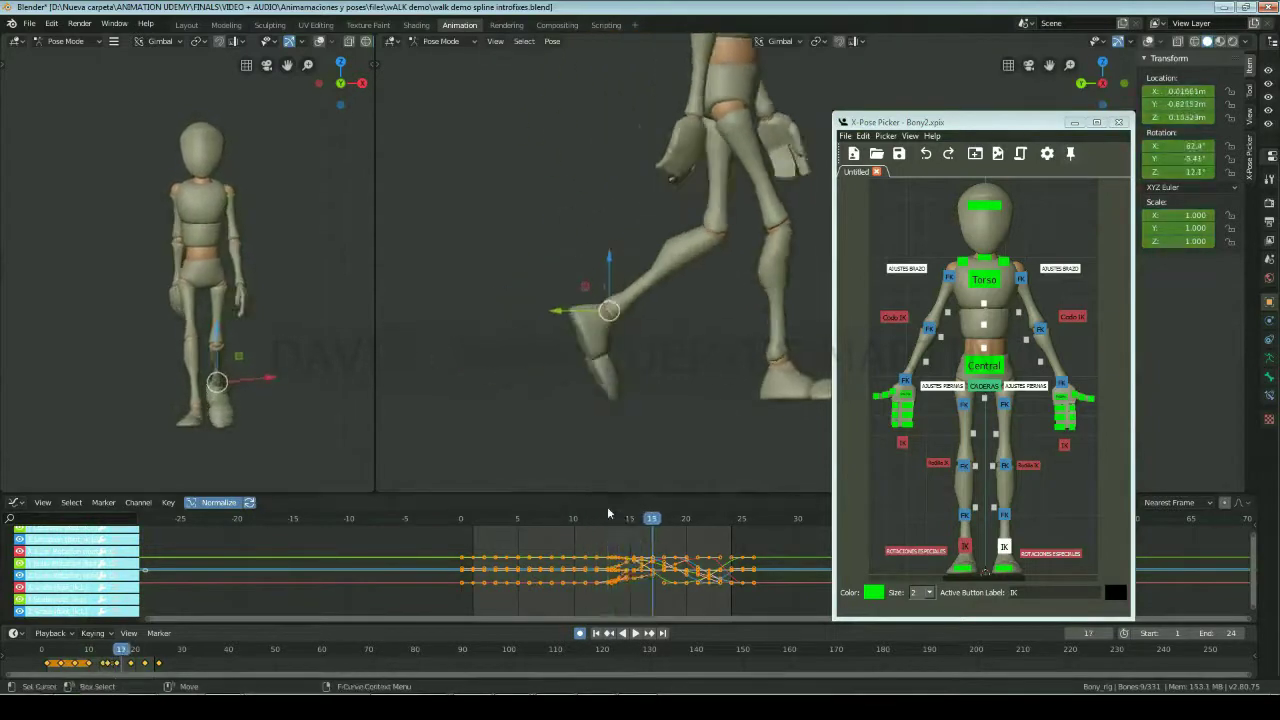
pyautogui.press('Left')
pyautogui.press('Left')
pyautogui.press('Left')
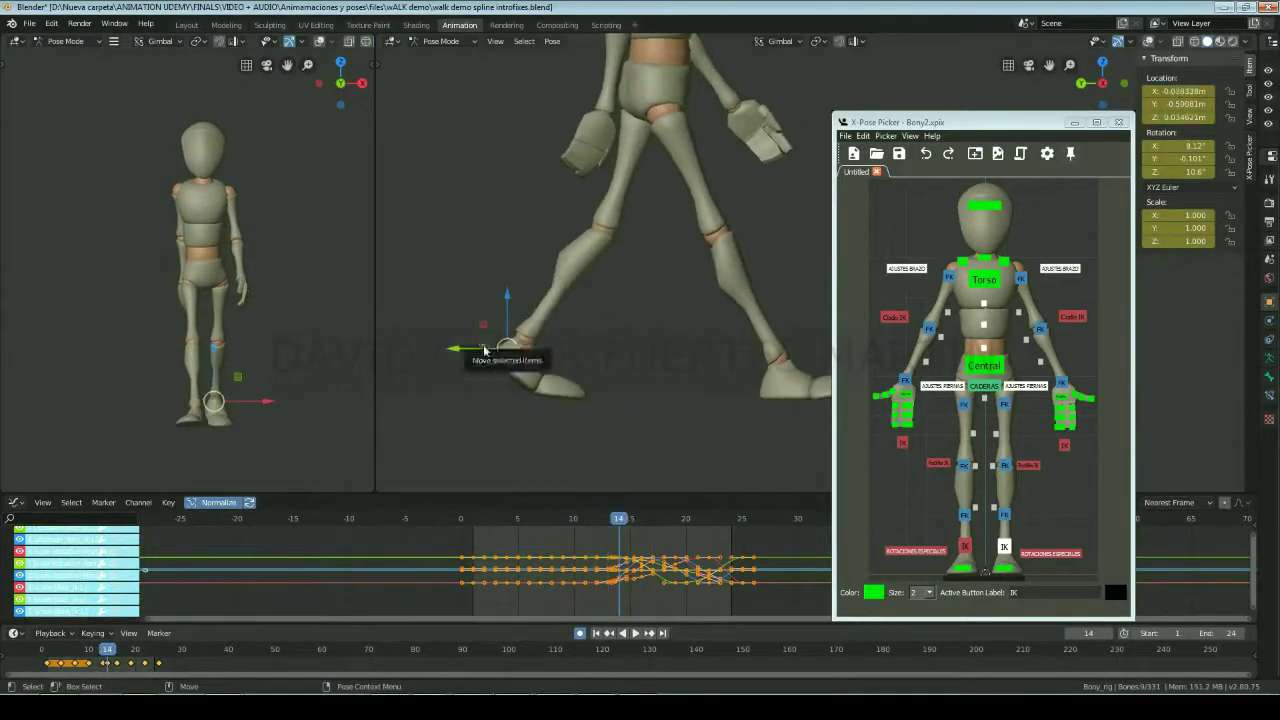
# Step: Nudge the IK foot at frame 14 and raise it slightly at frame 16
pyautogui.moveTo(480, 348); pyautogui.dragTo(485, 354)
pyautogui.press('Left')
pyautogui.press('Right')
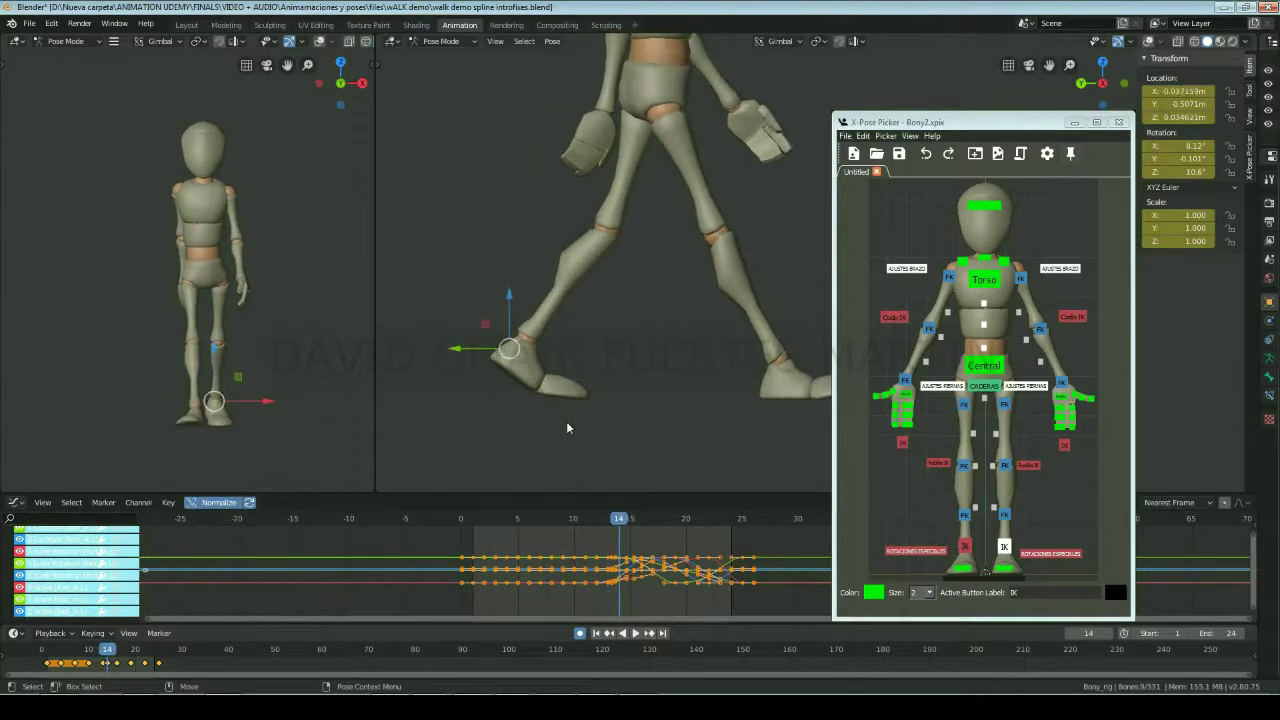
pyautogui.press('Left')
pyautogui.press('Right')
pyautogui.press('Left')
pyautogui.press('Left')
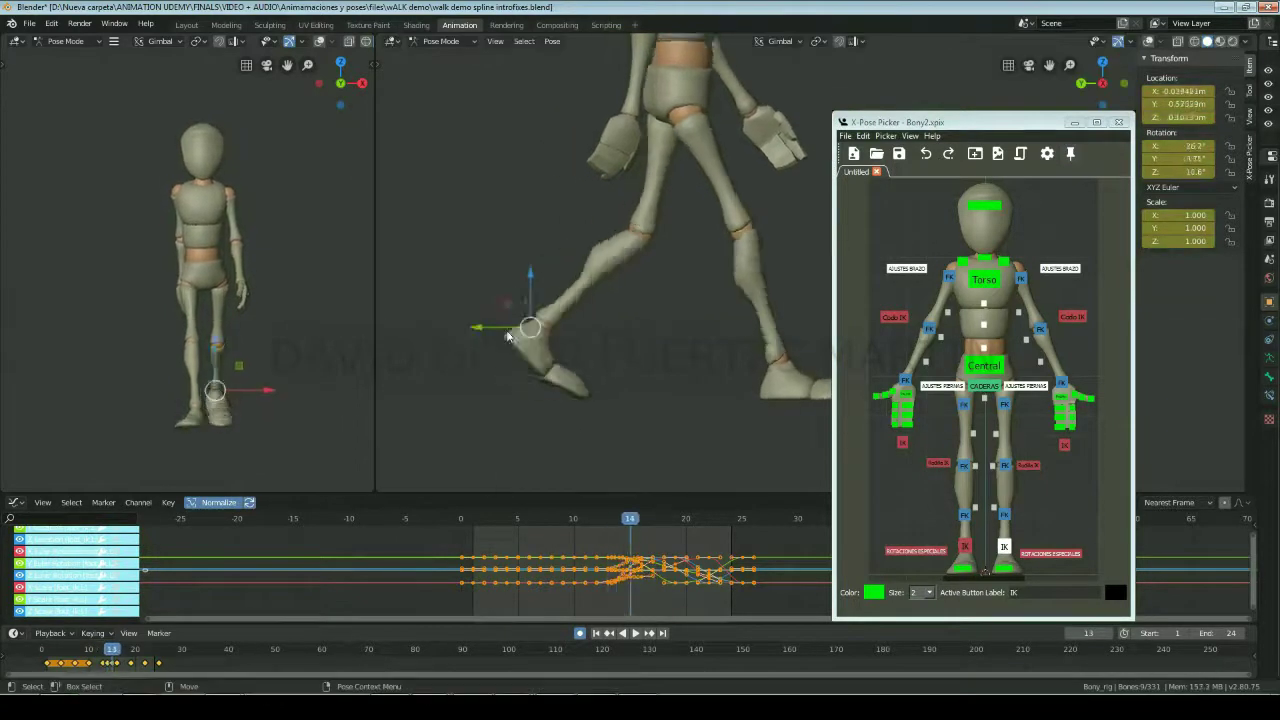
pyautogui.press('Right')
pyautogui.press('Right')
pyautogui.press('Right')
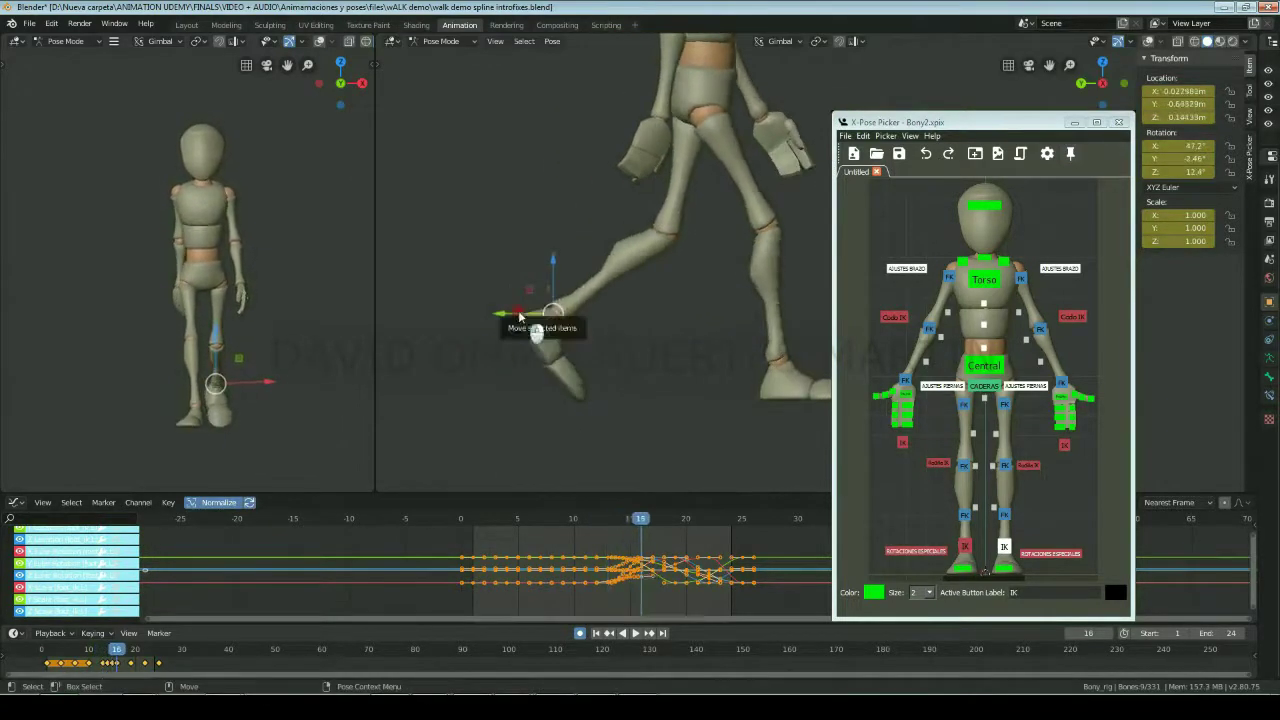
pyautogui.moveTo(528, 319); pyautogui.dragTo(519, 316)
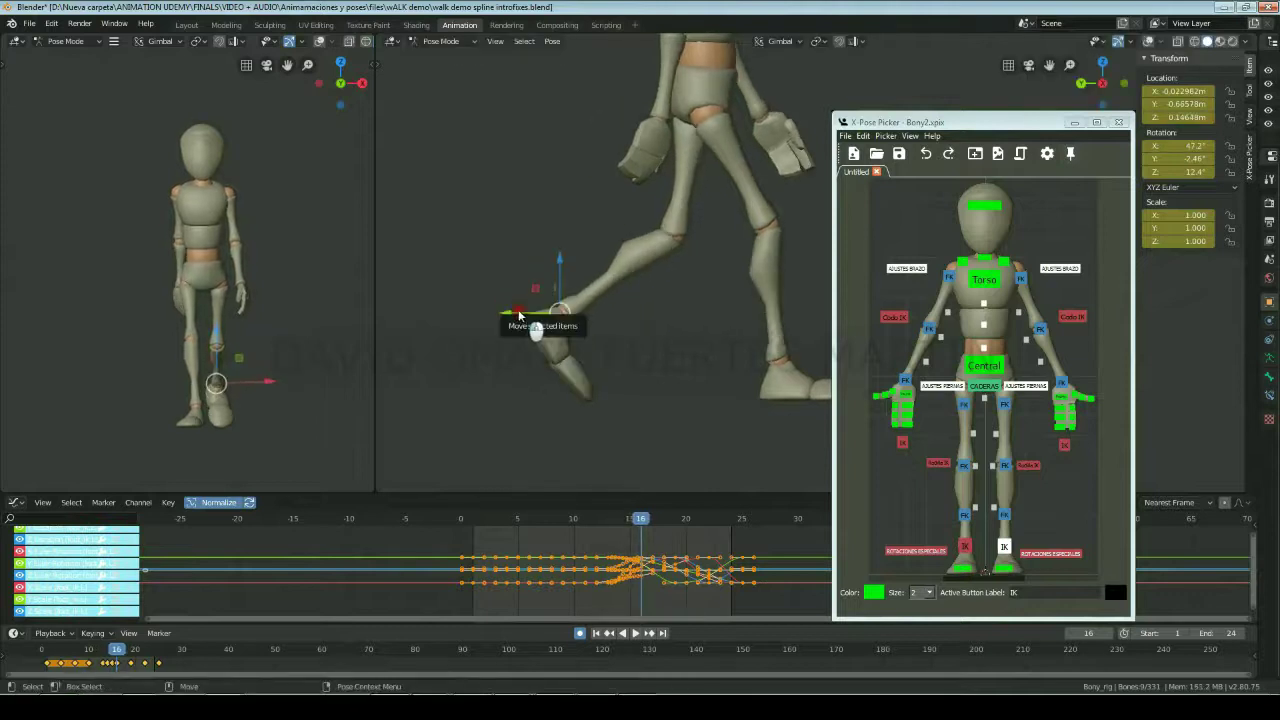
pyautogui.click(565, 256)
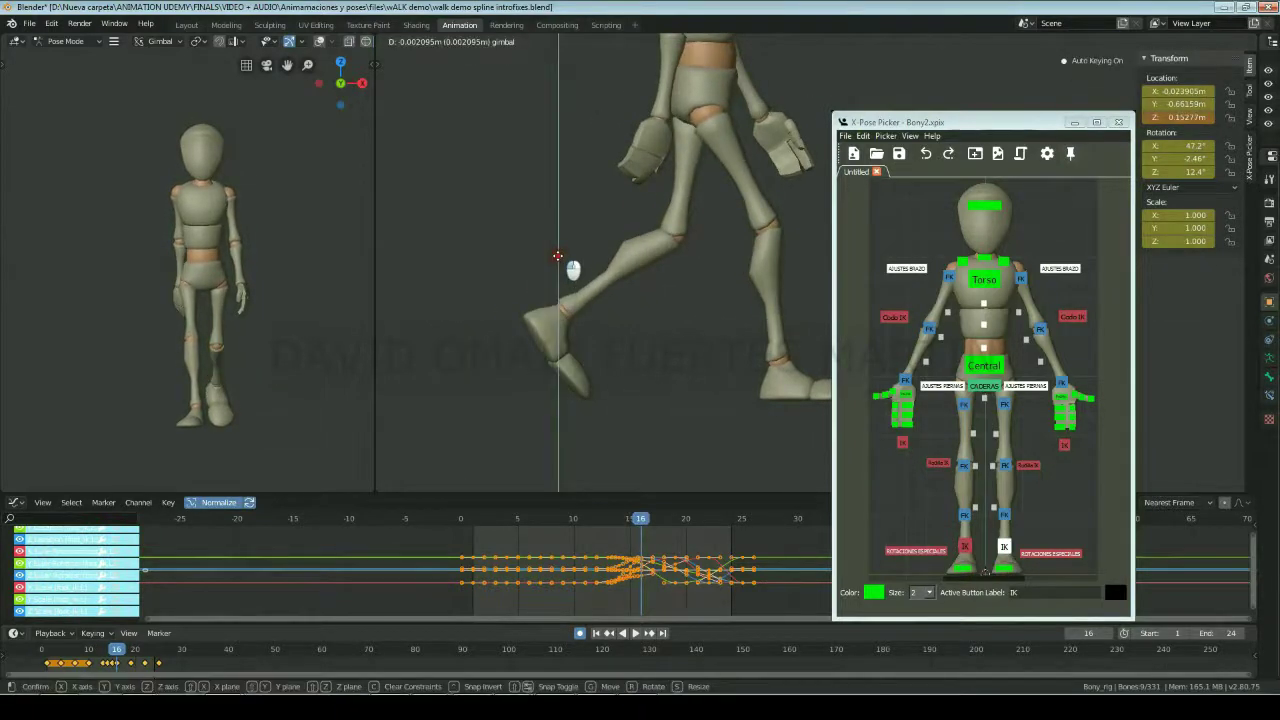
# Step: Reposition the IK foot around frame 18 to smooth the step, then play the walk cycle
pyautogui.press('Left')
pyautogui.press('Left')
pyautogui.press('Left')
pyautogui.press('Right')
pyautogui.press('Right')
pyautogui.press('Right')
pyautogui.press('Left')
pyautogui.press('Left')
pyautogui.press('Left')
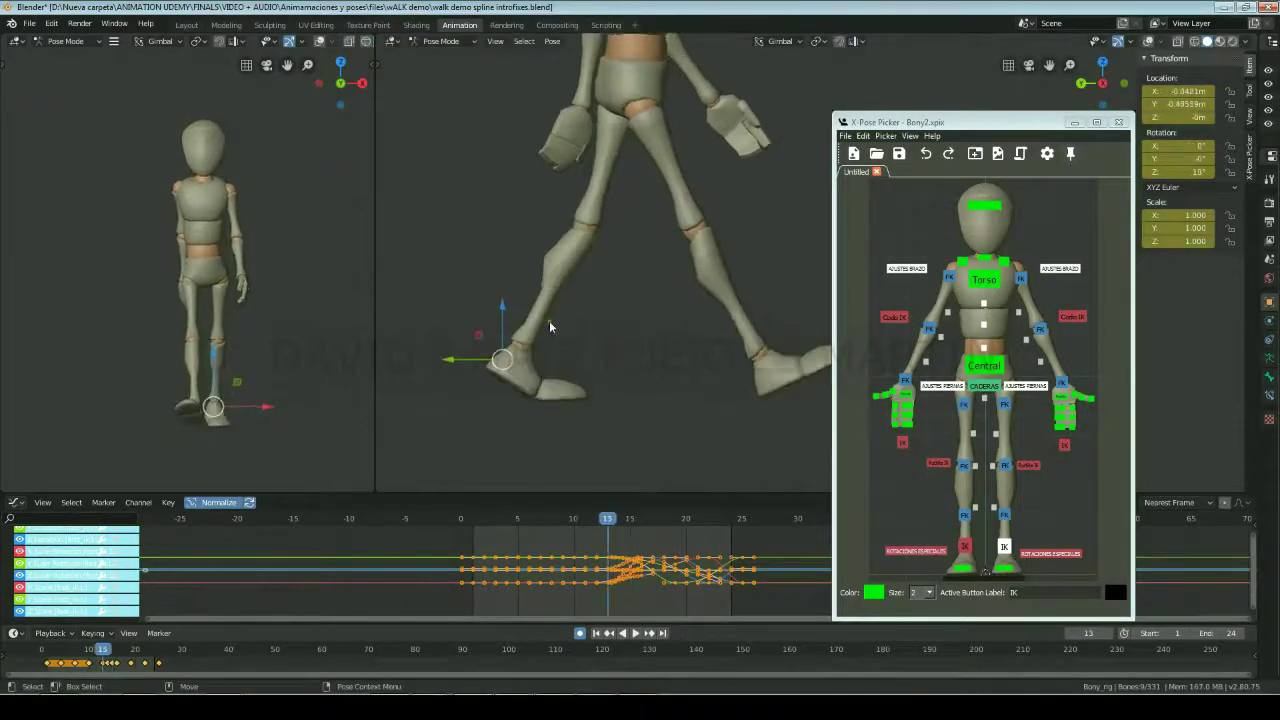
pyautogui.press('Right')
pyautogui.press('Right')
pyautogui.press('Right')
pyautogui.scroll(-2, 588, 343)
pyautogui.press('Left')
pyautogui.press('Left')
pyautogui.press('Left')
pyautogui.press('Right')
pyautogui.press('Right')
pyautogui.press('Right')
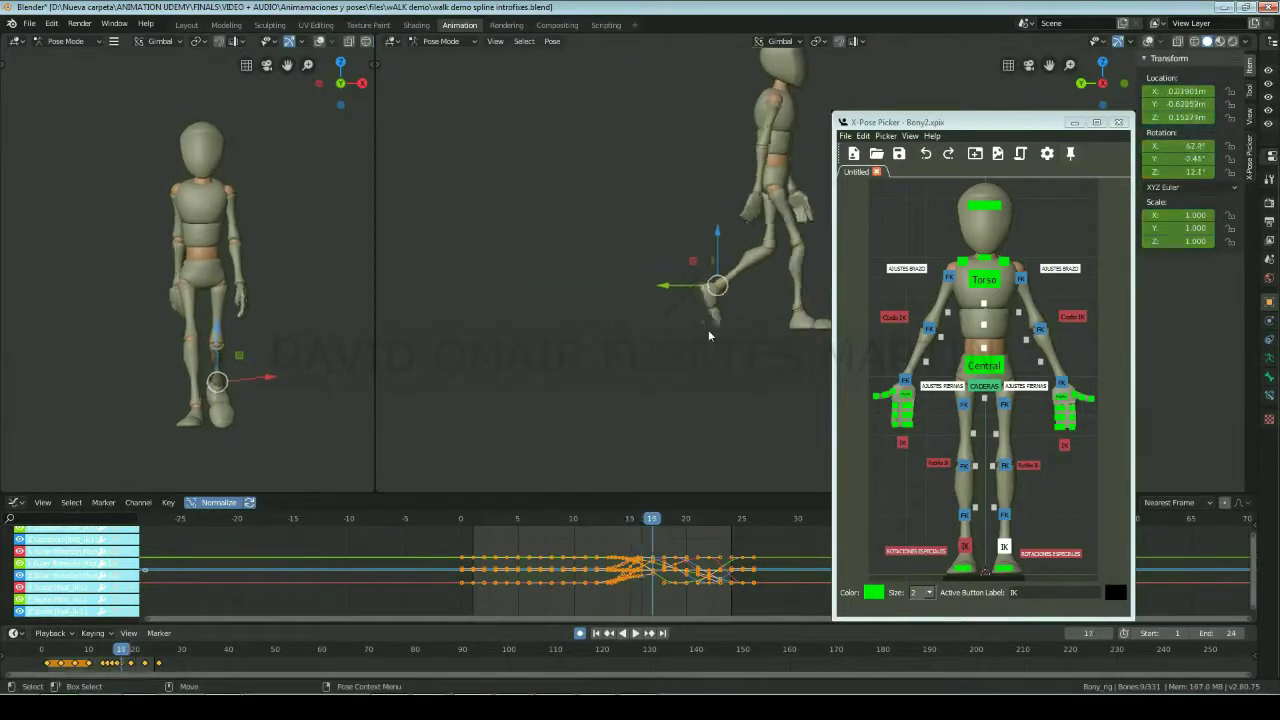
pyautogui.press('Right')
pyautogui.keyDown('shift'); pyautogui.moveTo(767, 256); pyautogui.dragTo(652, 321, button='middle'); pyautogui.keyUp('shift')
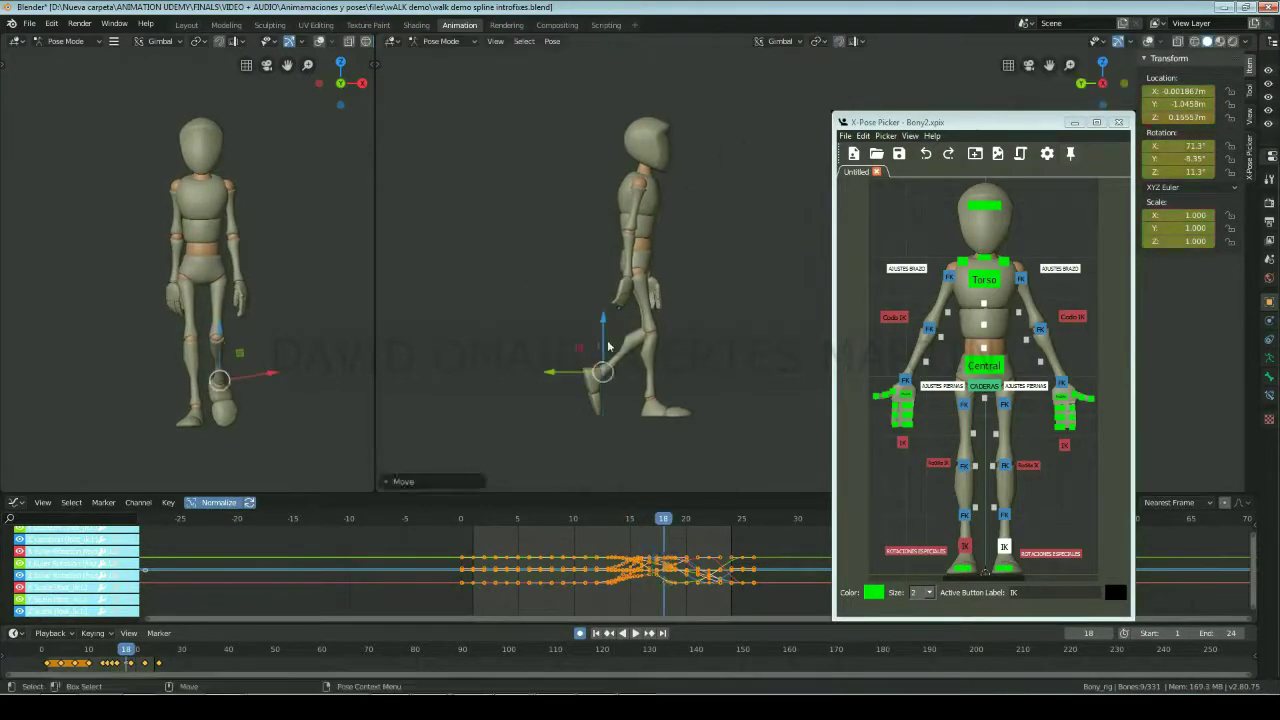
pyautogui.press('Right')
pyautogui.press('Right')
pyautogui.click(227, 330)
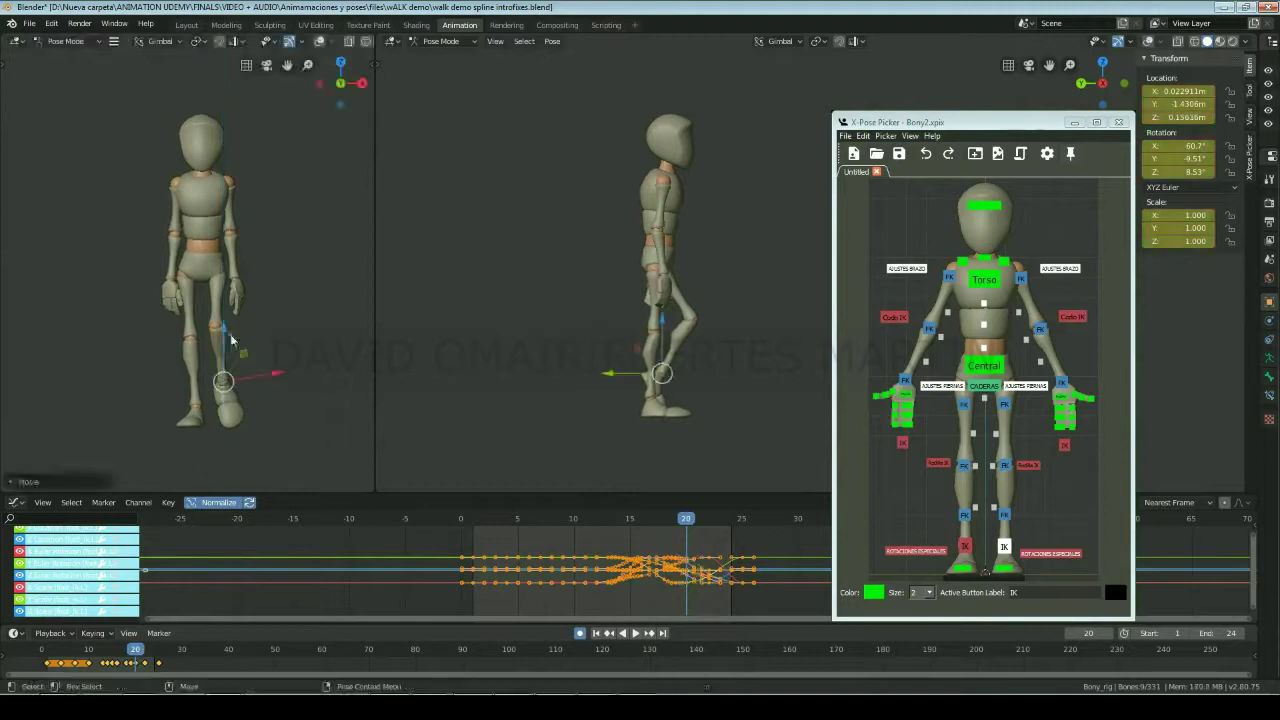
pyautogui.press('Right')
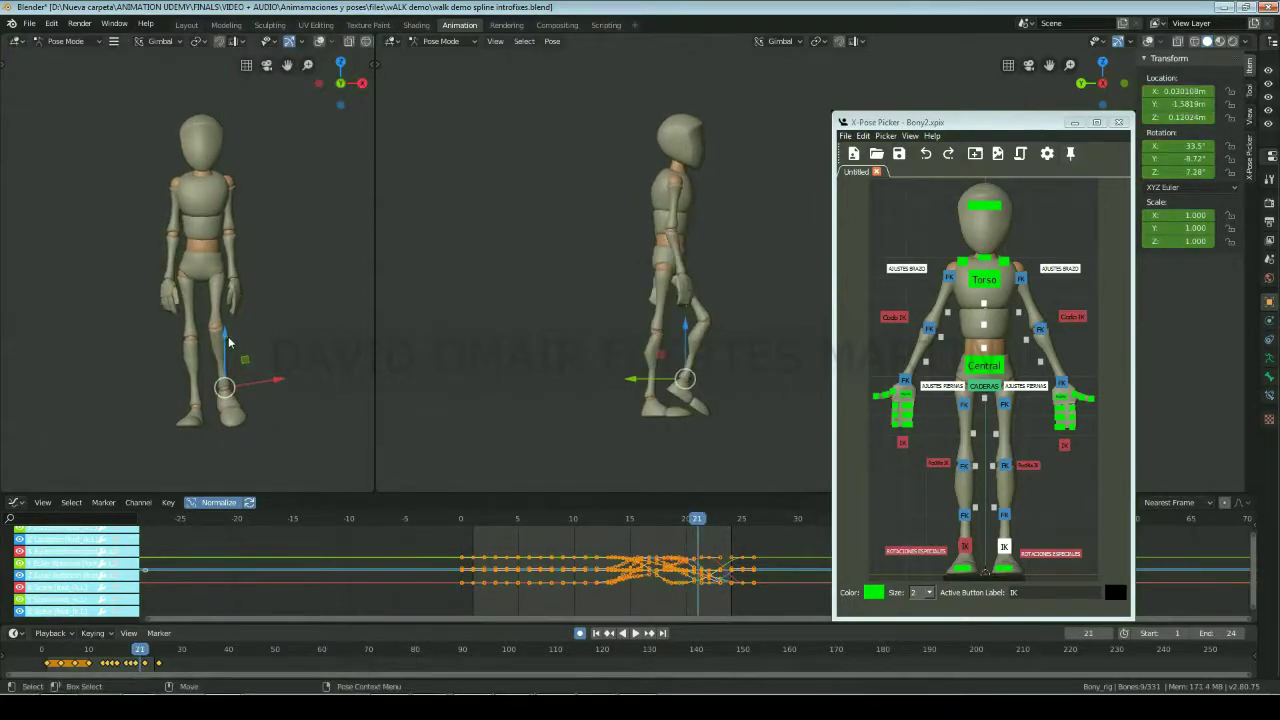
pyautogui.press('space')
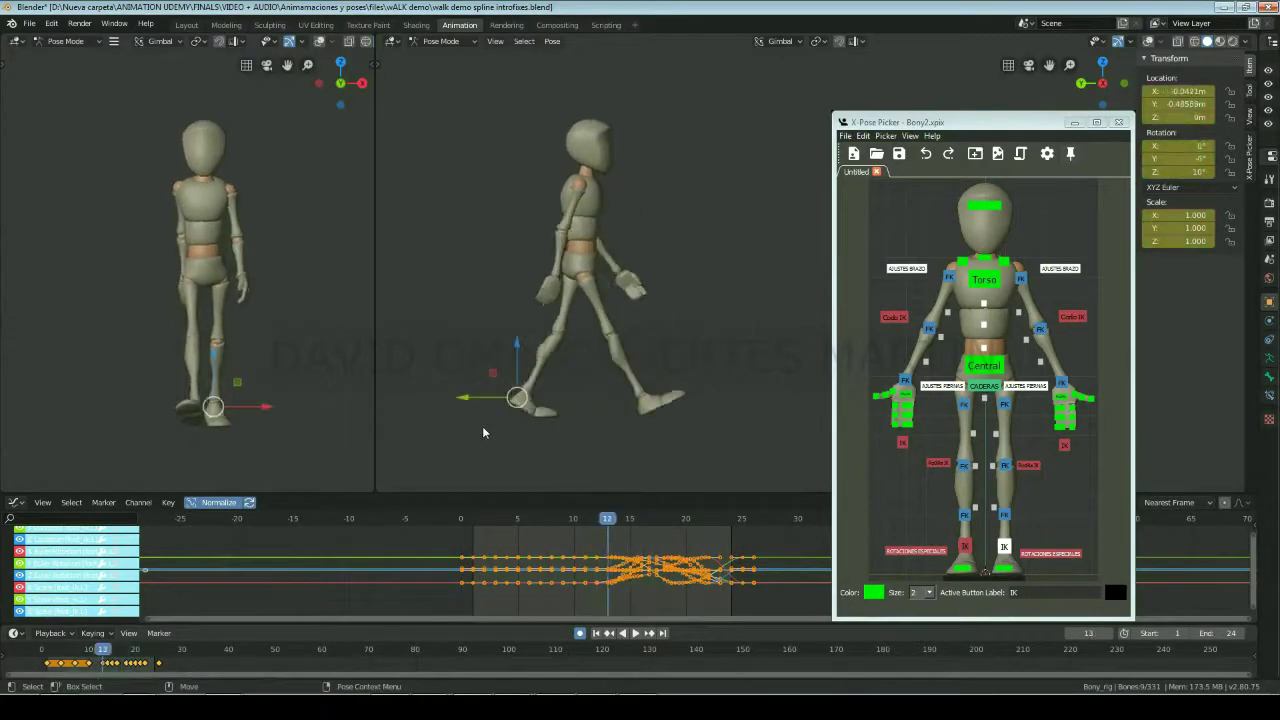
# Step: Play the walk cycle, then stop it by scrubbing the timeline to frame 3
pyautogui.press('space')
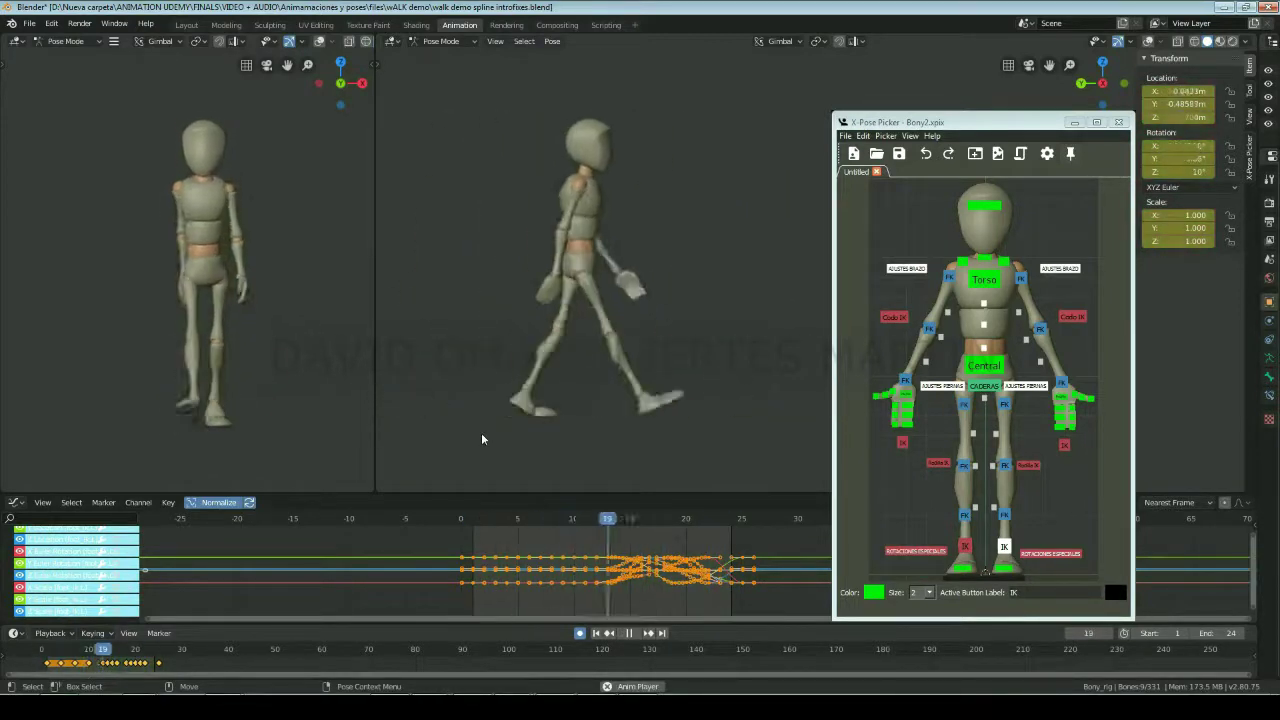
pyautogui.moveTo(62, 649); pyautogui.dragTo(149, 652)
pyautogui.moveTo(673, 357); pyautogui.dragTo(580, 366, button='middle')
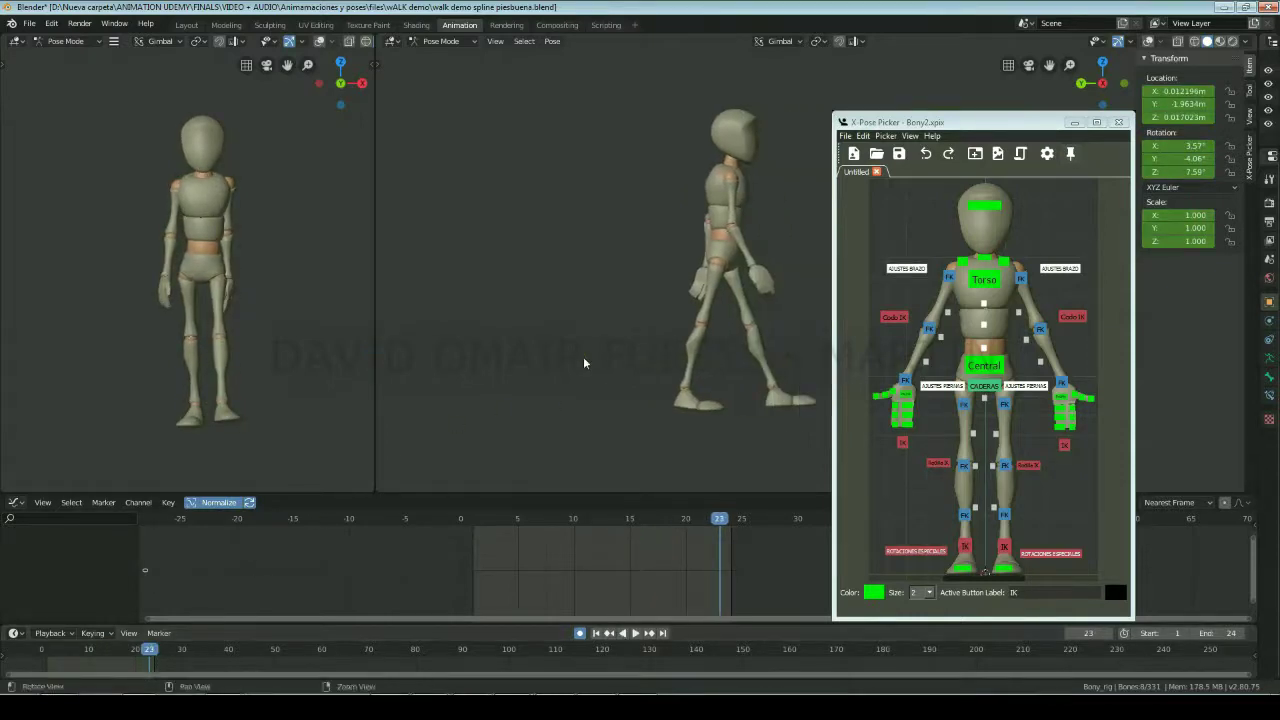
pyautogui.press('space')
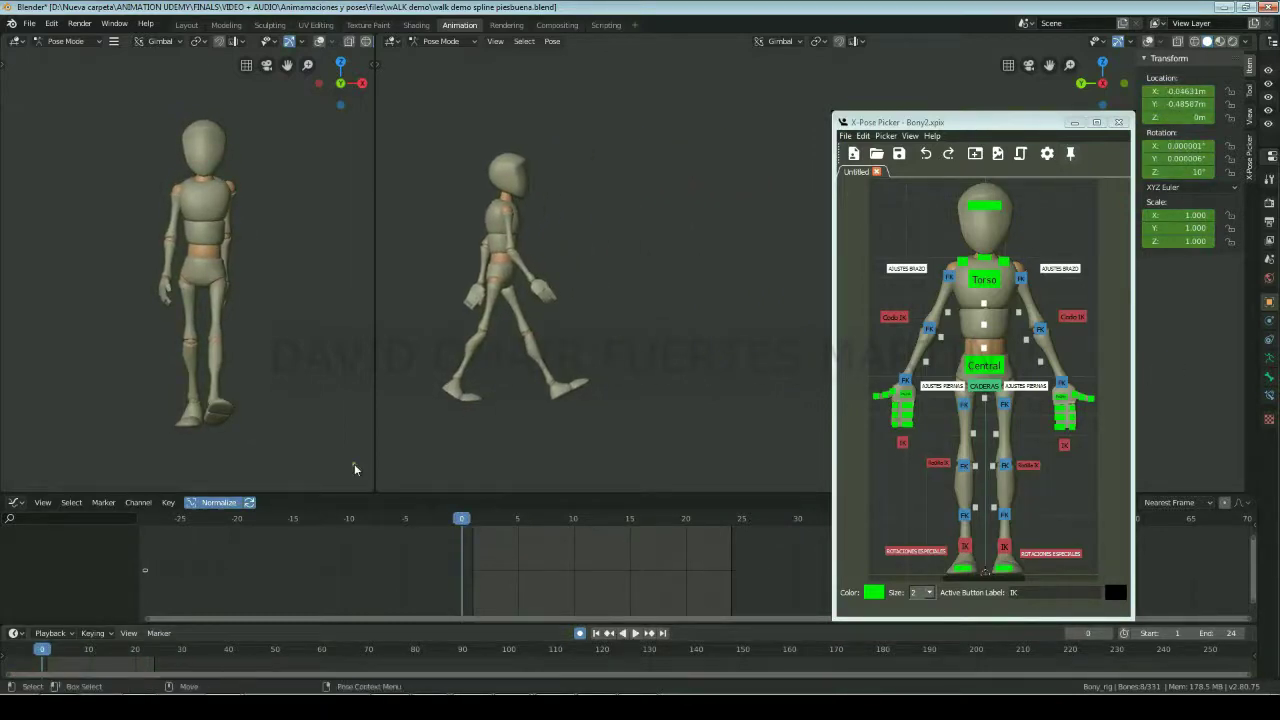
pyautogui.moveTo(54, 655)
pyautogui.mouseDown()
pyautogui.moveTo(117, 650)
pyautogui.moveTo(95, 635)
pyautogui.moveTo(24, 638)
pyautogui.moveTo(117, 622)
pyautogui.moveTo(157, 634)
pyautogui.moveTo(50, 634)
pyautogui.moveTo(108, 632)
pyautogui.moveTo(141, 613)
pyautogui.moveTo(130, 620)
pyautogui.mouseUp()
pyautogui.press('Right')
pyautogui.press('Right')
pyautogui.press('Right')
pyautogui.press('Right')
pyautogui.press('Left')
pyautogui.press('Left')
pyautogui.press('Right')
pyautogui.press('Right')
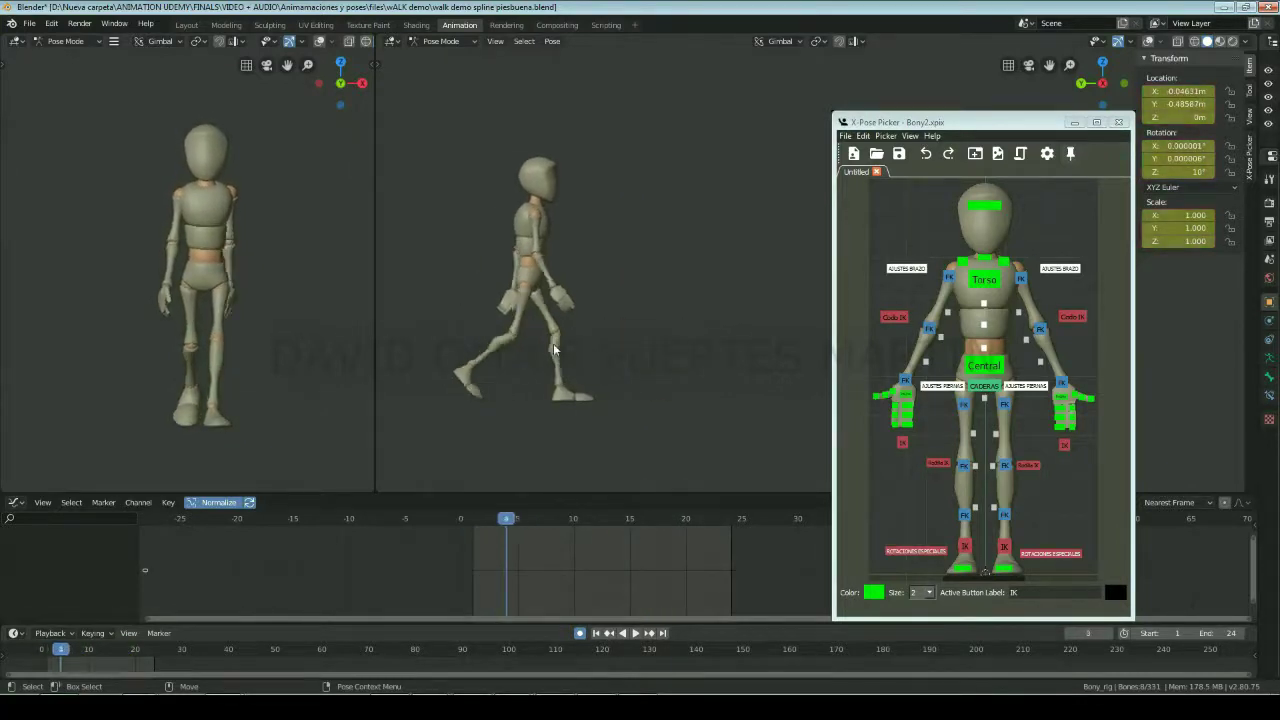
pyautogui.press('Right')
pyautogui.press('Right')
pyautogui.press('Right')
# Step: Step through frames 12–14 to spot the leg pops and select the right foot IK control
pyautogui.press('Right')
pyautogui.press('Right')
pyautogui.press('Right')
pyautogui.press('Right')
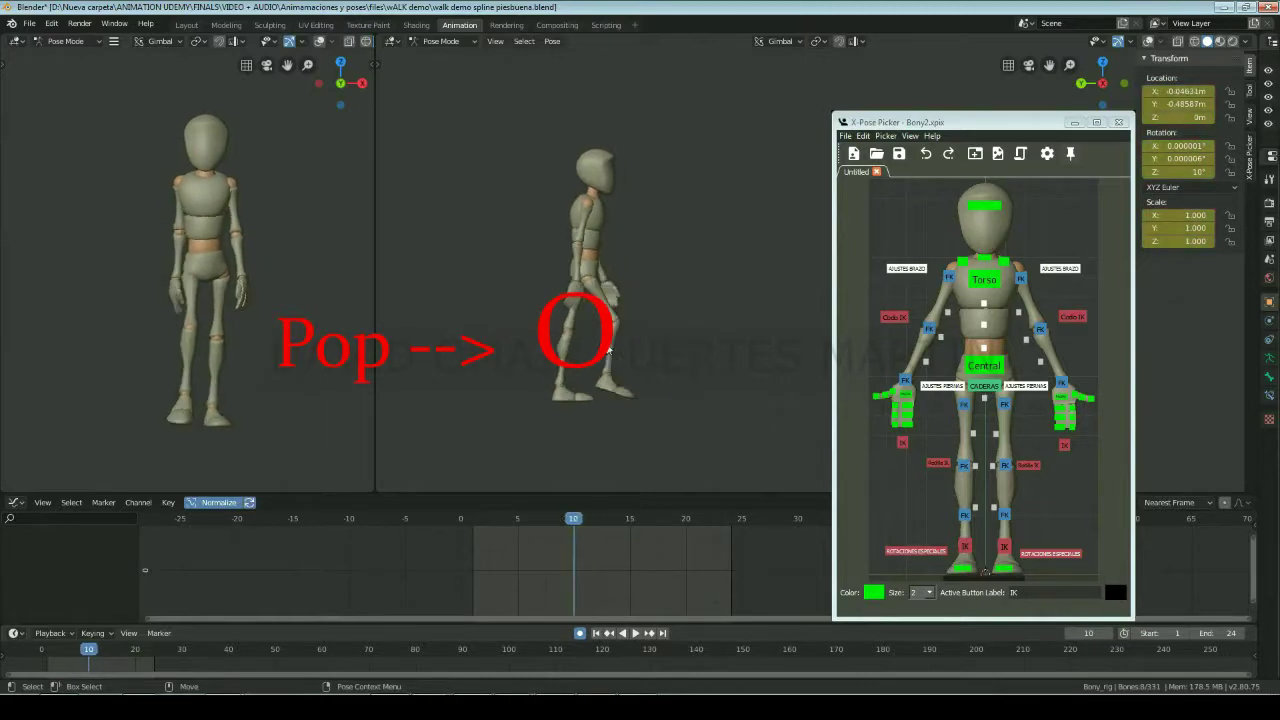
pyautogui.press('Right')
pyautogui.press('Right')
pyautogui.press('Right')
pyautogui.press('Right')
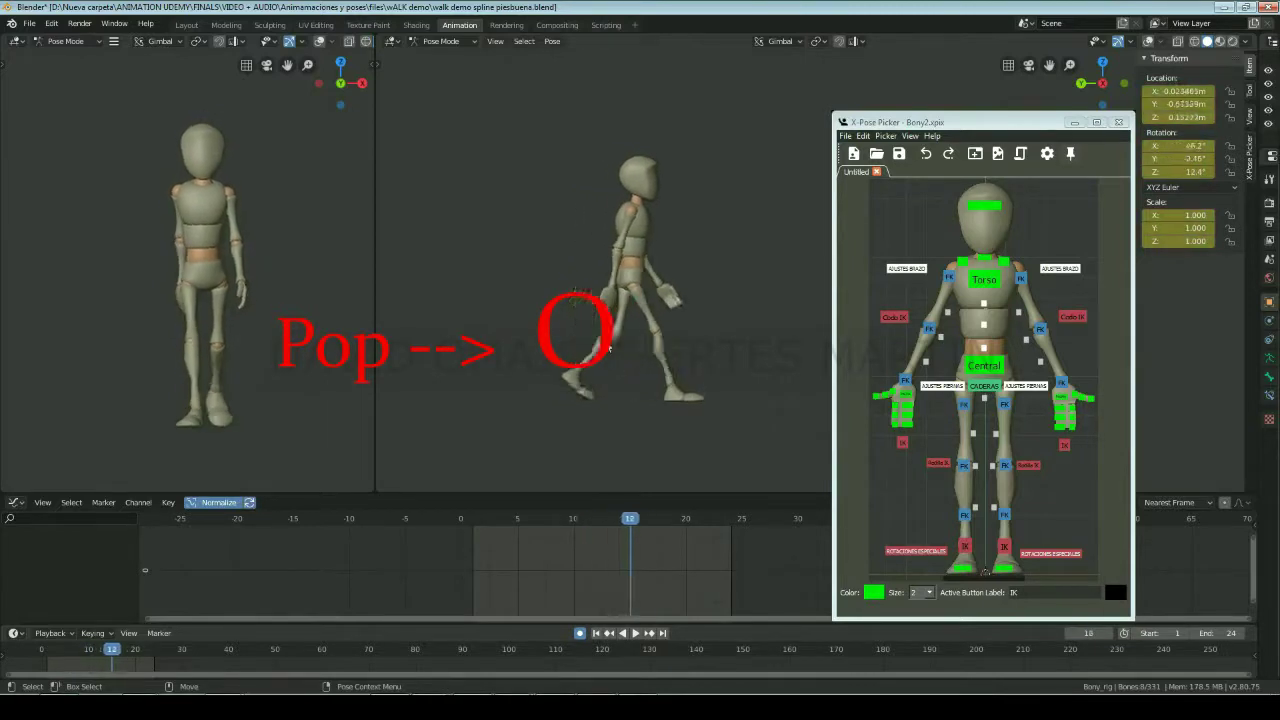
pyautogui.press('Right')
pyautogui.press('Right')
pyautogui.press('Right')
pyautogui.press('Right')
pyautogui.press('Right')
pyautogui.press('Right')
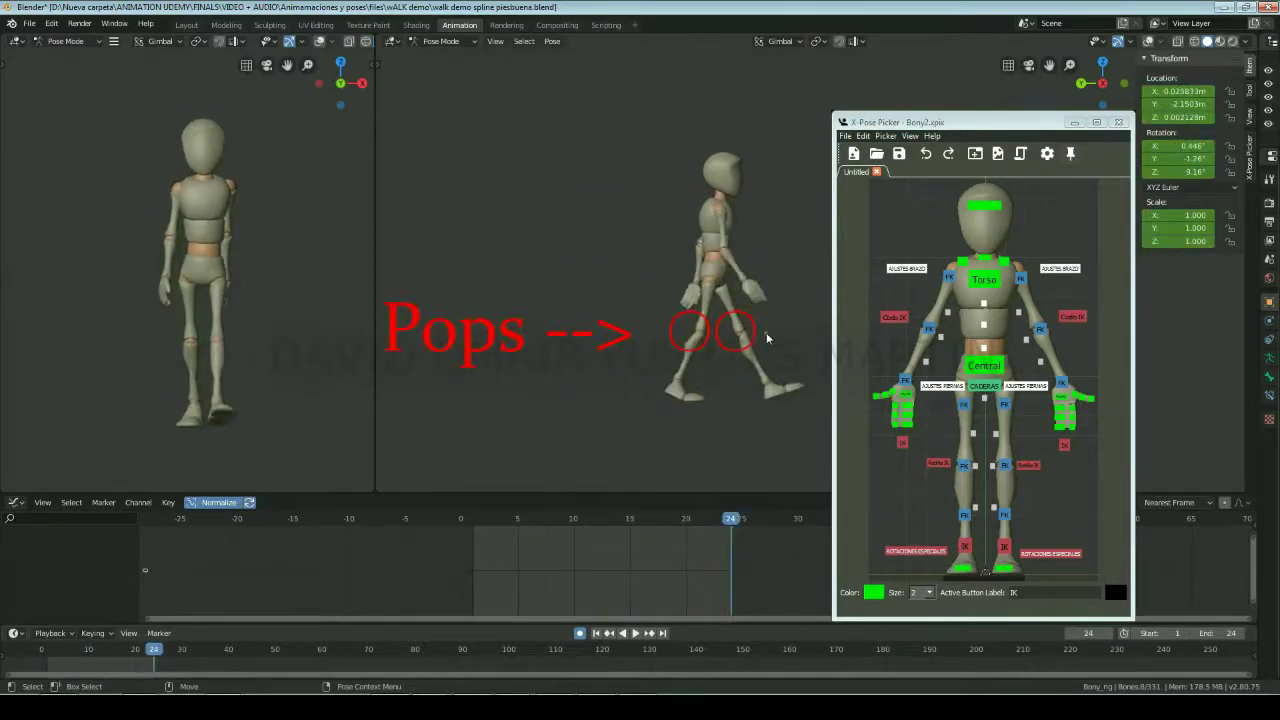
pyautogui.press('Left')
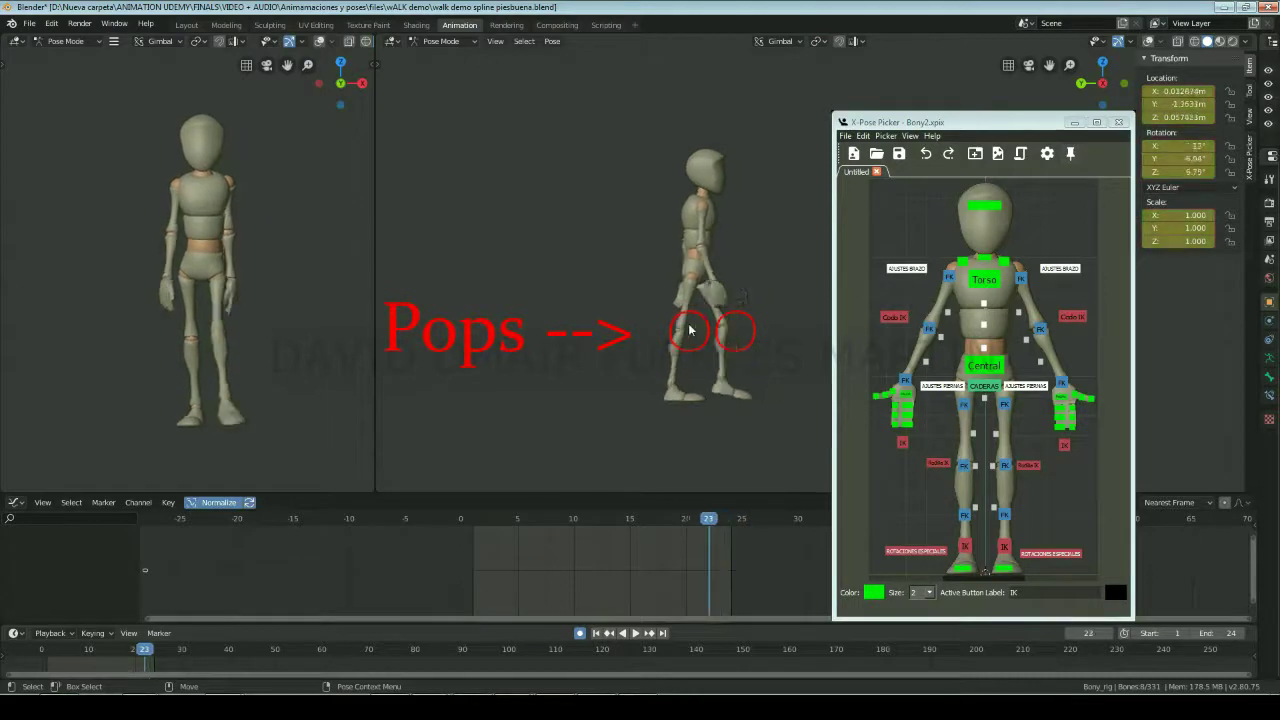
pyautogui.press('Right')
pyautogui.press('Left')
pyautogui.press('Left')
pyautogui.press('Left')
pyautogui.press('Left')
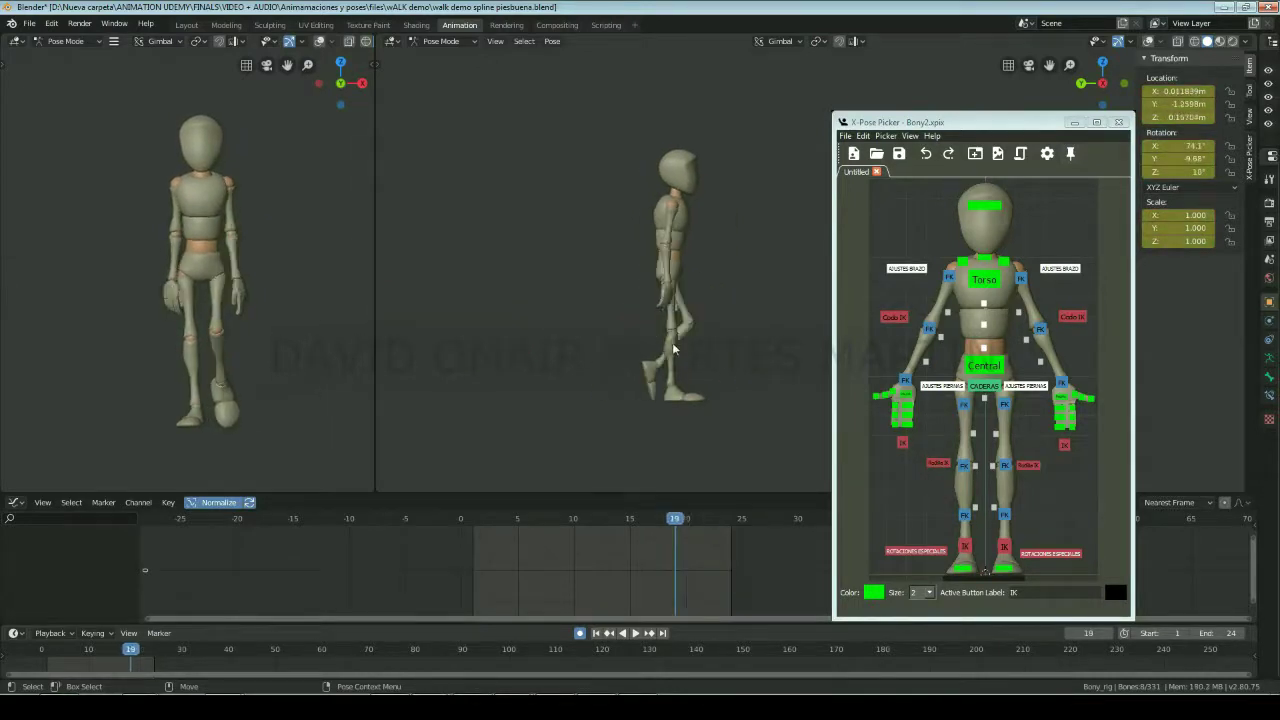
pyautogui.press('Left')
pyautogui.press('Left')
pyautogui.press('Right')
pyautogui.press('Right')
pyautogui.click(965, 546)
pyautogui.press('Left')
pyautogui.press('Left')
pyautogui.press('Left')
pyautogui.press('Left')
pyautogui.press('Left')
pyautogui.press('Left')
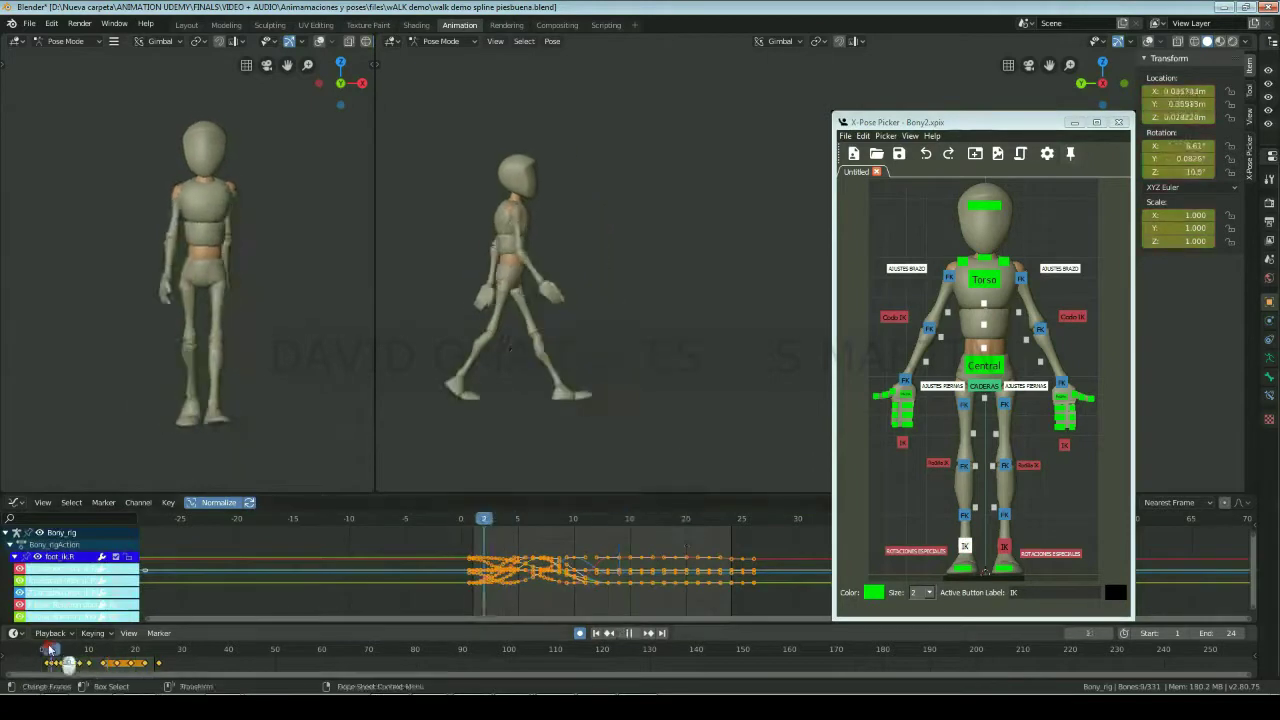
# Step: Select the left heel roll control and tilt it slightly at frame 11
pyautogui.press('Right')
pyautogui.press('Right')
pyautogui.press('Right')
pyautogui.press('Right')
pyautogui.press('Right')
pyautogui.click(1050, 553)
pyautogui.press('Left')
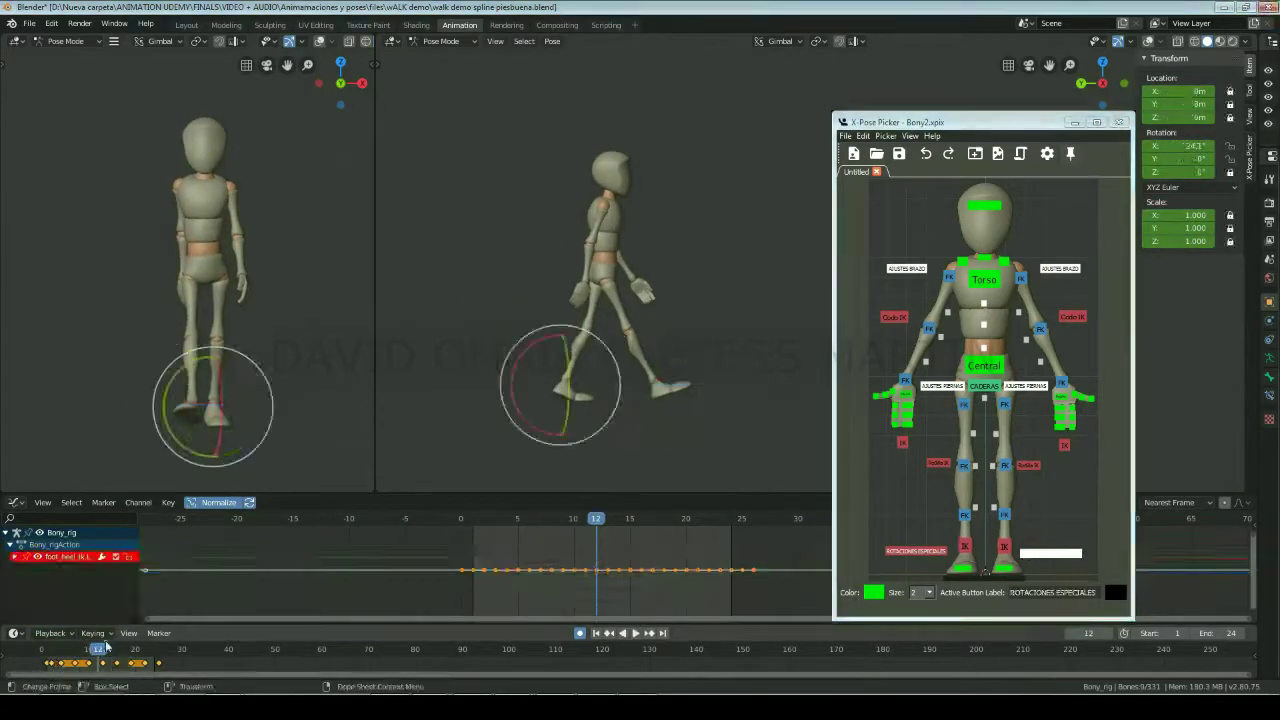
pyautogui.scroll(2, 560, 380)
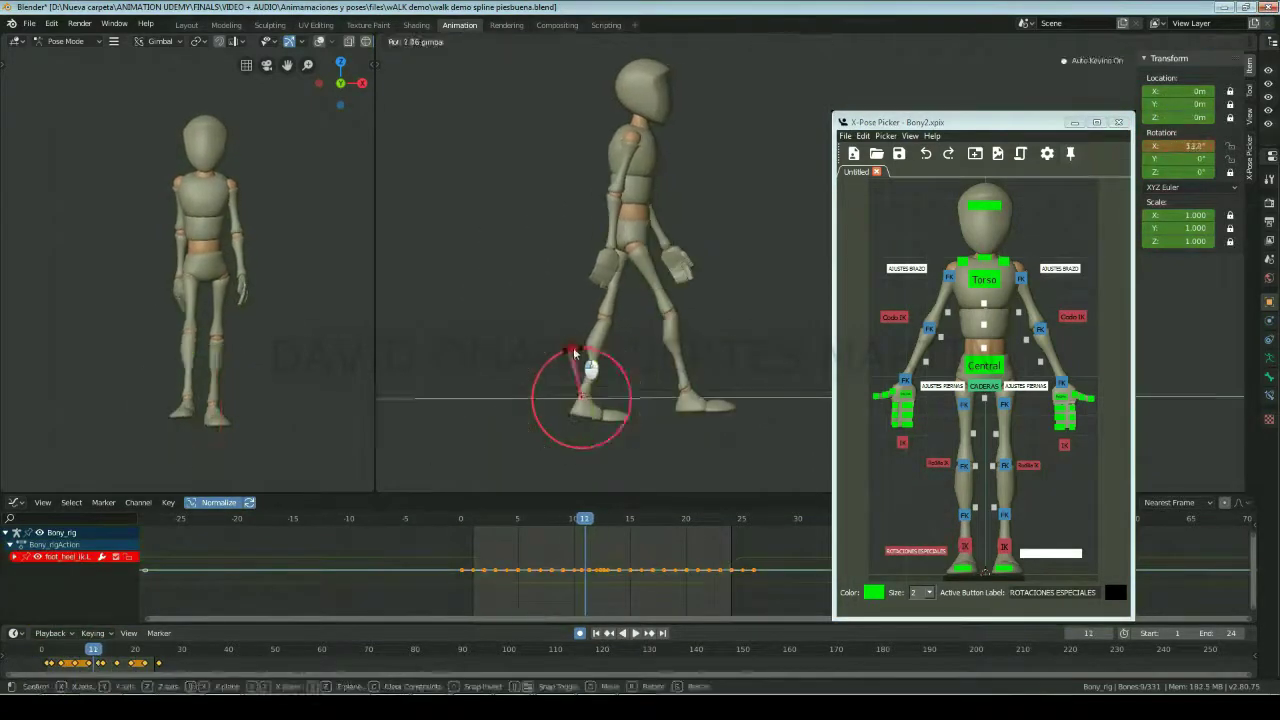
pyautogui.moveTo(573, 347); pyautogui.dragTo(576, 347)
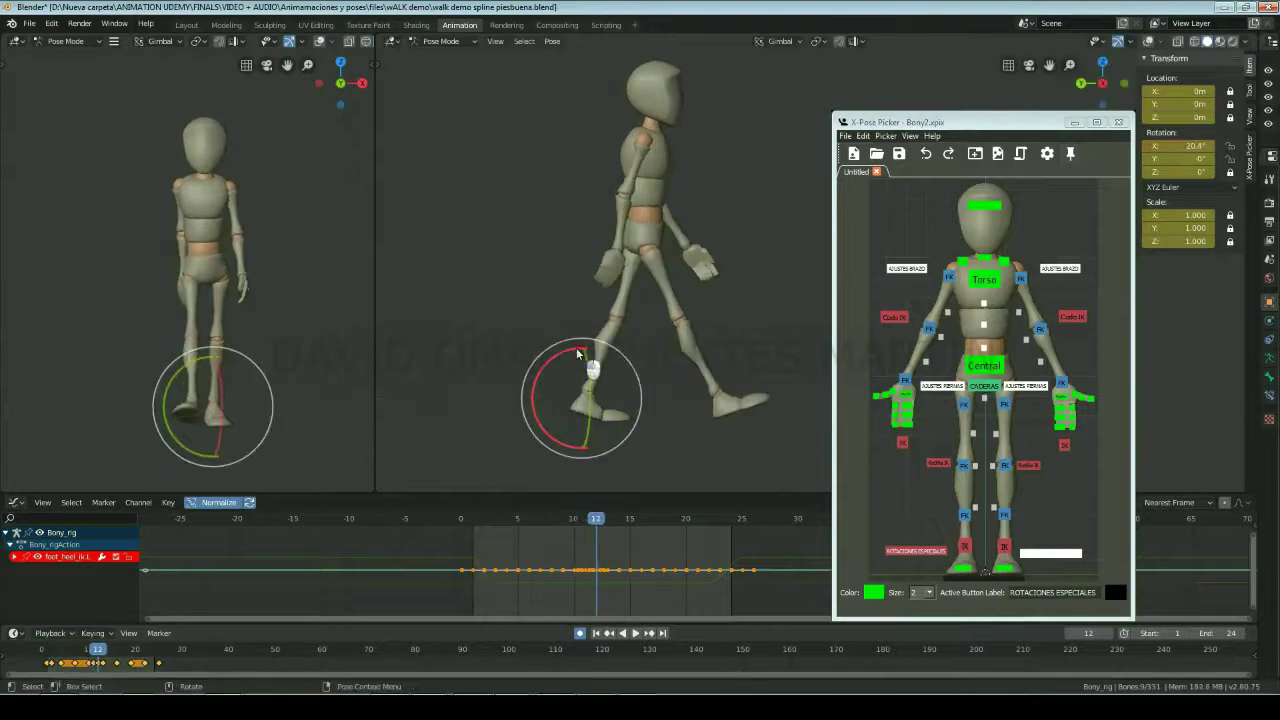
pyautogui.press('Left')
pyautogui.press('Right')
pyautogui.press('Right')
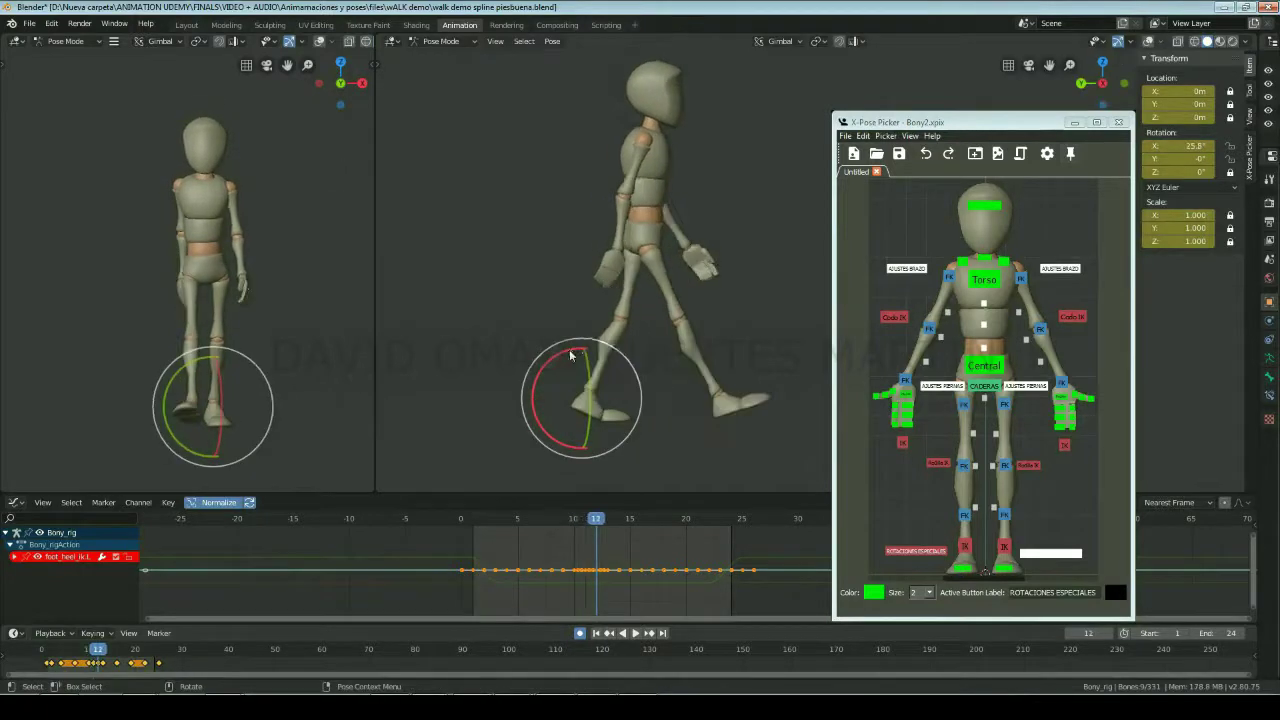
pyautogui.press('Left')
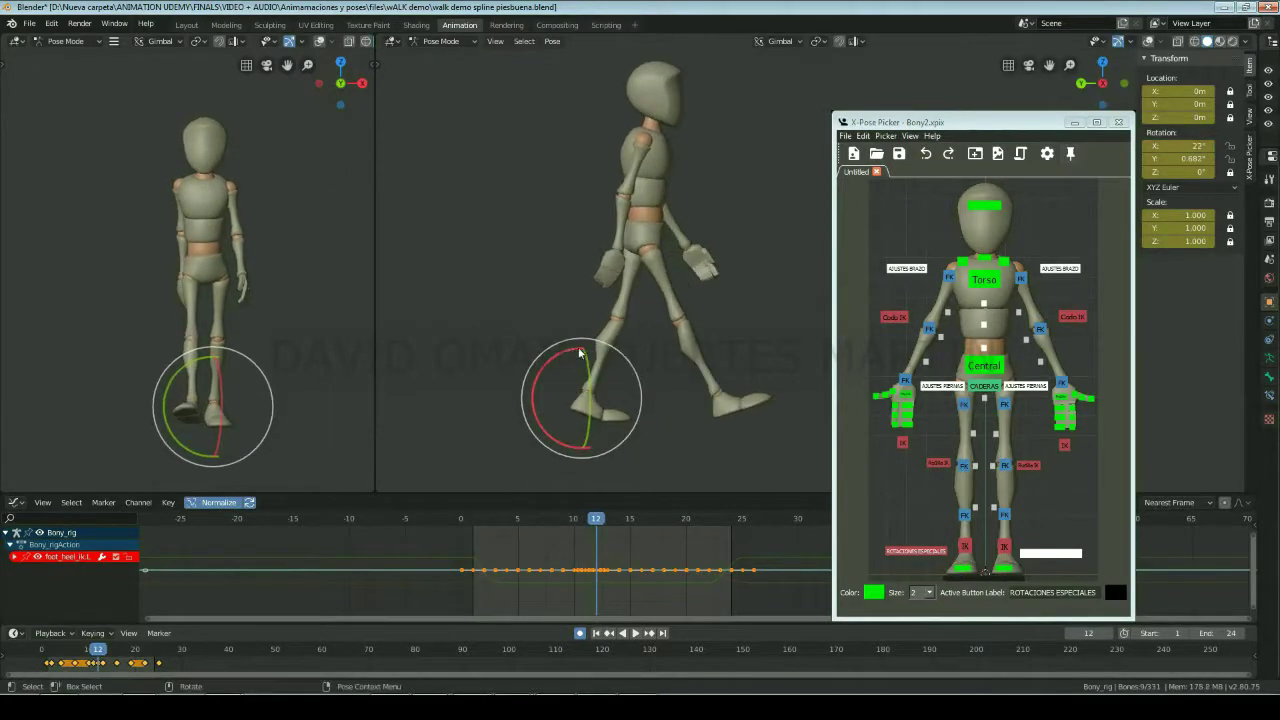
pyautogui.press('Left')
pyautogui.press('Right')
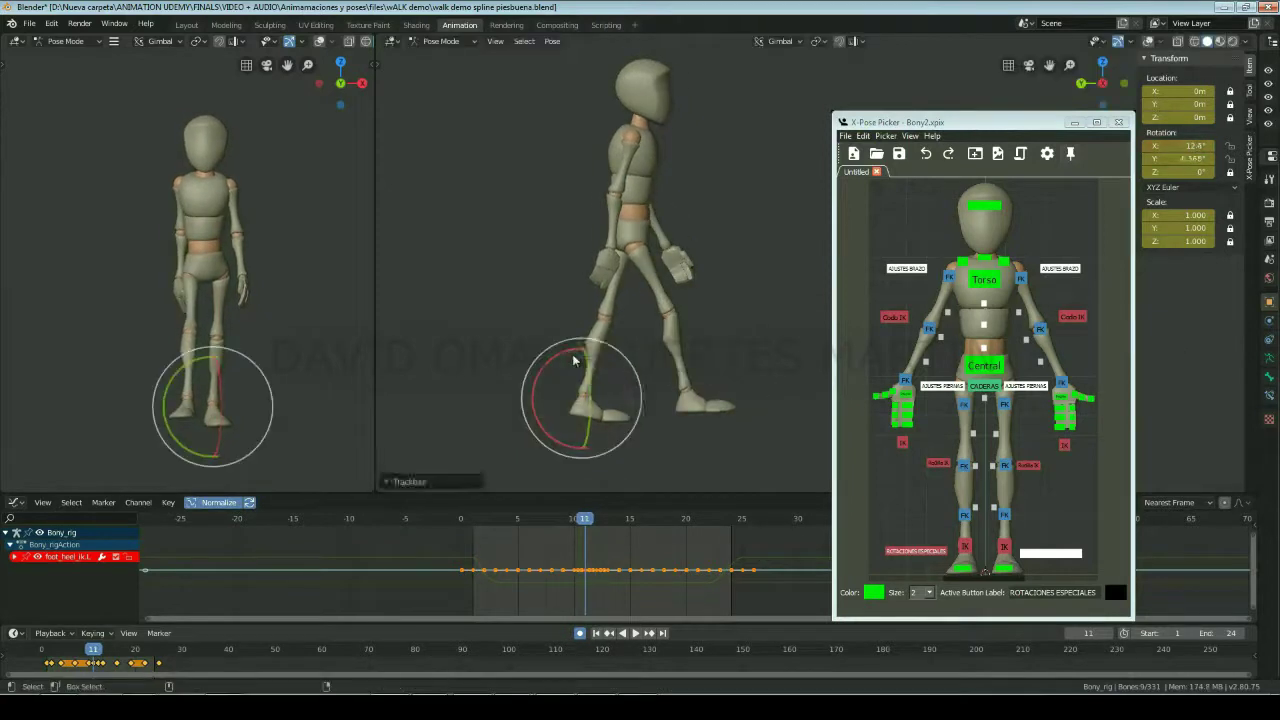
# Step: Tilt the heel to about 29° at frame 12, then reselect the right foot IK control
pyautogui.press('Right')
pyautogui.moveTo(576, 351)
pyautogui.mouseDown()
pyautogui.moveTo(594, 348)
pyautogui.moveTo(579, 350)
pyautogui.mouseUp()
pyautogui.press('Left')
pyautogui.press('Right')
pyautogui.press('Right')
pyautogui.press('Right')
pyautogui.press('Right')
pyautogui.press('Right')
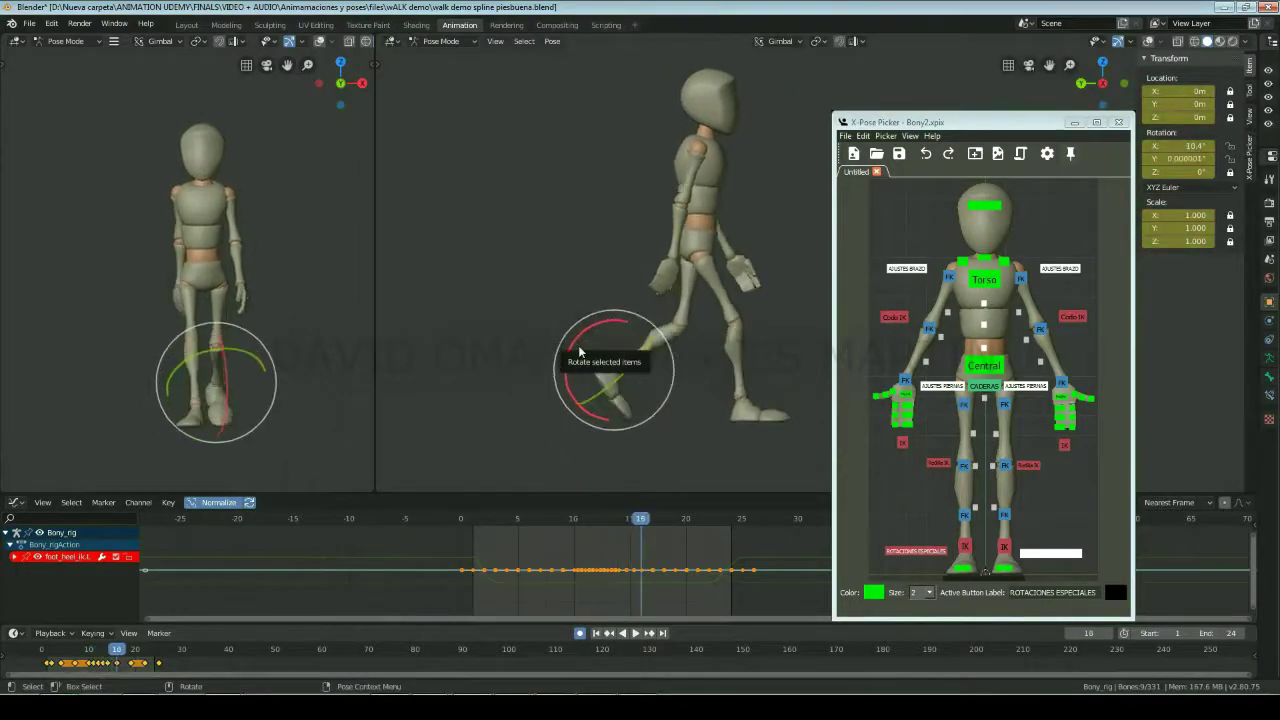
pyautogui.press('Left')
pyautogui.press('Left')
pyautogui.press('Right')
pyautogui.press('Right')
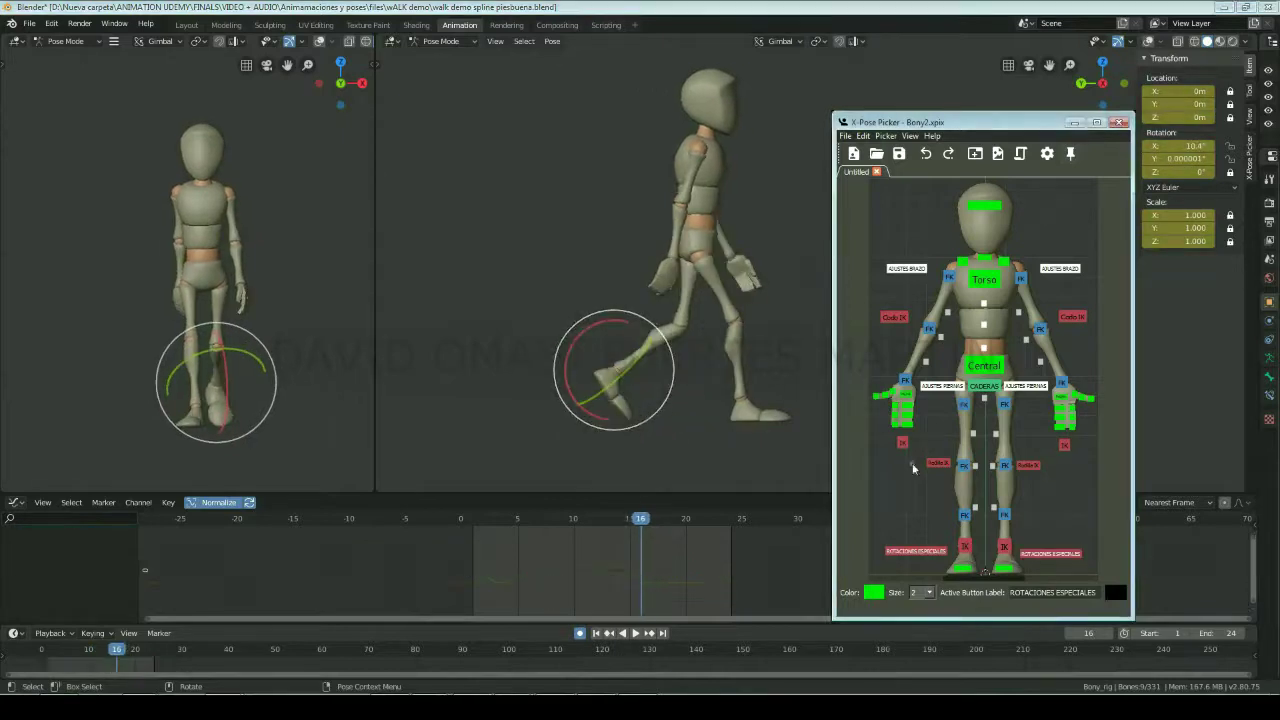
pyautogui.click(1004, 547)
pyautogui.press('Right')
# Step: Move the right foot IK vertically at frame 16 and play the walk to review
pyautogui.press('Left')
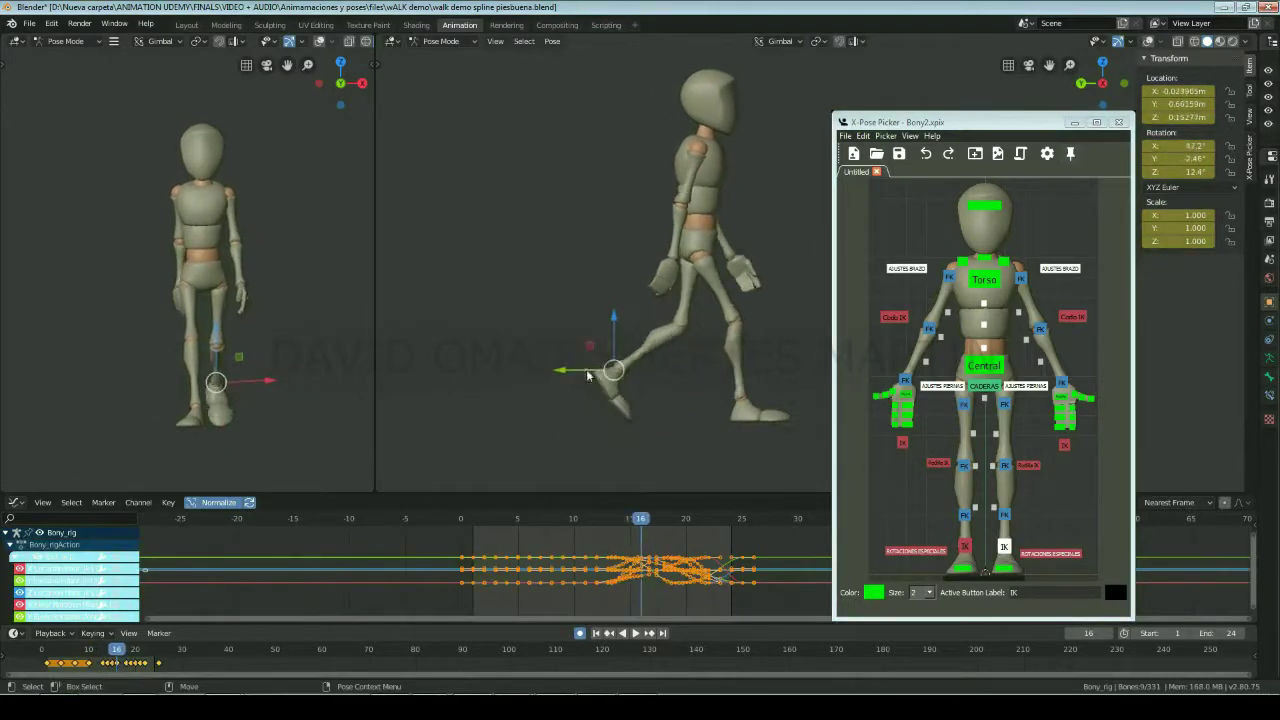
pyautogui.hotkey('shift', 'space')
pyautogui.press('r')
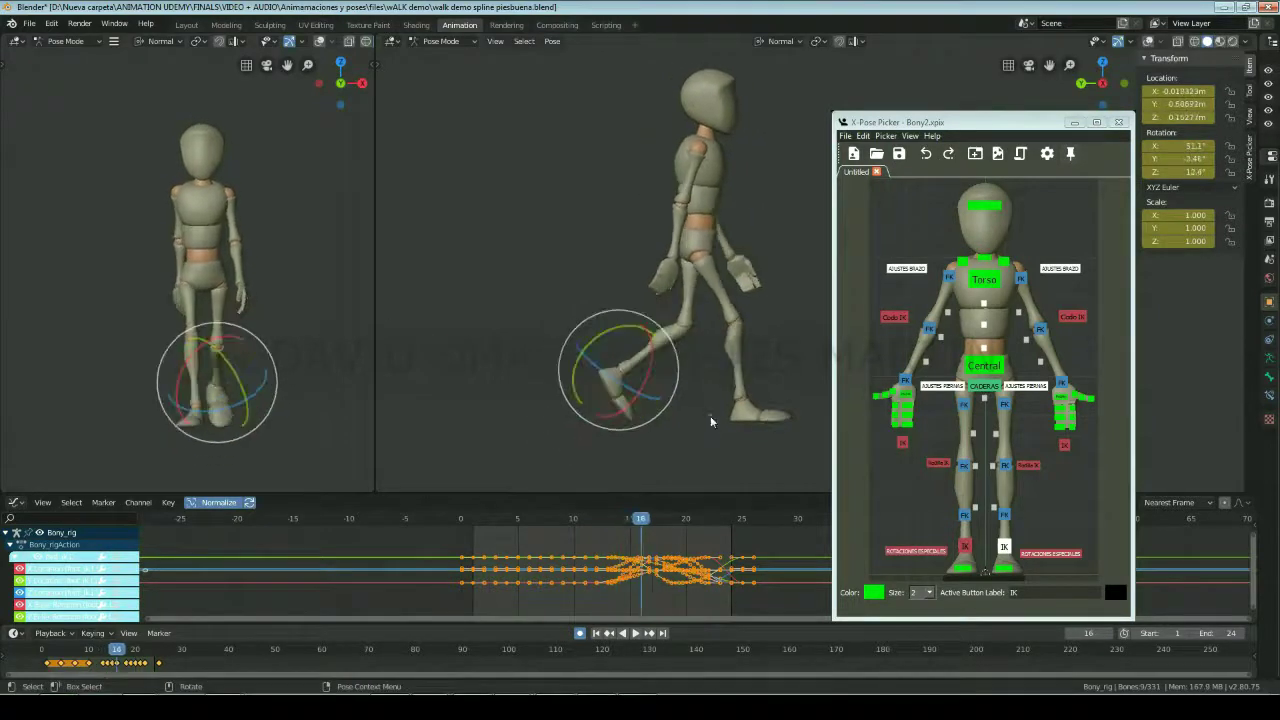
pyautogui.scroll(3, 705, 391)
pyautogui.scroll(2, 611, 388)
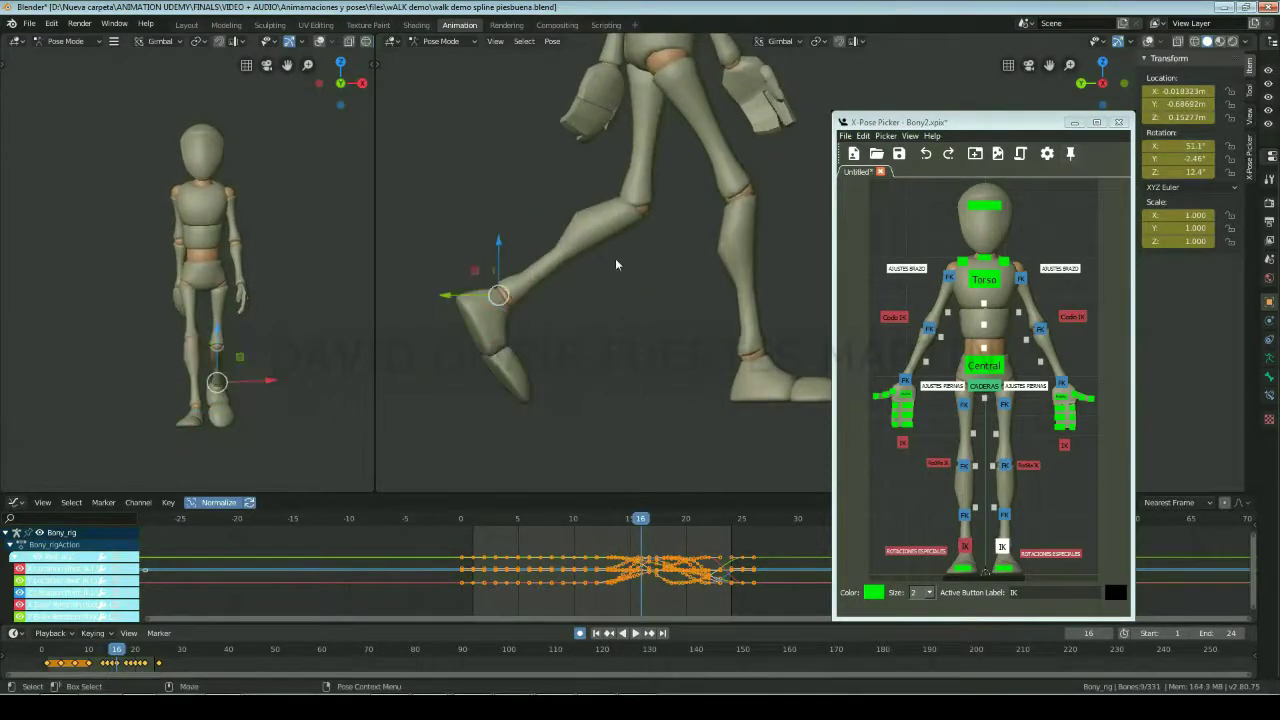
pyautogui.press('g')
pyautogui.press('z')
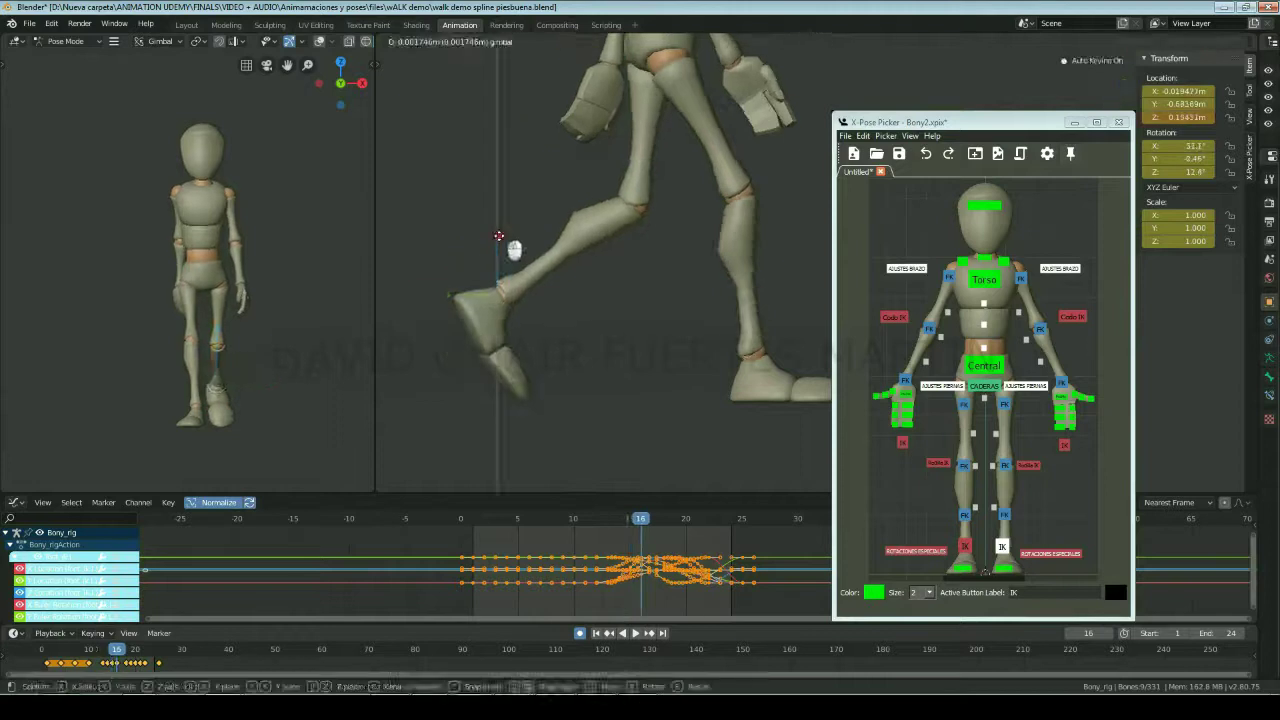
pyautogui.click(498, 236)
pyautogui.scroll(-4, 631, 280)
pyautogui.press('space')
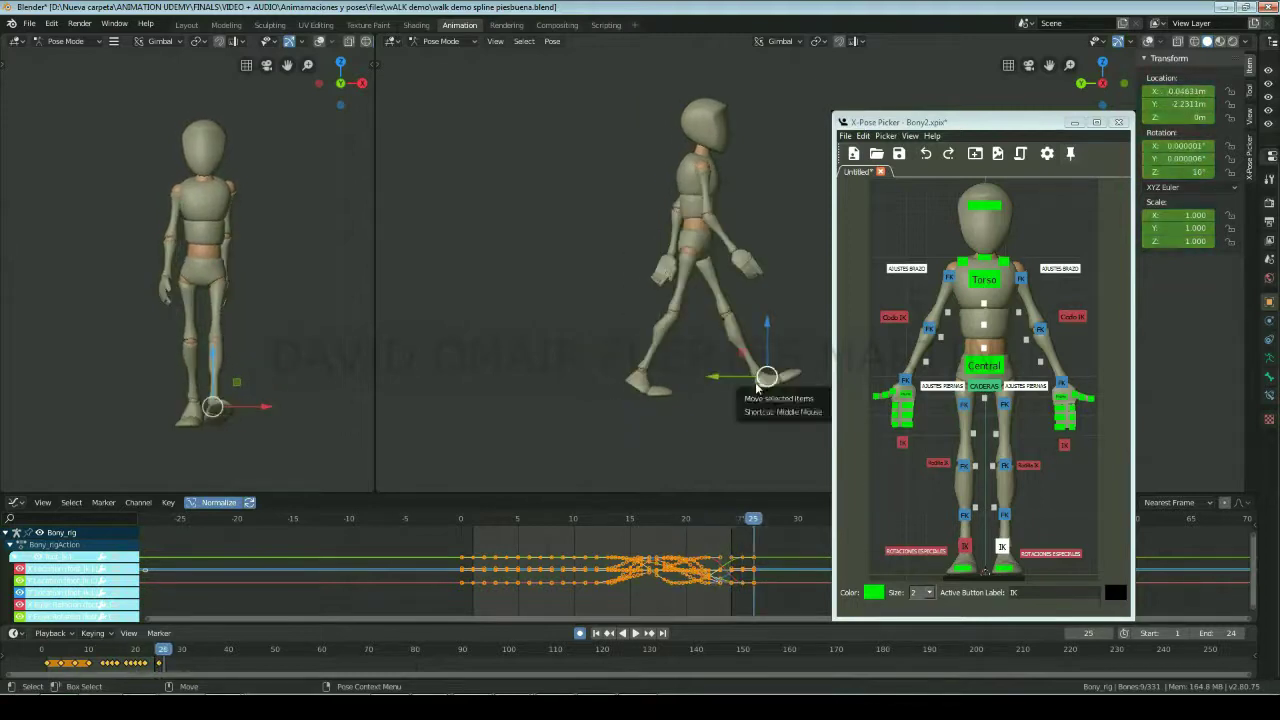
# Step: Nudge the foot at frame 25 and compare the pose across frames 23–25
pyautogui.moveTo(757, 386); pyautogui.dragTo(763, 374)
pyautogui.press('Left')
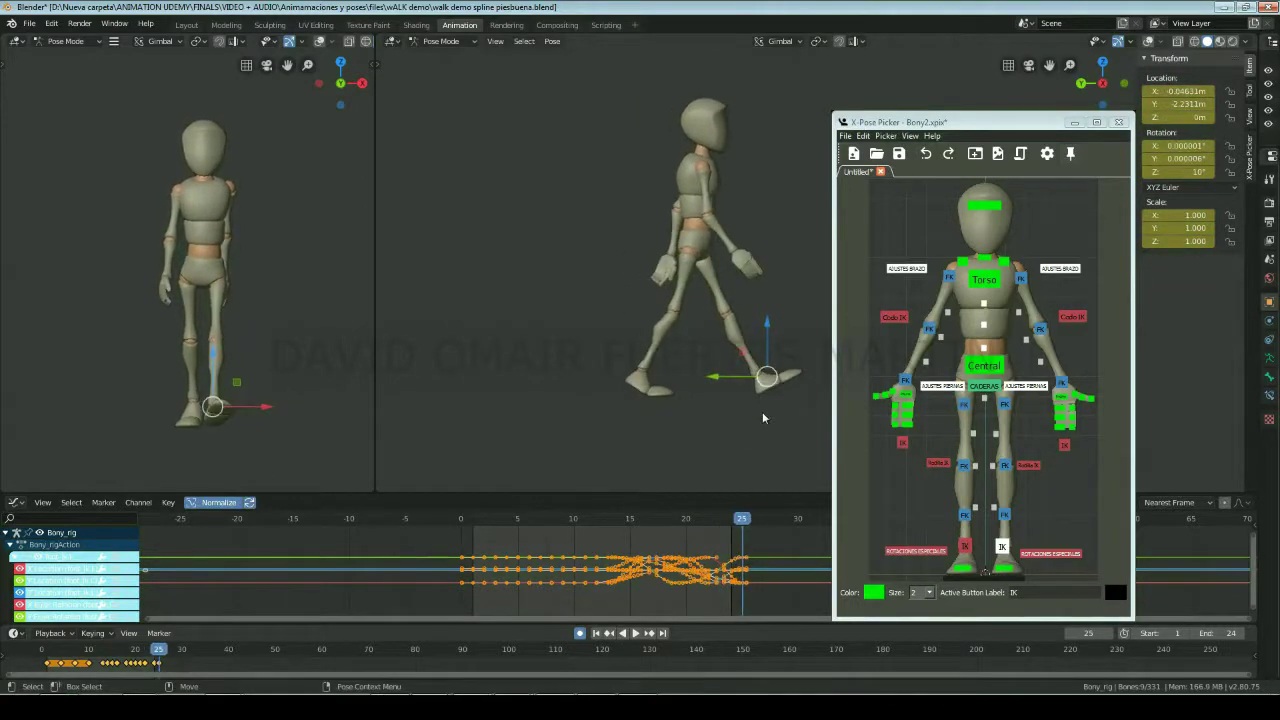
pyautogui.press('g')
pyautogui.rightClick(733, 332)
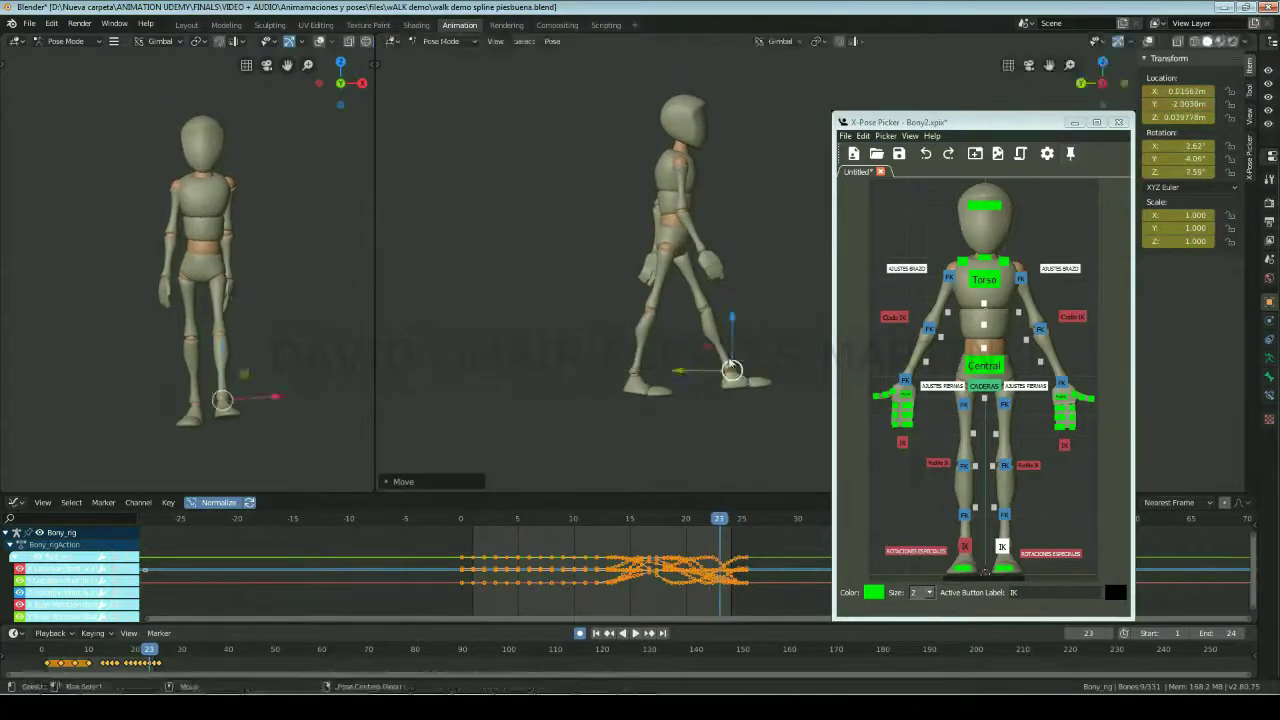
pyautogui.press('Left')
pyautogui.press('Right')
pyautogui.press('Right')
pyautogui.press('Left')
pyautogui.press('Left')
pyautogui.press('Right')
pyautogui.press('Right')
pyautogui.press('Right')
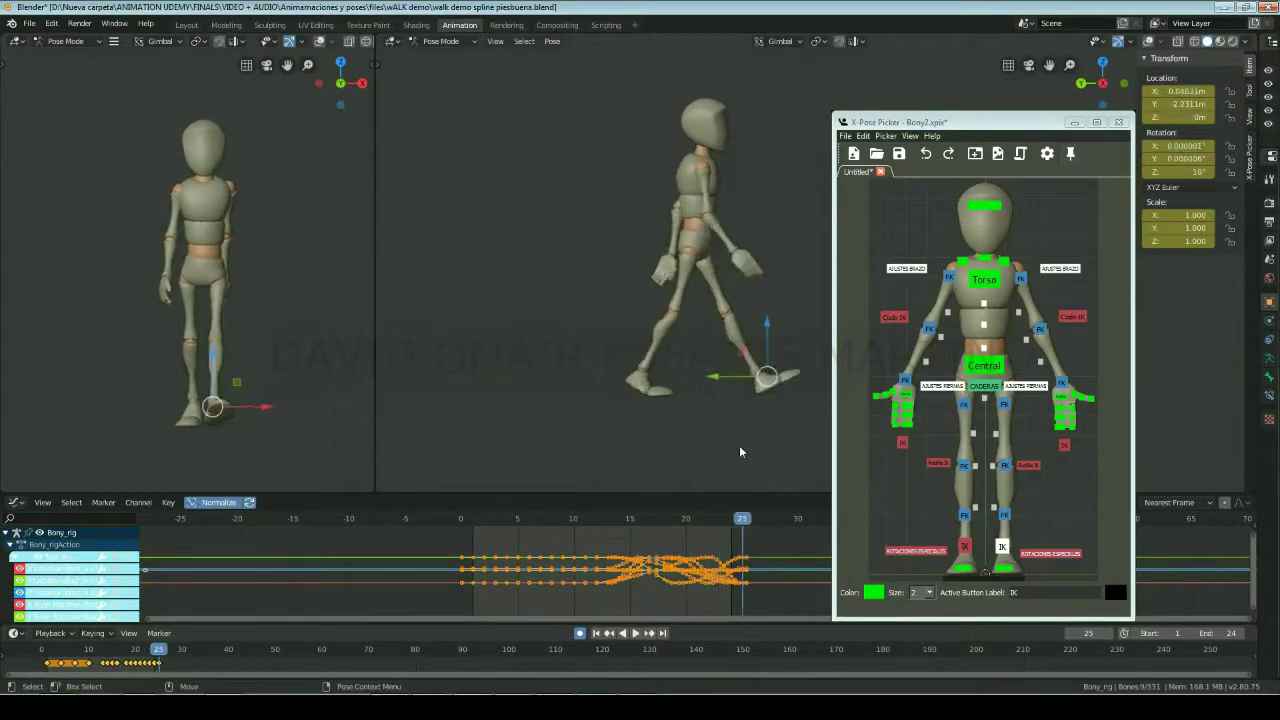
pyautogui.press('Left')
pyautogui.press('Left')
pyautogui.press('Left')
pyautogui.press('Left')
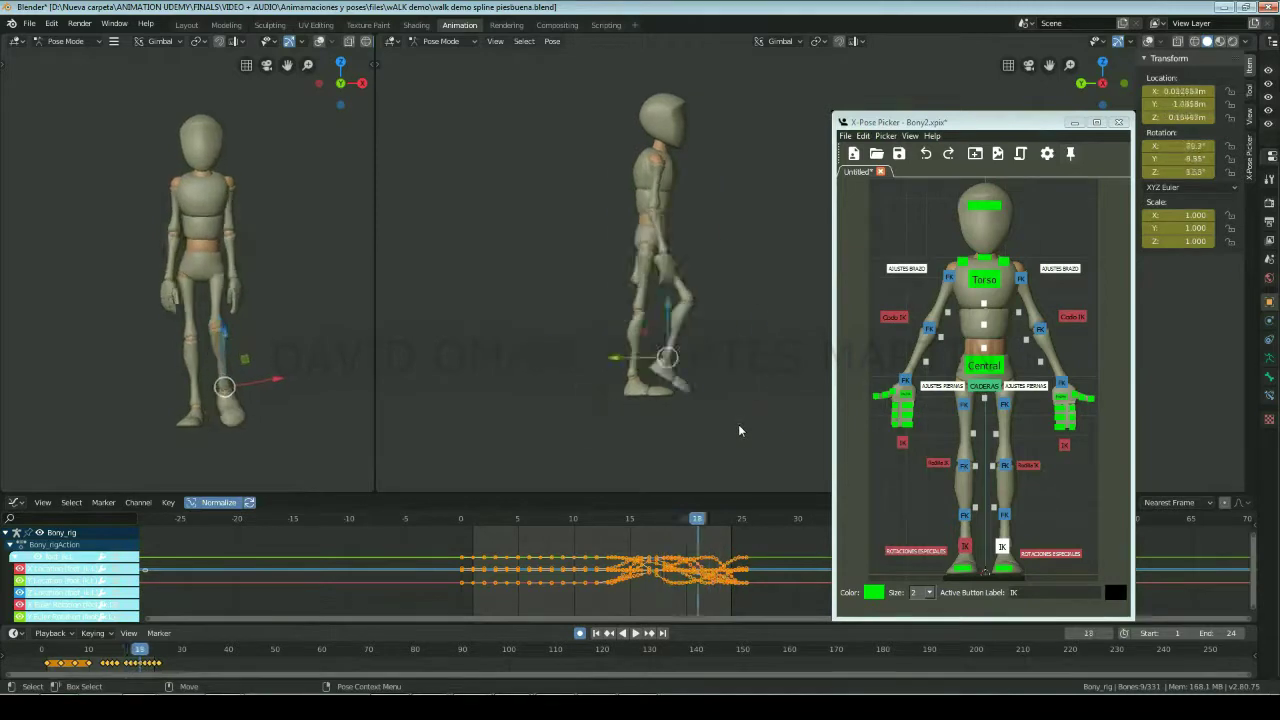
# Step: Move foot_ik.R vertically at frame 22, check frame 21, then play and scrub back to frame 2
pyautogui.press('Right')
pyautogui.press('Right')
pyautogui.press('Right')
pyautogui.press('Right')
pyautogui.press('g')
pyautogui.press('z')
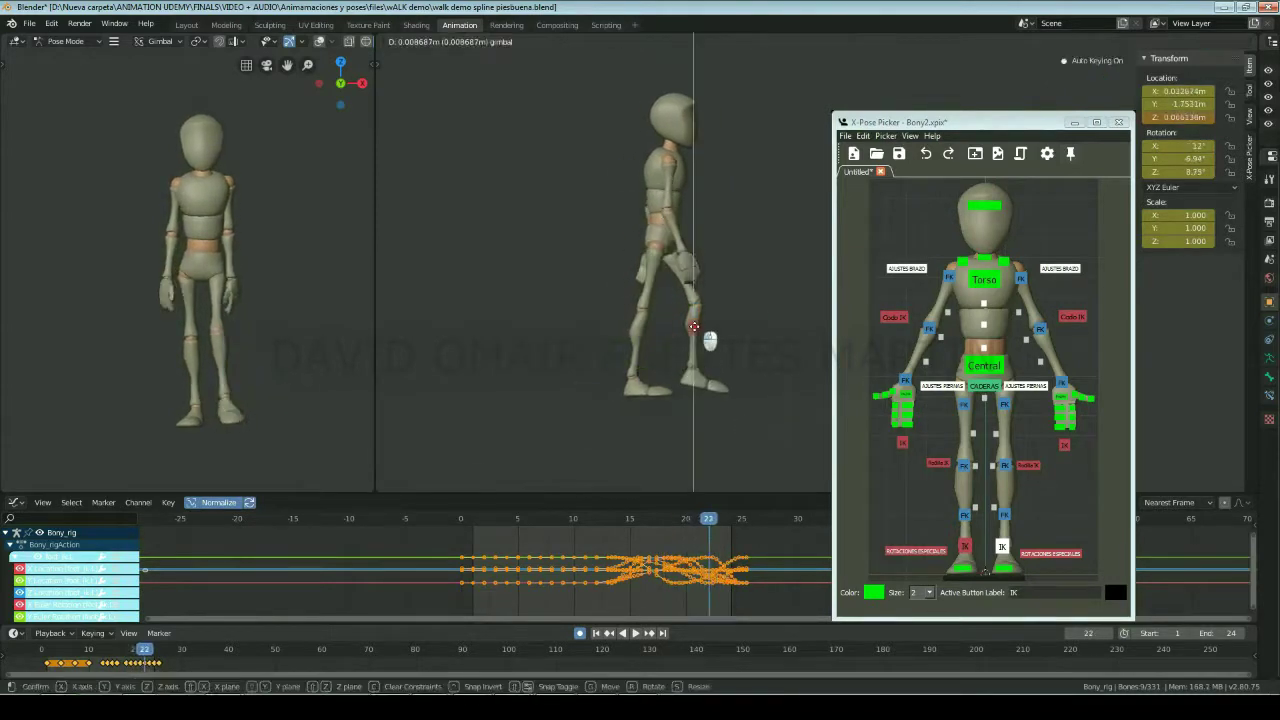
pyautogui.click(694, 327)
pyautogui.press('Left')
pyautogui.press('Right')
pyautogui.press('Left')
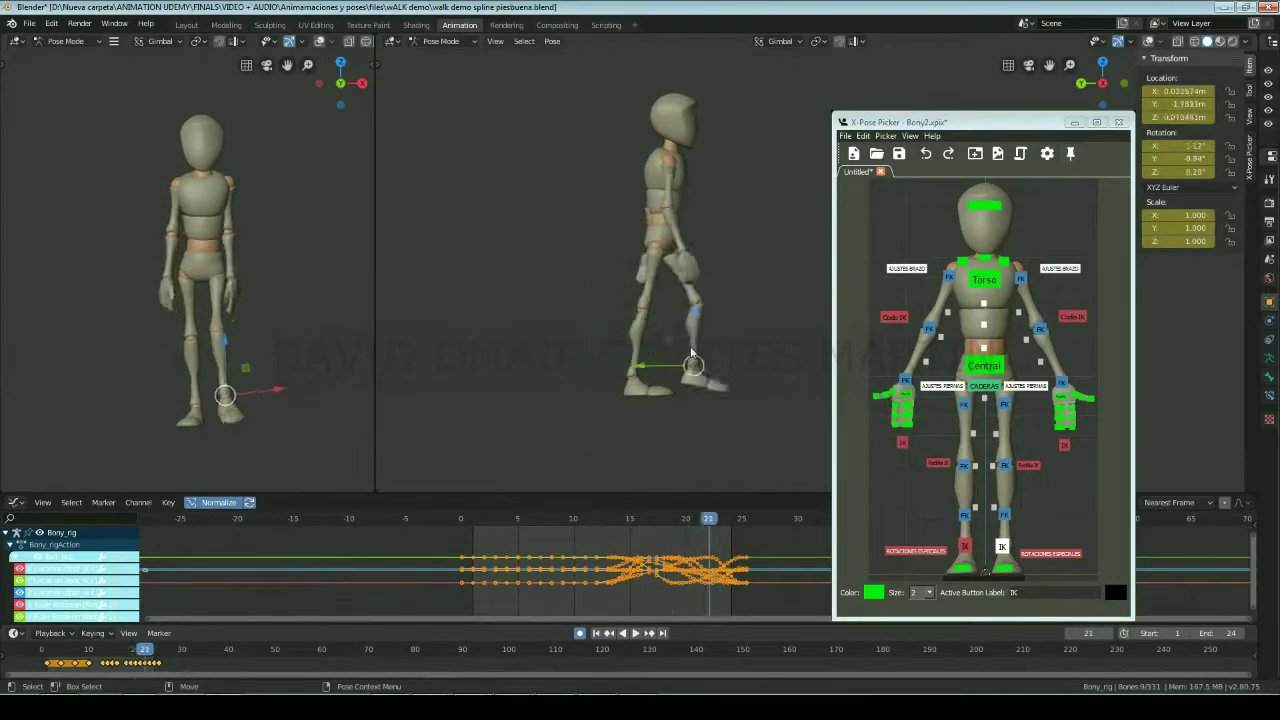
pyautogui.press('Right')
pyautogui.press('Right')
pyautogui.press('Right')
pyautogui.press('Left')
pyautogui.press('Left')
pyautogui.press('Left')
pyautogui.press('Left')
pyautogui.press('Left')
pyautogui.press('Right')
pyautogui.press('Right')
pyautogui.press('Right')
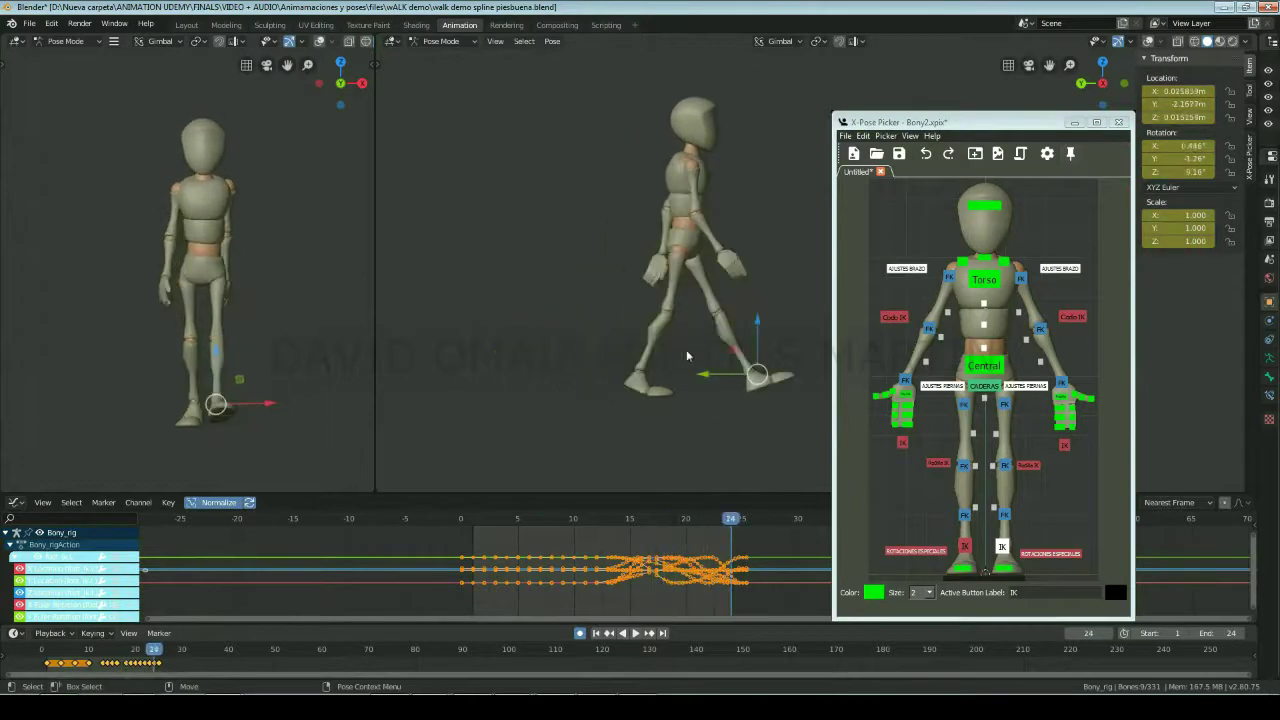
pyautogui.press('space')
pyautogui.moveTo(481, 519); pyautogui.dragTo(491, 521)
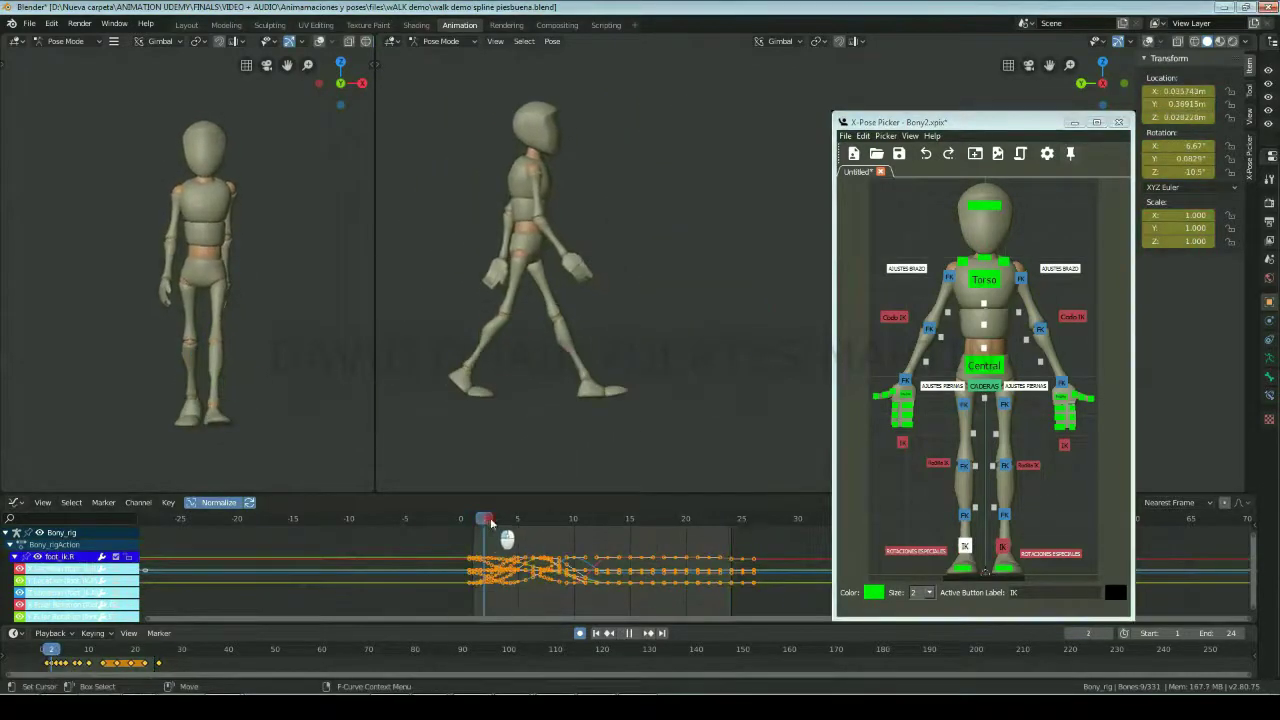
# Step: Select the right heel control and reduce its tilt to about 22.9° on frame 3
pyautogui.click(915, 550)
pyautogui.scroll(3, 780, 312)
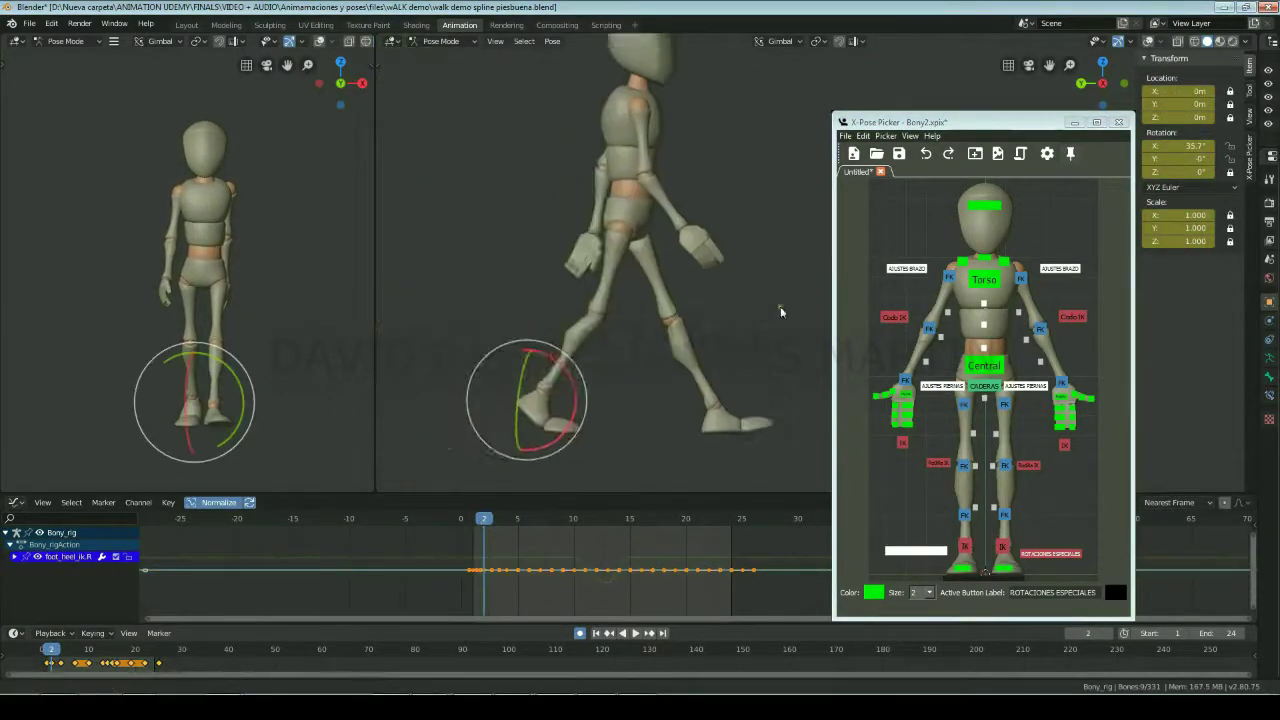
pyautogui.press('Left')
pyautogui.press('Left')
pyautogui.press('Right')
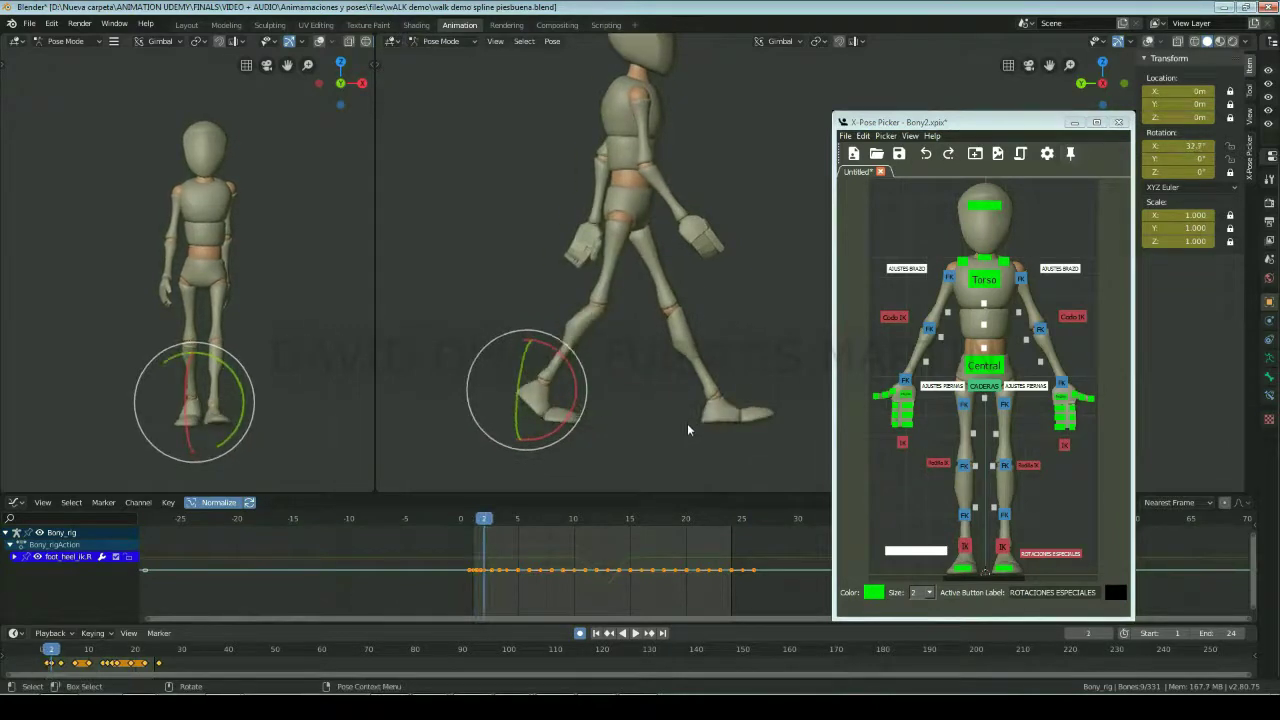
pyautogui.press('Right')
pyautogui.press('Left')
pyautogui.press('Right')
pyautogui.press('Left')
pyautogui.press('Right')
pyautogui.moveTo(525, 368); pyautogui.dragTo(560, 338)
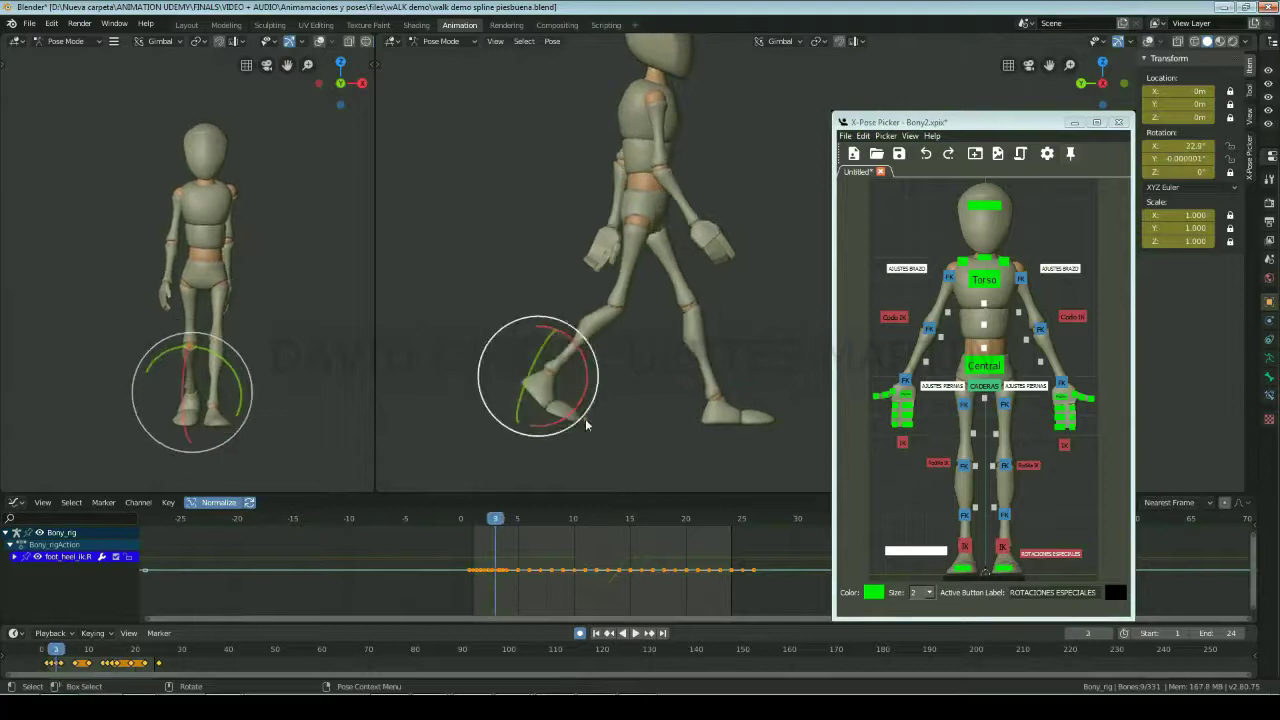
# Step: Rotate the heel to about 17.5° on frame 4, then reposition the right foot IK
pyautogui.press('Right')
pyautogui.press('Left')
pyautogui.press('Right')
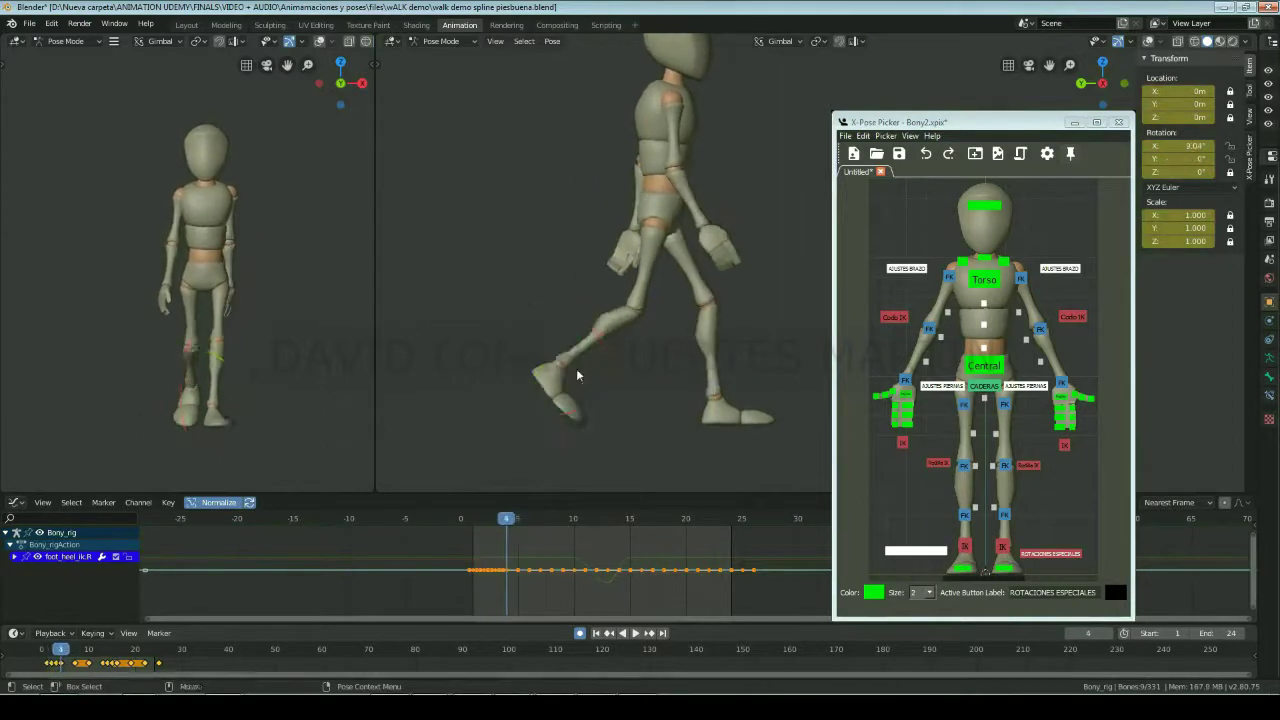
pyautogui.moveTo(590, 372)
pyautogui.mouseDown()
pyautogui.moveTo(601, 350)
pyautogui.moveTo(627, 399)
pyautogui.mouseUp()
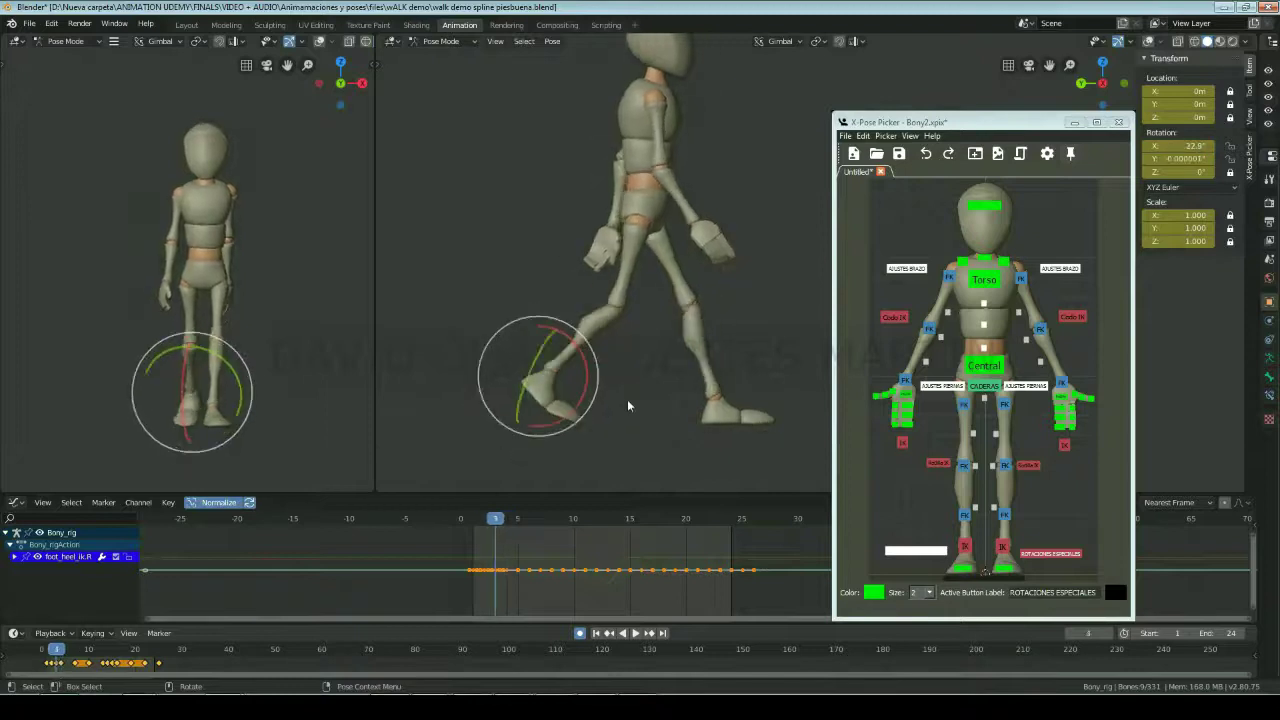
pyautogui.click(571, 366)
pyautogui.press('g')
pyautogui.click(539, 360)
# Step: Flip between frames 3 and 4 to compare the right foot pose, zoomed in and out
pyautogui.press('Left')
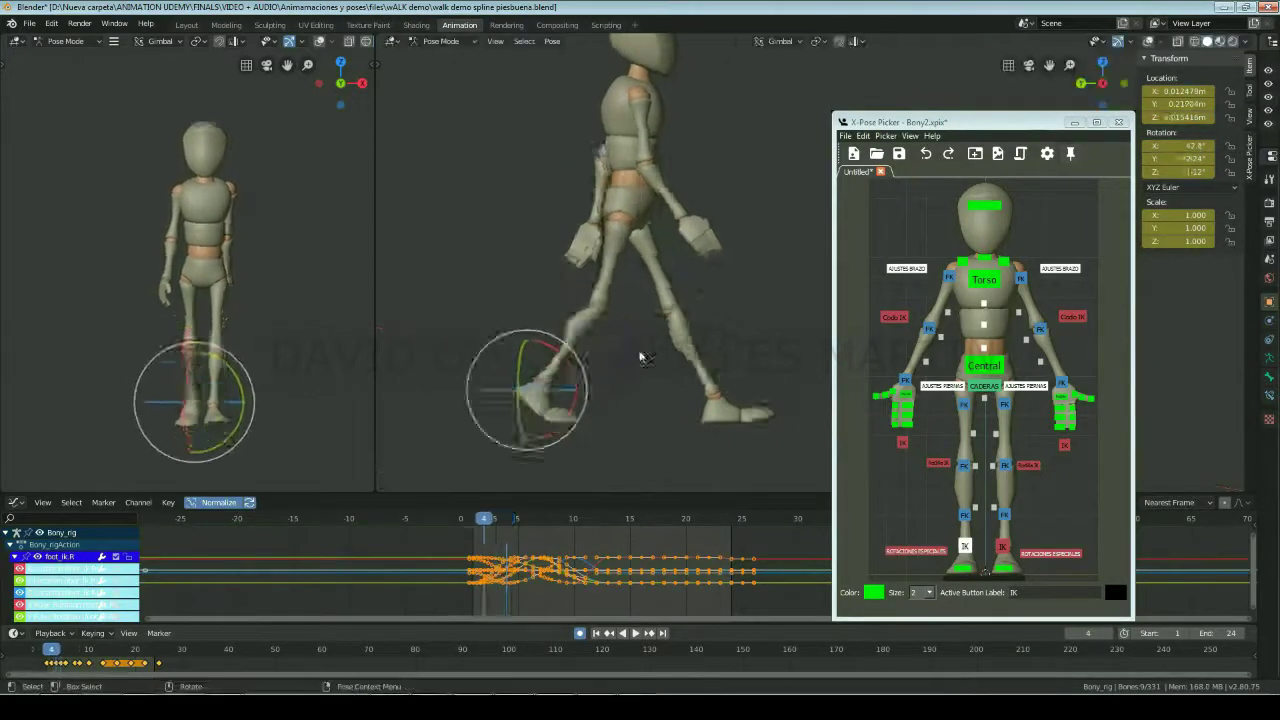
pyautogui.press('Right')
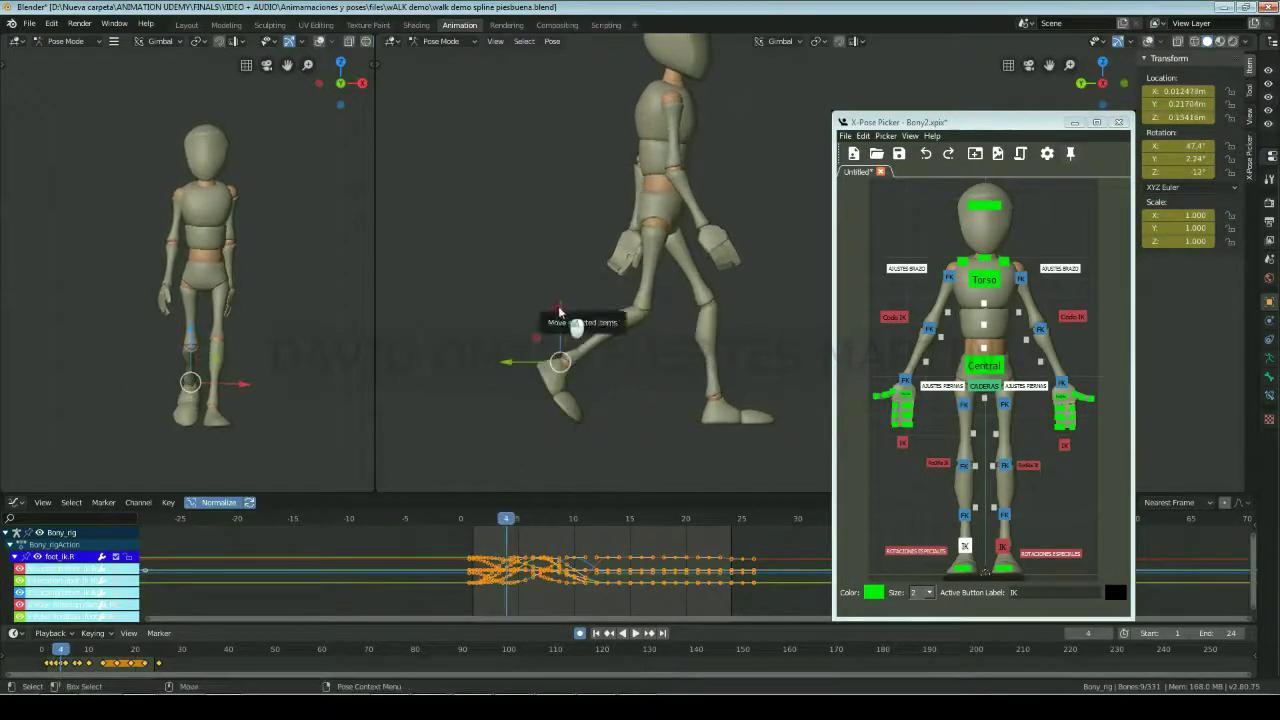
pyautogui.press('Left')
pyautogui.press('Right')
pyautogui.keyDown('ctrl'); pyautogui.moveTo(590, 375); pyautogui.dragTo(678, 267, button='middle'); pyautogui.keyUp('ctrl')
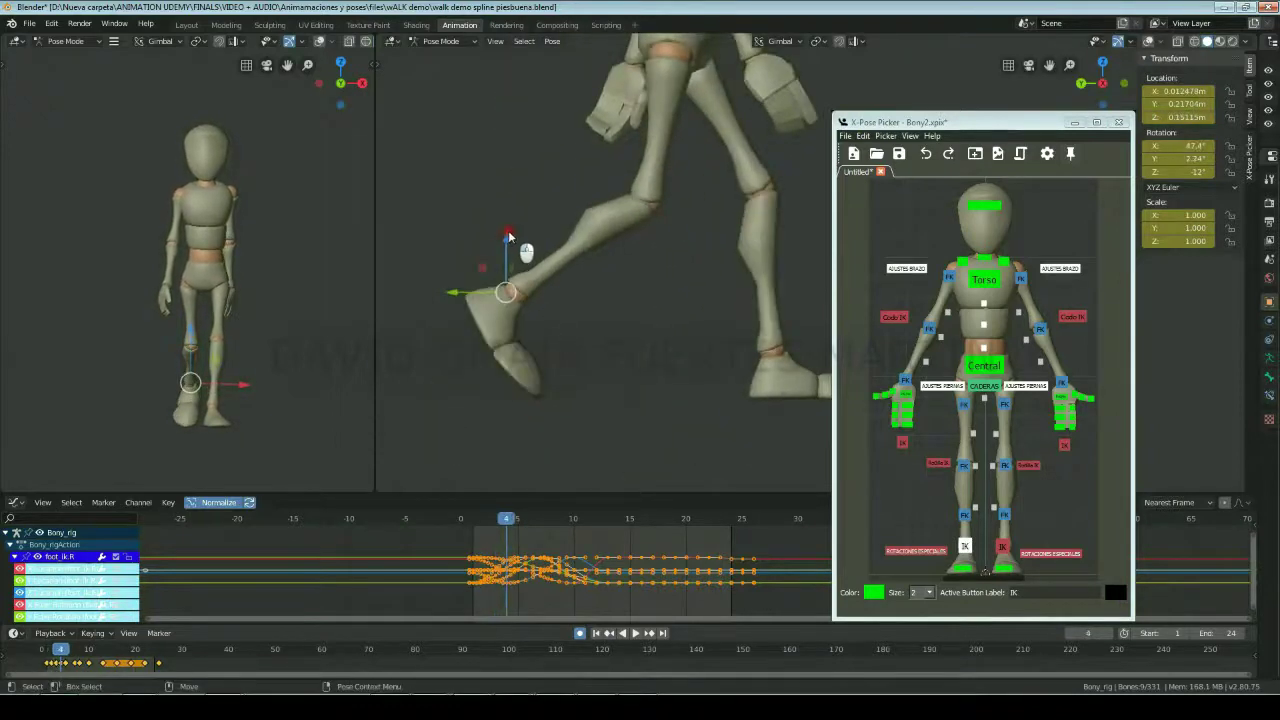
pyautogui.press('Left')
pyautogui.press('Right')
pyautogui.press('Left')
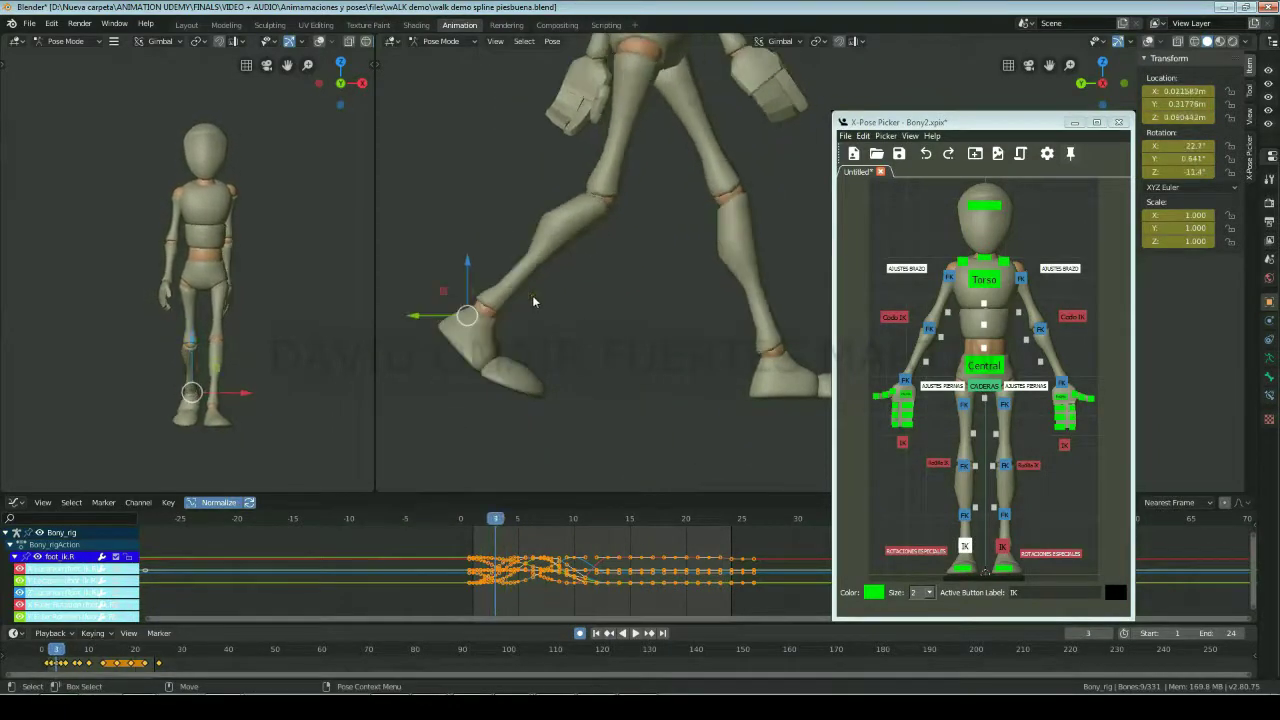
pyautogui.press('Right')
pyautogui.press('Left')
pyautogui.press('Right')
pyautogui.press('Left')
pyautogui.press('Right')
pyautogui.keyDown('ctrl'); pyautogui.moveTo(679, 322); pyautogui.dragTo(516, 408, button='middle'); pyautogui.keyUp('ctrl')
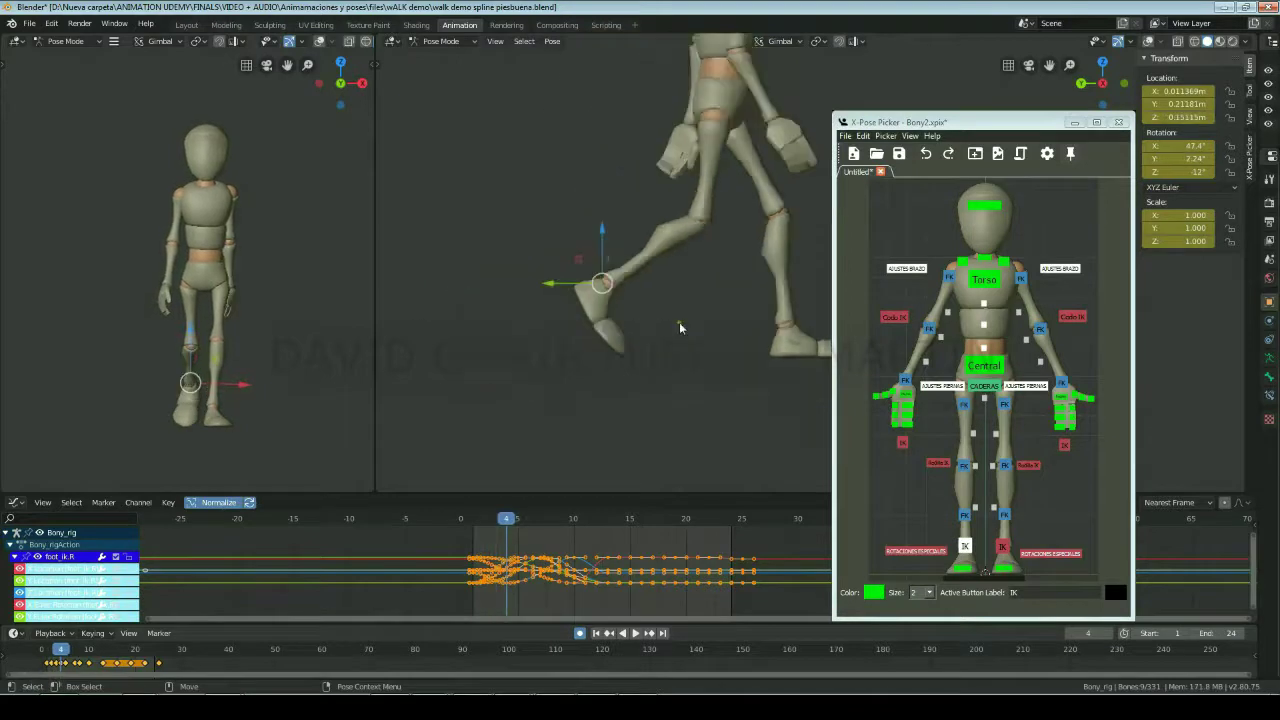
pyautogui.press('Left')
pyautogui.press('Right')
# Step: Step through the cycle's swing and contact frames 8–14 to review the right foot
pyautogui.press('Left')
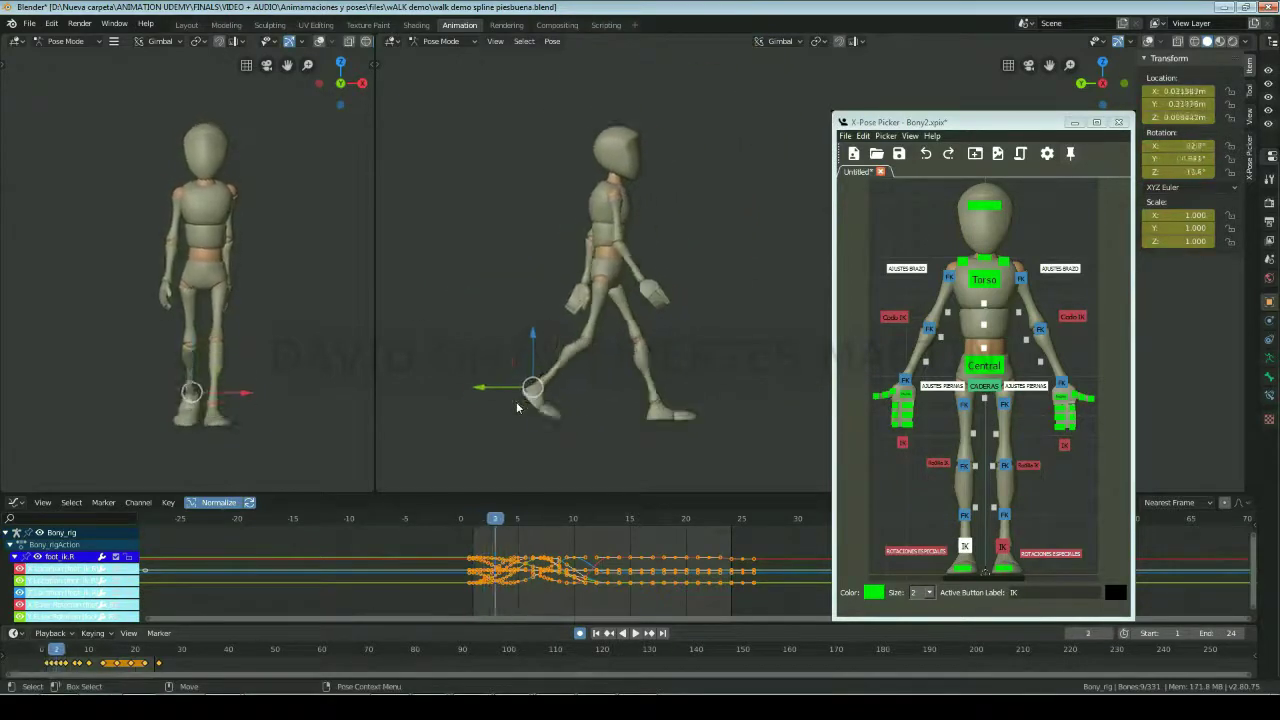
pyautogui.press('Left')
pyautogui.press('Left')
pyautogui.press('Left')
pyautogui.press('Right')
pyautogui.press('Right')
pyautogui.press('Right')
pyautogui.press('Right')
pyautogui.press('Left')
pyautogui.press('Left')
pyautogui.press('Left')
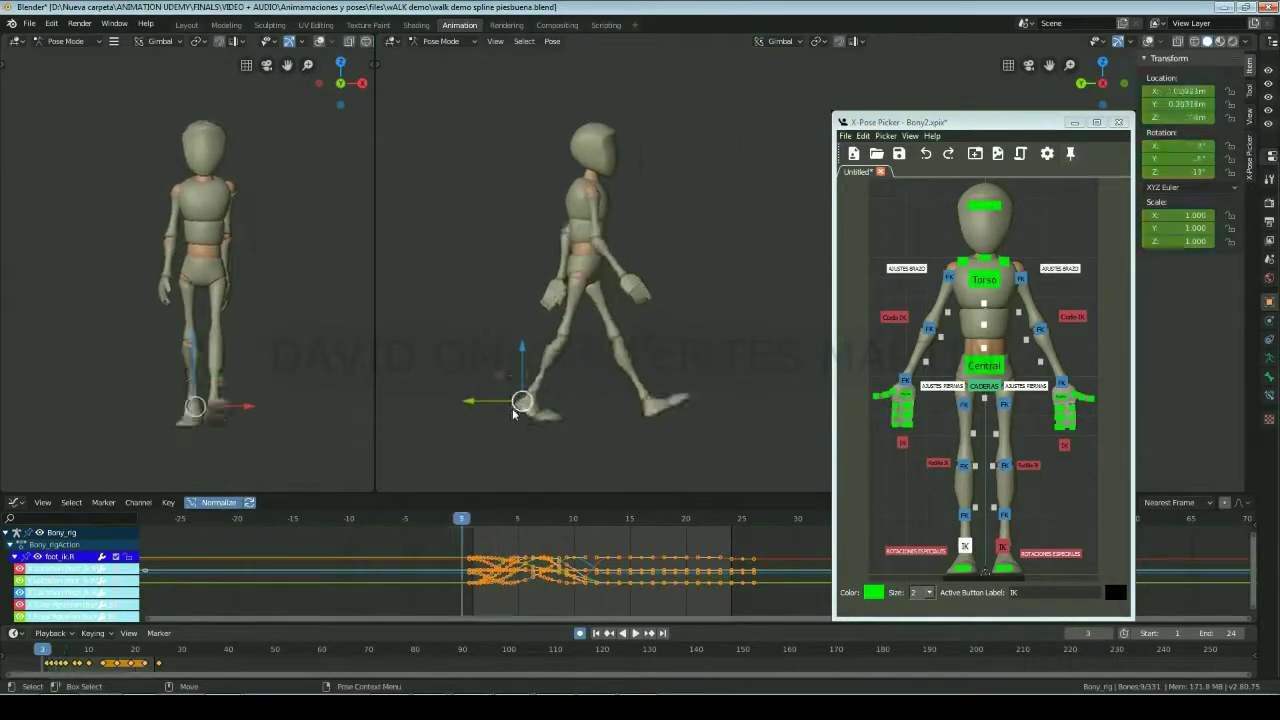
pyautogui.press('Right')
pyautogui.press('Right')
pyautogui.press('Right')
pyautogui.press('Left')
pyautogui.press('Left')
pyautogui.press('Right')
pyautogui.press('Right')
pyautogui.press('Right')
pyautogui.press('Right')
pyautogui.press('Right')
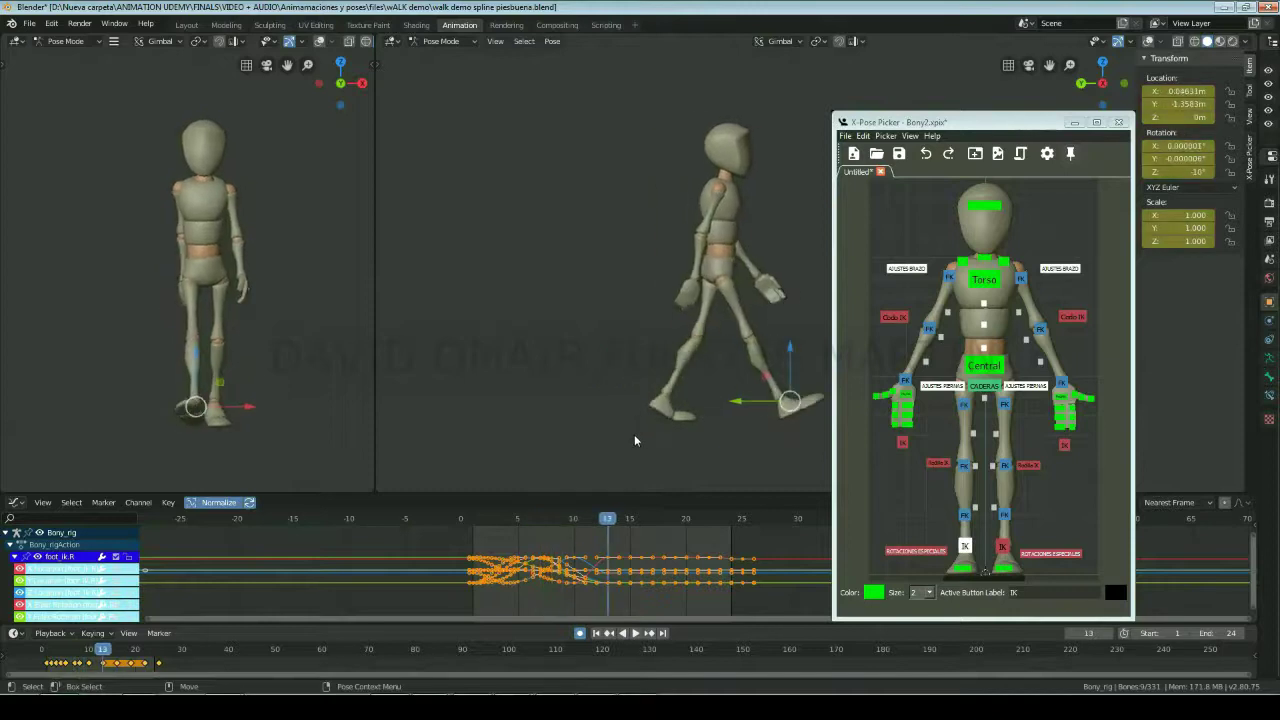
pyautogui.press('Right')
pyautogui.press('Left')
pyautogui.press('Left')
pyautogui.press('Left')
pyautogui.press('Right')
pyautogui.press('Right')
pyautogui.press('Right')
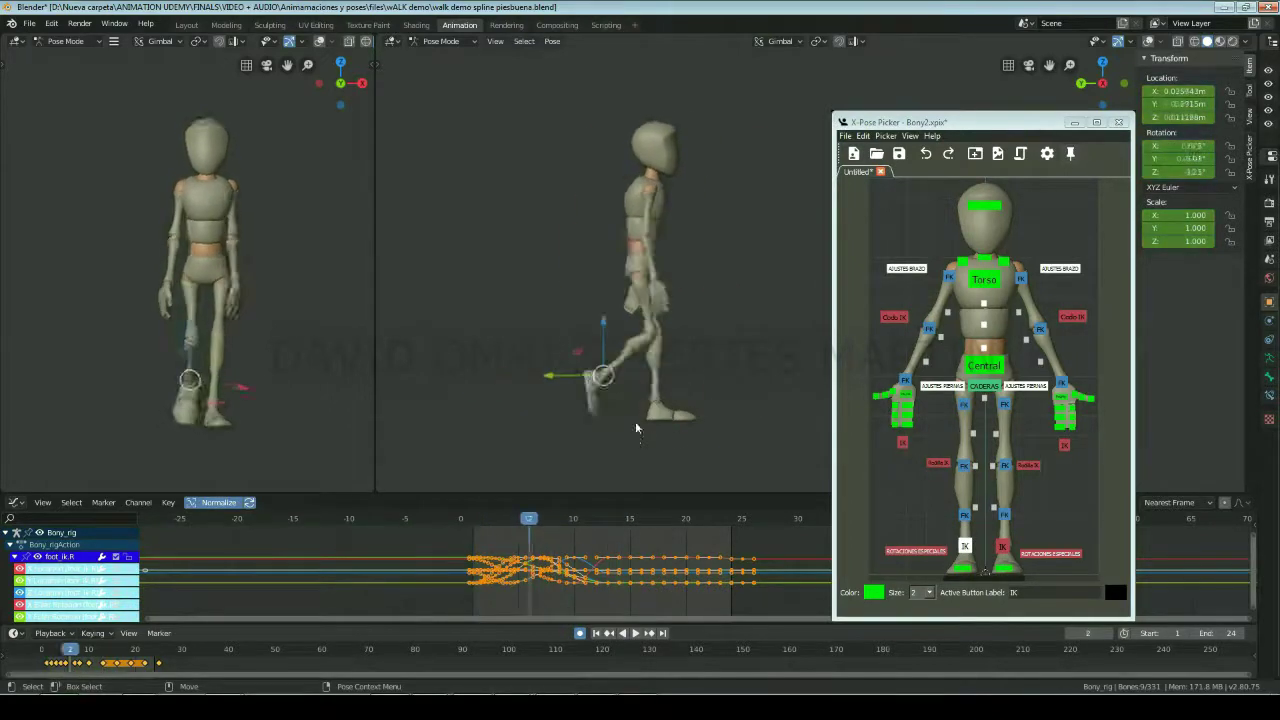
pyautogui.press('Right')
pyautogui.press('Right')
pyautogui.press('Right')
pyautogui.press('Right')
pyautogui.press('Right')
pyautogui.press('Left')
pyautogui.press('Left')
pyautogui.press('Left')
pyautogui.press('Left')
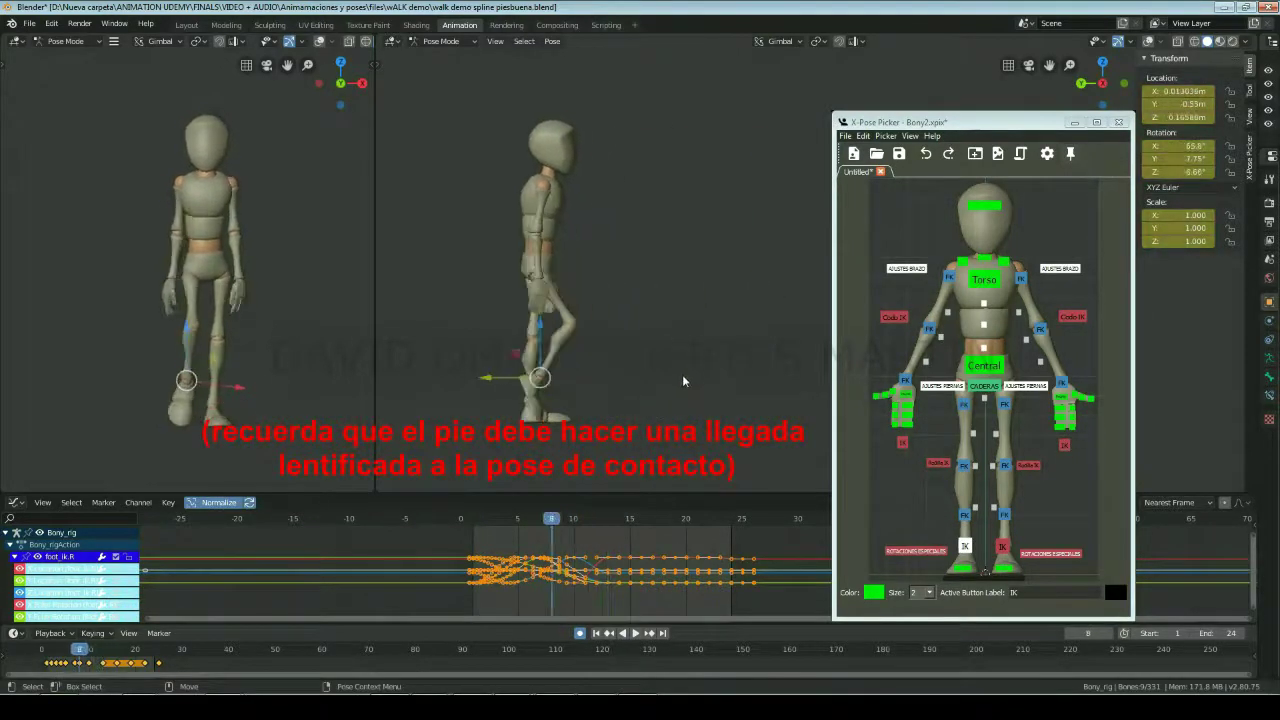
pyautogui.press('Right')
pyautogui.press('Right')
pyautogui.press('Right')
pyautogui.press('Right')
pyautogui.press('Right')
pyautogui.press('Right')
pyautogui.press('Left')
pyautogui.press('Right')
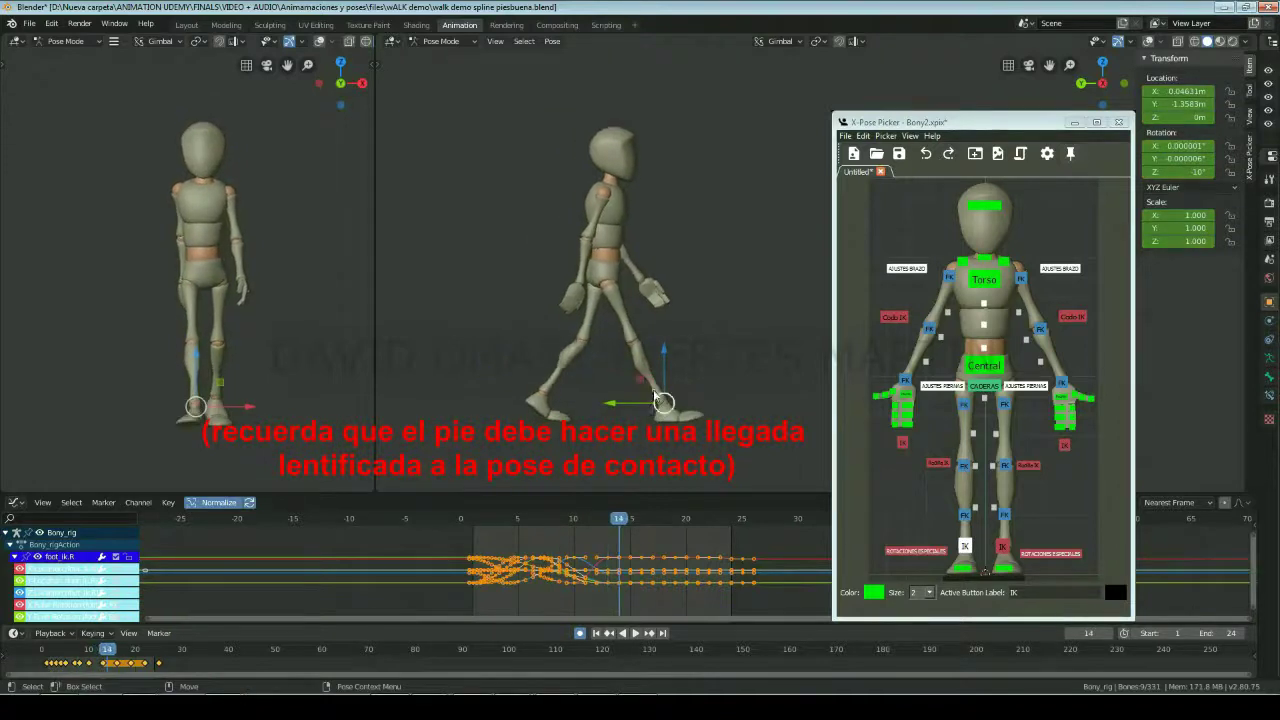
pyautogui.press('Left')
pyautogui.press('Left')
pyautogui.press('Left')
pyautogui.press('Left')
pyautogui.press('Right')
pyautogui.press('Right')
pyautogui.press('Right')
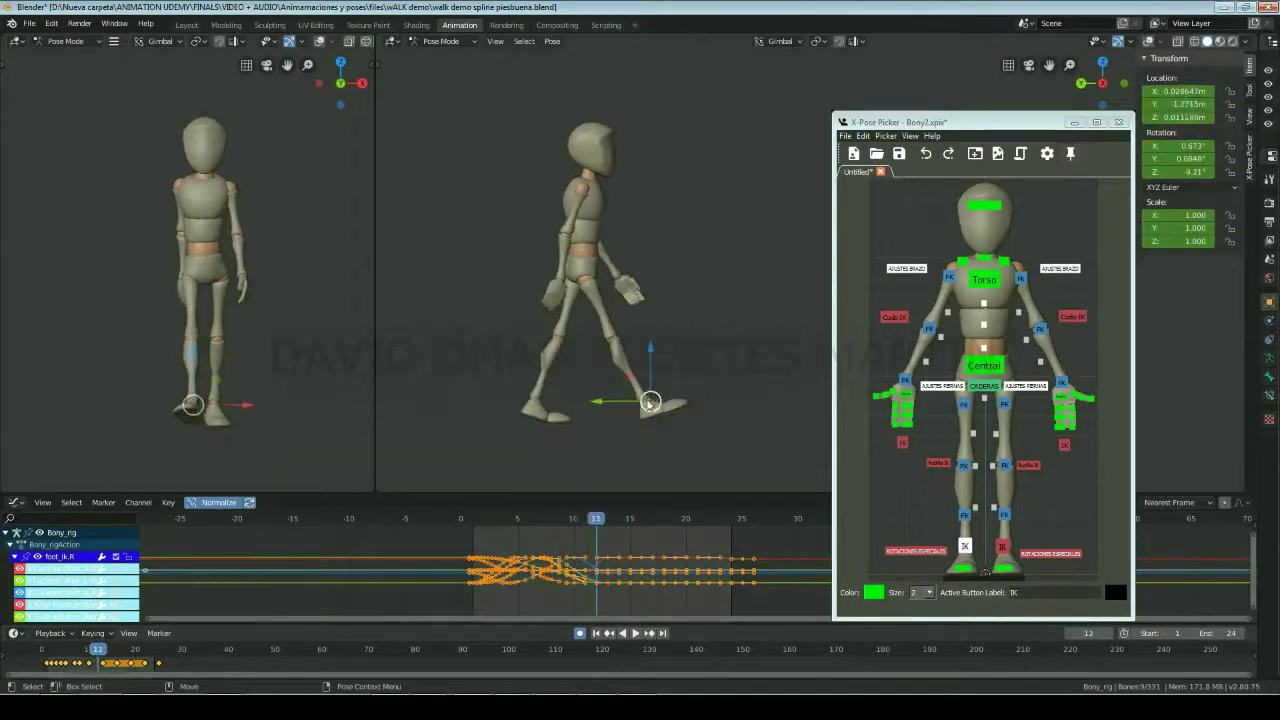
pyautogui.press('Left')
pyautogui.press('Left')
pyautogui.press('Right')
pyautogui.press('Left')
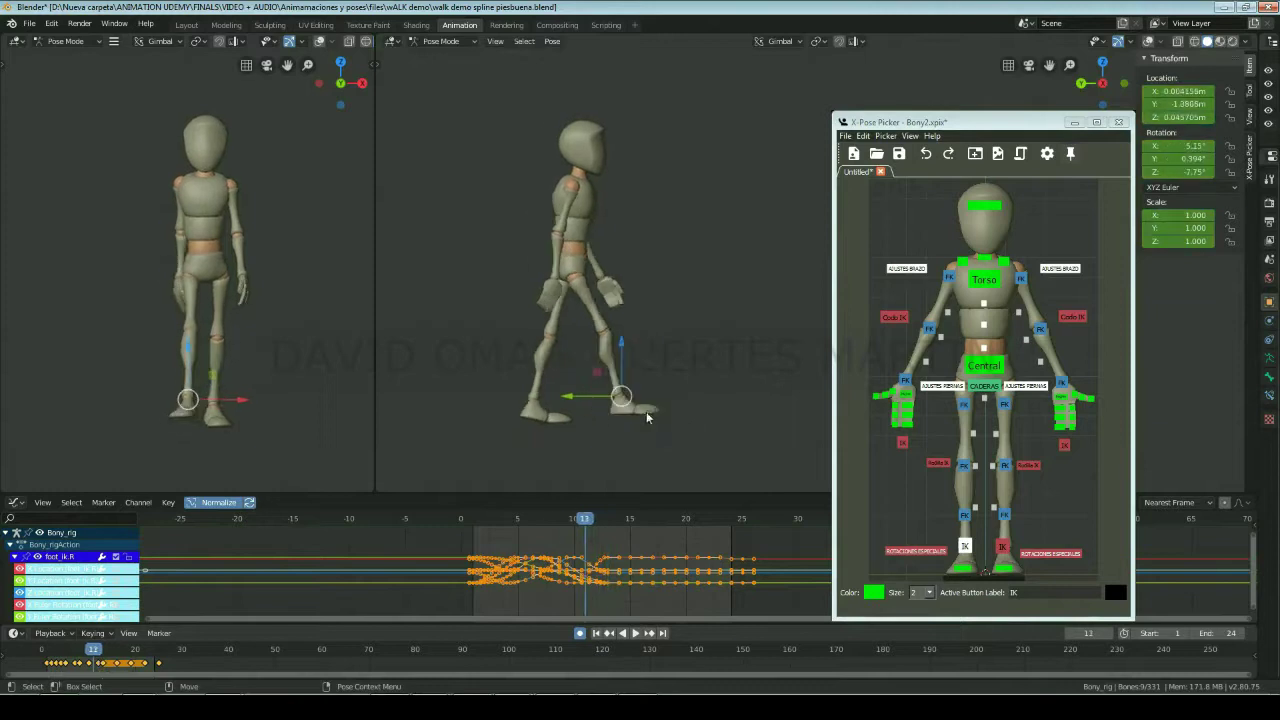
pyautogui.press('Left')
pyautogui.press('Right')
pyautogui.press('Left')
pyautogui.press('Right')
pyautogui.press('Left')
pyautogui.press('Right')
pyautogui.press('Left')
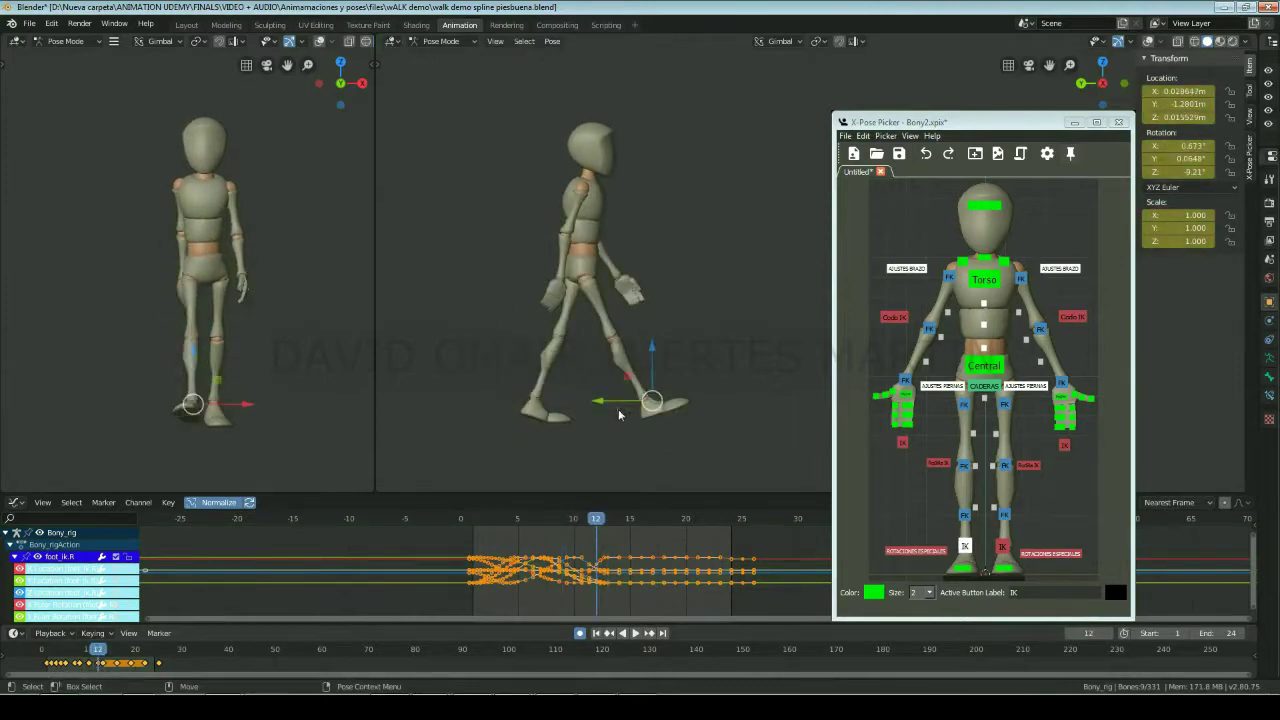
pyautogui.press('Right')
# Step: Move the right foot control forward along Y on frames 12 and 11
pyautogui.press('g')
pyautogui.press('y')
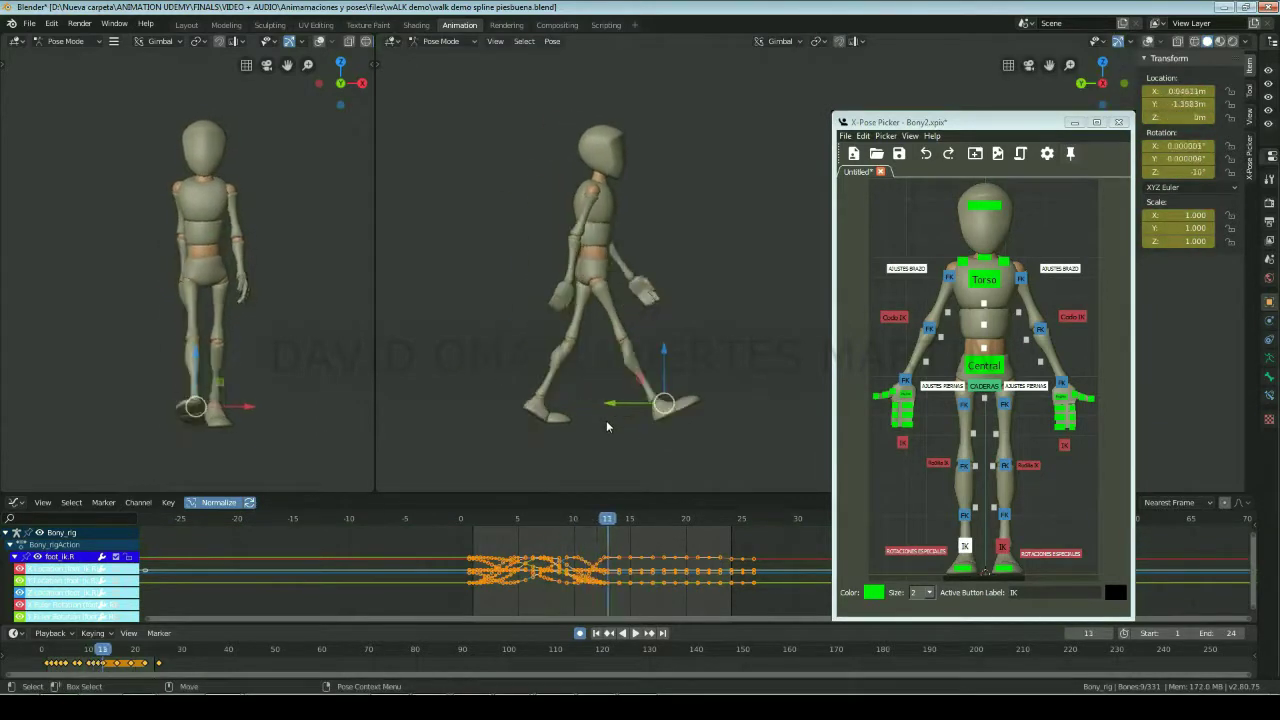
pyautogui.click(636, 408)
pyautogui.press('Right')
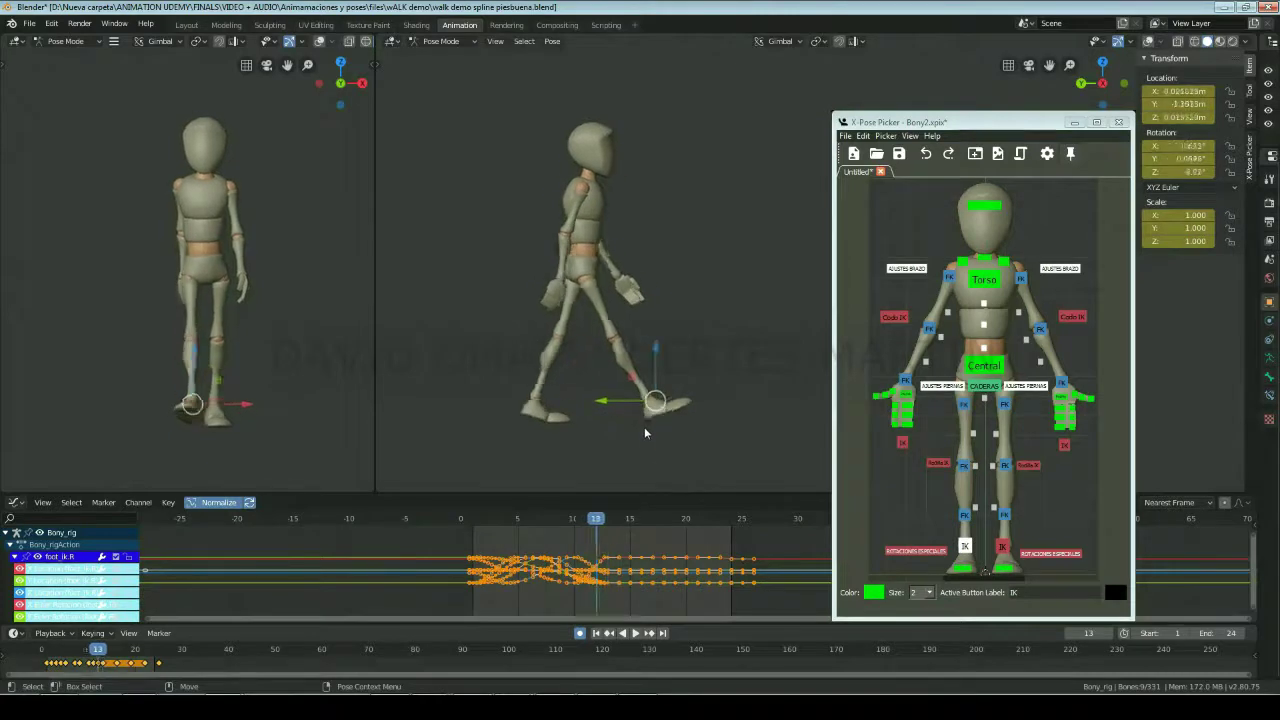
pyautogui.press('Right')
pyautogui.press('Right')
pyautogui.press('Left')
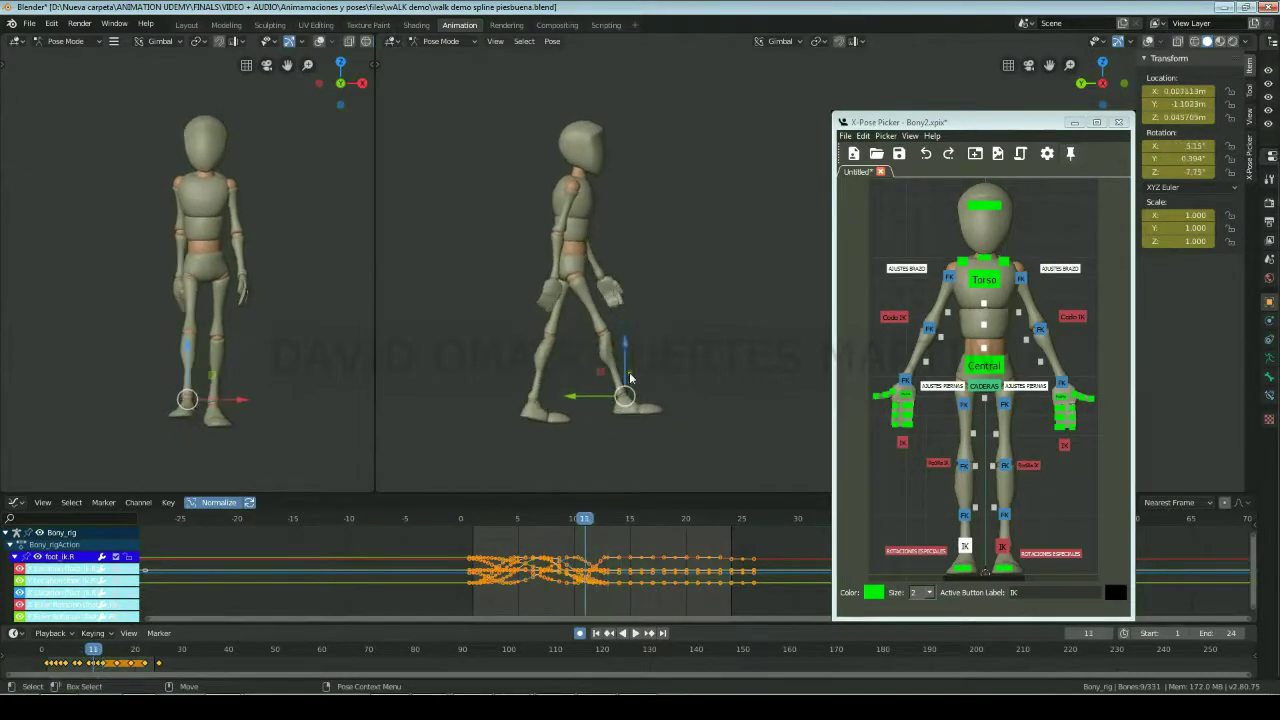
pyautogui.click(625, 345)
# Step: Replay the walk, return to frame 2, and deselect the foot IK control
pyautogui.press('Right')
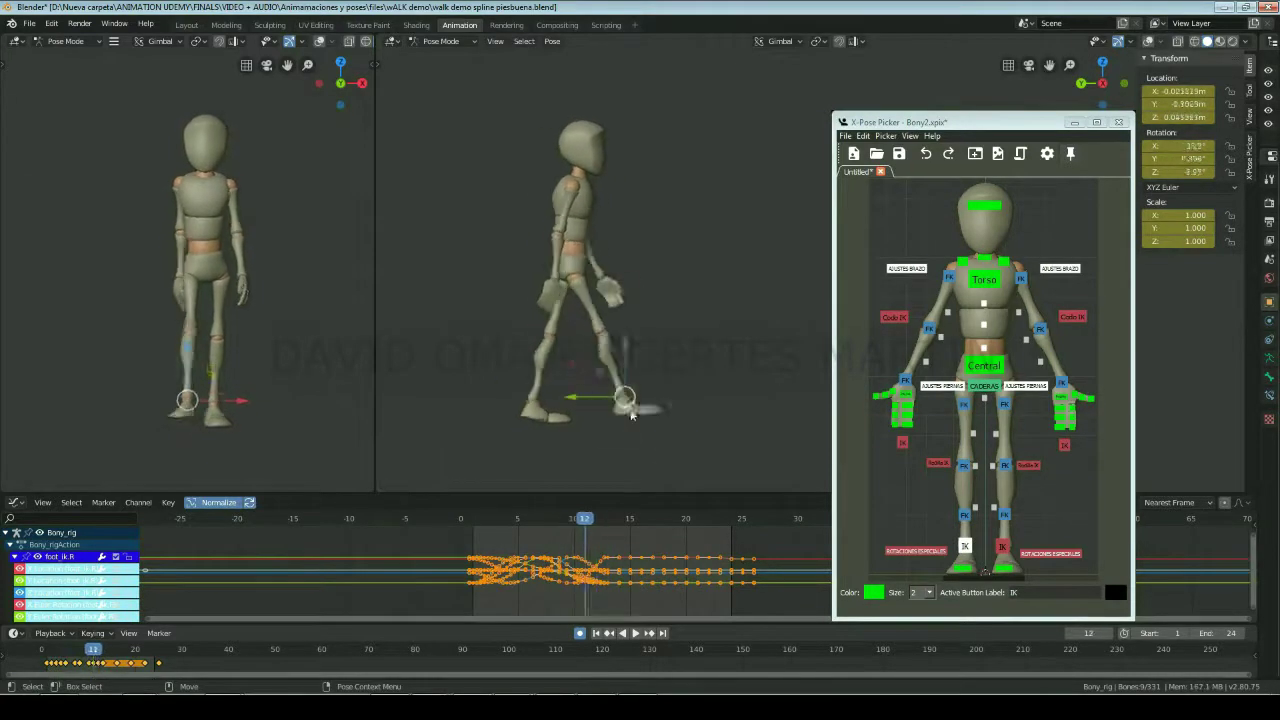
pyautogui.press('Right')
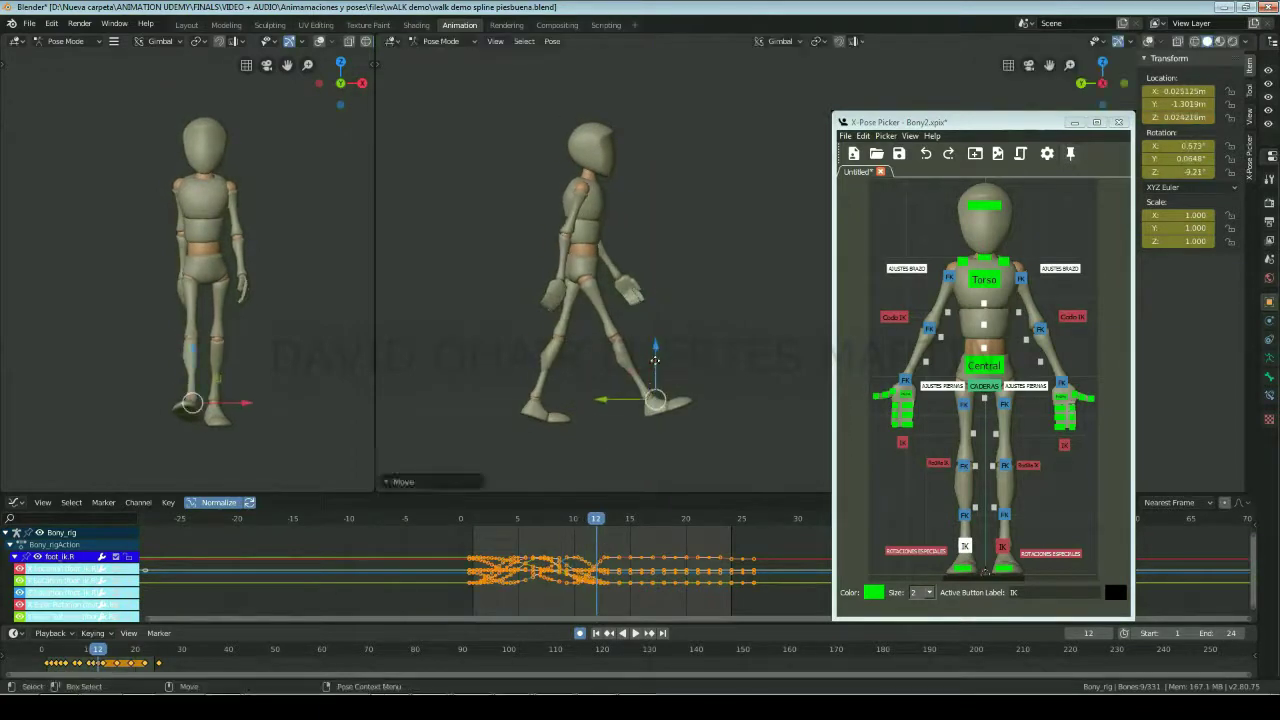
pyautogui.press('Left')
pyautogui.press('Left')
pyautogui.press('Left')
pyautogui.press('Left')
pyautogui.press('space')
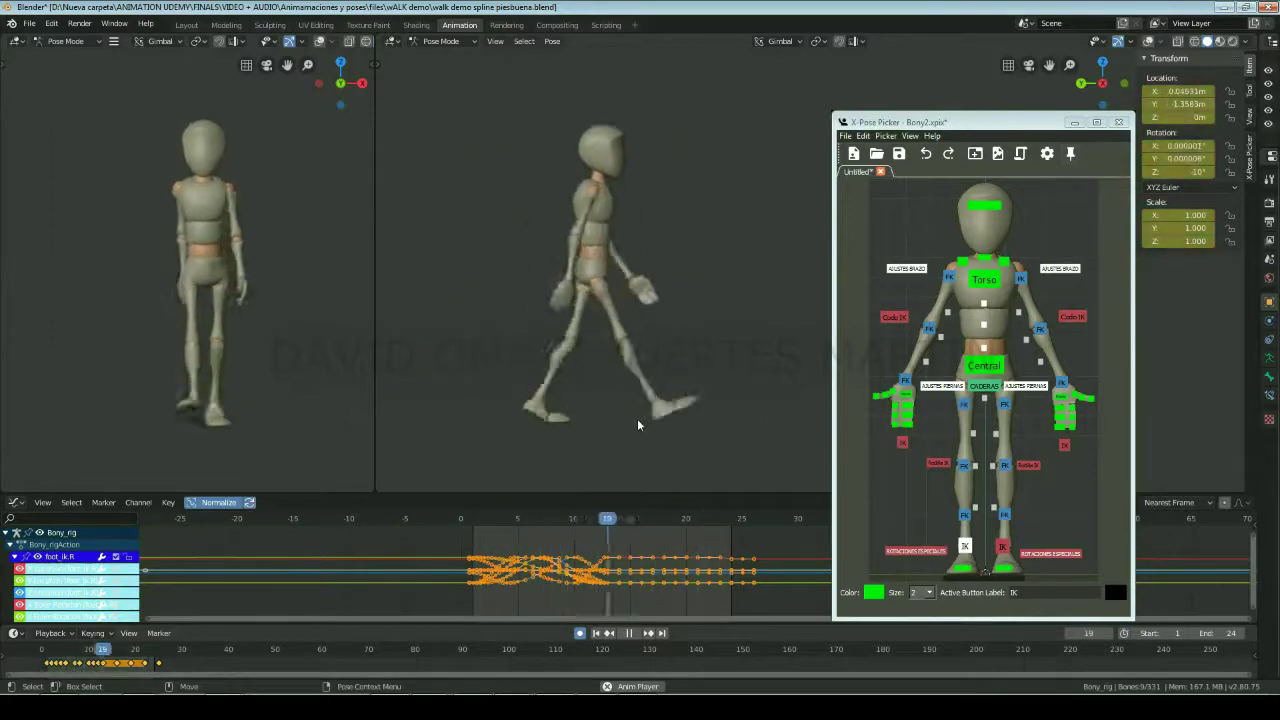
pyautogui.press('space')
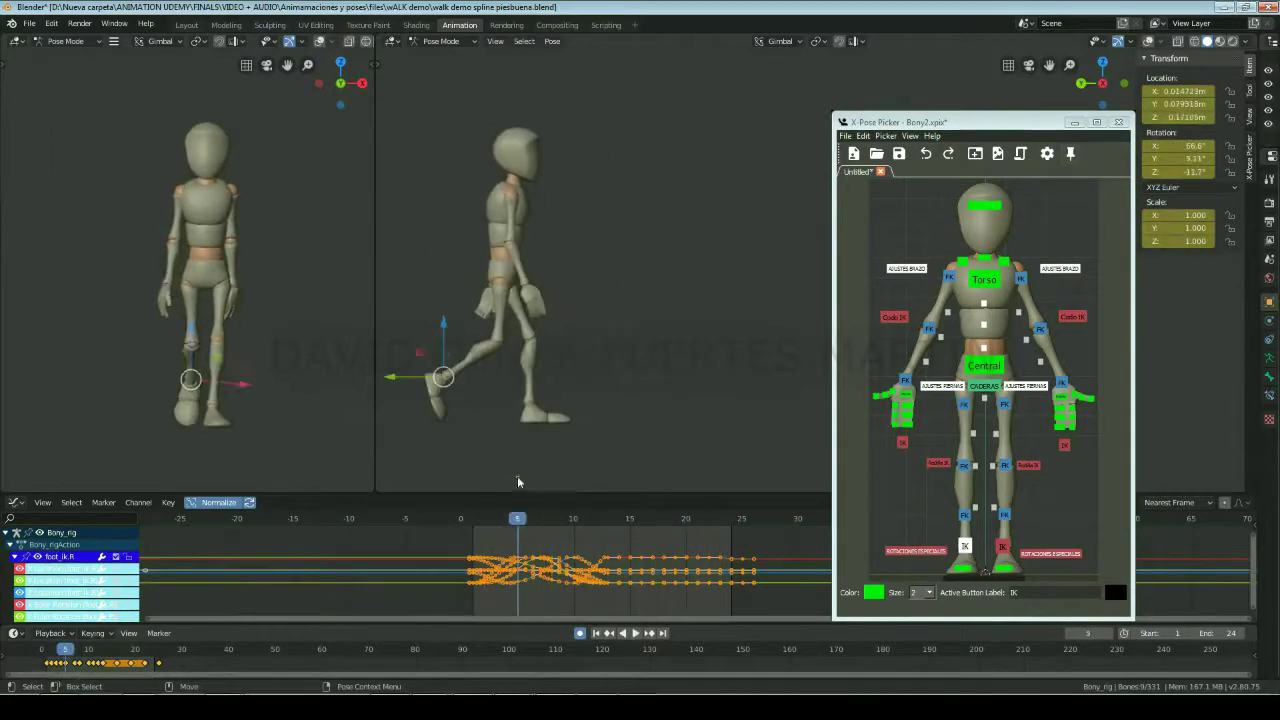
pyautogui.moveTo(492, 514); pyautogui.dragTo(482, 523)
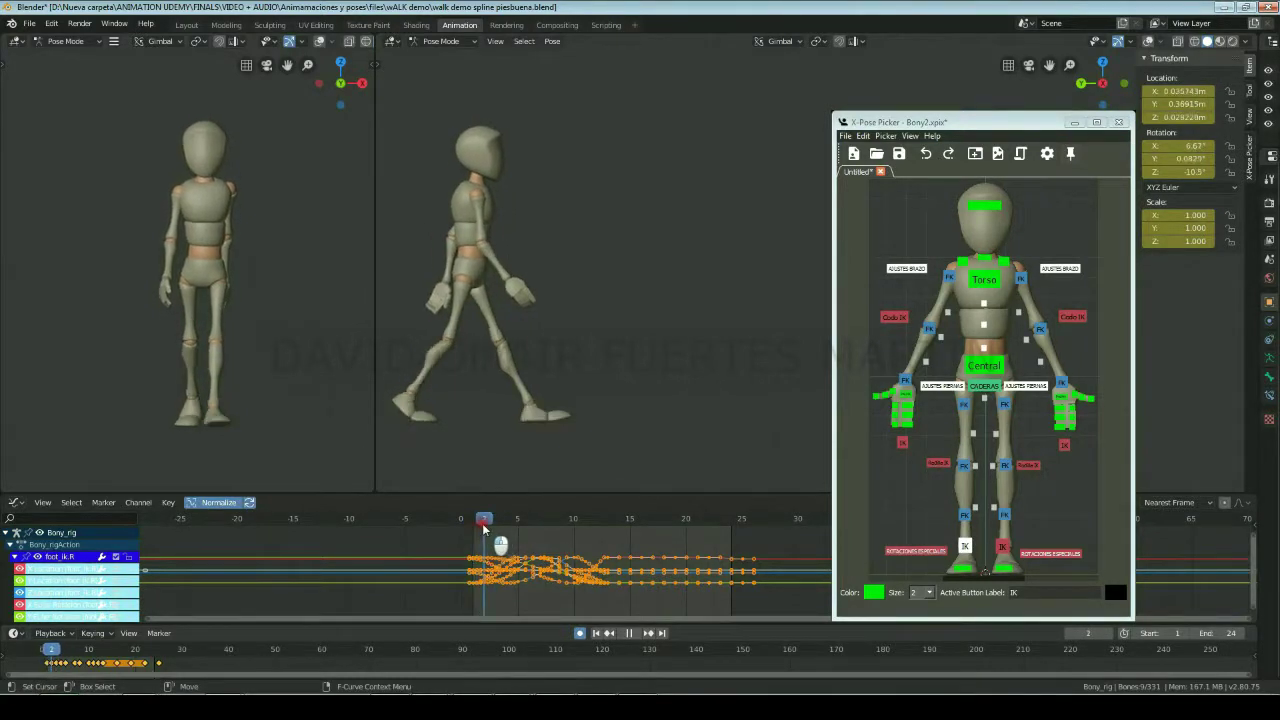
pyautogui.click(986, 486)
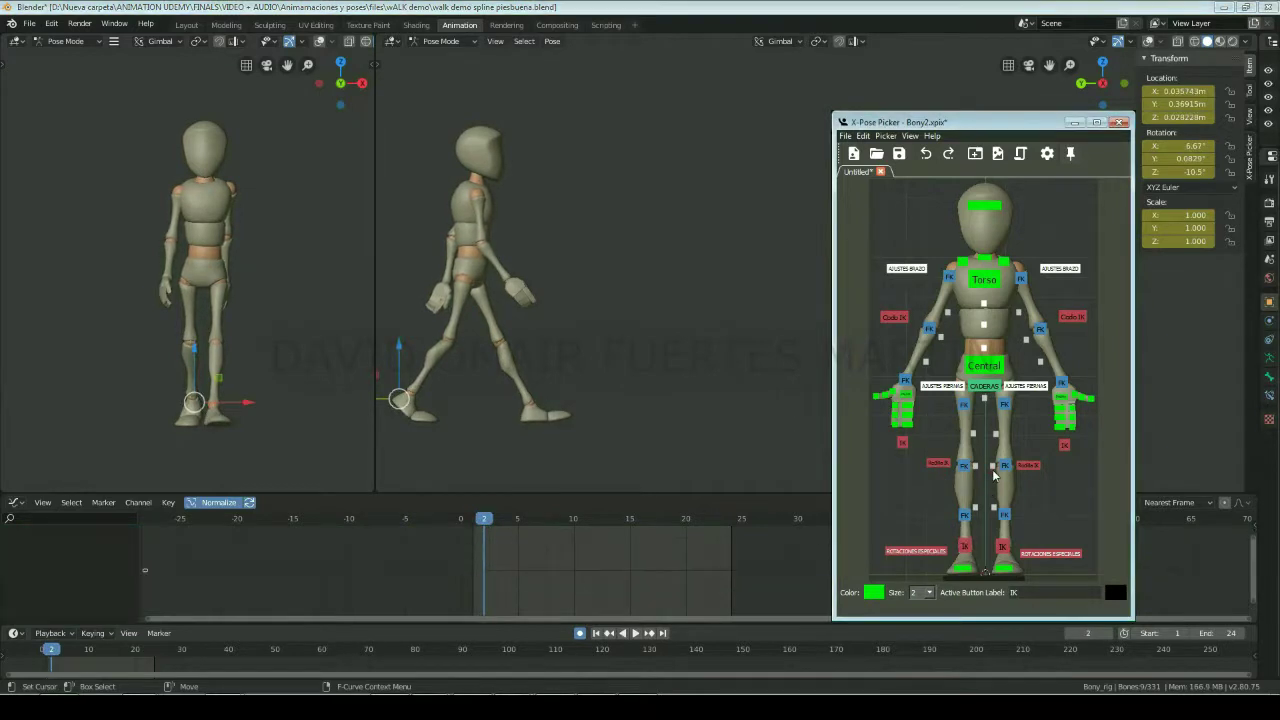
# Step: Select the leg tweak control and flip through frames 3–6 to spot the leg pop
pyautogui.click(993, 467)
pyautogui.click(562, 393)
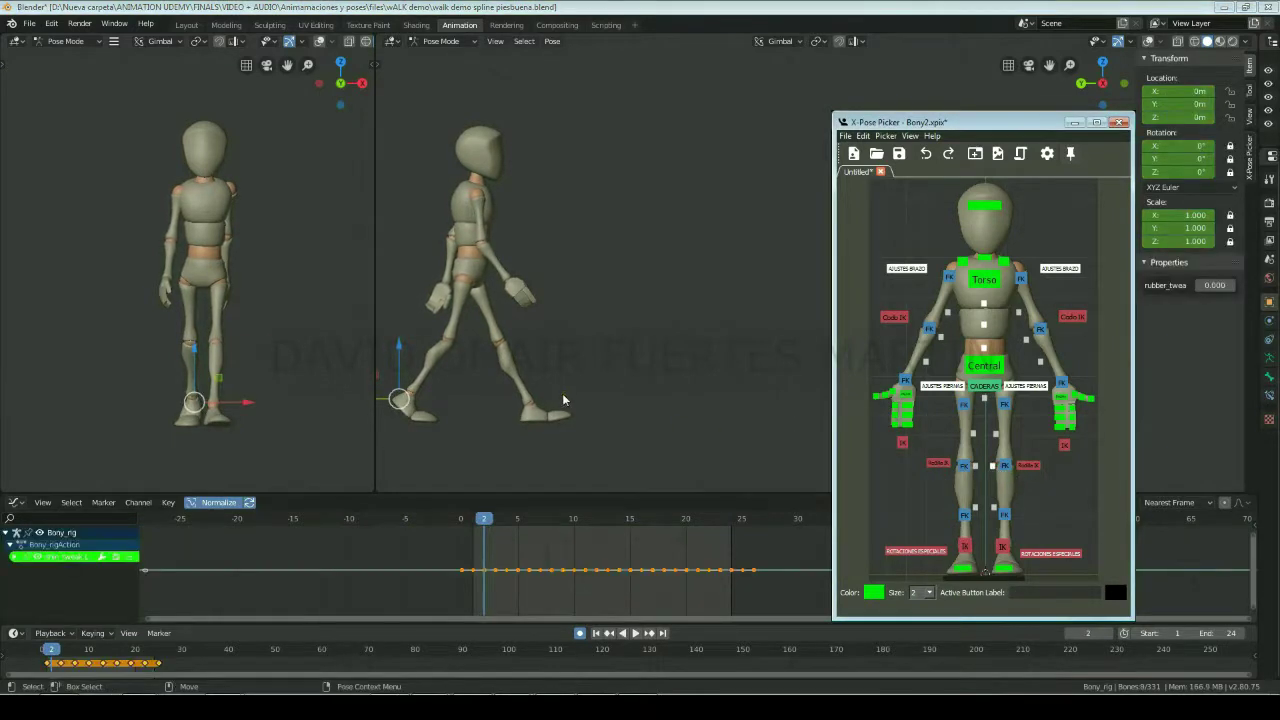
pyautogui.press('Right')
pyautogui.press('Right')
pyautogui.press('Right')
pyautogui.press('Right')
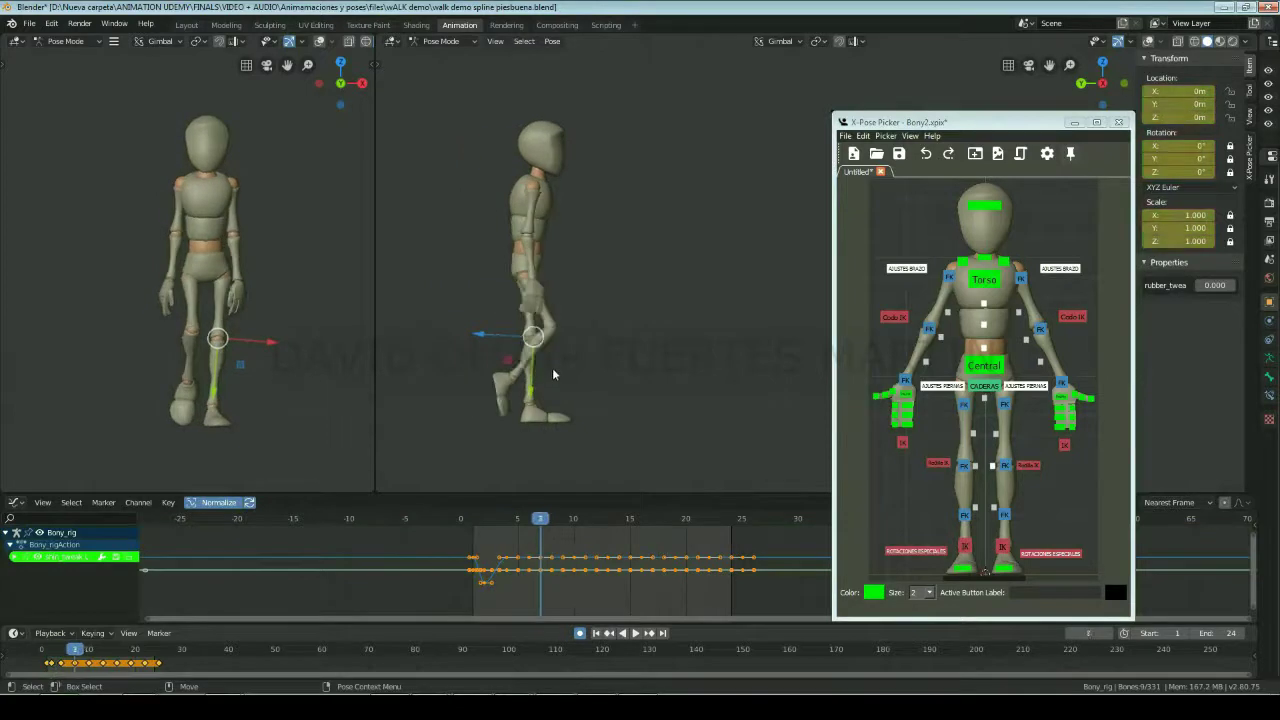
pyautogui.press('Left')
pyautogui.press('Left')
pyautogui.press('Left')
pyautogui.press('Right')
pyautogui.press('Right')
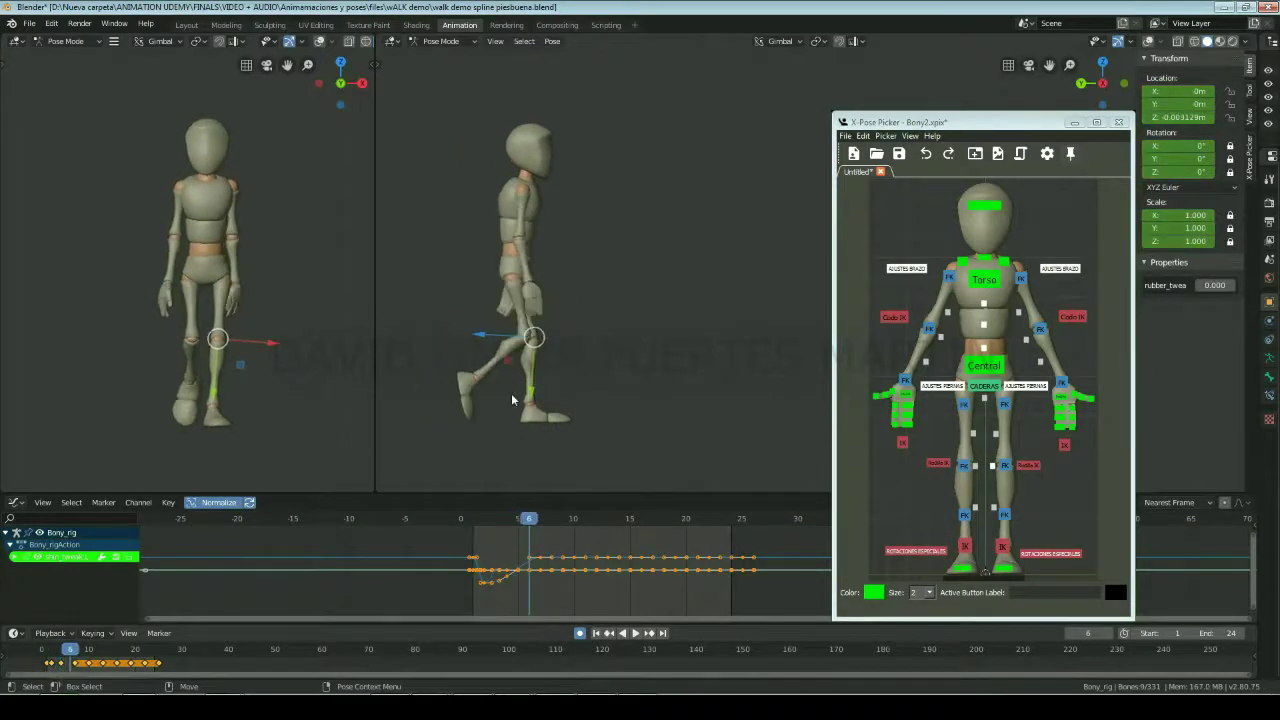
pyautogui.press('Left')
pyautogui.press('Left')
pyautogui.press('Right')
pyautogui.press('Right')
pyautogui.press('Left')
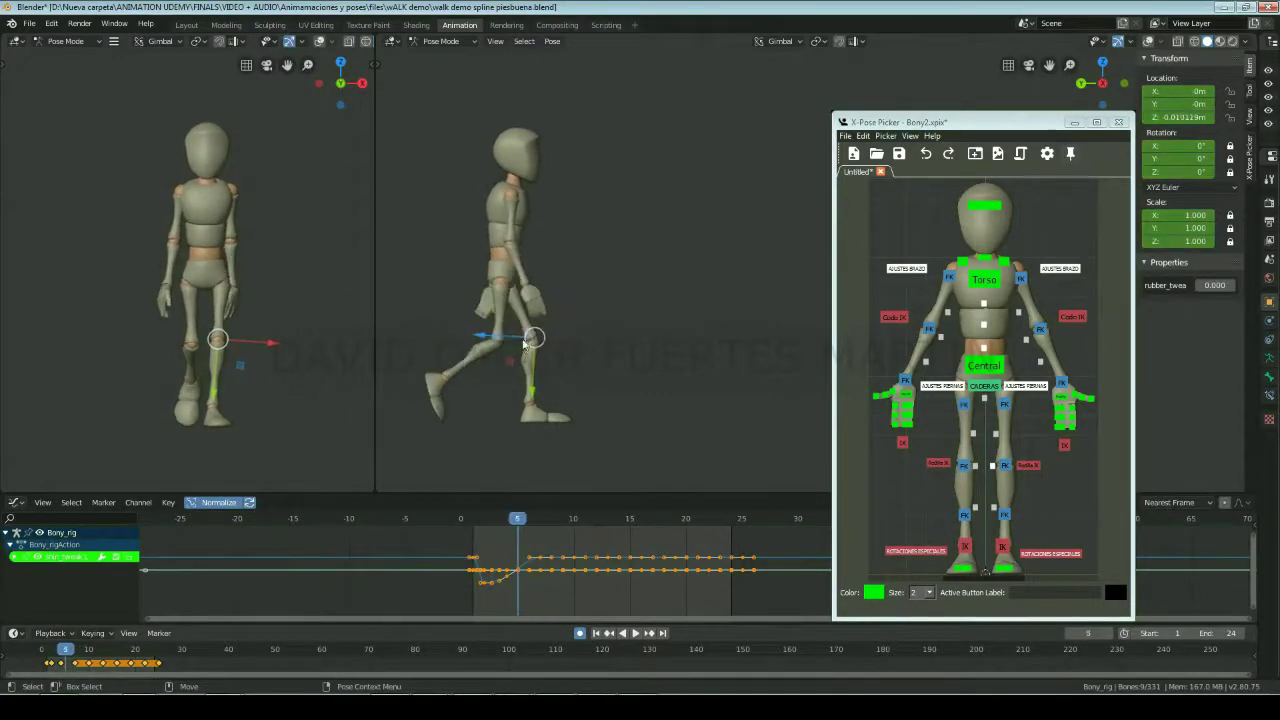
pyautogui.press('Left')
pyautogui.press('Right')
pyautogui.press('Left')
pyautogui.press('Left')
pyautogui.press('Left')
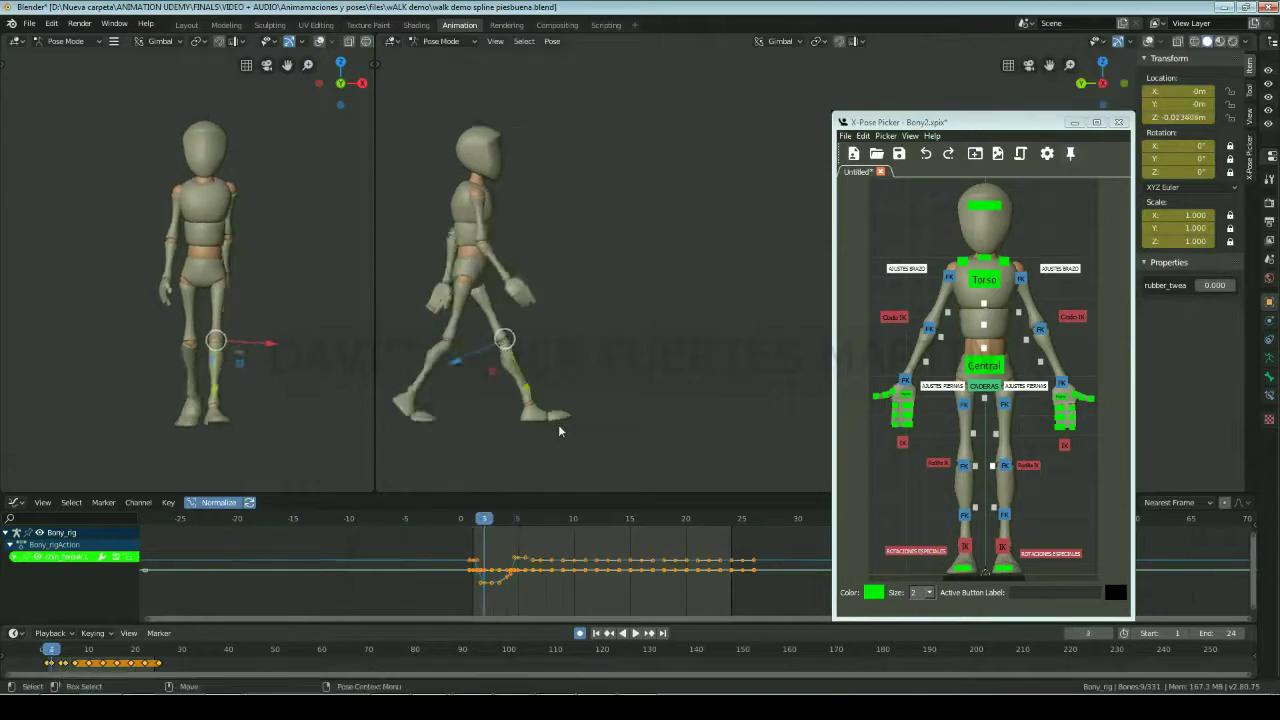
pyautogui.press('Right')
pyautogui.press('Right')
pyautogui.press('Right')
pyautogui.press('Left')
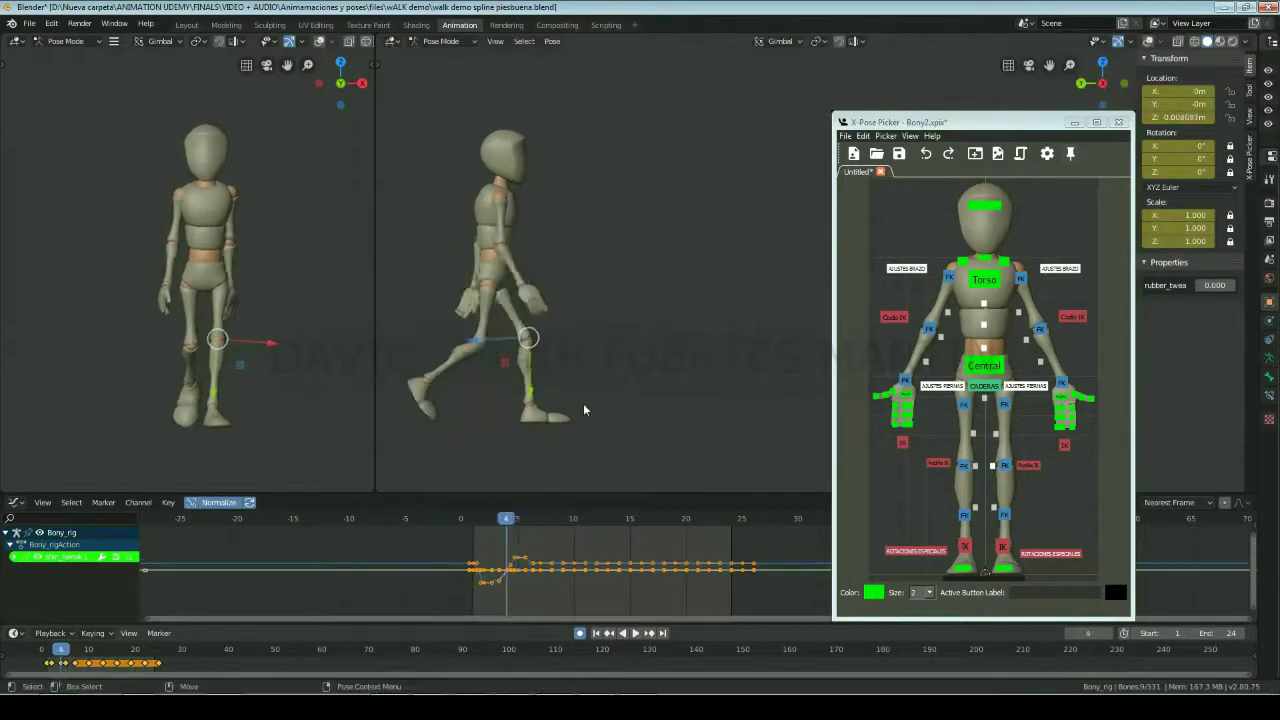
pyautogui.press('Right')
pyautogui.press('Left')
pyautogui.press('Left')
pyautogui.press('Right')
pyautogui.press('Right')
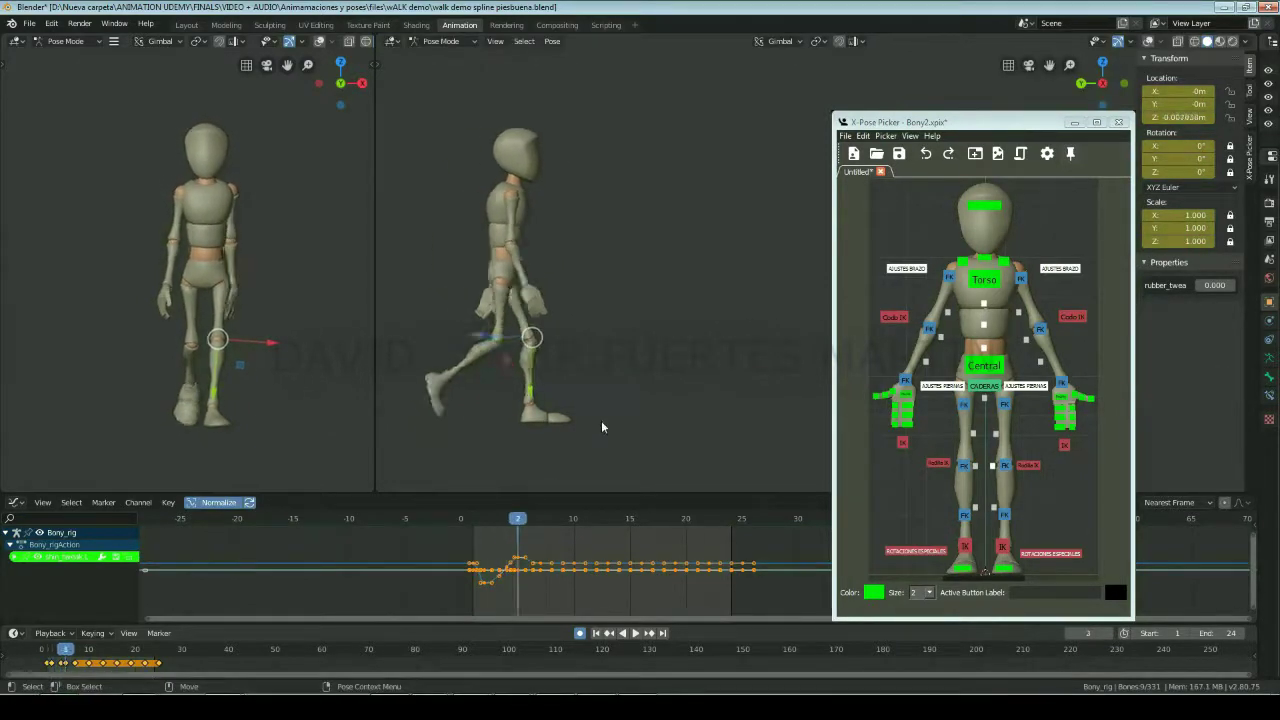
pyautogui.press('Left')
pyautogui.press('Left')
pyautogui.press('Right')
pyautogui.press('Right')
pyautogui.press('Left')
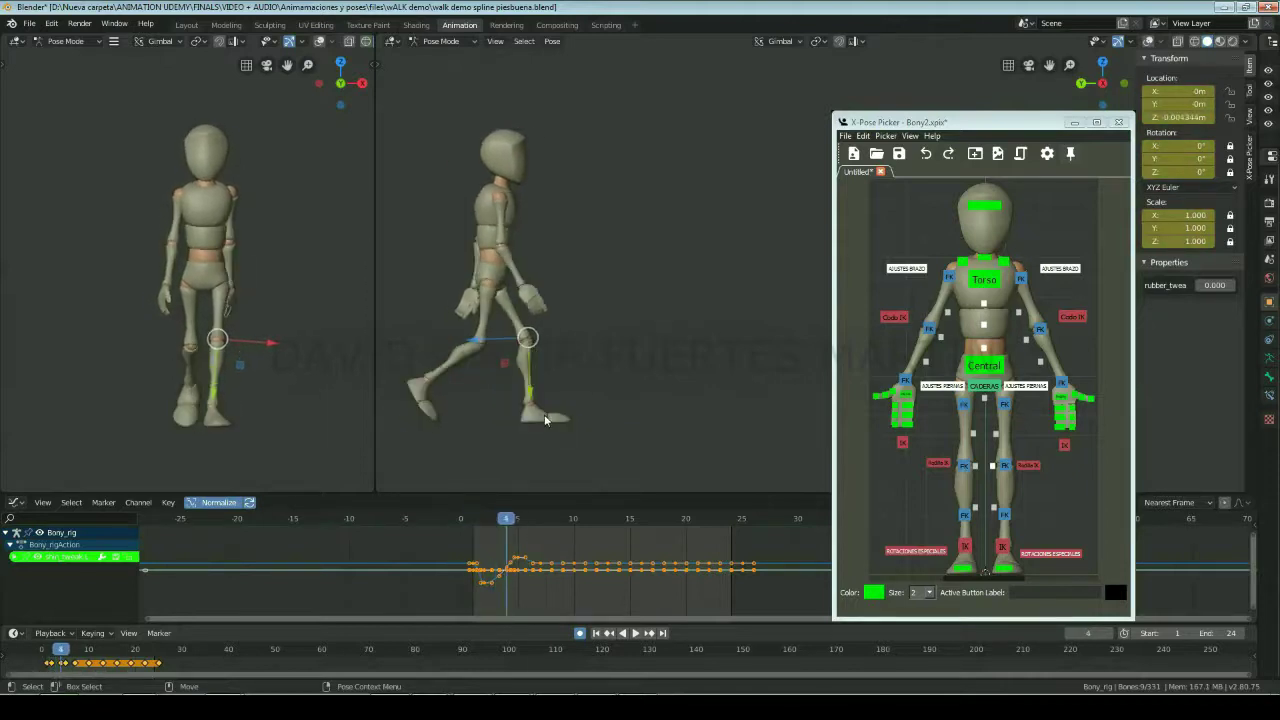
pyautogui.press('Left')
pyautogui.press('Right')
pyautogui.press('Right')
pyautogui.press('Left')
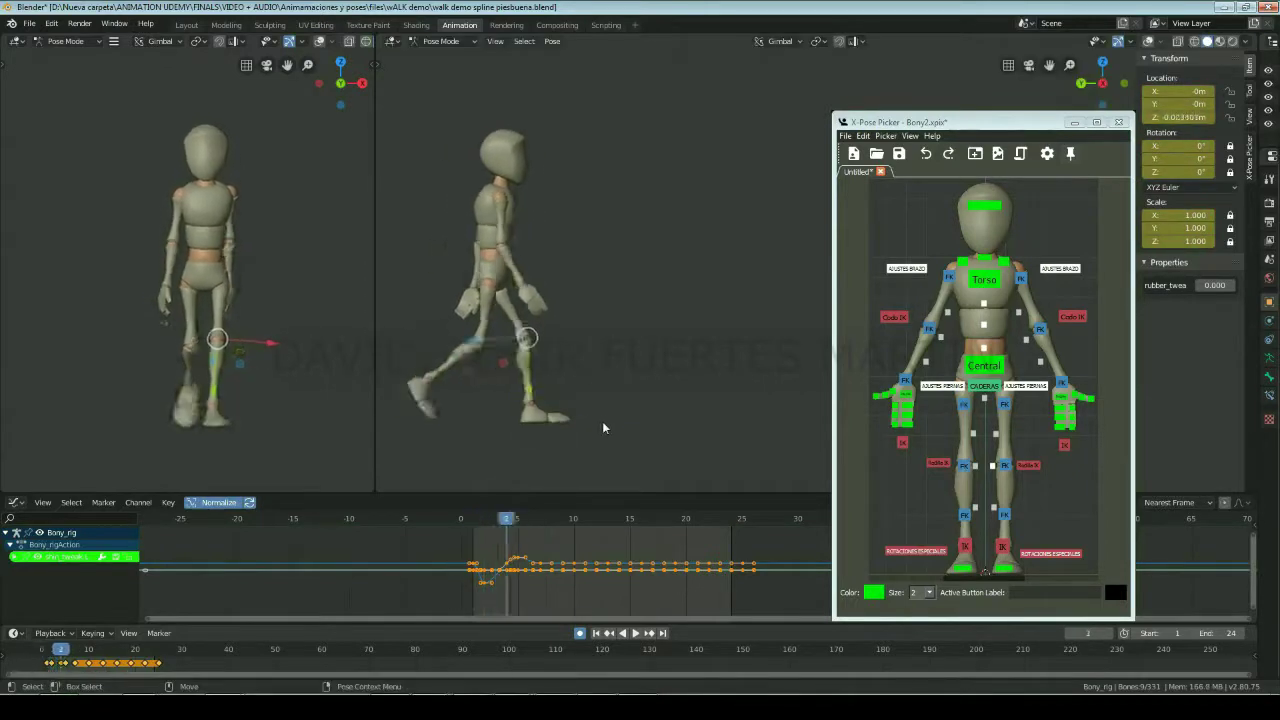
pyautogui.press('Right')
pyautogui.press('Right')
pyautogui.press('Right')
pyautogui.press('Right')
pyautogui.press('Right')
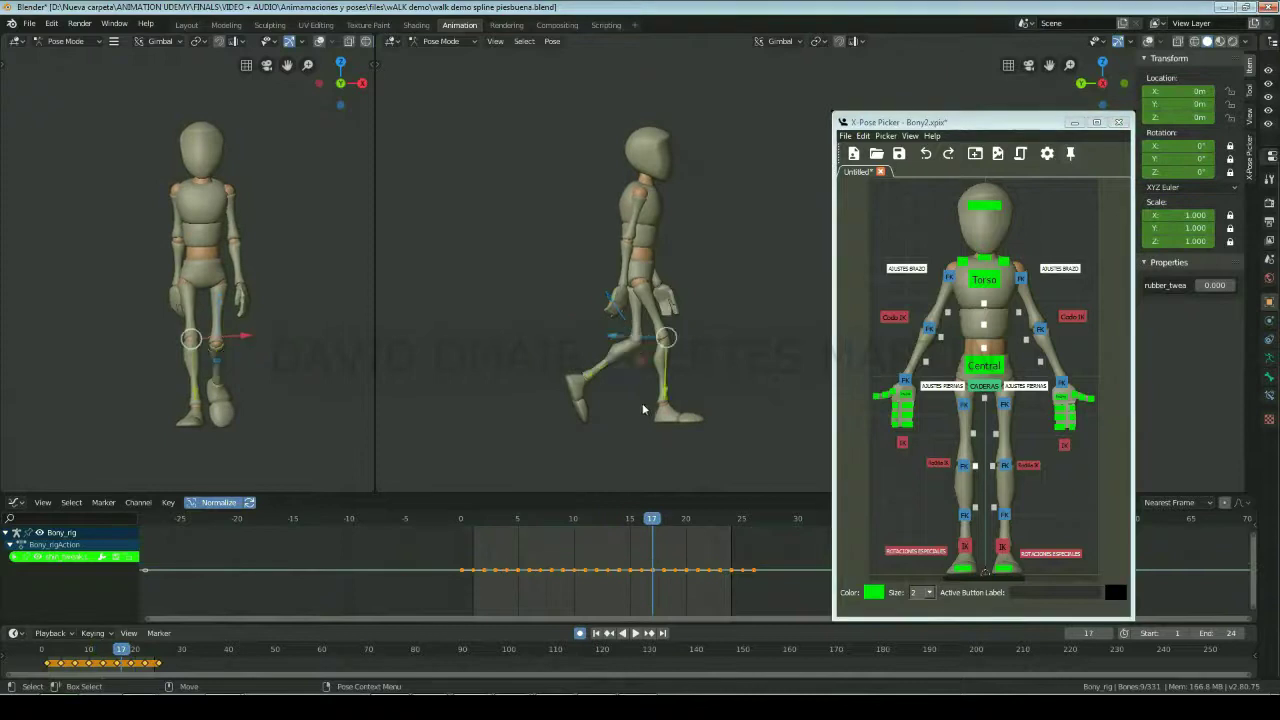
# Step: Offset the leg tweak control vertically at frames 14 and 17, then replay the walk
pyautogui.press('Right')
pyautogui.moveTo(615, 373); pyautogui.dragTo(615, 350)
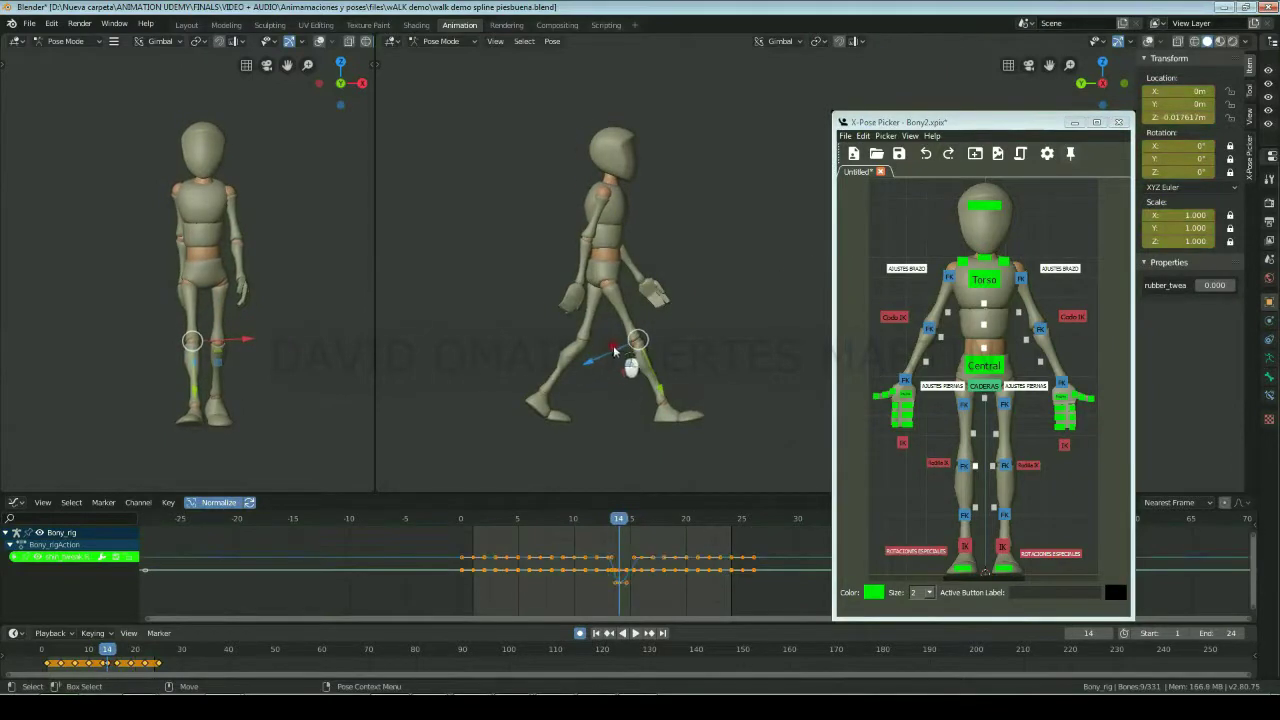
pyautogui.press('Right')
pyautogui.press('Right')
pyautogui.press('Right')
pyautogui.press('Right')
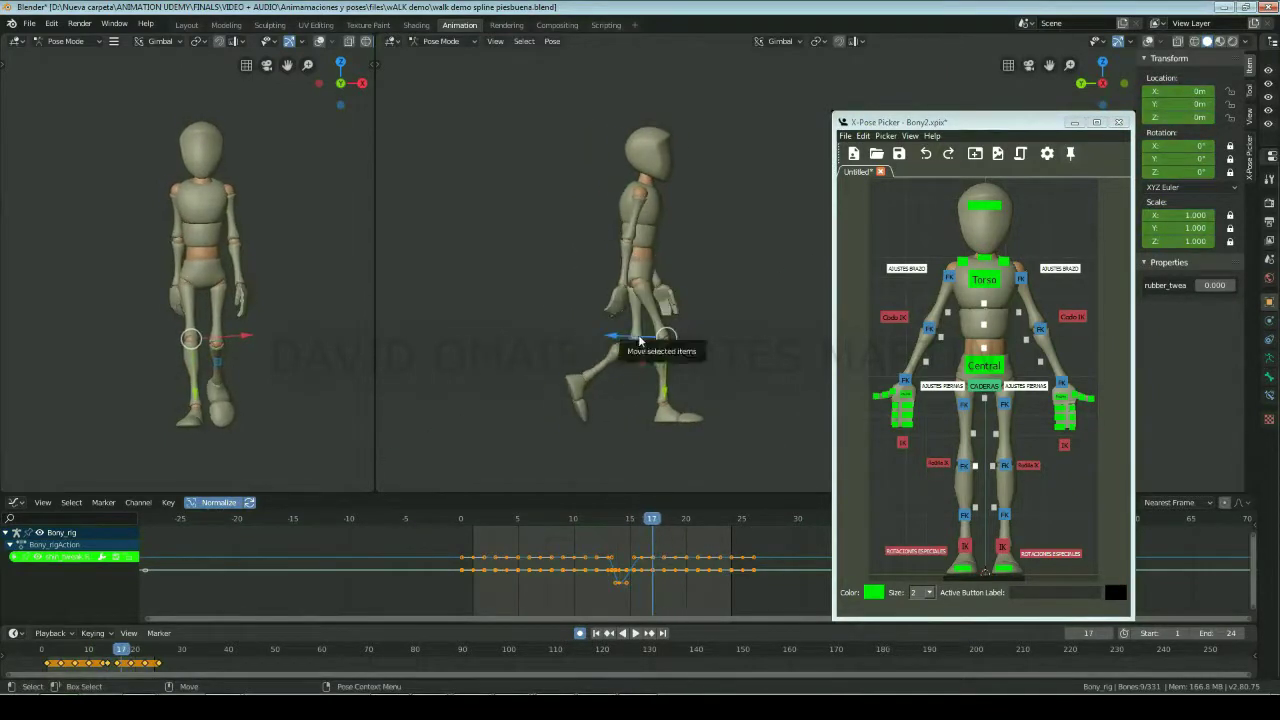
pyautogui.press('Left')
pyautogui.click(638, 334)
pyautogui.press('Left')
pyautogui.press('Left')
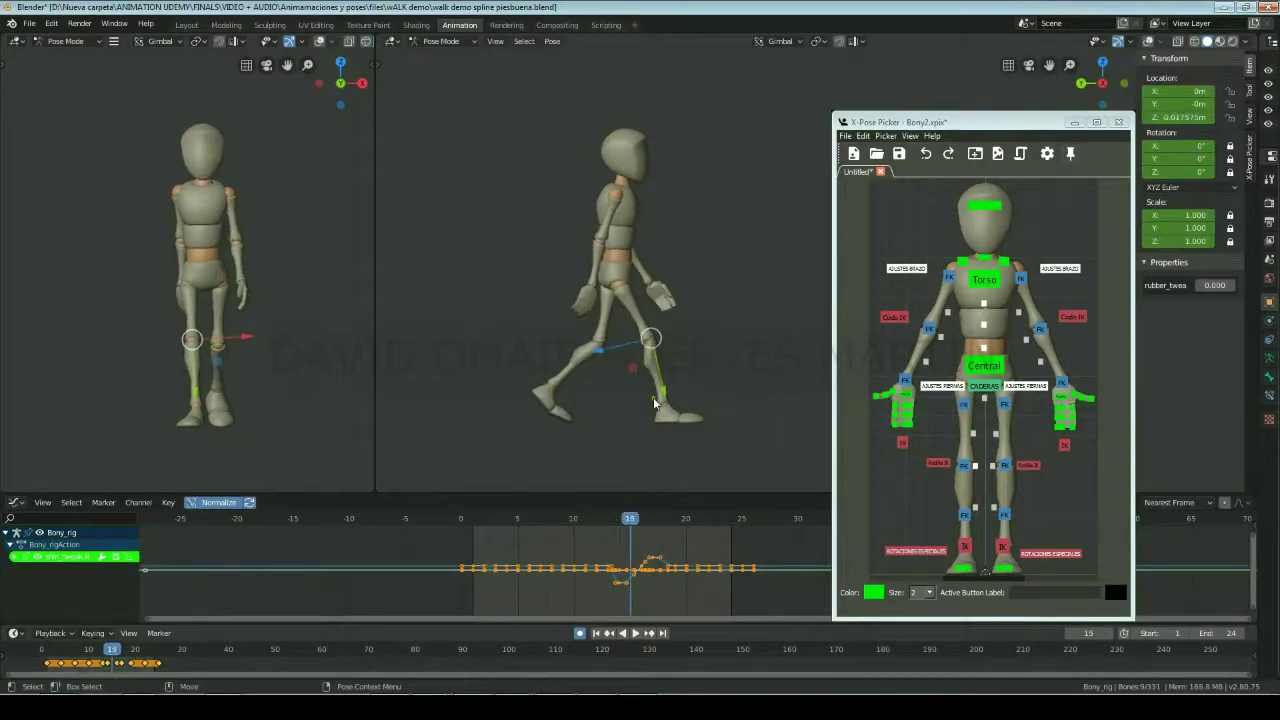
pyautogui.press('Right')
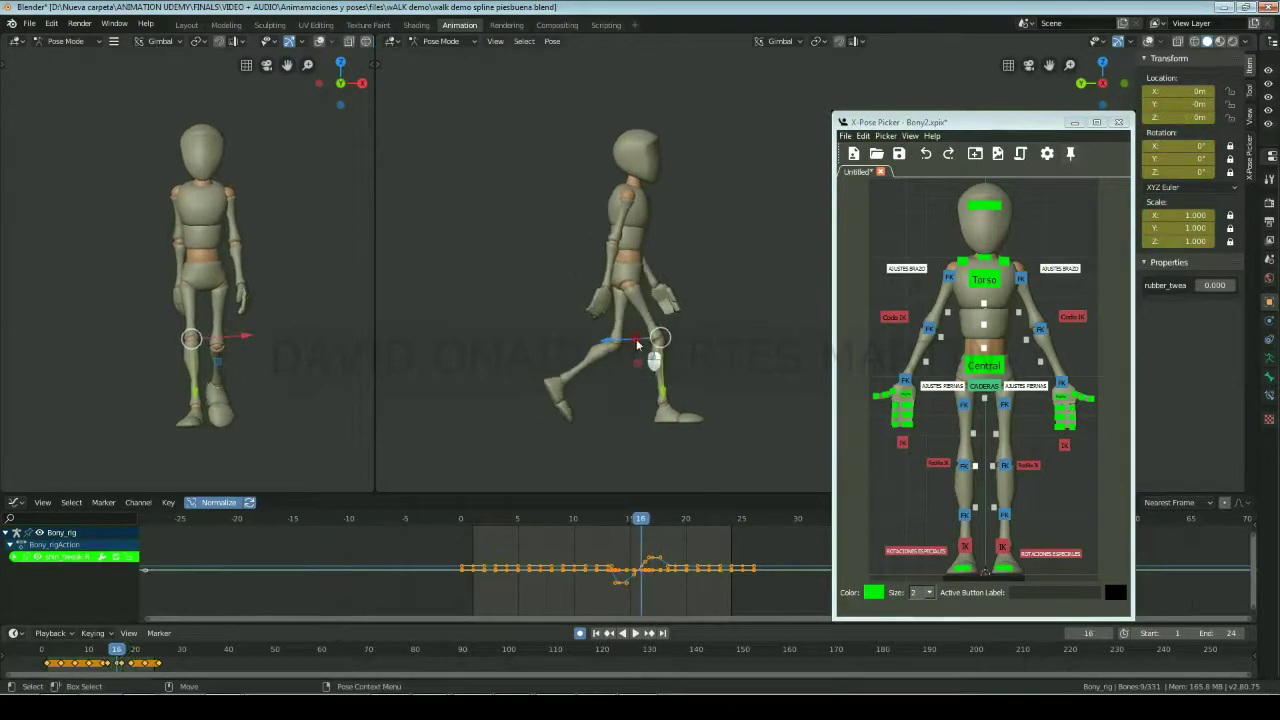
pyautogui.press('space')
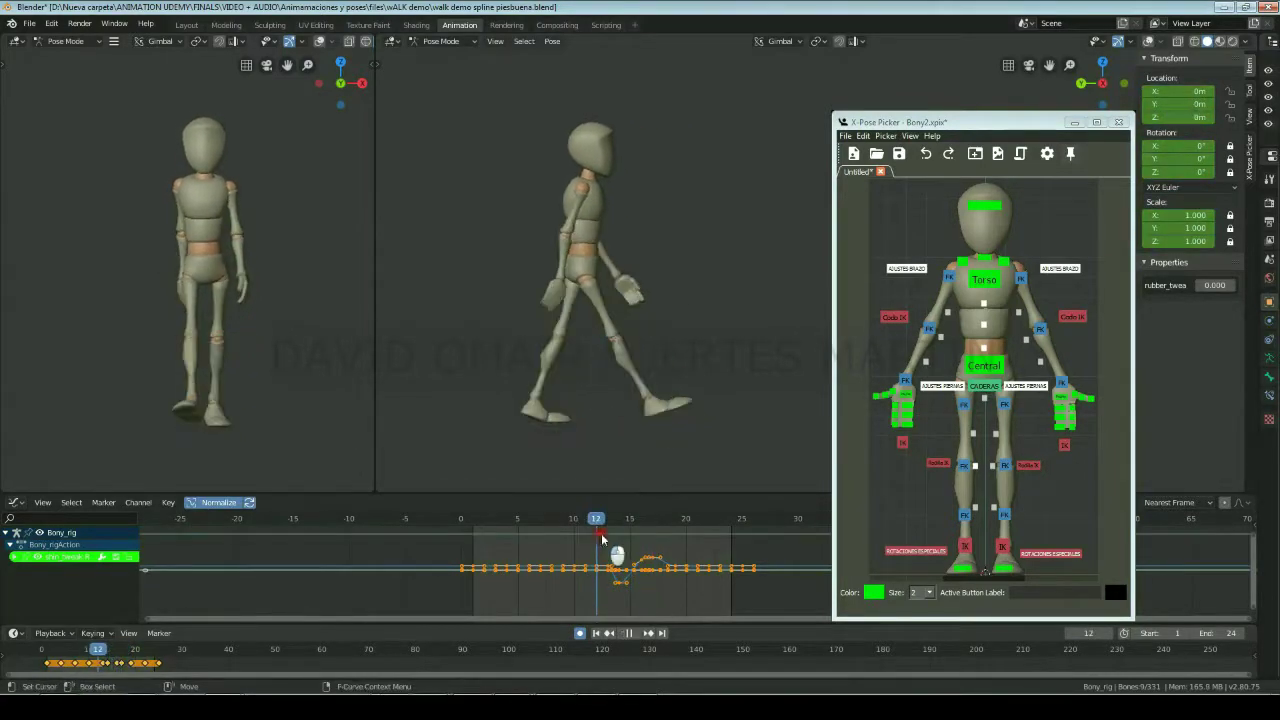
pyautogui.moveTo(610, 531)
pyautogui.mouseDown()
pyautogui.moveTo(621, 528)
pyautogui.moveTo(572, 535)
pyautogui.moveTo(619, 533)
pyautogui.mouseUp()
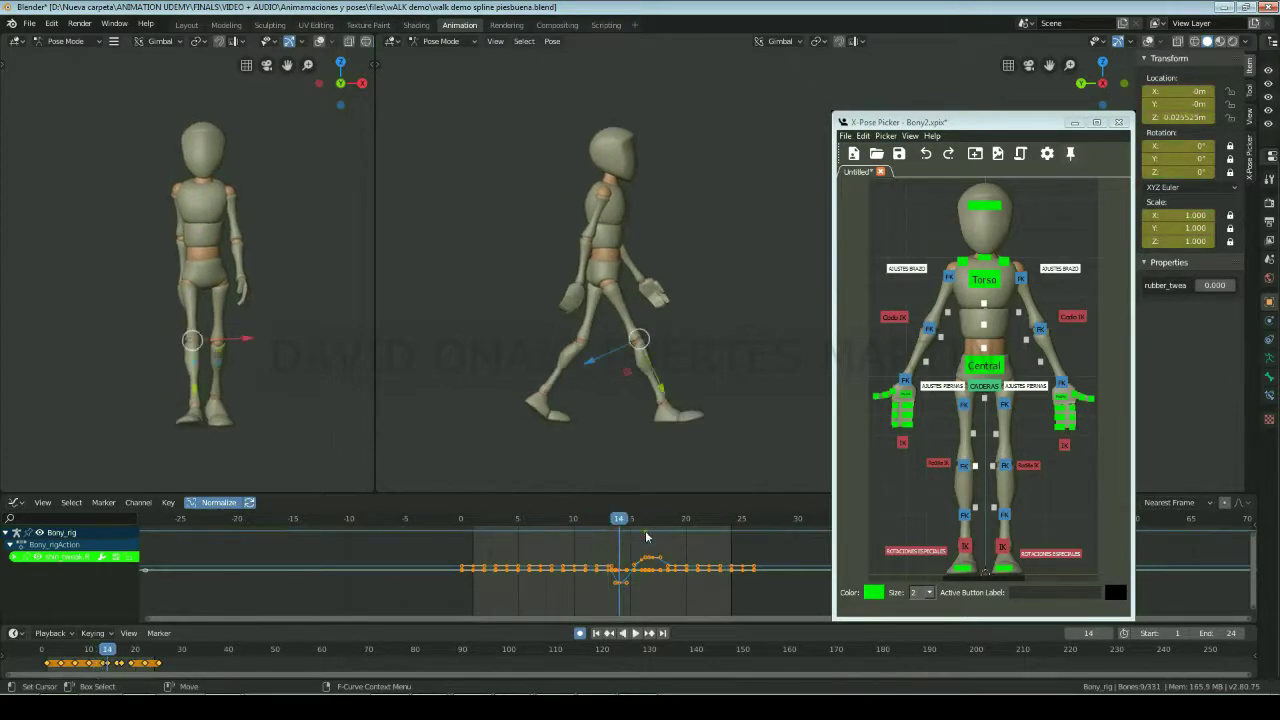
# Step: Select the right foot IK control and reposition it at frames 12 and 10
pyautogui.click(965, 547)
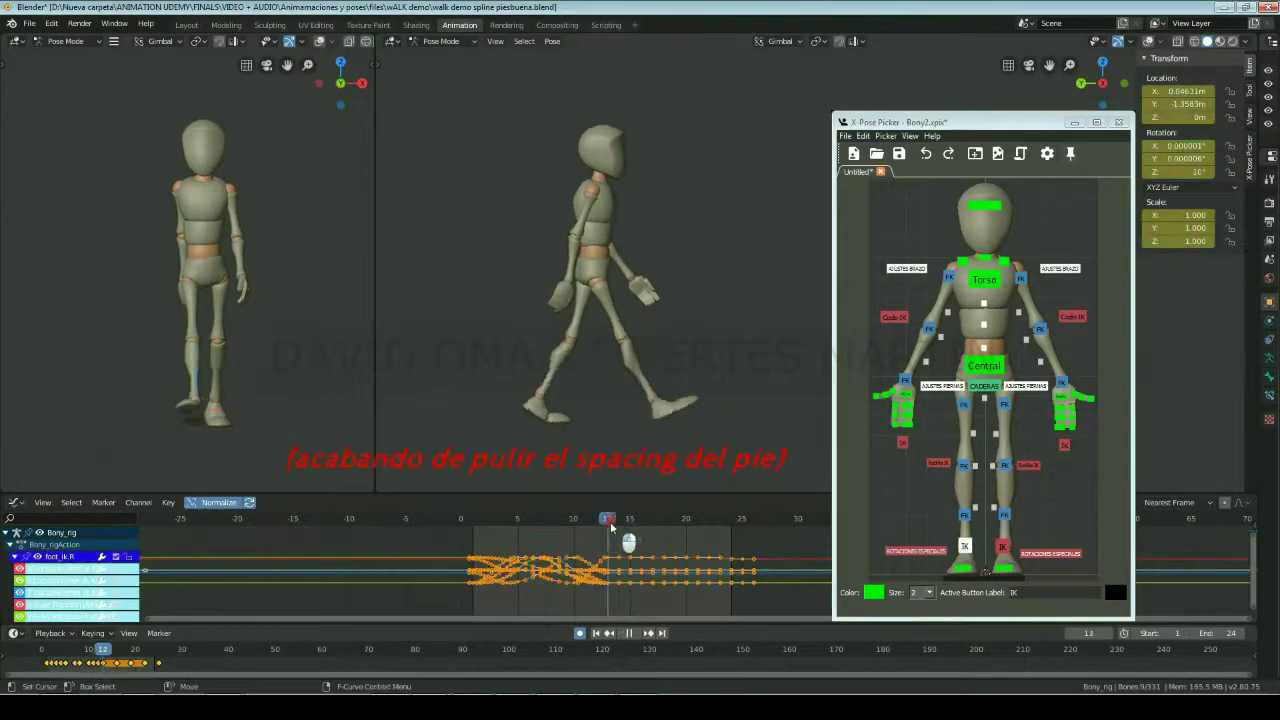
pyautogui.moveTo(610, 521); pyautogui.dragTo(600, 535)
pyautogui.press('r')
pyautogui.click(645, 425)
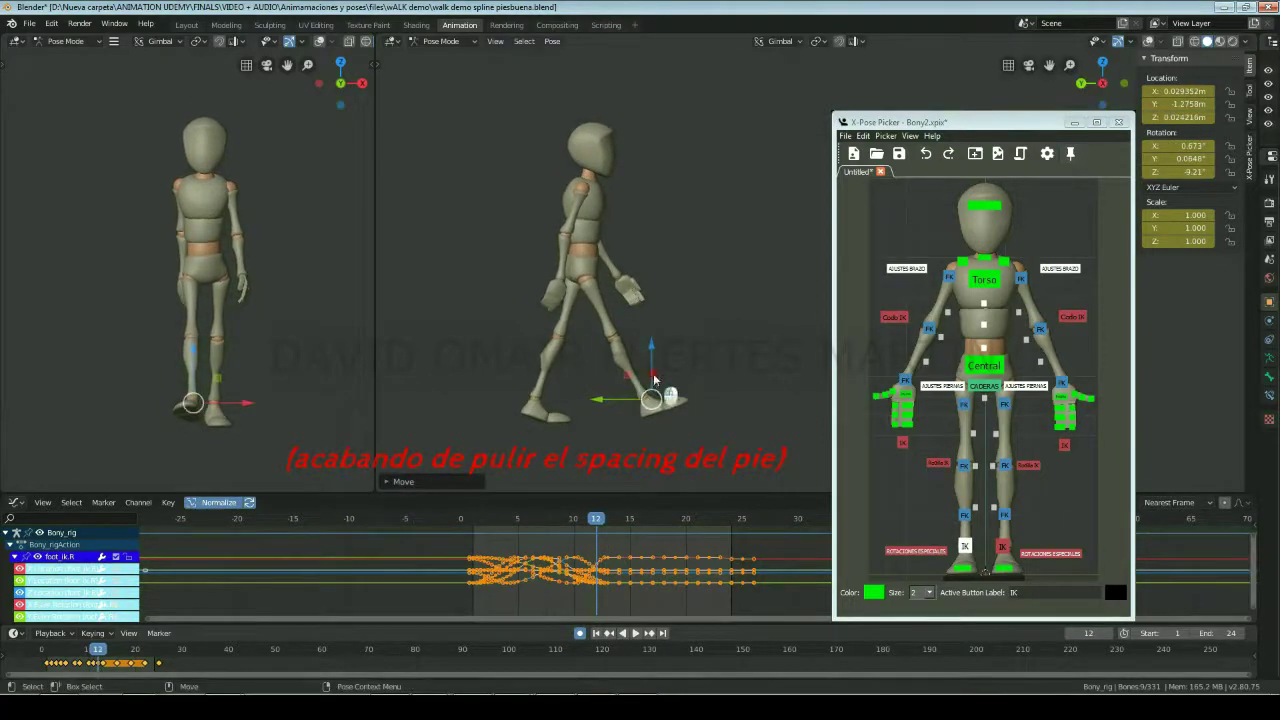
pyautogui.press('Left')
pyautogui.press('Left')
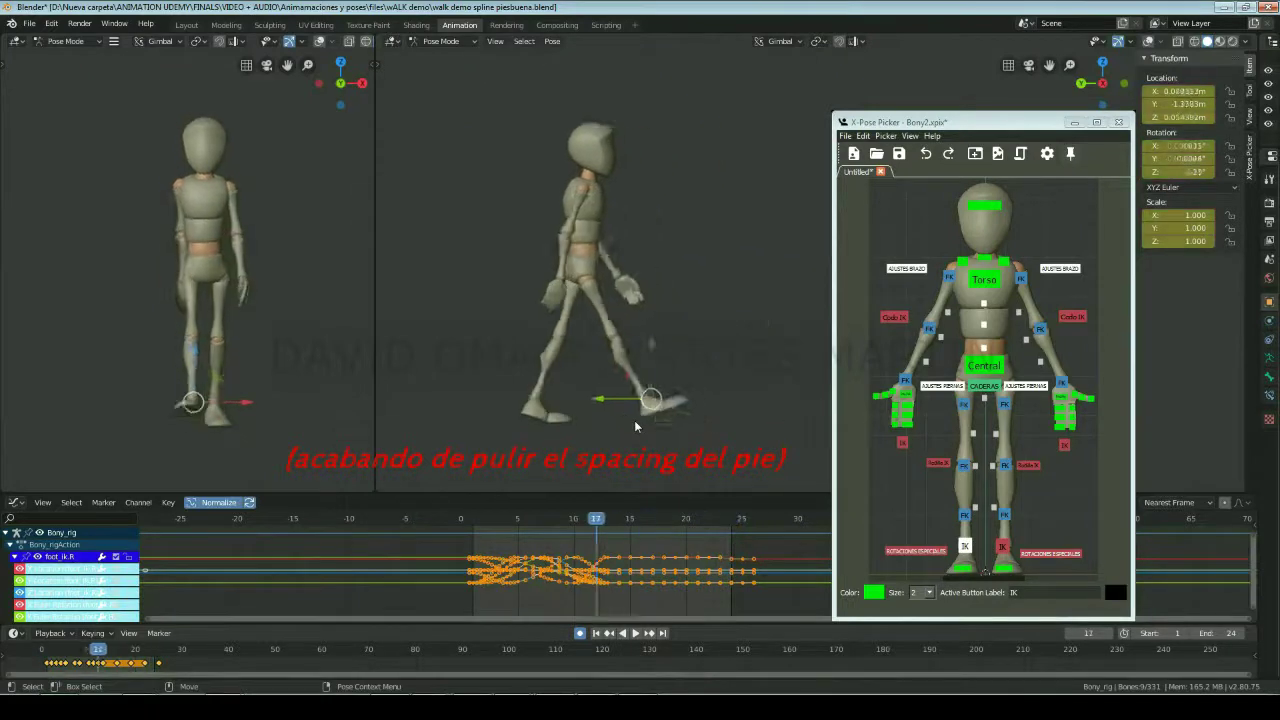
pyautogui.hotkey('ctrl', 'z')
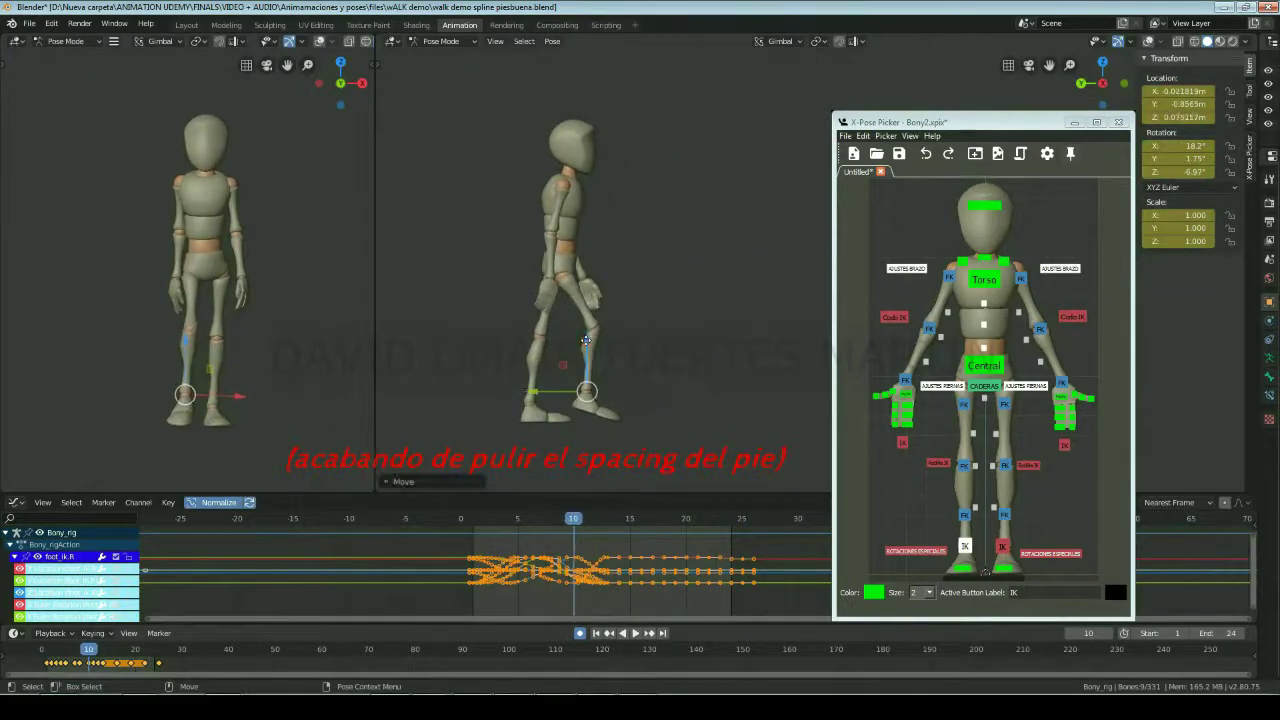
pyautogui.press('Right')
pyautogui.press('g')
# Step: Adjust the foot spacing around frames 11–12, raising it slightly, then replay the walk
pyautogui.press('Left')
pyautogui.press('Right')
pyautogui.press('Left')
pyautogui.press('Right')
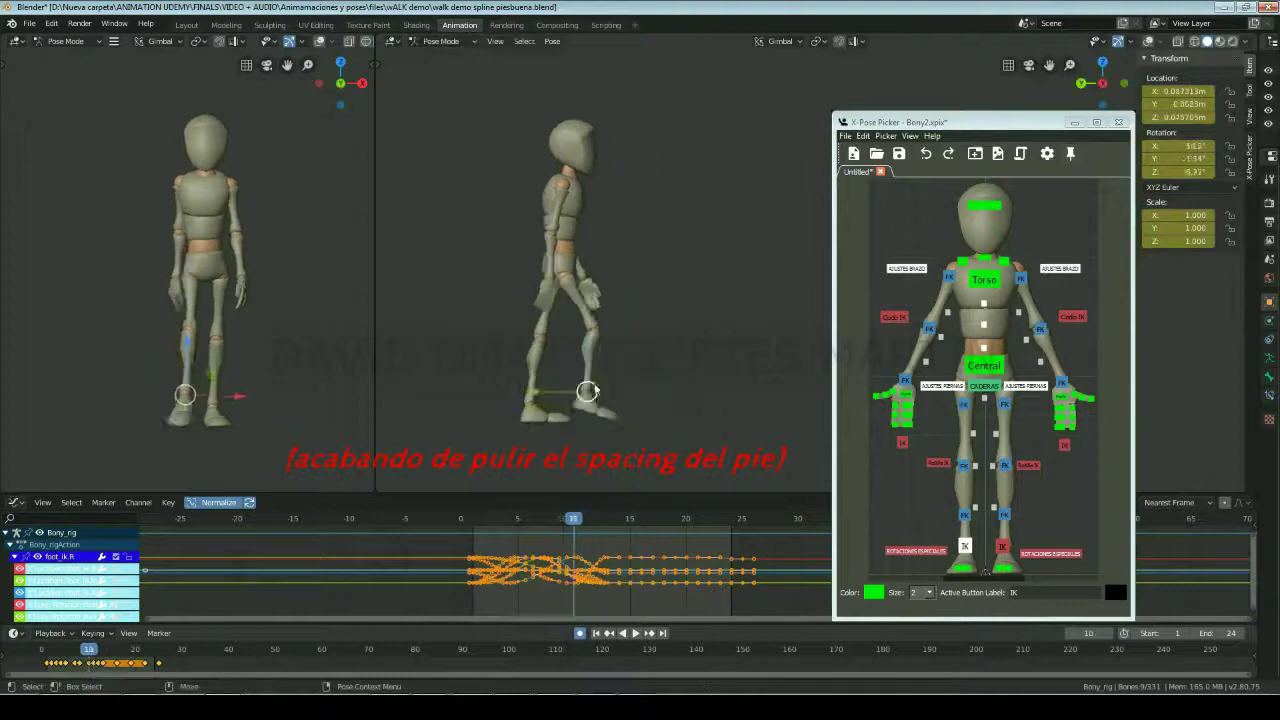
pyautogui.press('Left')
pyautogui.click(597, 519)
pyautogui.moveTo(652, 400); pyautogui.dragTo(652, 394)
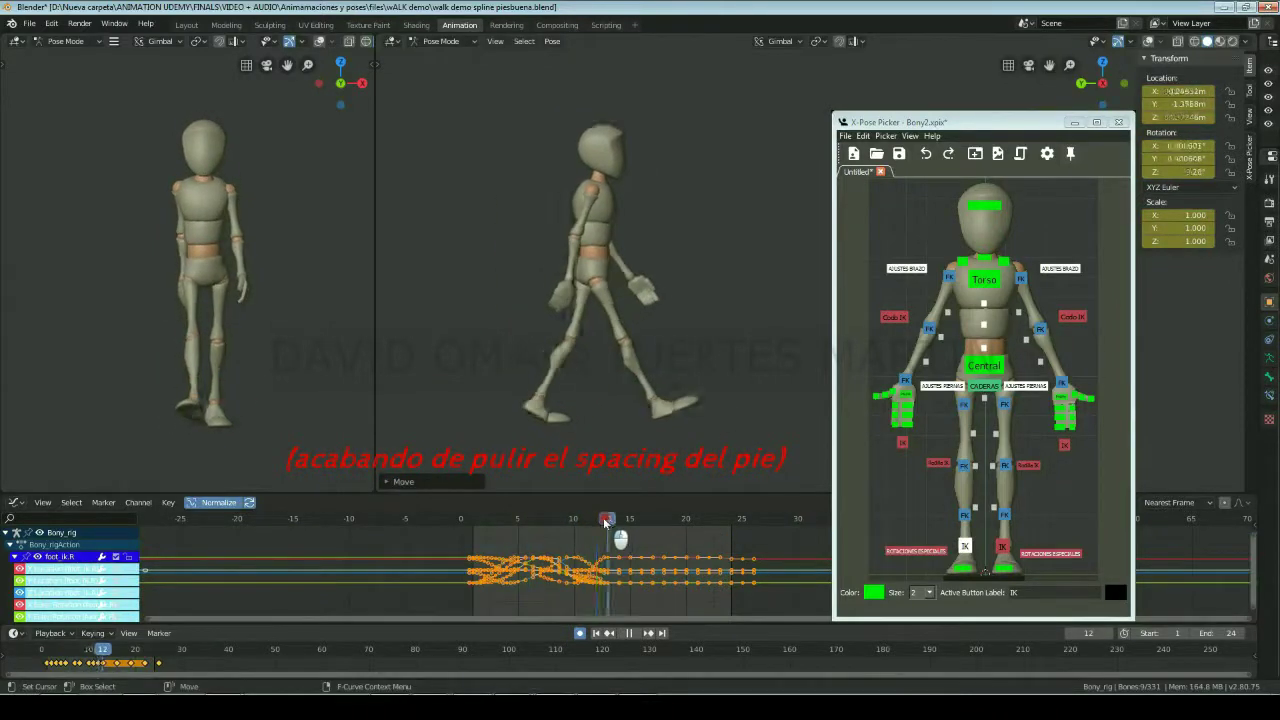
pyautogui.moveTo(603, 517); pyautogui.dragTo(604, 519)
pyautogui.moveTo(652, 400); pyautogui.dragTo(634, 397)
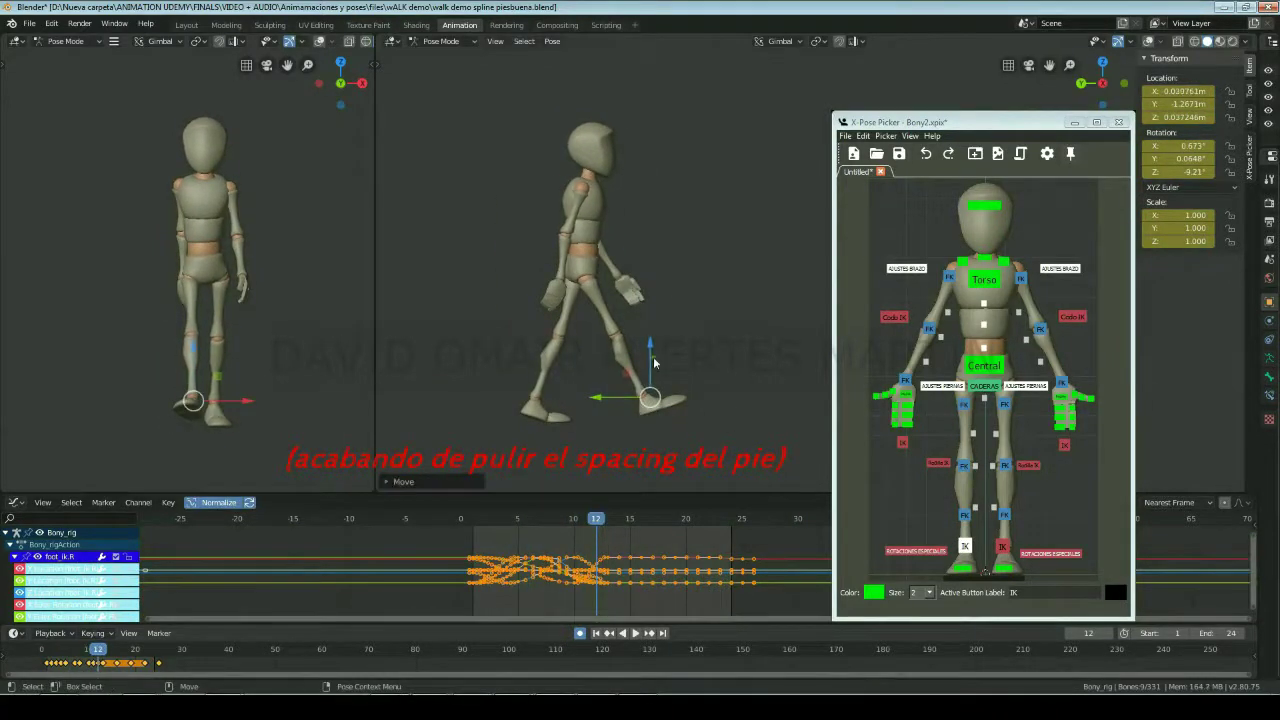
pyautogui.press('space')
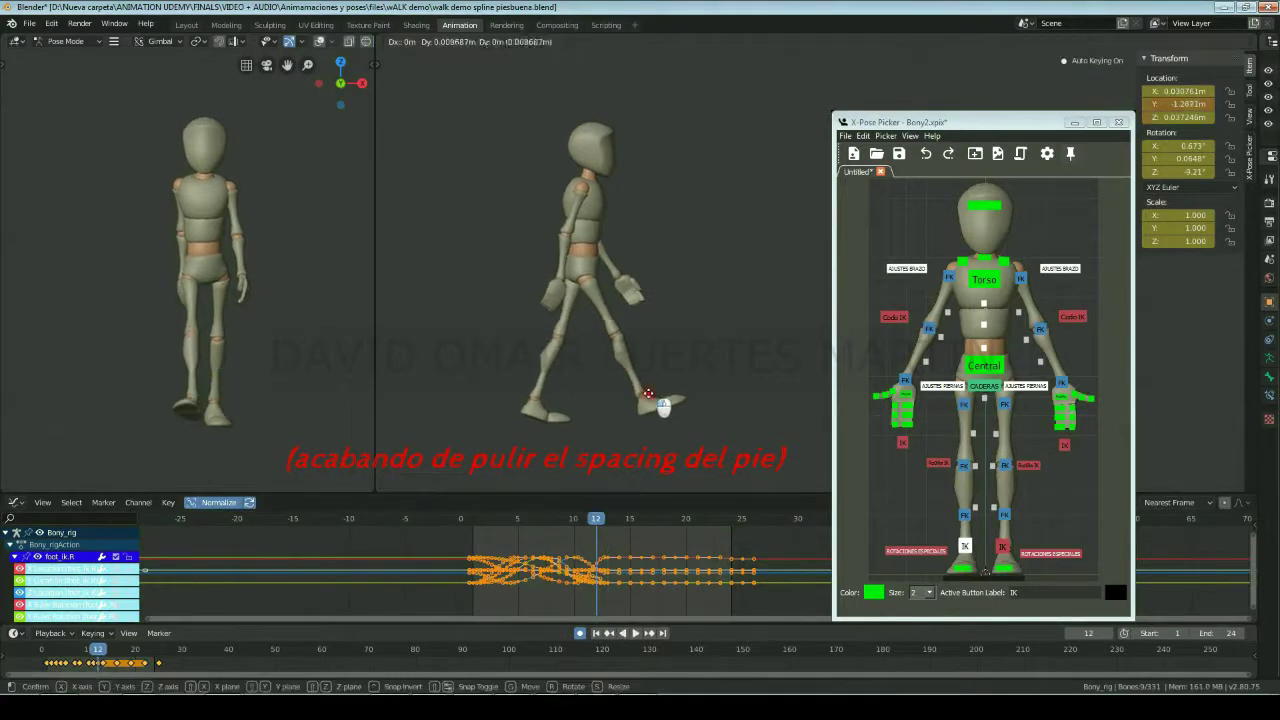
pyautogui.press('space')
pyautogui.click(220, 348)
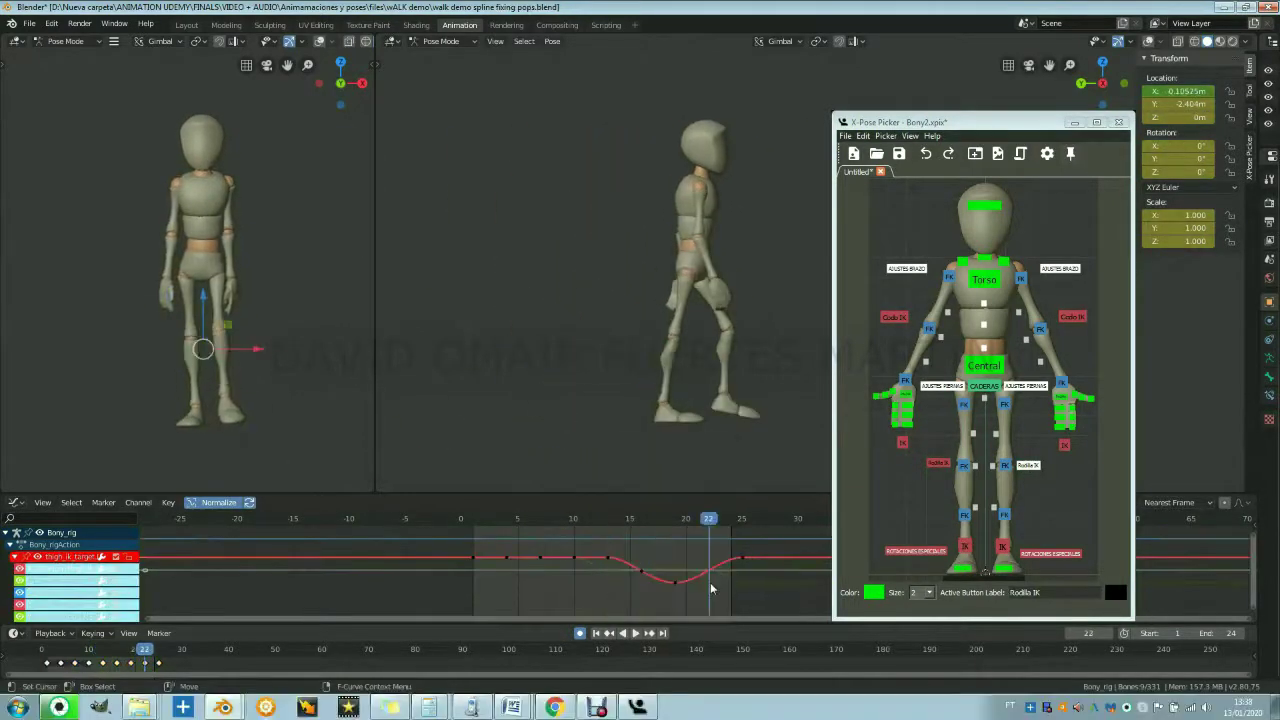
# Step: Scrub through the end of the cycle to frame 19 and select the other knee IK target
pyautogui.moveTo(744, 528); pyautogui.dragTo(719, 568)
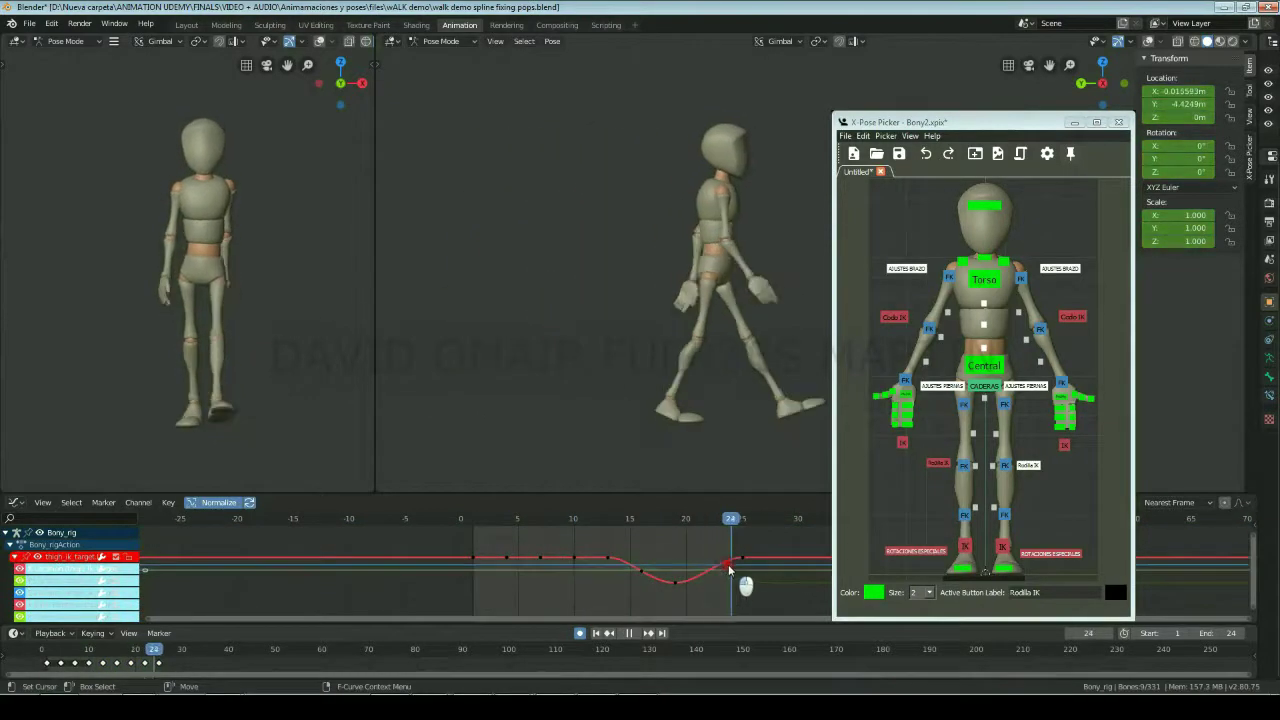
pyautogui.moveTo(719, 568); pyautogui.dragTo(740, 563)
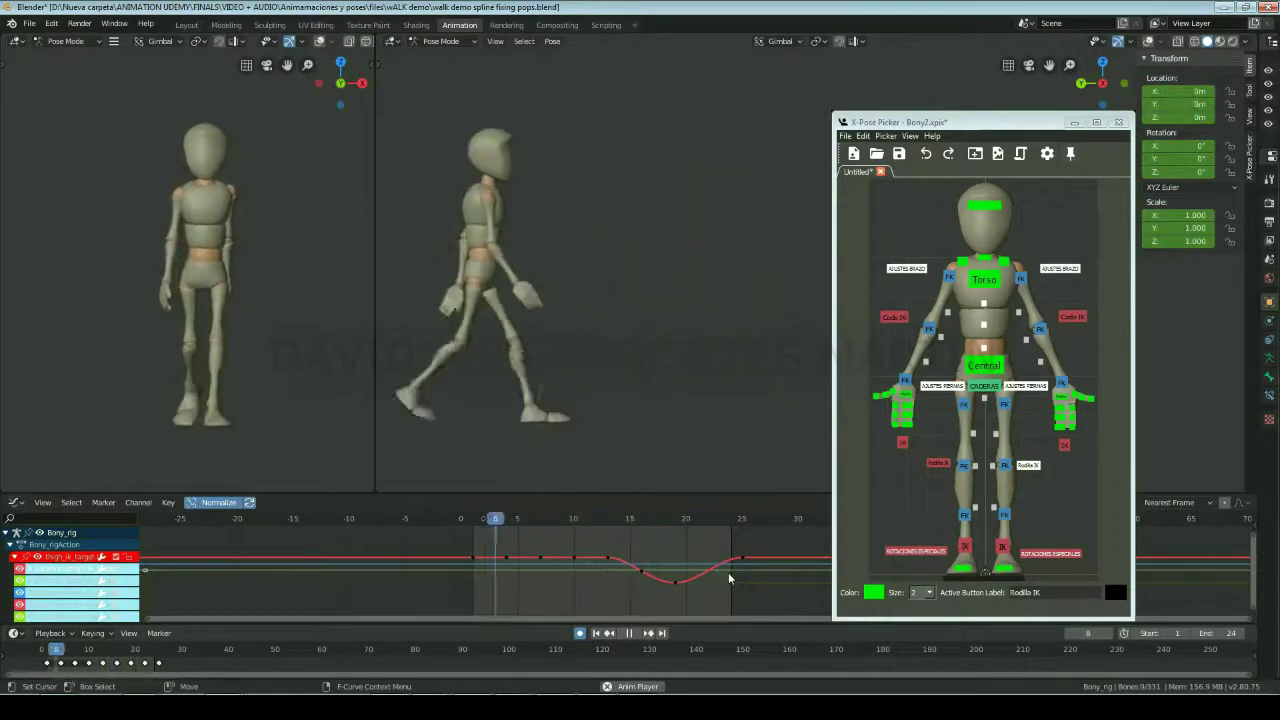
pyautogui.press('space')
pyautogui.click(672, 522)
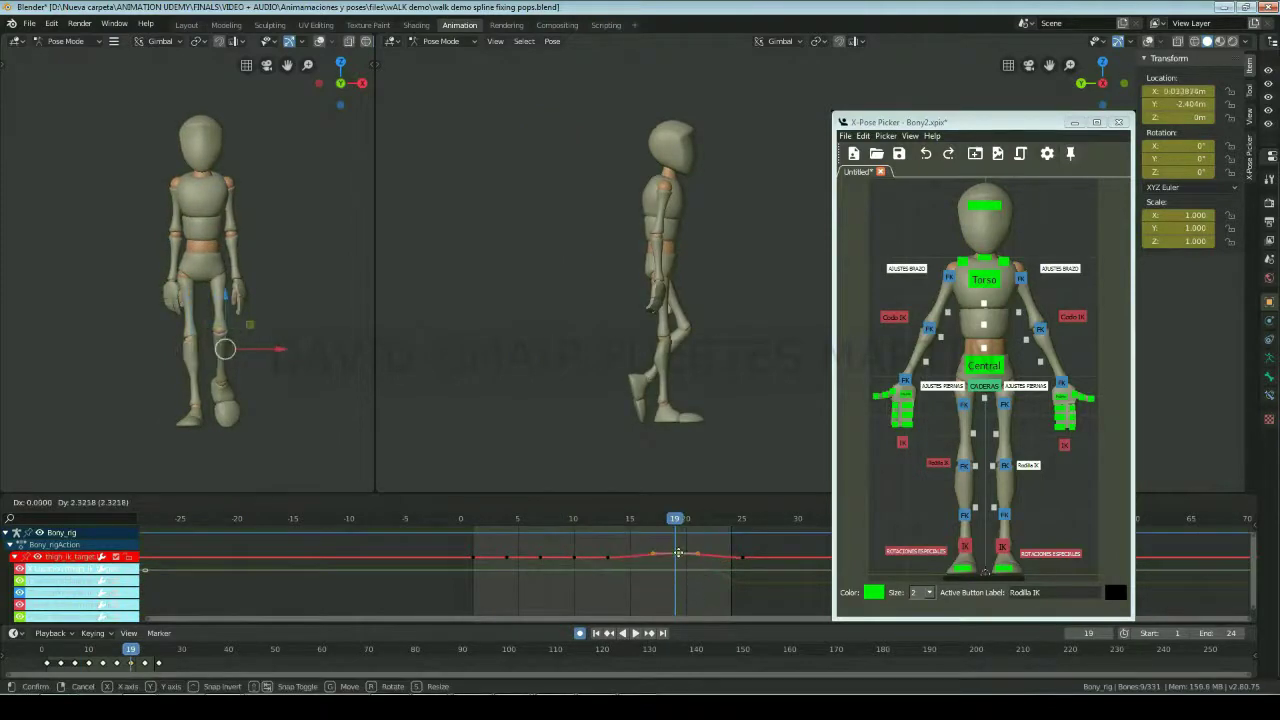
pyautogui.click(937, 463)
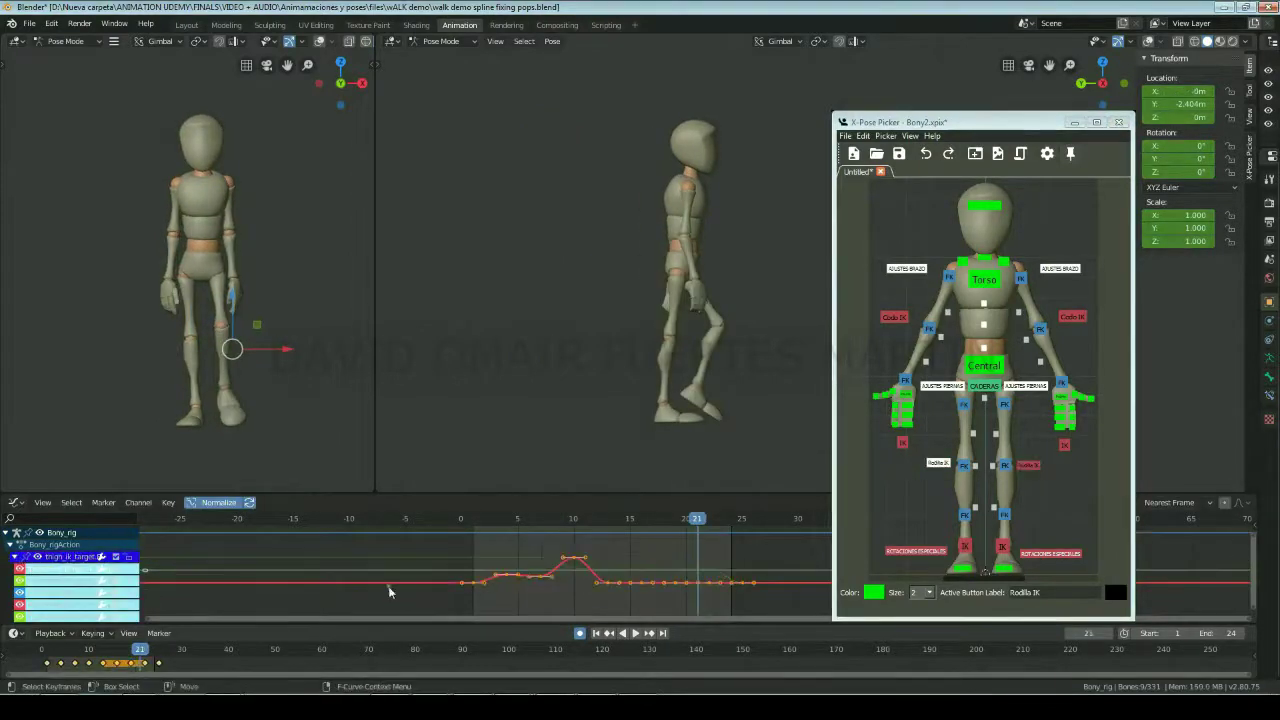
# Step: Move the knee IK target keyframes around frame 7 to ease the dip, then replay the walk
pyautogui.press('space')
pyautogui.moveTo(560, 520); pyautogui.dragTo(542, 541)
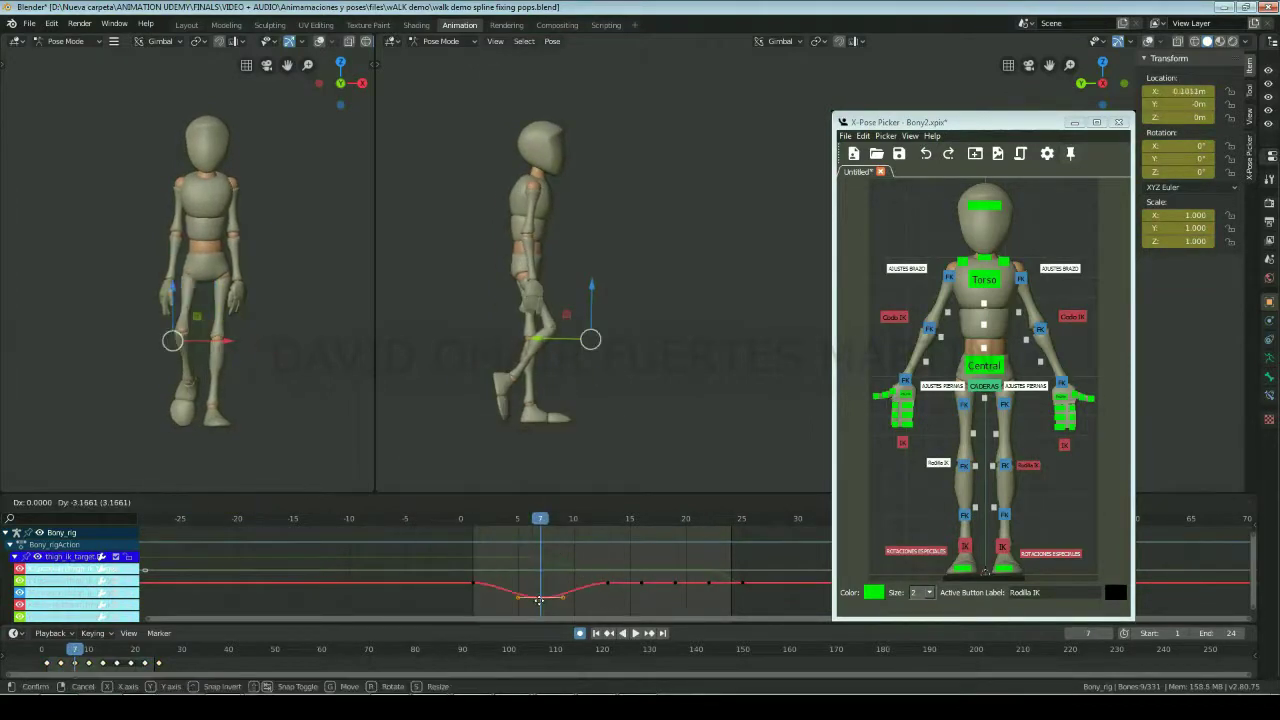
pyautogui.click(539, 600)
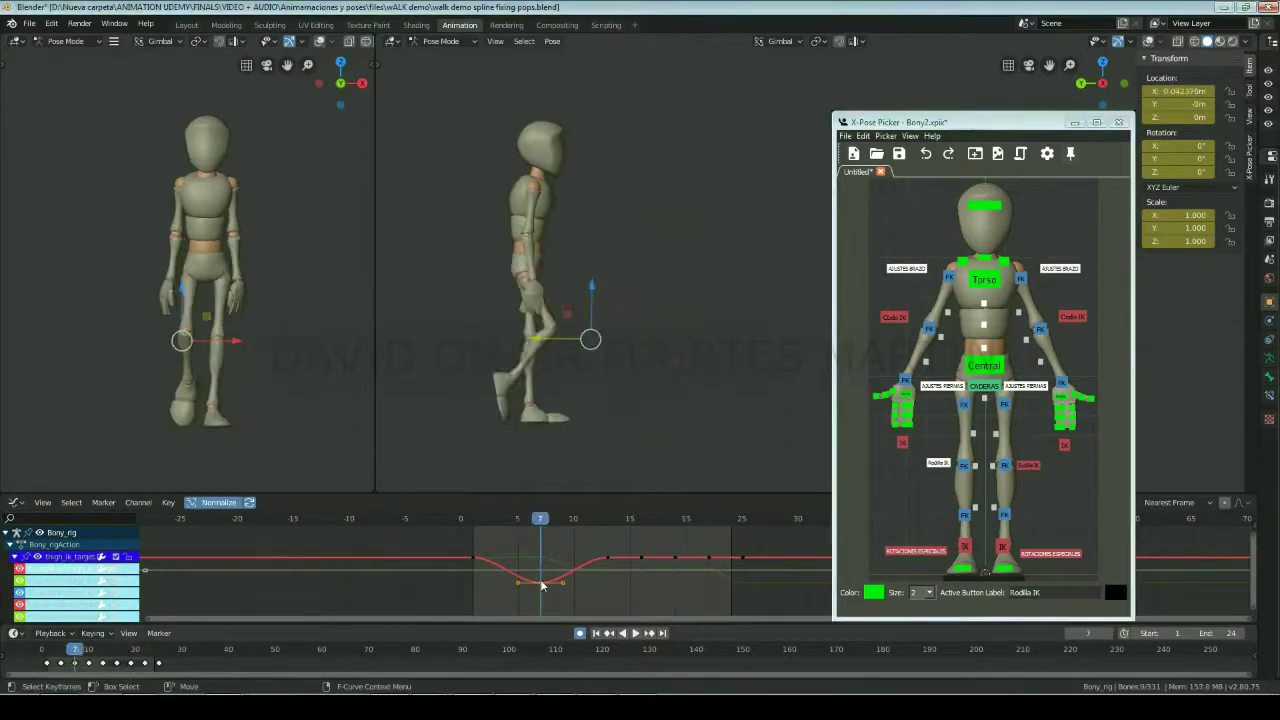
pyautogui.click(544, 563)
pyautogui.press('space')
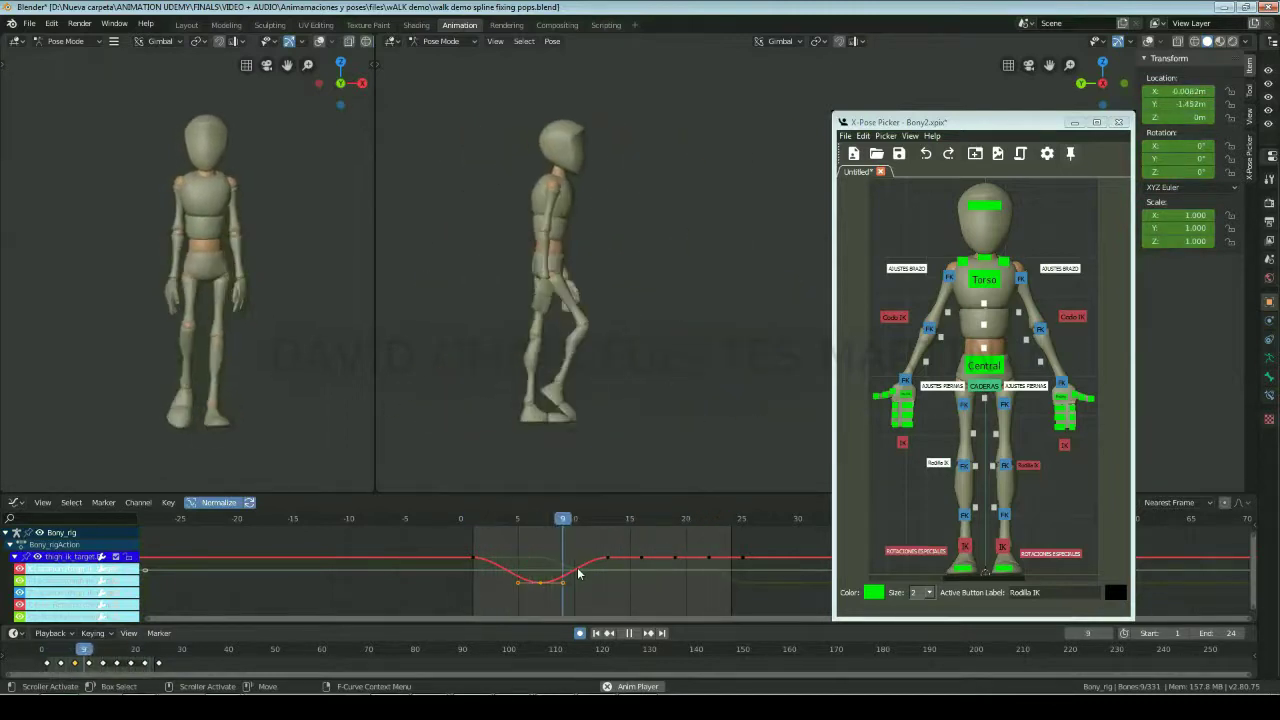
pyautogui.press('space')
# Step: Select all knee channel keys and move the knee control along Z at frame 17
pyautogui.press('a')
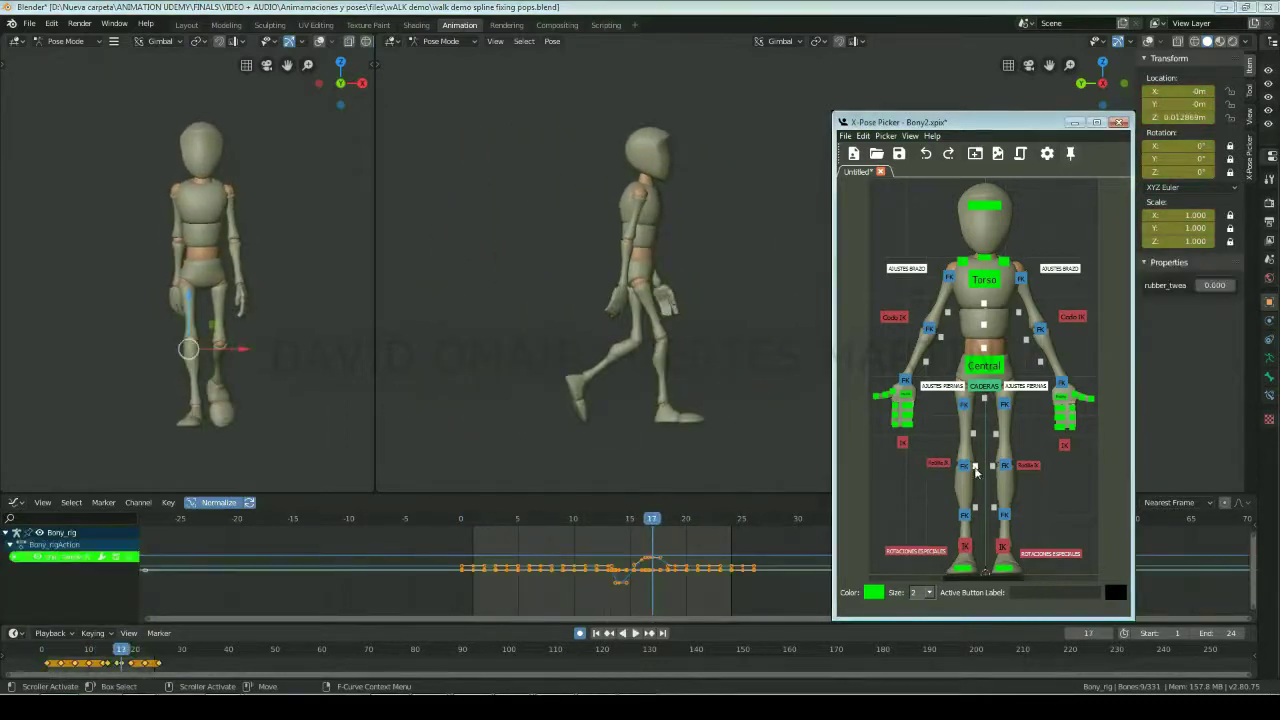
pyautogui.moveTo(646, 516); pyautogui.dragTo(652, 516)
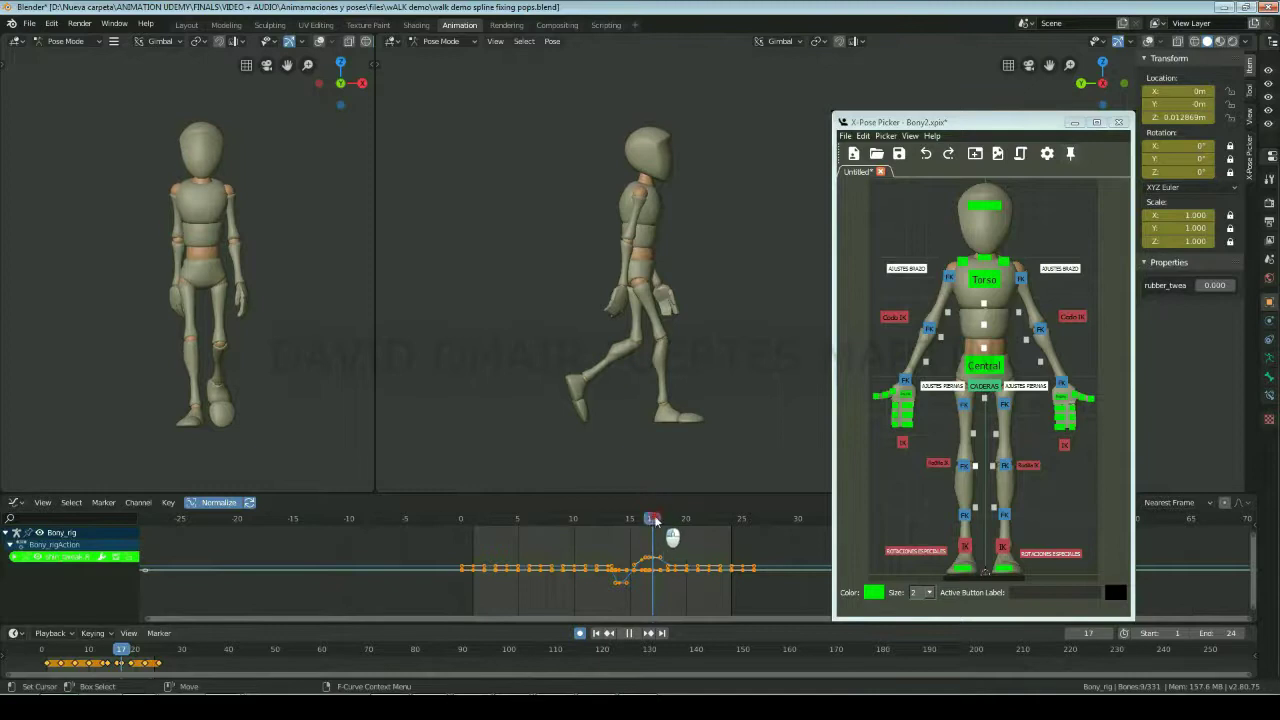
pyautogui.click(652, 340)
pyautogui.press('g')
pyautogui.press('z')
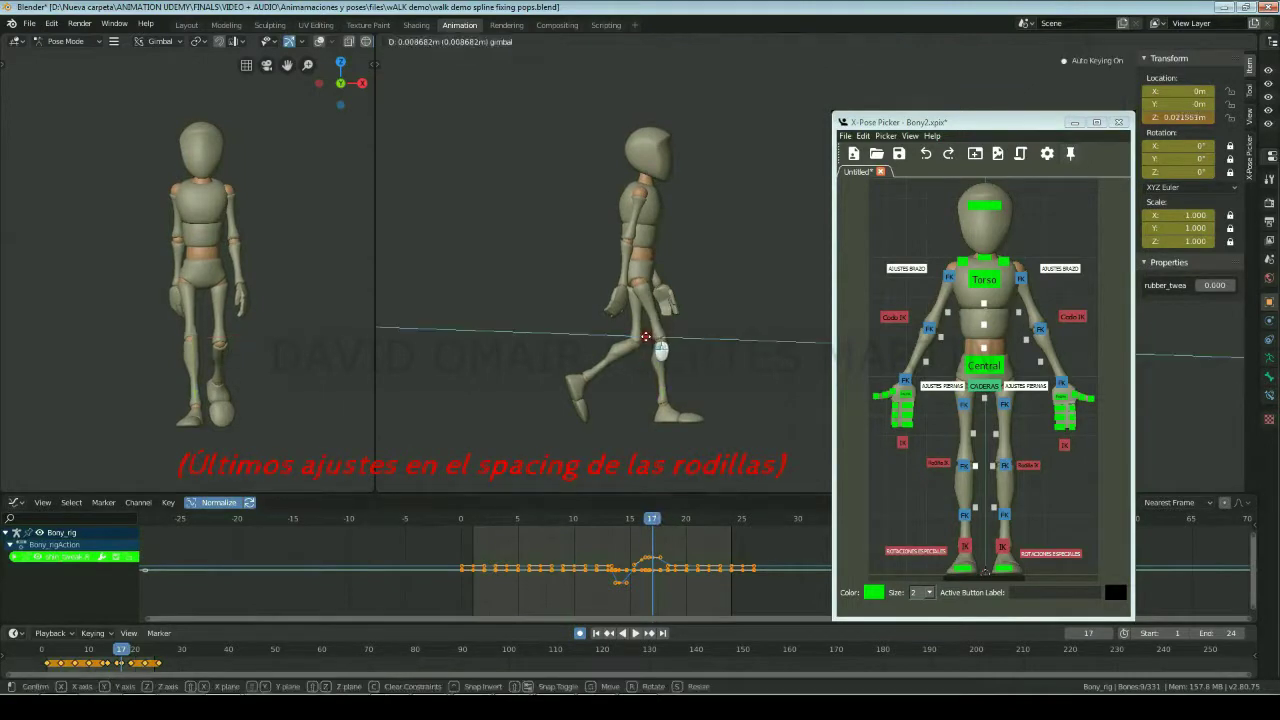
pyautogui.click(660, 343)
# Step: Check the knee spacing around frames 17–20 and replay the walk cycle
pyautogui.moveTo(664, 519); pyautogui.dragTo(686, 518)
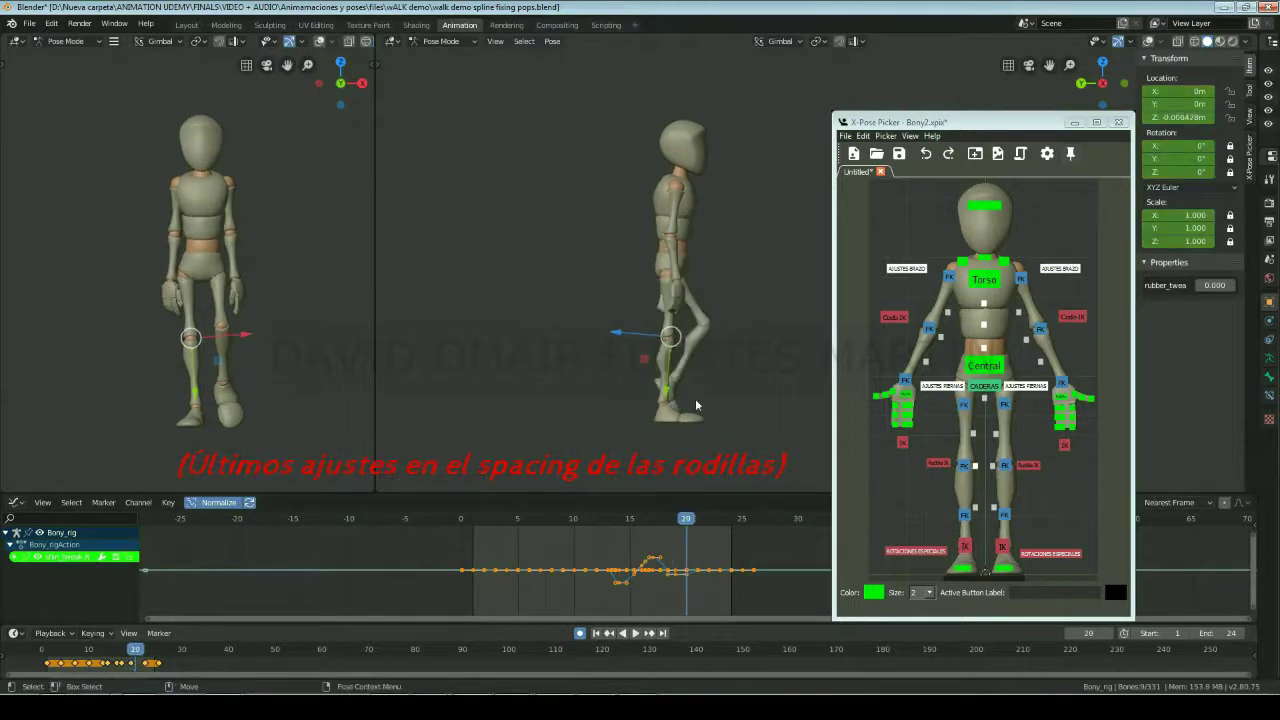
pyautogui.press('space')
pyautogui.press('space')
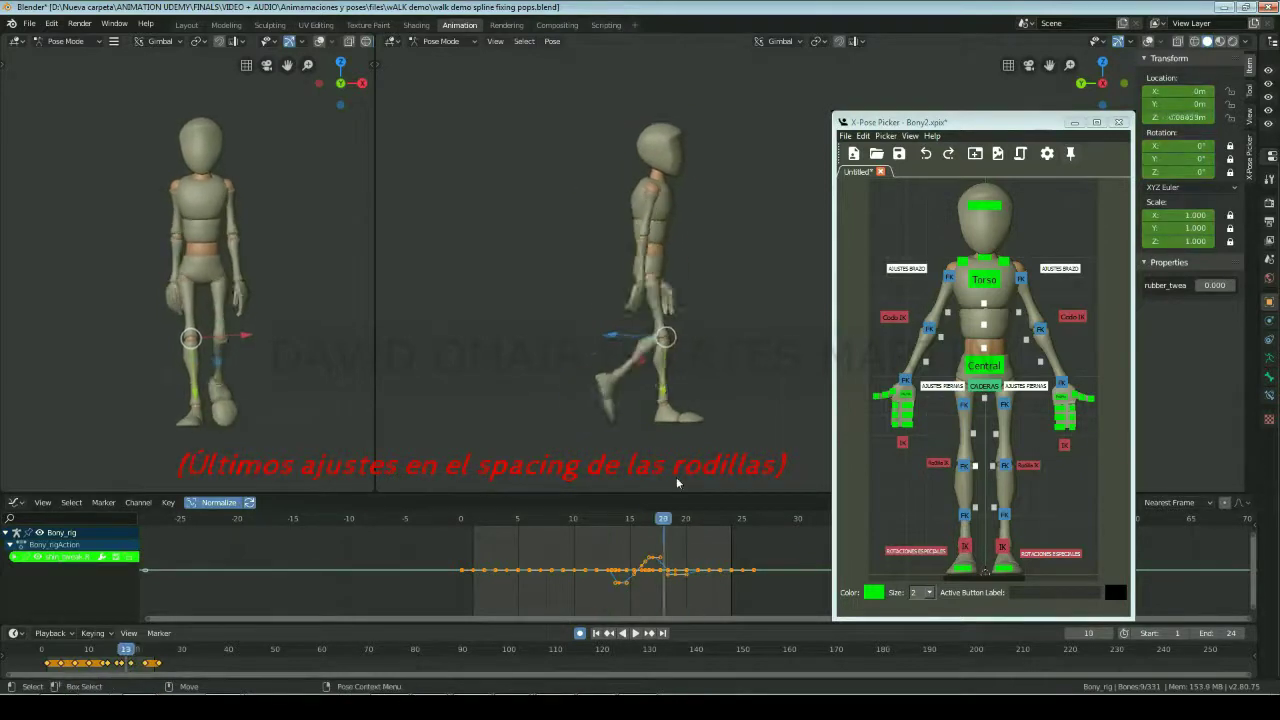
pyautogui.press('Left')
pyautogui.press('Left')
pyautogui.press('Left')
pyautogui.press('Right')
pyautogui.press('Right')
pyautogui.press('Right')
pyautogui.press('Left')
pyautogui.press('Right')
pyautogui.press('Right')
pyautogui.press('Right')
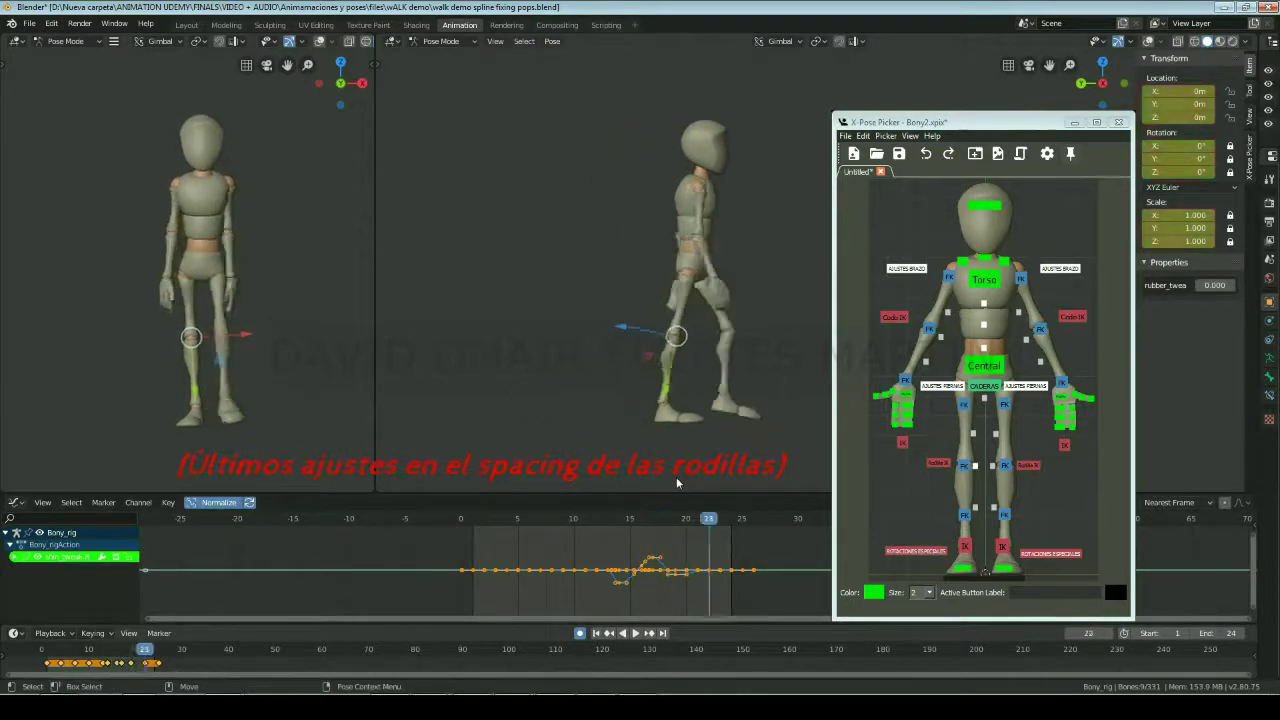
pyautogui.press('Left')
pyautogui.press('Left')
pyautogui.press('Left')
pyautogui.press('Left')
pyautogui.press('Left')
pyautogui.press('Left')
pyautogui.press('Left')
pyautogui.press('Left')
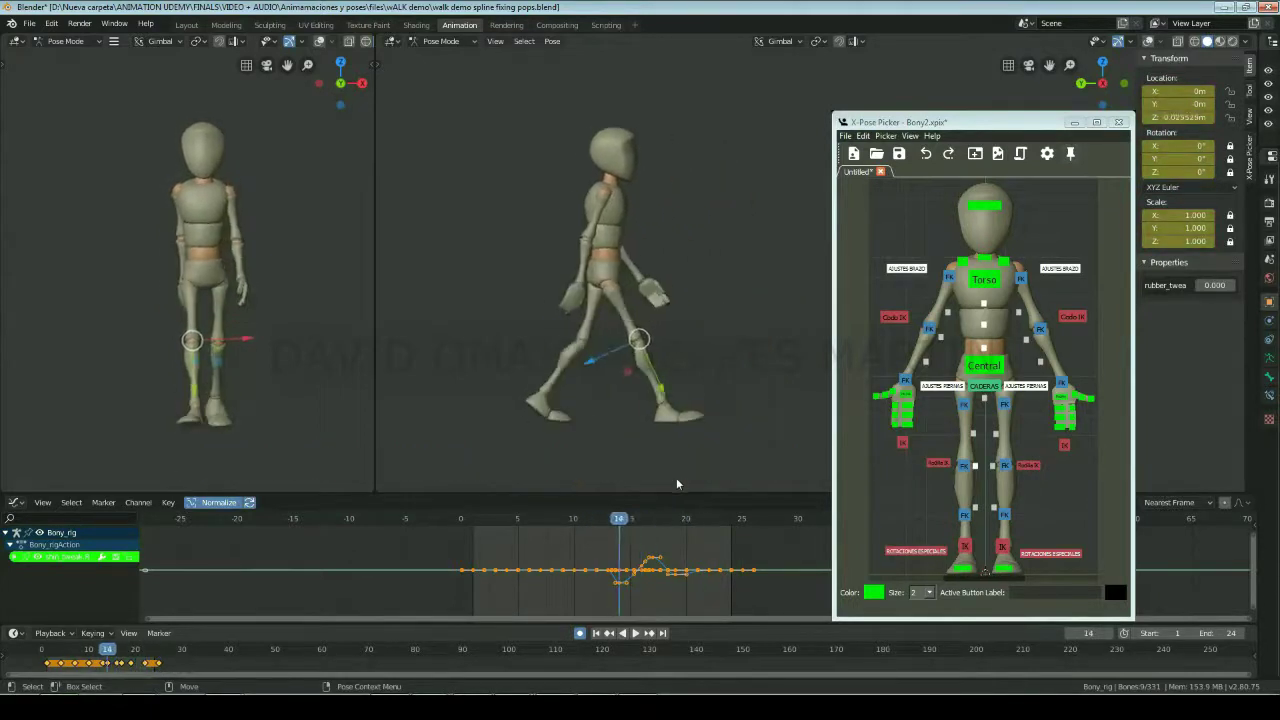
pyautogui.press('space')
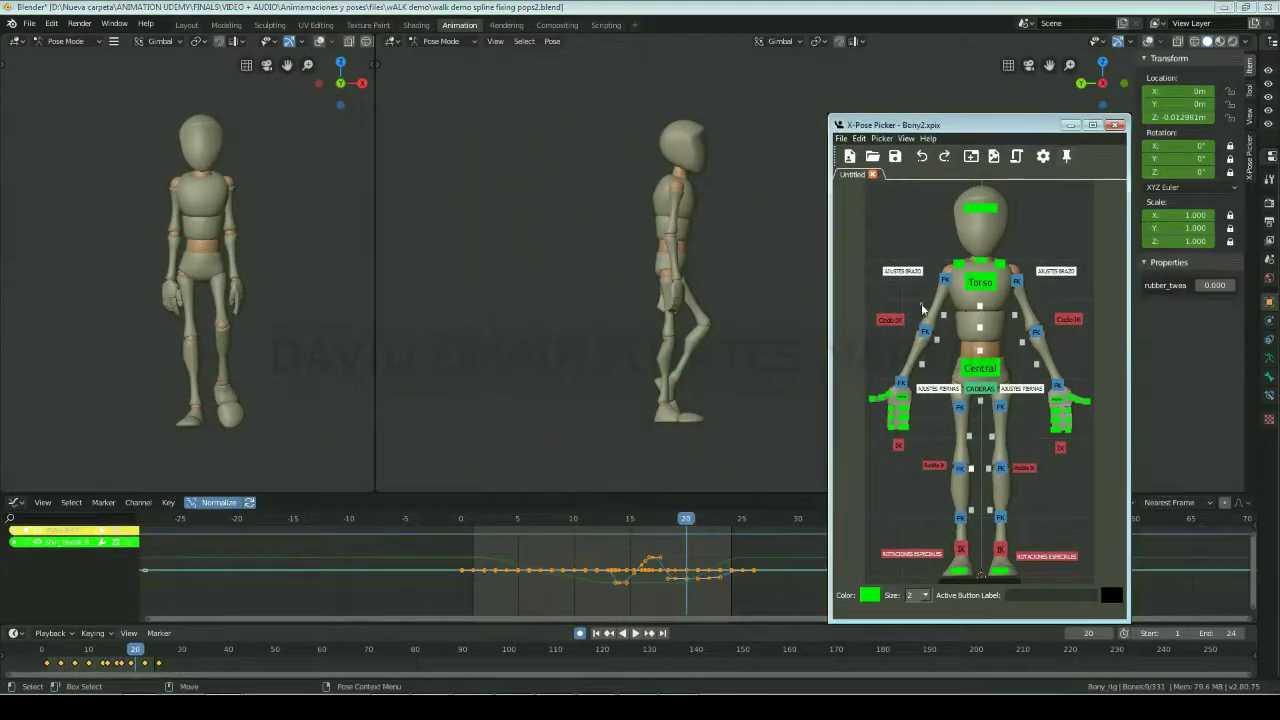
# Step: Flatten the neck's rotation curves by scaling their keys vertically with S Y
pyautogui.click(958, 264)
pyautogui.click(55, 580)
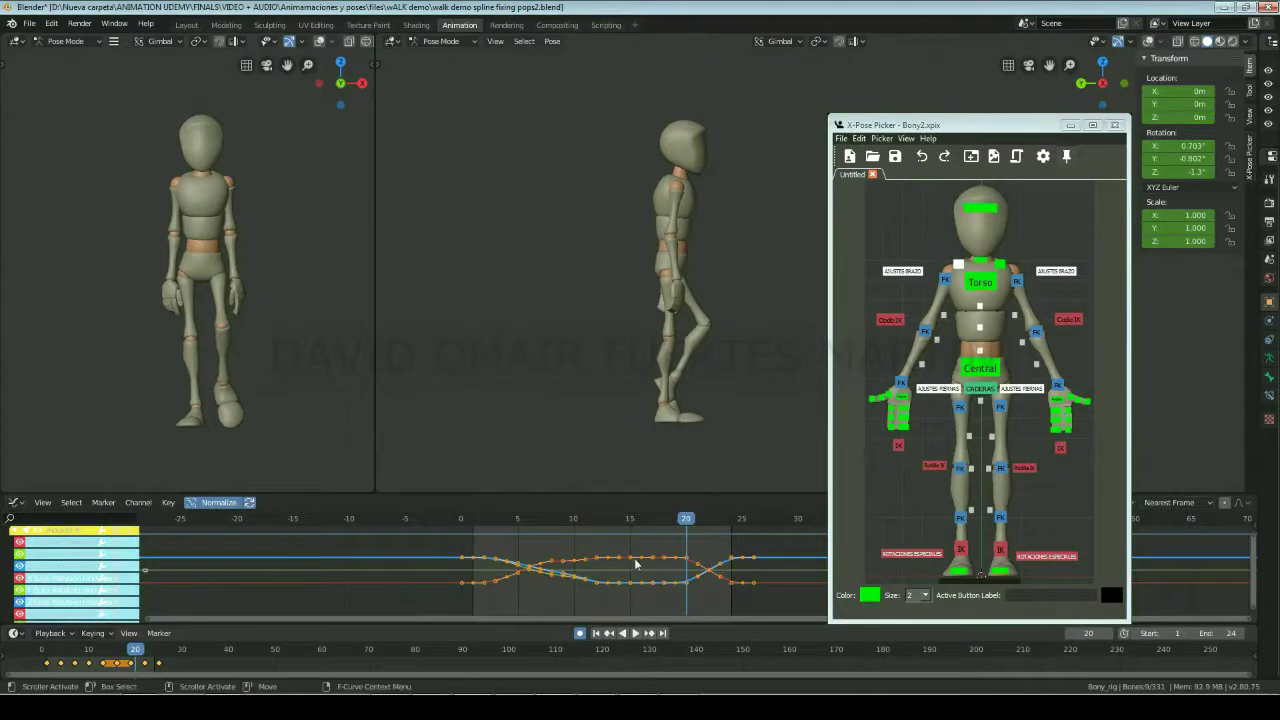
pyautogui.click(636, 571)
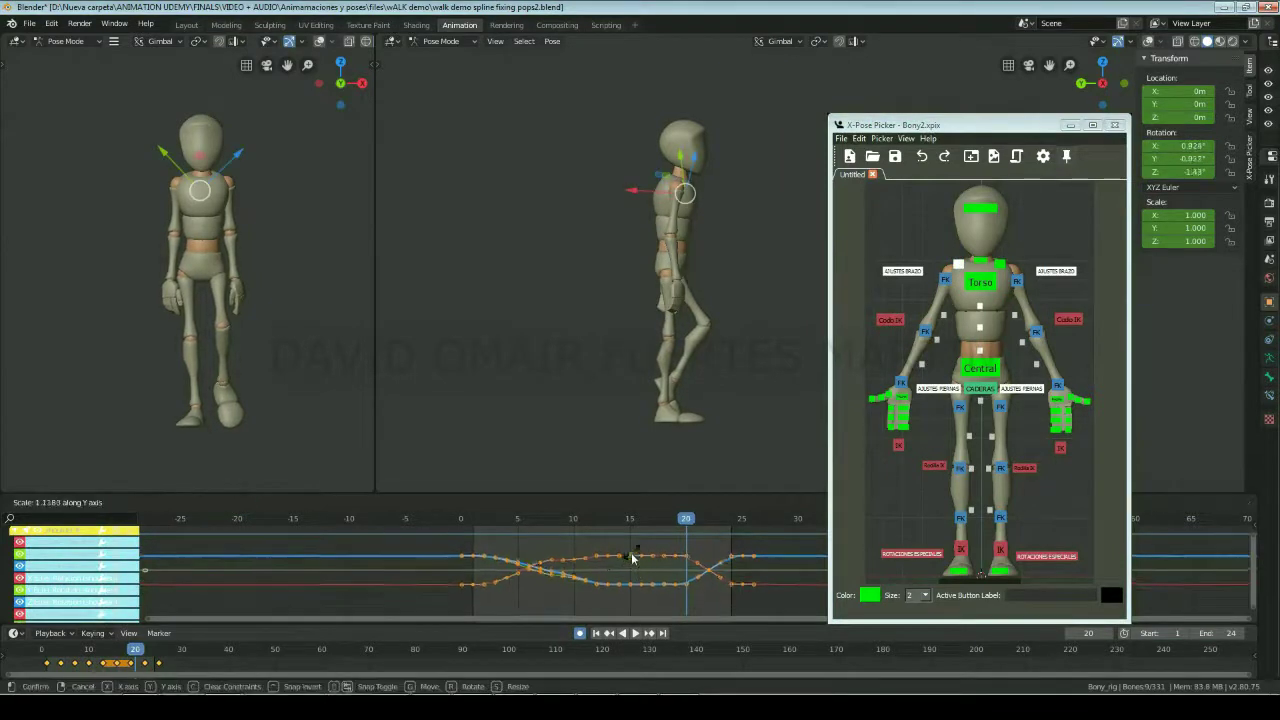
pyautogui.click(631, 558)
pyautogui.click(69, 597)
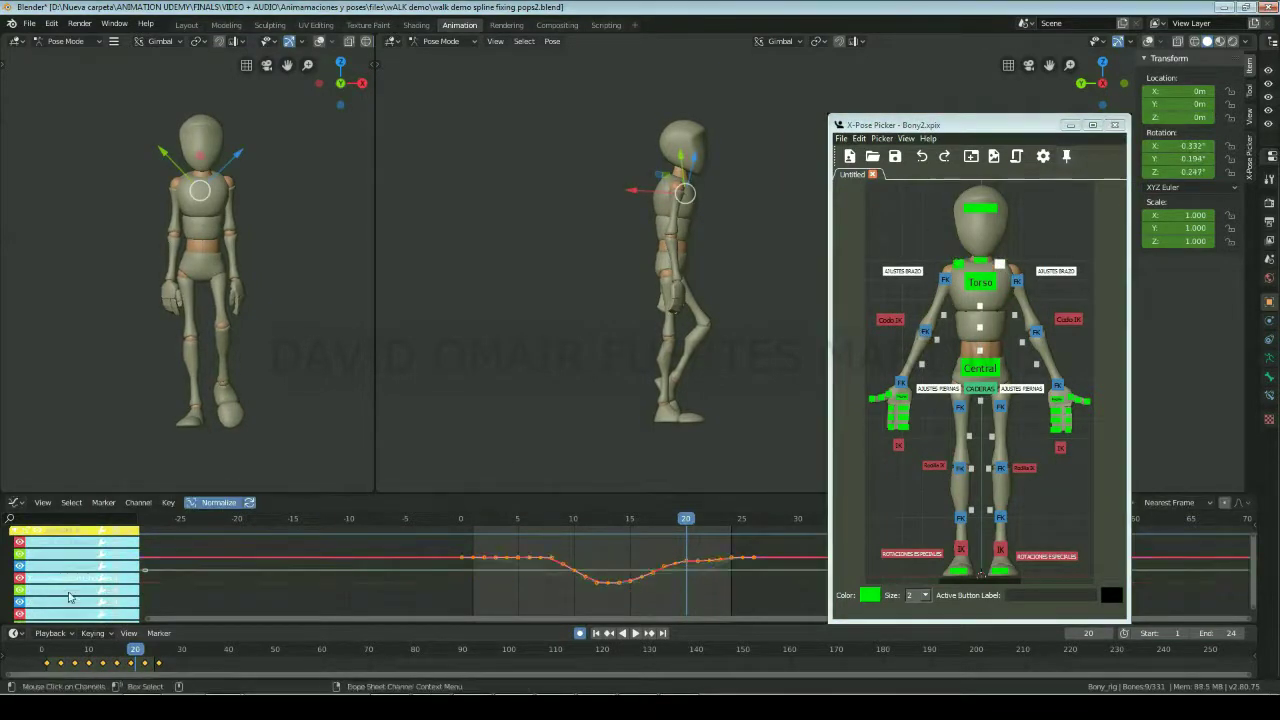
pyautogui.press('s')
pyautogui.press('y')
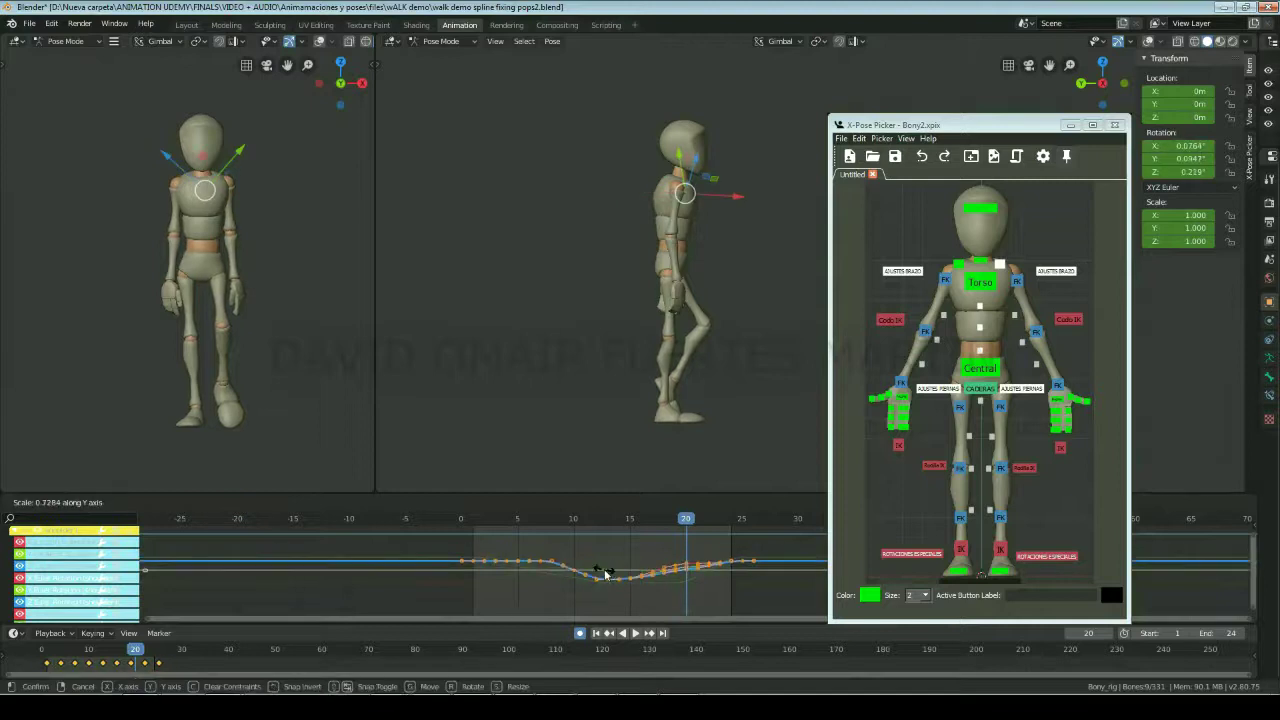
pyautogui.click(605, 575)
# Step: Scale the Torso rotation keys down so Y rotation reads 2.18° at frame 10, then play back
pyautogui.click(980, 282)
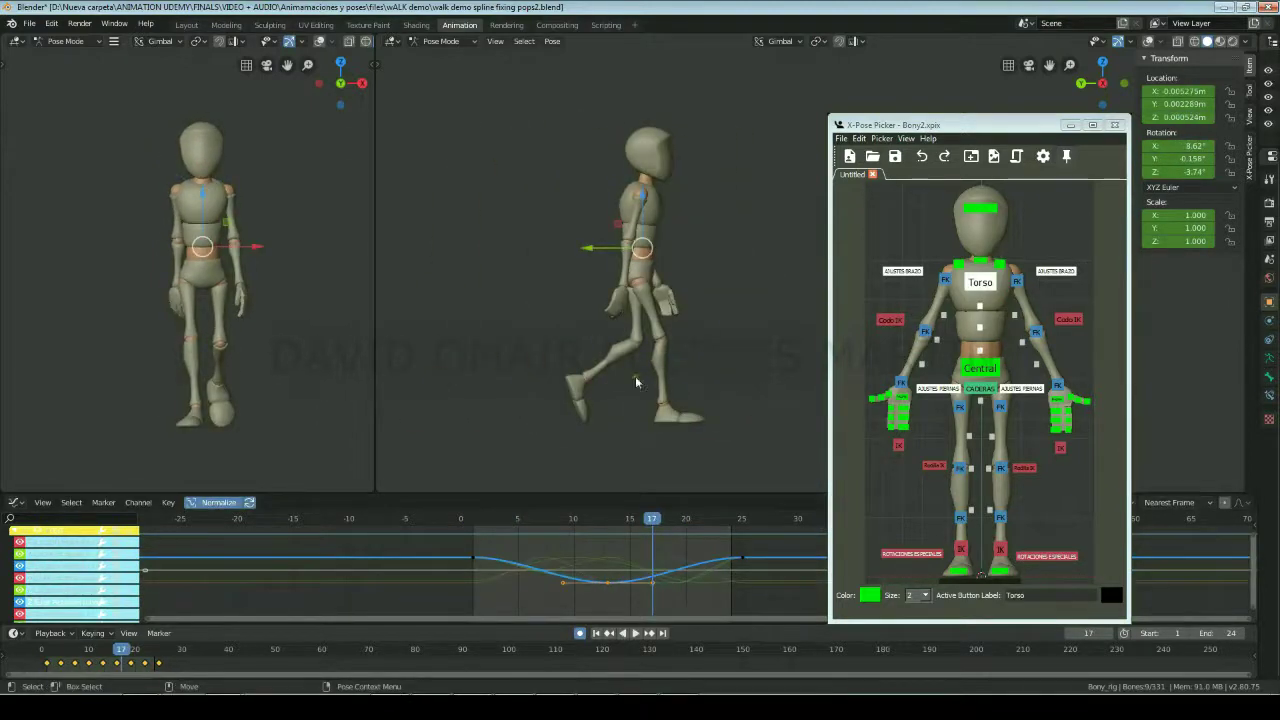
pyautogui.click(55, 563)
pyautogui.moveTo(486, 522); pyautogui.dragTo(575, 513)
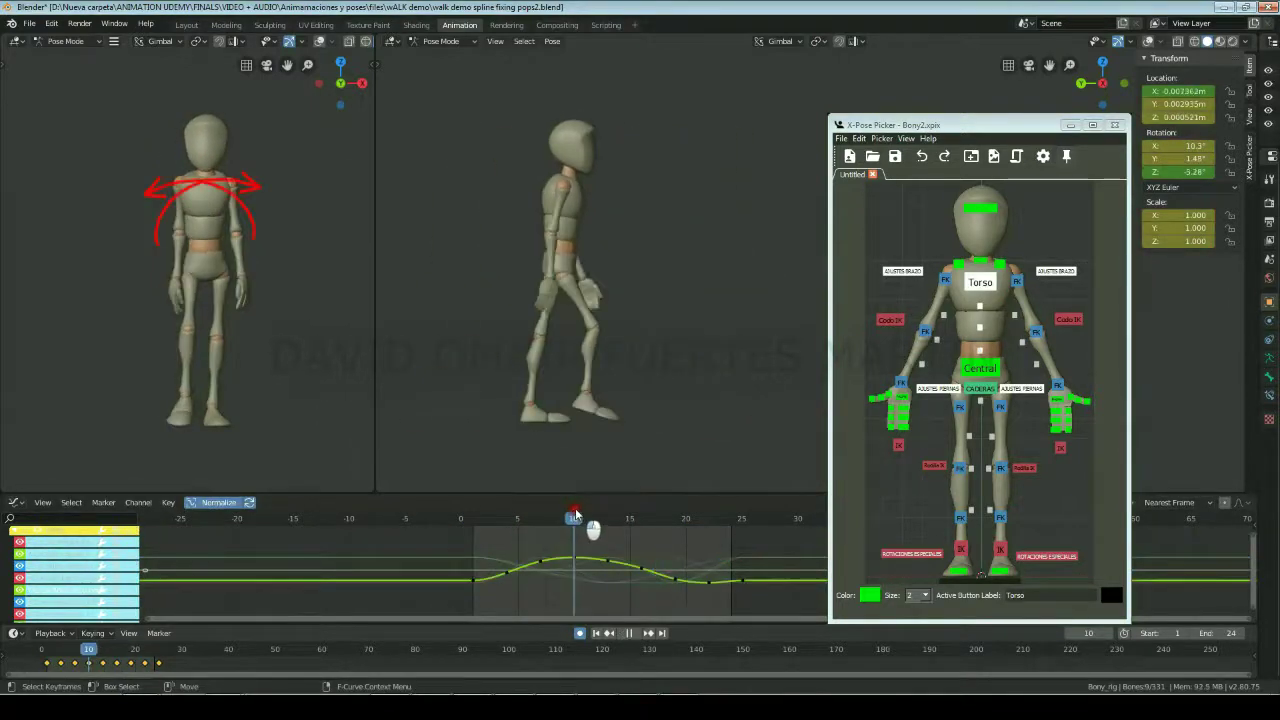
pyautogui.moveTo(394, 546)
pyautogui.mouseDown()
pyautogui.moveTo(783, 628)
pyautogui.moveTo(768, 624)
pyautogui.mouseUp()
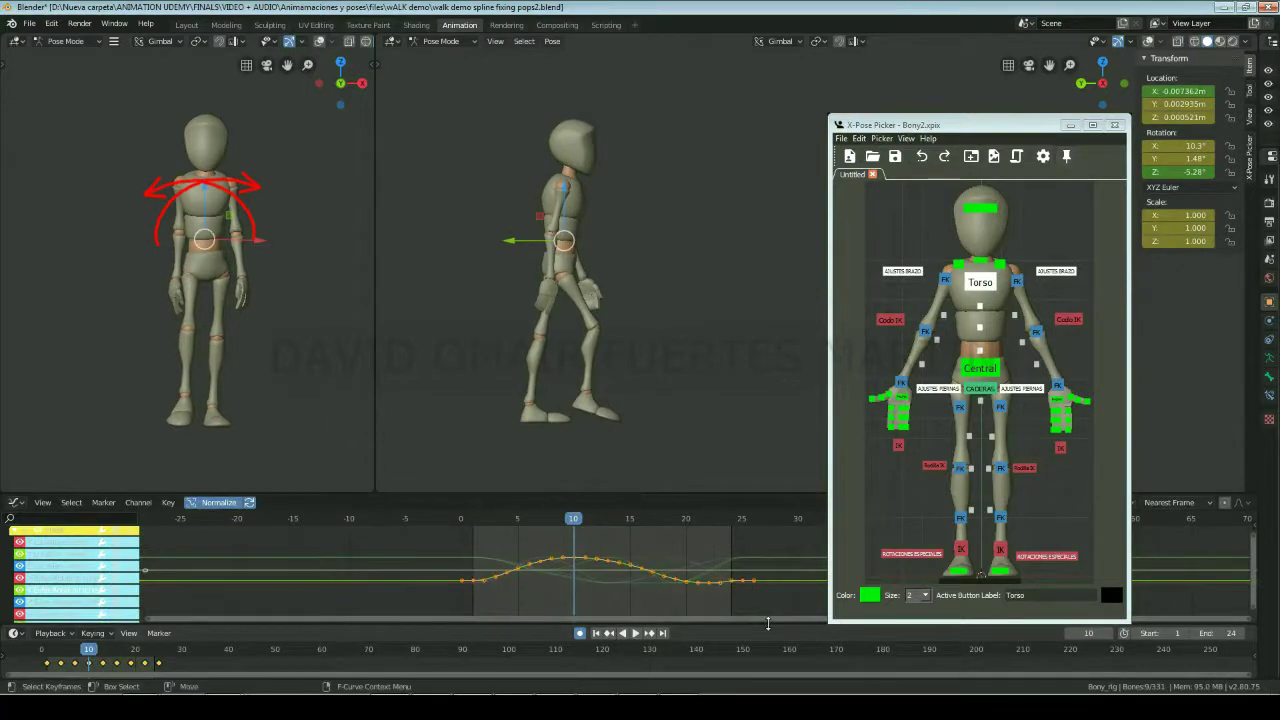
pyautogui.click(597, 559)
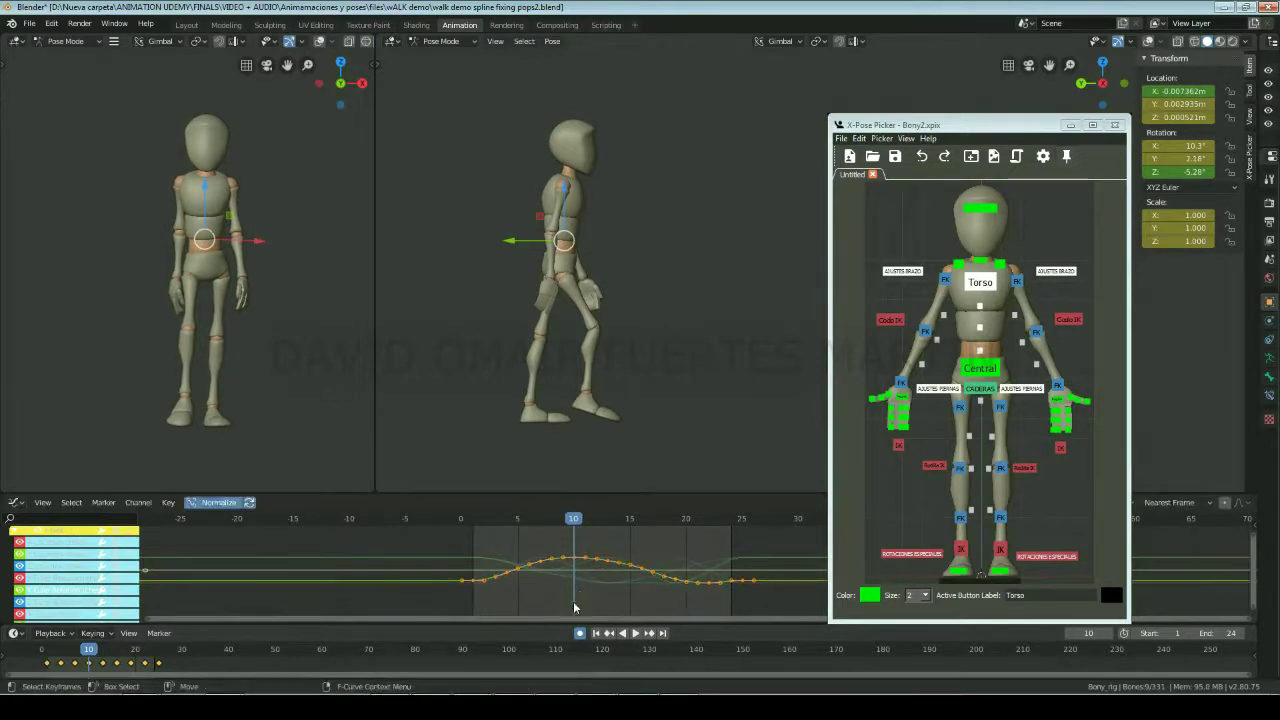
pyautogui.click(674, 518)
pyautogui.click(980, 368)
pyautogui.press('space')
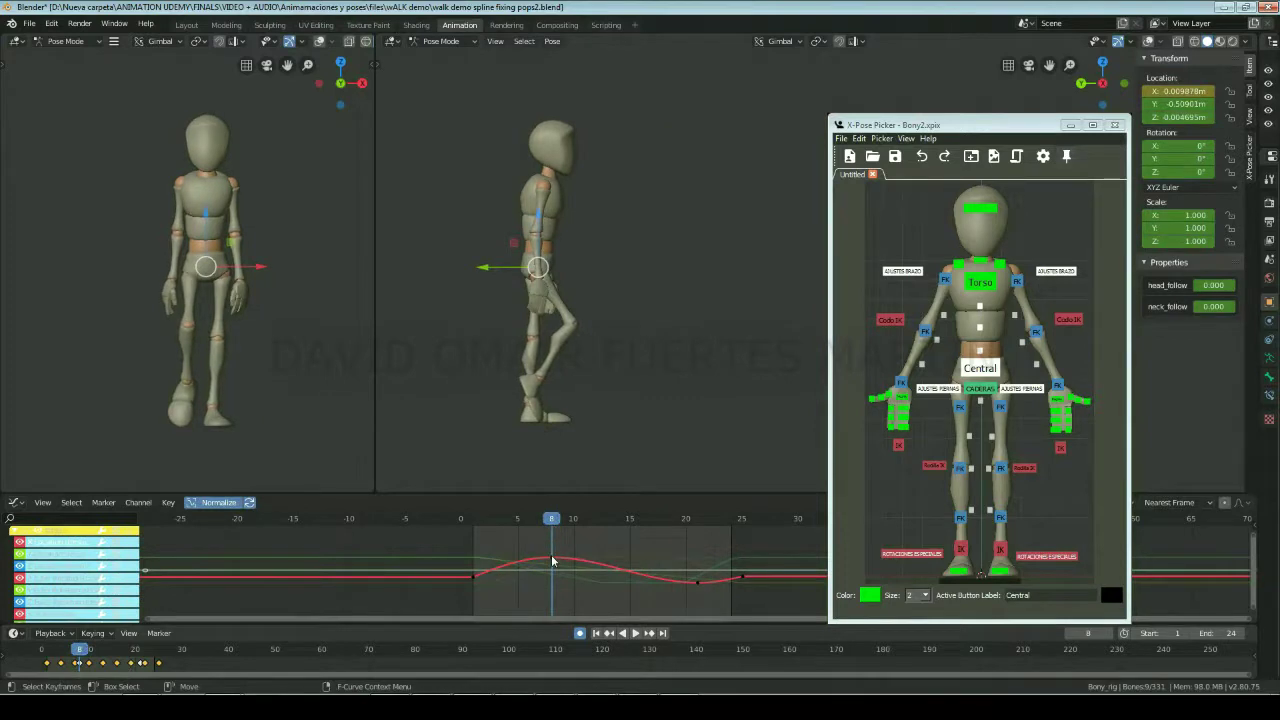
# Step: Raise the Central curve's frame-8 peak and lower its frame-21 key about 0.158, reviewing playback
pyautogui.click(551, 554)
pyautogui.press('g')
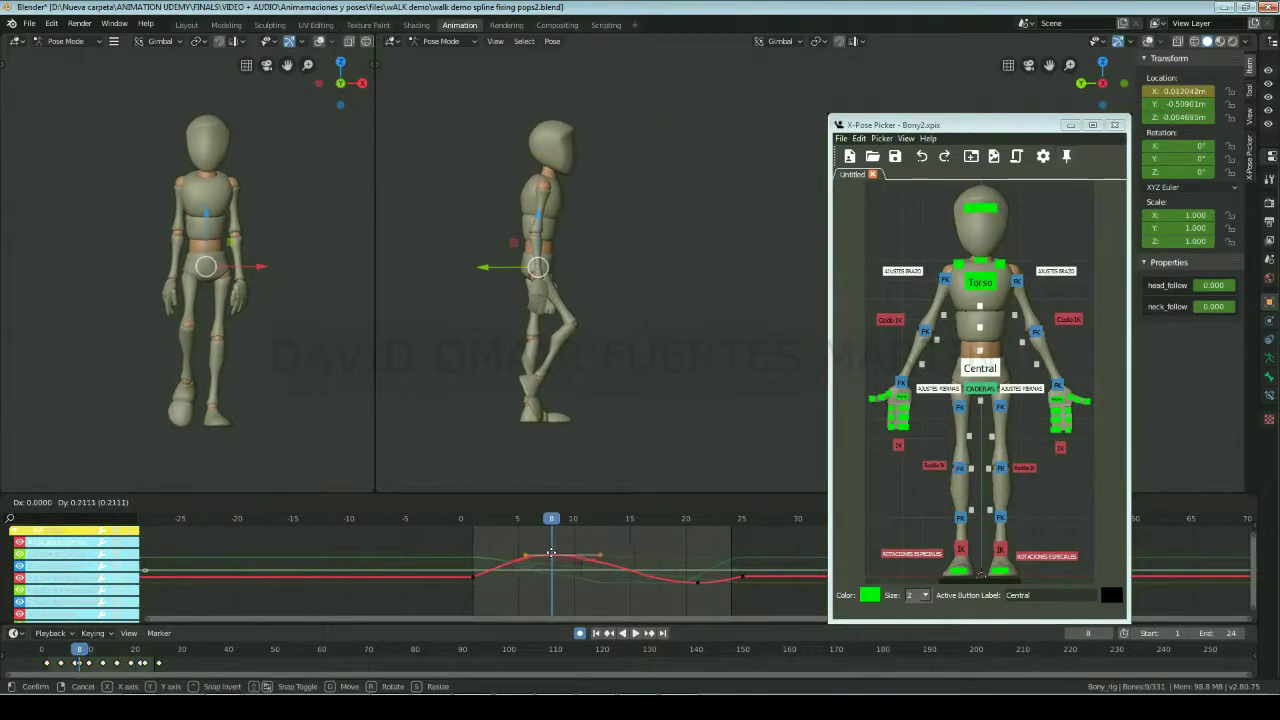
pyautogui.click(551, 553)
pyautogui.press('space')
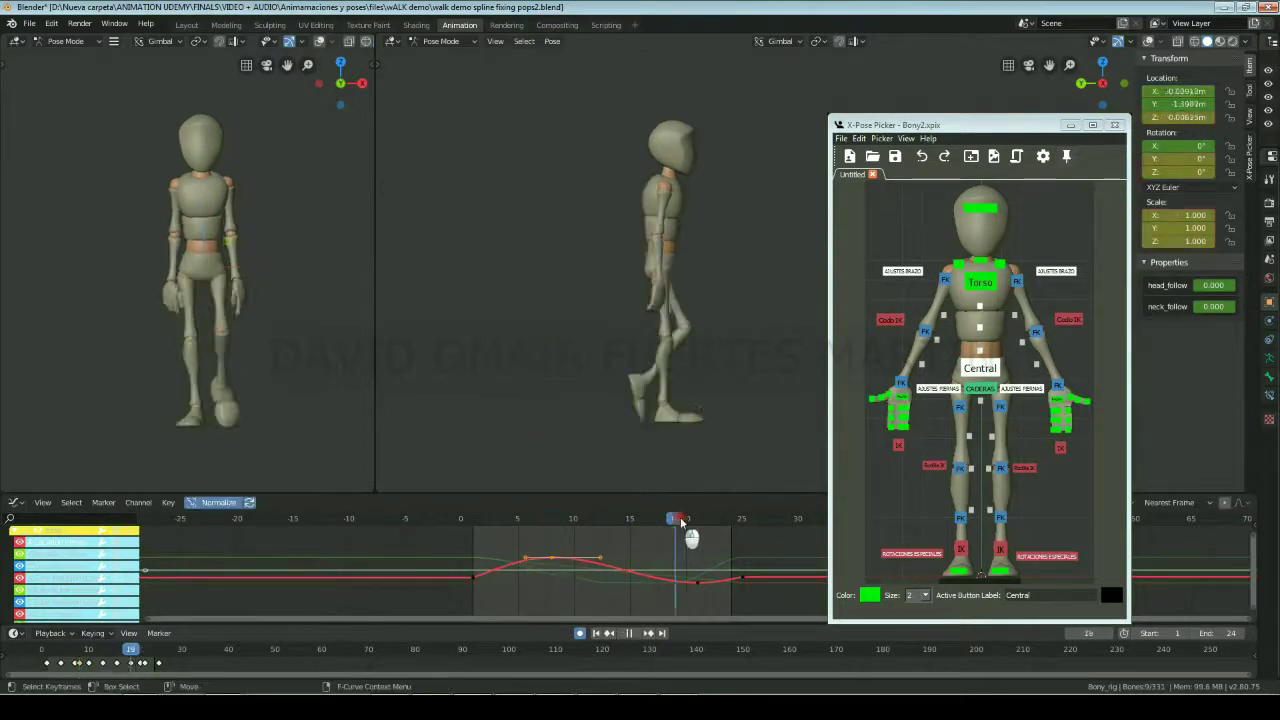
pyautogui.click(699, 581)
pyautogui.press('space')
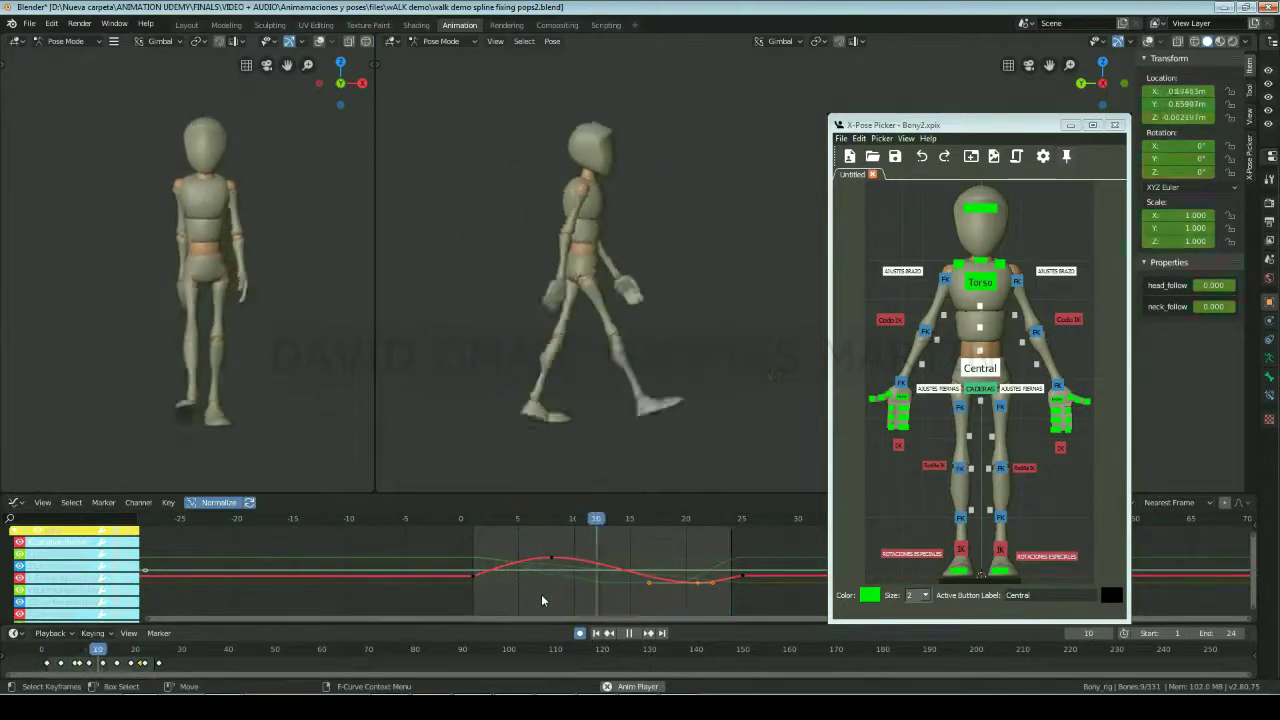
# Step: Stop playback and select the Torso and left forearm FK controls
pyautogui.click(980, 282)
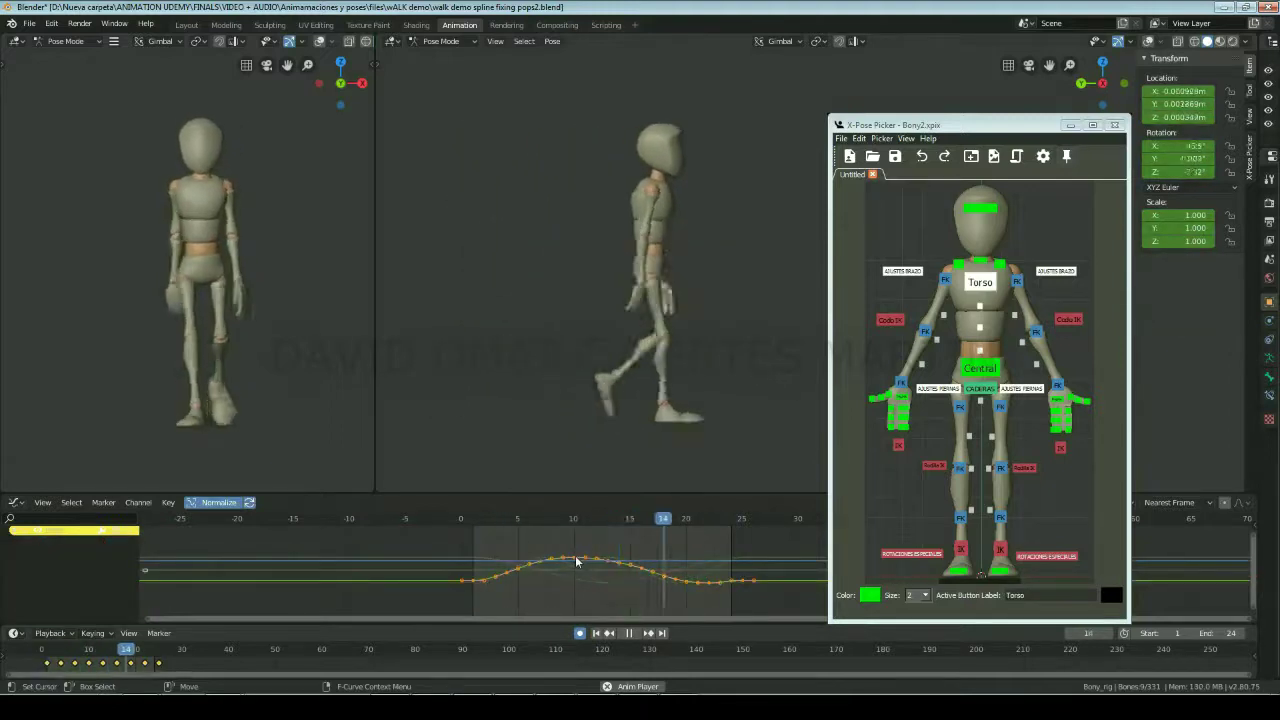
pyautogui.press('space')
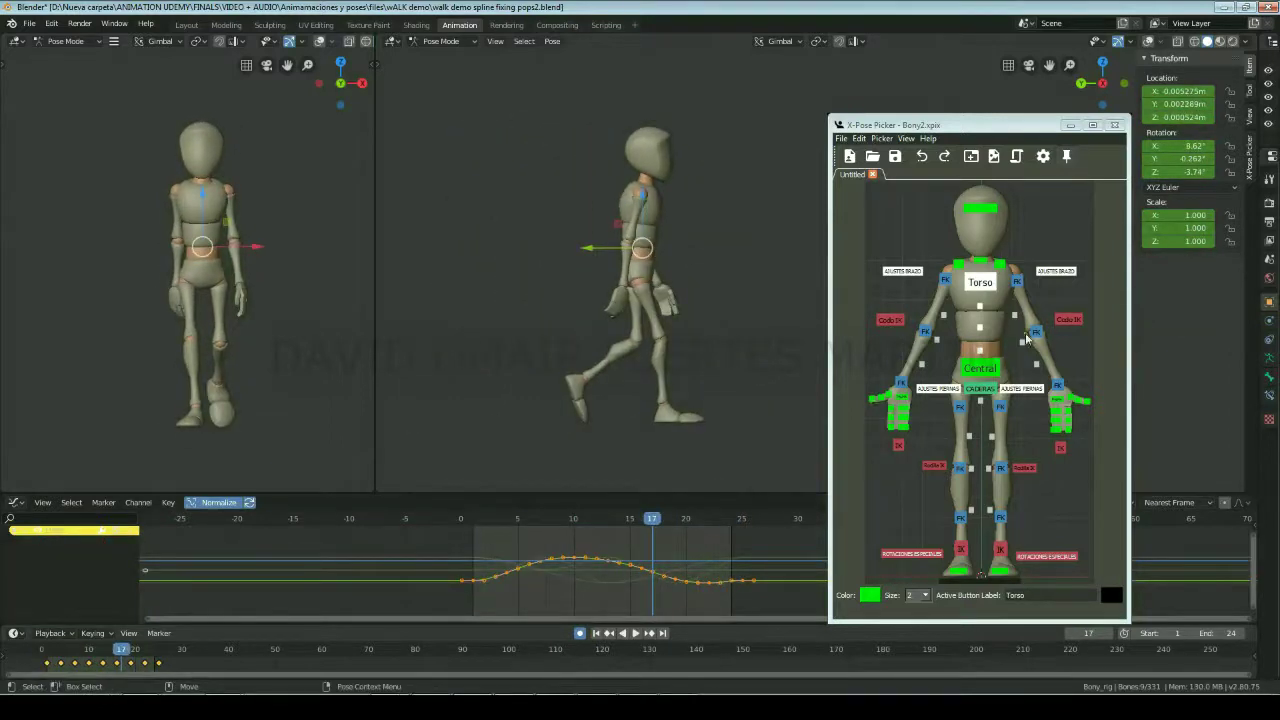
pyautogui.click(1038, 331)
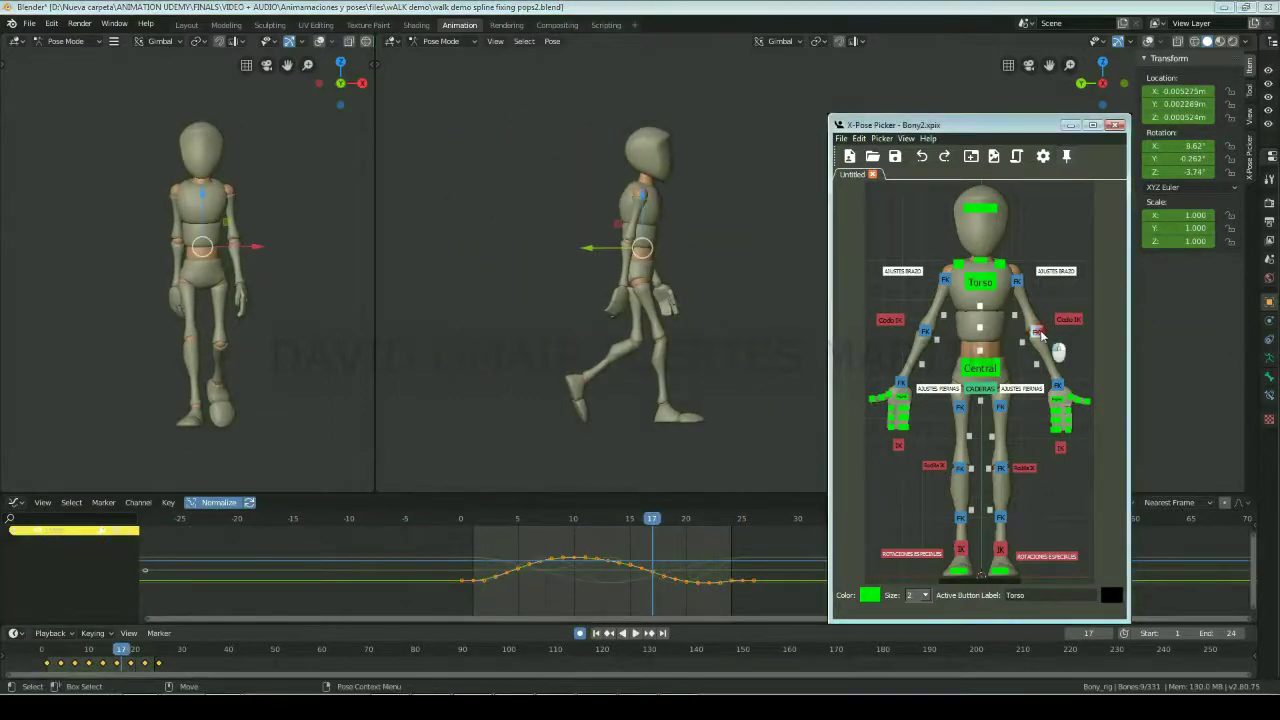
# Step: Move a key on the left forearm FK curve and scrub to review the arm's timing
pyautogui.click(619, 518)
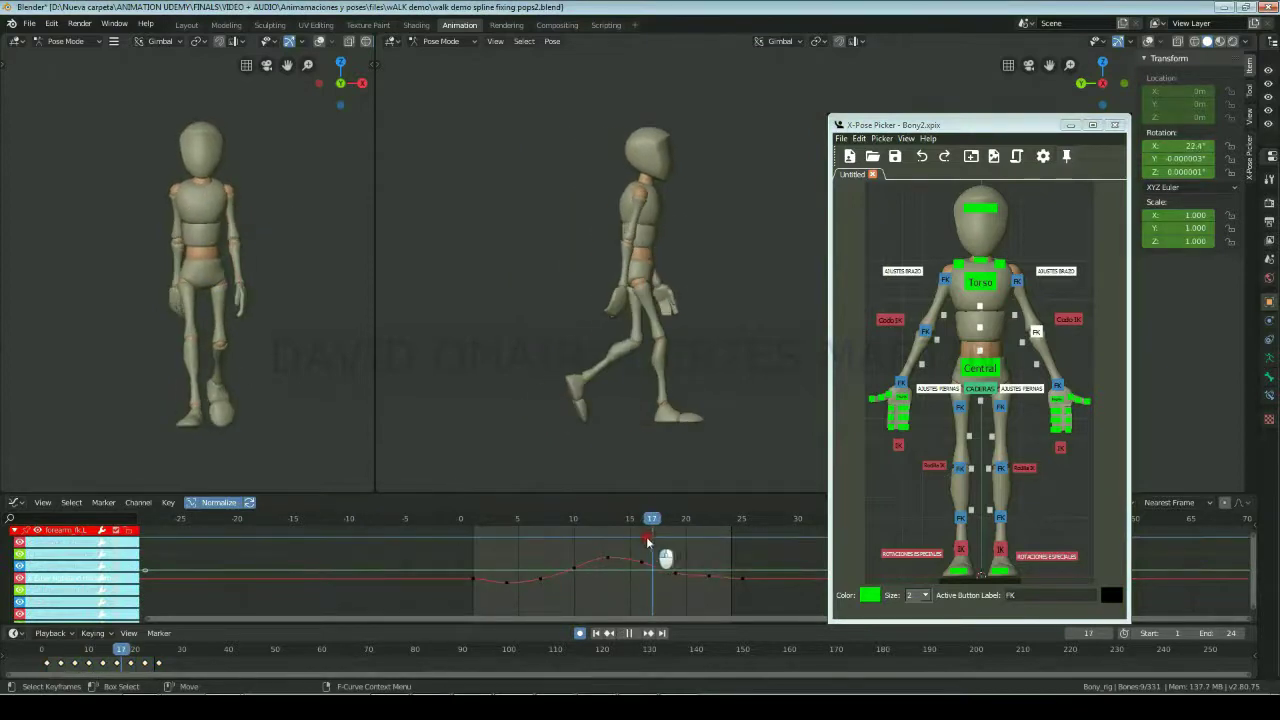
pyautogui.press('space')
pyautogui.click(644, 557)
pyautogui.press('space')
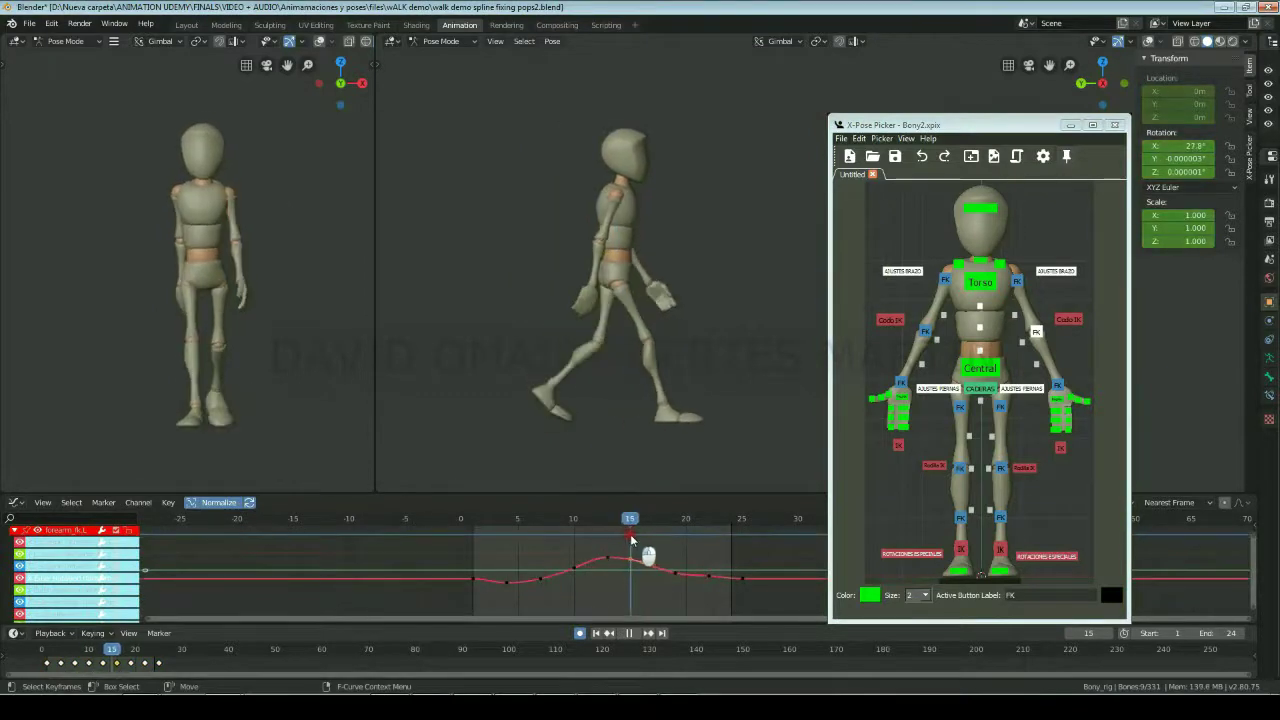
pyautogui.click(644, 548)
pyautogui.press('space')
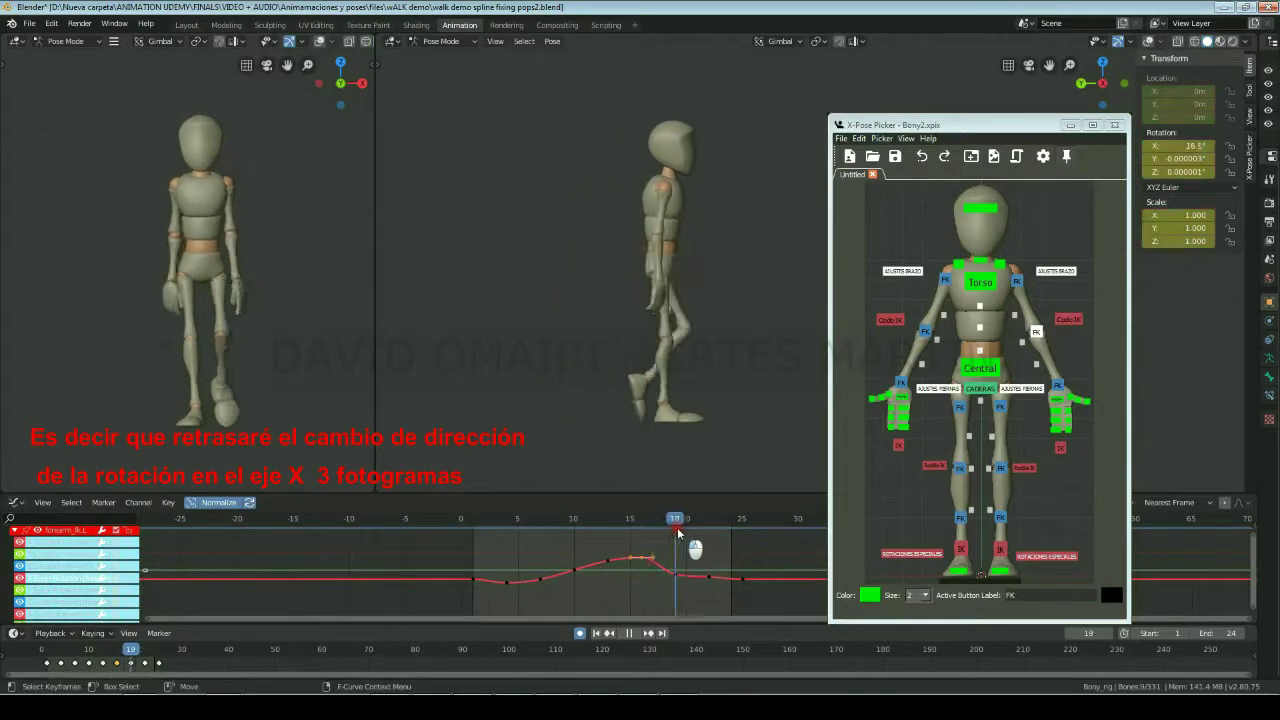
pyautogui.rightClick(645, 533)
pyautogui.press('Escape')
pyautogui.moveTo(643, 520); pyautogui.dragTo(753, 520)
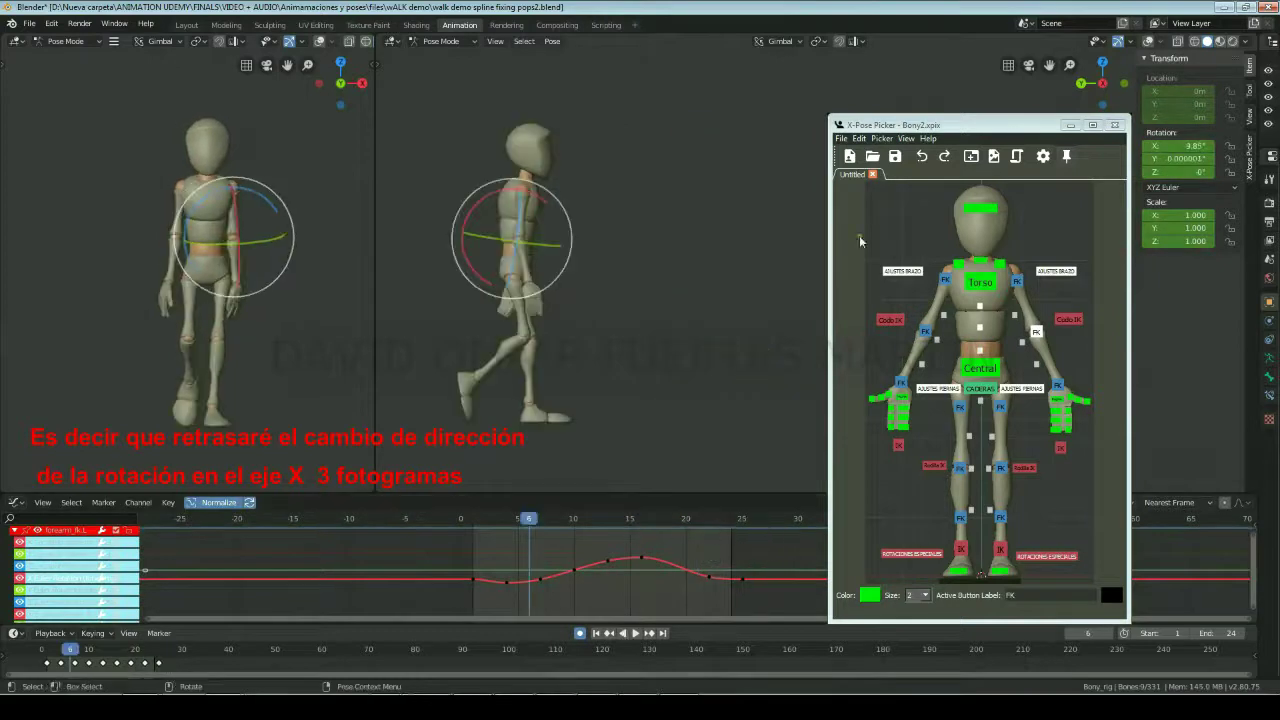
# Step: Nudge the left upper-arm FK rotation keys near frame 8, then bring up the hand FK curve
pyautogui.click(1015, 283)
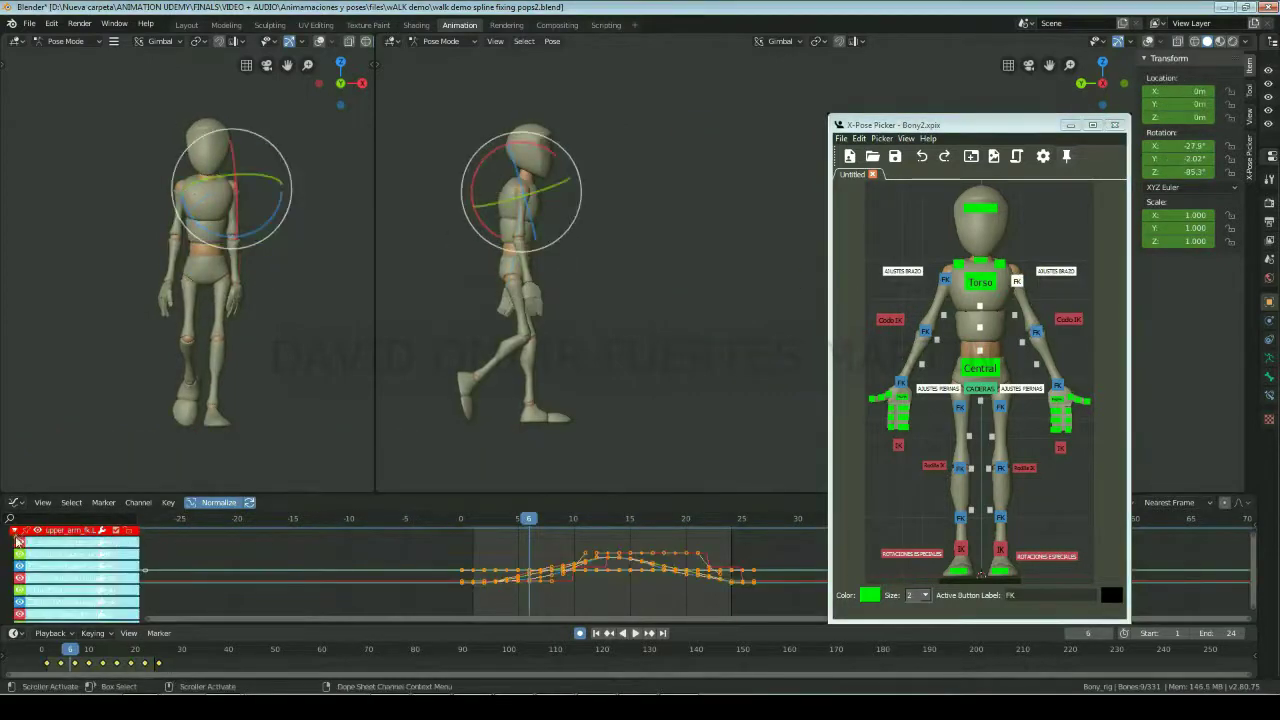
pyautogui.click(542, 563)
pyautogui.press('g')
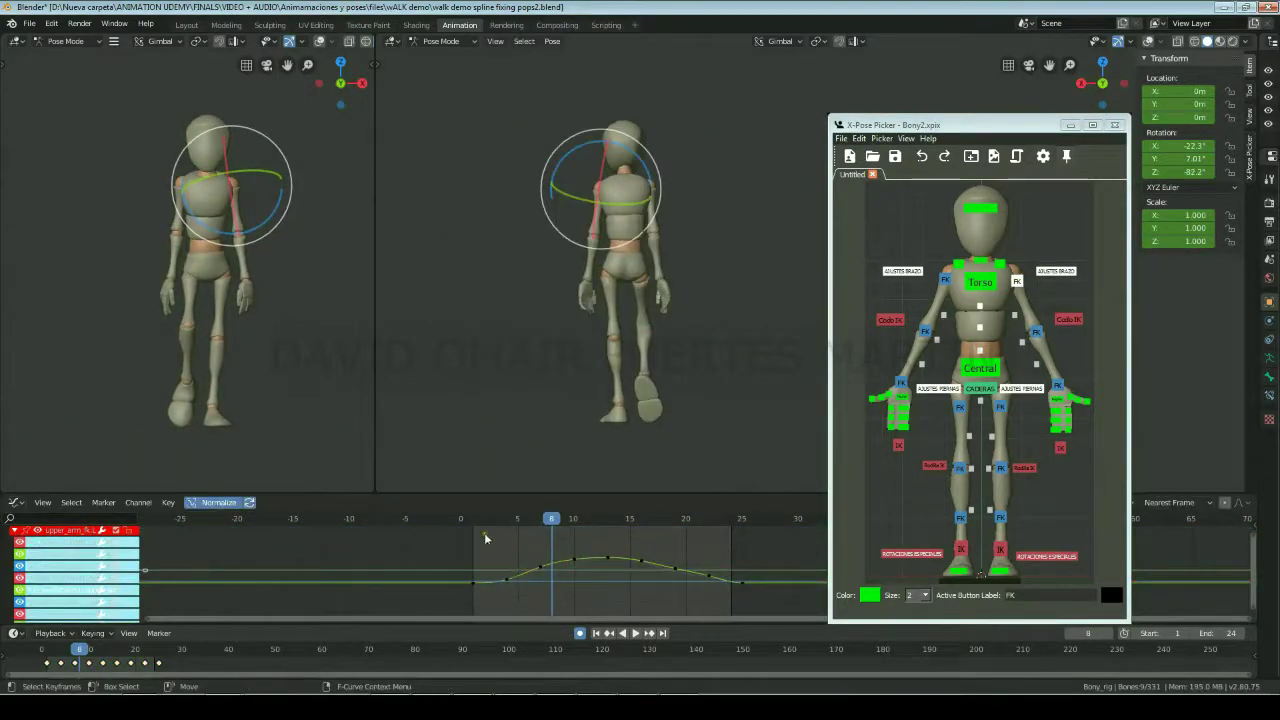
pyautogui.moveTo(484, 538)
pyautogui.mouseDown()
pyautogui.moveTo(526, 529)
pyautogui.moveTo(504, 538)
pyautogui.moveTo(517, 560)
pyautogui.moveTo(509, 587)
pyautogui.moveTo(478, 526)
pyautogui.moveTo(586, 550)
pyautogui.moveTo(551, 560)
pyautogui.moveTo(486, 548)
pyautogui.moveTo(606, 549)
pyautogui.mouseUp()
pyautogui.click(1057, 385)
pyautogui.click(563, 560)
# Step: Play and pause the walk cycle repeatedly to check the arm's motion around frame 11
pyautogui.rightClick(520, 566)
pyautogui.press('space')
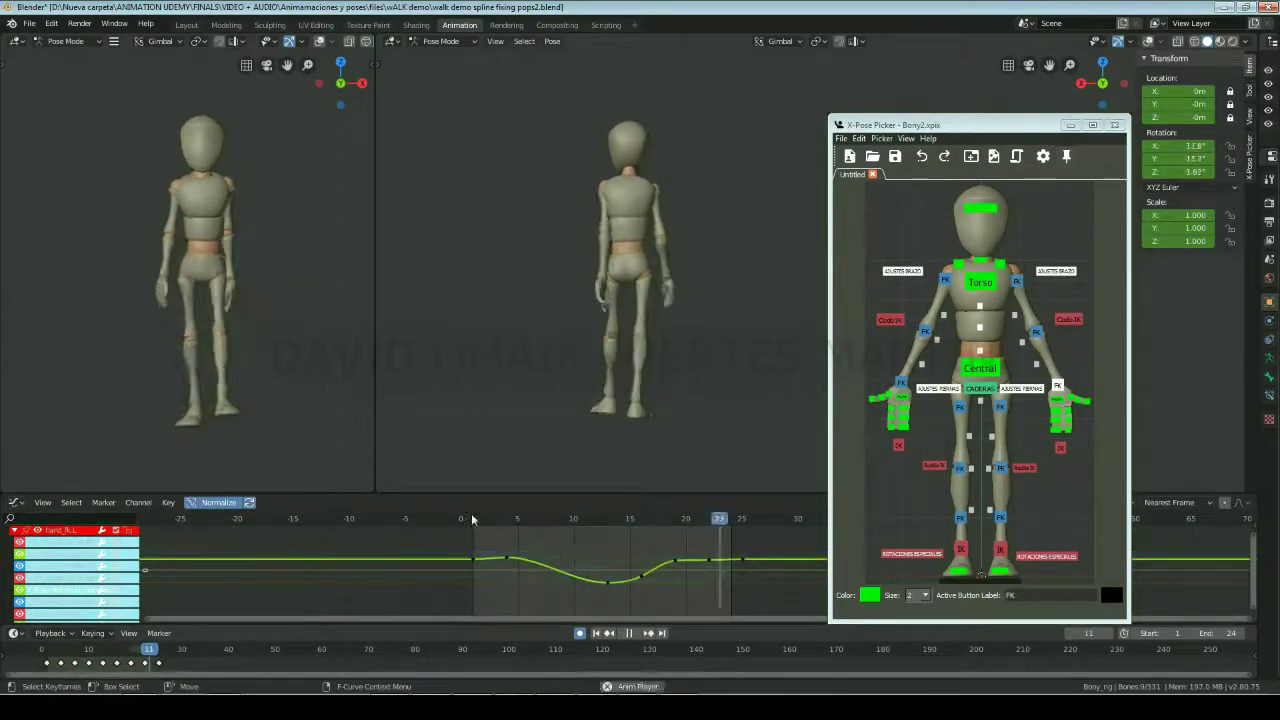
pyautogui.press('space')
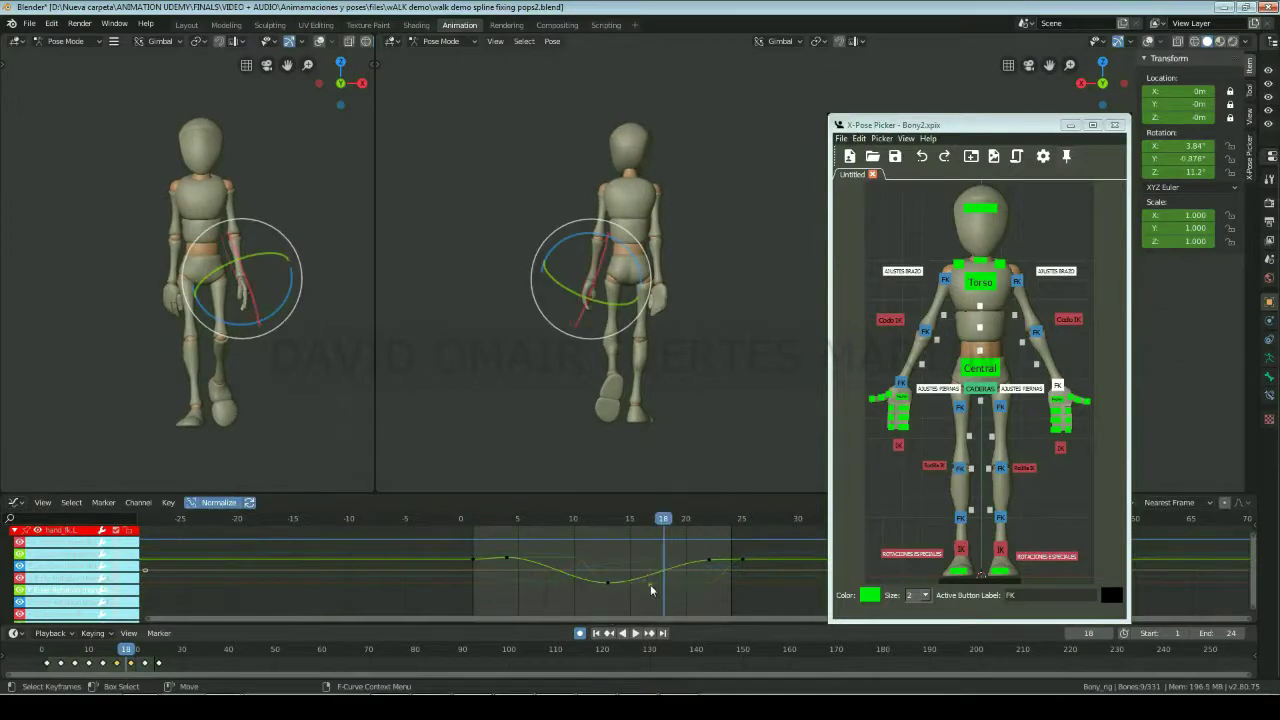
pyautogui.press('space')
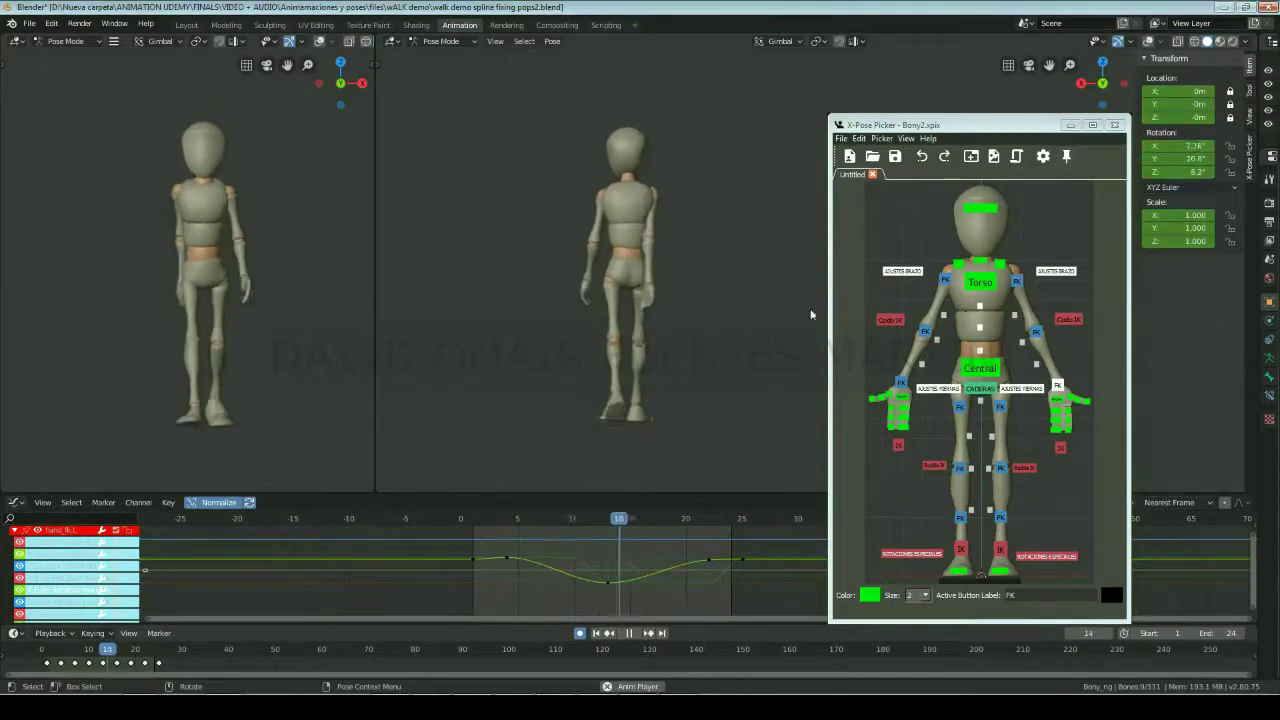
pyautogui.press('space')
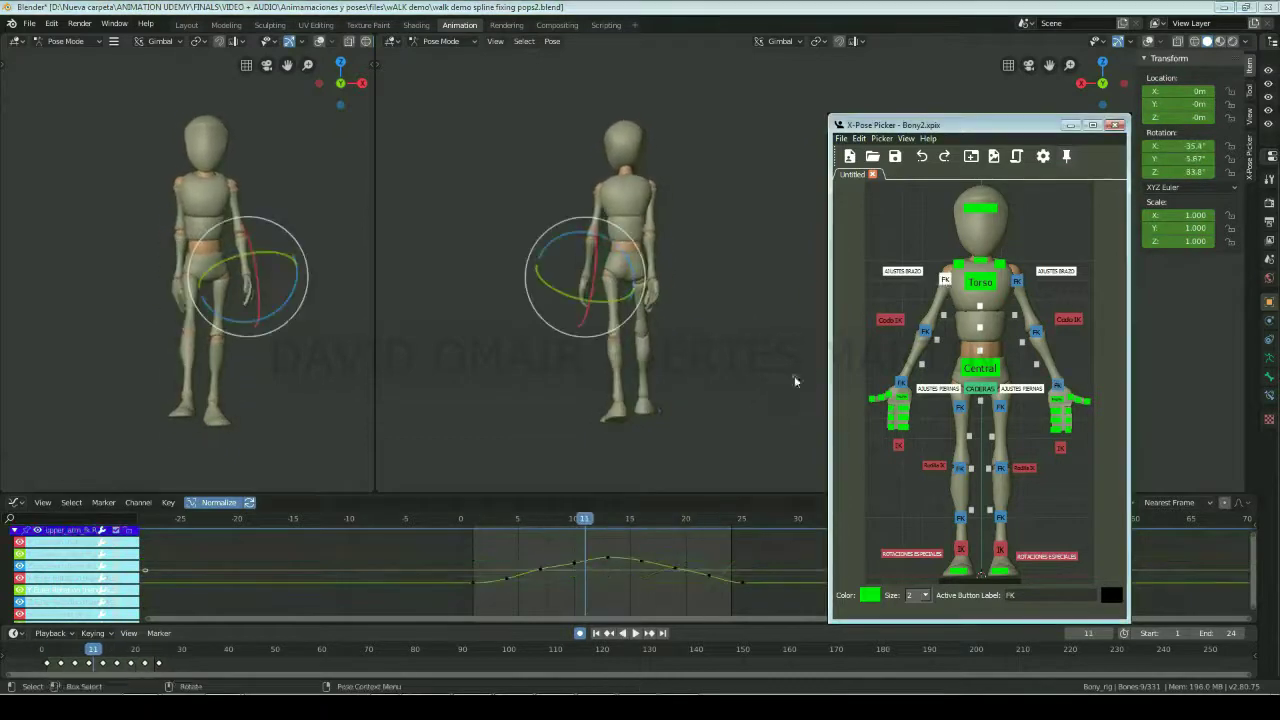
pyautogui.press('space')
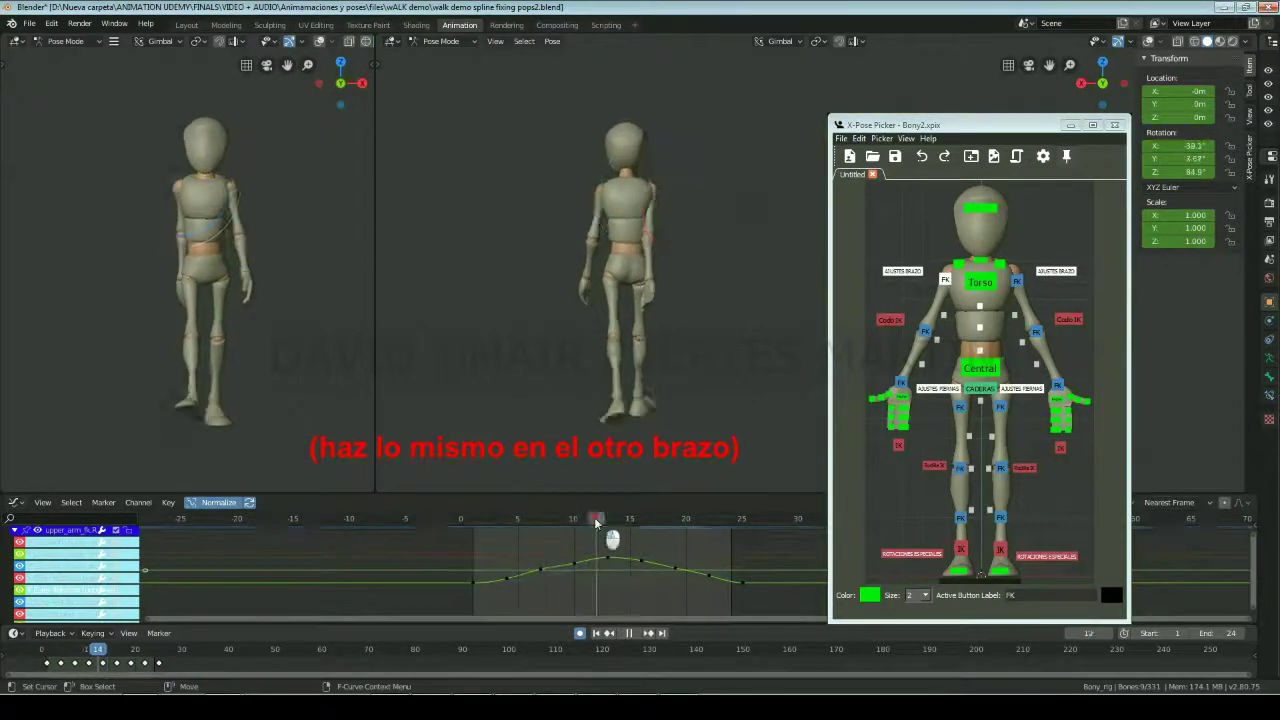
# Step: Lower the keys near the end of the right upper-arm FK curve and play back
pyautogui.moveTo(594, 517); pyautogui.dragTo(634, 537)
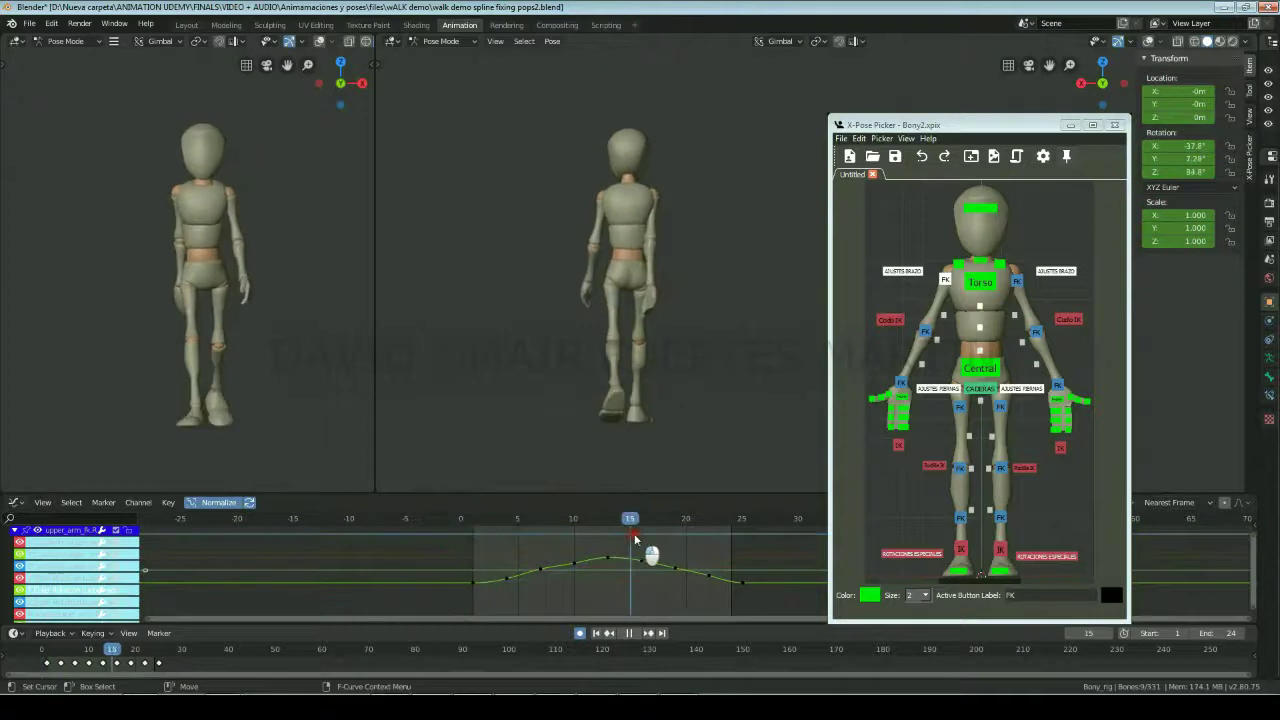
pyautogui.moveTo(464, 527); pyautogui.dragTo(458, 570)
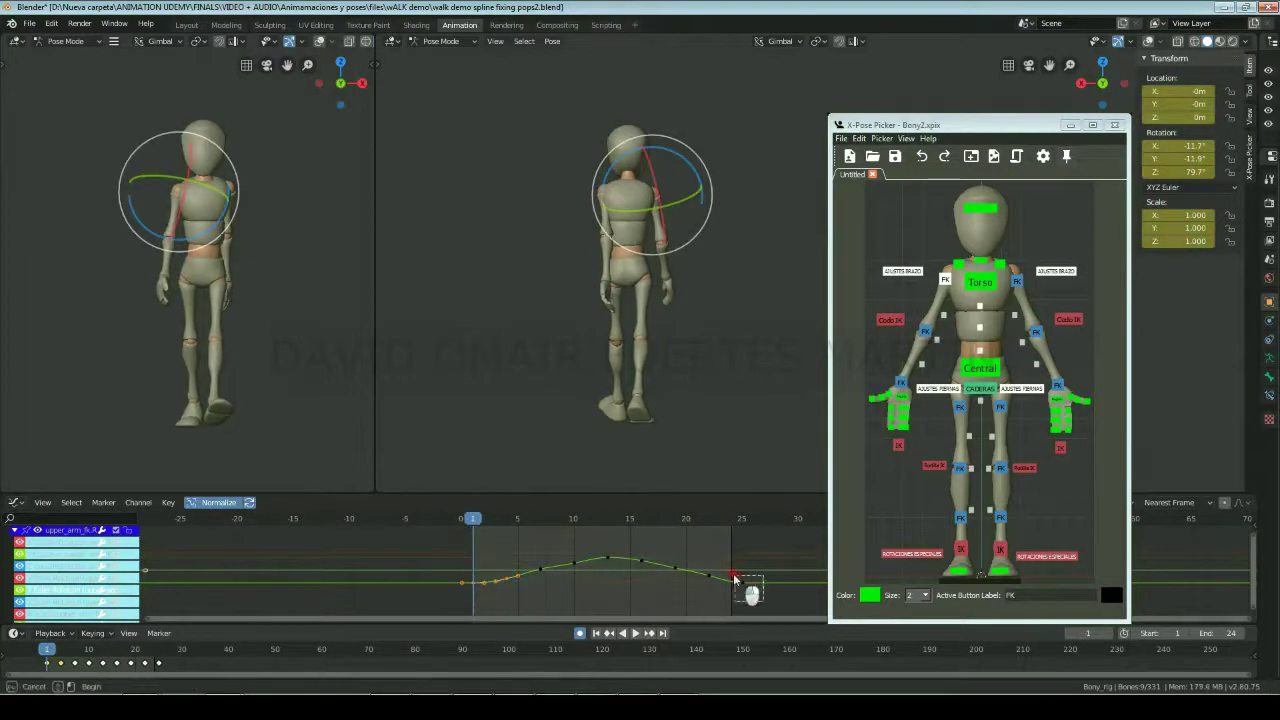
pyautogui.moveTo(734, 578); pyautogui.dragTo(762, 600)
pyautogui.press('g')
pyautogui.click(552, 577)
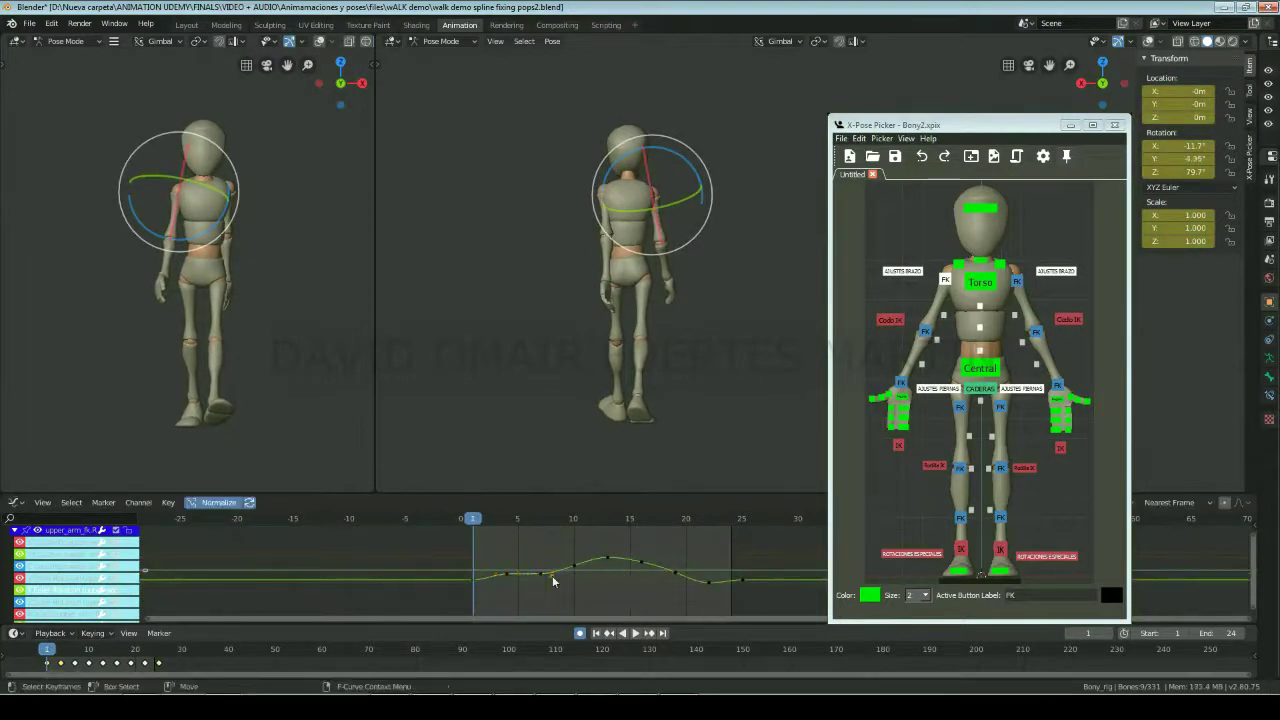
pyautogui.rightClick(641, 598)
pyautogui.click(632, 602)
pyautogui.press('space')
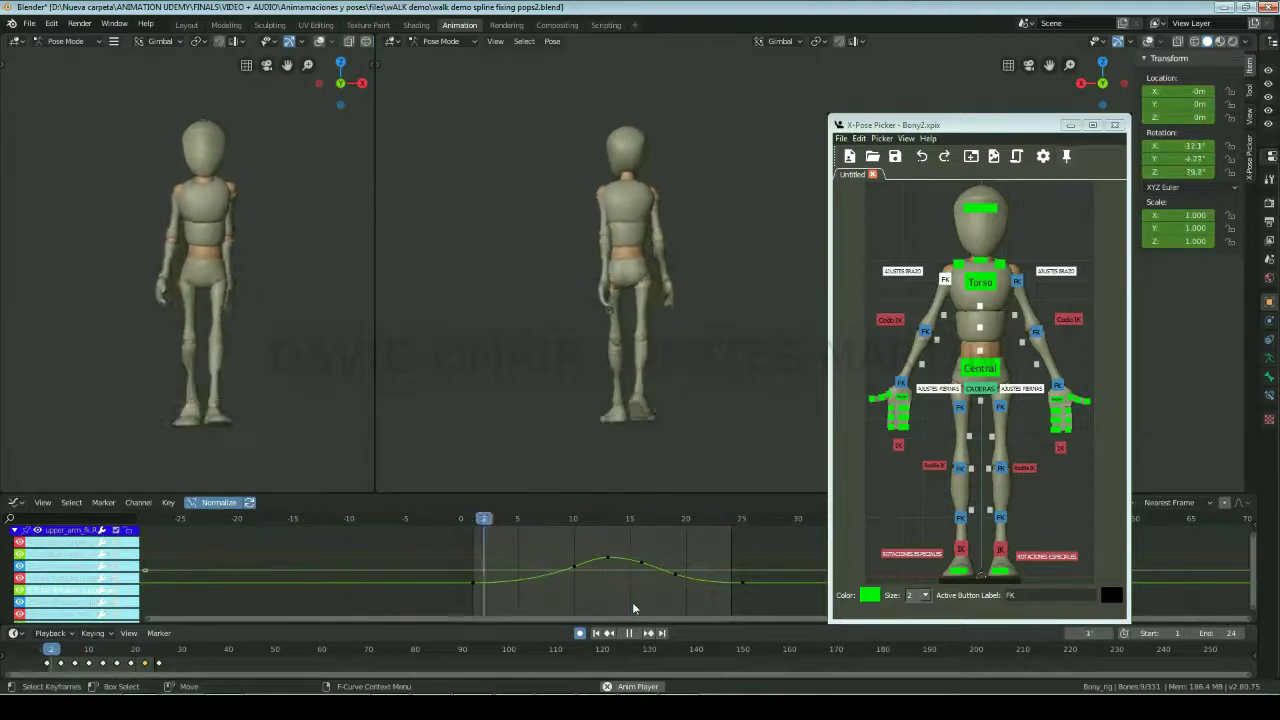
# Step: Isolate the right forearm FK's red rotation curve and check it in playback
pyautogui.click(628, 632)
pyautogui.click(925, 330)
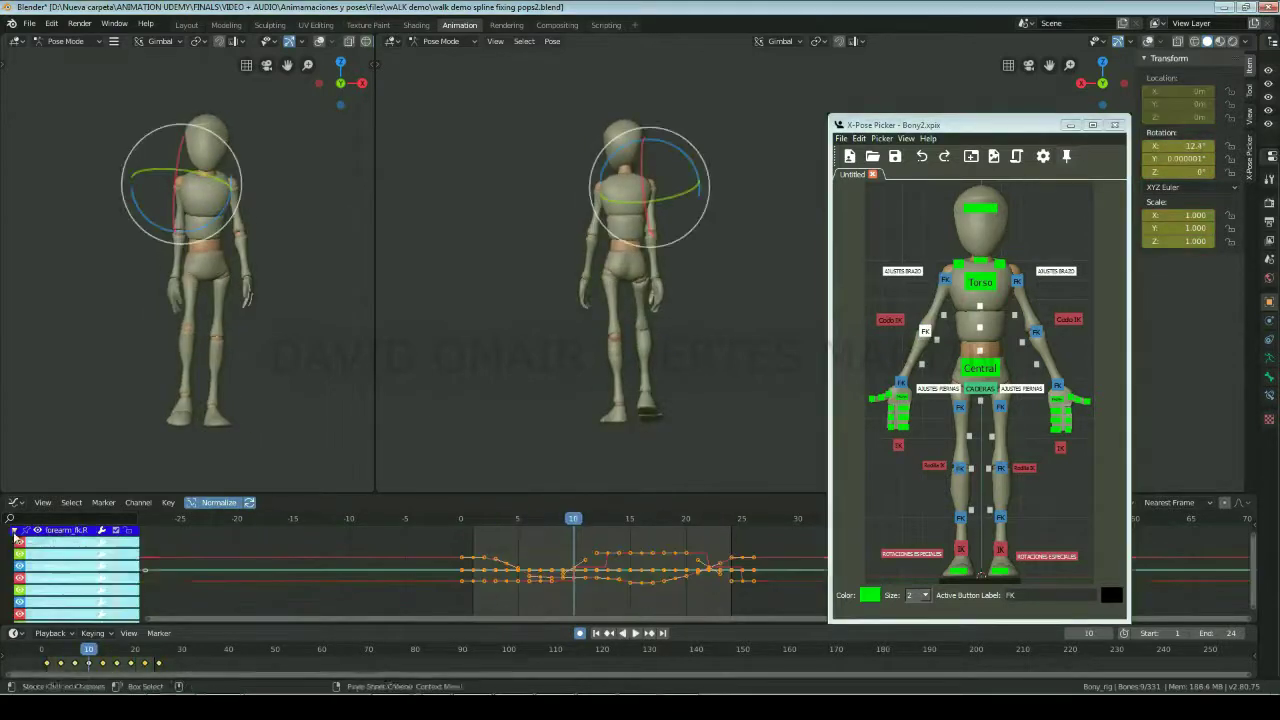
pyautogui.moveTo(514, 529)
pyautogui.mouseDown()
pyautogui.moveTo(551, 540)
pyautogui.moveTo(483, 558)
pyautogui.mouseUp()
pyautogui.click(507, 571)
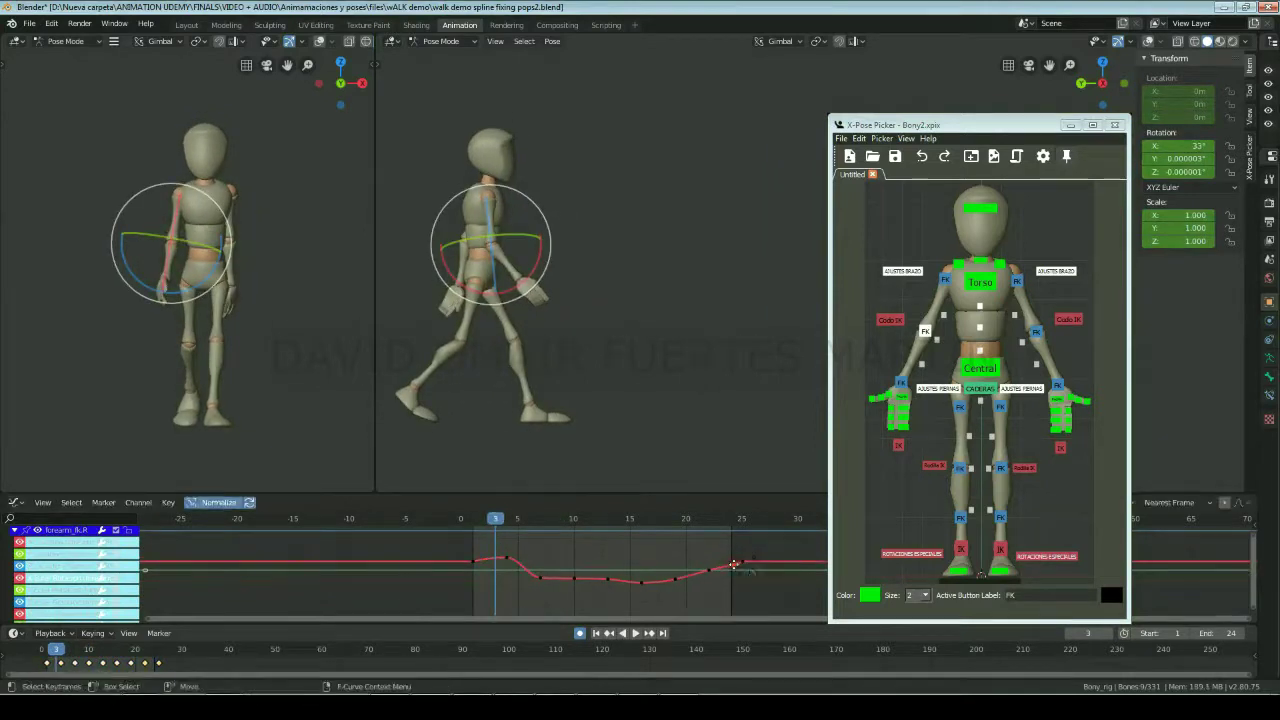
pyautogui.press('space')
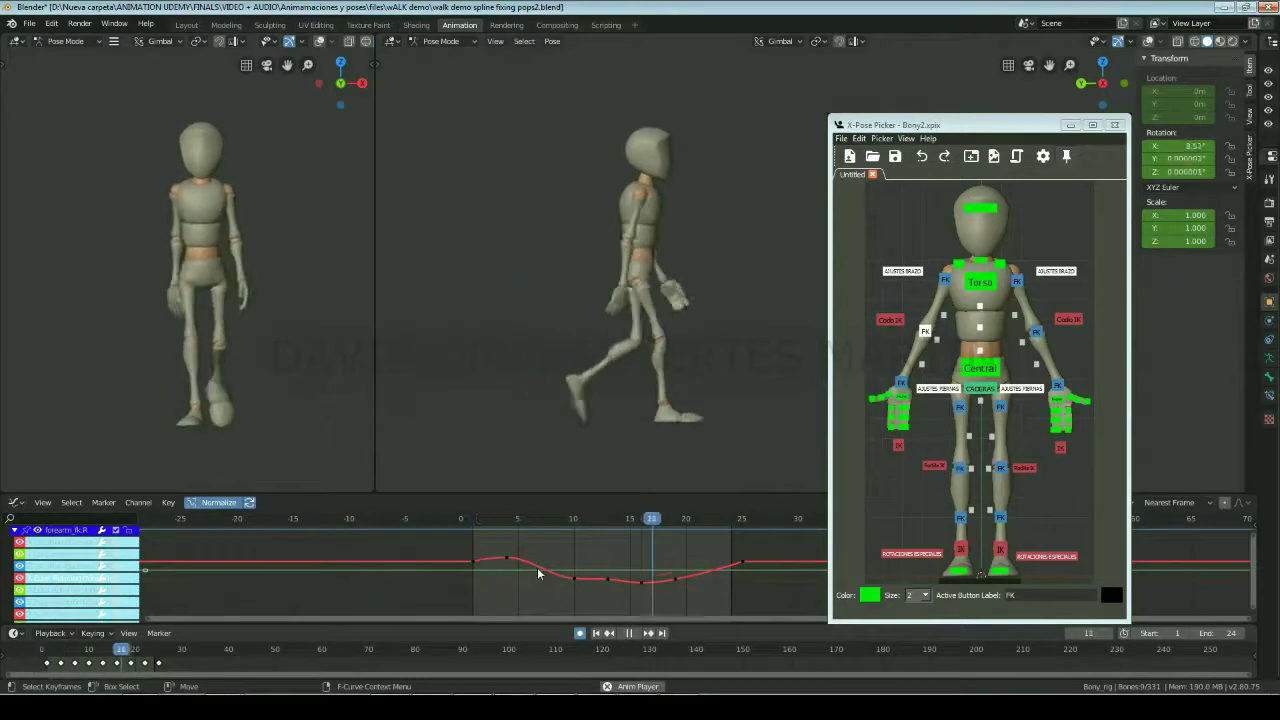
# Step: Adjust the right hand FK rotation curve keys, checking the walk from frame 4 to 19
pyautogui.click(901, 382)
pyautogui.press('Escape')
pyautogui.click(520, 572)
pyautogui.moveTo(517, 520); pyautogui.dragTo(675, 587)
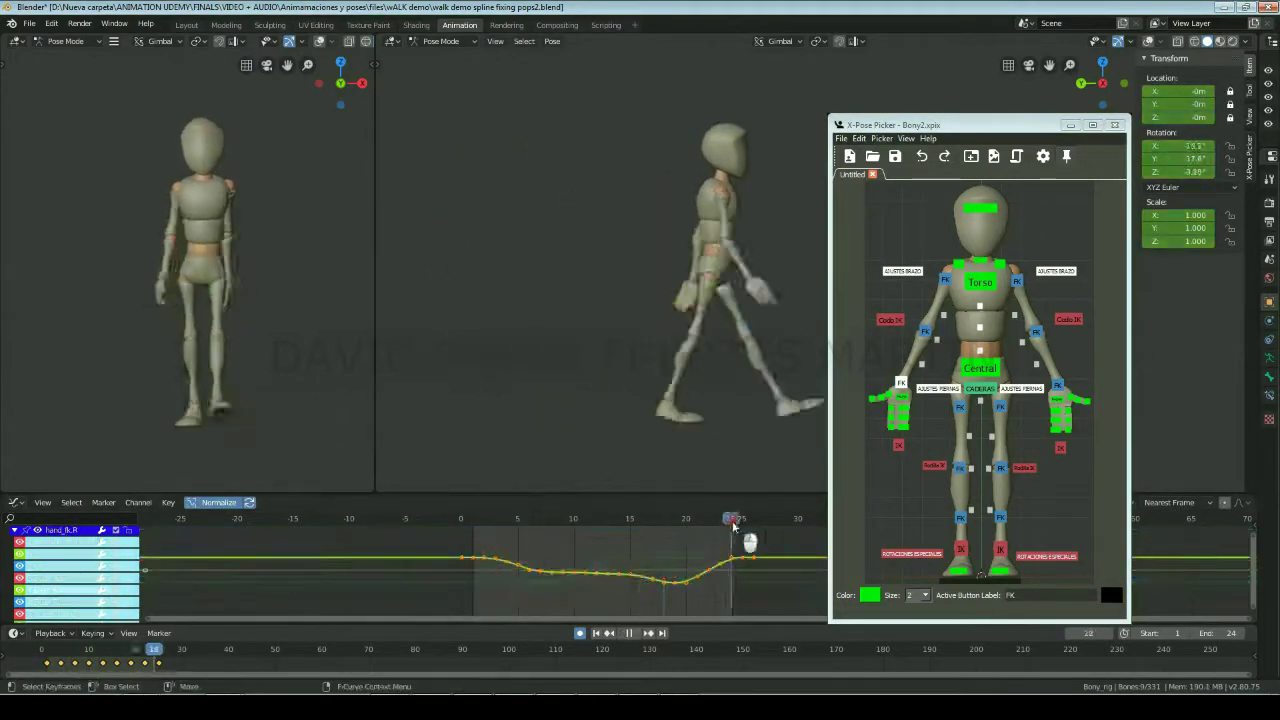
pyautogui.press('space')
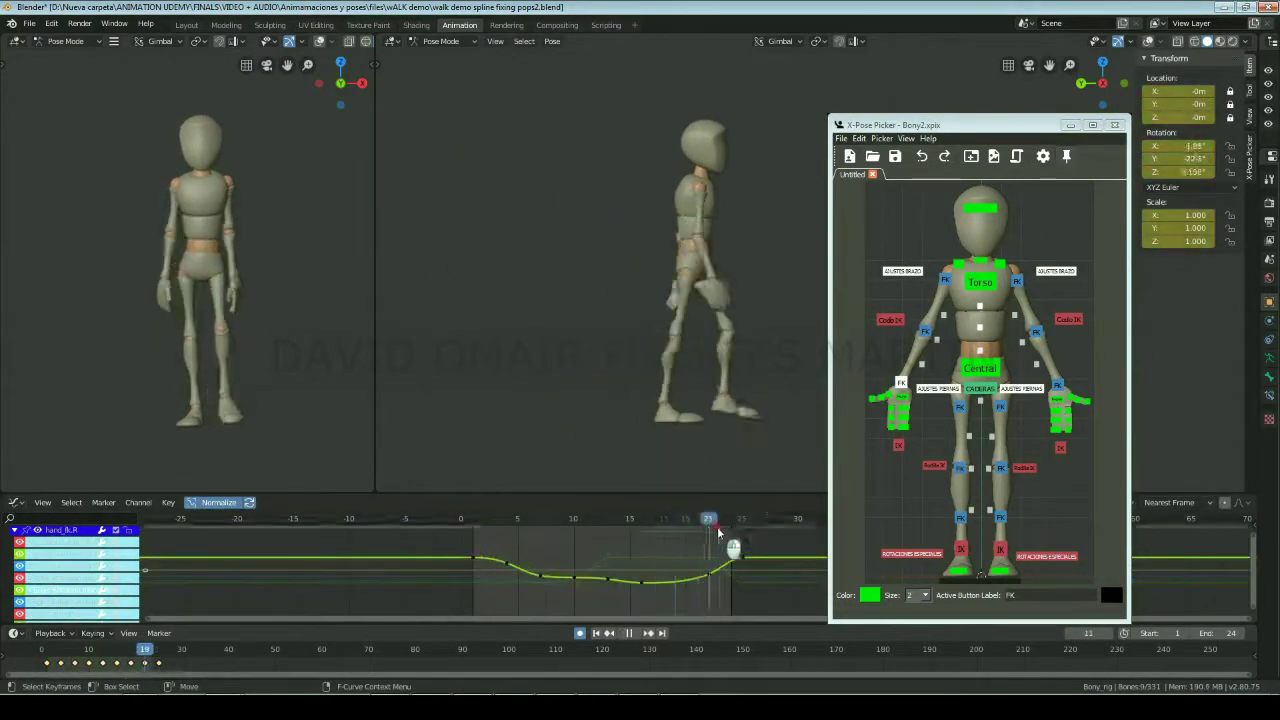
pyautogui.click(485, 565)
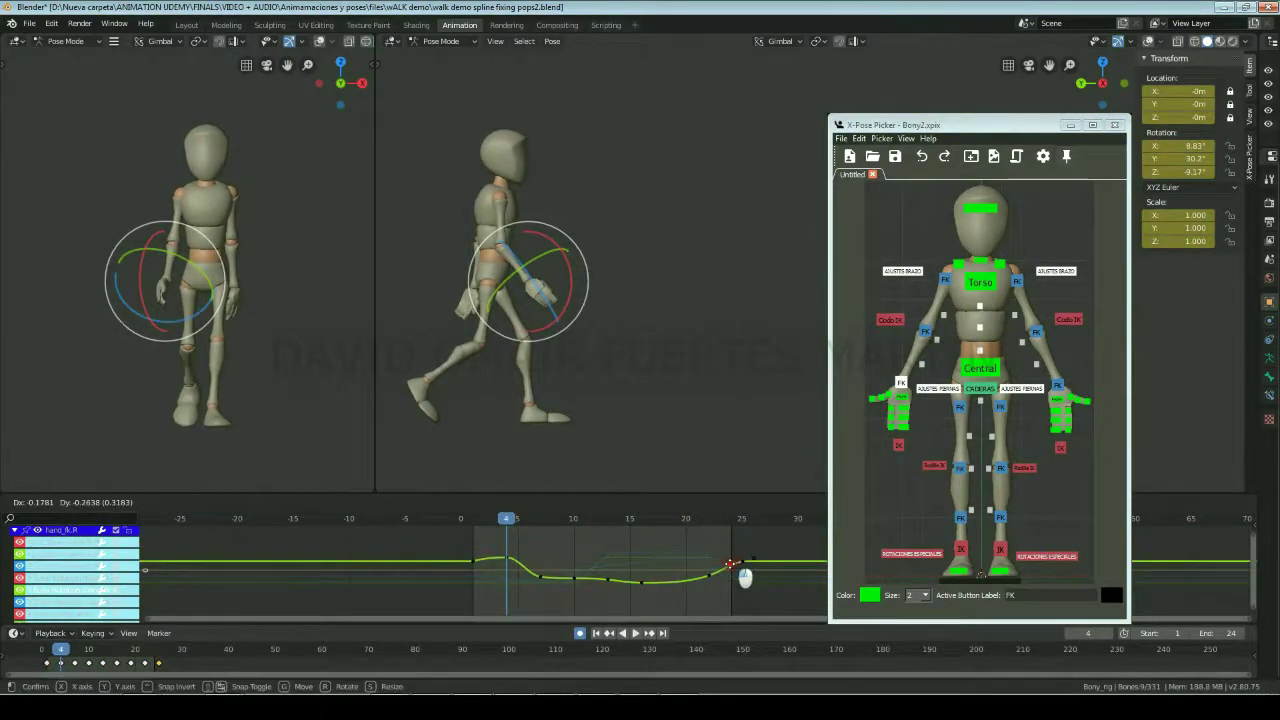
pyautogui.press('space')
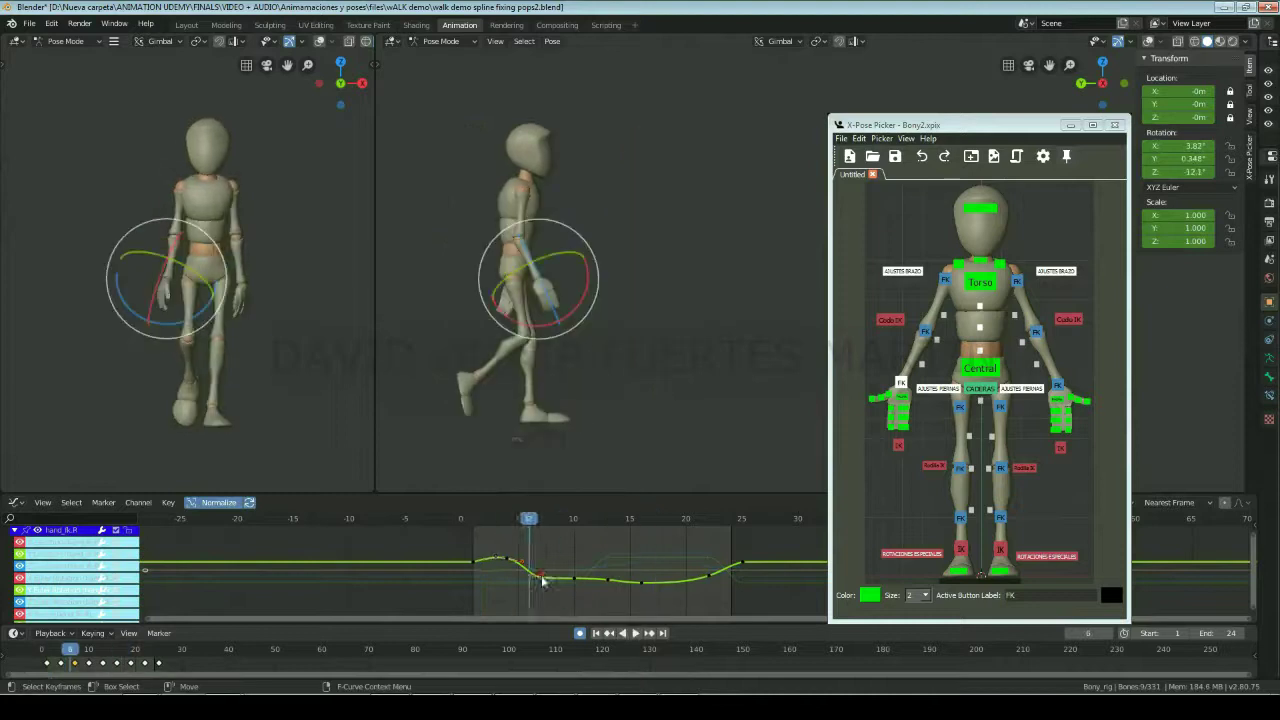
pyautogui.press('space')
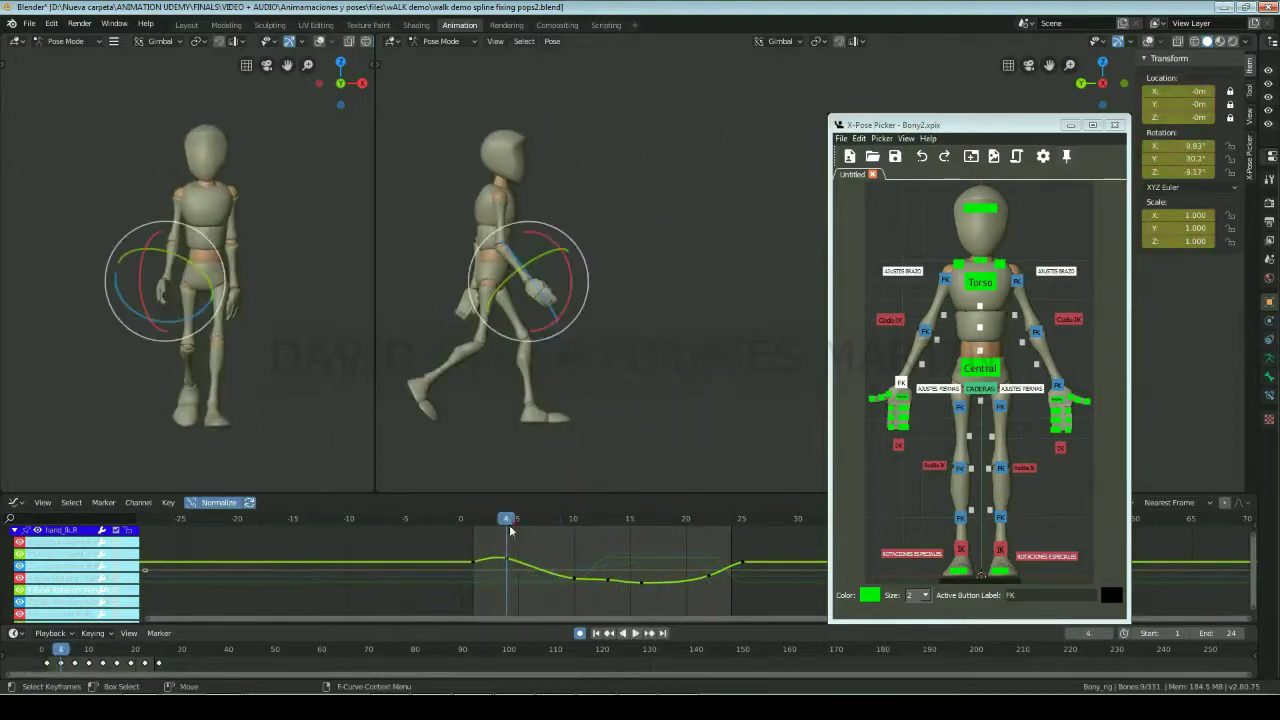
# Step: Move the red hand rotation keys so the curve rises near frame 4 and dips around frames 11–13
pyautogui.click(260, 574)
pyautogui.moveTo(403, 540); pyautogui.dragTo(774, 568)
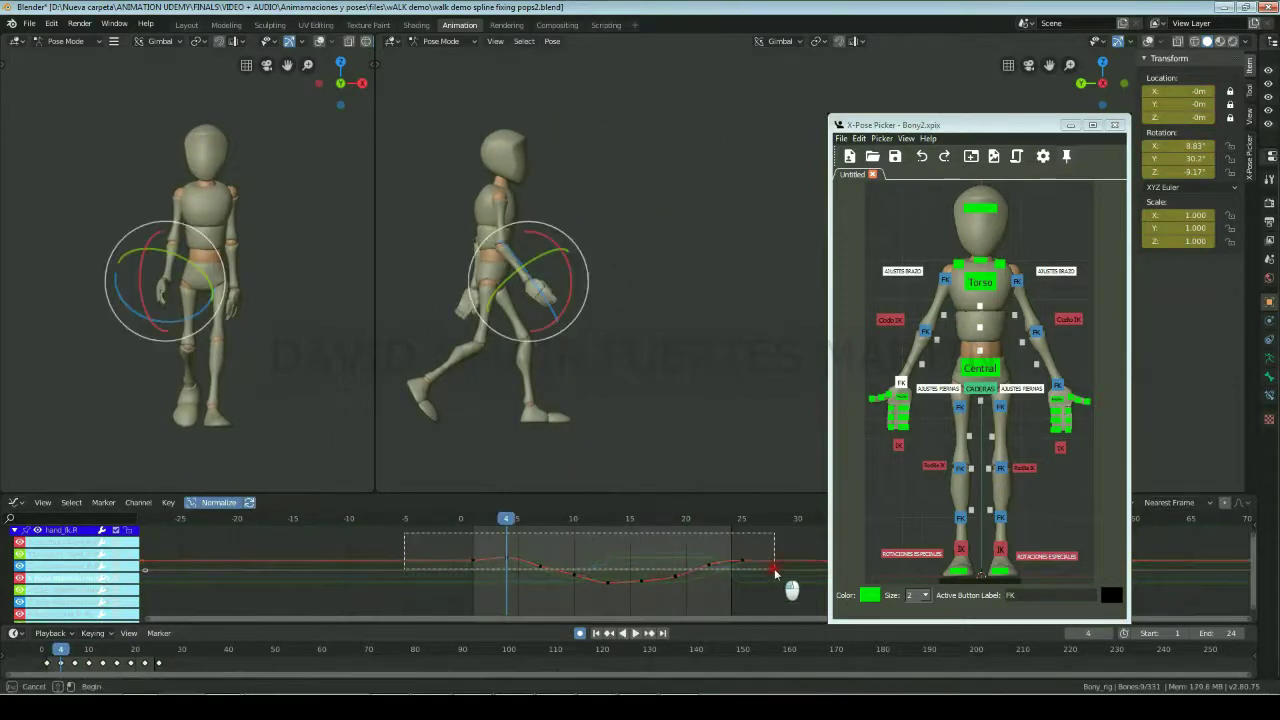
pyautogui.press('g')
pyautogui.click(539, 585)
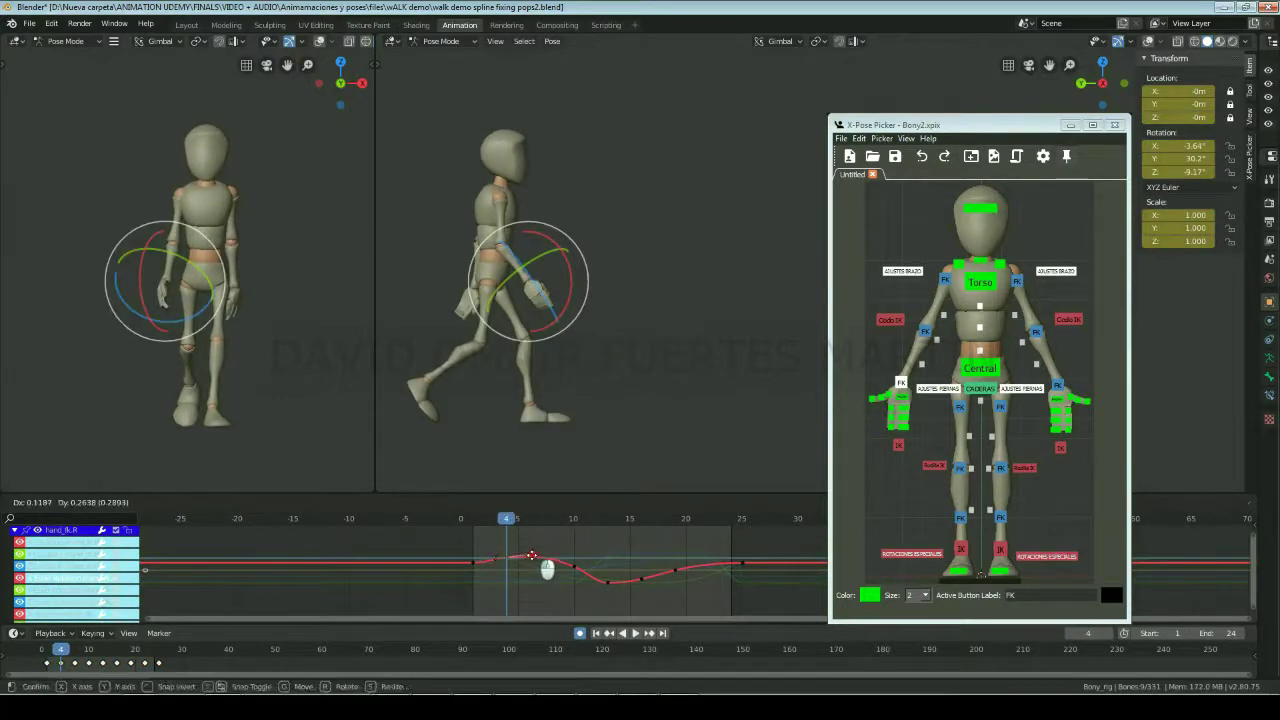
pyautogui.click(532, 555)
pyautogui.press('space')
pyautogui.moveTo(507, 531); pyautogui.dragTo(473, 533)
pyautogui.press('space')
pyautogui.press('space')
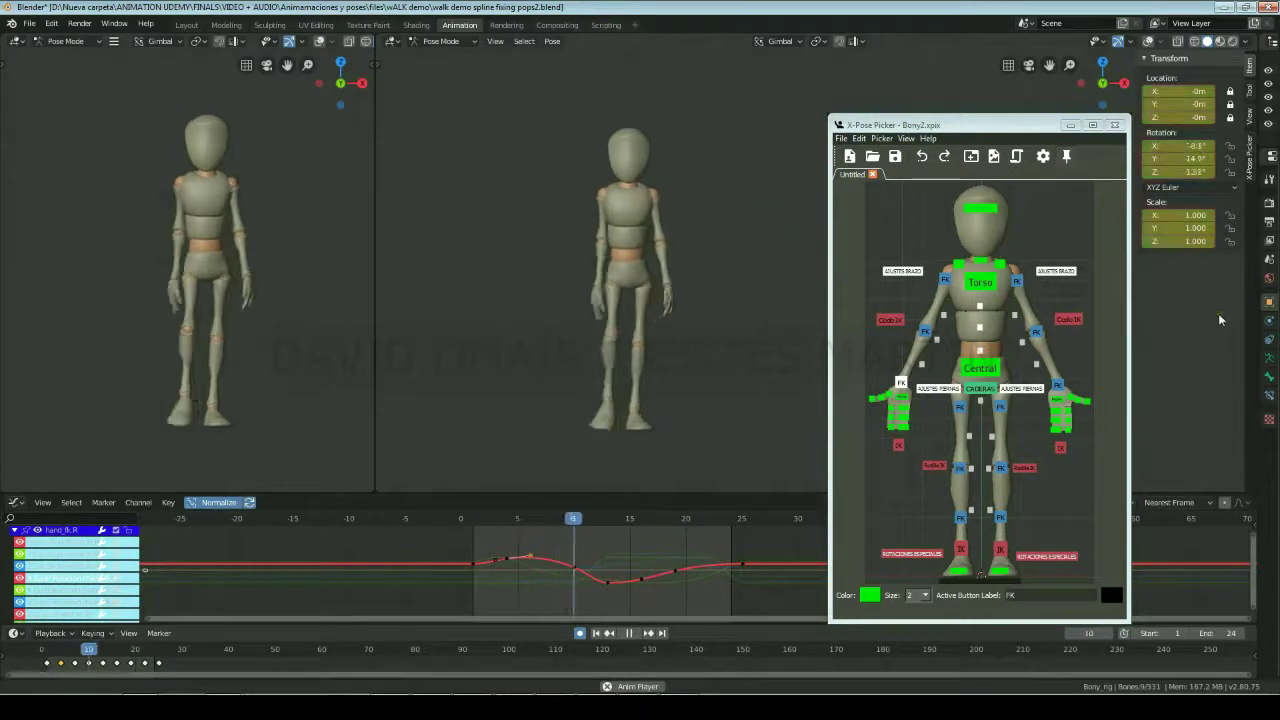
# Step: Flip the right viewport to the opposite side view to review the arm, stopping at frame 3
pyautogui.click(1081, 84)
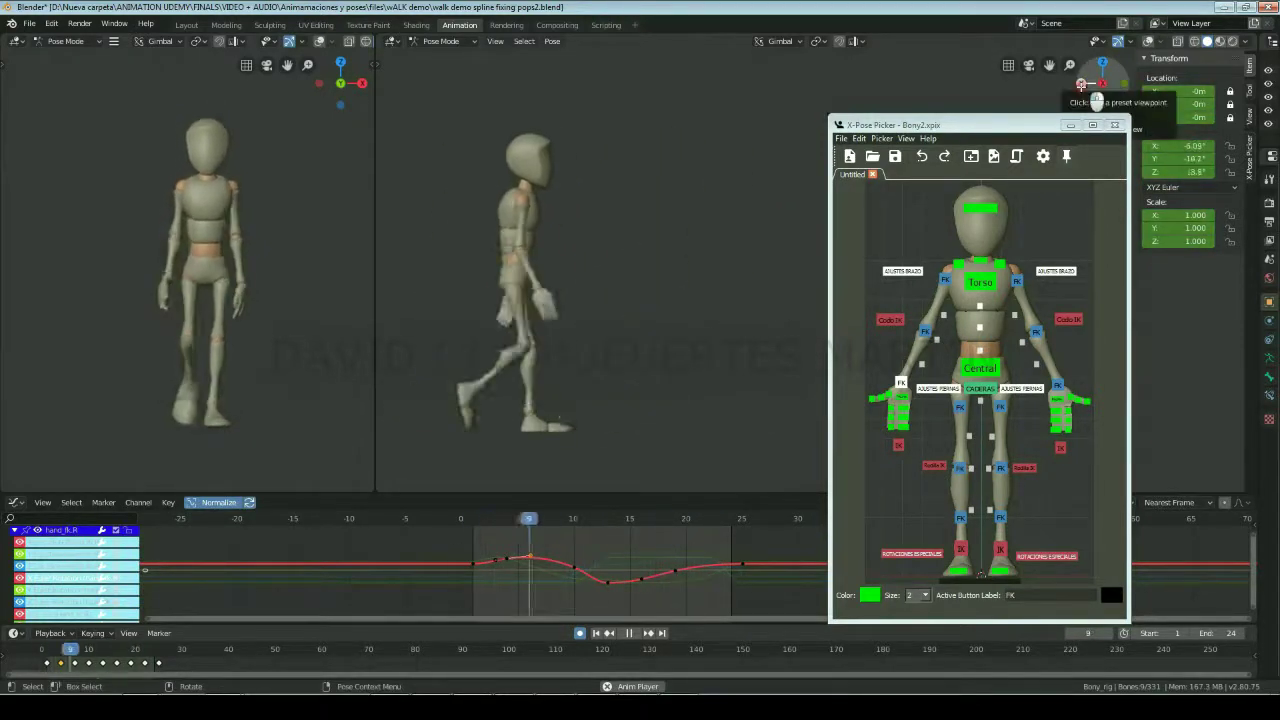
pyautogui.click(1081, 84)
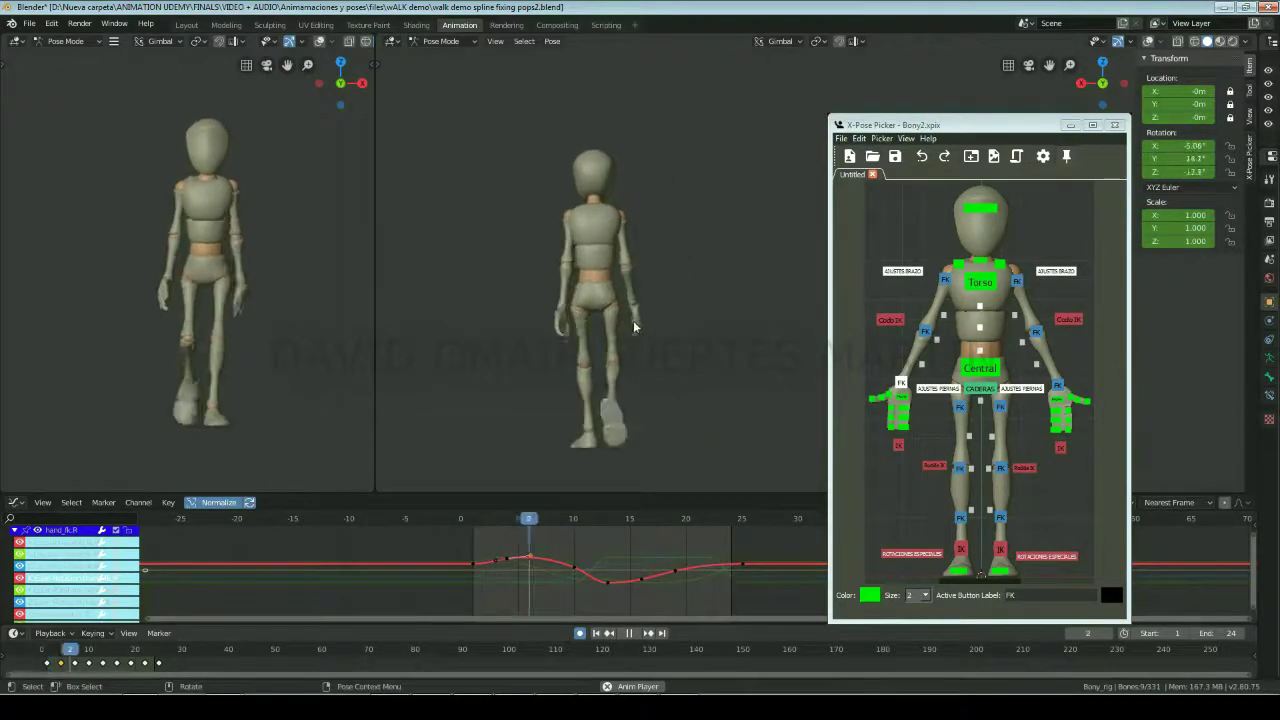
pyautogui.press('space')
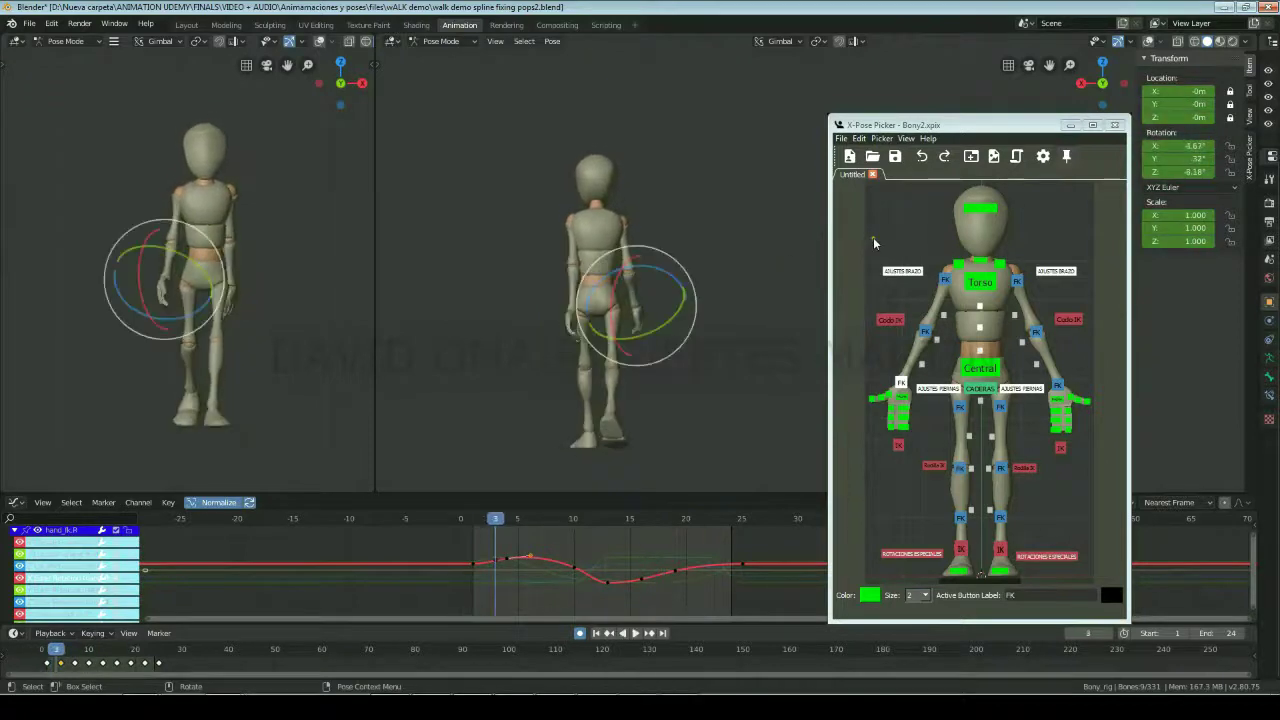
pyautogui.click(946, 280)
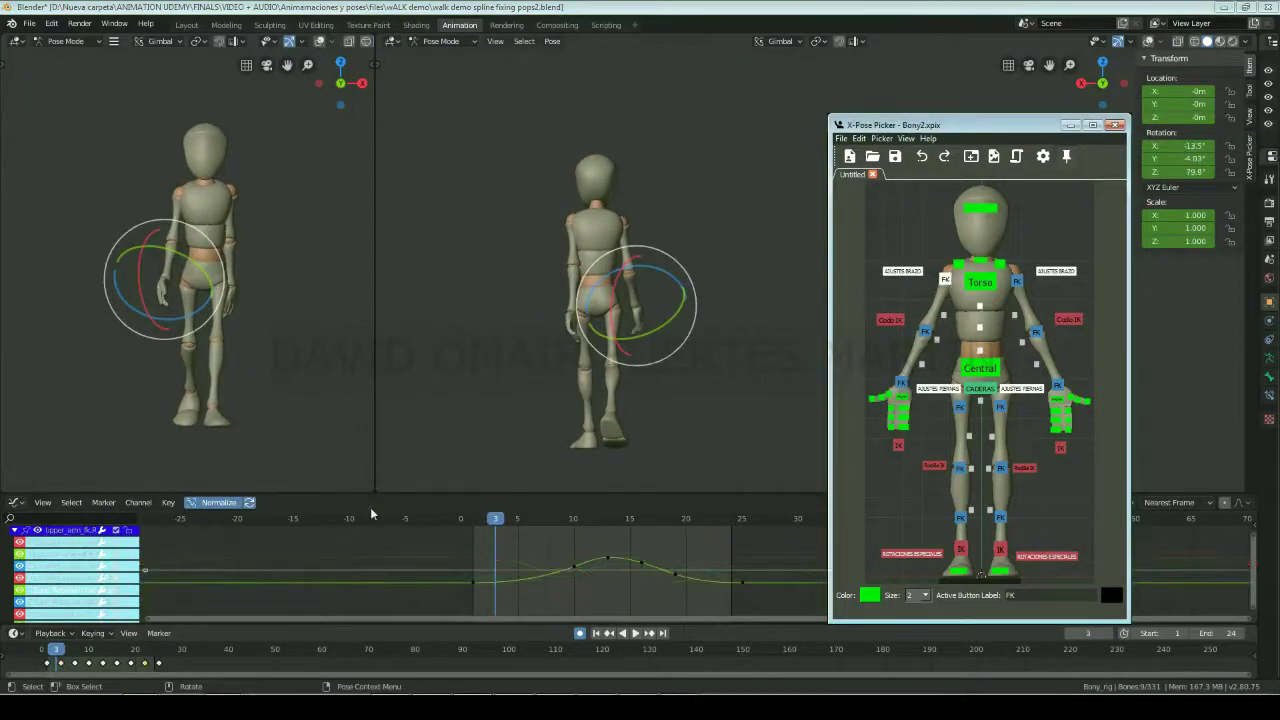
# Step: Delete the in-between keyframes around frames 13–16 from the right upper-arm FK rotation curve
pyautogui.click(48, 601)
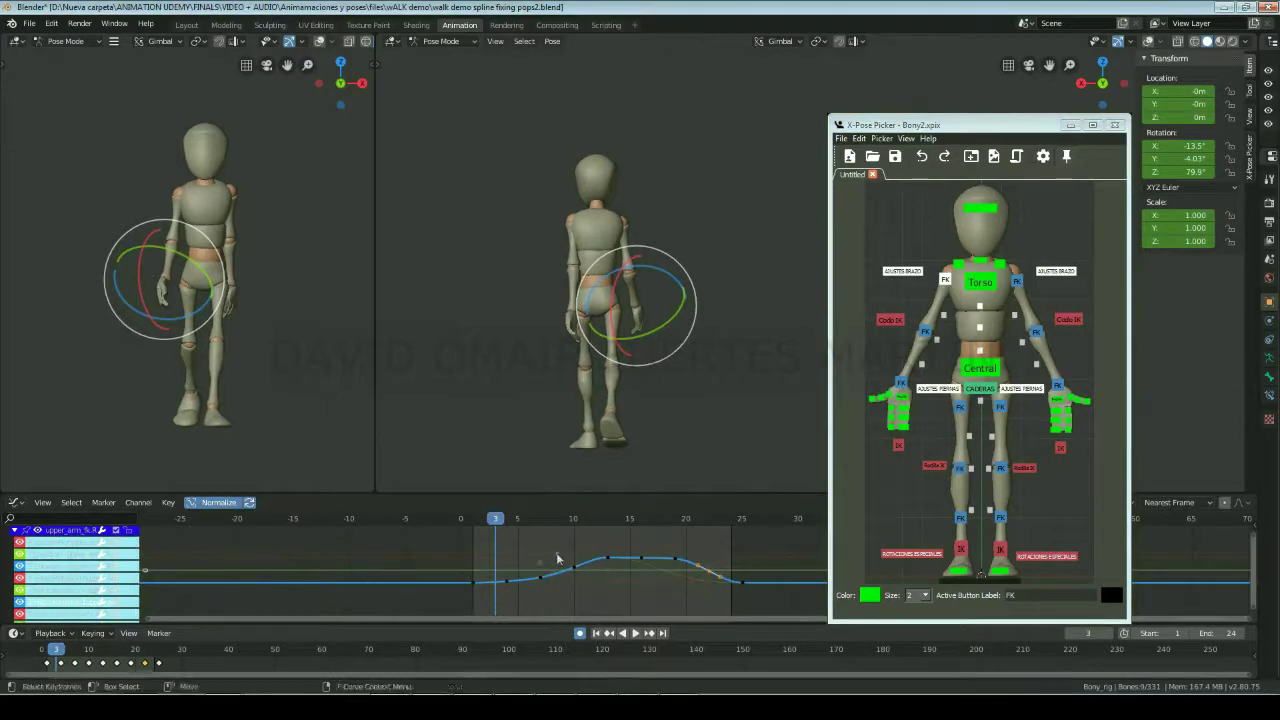
pyautogui.press('space')
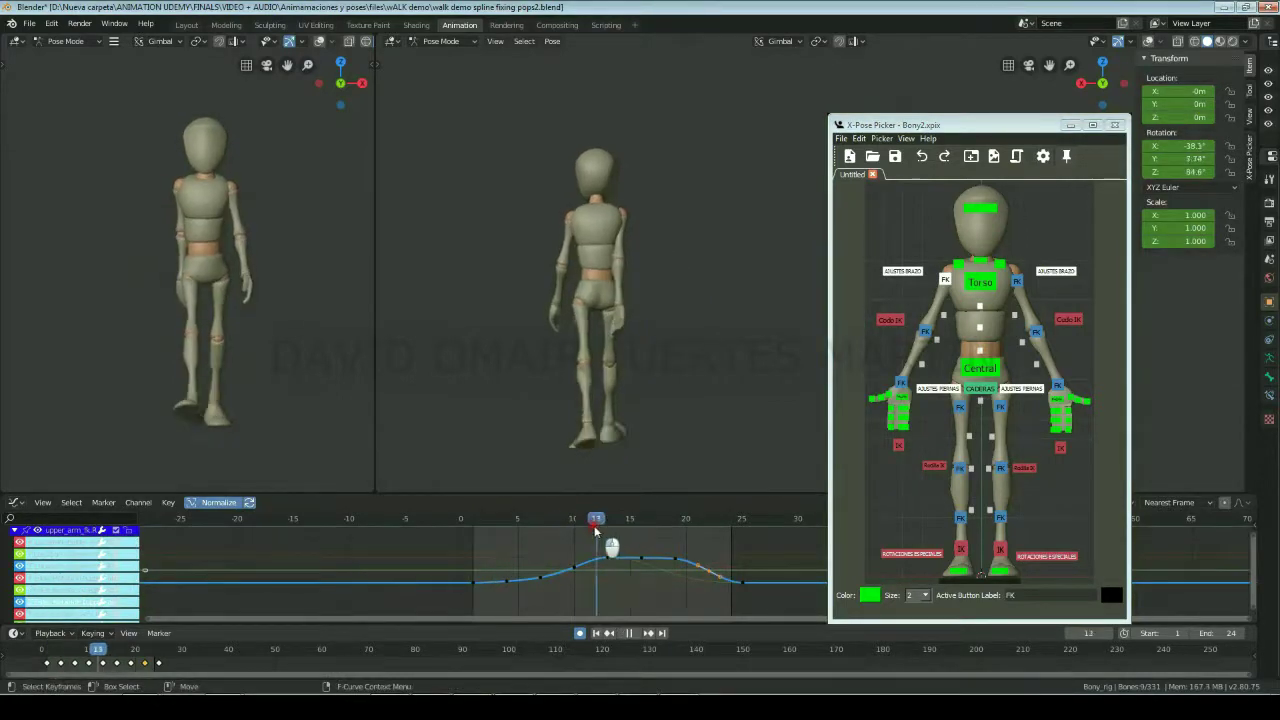
pyautogui.rightClick(603, 562)
pyautogui.click(605, 558)
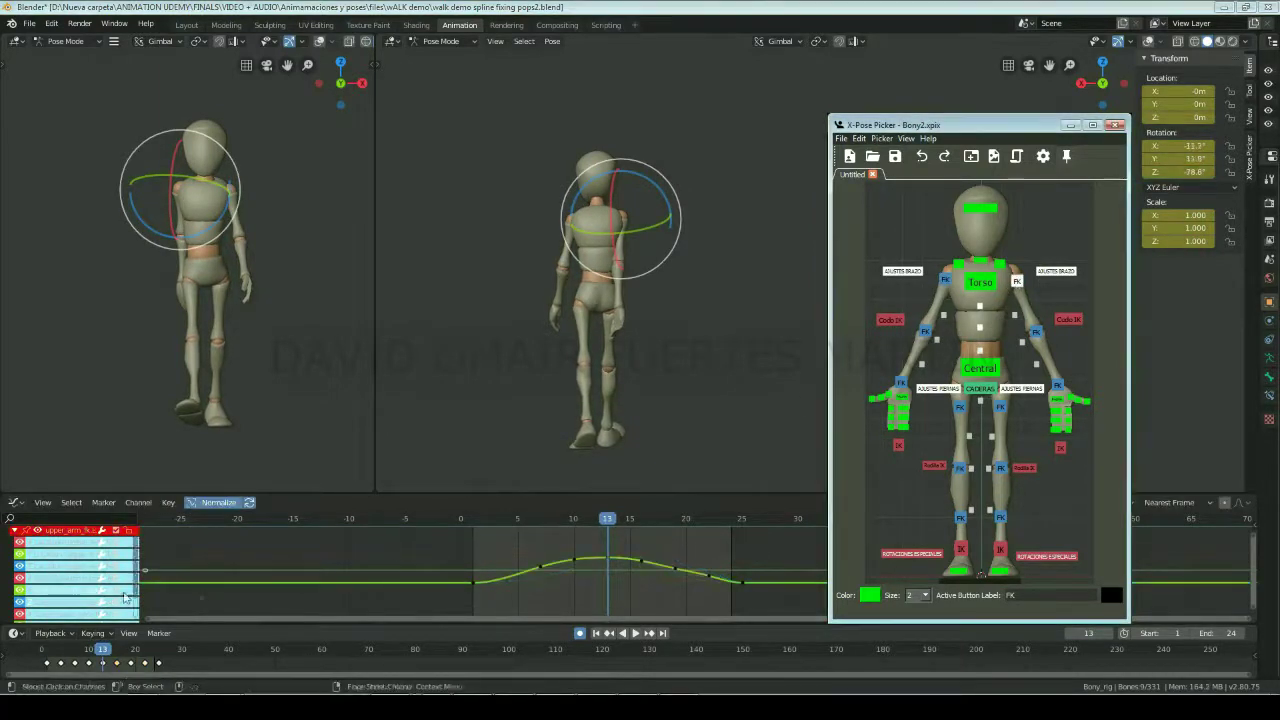
pyautogui.moveTo(582, 519); pyautogui.dragTo(655, 522)
pyautogui.rightClick(655, 522)
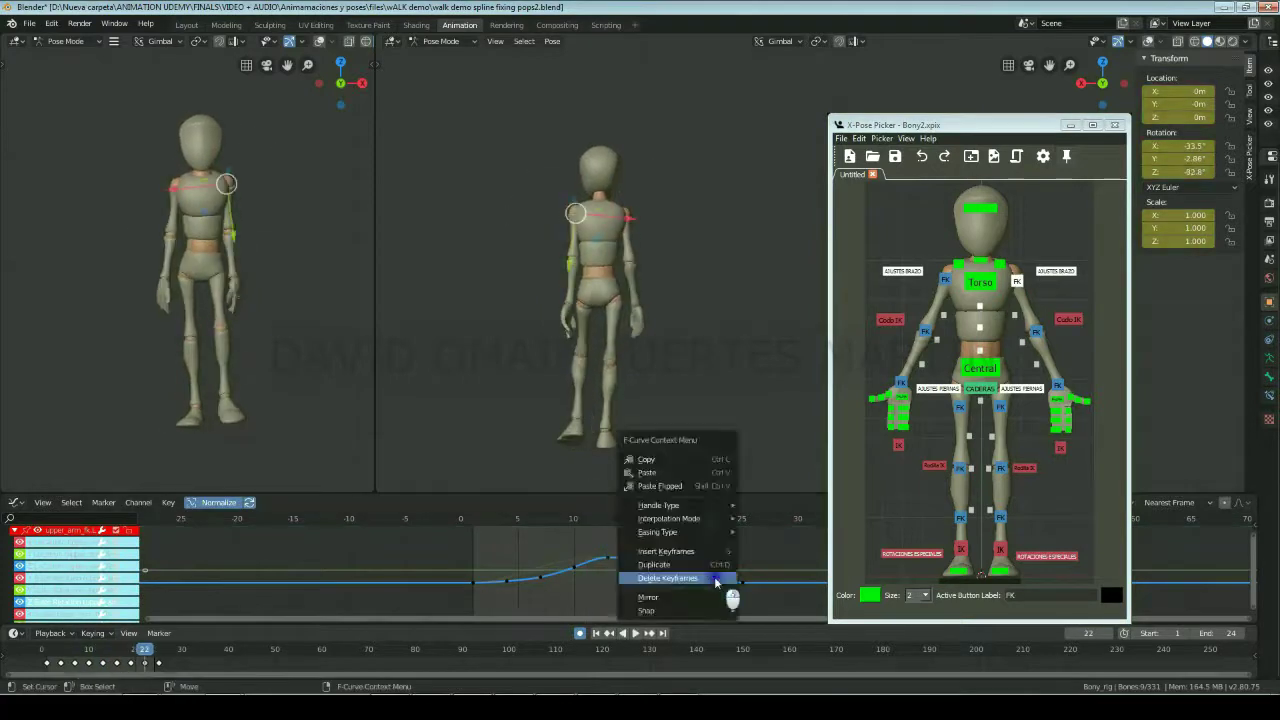
pyautogui.click(729, 590)
pyautogui.moveTo(496, 527); pyautogui.dragTo(524, 587)
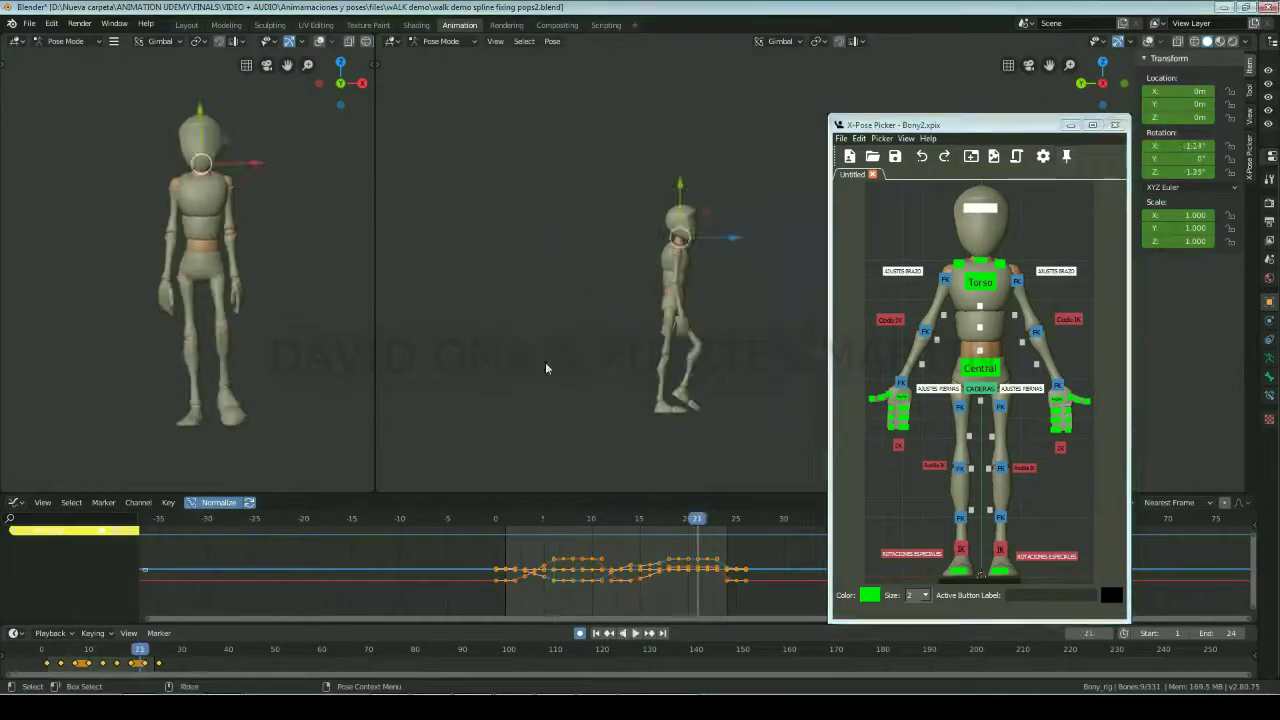
# Step: Change the head curve's key handle type and scale all its keys down vertically, then play back
pyautogui.moveTo(704, 532); pyautogui.dragTo(605, 518)
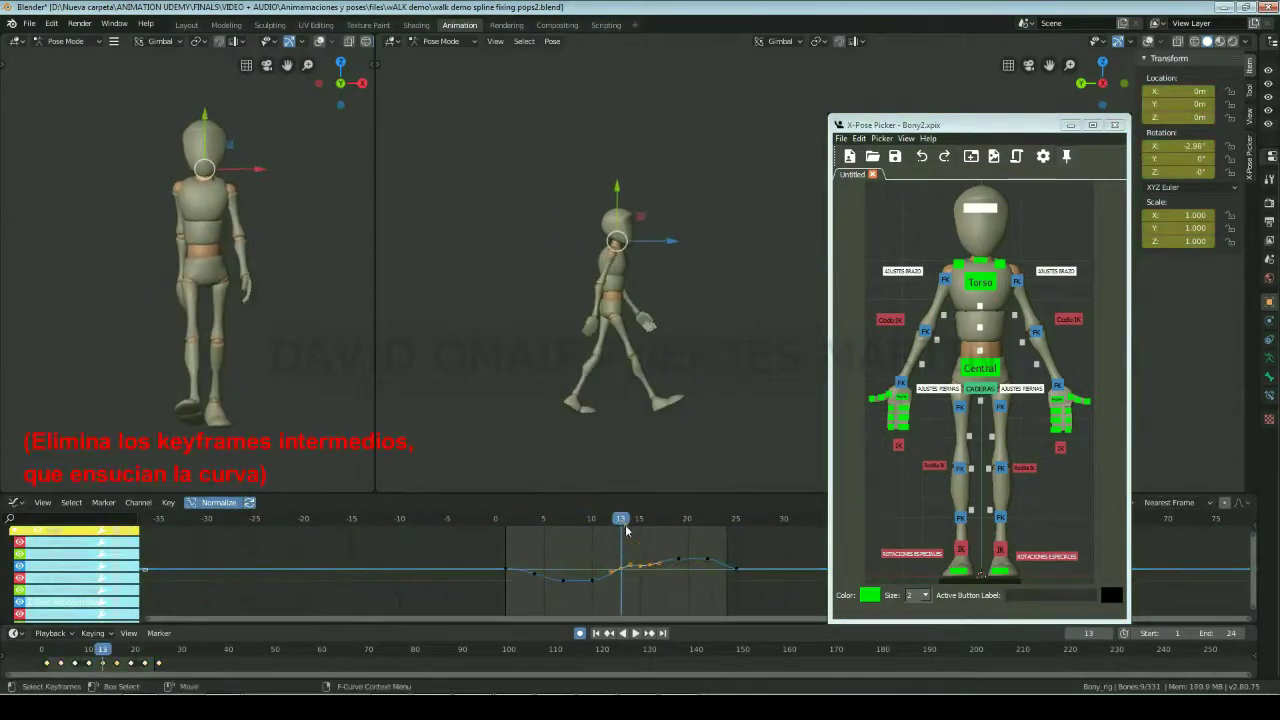
pyautogui.moveTo(612, 522); pyautogui.dragTo(528, 521)
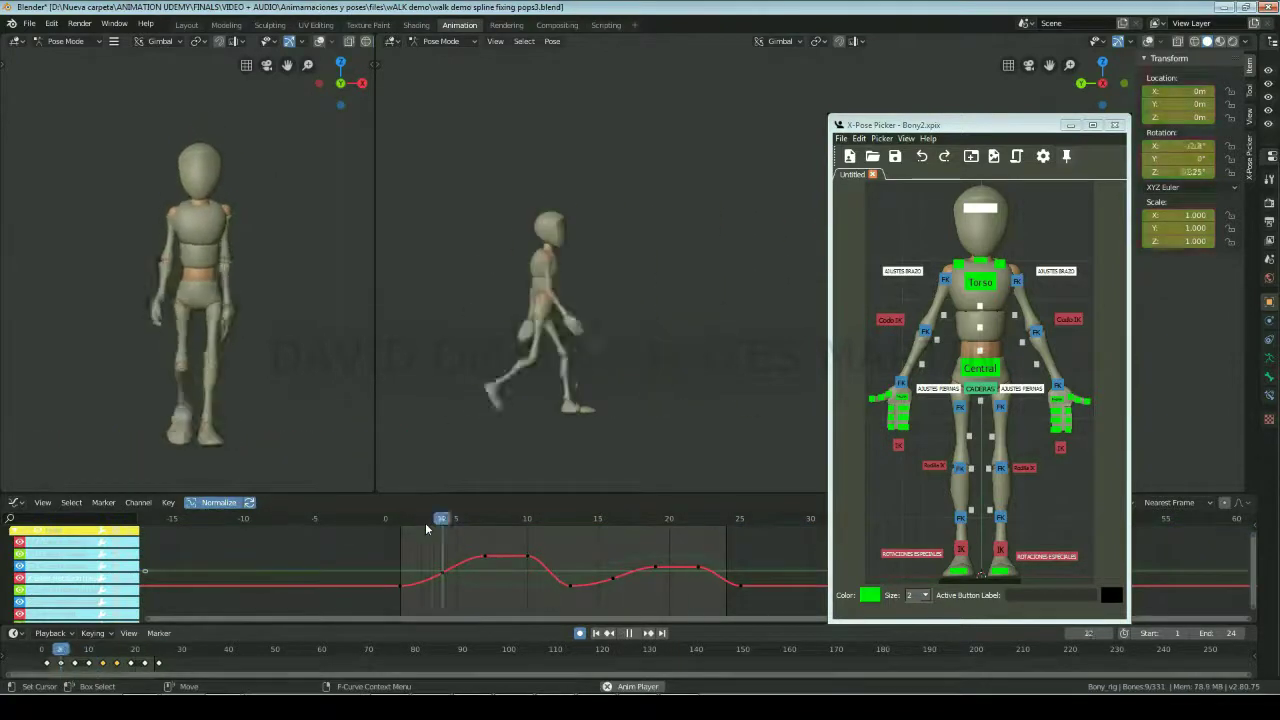
pyautogui.rightClick(524, 524)
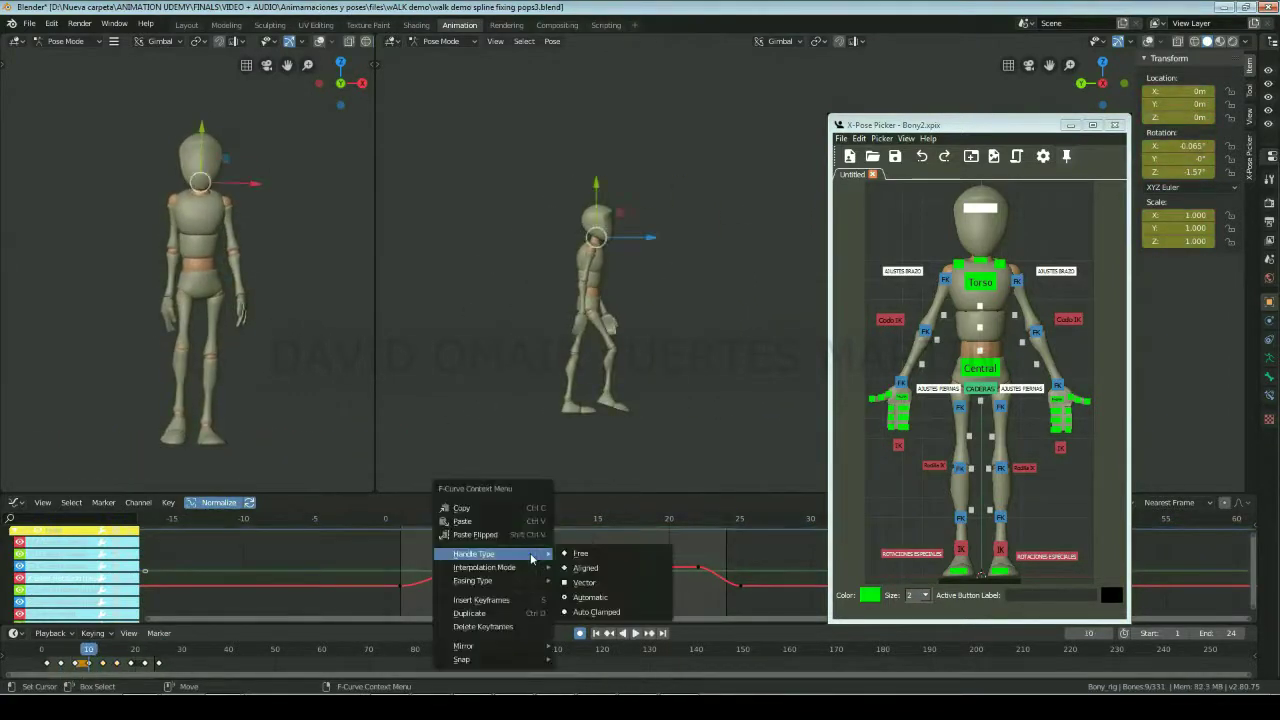
pyautogui.press('space')
pyautogui.moveTo(654, 567); pyautogui.dragTo(654, 553)
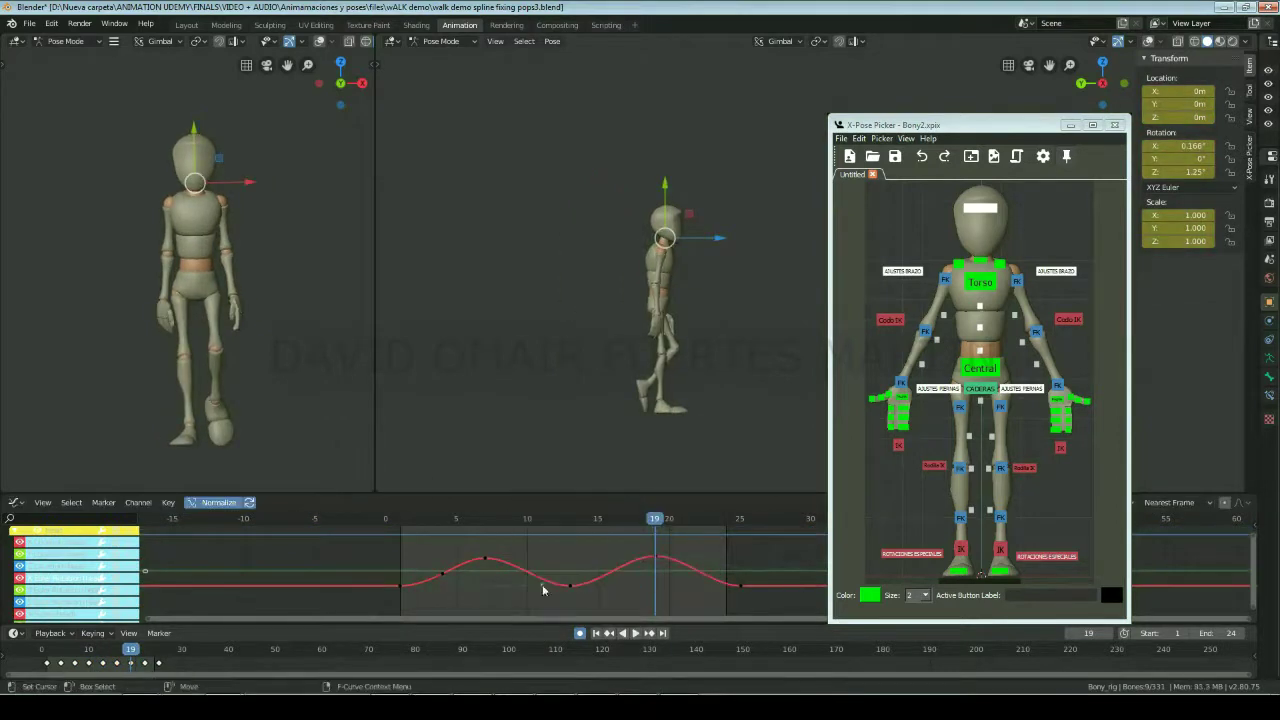
pyautogui.press('a')
pyautogui.press('s')
pyautogui.click(570, 543)
pyautogui.press('space')
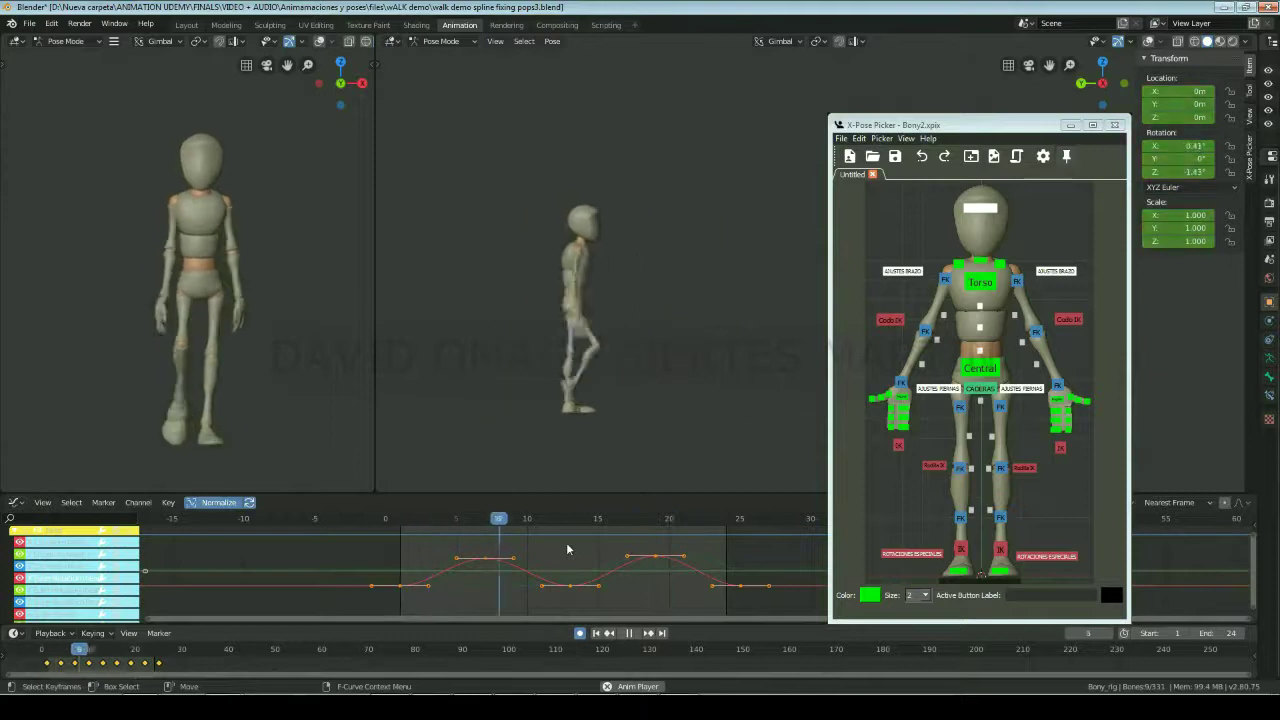
# Step: Play and scrub the walk to review the right upper-arm FK swing through the cycle
pyautogui.click(946, 276)
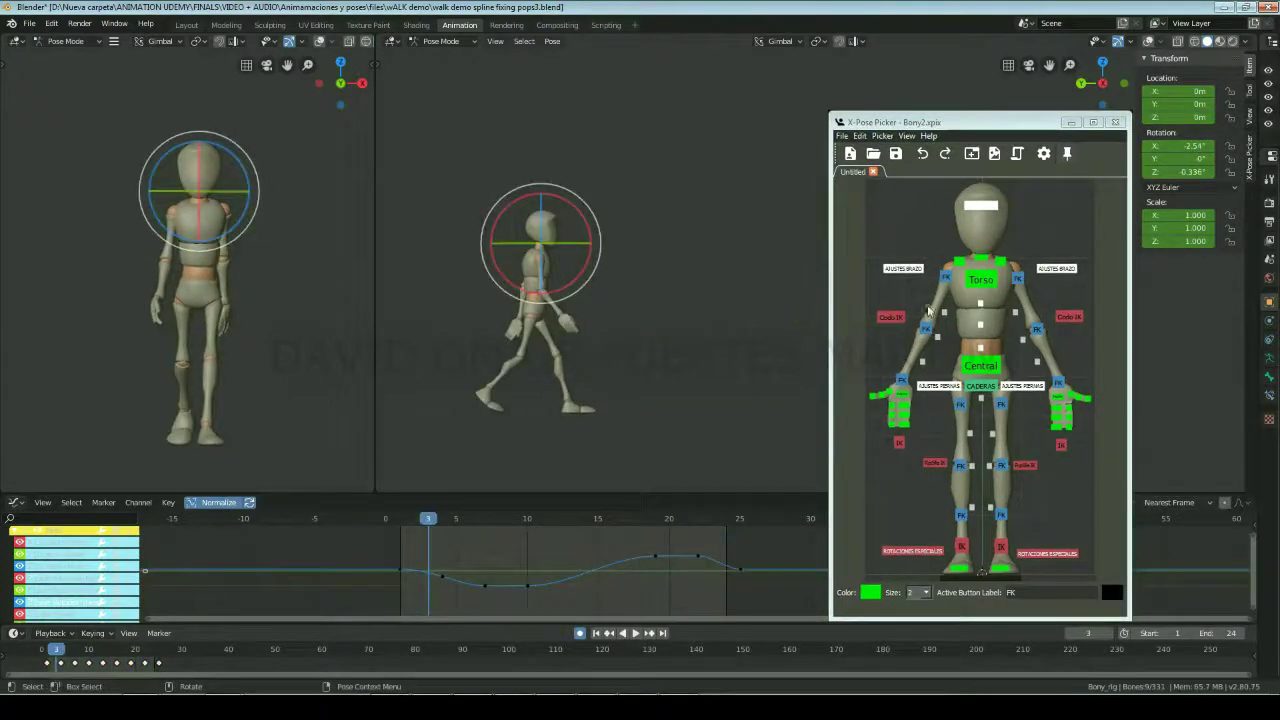
pyautogui.press('space')
pyautogui.click(604, 543)
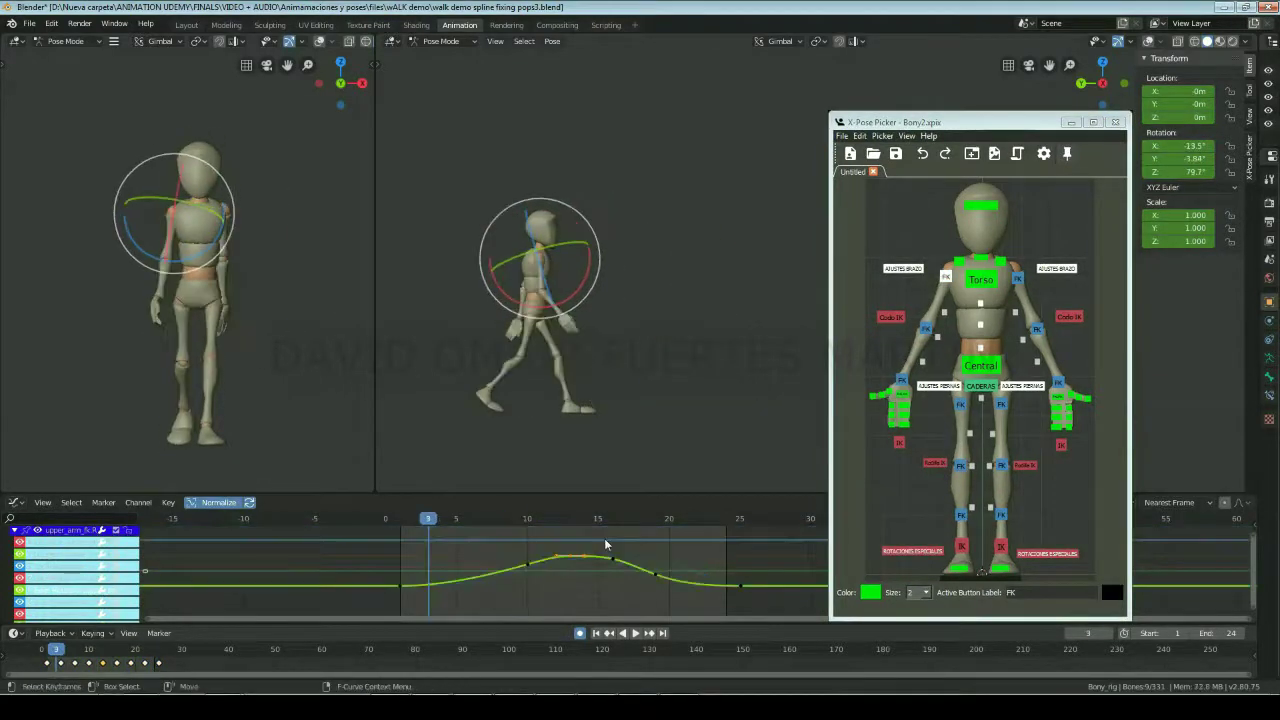
pyautogui.press('space')
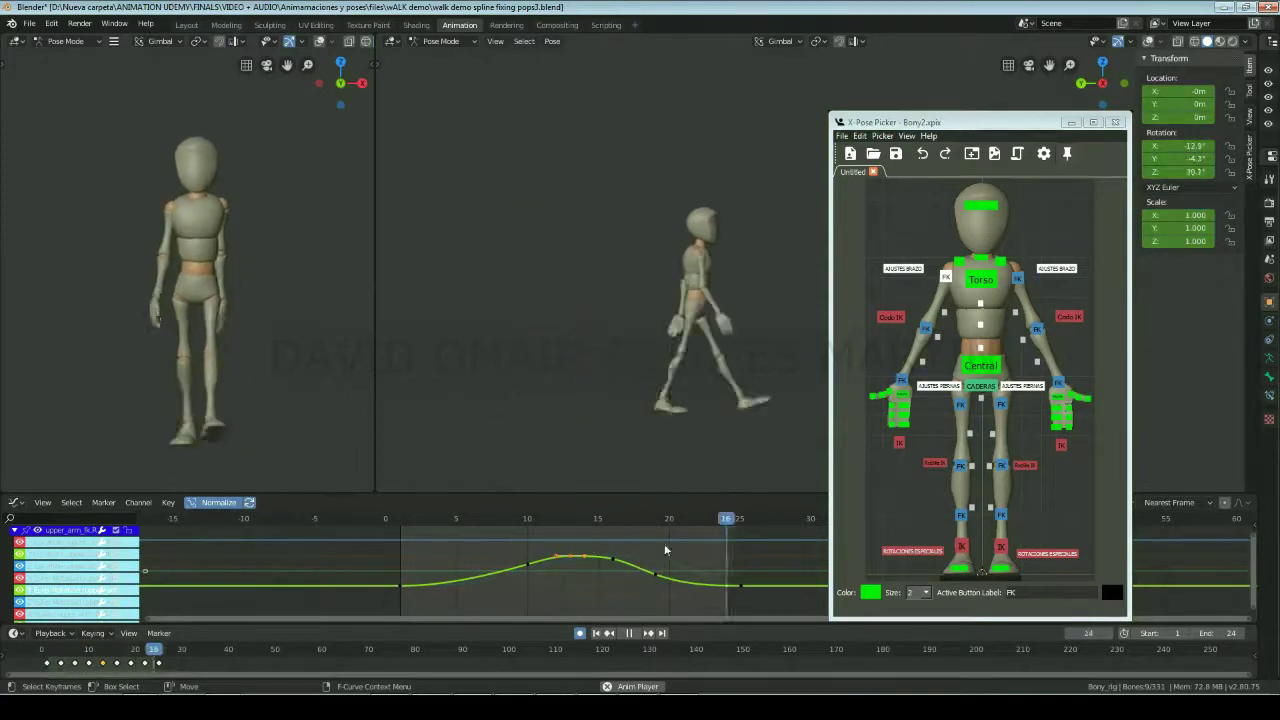
pyautogui.moveTo(520, 518); pyautogui.dragTo(745, 523)
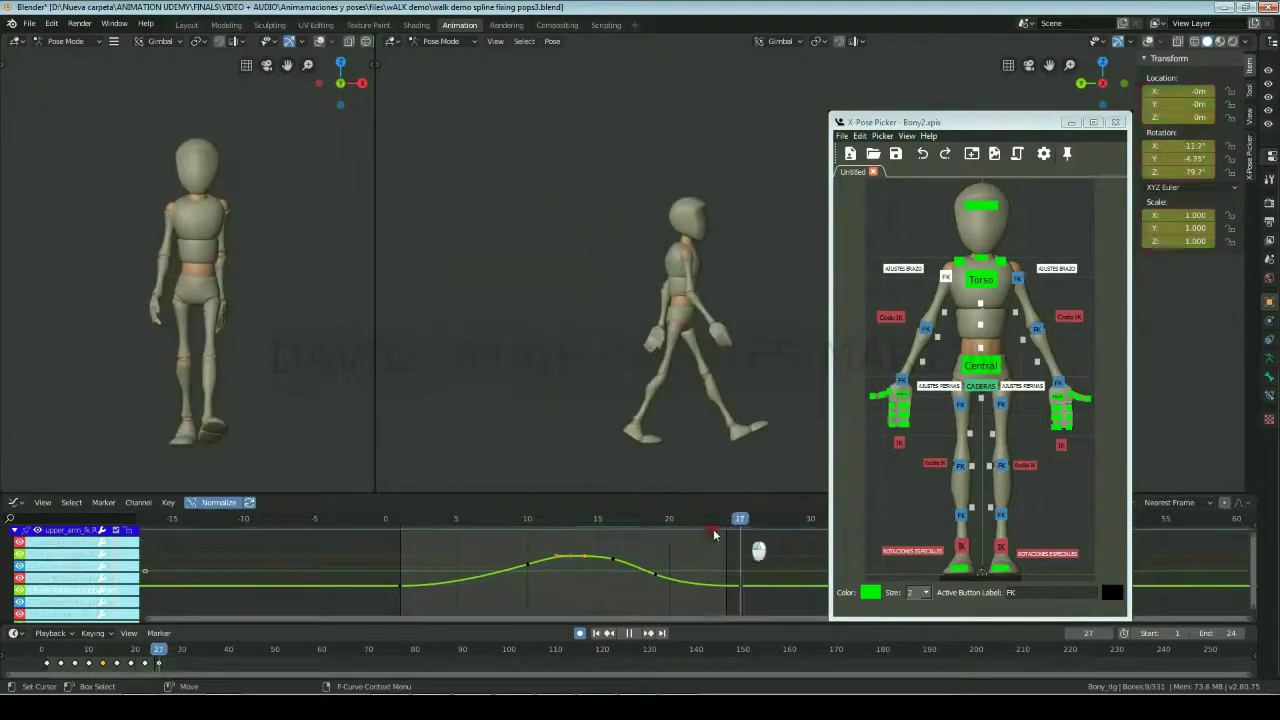
pyautogui.moveTo(745, 523); pyautogui.dragTo(485, 534)
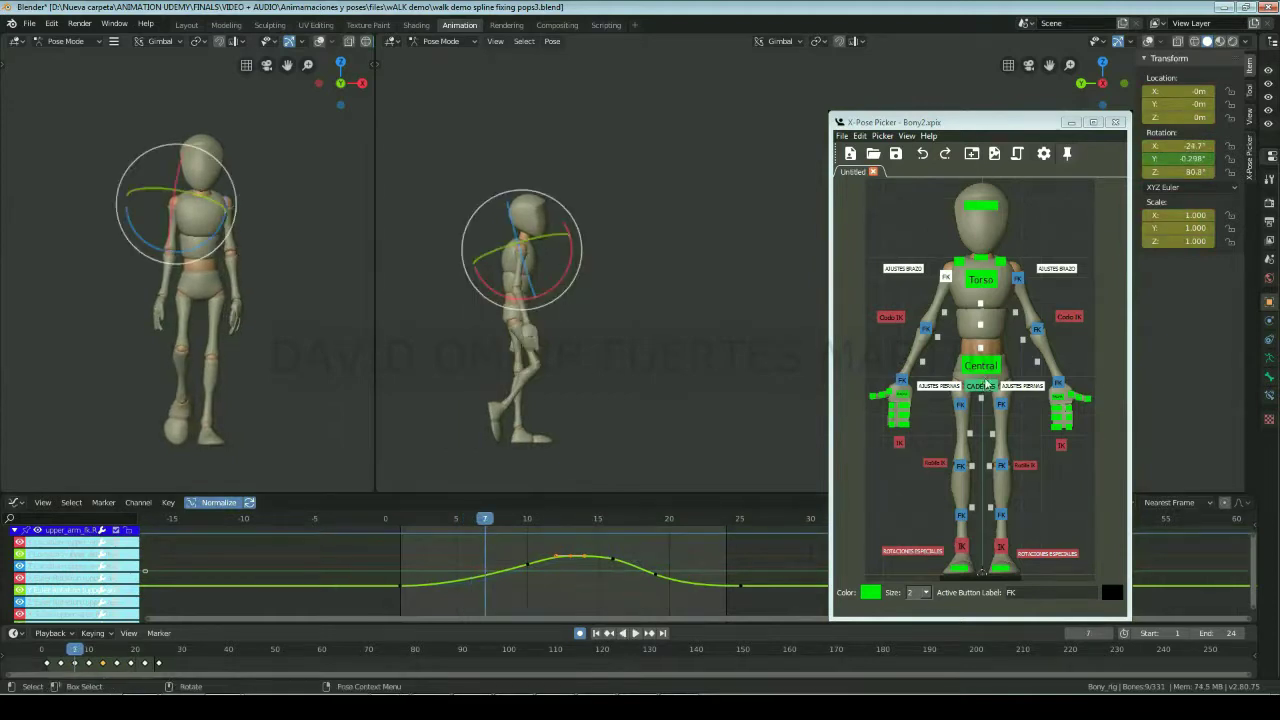
# Step: Tilt the hips about 3.81° around X, then inspect other bones and the torso keys
pyautogui.click(982, 385)
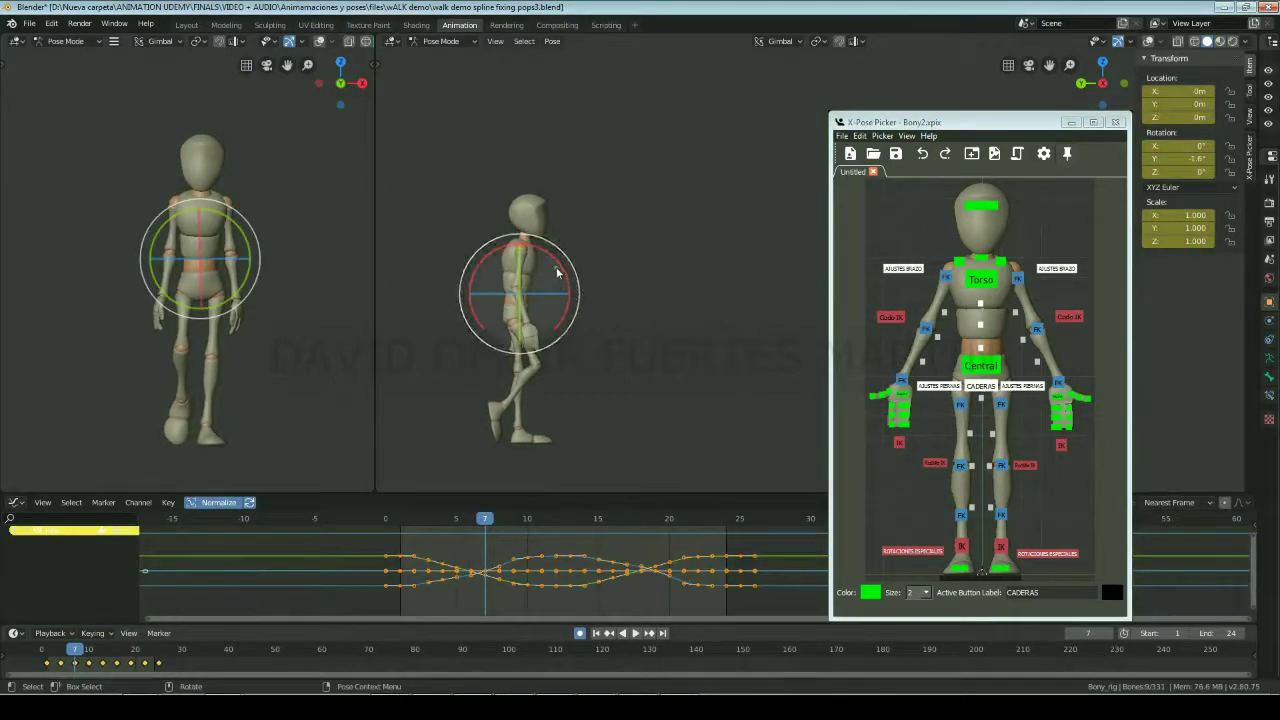
pyautogui.moveTo(577, 290); pyautogui.dragTo(556, 257)
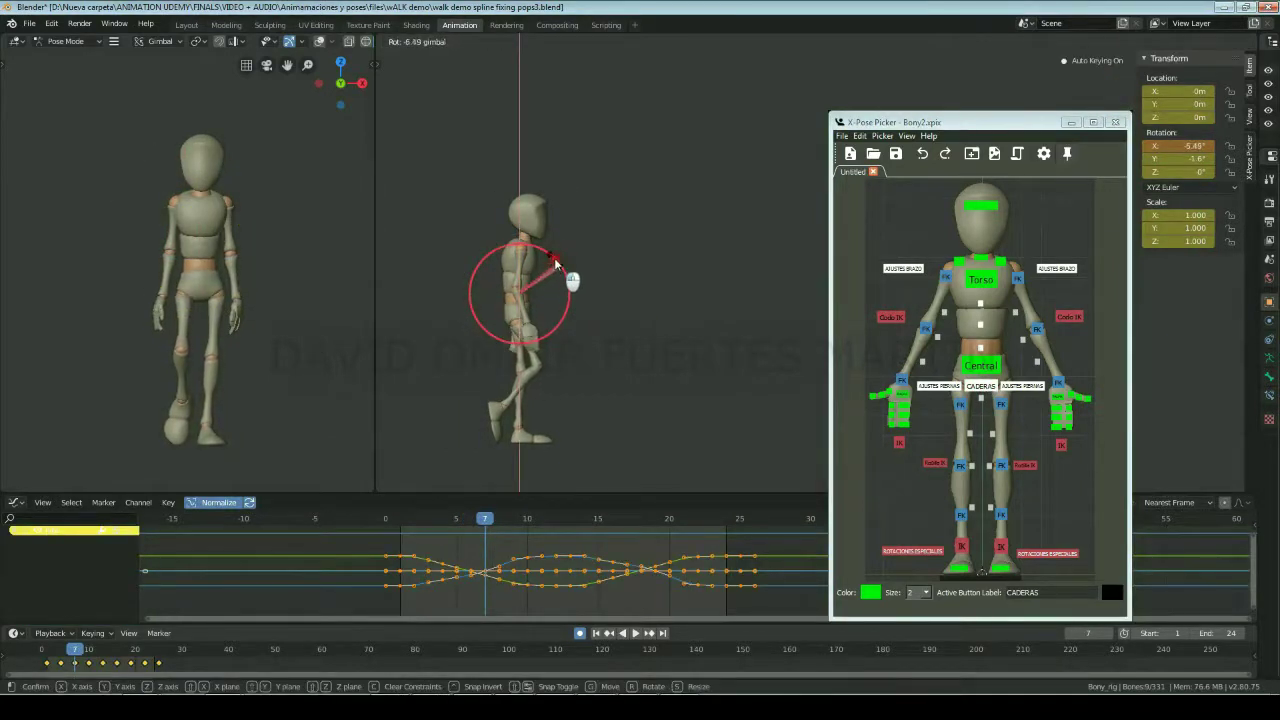
pyautogui.moveTo(556, 257); pyautogui.dragTo(552, 275)
pyautogui.click(556, 295)
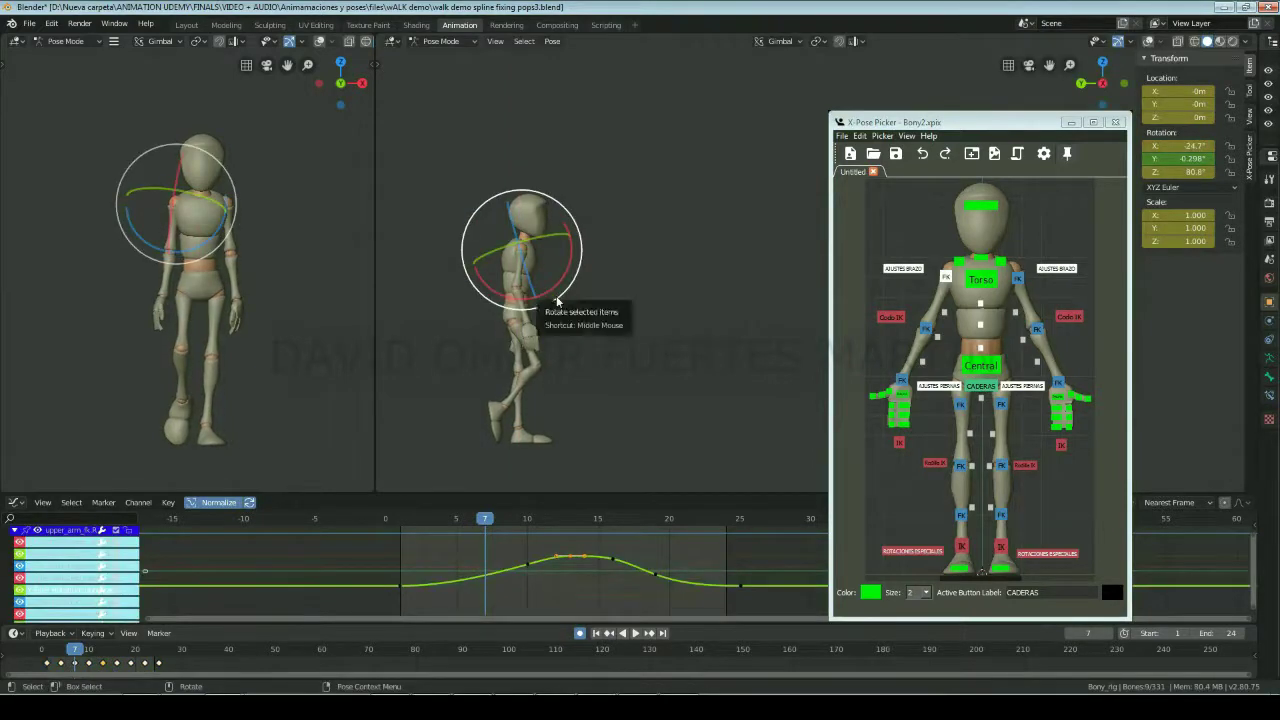
pyautogui.click(981, 328)
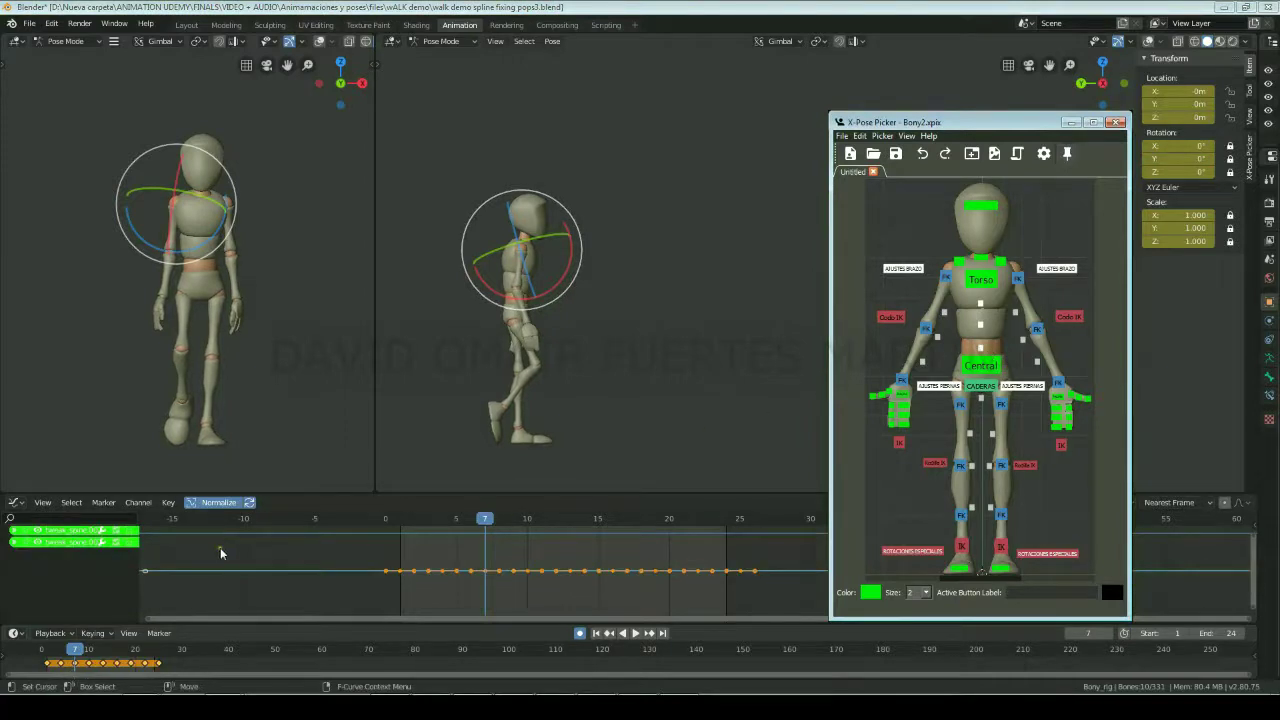
# Step: Reset the hip control's position, then lower it slightly on Z at frame 4
pyautogui.click(414, 518)
pyautogui.press('space')
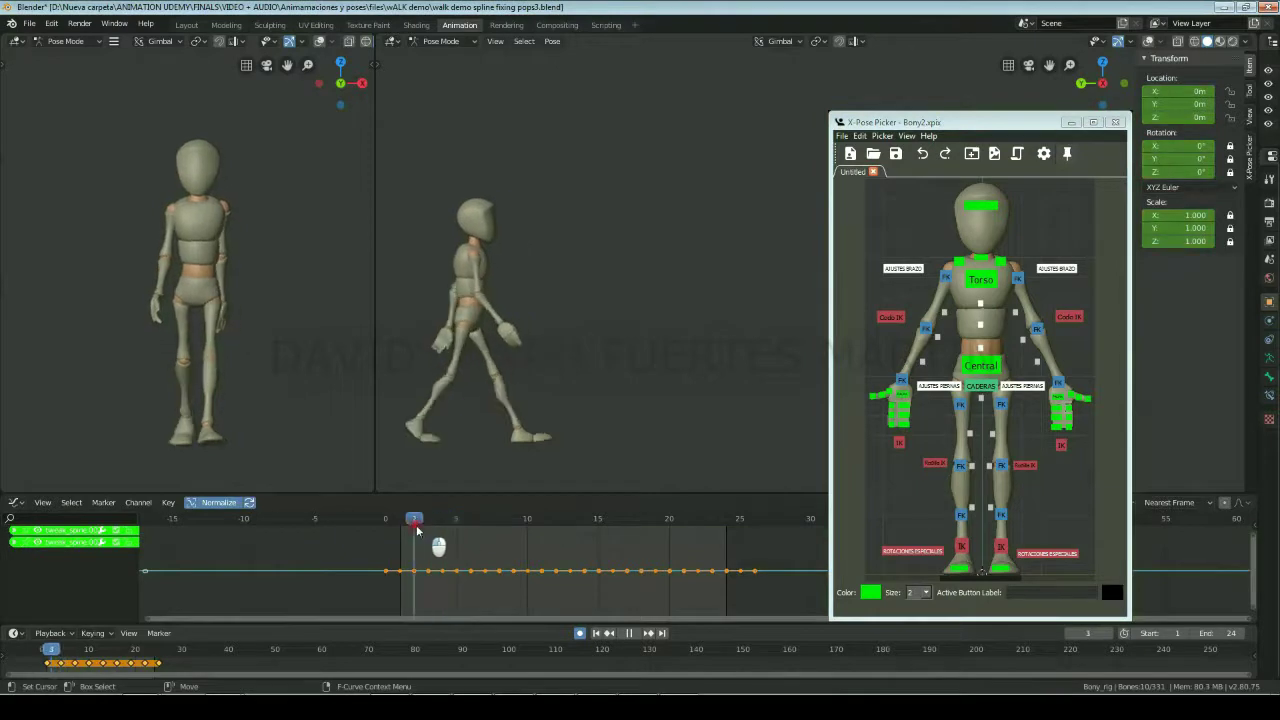
pyautogui.moveTo(416, 525); pyautogui.dragTo(438, 541)
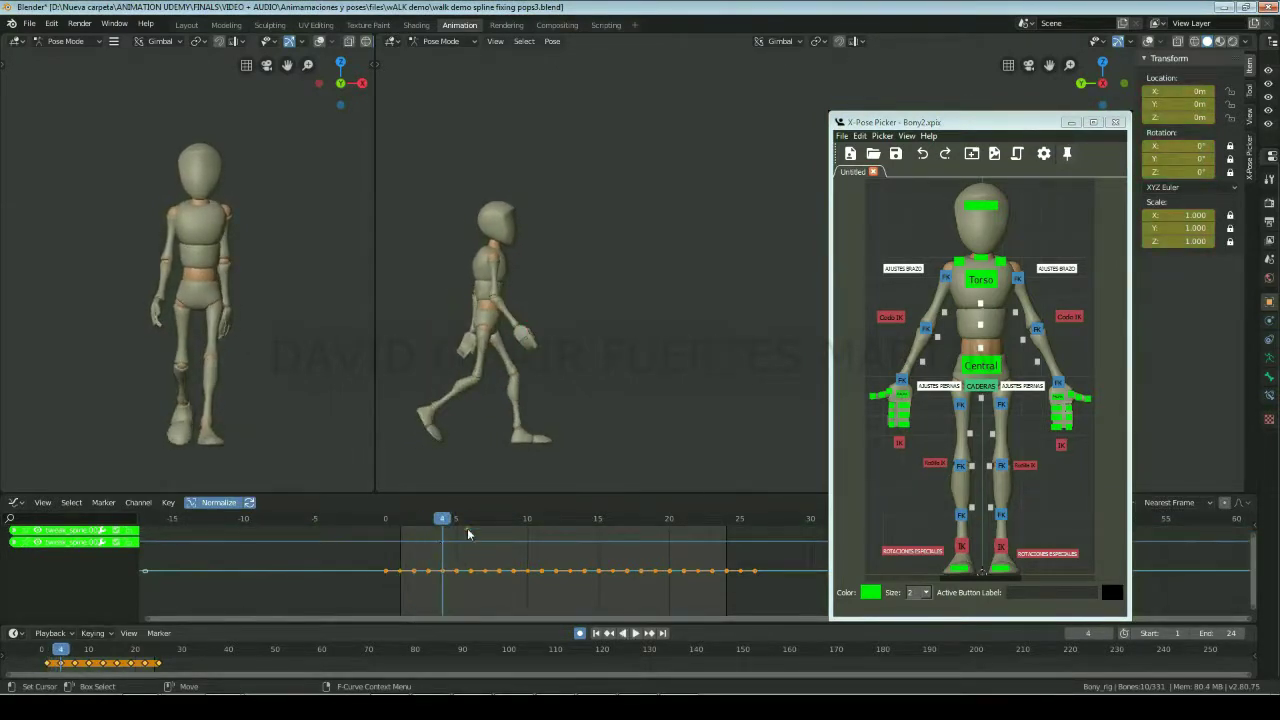
pyautogui.click(980, 352)
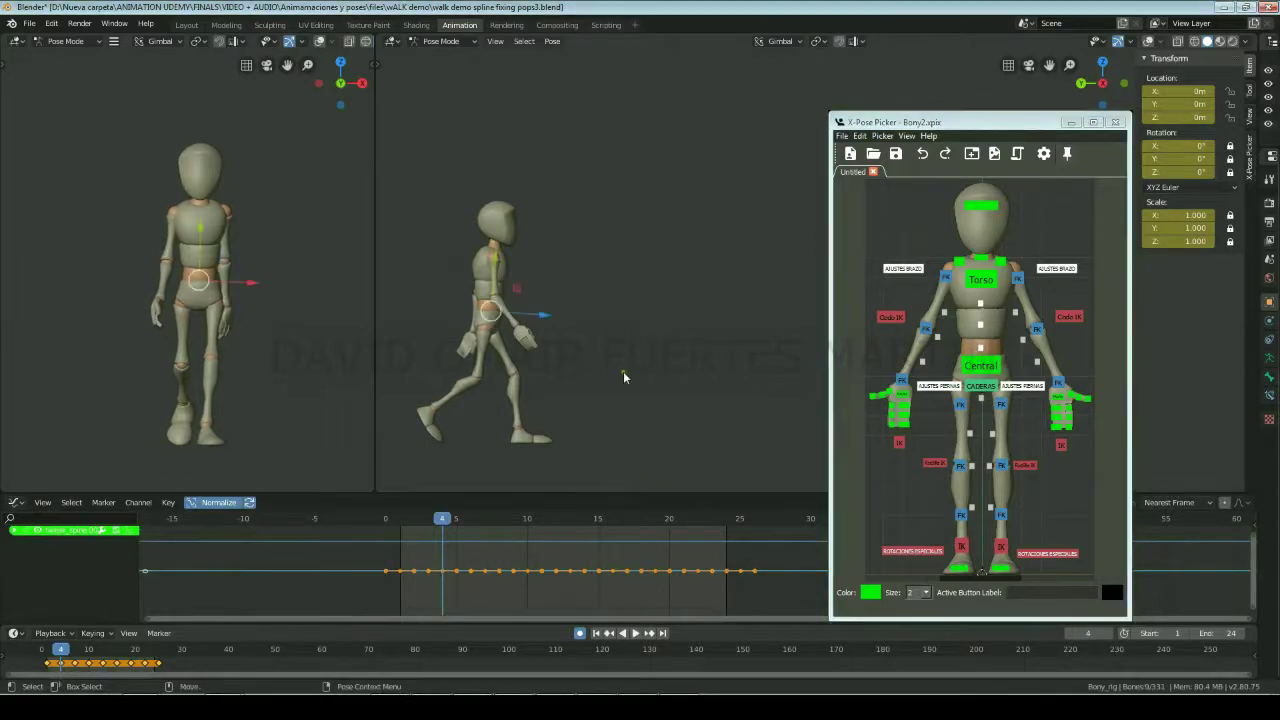
pyautogui.moveTo(539, 312); pyautogui.dragTo(536, 313)
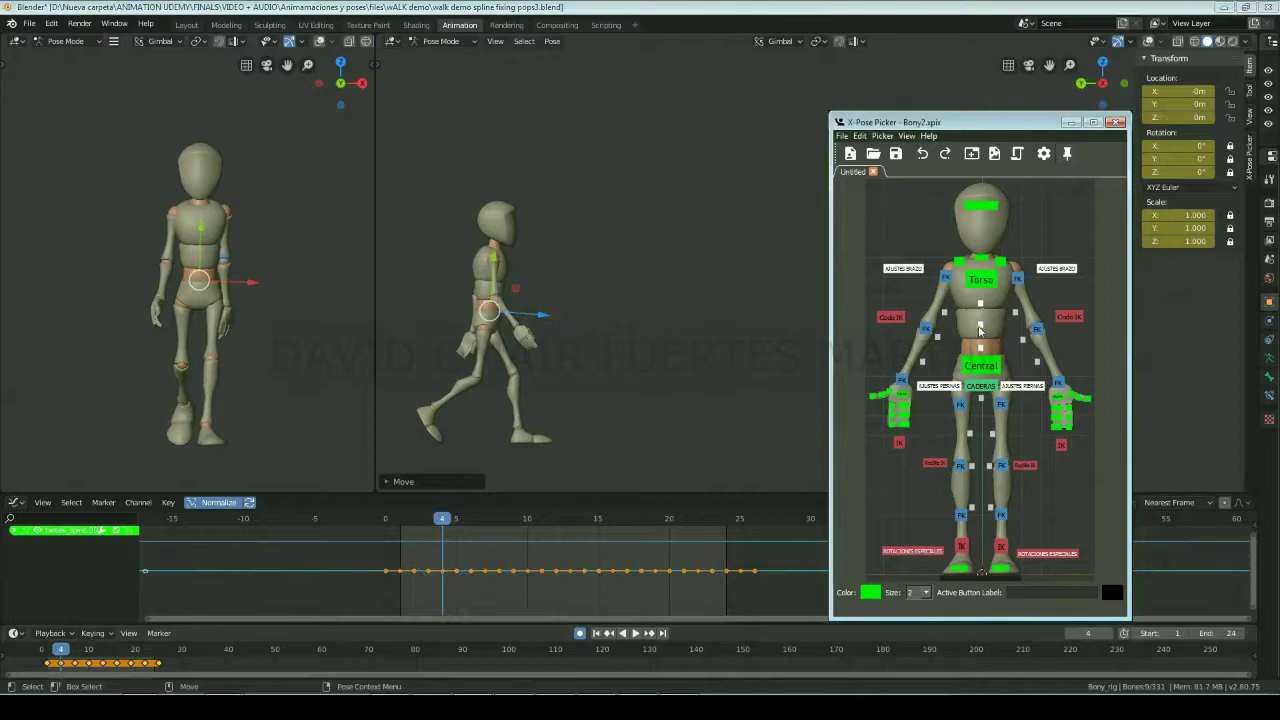
pyautogui.hotkey('alt', 'g')
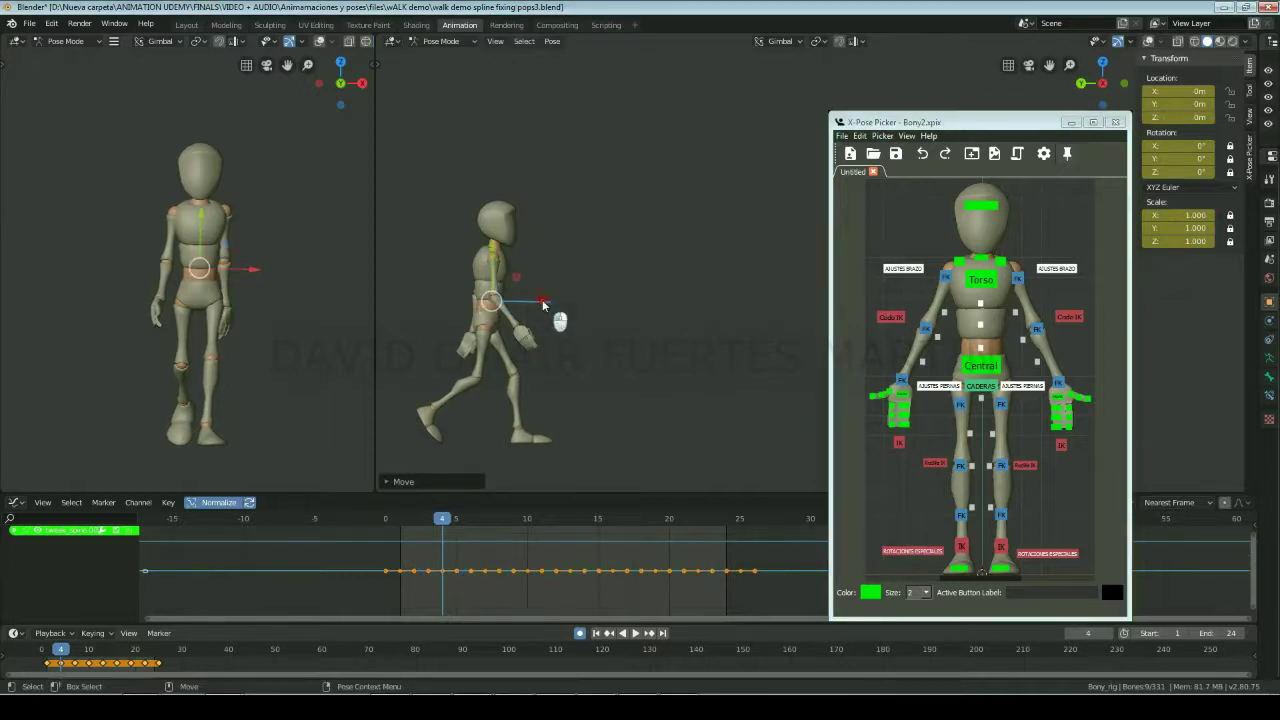
pyautogui.moveTo(544, 300); pyautogui.dragTo(540, 306)
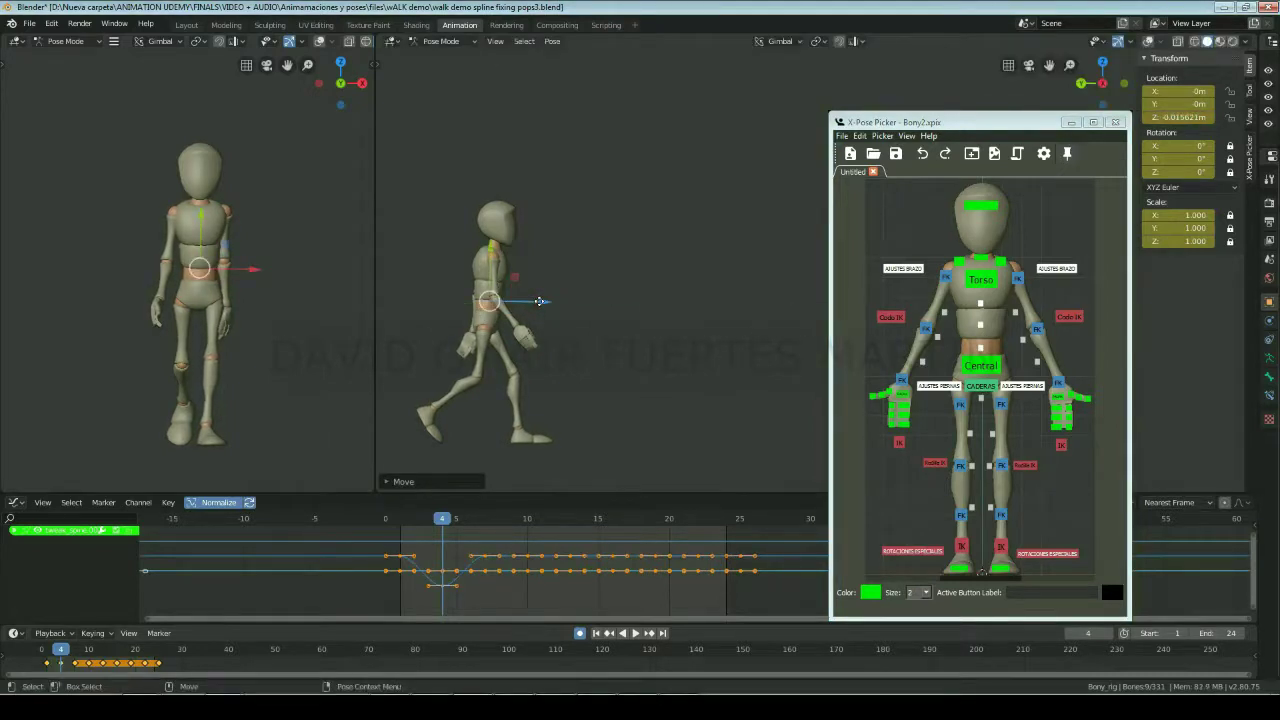
# Step: Delete the extra keys after the frame-16 dip on the hips' Z location curve and replay the bounce
pyautogui.scroll(-3, 68, 585)
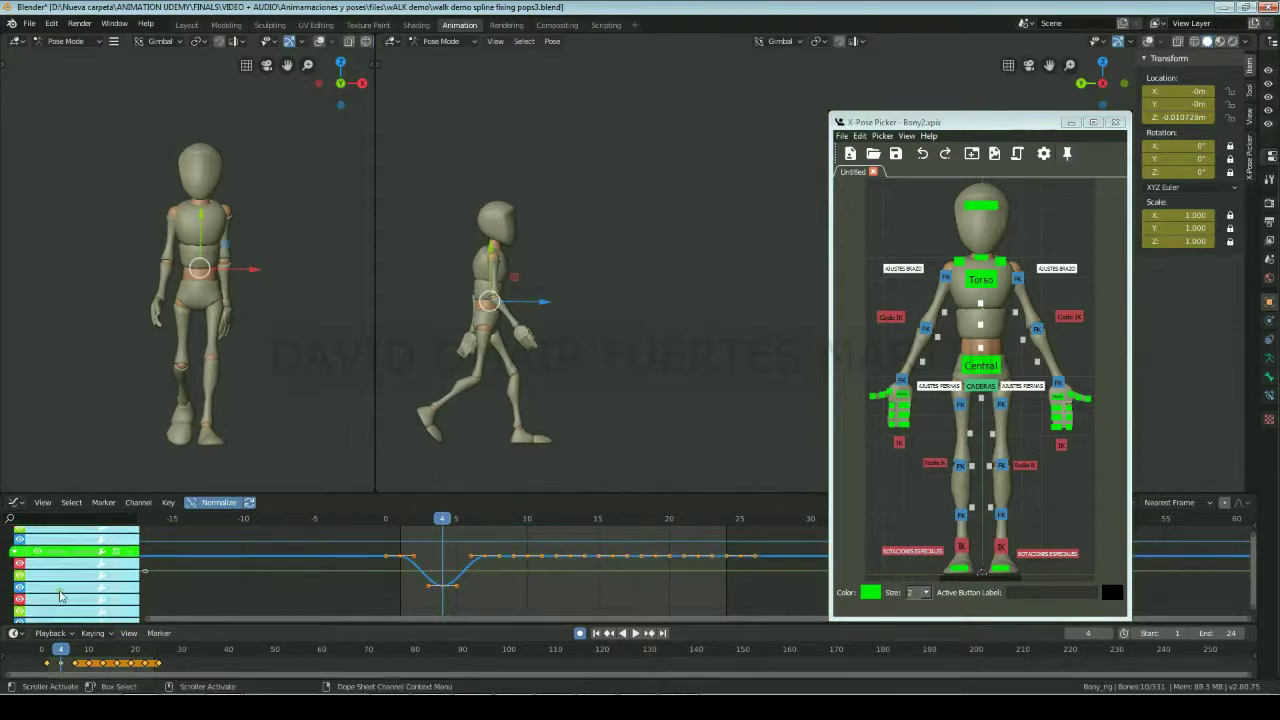
pyautogui.click(63, 583)
pyautogui.moveTo(455, 518); pyautogui.dragTo(571, 518)
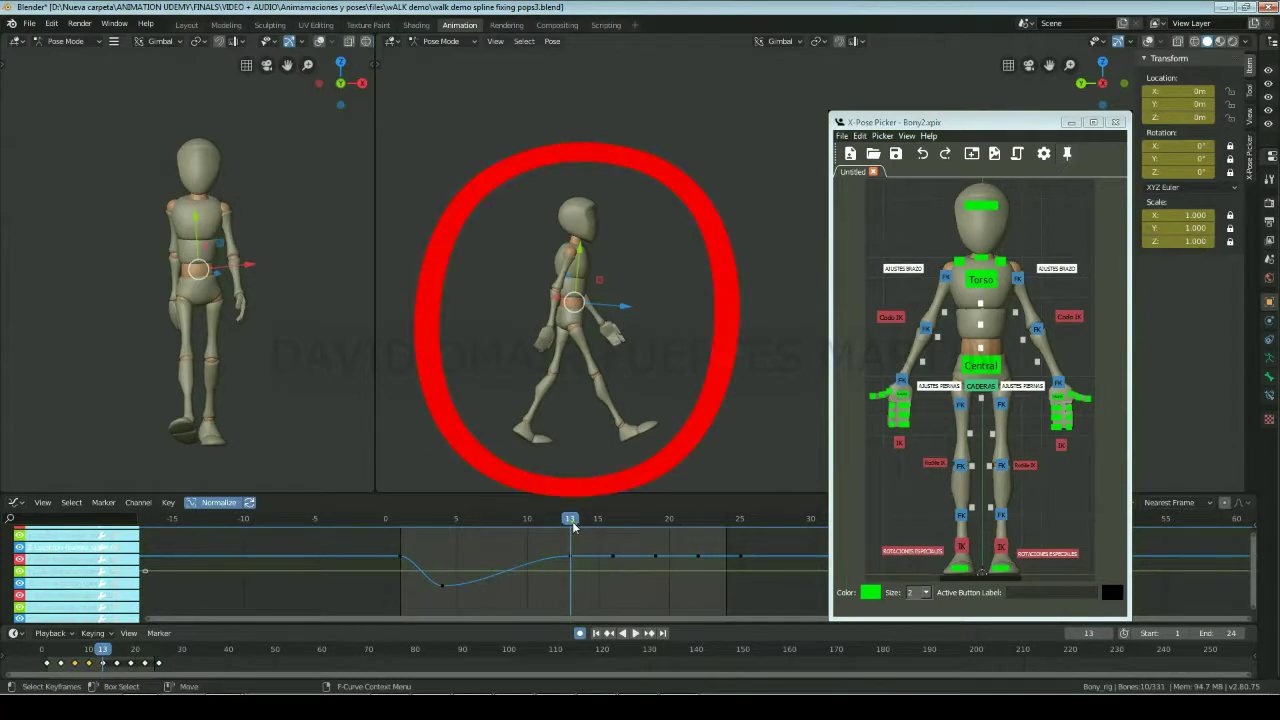
pyautogui.moveTo(573, 527)
pyautogui.mouseDown()
pyautogui.moveTo(400, 532)
pyautogui.moveTo(571, 530)
pyautogui.moveTo(614, 556)
pyautogui.moveTo(619, 578)
pyautogui.mouseUp()
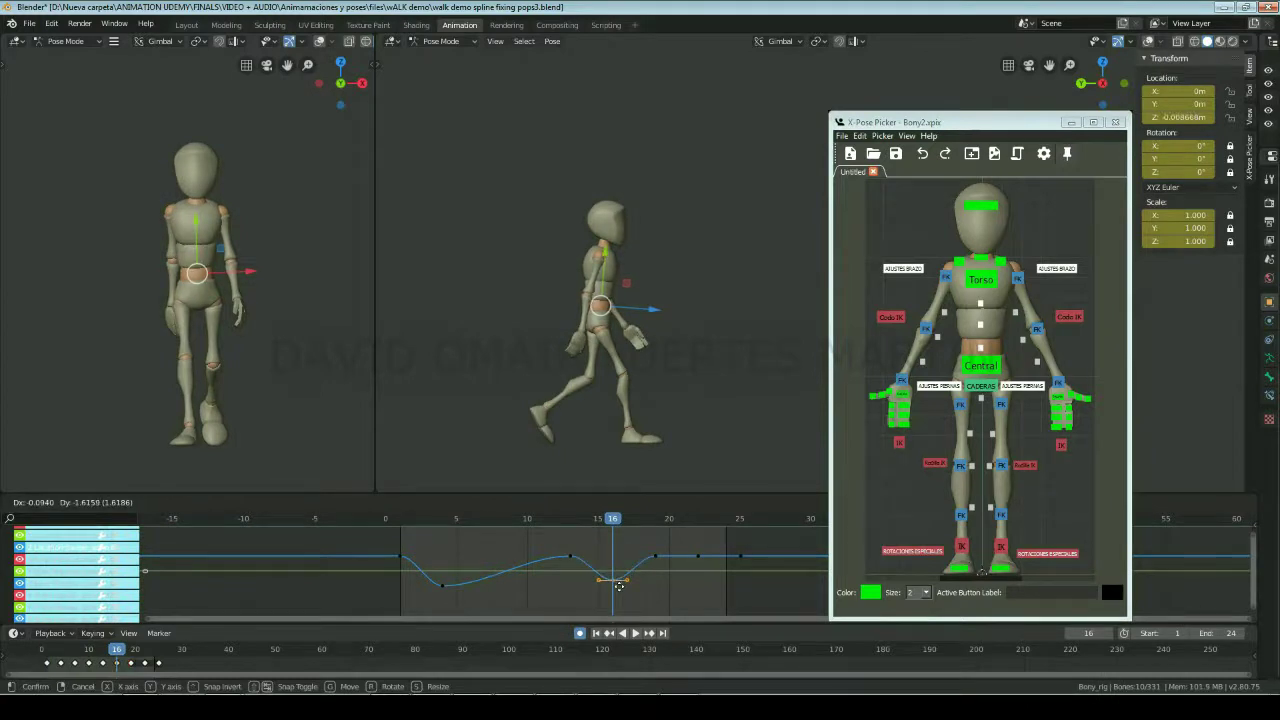
pyautogui.rightClick(715, 575)
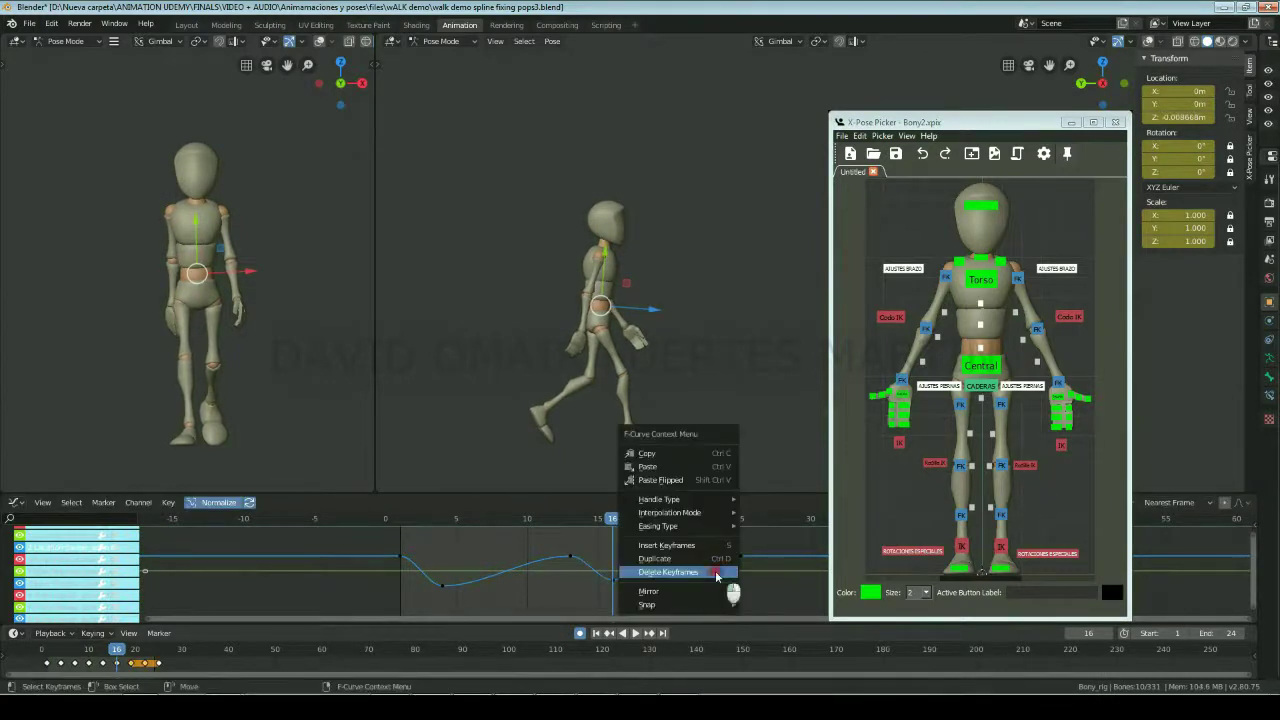
pyautogui.click(715, 572)
pyautogui.press('space')
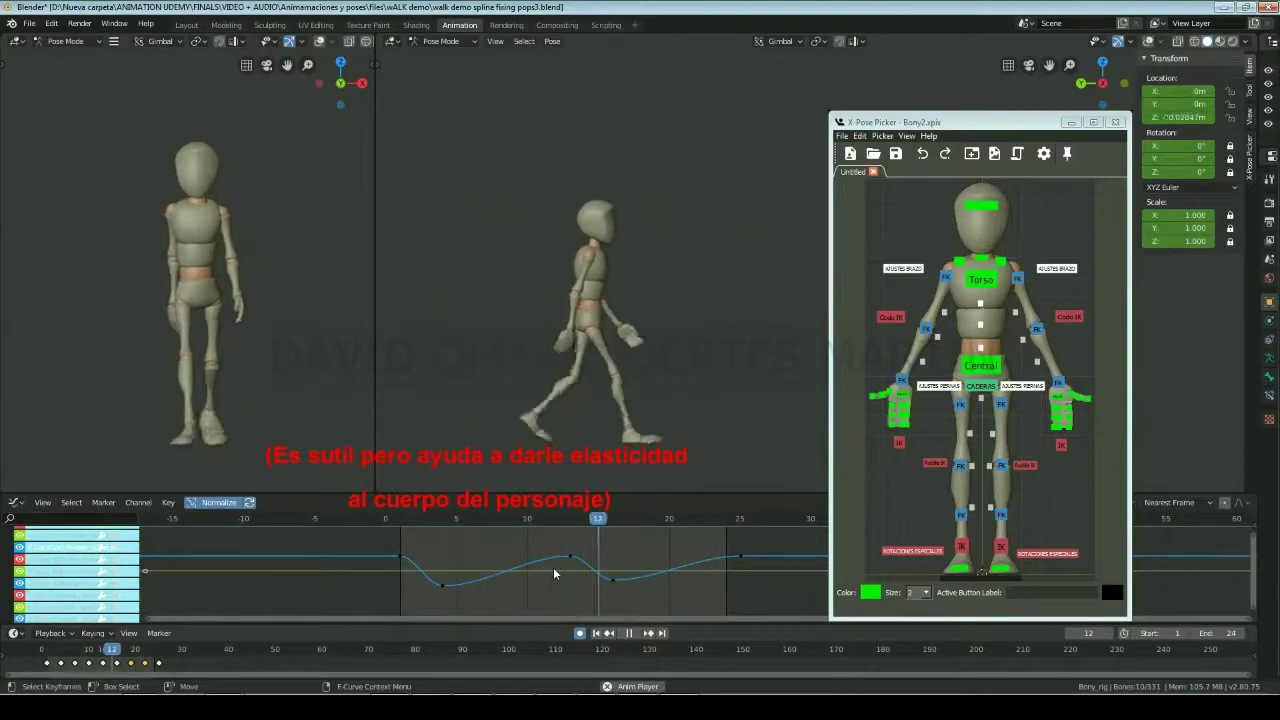
pyautogui.press('space')
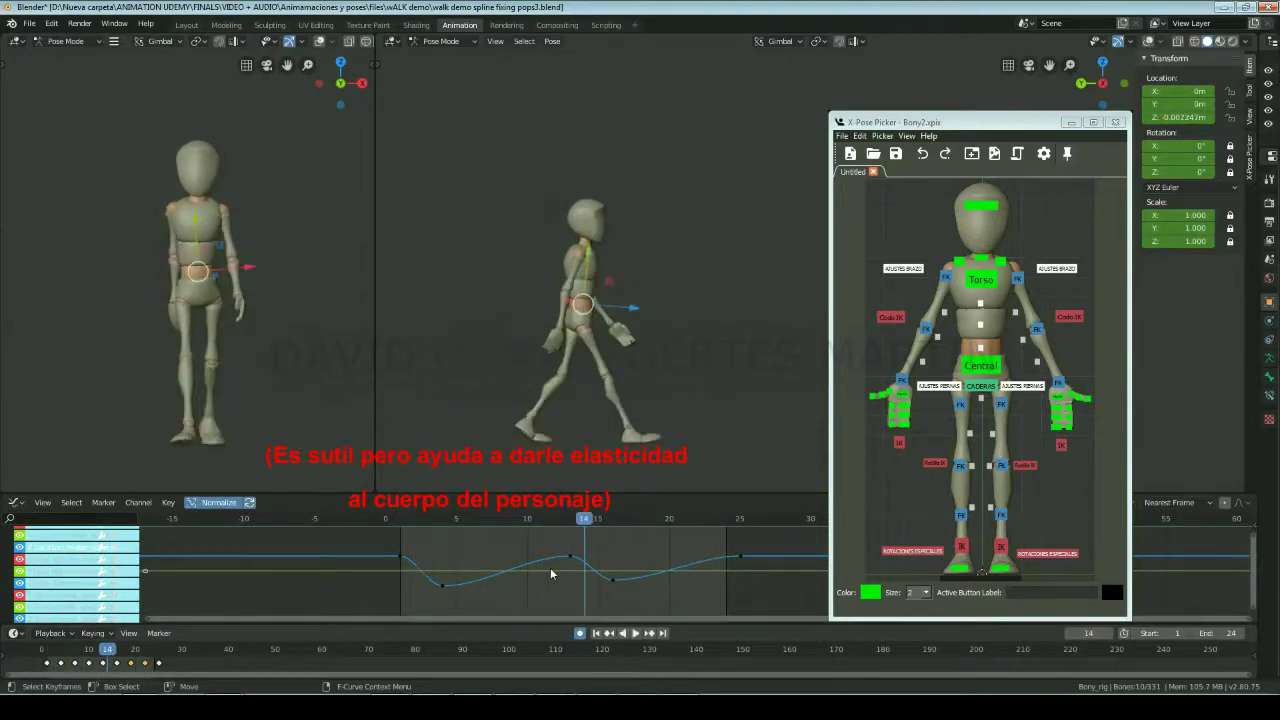
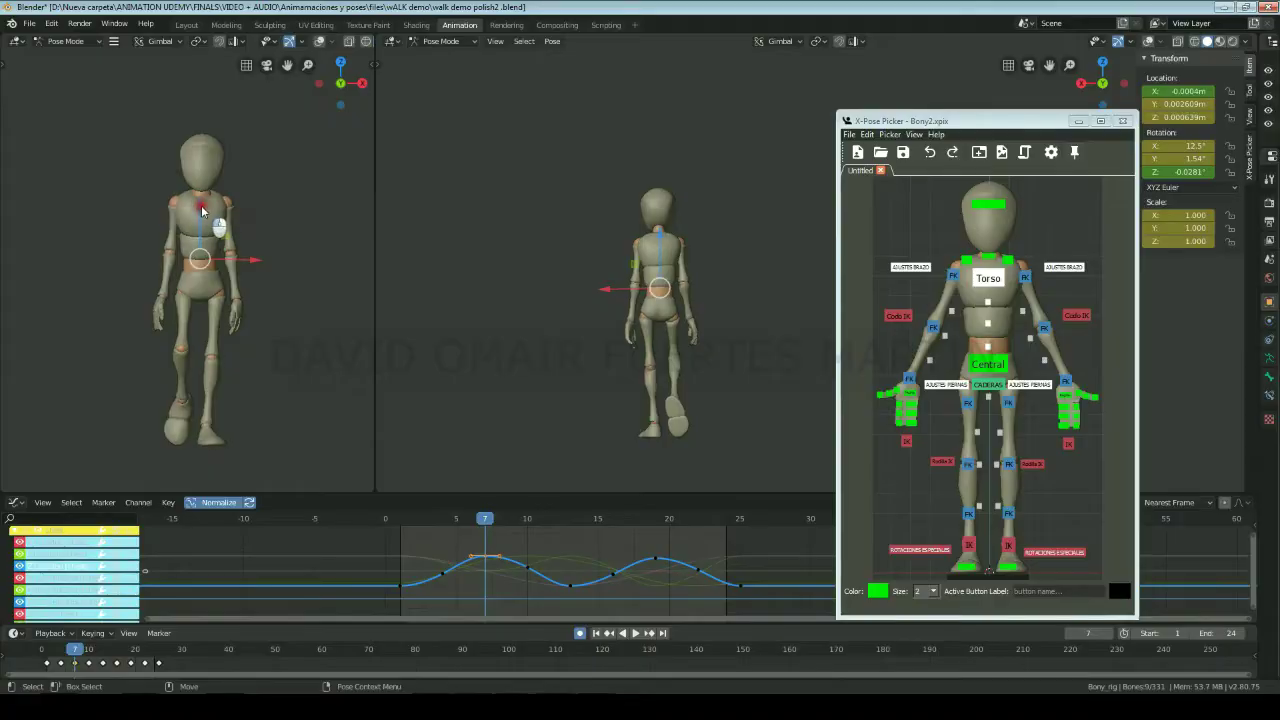
# Step: Reposition the bone and delete surplus keyframes from its curve, reviewing playback
pyautogui.press('g')
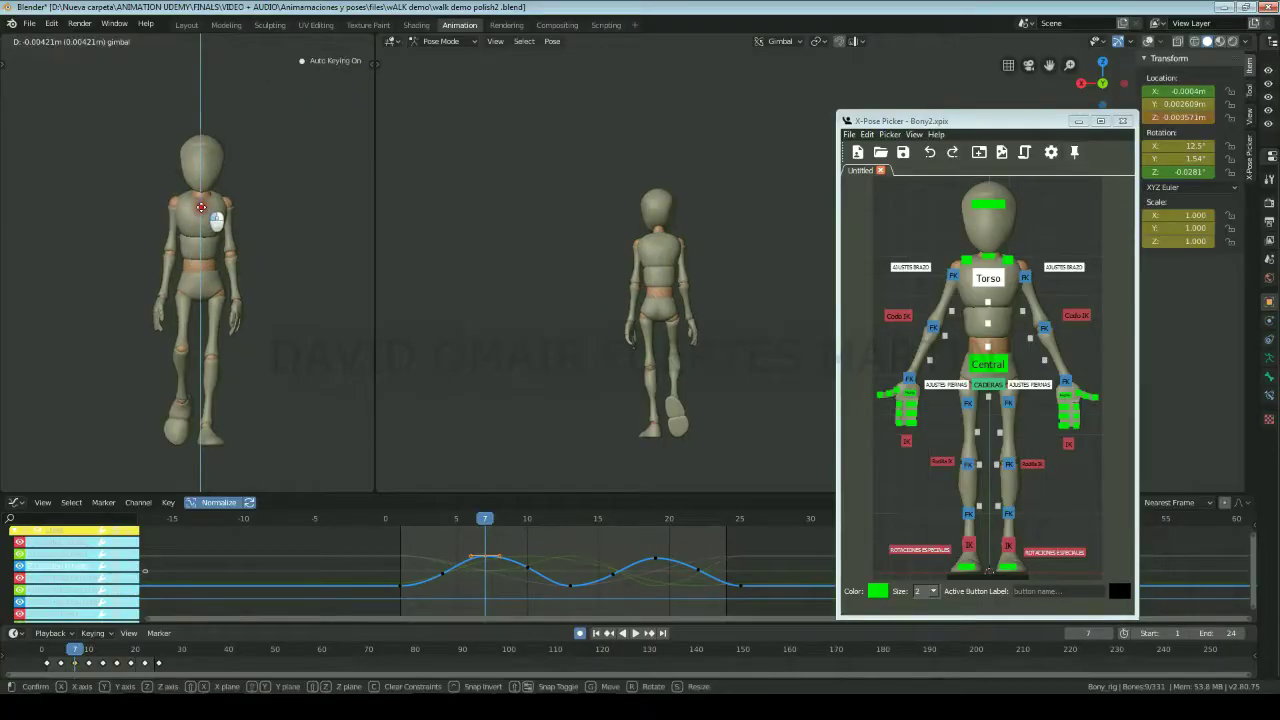
pyautogui.click(201, 208)
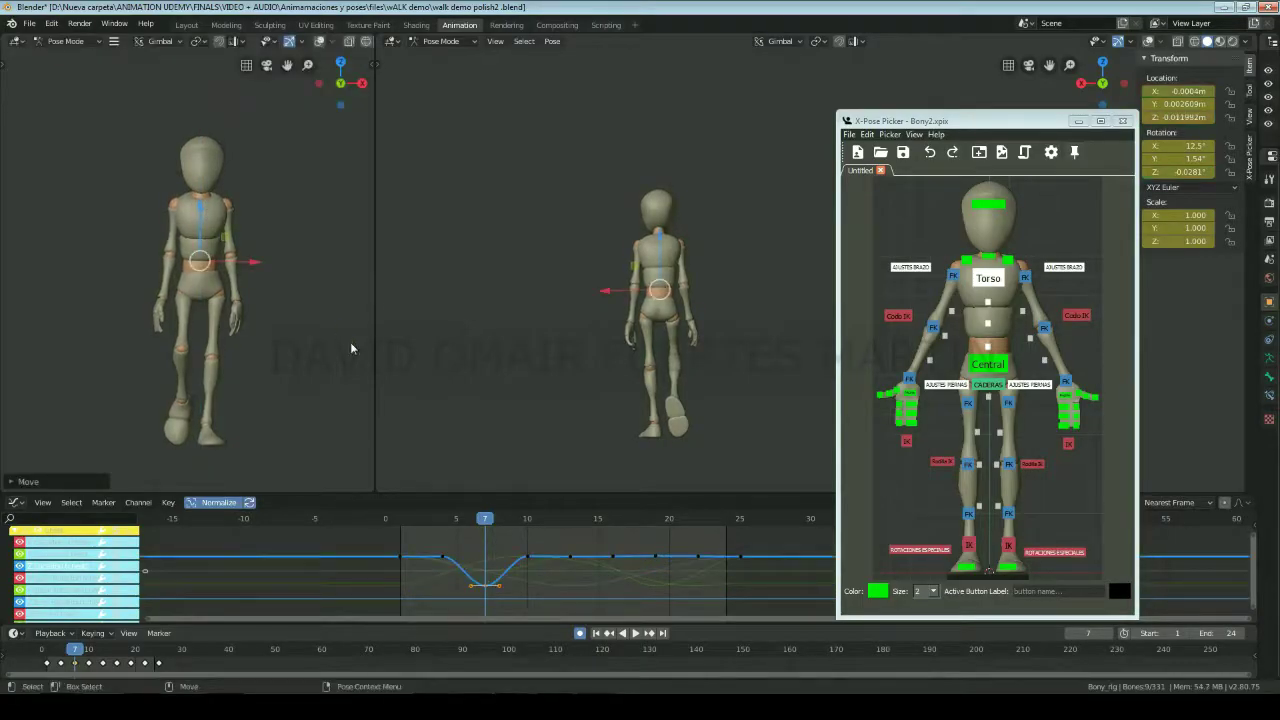
pyautogui.press('space')
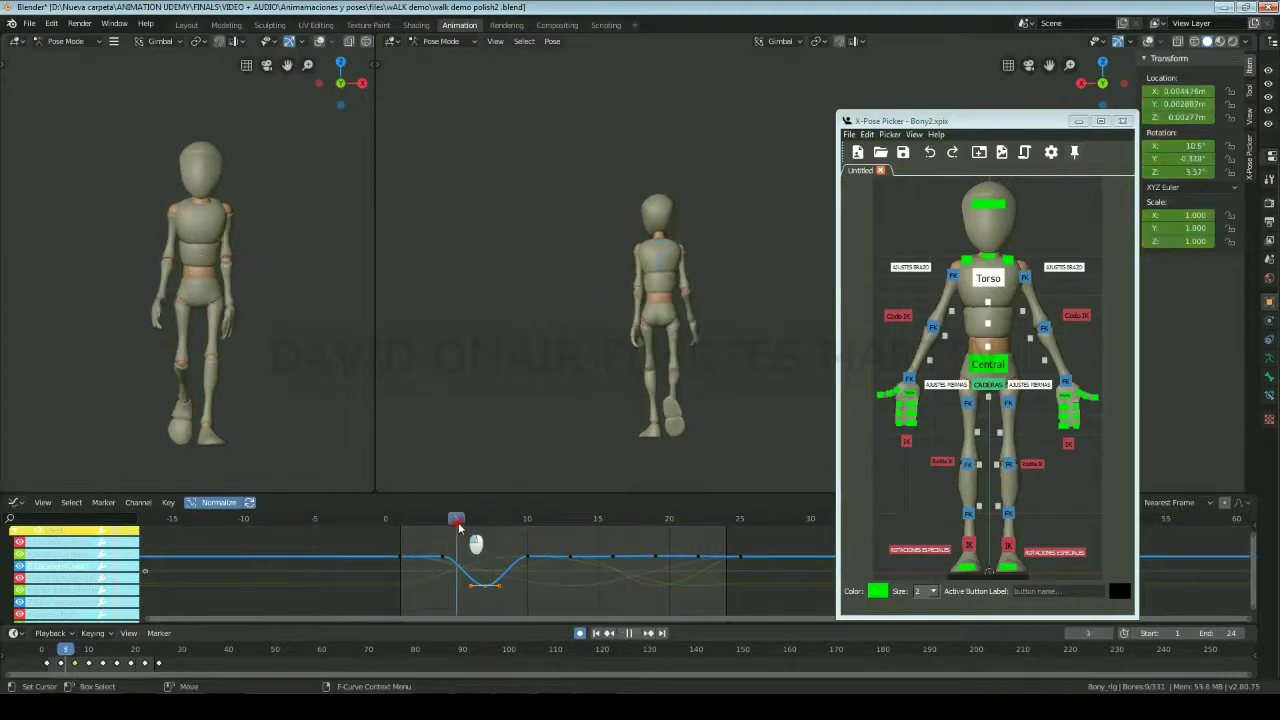
pyautogui.rightClick(444, 556)
pyautogui.click(444, 555)
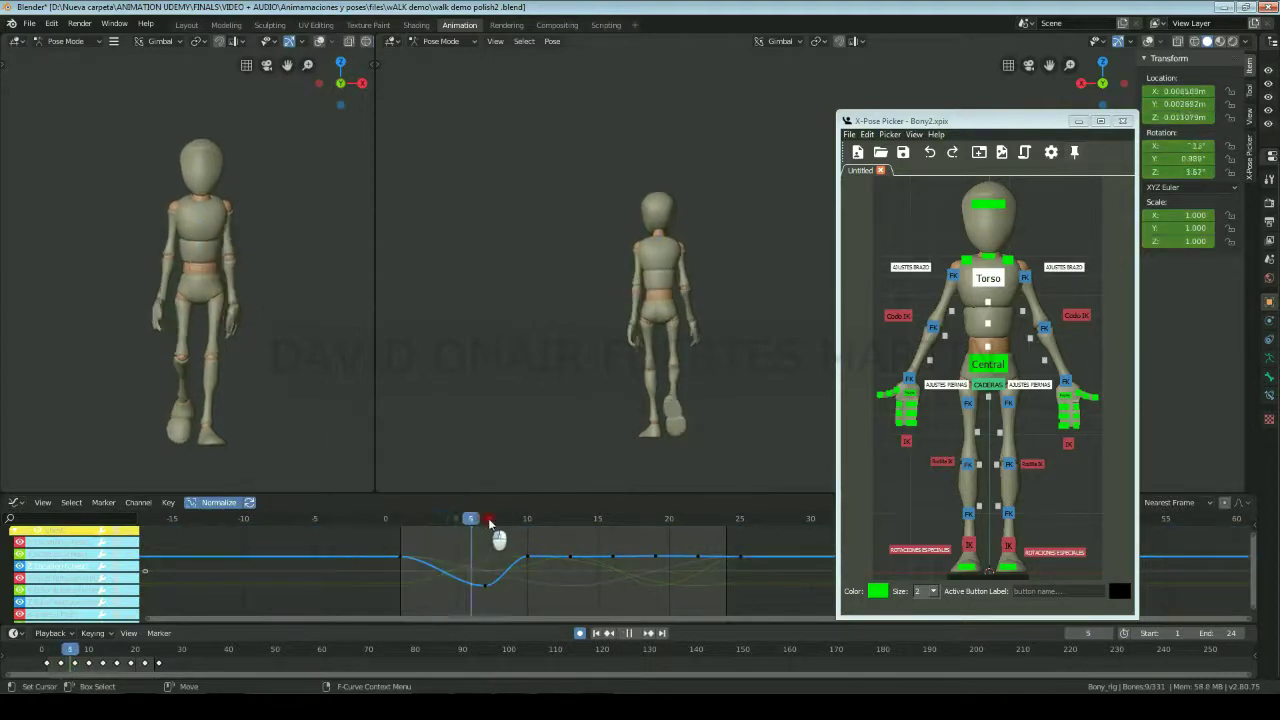
pyautogui.press('space')
pyautogui.rightClick(524, 555)
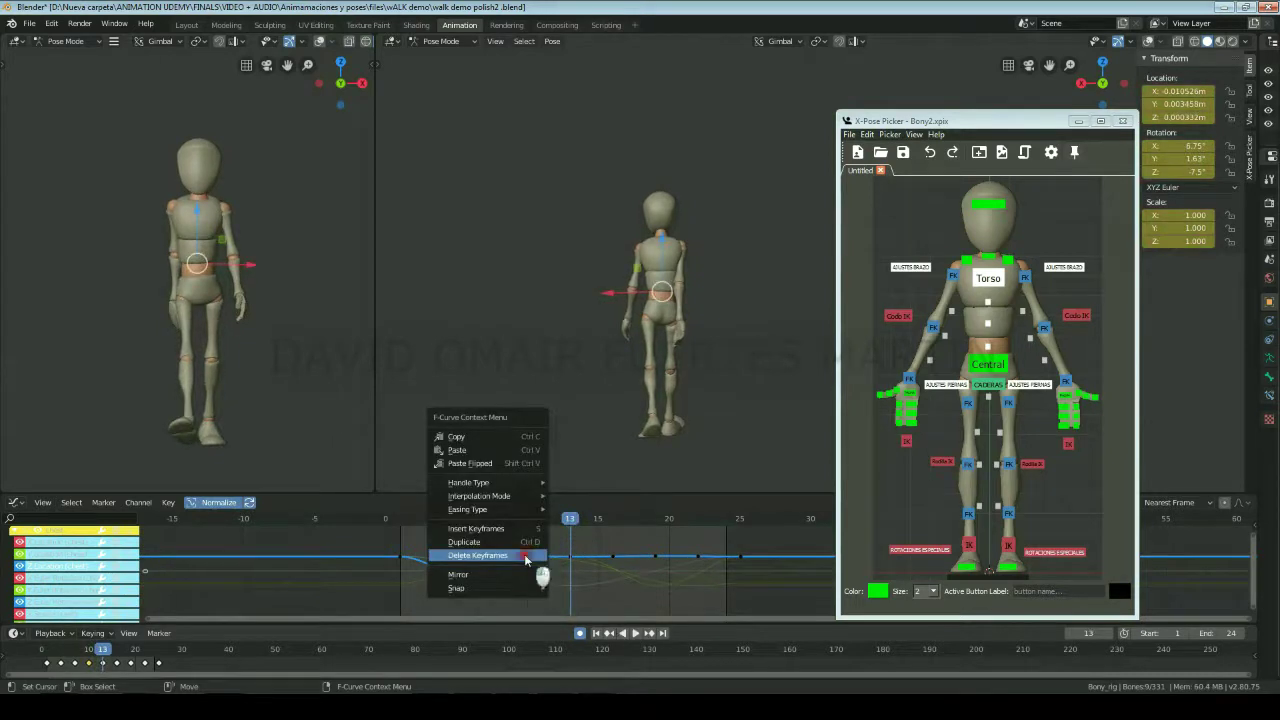
pyautogui.click(524, 556)
pyautogui.press('space')
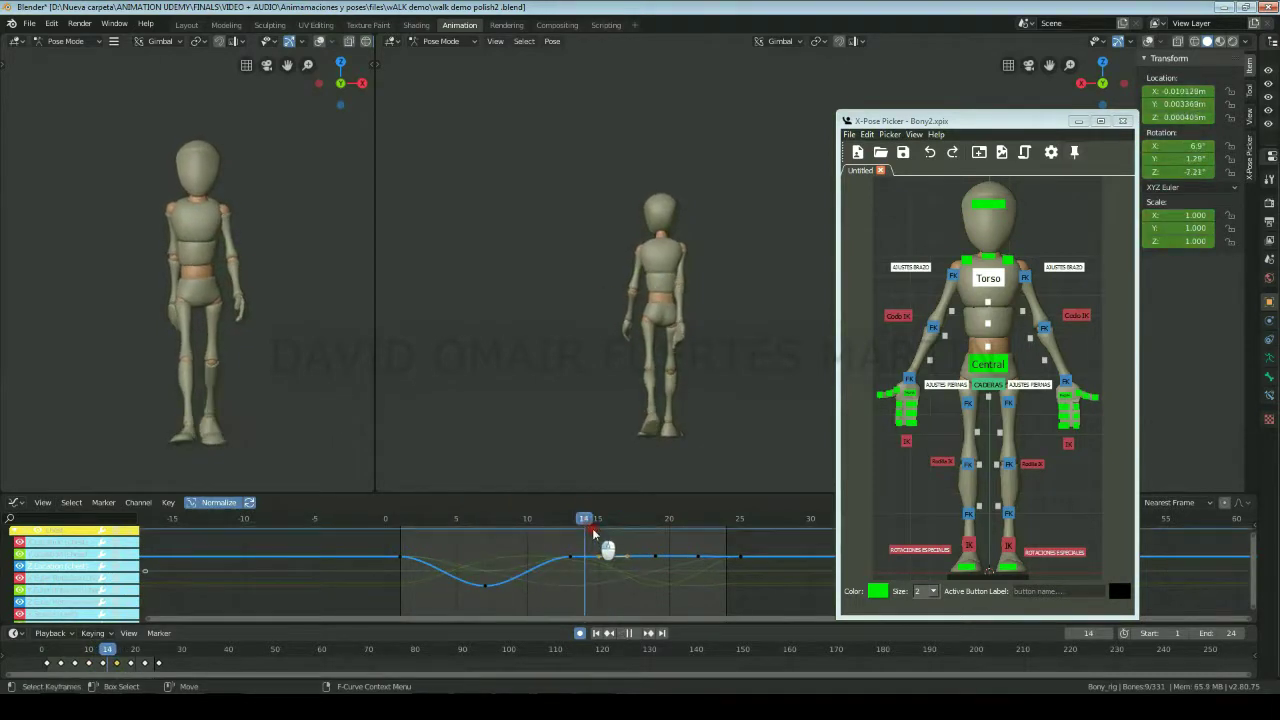
pyautogui.moveTo(592, 530); pyautogui.dragTo(652, 535)
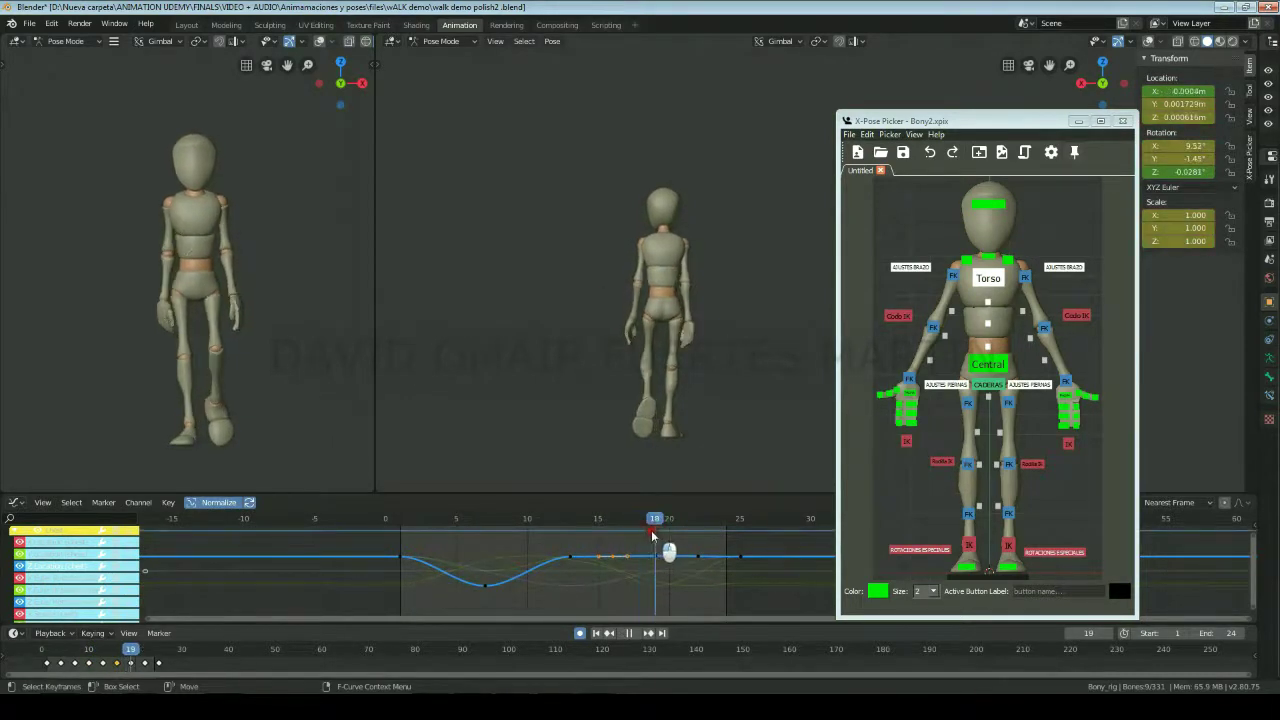
# Step: Remove the extra keys near frames 17 and 21 and settle the dip key near frame 19
pyautogui.press('g')
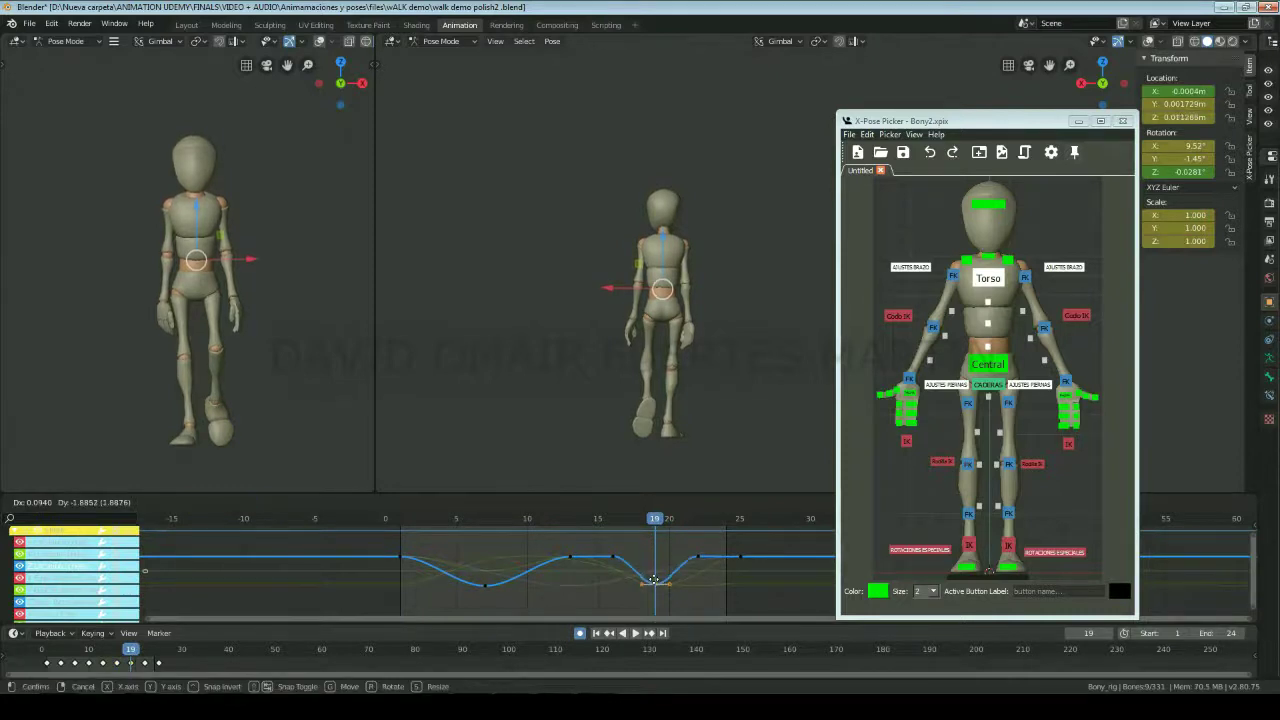
pyautogui.click(649, 583)
pyautogui.press('Delete')
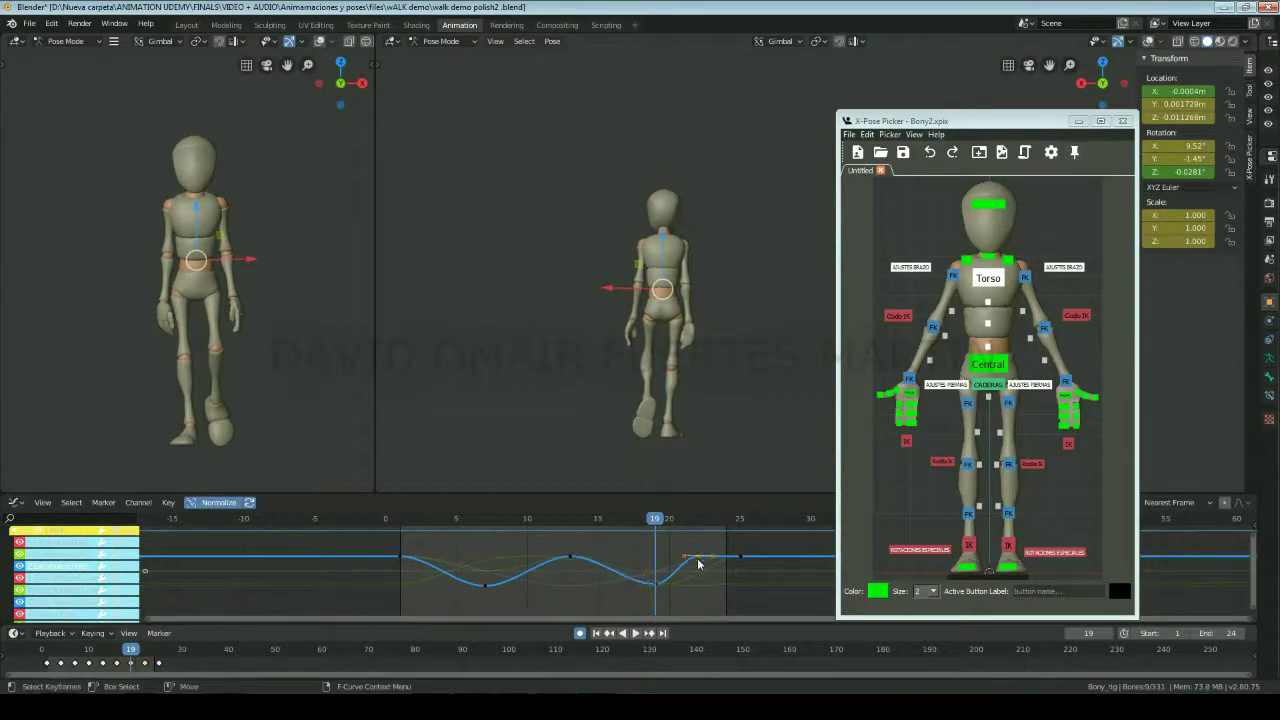
pyautogui.press('Delete')
pyautogui.click(660, 583)
pyautogui.press('g')
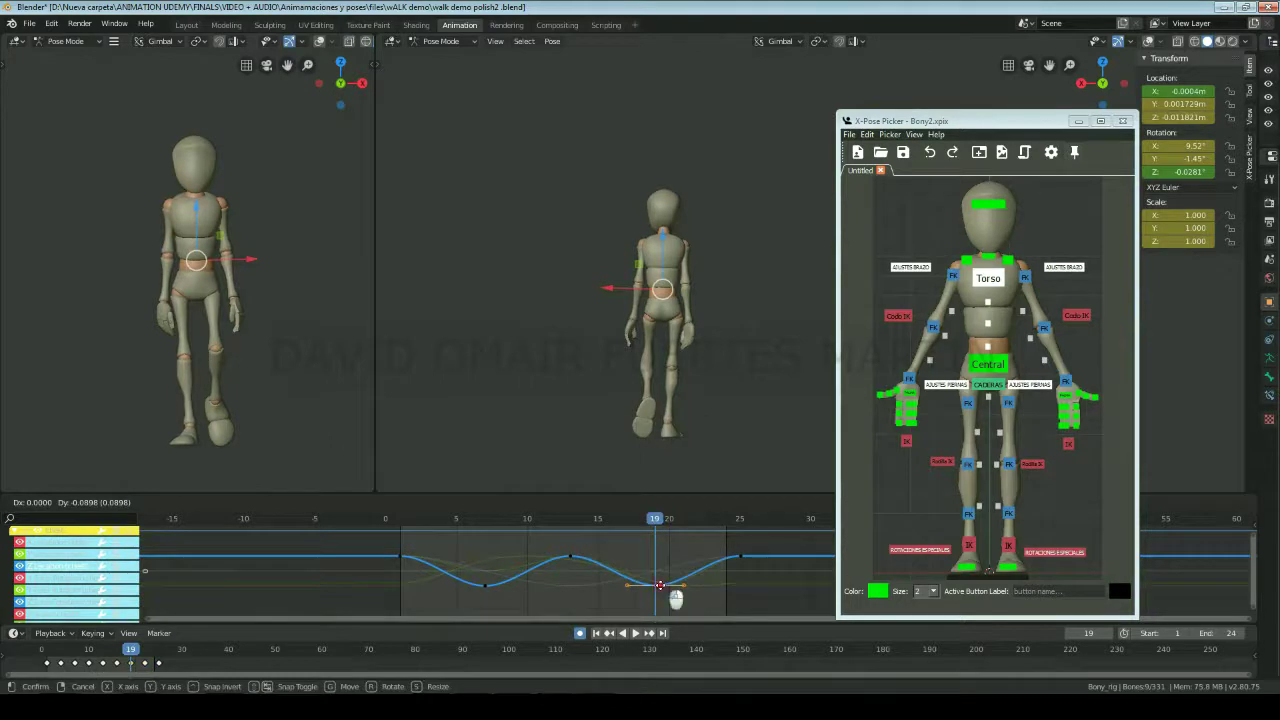
pyautogui.click(660, 583)
pyautogui.press('space')
# Step: Stop playback and select the mannequin's hip bone (CADERAS) in X-Pose Picker
pyautogui.click(545, 426)
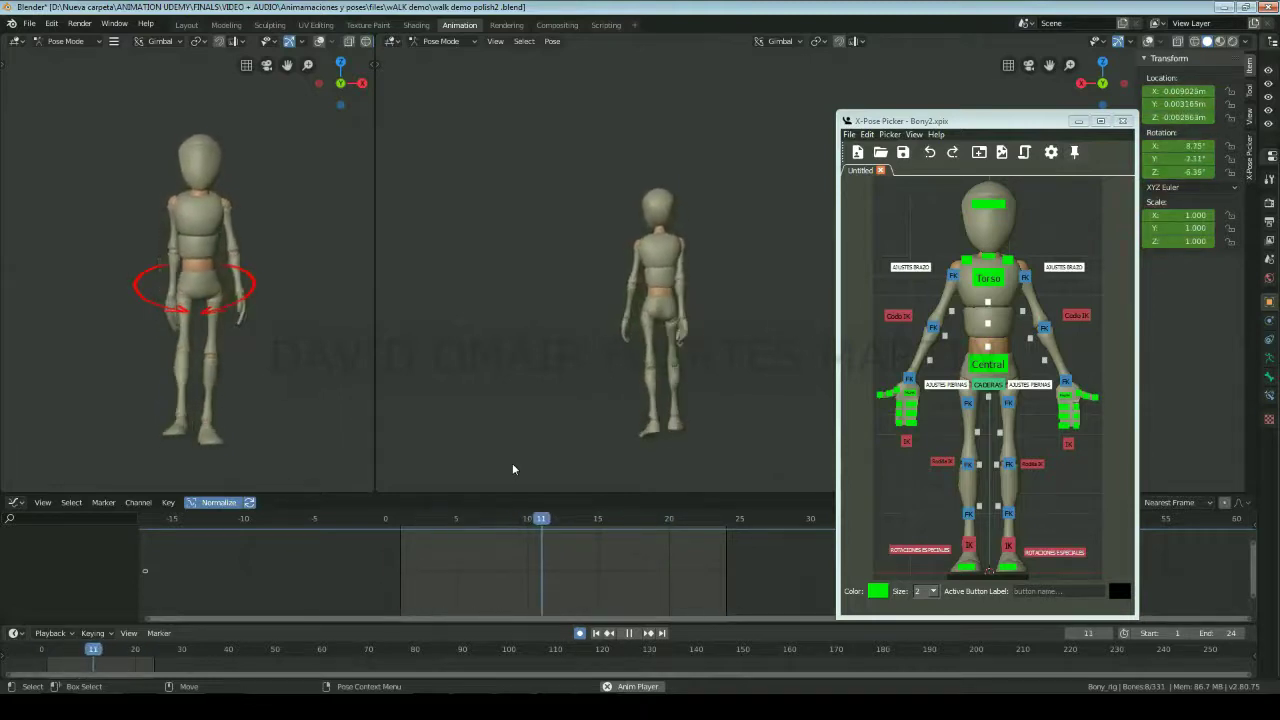
pyautogui.press('space')
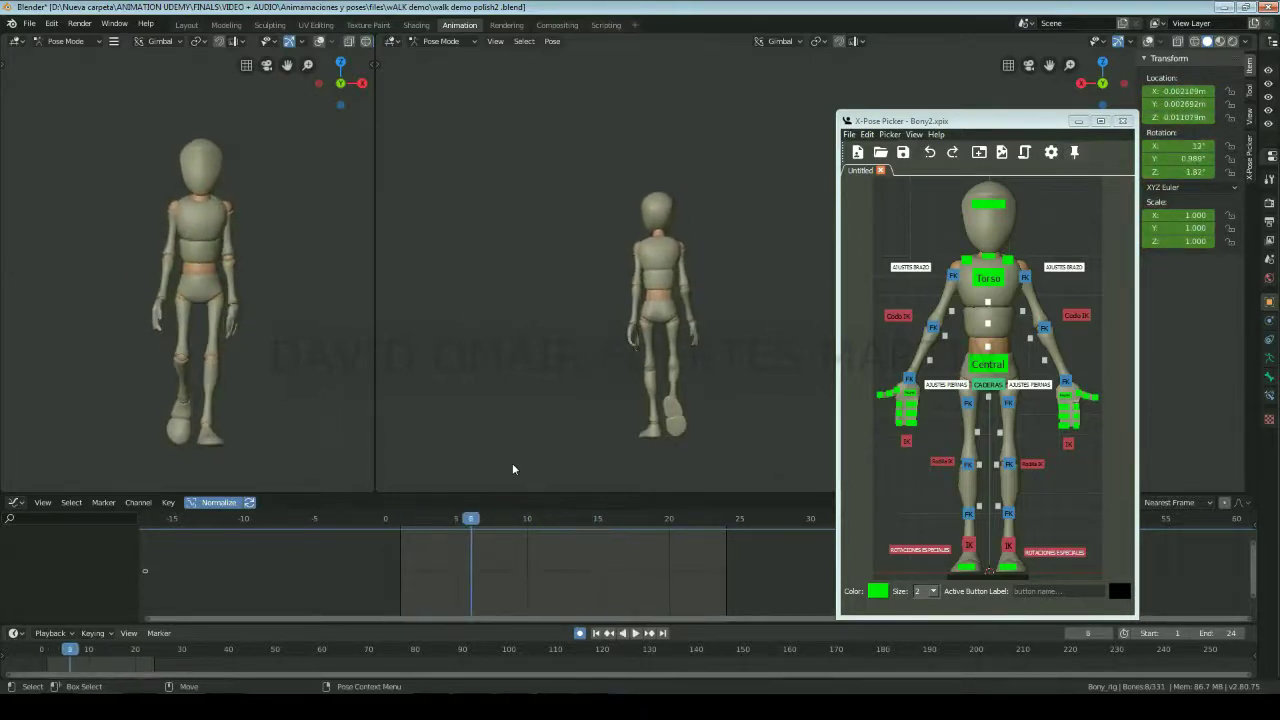
pyautogui.click(986, 385)
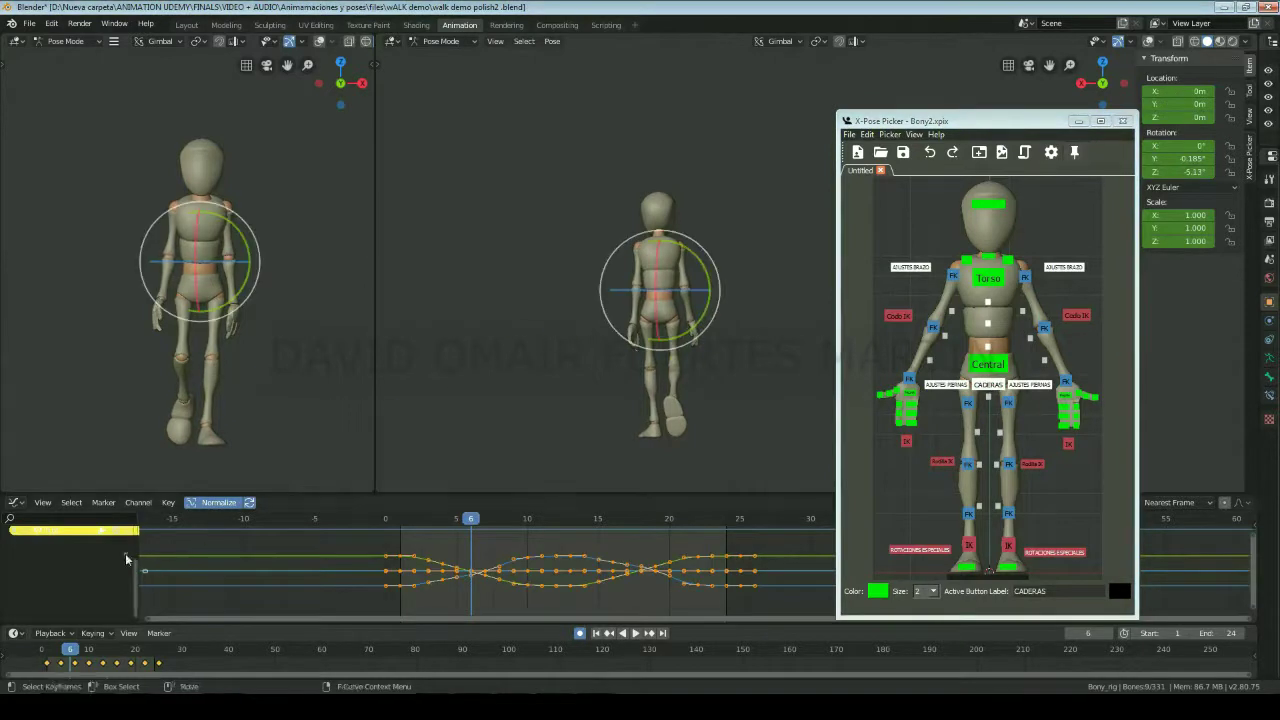
# Step: Isolate one hip channel's curve, raise its peak keys near frames 11–14, and replay the walk
pyautogui.click(14, 530)
pyautogui.click(69, 608)
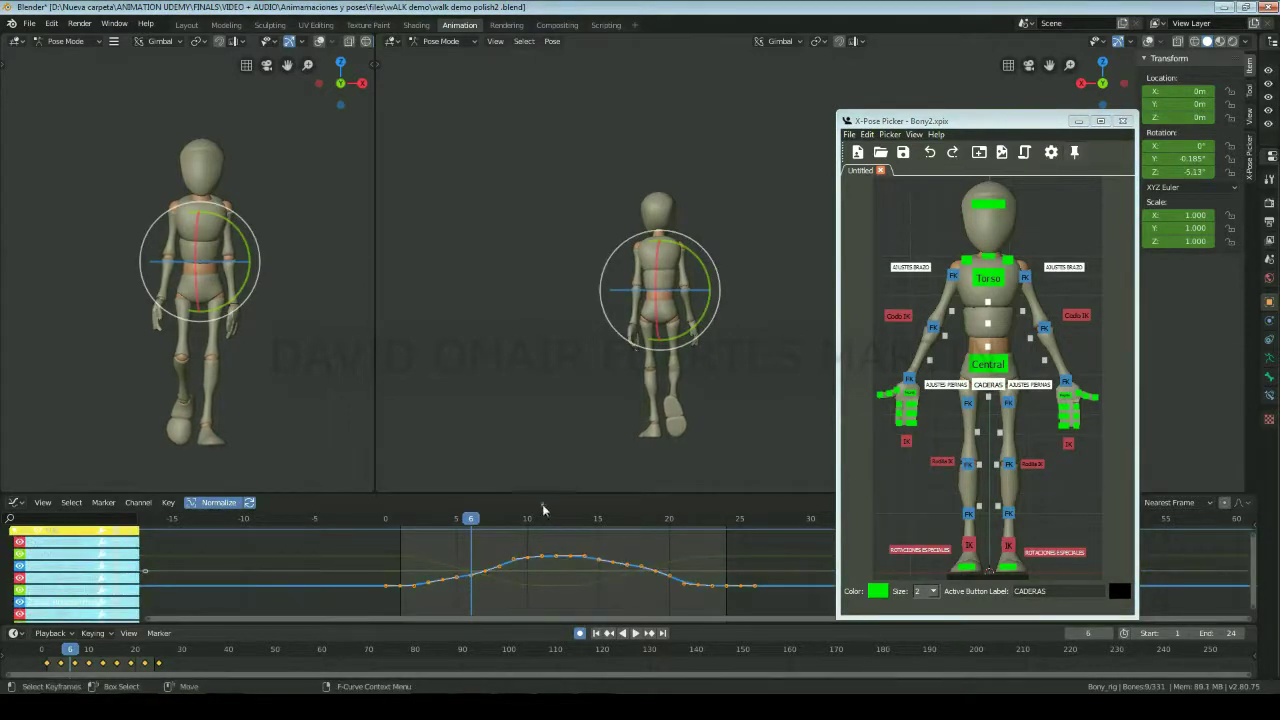
pyautogui.moveTo(545, 518)
pyautogui.mouseDown()
pyautogui.moveTo(569, 518)
pyautogui.moveTo(590, 584)
pyautogui.mouseUp()
pyautogui.press('g')
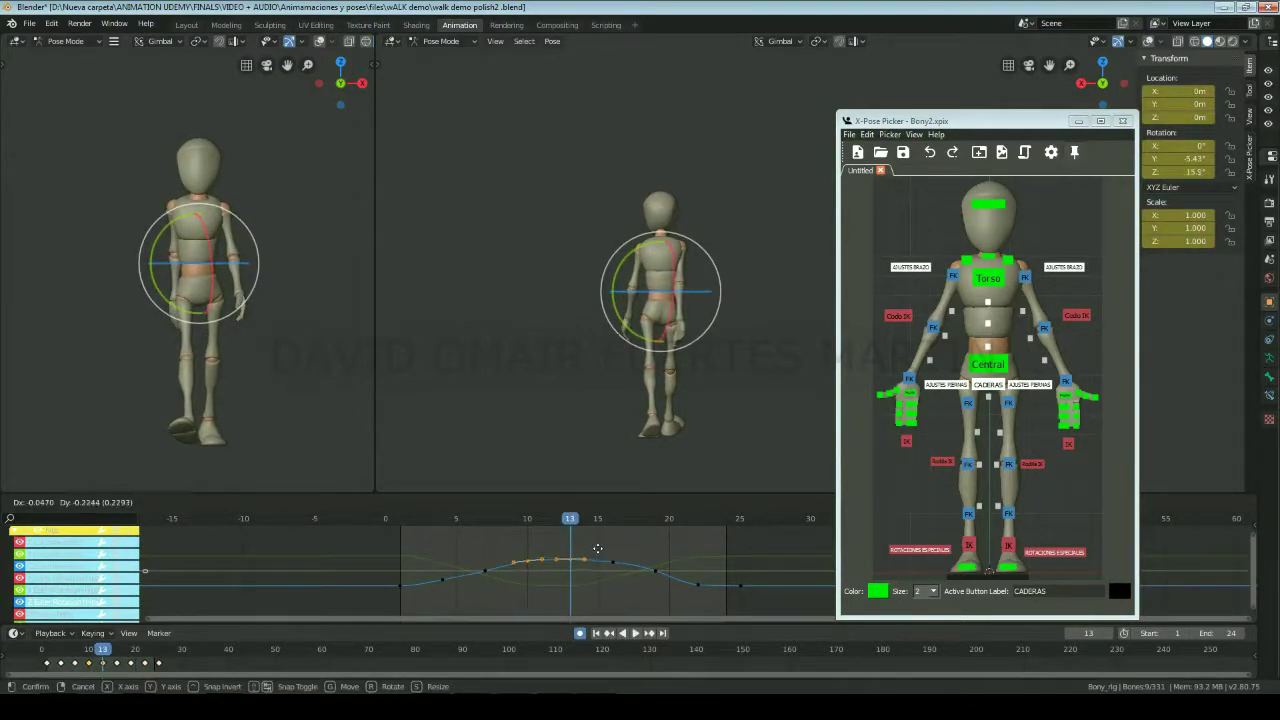
pyautogui.click(595, 545)
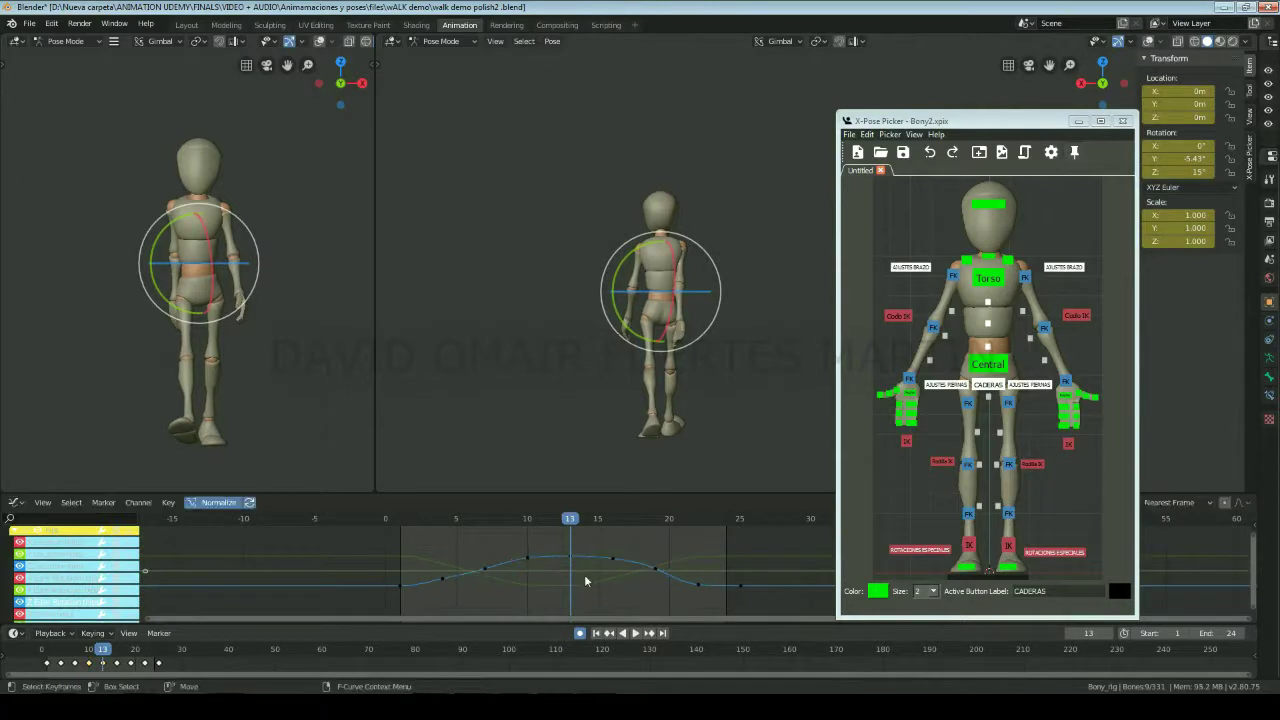
pyautogui.moveTo(572, 518); pyautogui.dragTo(414, 518)
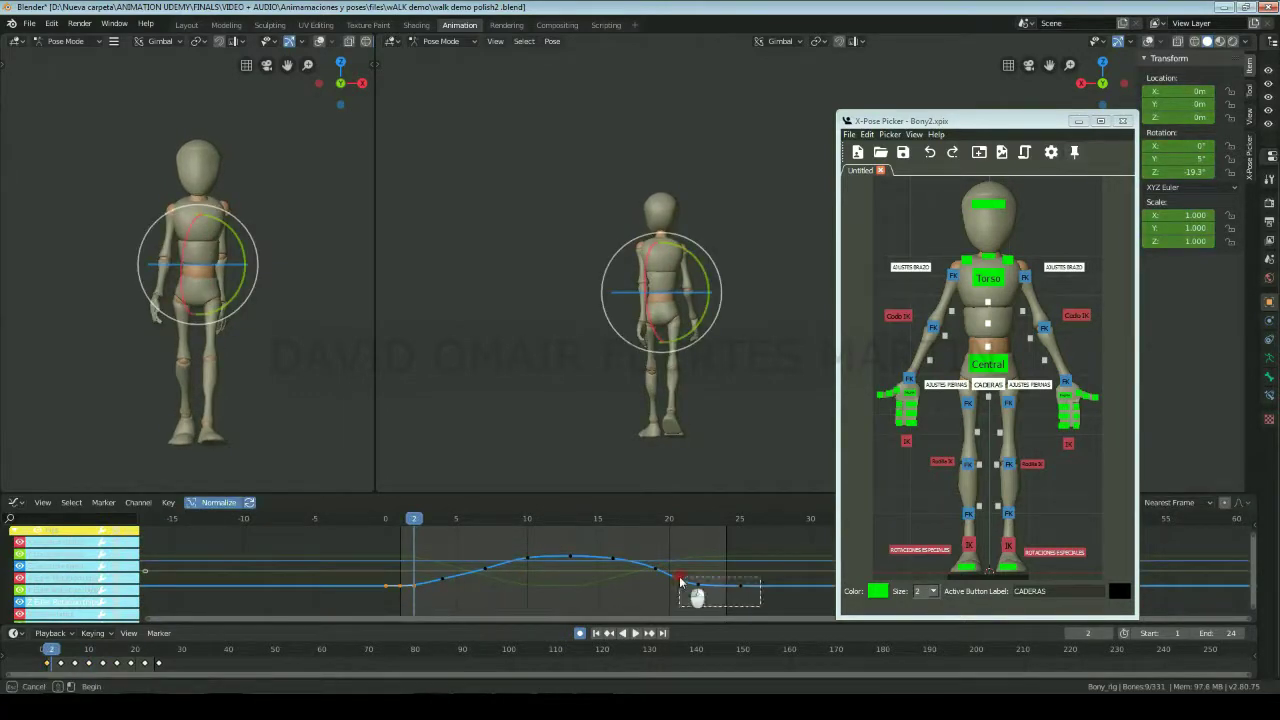
pyautogui.press('space')
pyautogui.press('space')
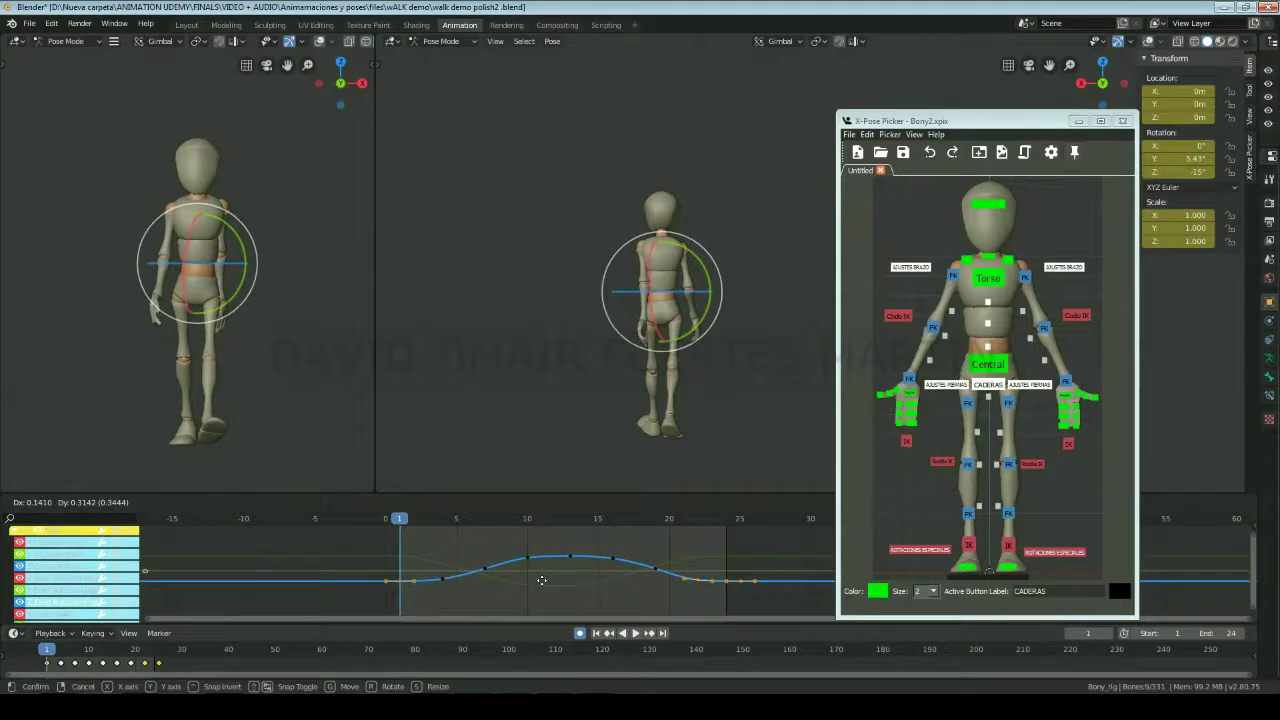
pyautogui.click(541, 580)
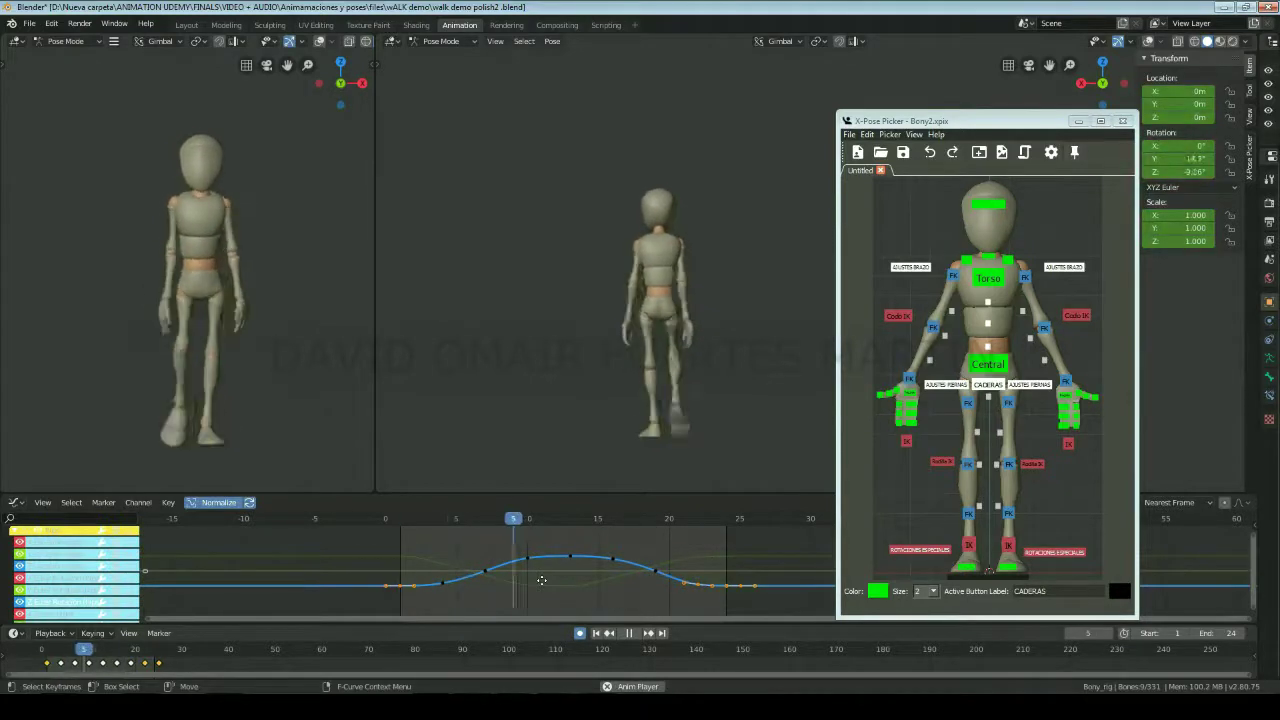
pyautogui.press('space')
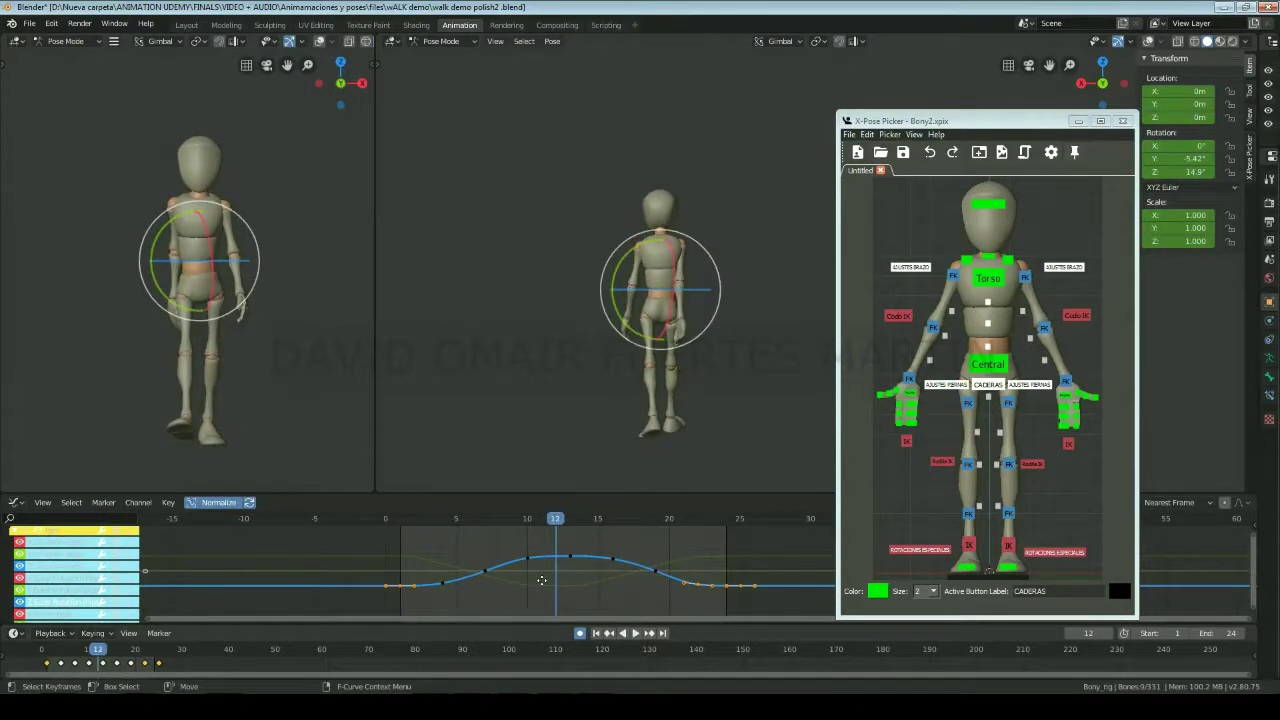
# Step: Inspect the right foot IK curve around frames 5–12, cancelling a trial key move
pyautogui.moveTo(414, 518); pyautogui.dragTo(400, 518)
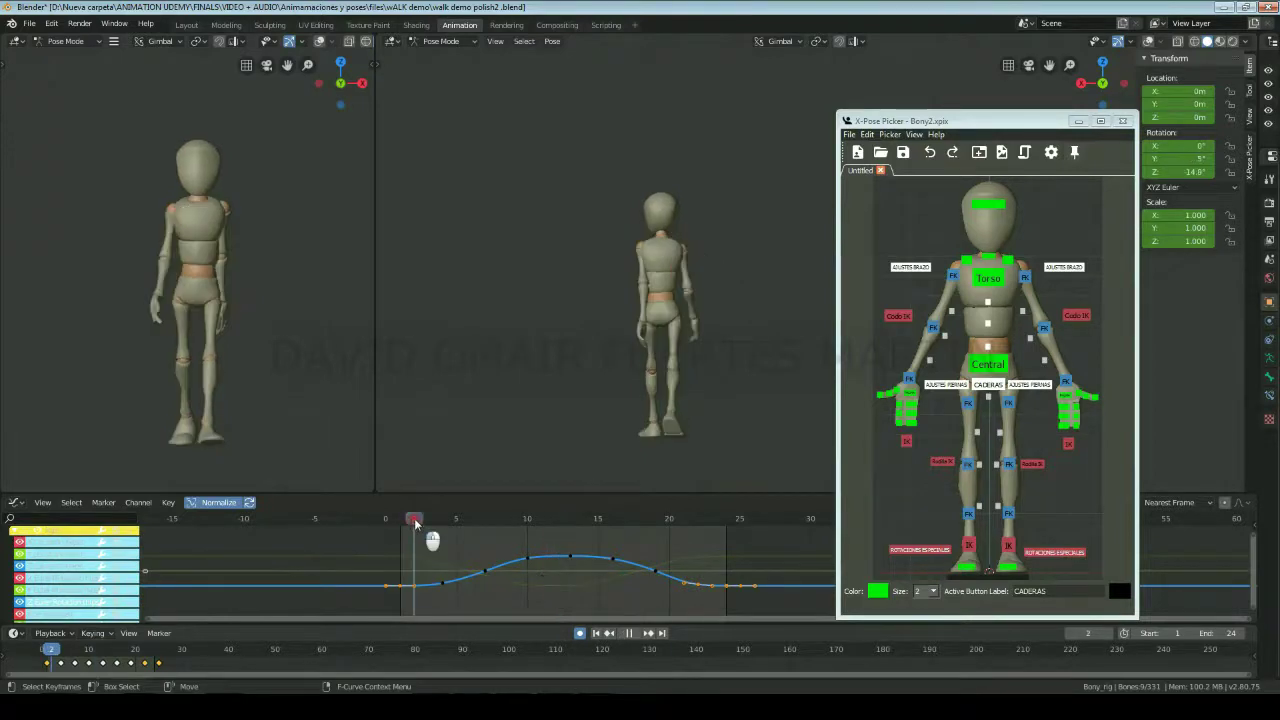
pyautogui.click(969, 545)
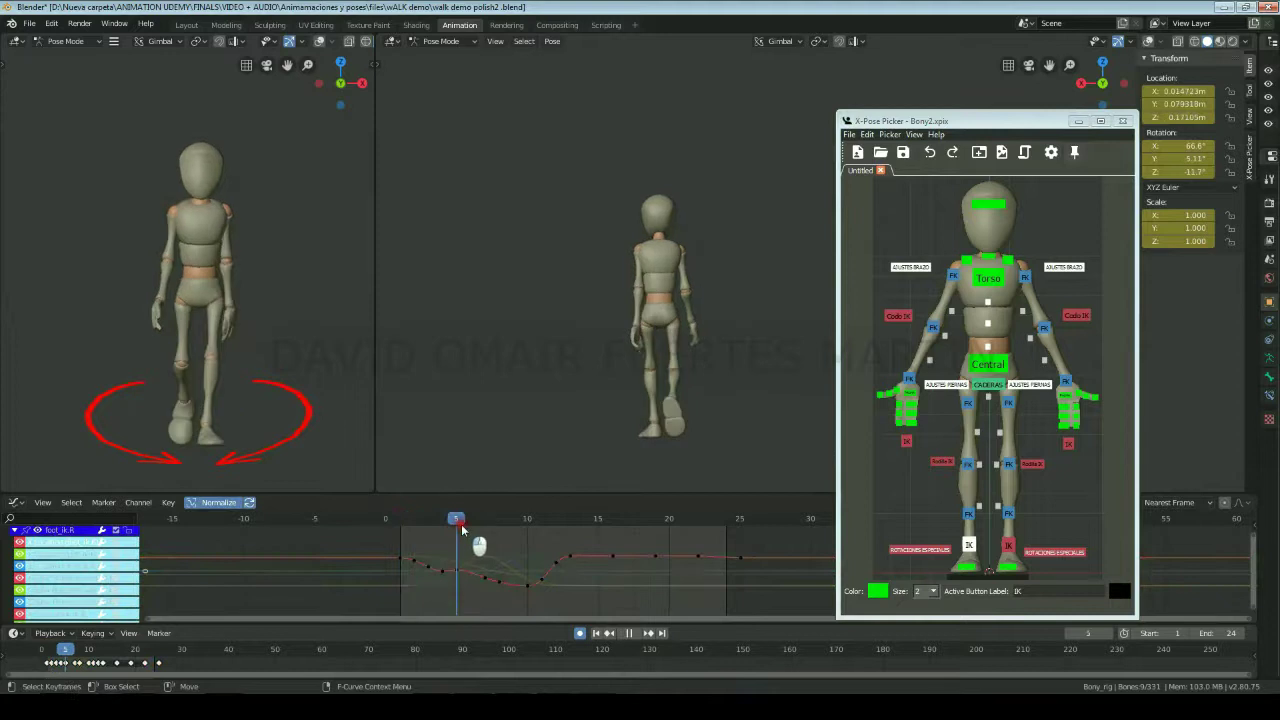
pyautogui.moveTo(461, 524)
pyautogui.mouseDown()
pyautogui.moveTo(526, 526)
pyautogui.moveTo(460, 528)
pyautogui.mouseUp()
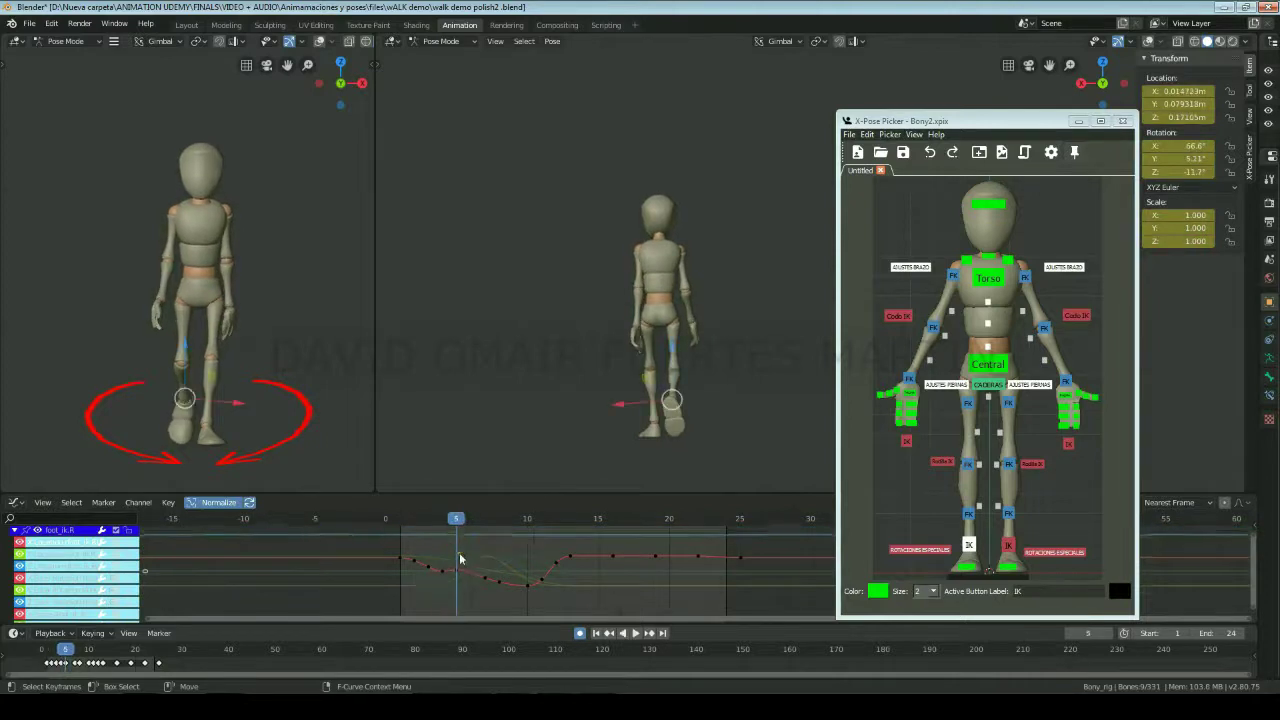
pyautogui.keyDown('ctrl'); pyautogui.moveTo(448, 536); pyautogui.dragTo(543, 565, button='middle'); pyautogui.keyUp('ctrl')
pyautogui.moveTo(530, 522)
pyautogui.mouseDown()
pyautogui.moveTo(599, 538)
pyautogui.moveTo(550, 545)
pyautogui.mouseUp()
pyautogui.rightClick(555, 591)
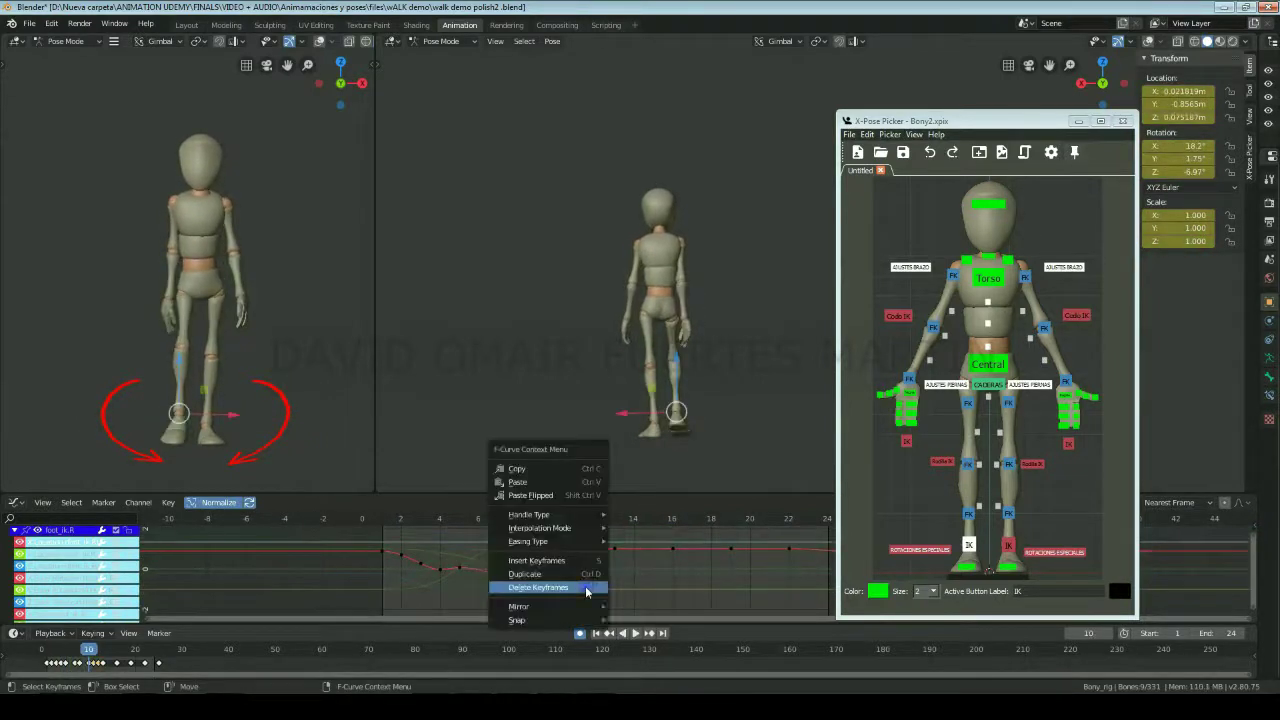
pyautogui.click(557, 587)
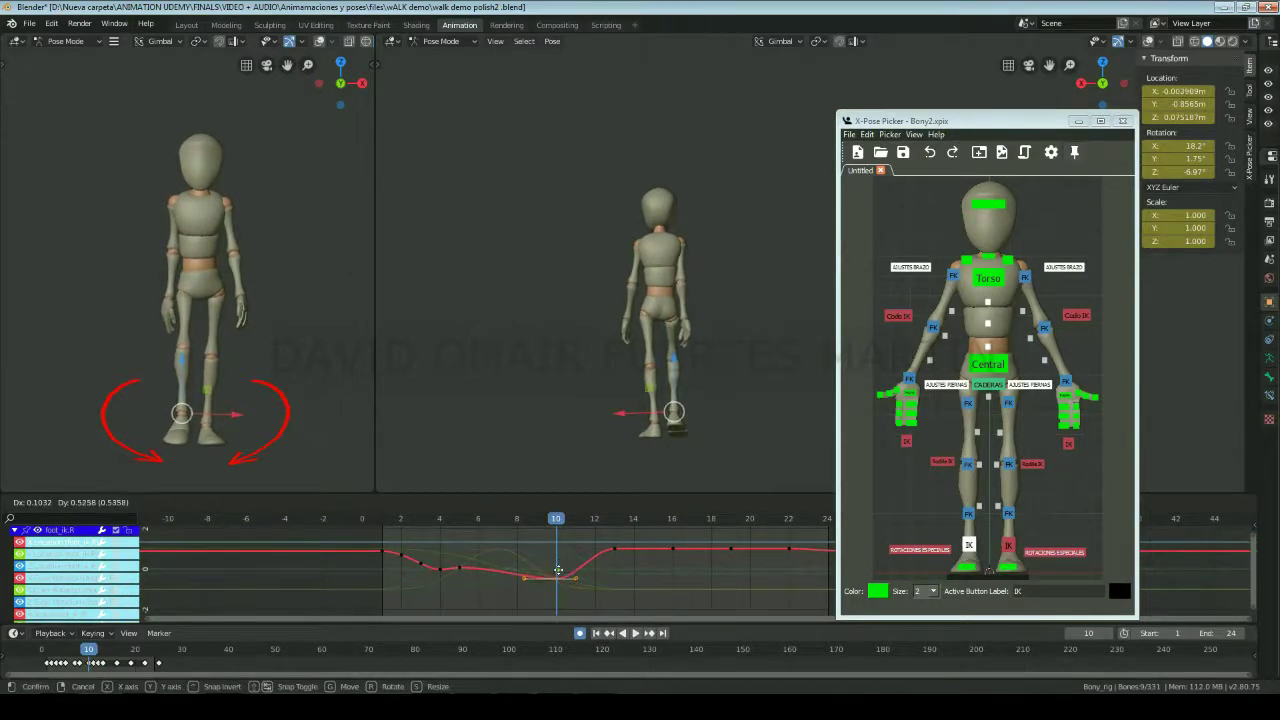
pyautogui.rightClick(558, 563)
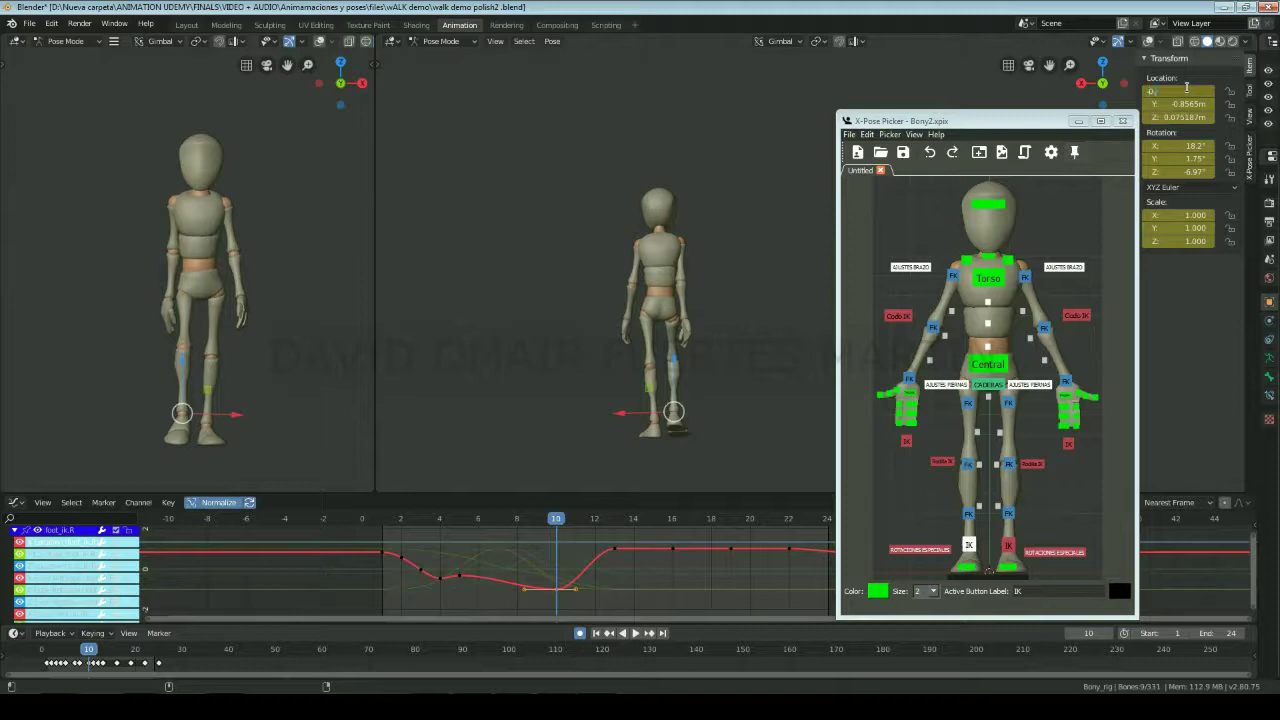
pyautogui.moveTo(487, 530); pyautogui.dragTo(333, 590)
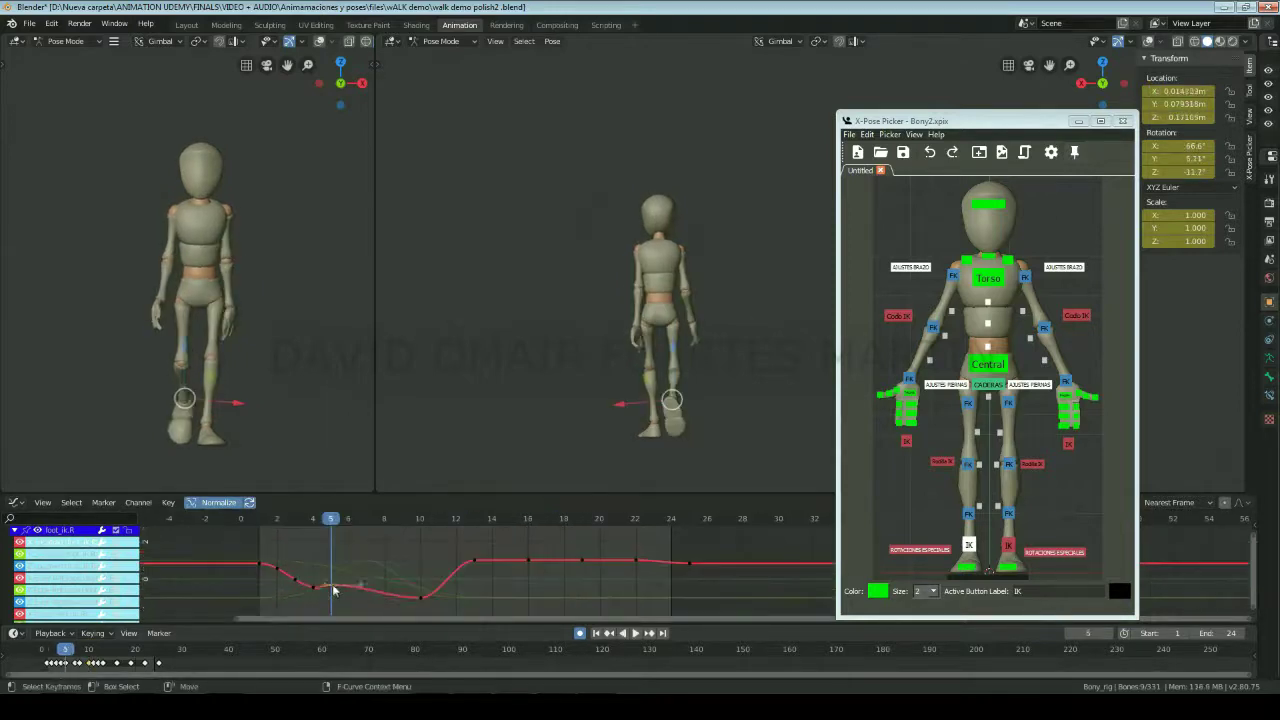
# Step: Scrub to check the left foot IK pose, then select the left upper arm FK control
pyautogui.click(1008, 545)
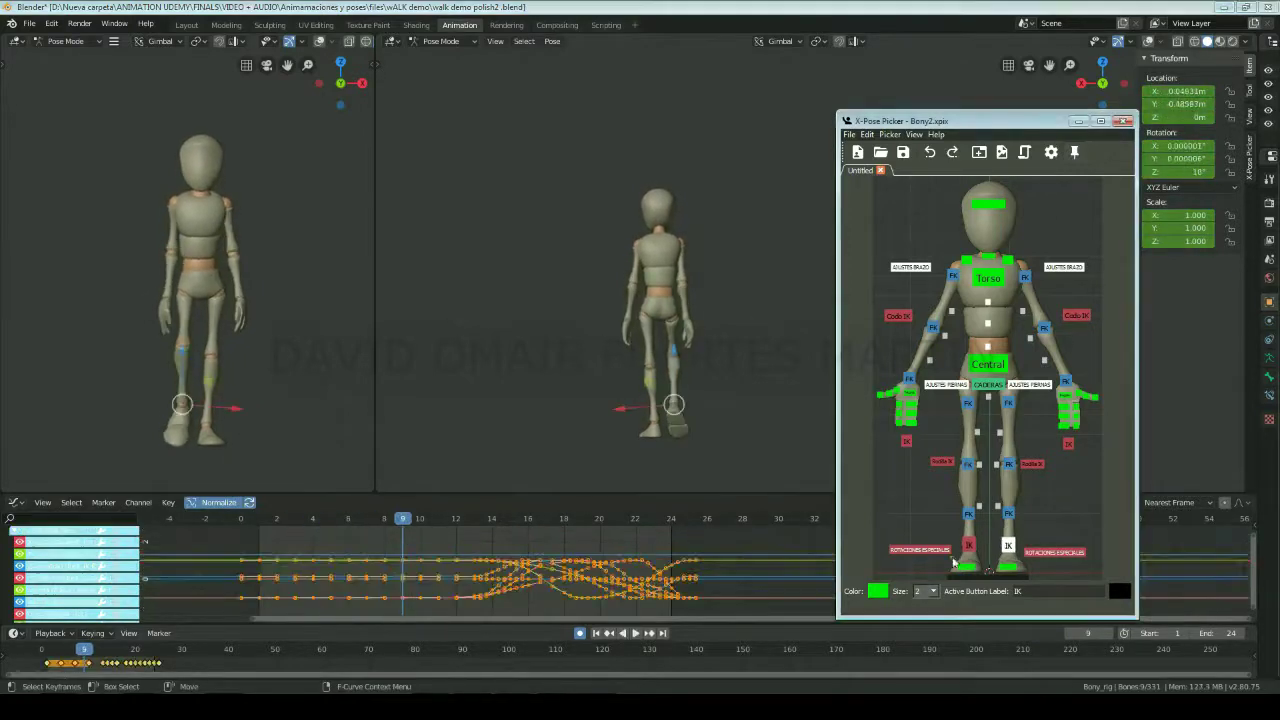
pyautogui.press('space')
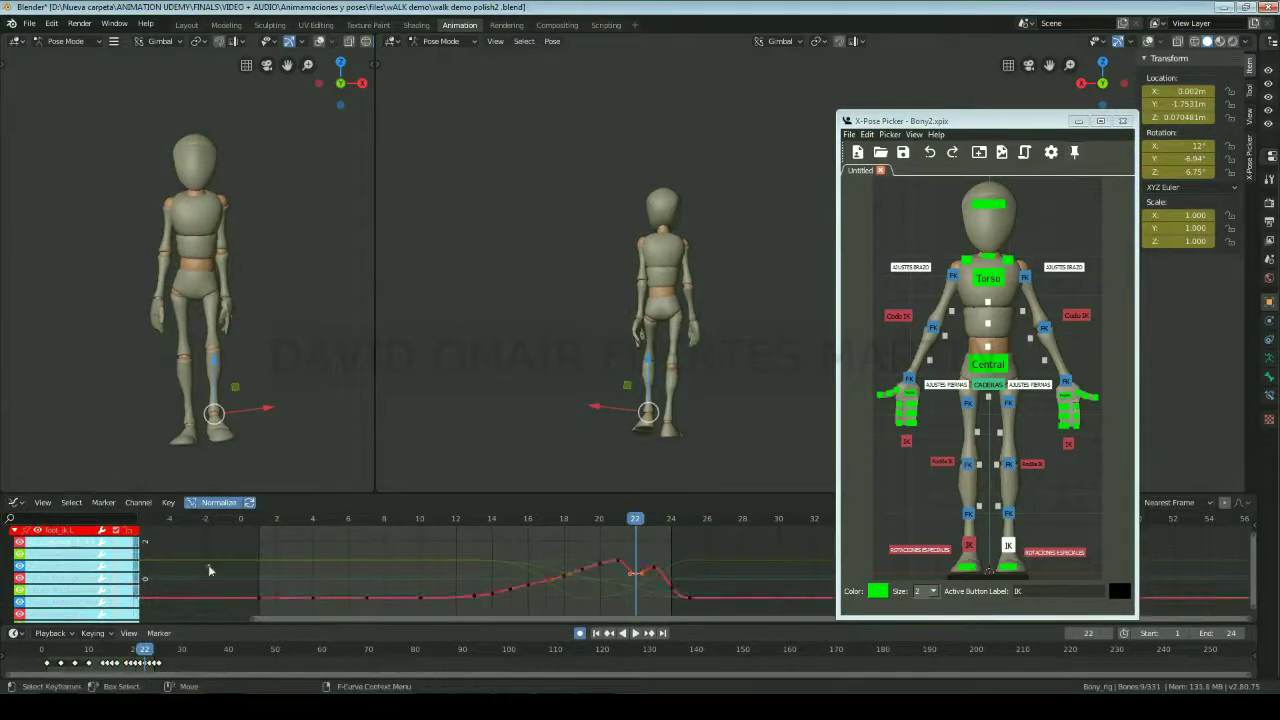
pyautogui.moveTo(643, 559)
pyautogui.mouseDown()
pyautogui.moveTo(537, 548)
pyautogui.moveTo(460, 571)
pyautogui.moveTo(566, 565)
pyautogui.mouseUp()
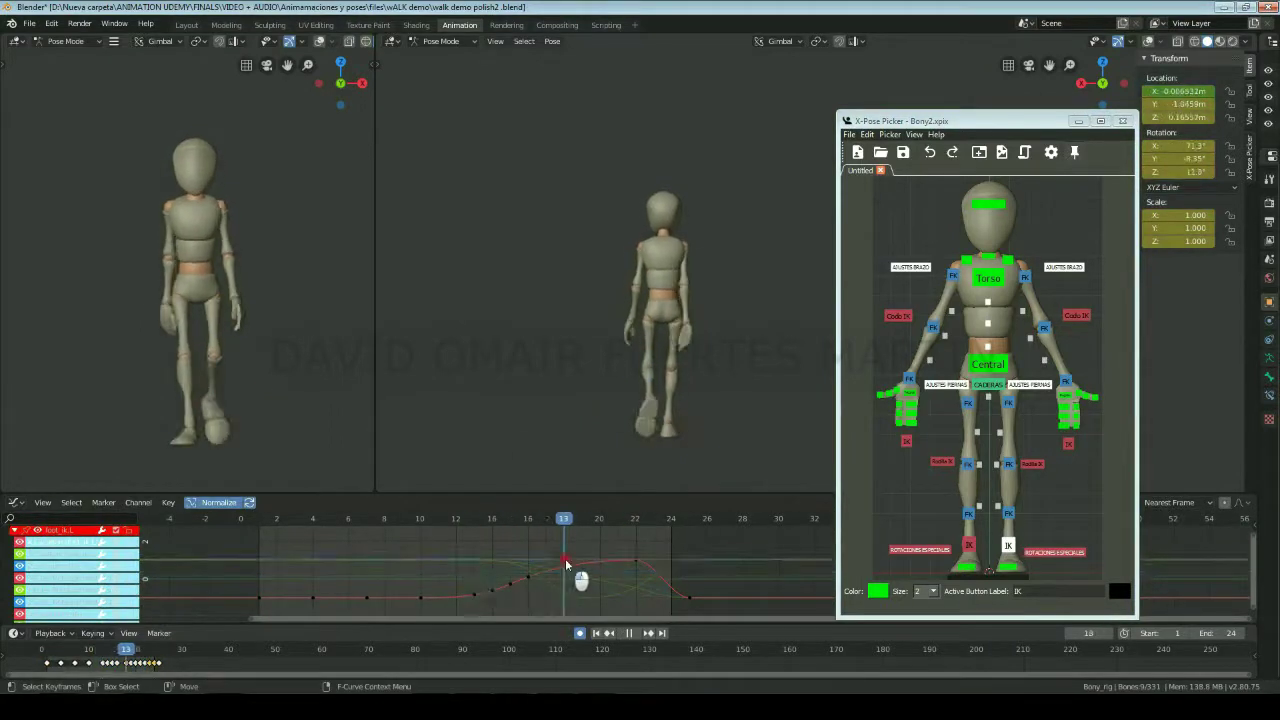
pyautogui.click(1024, 277)
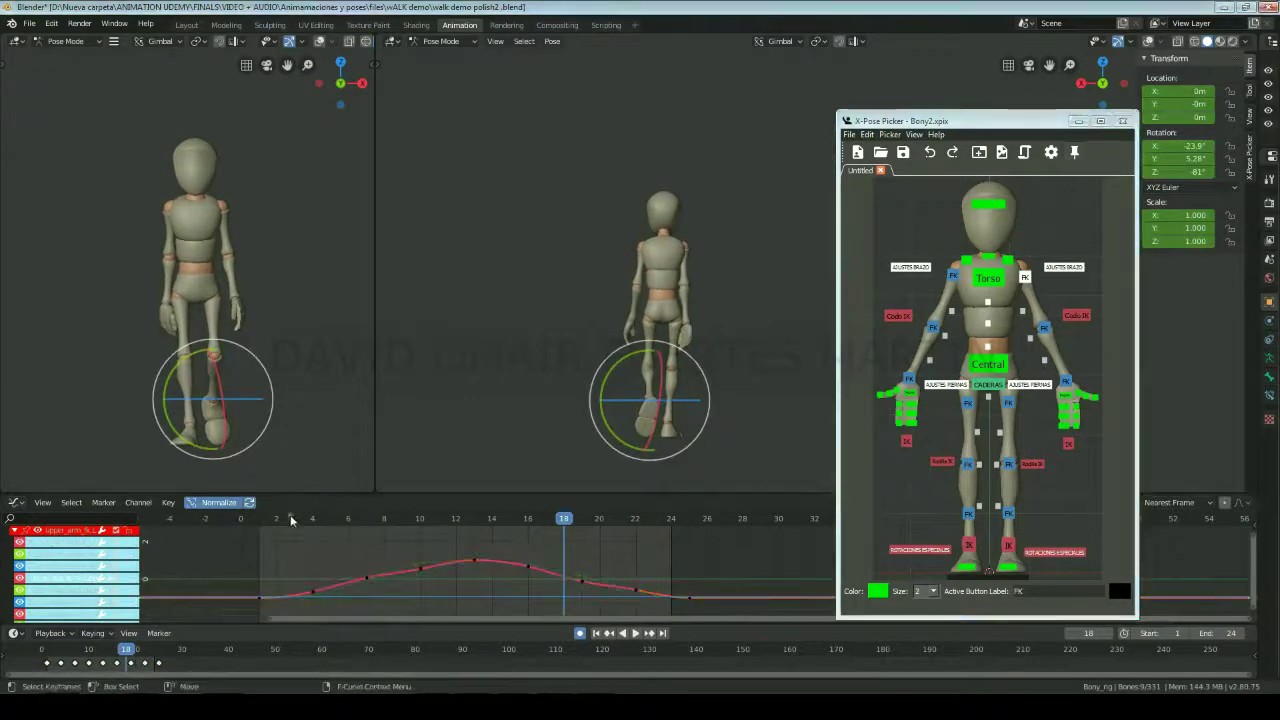
# Step: Frame the left arm curve and try moving all its keys, then cancel
pyautogui.moveTo(291, 519)
pyautogui.mouseDown()
pyautogui.moveTo(511, 519)
pyautogui.moveTo(382, 541)
pyautogui.moveTo(480, 541)
pyautogui.mouseUp()
pyautogui.press('Home')
pyautogui.press('a')
pyautogui.press('g')
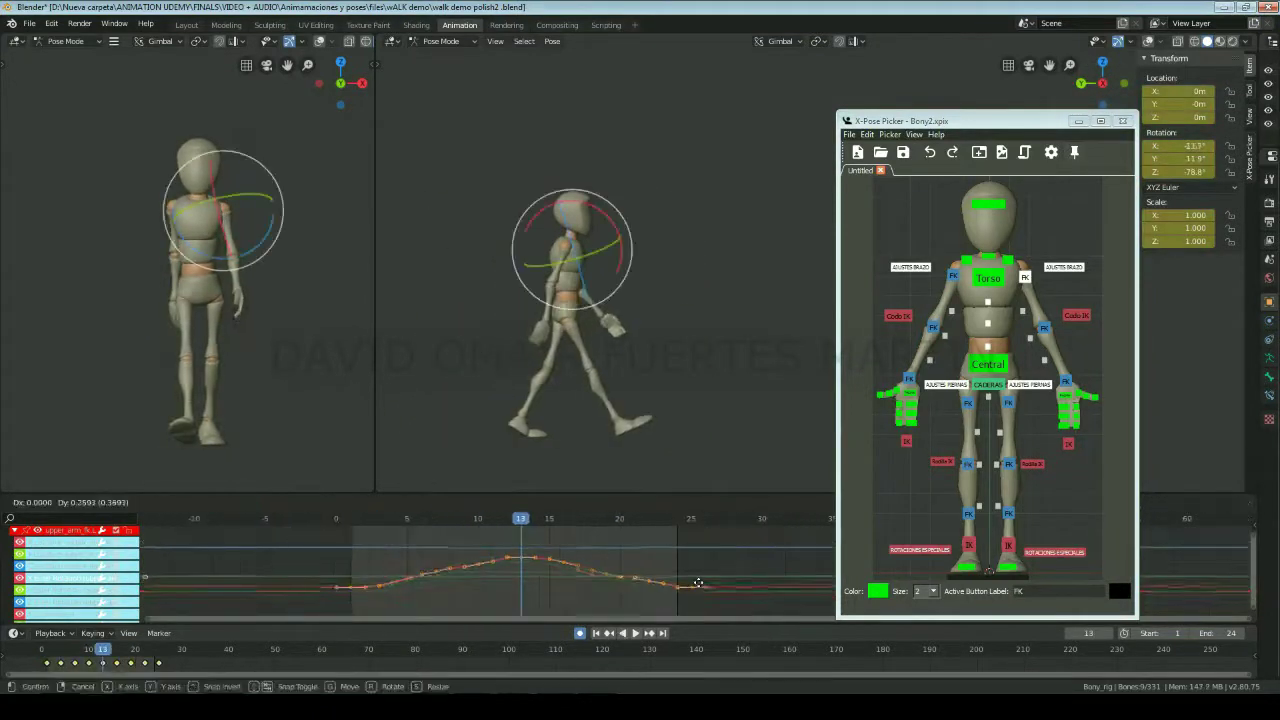
pyautogui.press('Escape')
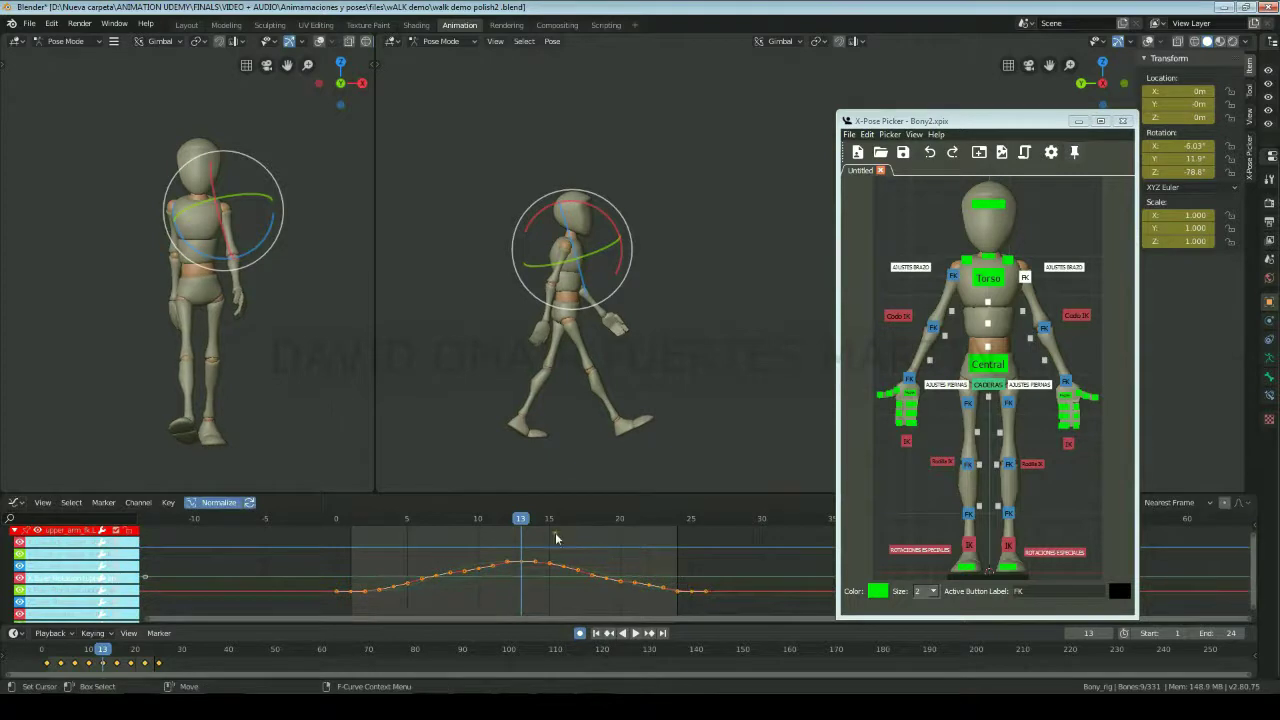
# Step: Shift the box-selected curve keys of the other arm's FK control and review playback
pyautogui.click(953, 275)
pyautogui.moveTo(296, 537); pyautogui.dragTo(499, 584)
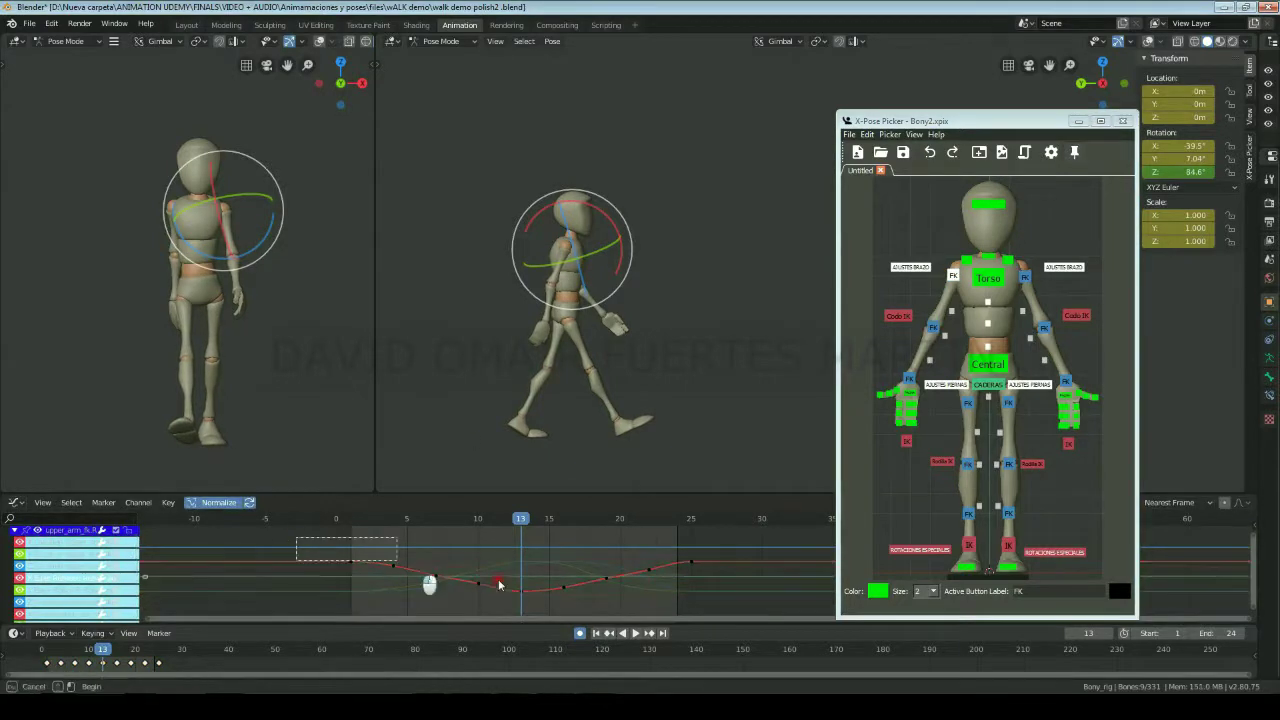
pyautogui.moveTo(667, 519); pyautogui.dragTo(352, 546)
pyautogui.press('g')
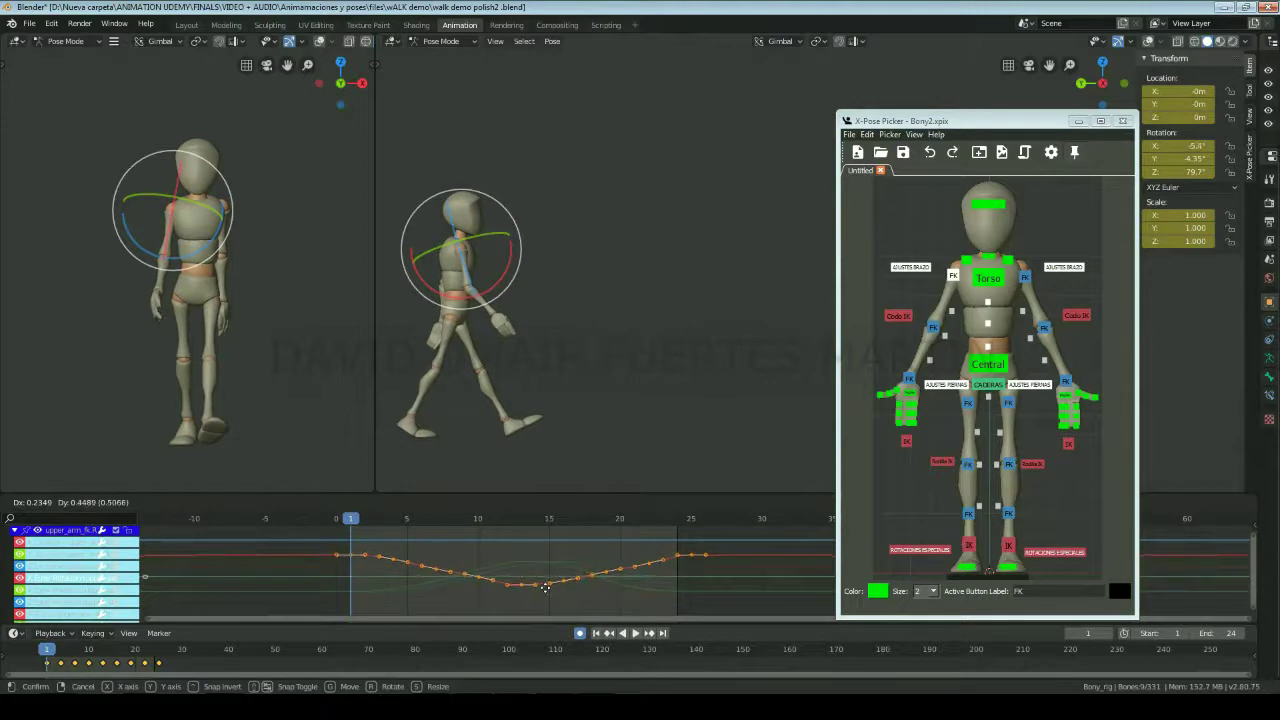
pyautogui.click(546, 588)
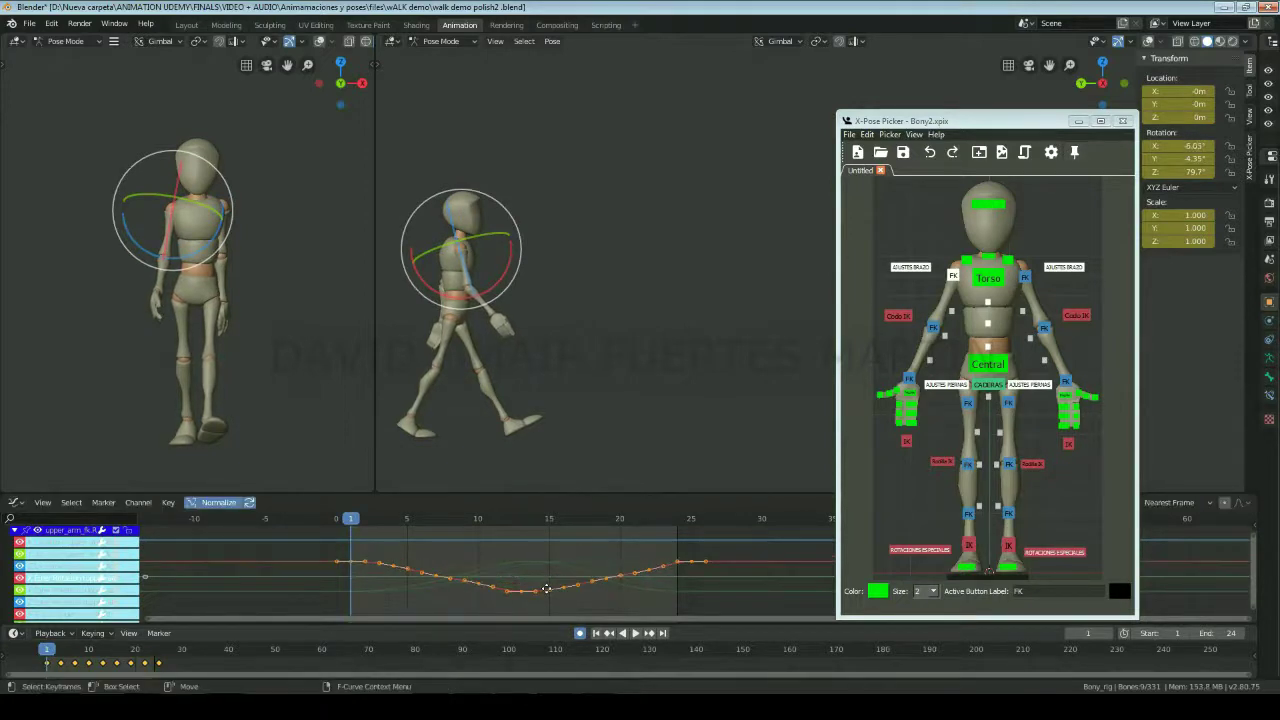
pyautogui.press('space')
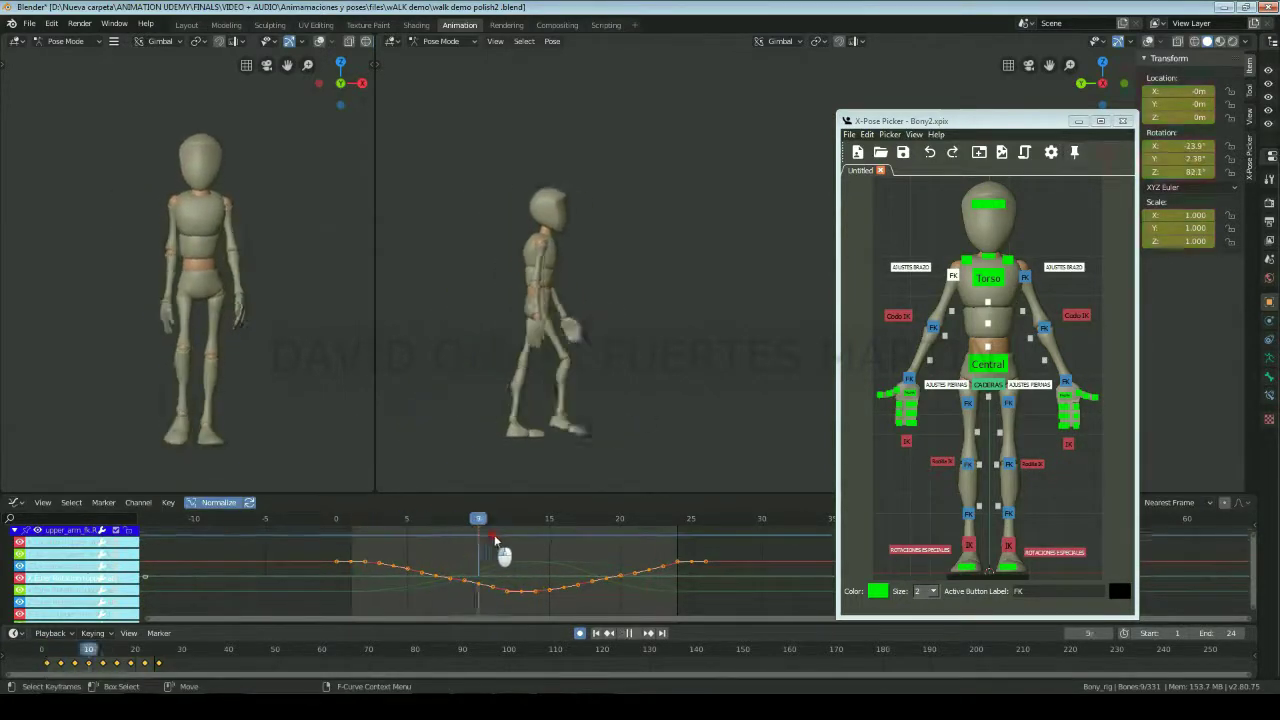
pyautogui.press('space')
pyautogui.click(547, 558)
# Step: Reselect the first arm FK control and review its motion around frames 9–12
pyautogui.moveTo(497, 519); pyautogui.dragTo(552, 525)
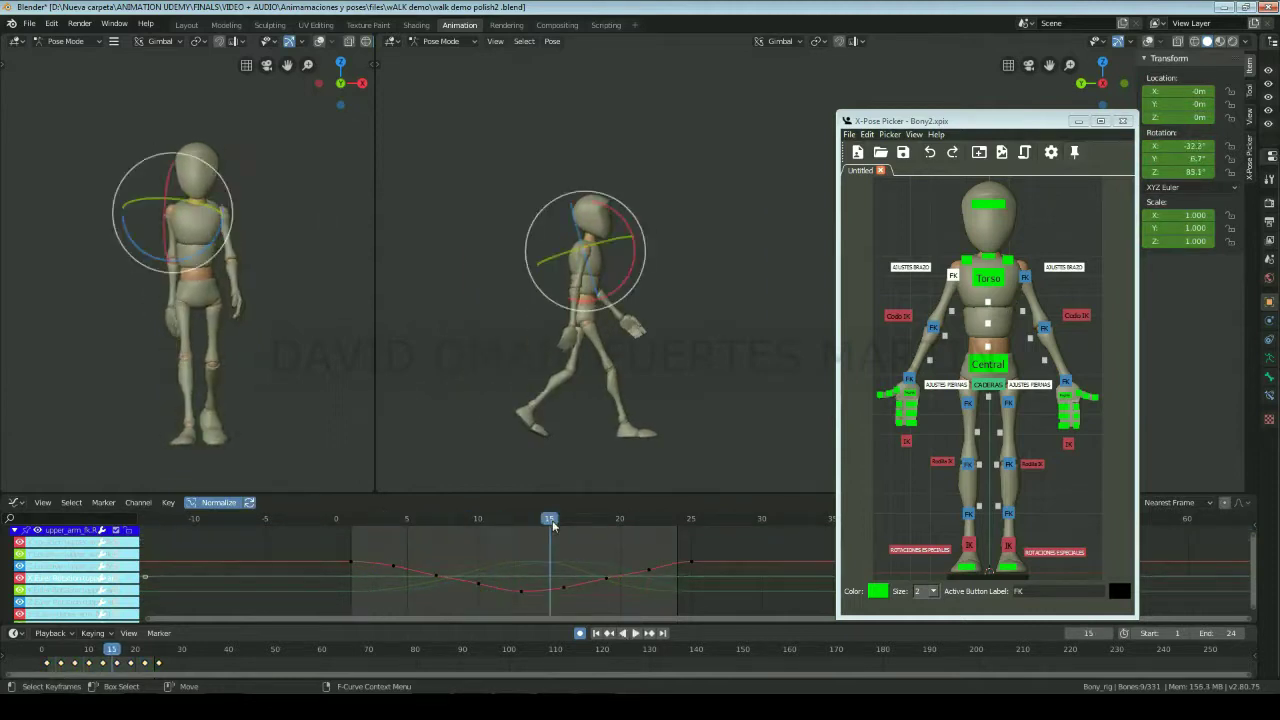
pyautogui.click(1025, 279)
pyautogui.press('space')
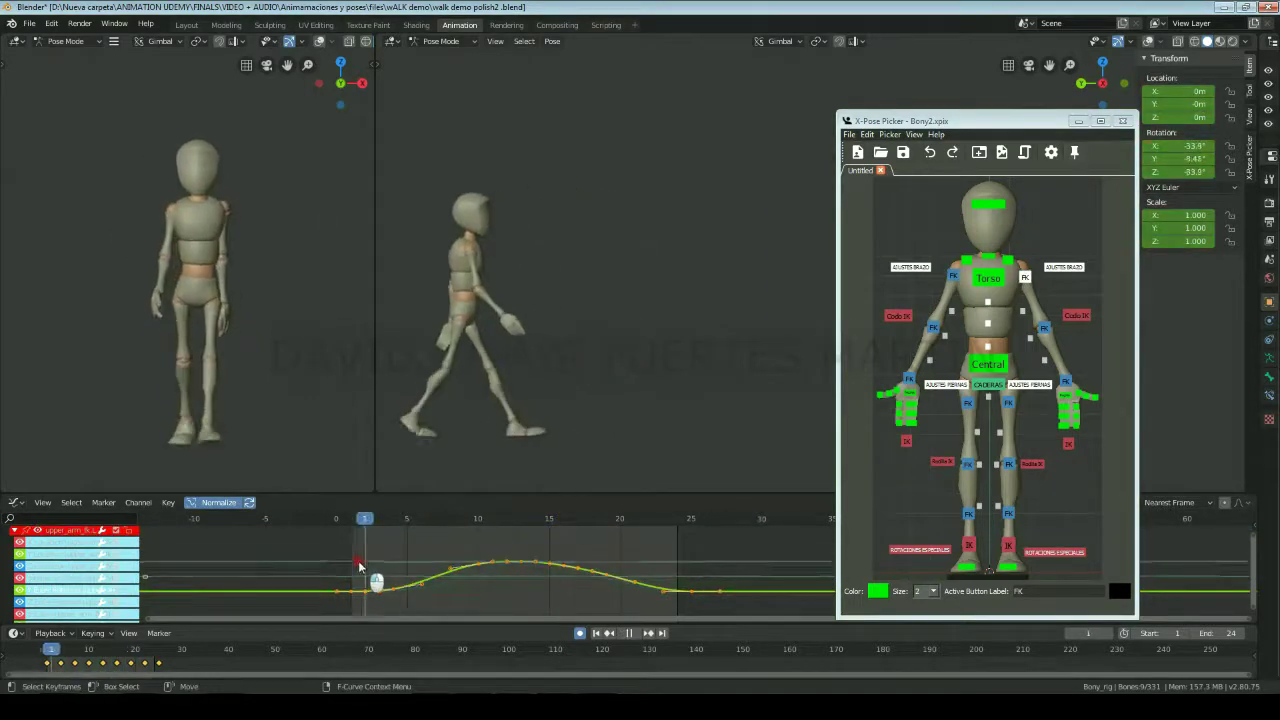
pyautogui.moveTo(453, 568); pyautogui.dragTo(517, 568)
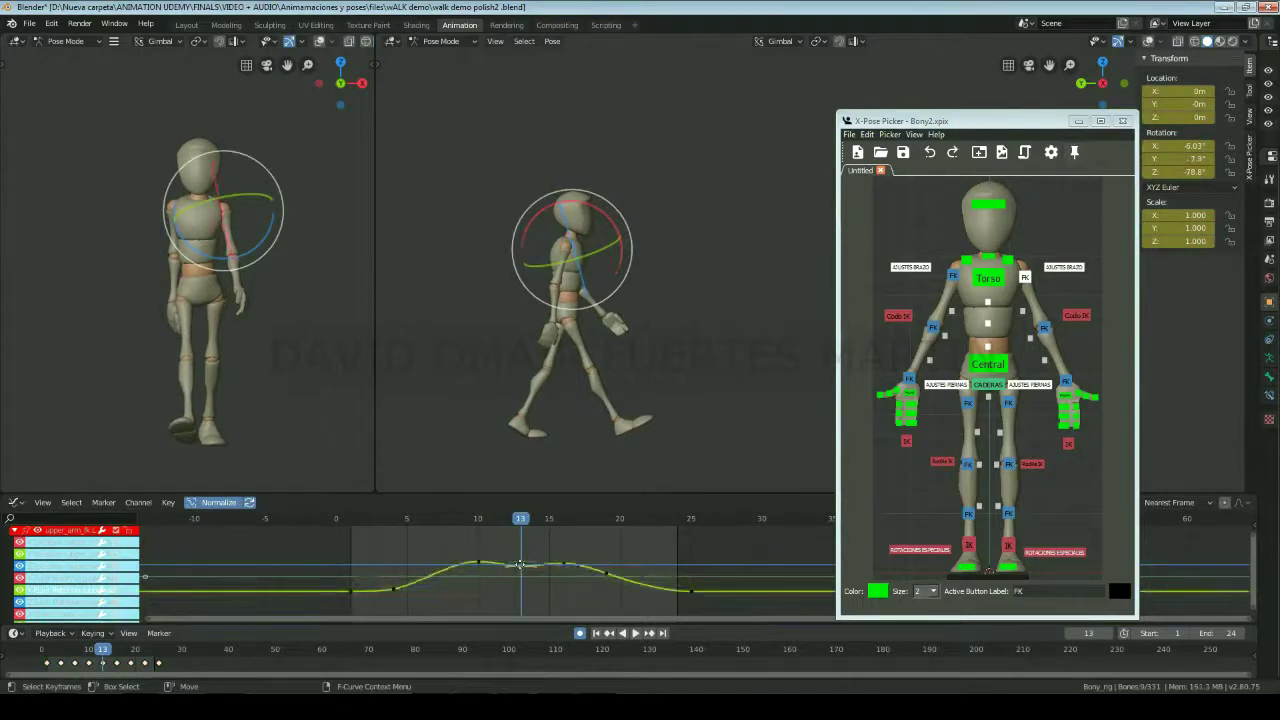
pyautogui.rightClick(557, 568)
pyautogui.press('Escape')
pyautogui.press('space')
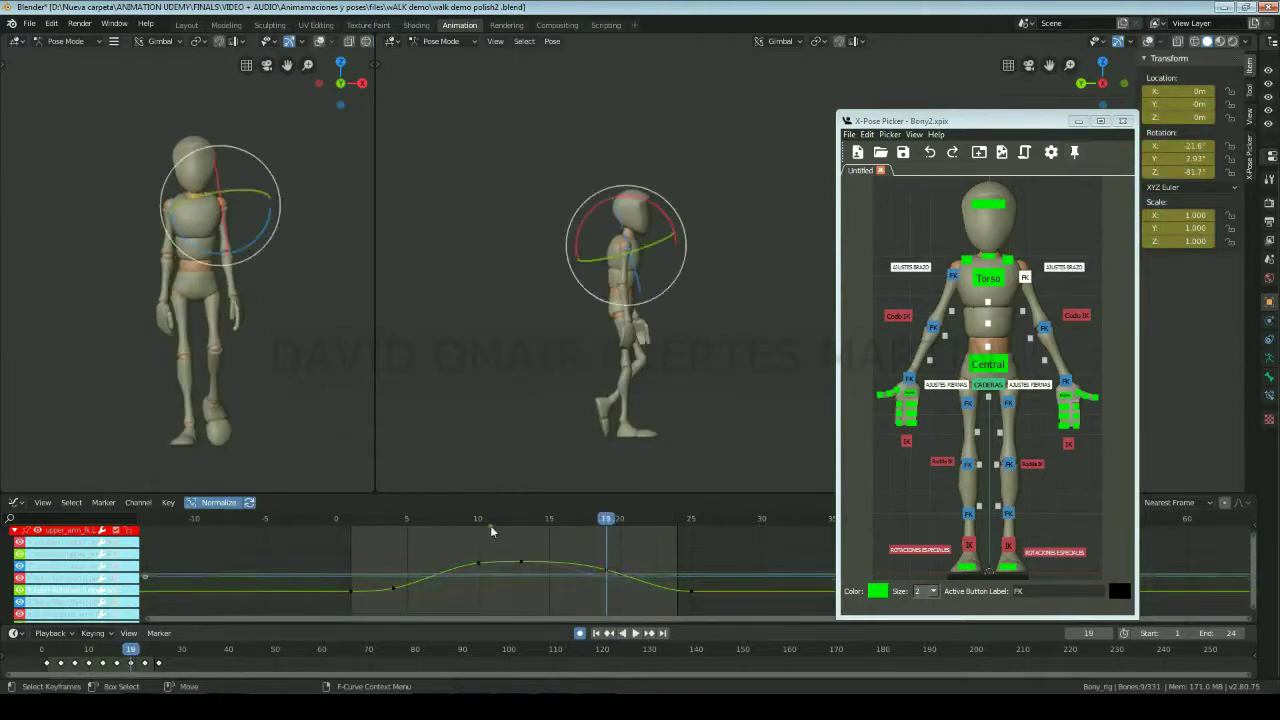
pyautogui.press('space')
# Step: Lower the end keyframe near frame 25, adjust the key near frame 20, and reshape the blue curve
pyautogui.click(534, 521)
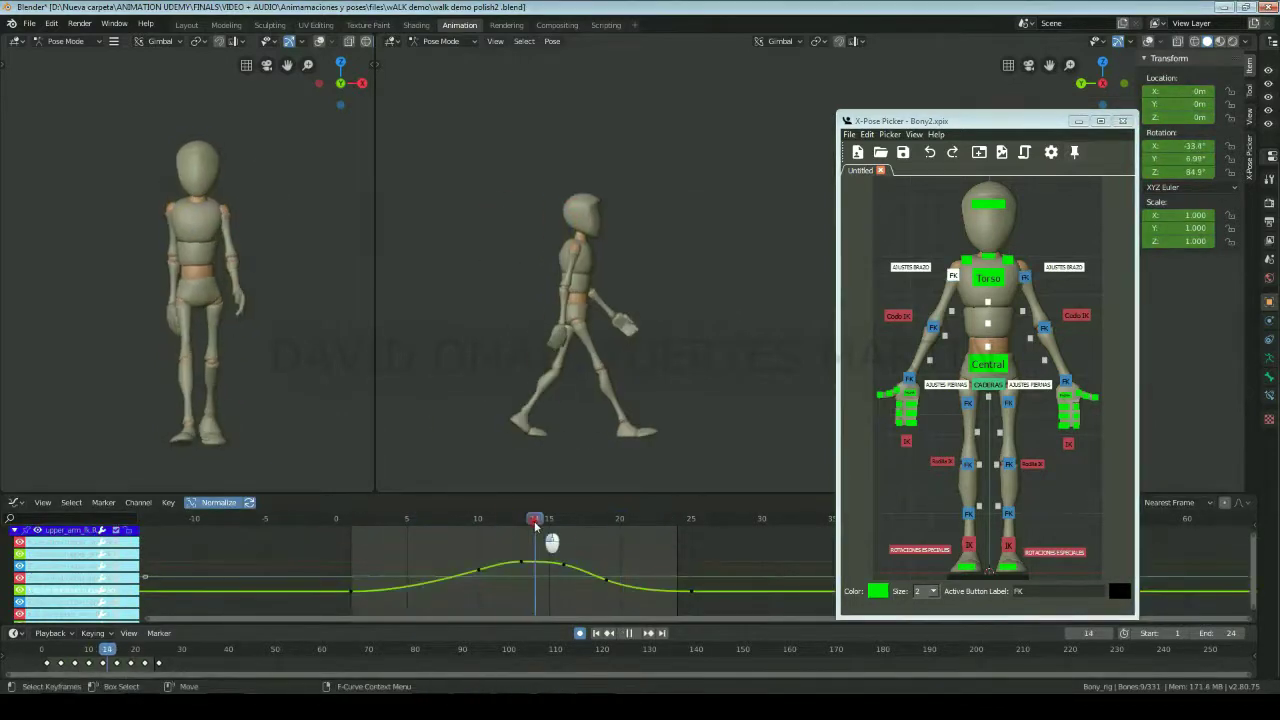
pyautogui.click(691, 520)
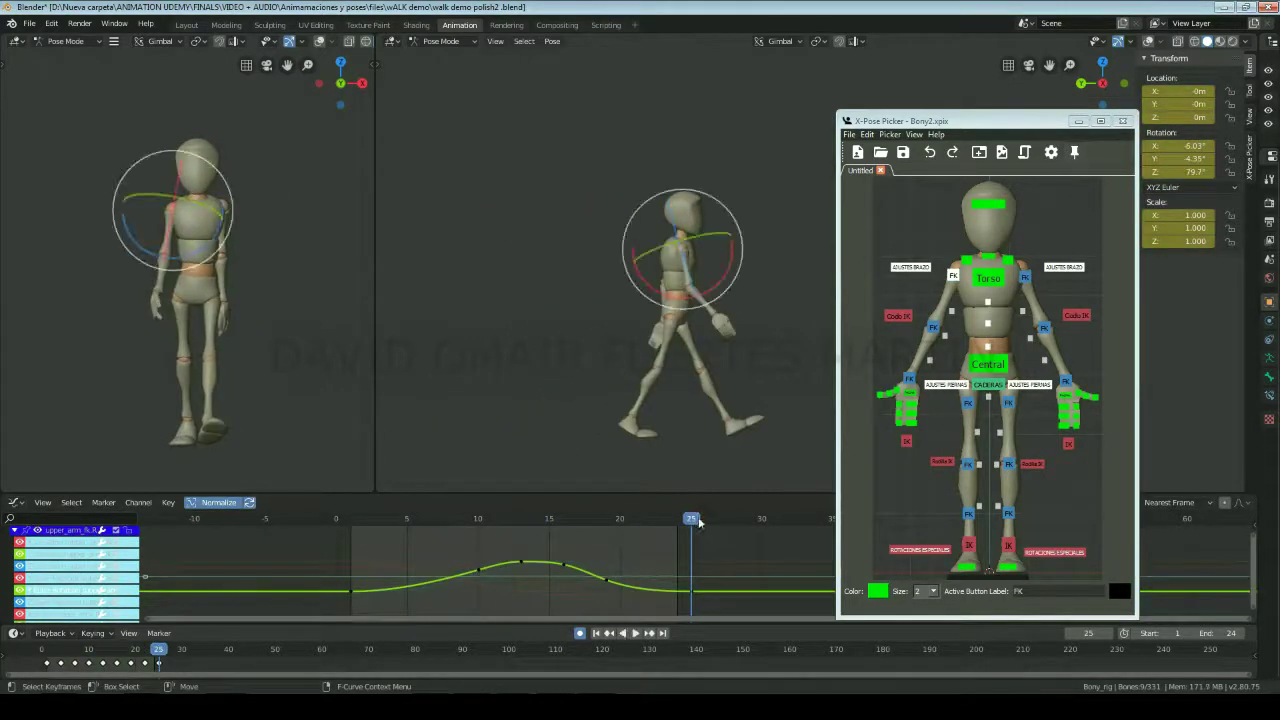
pyautogui.click(704, 589)
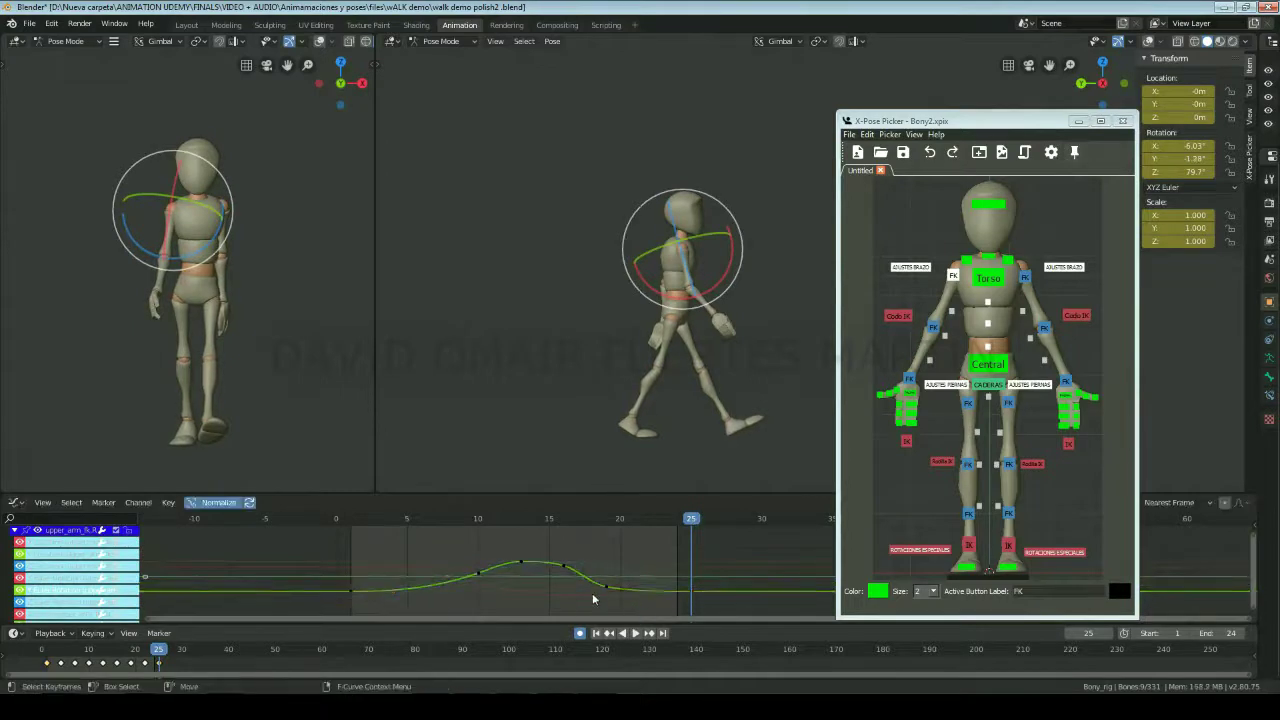
pyautogui.click(619, 520)
pyautogui.click(603, 586)
pyautogui.press('Left')
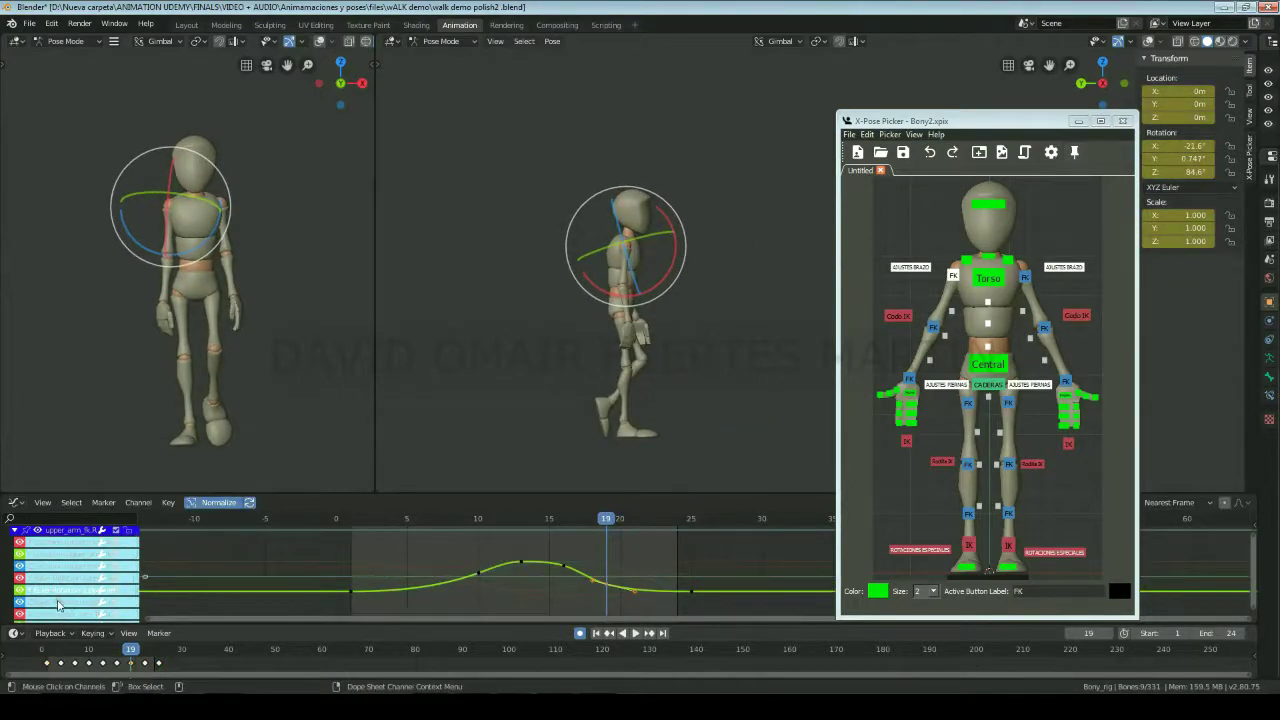
pyautogui.click(565, 520)
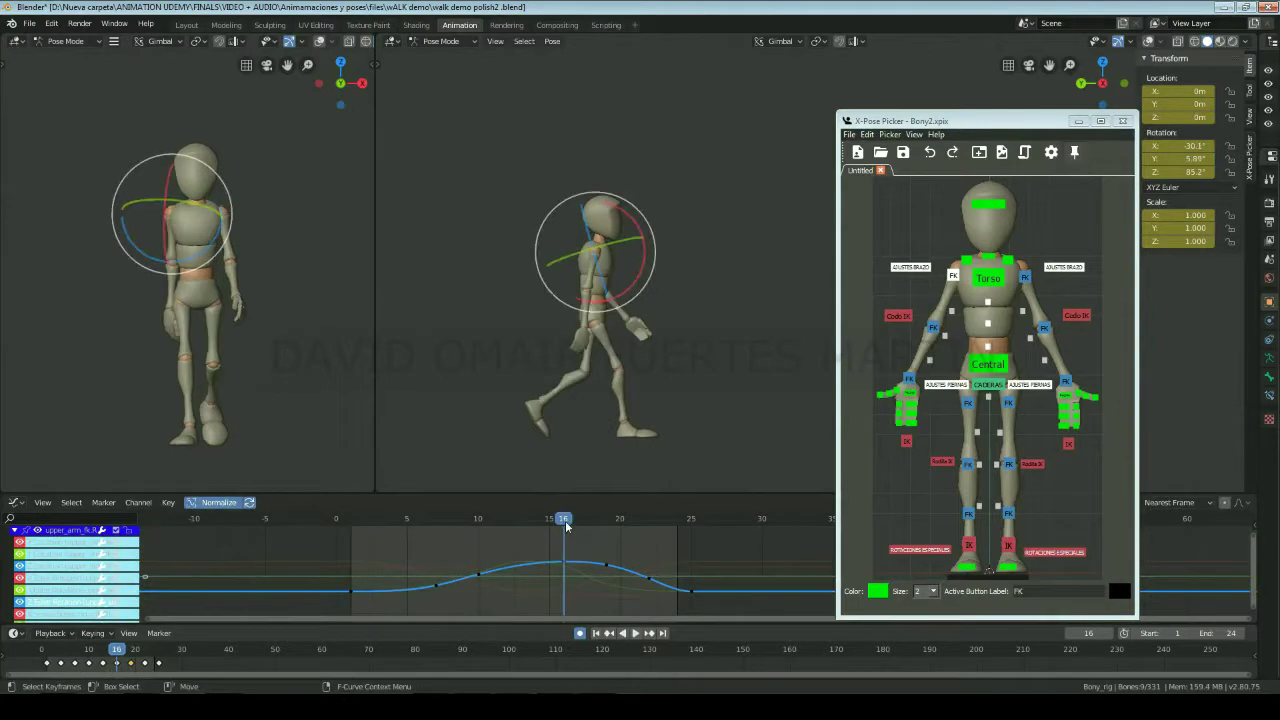
pyautogui.moveTo(562, 520); pyautogui.dragTo(693, 520)
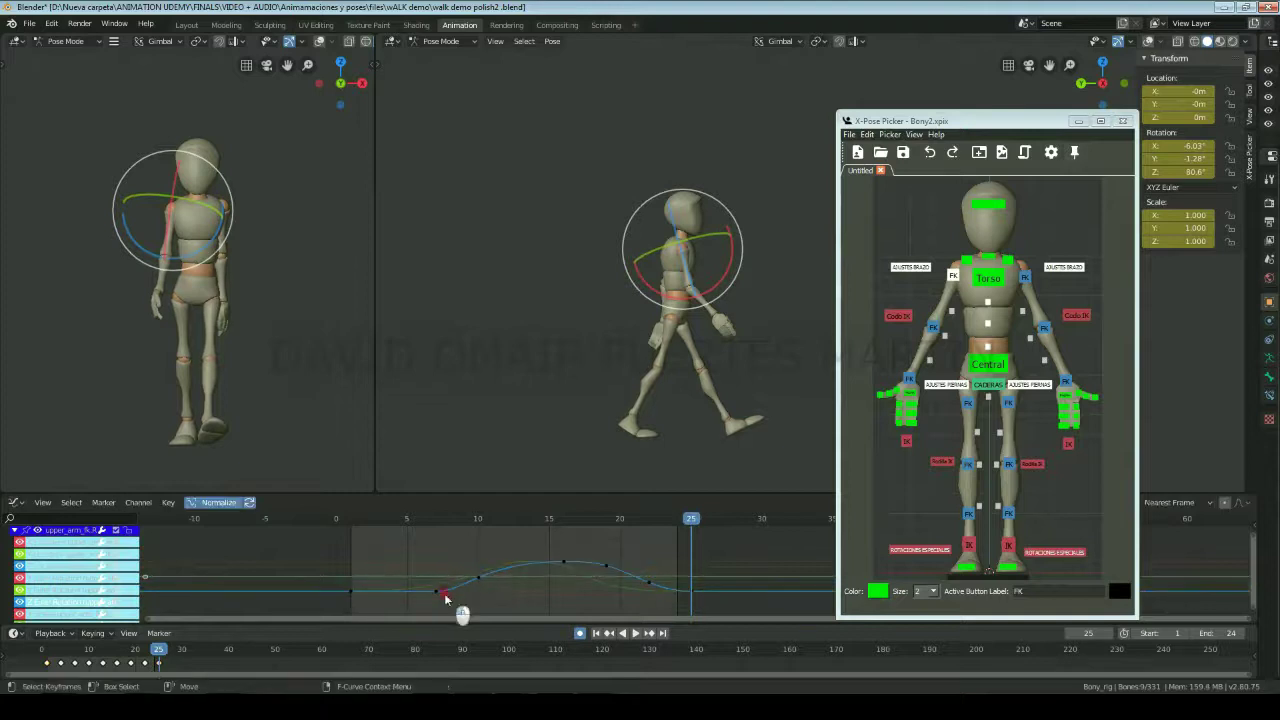
pyautogui.moveTo(358, 520); pyautogui.dragTo(360, 590)
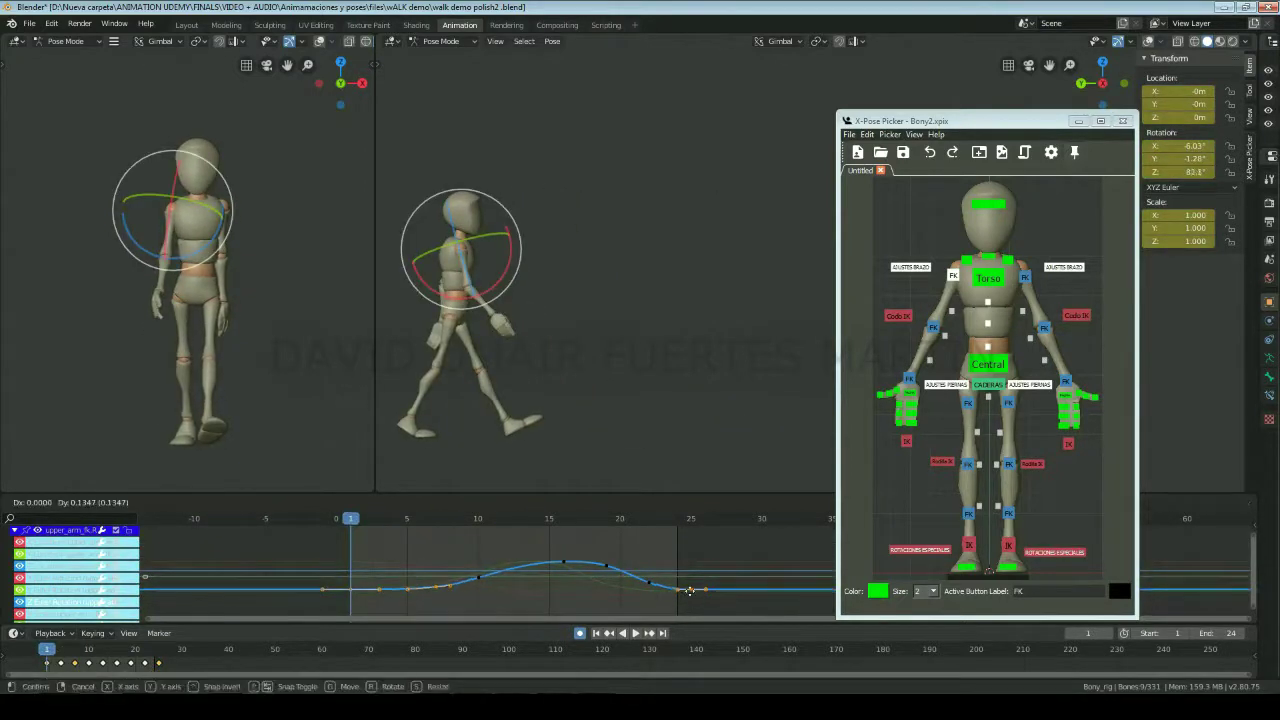
pyautogui.moveTo(689, 584); pyautogui.dragTo(648, 589)
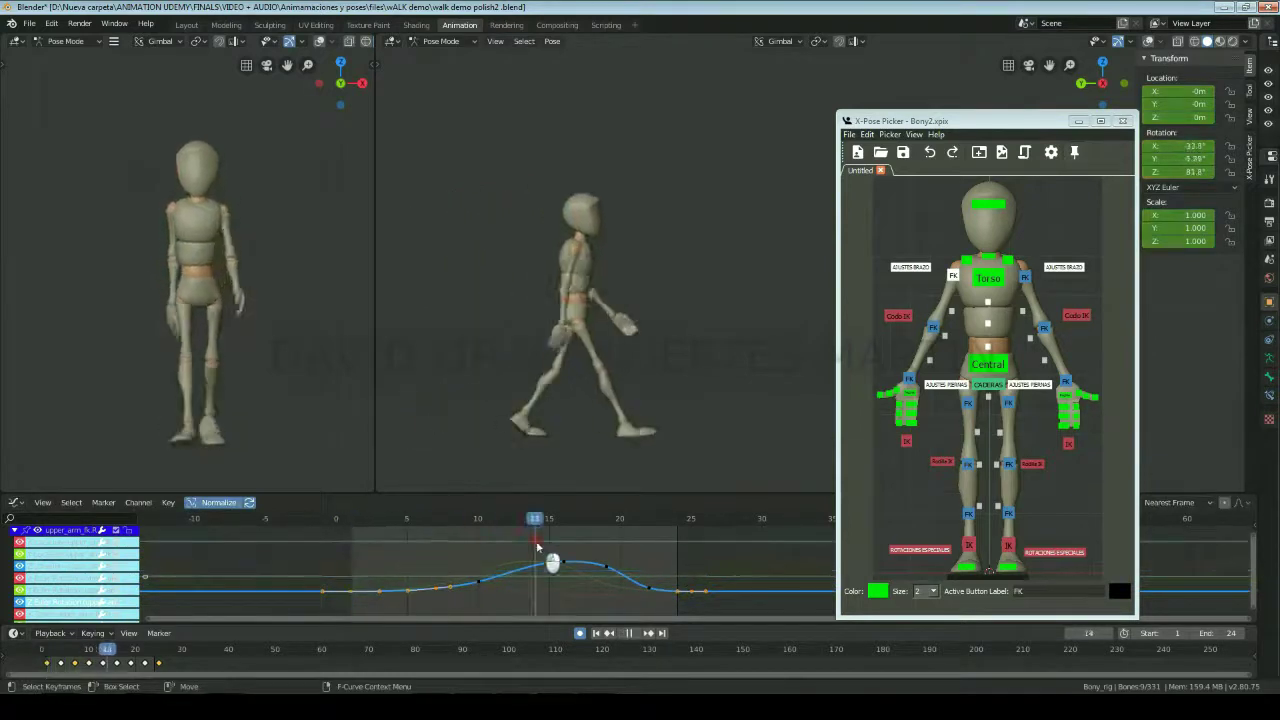
pyautogui.click(648, 589)
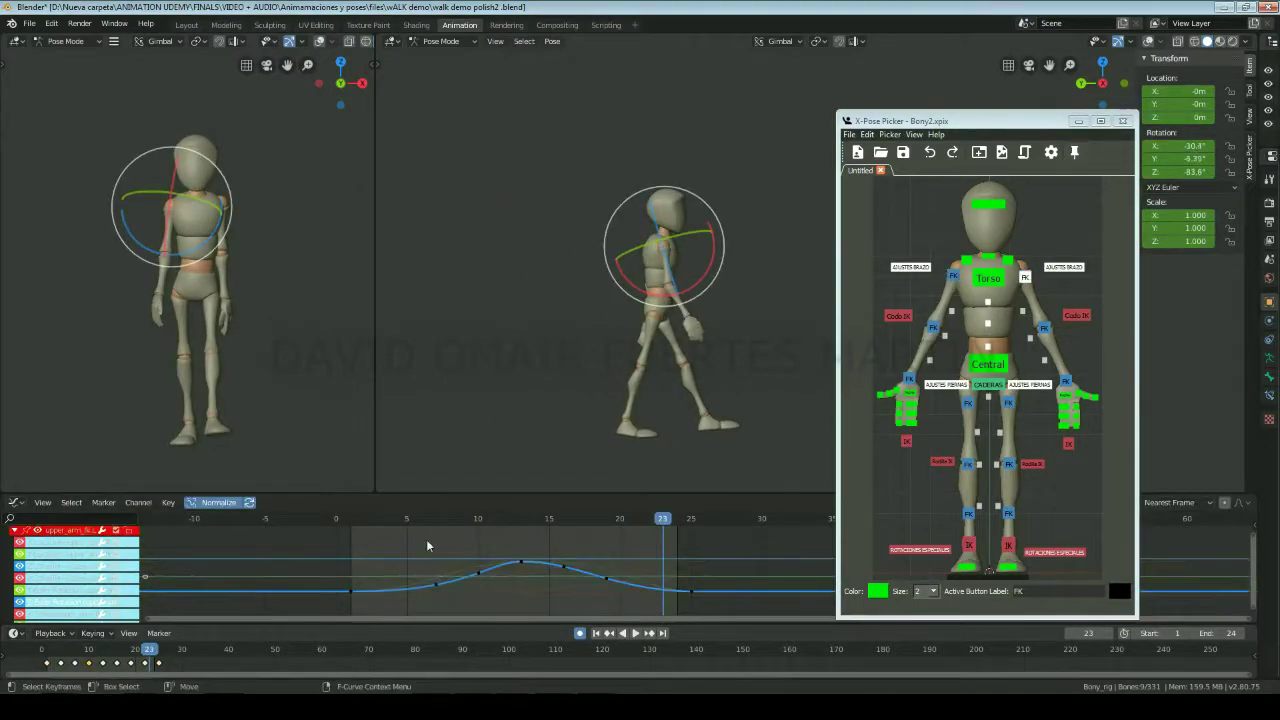
# Step: Replay the walk, try box-selecting the peak keys, then deselect and review the arm swing
pyautogui.press('space')
pyautogui.press('space')
pyautogui.press('g')
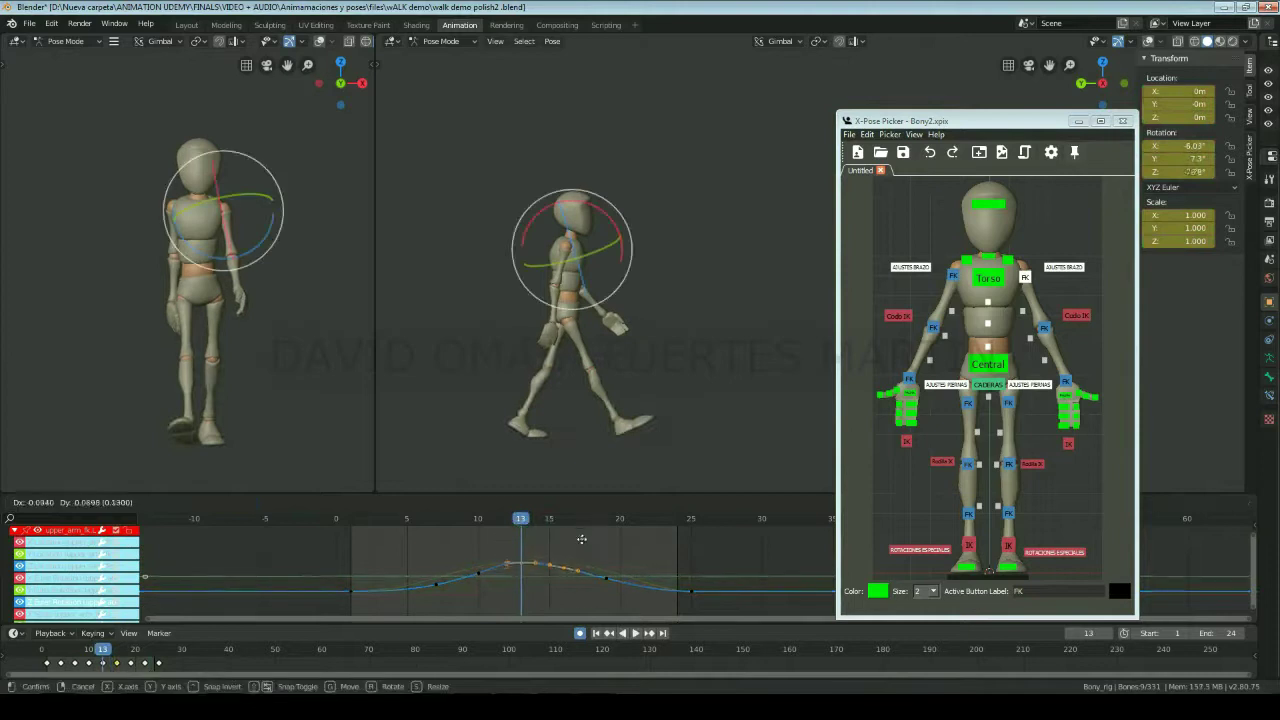
pyautogui.rightClick(578, 565)
pyautogui.moveTo(467, 537); pyautogui.dragTo(566, 556)
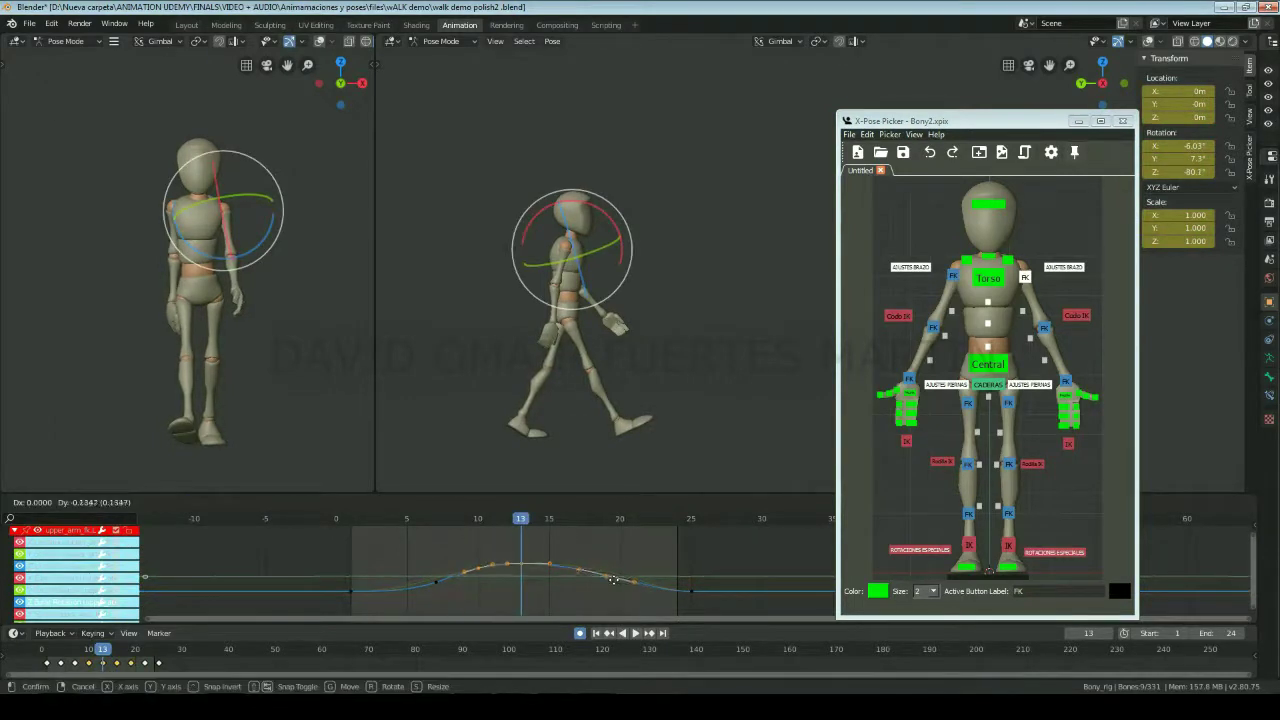
pyautogui.click(520, 579)
pyautogui.press('space')
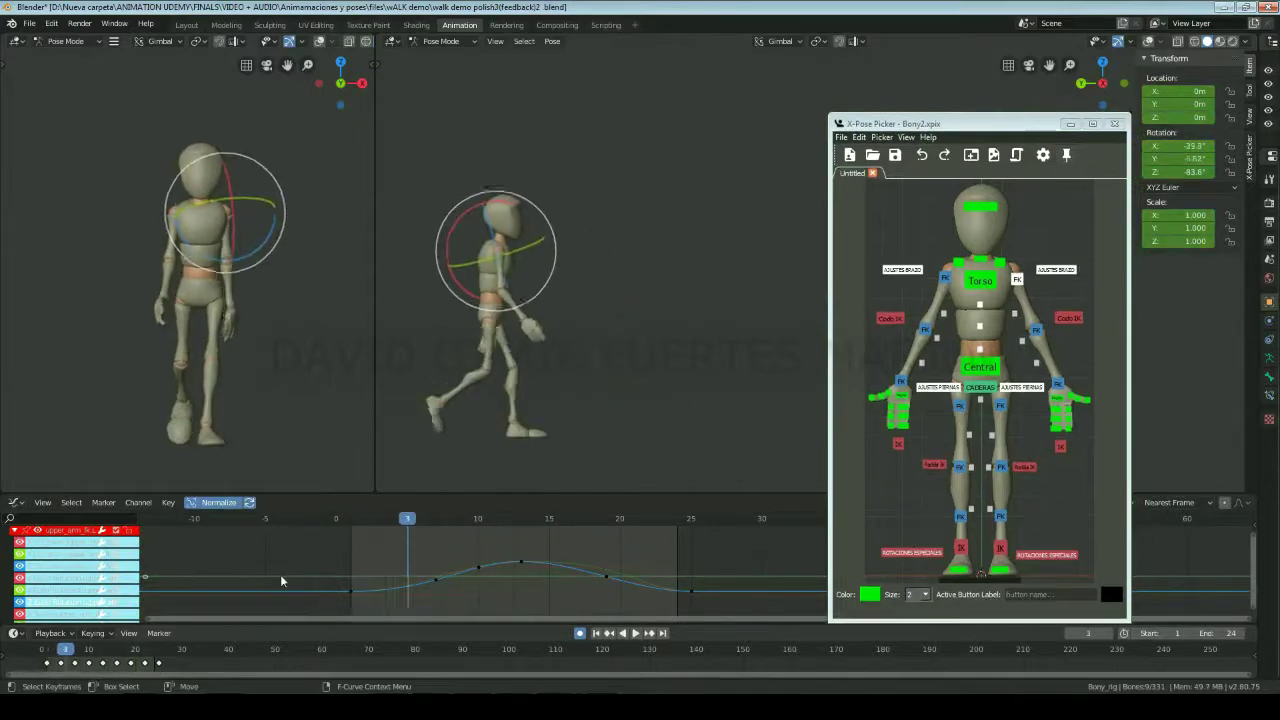
pyautogui.press('Left')
pyautogui.press('Left')
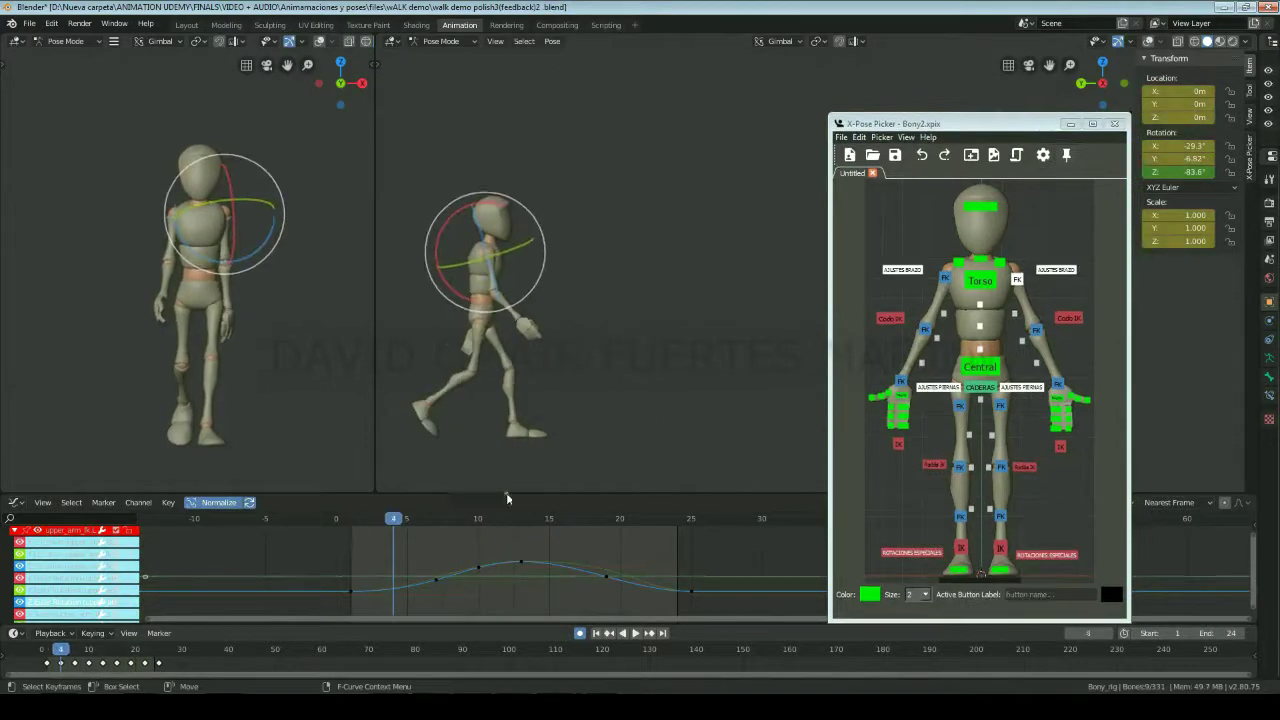
# Step: Select the leg controls, frame their curves, and move a key near frame 5
pyautogui.press('Right')
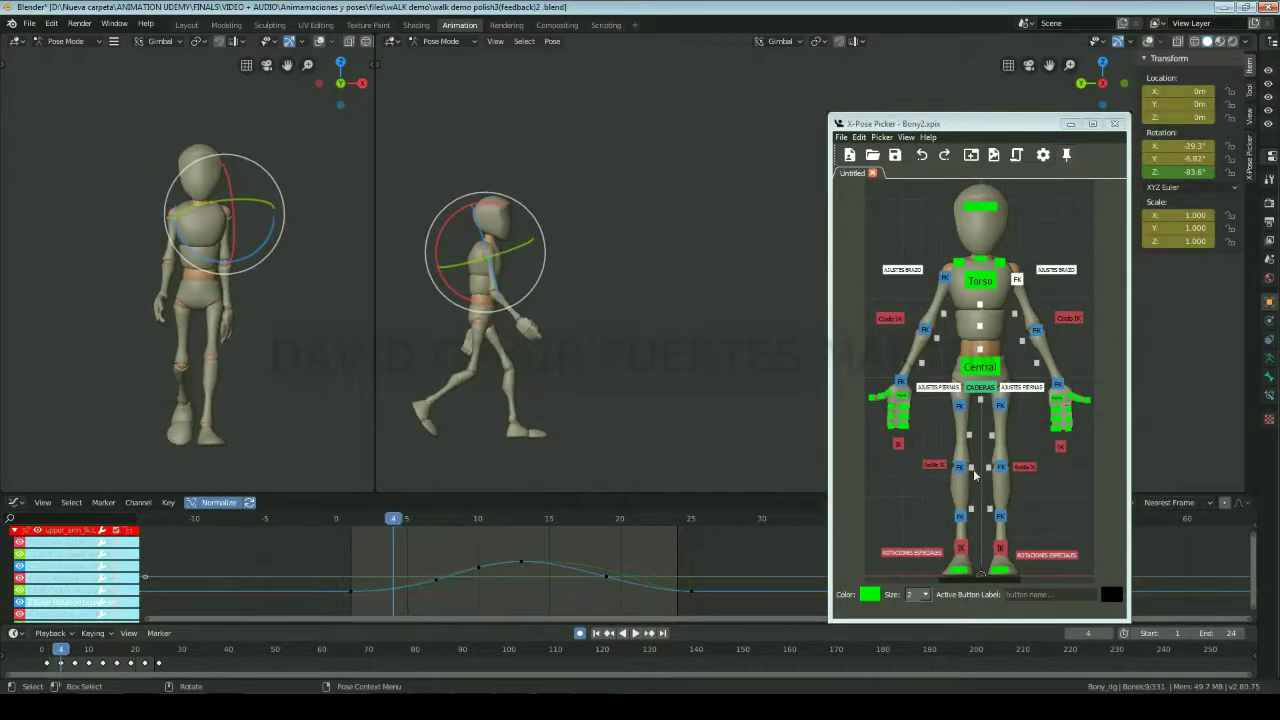
pyautogui.click(973, 469)
pyautogui.press('Home')
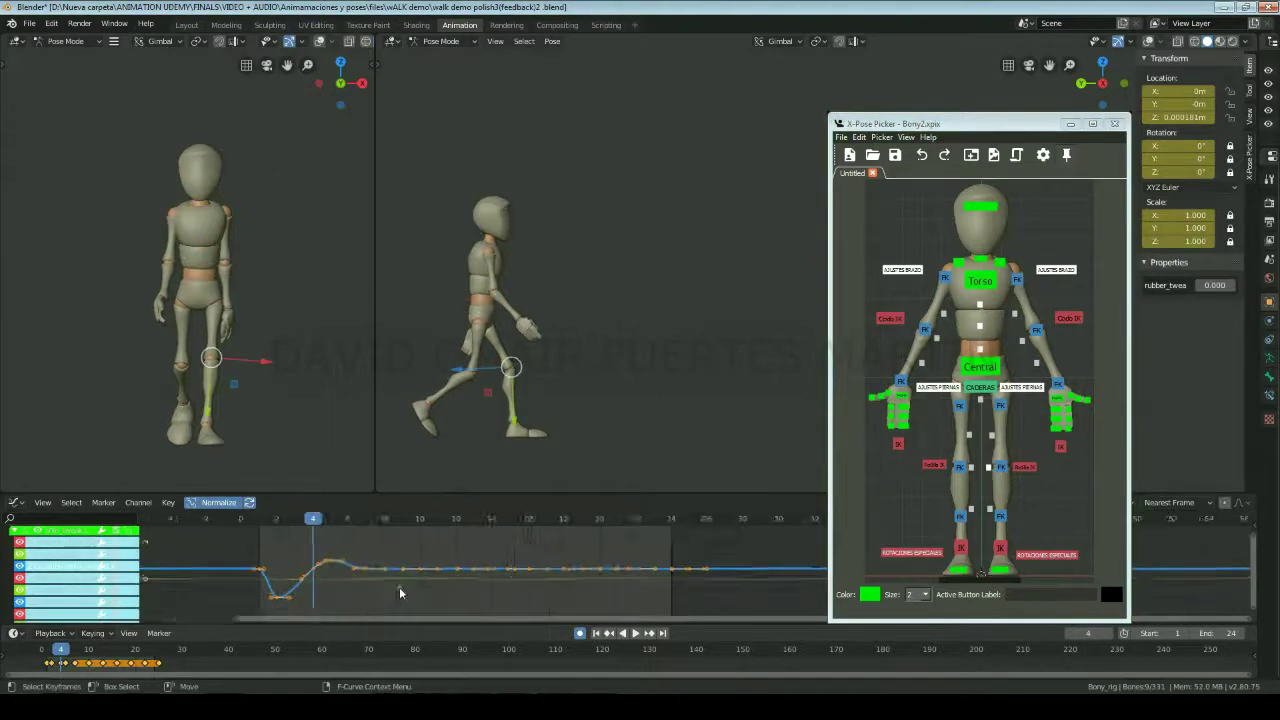
pyautogui.press('Home')
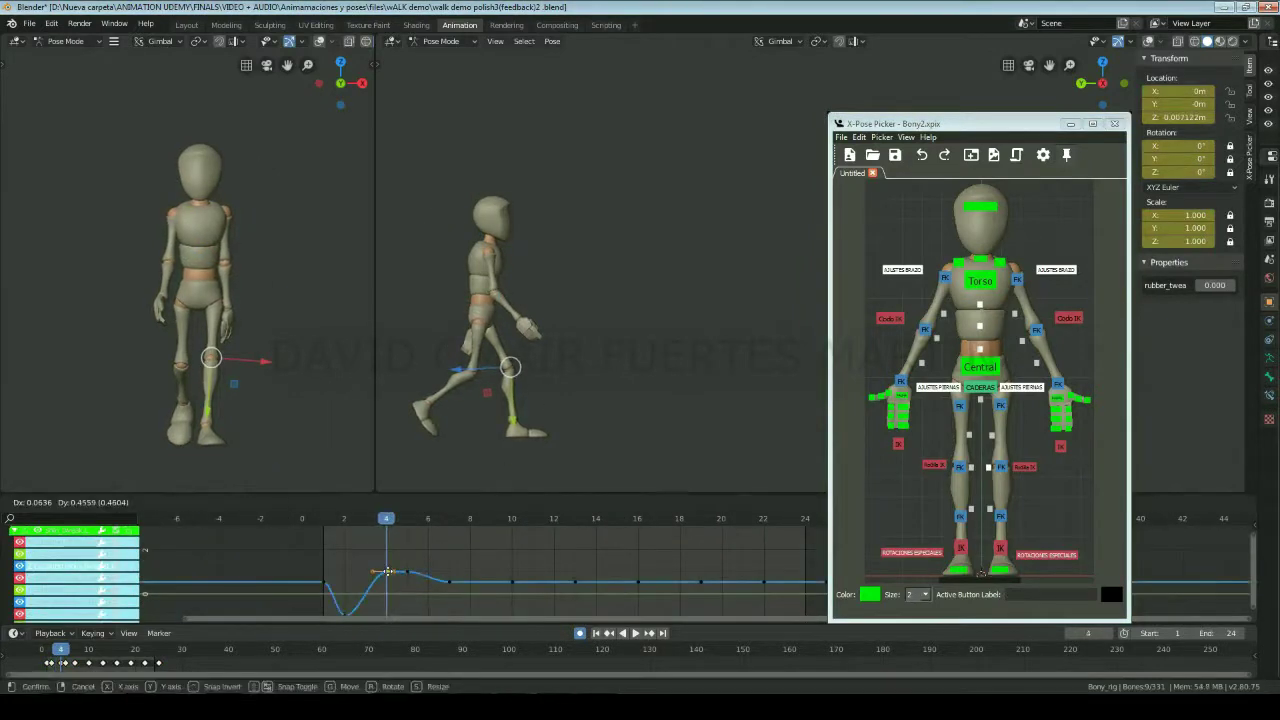
pyautogui.click(386, 571)
pyautogui.press('Left')
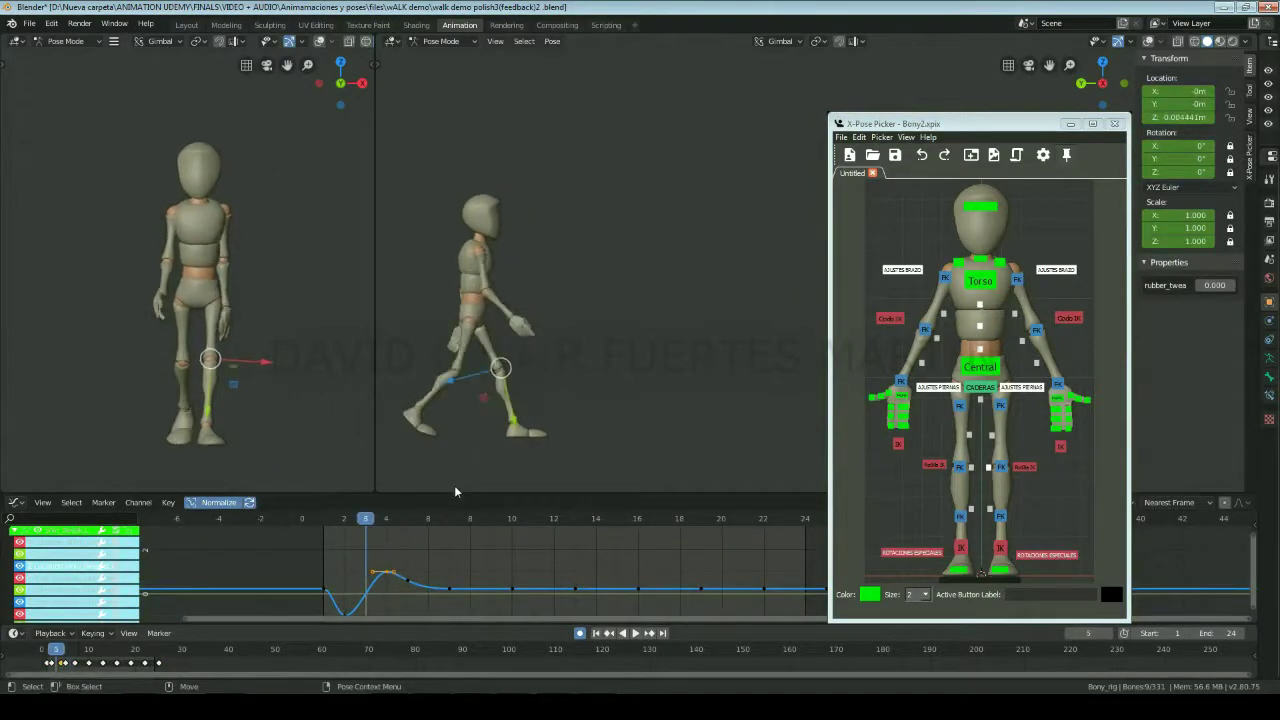
pyautogui.press('Right')
pyautogui.press('Right')
pyautogui.press('g')
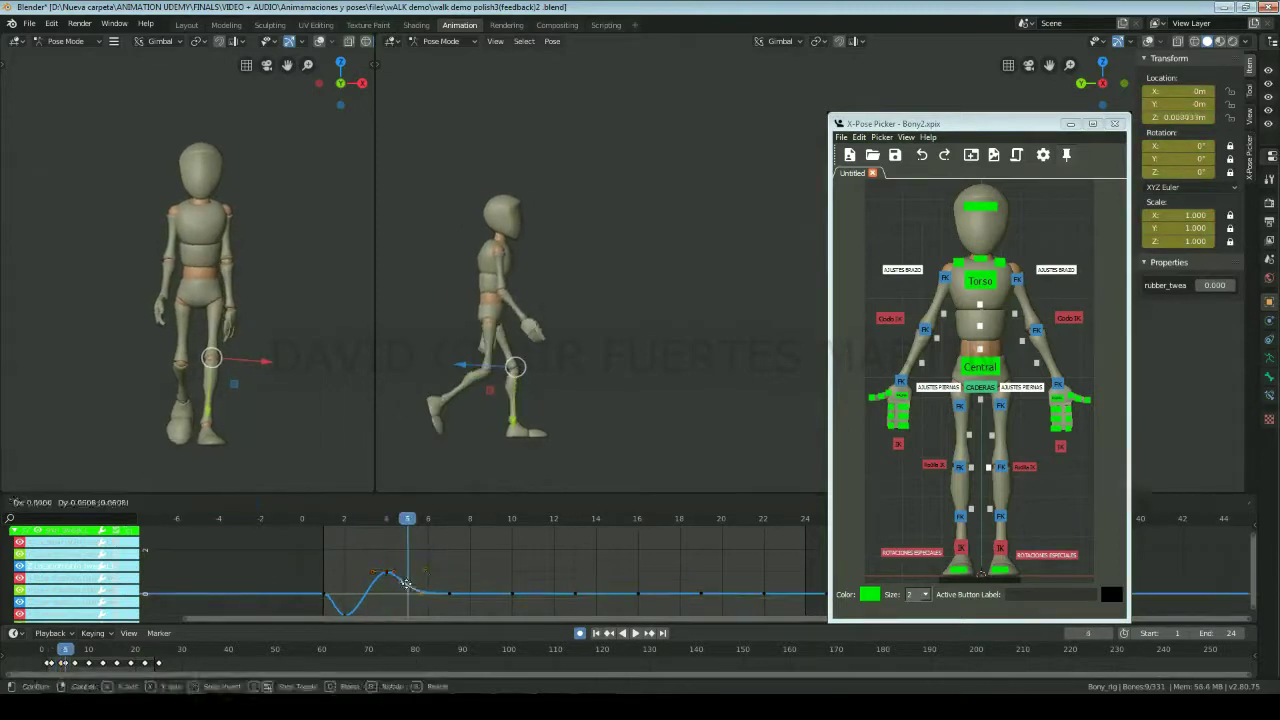
pyautogui.click(406, 583)
# Step: Compare frames 3–10, then select the left heel rotation control and play the walk
pyautogui.press('Left')
pyautogui.press('Left')
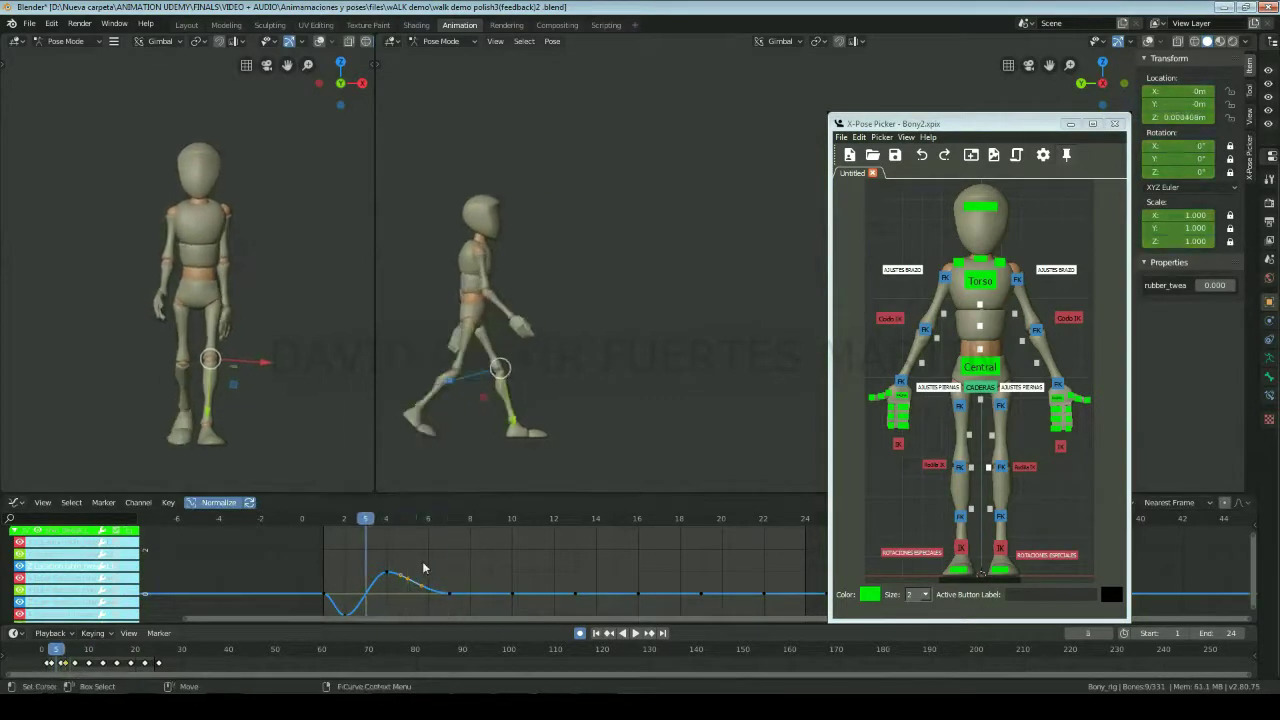
pyautogui.press('Left')
pyautogui.press('Left')
pyautogui.press('Right')
pyautogui.press('Right')
pyautogui.press('Left')
pyautogui.press('Left')
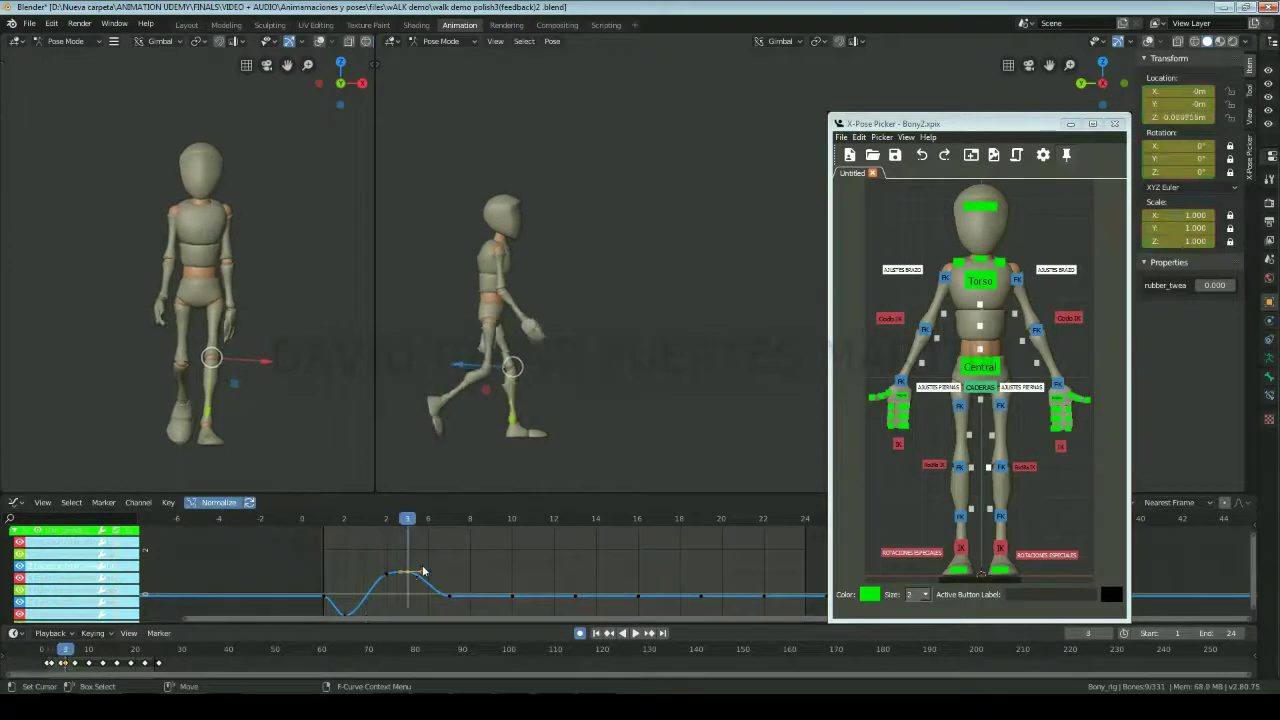
pyautogui.press('Right')
pyautogui.press('Right')
pyautogui.press('Right')
pyautogui.press('Right')
pyautogui.press('Right')
pyautogui.press('Right')
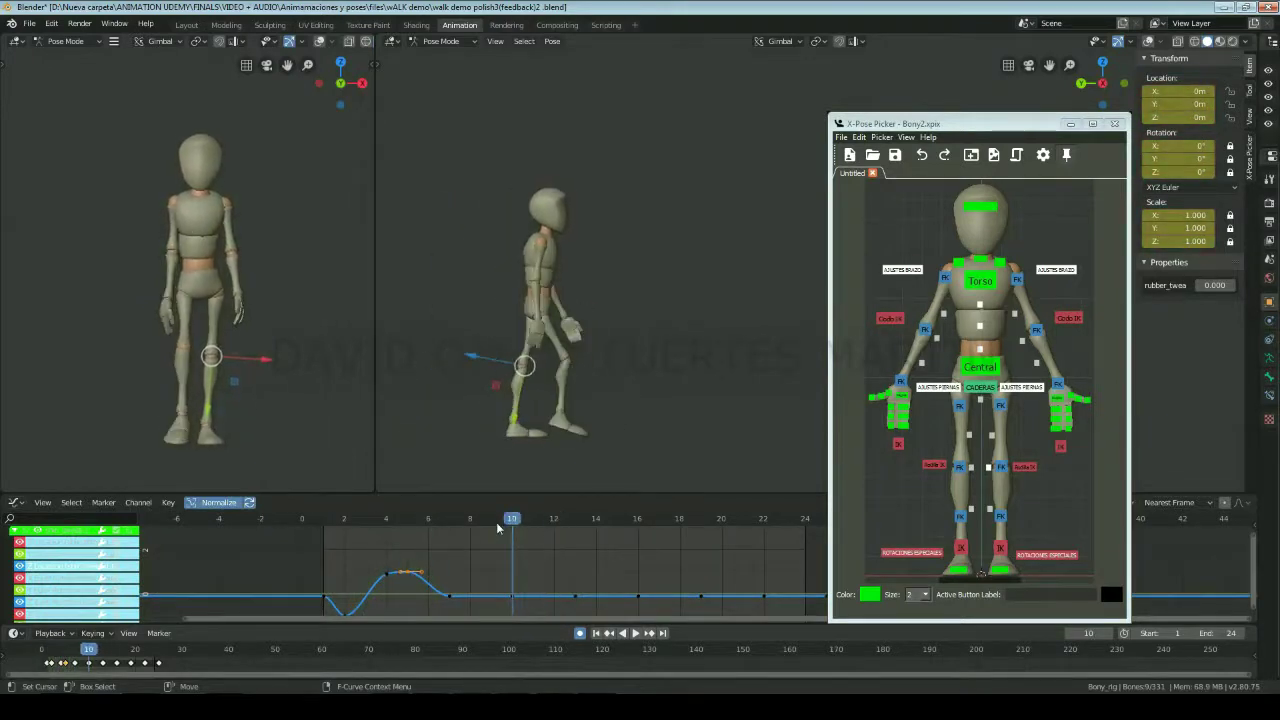
pyautogui.click(1047, 554)
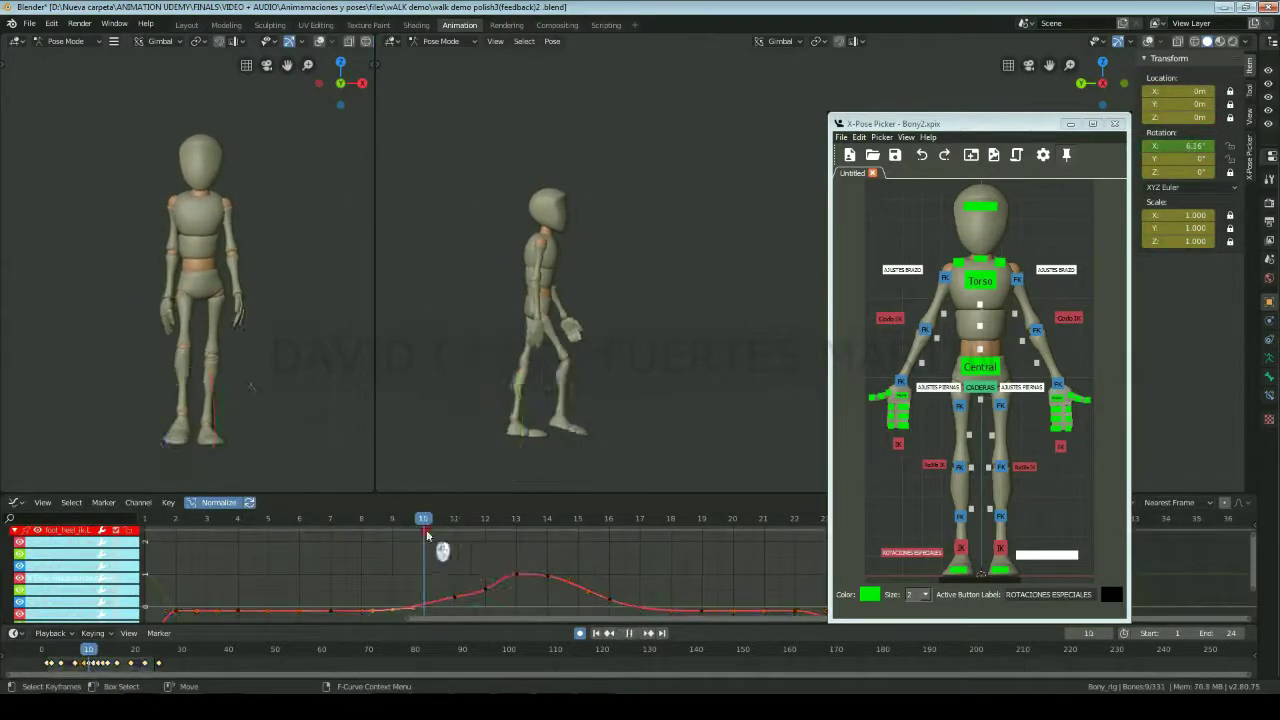
pyautogui.click(612, 472)
# Step: Check the foot IK and right heel rotation controls through frames 3–12
pyautogui.press('space')
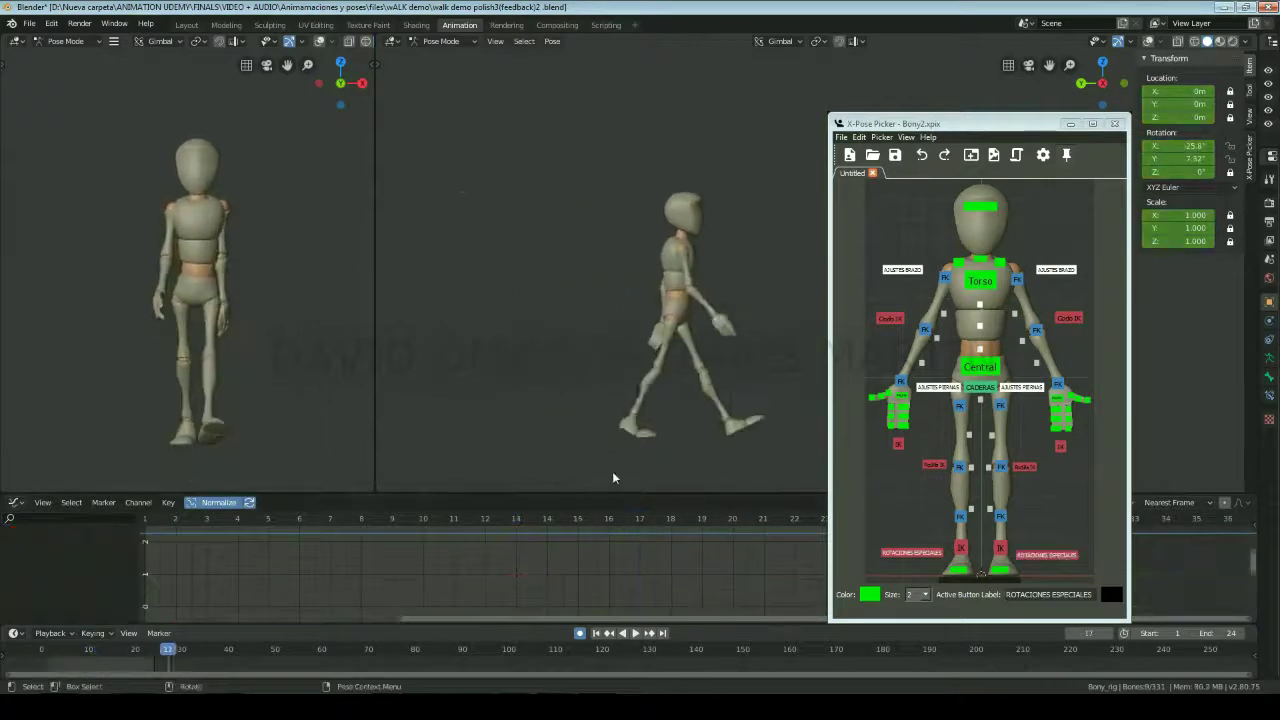
pyautogui.hotkey('shift', 'Left')
pyautogui.press('Right')
pyautogui.press('Right')
pyautogui.click(474, 372)
pyautogui.press('Right')
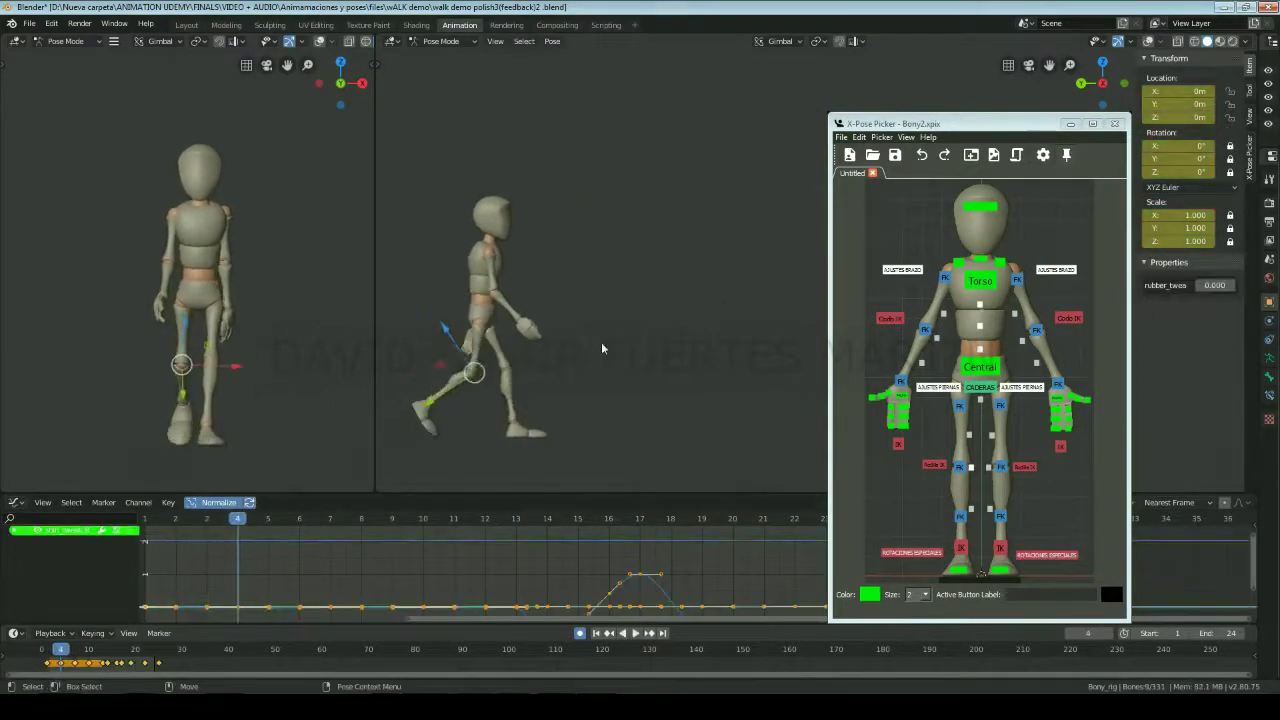
pyautogui.press('Left')
pyautogui.click(911, 551)
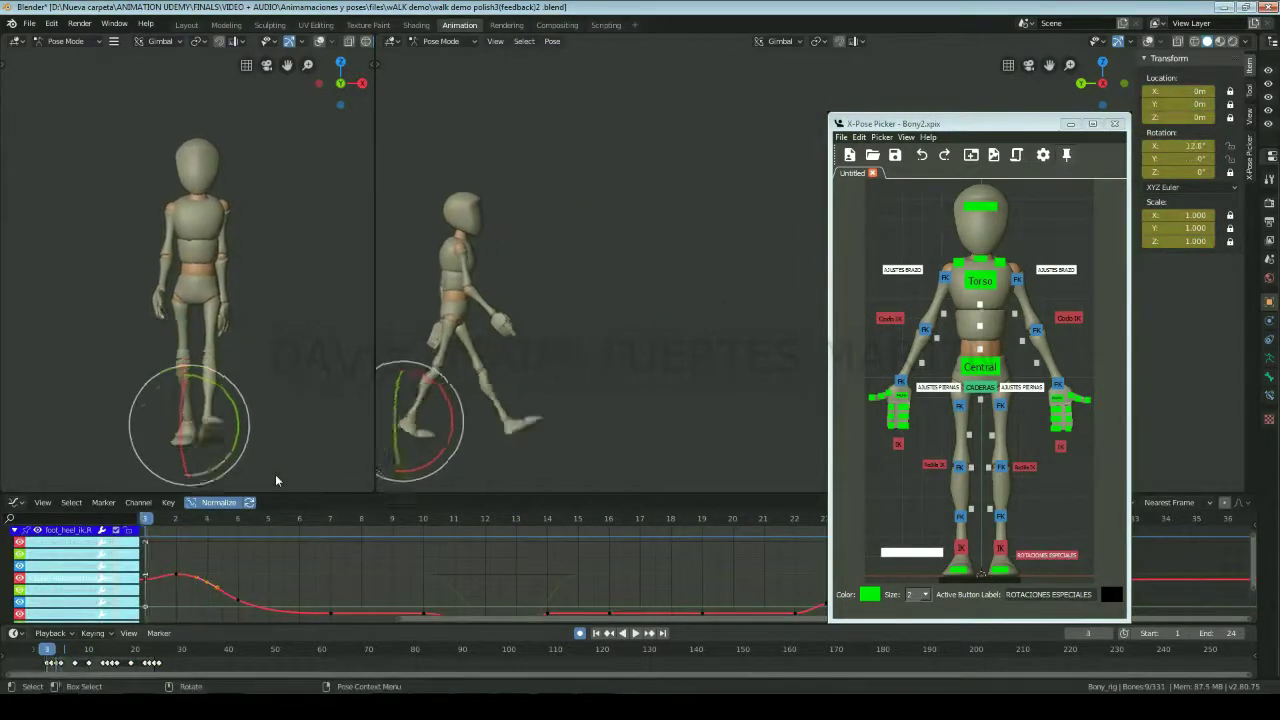
pyautogui.press('space')
pyautogui.moveTo(253, 520); pyautogui.dragTo(465, 515)
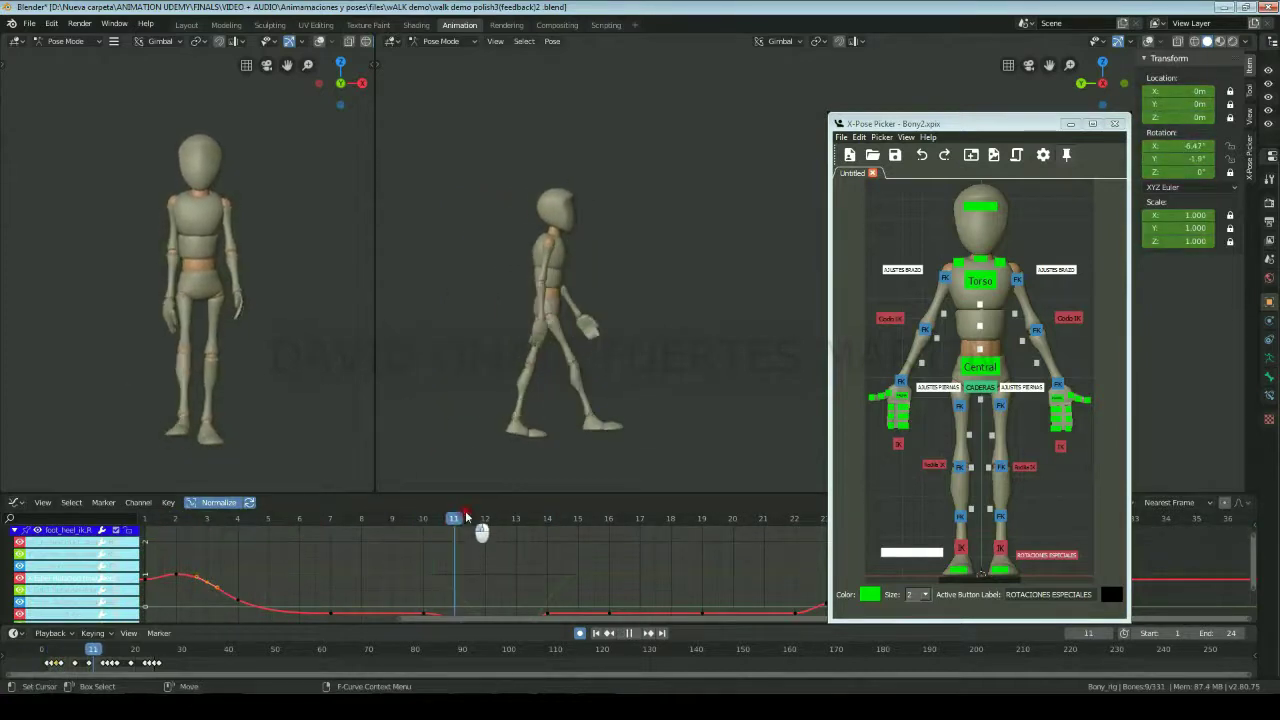
# Step: Check the knee tweak and right foot IK controls around frames 8–12, then replay the walk
pyautogui.click(583, 364)
pyautogui.press('space')
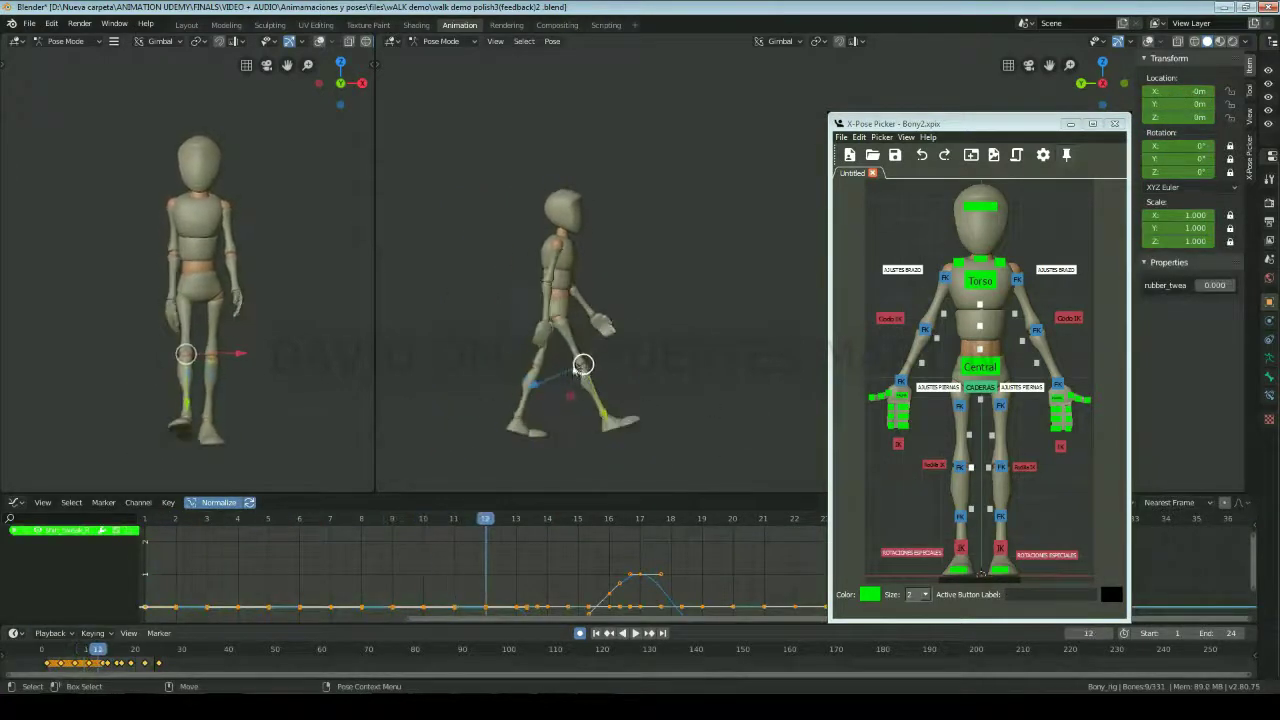
pyautogui.press('Left')
pyautogui.press('Left')
pyautogui.press('Right')
pyautogui.click(588, 418)
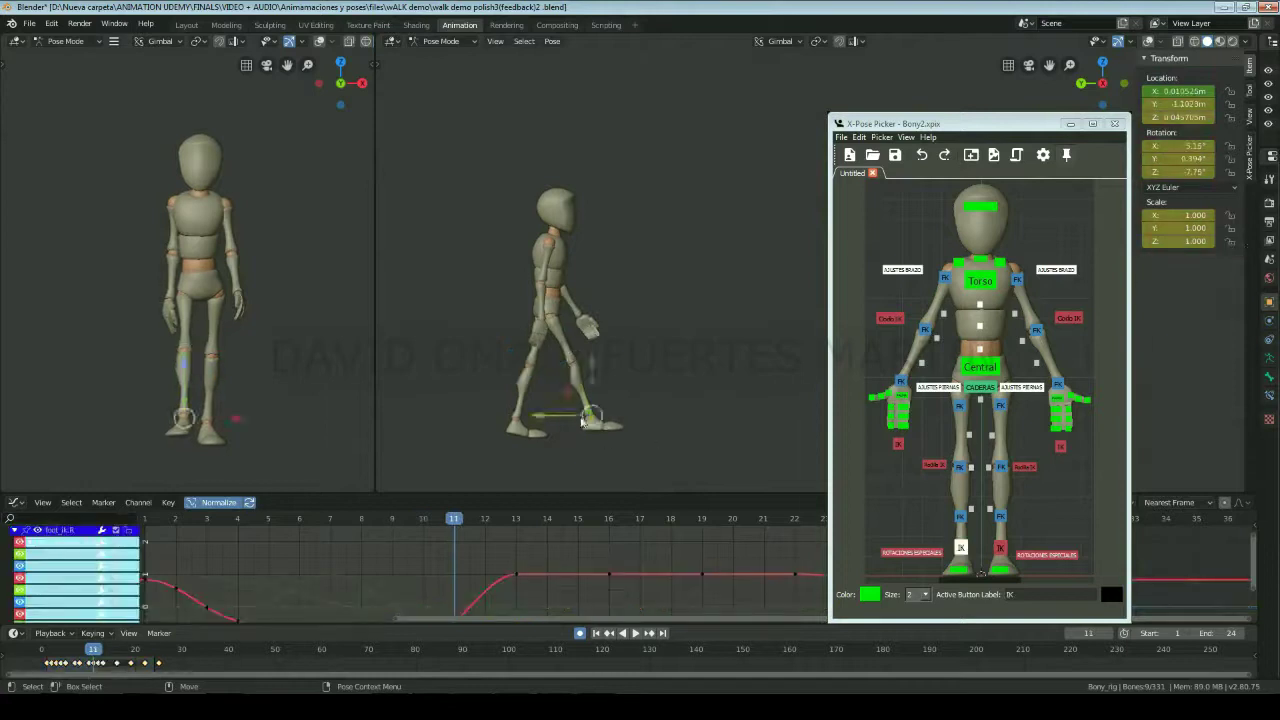
pyautogui.click(588, 372)
pyautogui.press('Left')
pyautogui.press('Left')
pyautogui.press('Left')
pyautogui.press('Right')
pyautogui.press('Right')
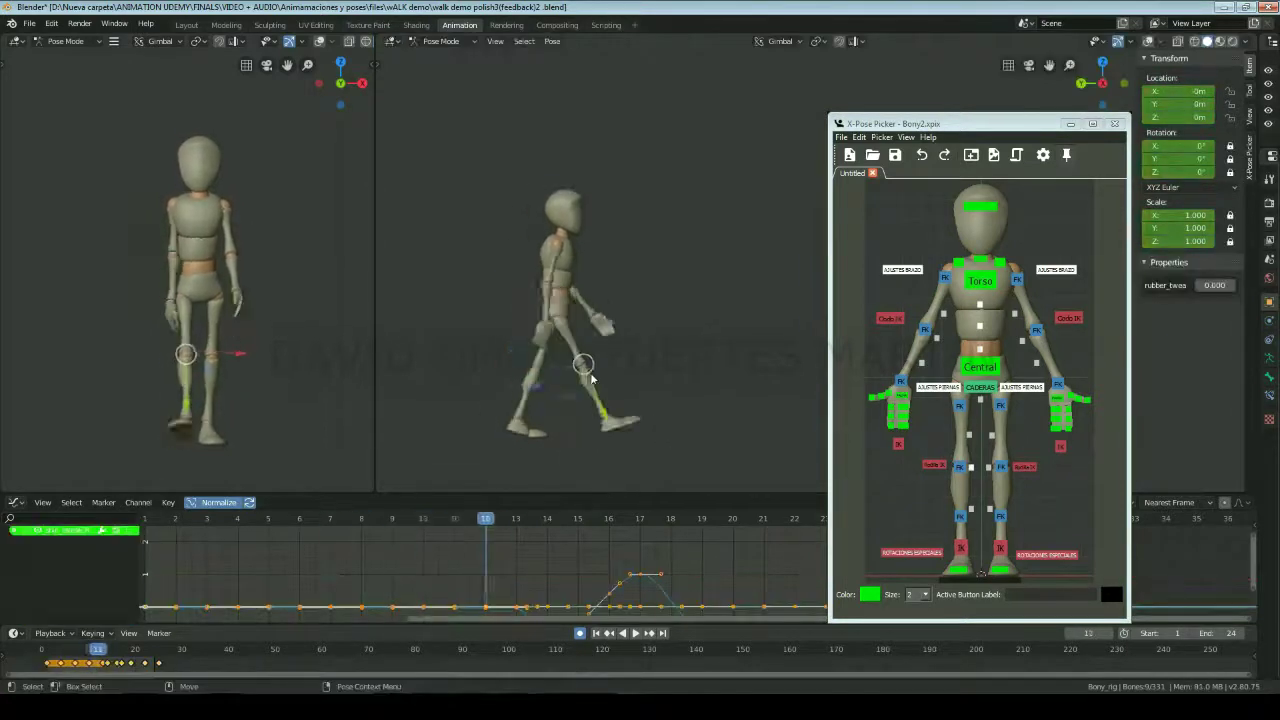
pyautogui.press('space')
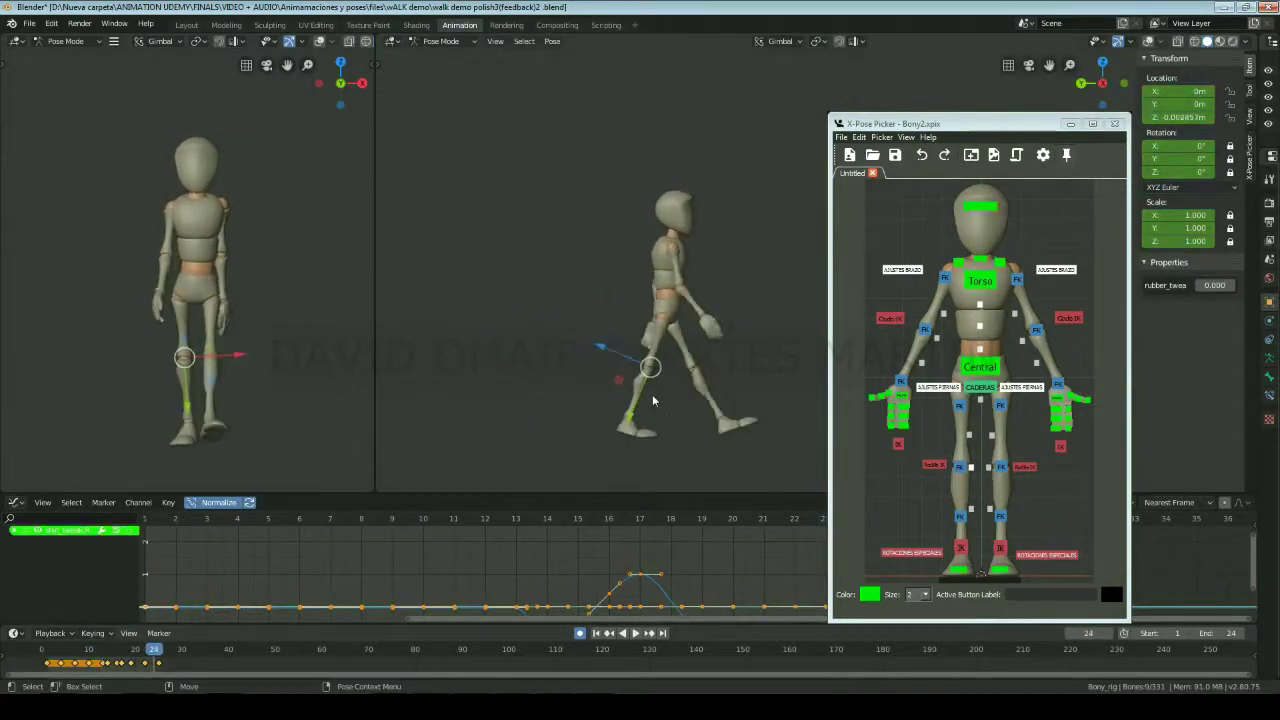
pyautogui.press('space')
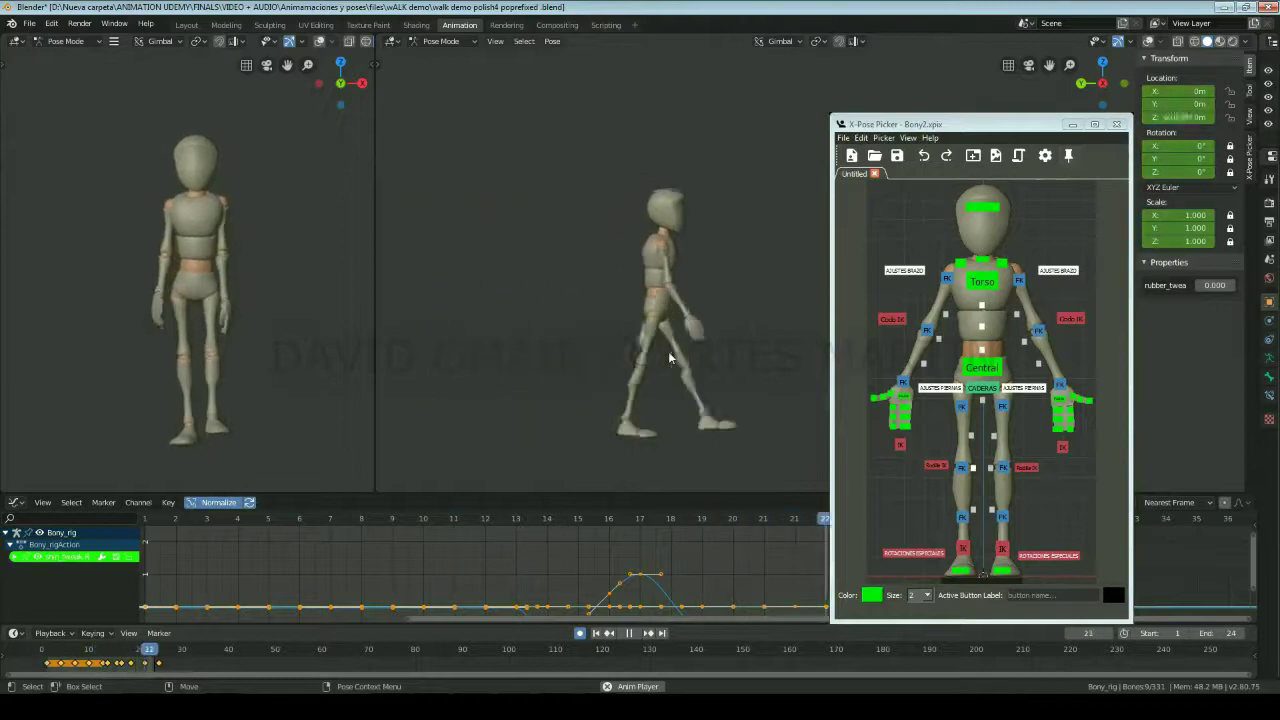
# Step: Untick Only Selected Keyframes Handles and Only Selected Curve Keyframes, then box-select all rig controls at frame 1
pyautogui.press('Escape')
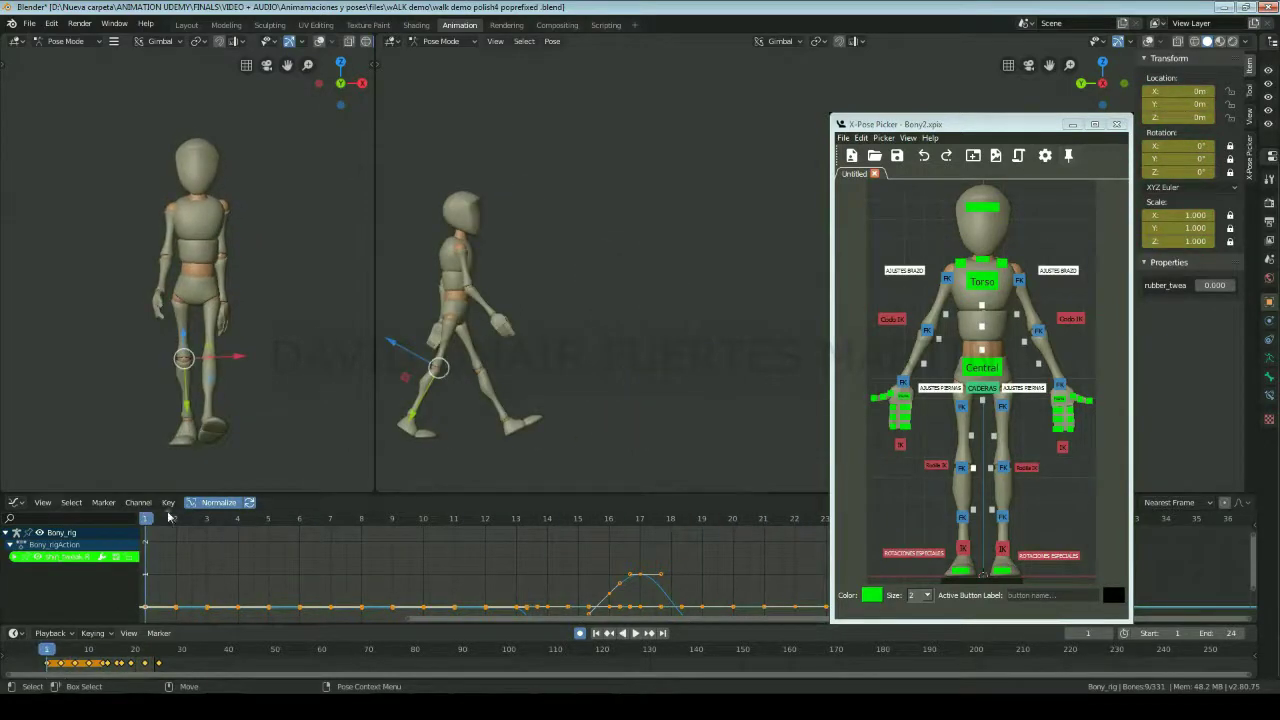
pyautogui.click(42, 502)
pyautogui.click(46, 322)
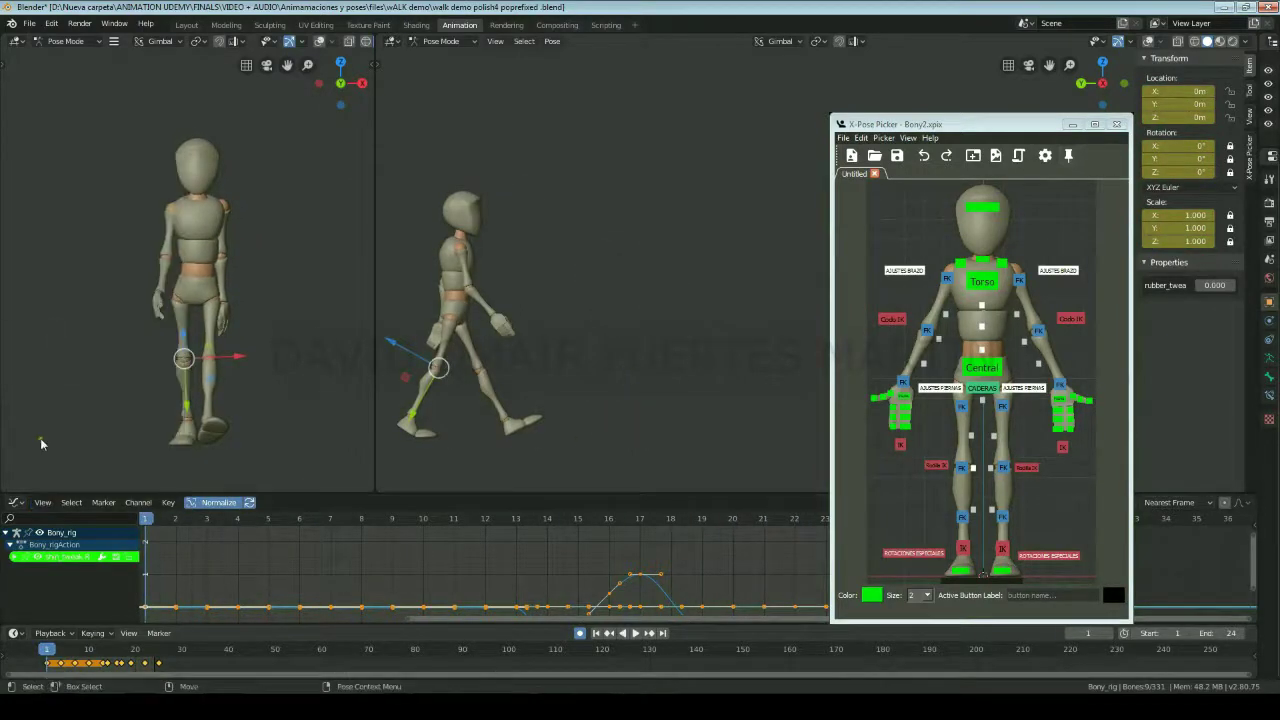
pyautogui.click(42, 503)
pyautogui.click(42, 338)
pyautogui.moveTo(845, 181); pyautogui.dragTo(1108, 600)
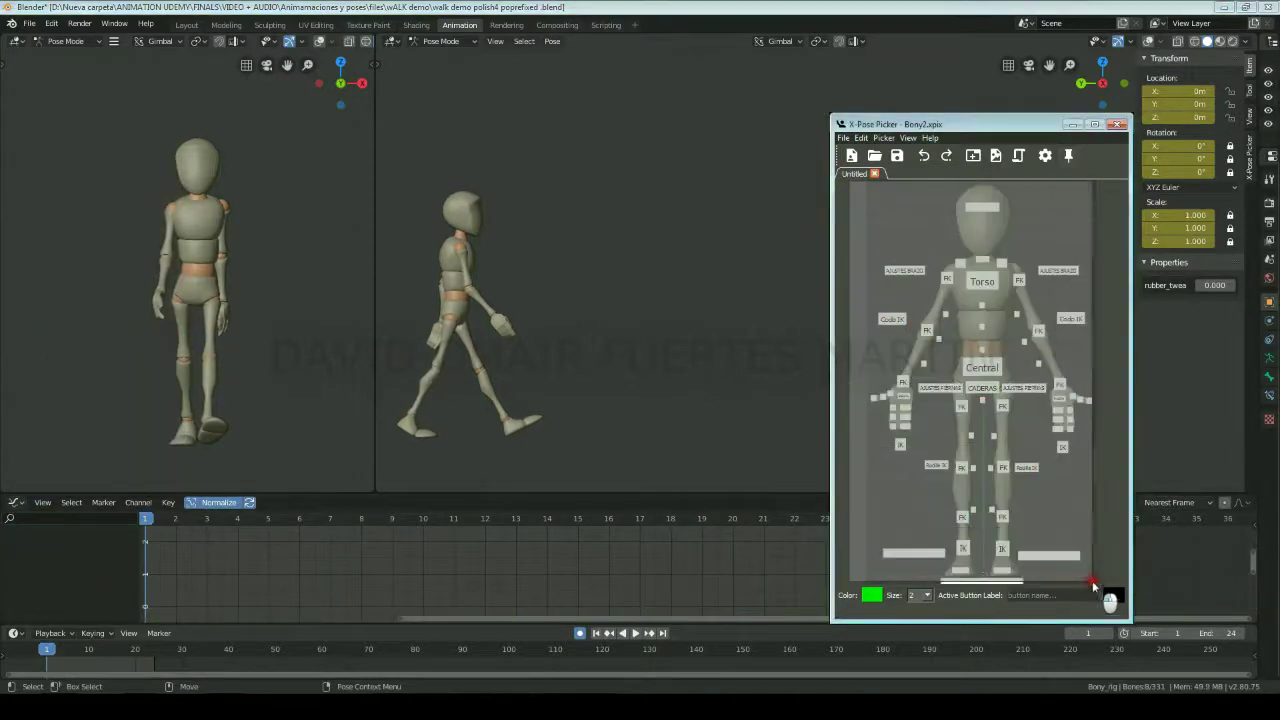
pyautogui.moveTo(650, 585)
pyautogui.keyDown('ctrl'); pyautogui.mouseDown(button='middle')
pyautogui.moveTo(627, 593)
pyautogui.moveTo(765, 605)
pyautogui.mouseUp(button='middle'); pyautogui.keyUp('ctrl')
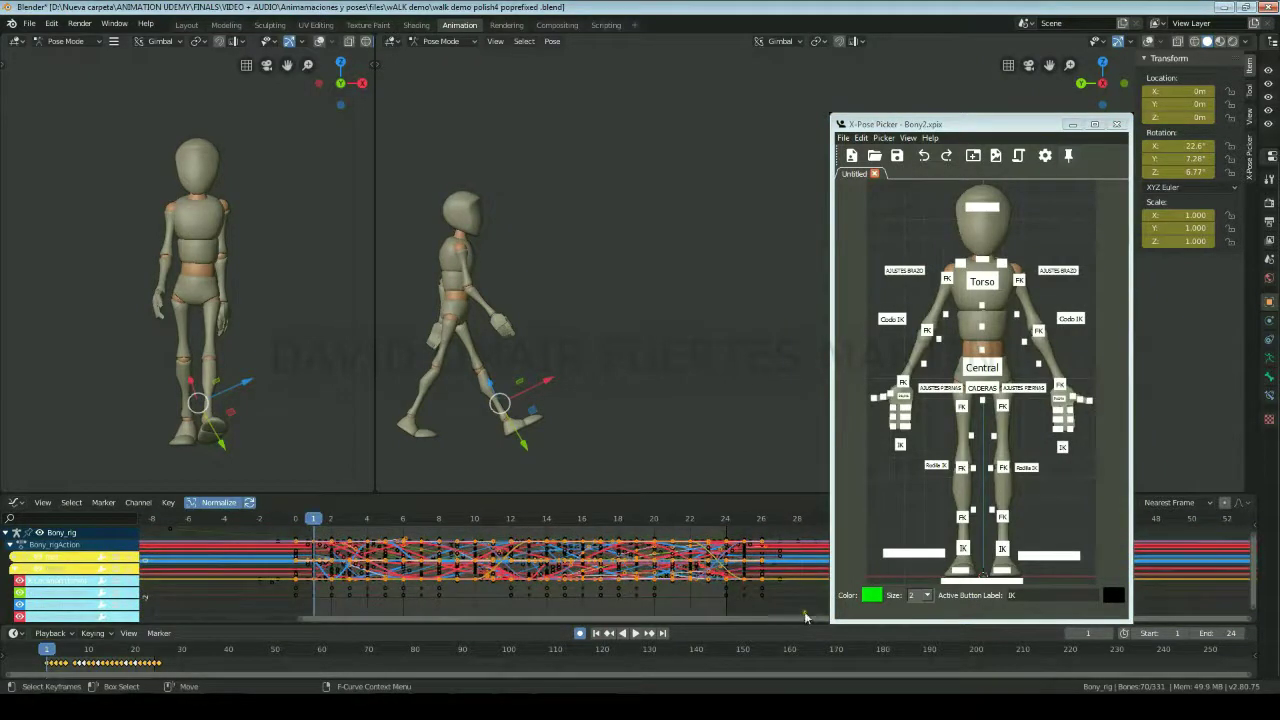
# Step: Box-select all keyframes of the walk cycle and copy them
pyautogui.moveTo(805, 612); pyautogui.dragTo(424, 521)
pyautogui.moveTo(320, 518); pyautogui.dragTo(323, 519)
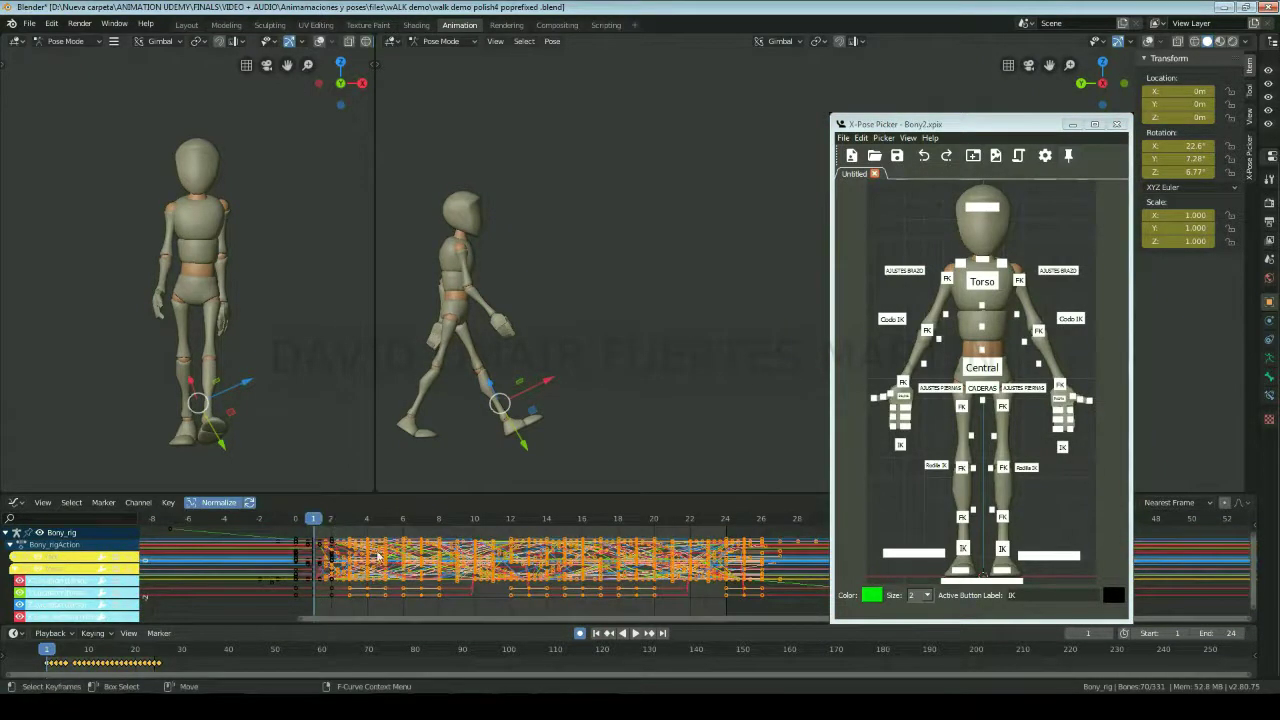
pyautogui.scroll(-2, 440, 564)
pyautogui.scroll(-2, 500, 565)
pyautogui.rightClick(561, 567)
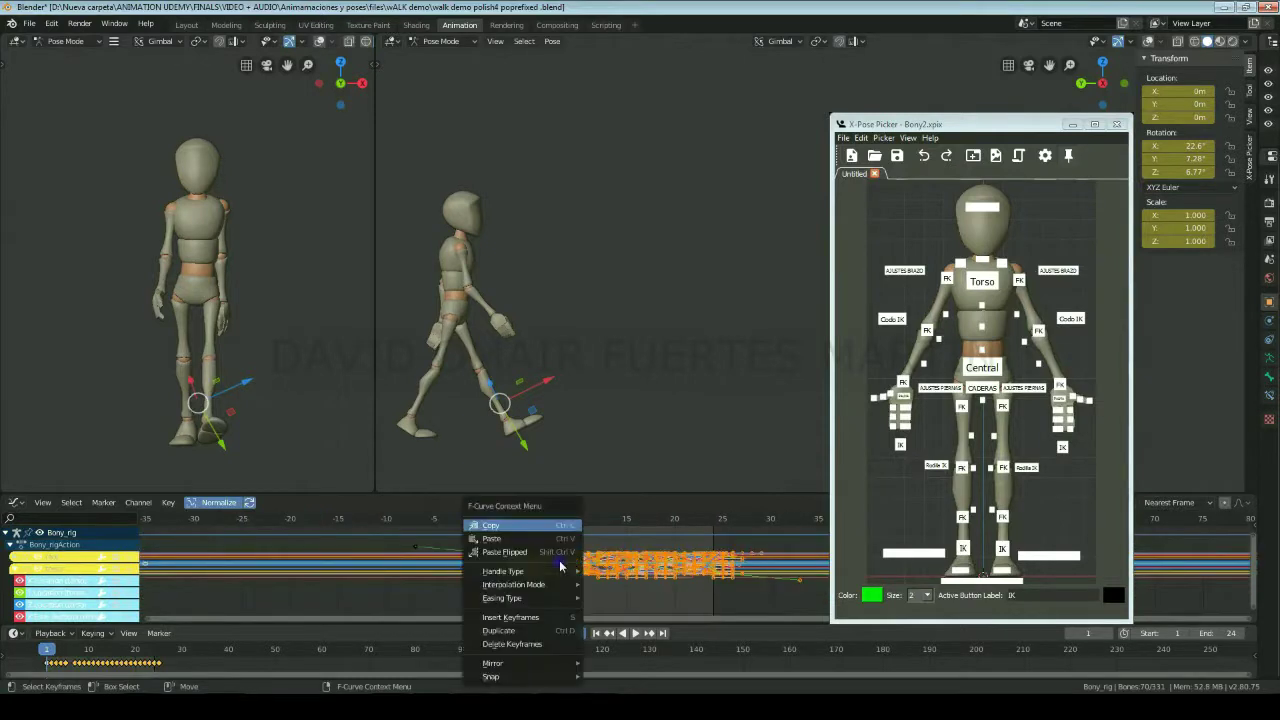
pyautogui.click(515, 532)
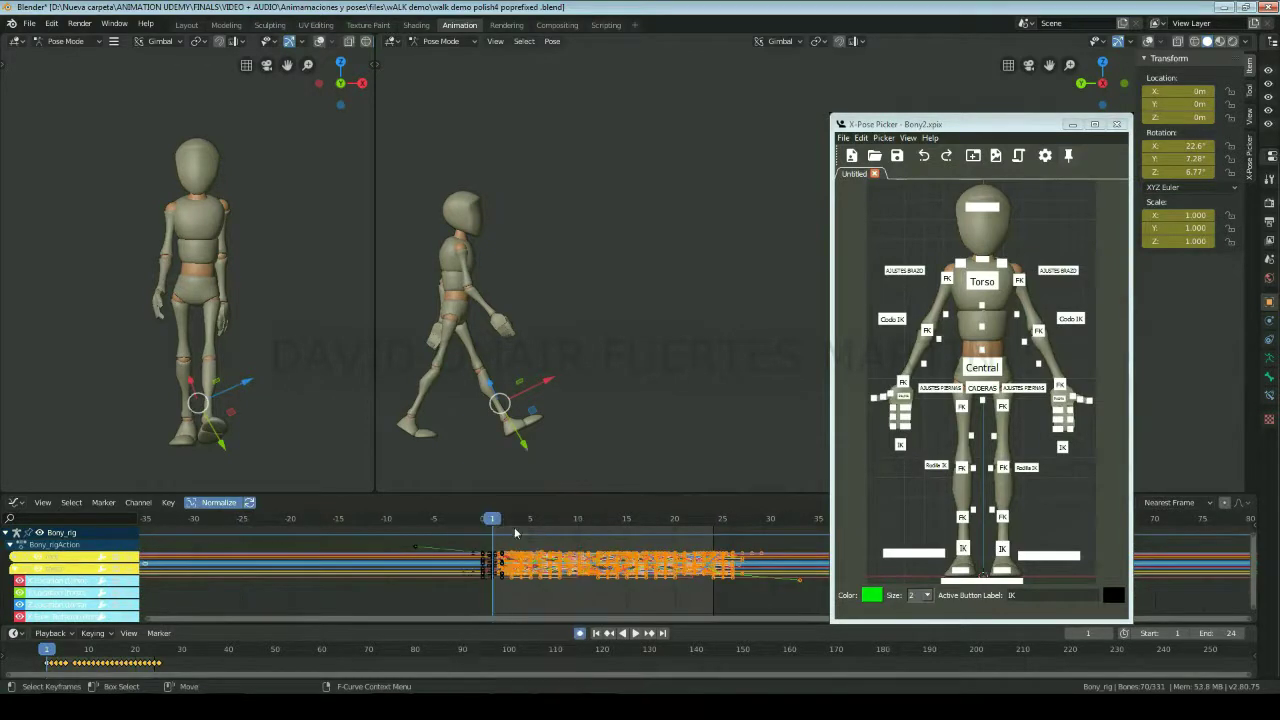
# Step: Paste the copied keys flipped starting at frame 26, then check the pose at frame 34
pyautogui.moveTo(495, 522); pyautogui.dragTo(731, 534)
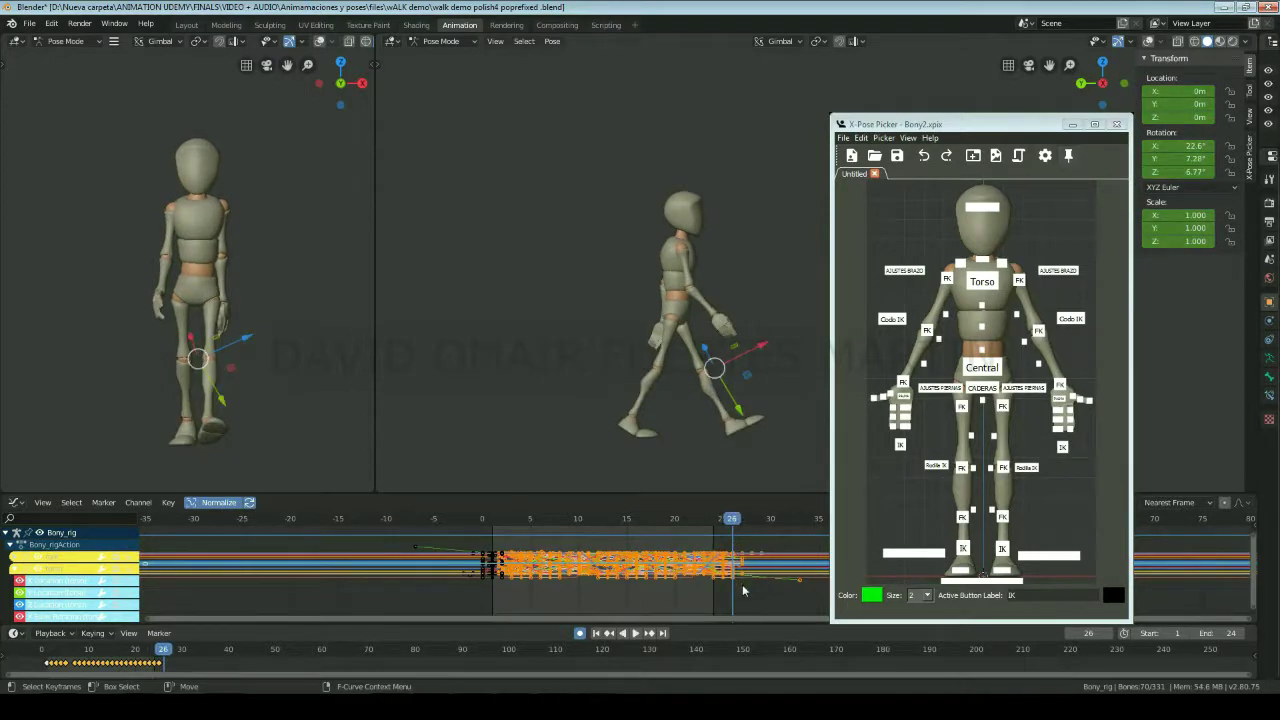
pyautogui.rightClick(741, 576)
pyautogui.click(714, 539)
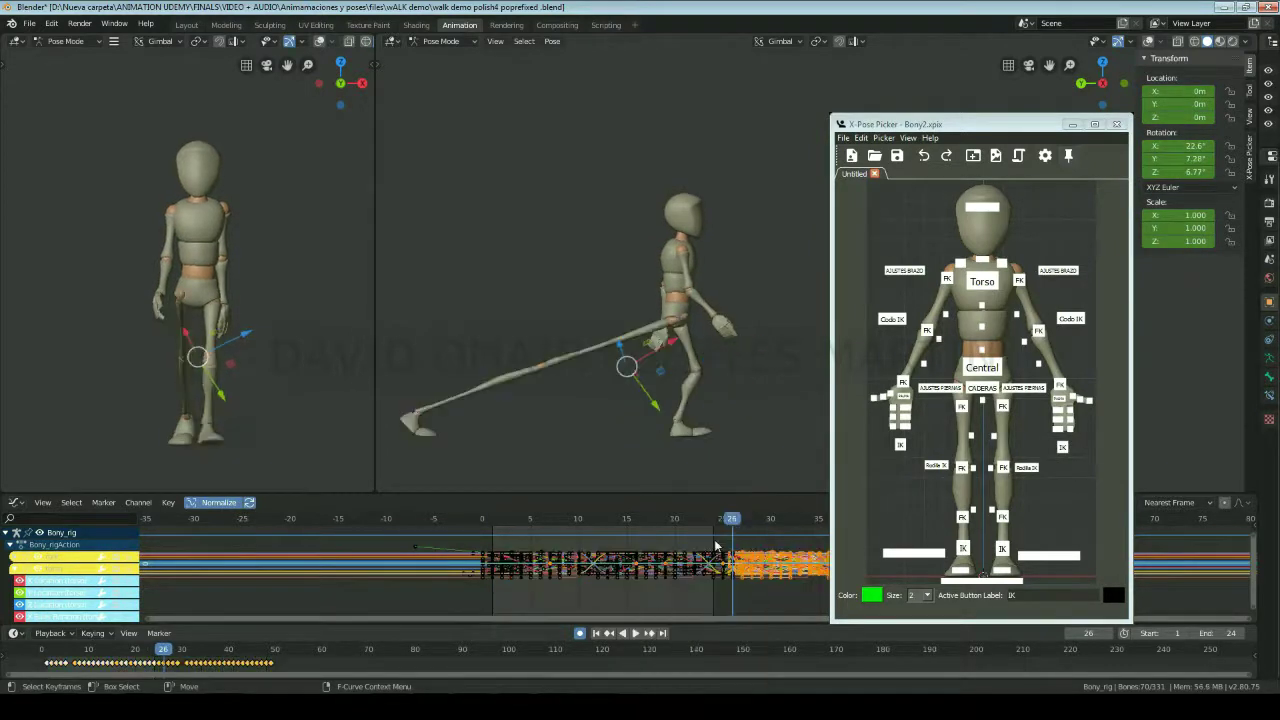
pyautogui.moveTo(725, 519); pyautogui.dragTo(796, 524)
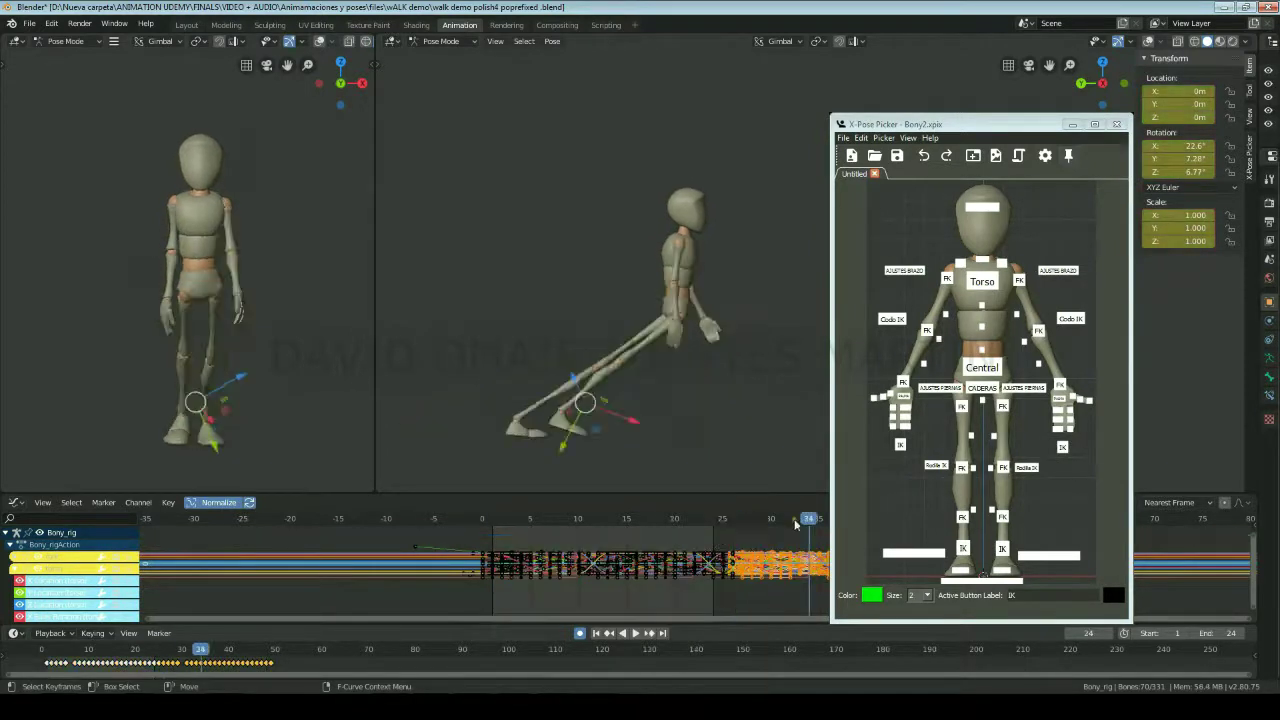
# Step: Re-enable the view options limiting keyframes to selected curves and handles to selected keys
pyautogui.click(43, 502)
pyautogui.click(42, 336)
pyautogui.click(40, 500)
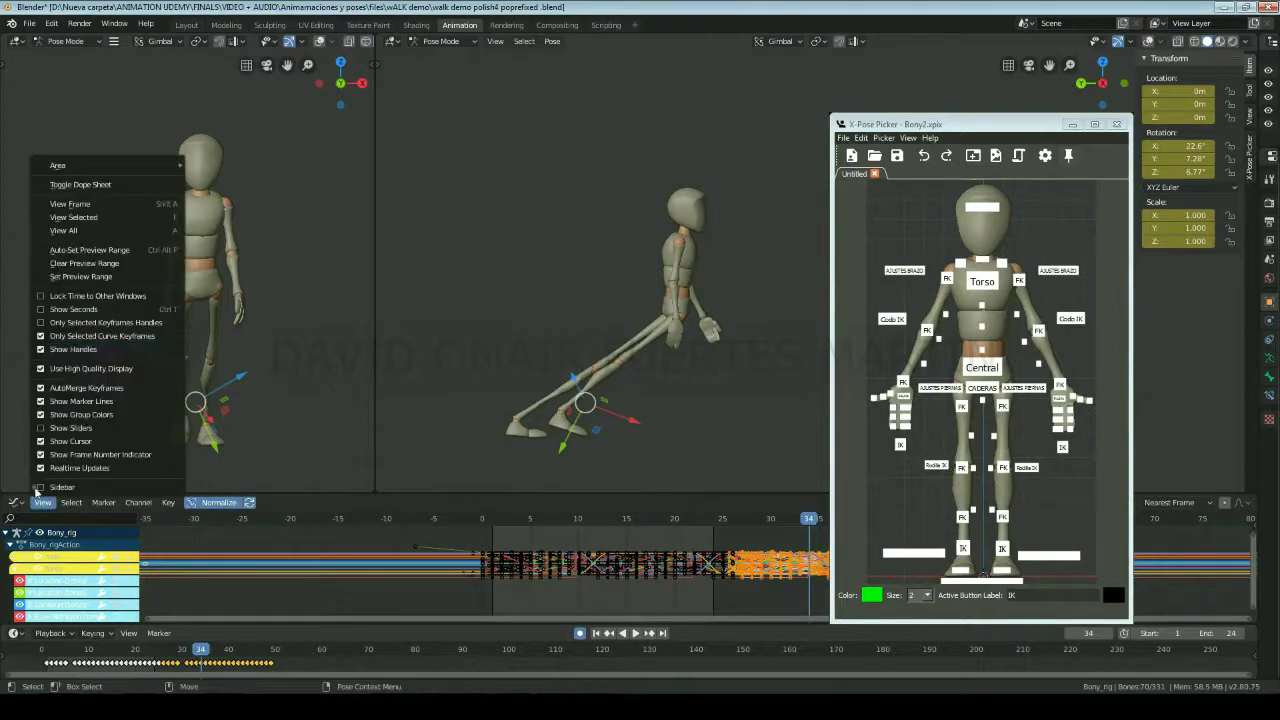
pyautogui.click(40, 324)
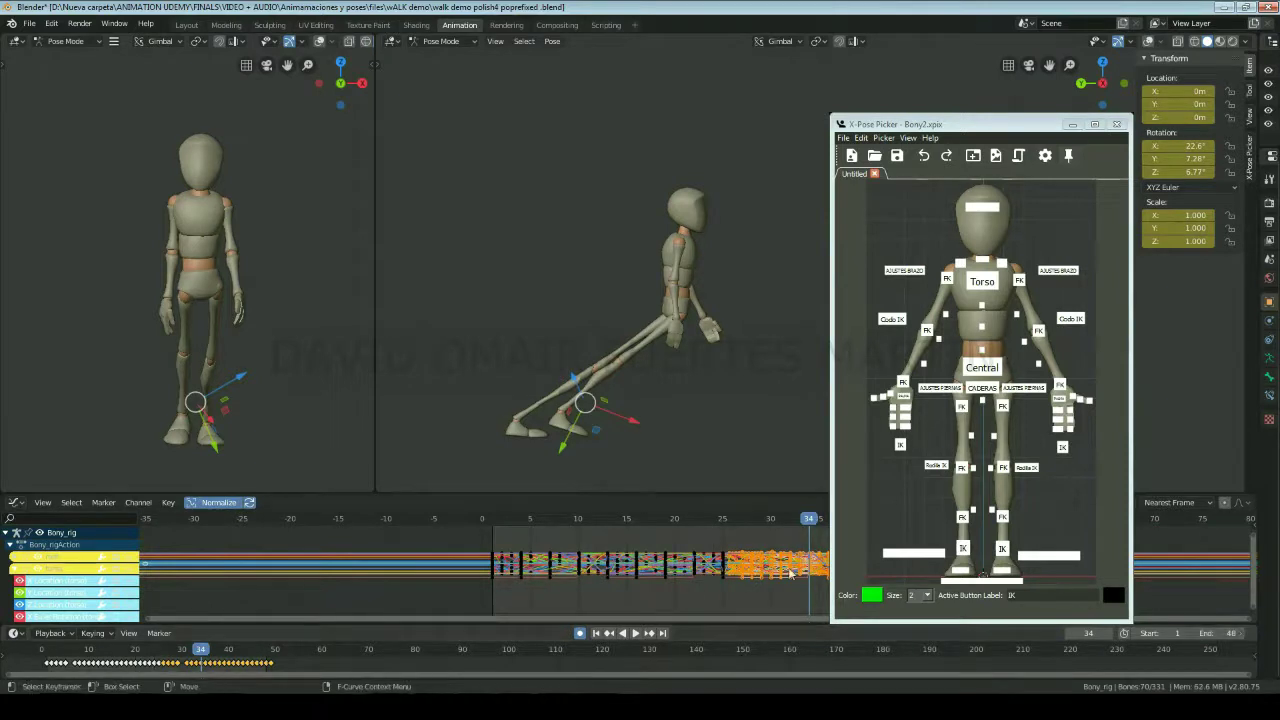
# Step: Play the extended 48-frame walk, stop at frame 14, and deselect all rig controls
pyautogui.moveTo(681, 580); pyautogui.dragTo(521, 580, button='middle')
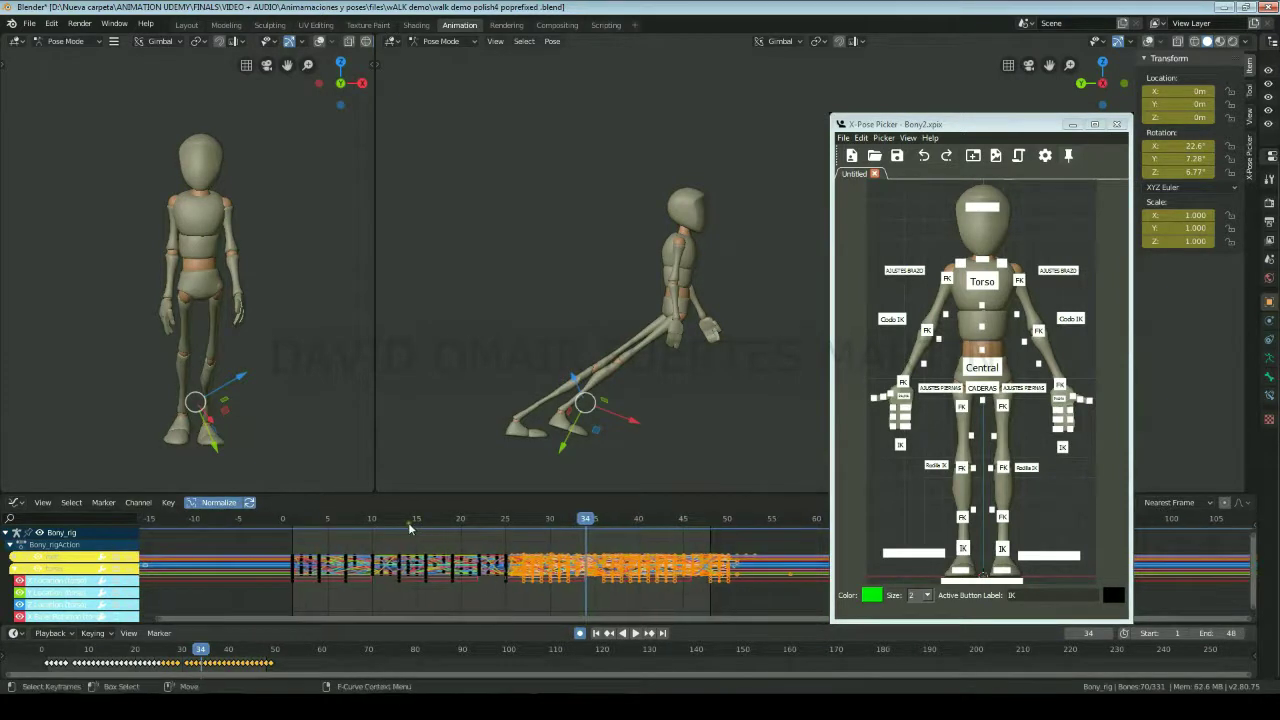
pyautogui.press('space')
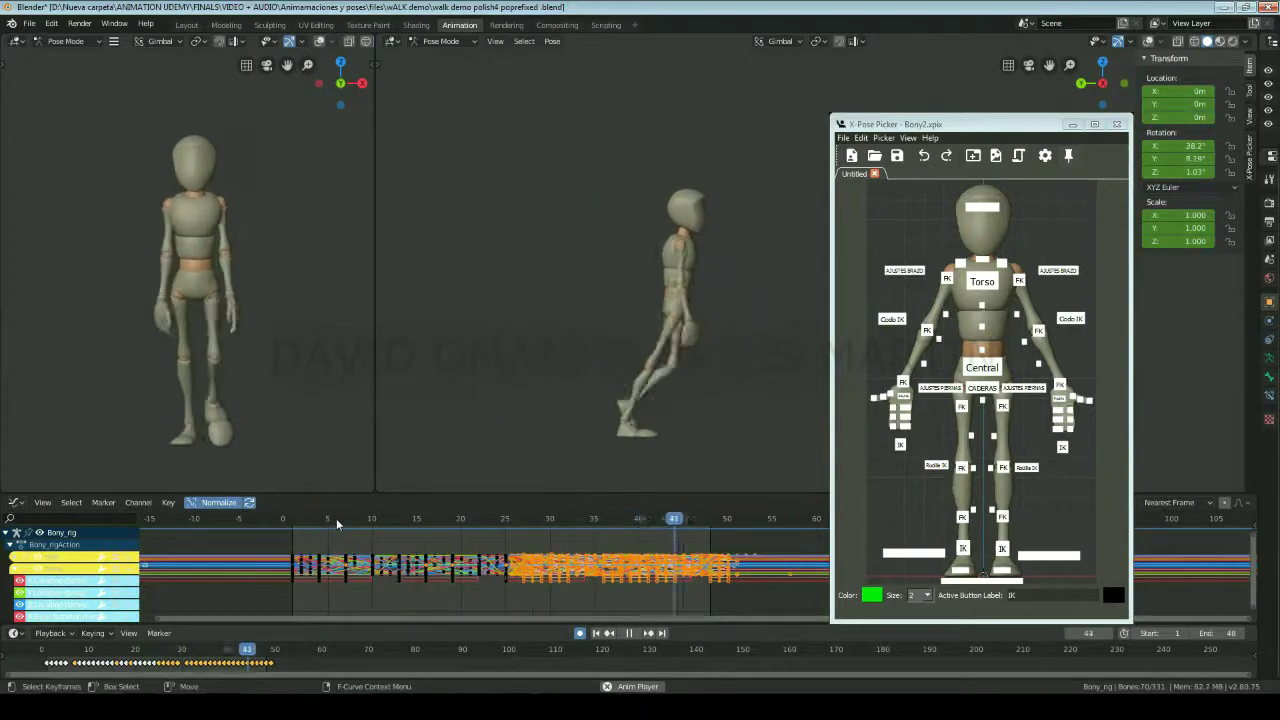
pyautogui.press('space')
pyautogui.click(405, 520)
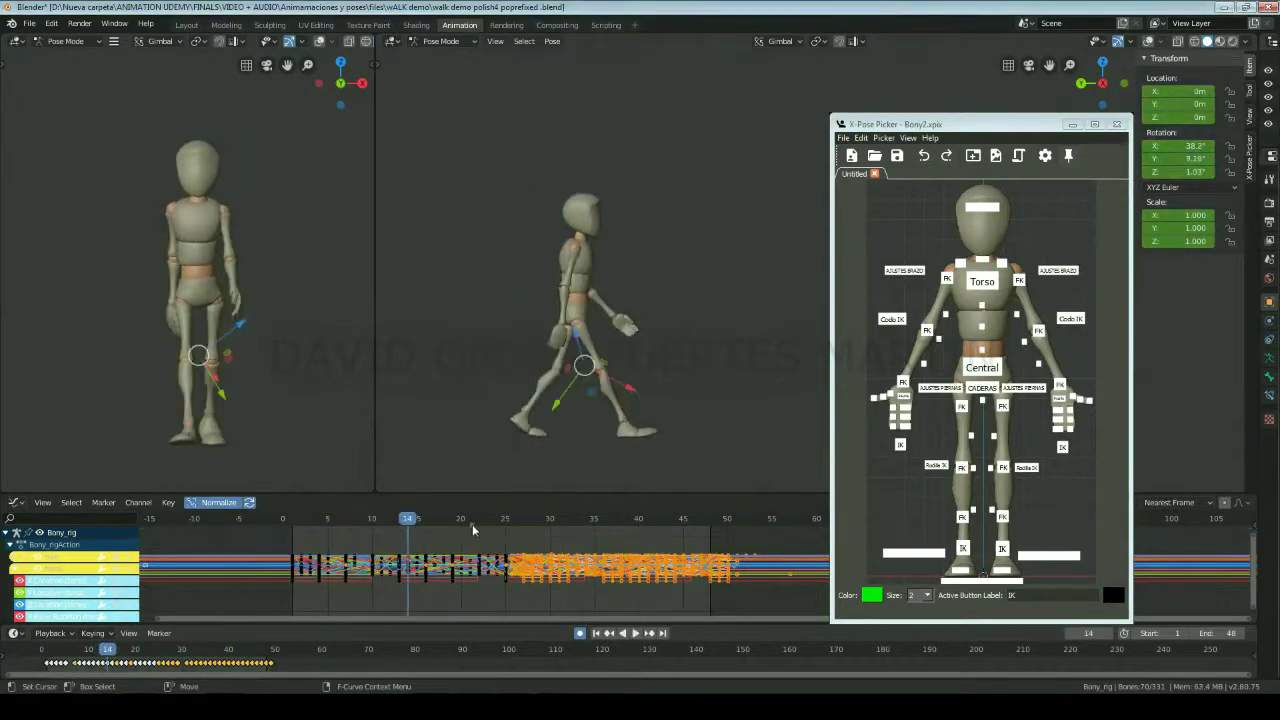
pyautogui.click(881, 495)
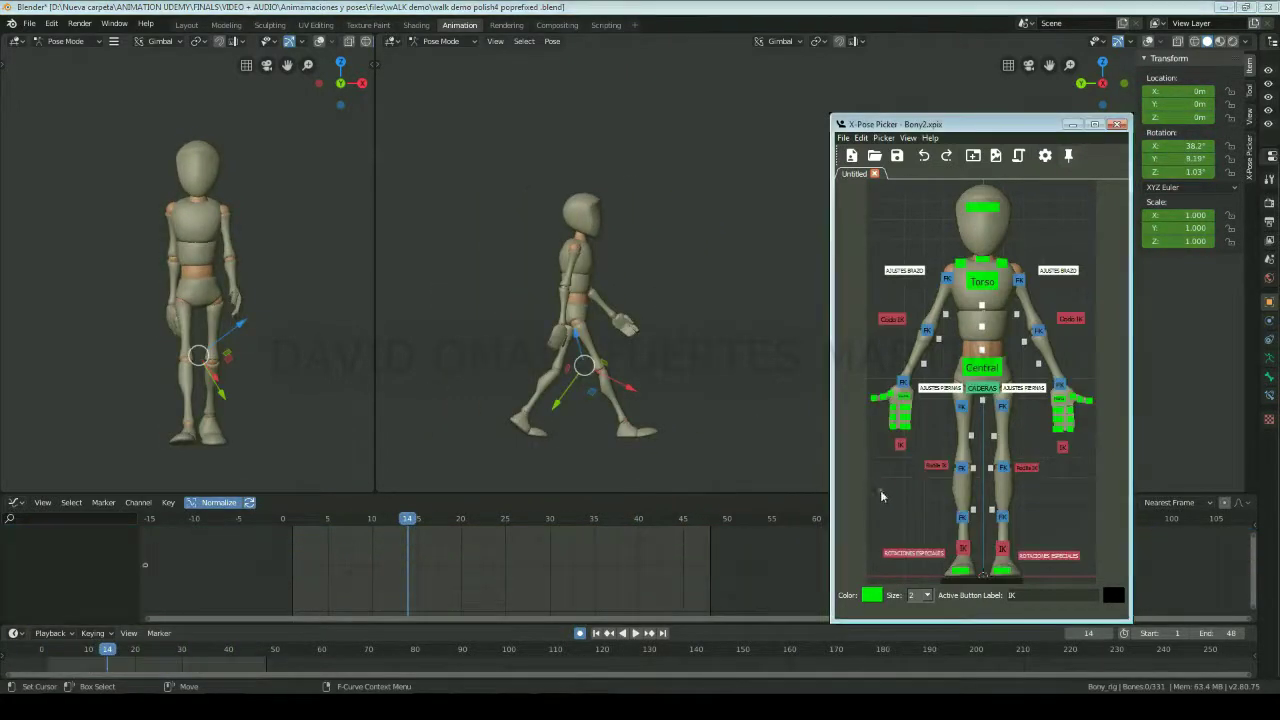
# Step: Select the right foot IK control and its foot_ik.R channel at frame 25
pyautogui.click(981, 368)
pyautogui.press('Up')
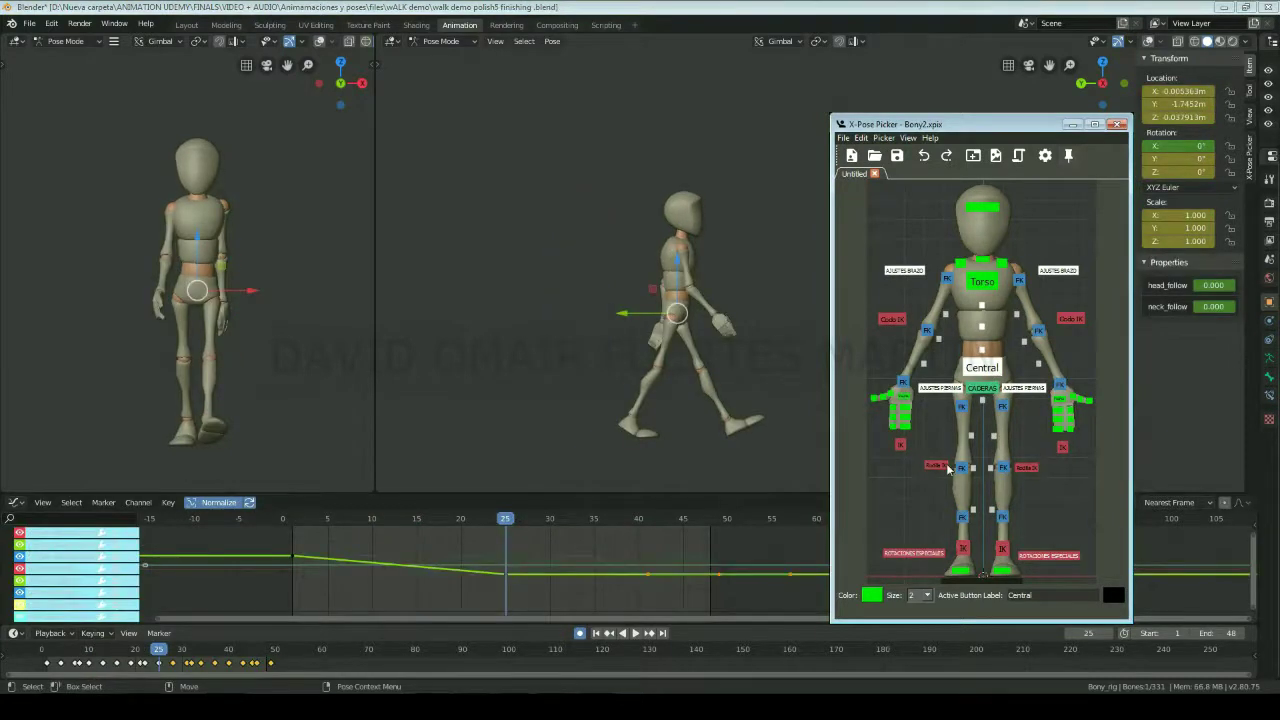
pyautogui.click(945, 467)
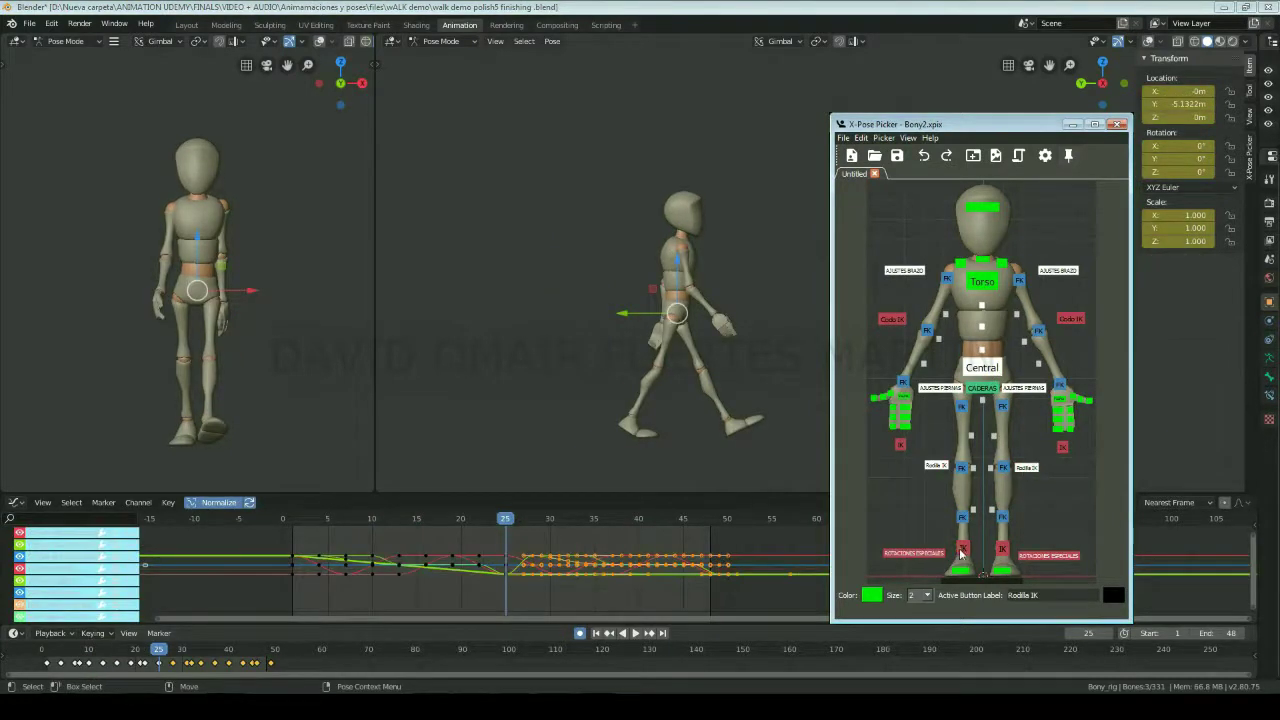
pyautogui.keyDown('shift'); pyautogui.click(1003, 549); pyautogui.keyUp('shift')
pyautogui.click(58, 558)
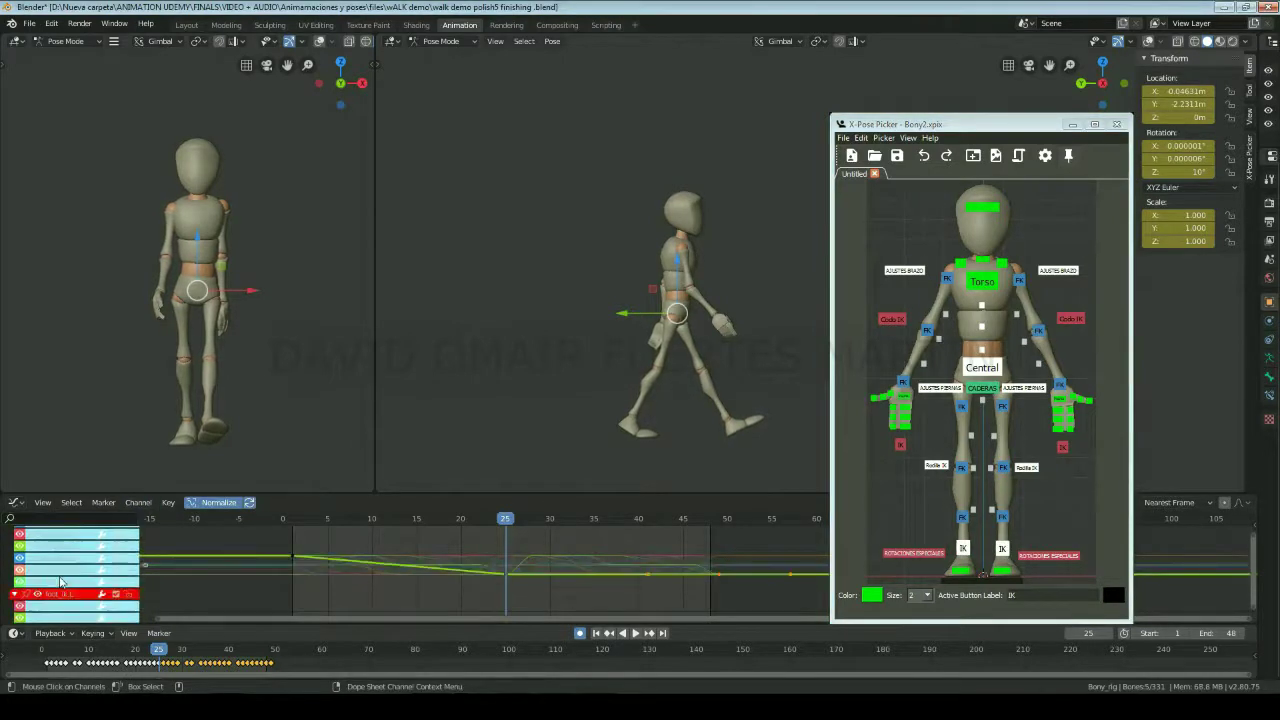
pyautogui.click(63, 575)
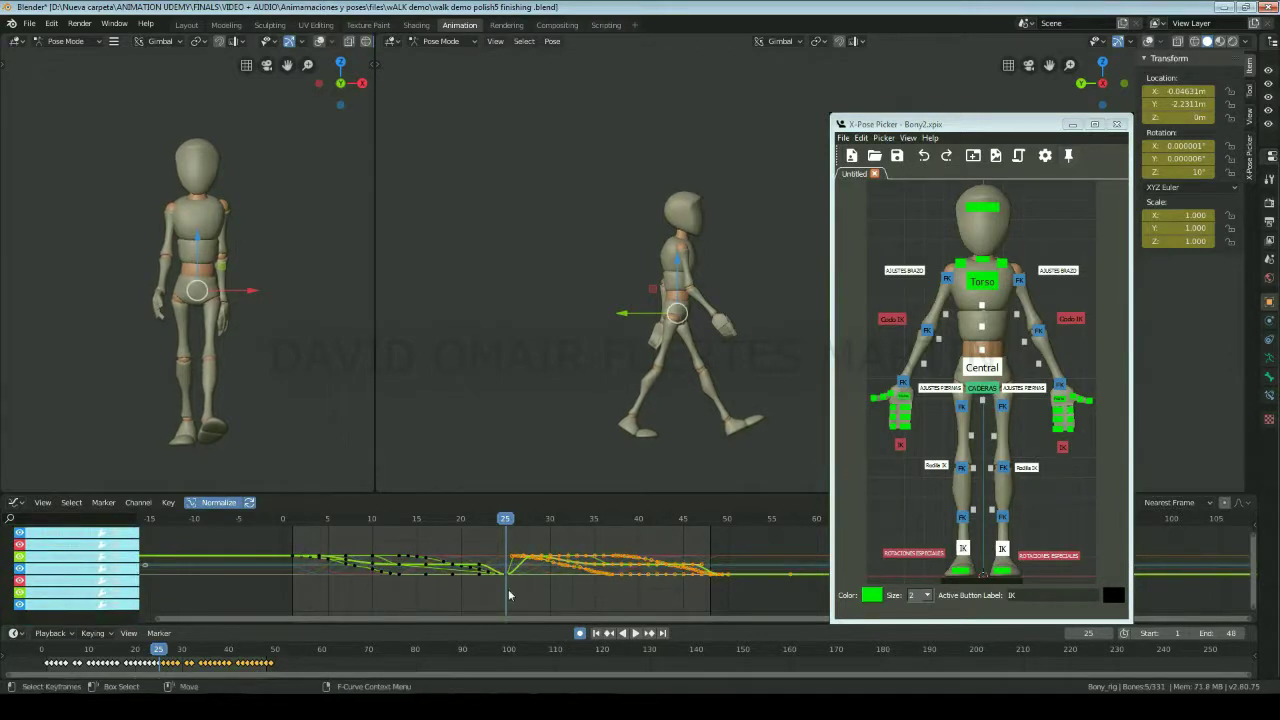
# Step: Lower the later foot_ik.R keyframes and play the walk to check the foot
pyautogui.press('Home')
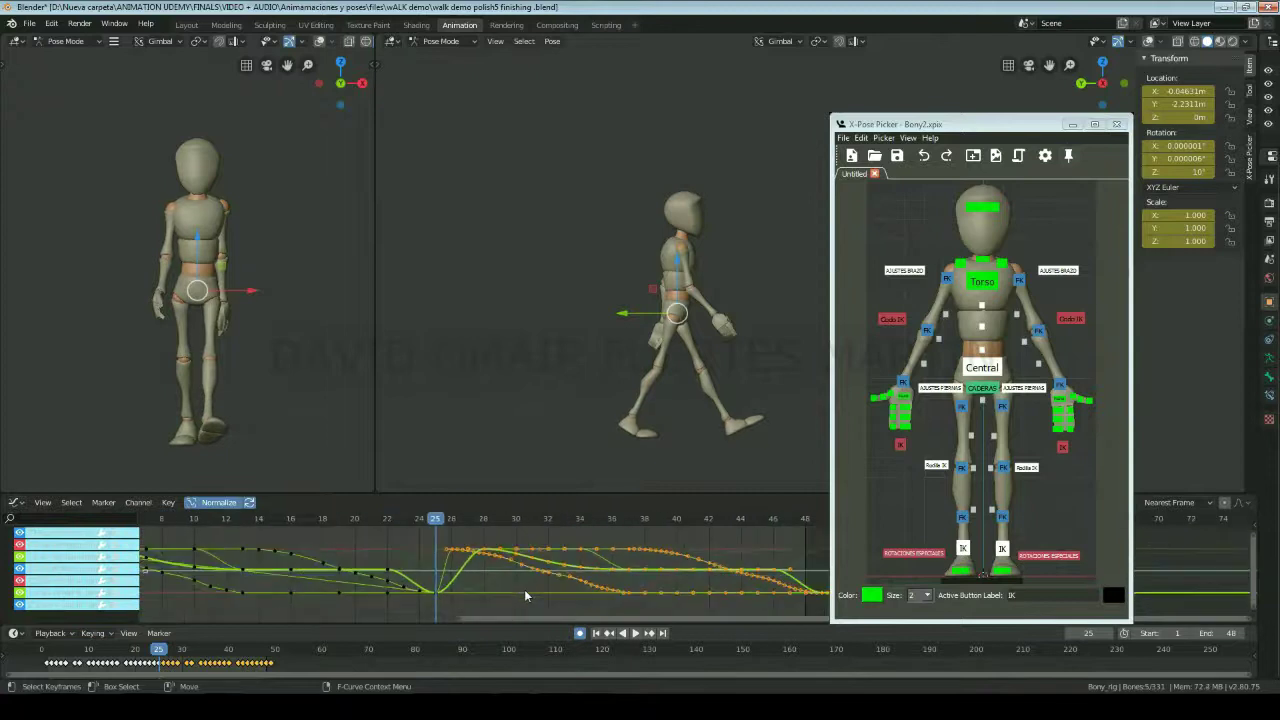
pyautogui.press('g')
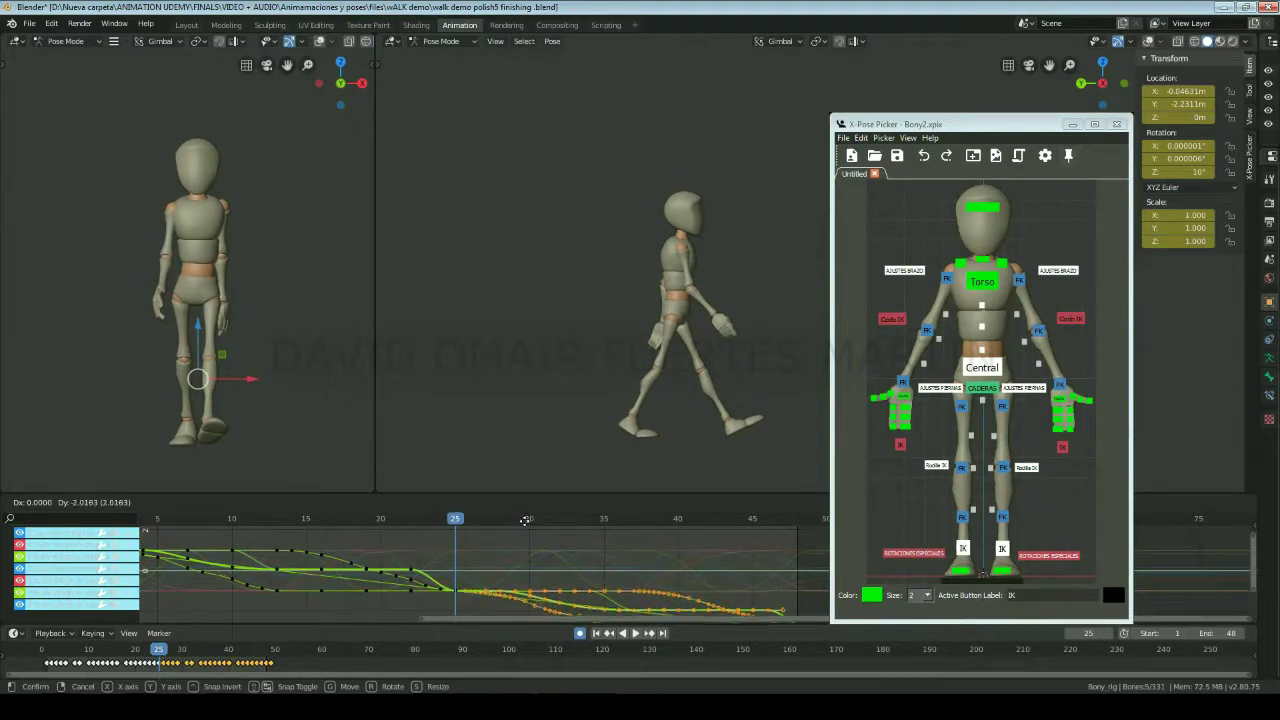
pyautogui.click(525, 520)
pyautogui.press('space')
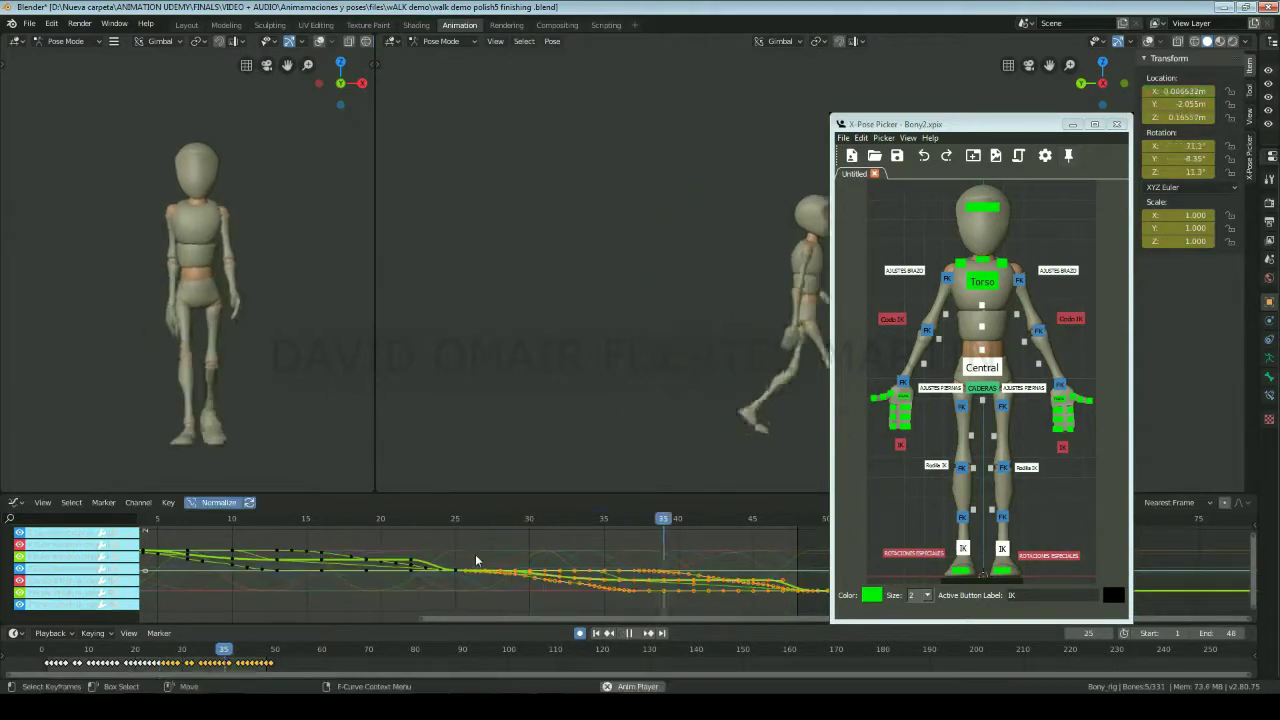
pyautogui.moveTo(985, 124); pyautogui.dragTo(1170, 137)
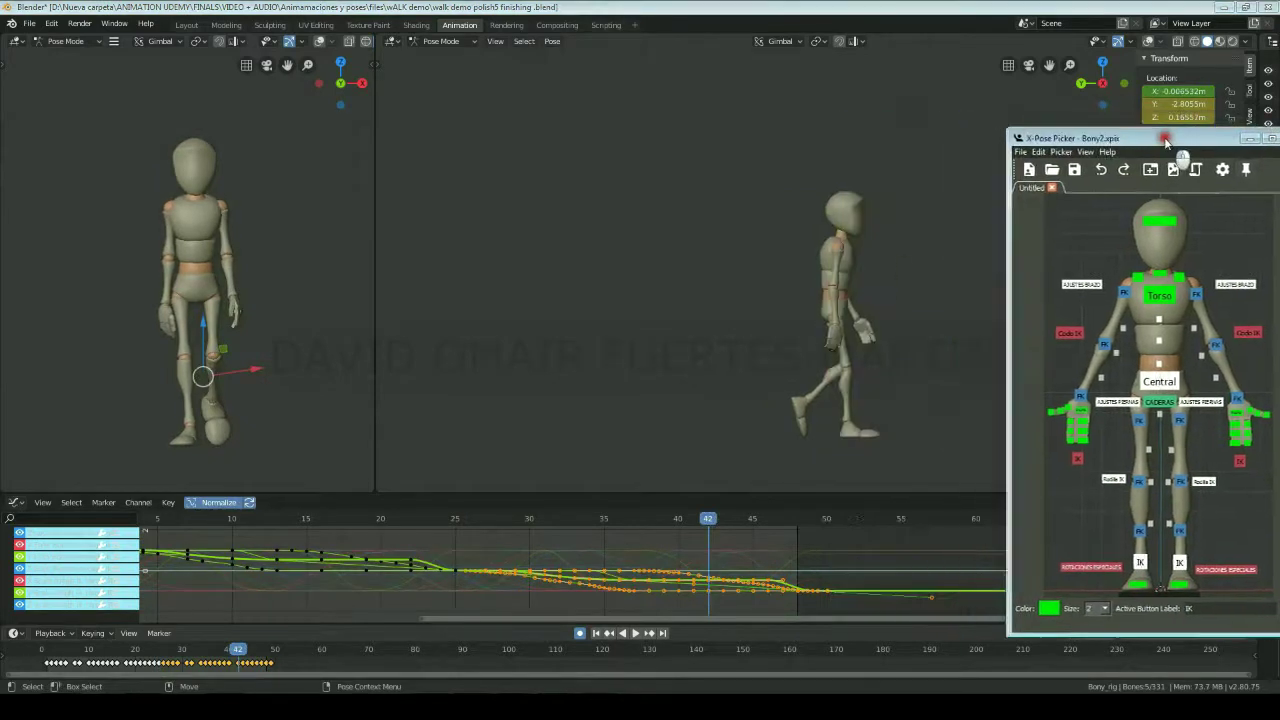
pyautogui.press('space')
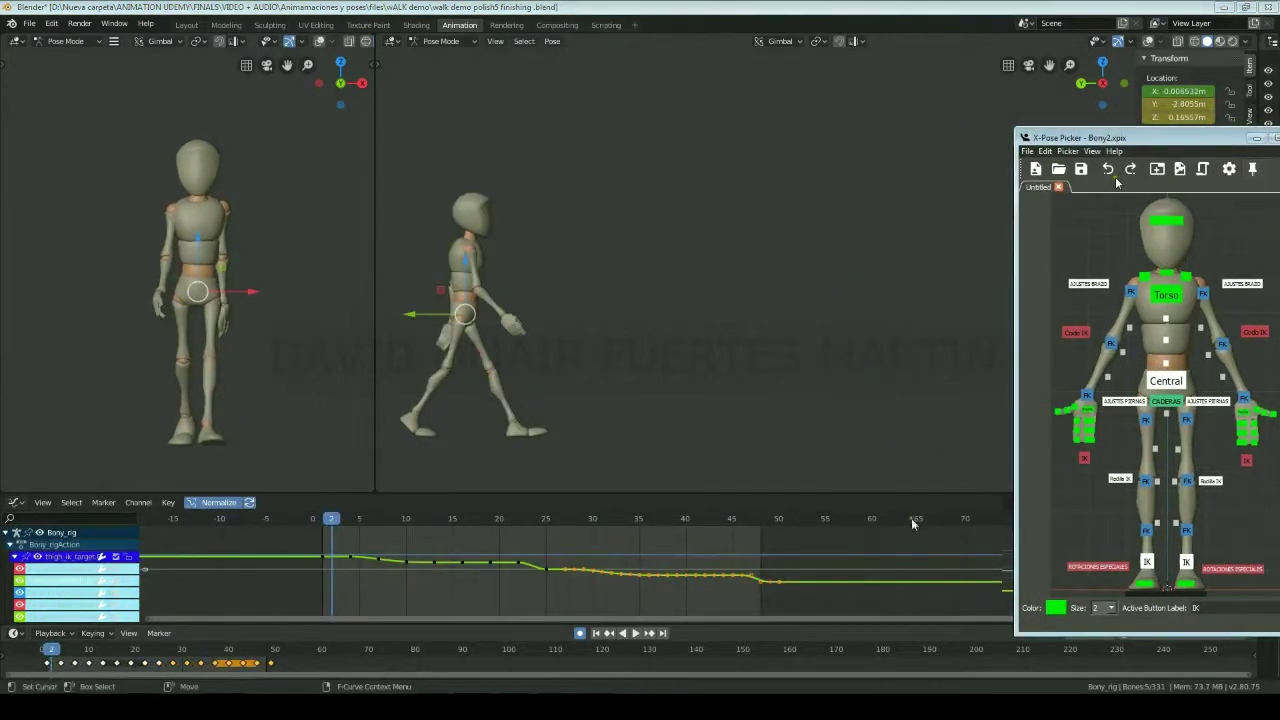
# Step: Select the IK target curve, check the pose at frame 26, and frame all keys
pyautogui.click(564, 368)
pyautogui.scroll(6, 613, 593)
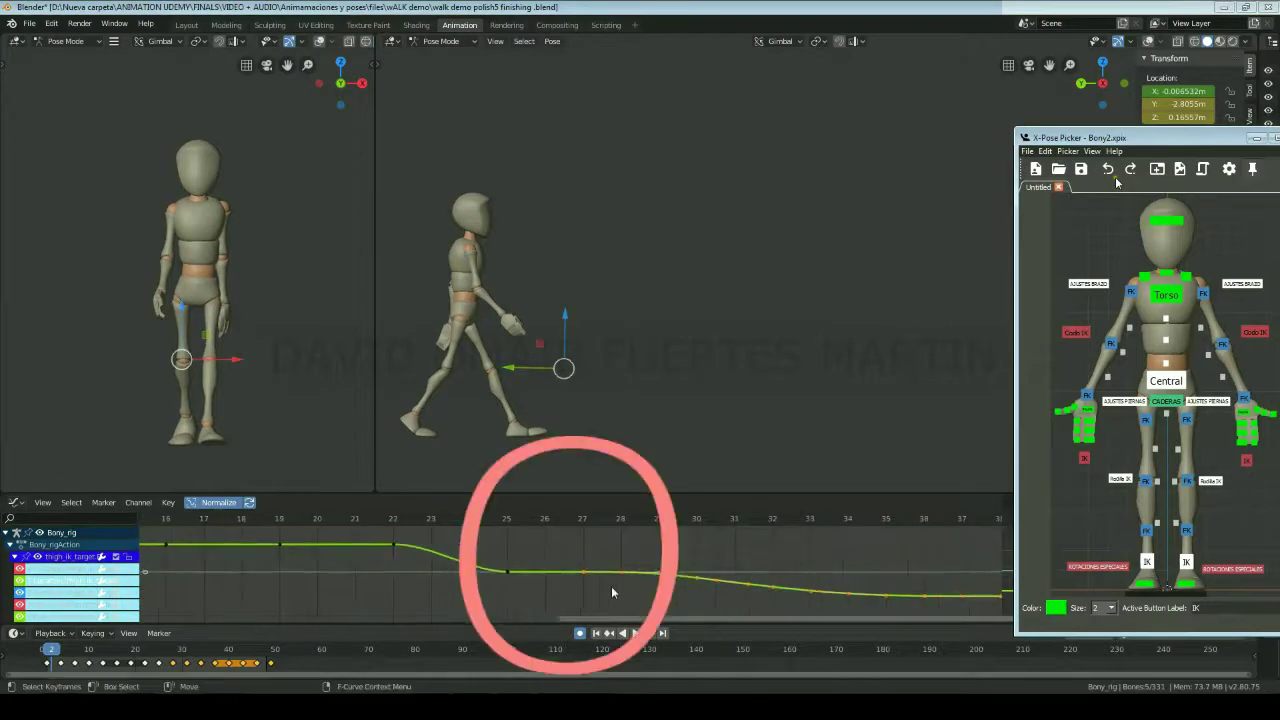
pyautogui.moveTo(525, 535)
pyautogui.mouseDown()
pyautogui.moveTo(651, 529)
pyautogui.moveTo(567, 528)
pyautogui.mouseUp()
pyautogui.scroll(-1, 423, 577)
pyautogui.press('Home')
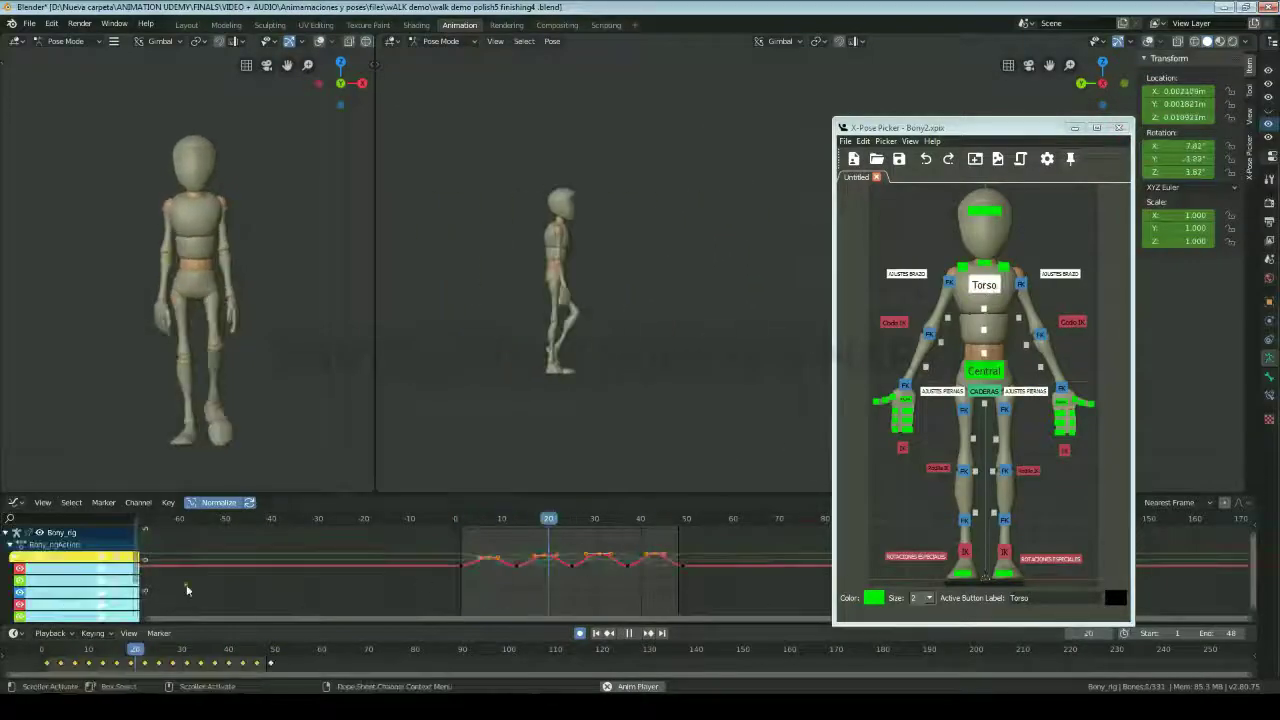
# Step: Select the Central hips control and some of its keys, stopping at frame 14
pyautogui.click(652, 514)
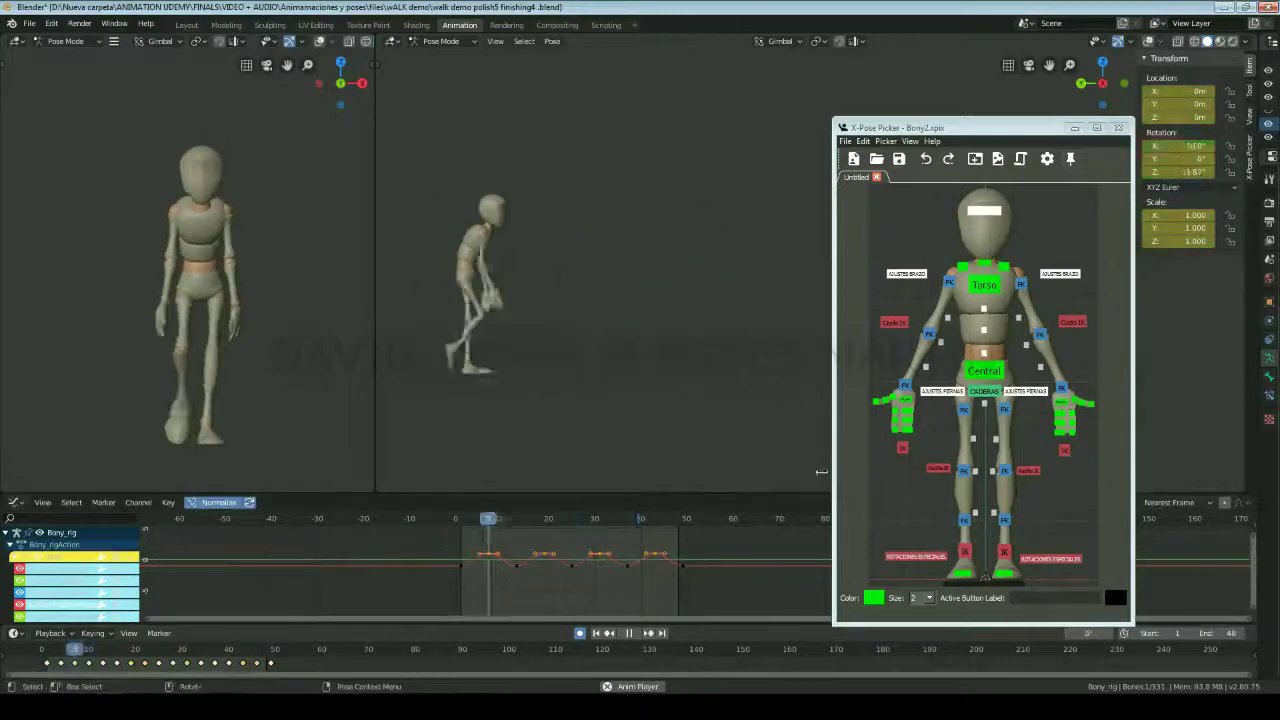
pyautogui.click(984, 371)
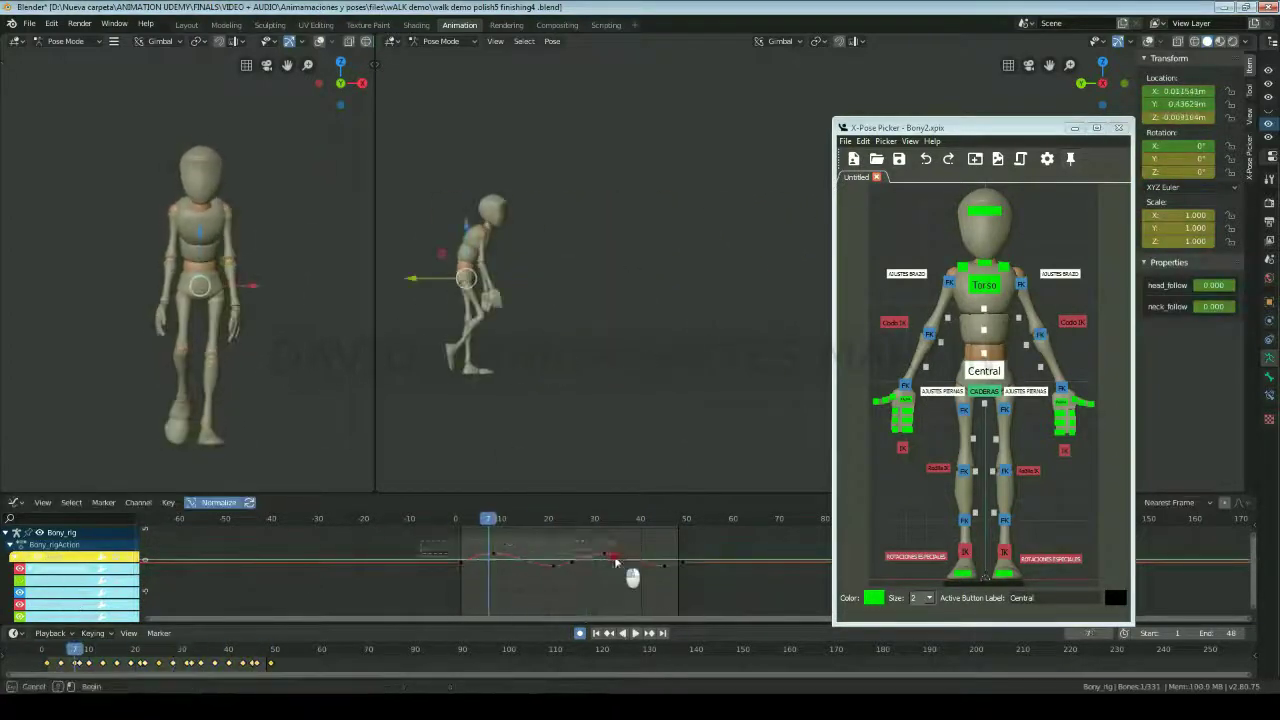
pyautogui.click(570, 558)
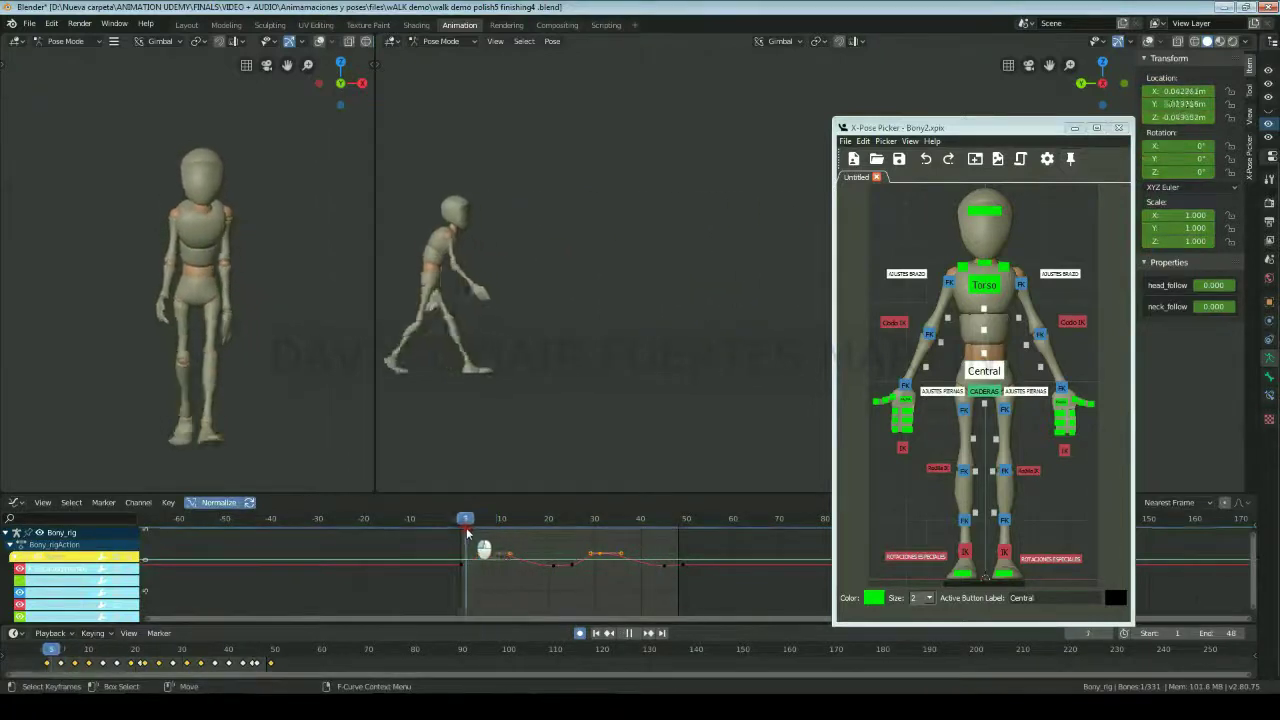
pyautogui.press('space')
# Step: Move the hips along X and replay the walk to check the torso sway
pyautogui.press('space')
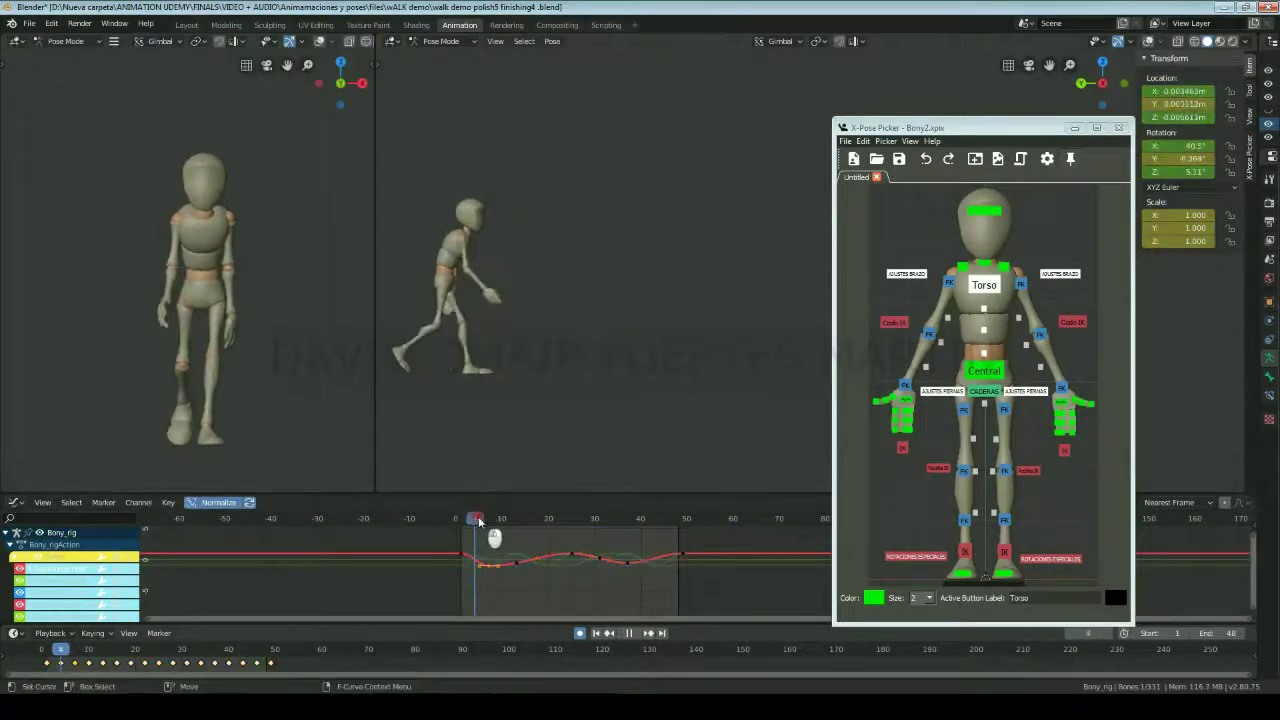
pyautogui.moveTo(478, 516)
pyautogui.mouseDown()
pyautogui.moveTo(577, 510)
pyautogui.moveTo(628, 527)
pyautogui.mouseUp()
pyautogui.press('g')
pyautogui.press('x')
pyautogui.click(258, 268)
pyautogui.click(627, 552)
pyautogui.press('space')
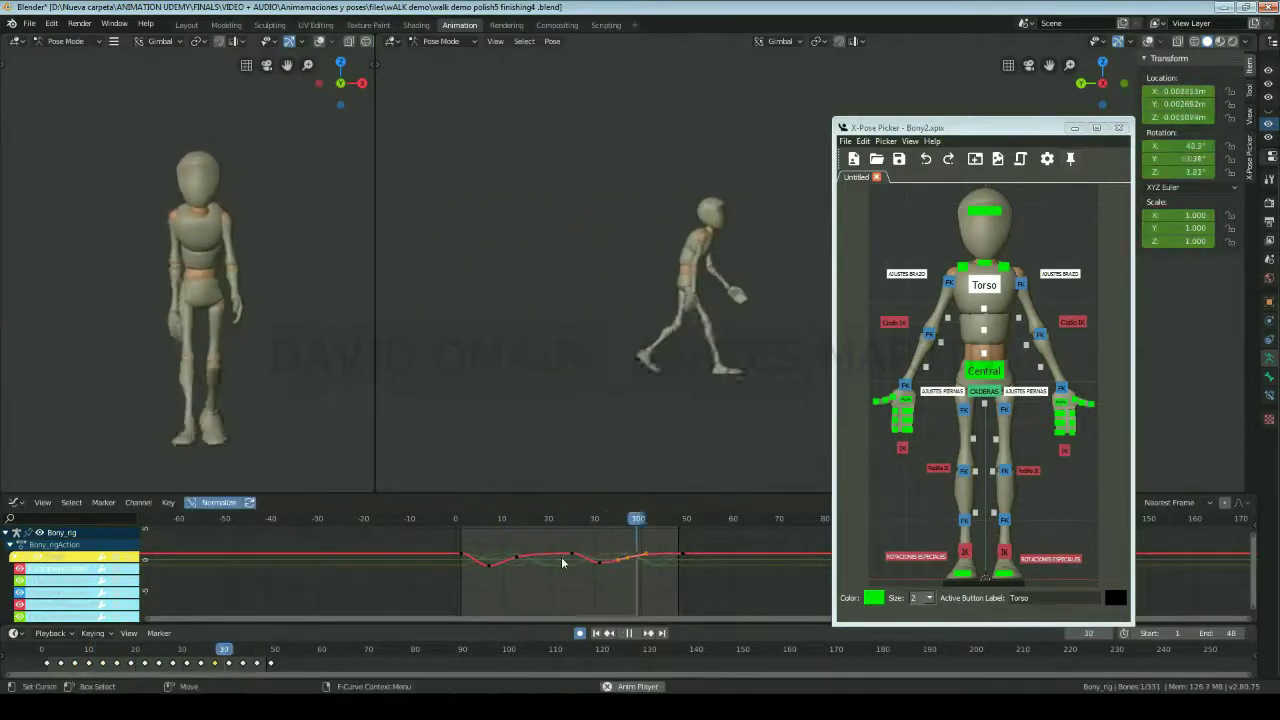
pyautogui.click(984, 370)
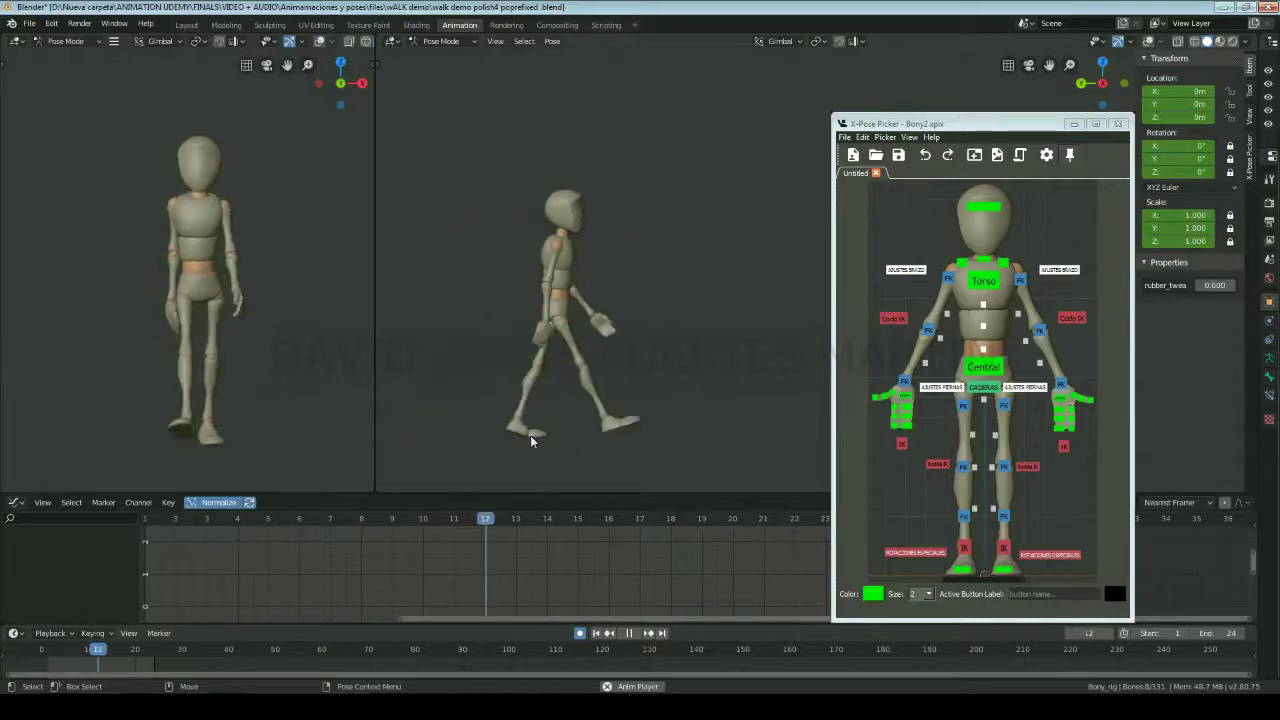
# Step: Stop playback, select every bone of the rig, and go to frame 1
pyautogui.press('space')
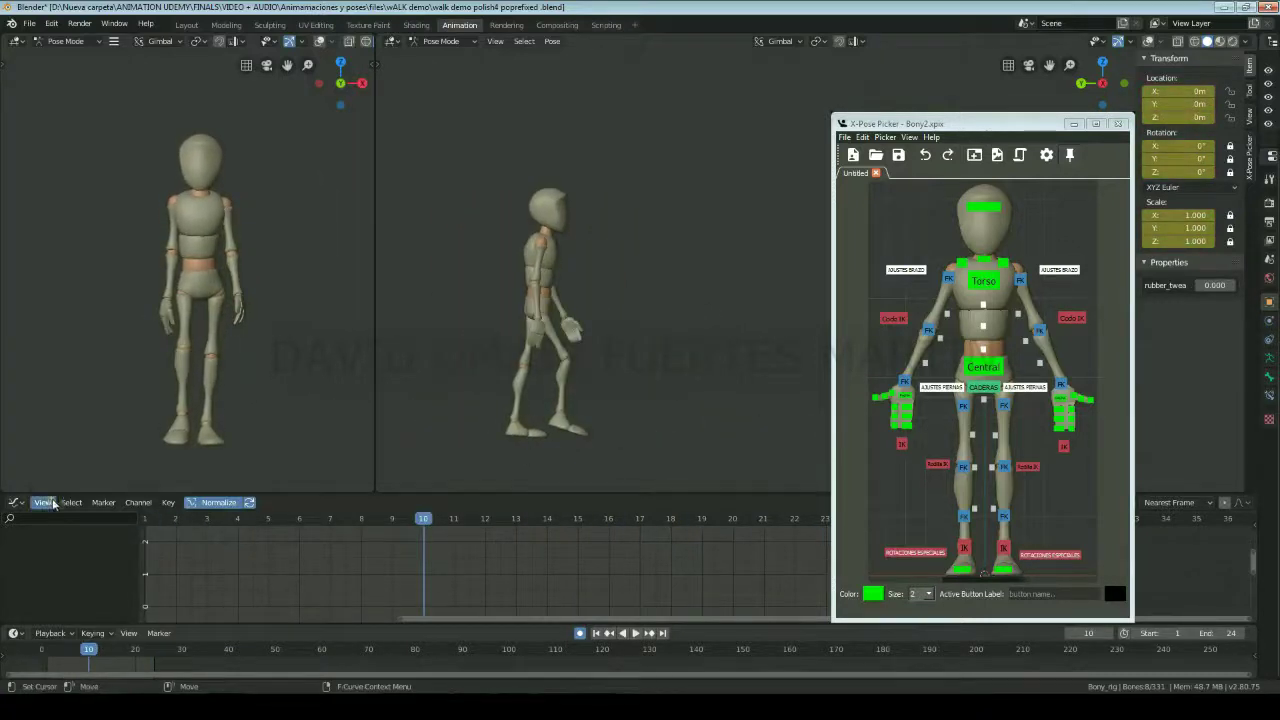
pyautogui.click(42, 502)
pyautogui.click(40, 337)
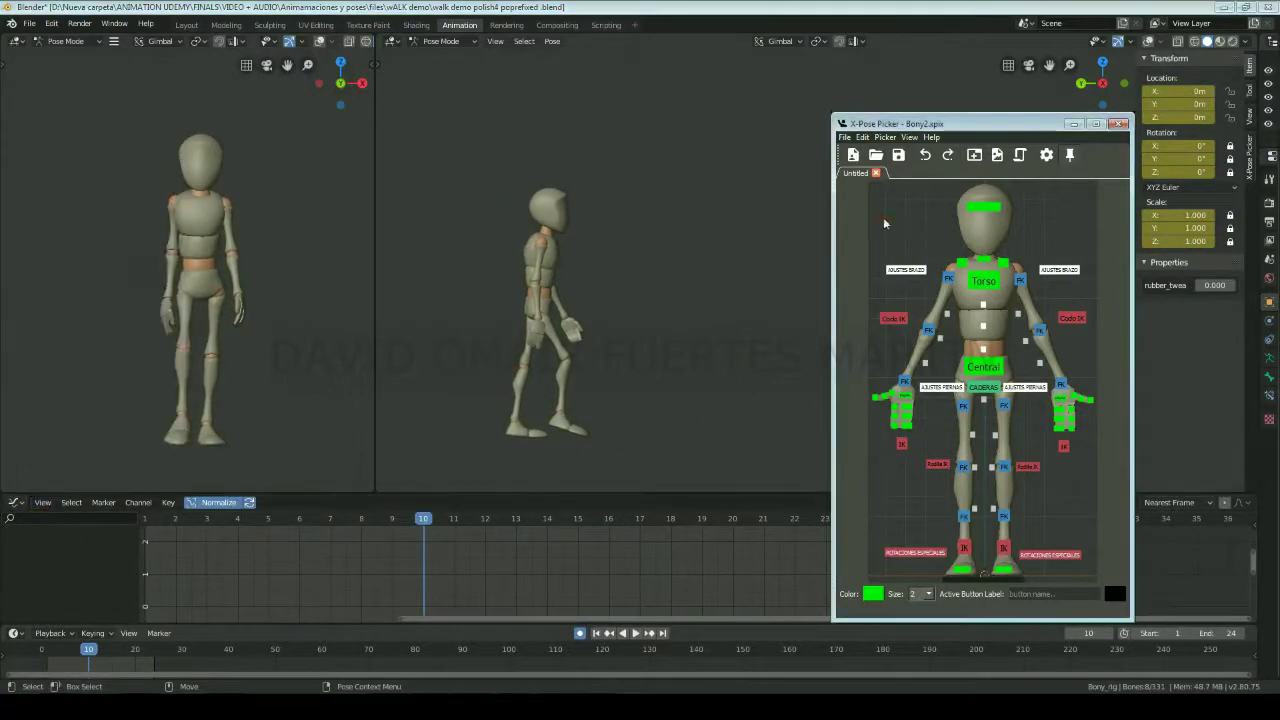
pyautogui.moveTo(883, 217); pyautogui.dragTo(1095, 585)
pyautogui.keyDown('ctrl'); pyautogui.moveTo(664, 550); pyautogui.dragTo(338, 595, button='middle'); pyautogui.keyUp('ctrl')
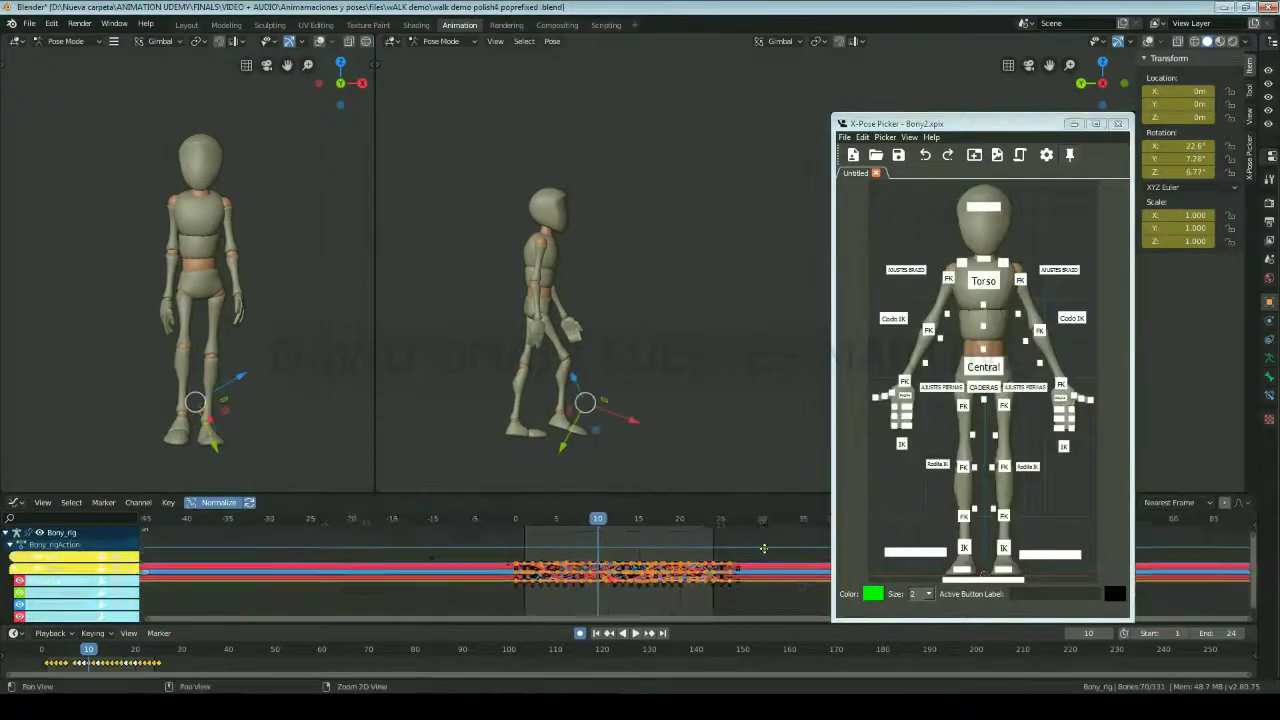
pyautogui.hotkey('shift', 'Left')
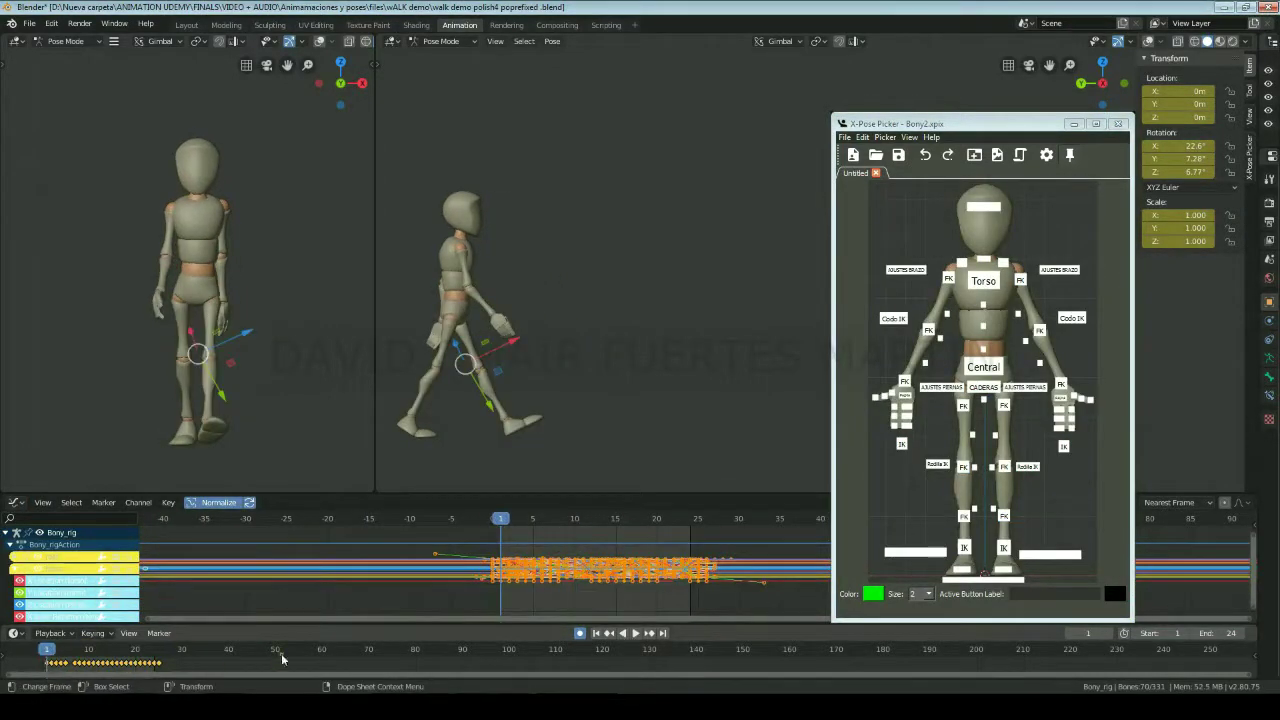
# Step: Stretch the keys so the cycle ends at frame 37, play it, and select the Central hips
pyautogui.click(225, 670)
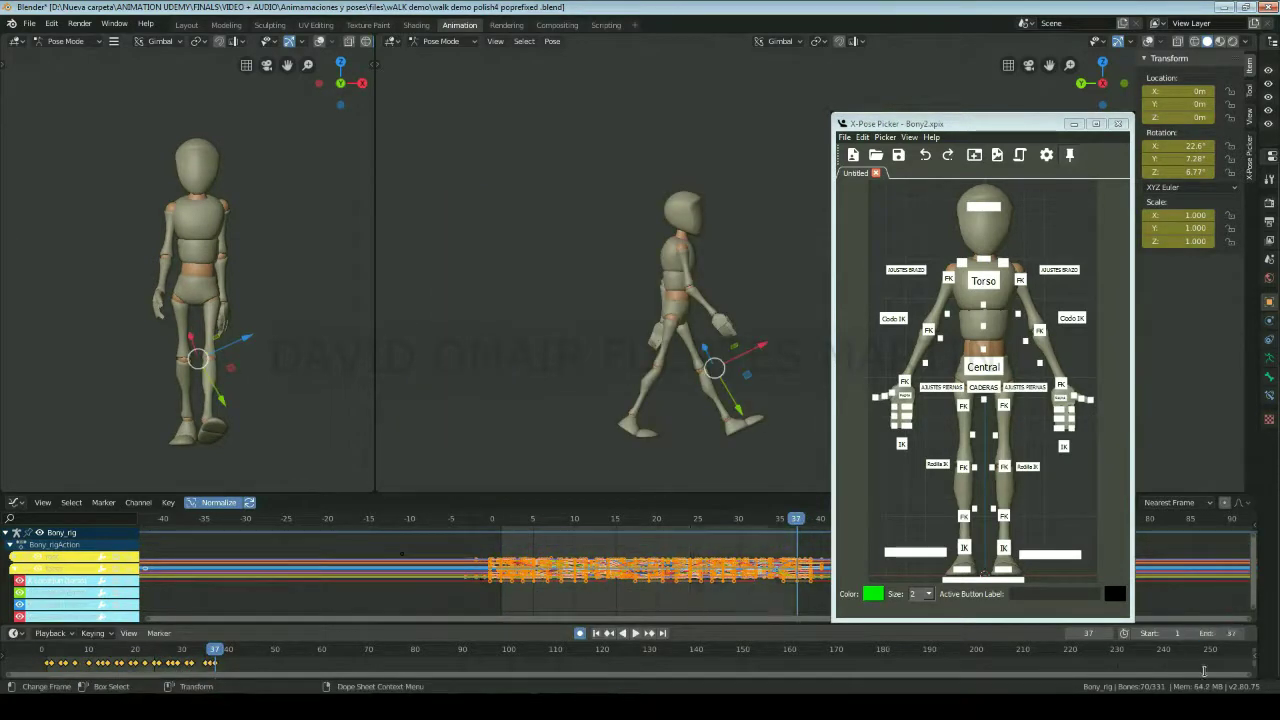
pyautogui.press('space')
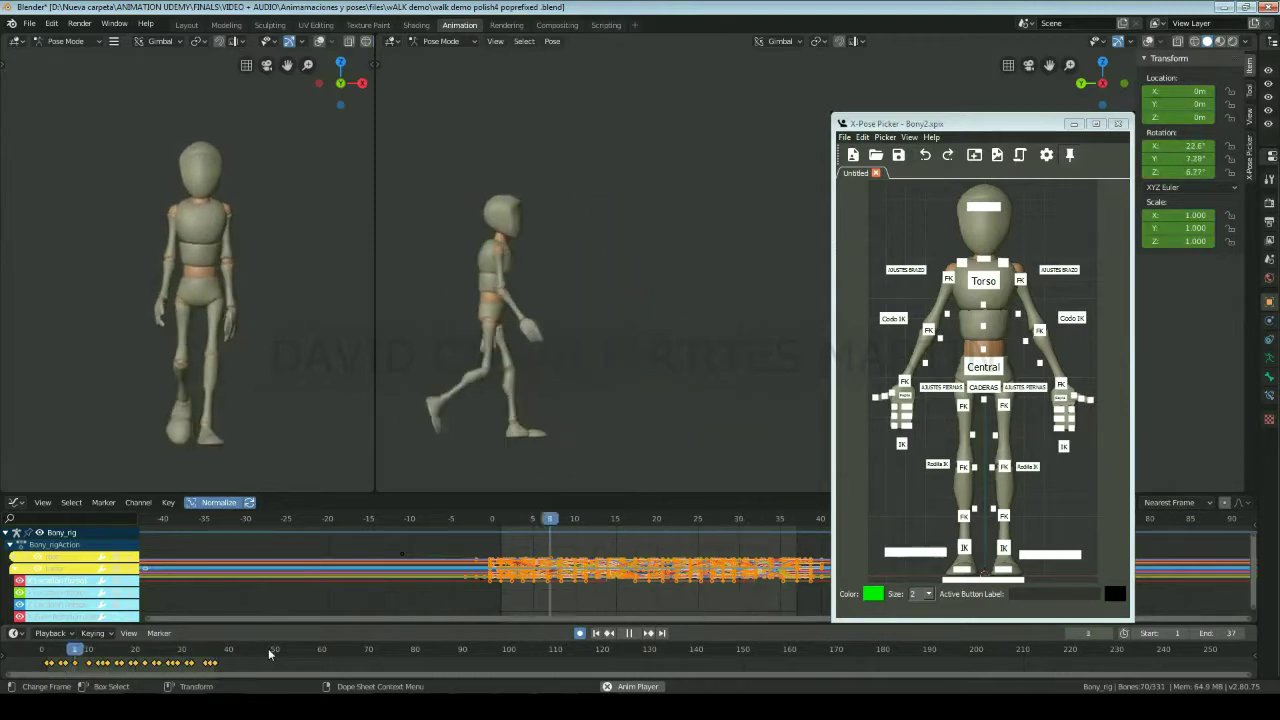
pyautogui.press('space')
pyautogui.click(983, 366)
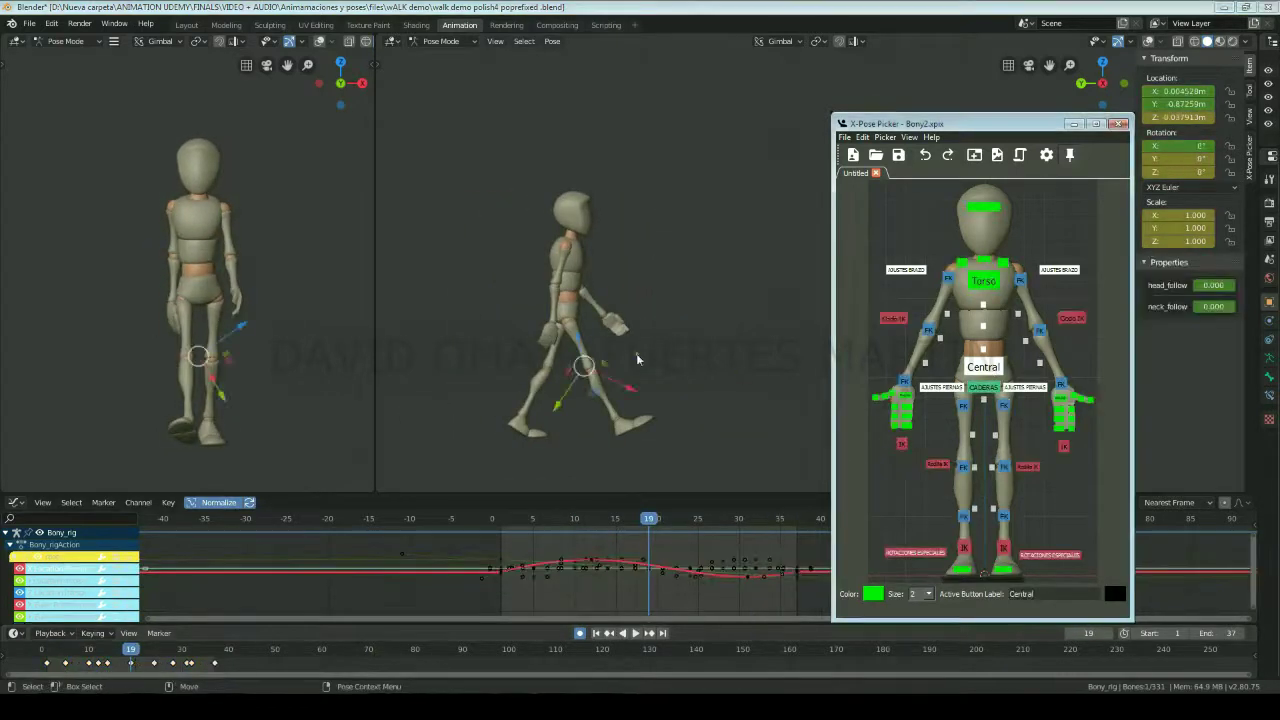
pyautogui.rightClick(67, 573)
pyautogui.click(95, 316)
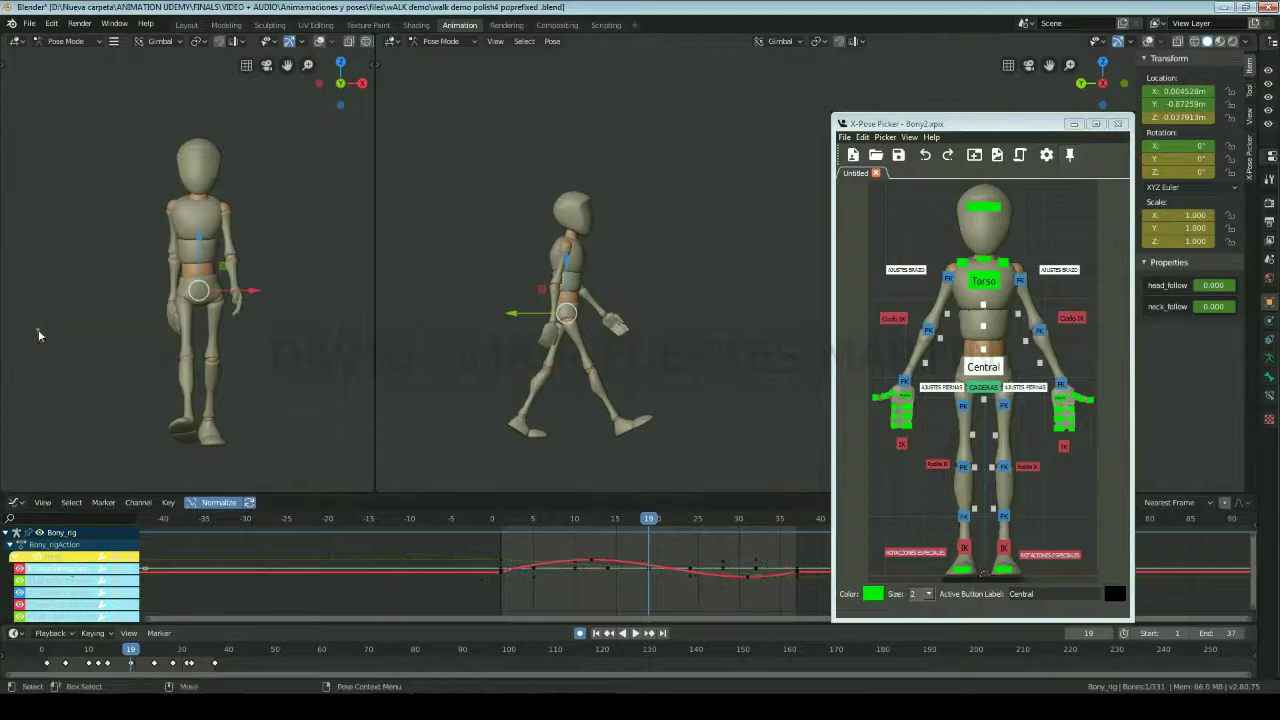
pyautogui.rightClick(38, 329)
pyautogui.click(95, 347)
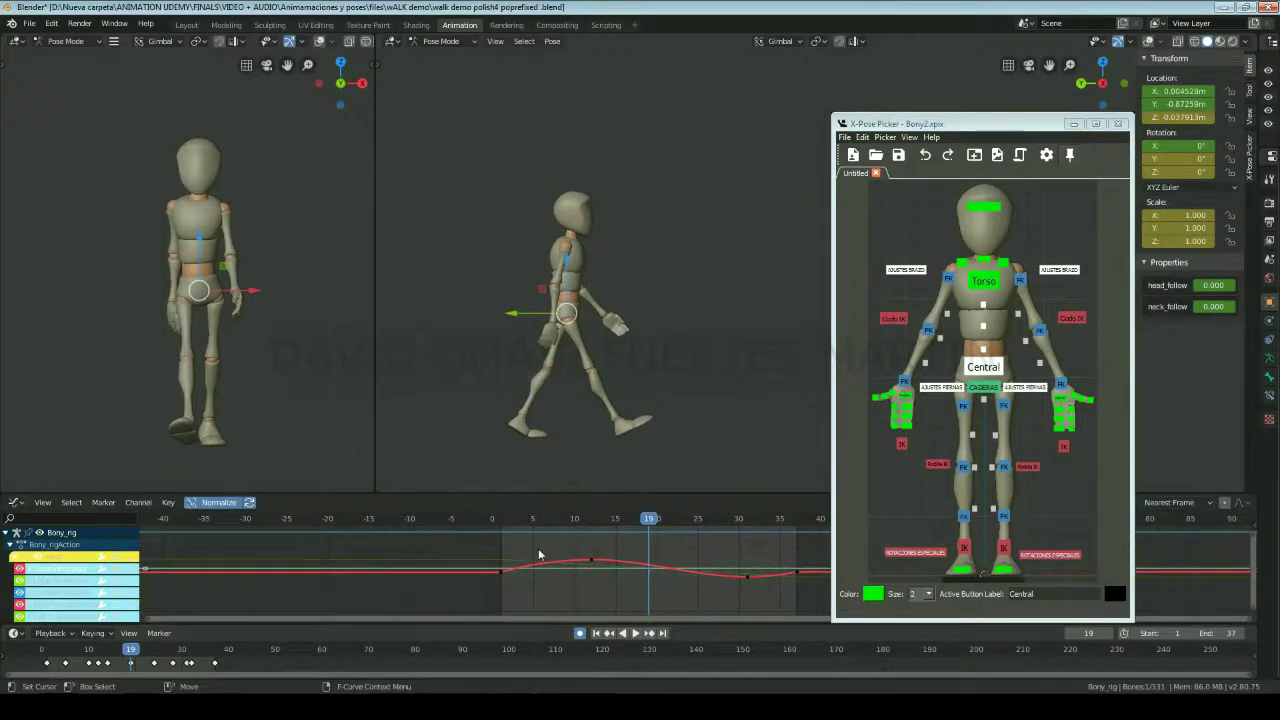
# Step: Select the Central hips keys and key X location 0.02 at frame 12, -0.02 at frame 31
pyautogui.moveTo(617, 571); pyautogui.dragTo(617, 571)
pyautogui.click(591, 520)
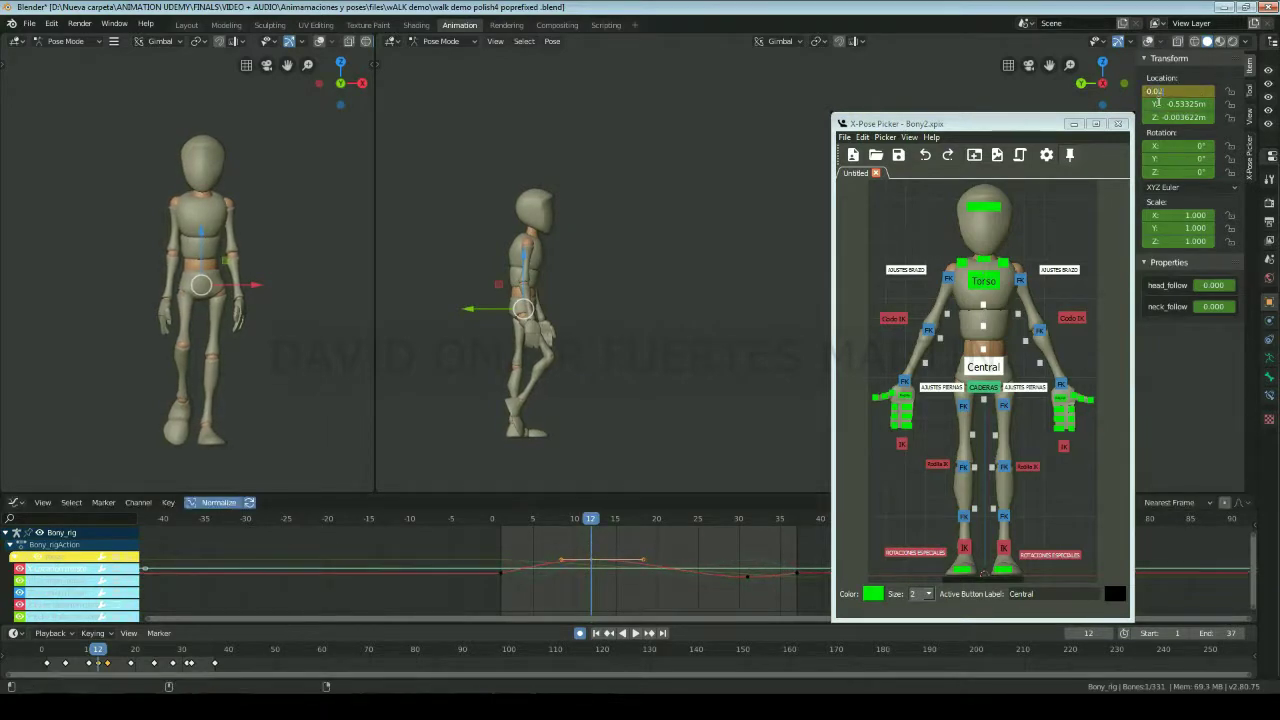
pyautogui.moveTo(656, 520); pyautogui.dragTo(746, 520)
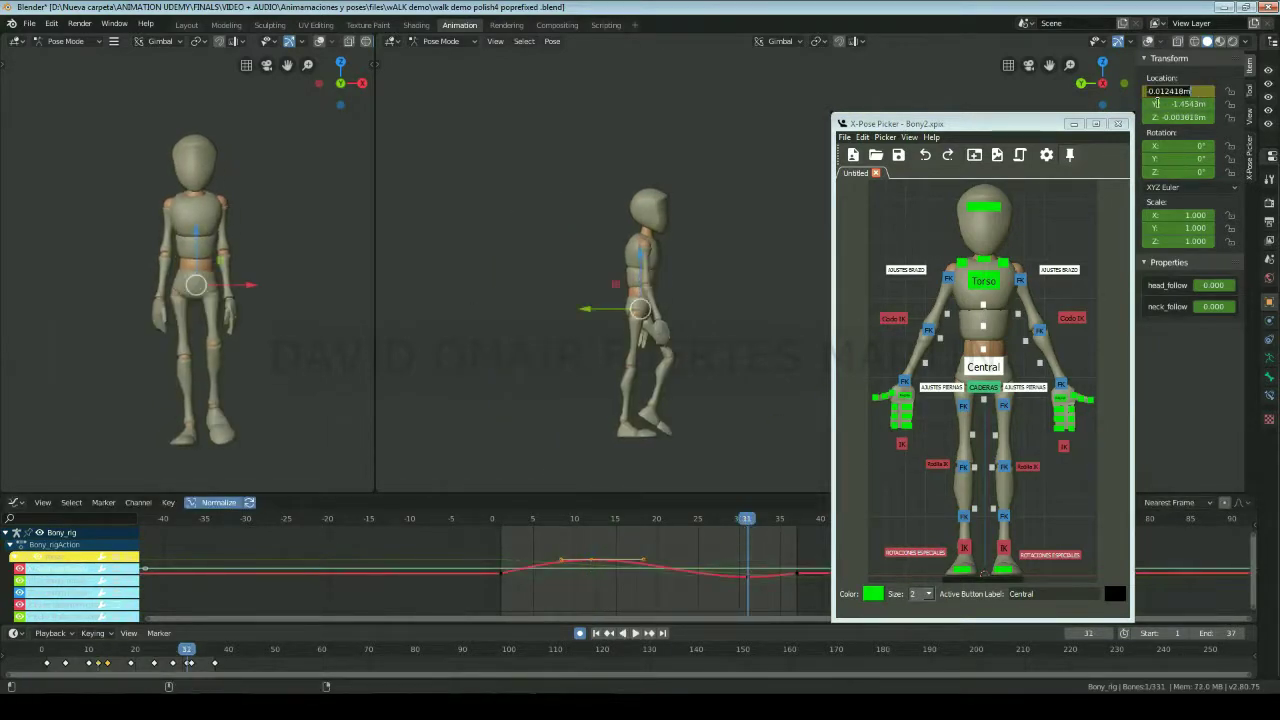
pyautogui.write('2')
pyautogui.press('Return')
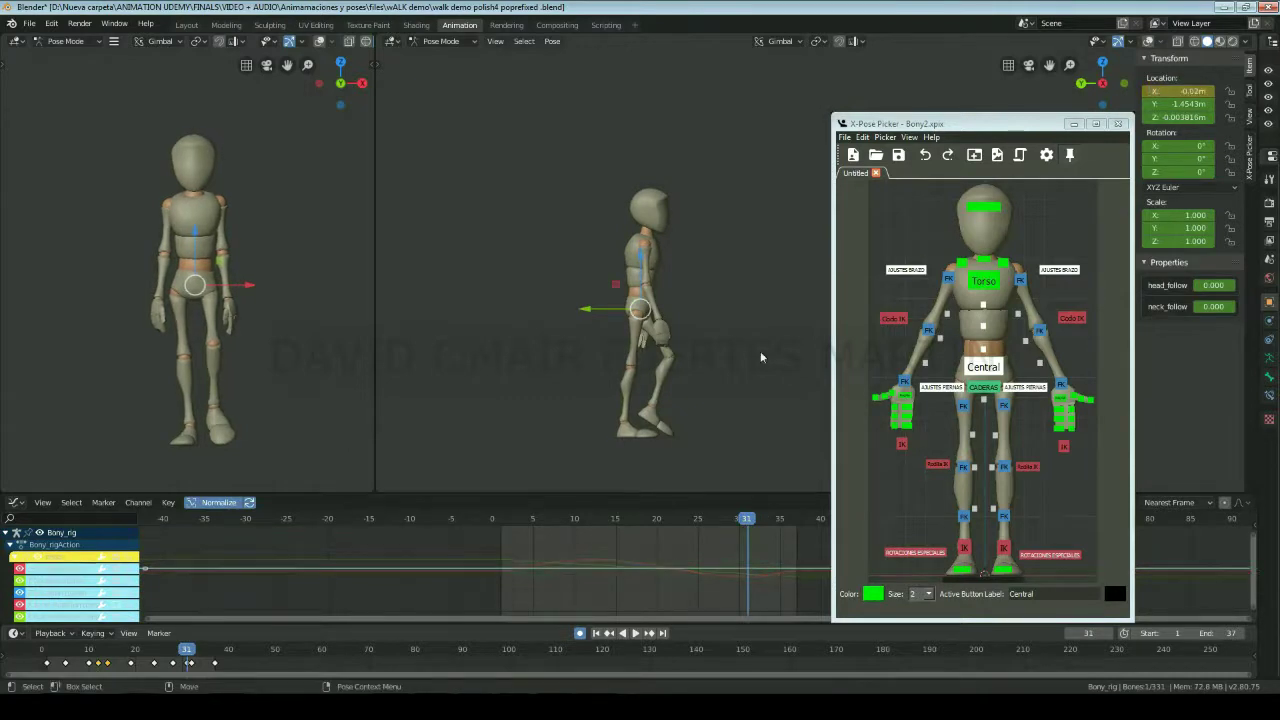
pyautogui.click(660, 283)
# Step: Isolate one Torso rotation curve and scale all its keys vertically by about 1.68
pyautogui.press('r')
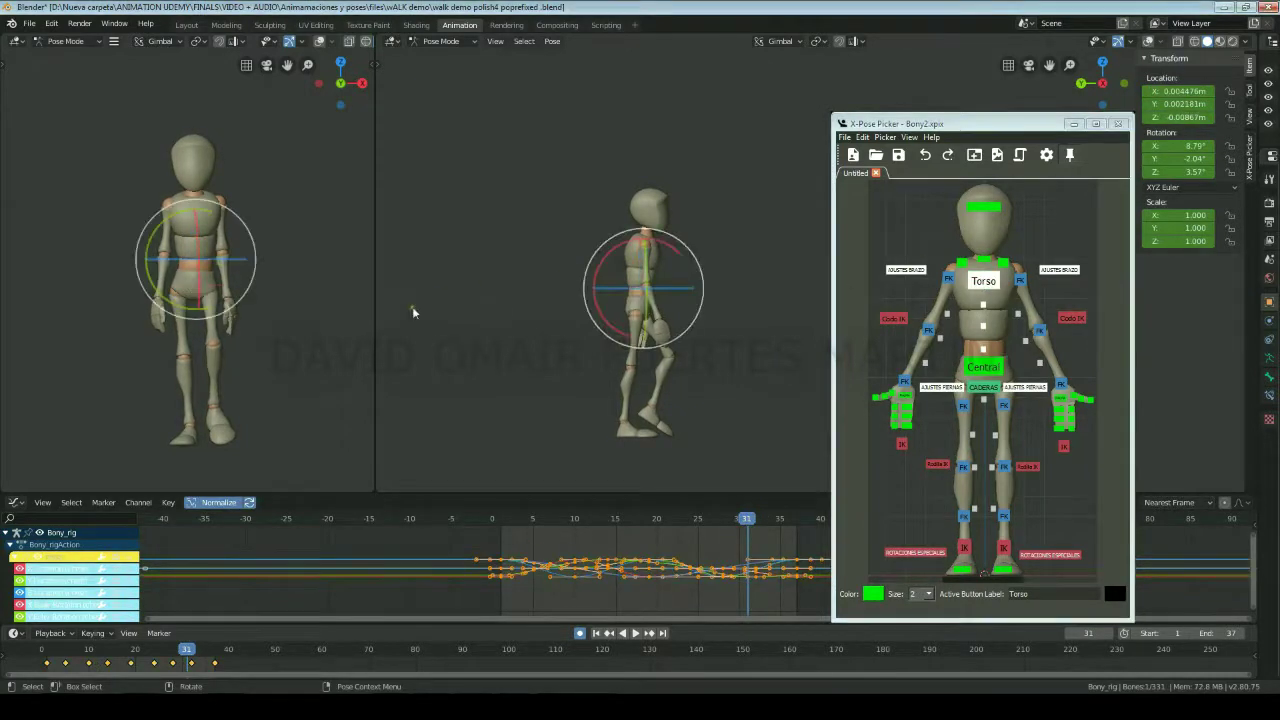
pyautogui.click(113, 597)
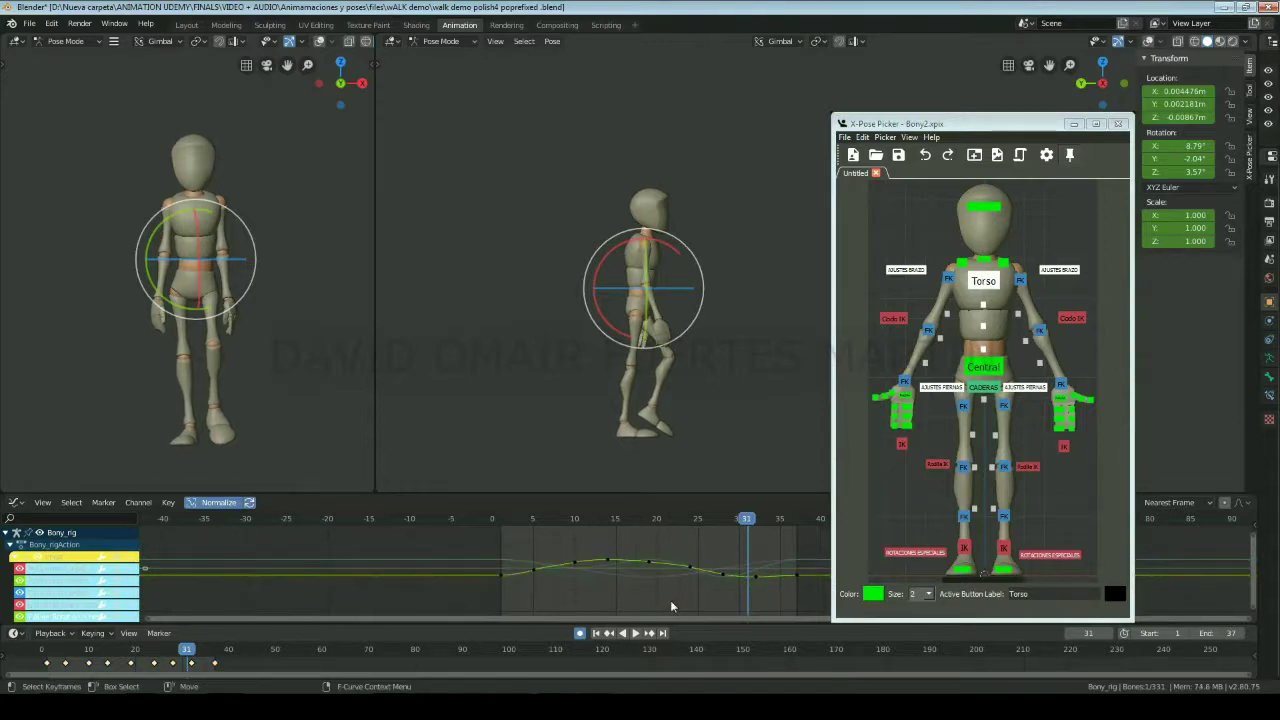
pyautogui.moveTo(467, 537); pyautogui.dragTo(790, 598)
pyautogui.press('s')
pyautogui.press('y')
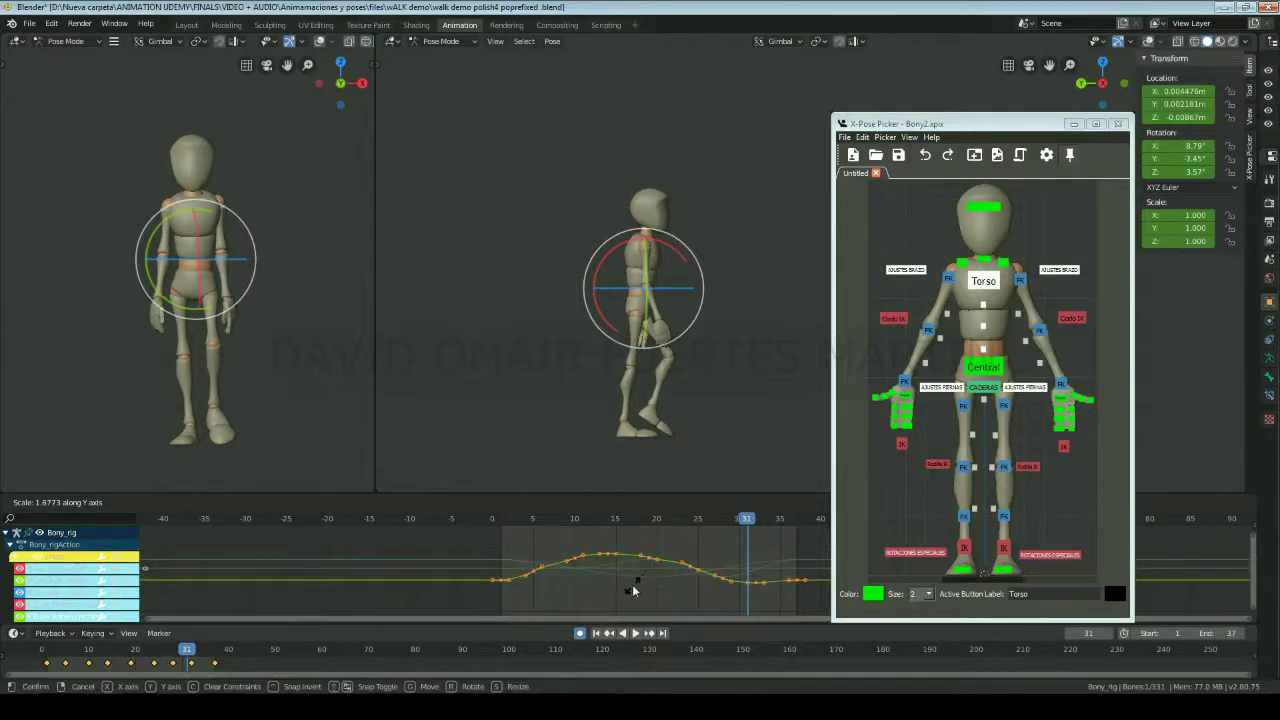
pyautogui.click(633, 590)
# Step: Isolate the upper arm FK curves for both arms and move all their keyframes
pyautogui.click(948, 277)
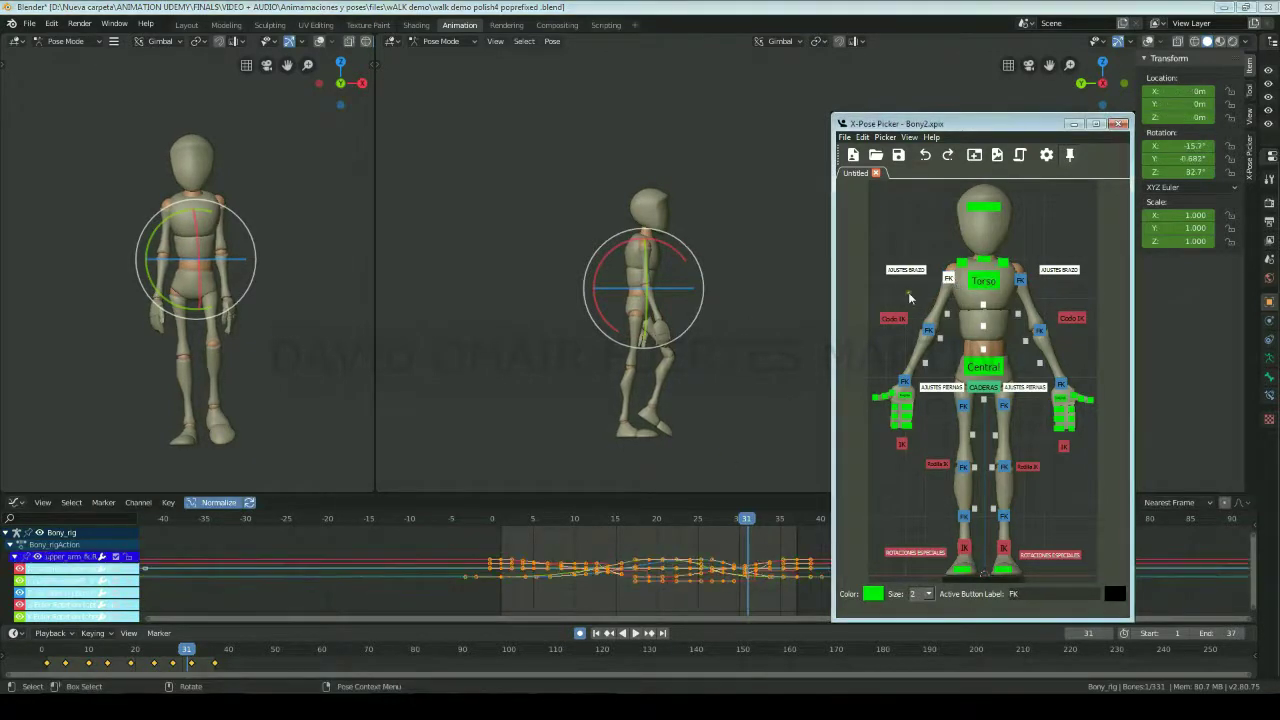
pyautogui.click(71, 607)
pyautogui.press('space')
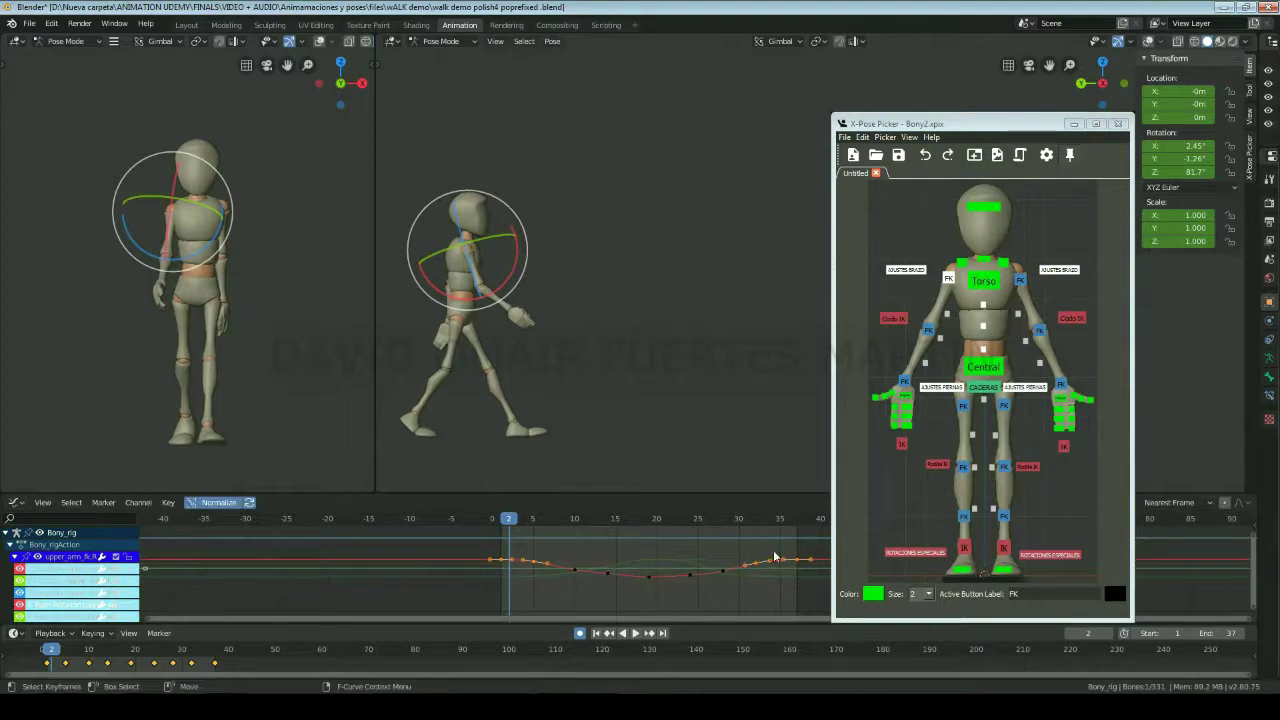
pyautogui.click(1020, 279)
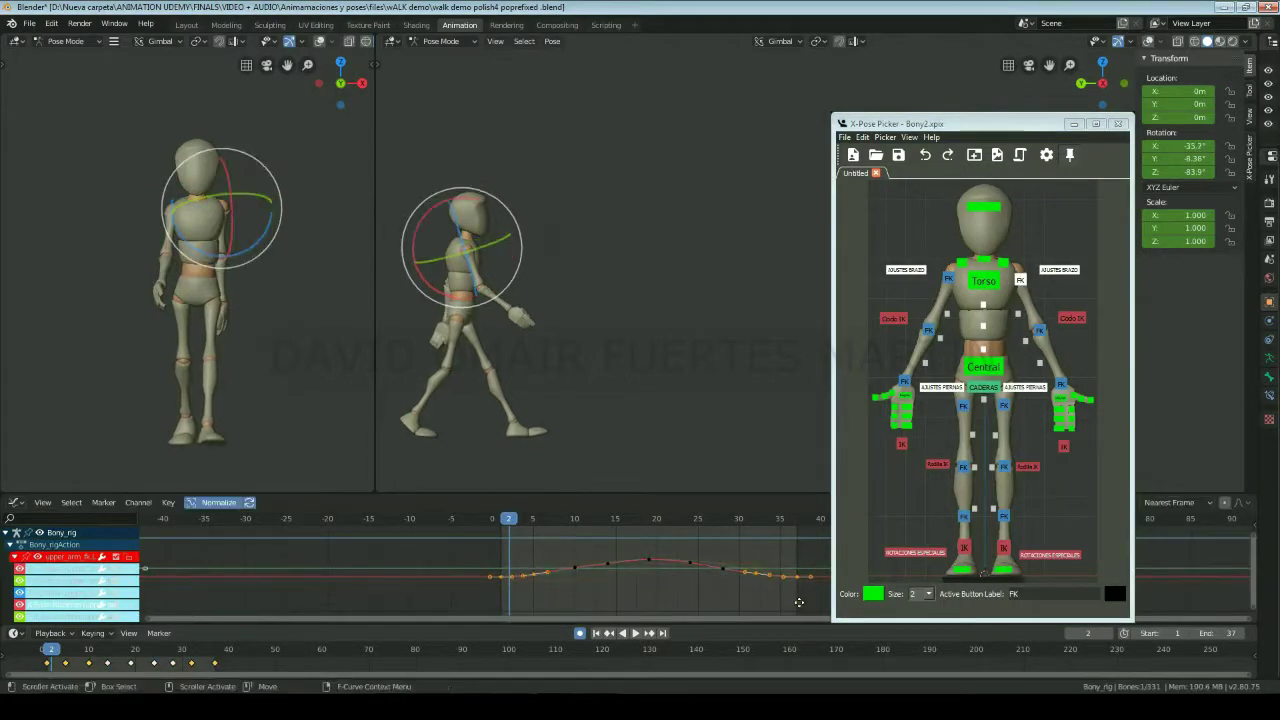
pyautogui.press('Left')
pyautogui.press('a')
pyautogui.press('g')
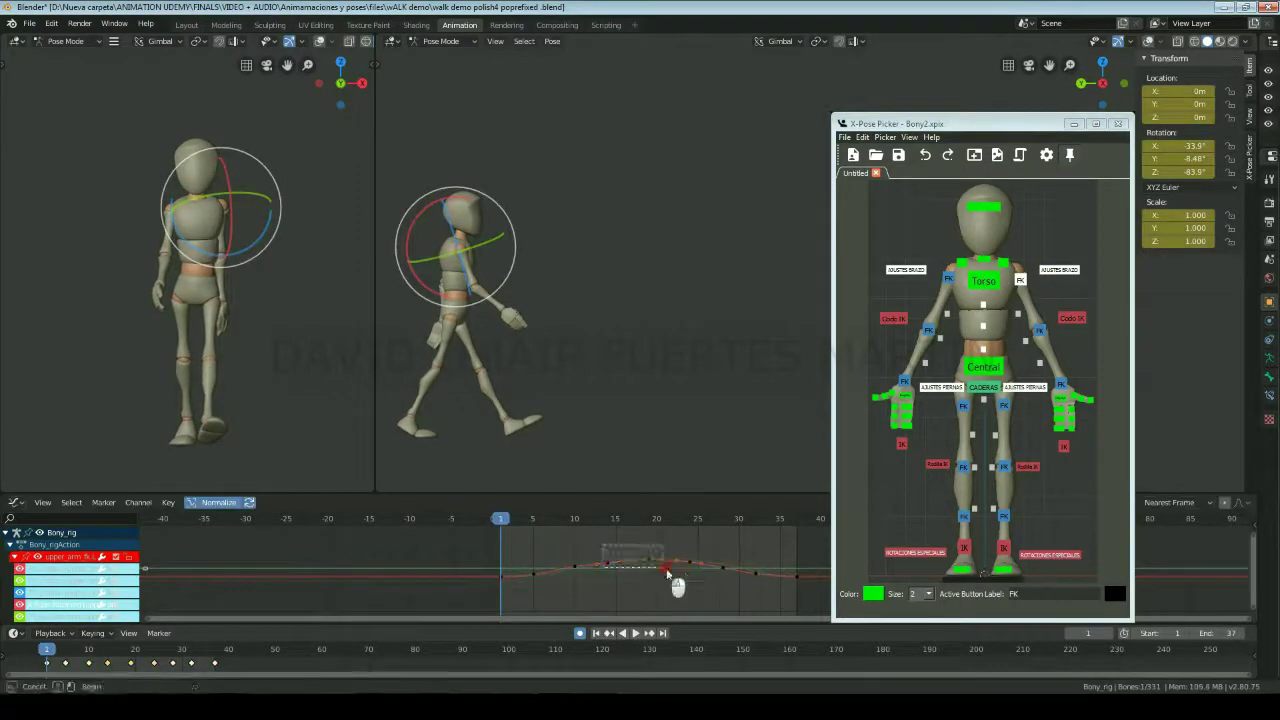
# Step: Adjust another arm rotation curve's key heights and replay the walk to review the arm swing
pyautogui.press('space')
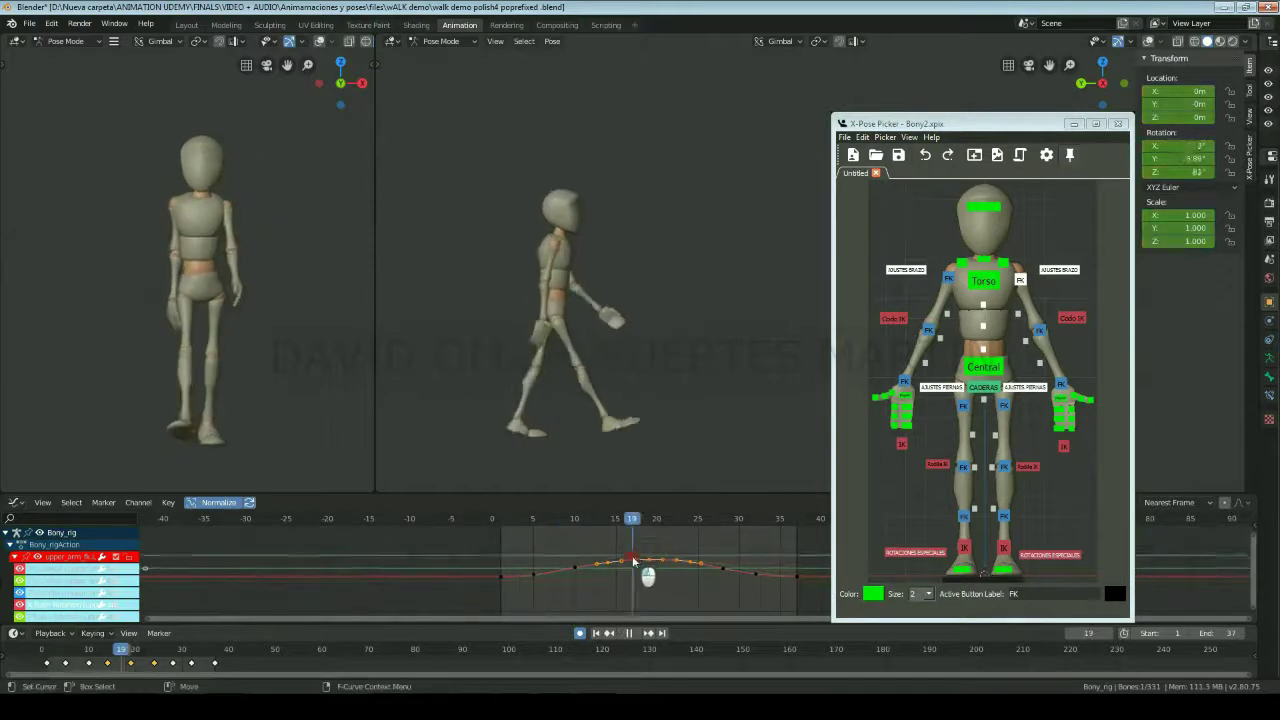
pyautogui.click(514, 557)
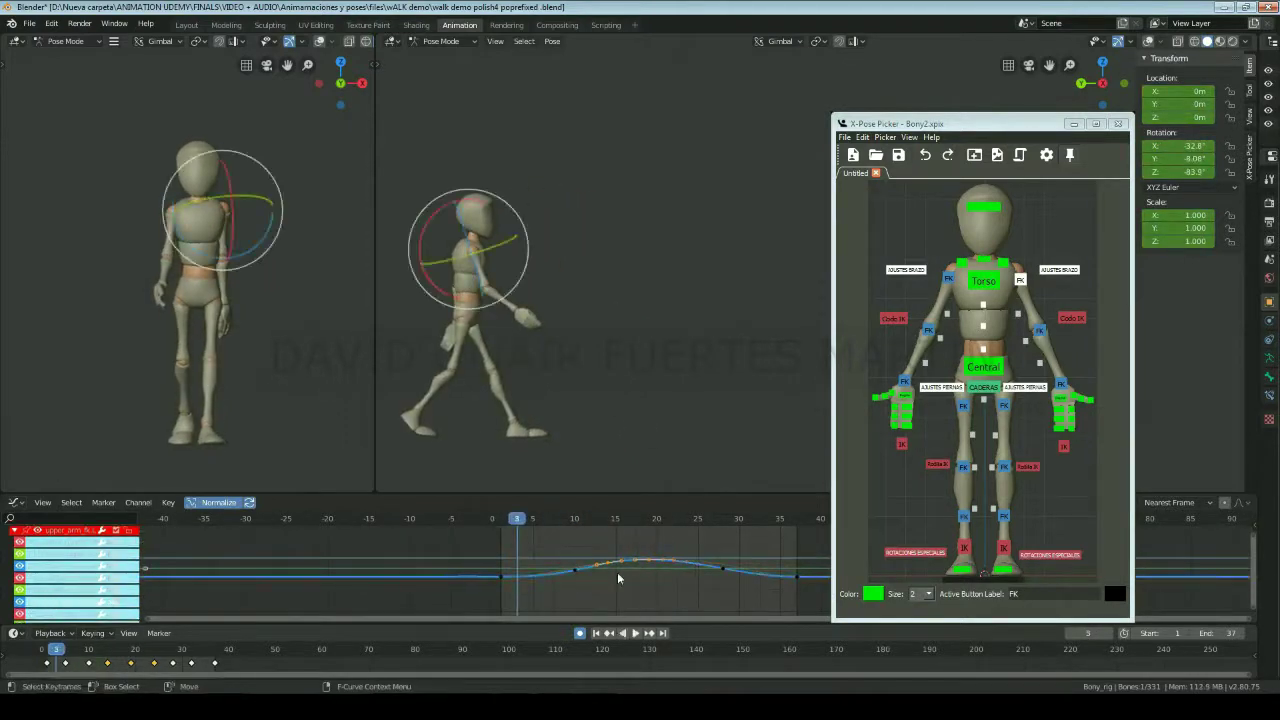
pyautogui.press('space')
pyautogui.rightClick(606, 660)
pyautogui.press('g')
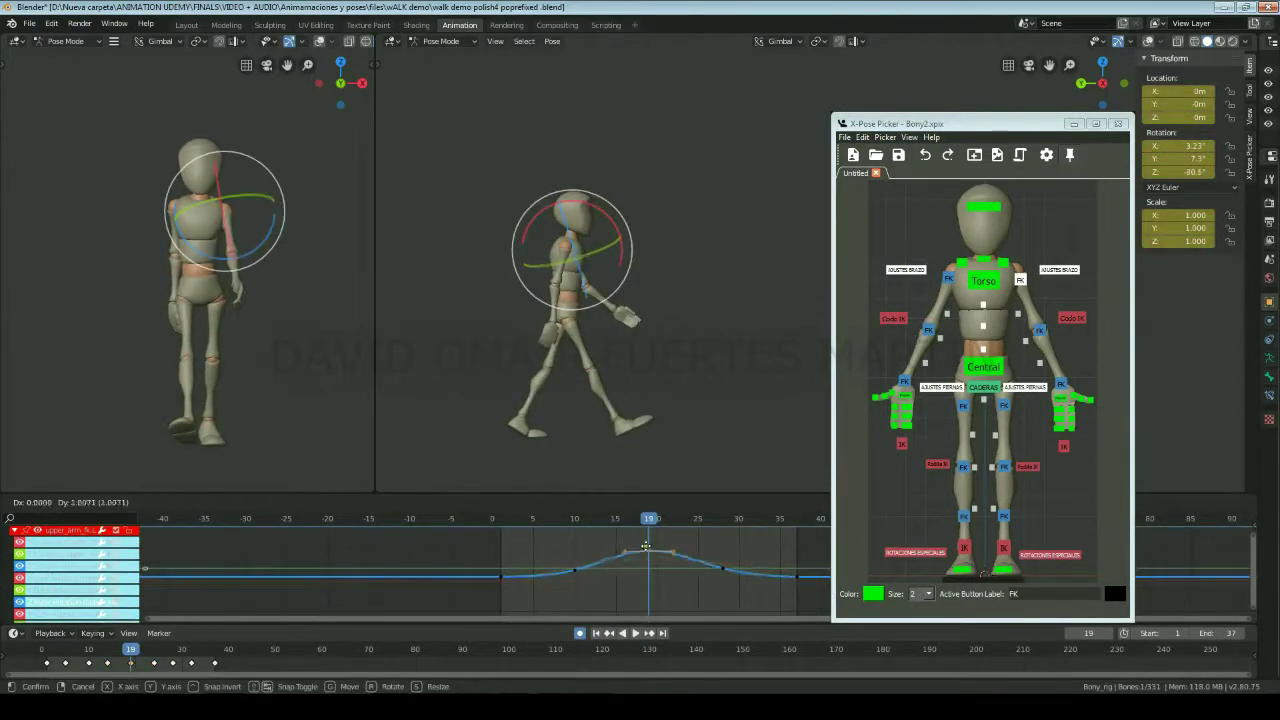
pyautogui.click(729, 580)
pyautogui.press('space')
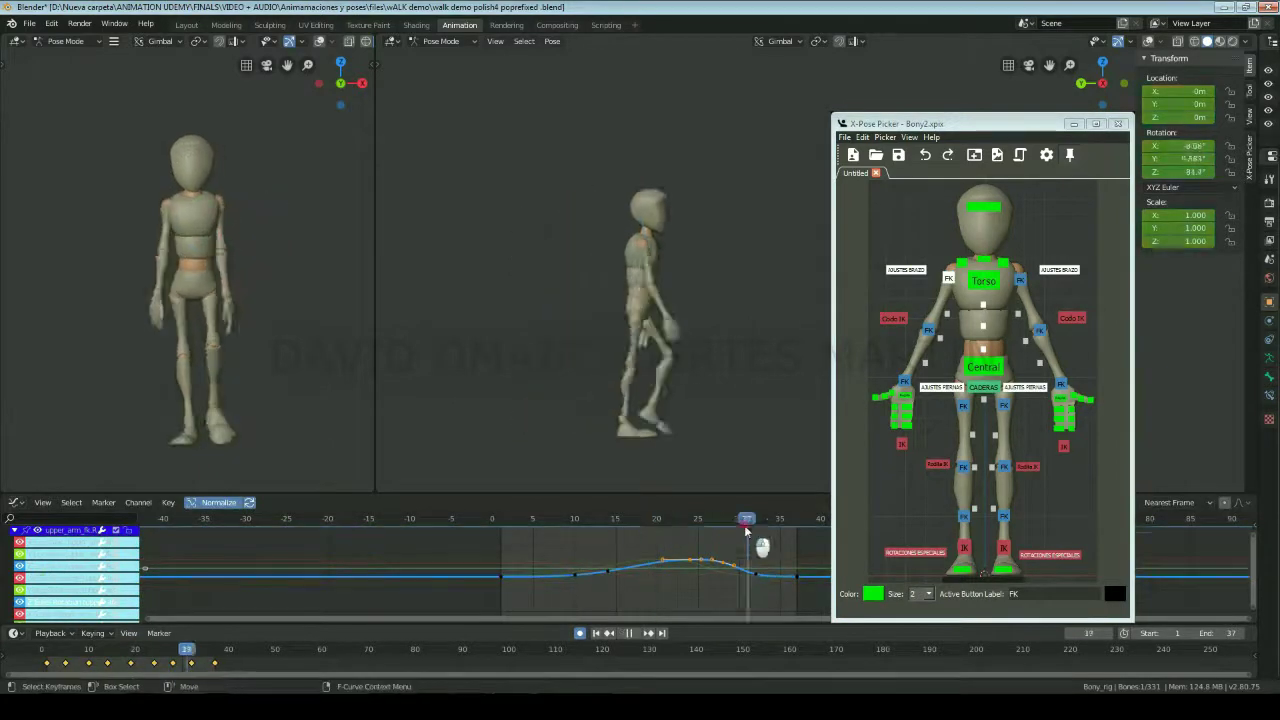
pyautogui.moveTo(478, 565); pyautogui.dragTo(520, 596)
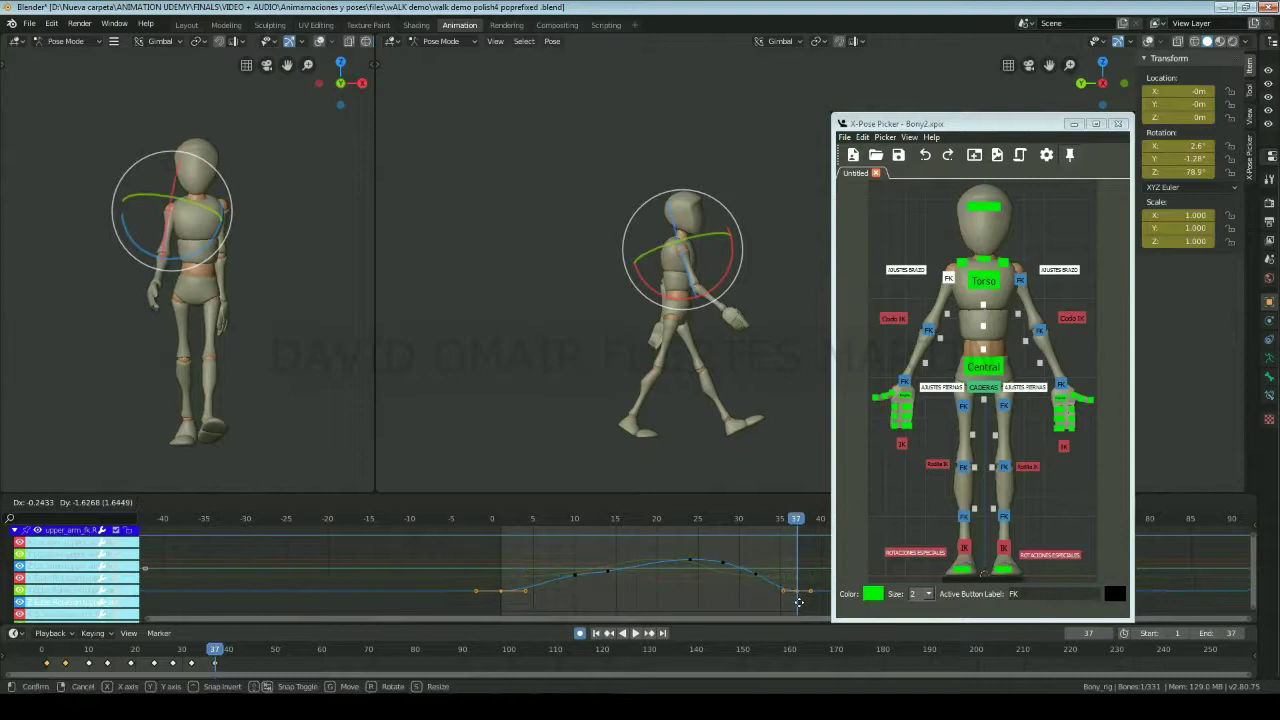
pyautogui.click(975, 369)
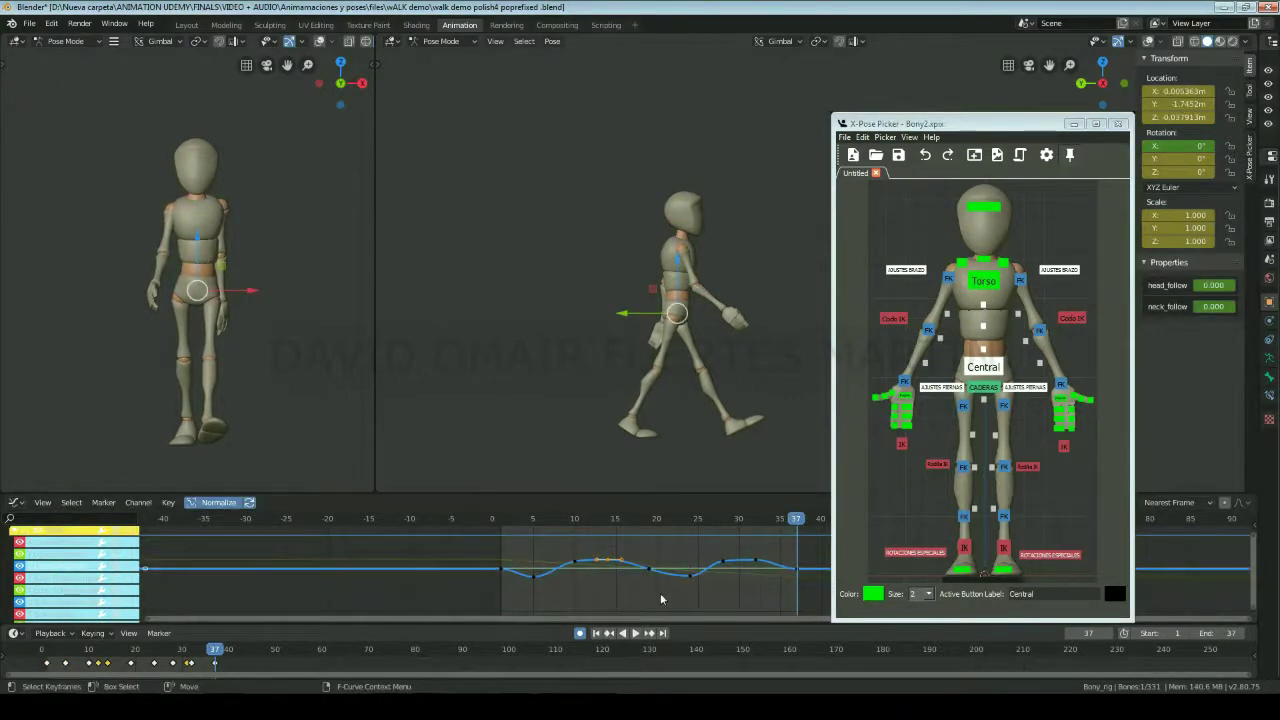
# Step: Lower the hips curve keys near frame 19 and frame 37, checking by scrubbing and playback
pyautogui.moveTo(538, 518); pyautogui.dragTo(643, 543)
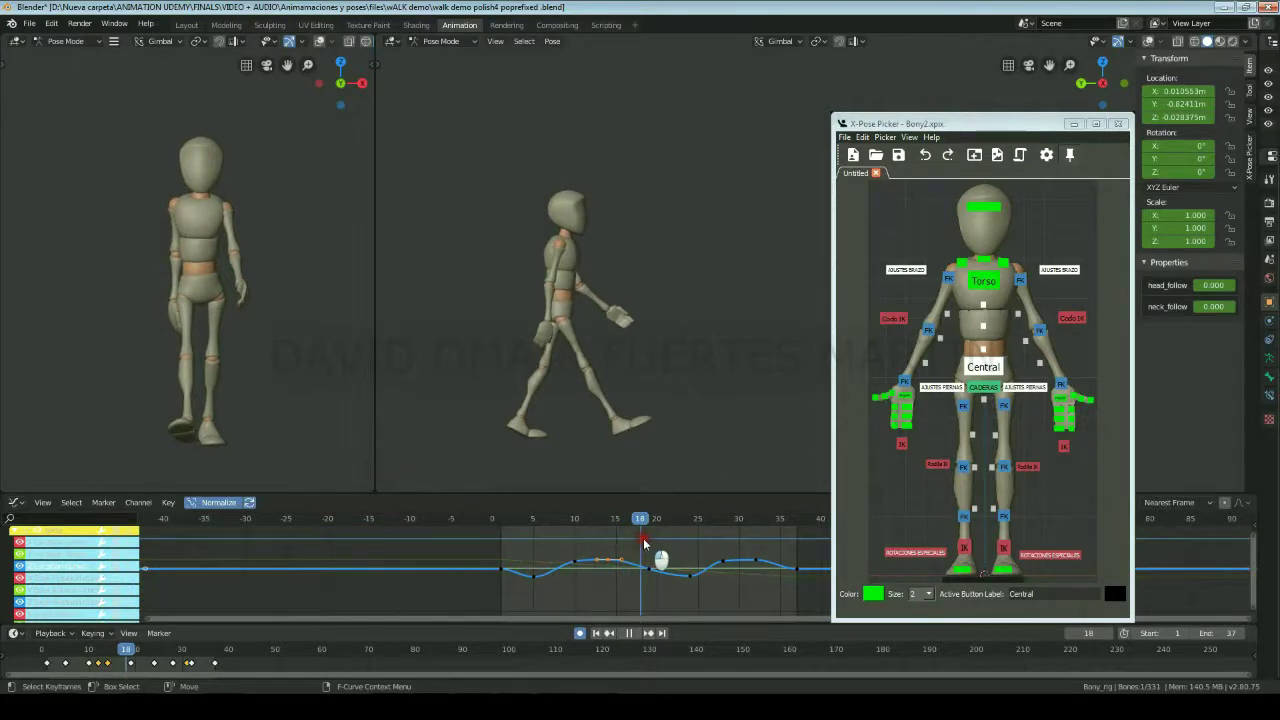
pyautogui.moveTo(643, 543); pyautogui.dragTo(650, 574)
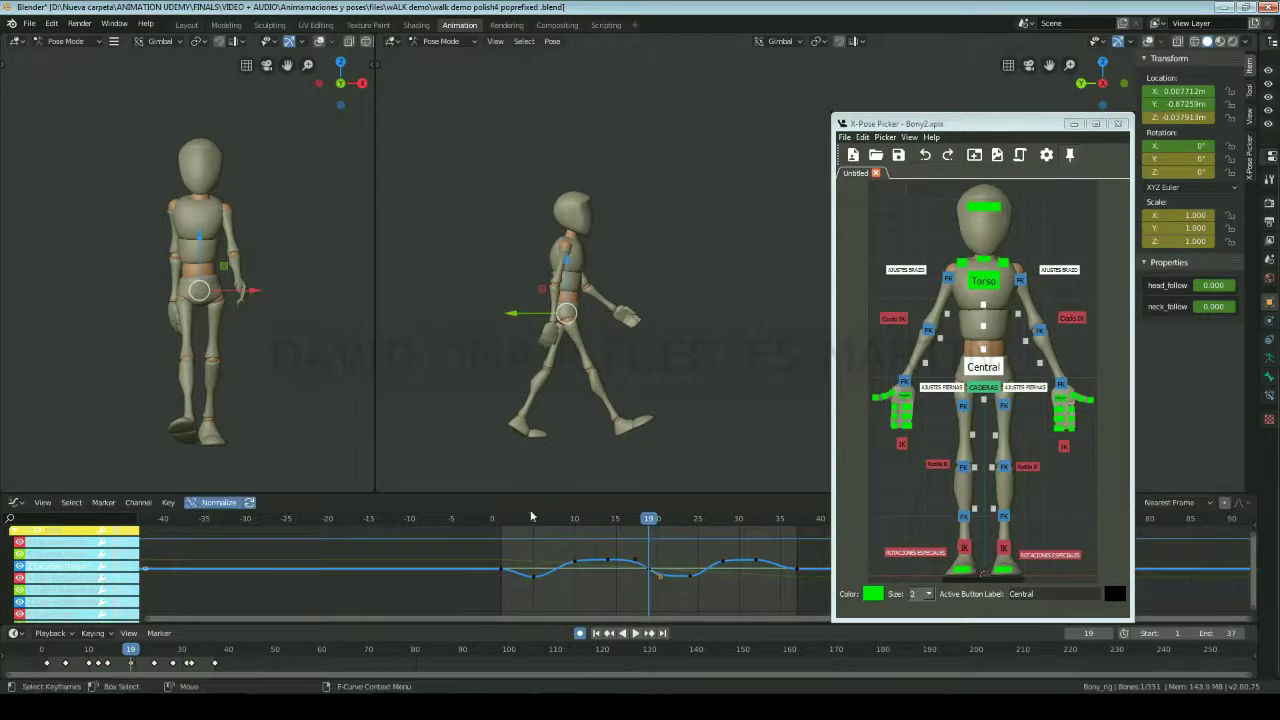
pyautogui.moveTo(659, 578); pyautogui.dragTo(511, 574)
pyautogui.press('space')
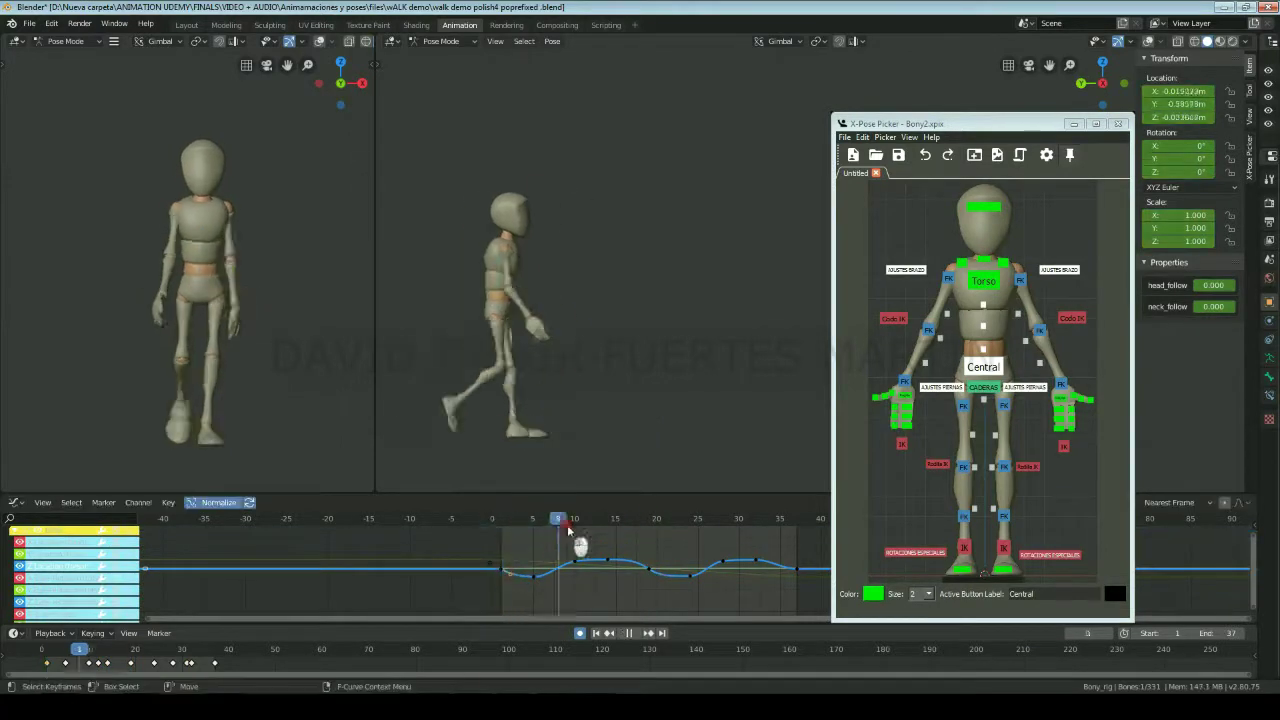
pyautogui.press('space')
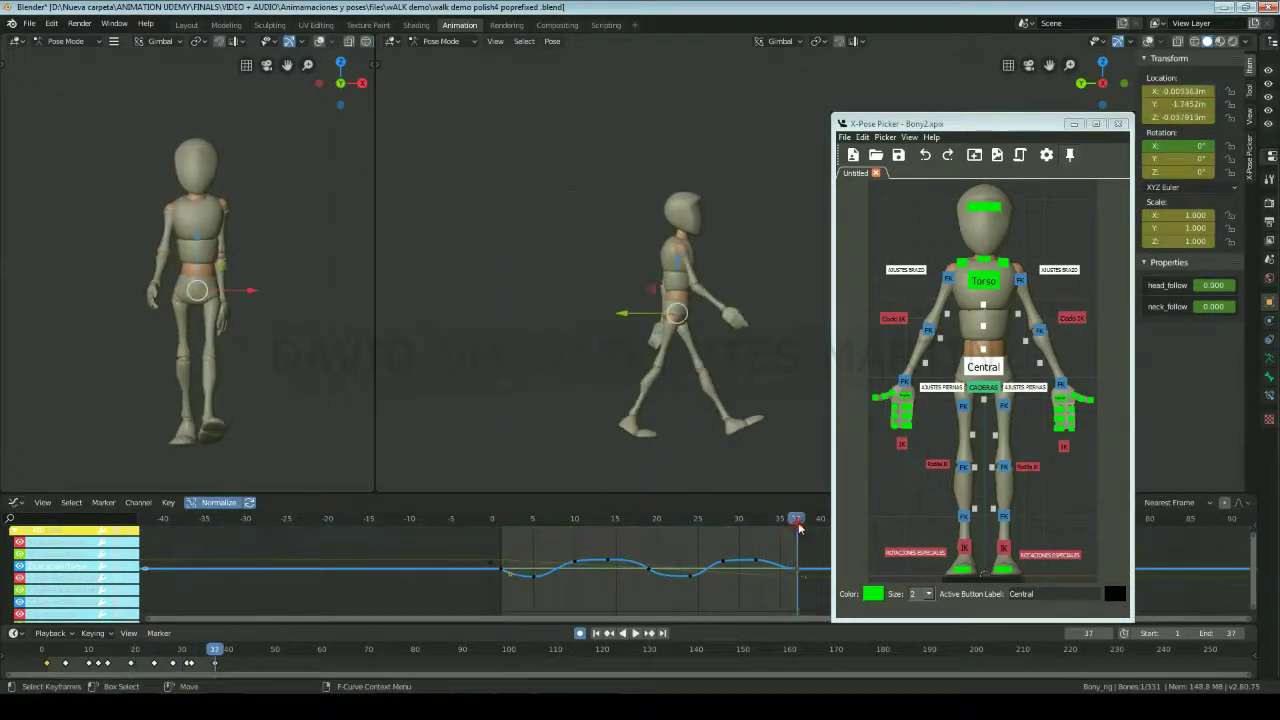
pyautogui.press('g')
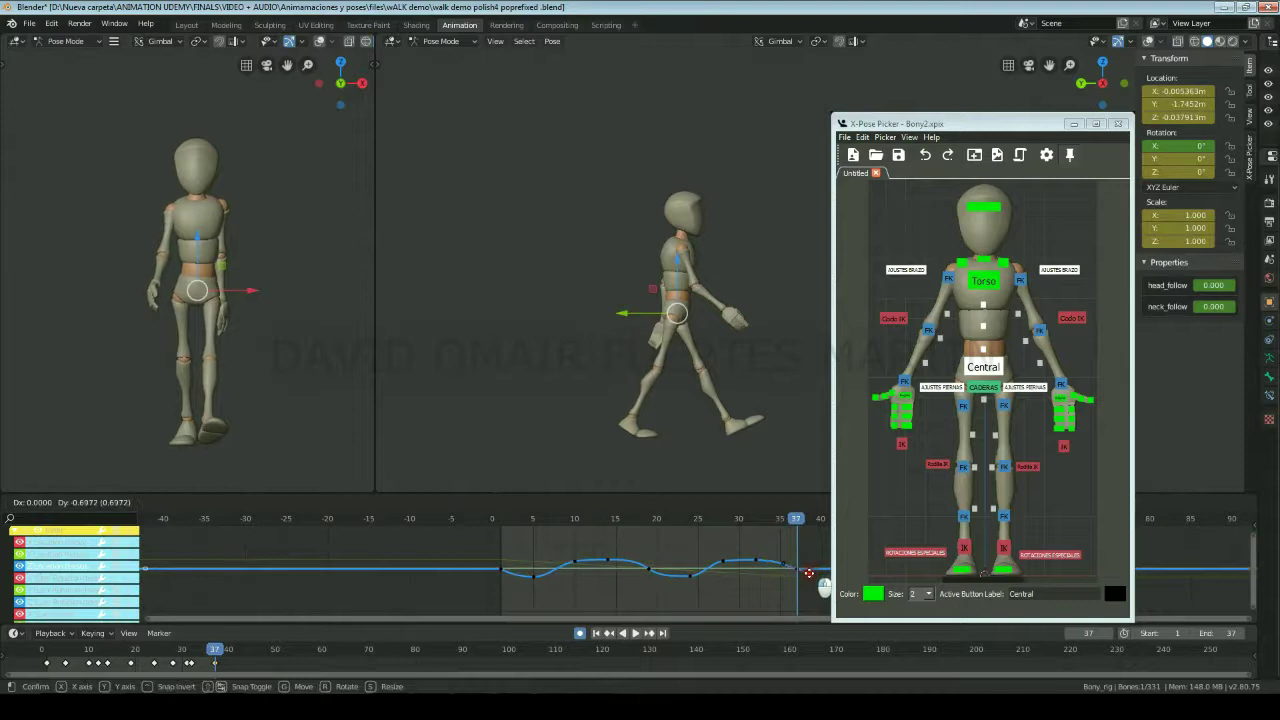
pyautogui.click(663, 576)
pyautogui.click(608, 522)
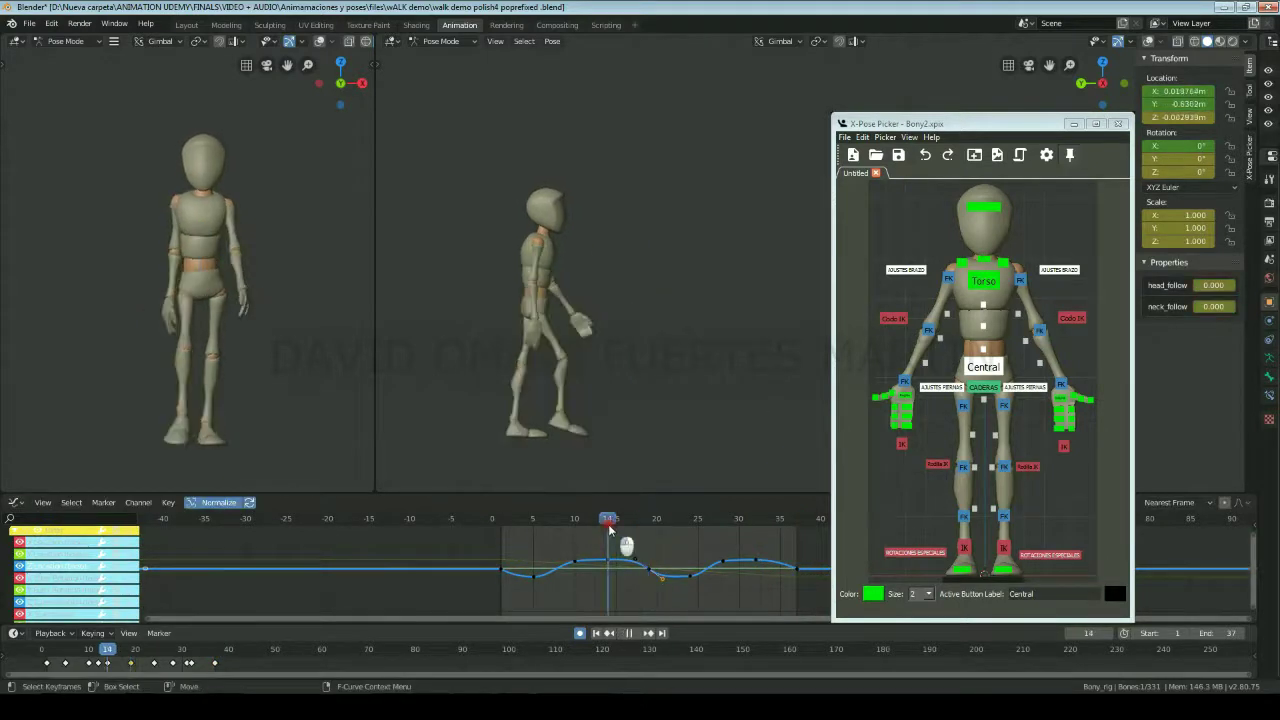
pyautogui.moveTo(608, 524); pyautogui.dragTo(617, 561)
# Step: Zoom into the hips curve and reposition its top, lower-left and upper-right keyframes
pyautogui.keyDown('ctrl'); pyautogui.moveTo(692, 590); pyautogui.dragTo(624, 581, button='middle'); pyautogui.keyUp('ctrl')
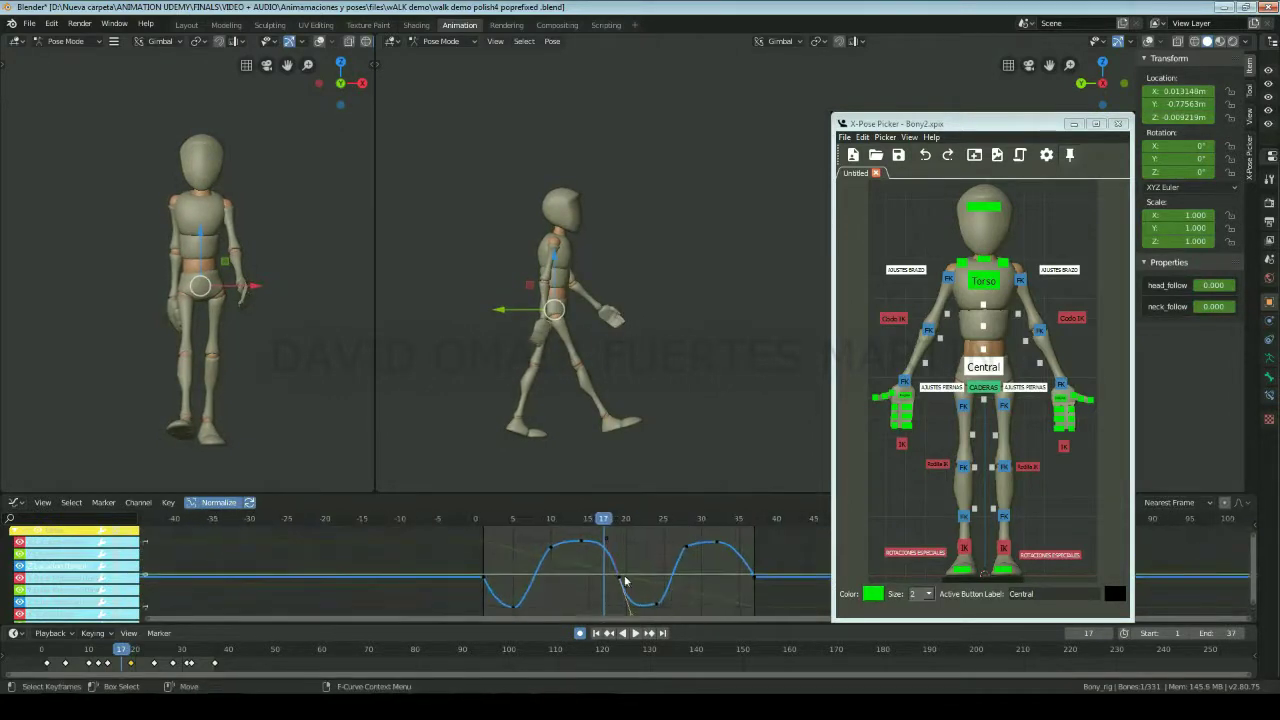
pyautogui.moveTo(580, 540); pyautogui.dragTo(598, 540)
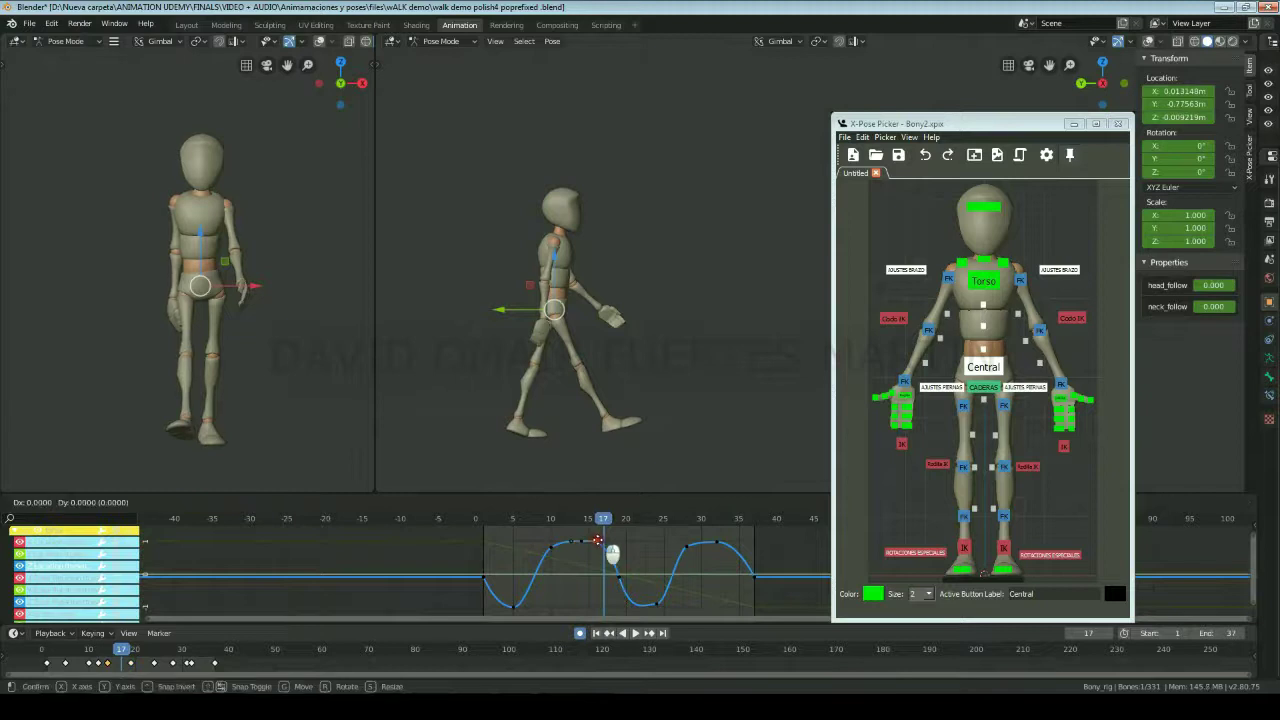
pyautogui.click(598, 541)
pyautogui.moveTo(668, 603); pyautogui.dragTo(676, 600)
pyautogui.click(513, 607)
pyautogui.moveTo(515, 611); pyautogui.dragTo(535, 606)
pyautogui.click(536, 605)
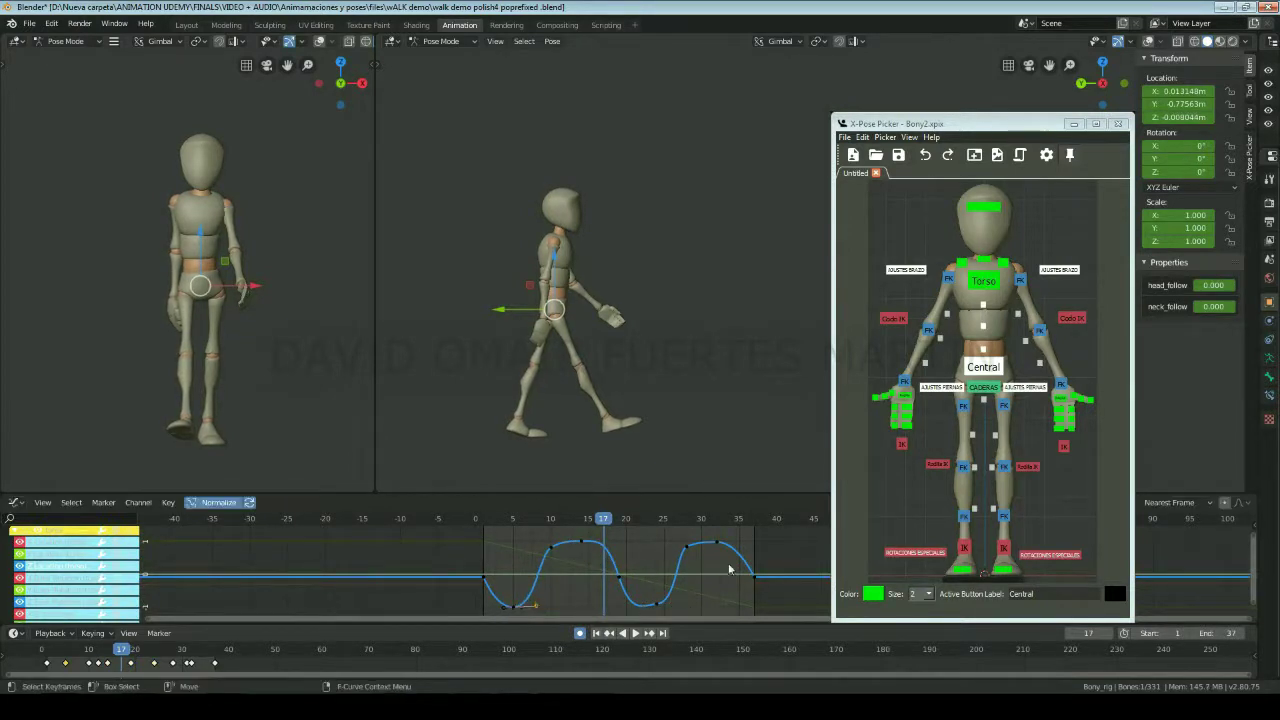
pyautogui.moveTo(724, 547); pyautogui.dragTo(748, 549)
# Step: Move the rising keyframe near frame 9 and replay the walk to check the curve
pyautogui.press('space')
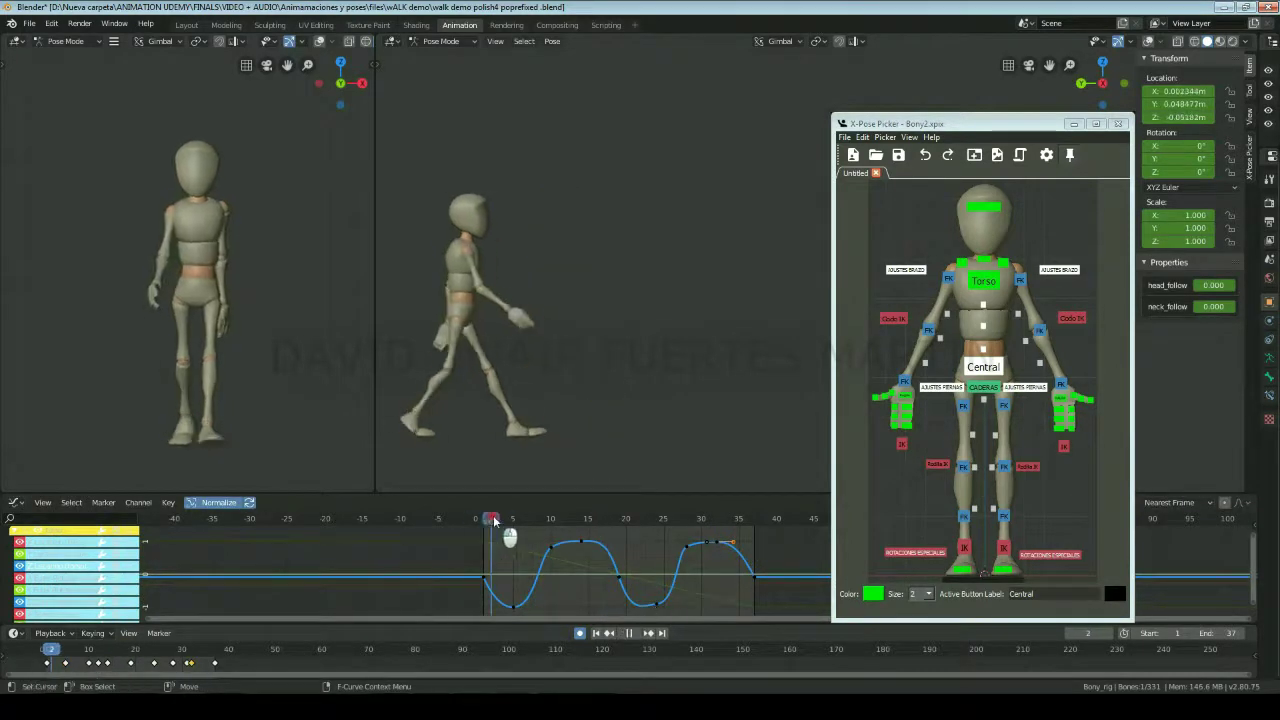
pyautogui.press('space')
pyautogui.click(554, 551)
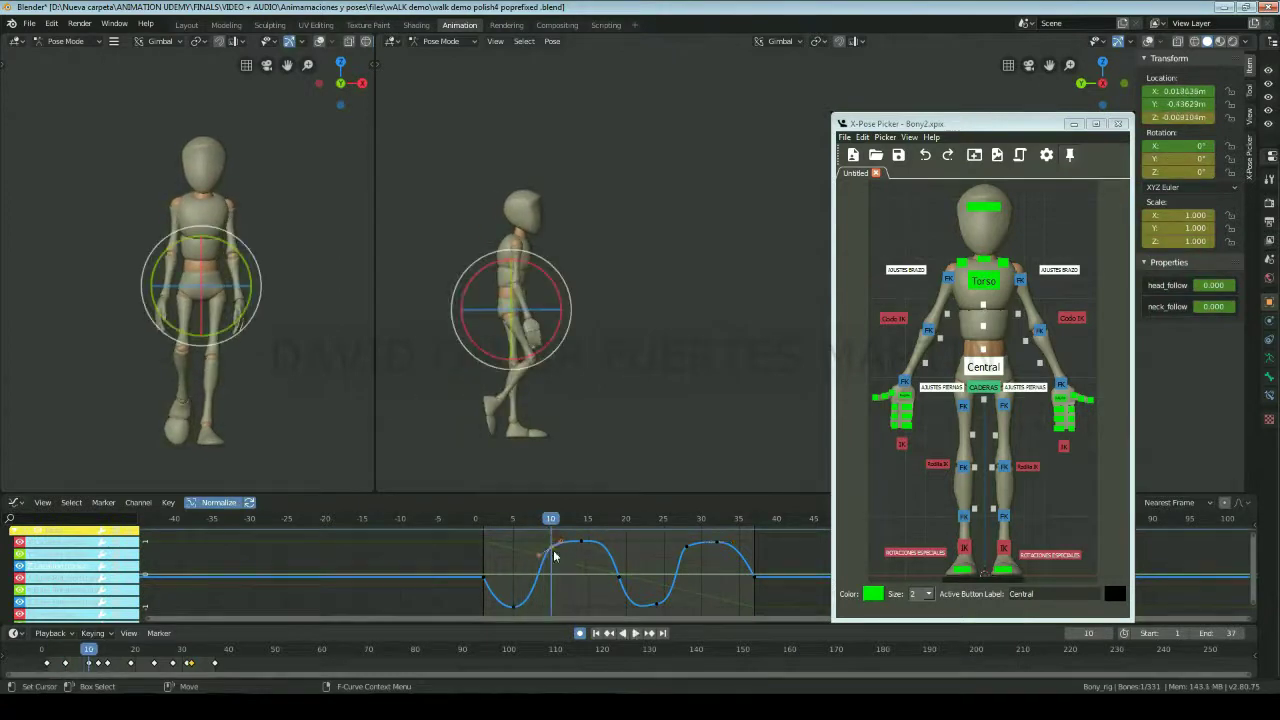
pyautogui.moveTo(549, 517); pyautogui.dragTo(543, 519)
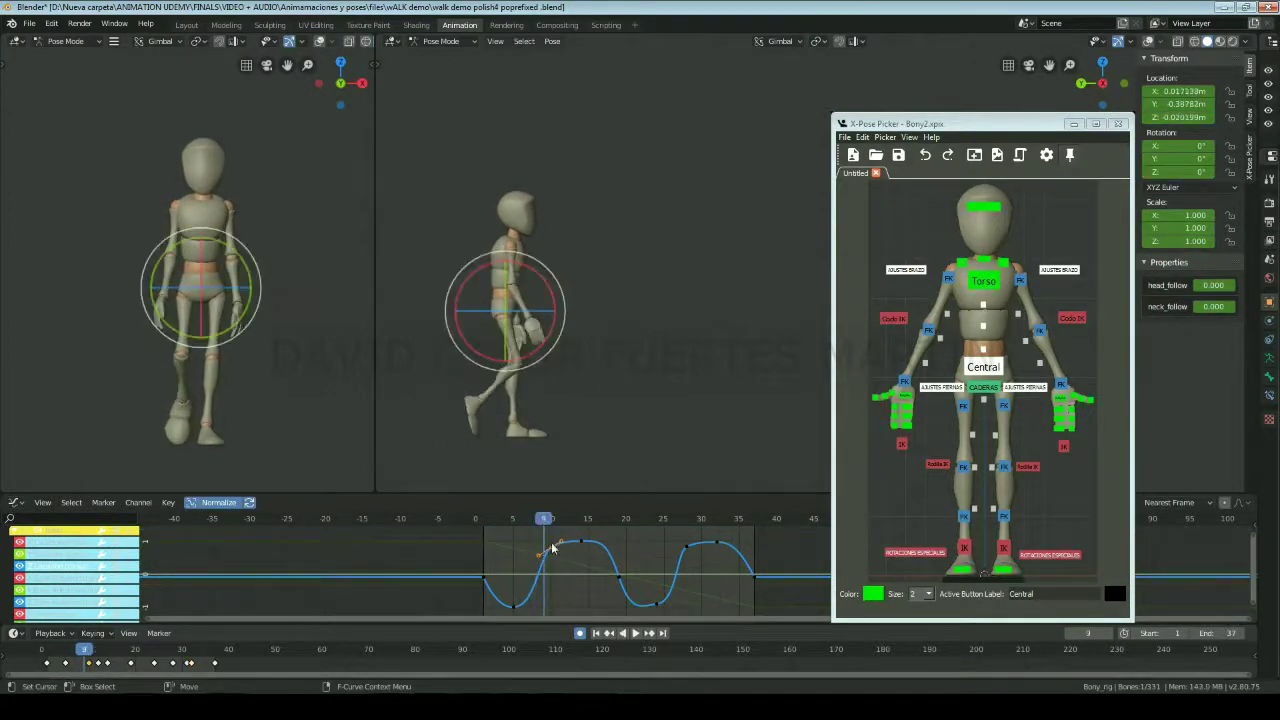
pyautogui.press('g')
pyautogui.click(558, 542)
pyautogui.click(690, 545)
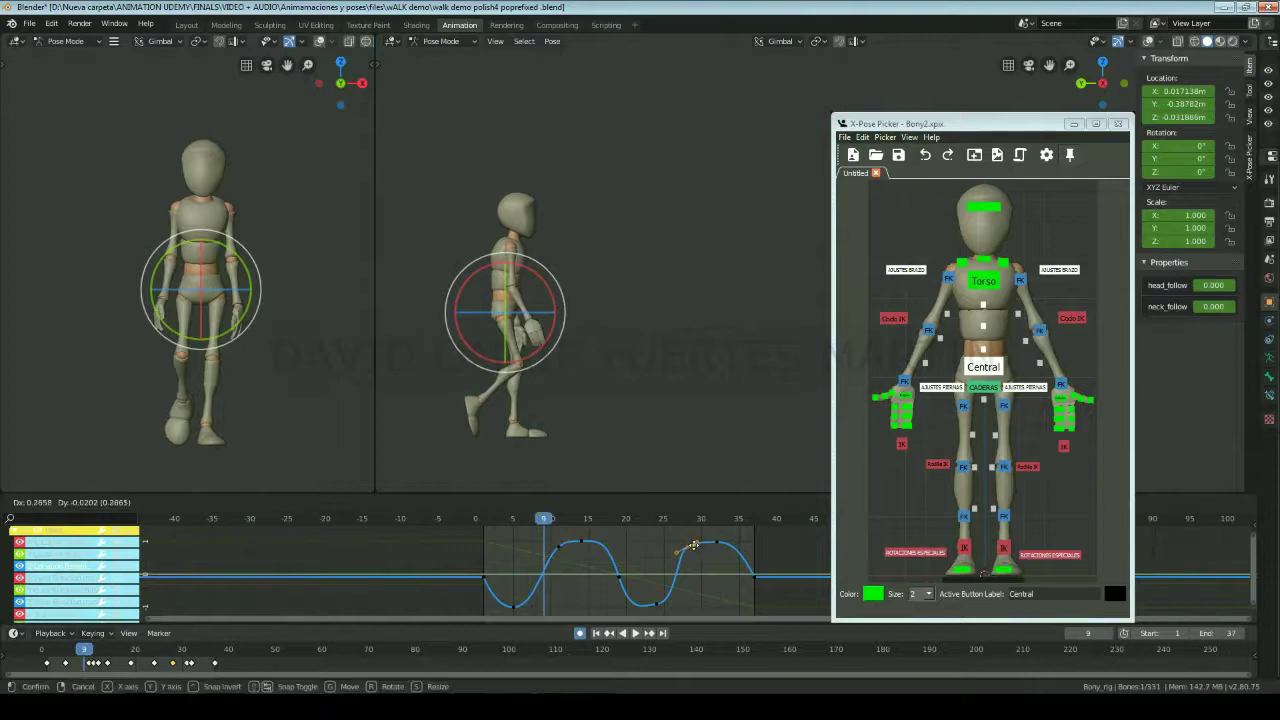
pyautogui.press('space')
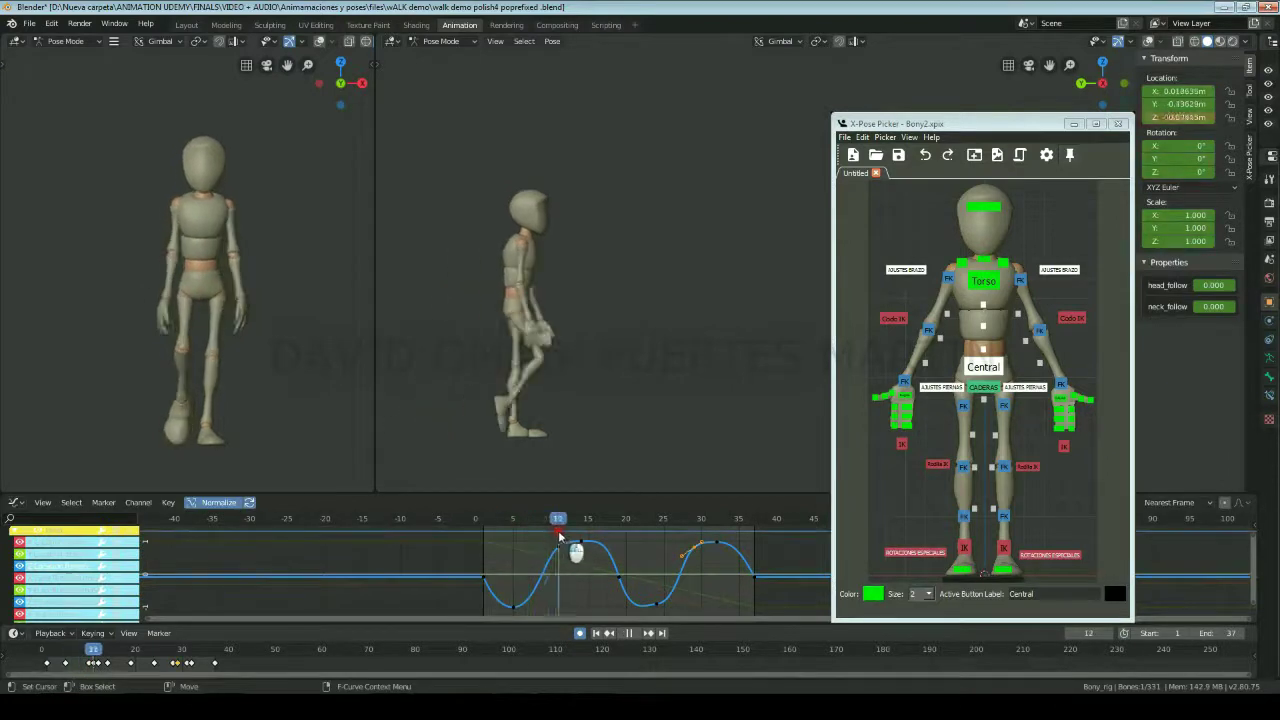
pyautogui.press('space')
pyautogui.press('space')
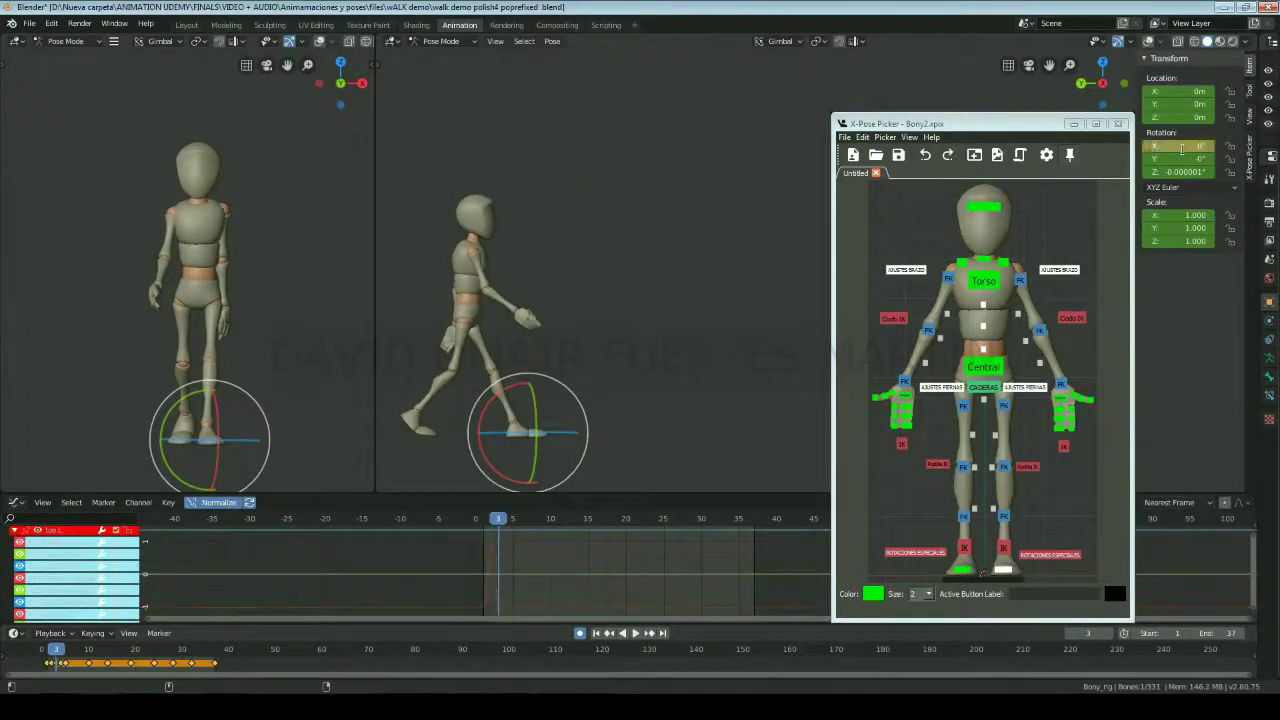
# Step: Set the toe.R control's X rotation to 0° at frame 21, then play to check the toe
pyautogui.click(962, 569)
pyautogui.click(14, 530)
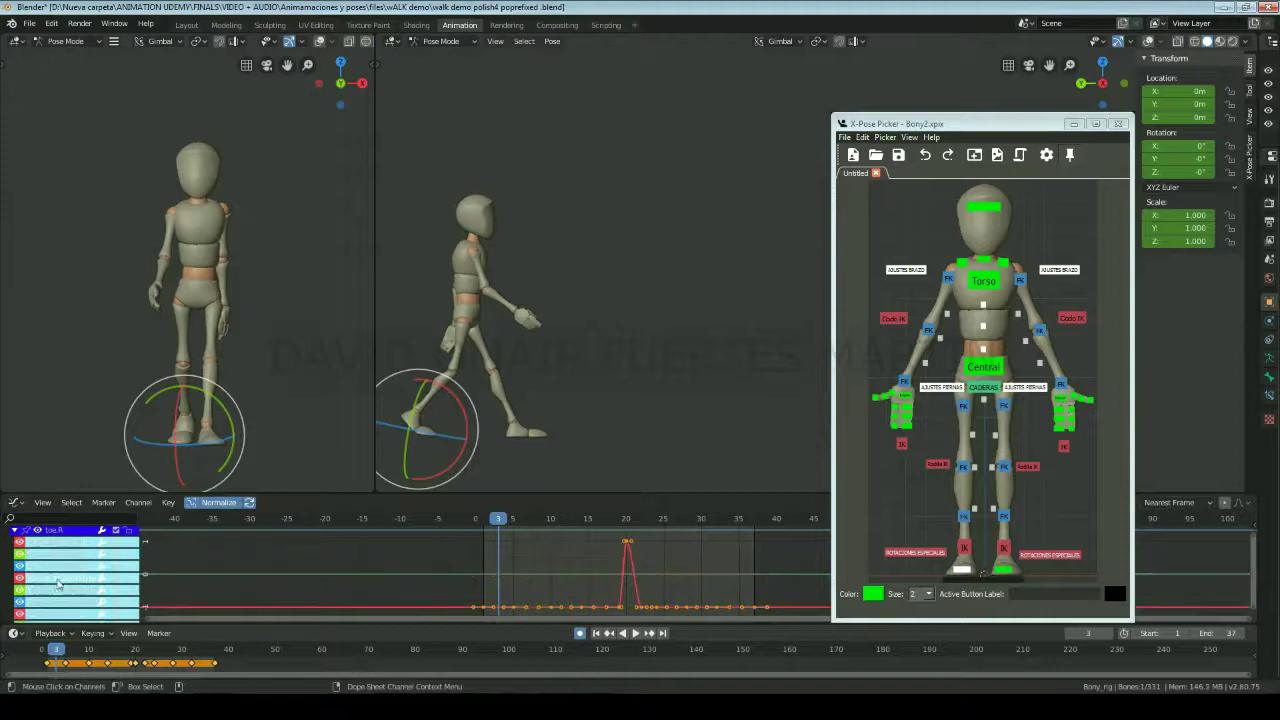
pyautogui.moveTo(500, 528); pyautogui.dragTo(634, 543)
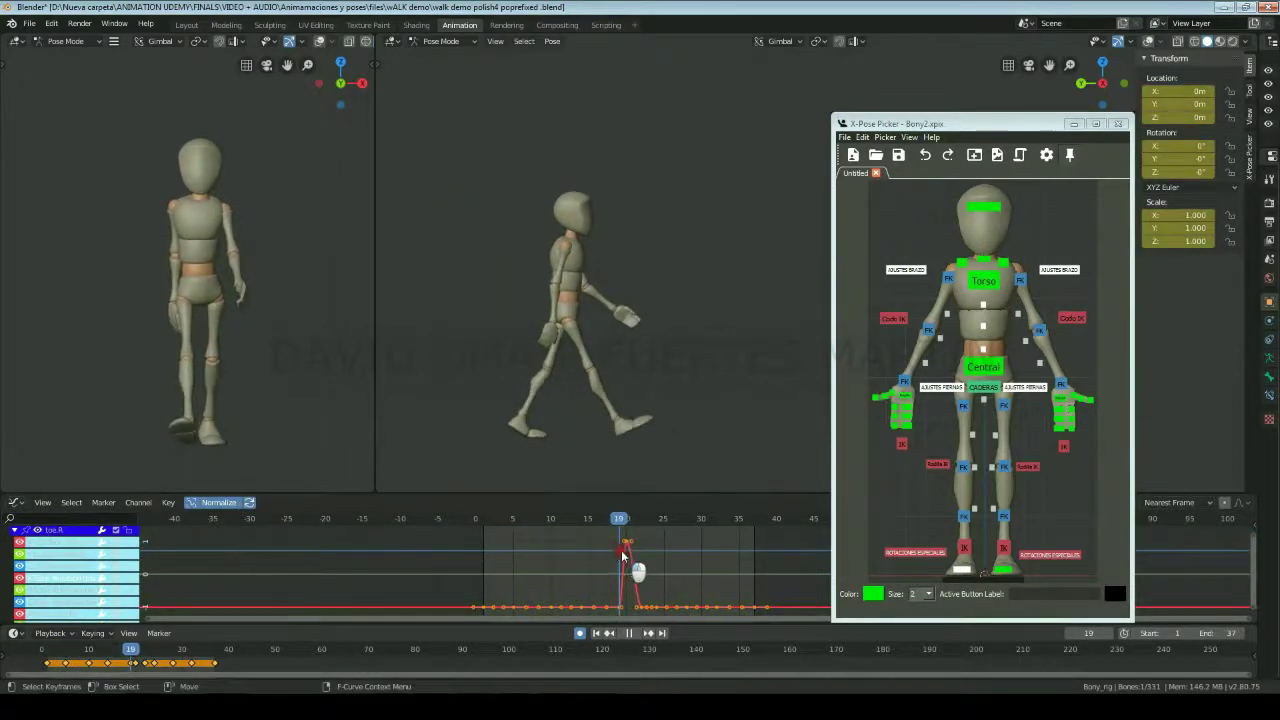
pyautogui.press('Escape')
pyautogui.moveTo(1183, 152); pyautogui.dragTo(1175, 152)
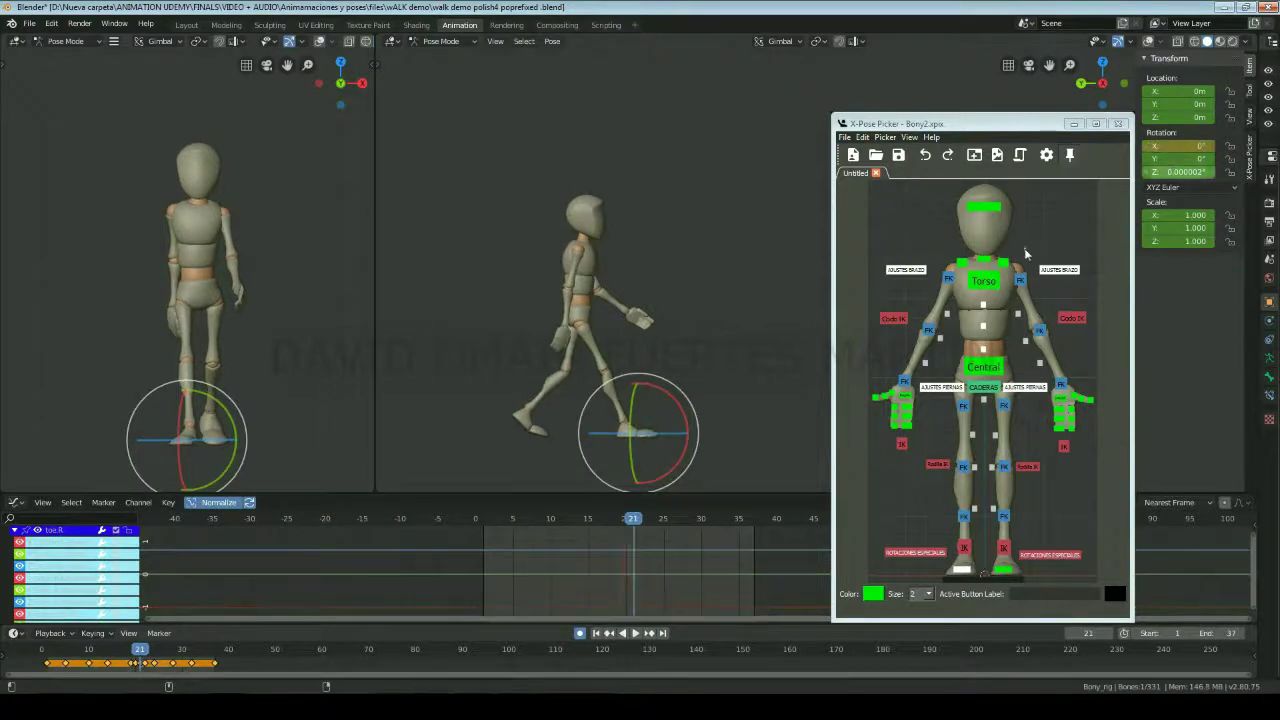
pyautogui.press('space')
pyautogui.moveTo(636, 522)
pyautogui.mouseDown()
pyautogui.moveTo(461, 571)
pyautogui.moveTo(750, 559)
pyautogui.mouseUp()
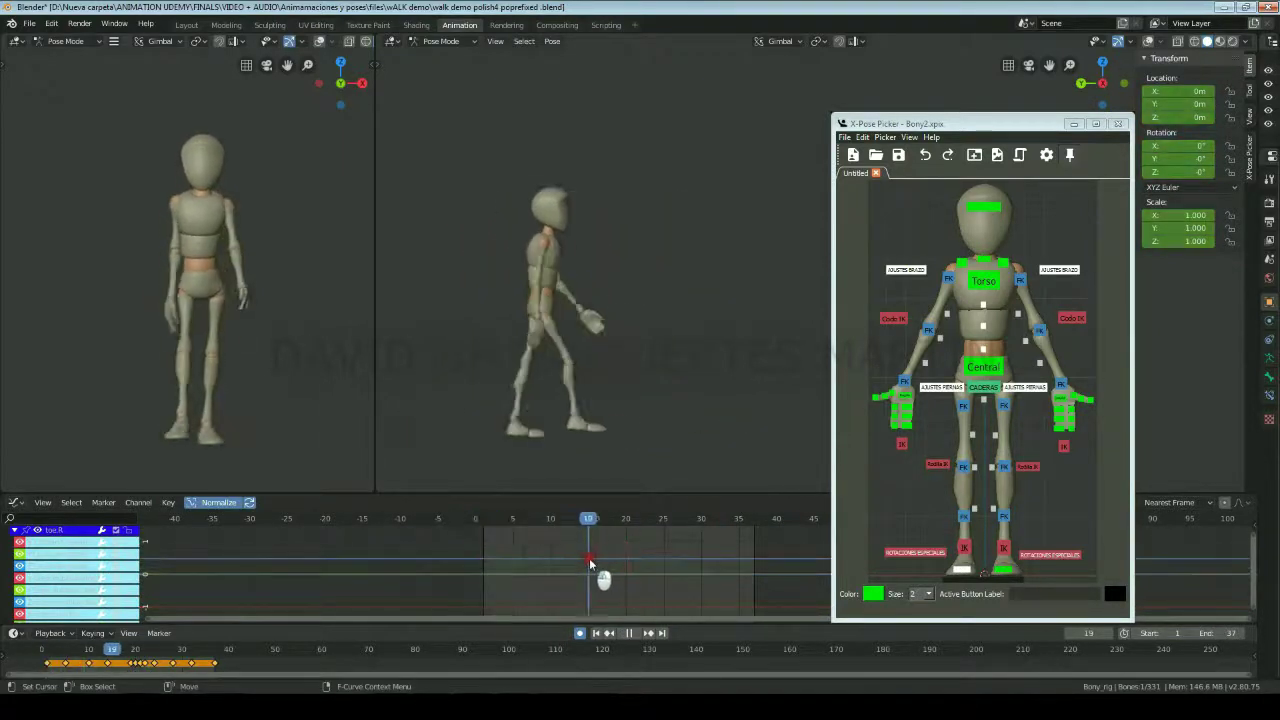